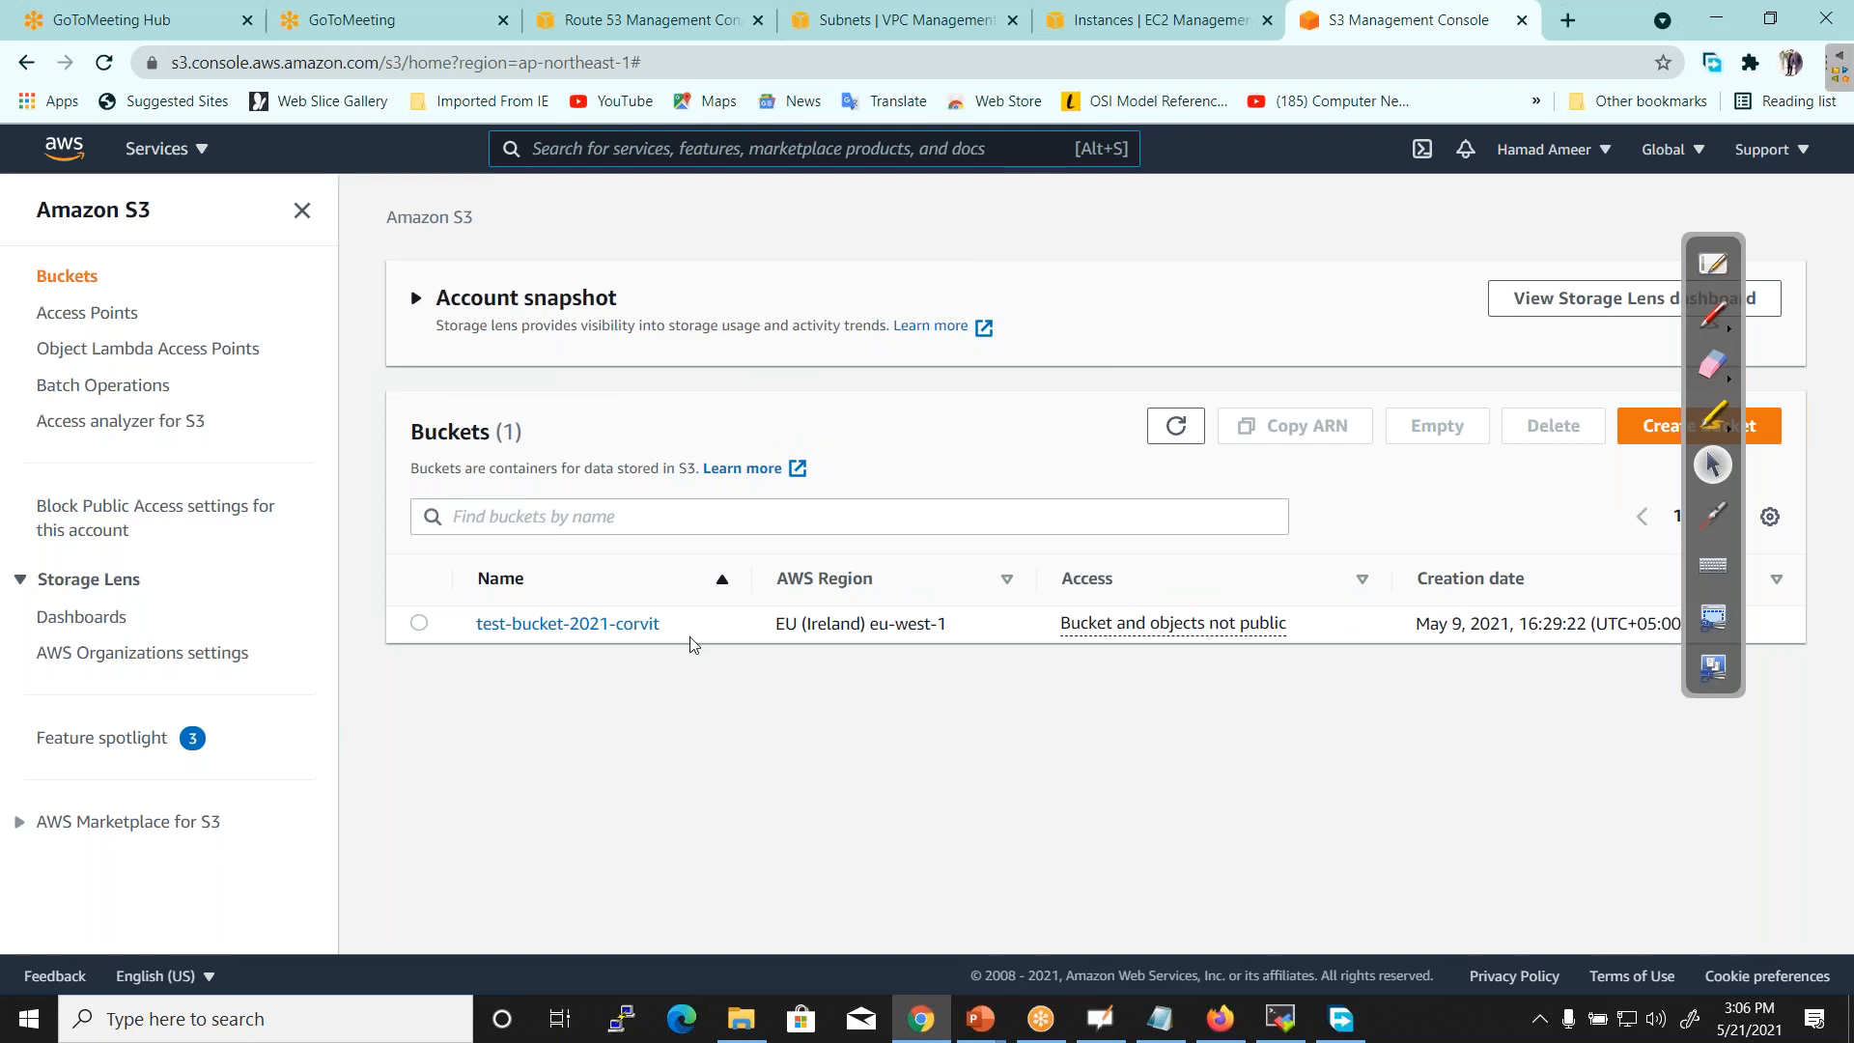
# Delete the bucket test-bucket-2021-corvit, confirming with its copied name
pyautogui.moveTo(472, 626); pyautogui.dragTo(667, 630)
pyautogui.hotkey('ctrl', 'c')
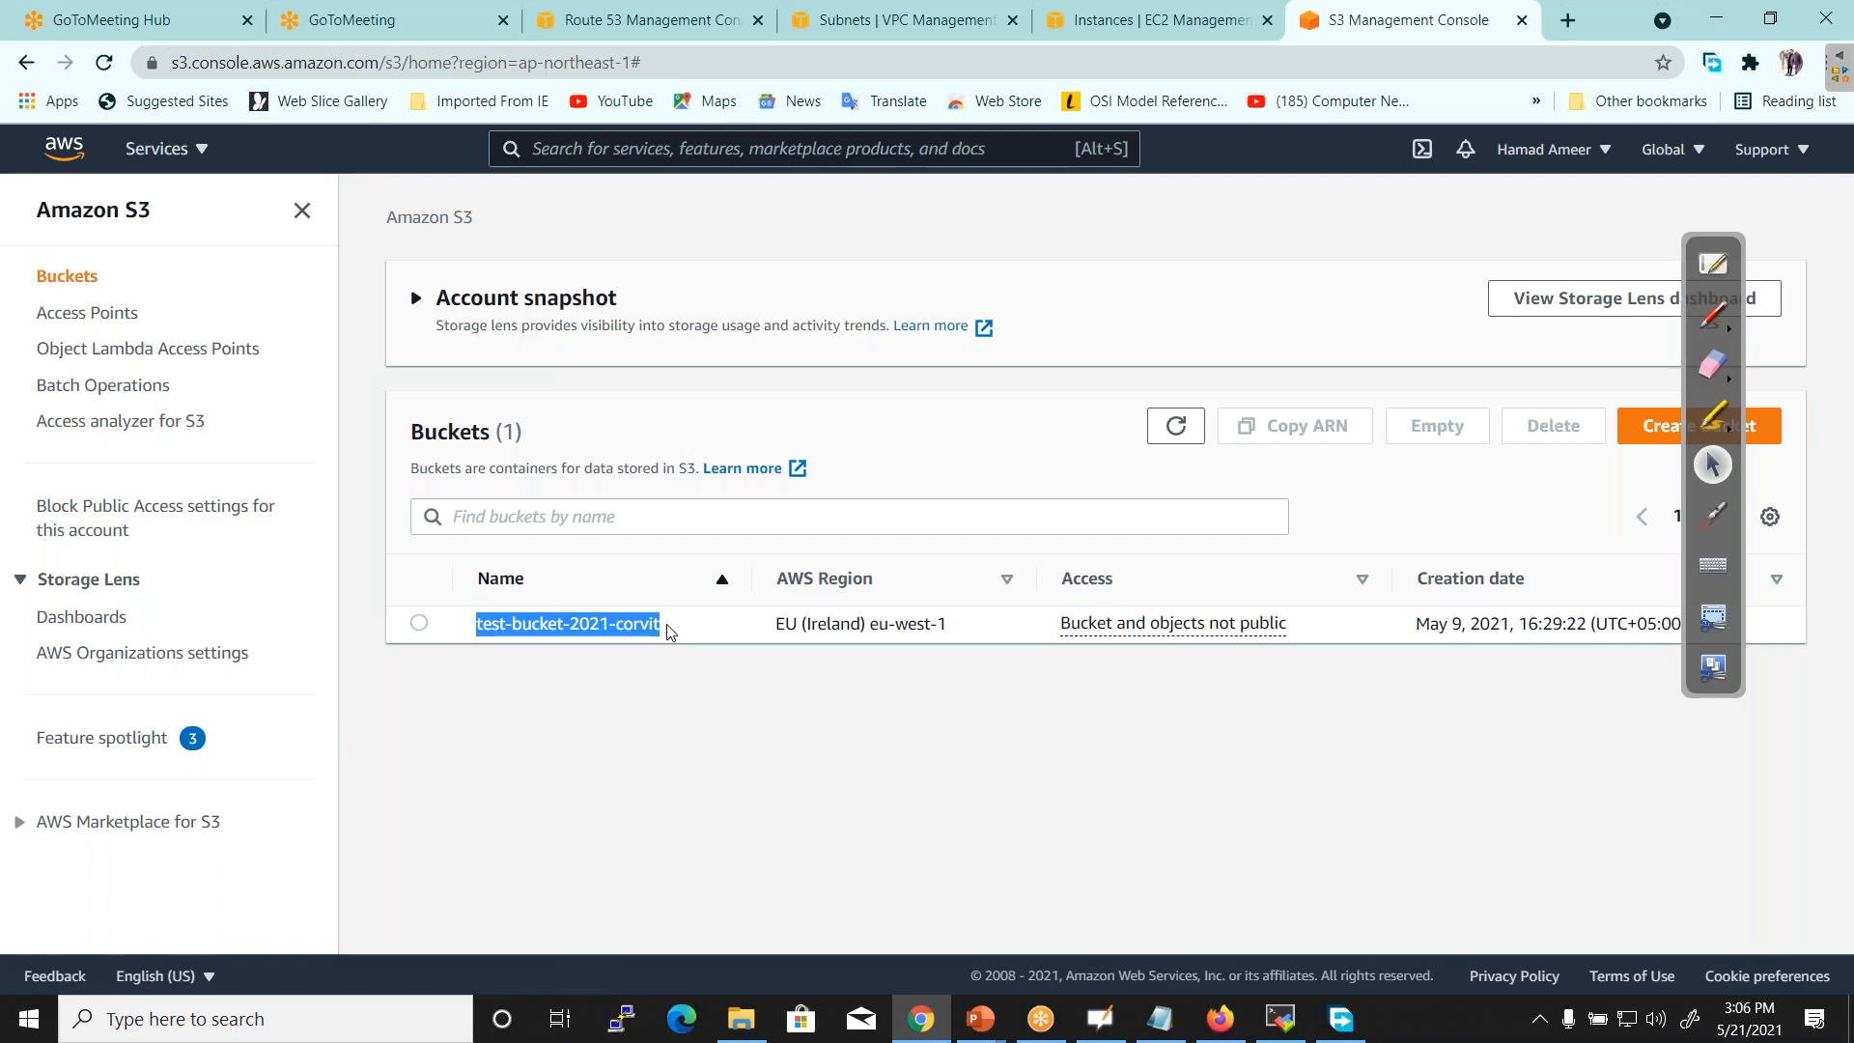
pyautogui.click(418, 624)
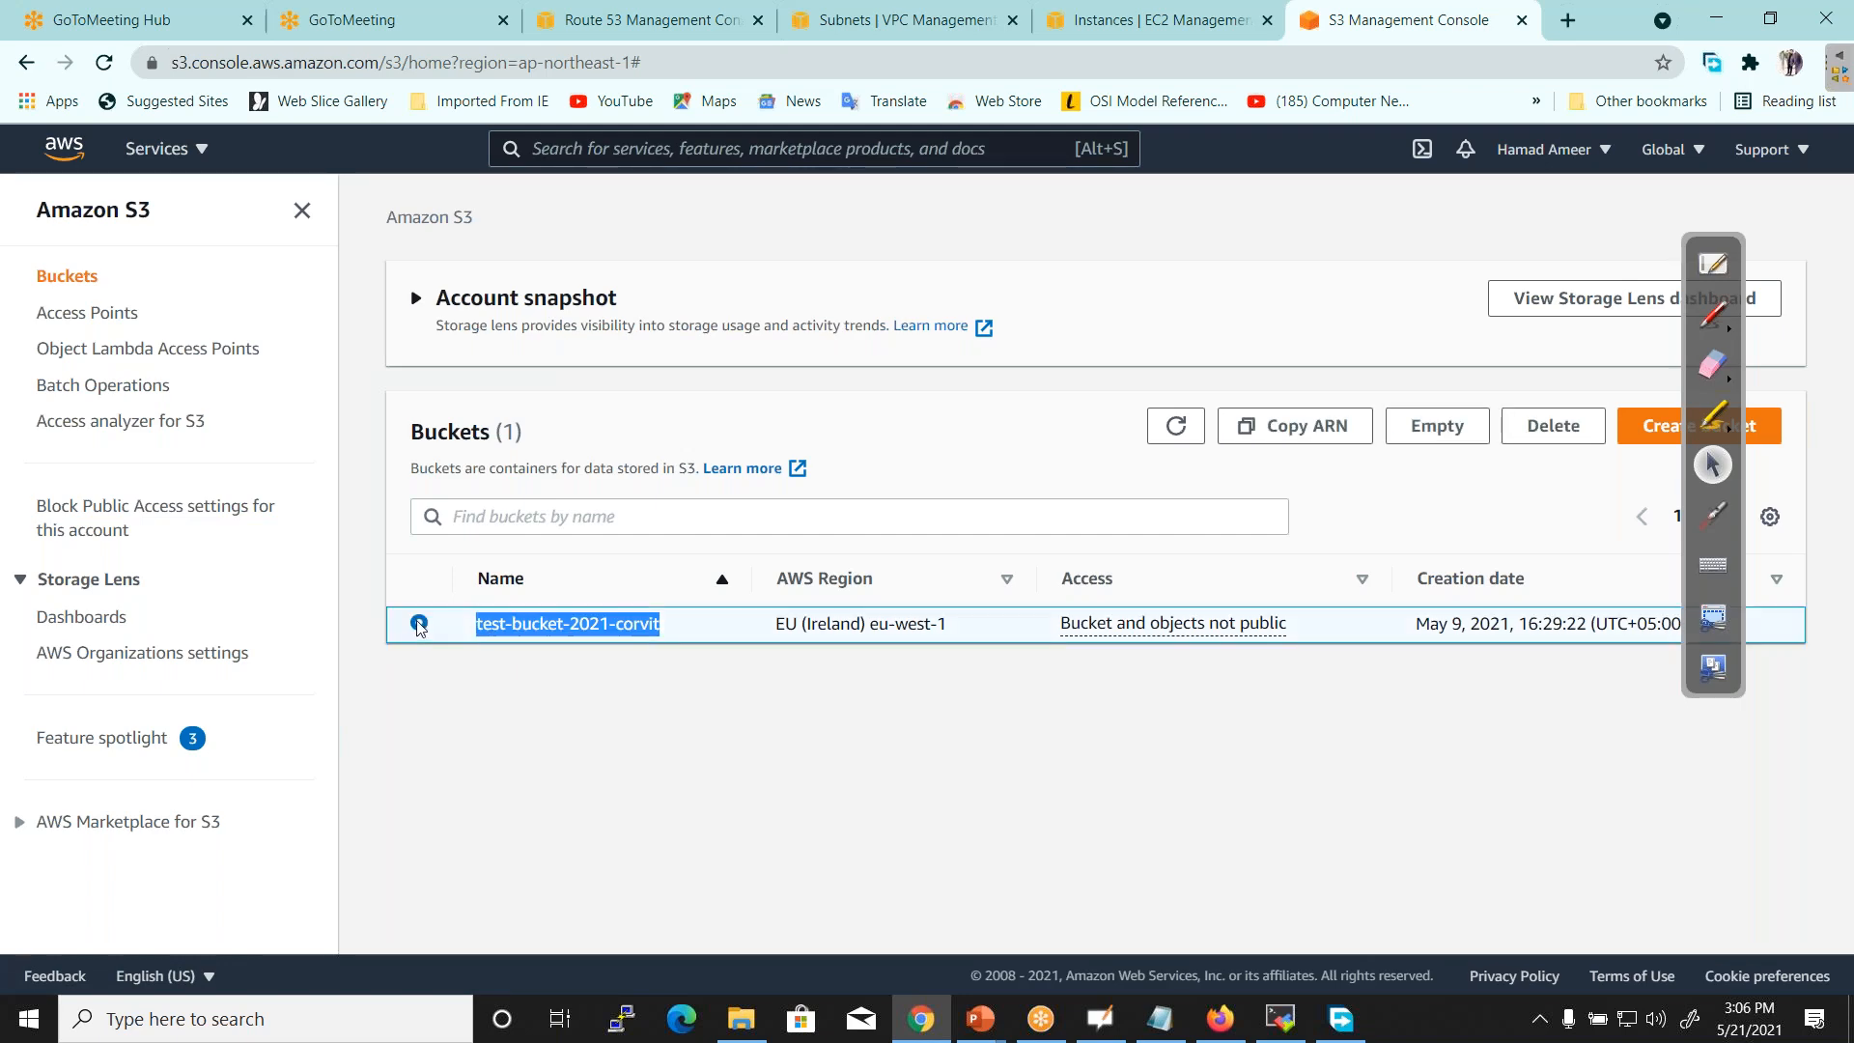
pyautogui.click(1545, 426)
pyautogui.click(615, 608)
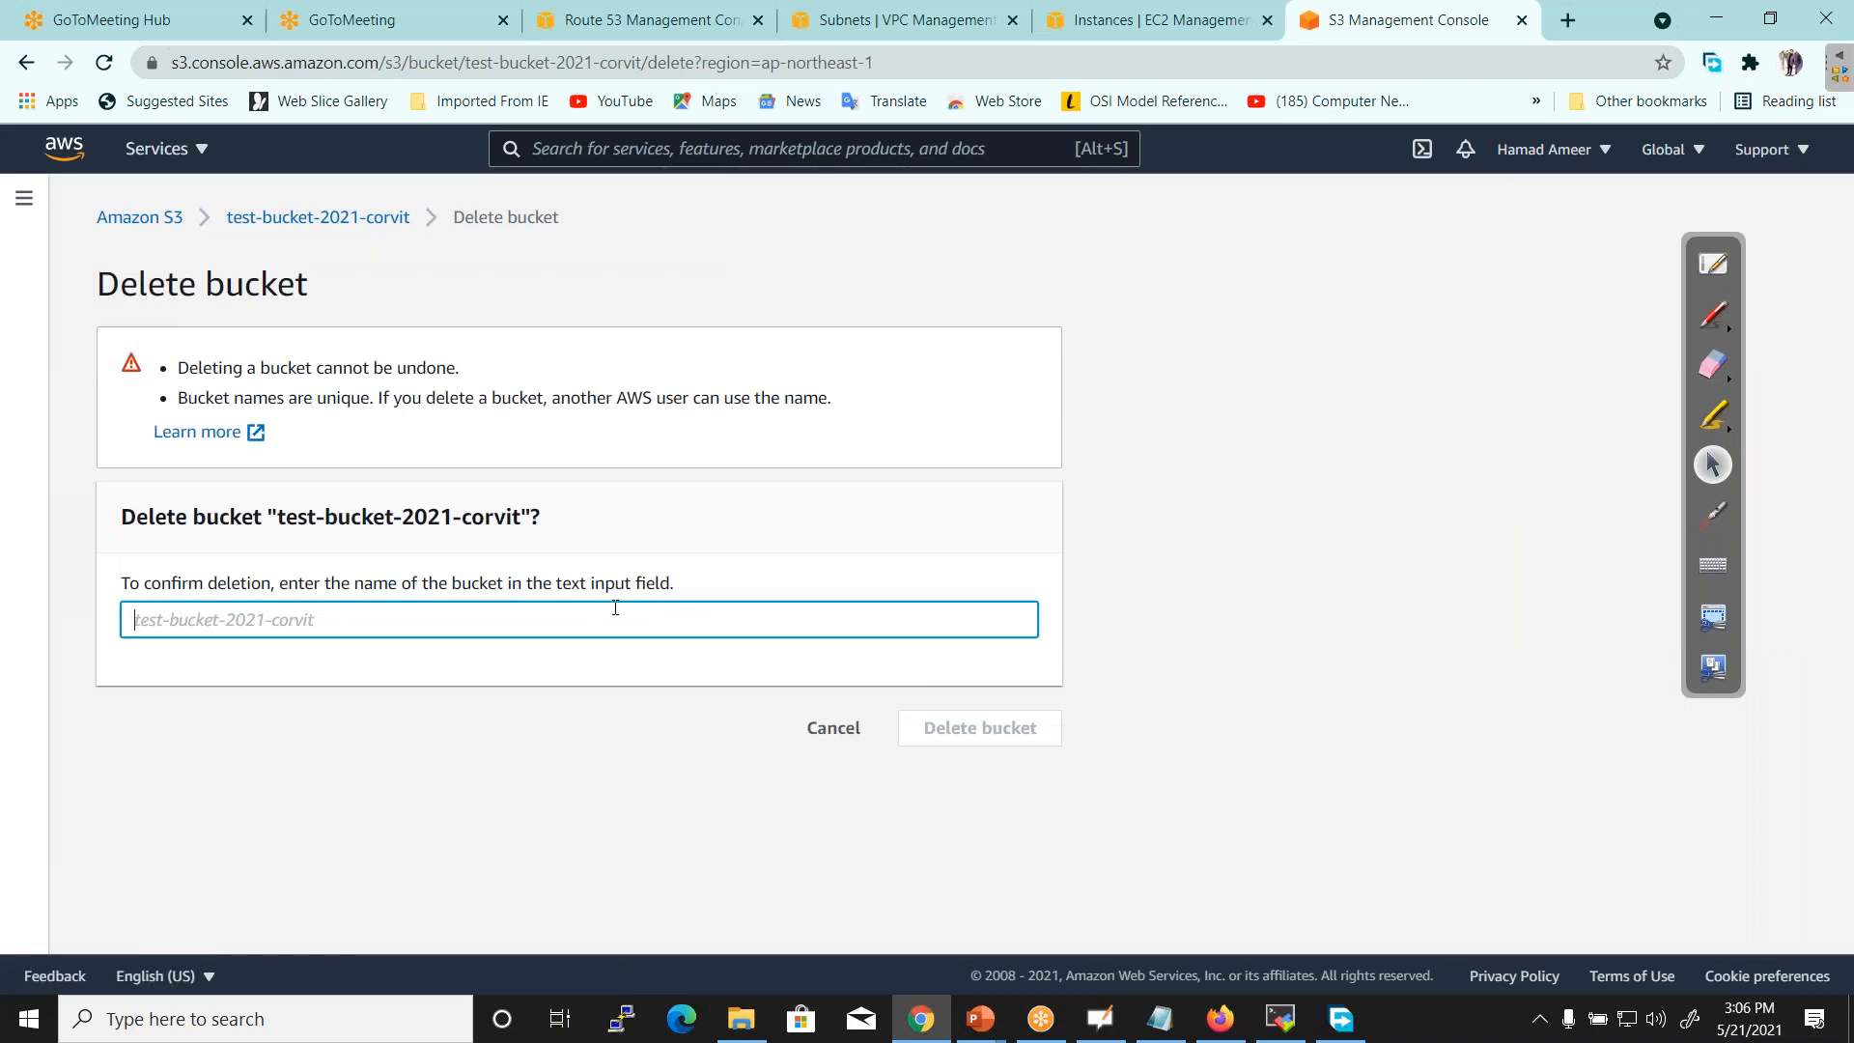
pyautogui.hotkey('ctrl', 'v')
pyautogui.click(1057, 738)
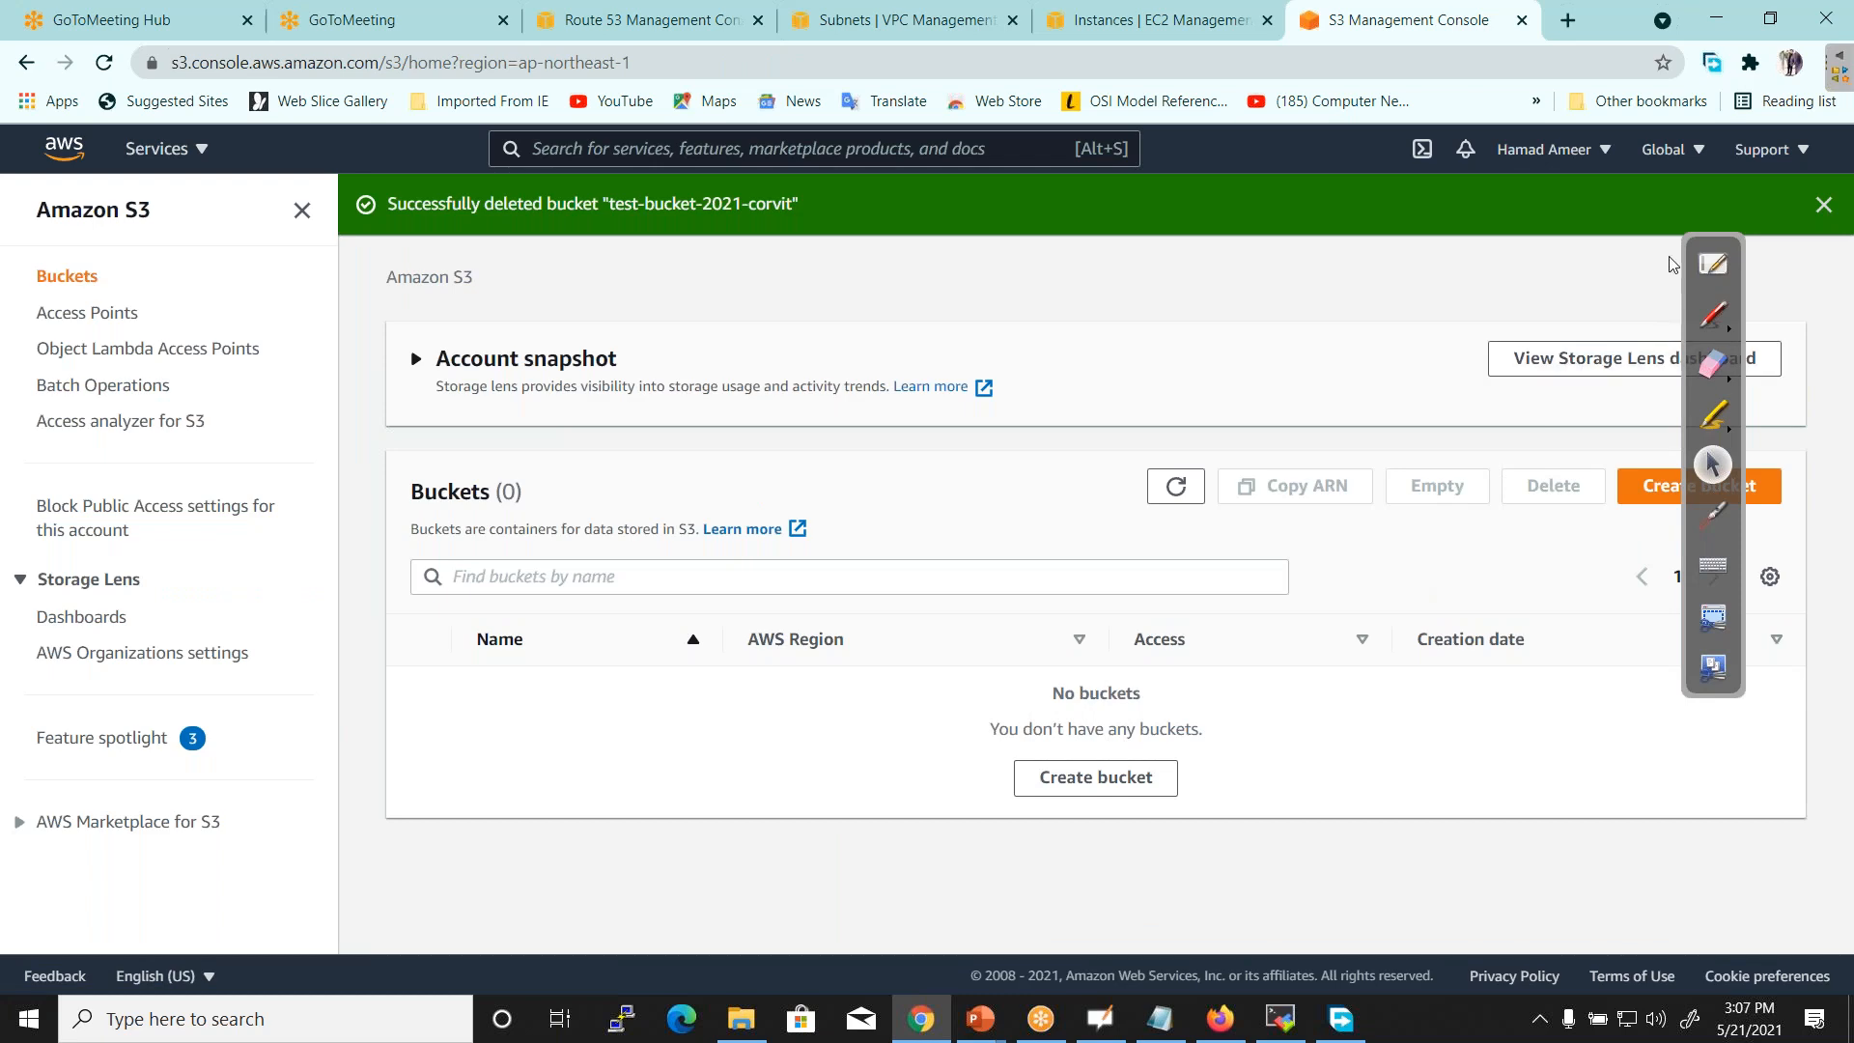
# Open the form for creating a new S3 bucket
pyautogui.moveTo(1713, 240); pyautogui.dragTo(1380, 186)
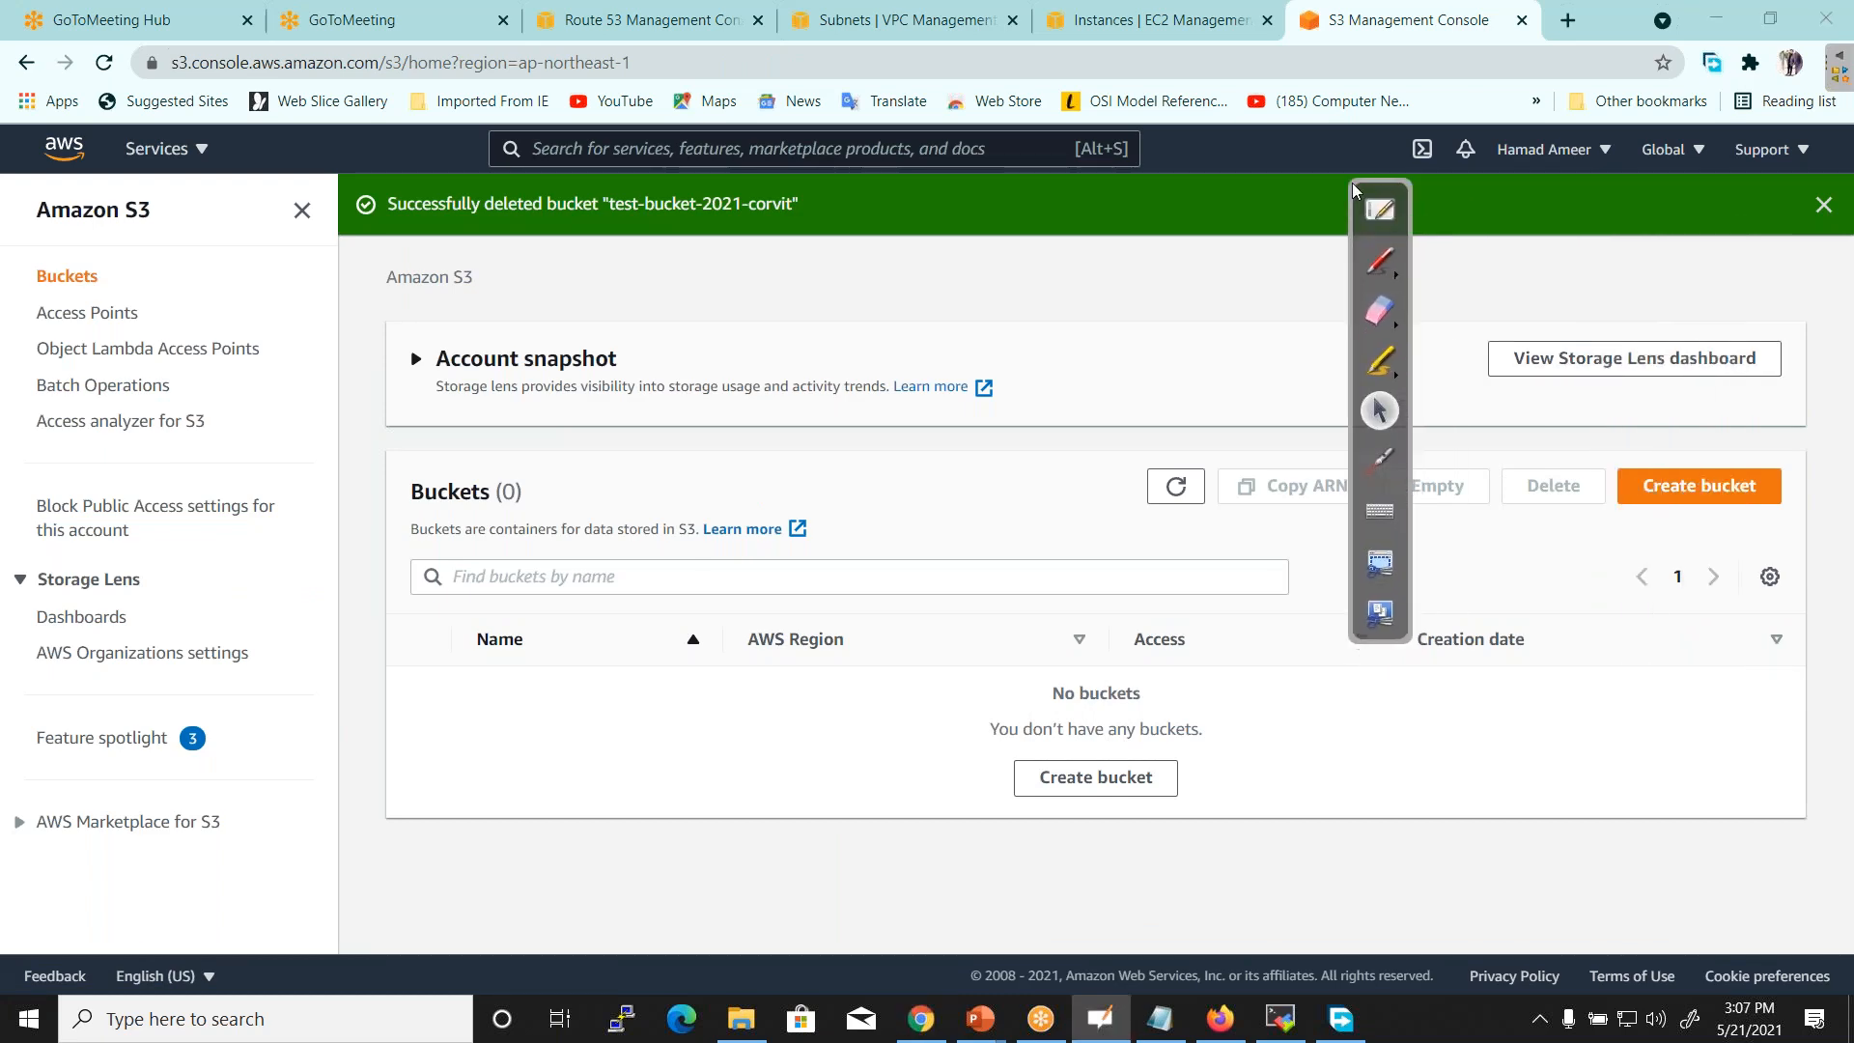
pyautogui.click(1688, 502)
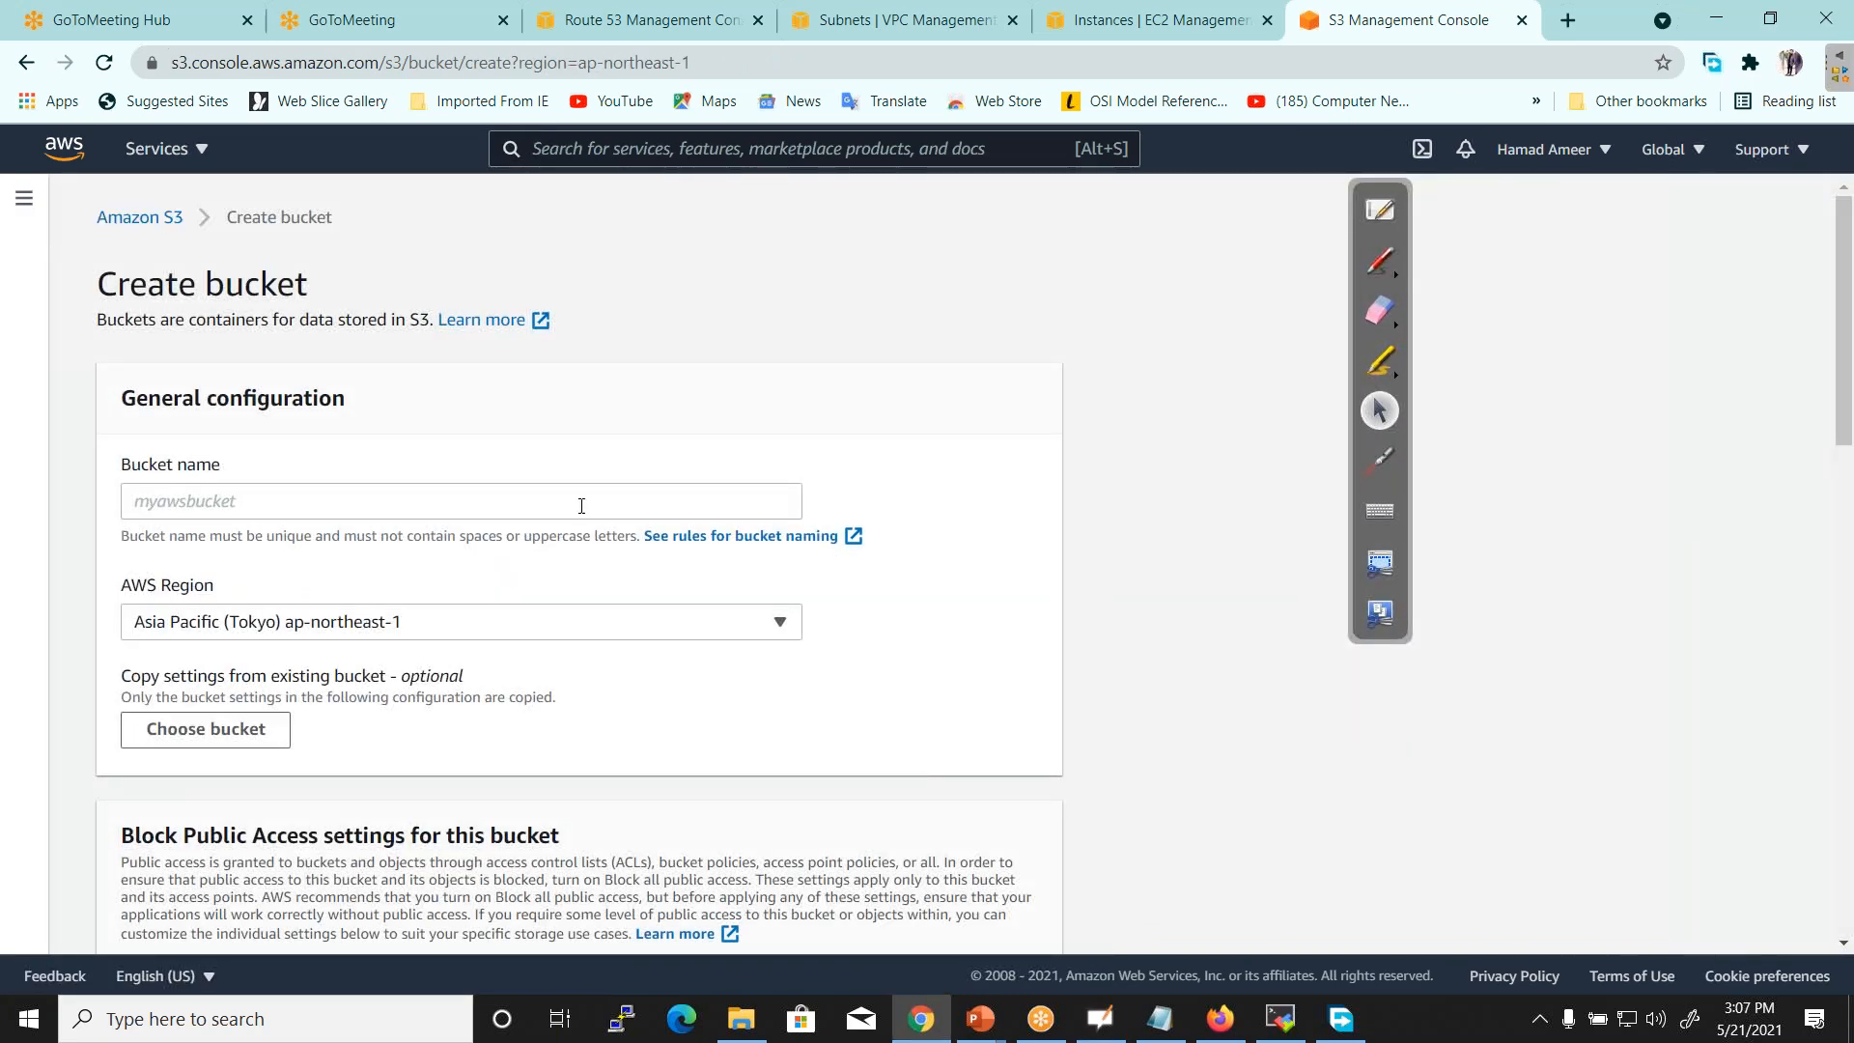
# Try to create a bucket named "test" with the remaining settings left at their defaults
pyautogui.click(510, 488)
pyautogui.write('dr')
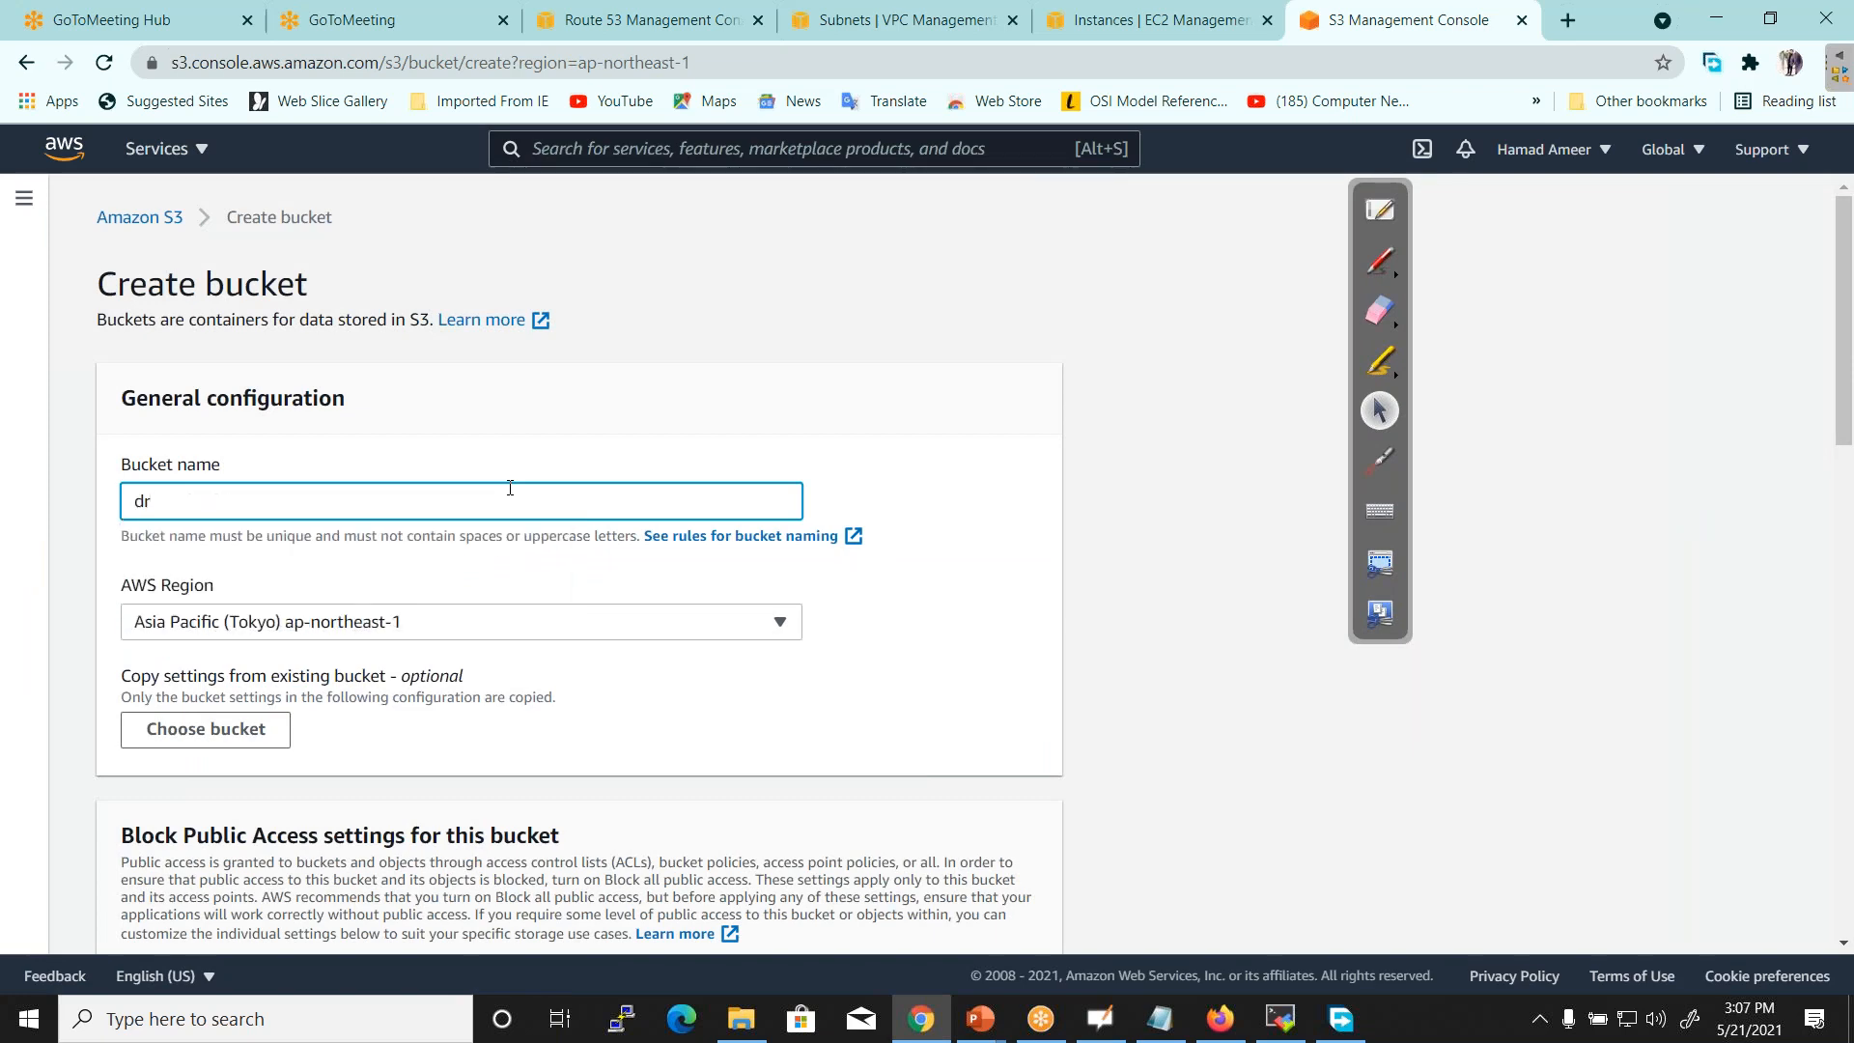
pyautogui.press('BackSpace')
pyautogui.write('test')
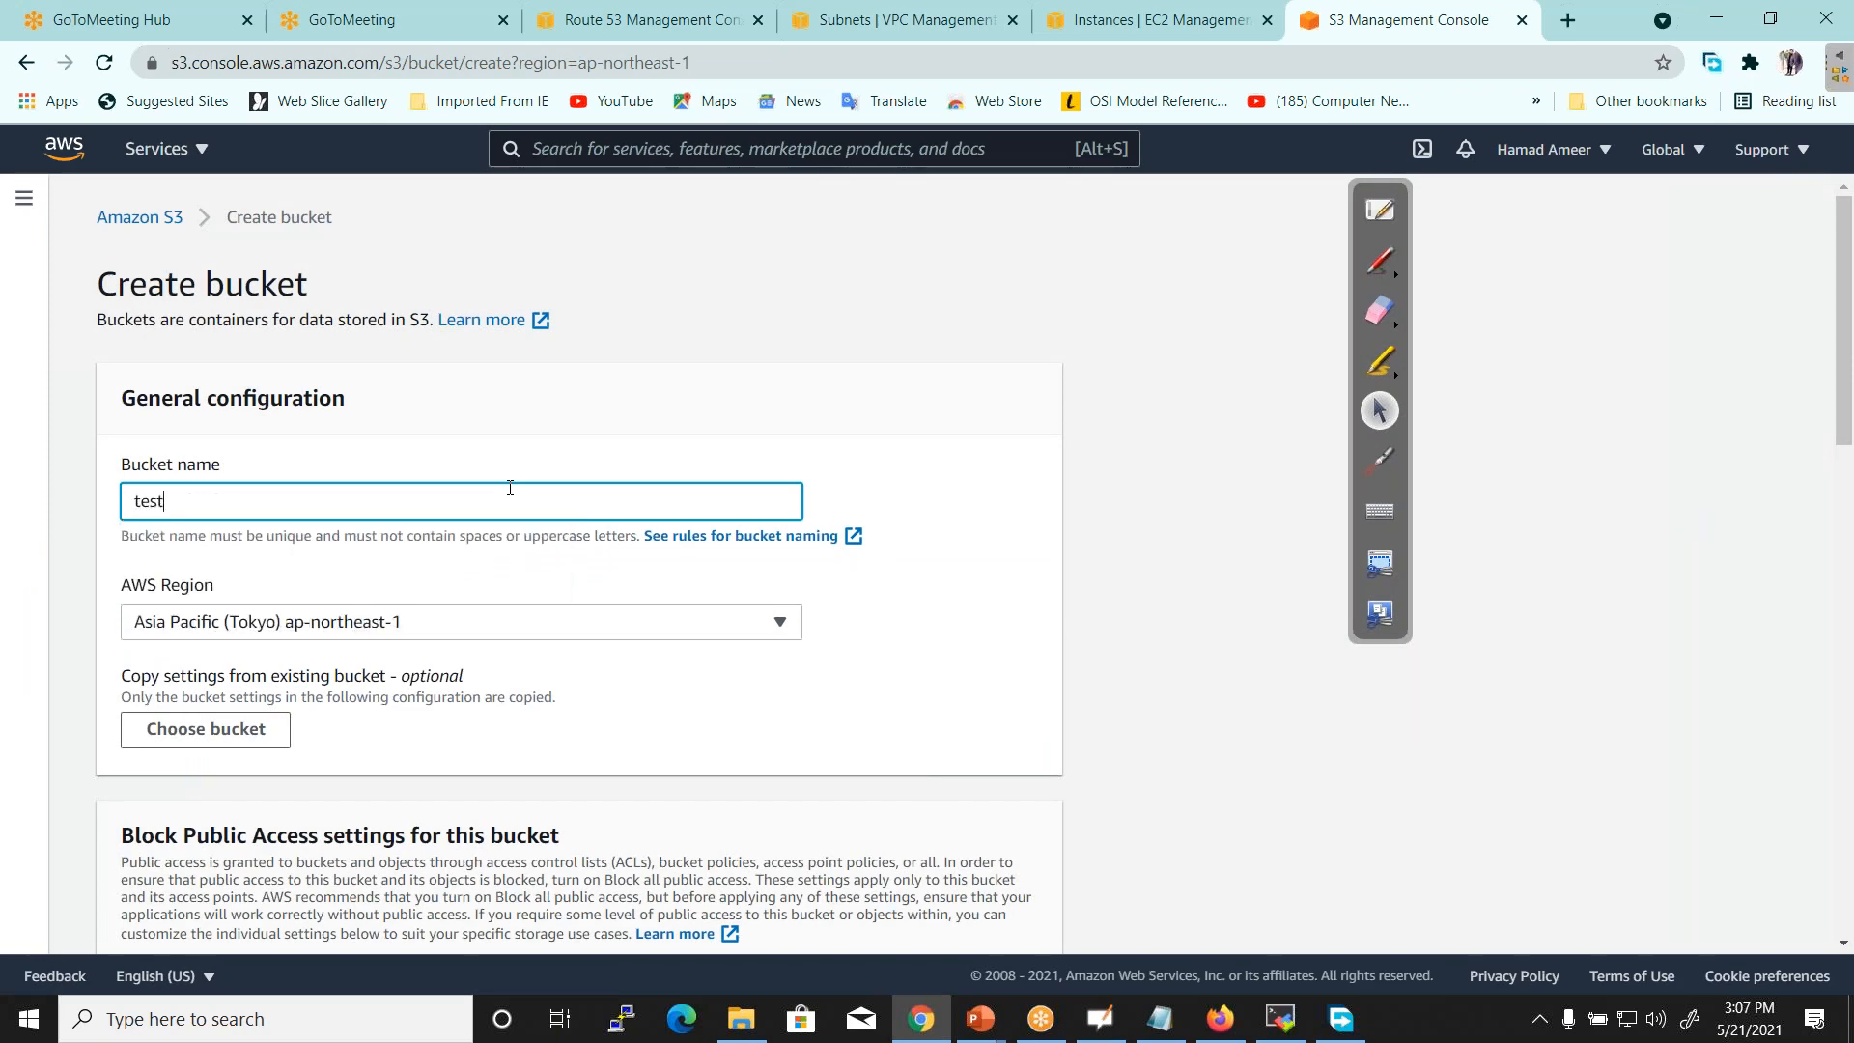
pyautogui.click(1842, 946)
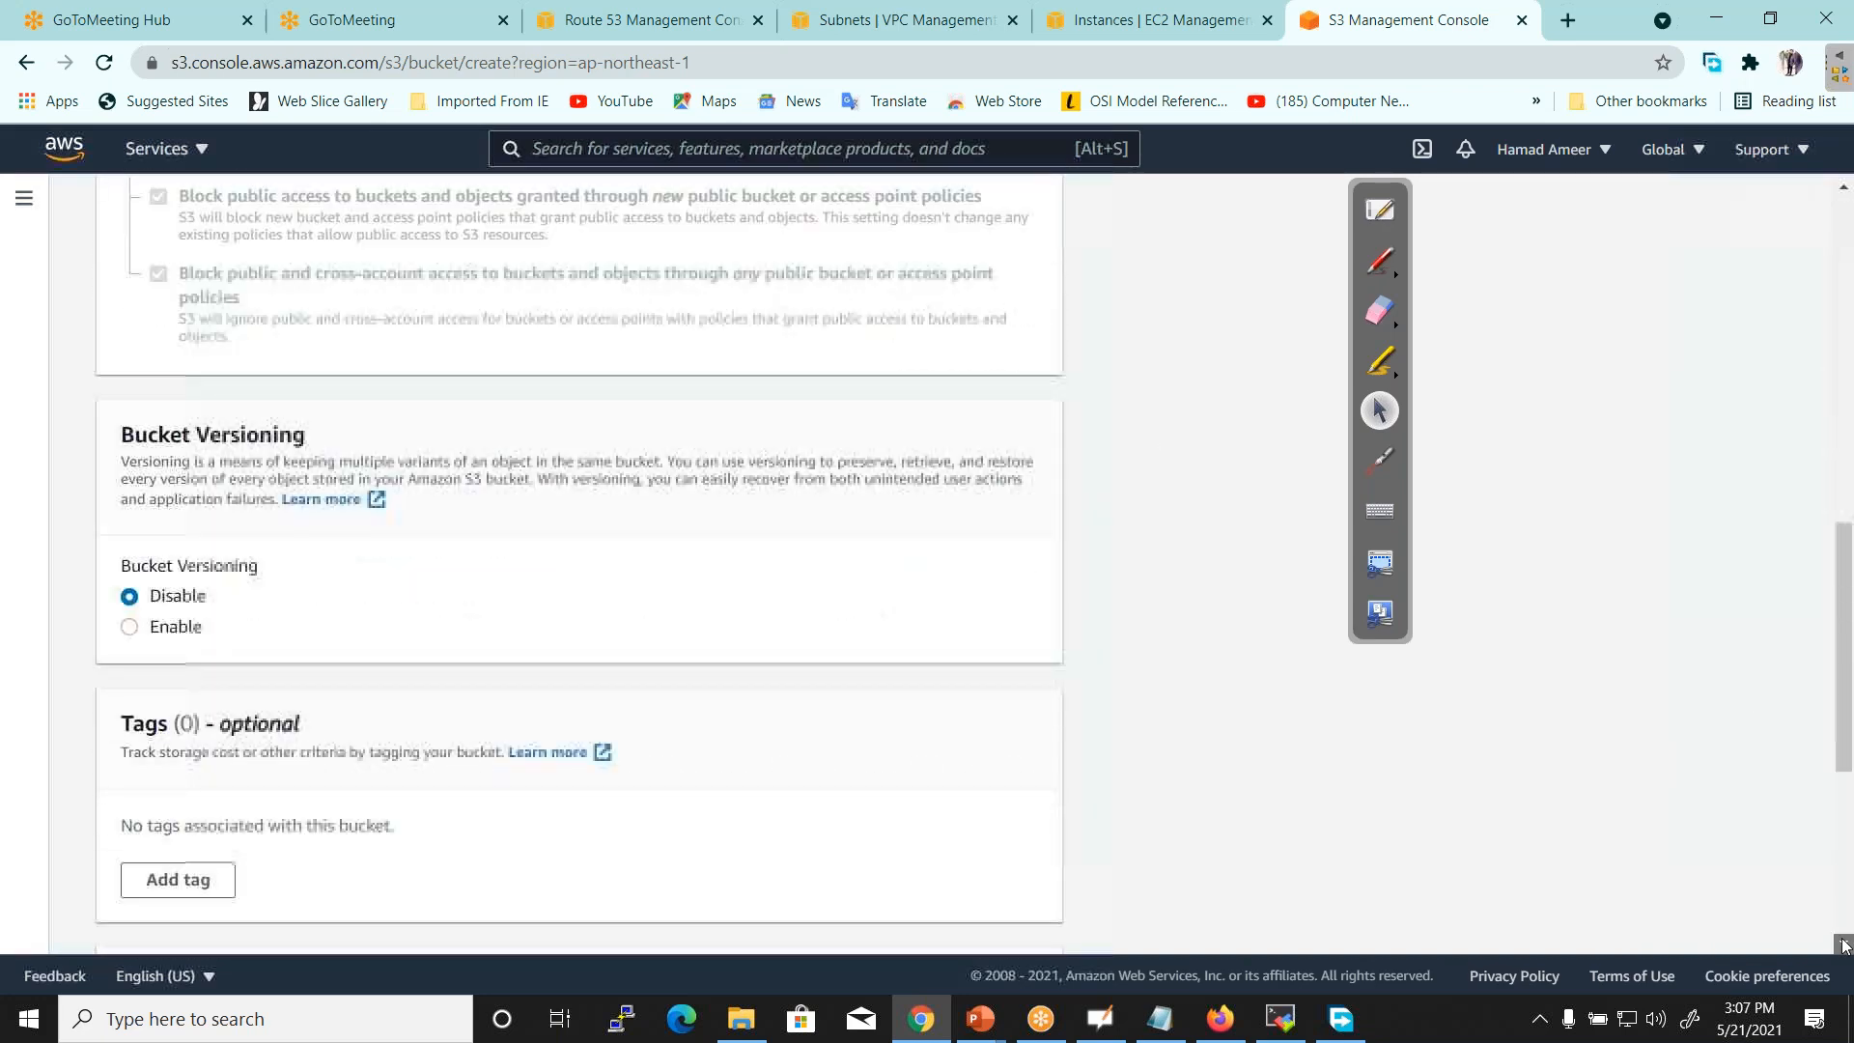
pyautogui.scroll(-5, 985, 869)
pyautogui.click(990, 923)
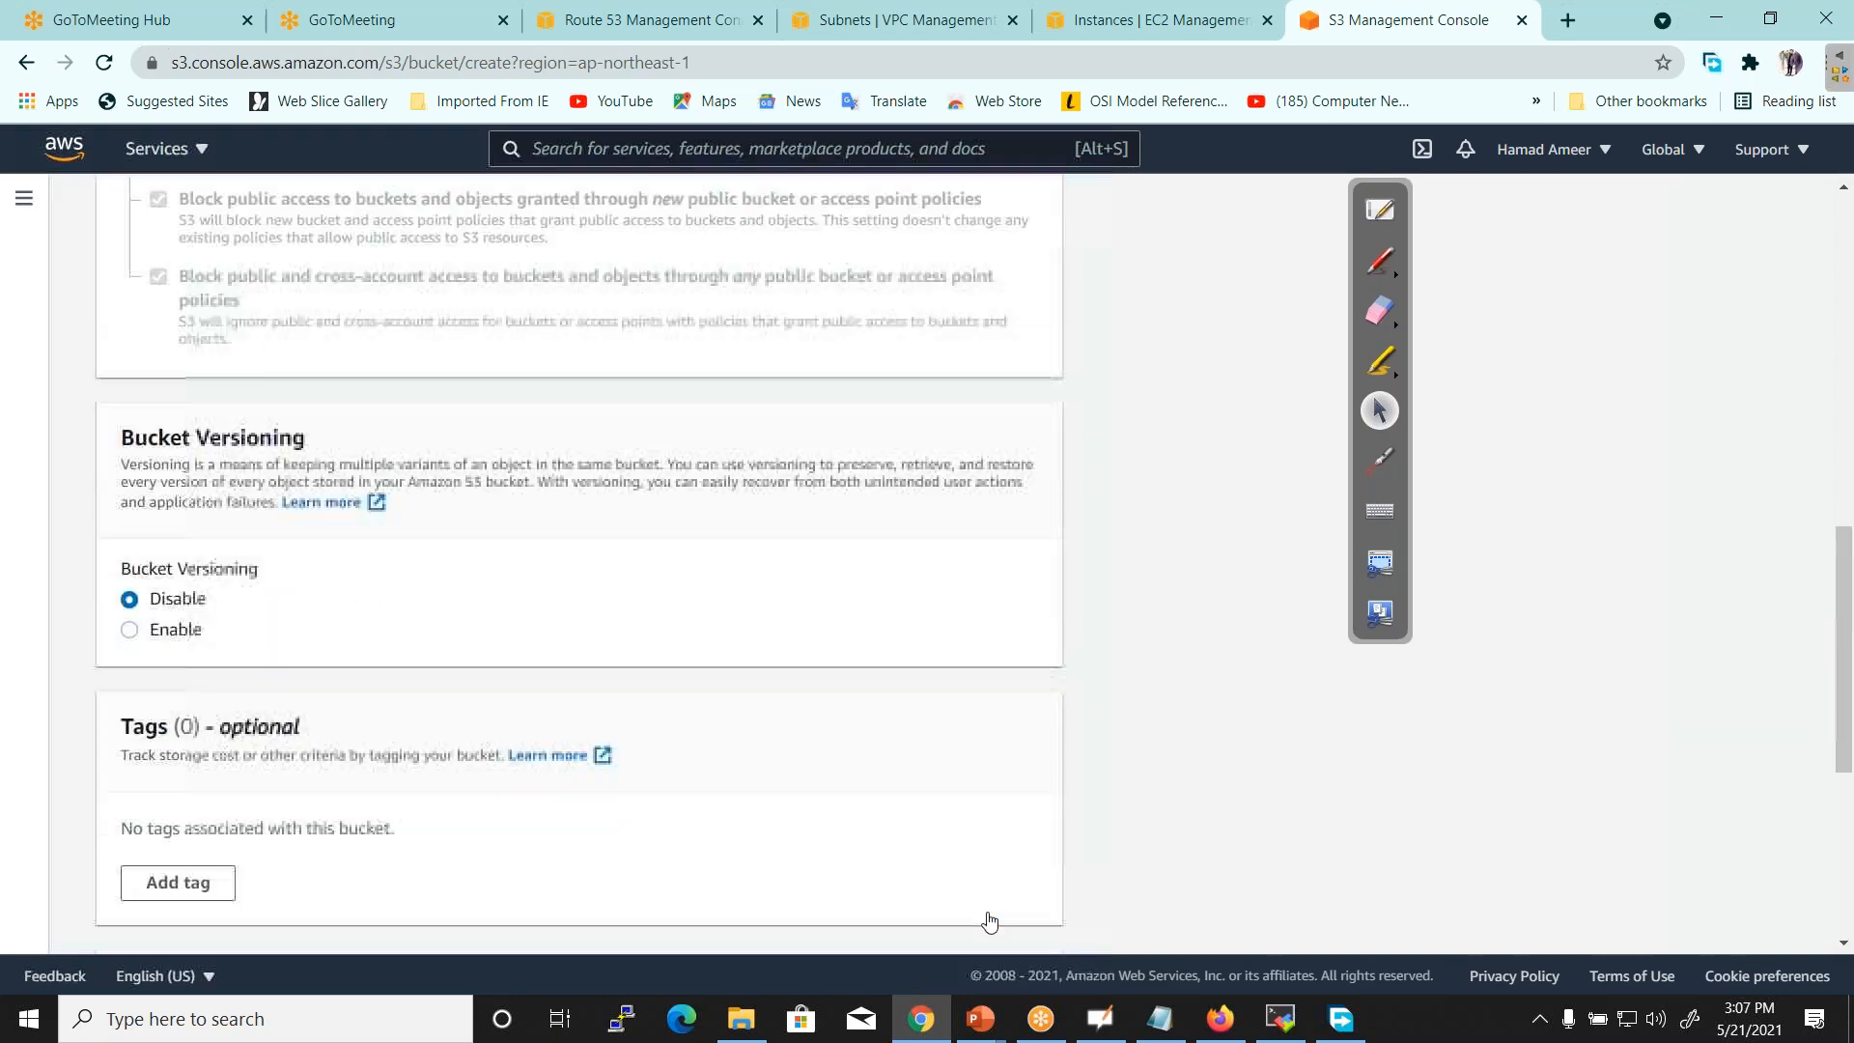
pyautogui.moveTo(166, 259); pyautogui.dragTo(431, 270)
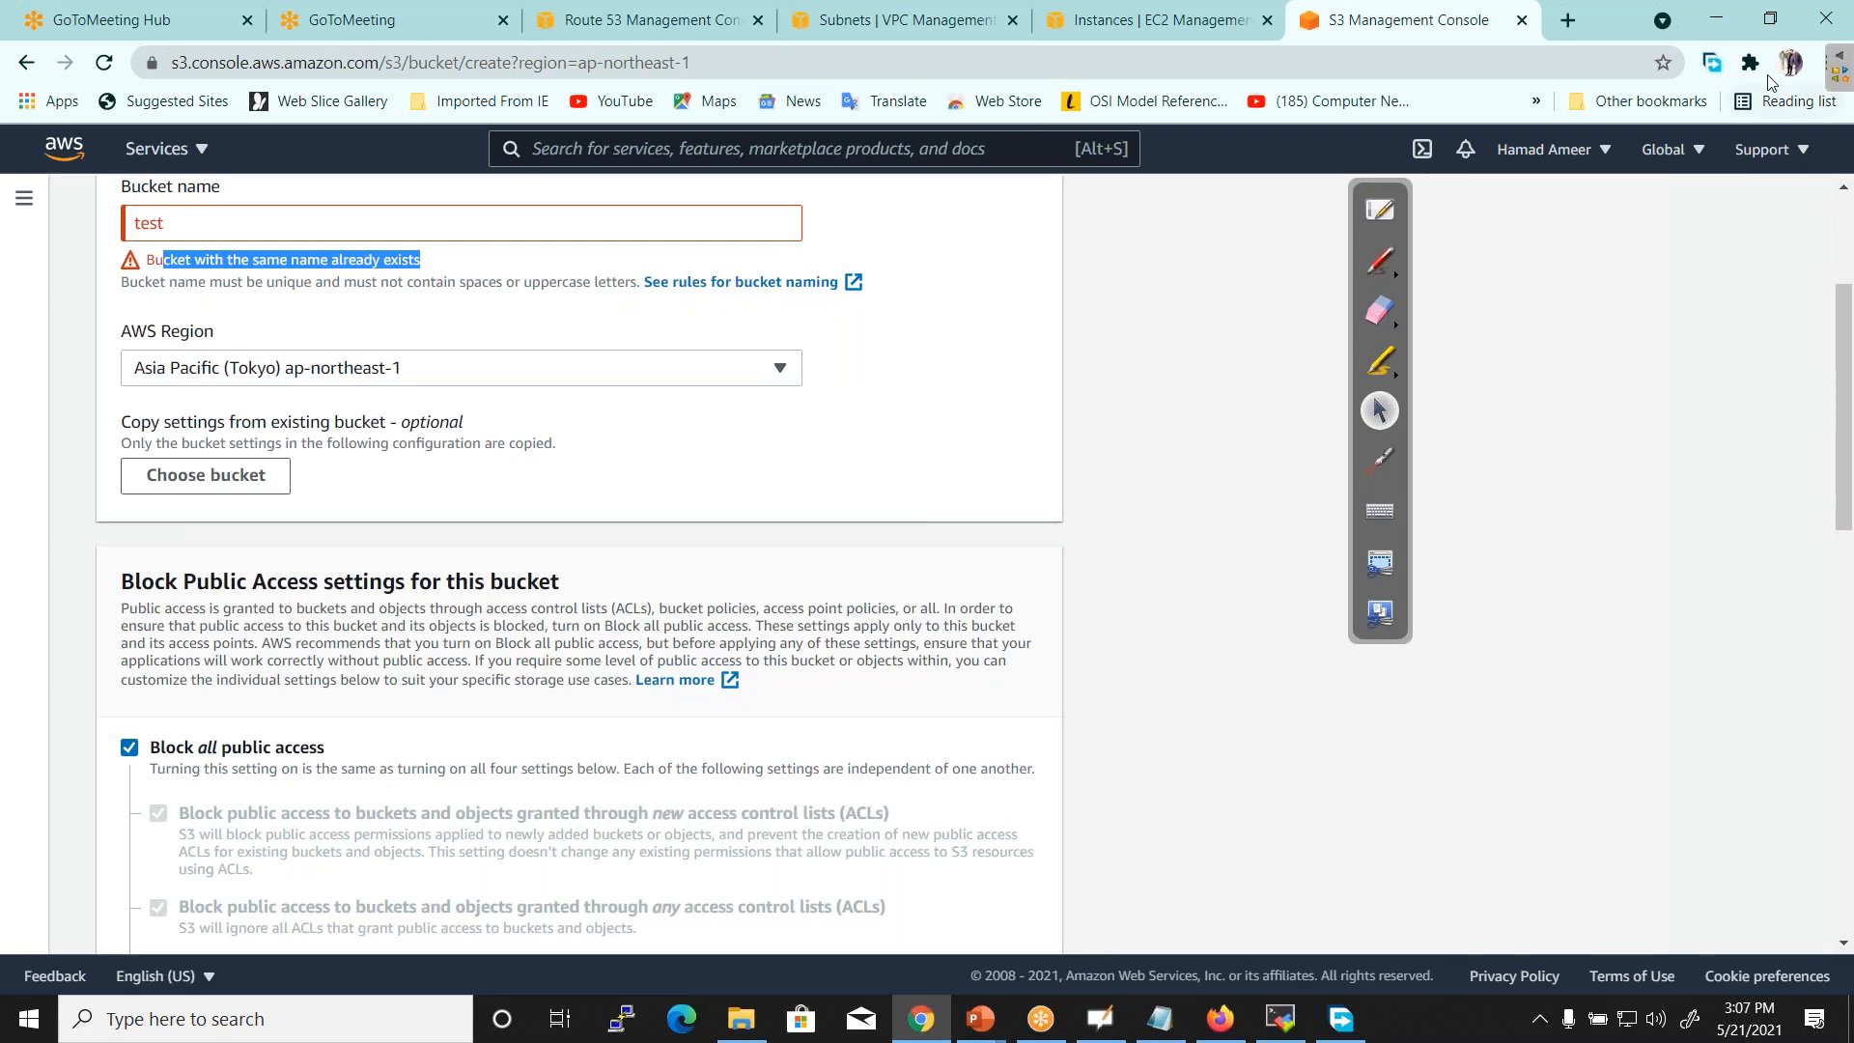
pyautogui.click(1839, 58)
# Replace the bucket name with the copied name test-bucket-2021-corvit
pyautogui.moveTo(1845, 347); pyautogui.dragTo(1839, 255)
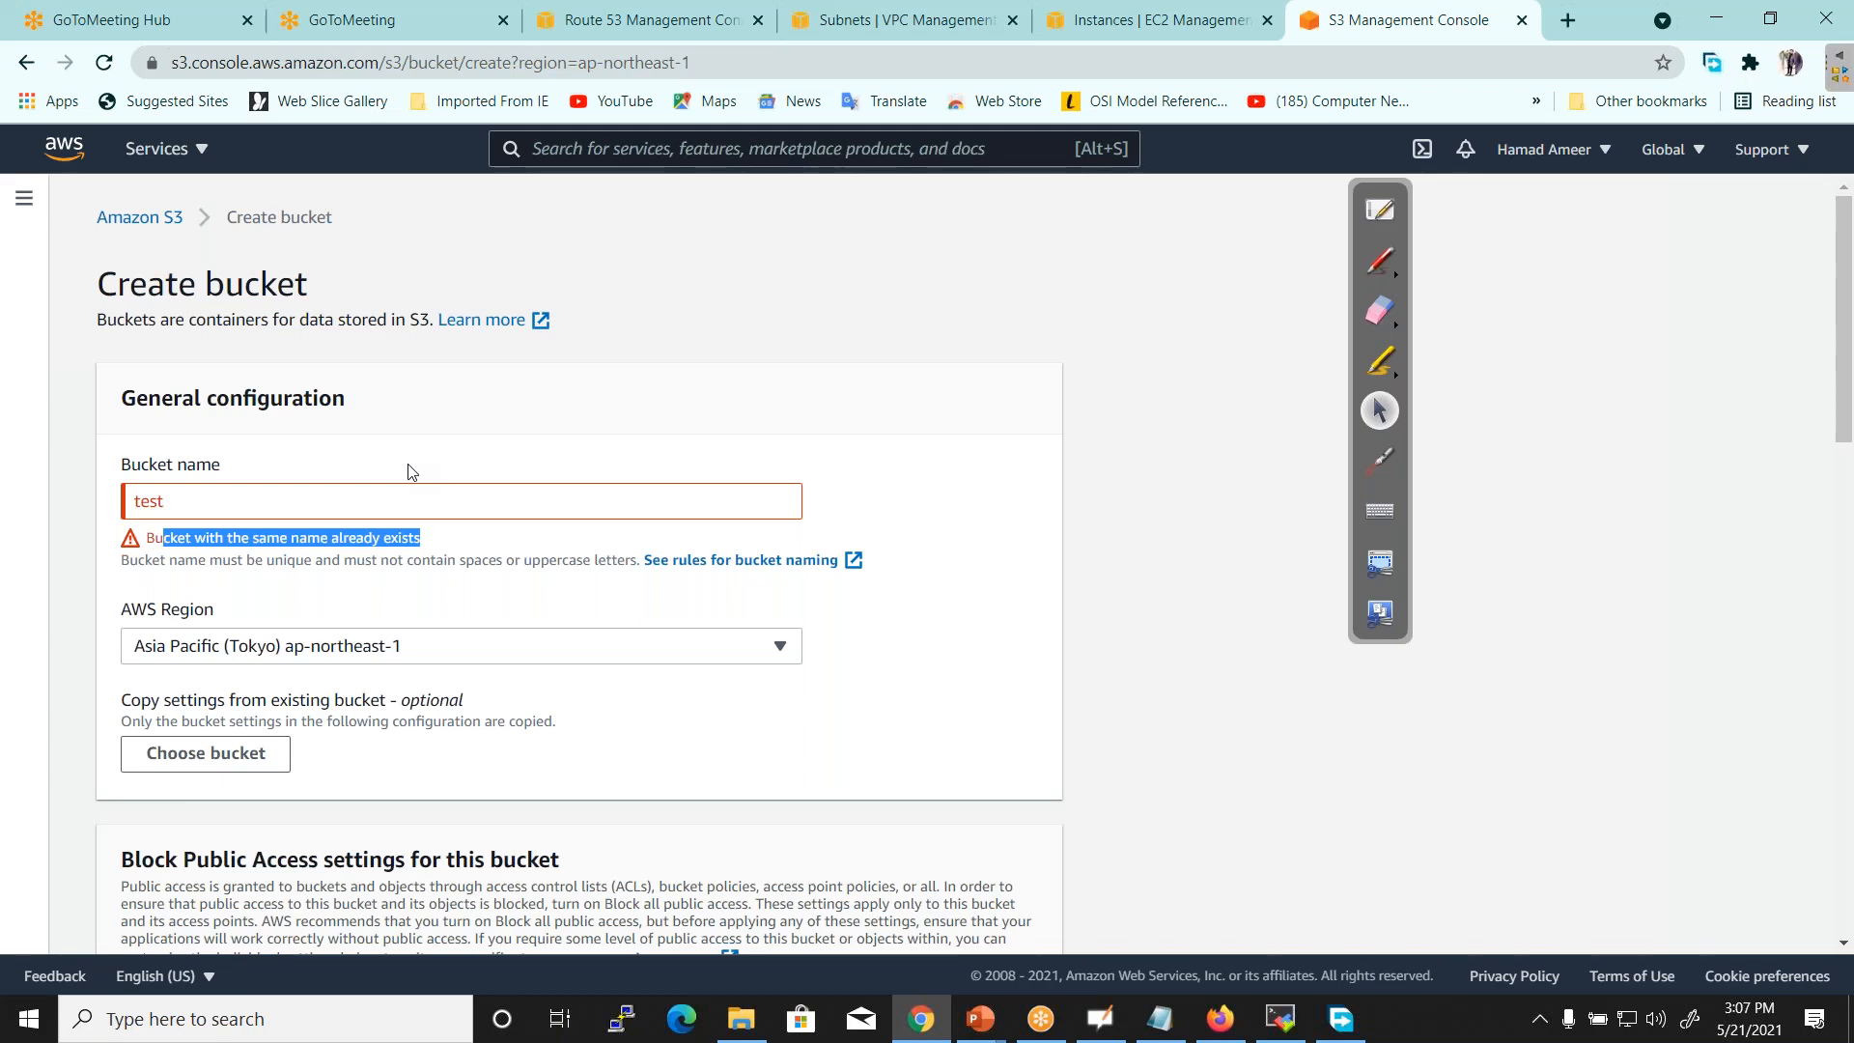
pyautogui.click(242, 496)
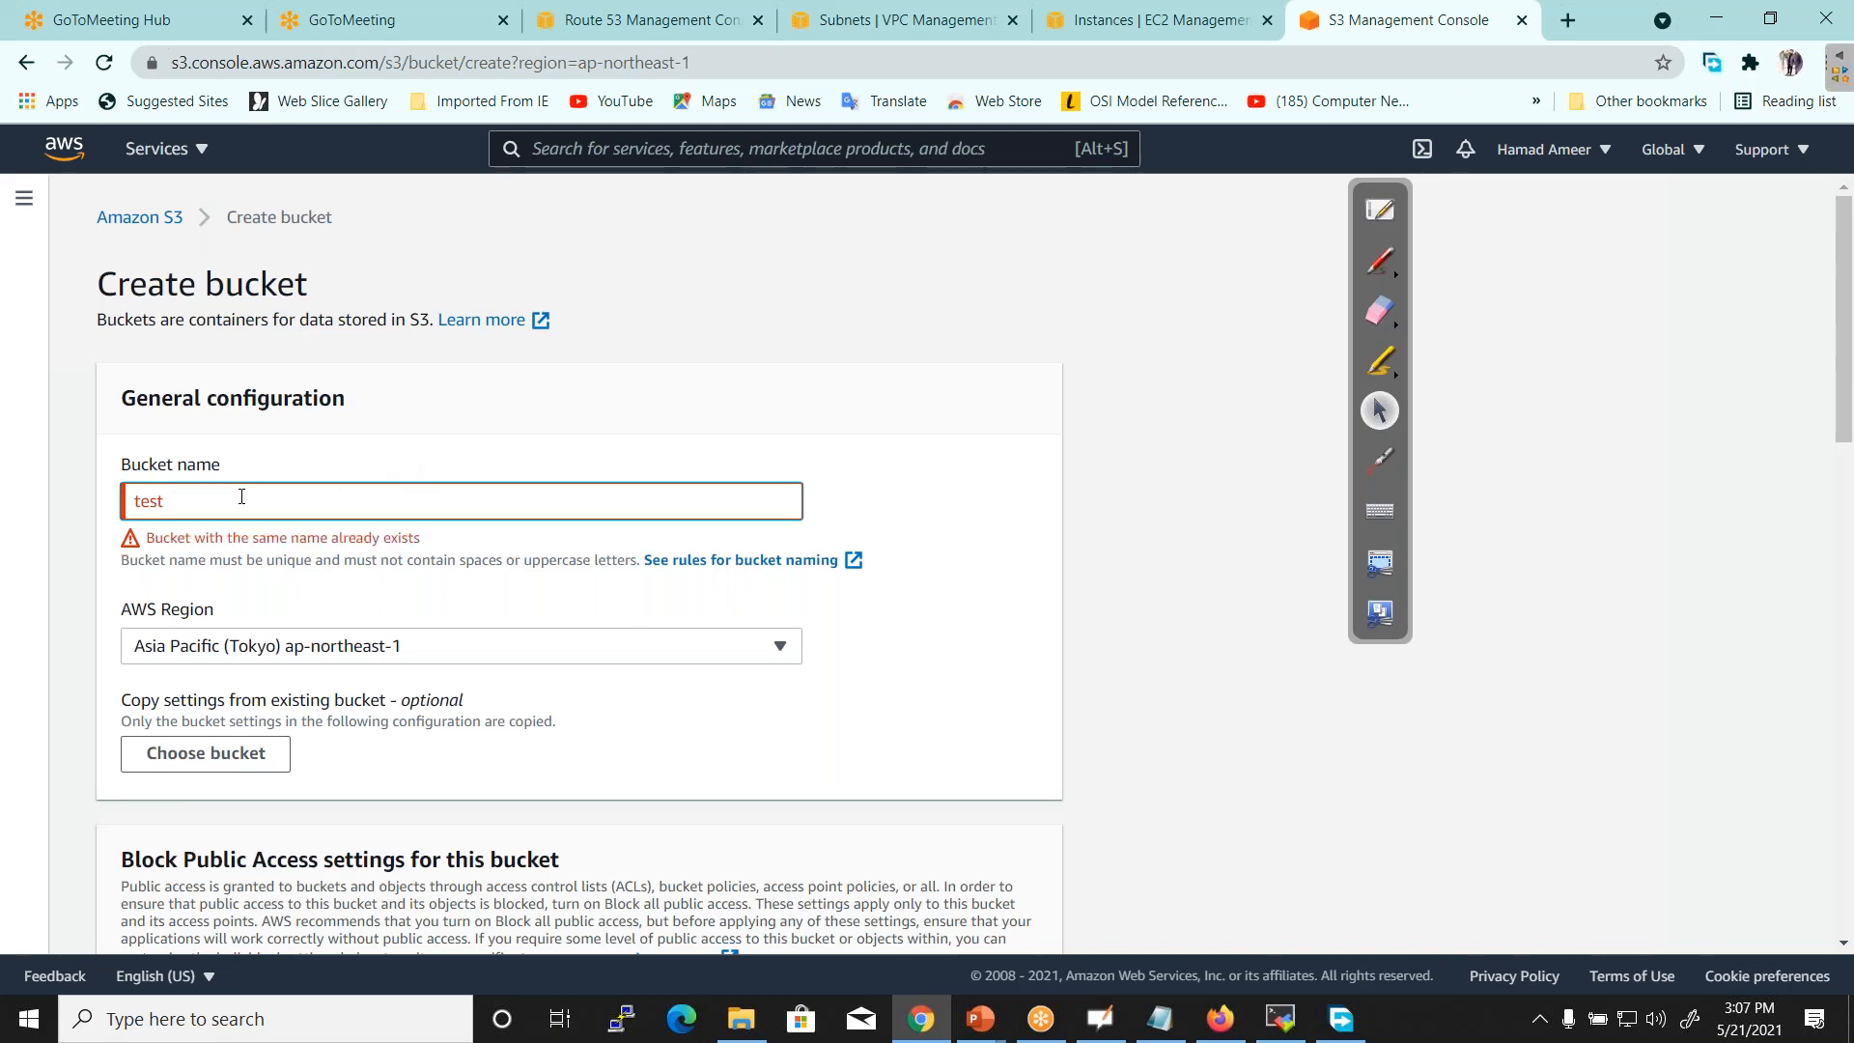
pyautogui.press('BackSpace')
pyautogui.press('BackSpace')
pyautogui.press('BackSpace')
pyautogui.press('BackSpace')
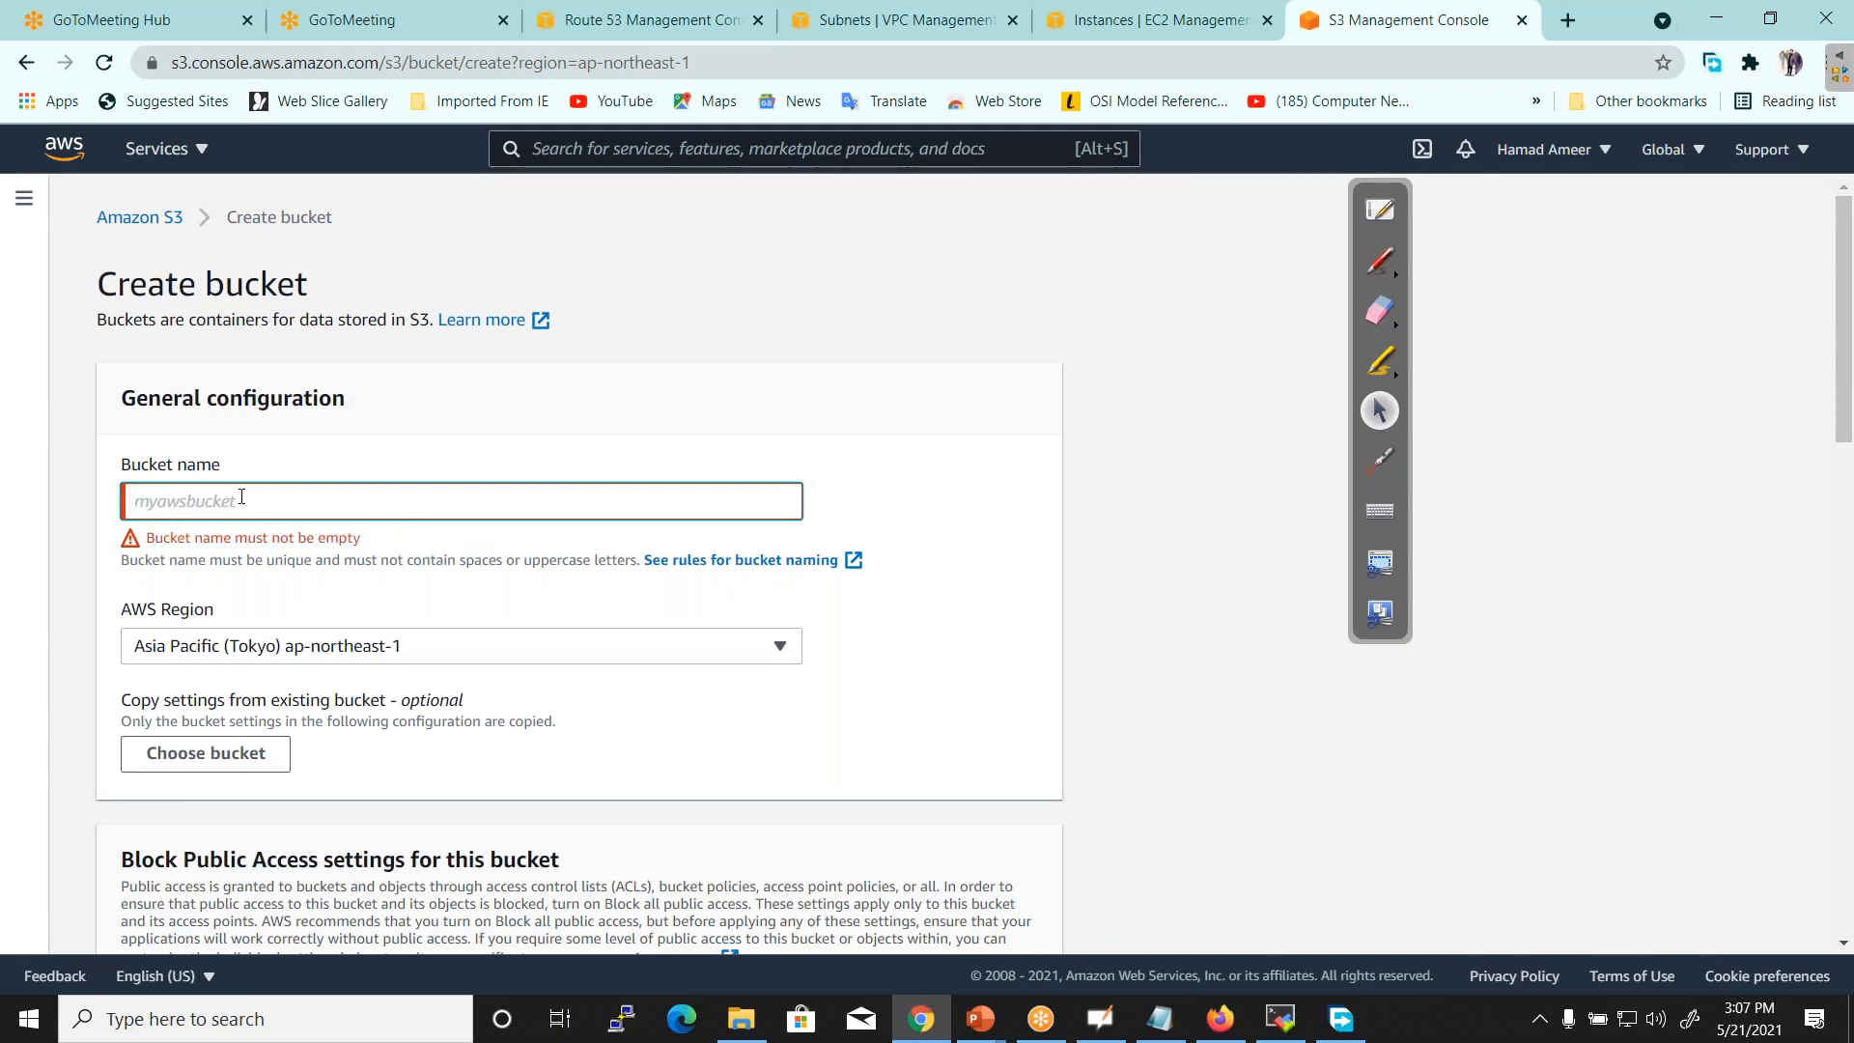
pyautogui.hotkey('ctrl', 'v')
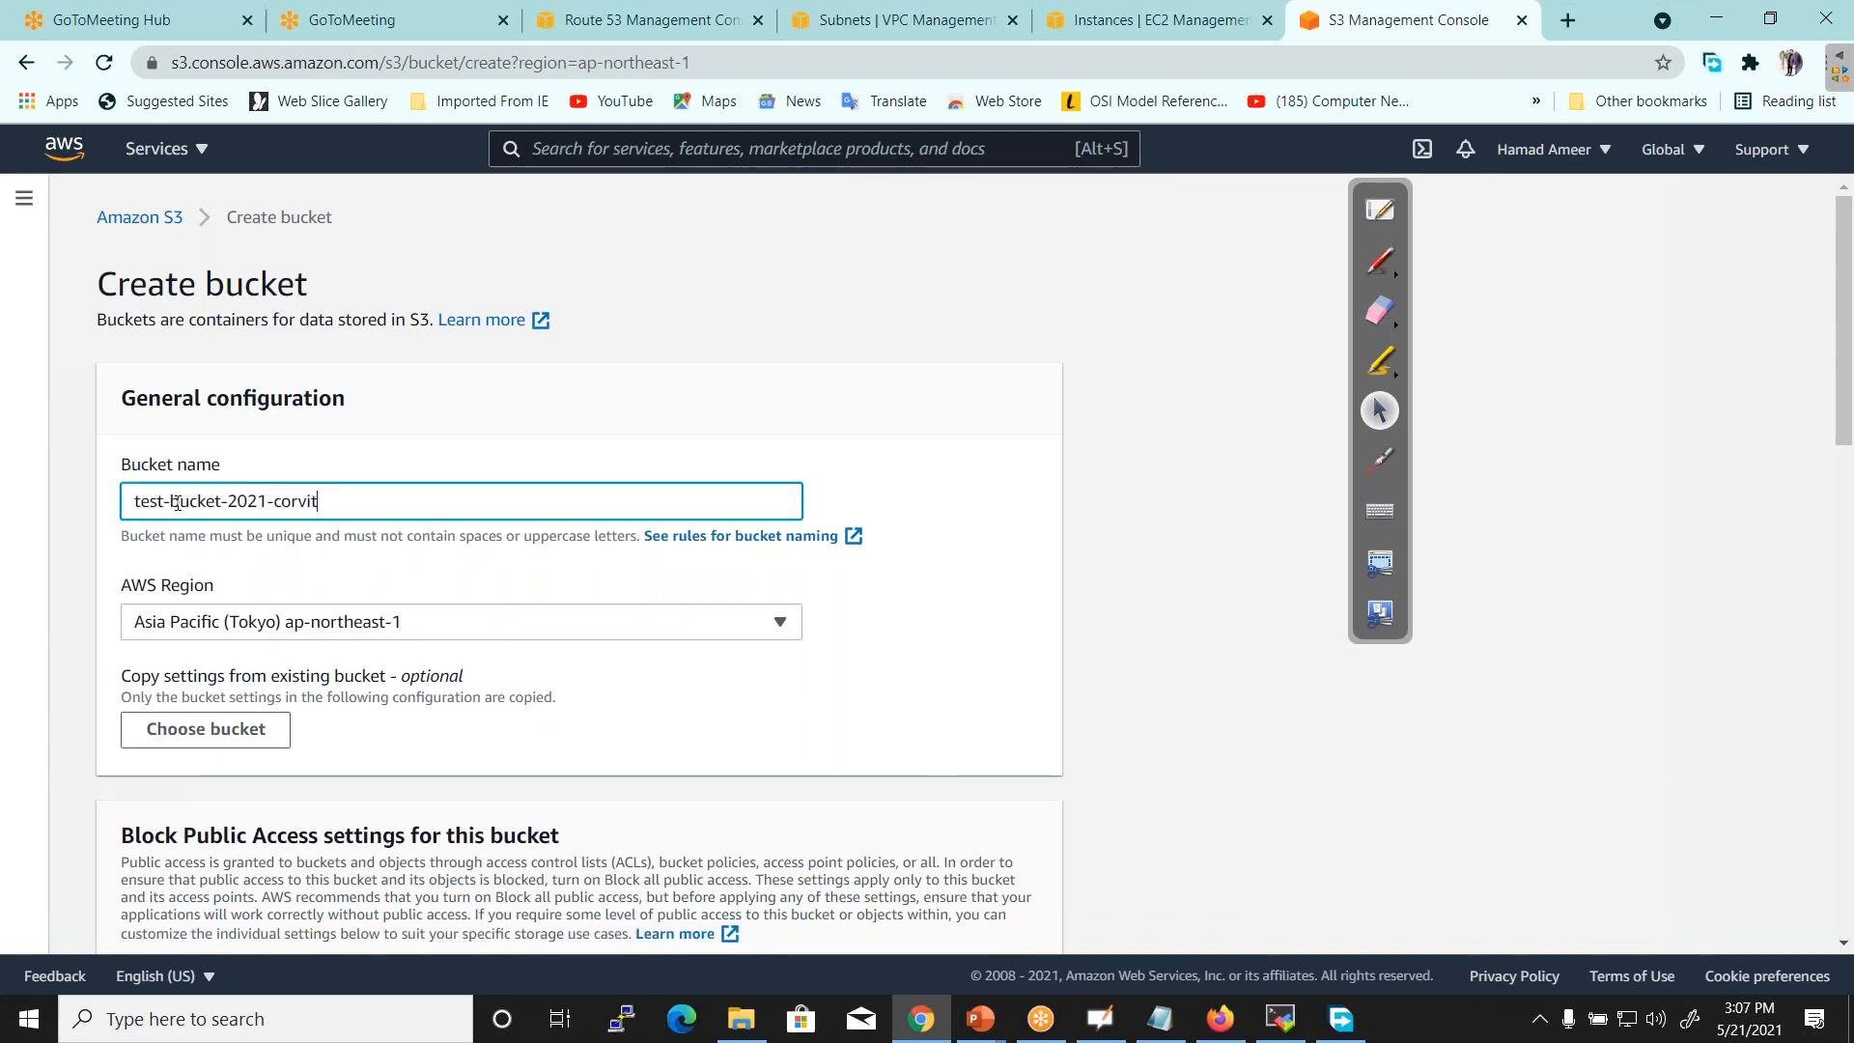
pyautogui.moveTo(156, 502); pyautogui.dragTo(342, 497)
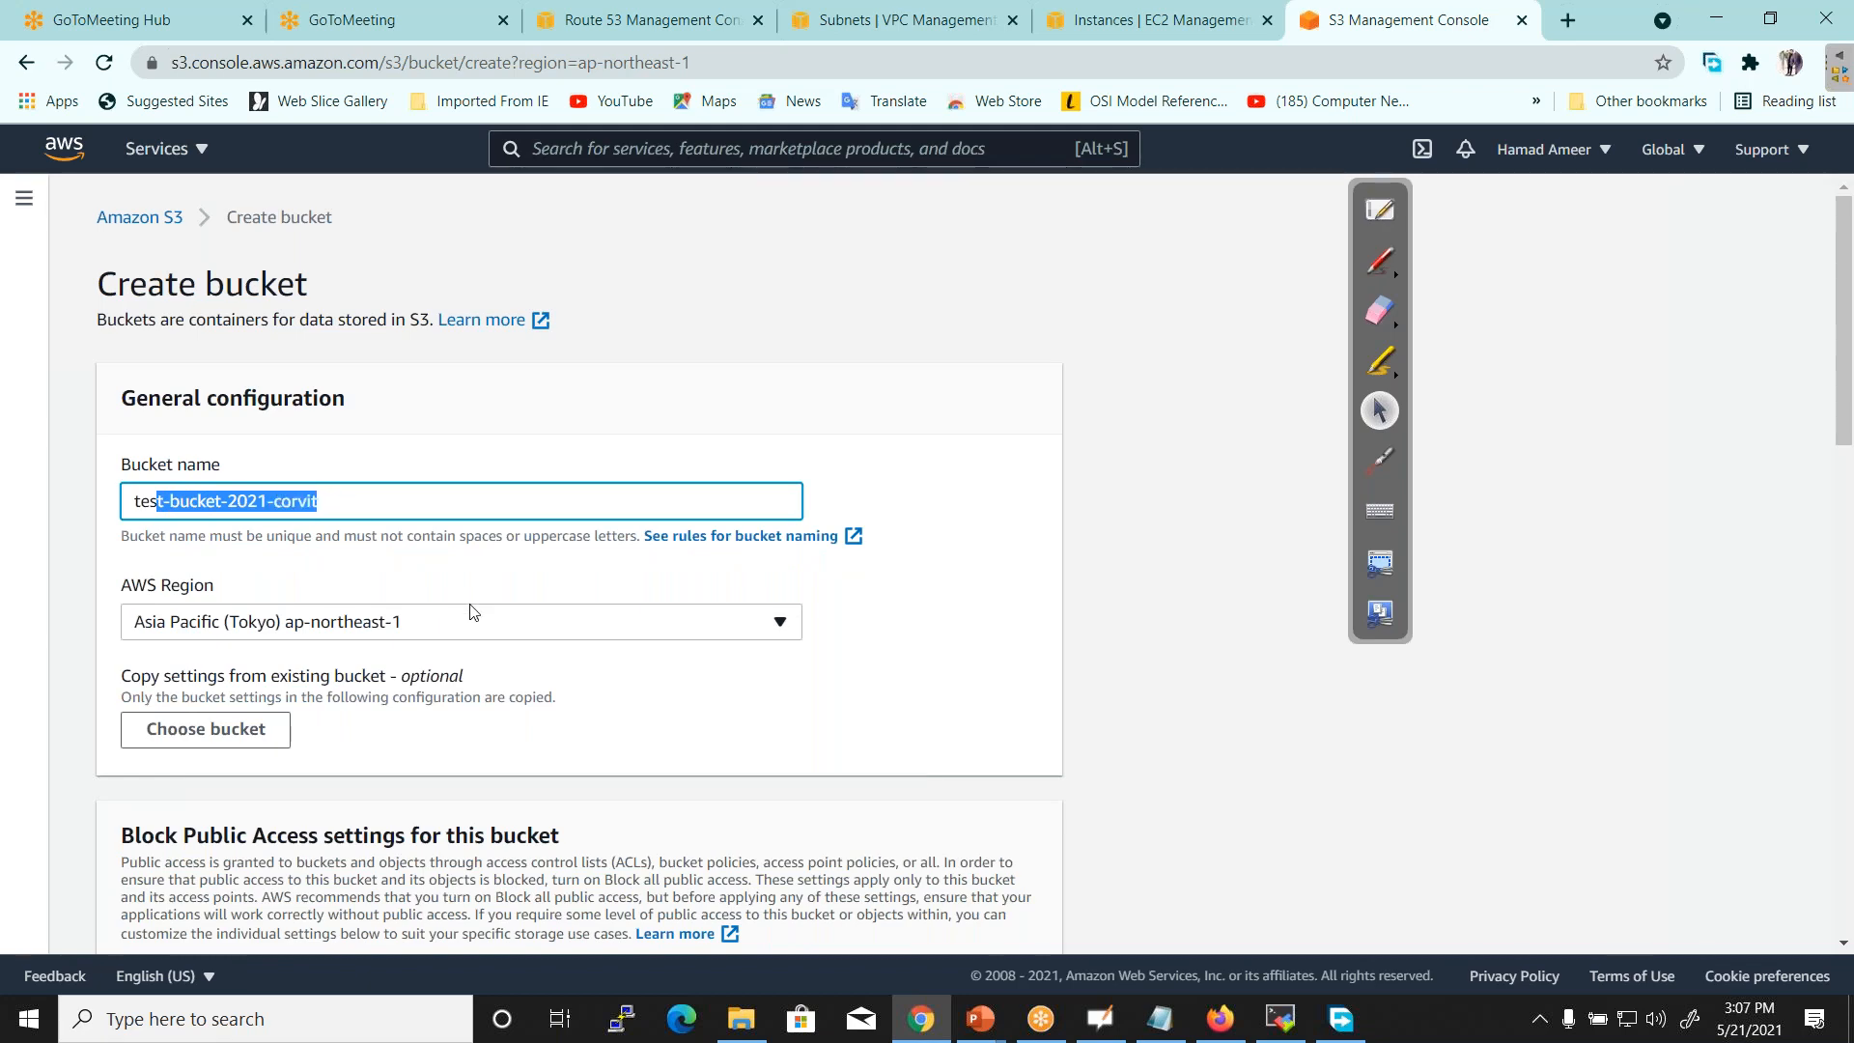
# Set the new bucket's AWS Region to EU (Ireland) eu-west-1
pyautogui.moveTo(131, 594); pyautogui.dragTo(200, 599)
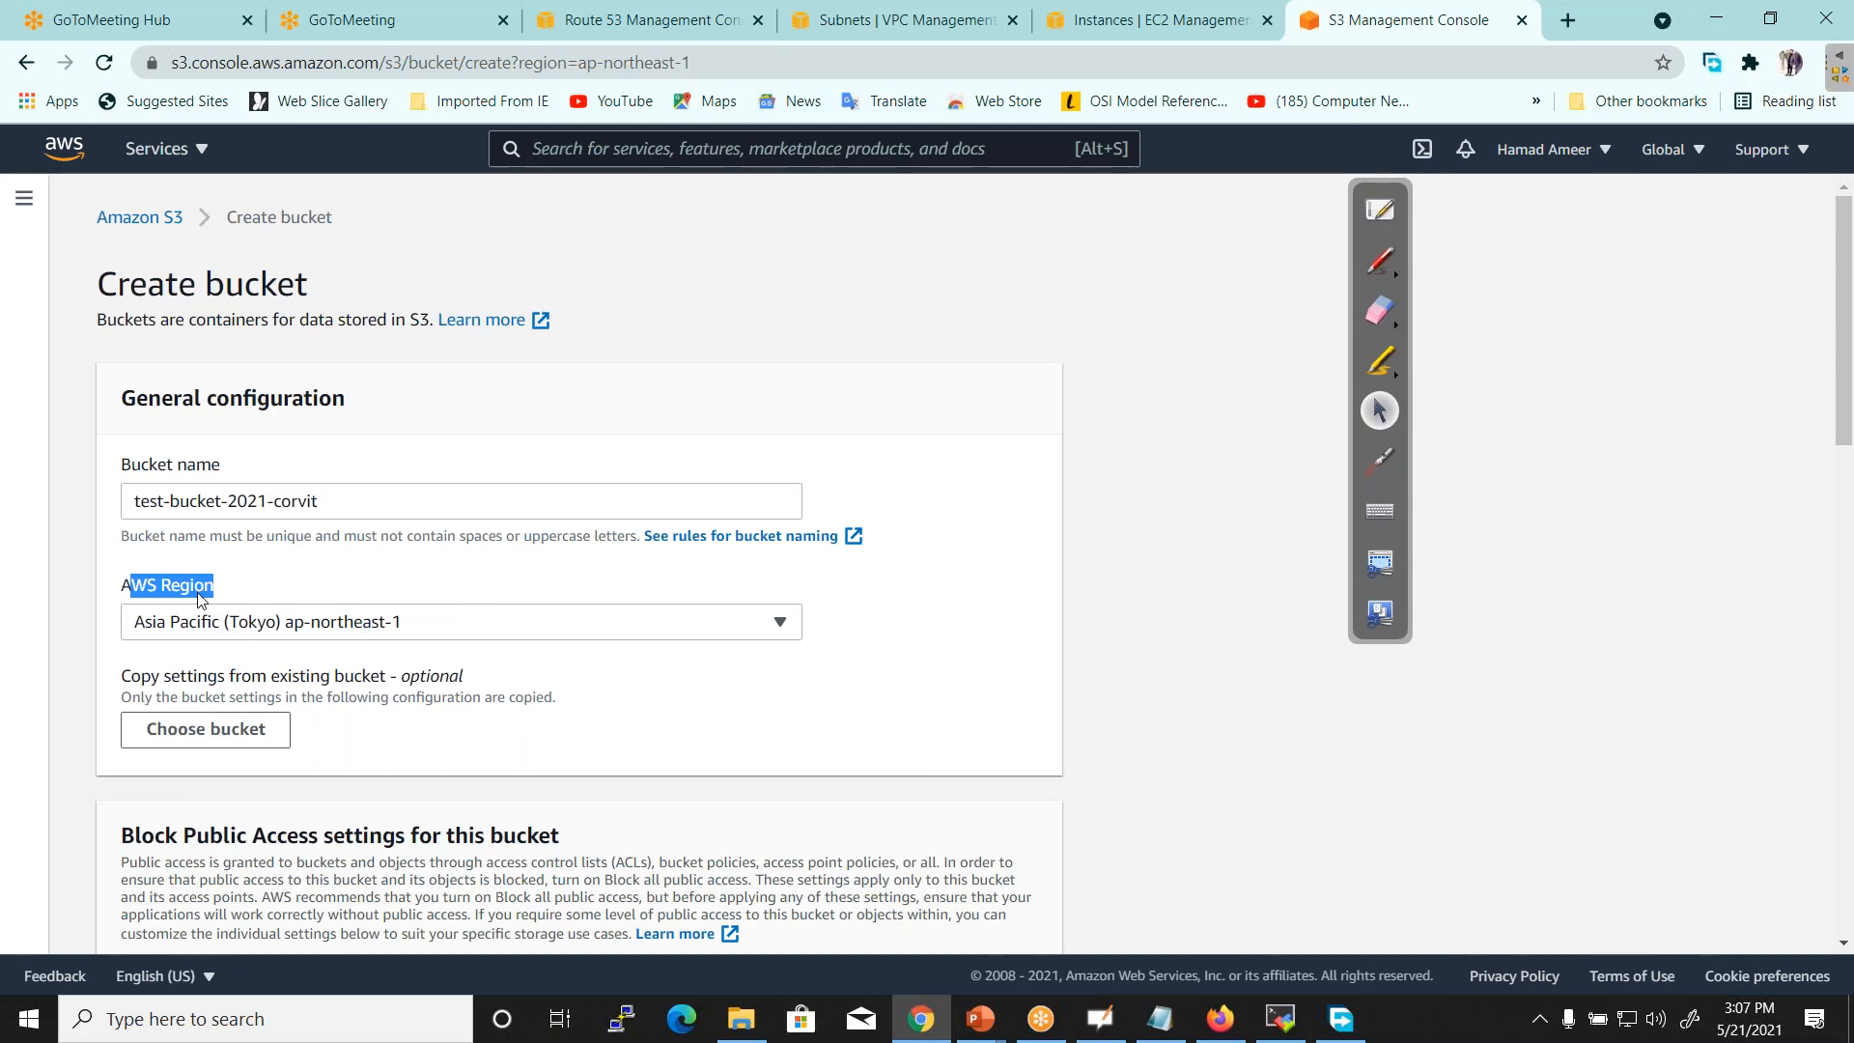
pyautogui.click(292, 623)
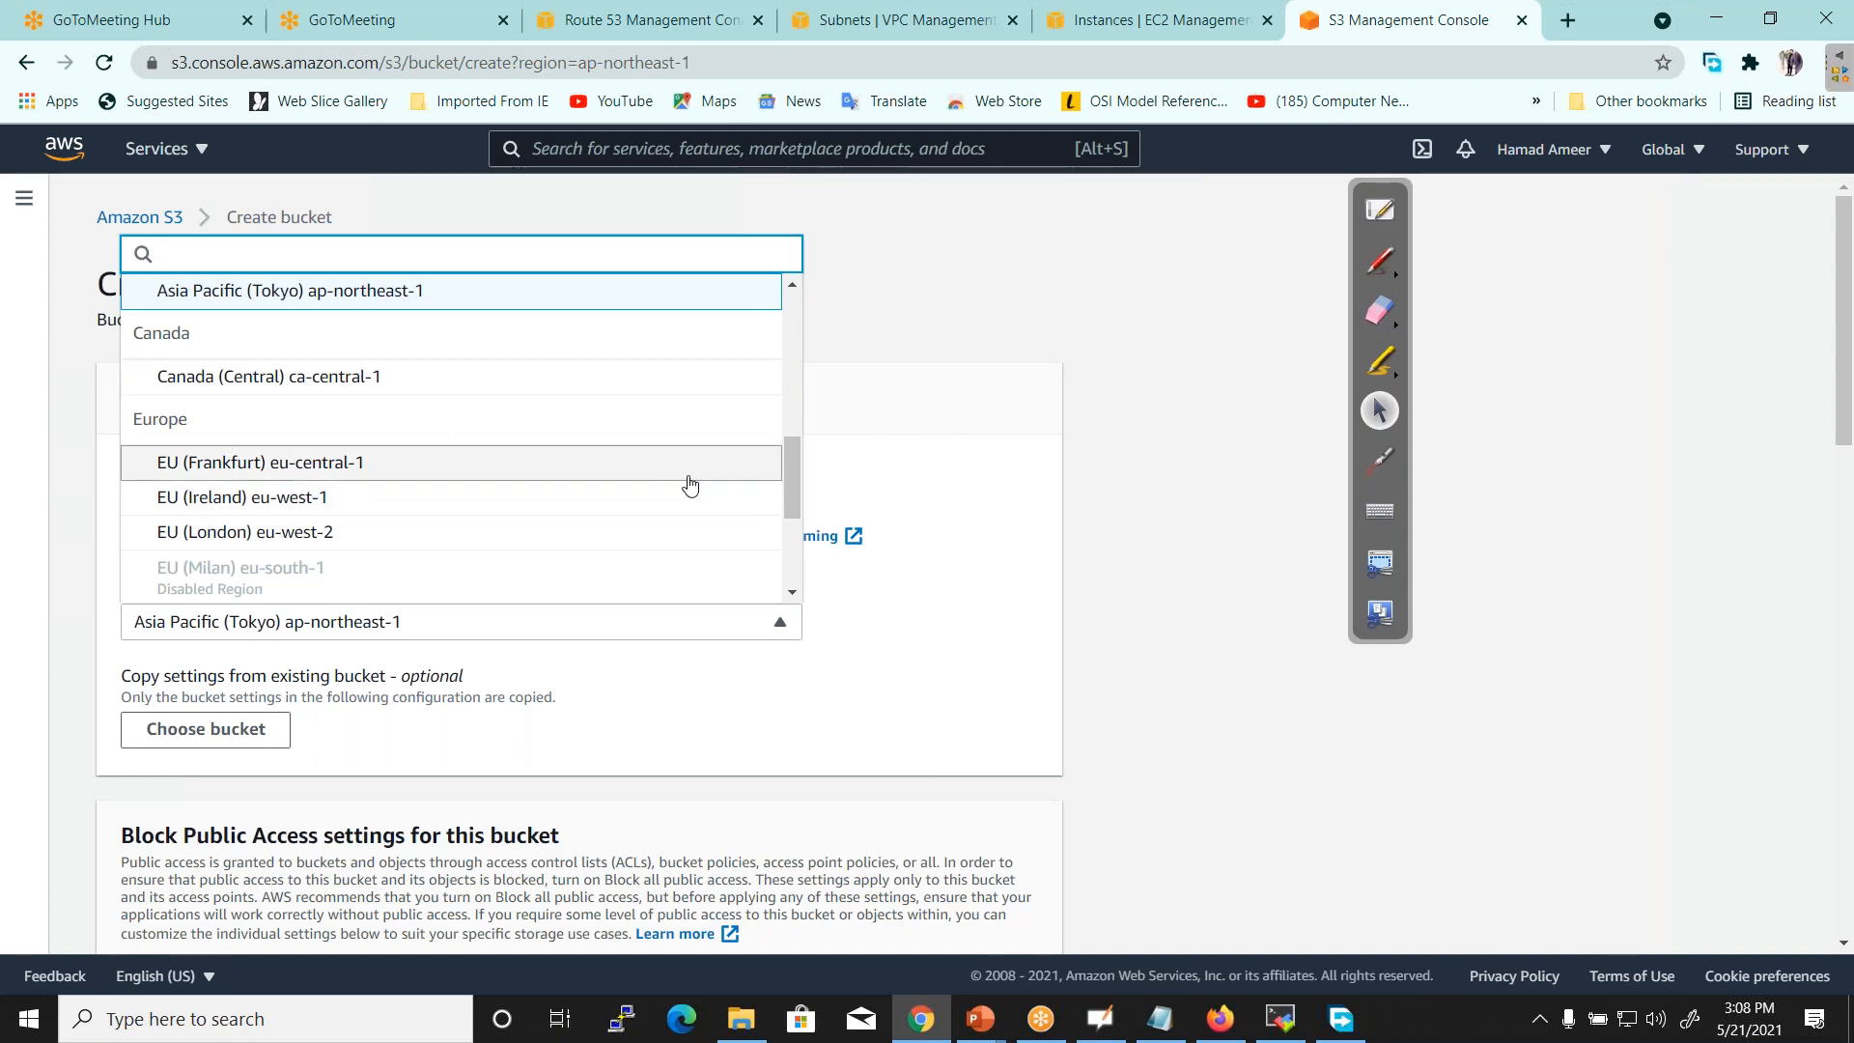
pyautogui.click(309, 509)
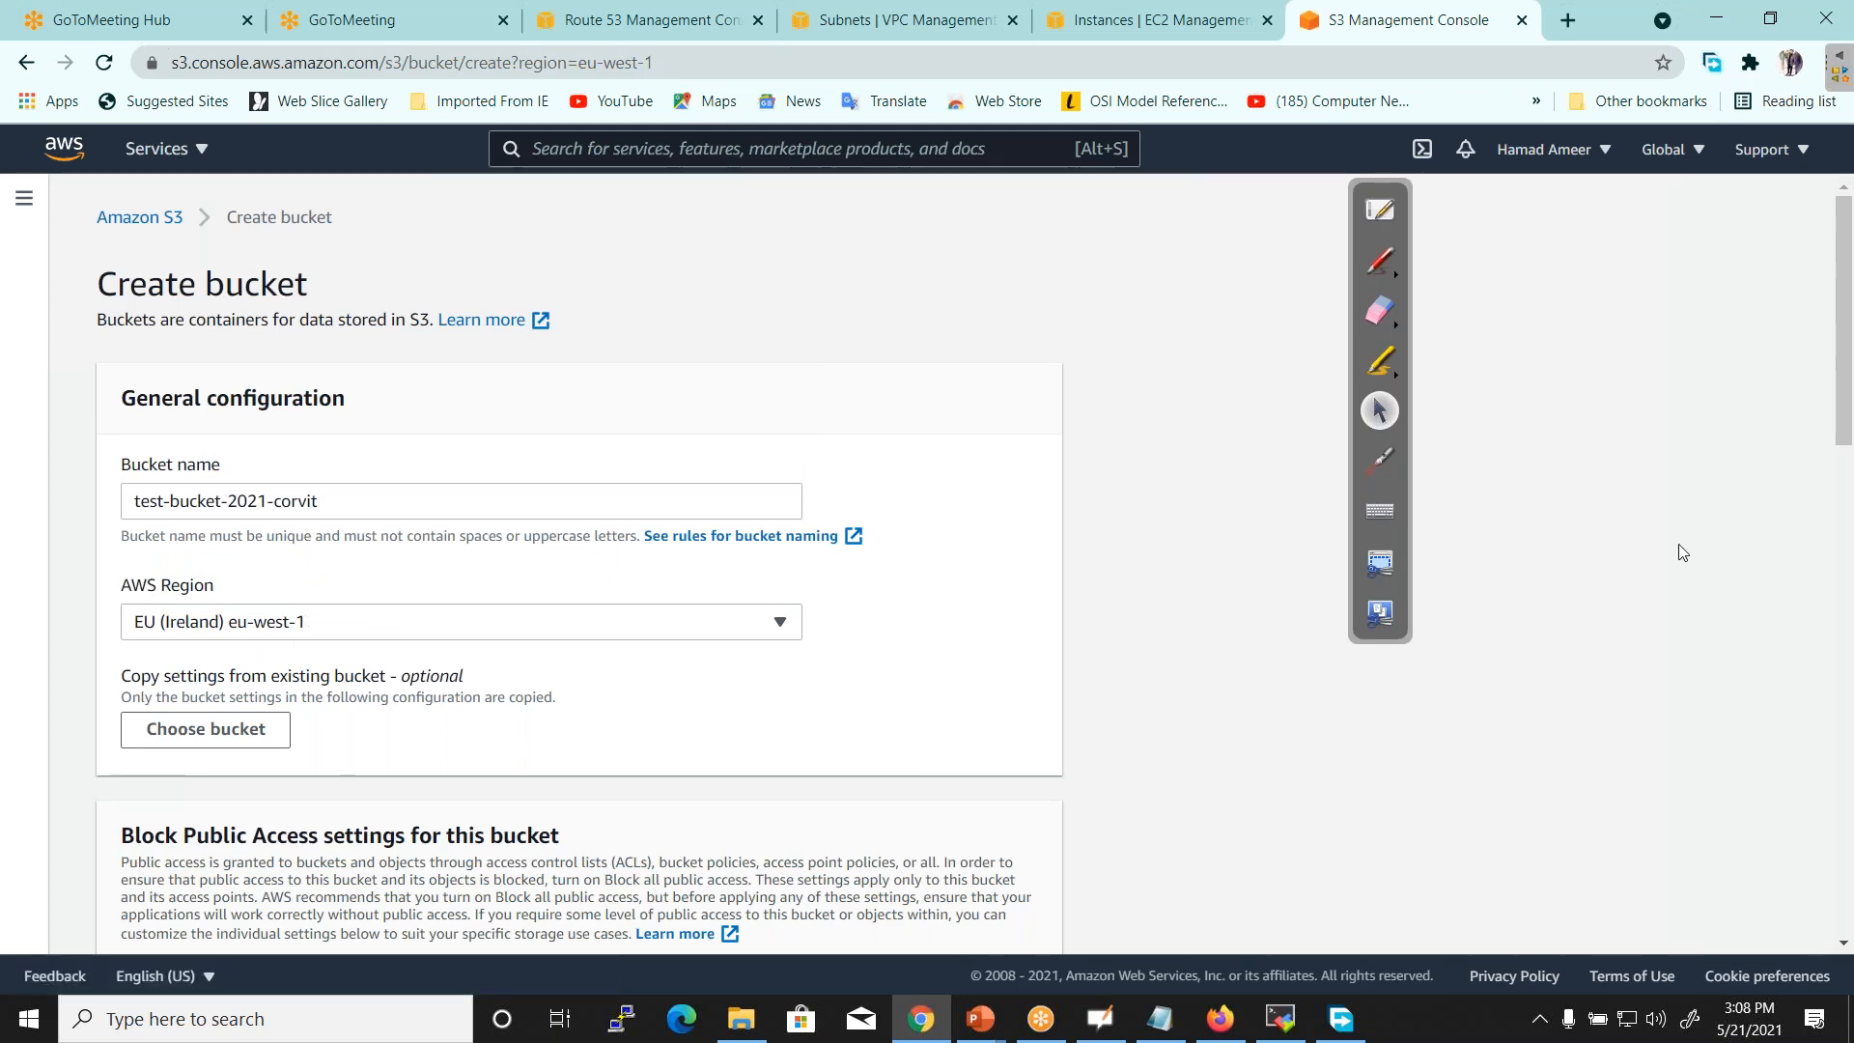
# Leave Block all public access enabled and create the bucket with the remaining default settings
pyautogui.moveTo(1851, 429); pyautogui.dragTo(1851, 593)
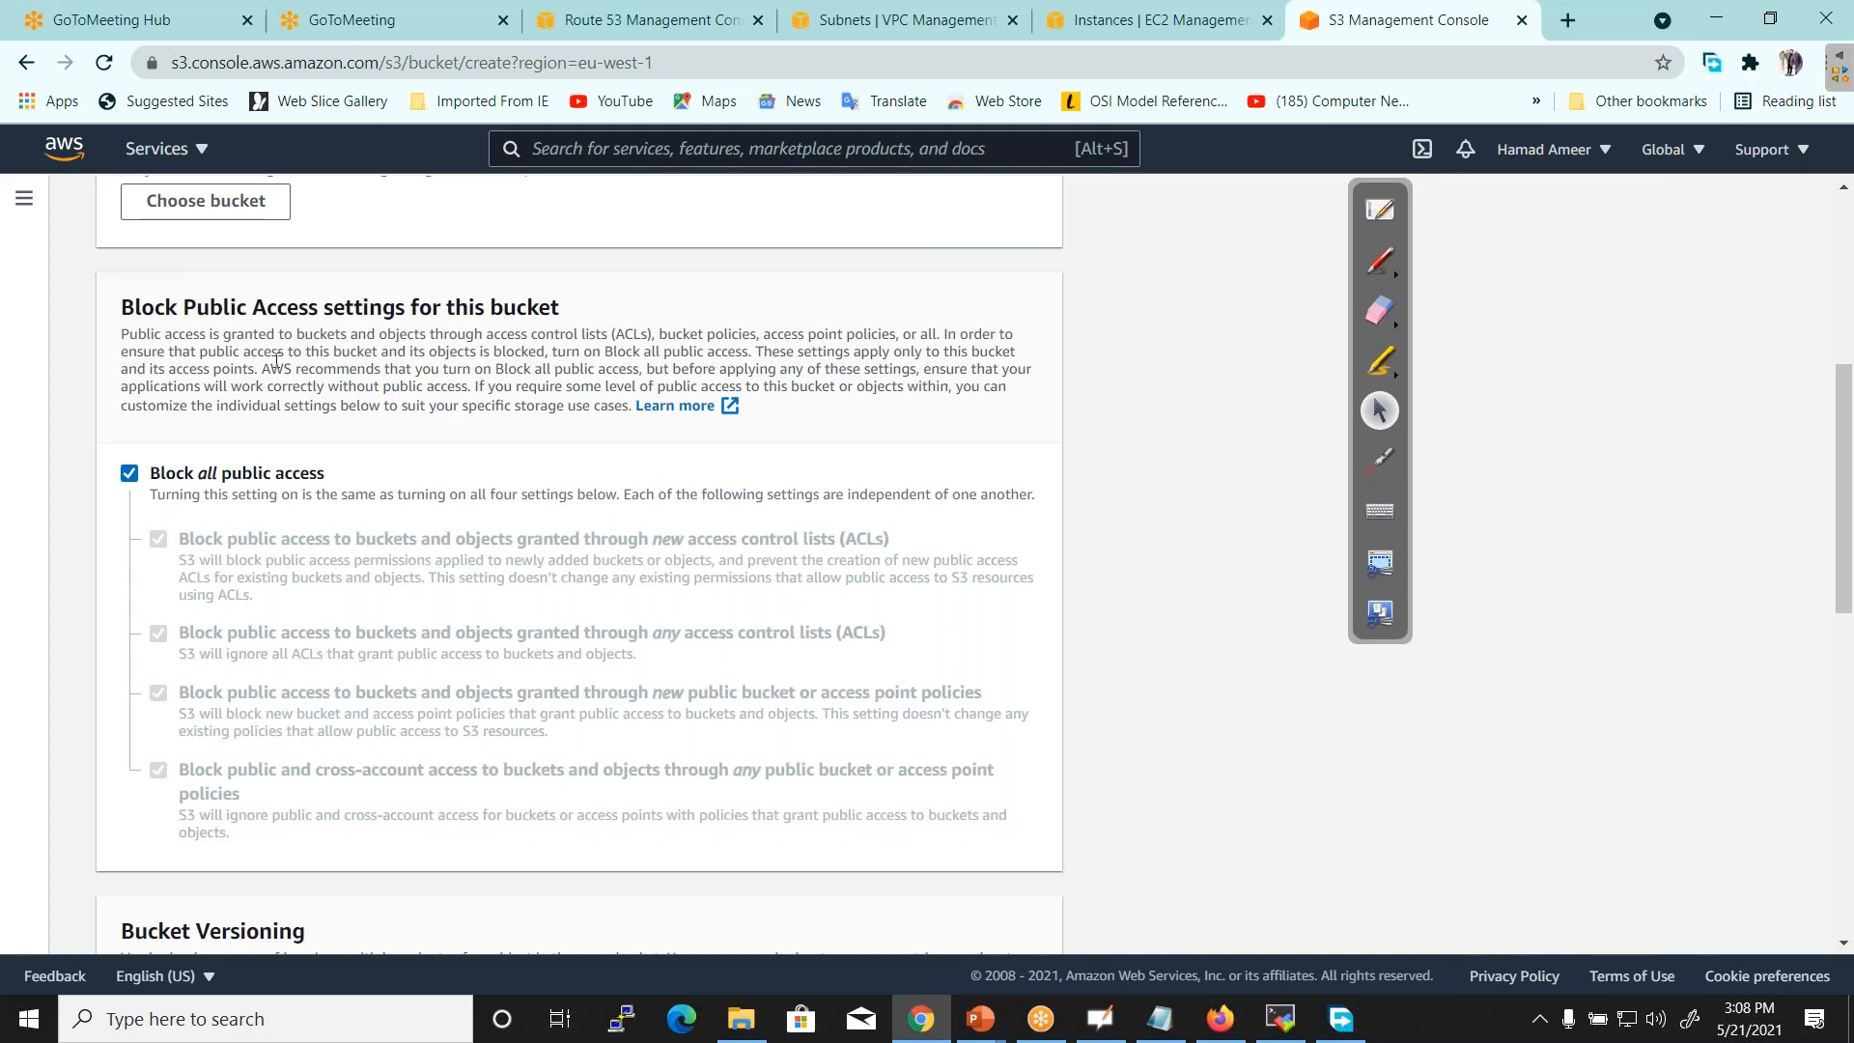
pyautogui.moveTo(160, 475); pyautogui.dragTo(324, 479)
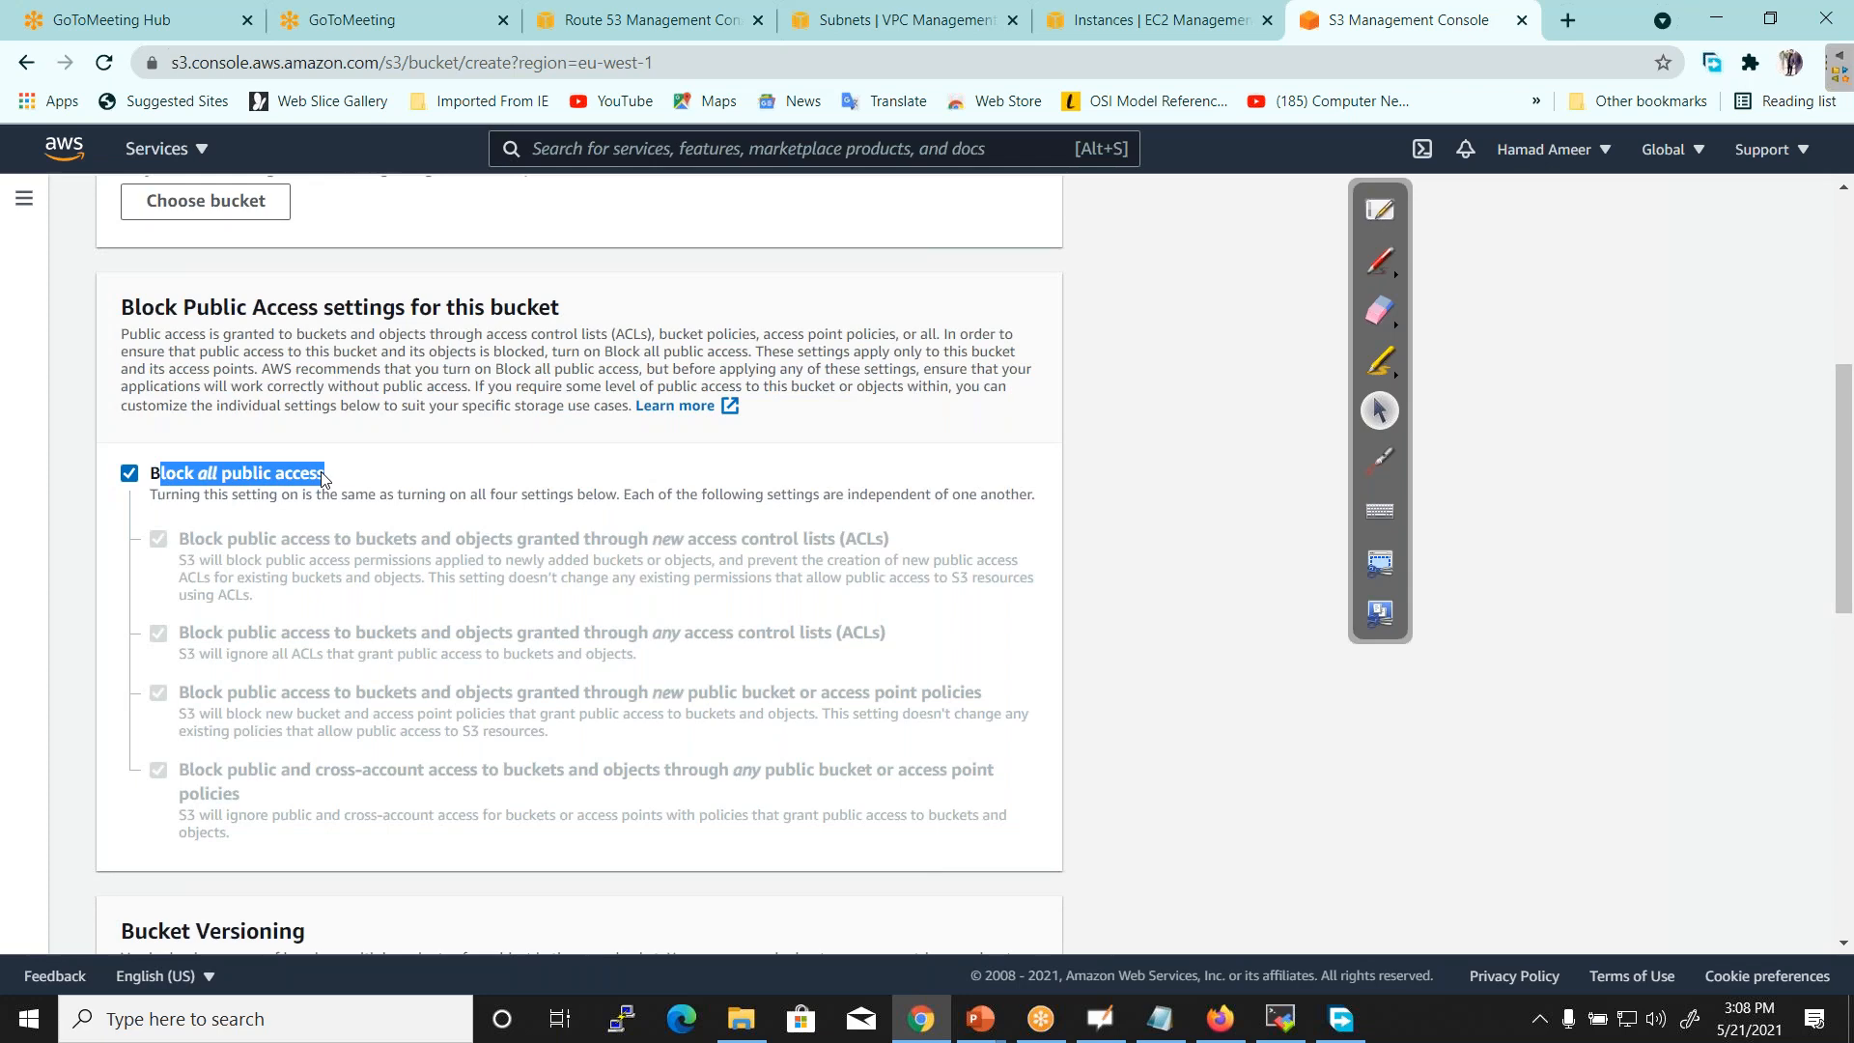
pyautogui.click(129, 474)
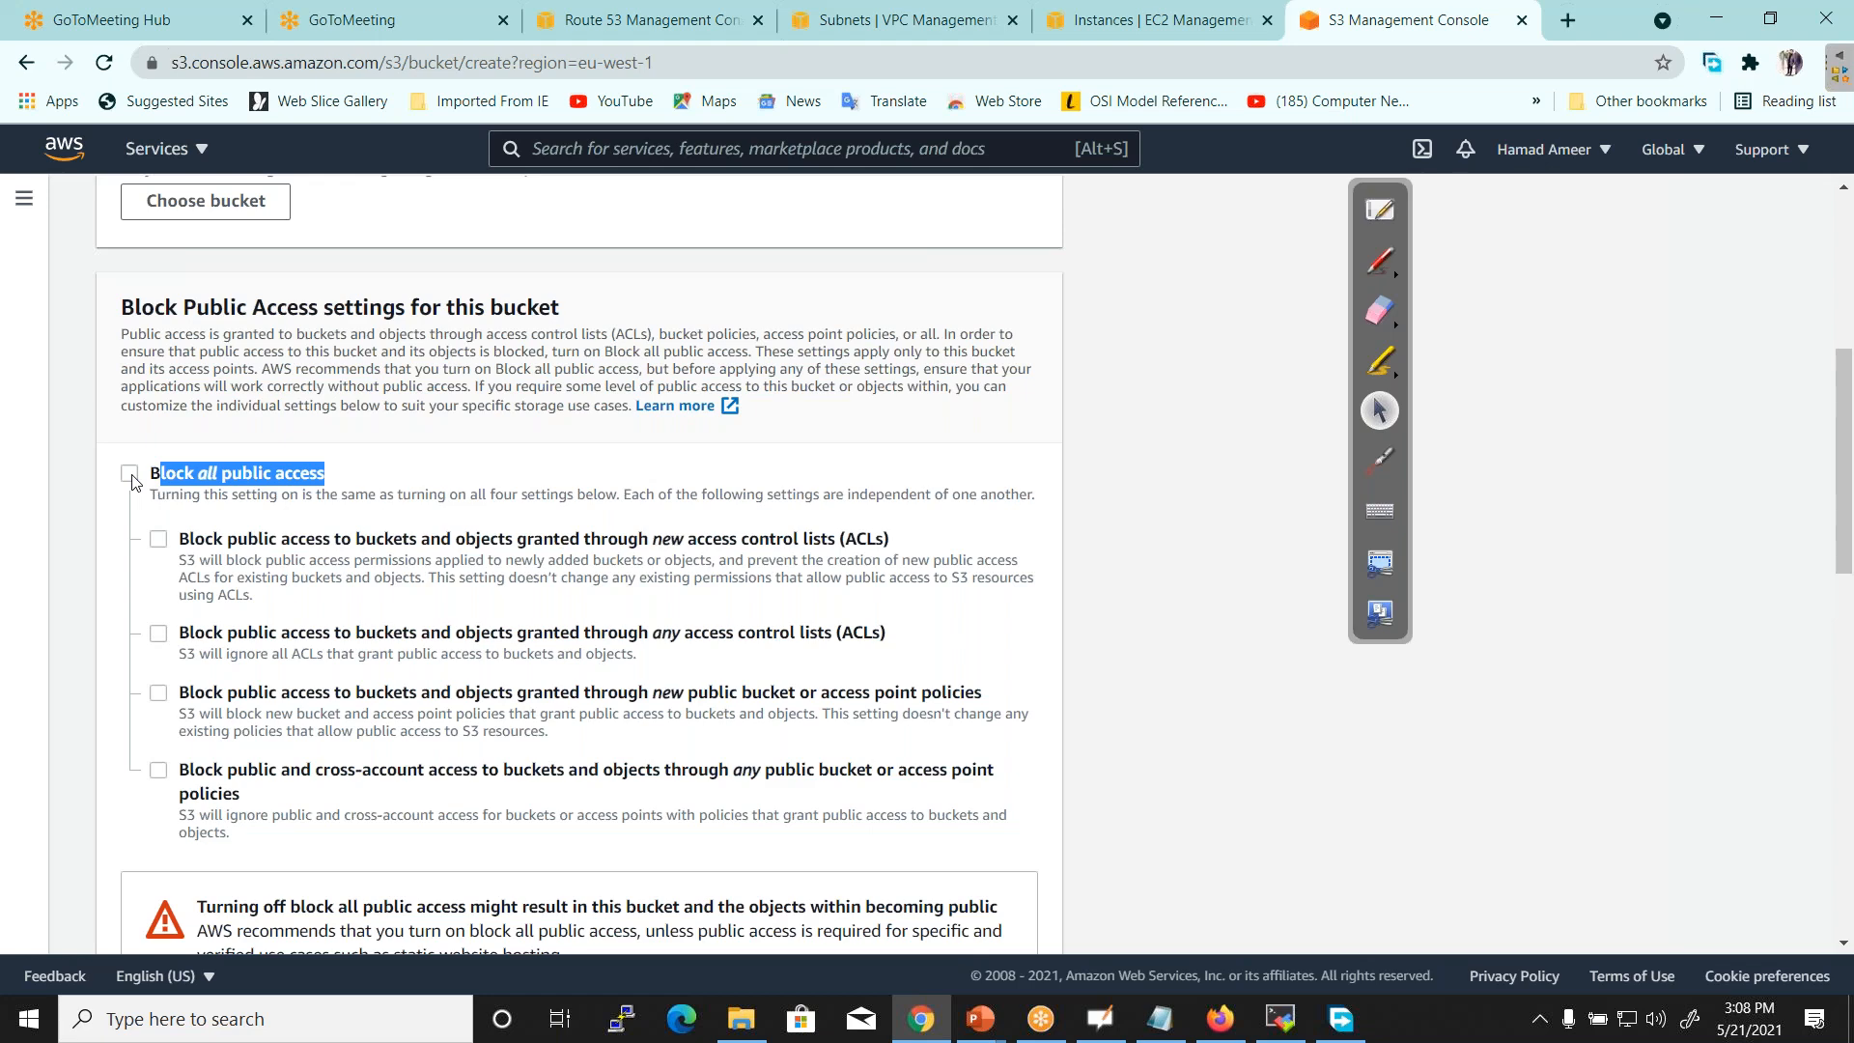
pyautogui.click(130, 474)
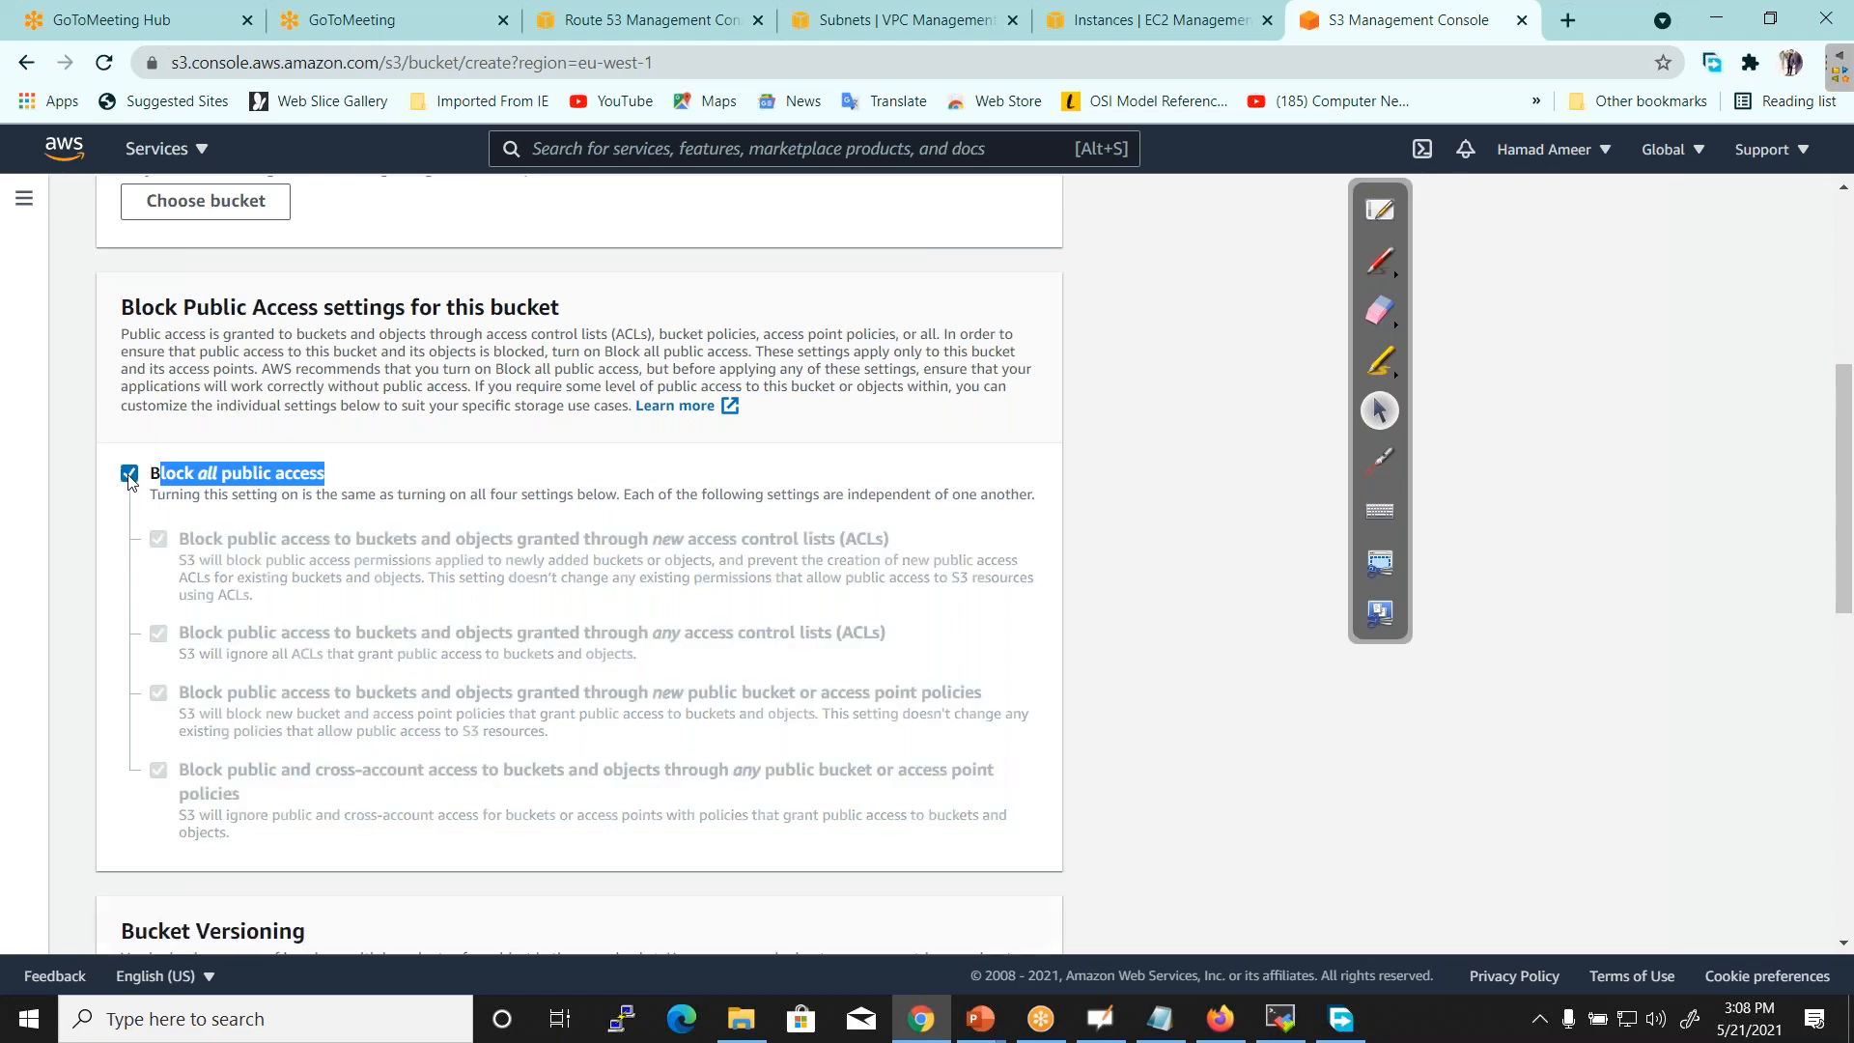
pyautogui.moveTo(1851, 483); pyautogui.dragTo(1851, 855)
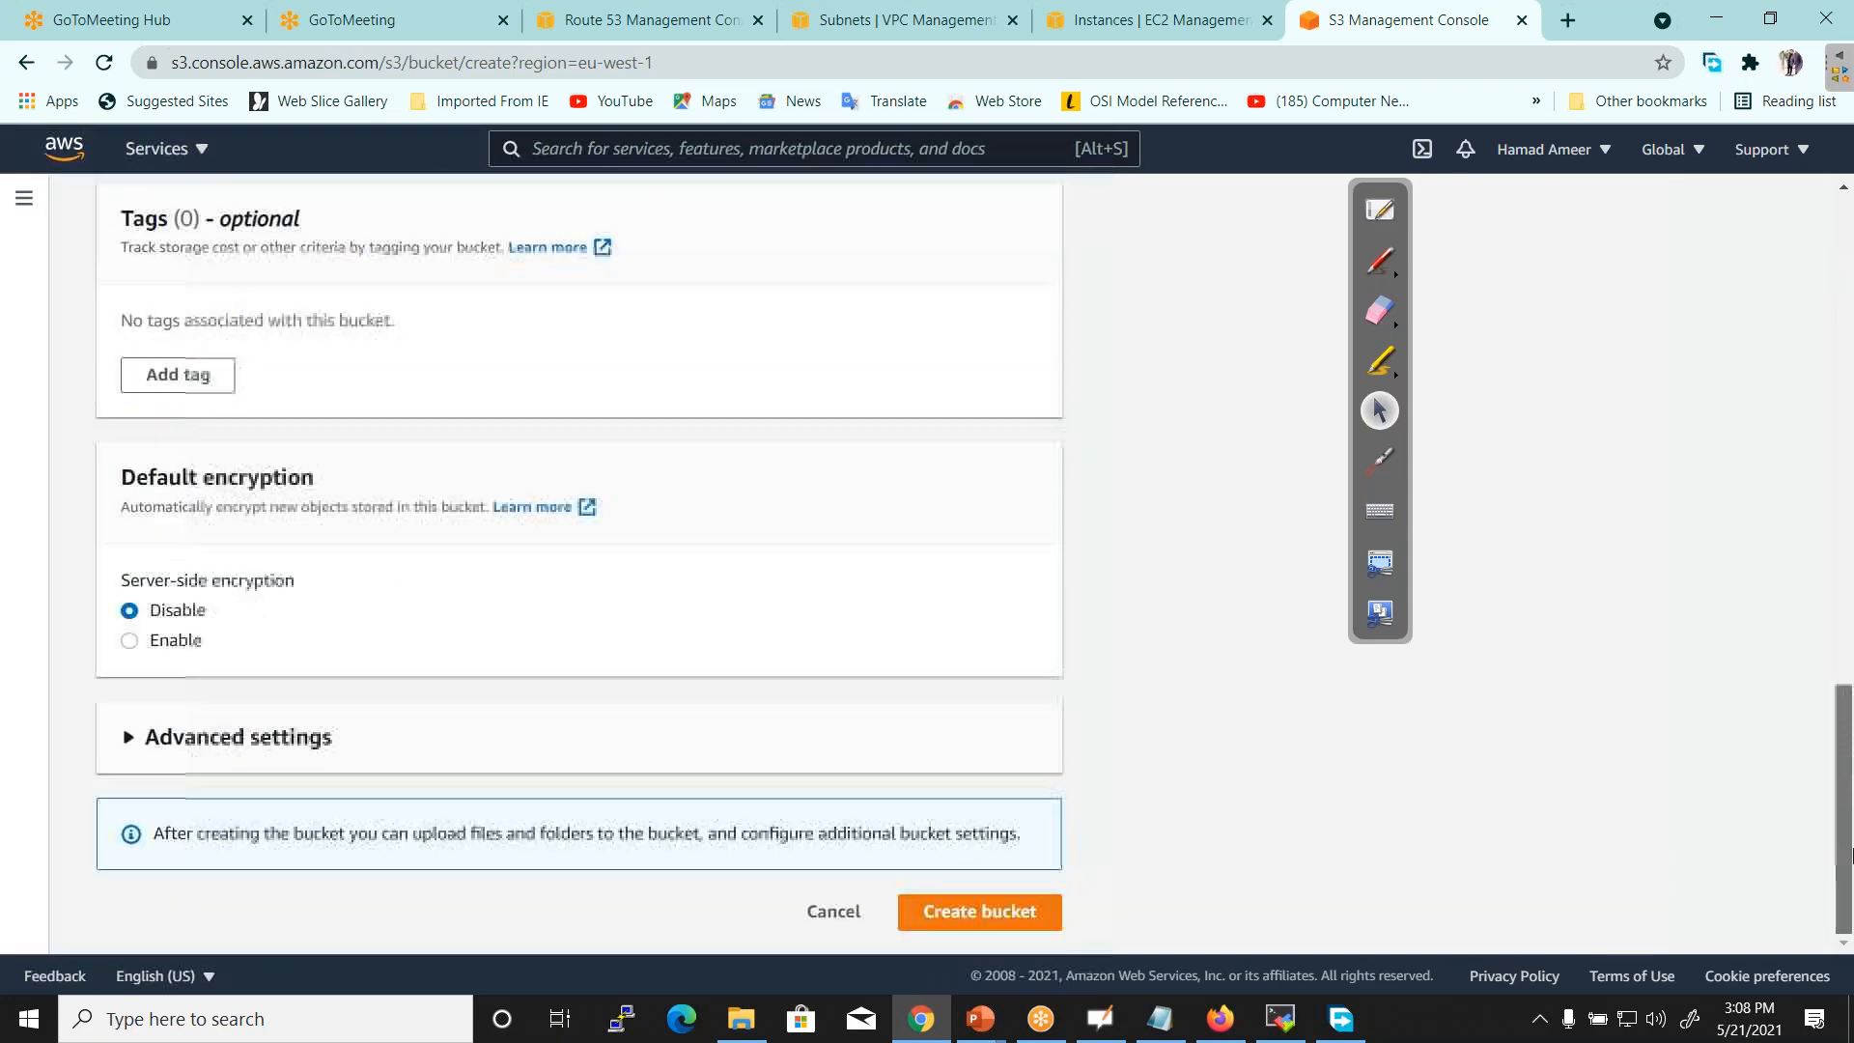
pyautogui.click(976, 910)
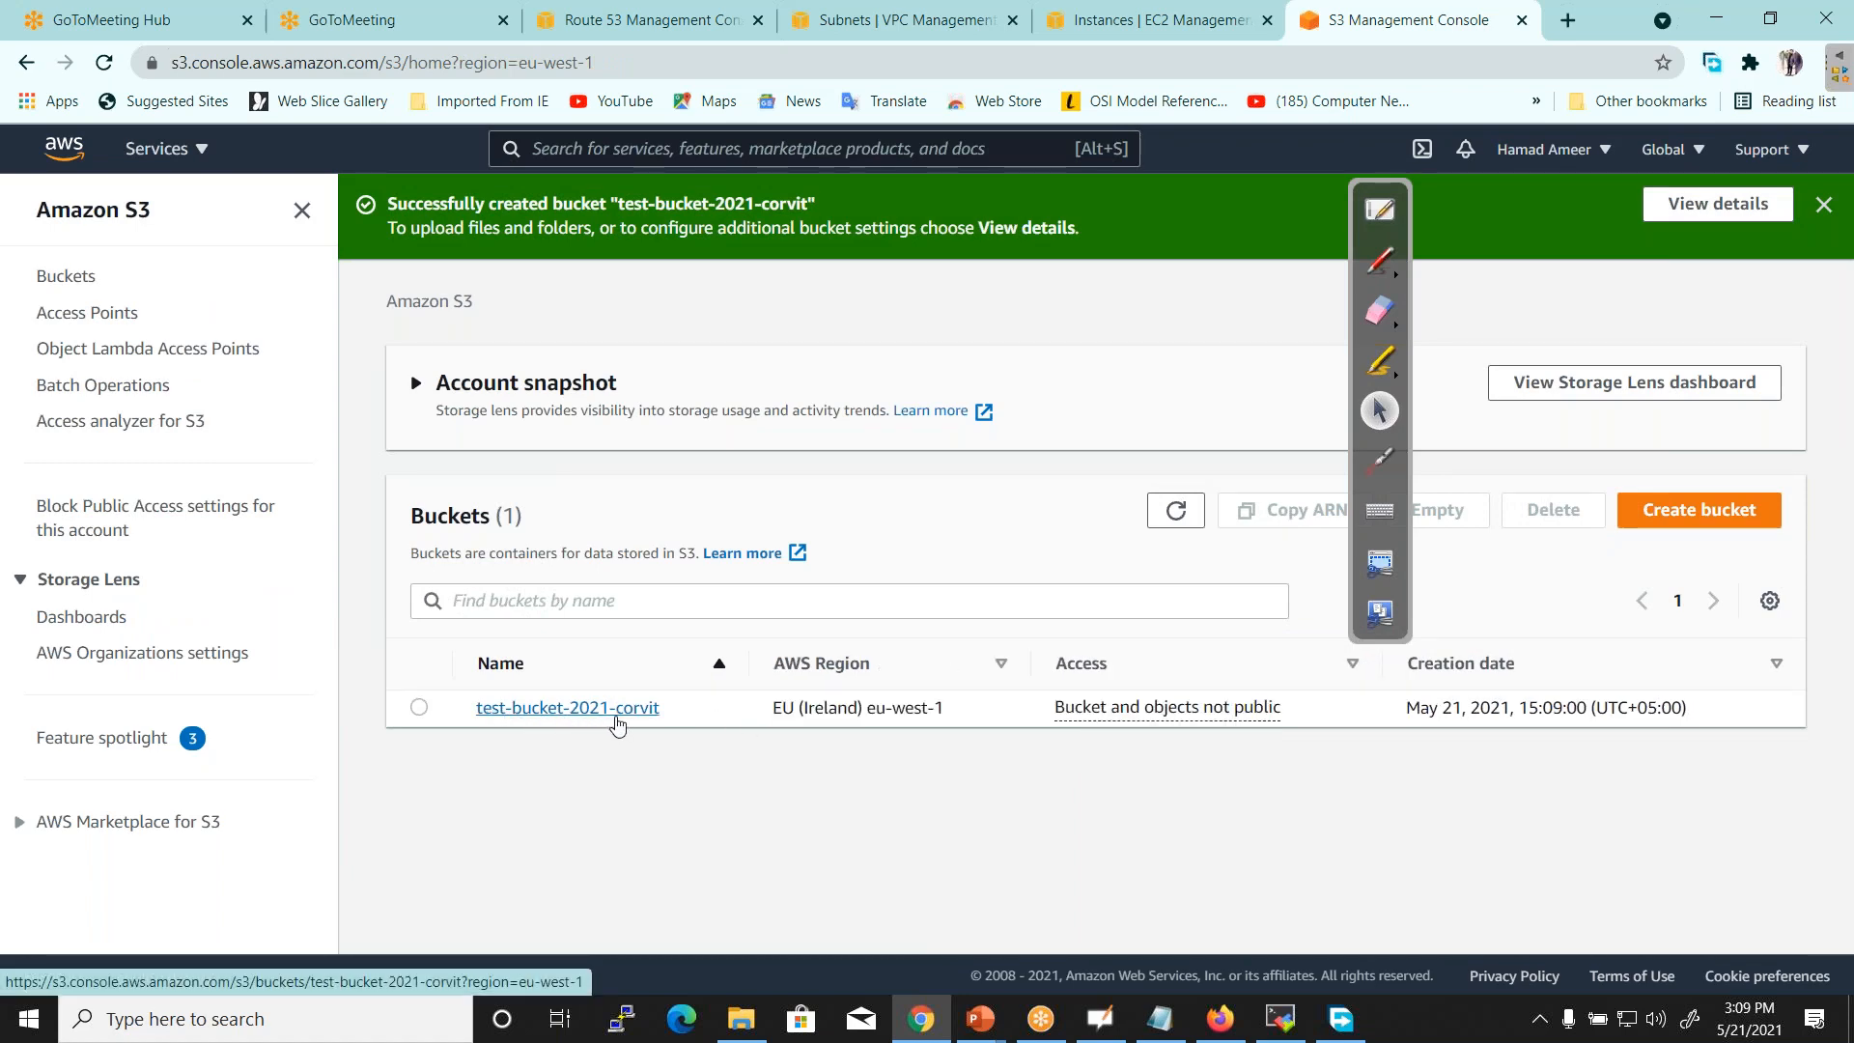
# Check the new bucket's region in the bucket list and open test-bucket-2021-corvit to its objects
pyautogui.moveTo(809, 708); pyautogui.dragTo(939, 702)
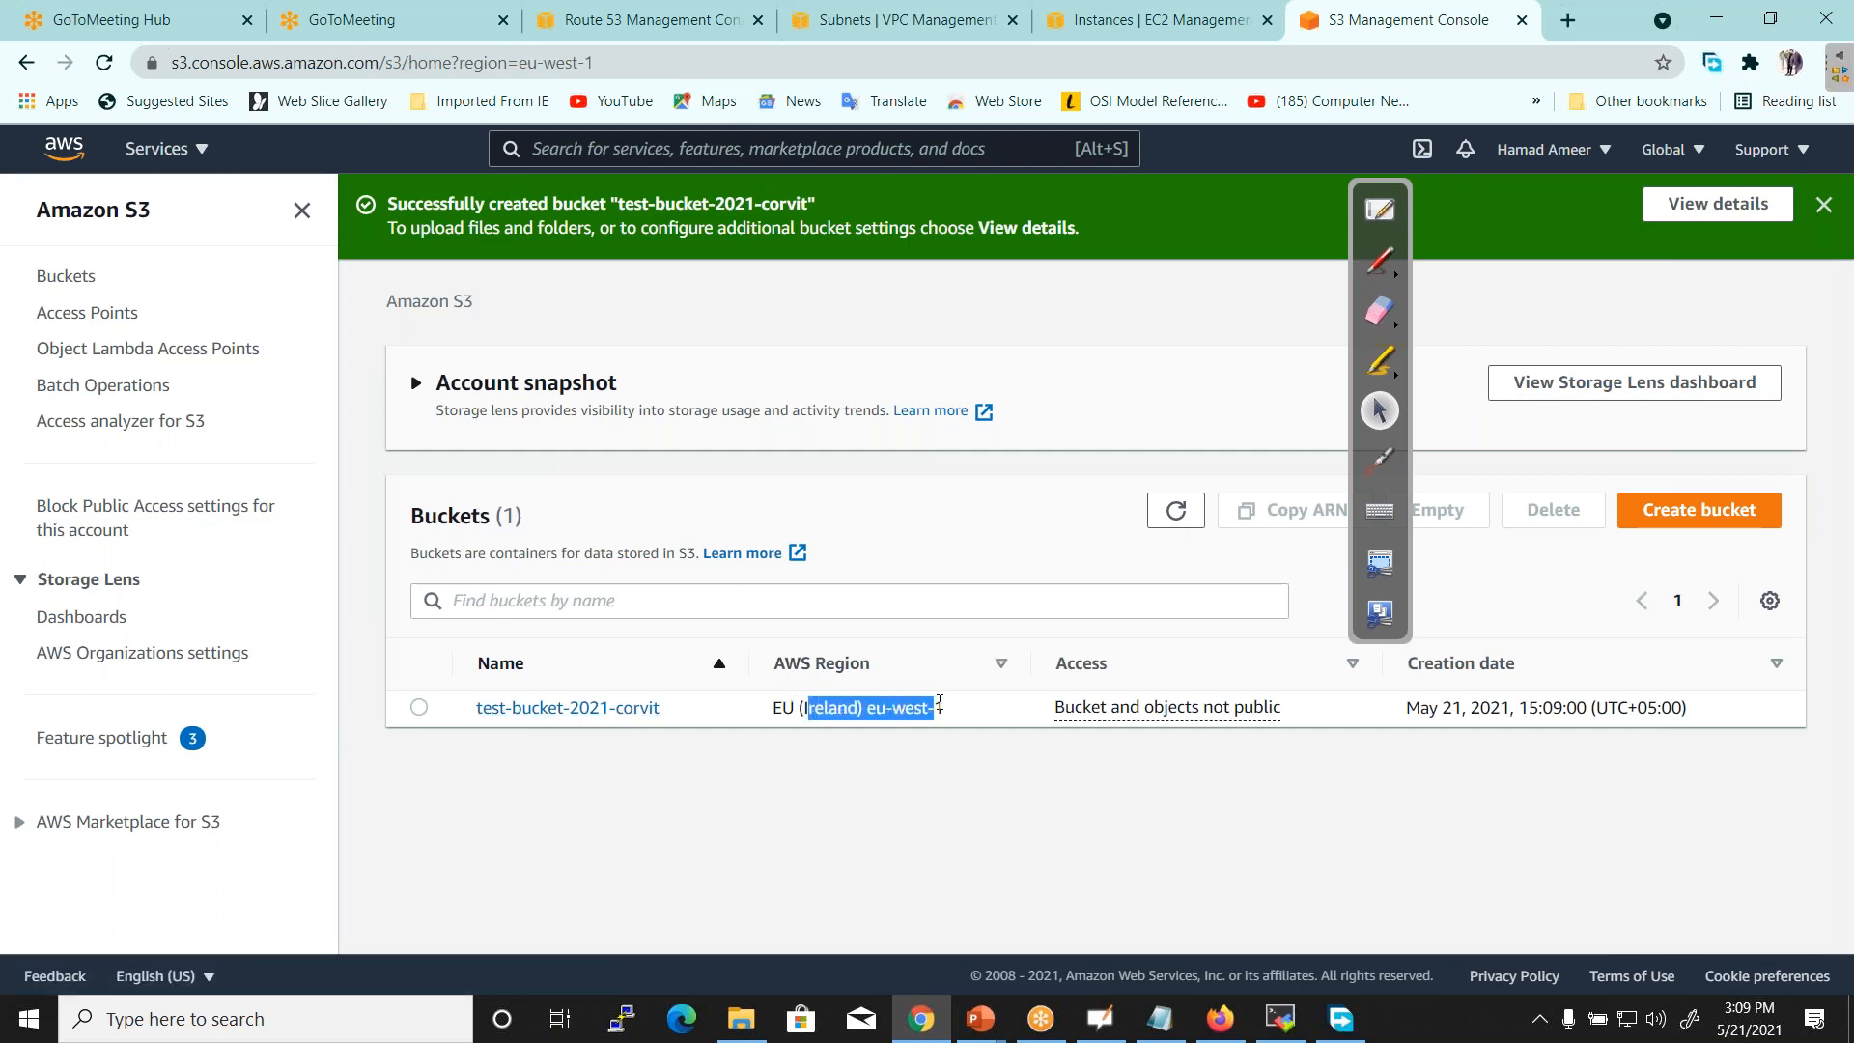
pyautogui.click(554, 717)
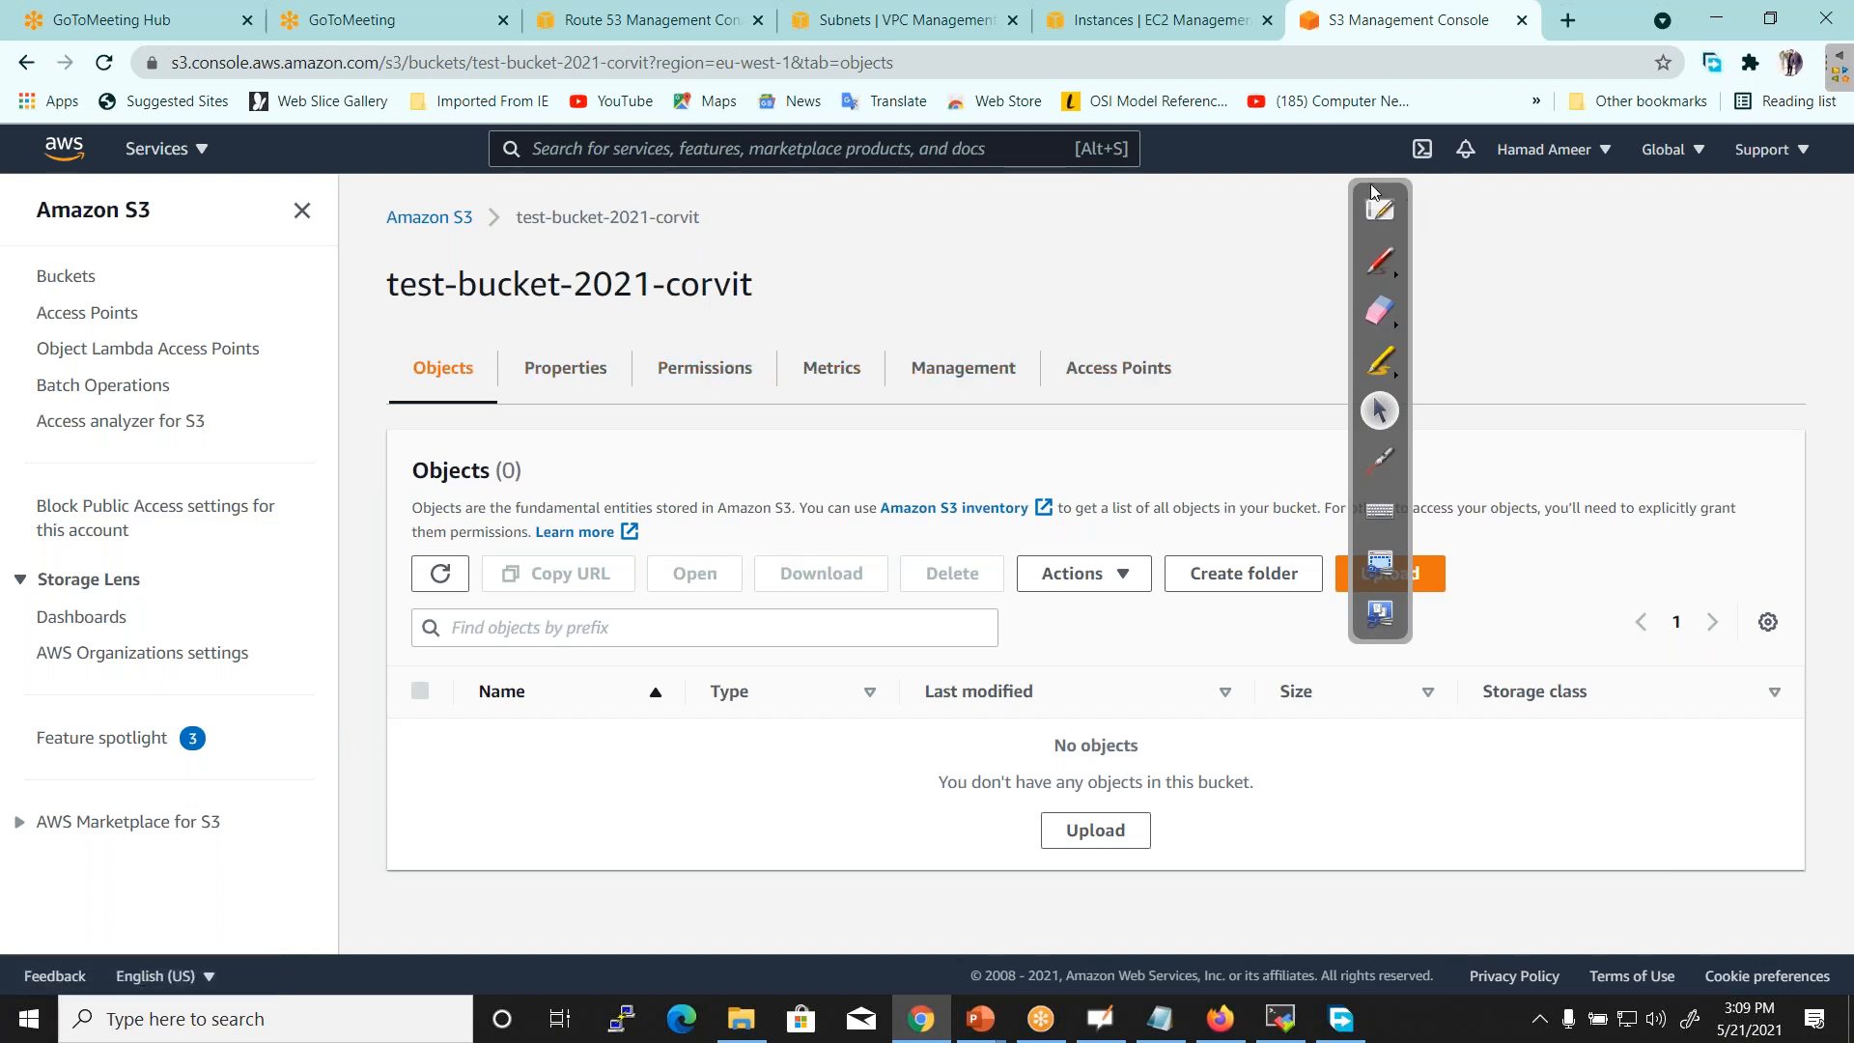
pyautogui.moveTo(1357, 189); pyautogui.dragTo(1665, 154)
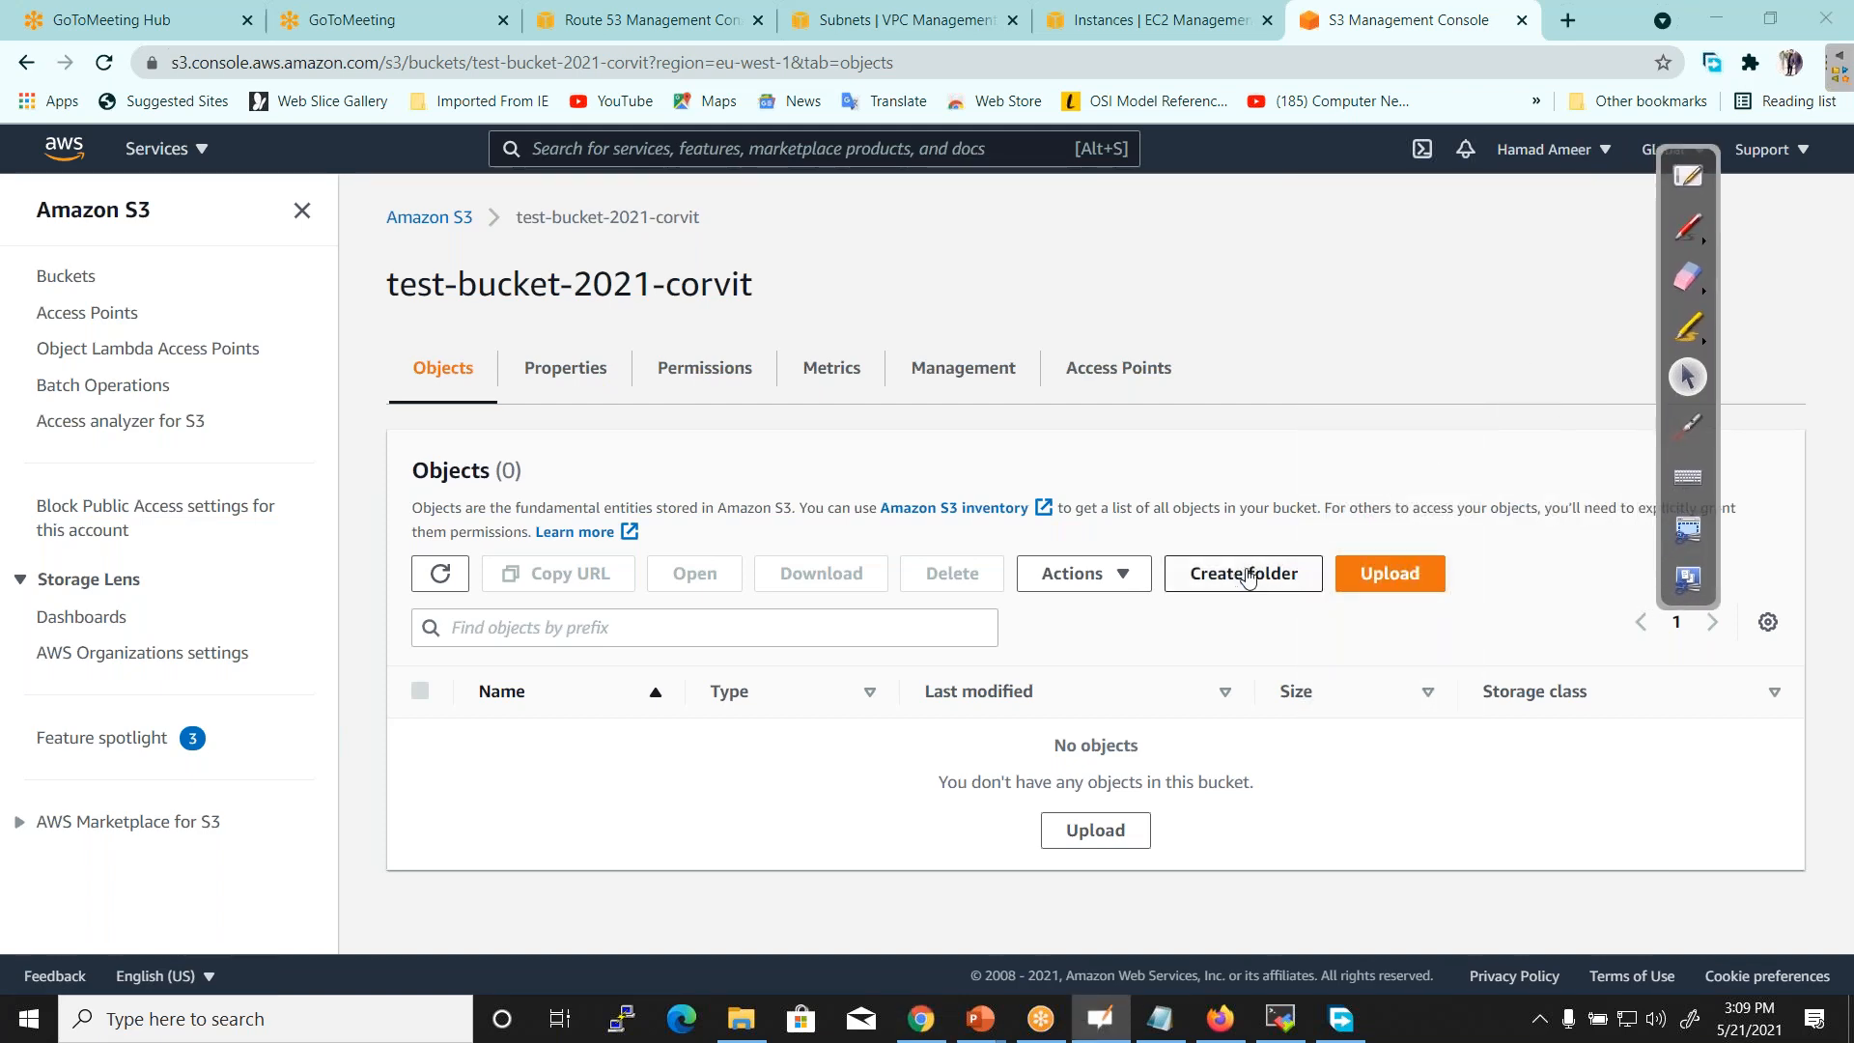
# Start an upload to the bucket and add the Desktop image "AWS PSEB 17th may day 1 evening.PNG"
pyautogui.click(1383, 580)
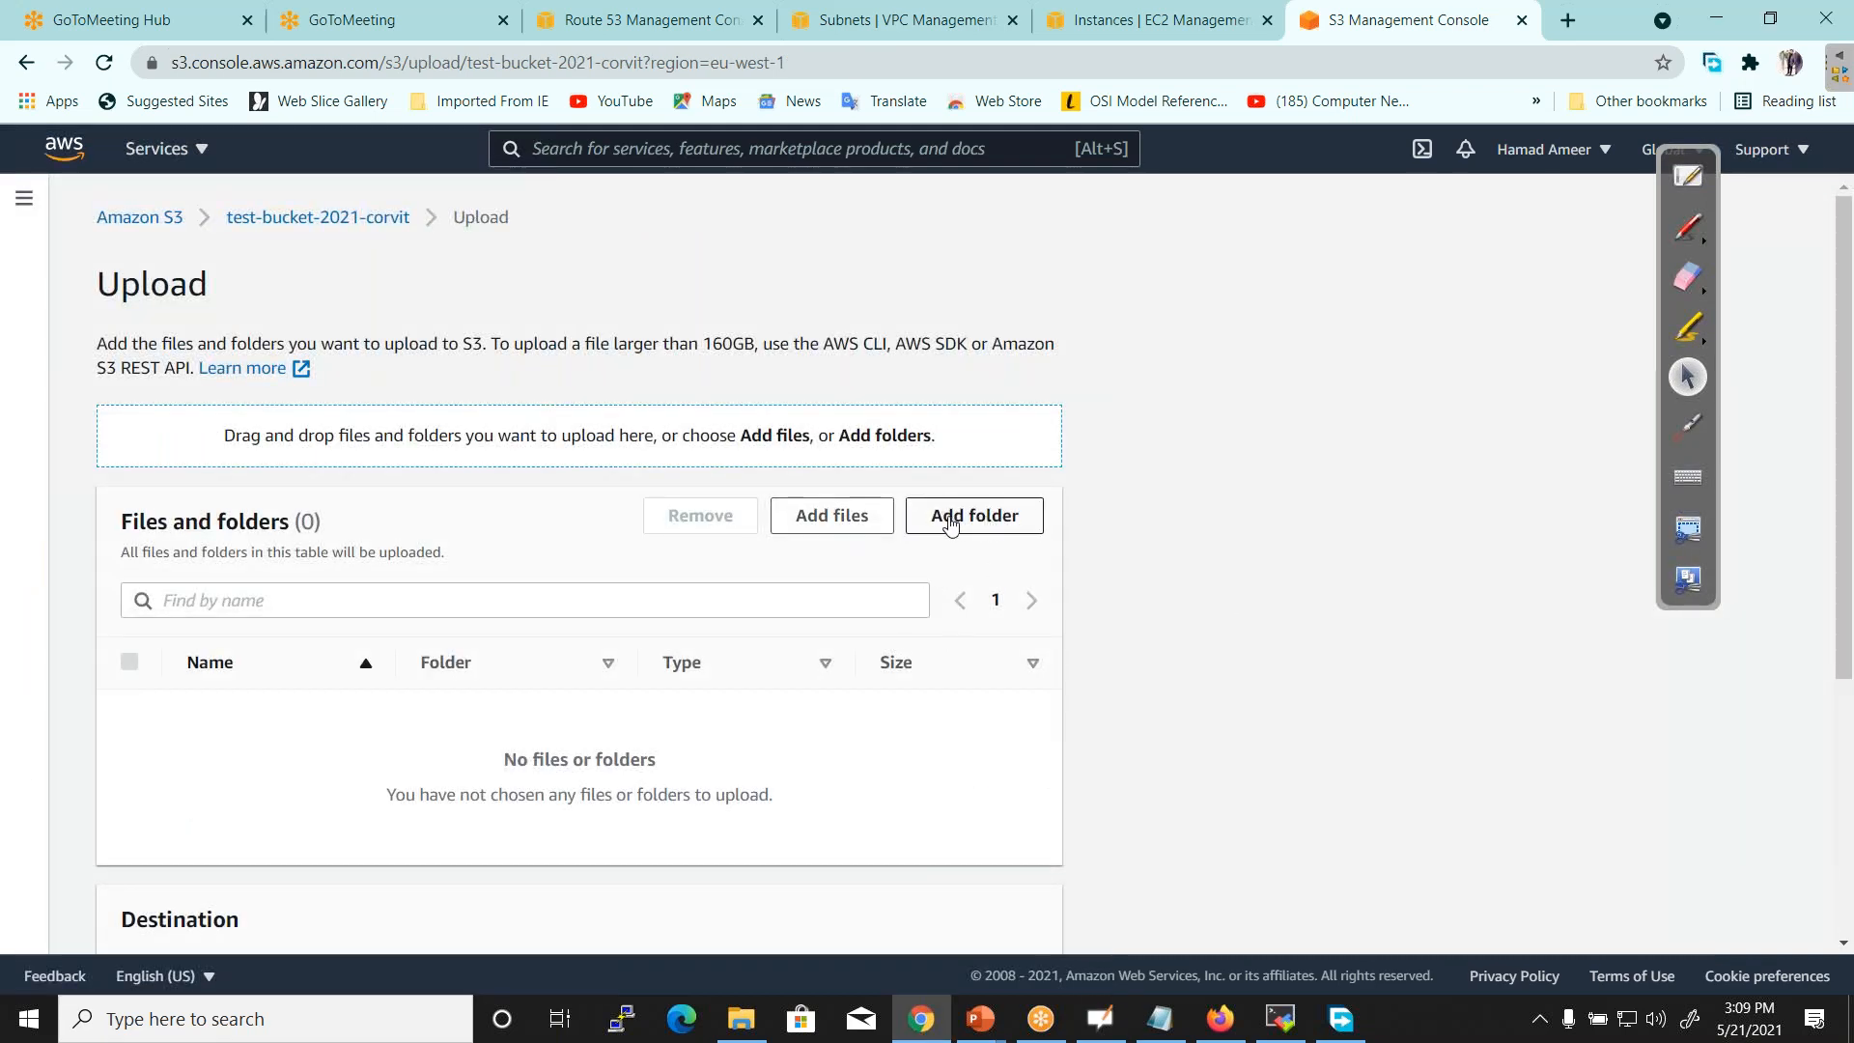
pyautogui.click(828, 527)
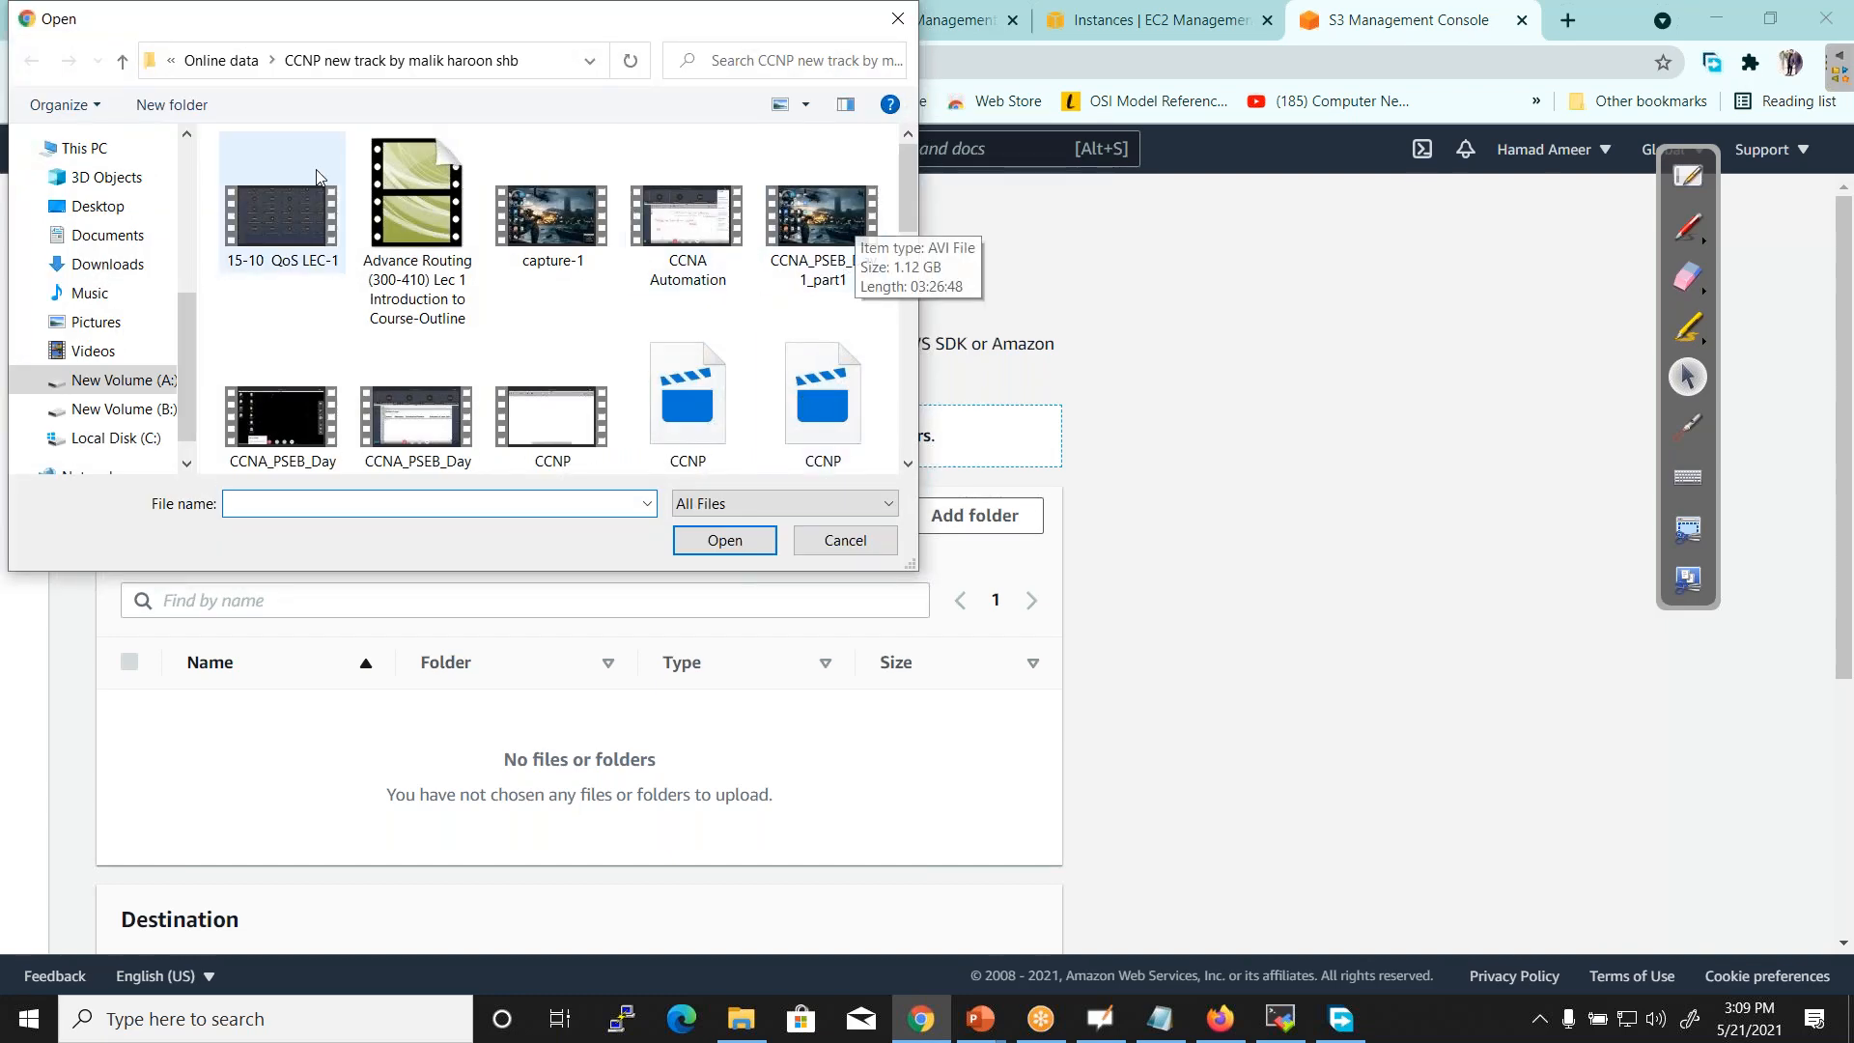
pyautogui.click(110, 212)
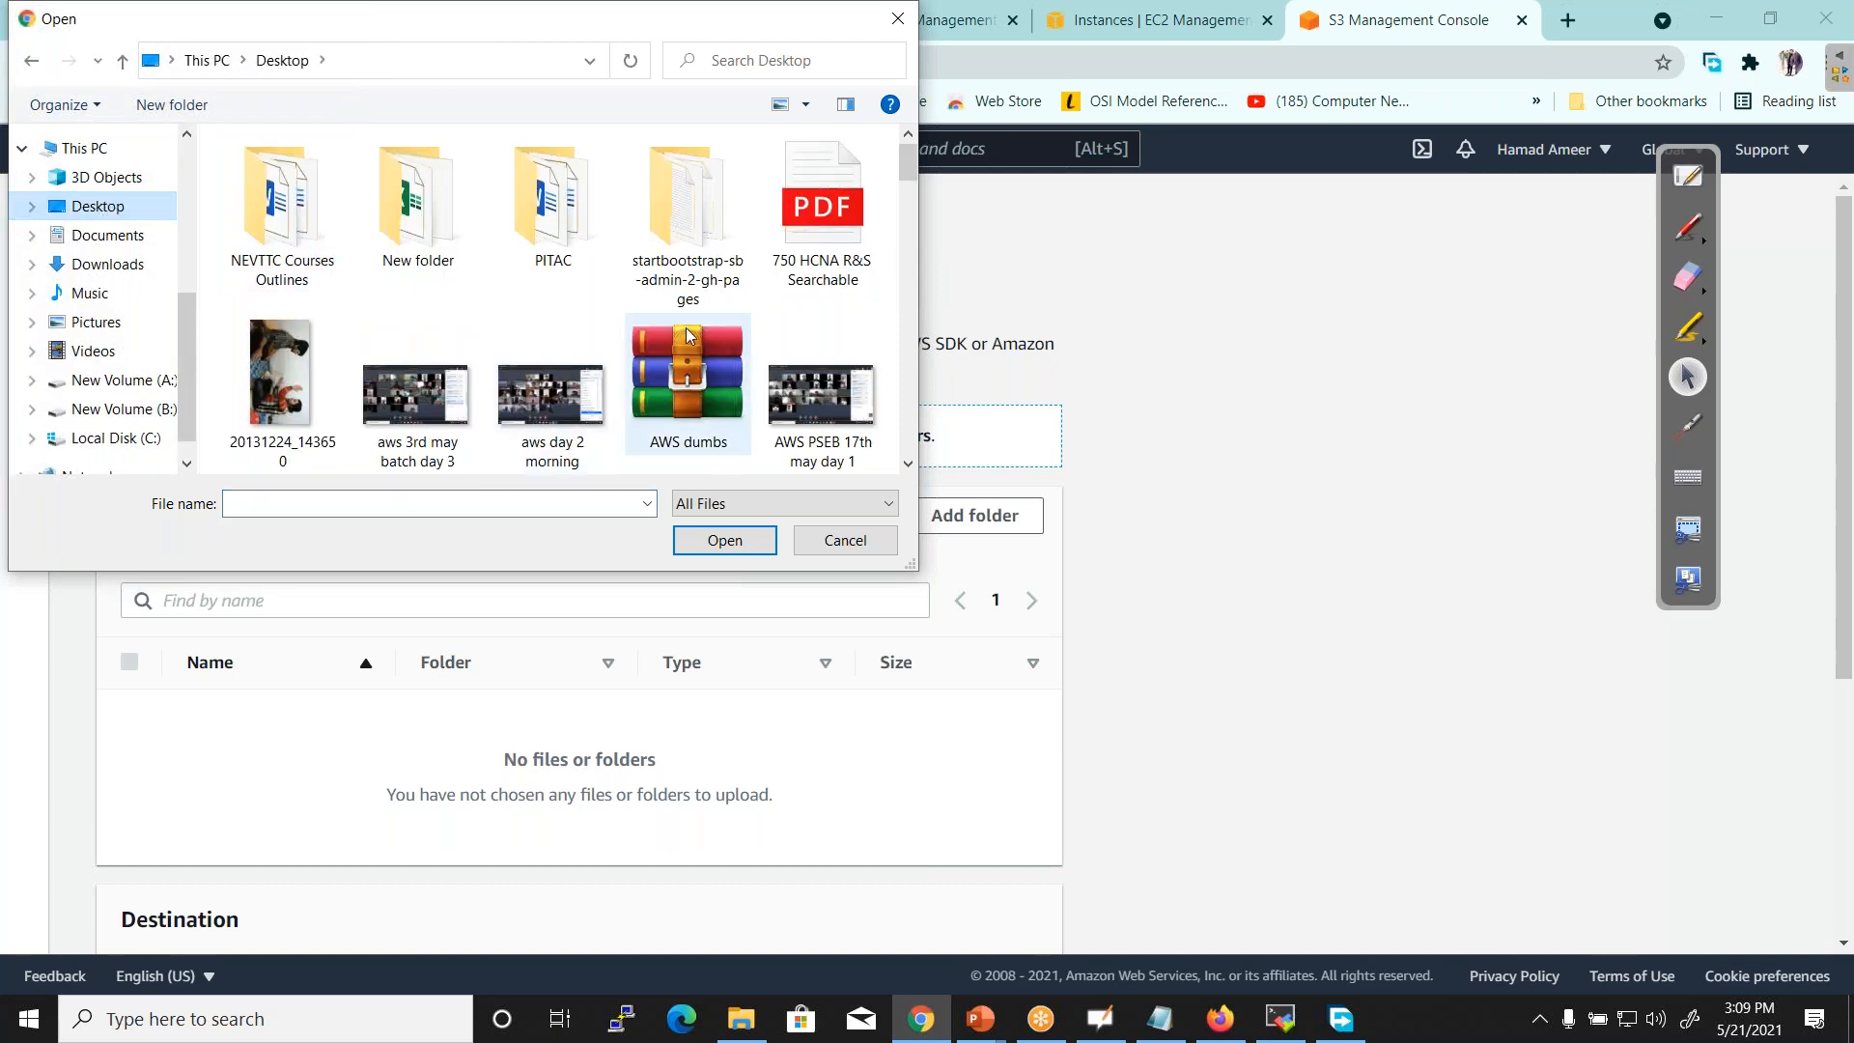
pyautogui.click(813, 454)
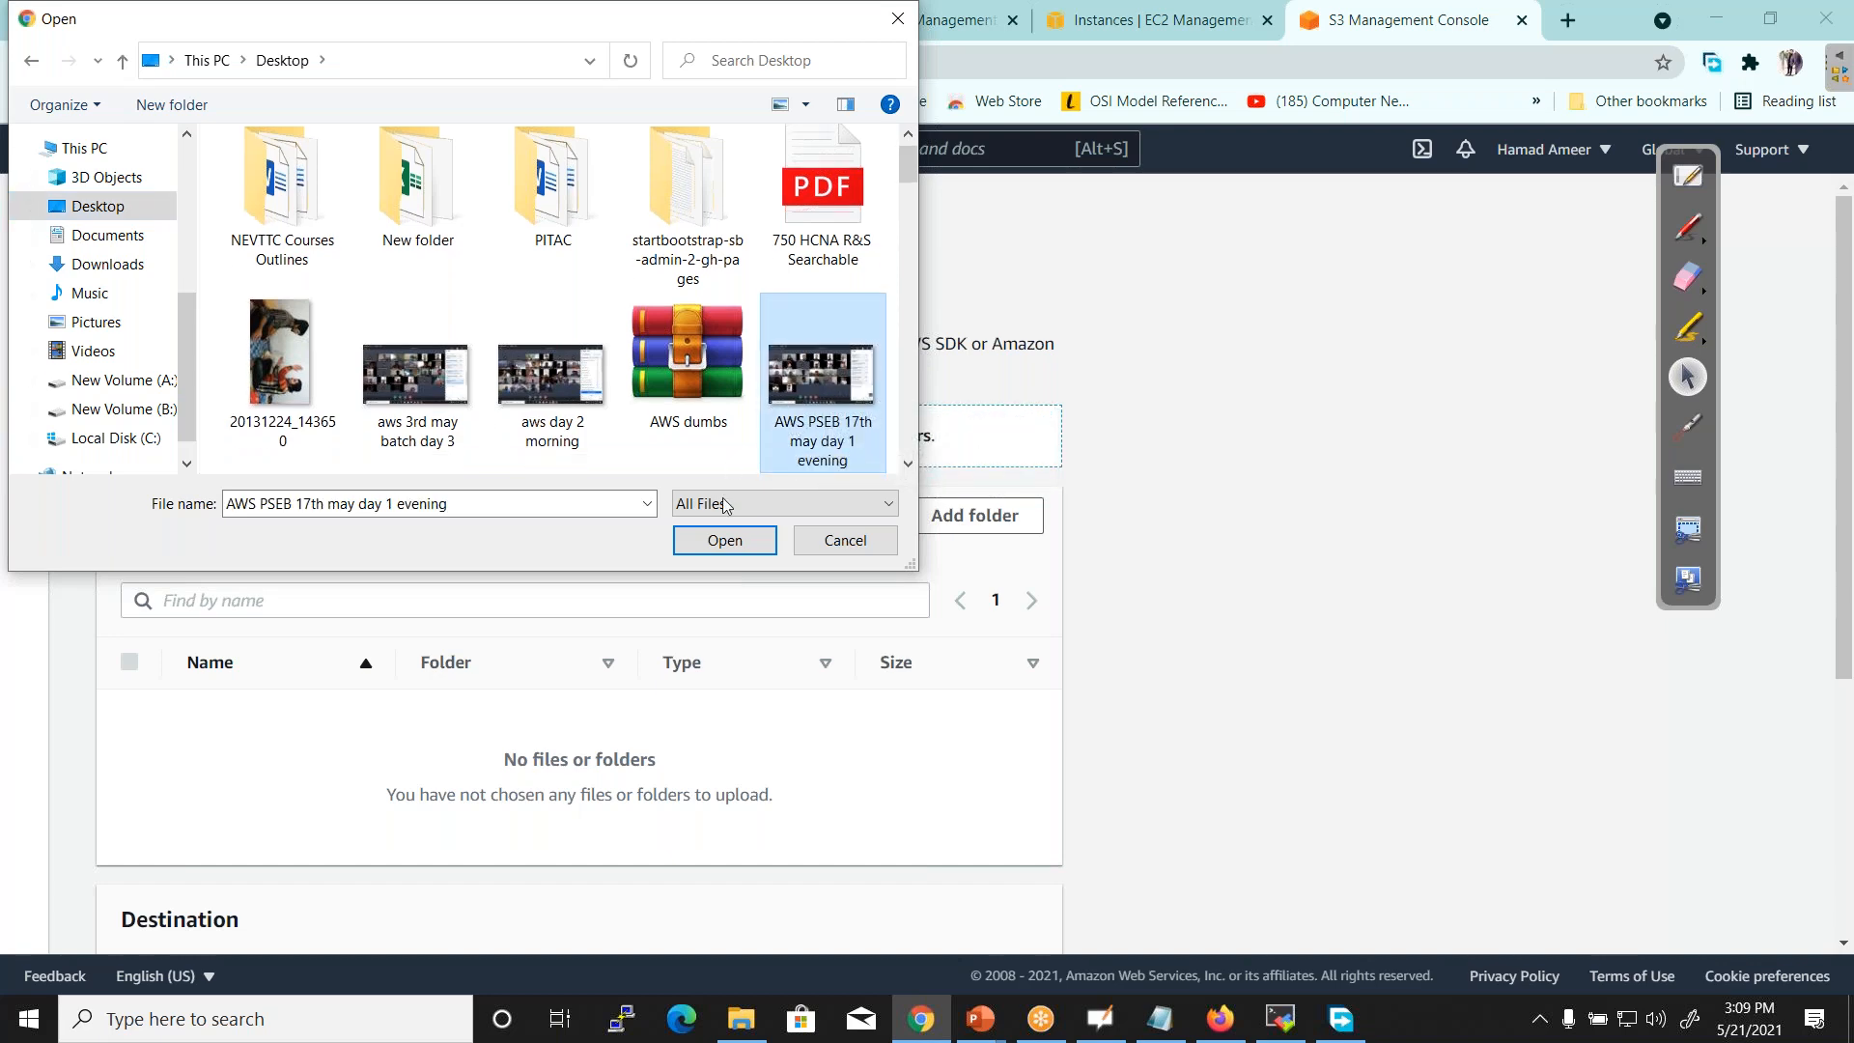
pyautogui.click(723, 540)
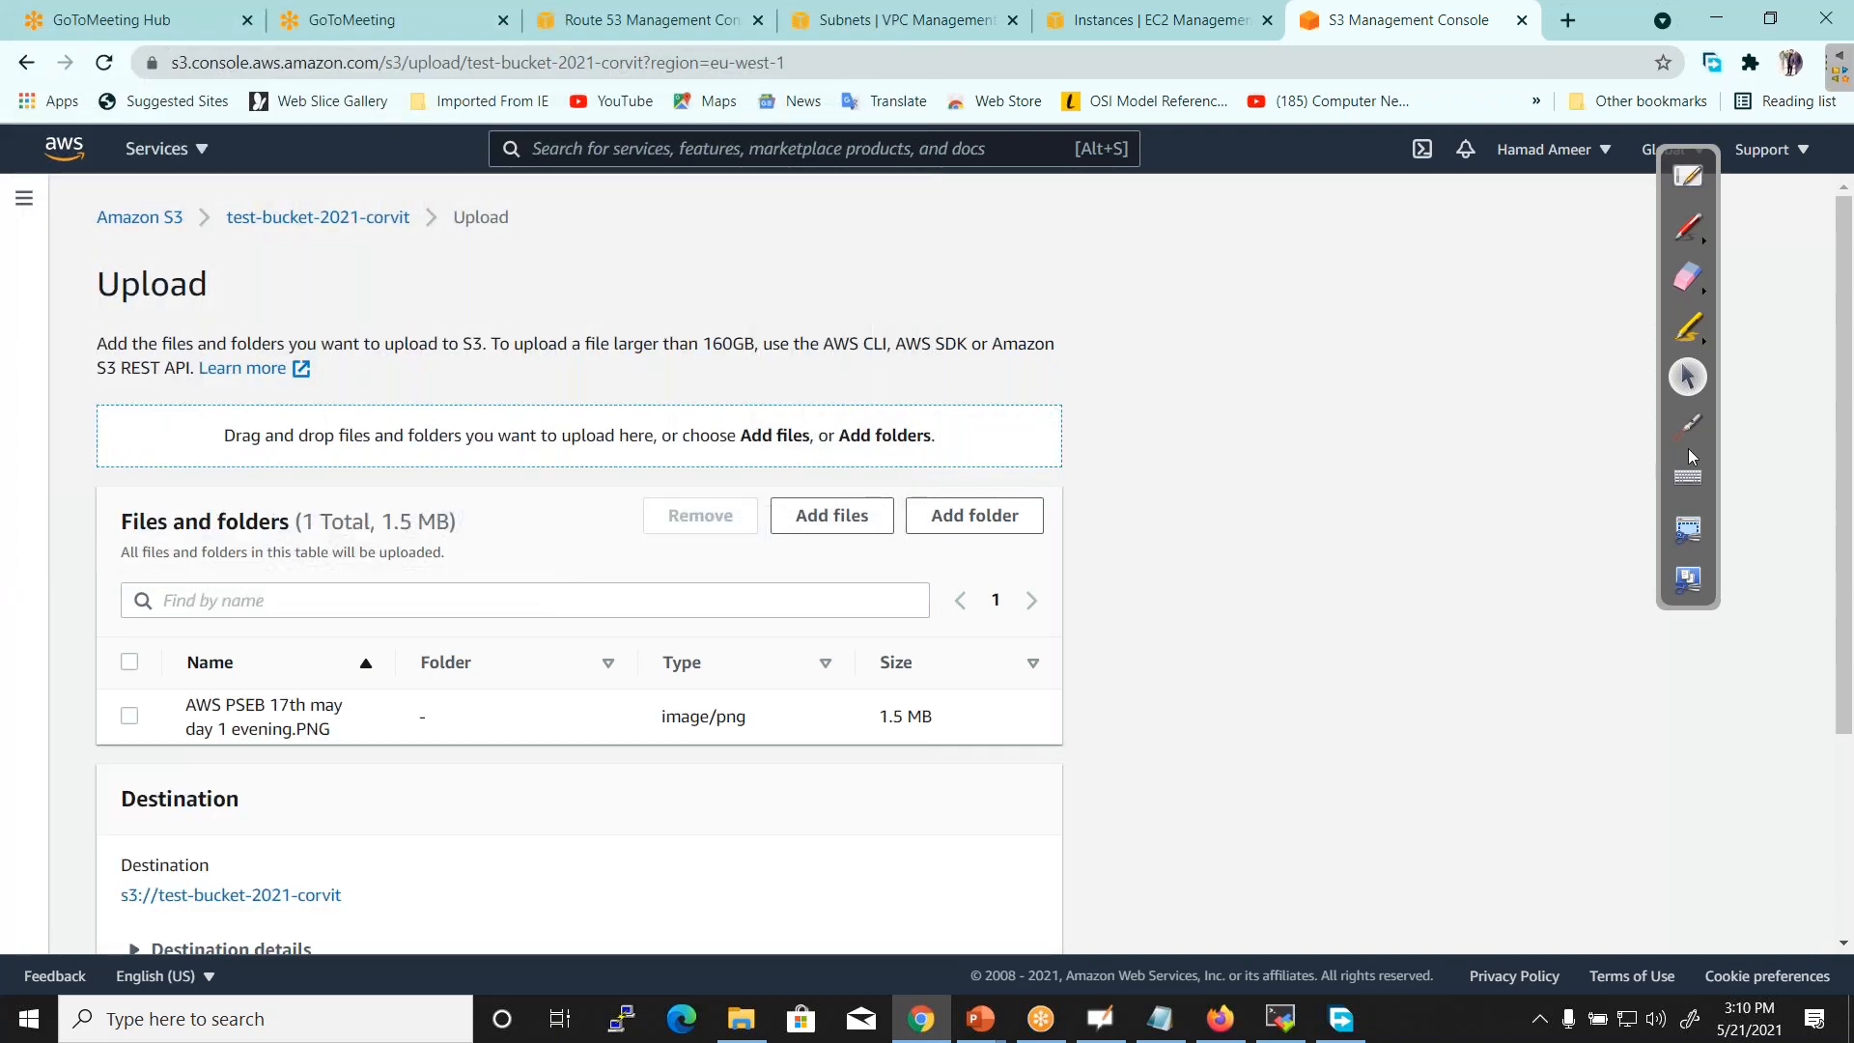
pyautogui.scroll(-1, 1845, 440)
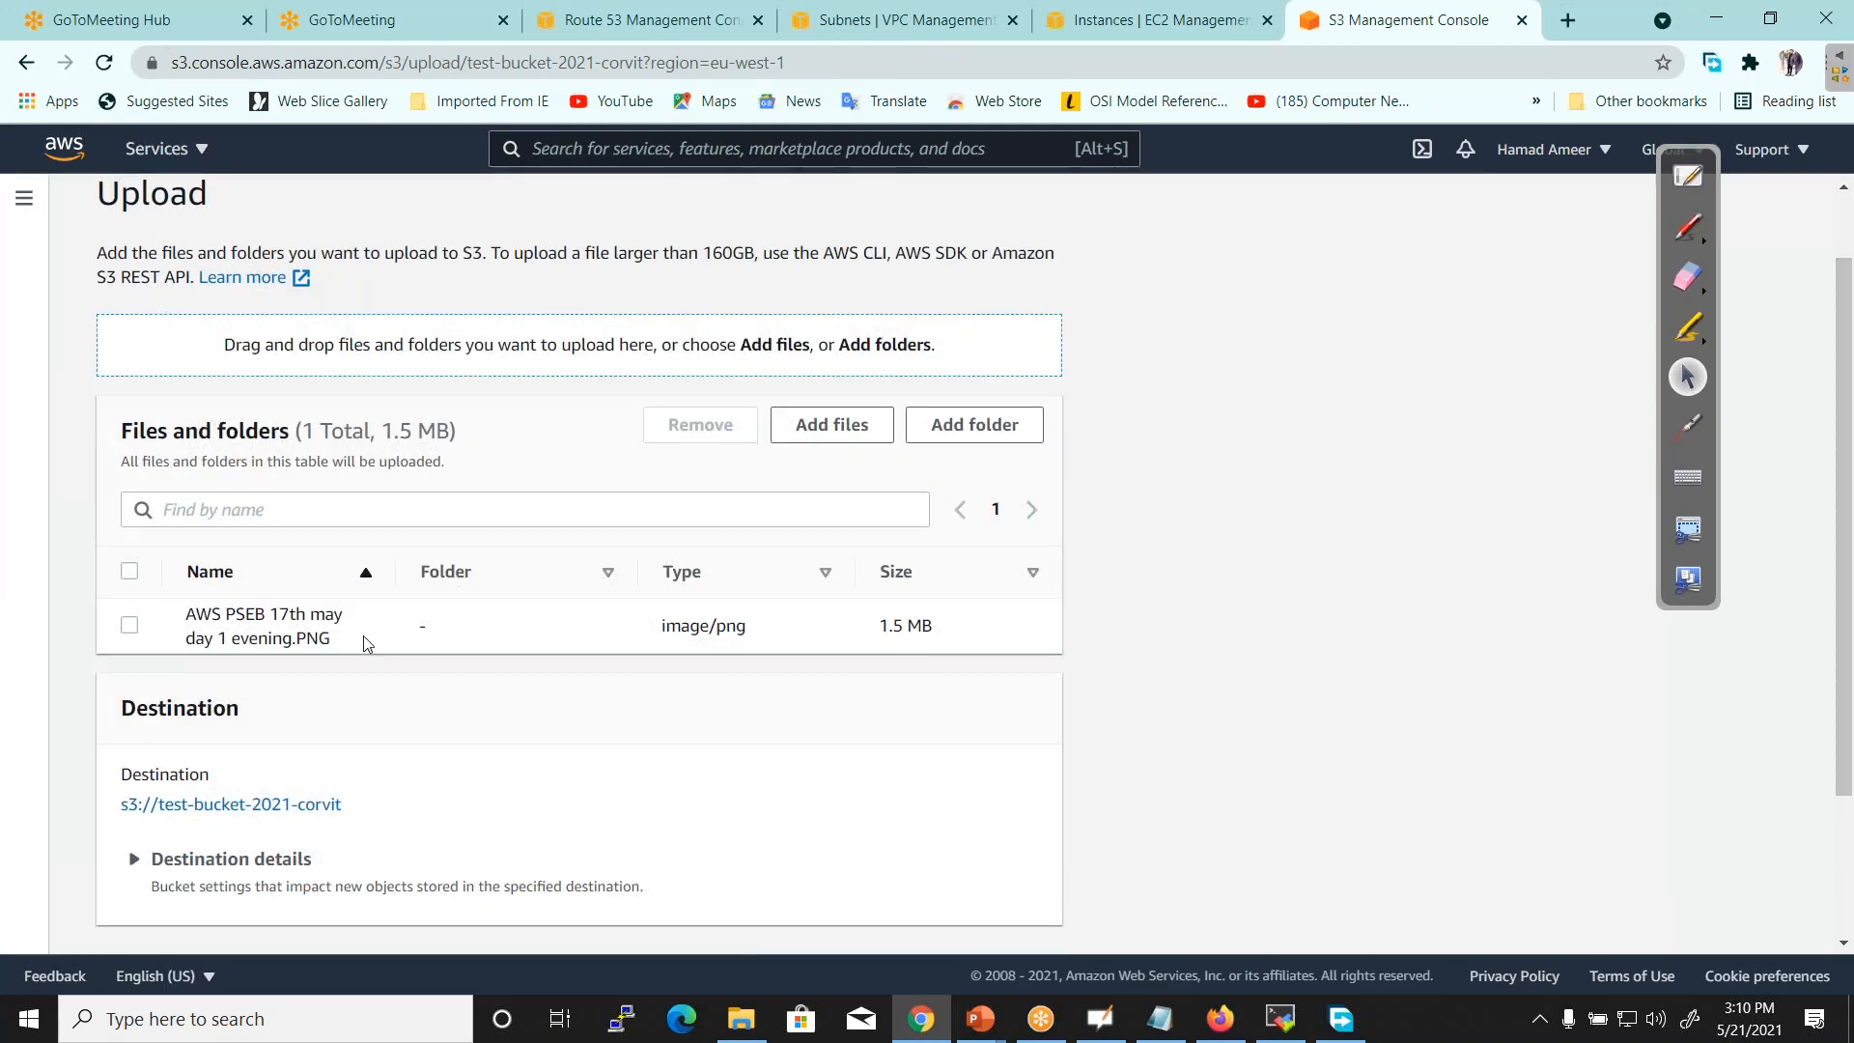
pyautogui.moveTo(209, 619); pyautogui.dragTo(343, 656)
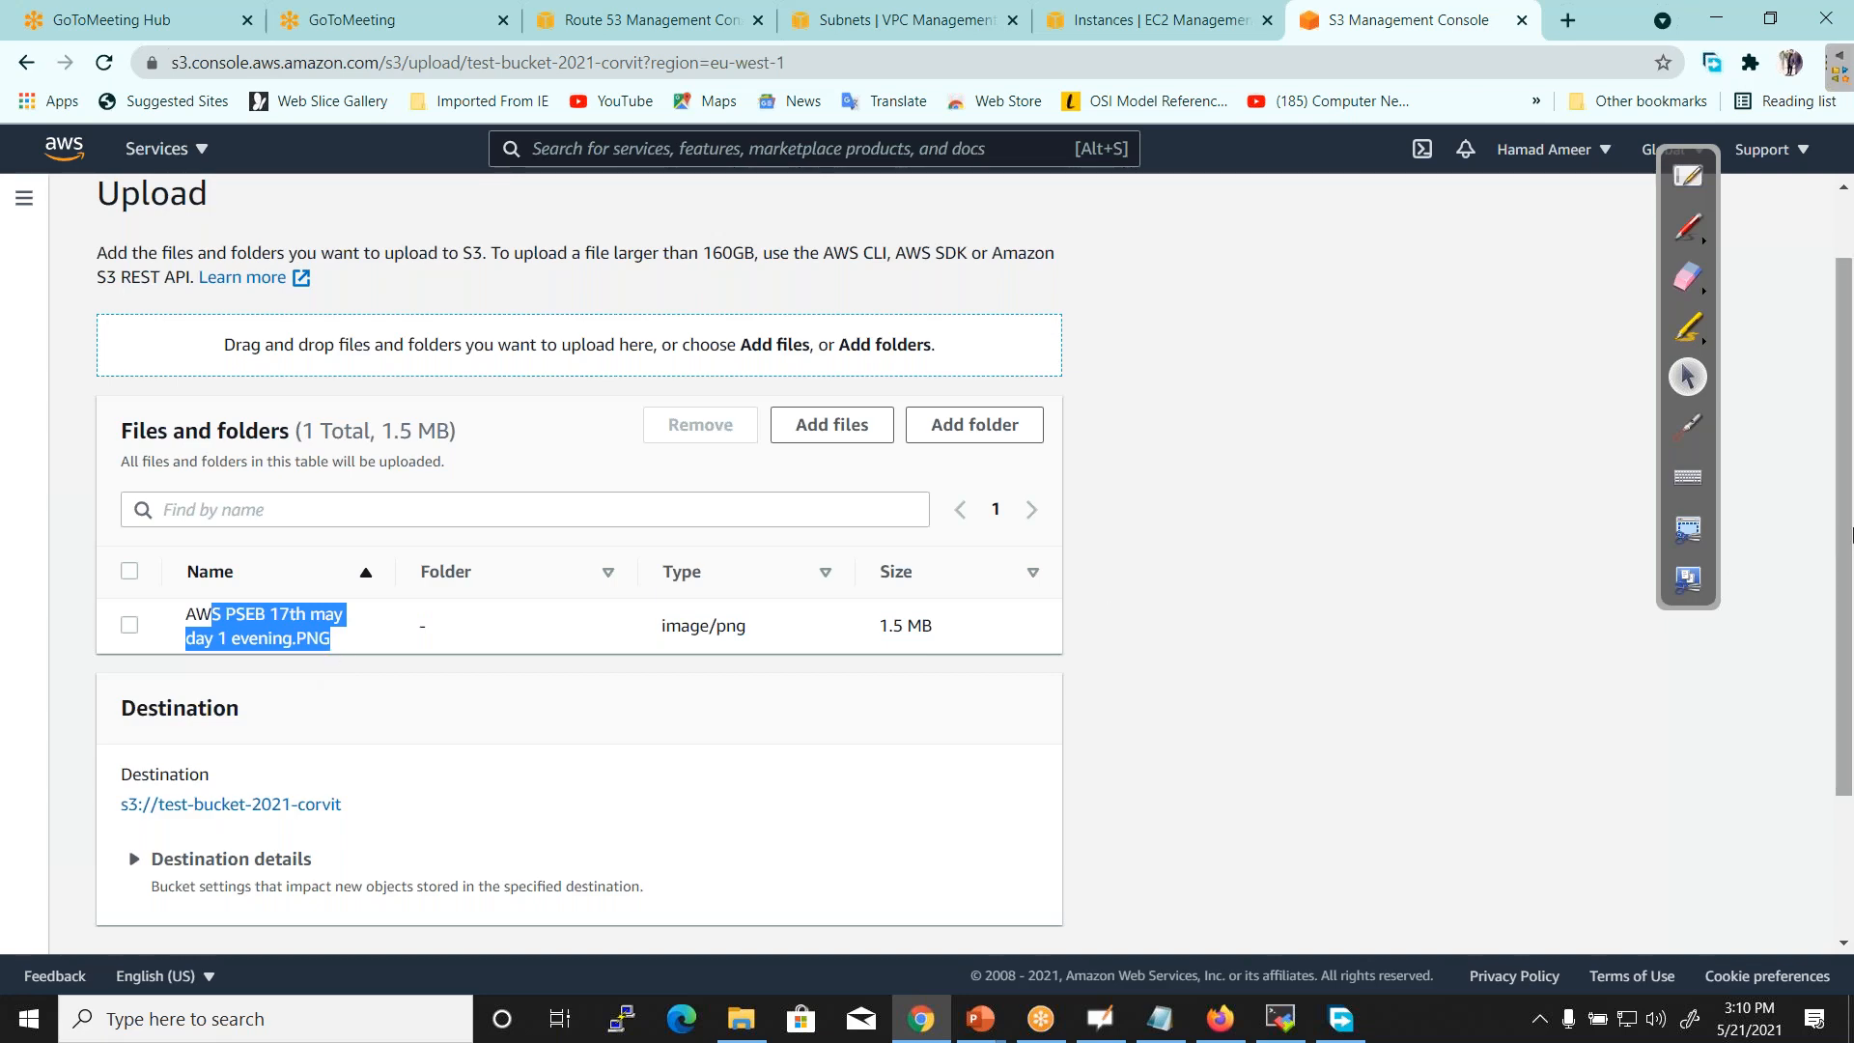
# Upload the added image to the bucket and open the uploaded object's details page
pyautogui.moveTo(394, 431); pyautogui.dragTo(435, 430)
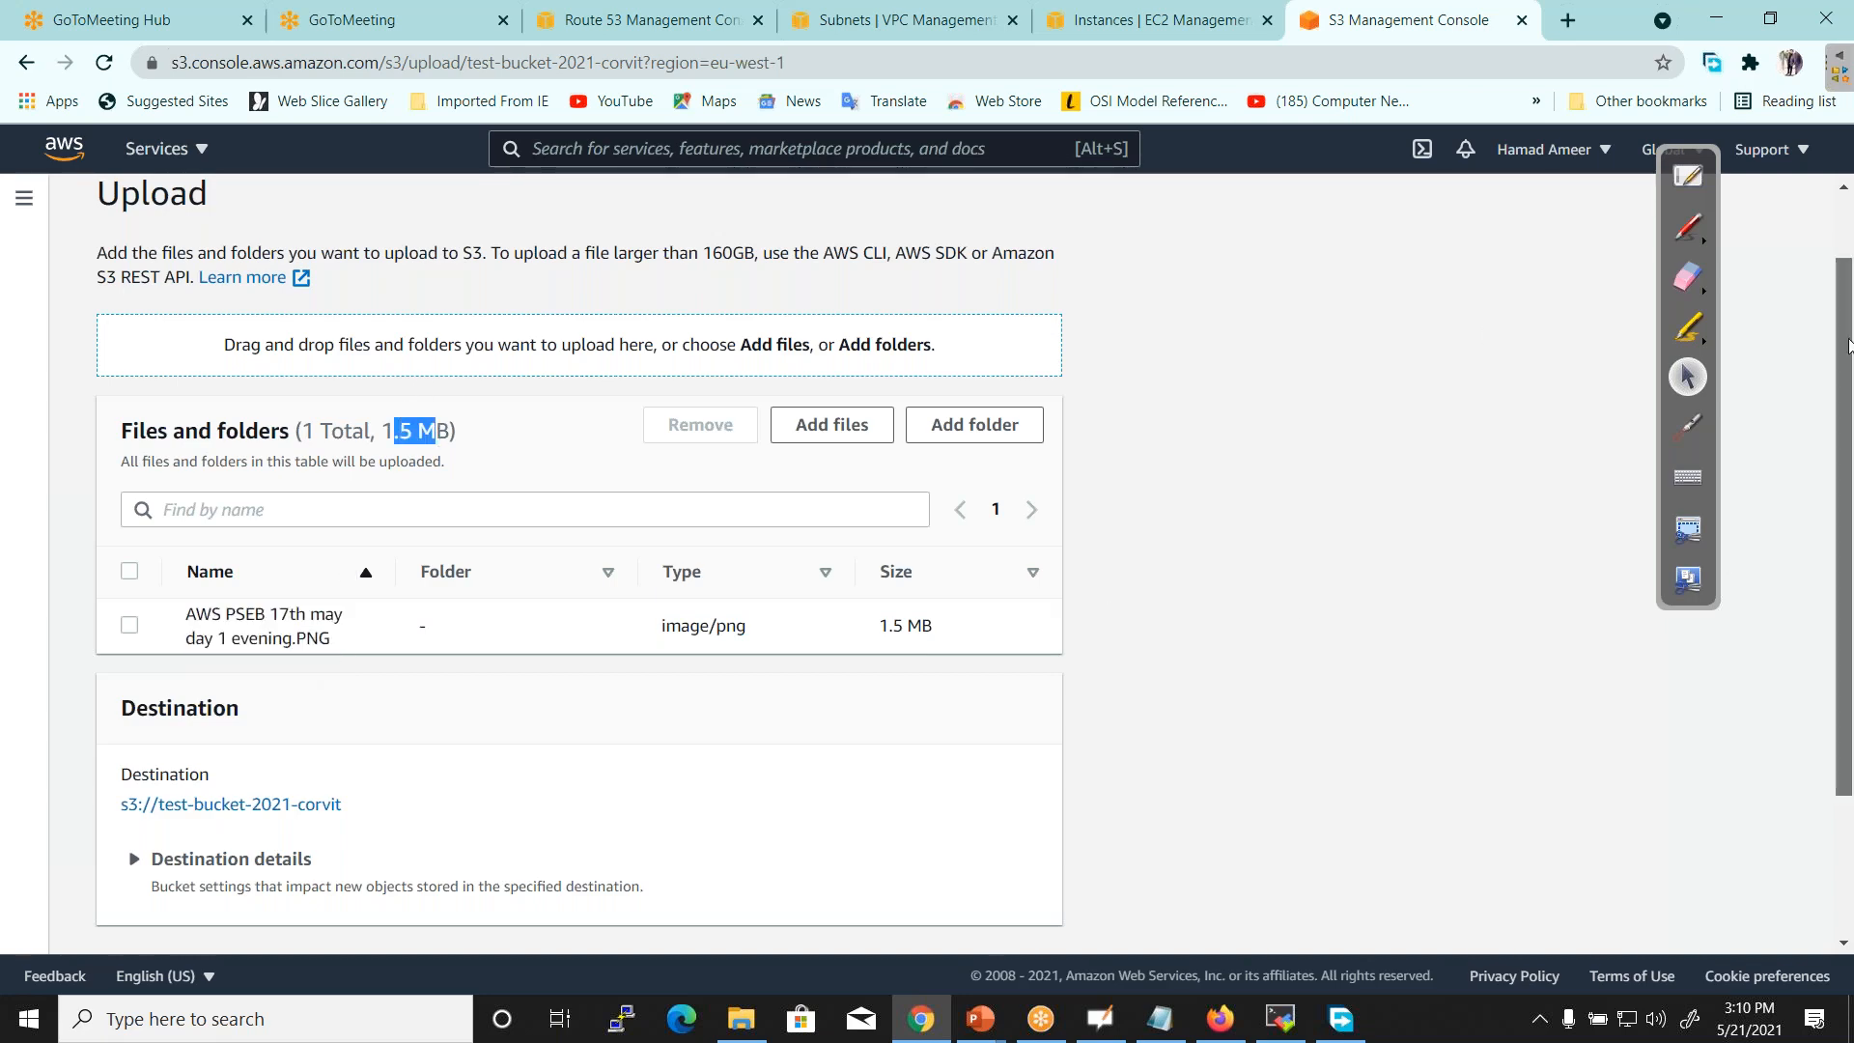
pyautogui.scroll(-3, 1239, 720)
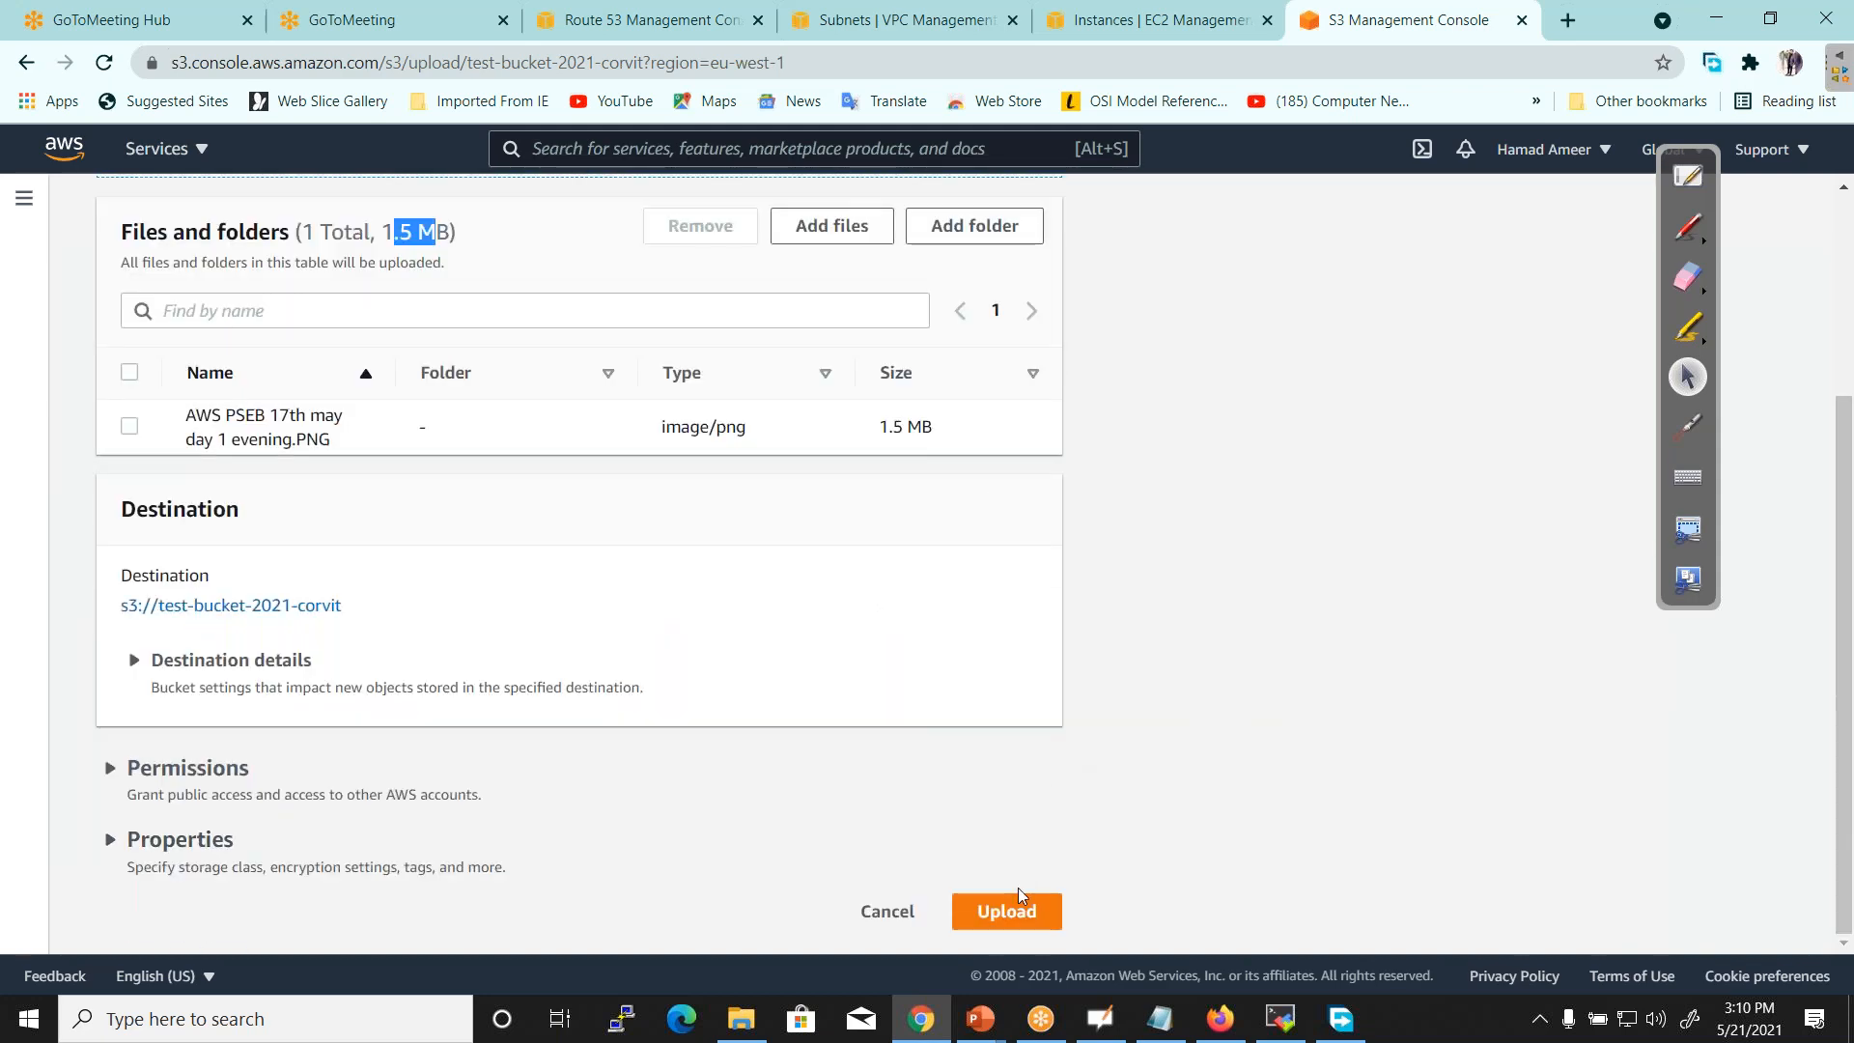
pyautogui.click(1011, 912)
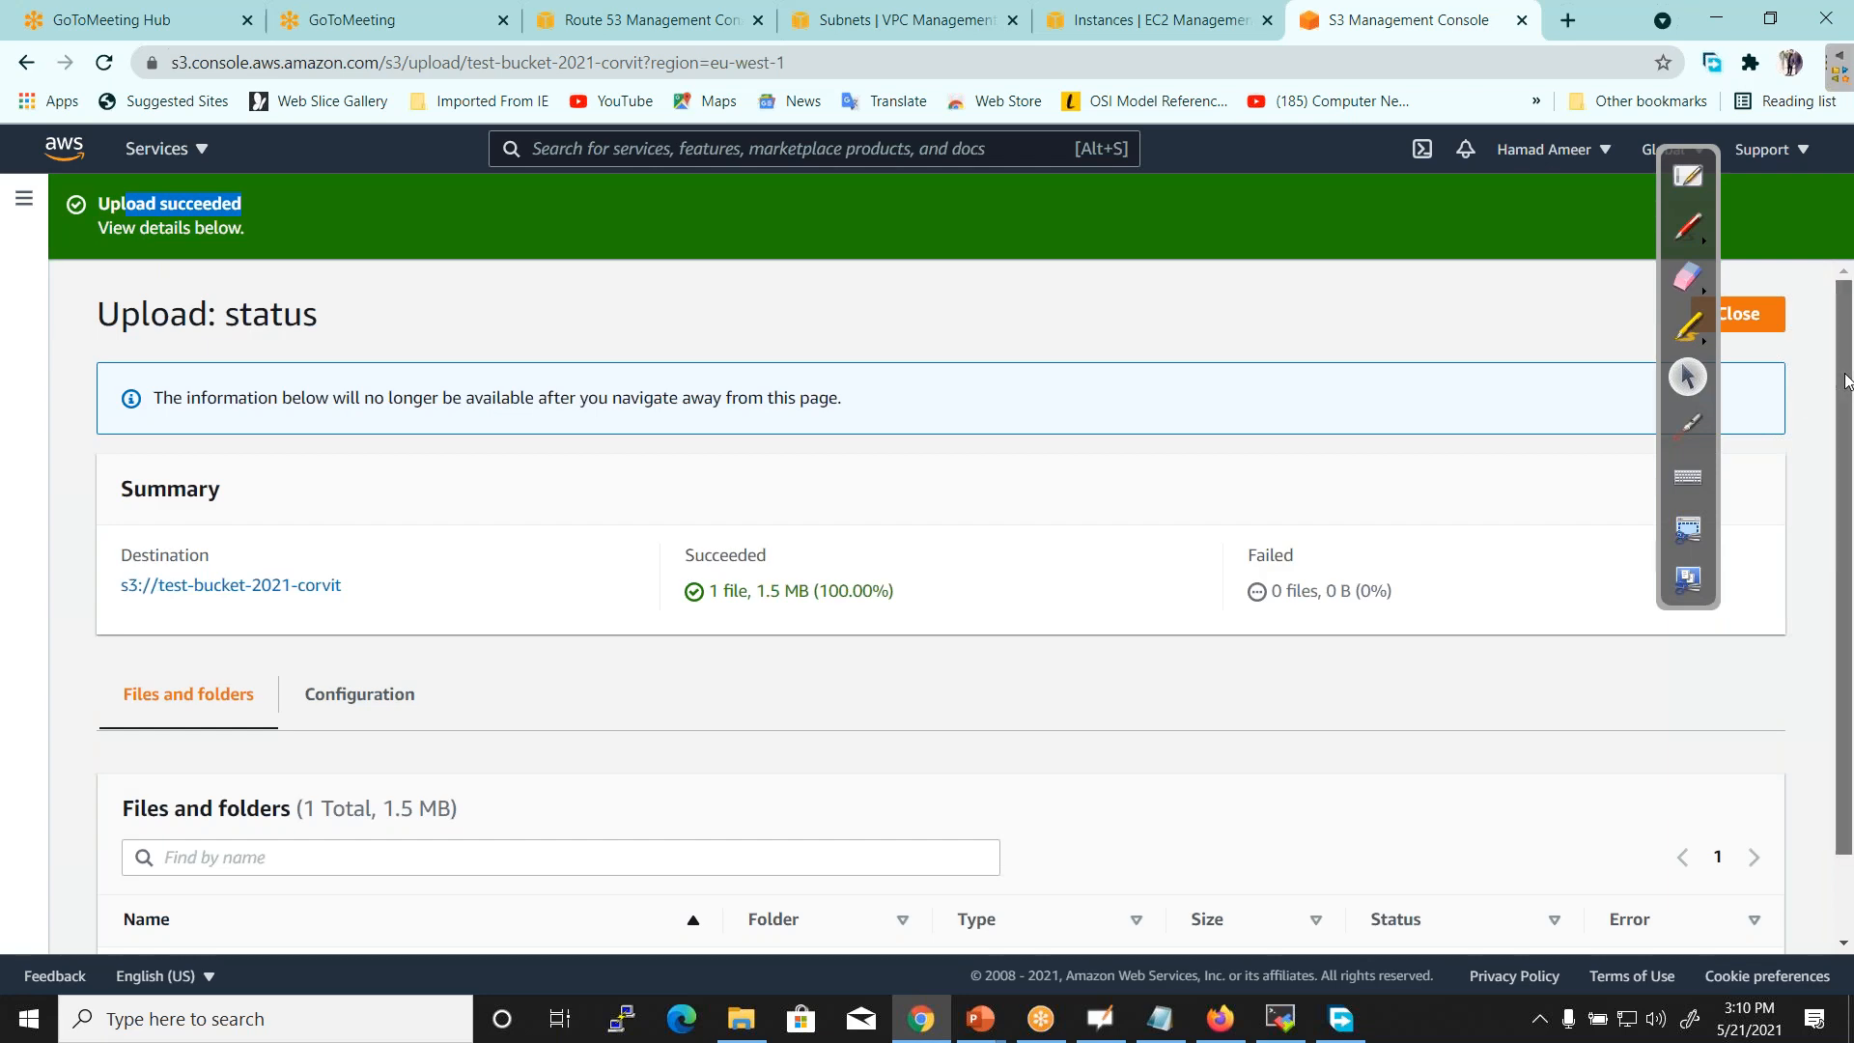
pyautogui.scroll(-1, 1845, 382)
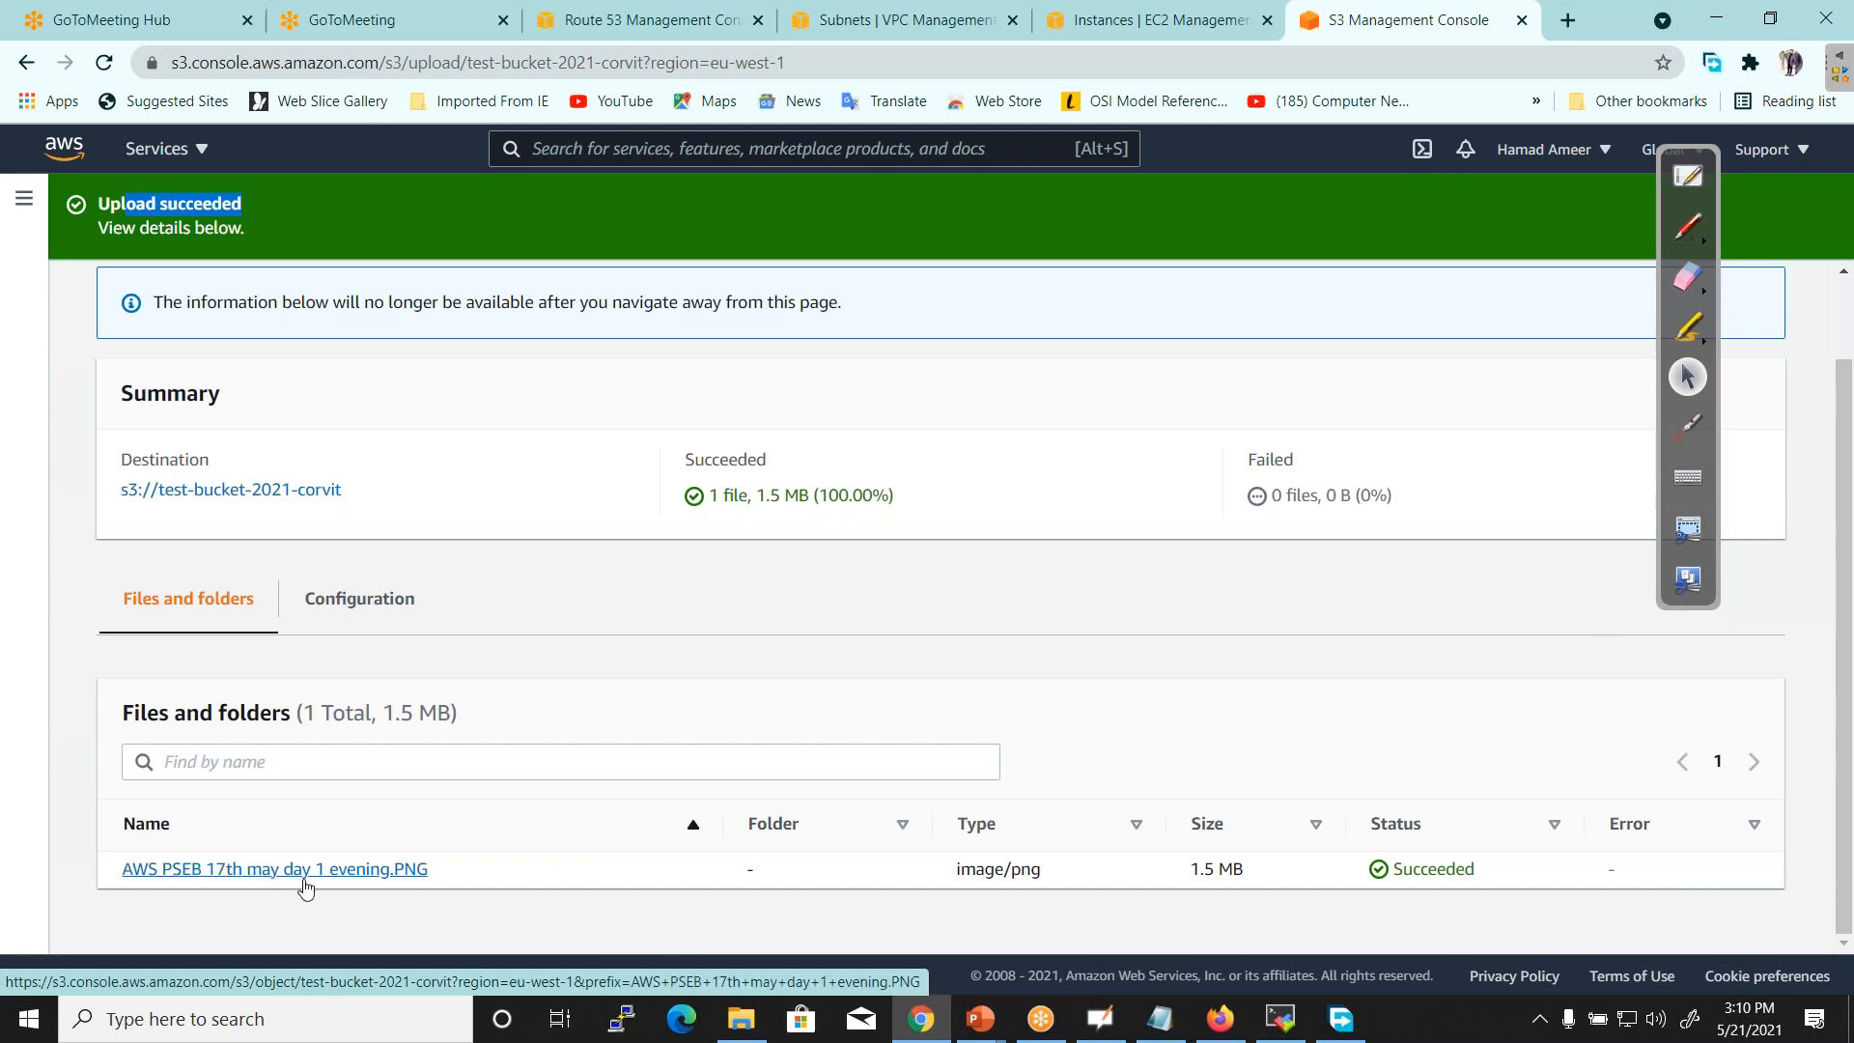
pyautogui.click(356, 871)
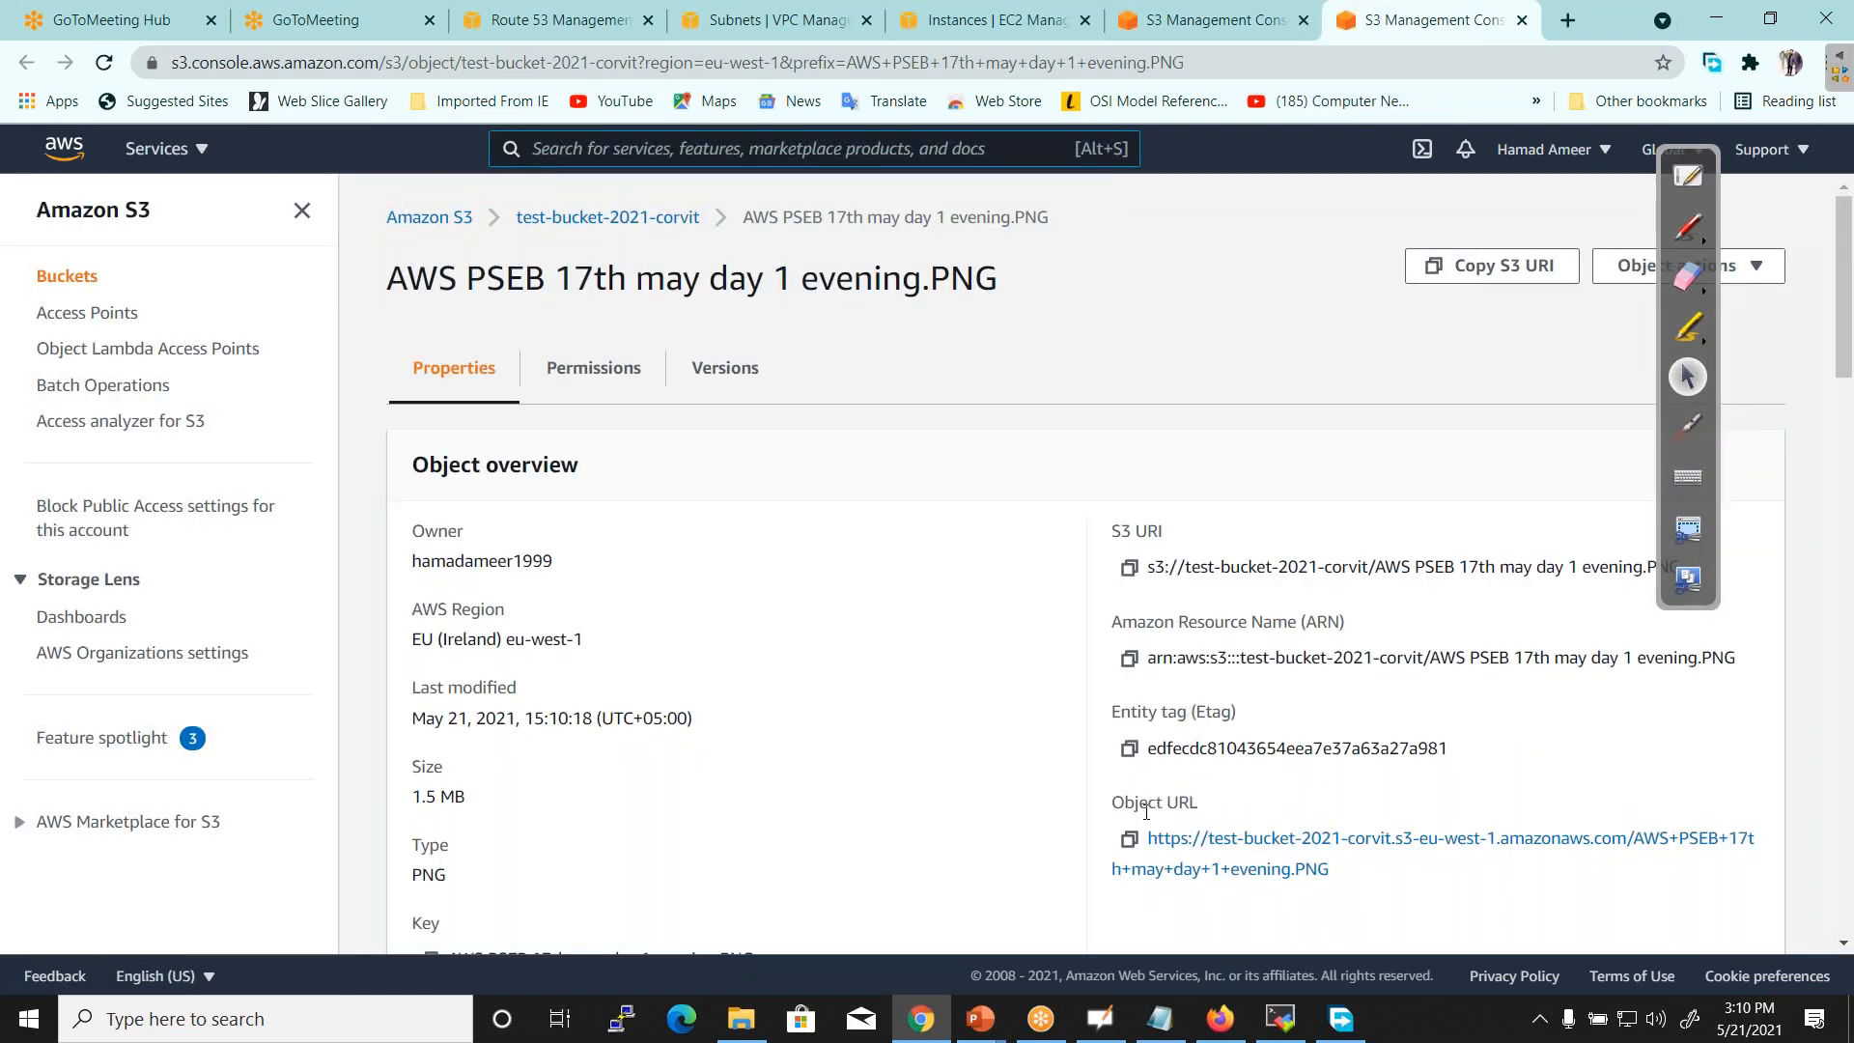
# Copy the Object URL of "AWS PSEB 17th may day 1 evening.PNG" and load it in a new browser tab
pyautogui.moveTo(1141, 803); pyautogui.dragTo(1210, 814)
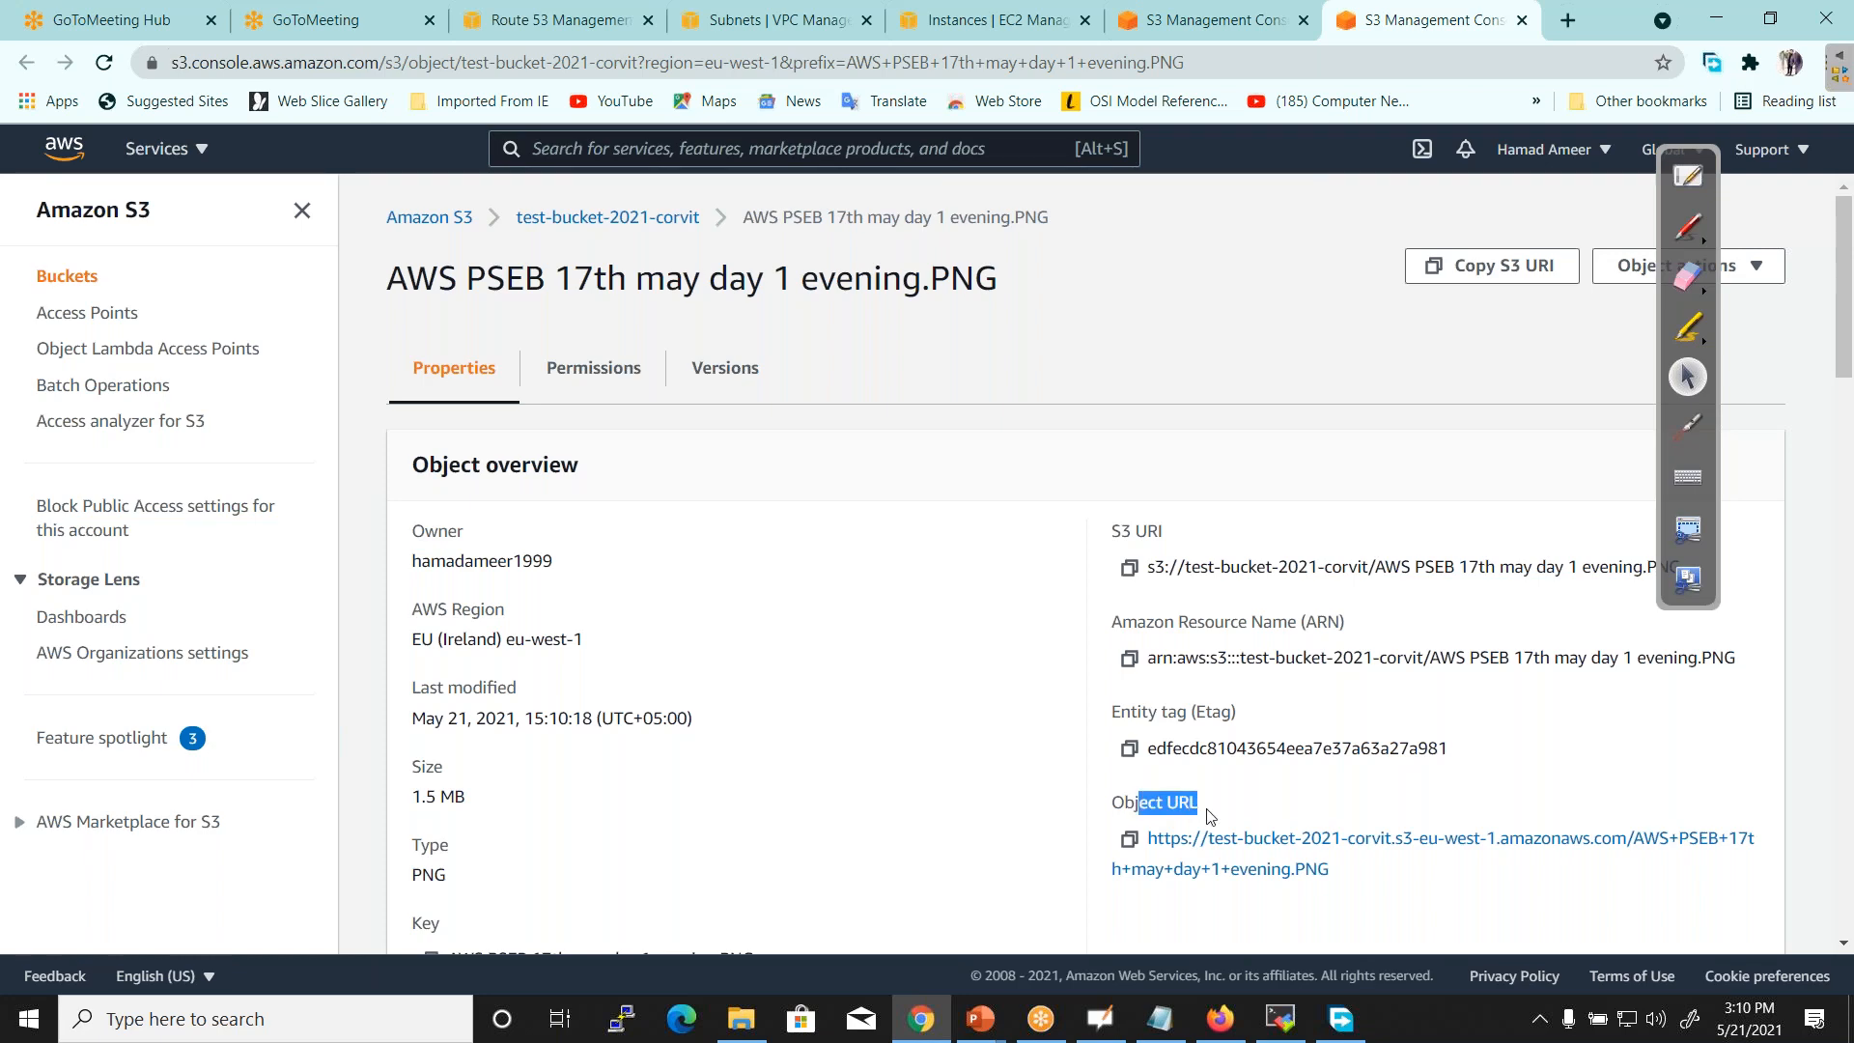
pyautogui.moveTo(431, 561); pyautogui.dragTo(567, 580)
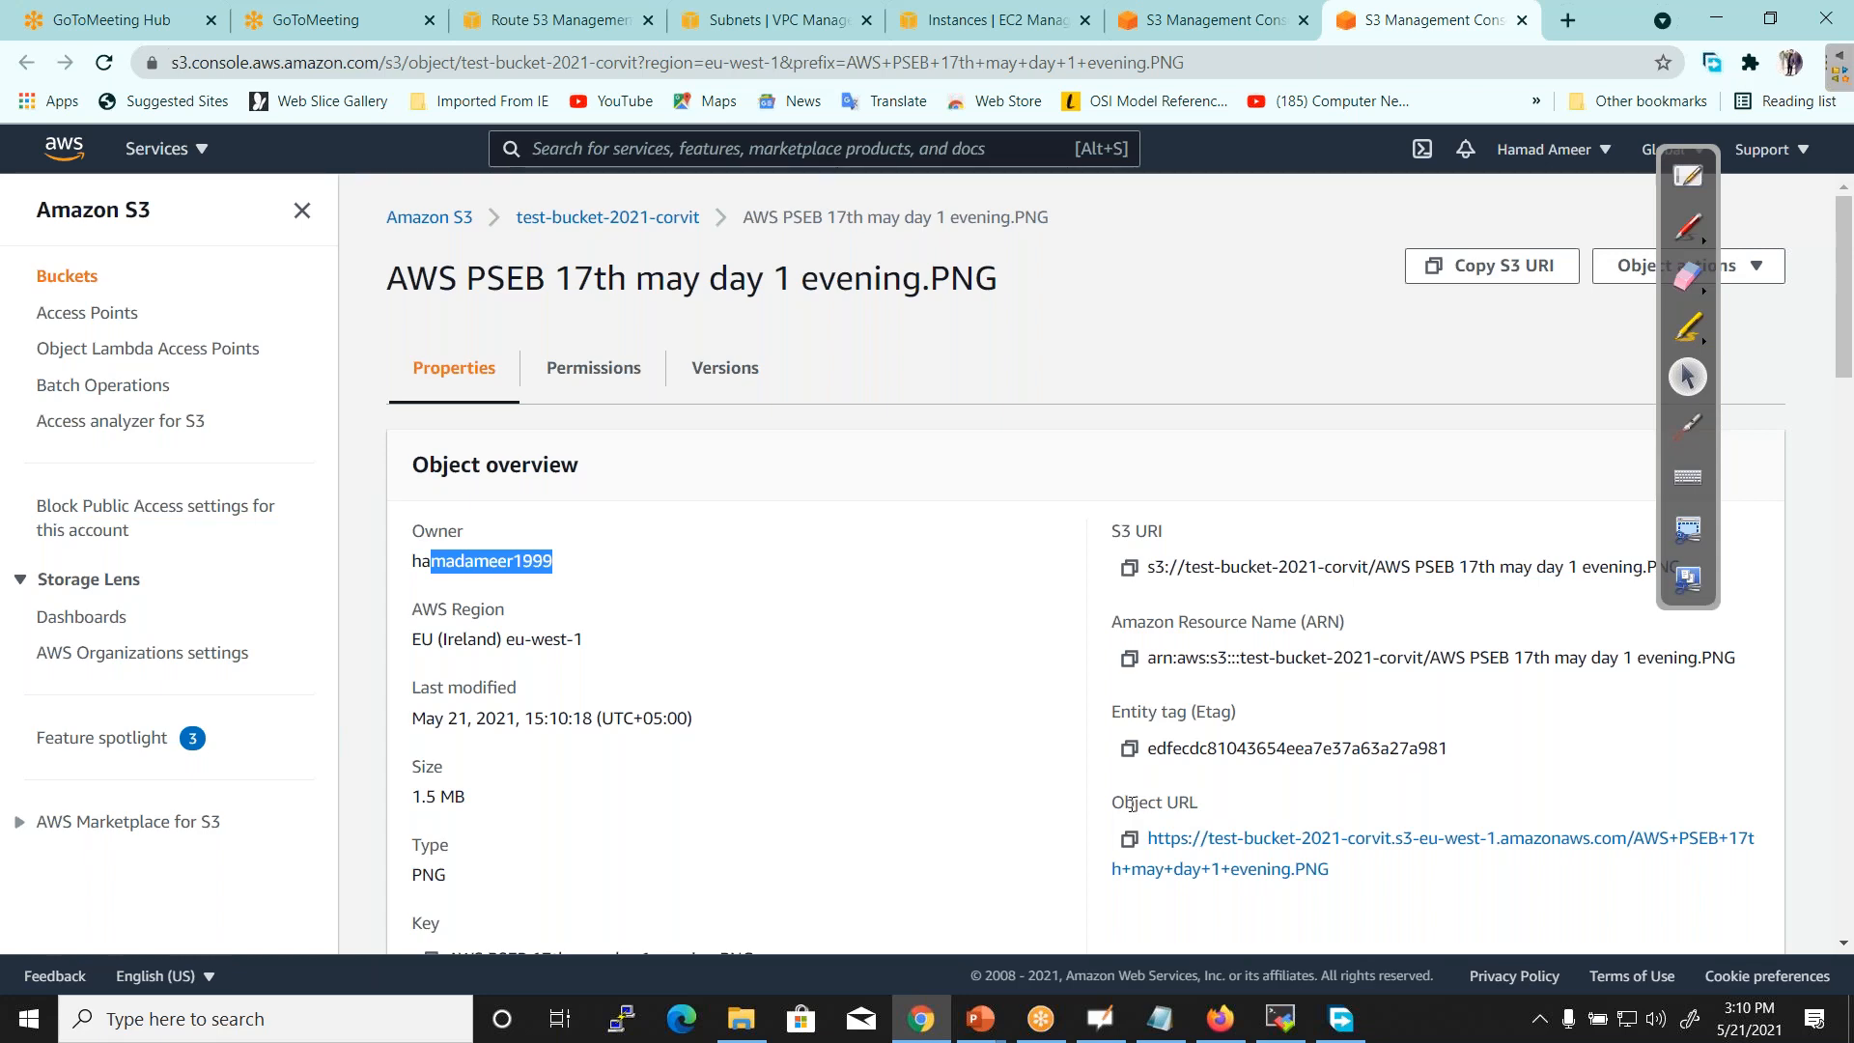
pyautogui.moveTo(1134, 803); pyautogui.dragTo(1209, 802)
pyautogui.click(1128, 840)
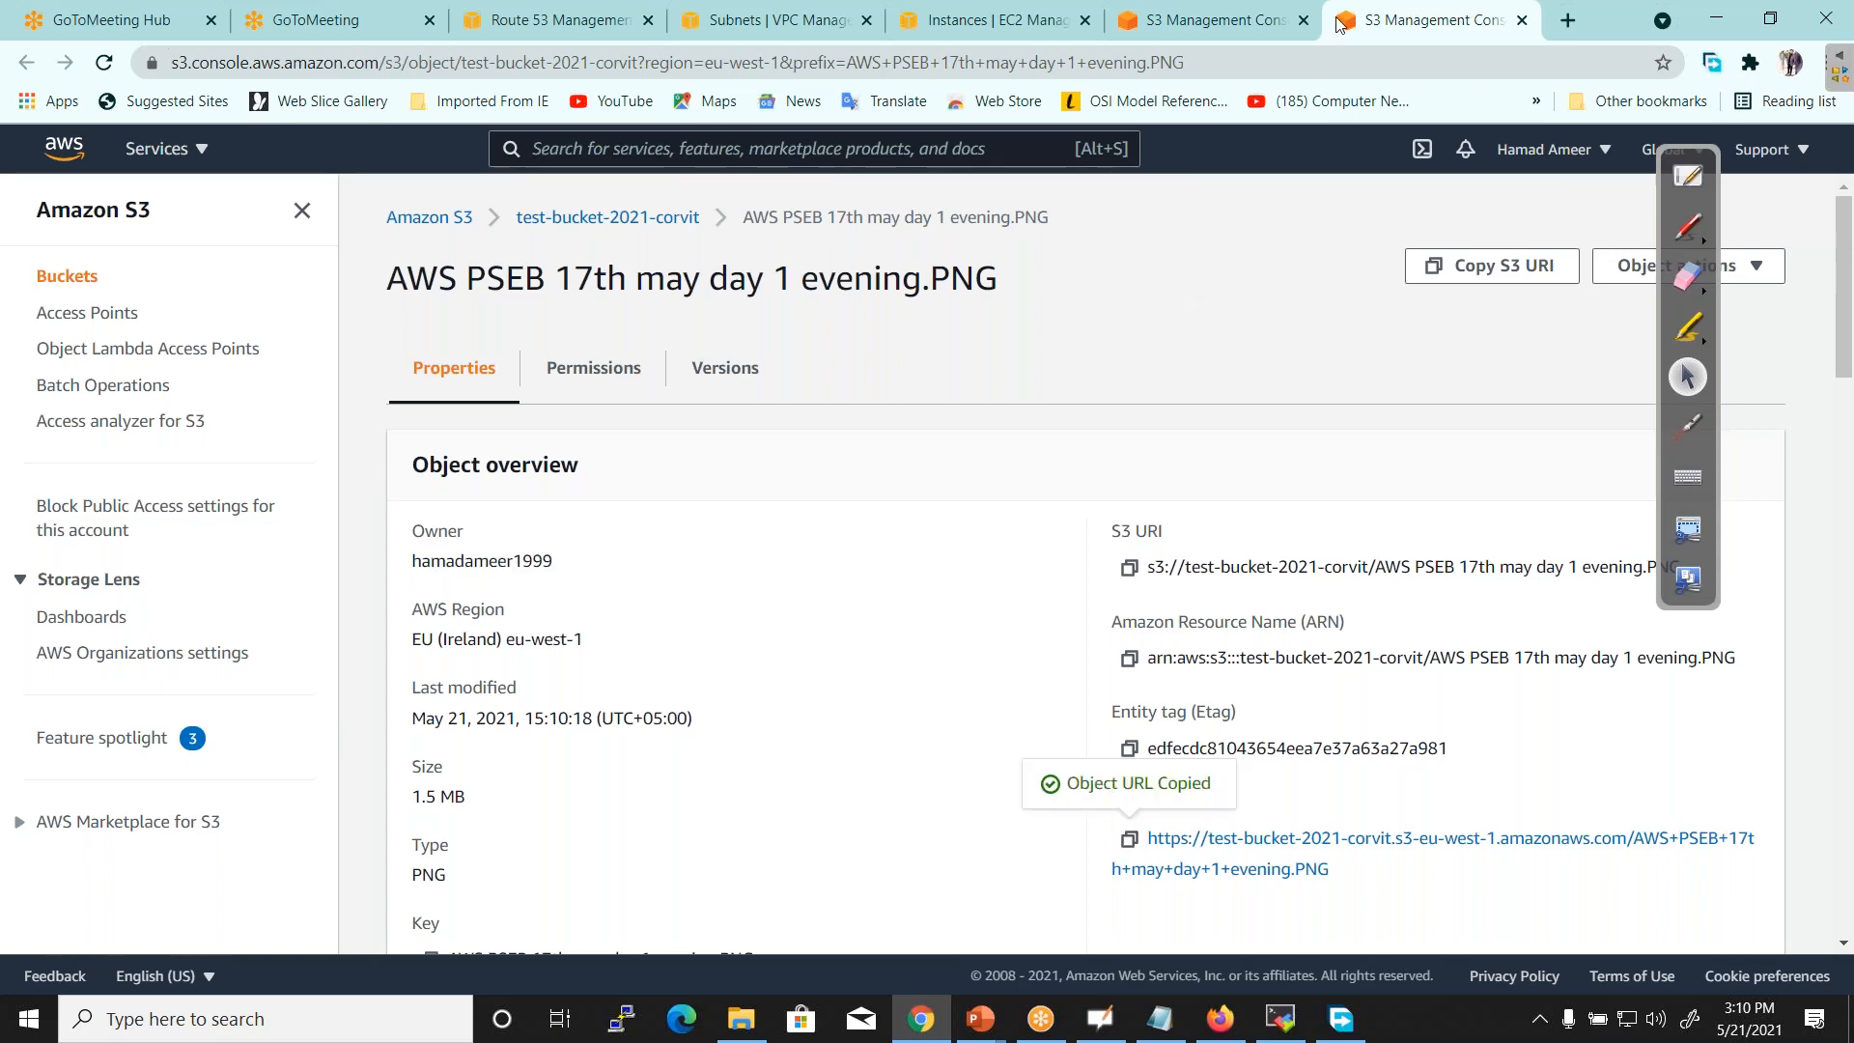
pyautogui.click(1487, 211)
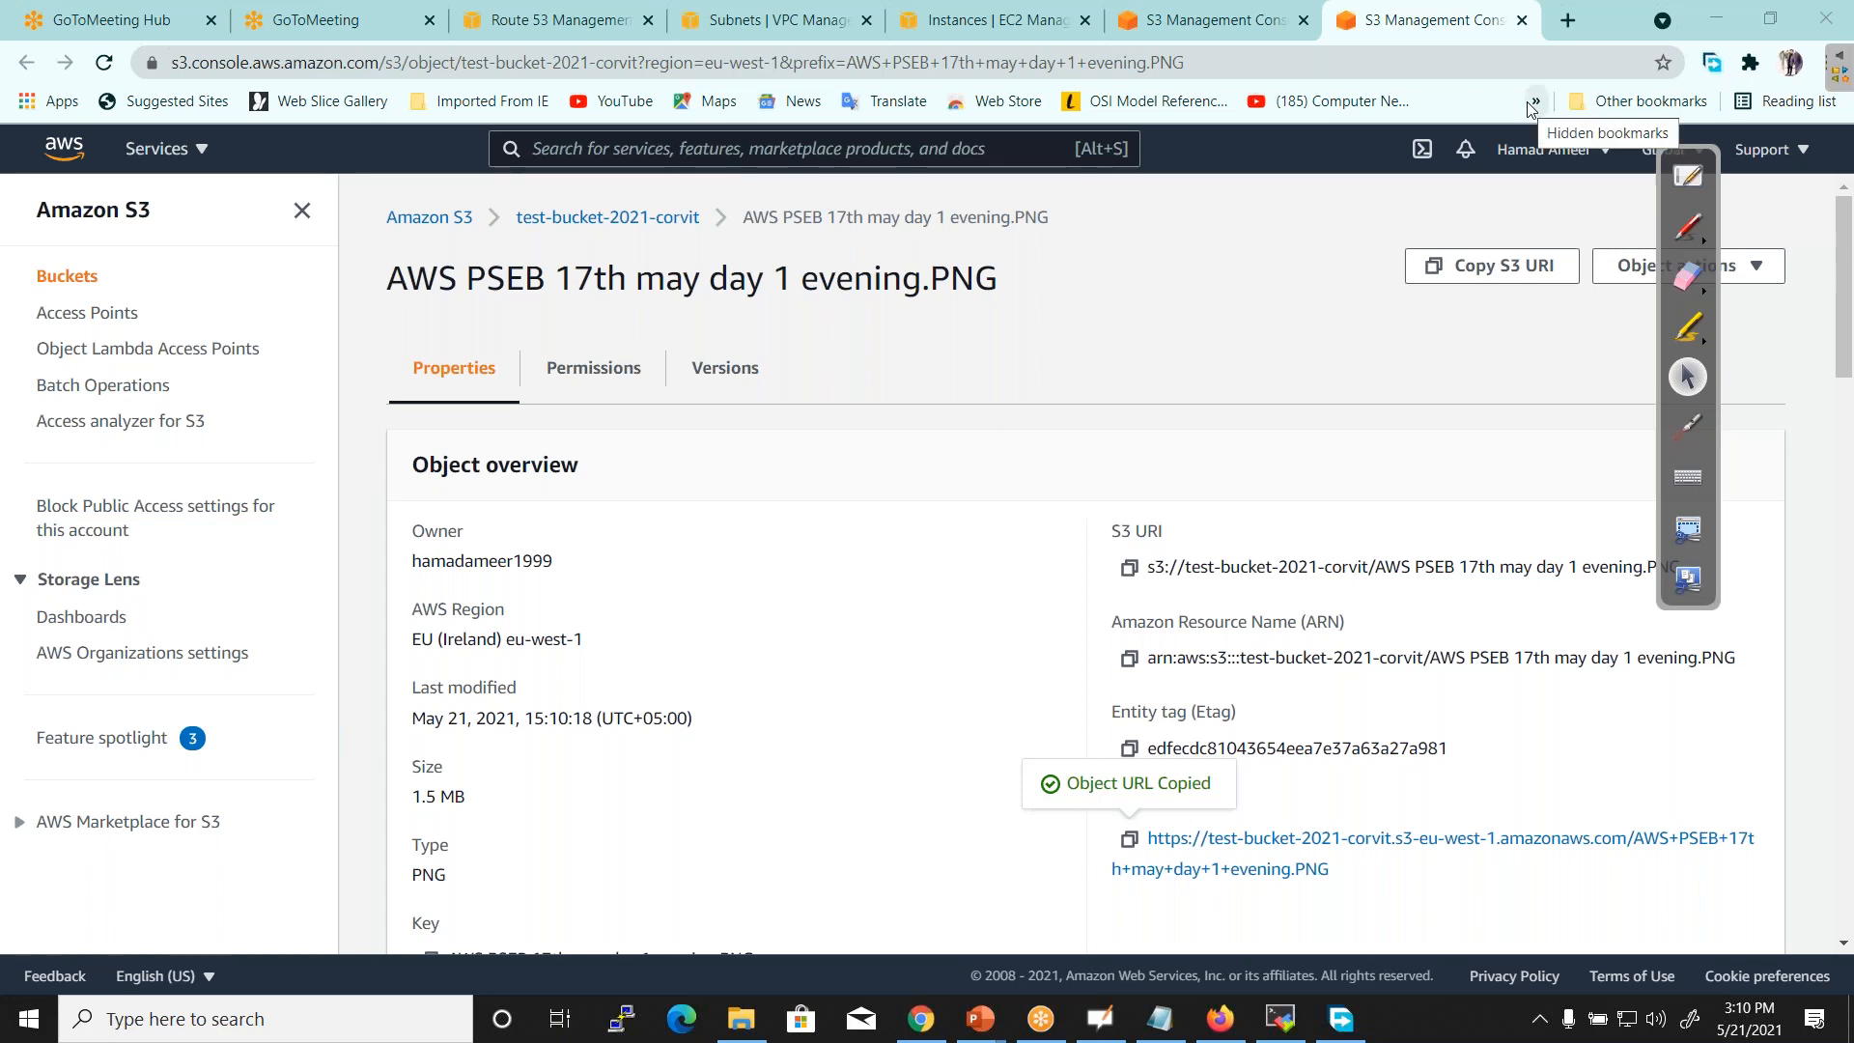
pyautogui.click(1569, 20)
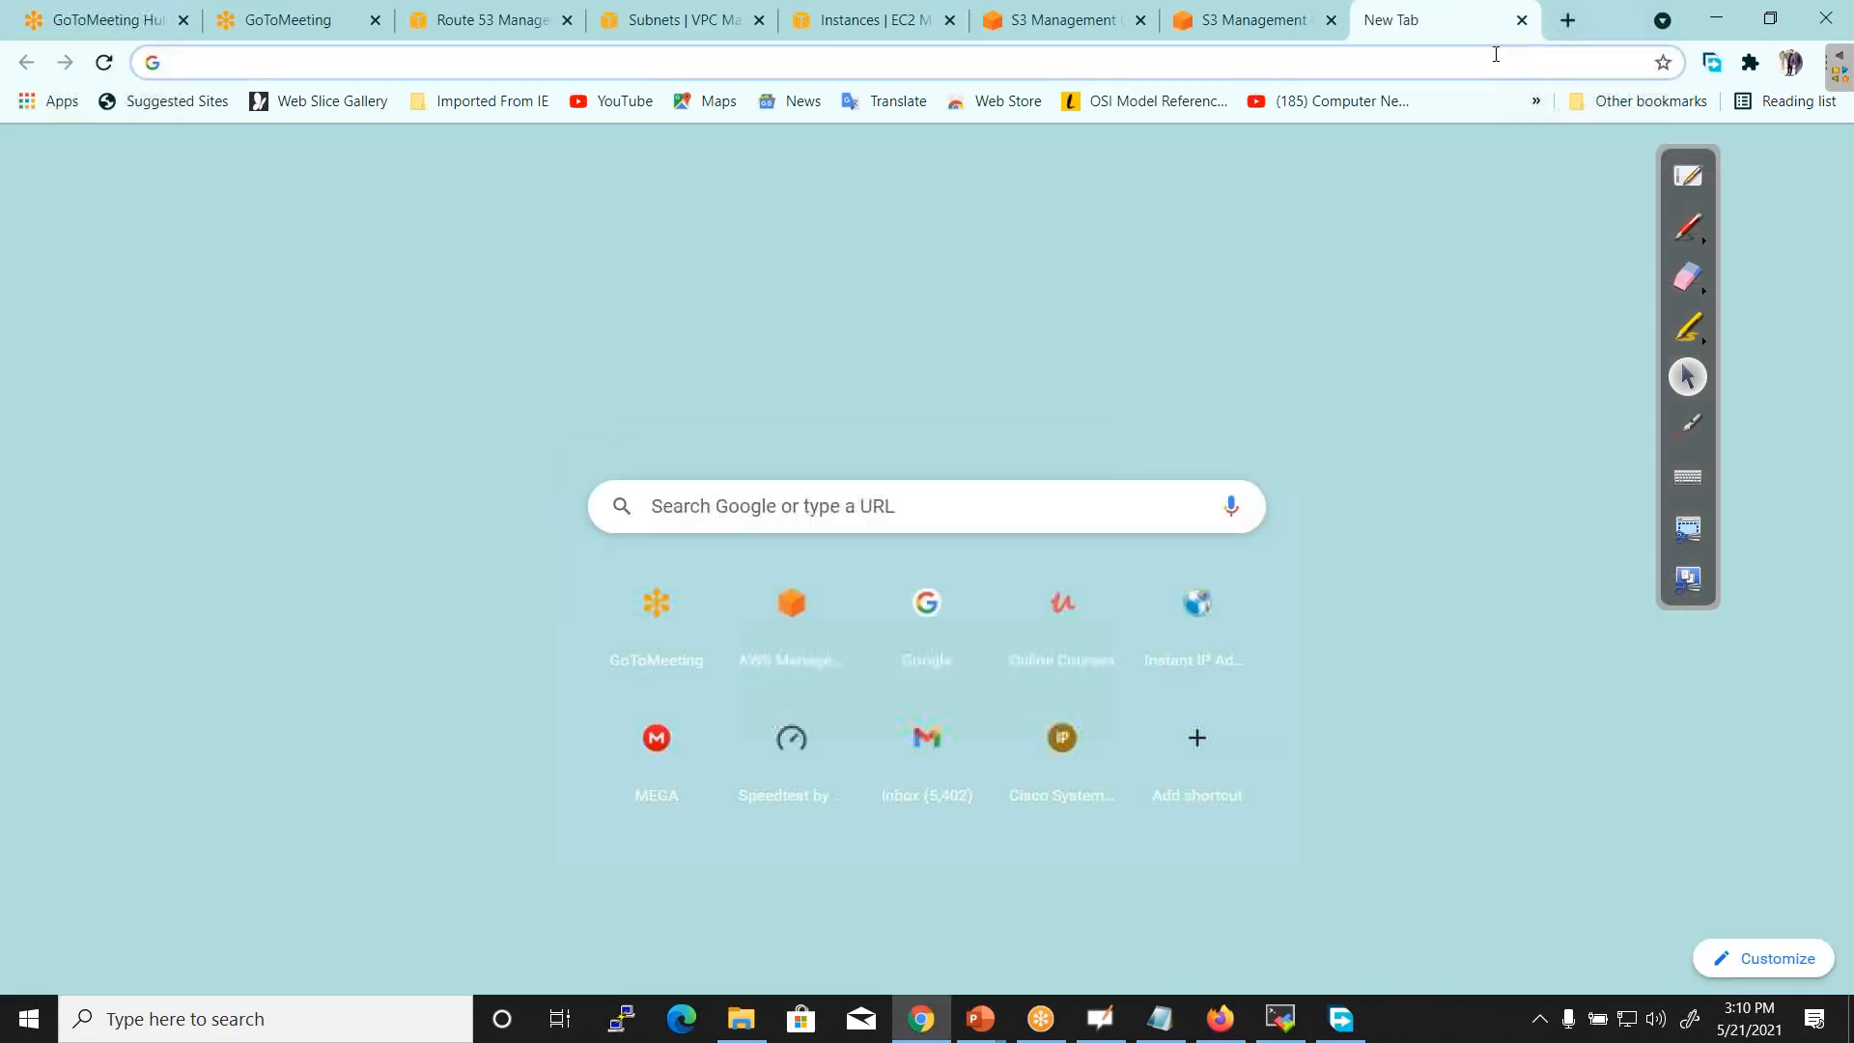
pyautogui.click(1496, 54)
pyautogui.hotkey('ctrl', 'v')
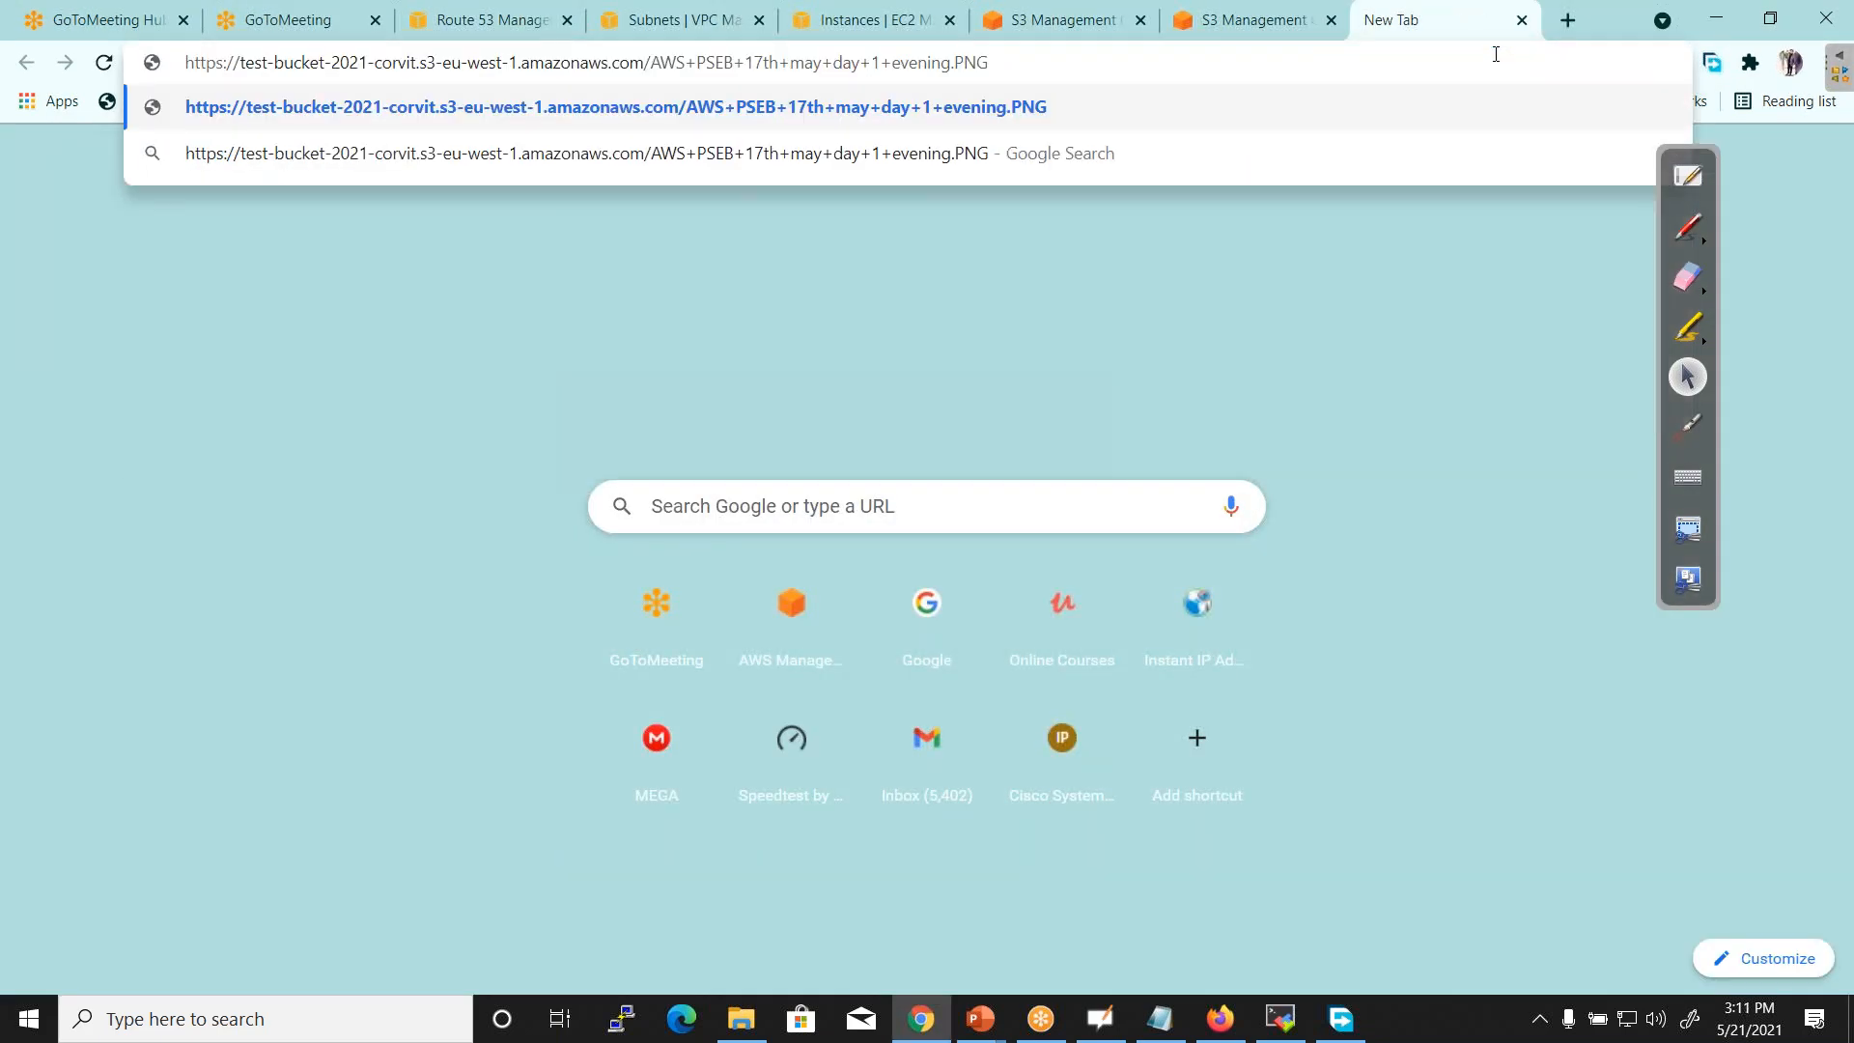
pyautogui.press('Return')
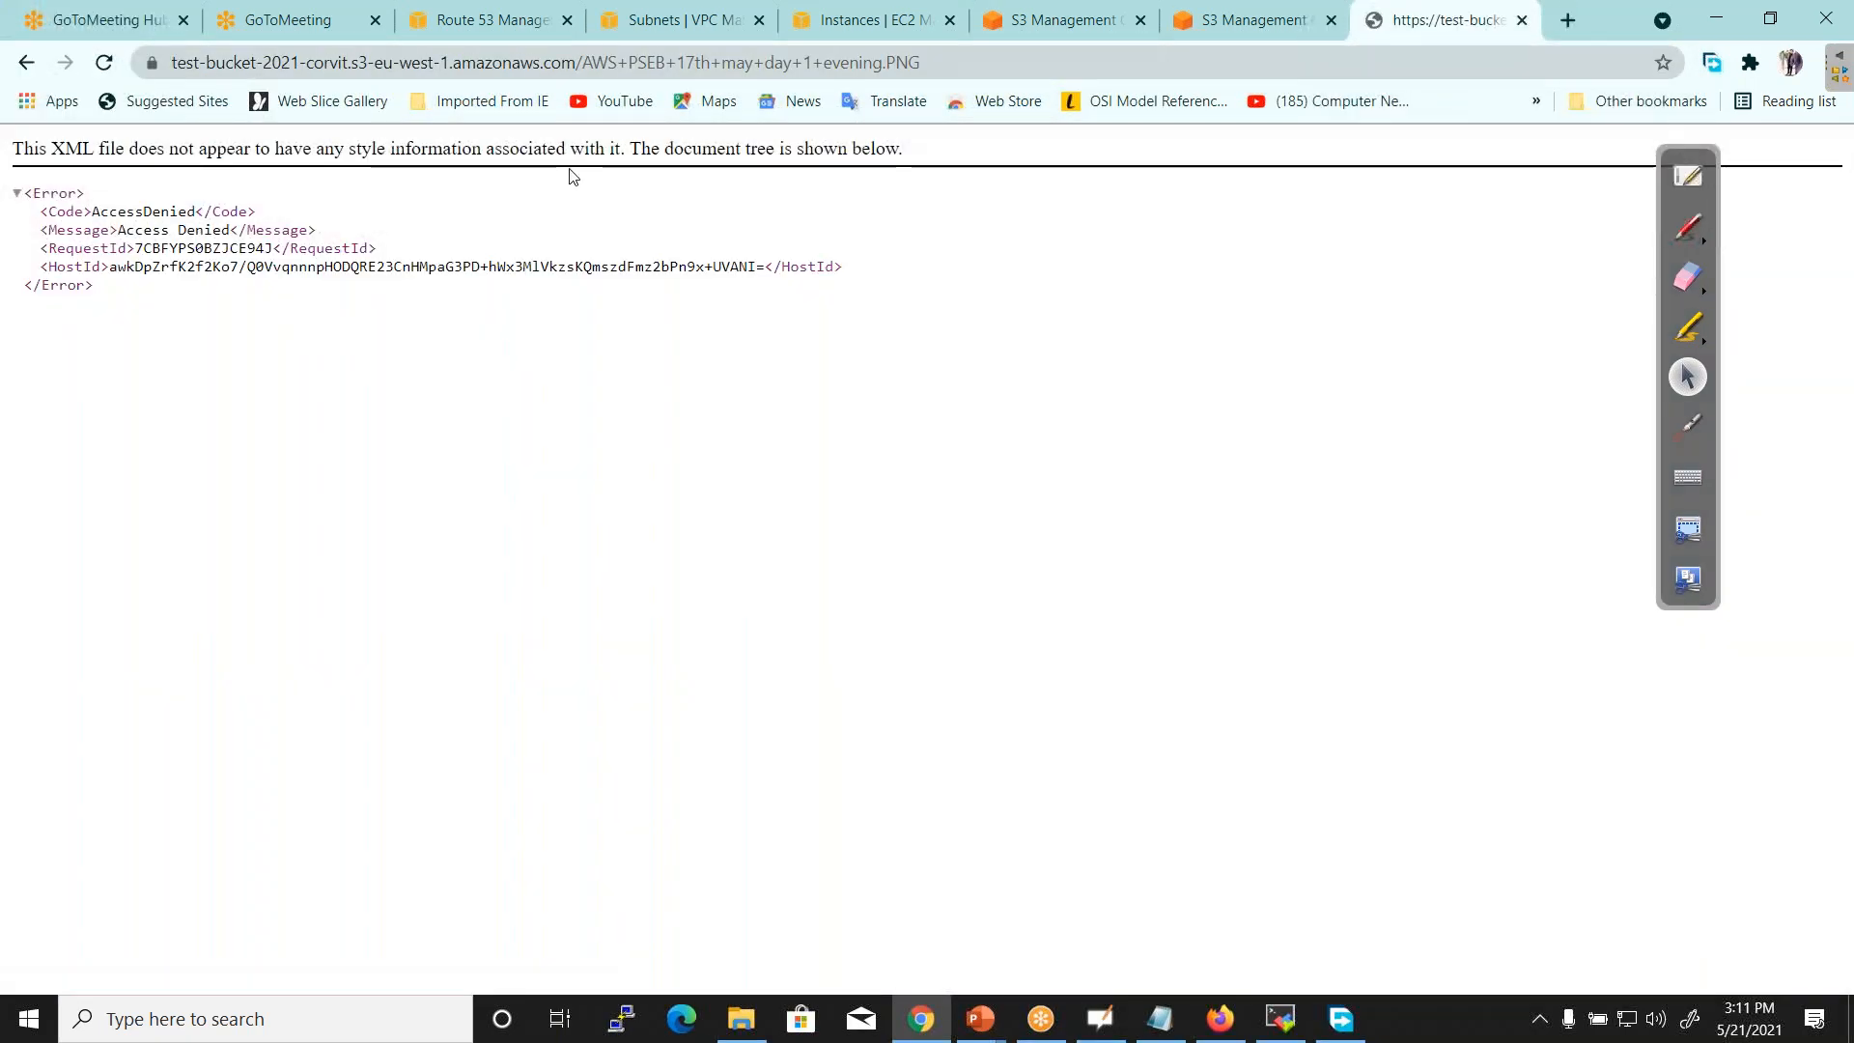
# Examine the XML response returned for the object URL and the address that was requested
pyautogui.moveTo(36, 196); pyautogui.dragTo(235, 235)
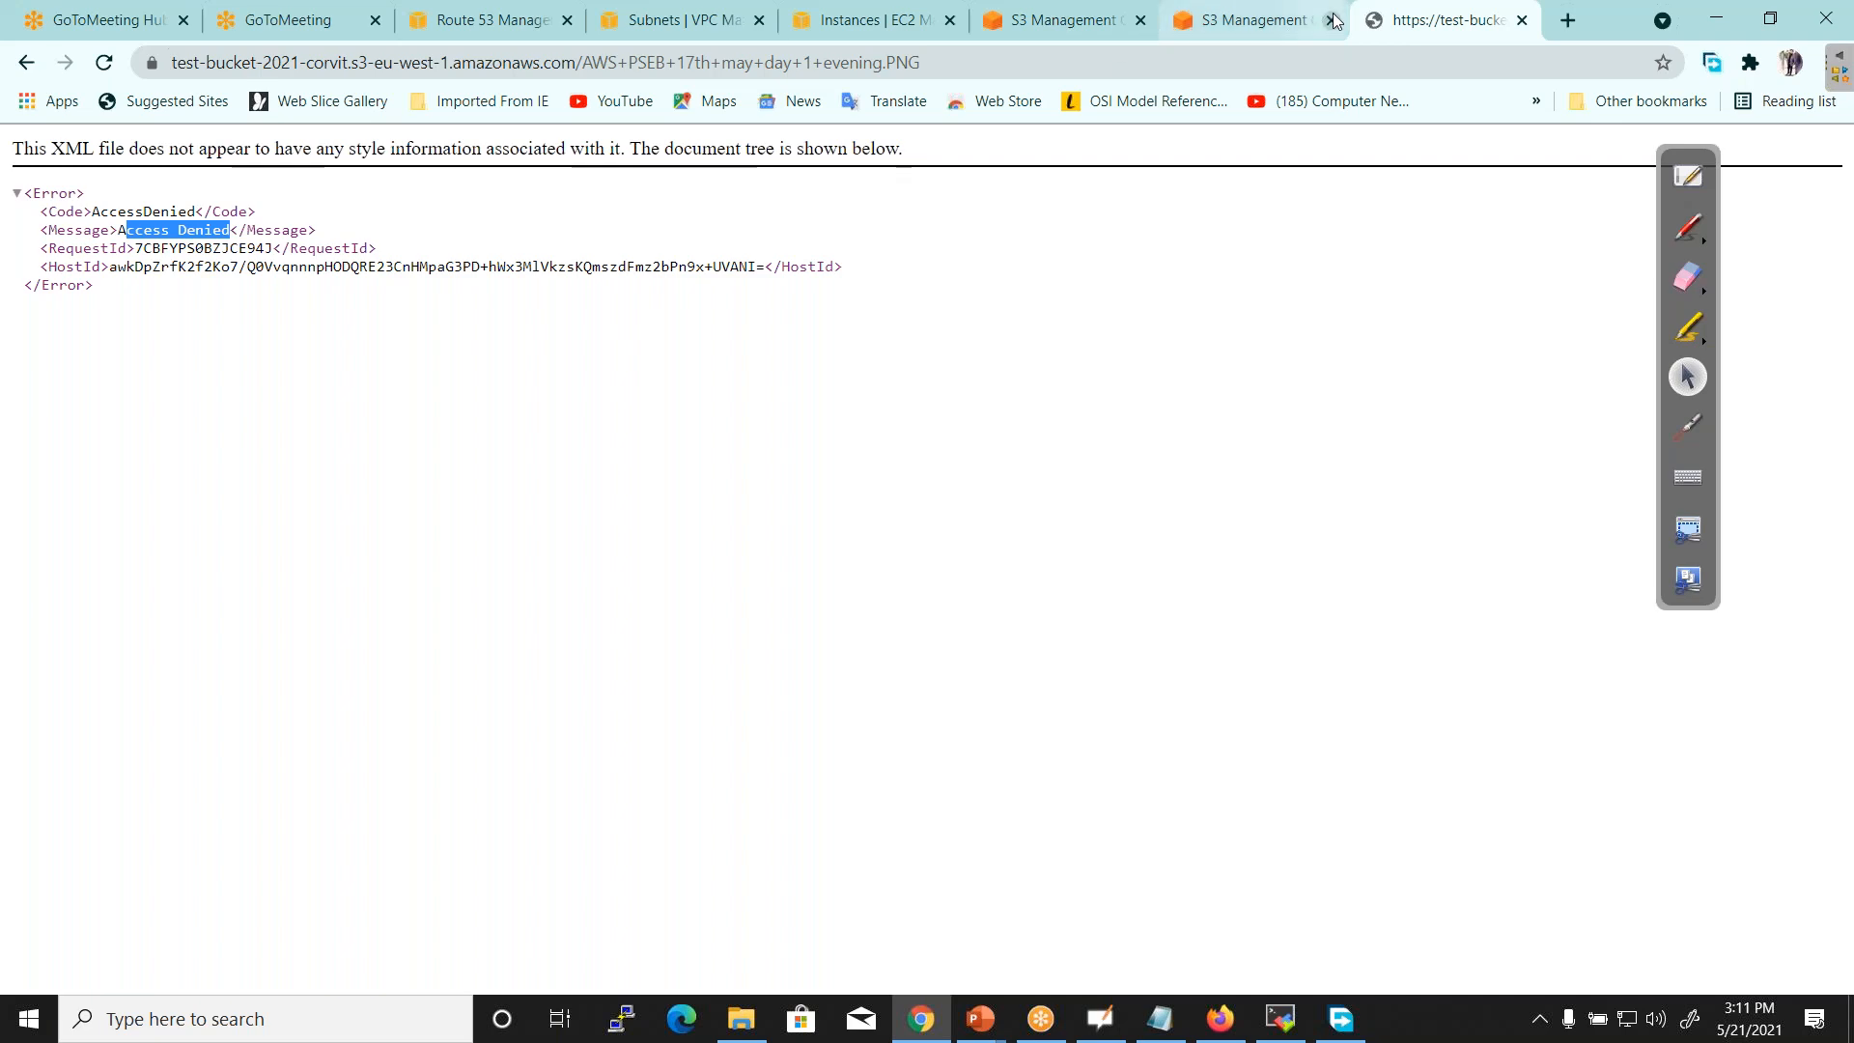
pyautogui.click(355, 64)
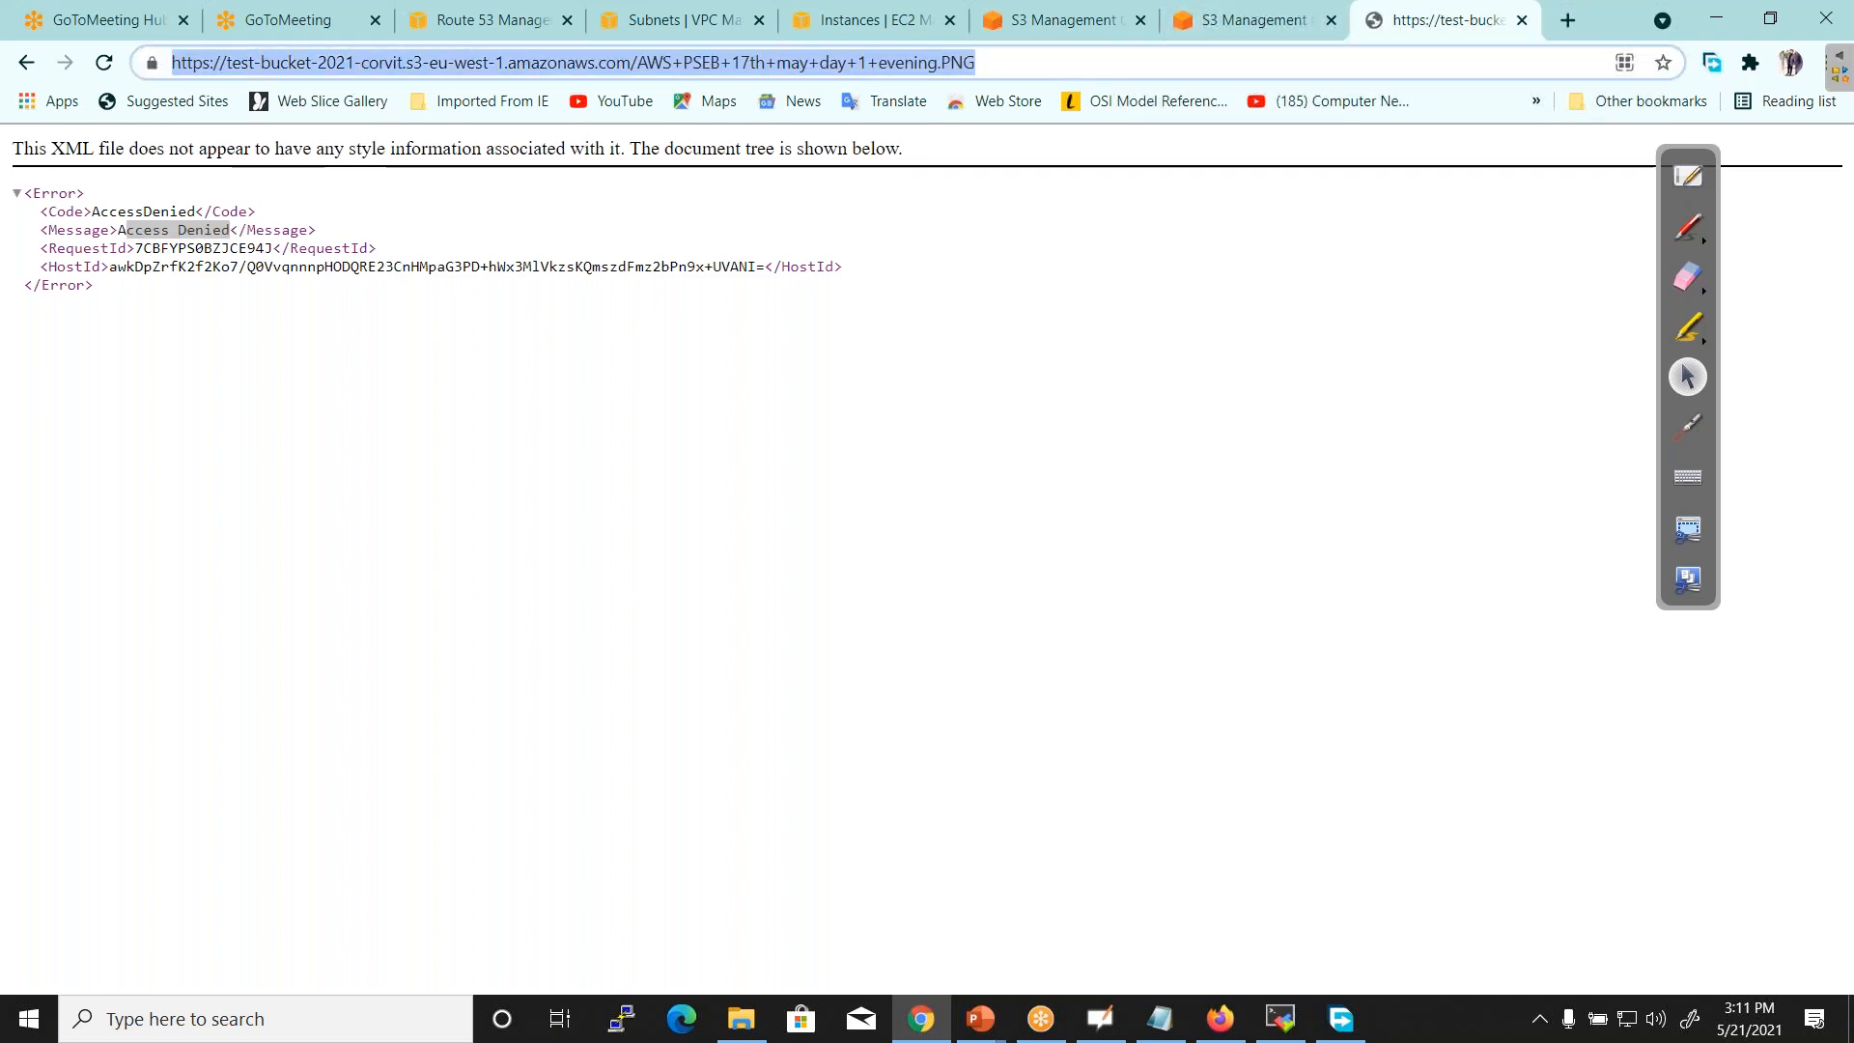
pyautogui.click(490, 467)
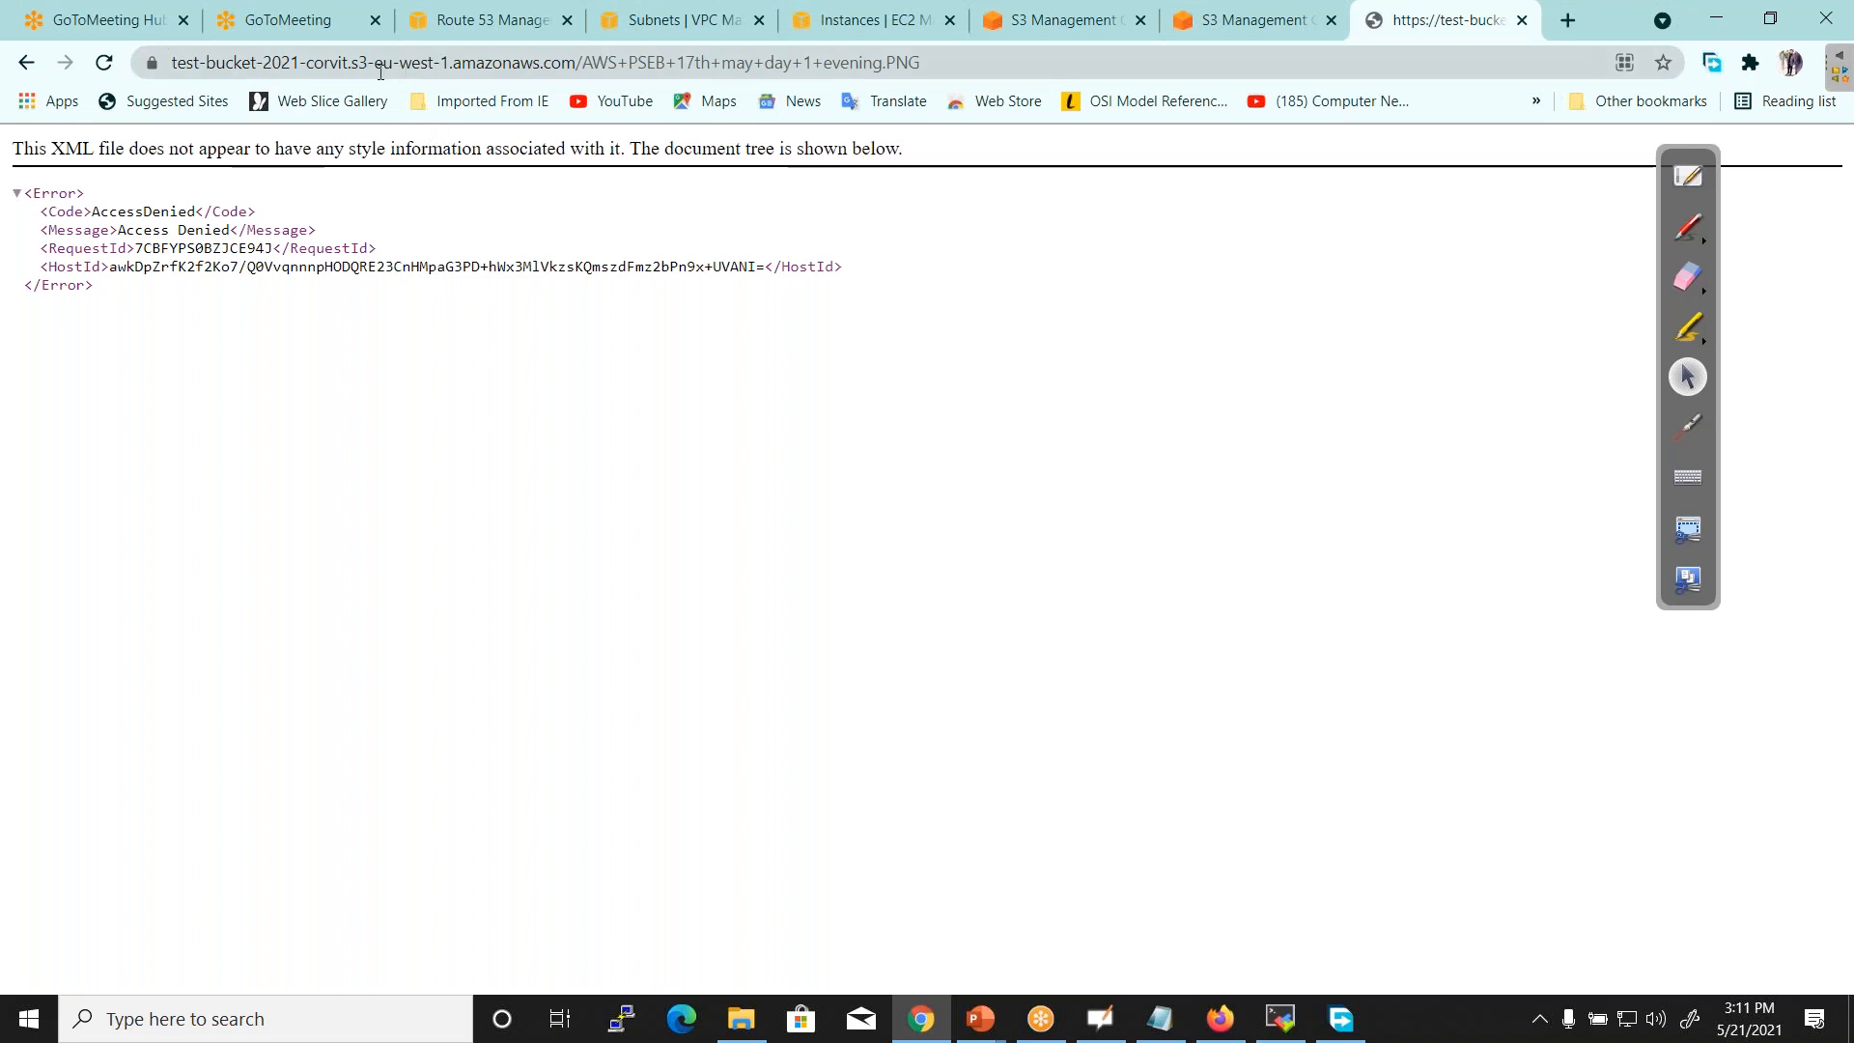
pyautogui.moveTo(349, 64); pyautogui.dragTo(903, 62)
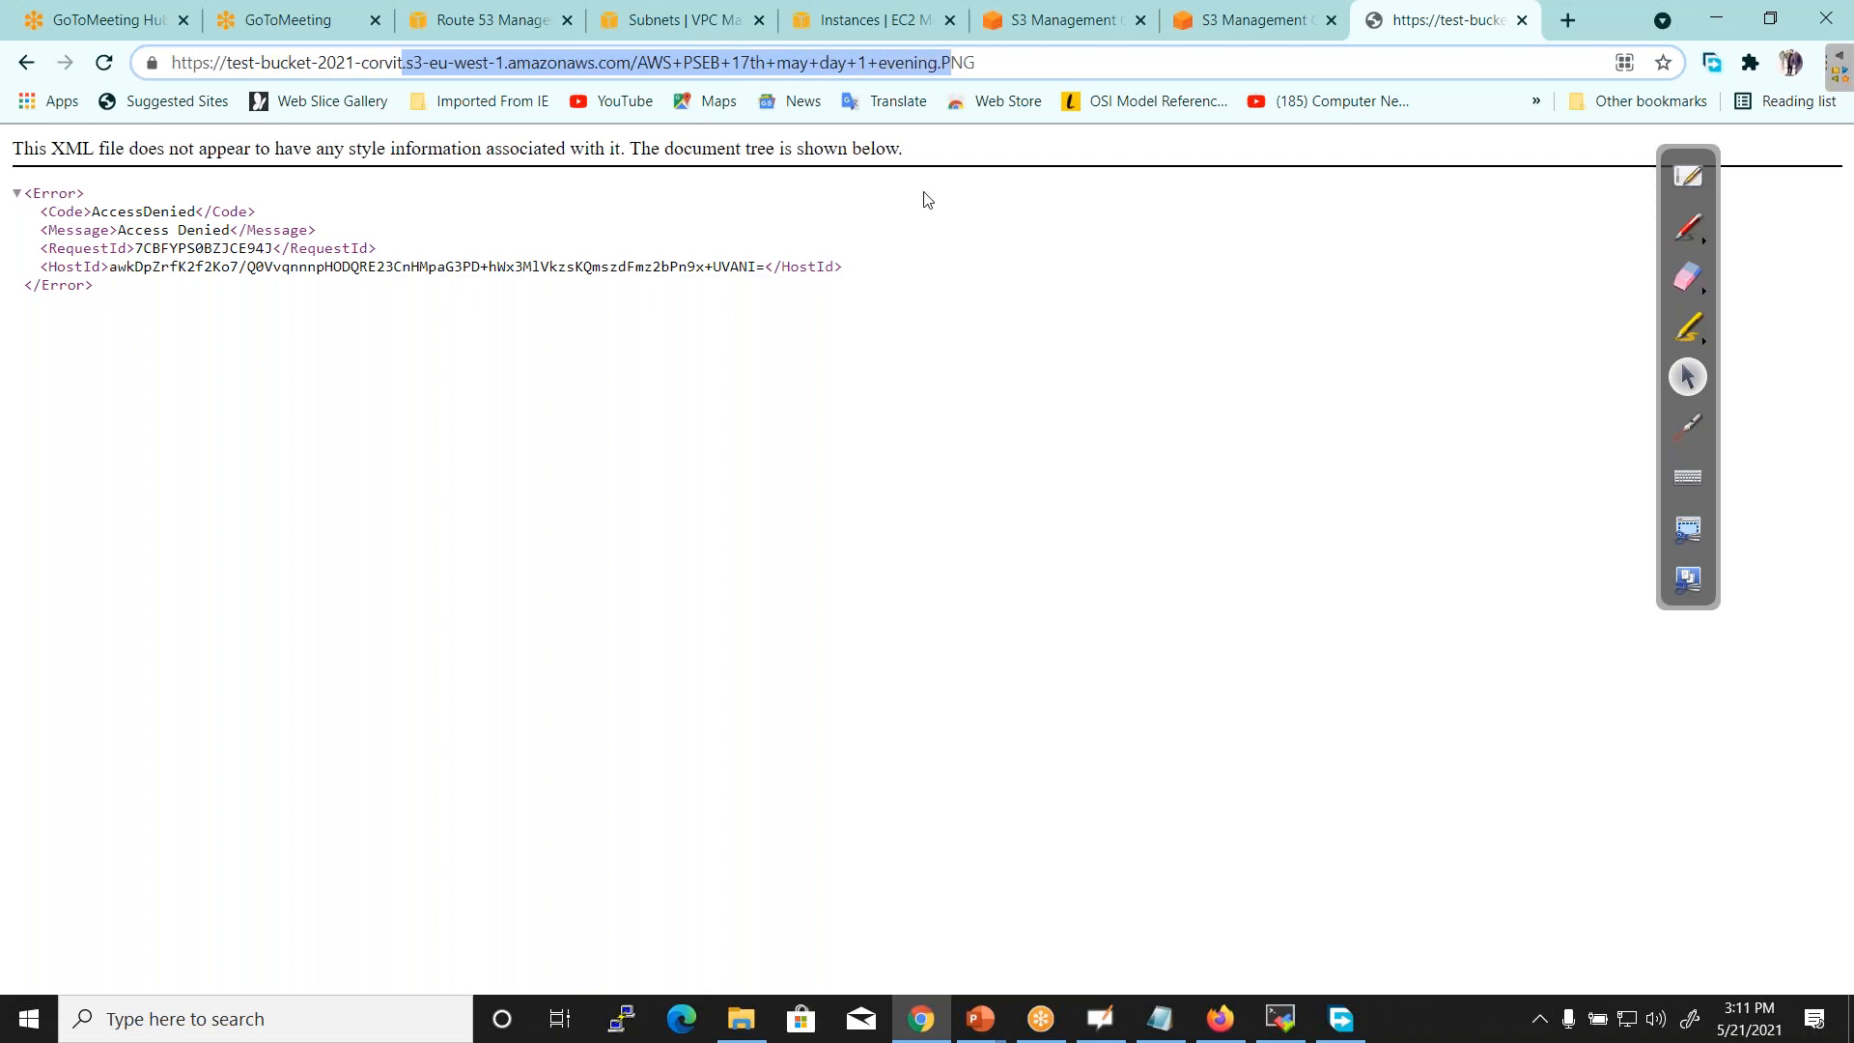
pyautogui.click(946, 286)
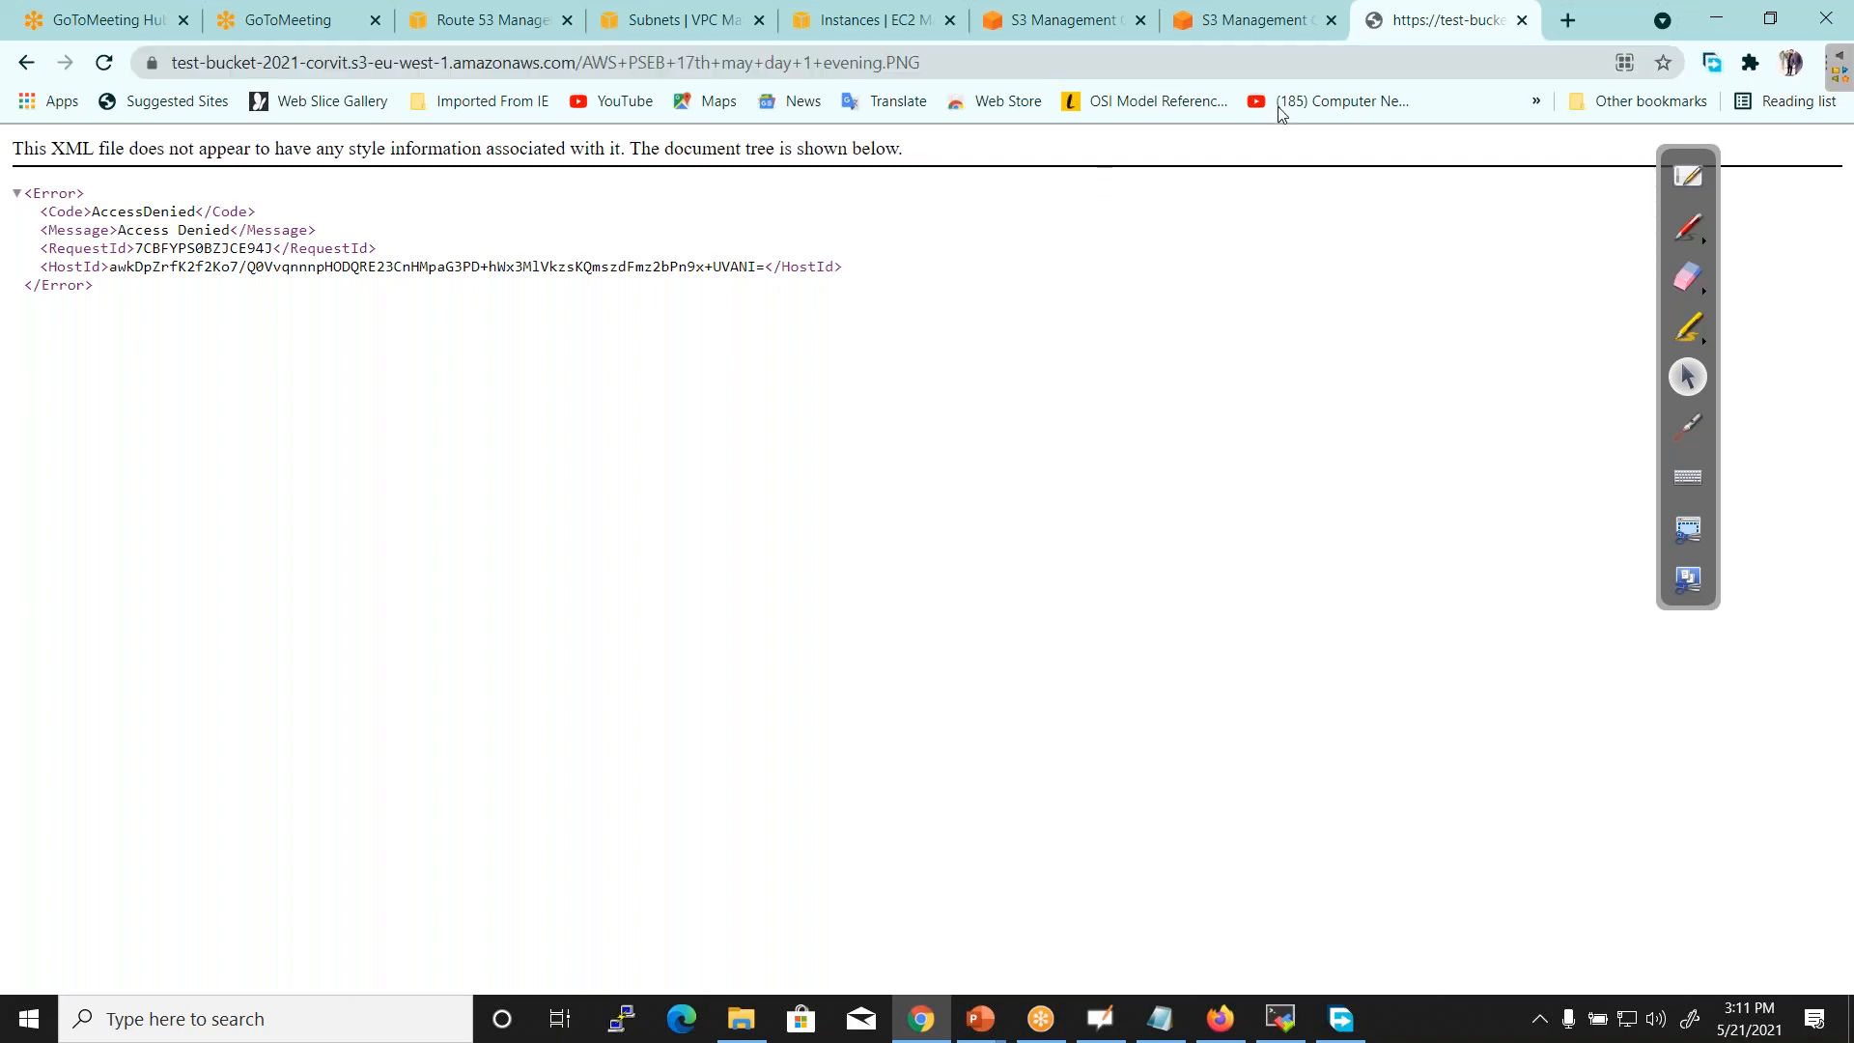
# Return to the object's details page and open the image from the console with the Open object action
pyautogui.click(1222, 19)
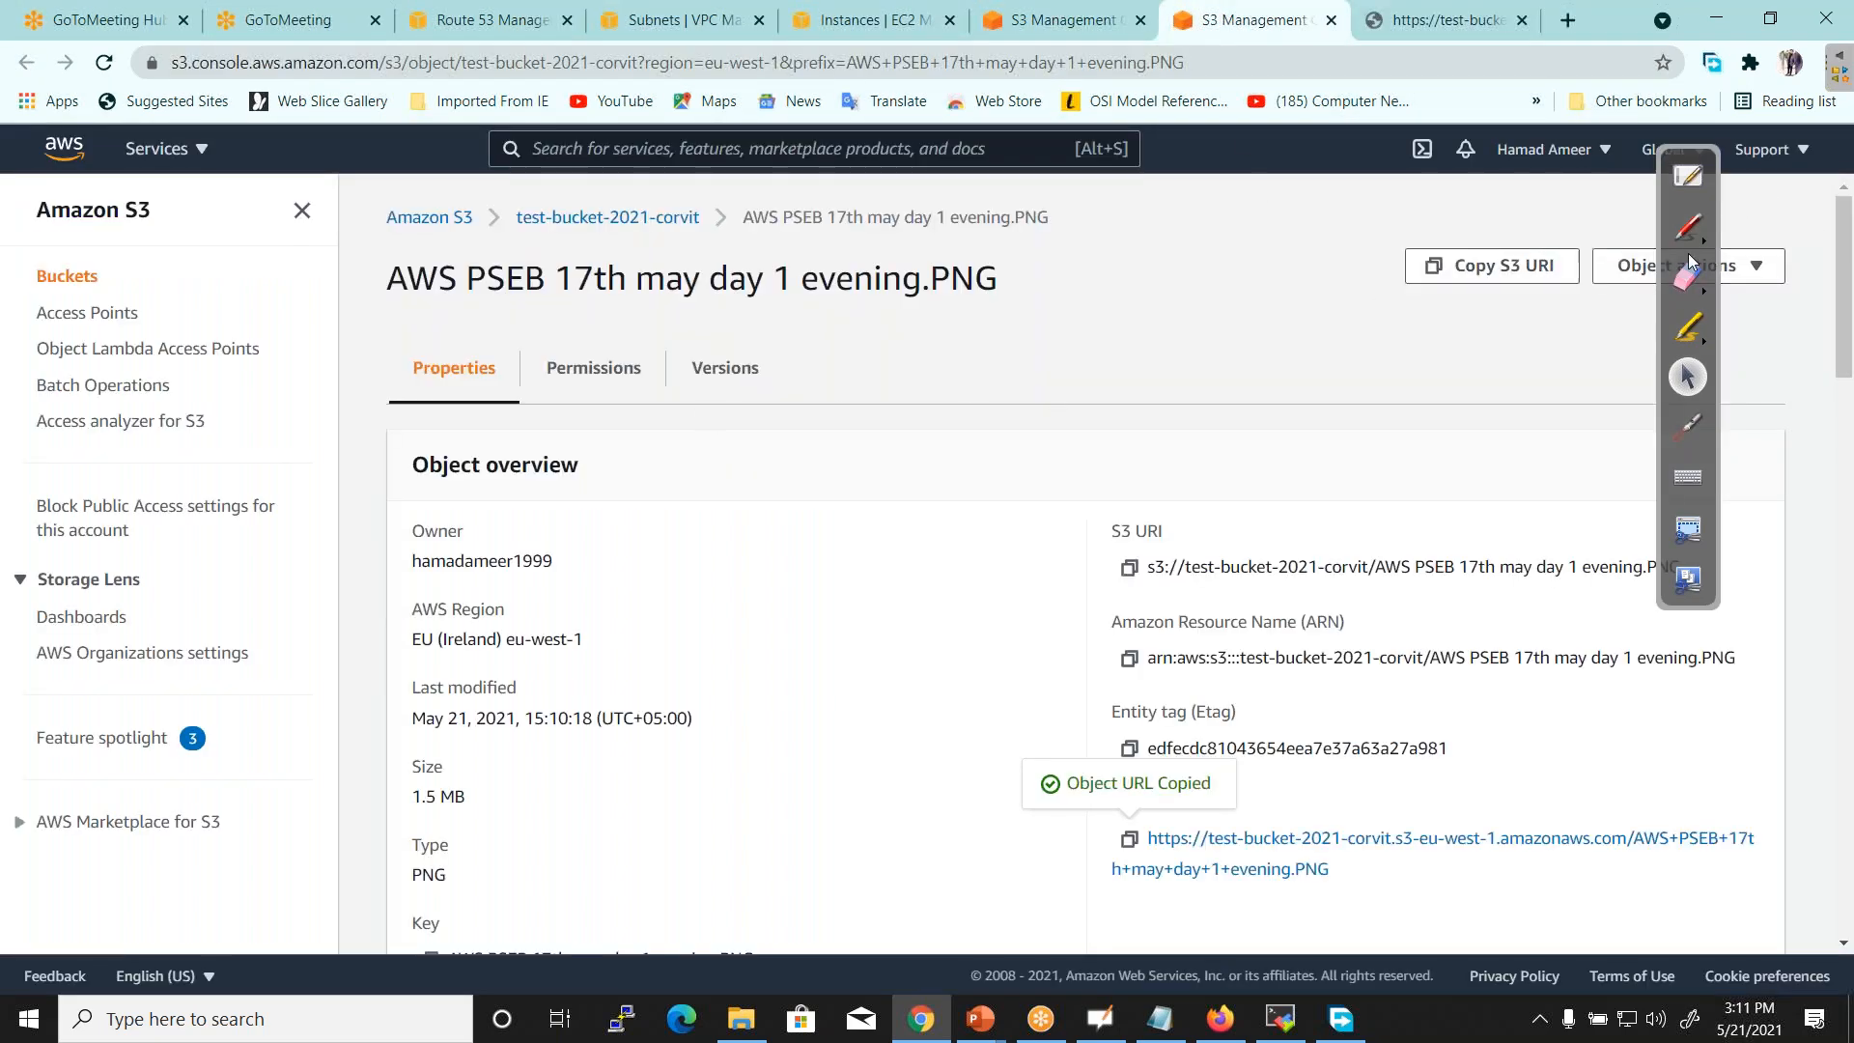
pyautogui.click(1665, 155)
pyautogui.click(1665, 154)
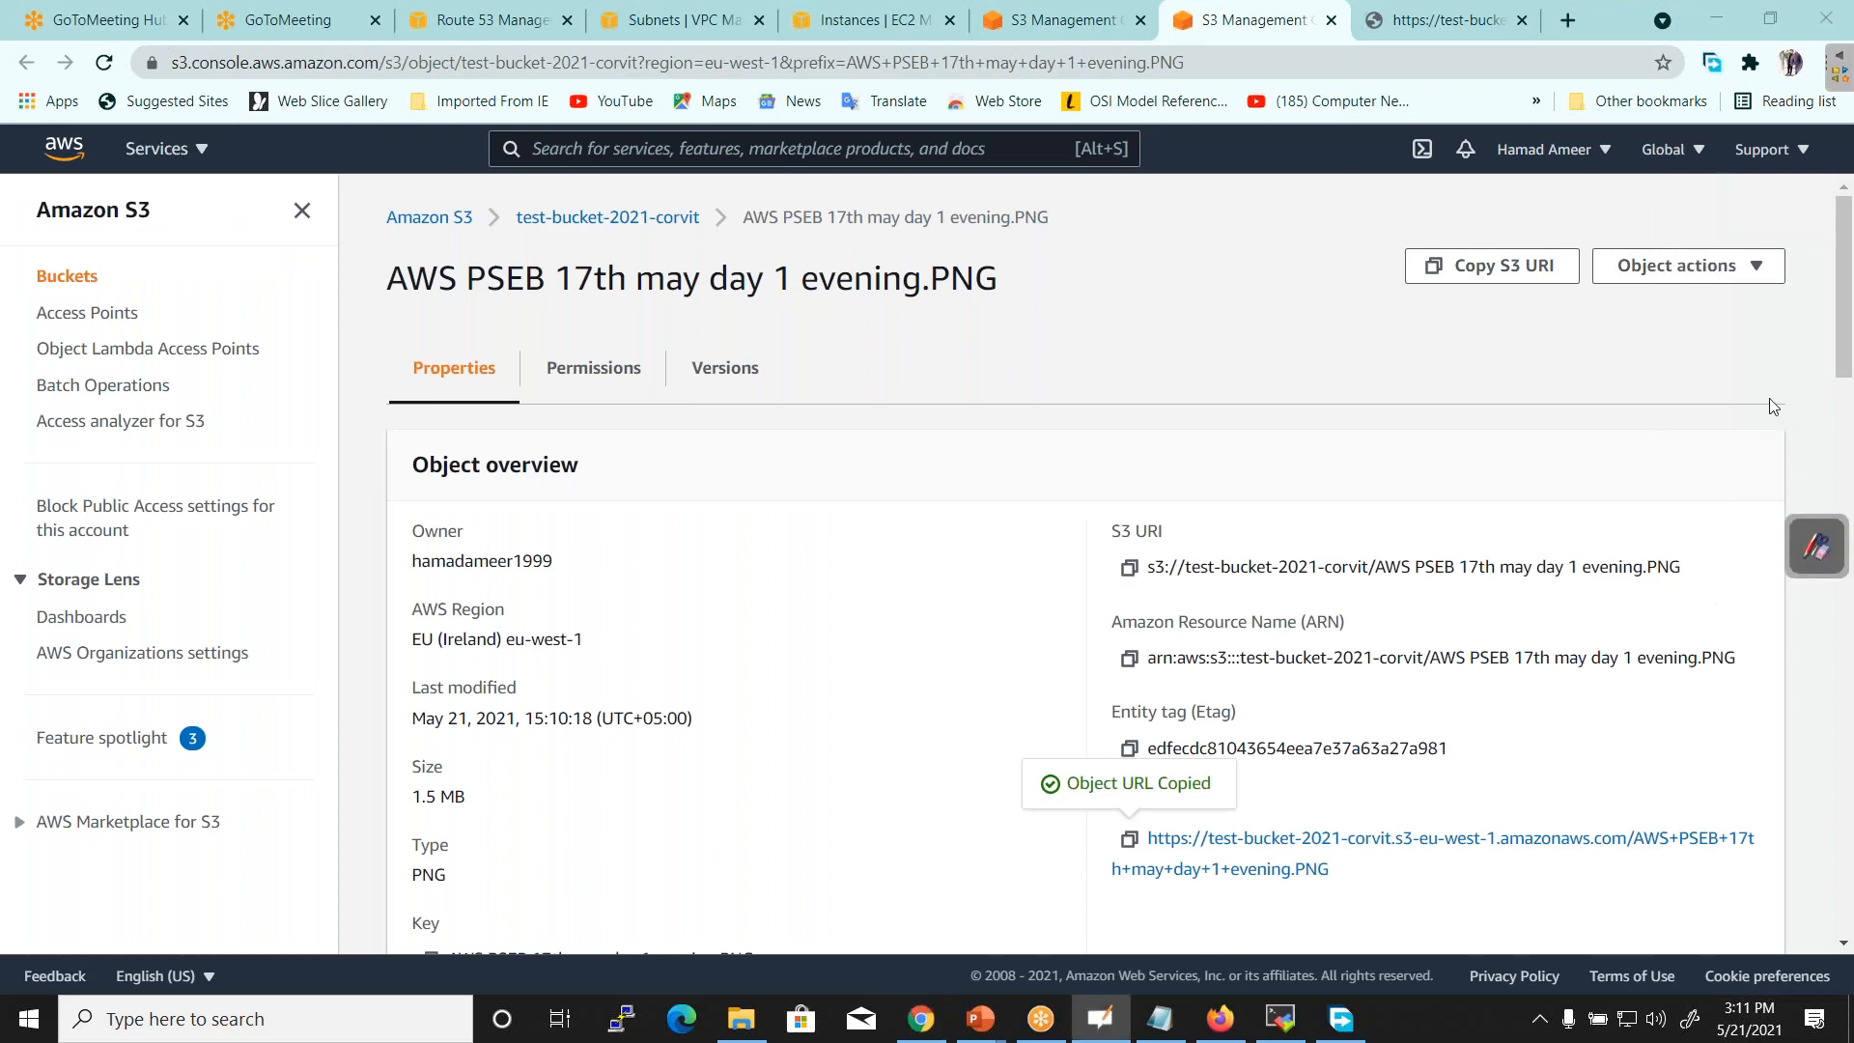
pyautogui.click(1736, 270)
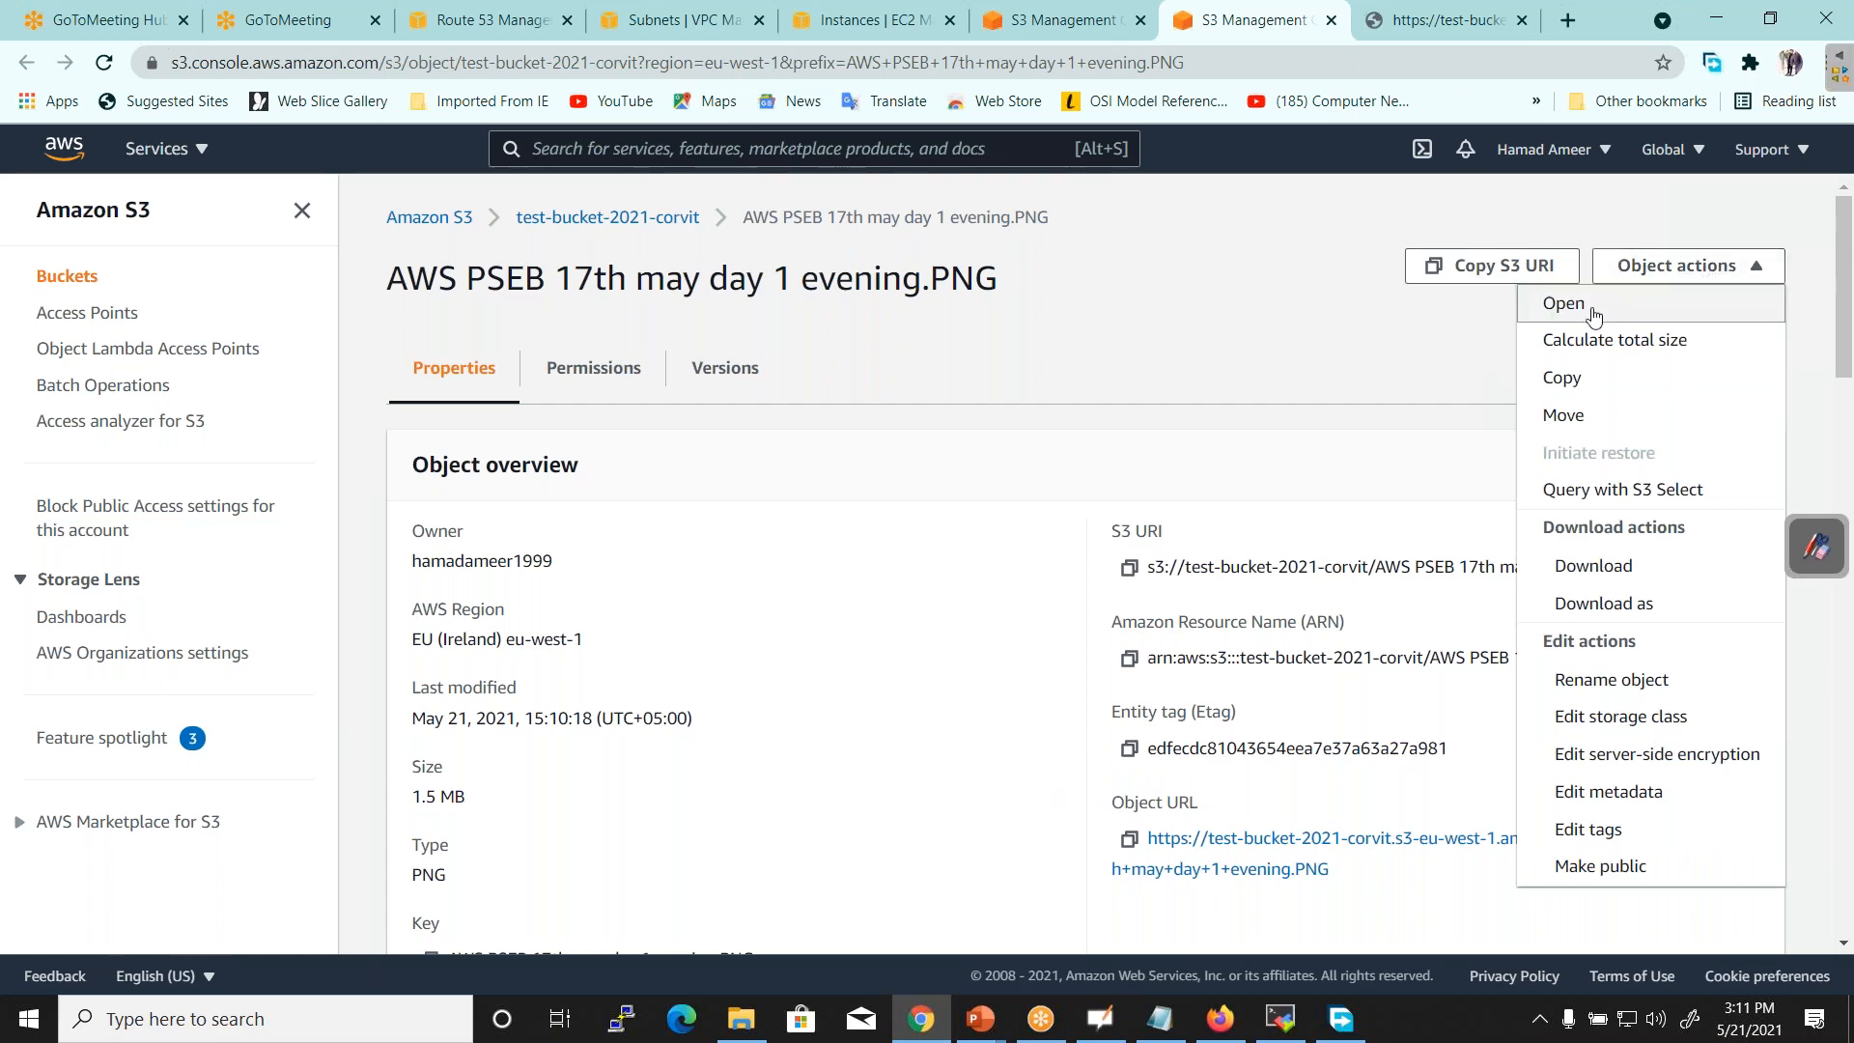
pyautogui.click(1564, 307)
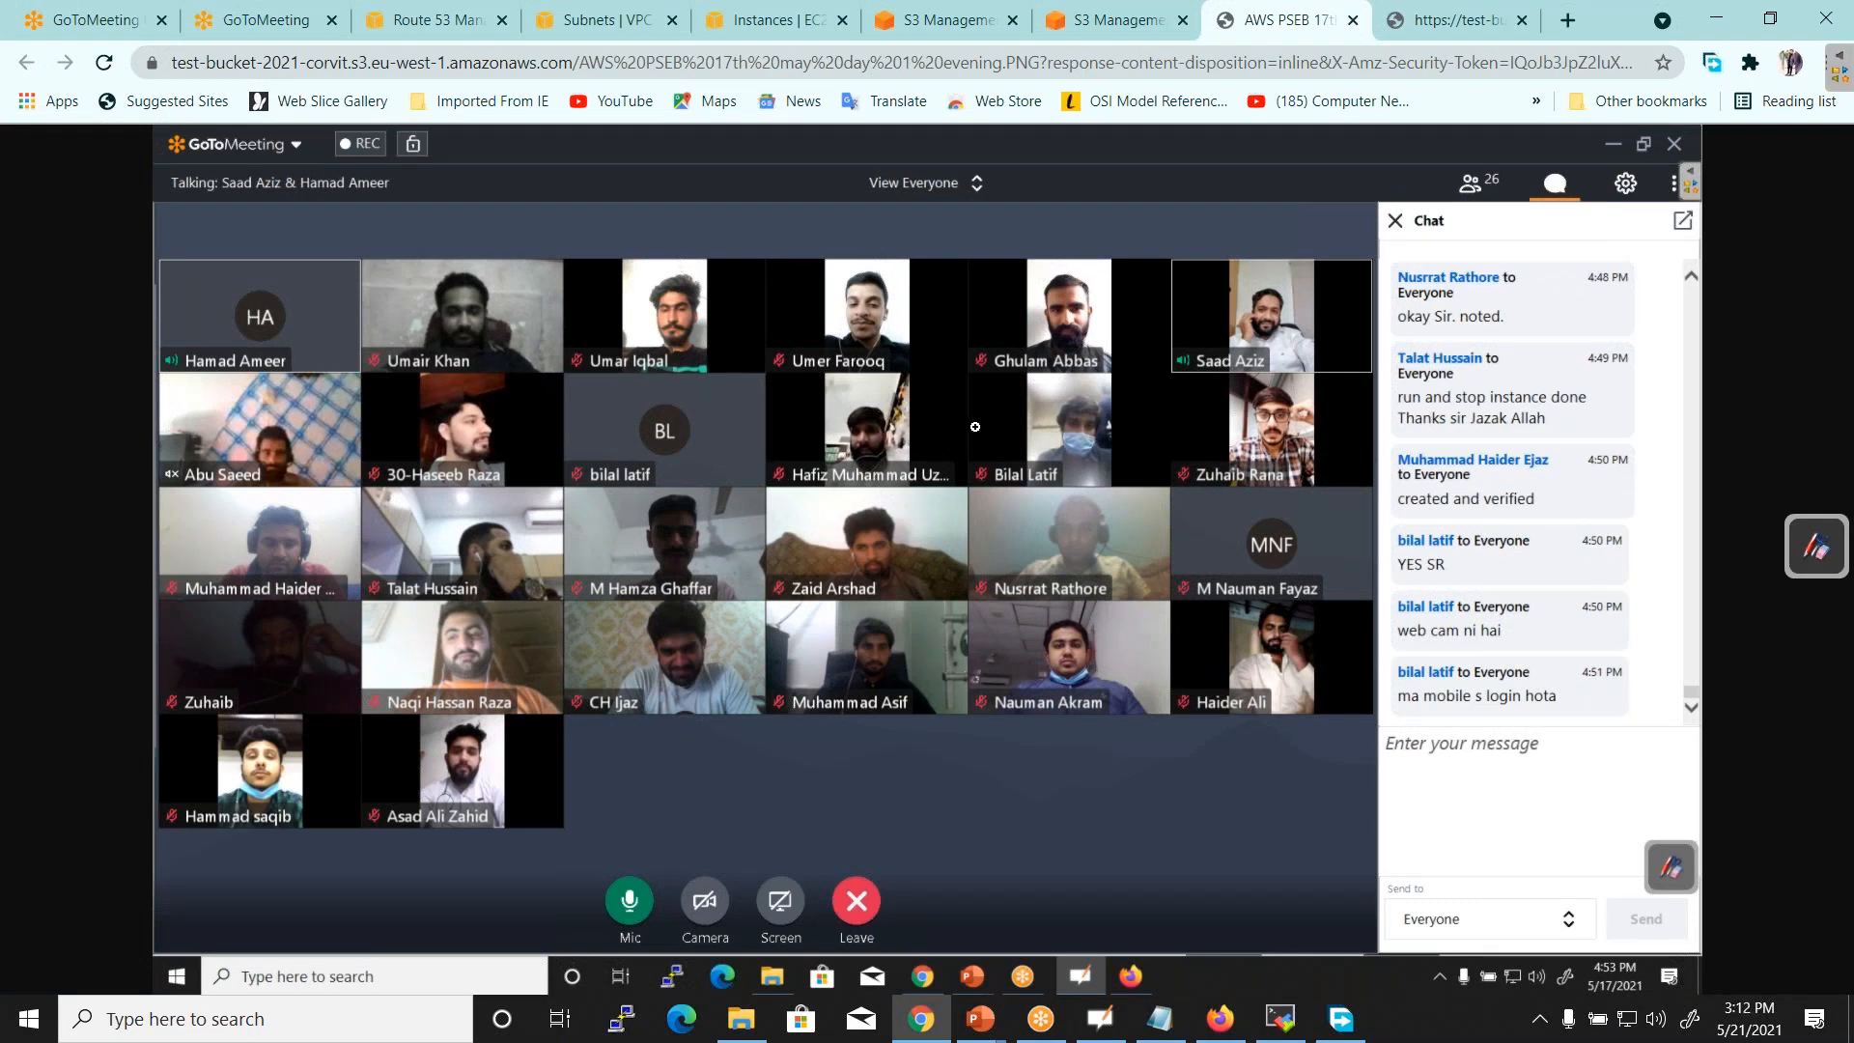
# Compare the address and content of the console-opened image with those of the plain object URL, then return to the object's details
pyautogui.click(1448, 20)
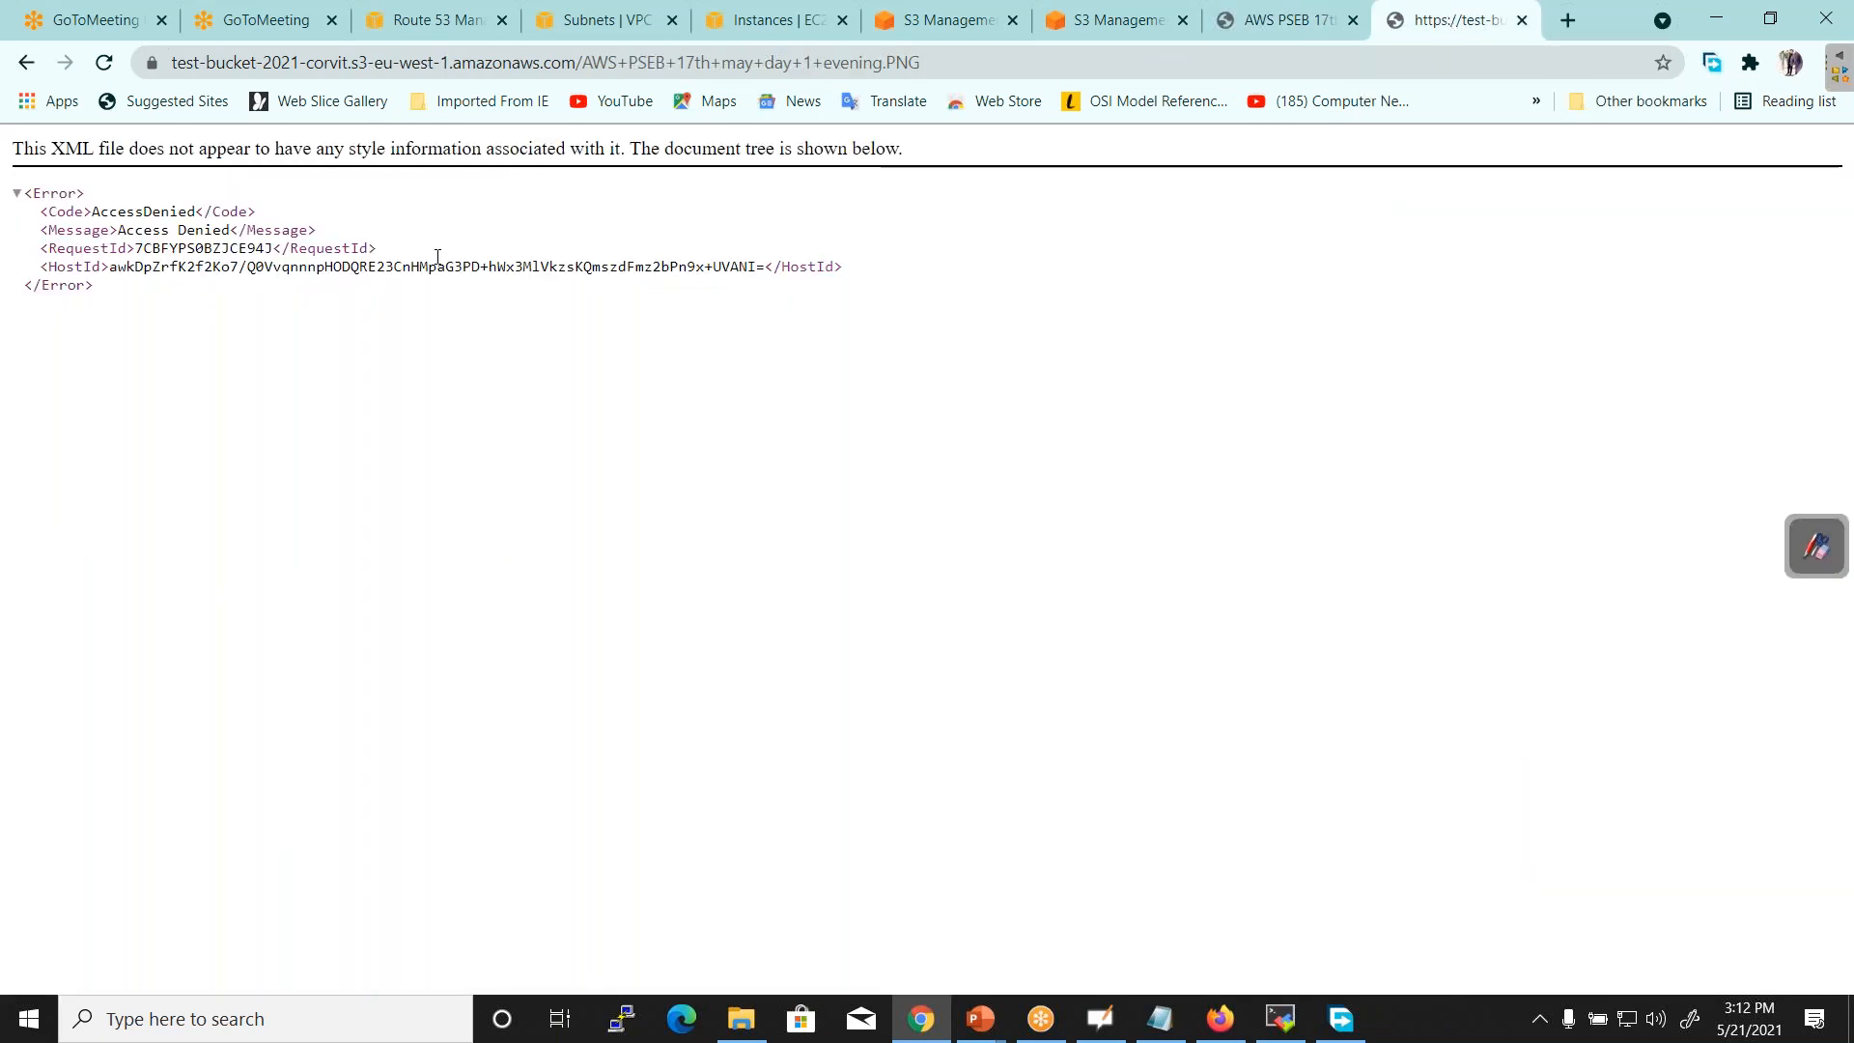
pyautogui.click(1301, 11)
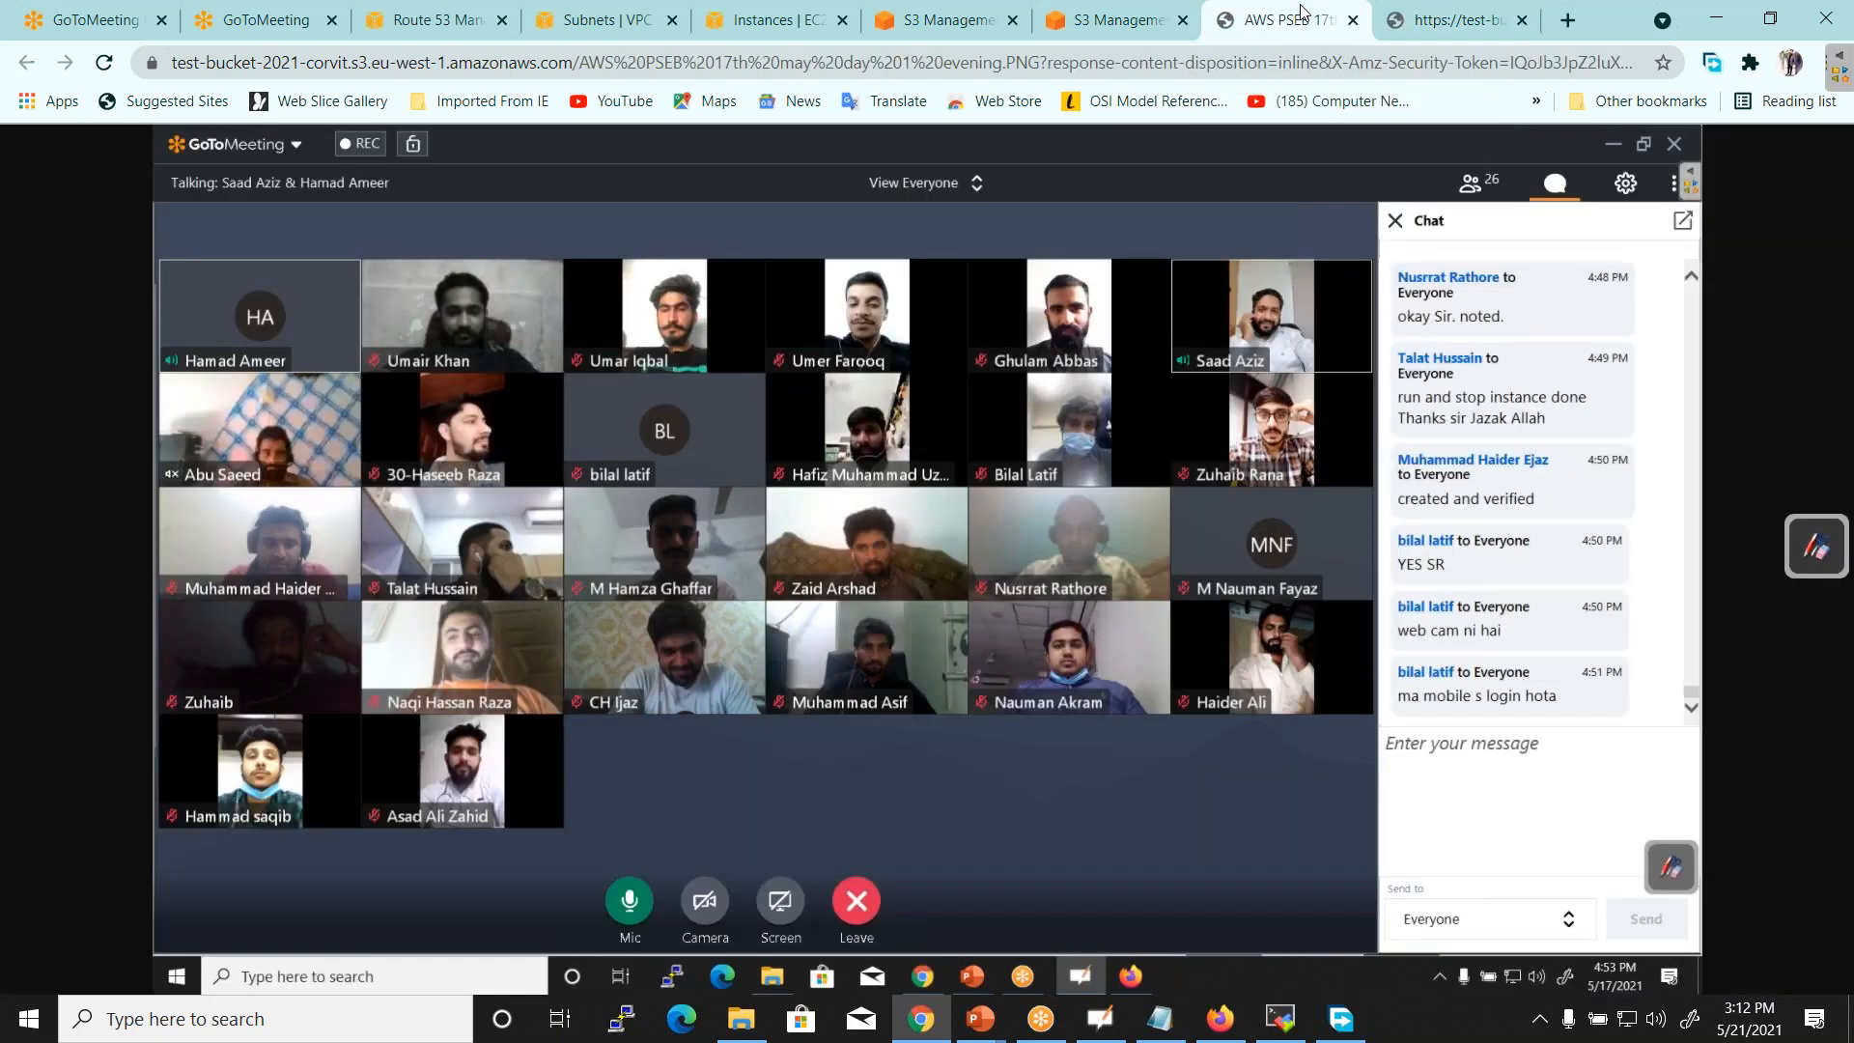
pyautogui.click(1168, 61)
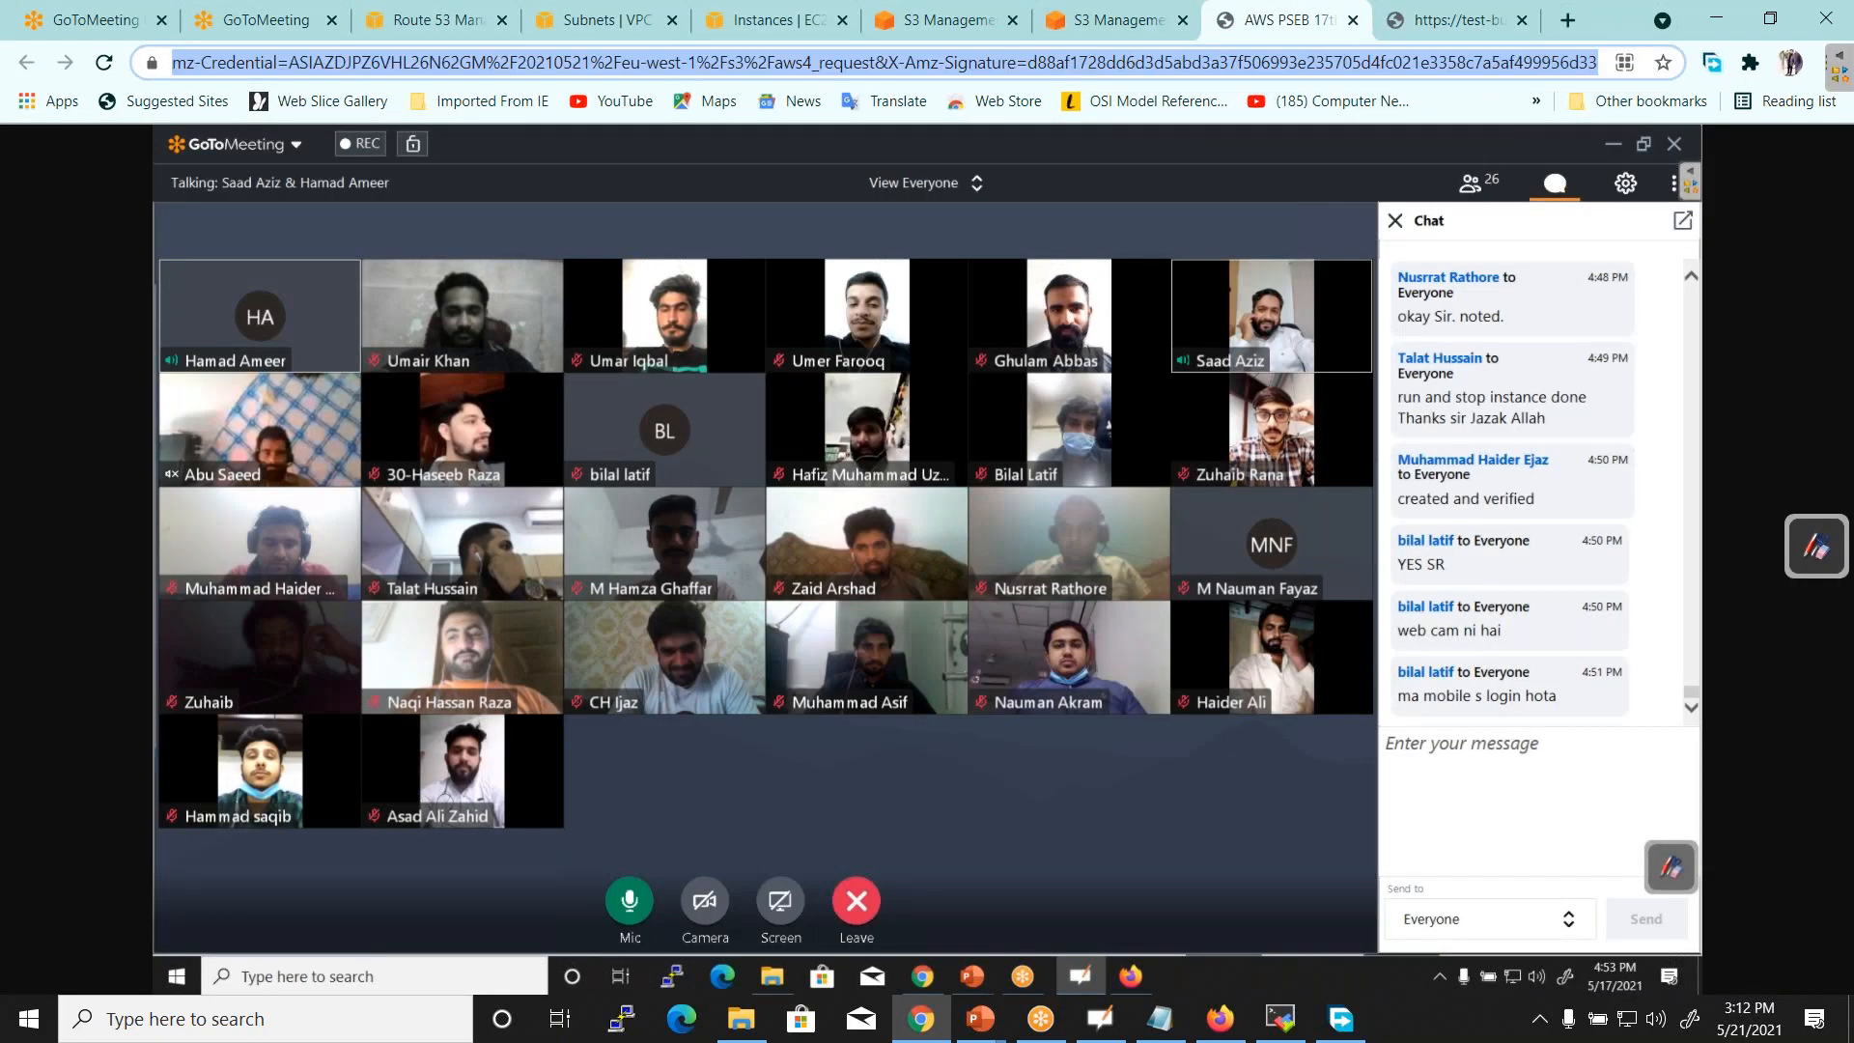
pyautogui.click(1451, 14)
pyautogui.click(1342, 61)
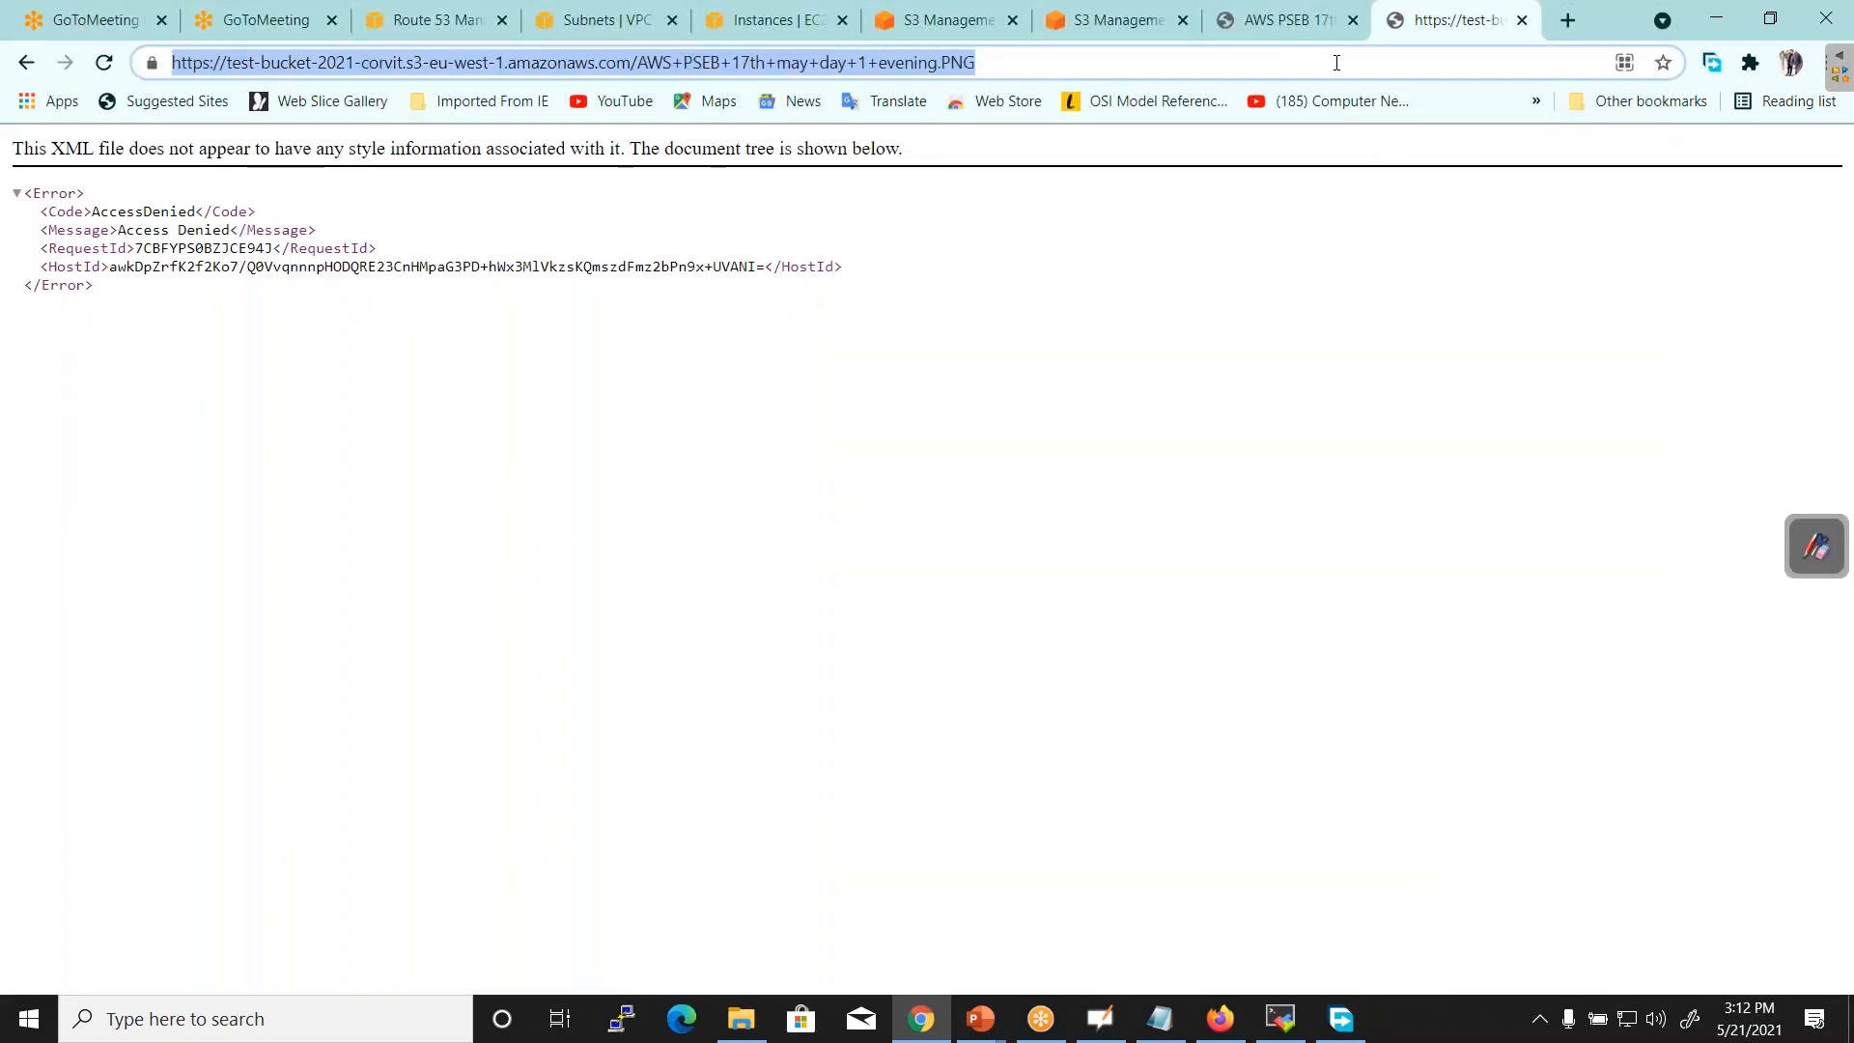
pyautogui.click(1321, 24)
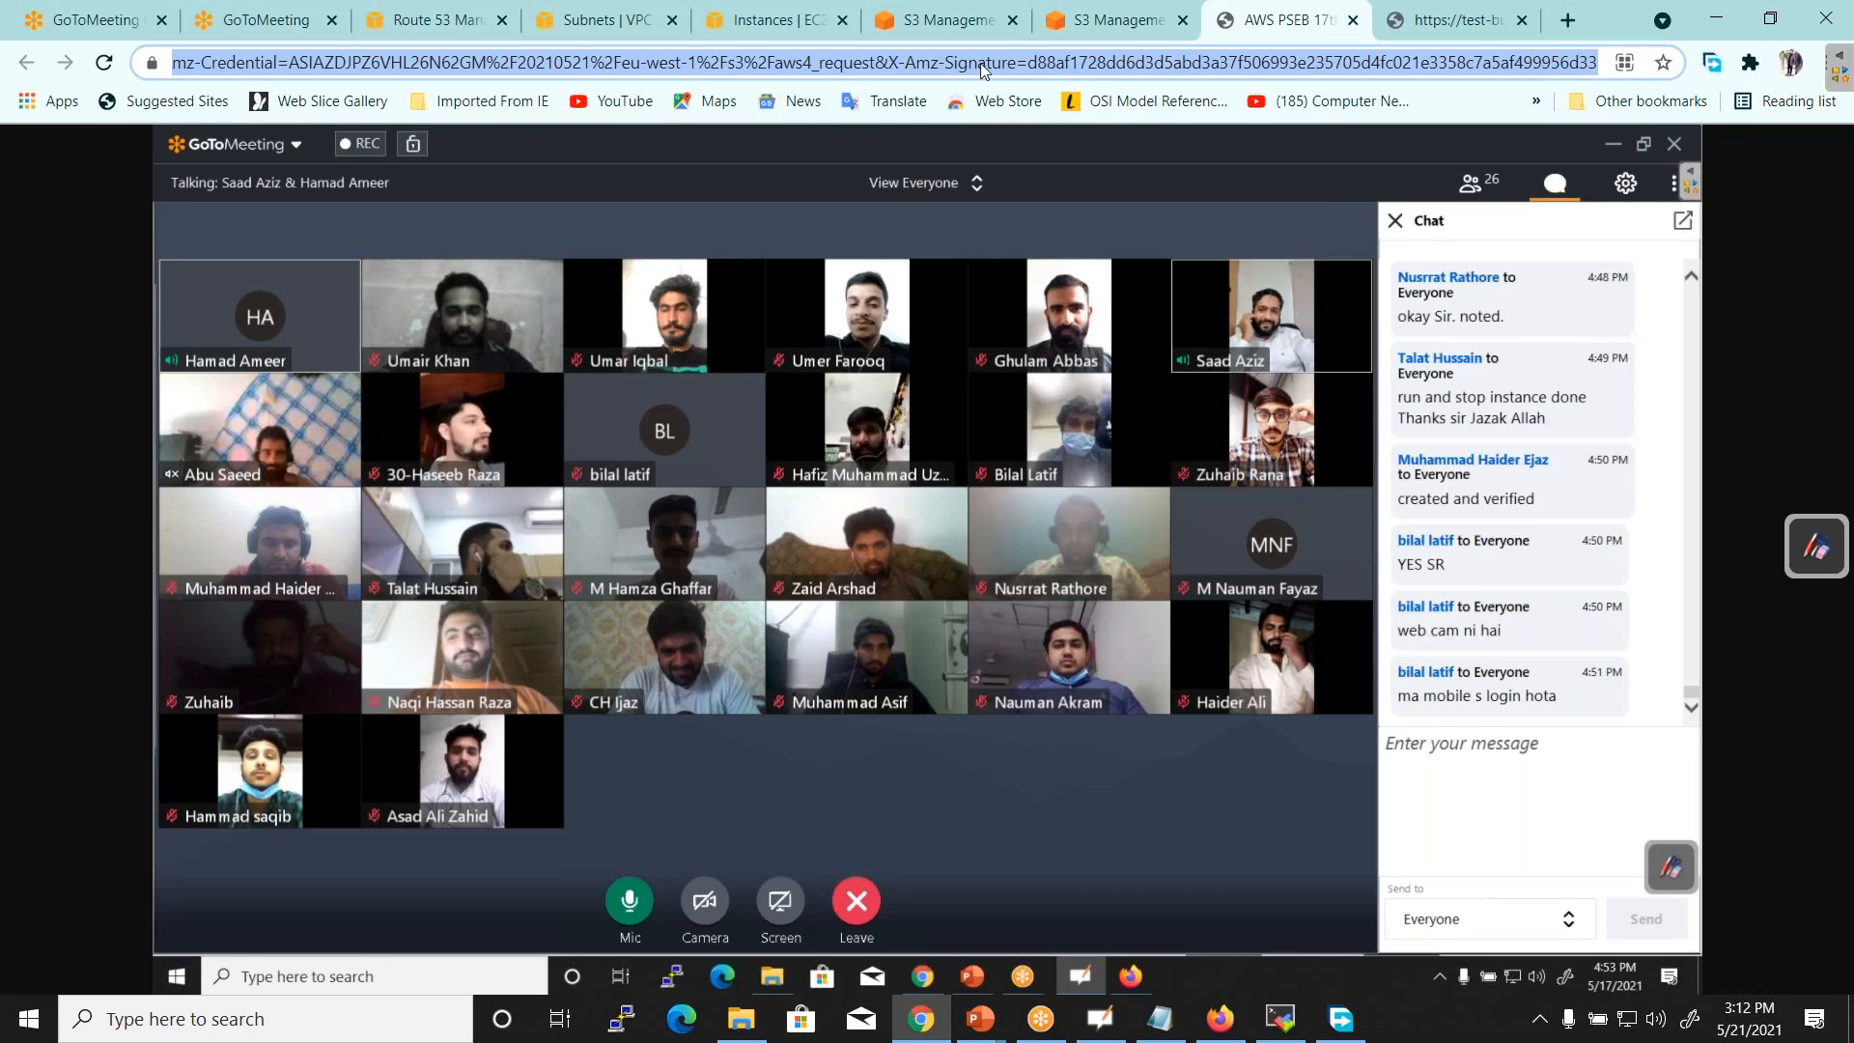
pyautogui.click(209, 63)
pyautogui.tripleClick(280, 64)
pyautogui.click(1442, 17)
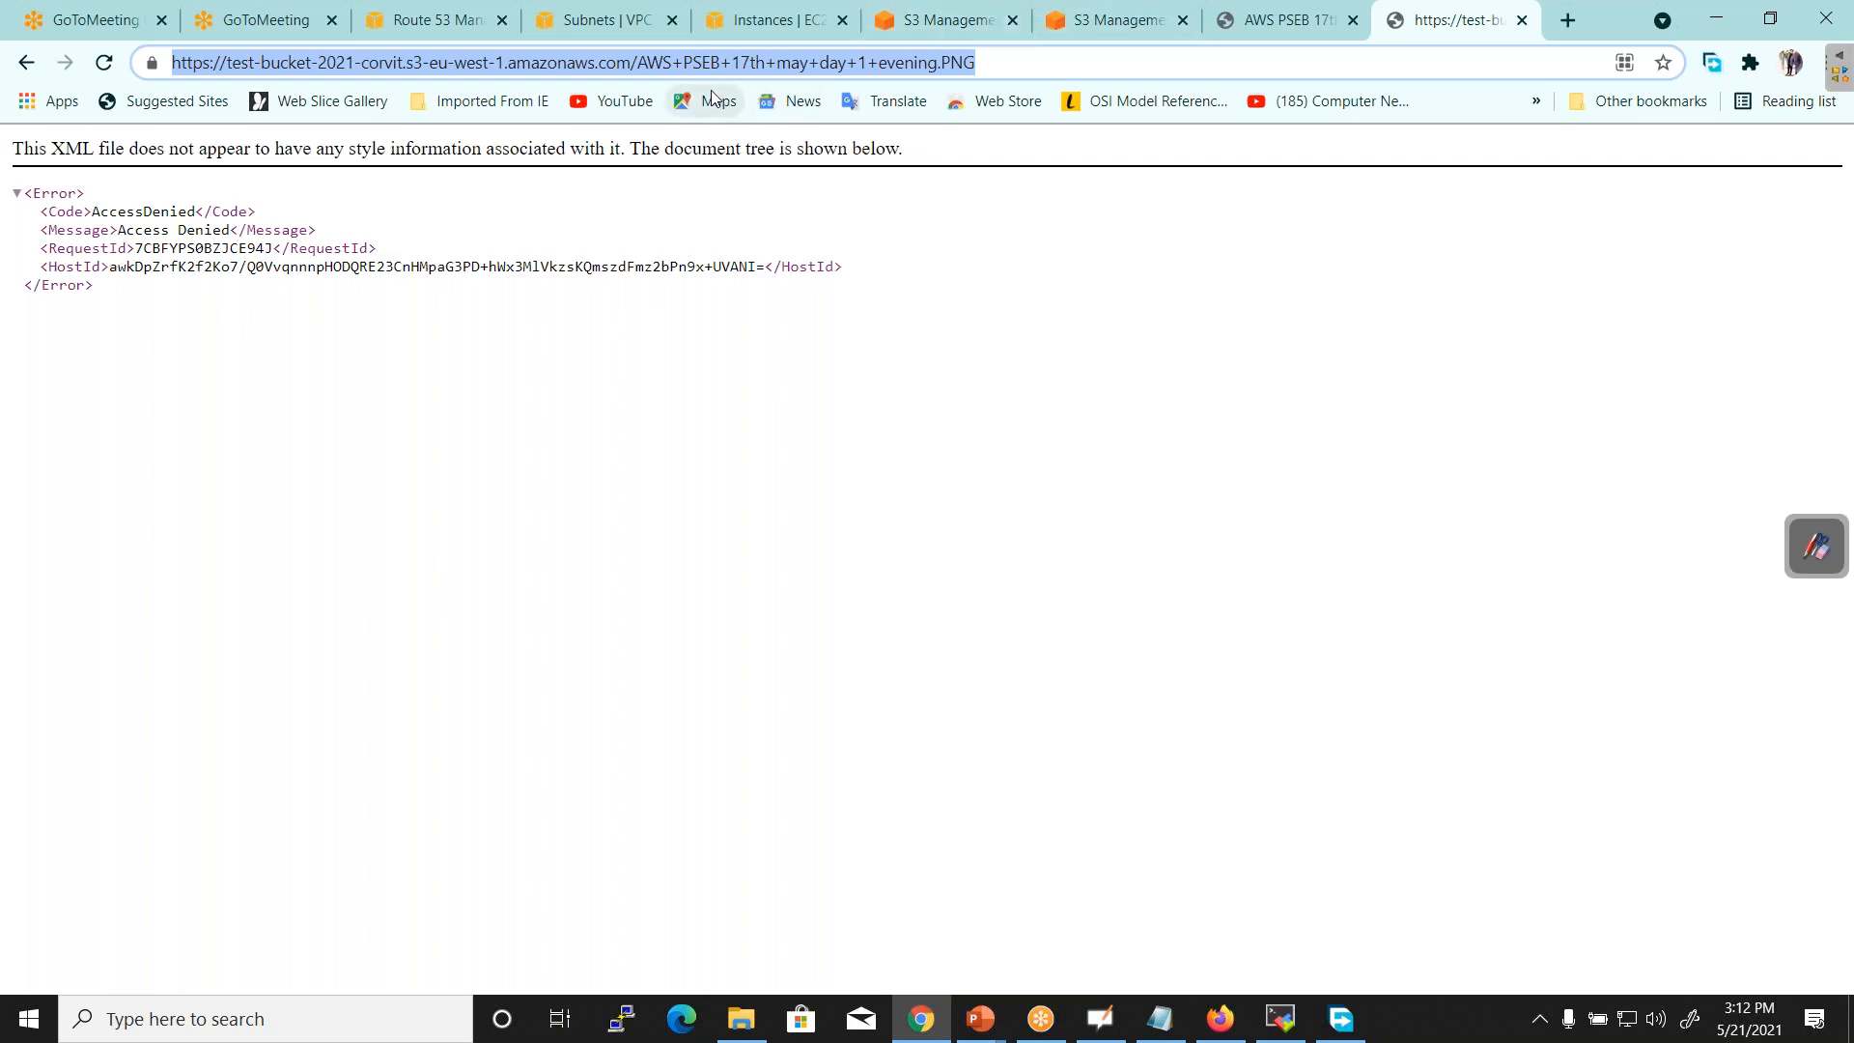
pyautogui.click(1313, 17)
pyautogui.click(1121, 19)
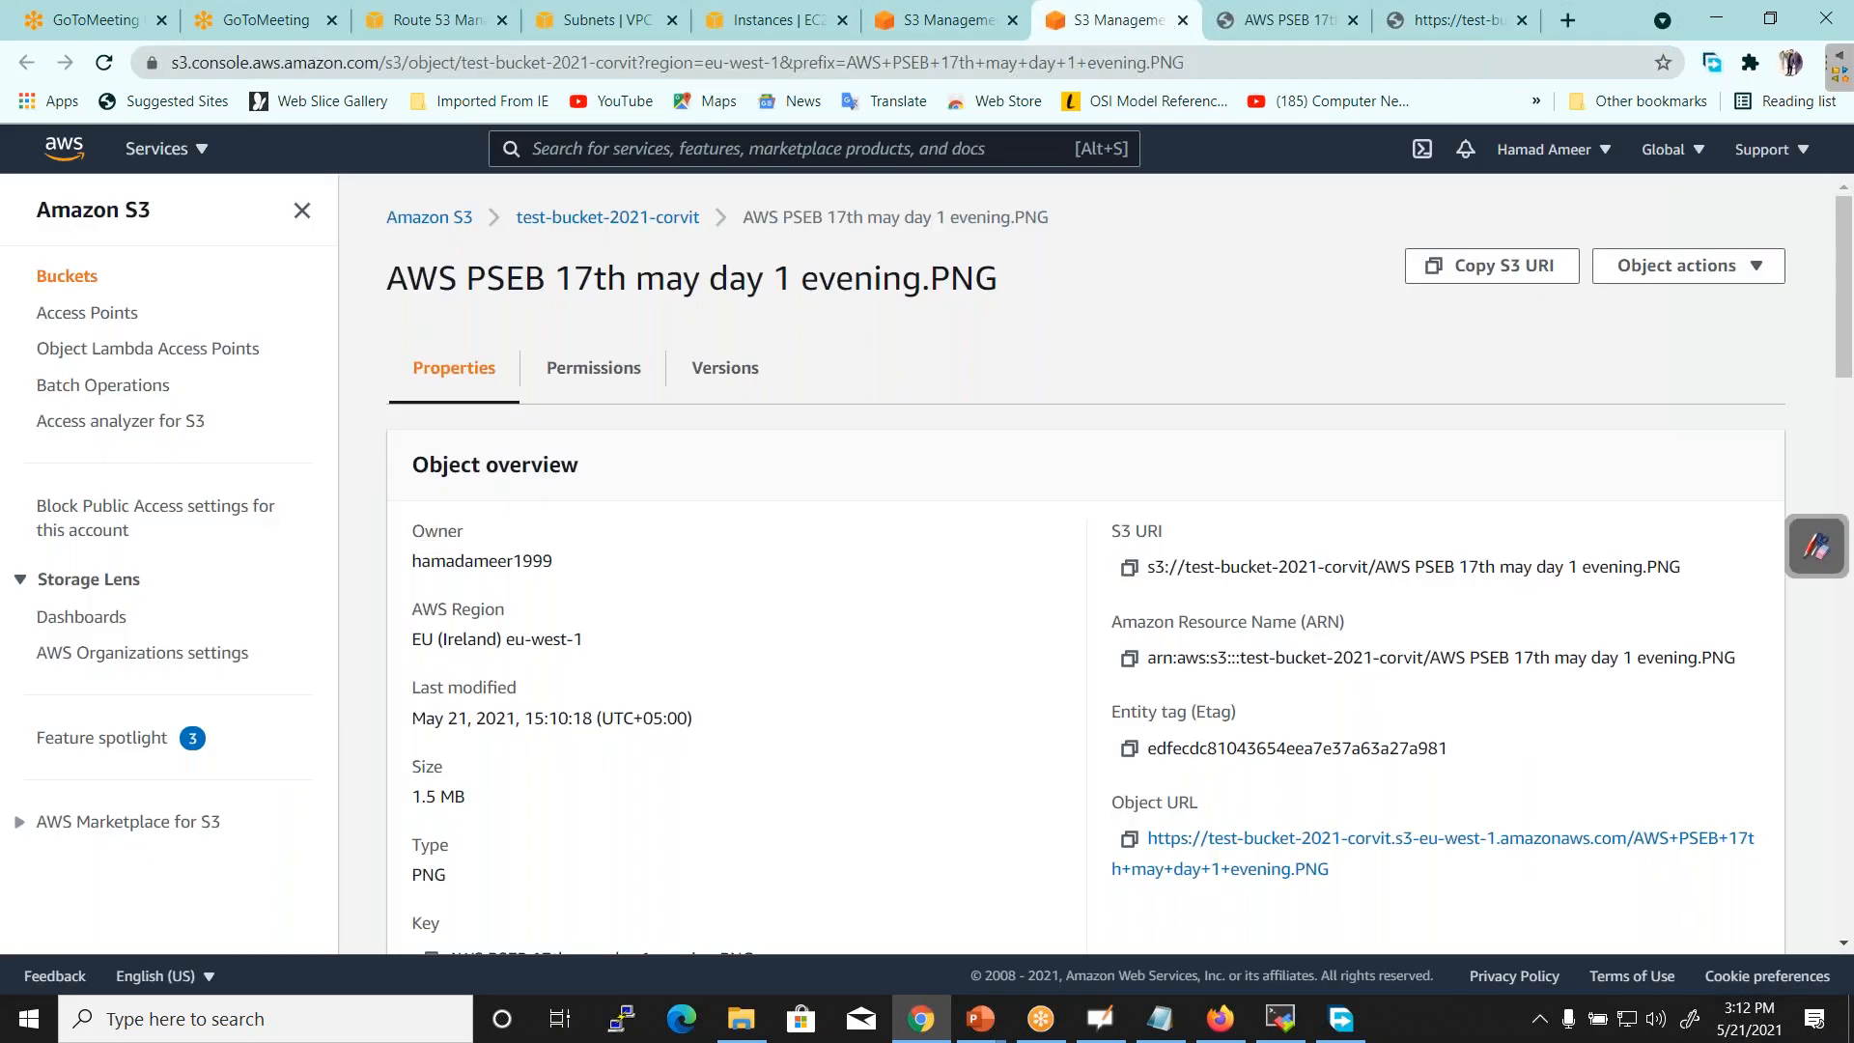
# Try to make "AWS PSEB 17th may day 1 evening.PNG" public and review the reported status messages
pyautogui.click(1663, 274)
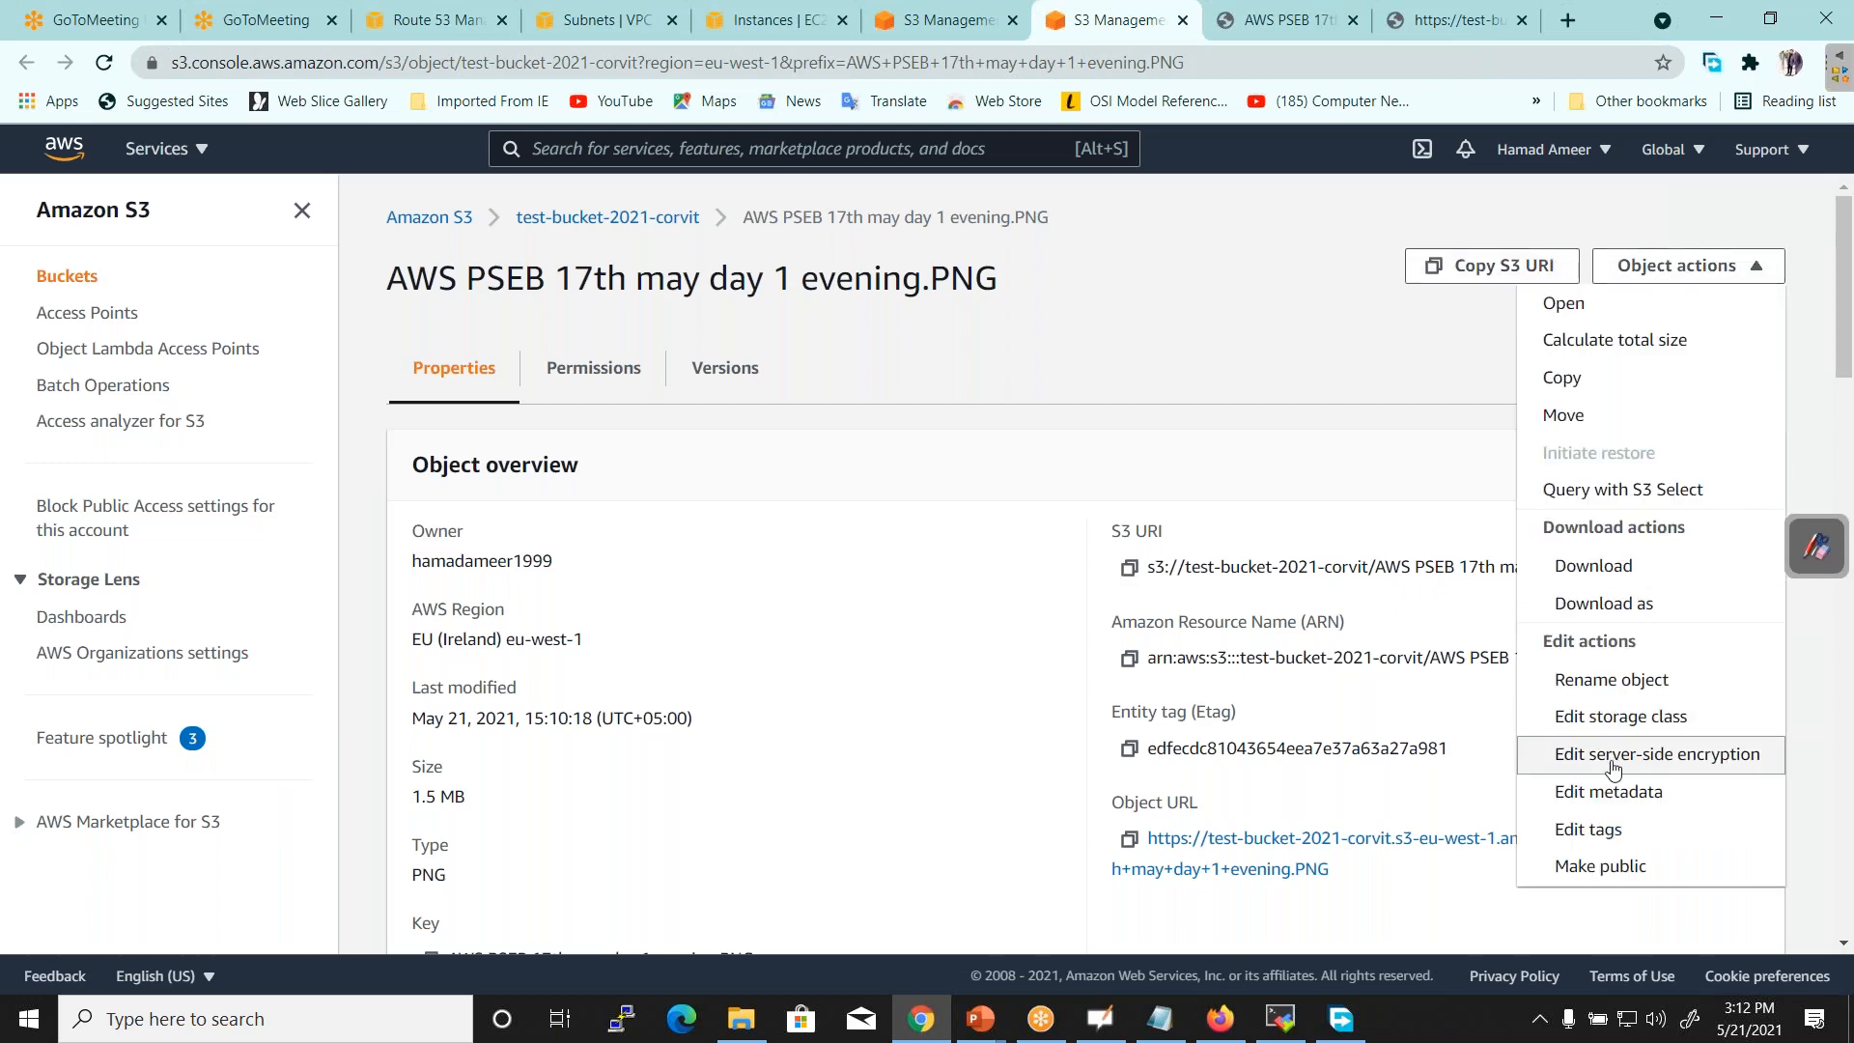
pyautogui.click(1621, 869)
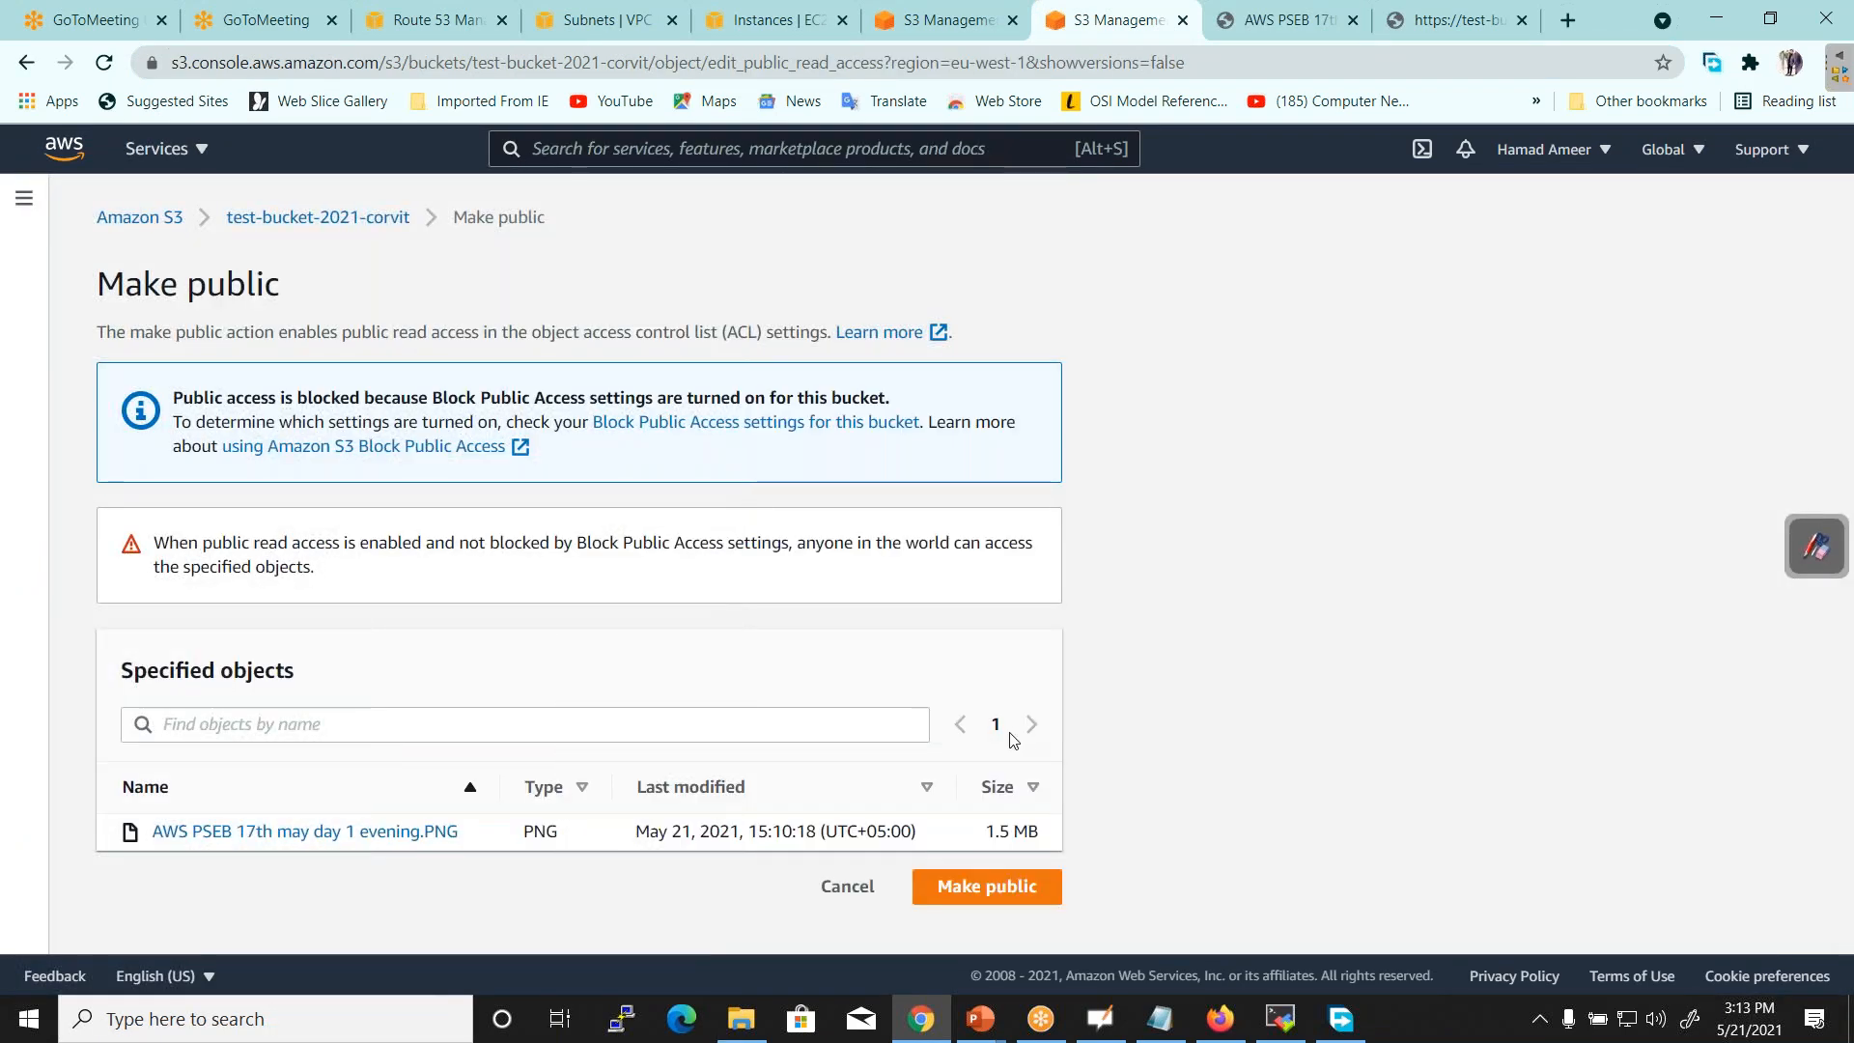
pyautogui.click(964, 894)
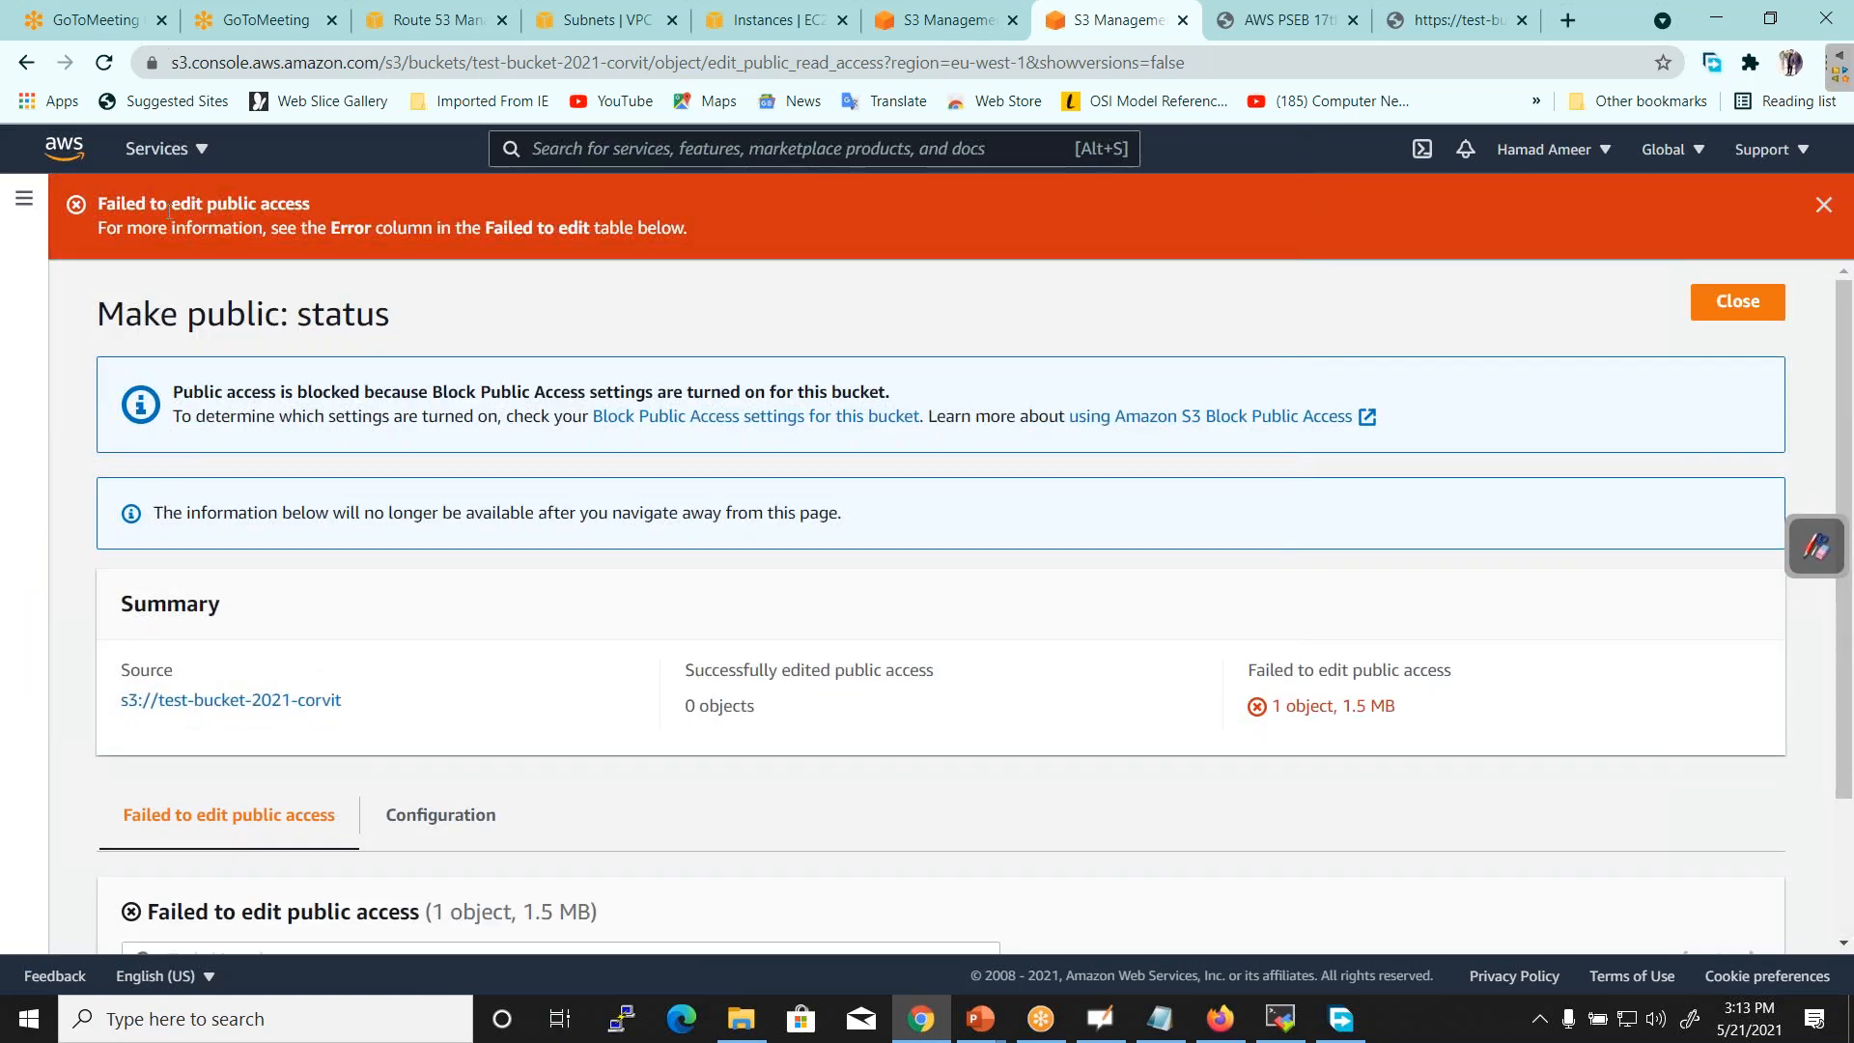
pyautogui.moveTo(235, 203); pyautogui.dragTo(311, 206)
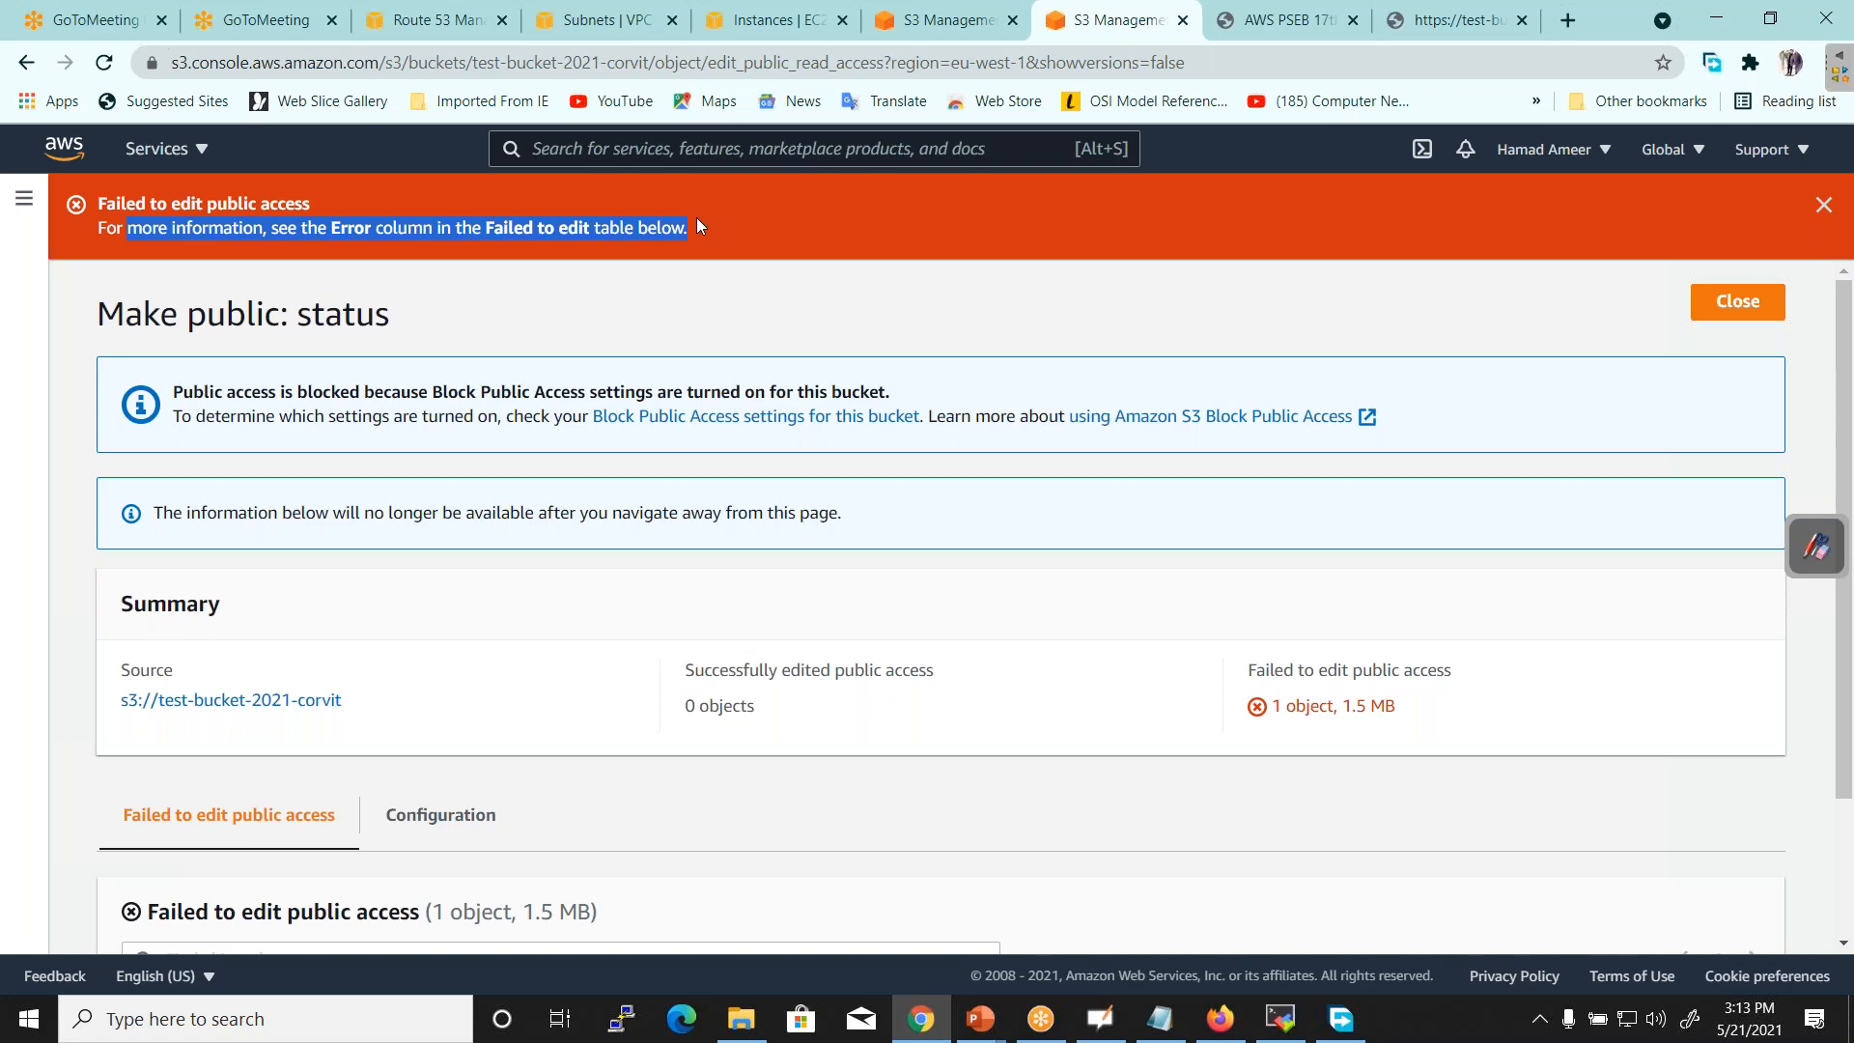
pyautogui.moveTo(216, 399); pyautogui.dragTo(895, 394)
pyautogui.click(862, 385)
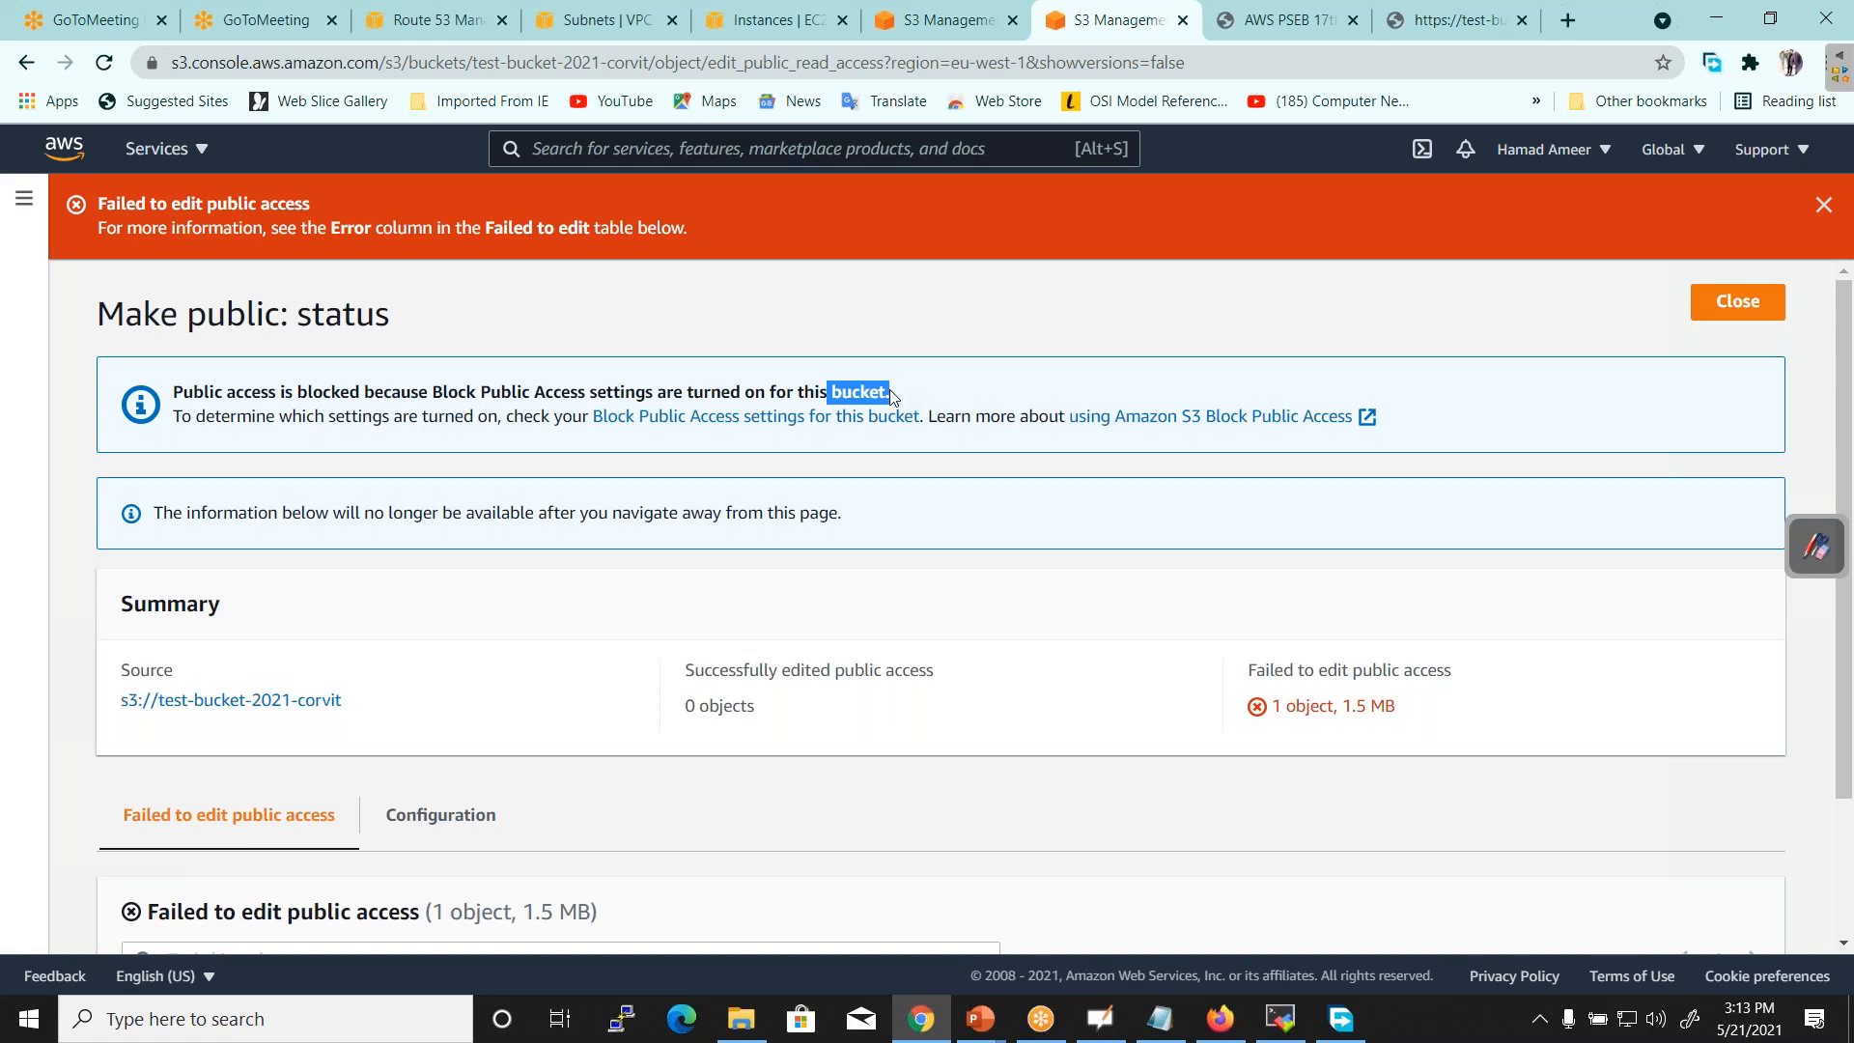
# Return to the source bucket test-bucket-2021-corvit and display its properties
pyautogui.click(214, 712)
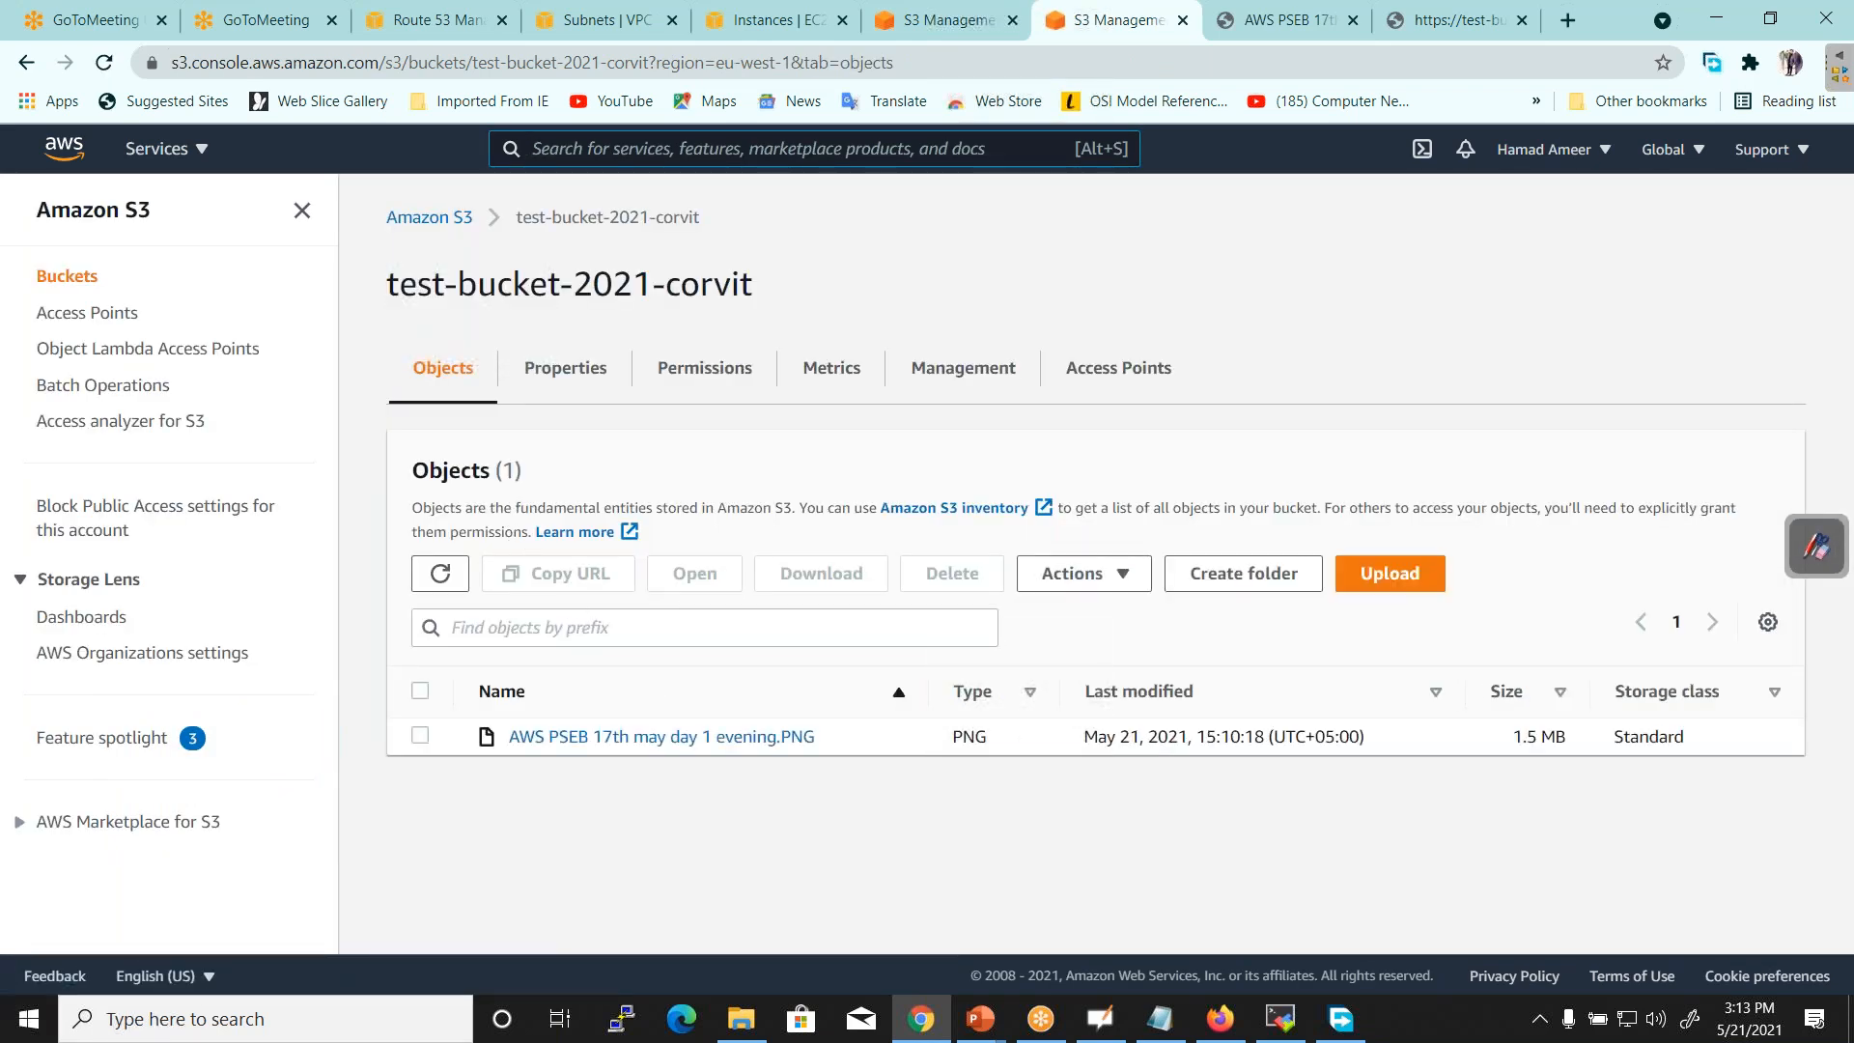
pyautogui.click(420, 737)
pyautogui.click(594, 373)
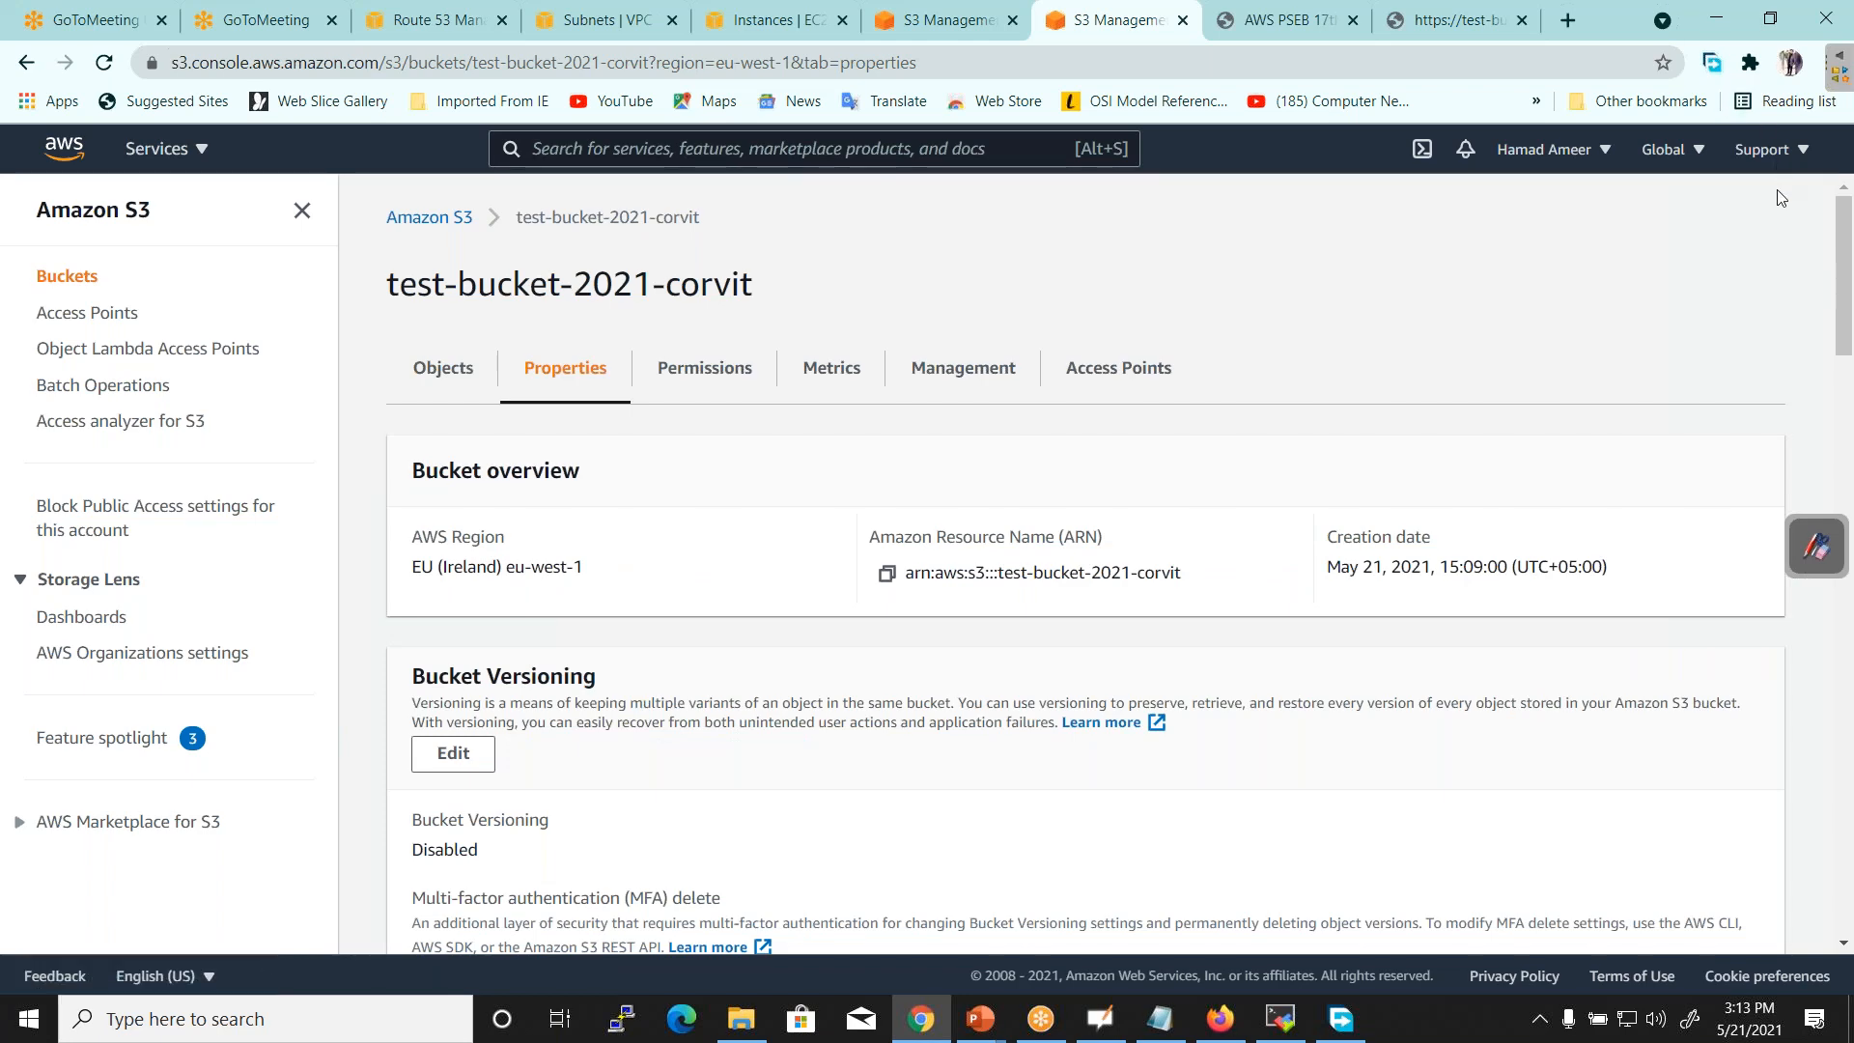
# Turn off Block all public access in the permissions of test-bucket-2021-corvit and save the change, entering "confirm" as the confirmation text
pyautogui.moveTo(1843, 344); pyautogui.dragTo(1715, 10)
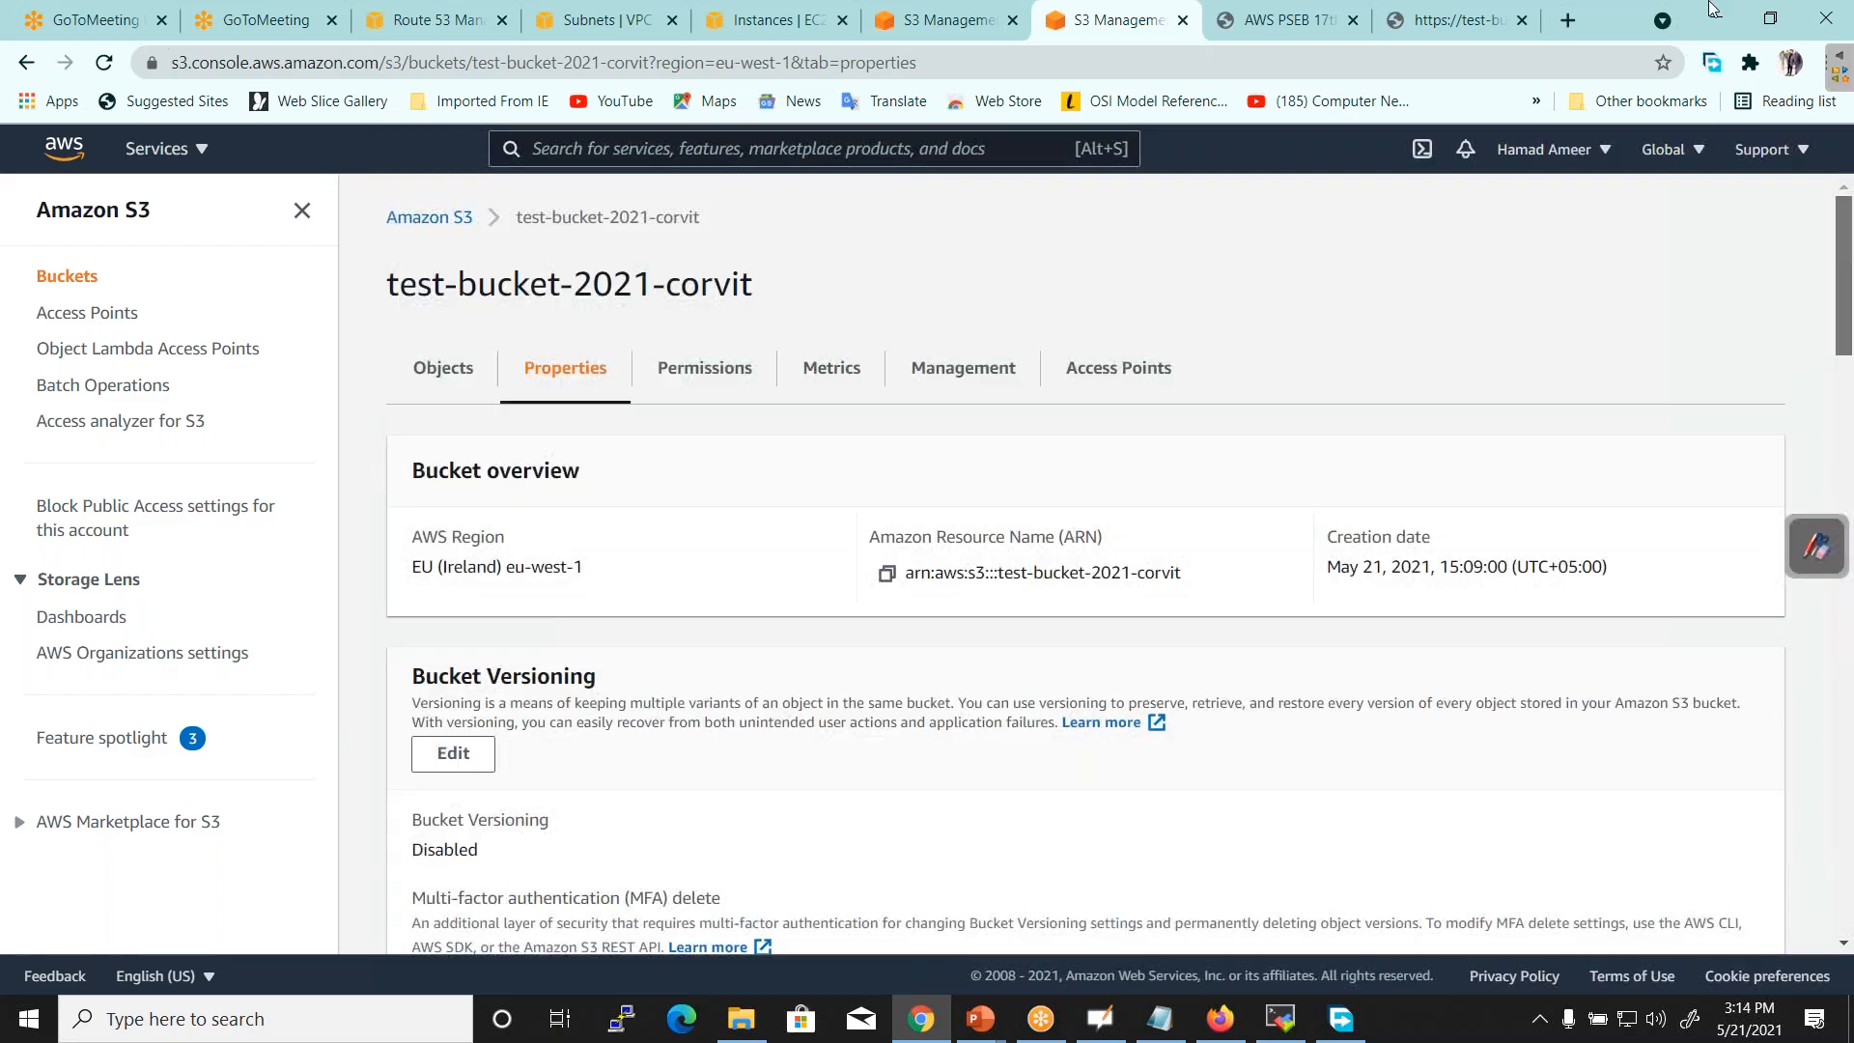
pyautogui.click(729, 390)
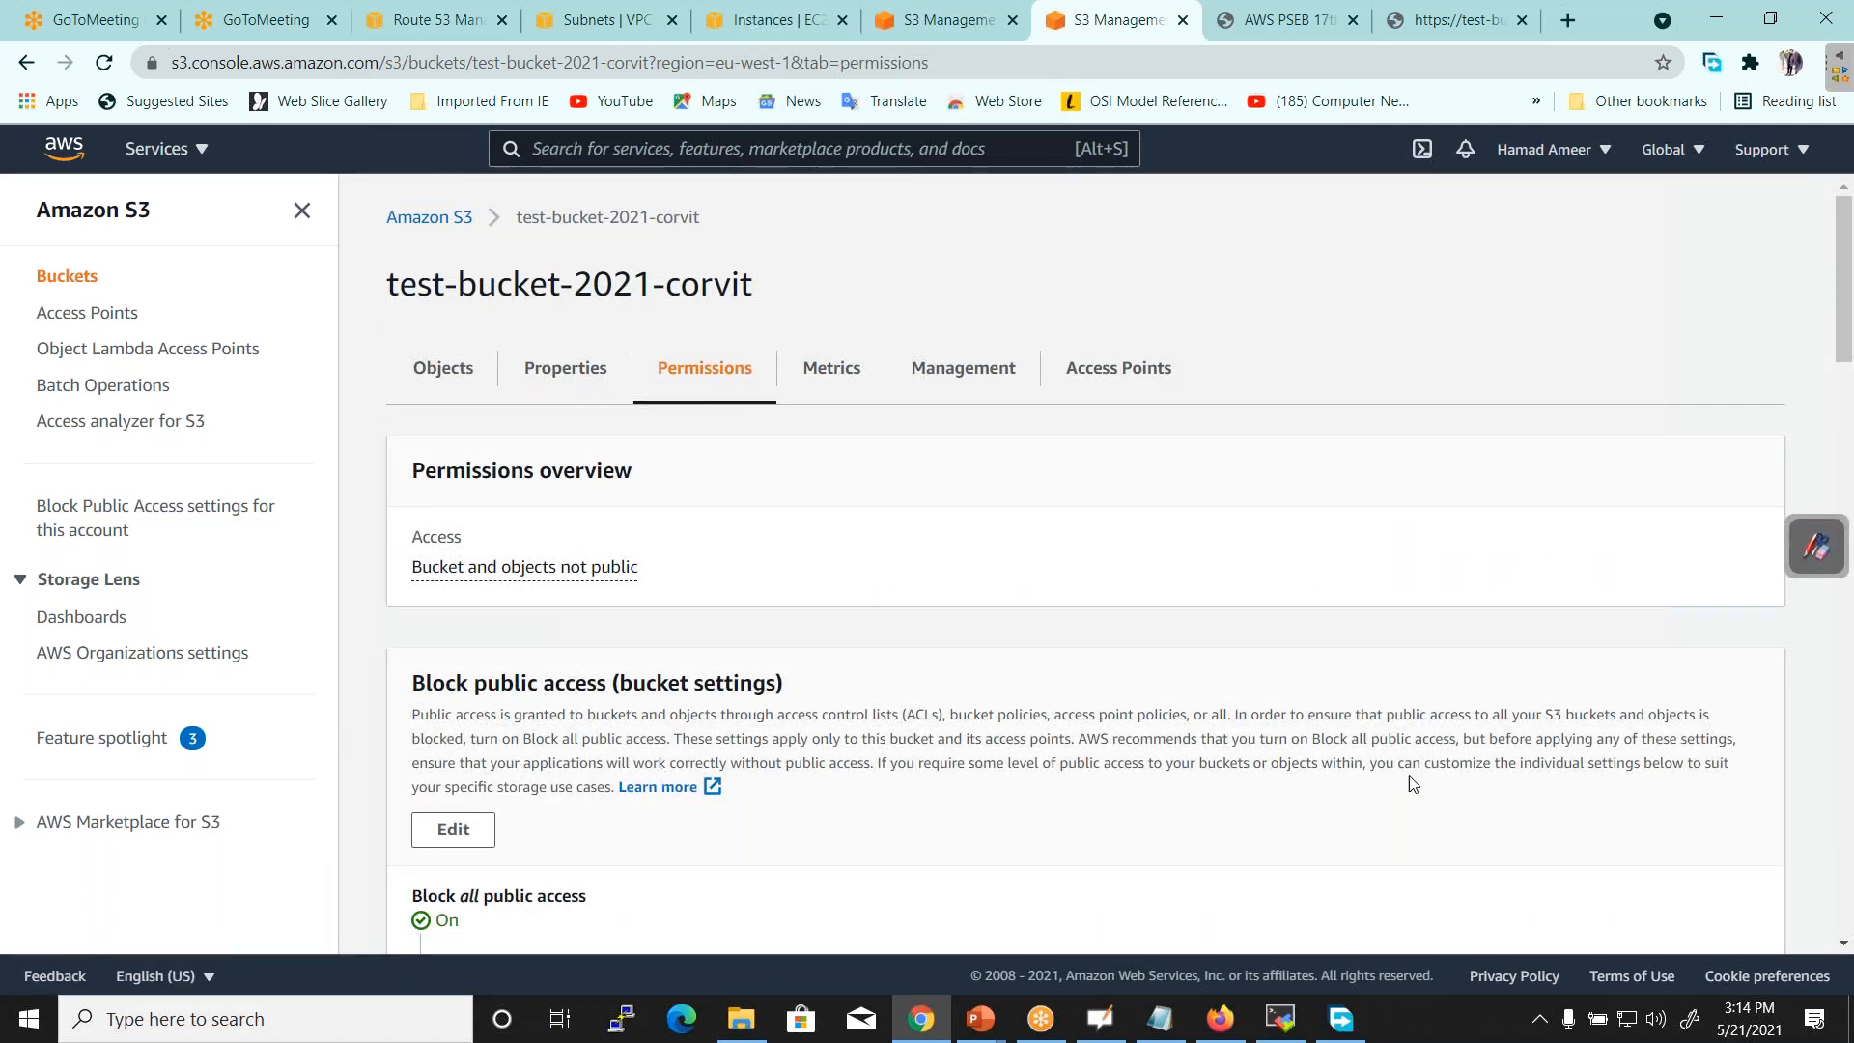
pyautogui.scroll(-4, 506, 344)
pyautogui.moveTo(452, 316); pyautogui.dragTo(712, 319)
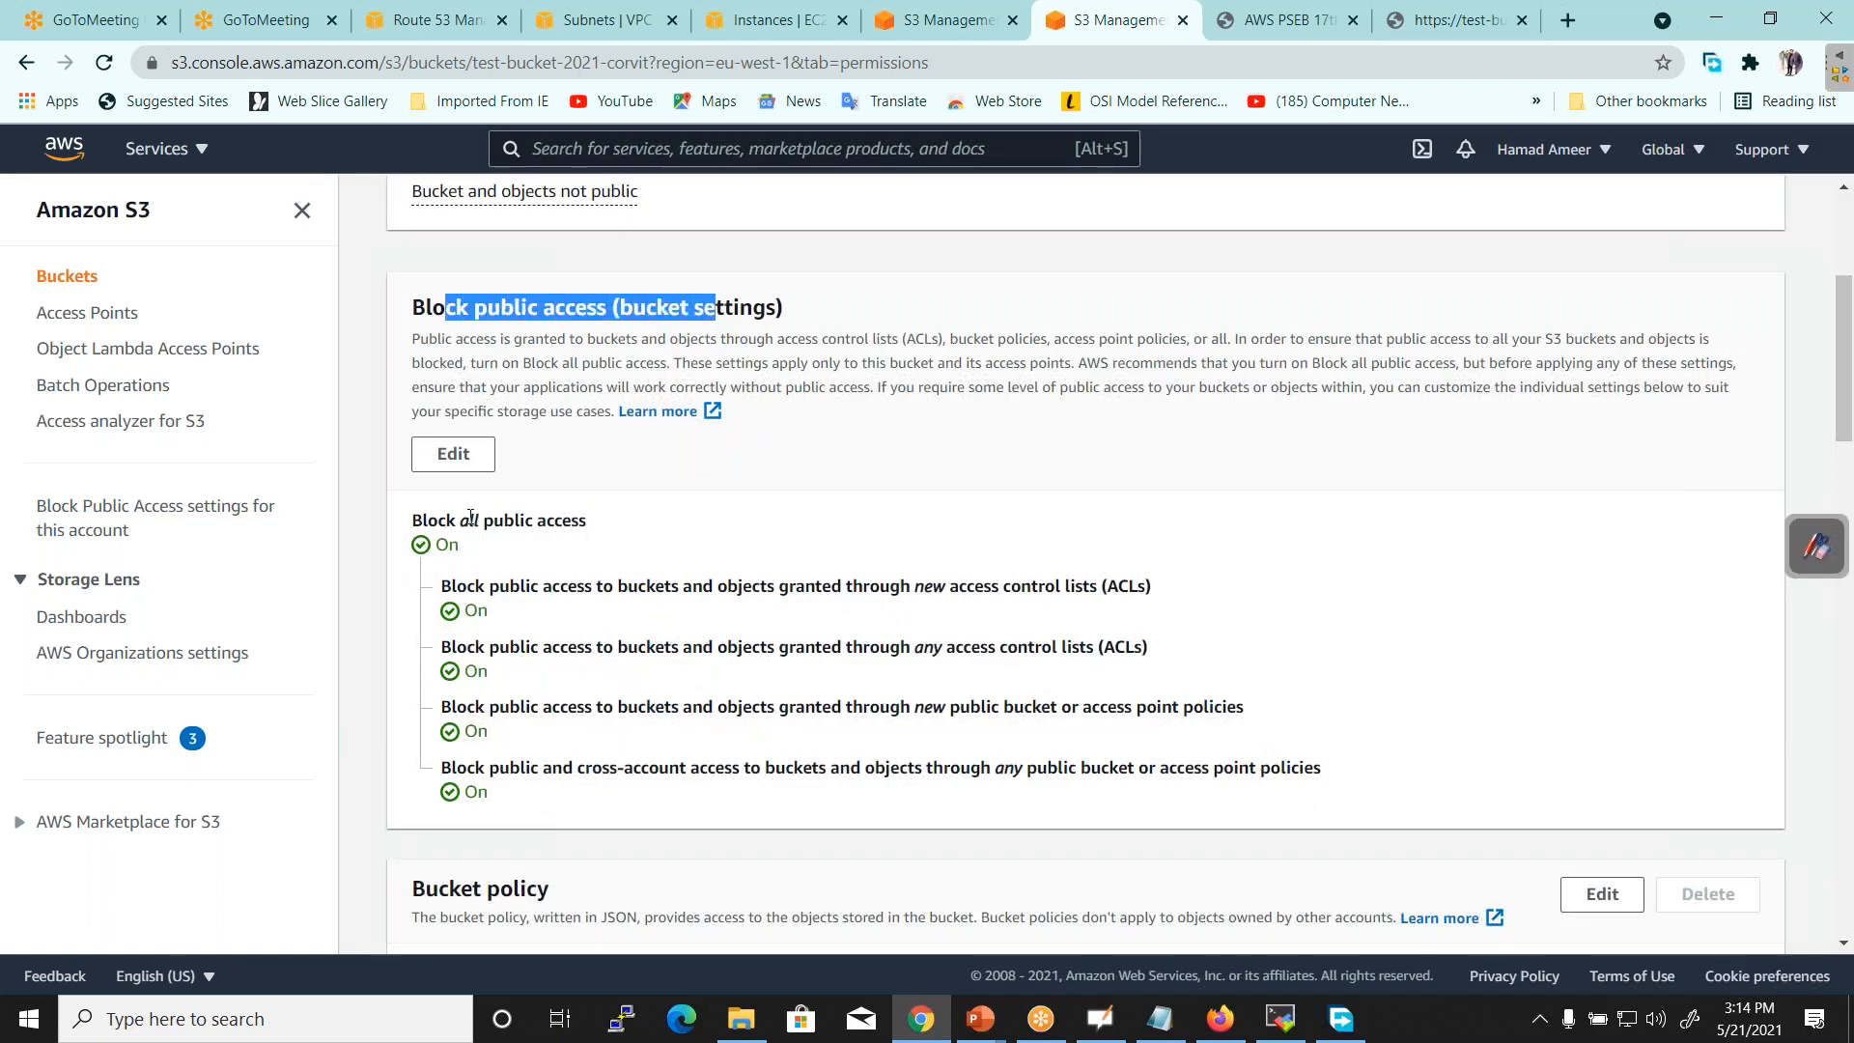
pyautogui.click(454, 454)
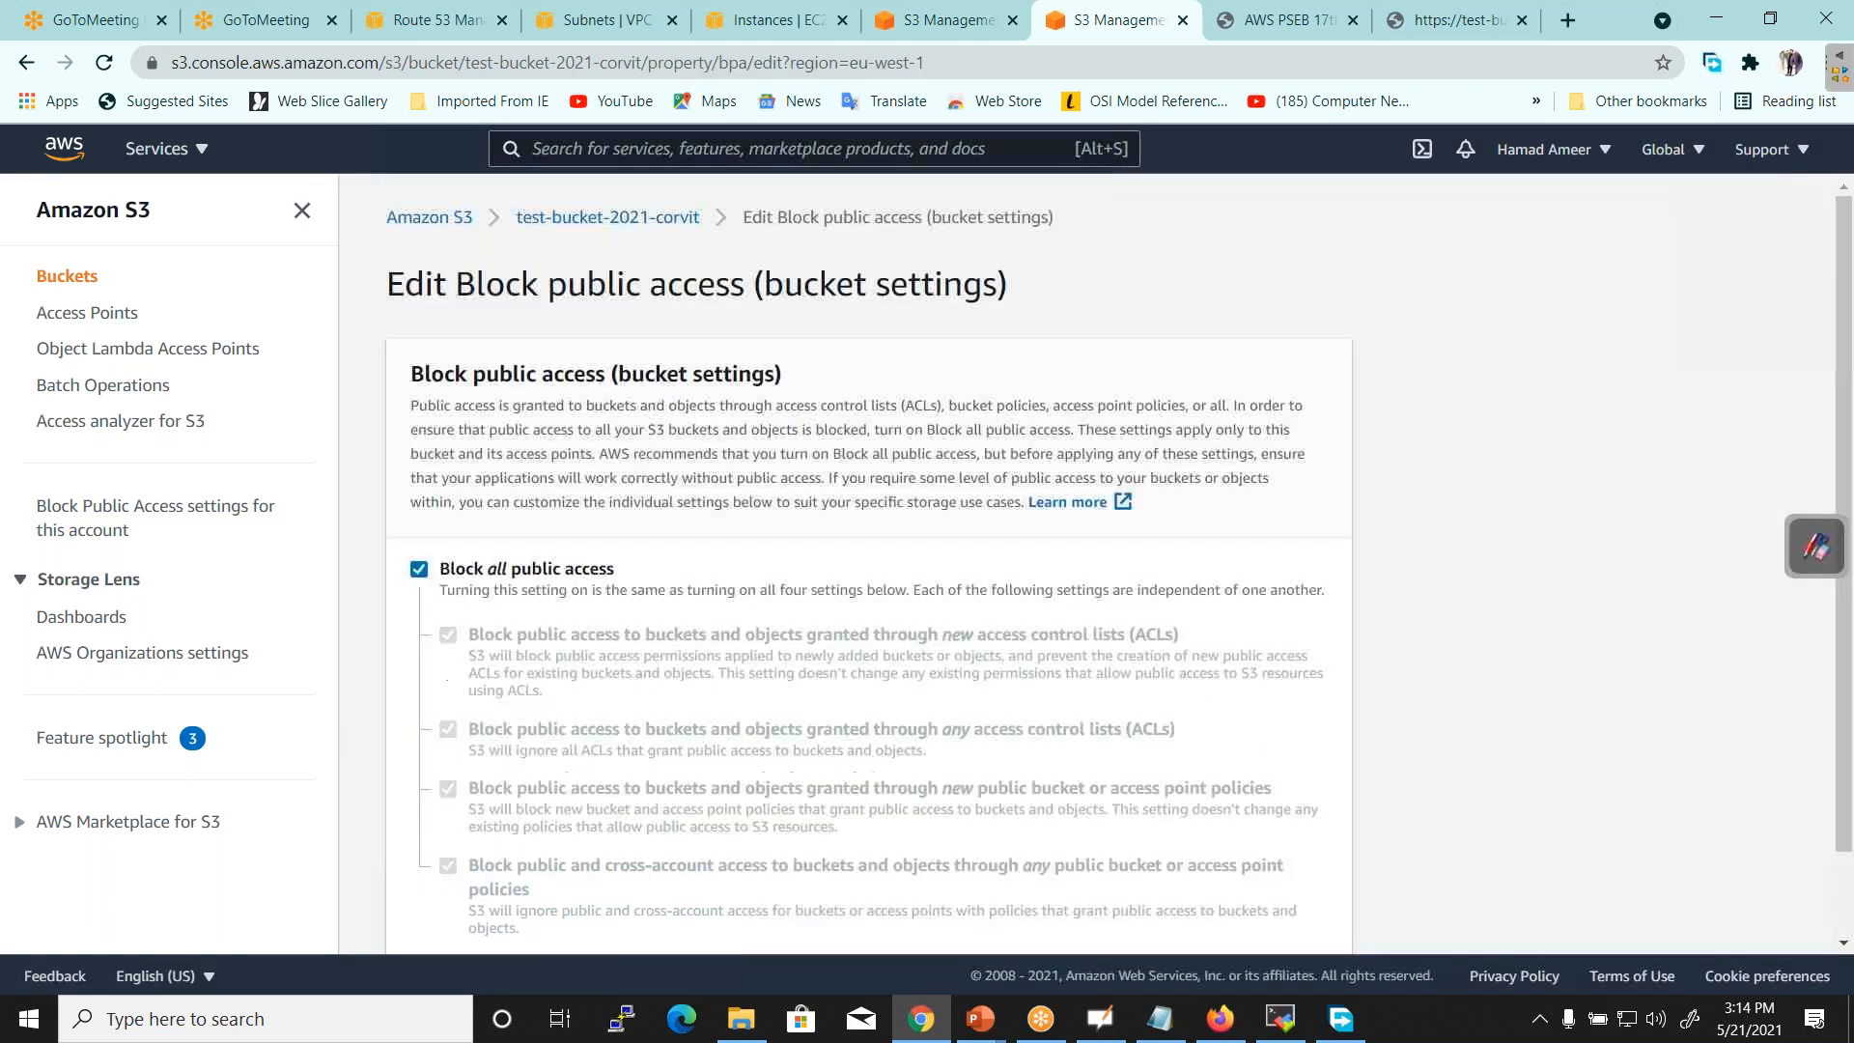
pyautogui.click(419, 570)
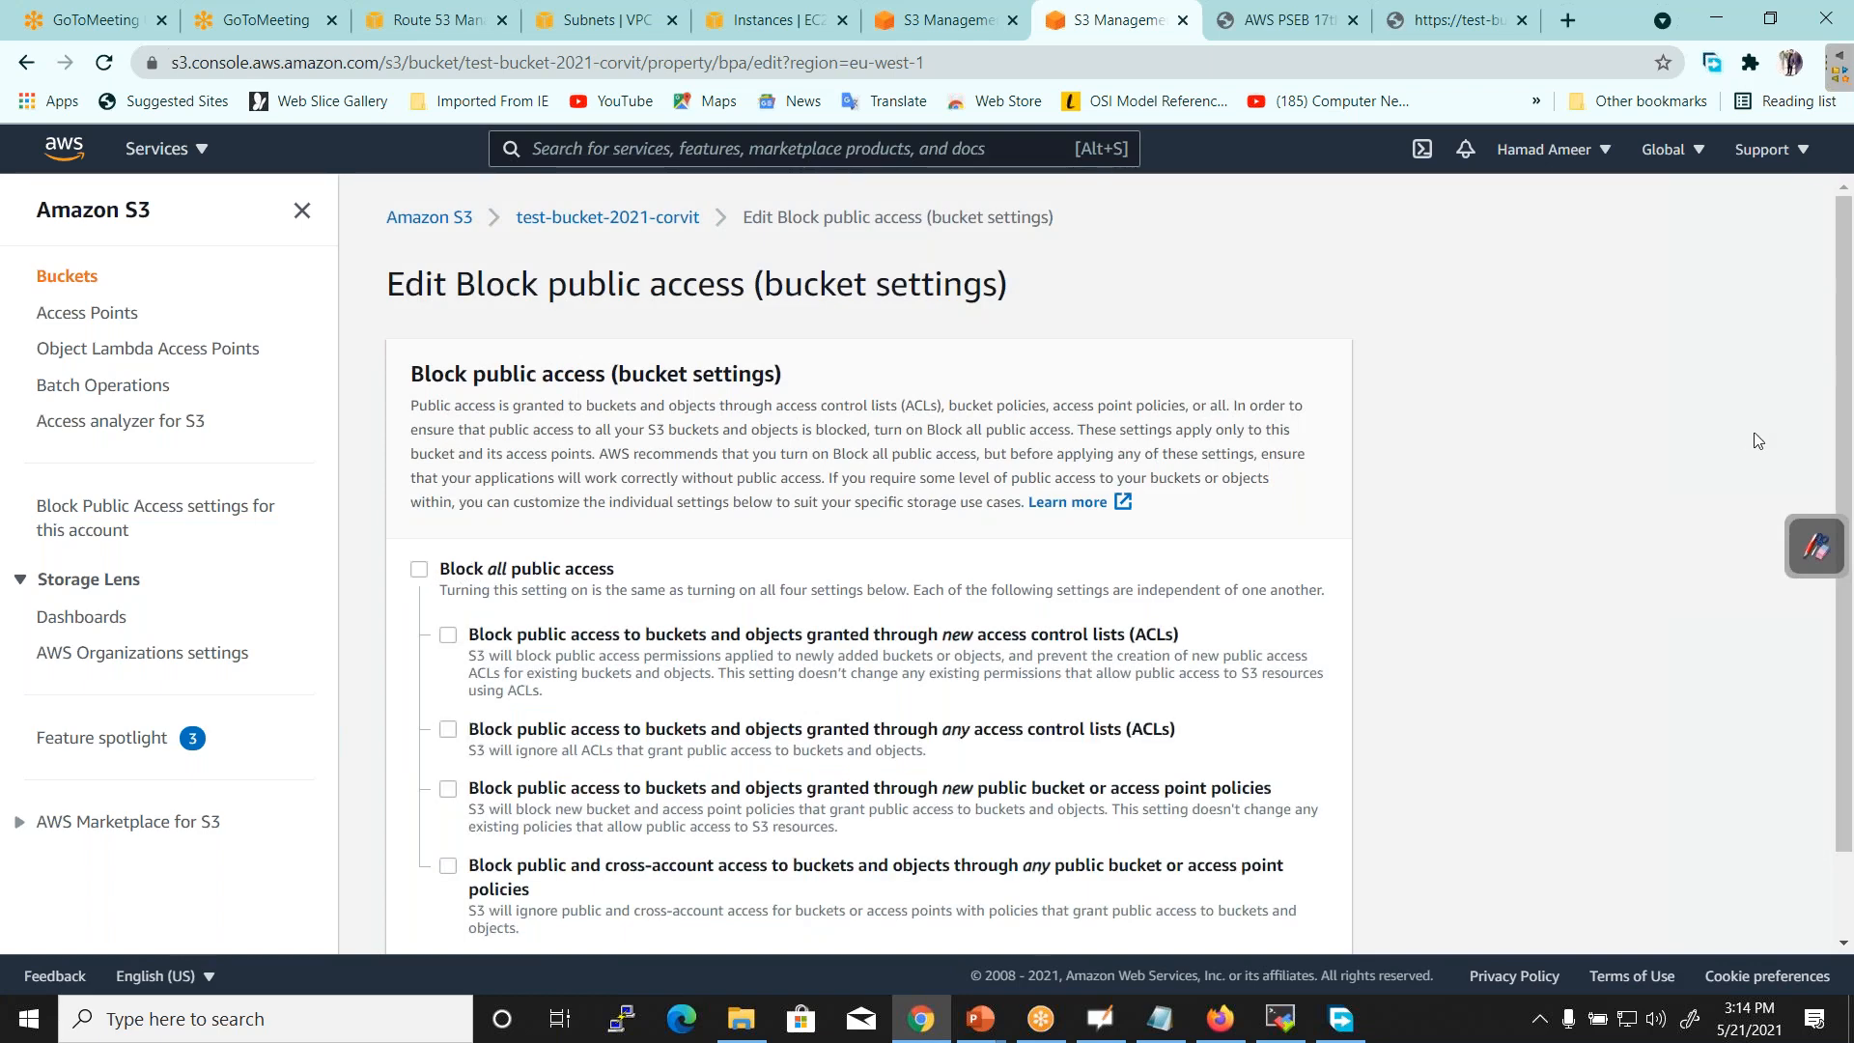
pyautogui.moveTo(1844, 454); pyautogui.dragTo(1842, 556)
pyautogui.click(1254, 919)
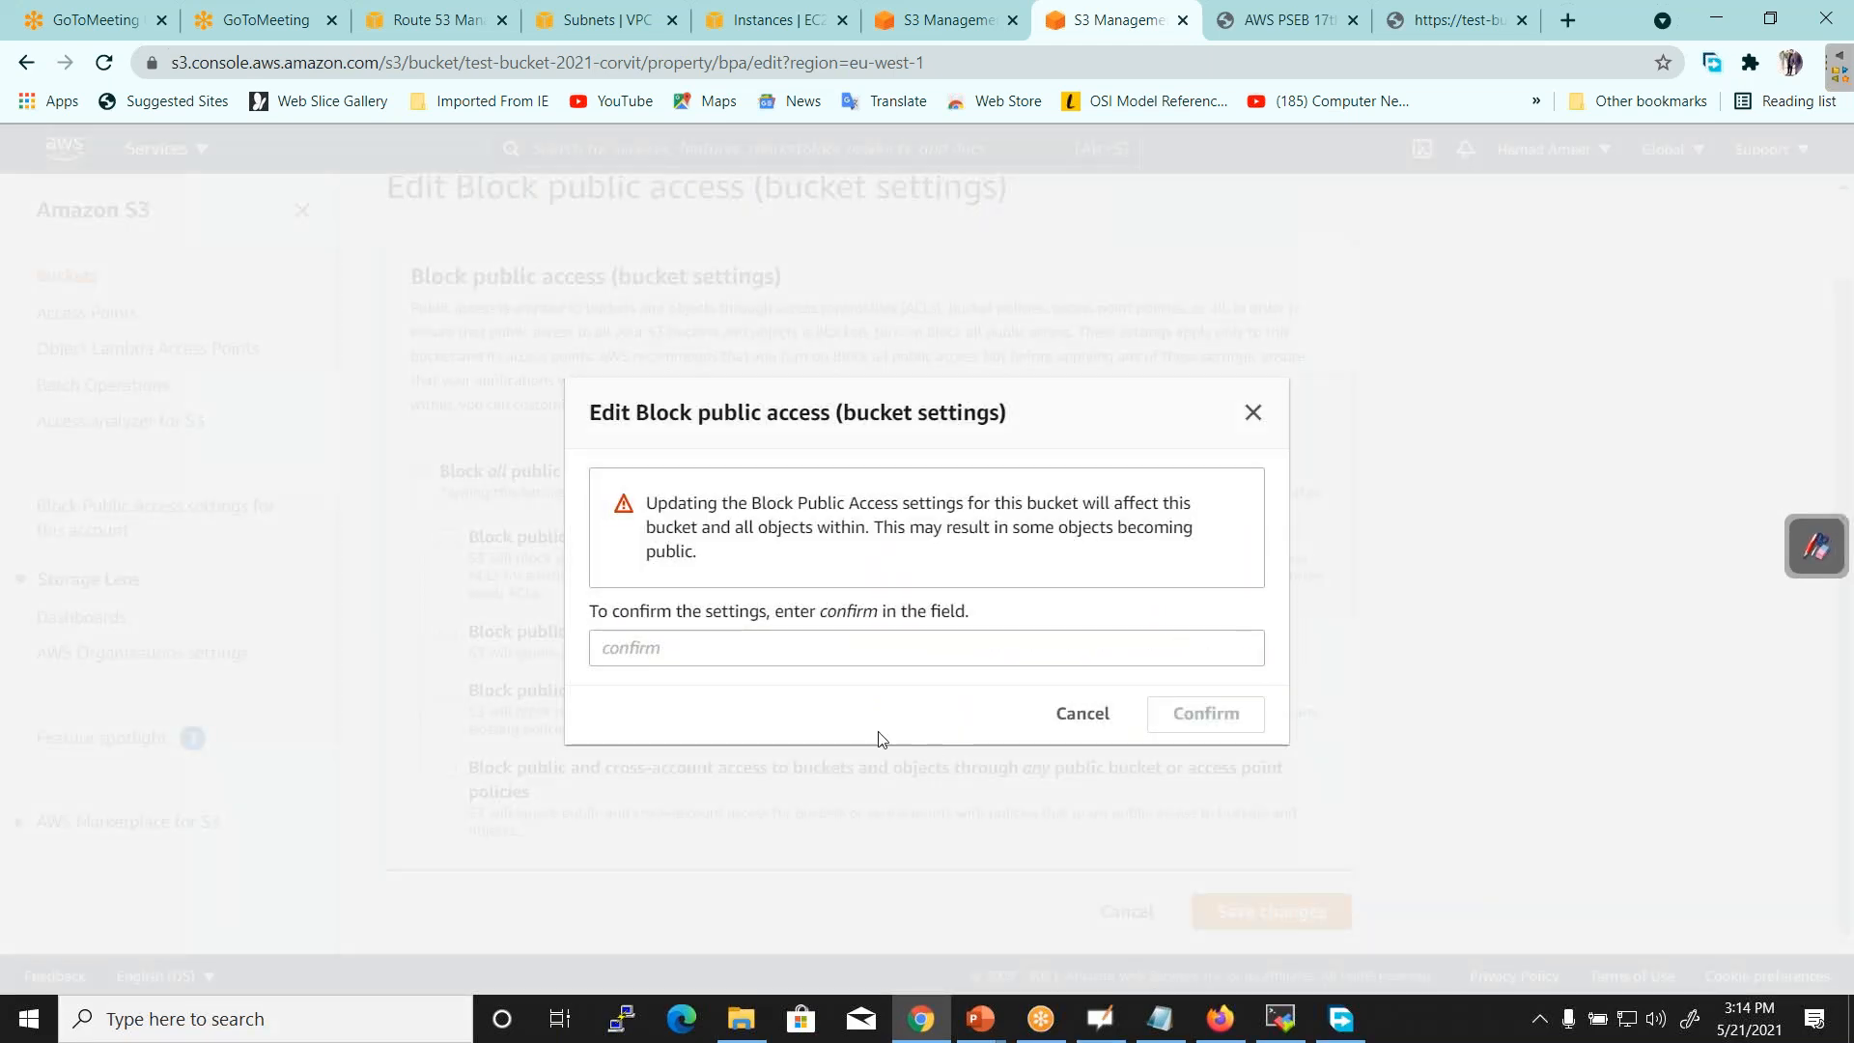
pyautogui.click(806, 650)
pyautogui.write('confirm')
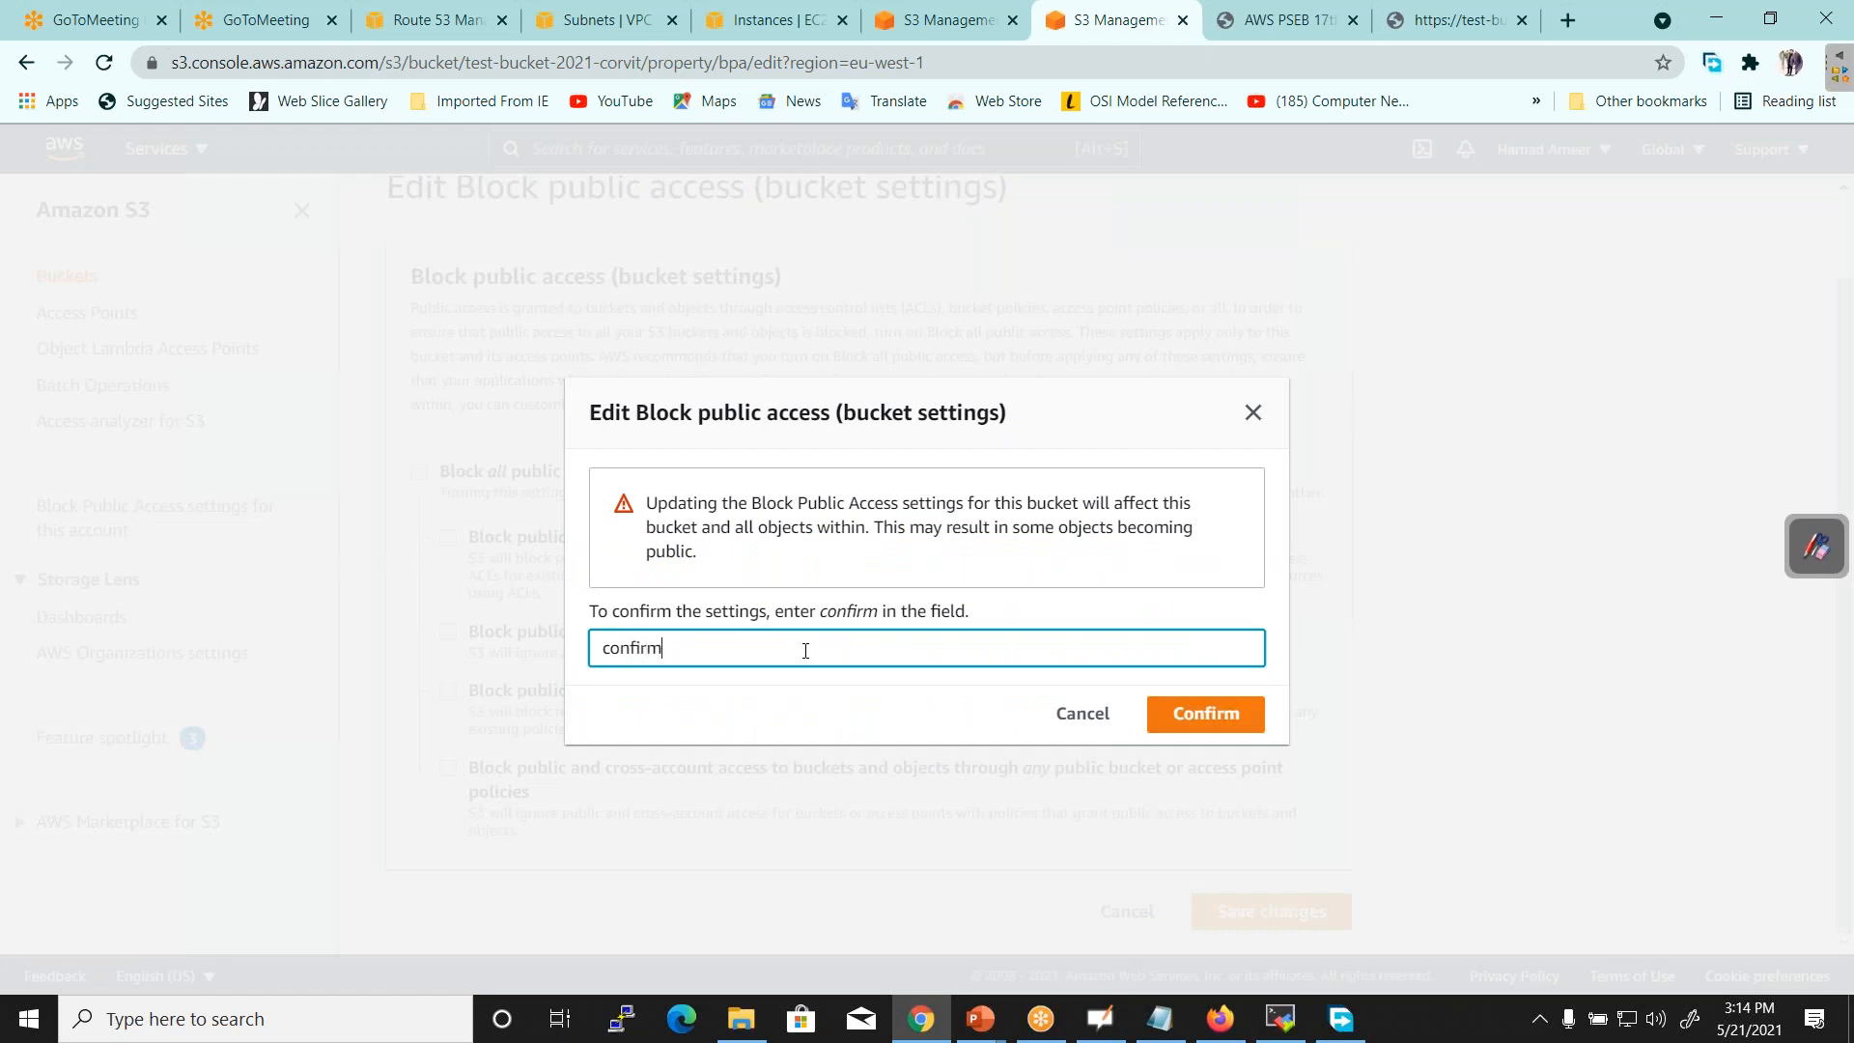
pyautogui.click(1203, 716)
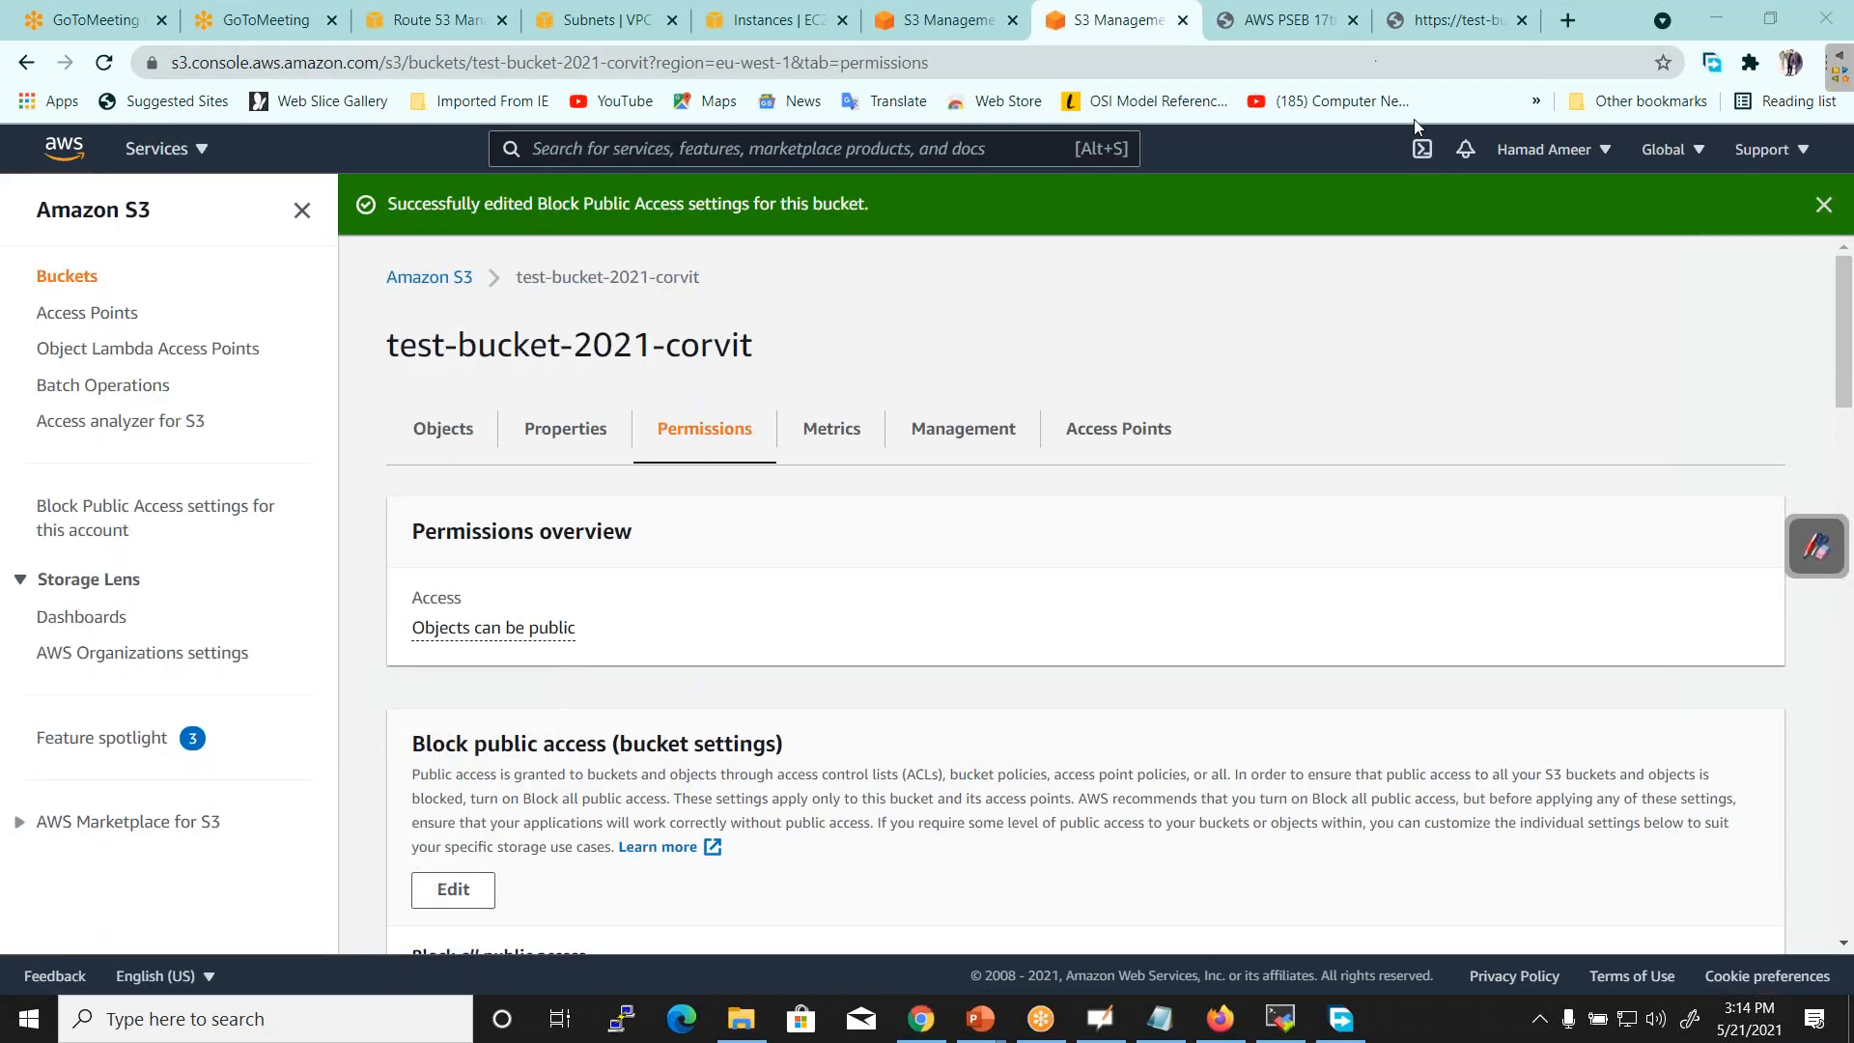
# Reload the image's plain object URL to test access, then return to the bucket's permissions in the S3 console
pyautogui.click(1448, 20)
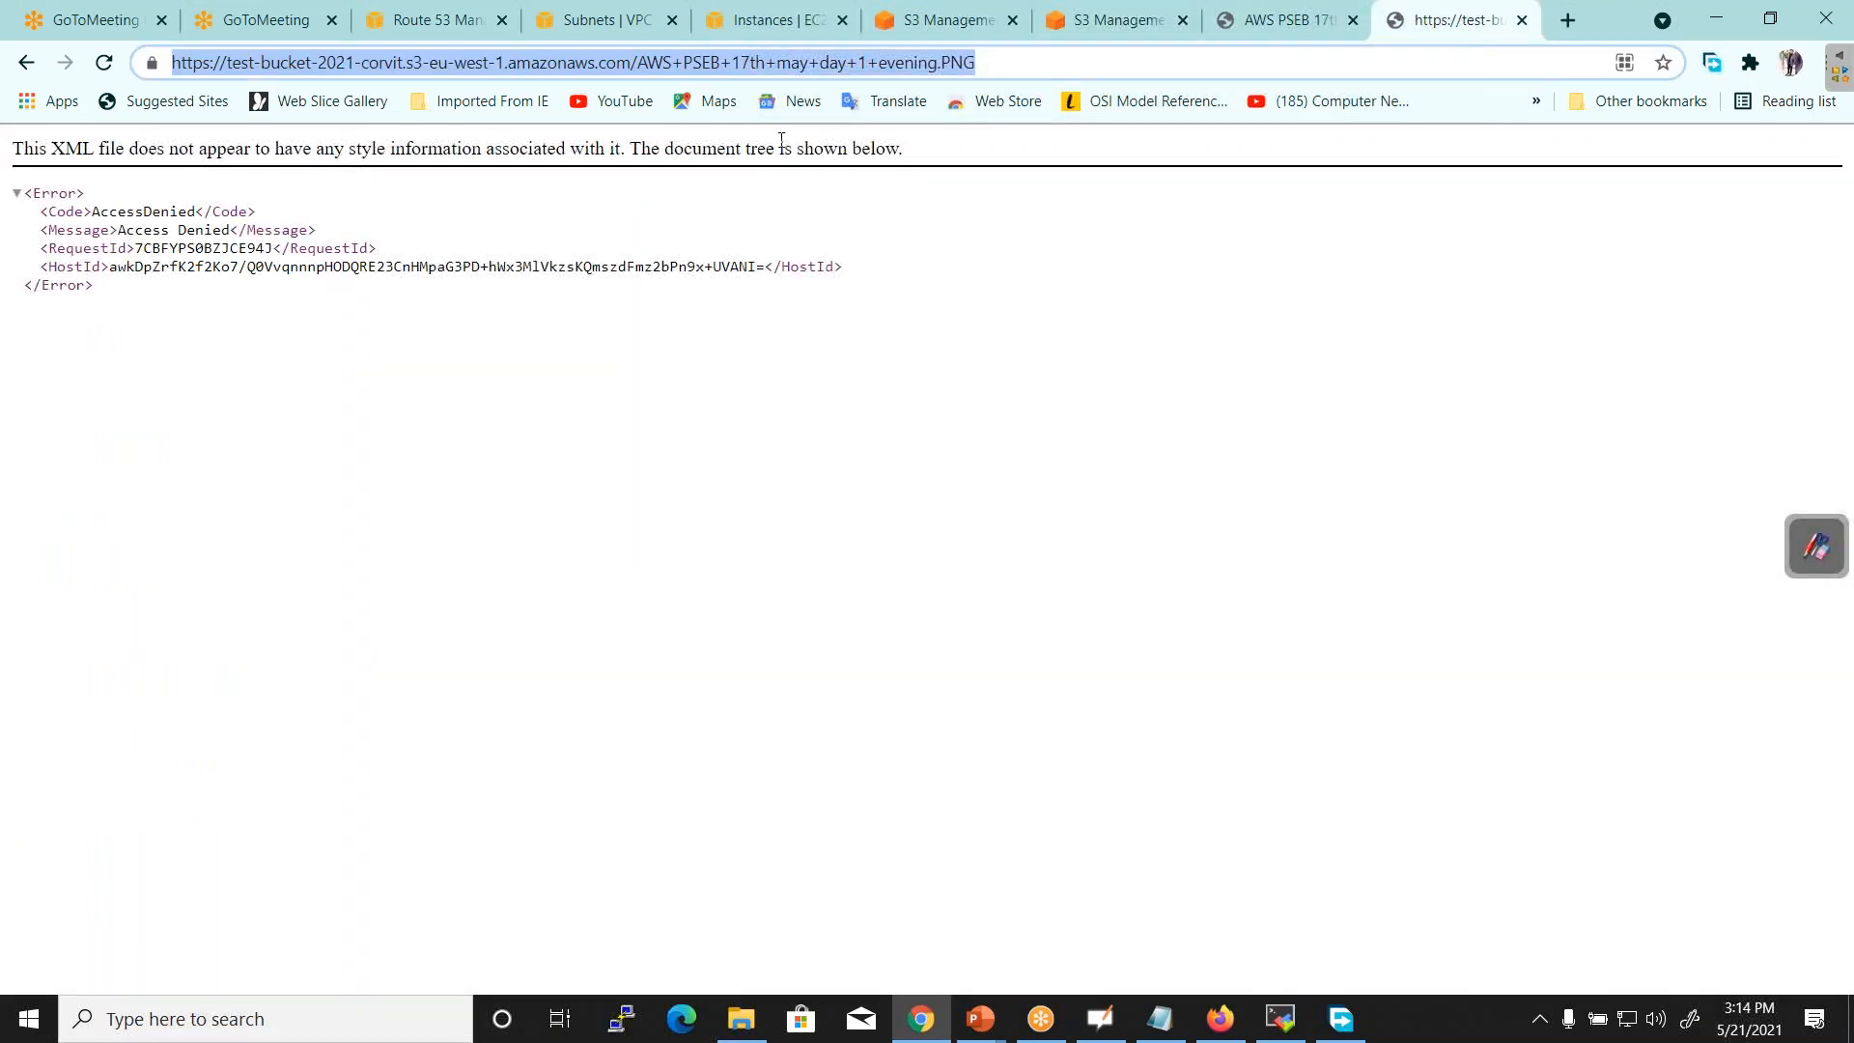
pyautogui.click(105, 64)
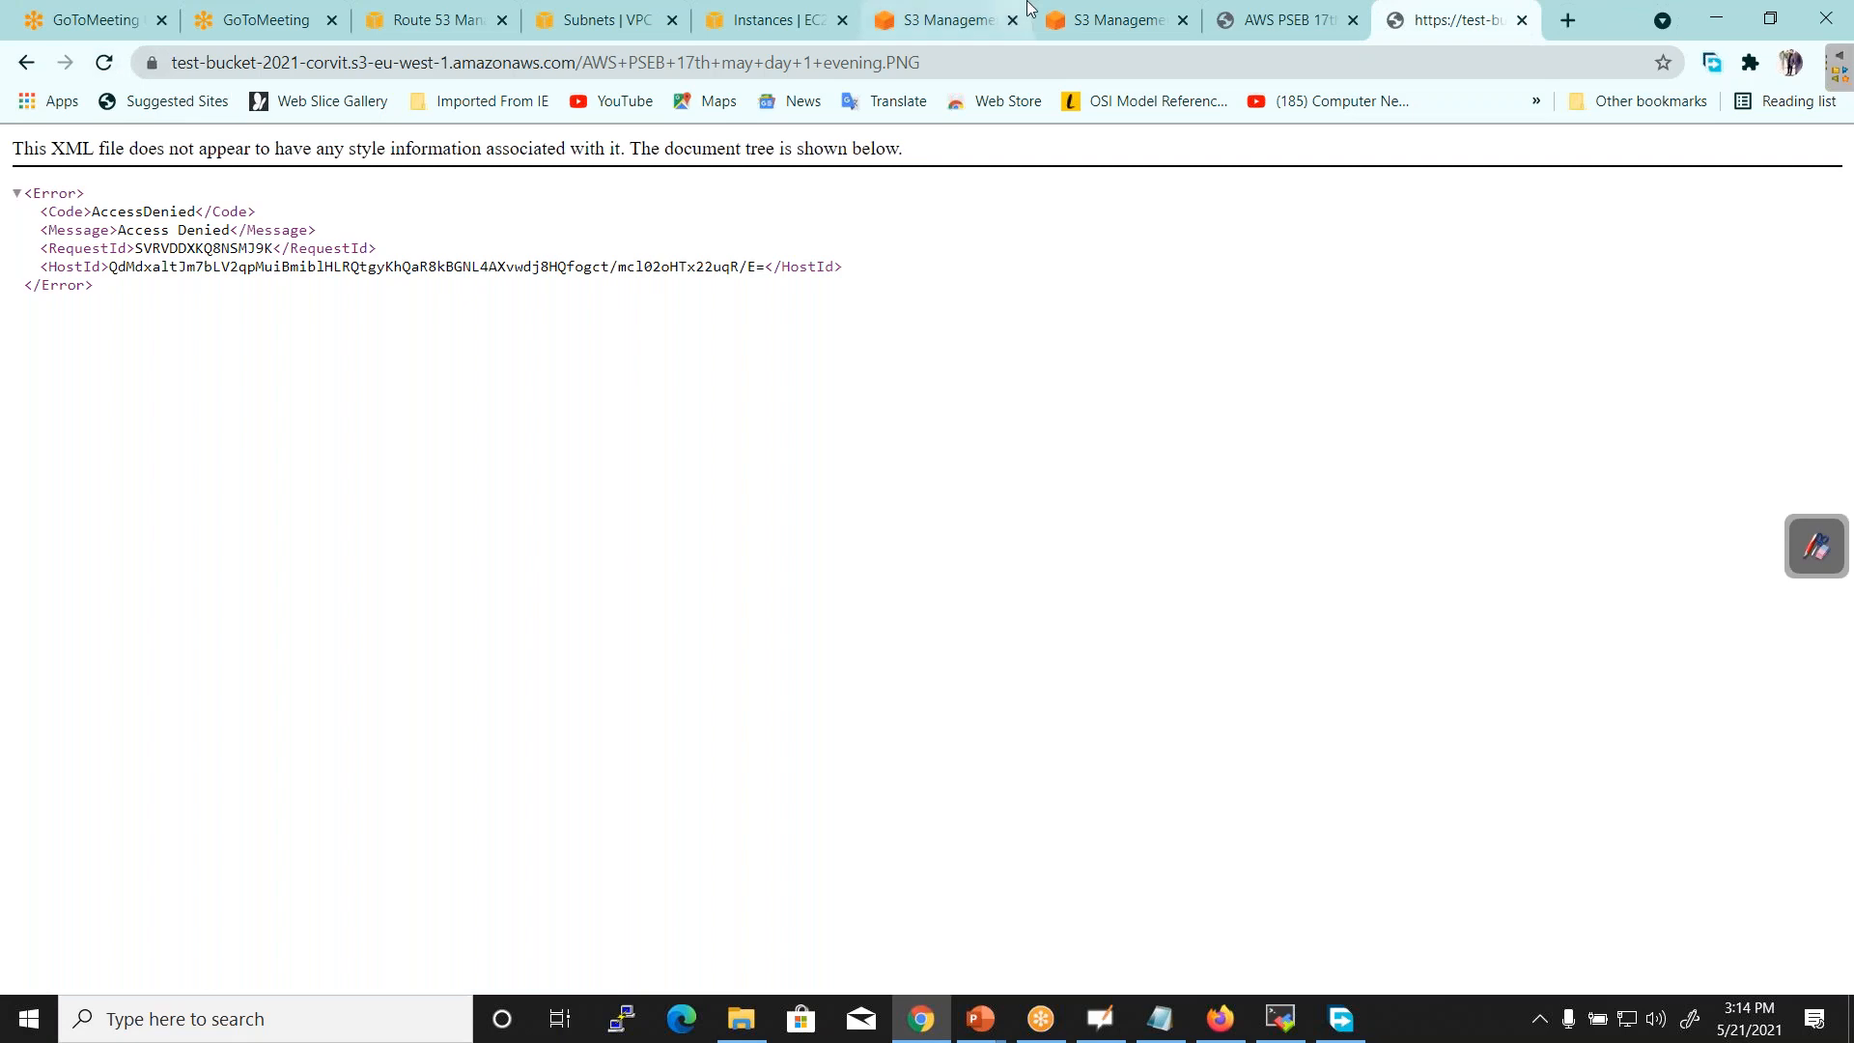
pyautogui.click(1281, 20)
pyautogui.click(1453, 19)
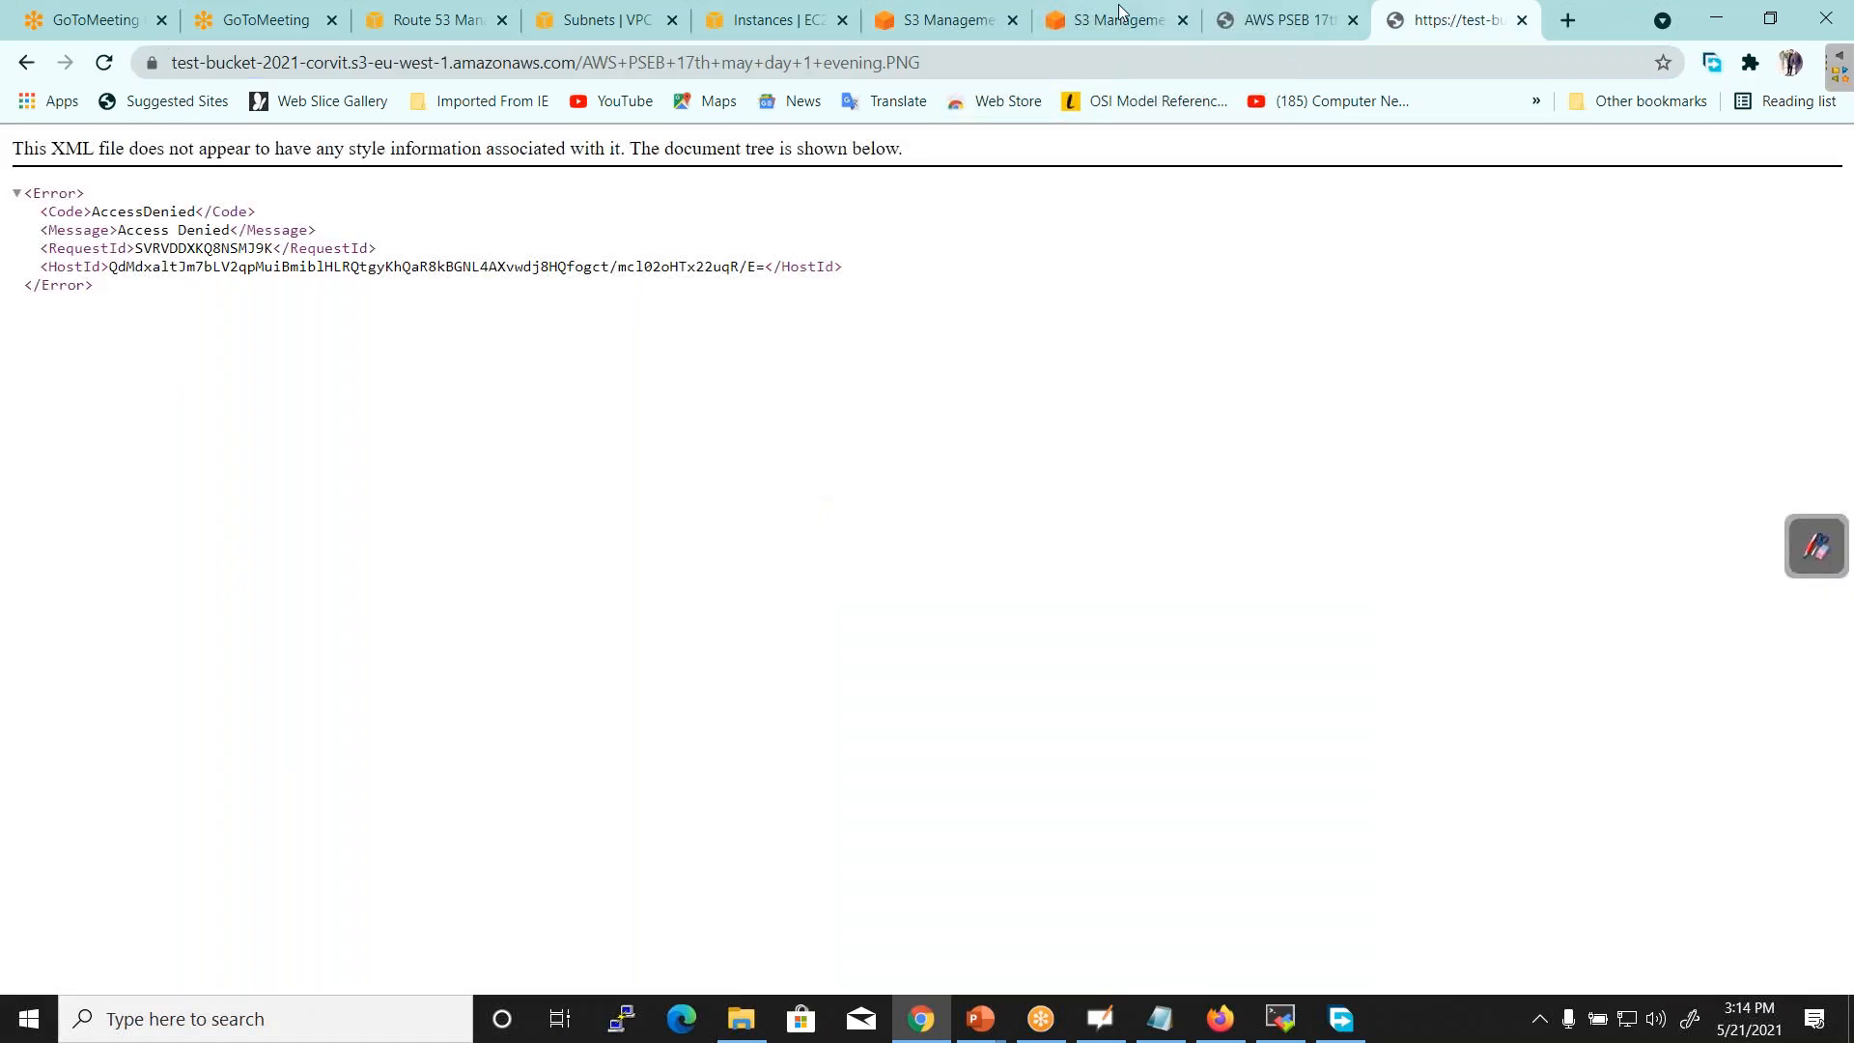
pyautogui.click(1110, 18)
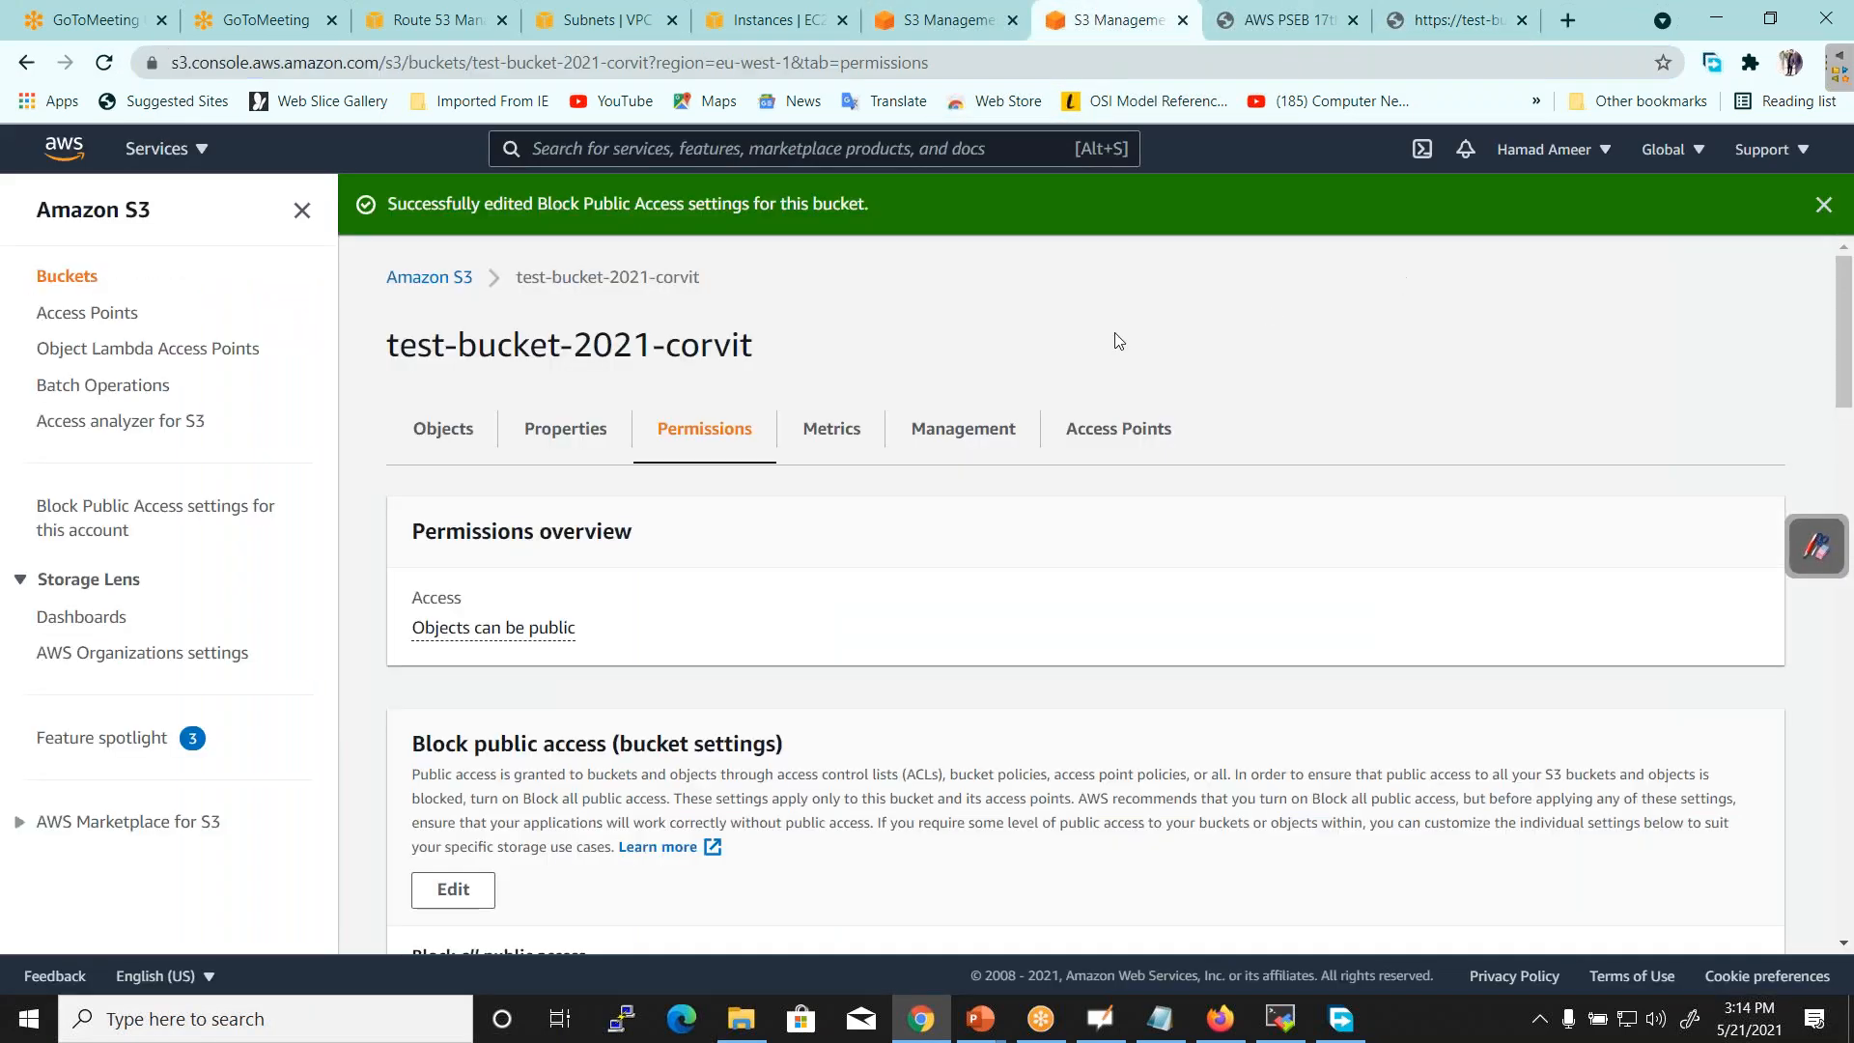
pyautogui.click(936, 17)
pyautogui.click(1111, 17)
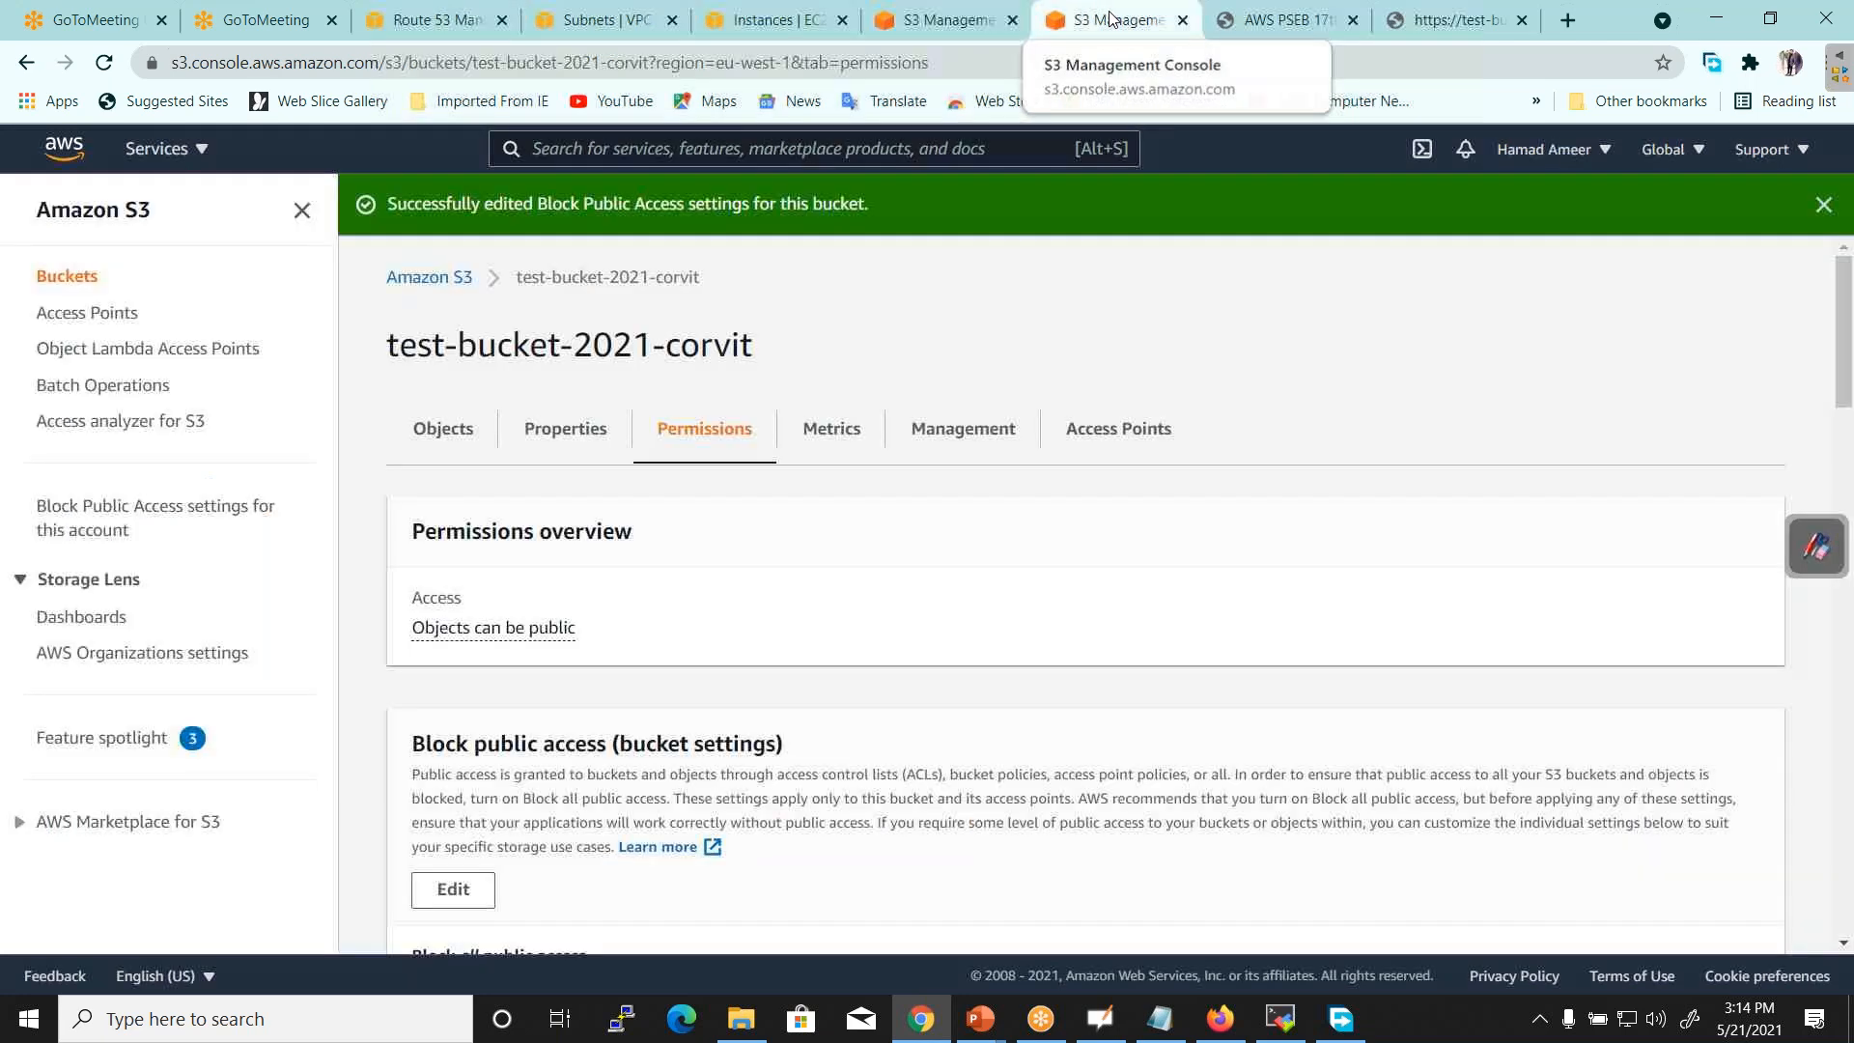
# Make the object "AWS PSEB 17th may day 1 evening.PNG" public from its details page
pyautogui.click(442, 430)
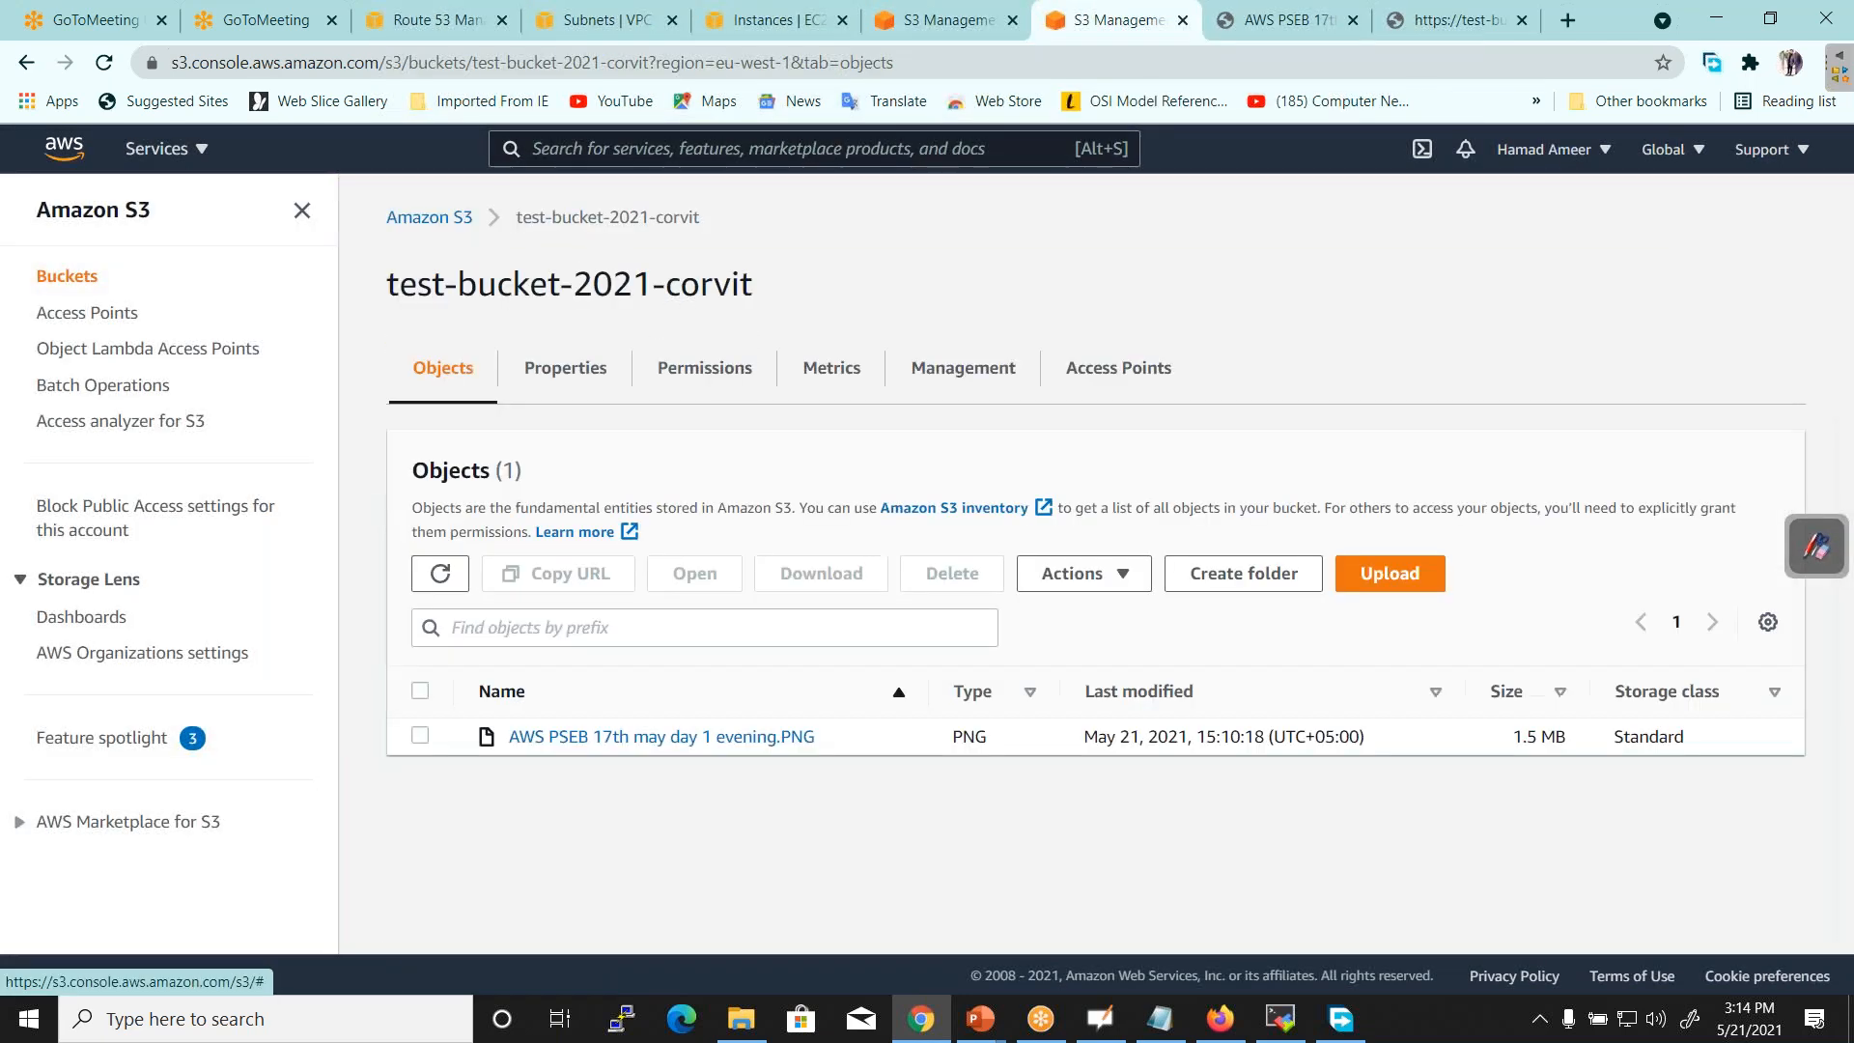
pyautogui.click(420, 735)
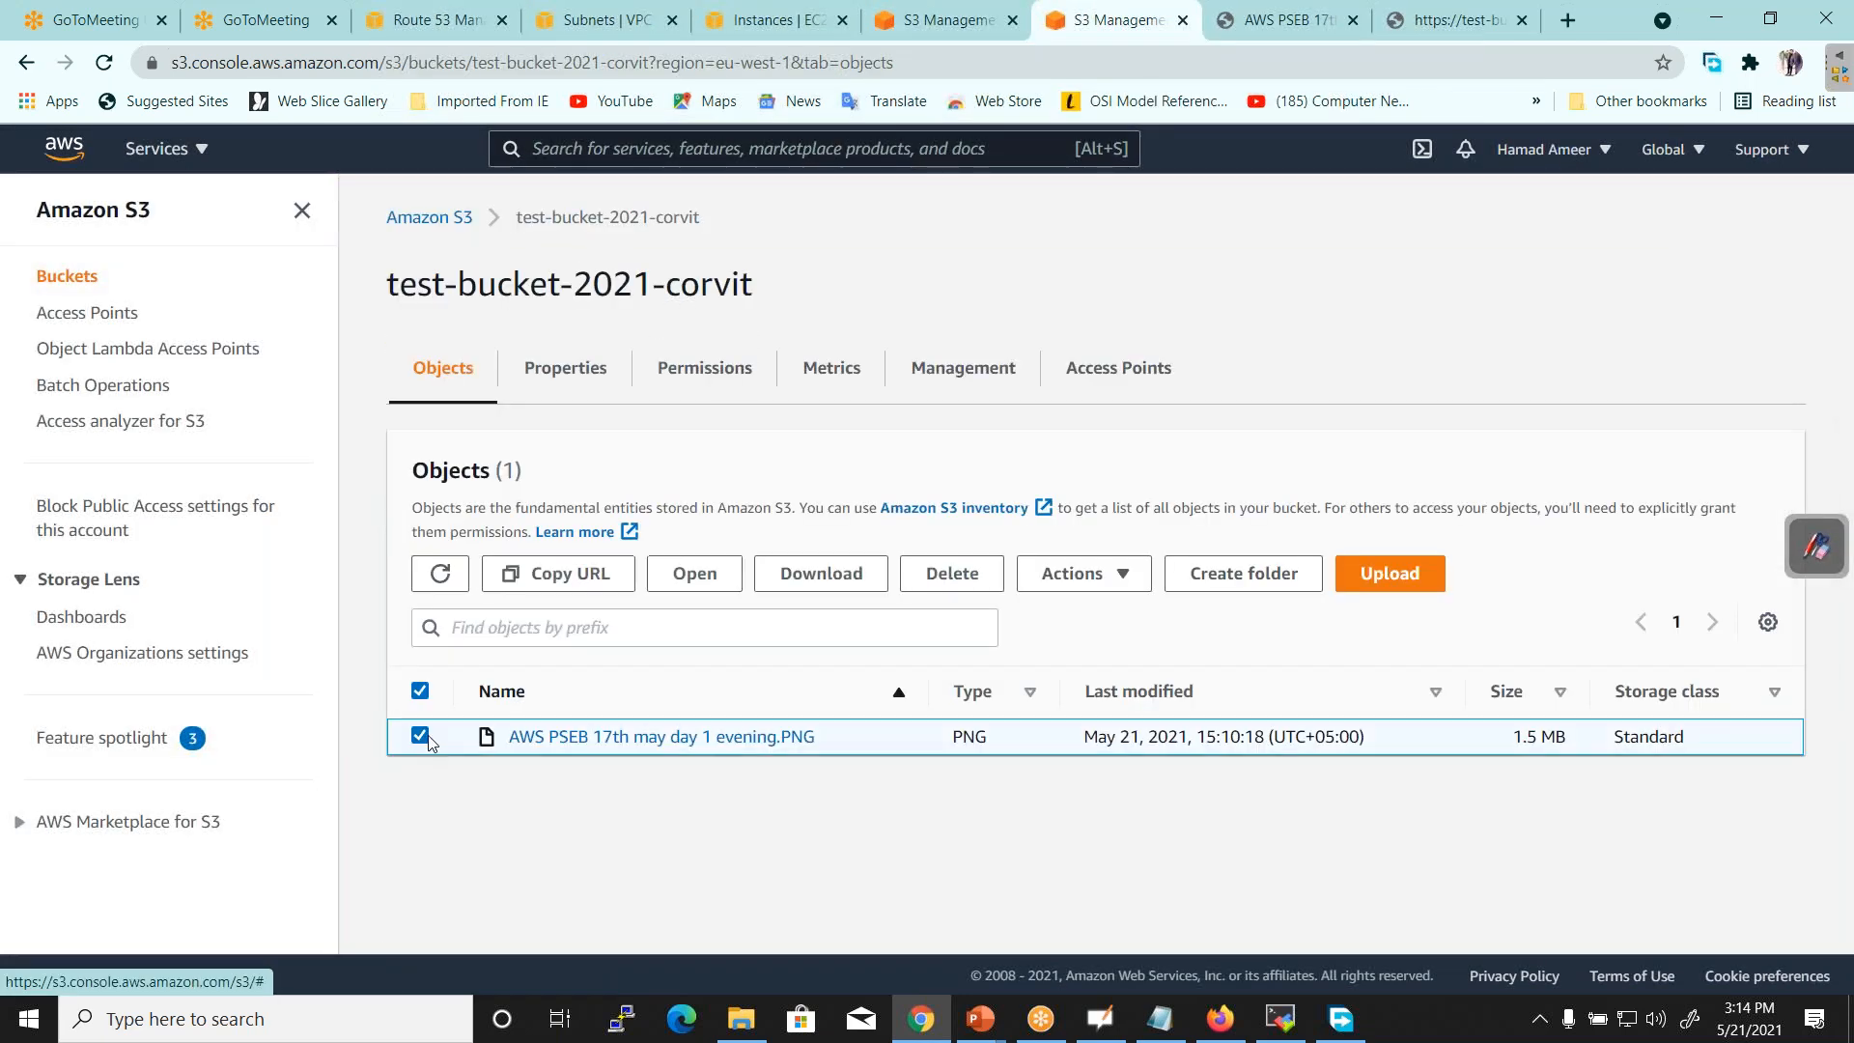
pyautogui.click(720, 737)
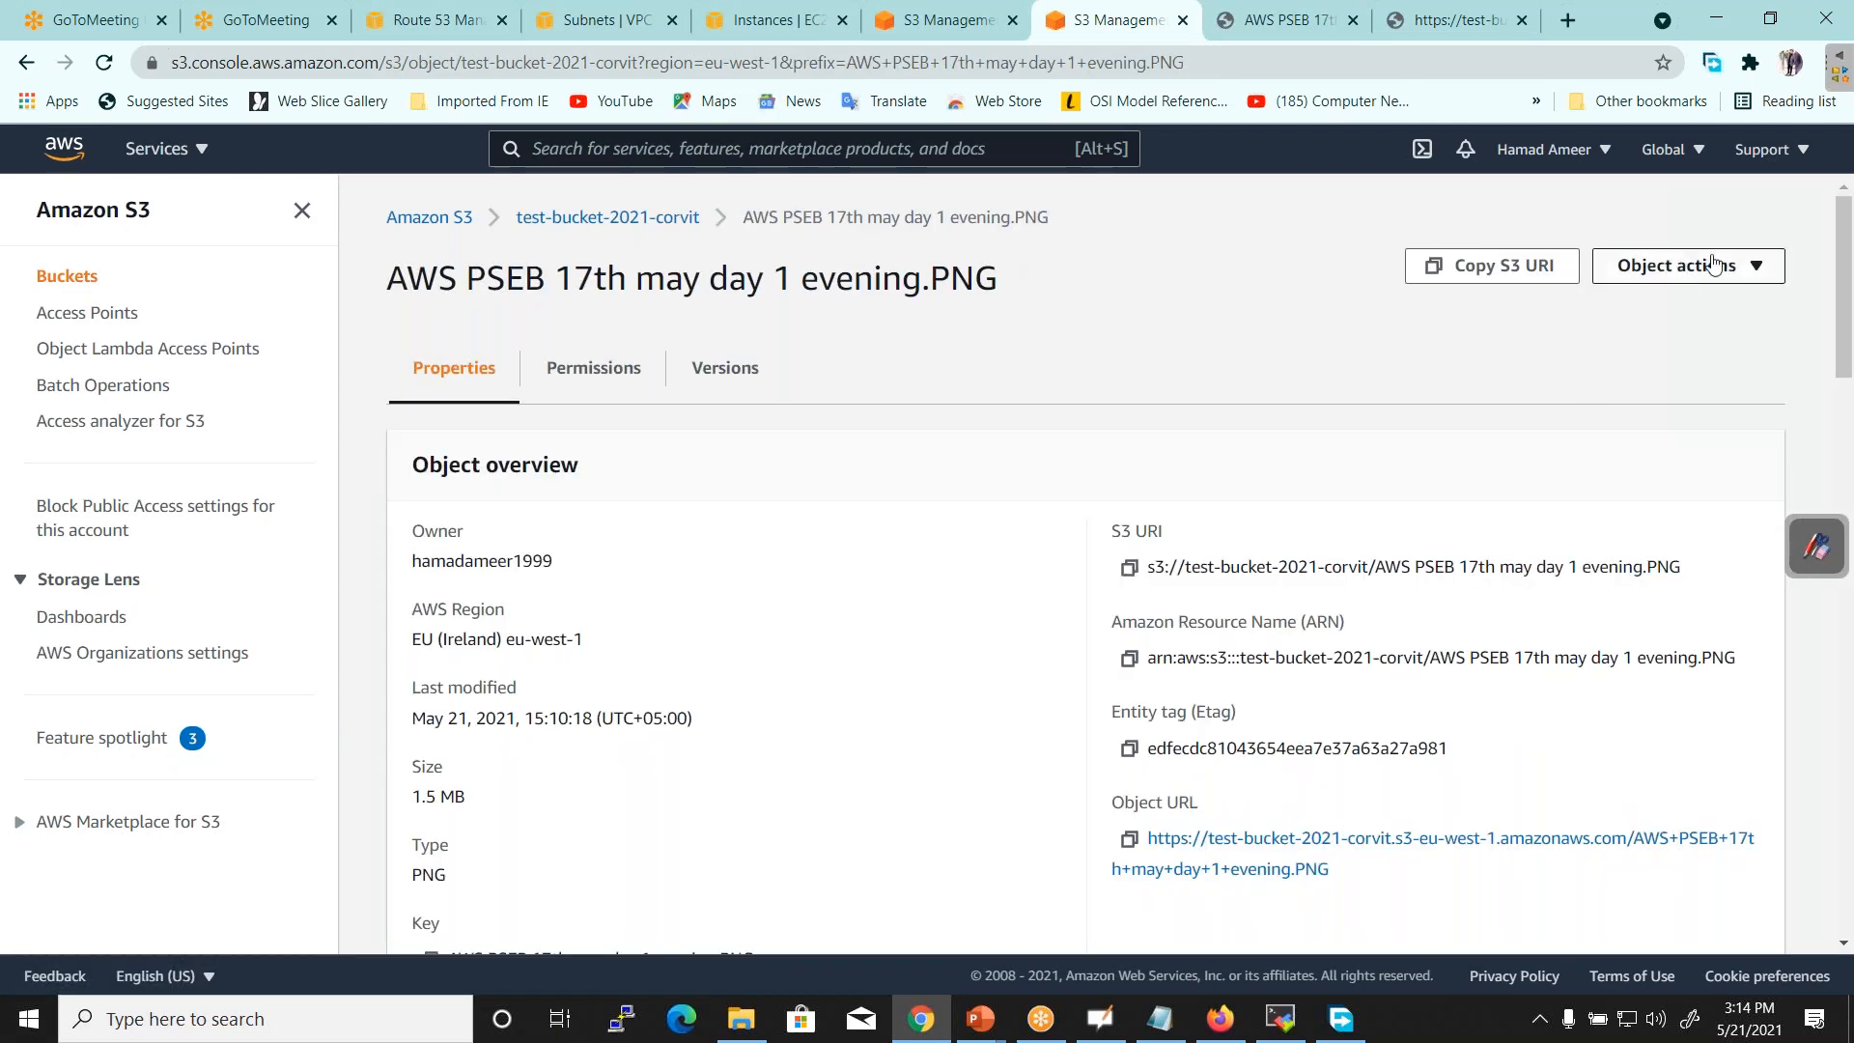
pyautogui.click(1706, 265)
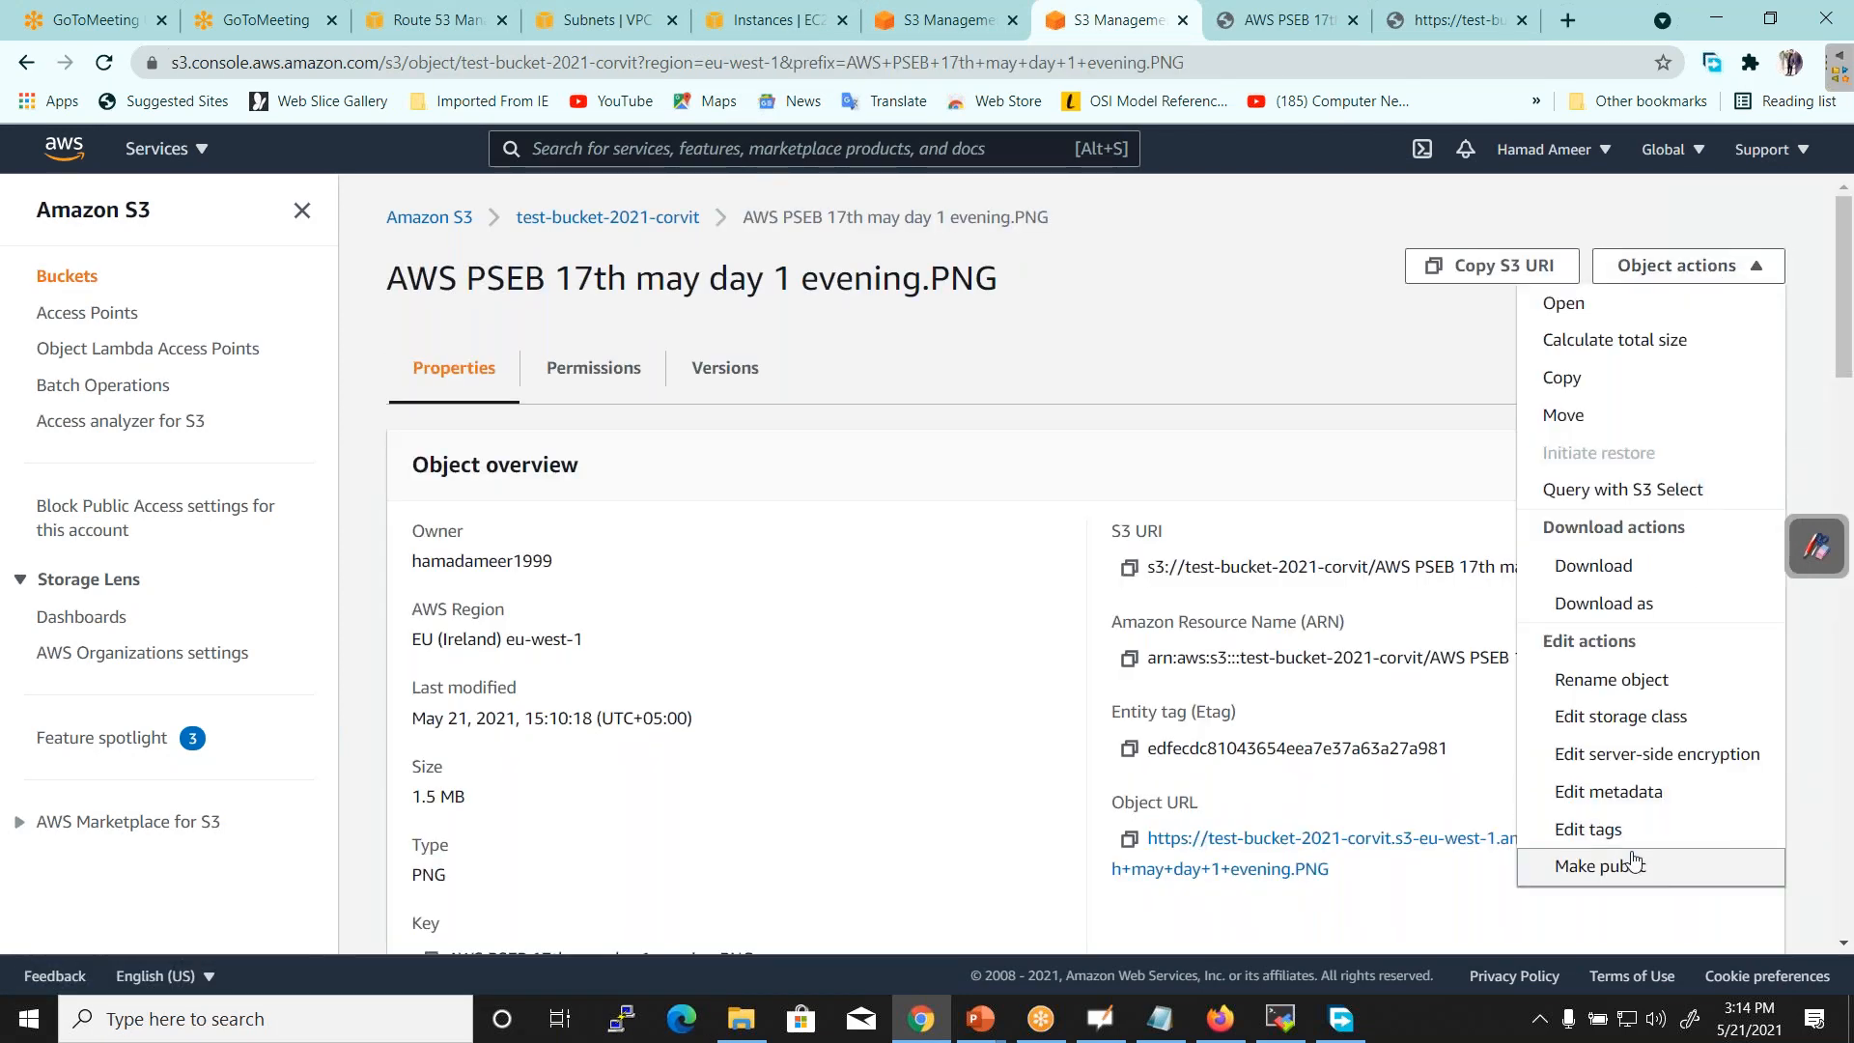
pyautogui.click(1634, 862)
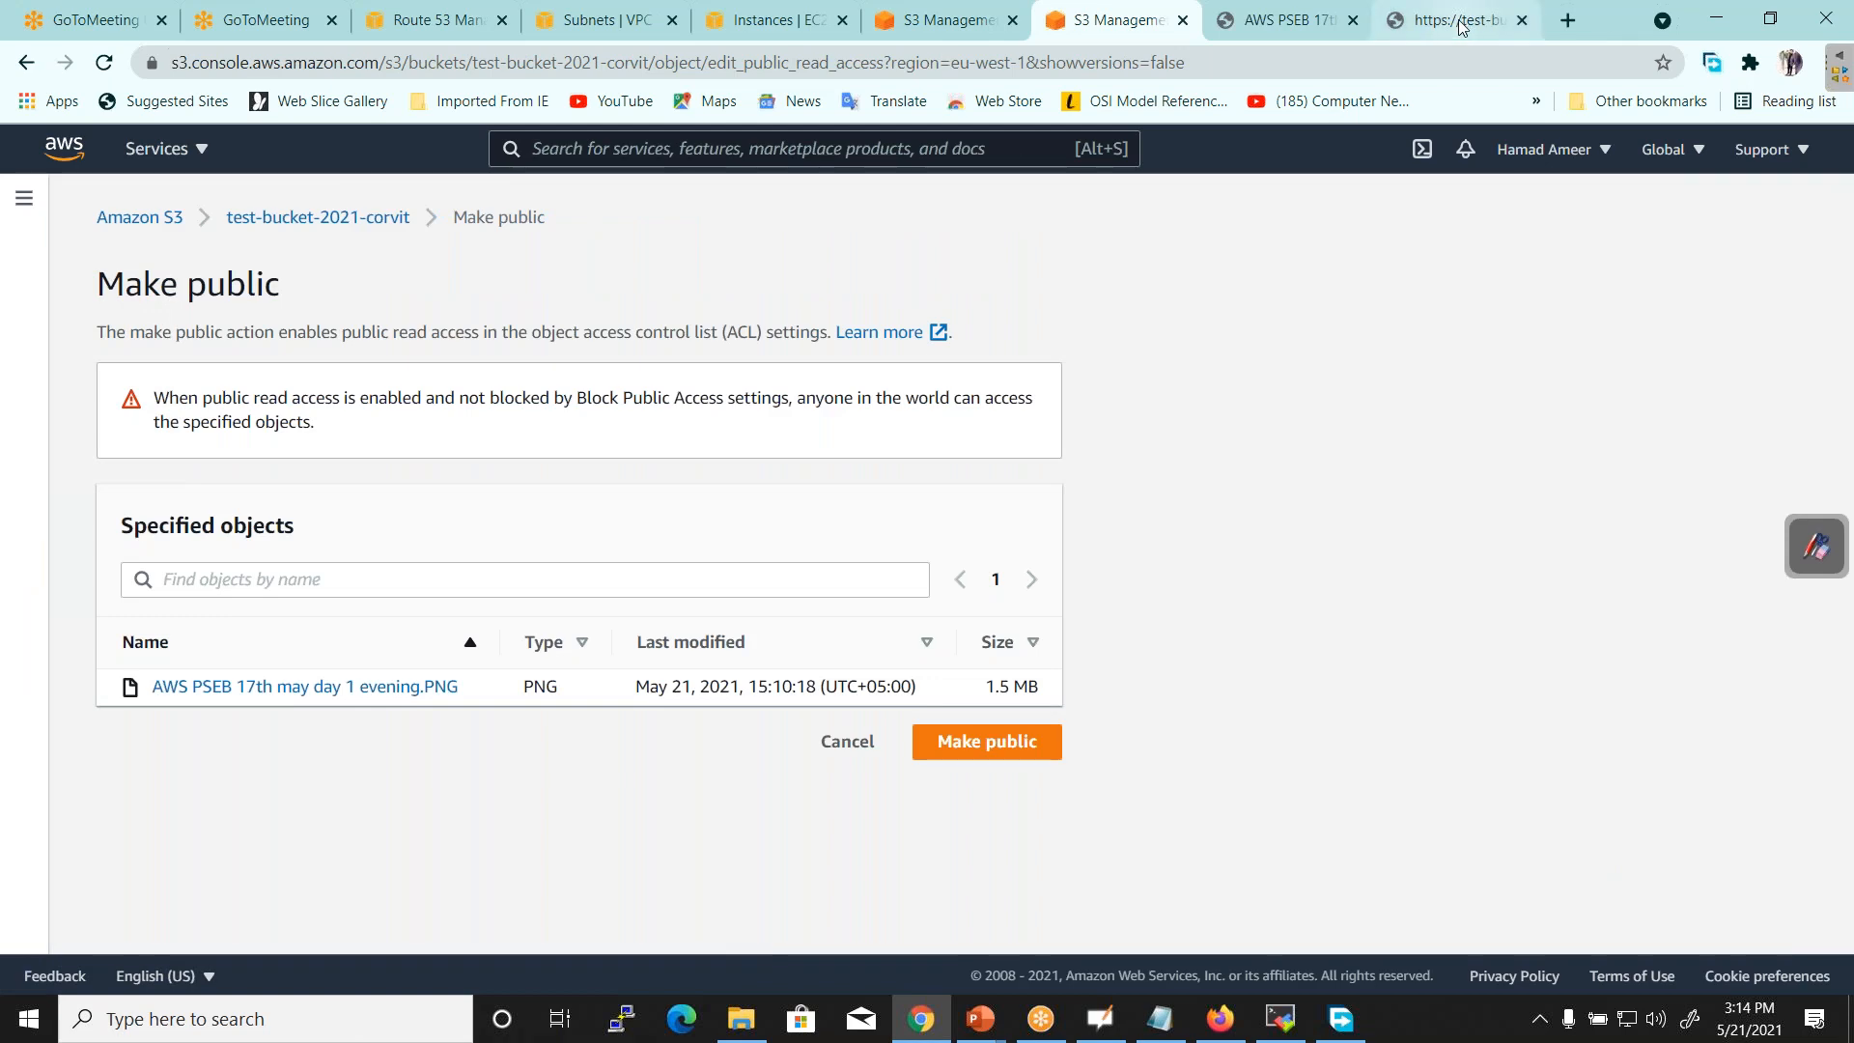
pyautogui.click(989, 741)
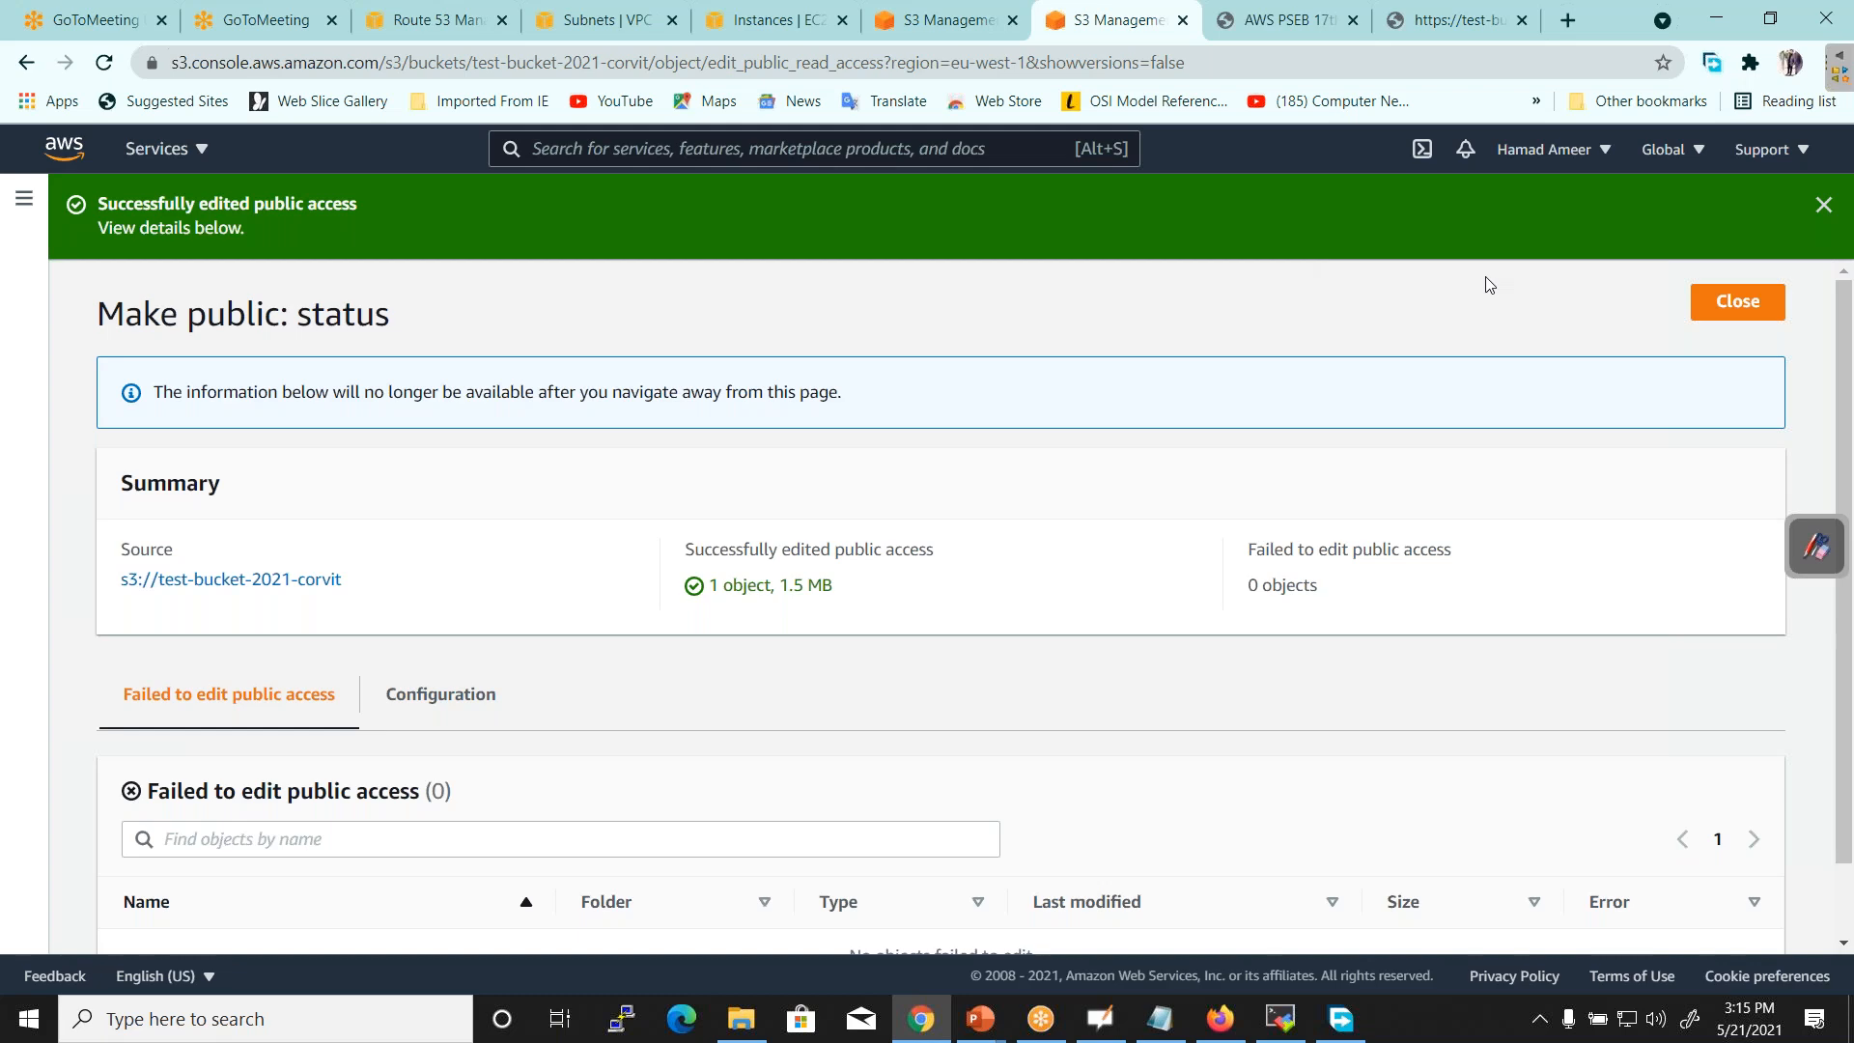
# Reload the plain object URL to test public access to the image, then close both image tabs
pyautogui.click(1448, 20)
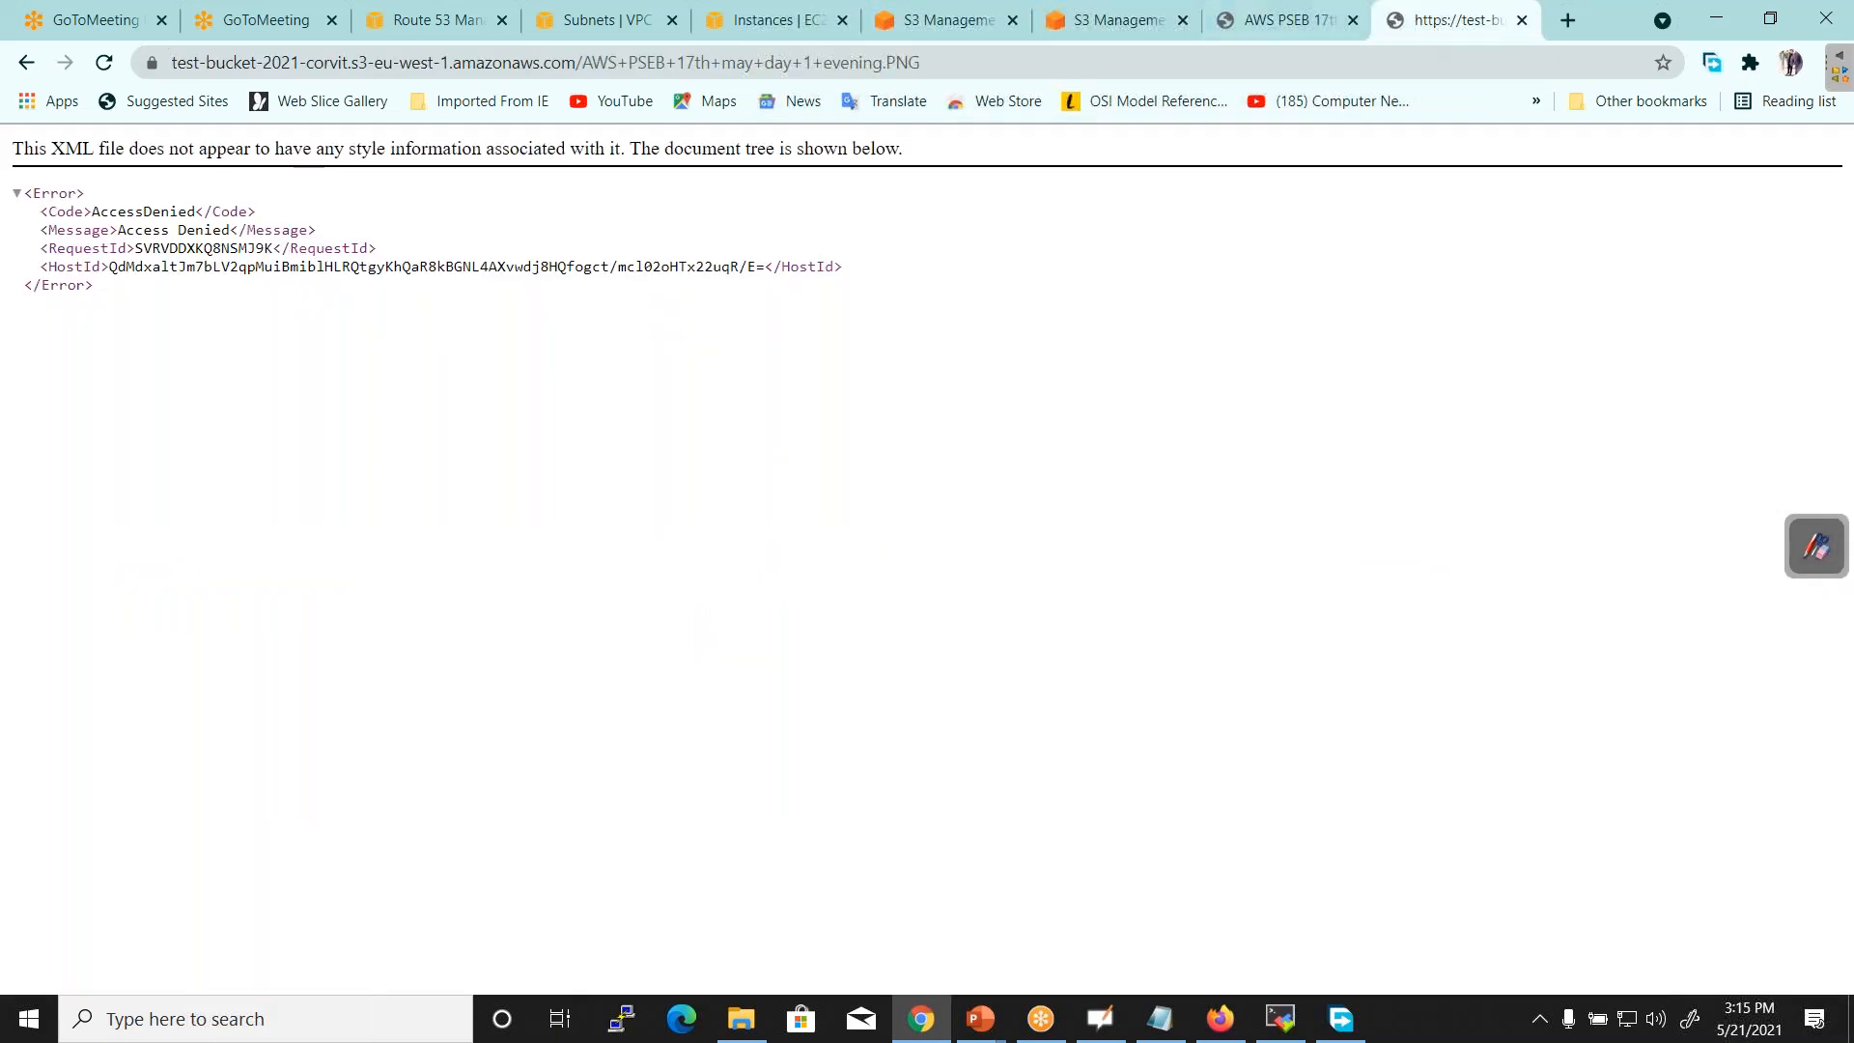
pyautogui.click(103, 62)
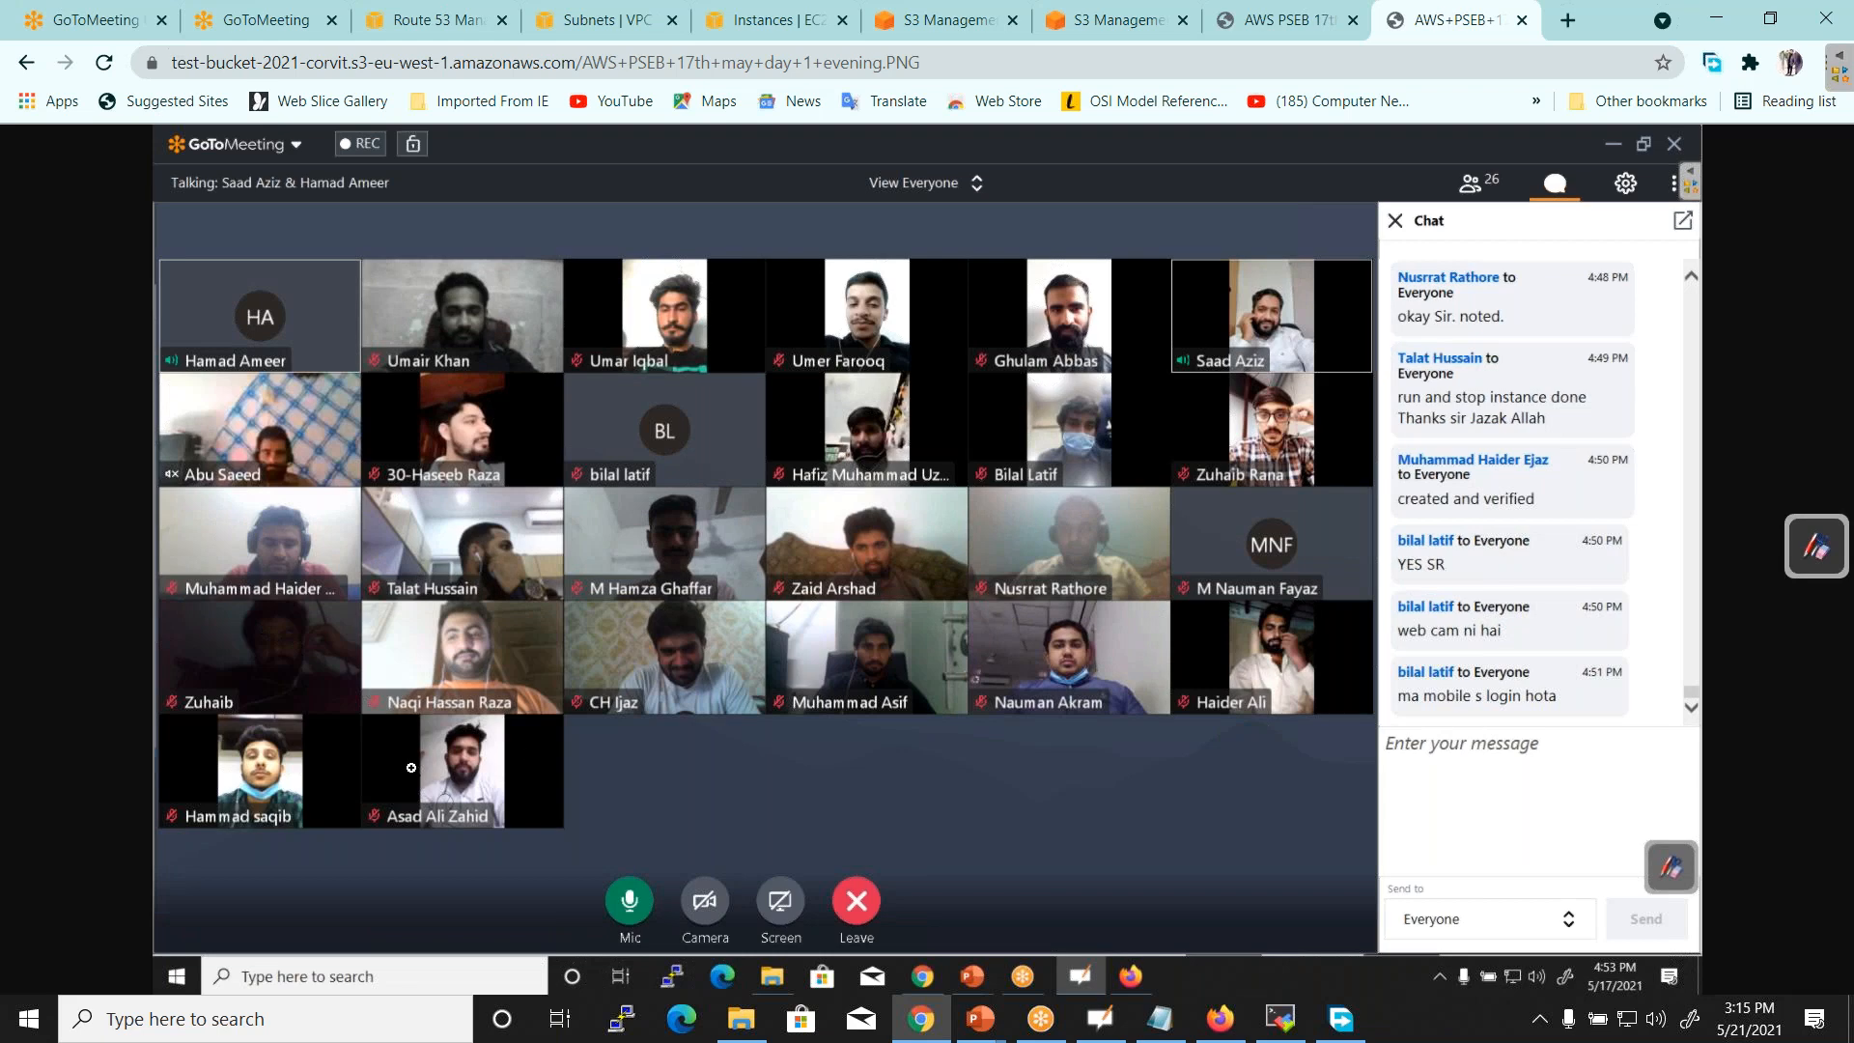
pyautogui.click(1304, 29)
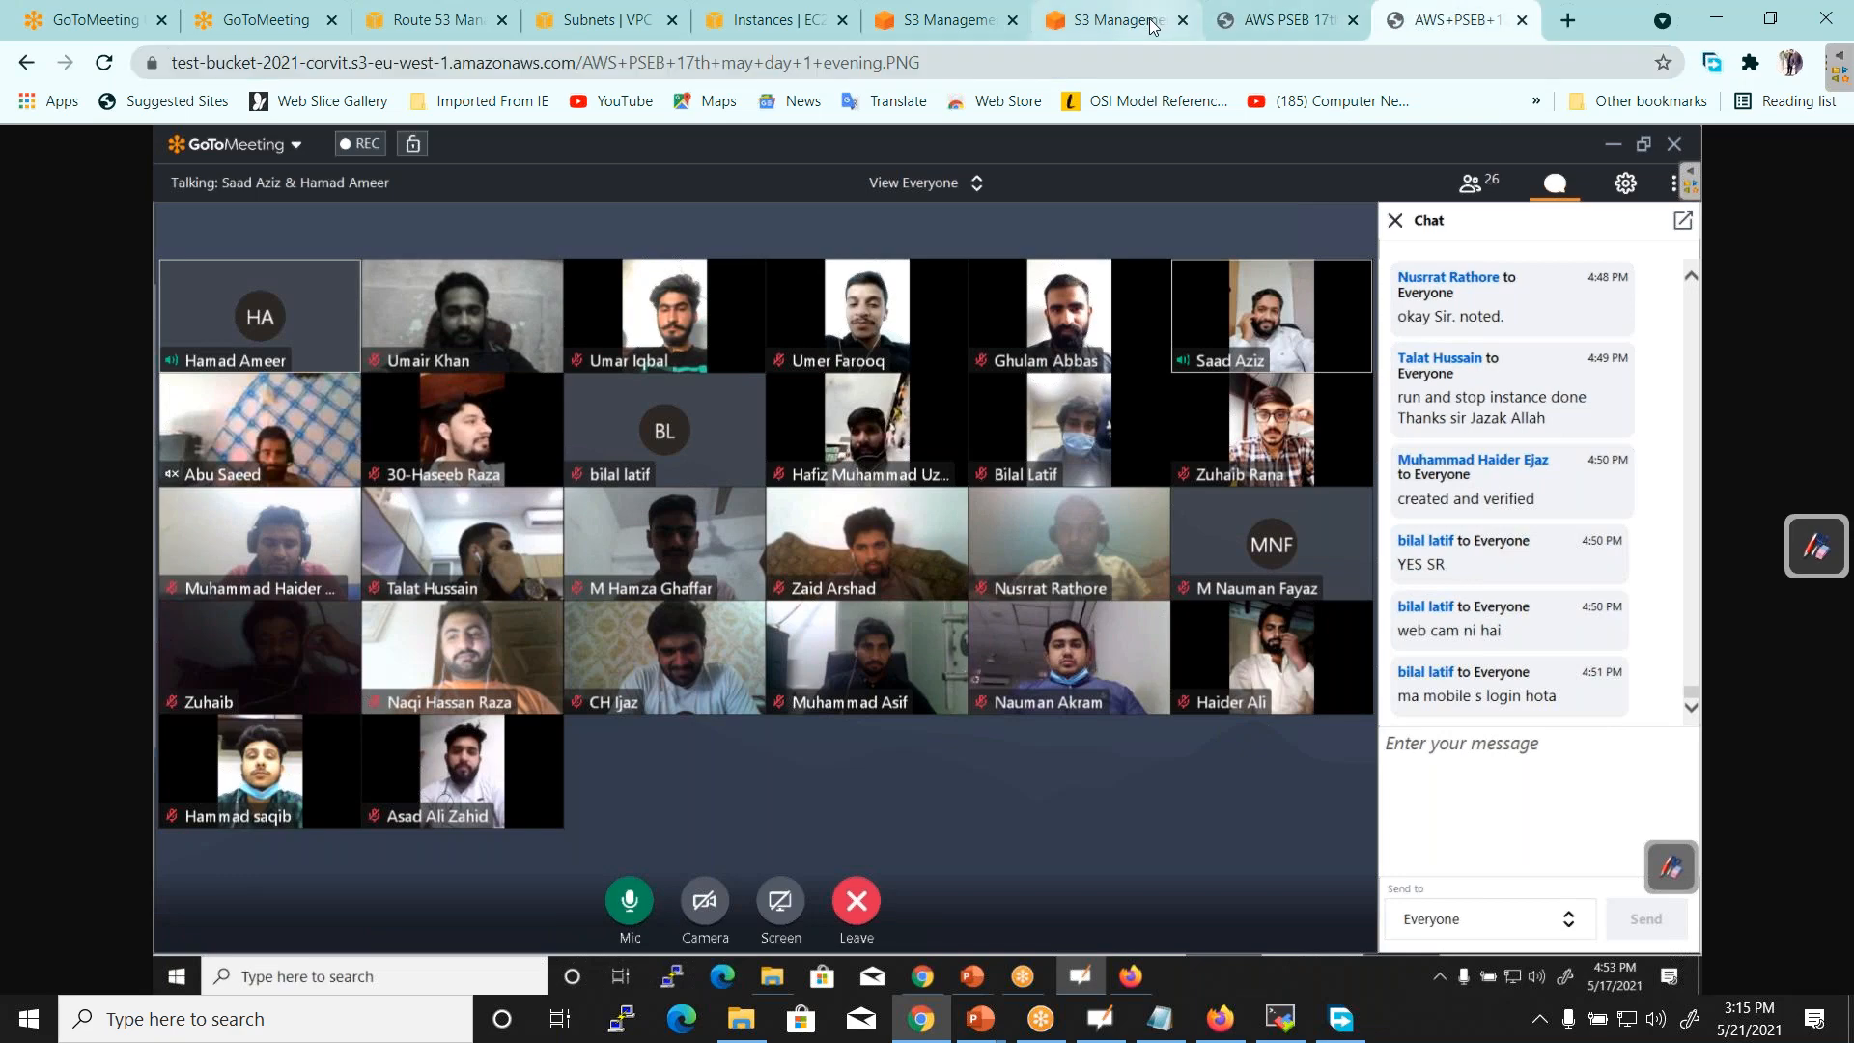
pyautogui.click(1437, 27)
pyautogui.click(1521, 21)
pyautogui.click(1522, 20)
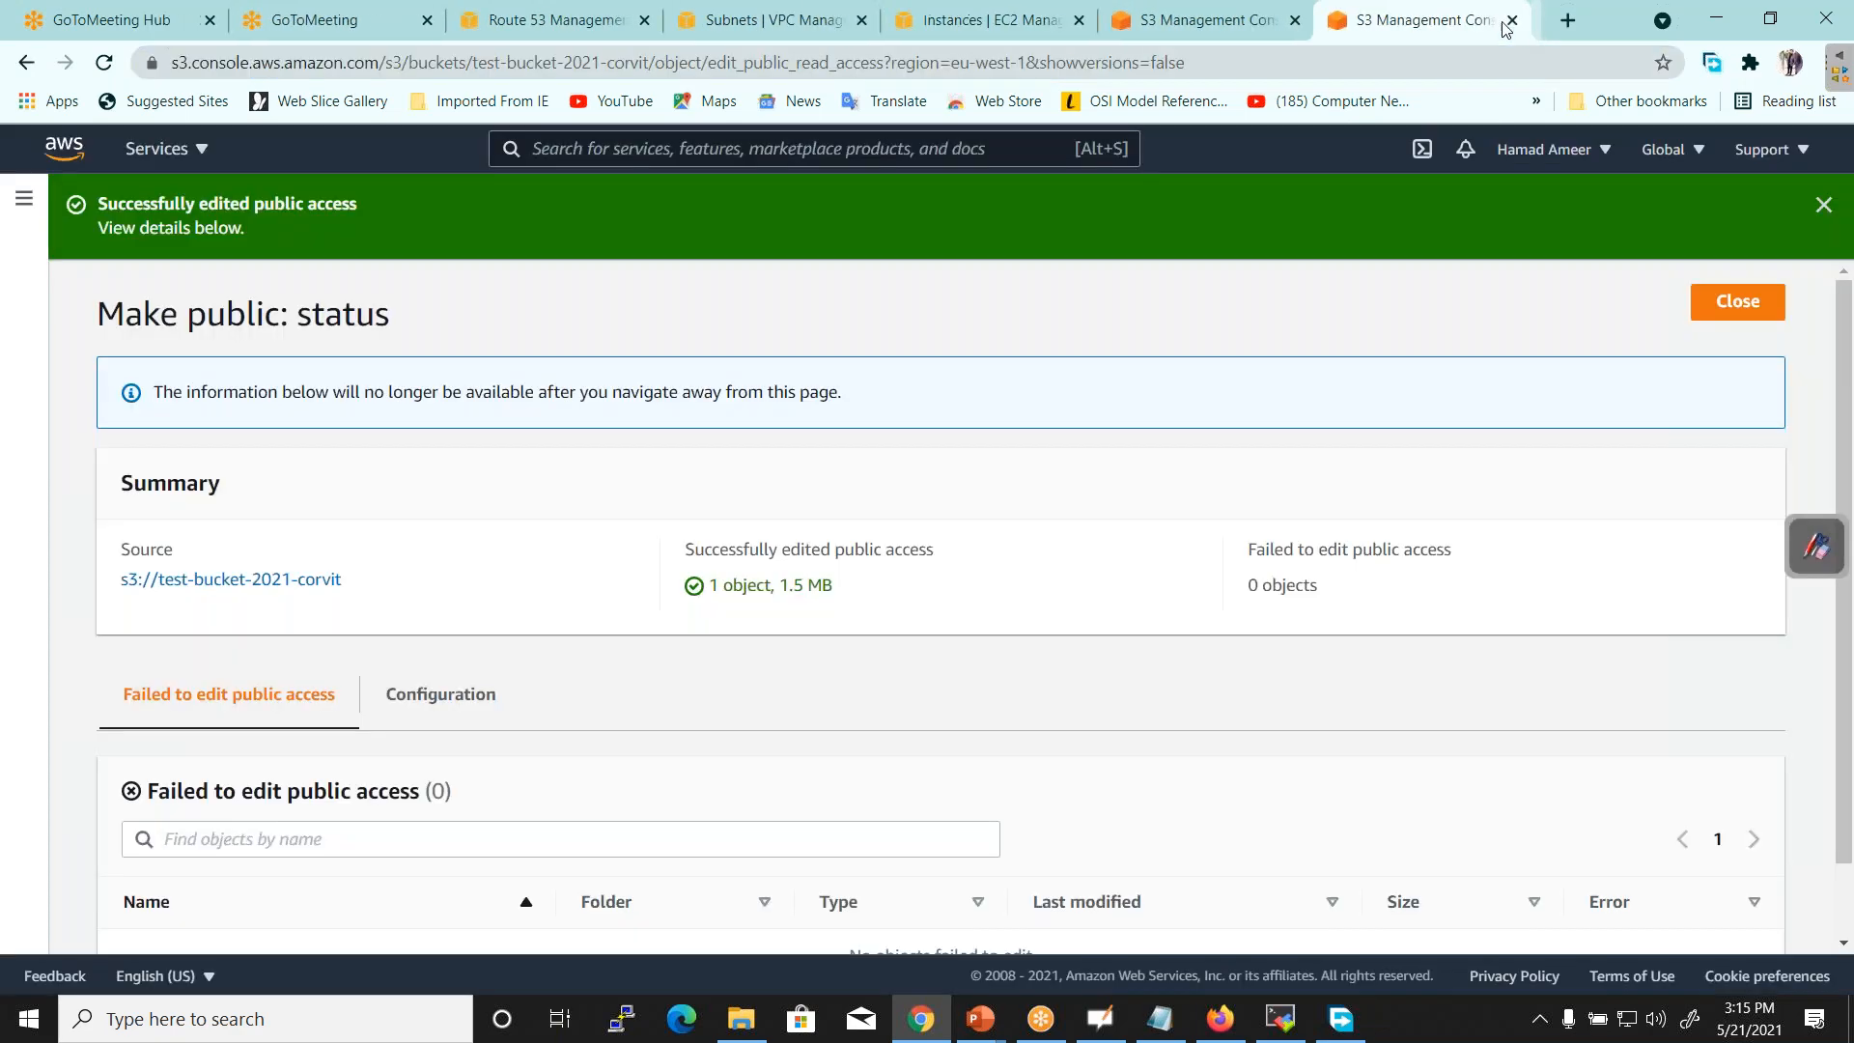
pyautogui.moveTo(1847, 734); pyautogui.dragTo(1847, 734)
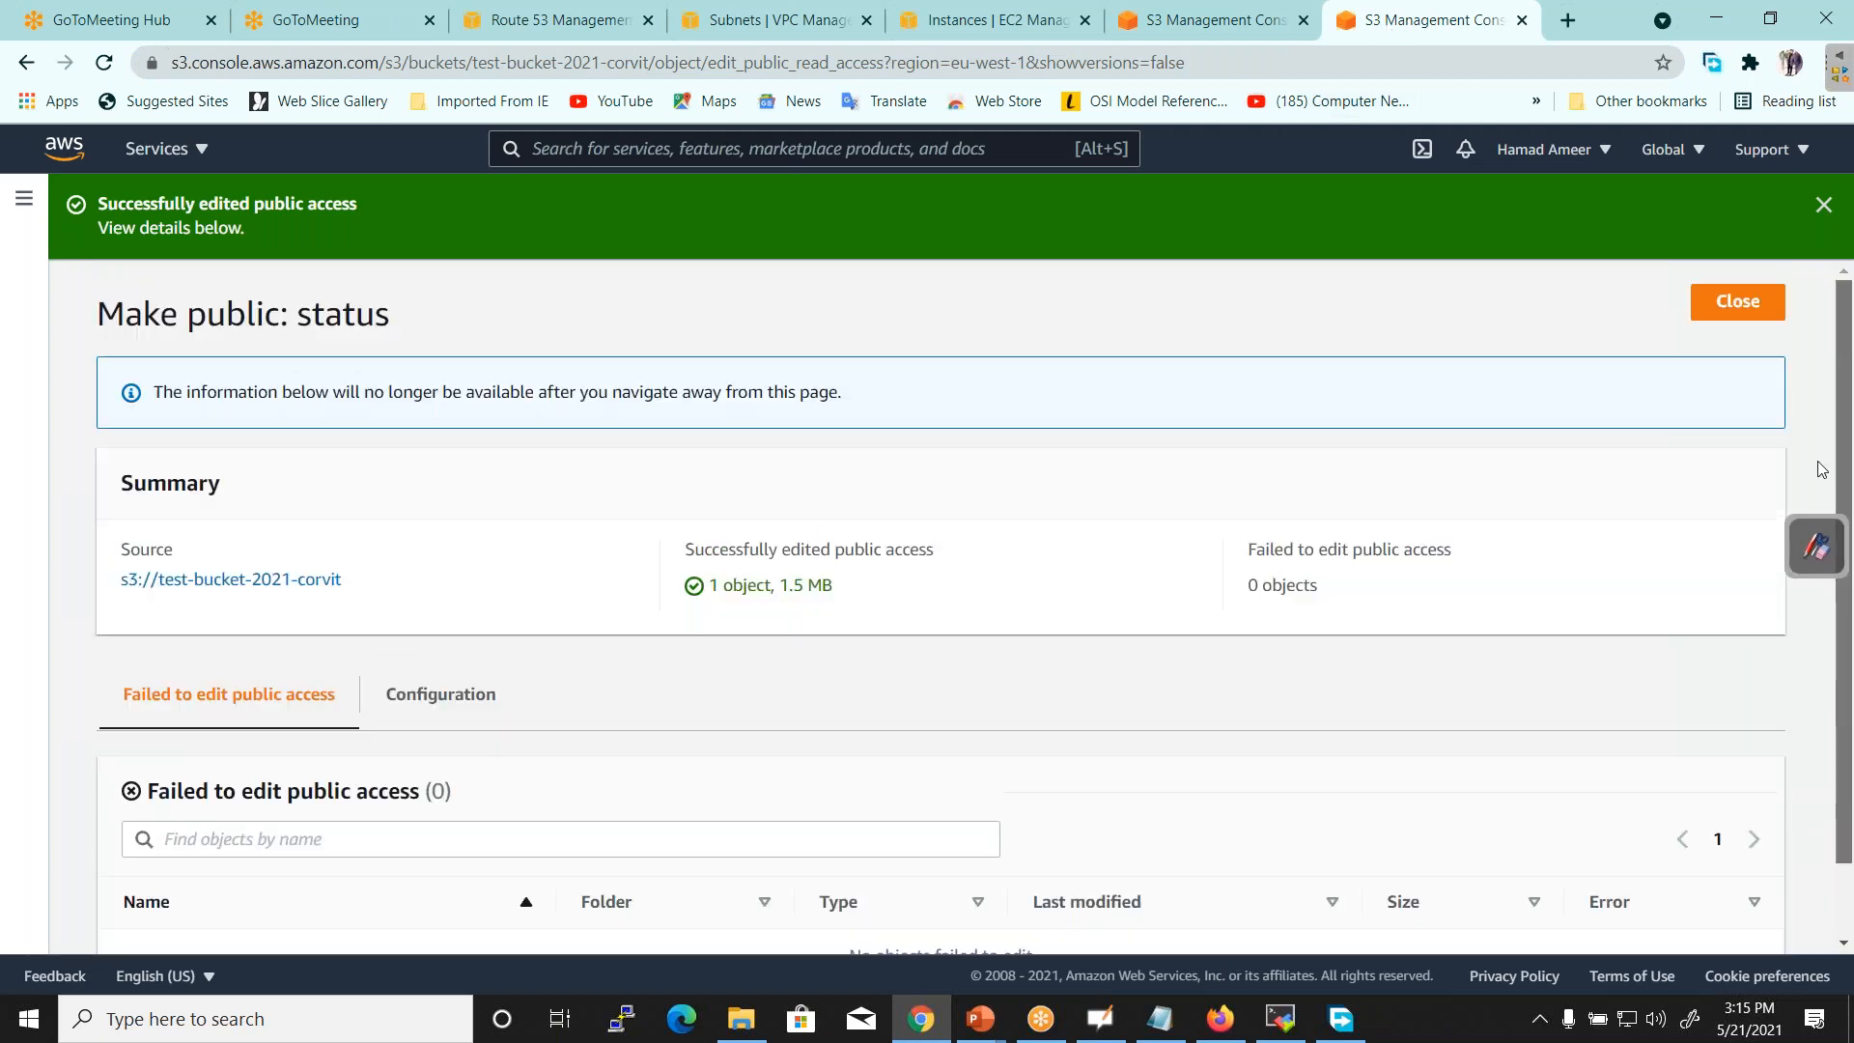
# In the other S3 console tab, leave the upload status for the bucket list and display the properties of test-bucket-2021-corvit
pyautogui.click(1180, 12)
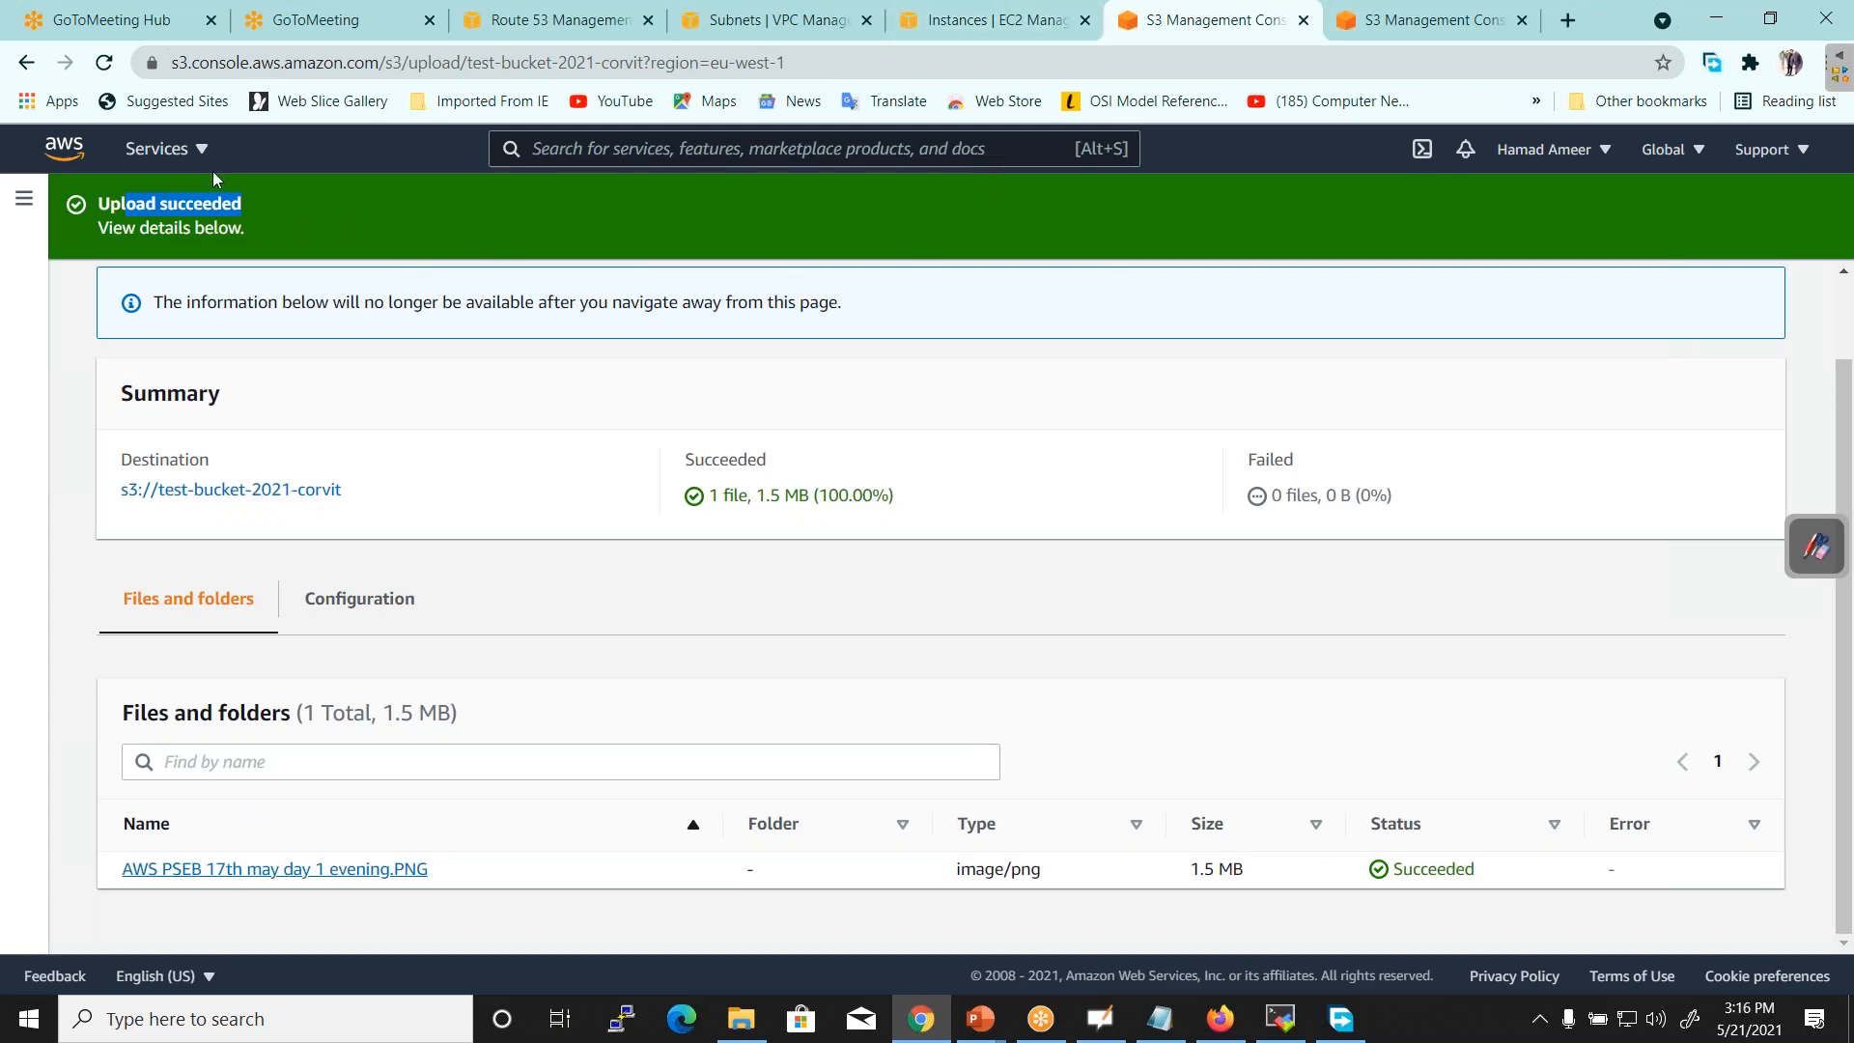
pyautogui.click(25, 73)
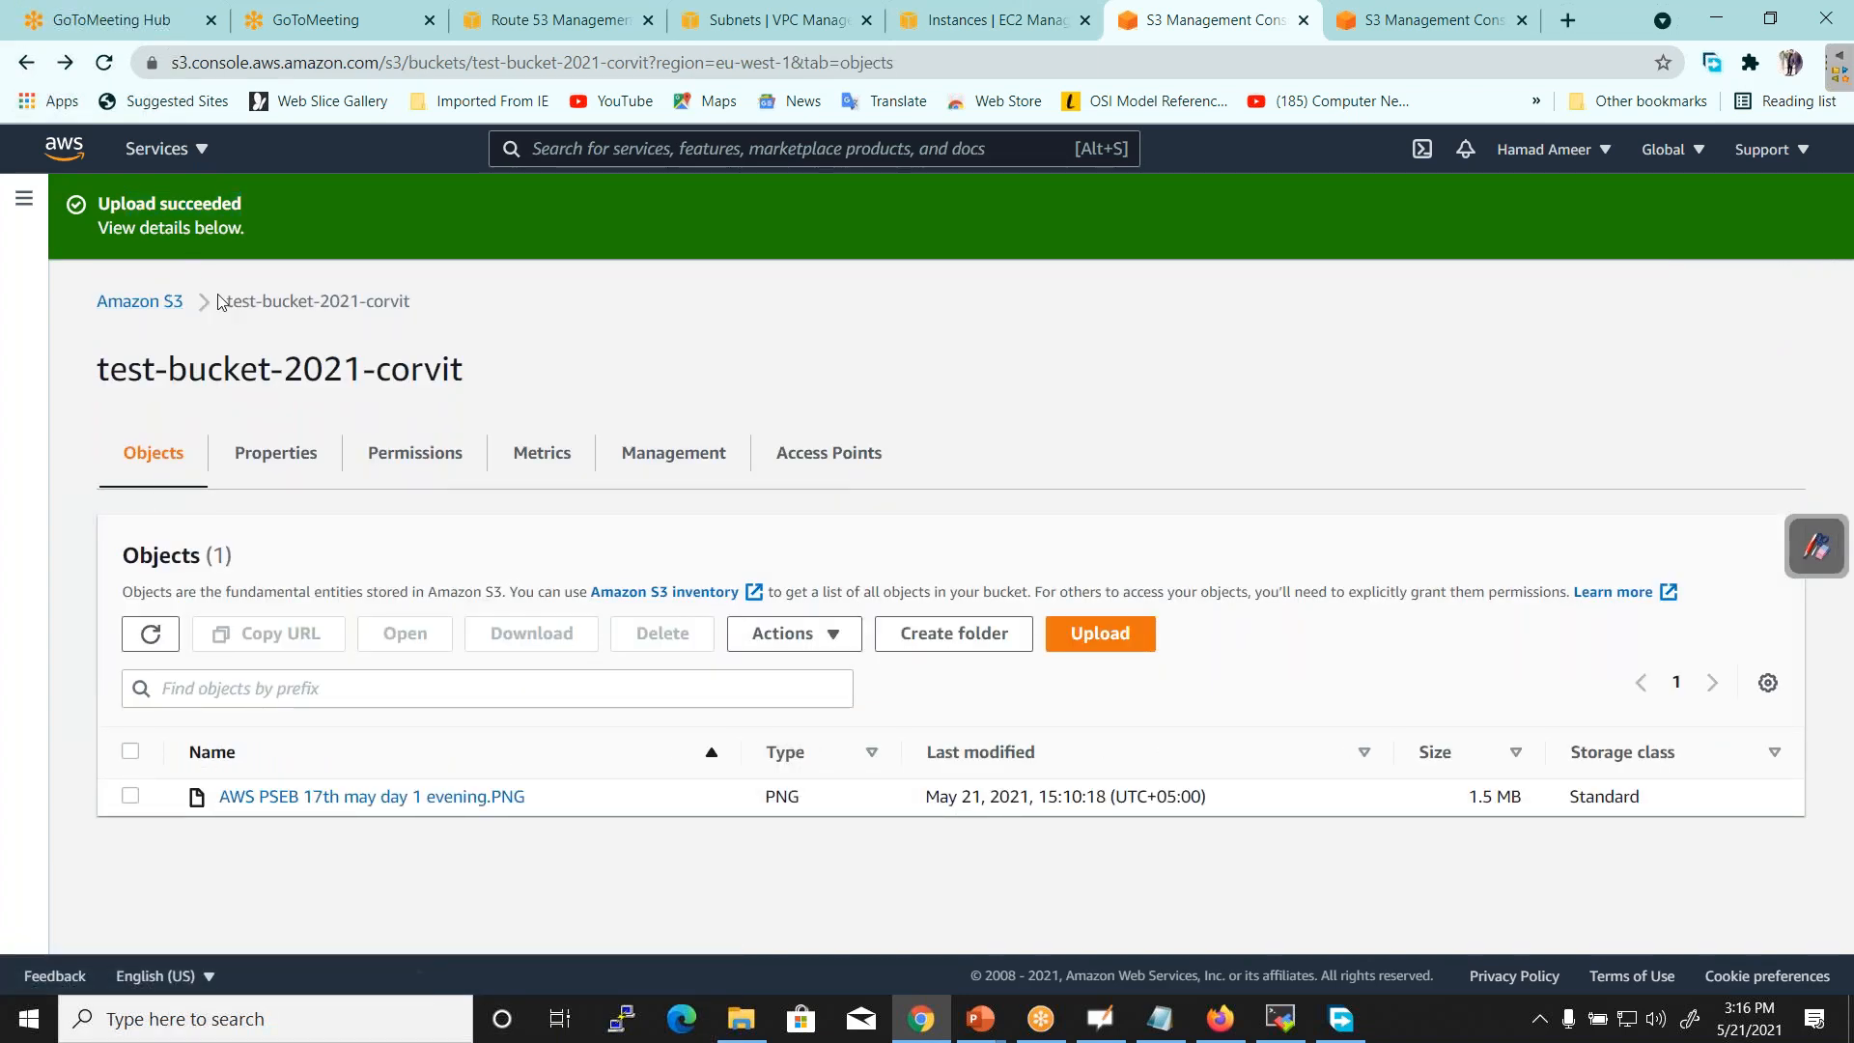
pyautogui.click(144, 301)
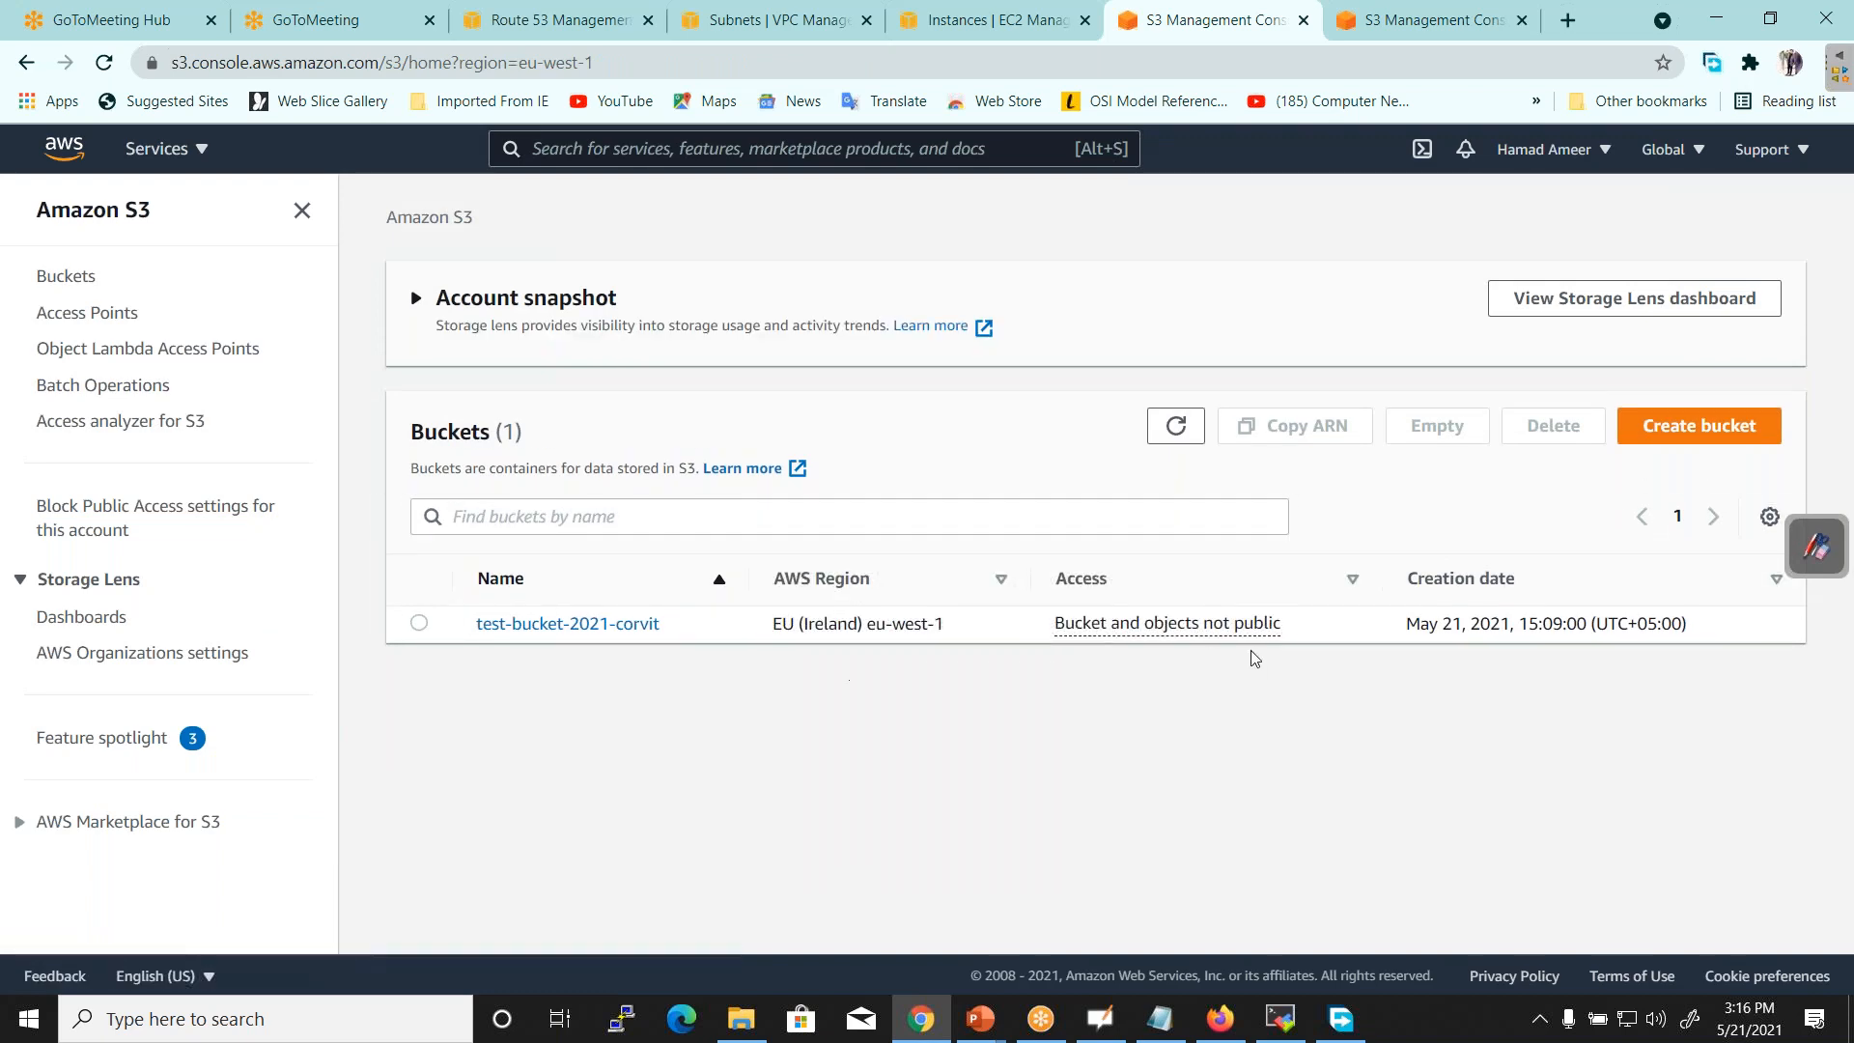
pyautogui.click(543, 625)
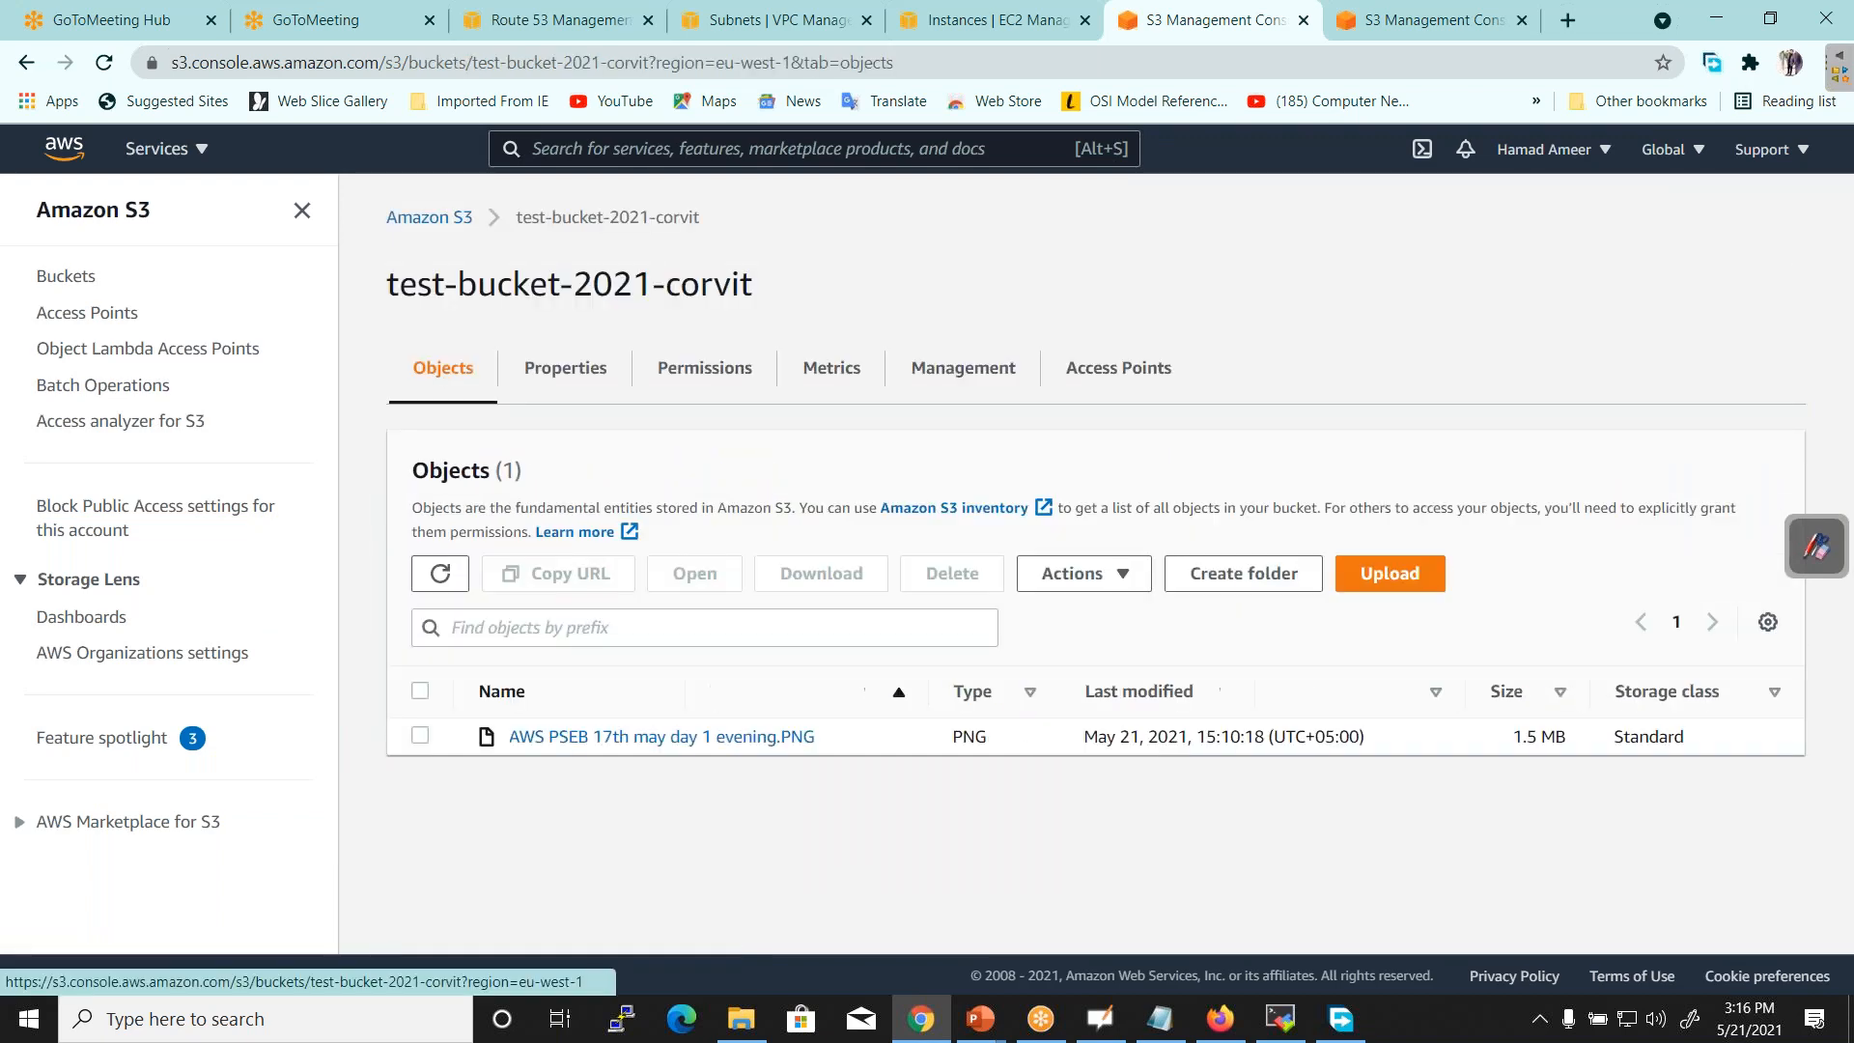
pyautogui.click(558, 388)
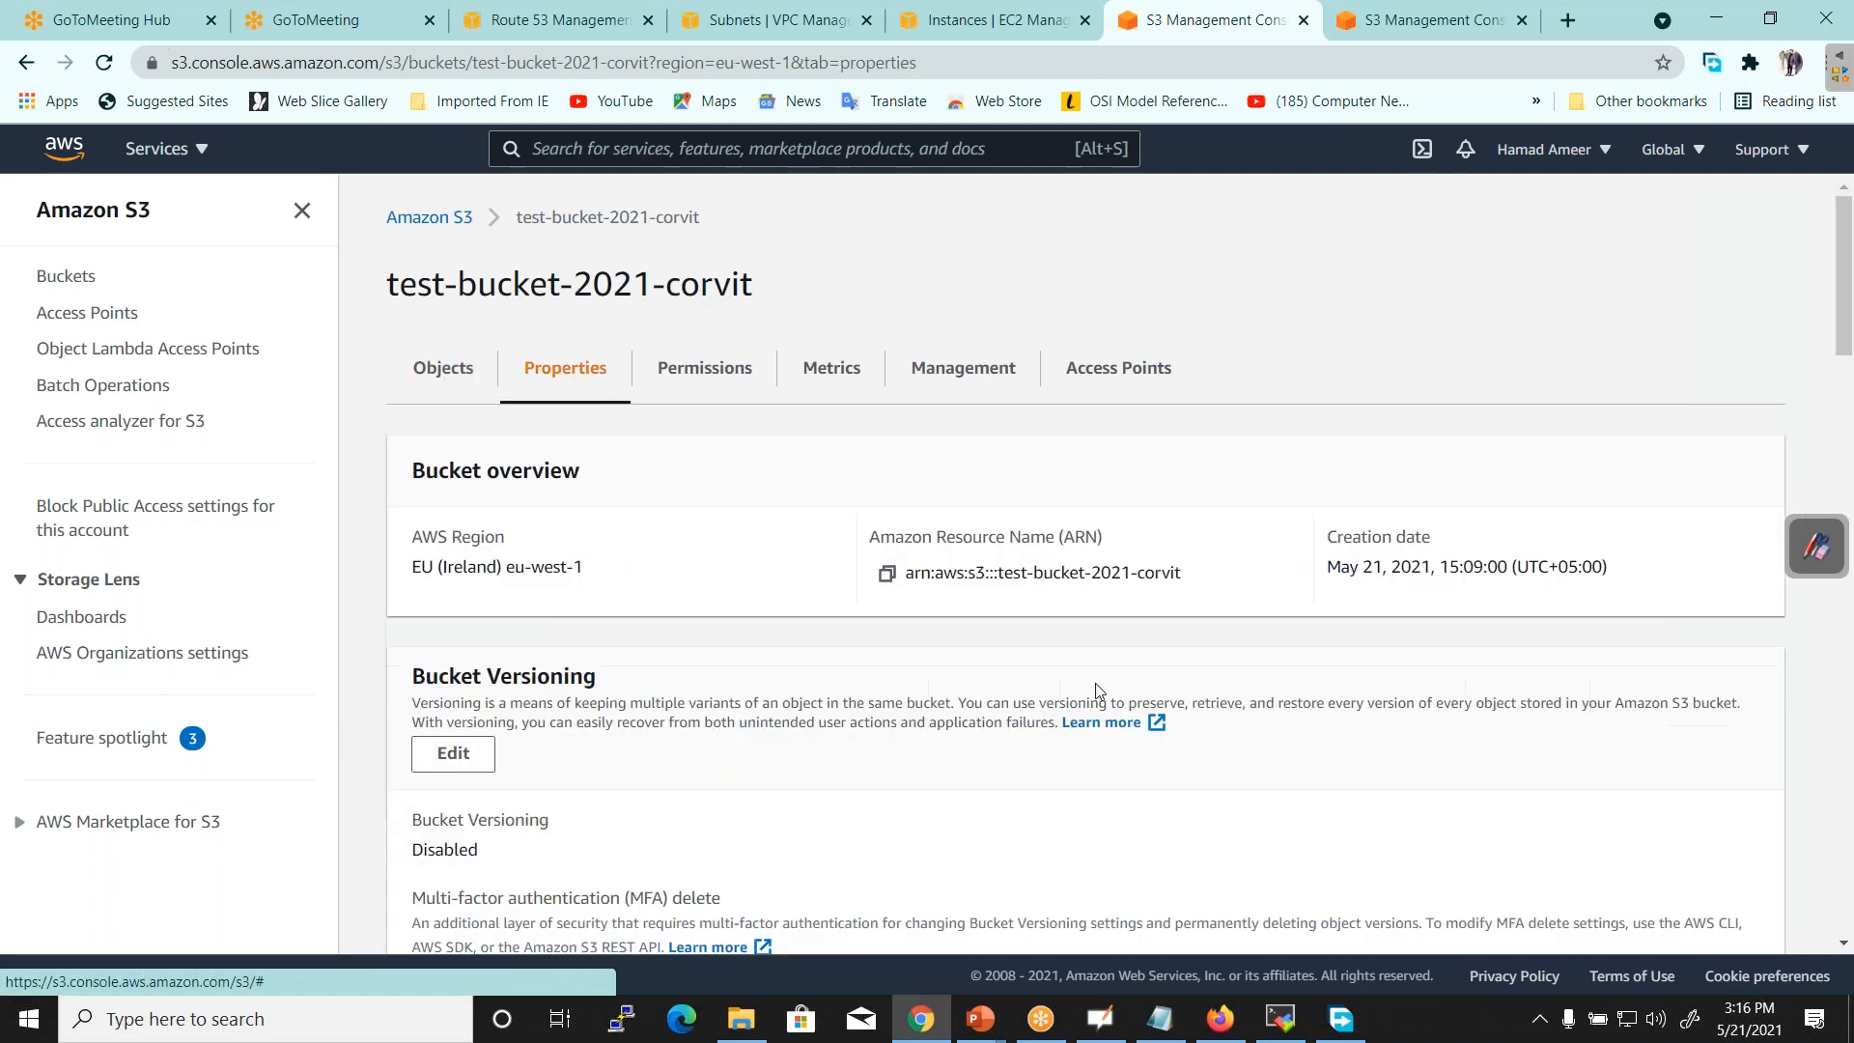
# Enable Bucket Versioning for test-bucket-2021-corvit and save the change
pyautogui.moveTo(439, 677); pyautogui.dragTo(601, 684)
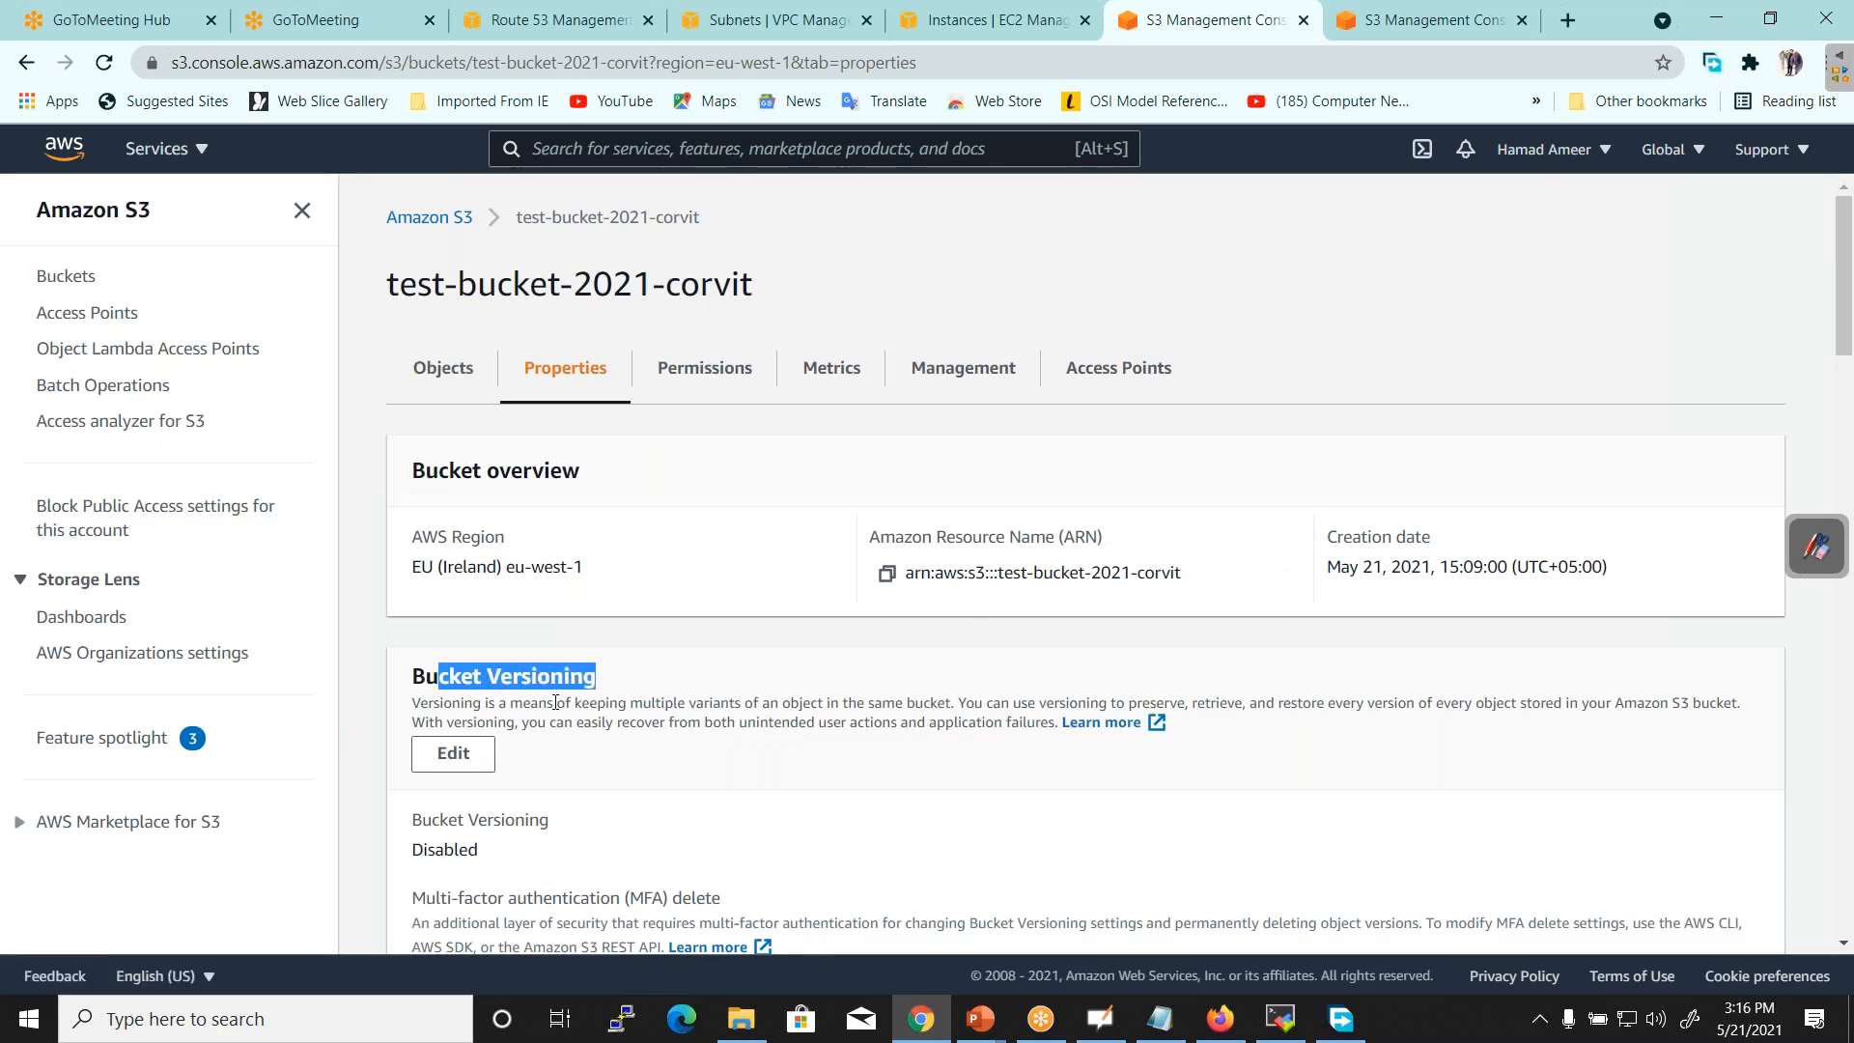
pyautogui.moveTo(411, 819); pyautogui.dragTo(434, 860)
pyautogui.click(513, 866)
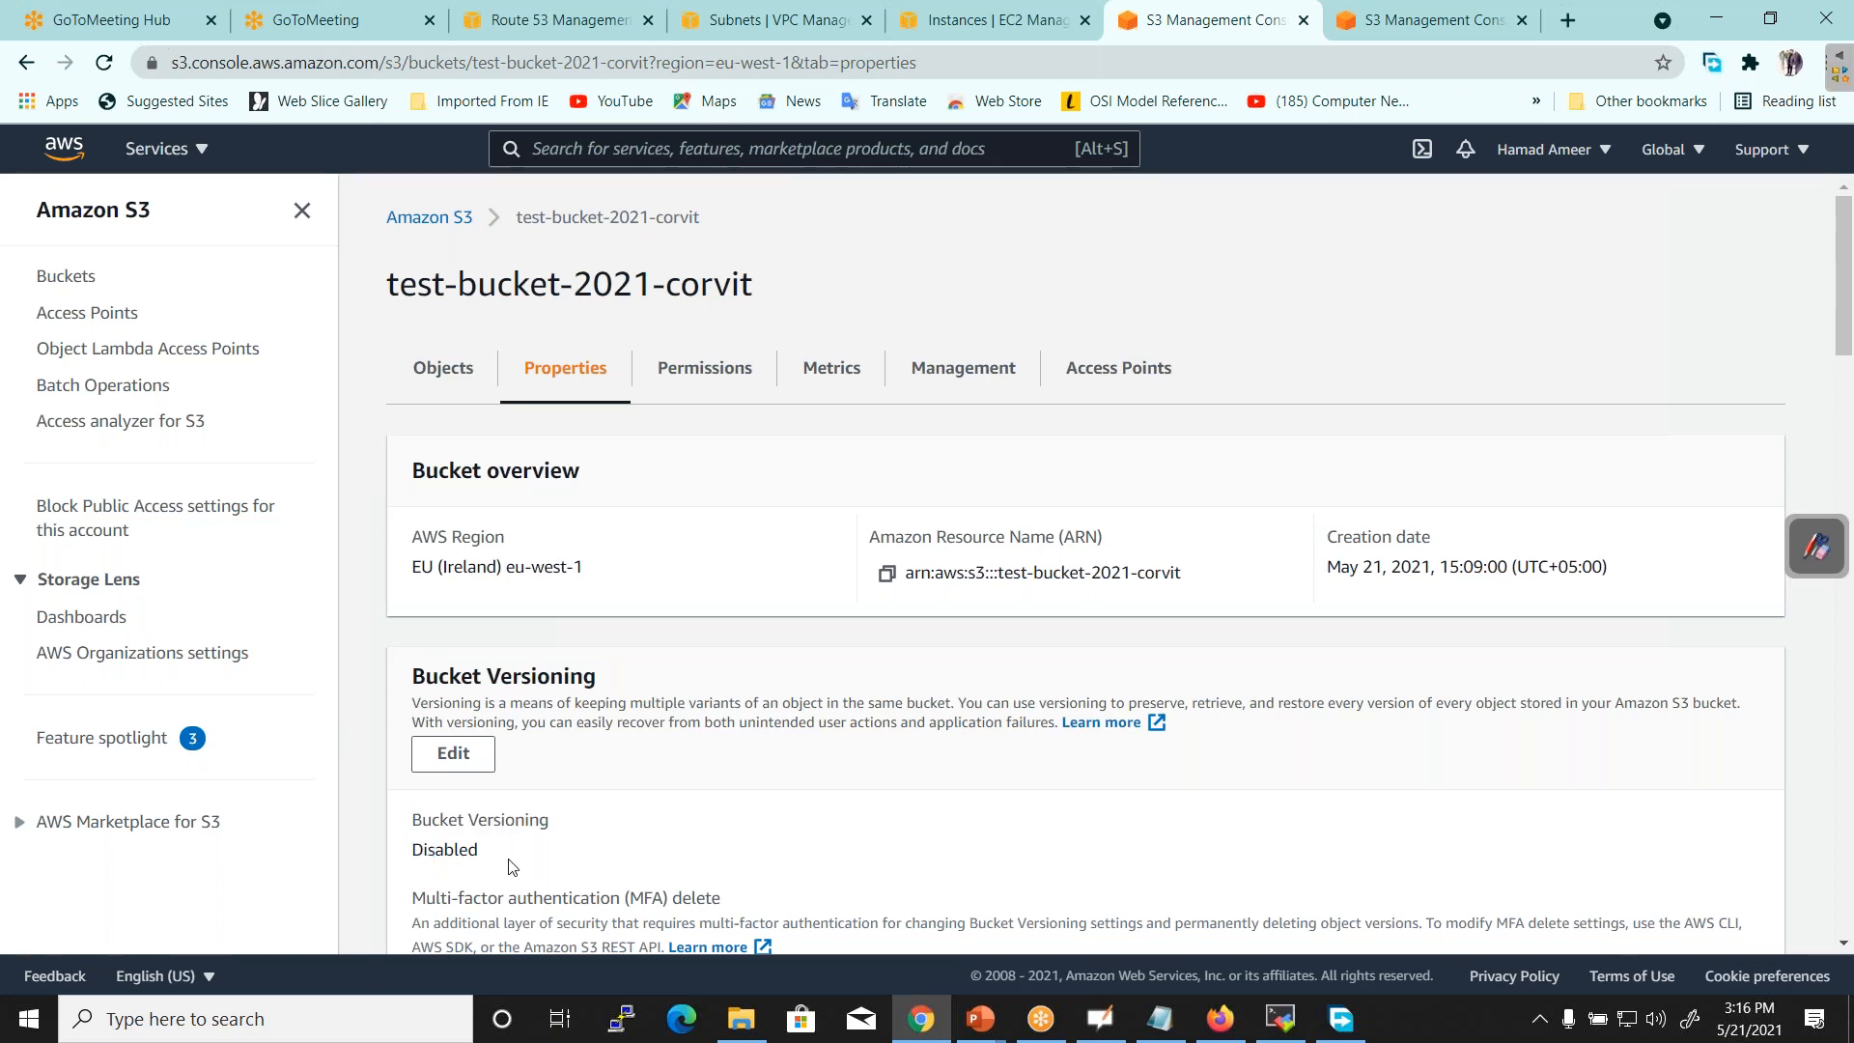
pyautogui.click(460, 761)
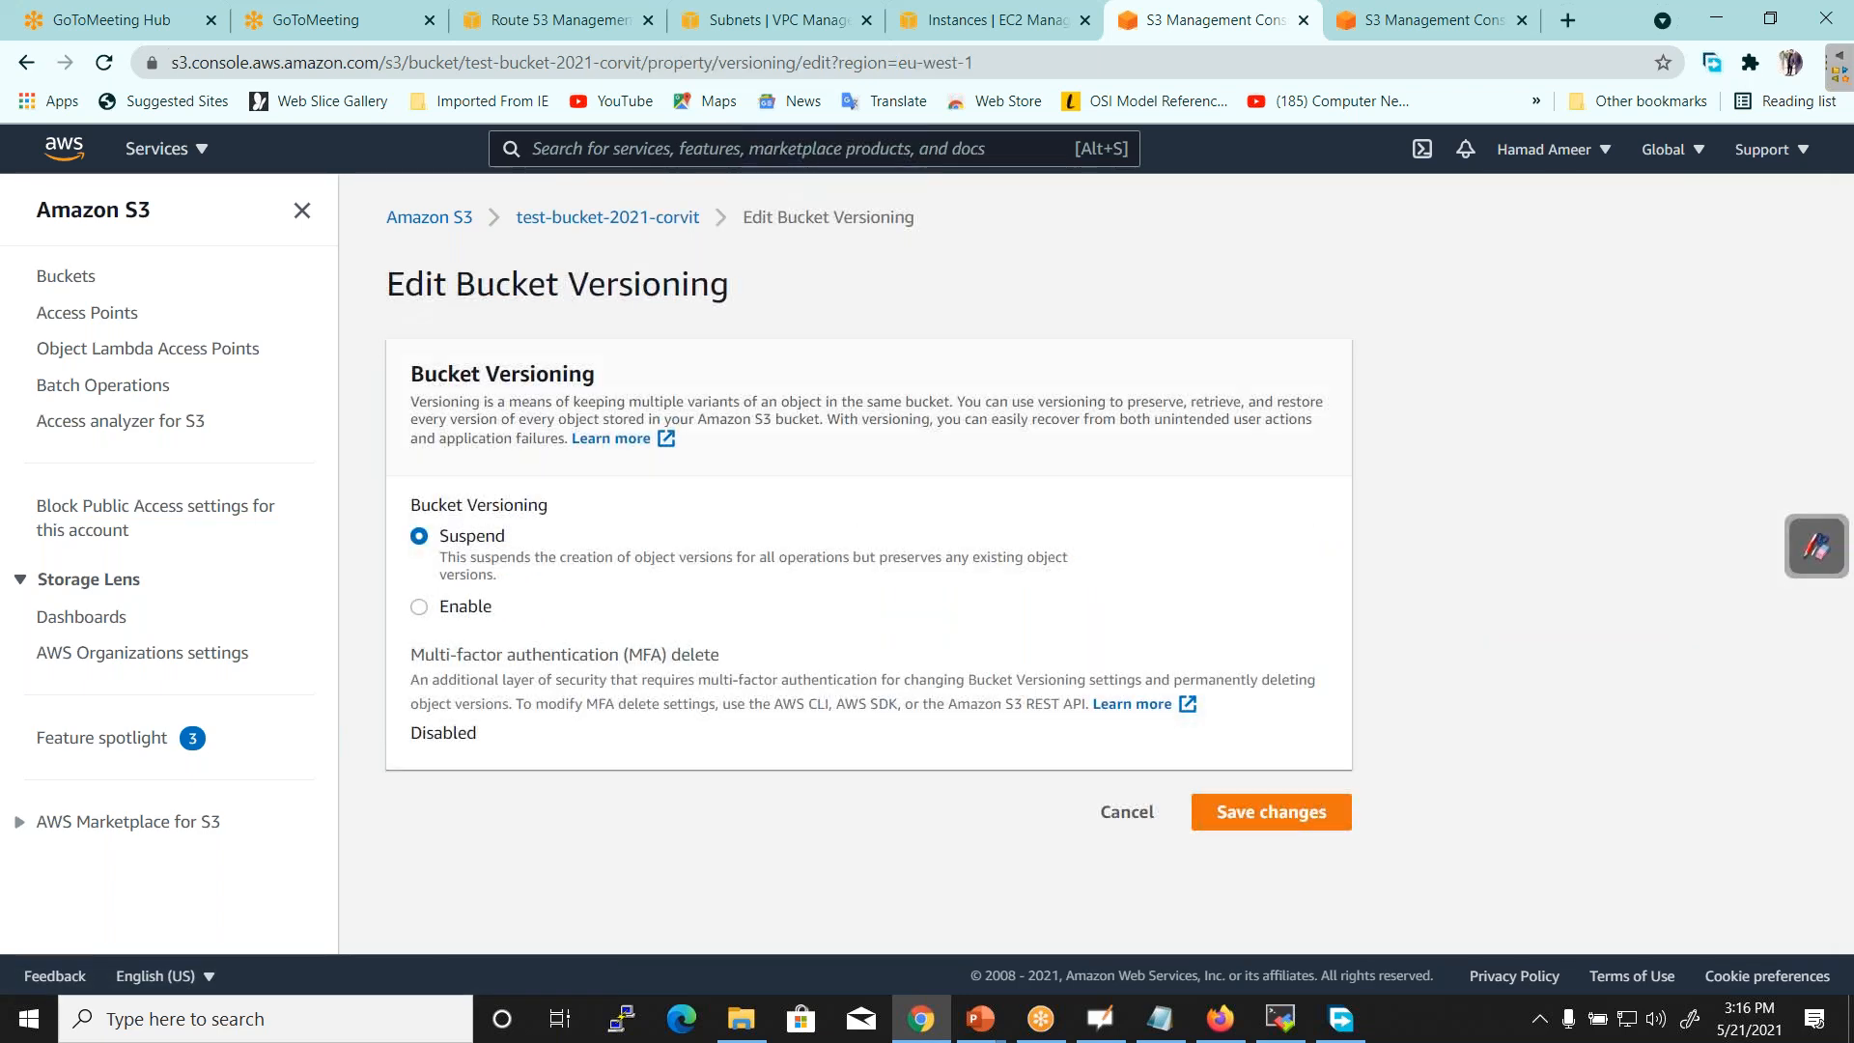
pyautogui.click(419, 609)
pyautogui.click(1268, 942)
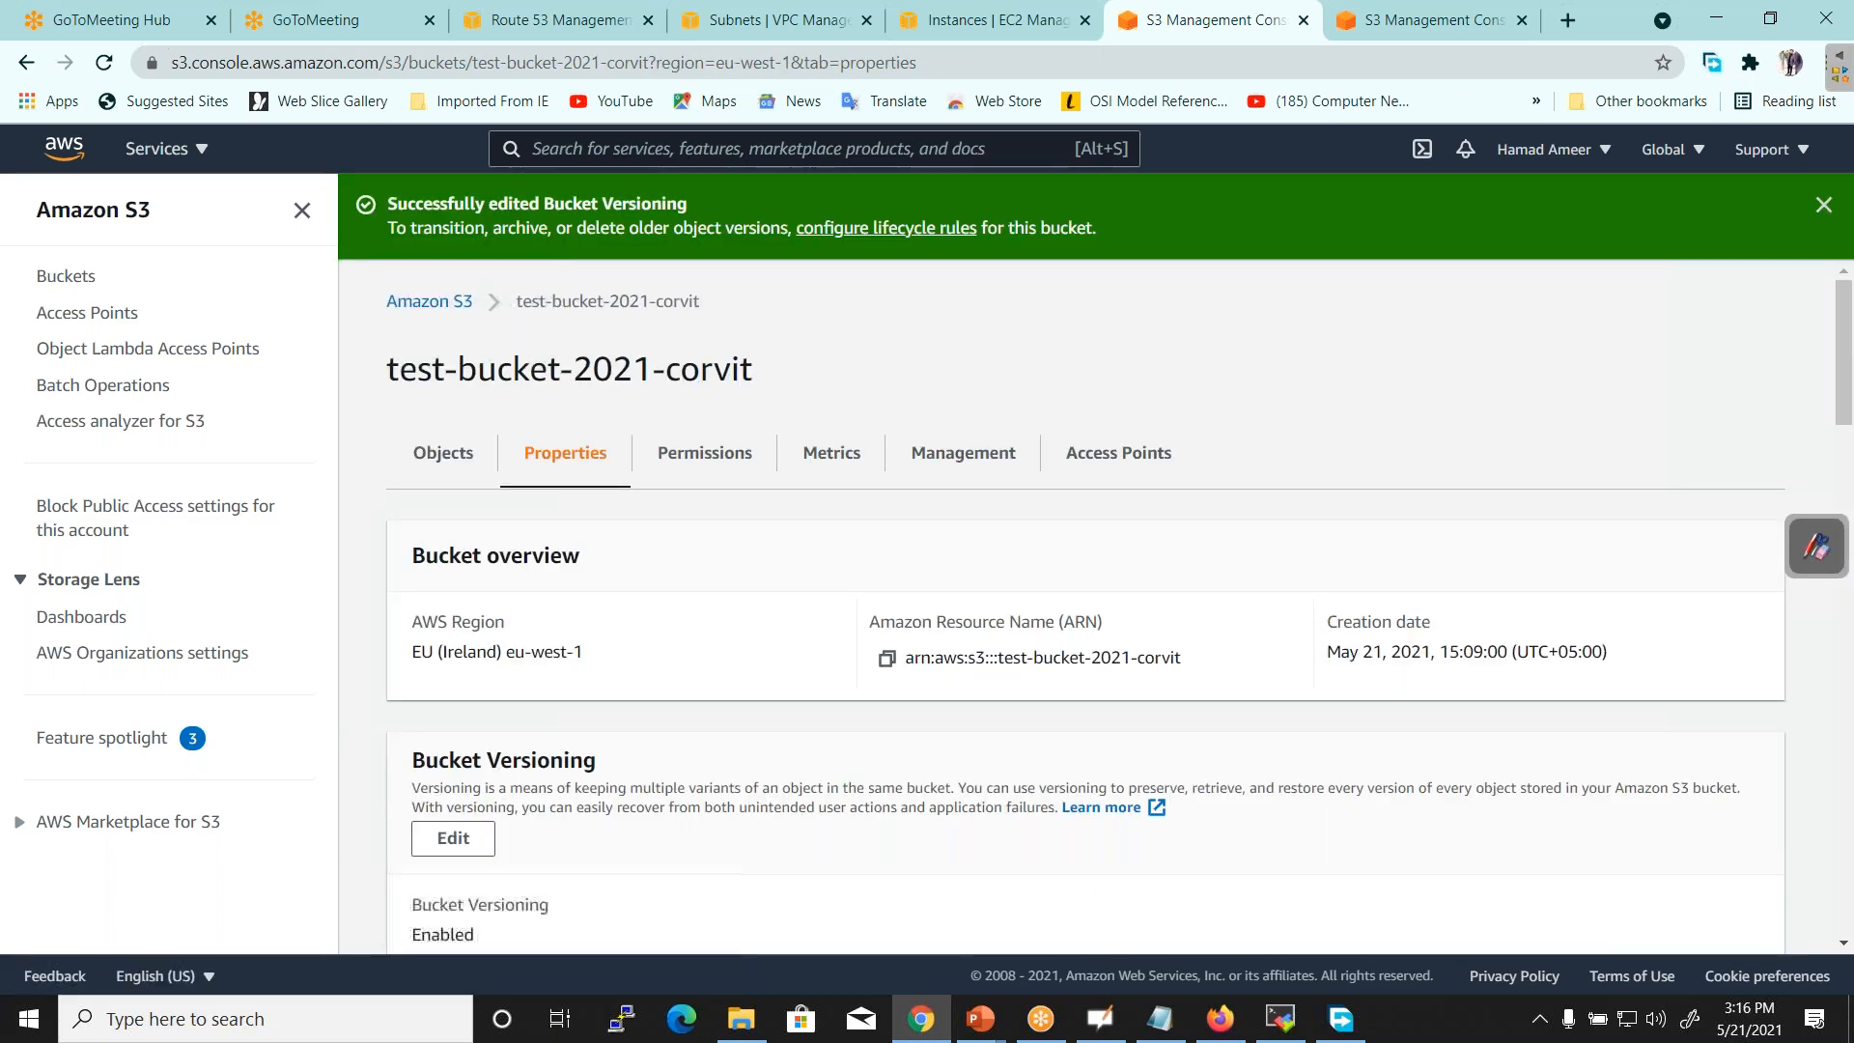
# Start an upload to test-bucket-2021-corvit and add the desktop image "AWS PSEB 17th may day 3 morning.PNG"
pyautogui.click(454, 460)
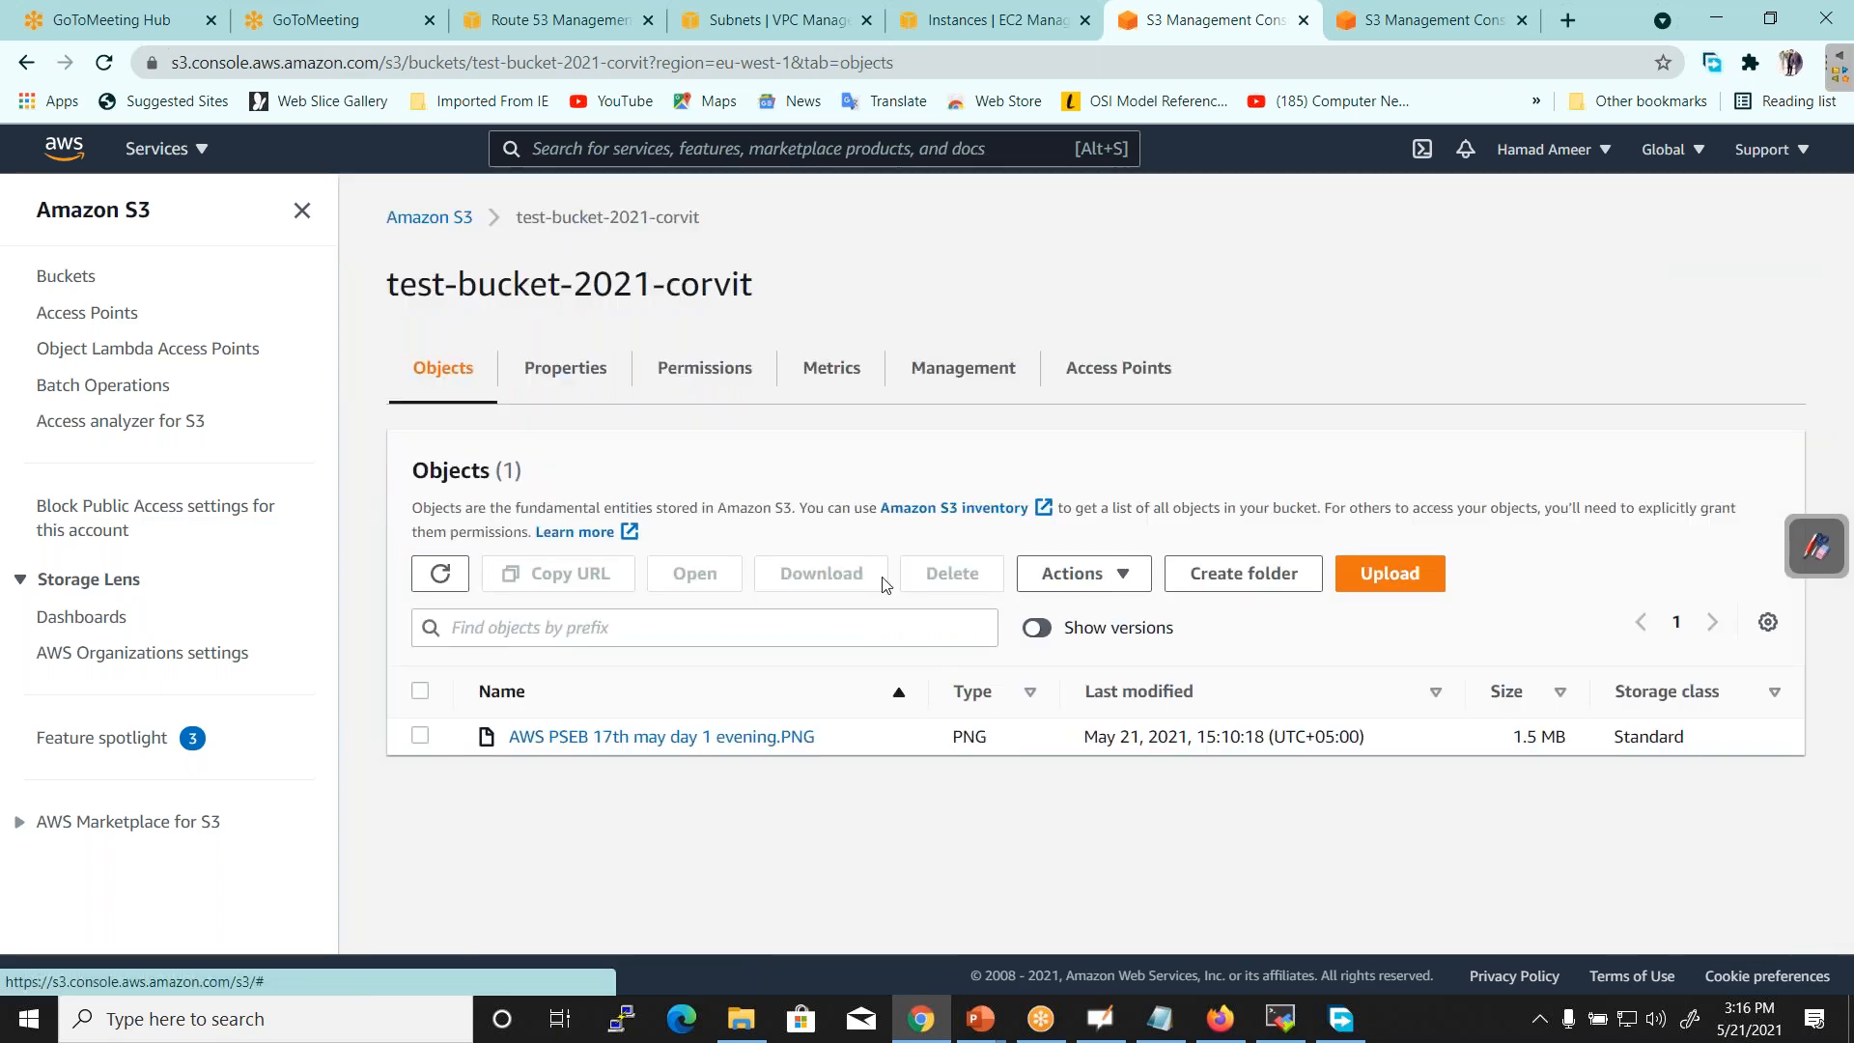
pyautogui.click(1357, 584)
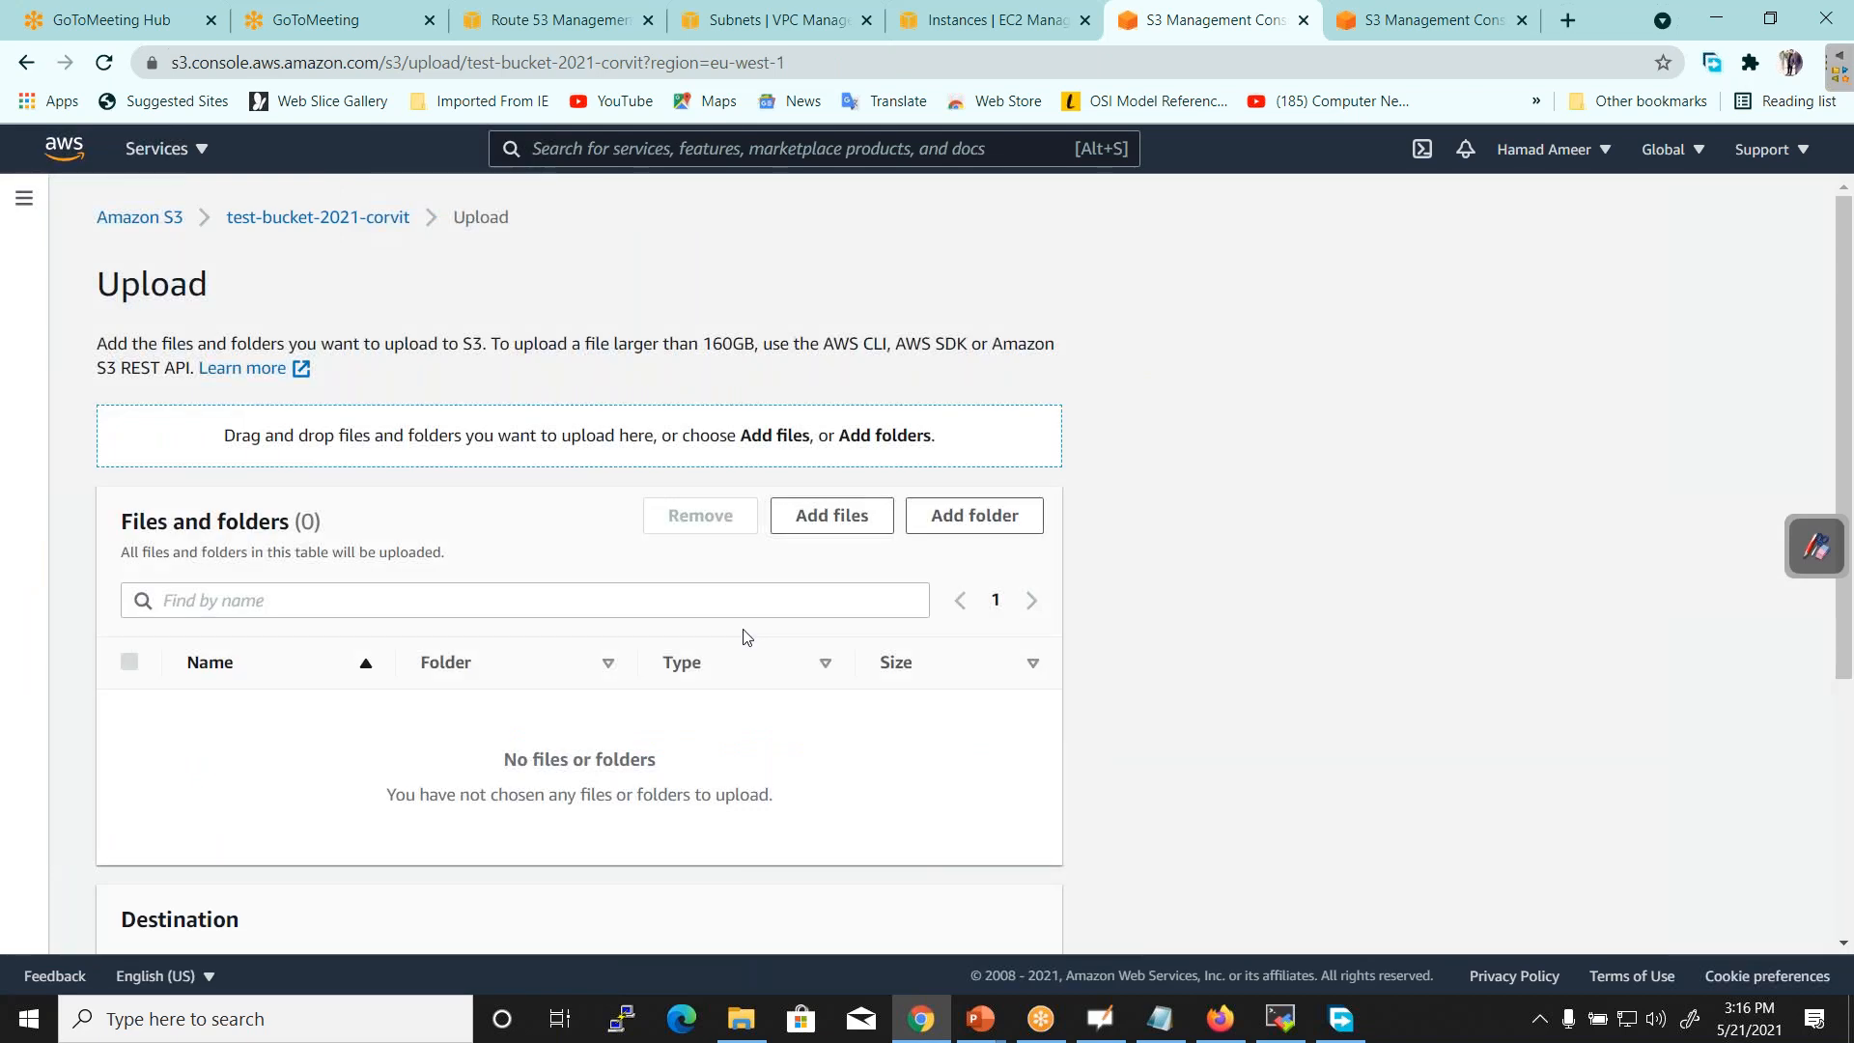
pyautogui.click(815, 517)
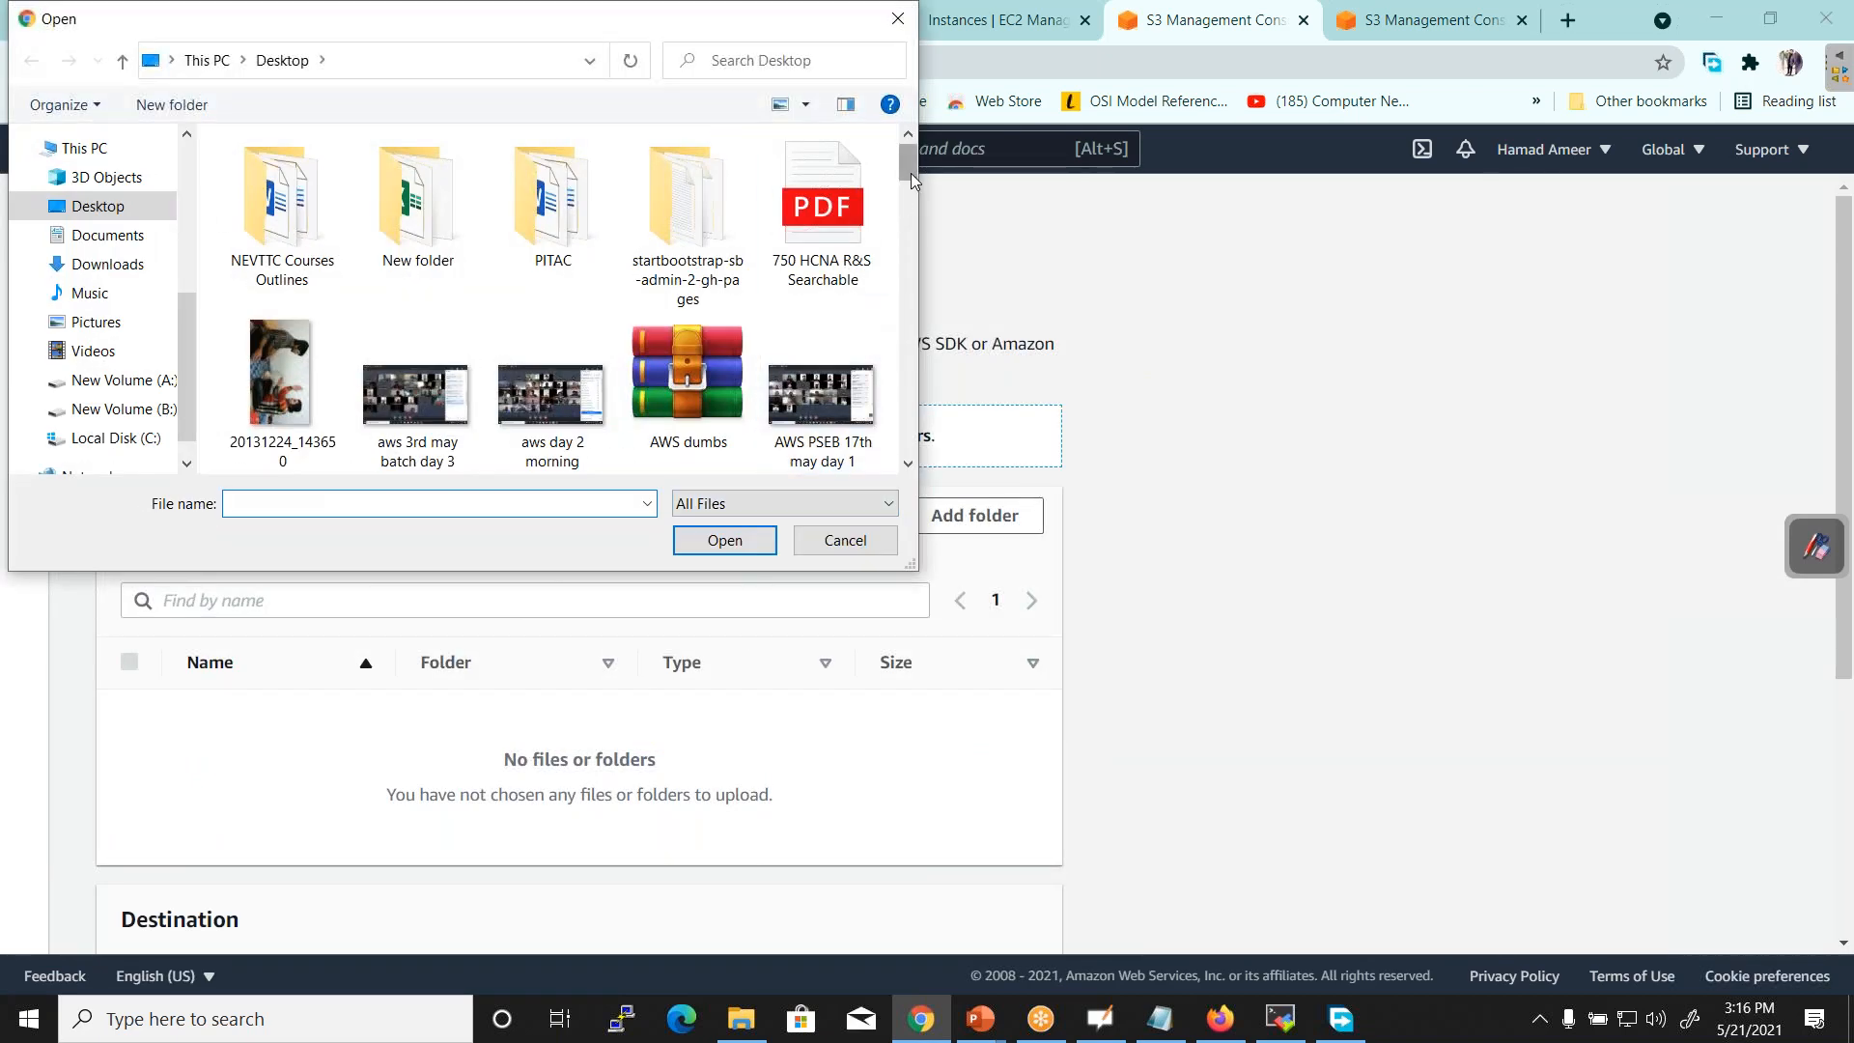
pyautogui.scroll(-2, 912, 180)
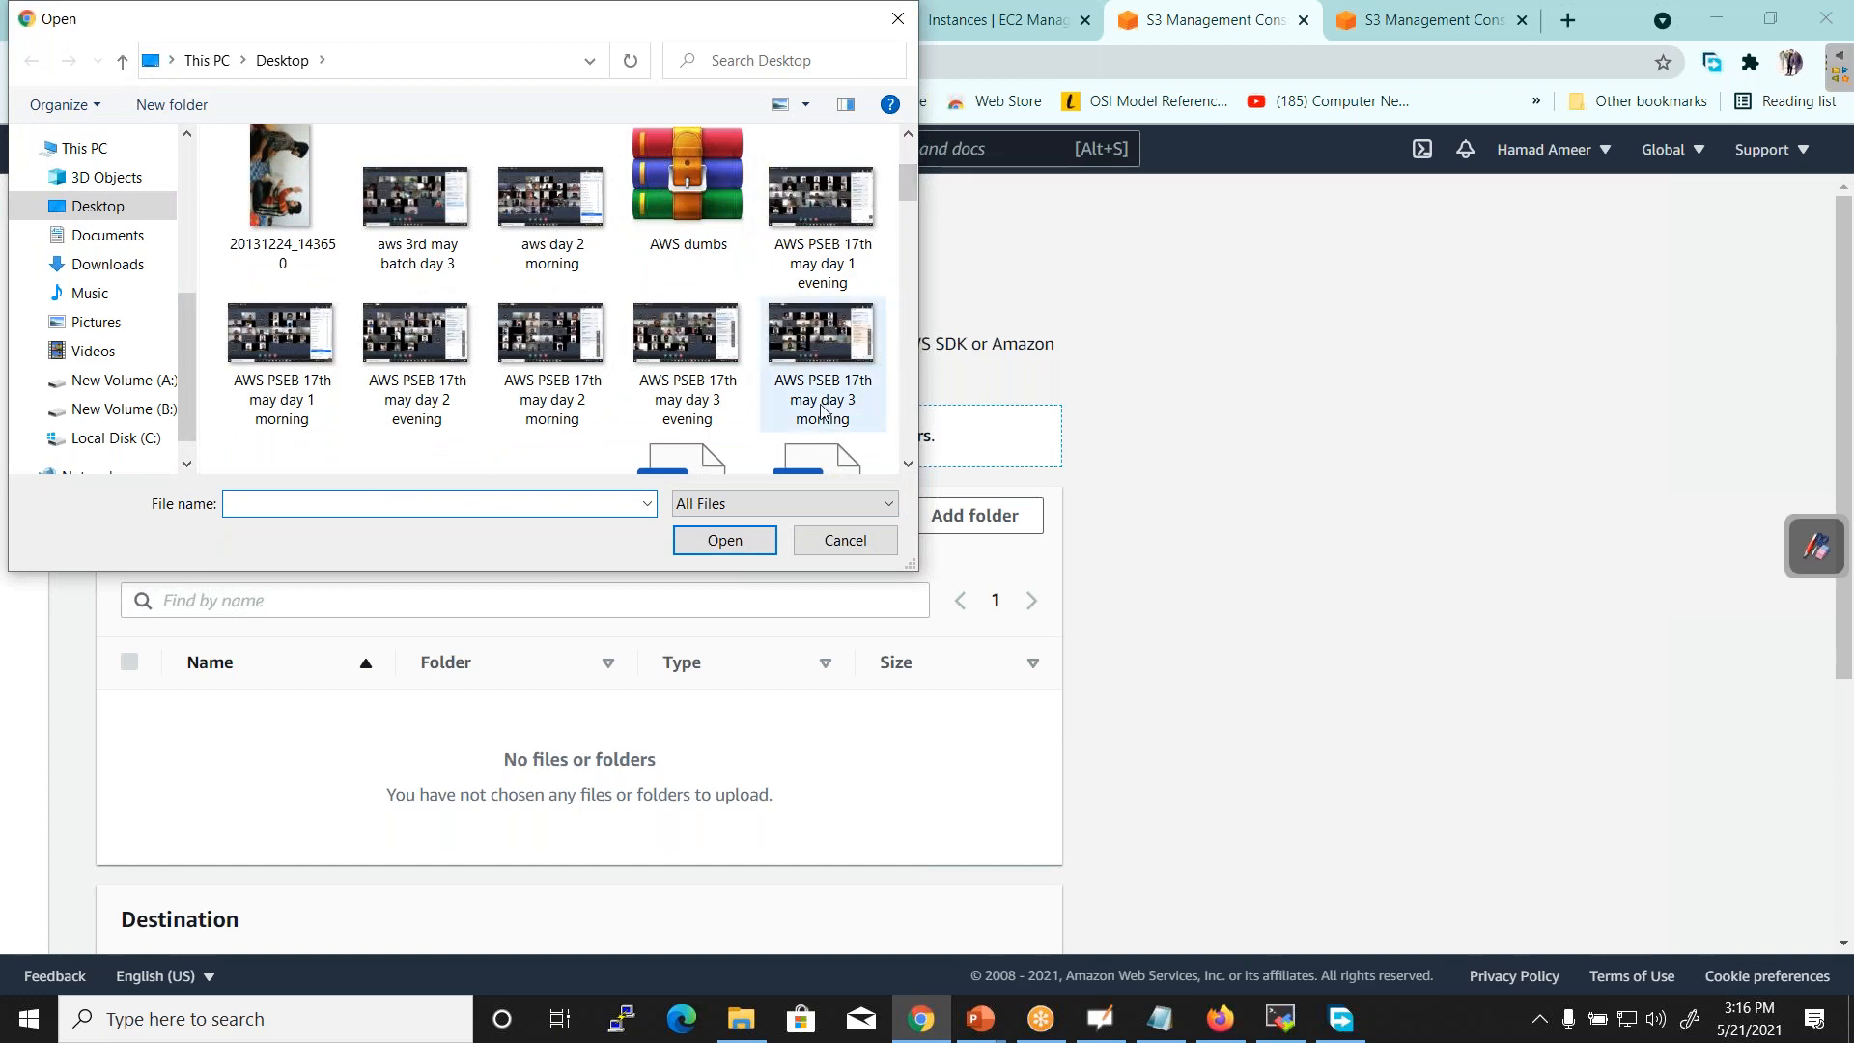
pyautogui.click(822, 410)
pyautogui.click(731, 542)
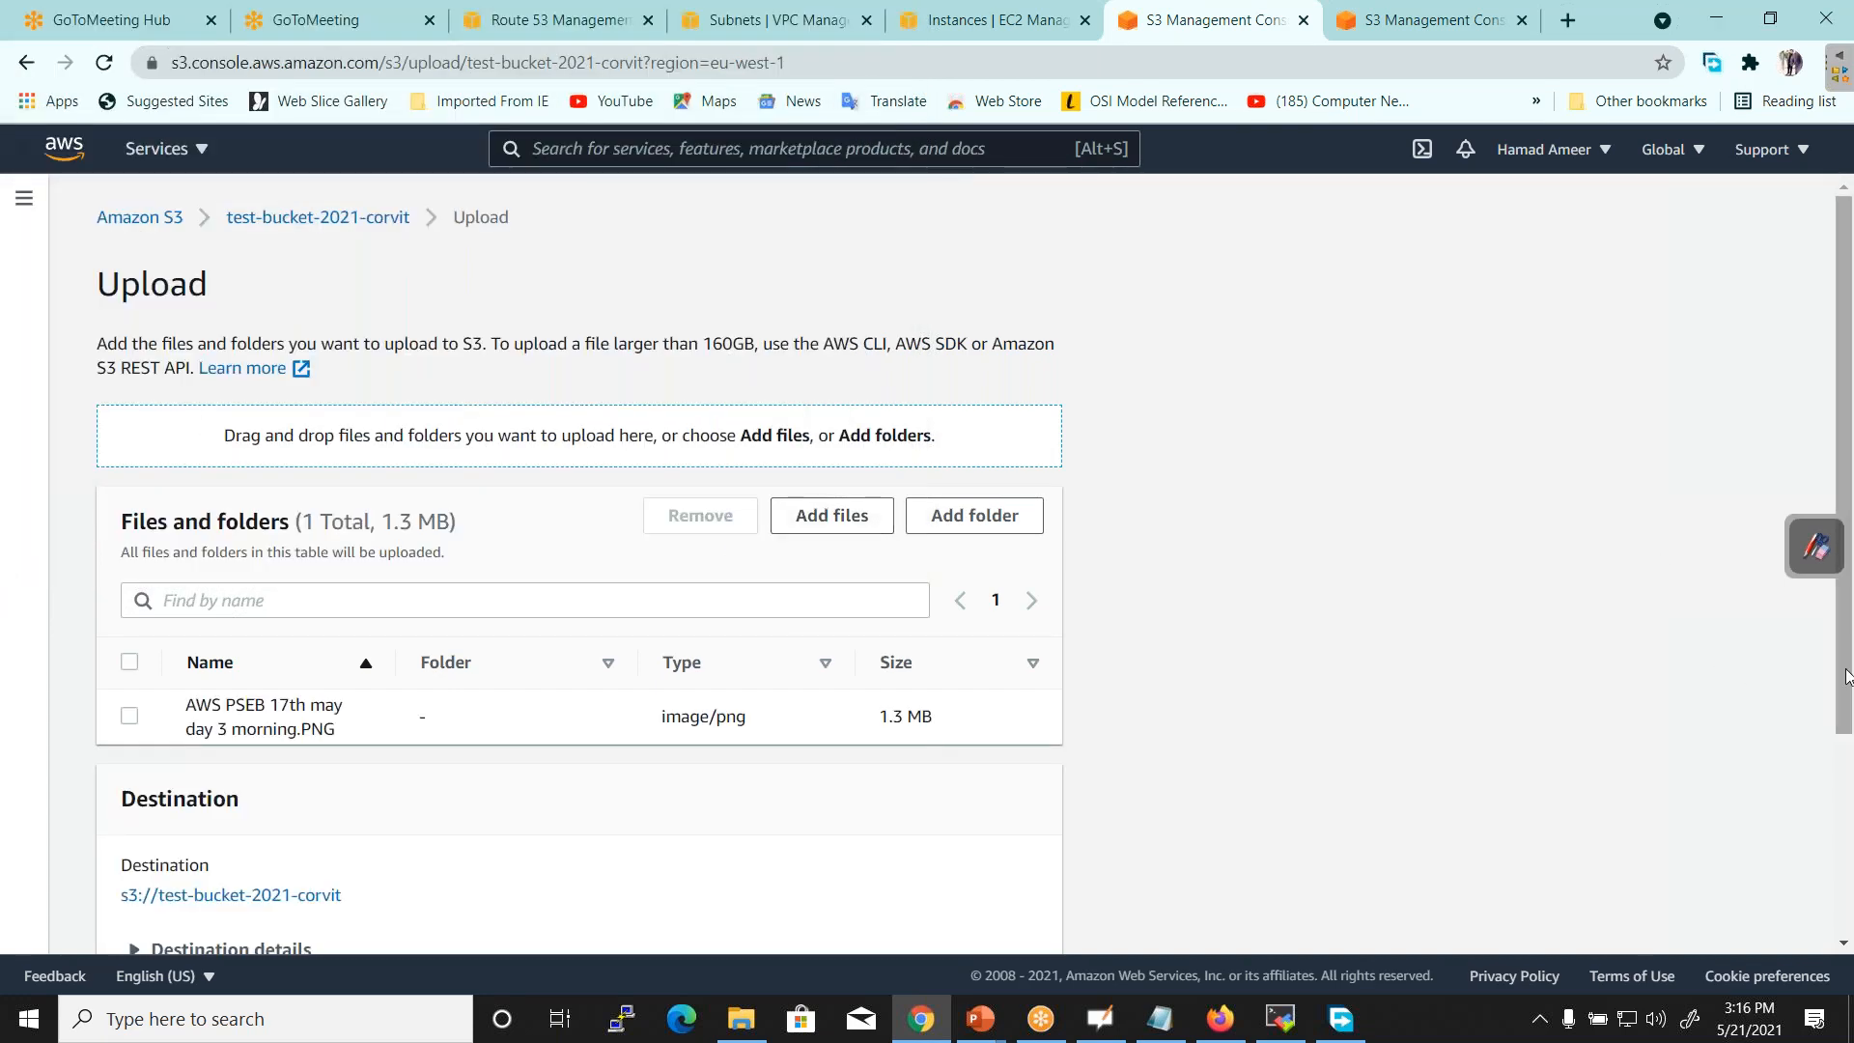
# Upload the added image with the default settings and return to the bucket's object list
pyautogui.scroll(-3, 1846, 676)
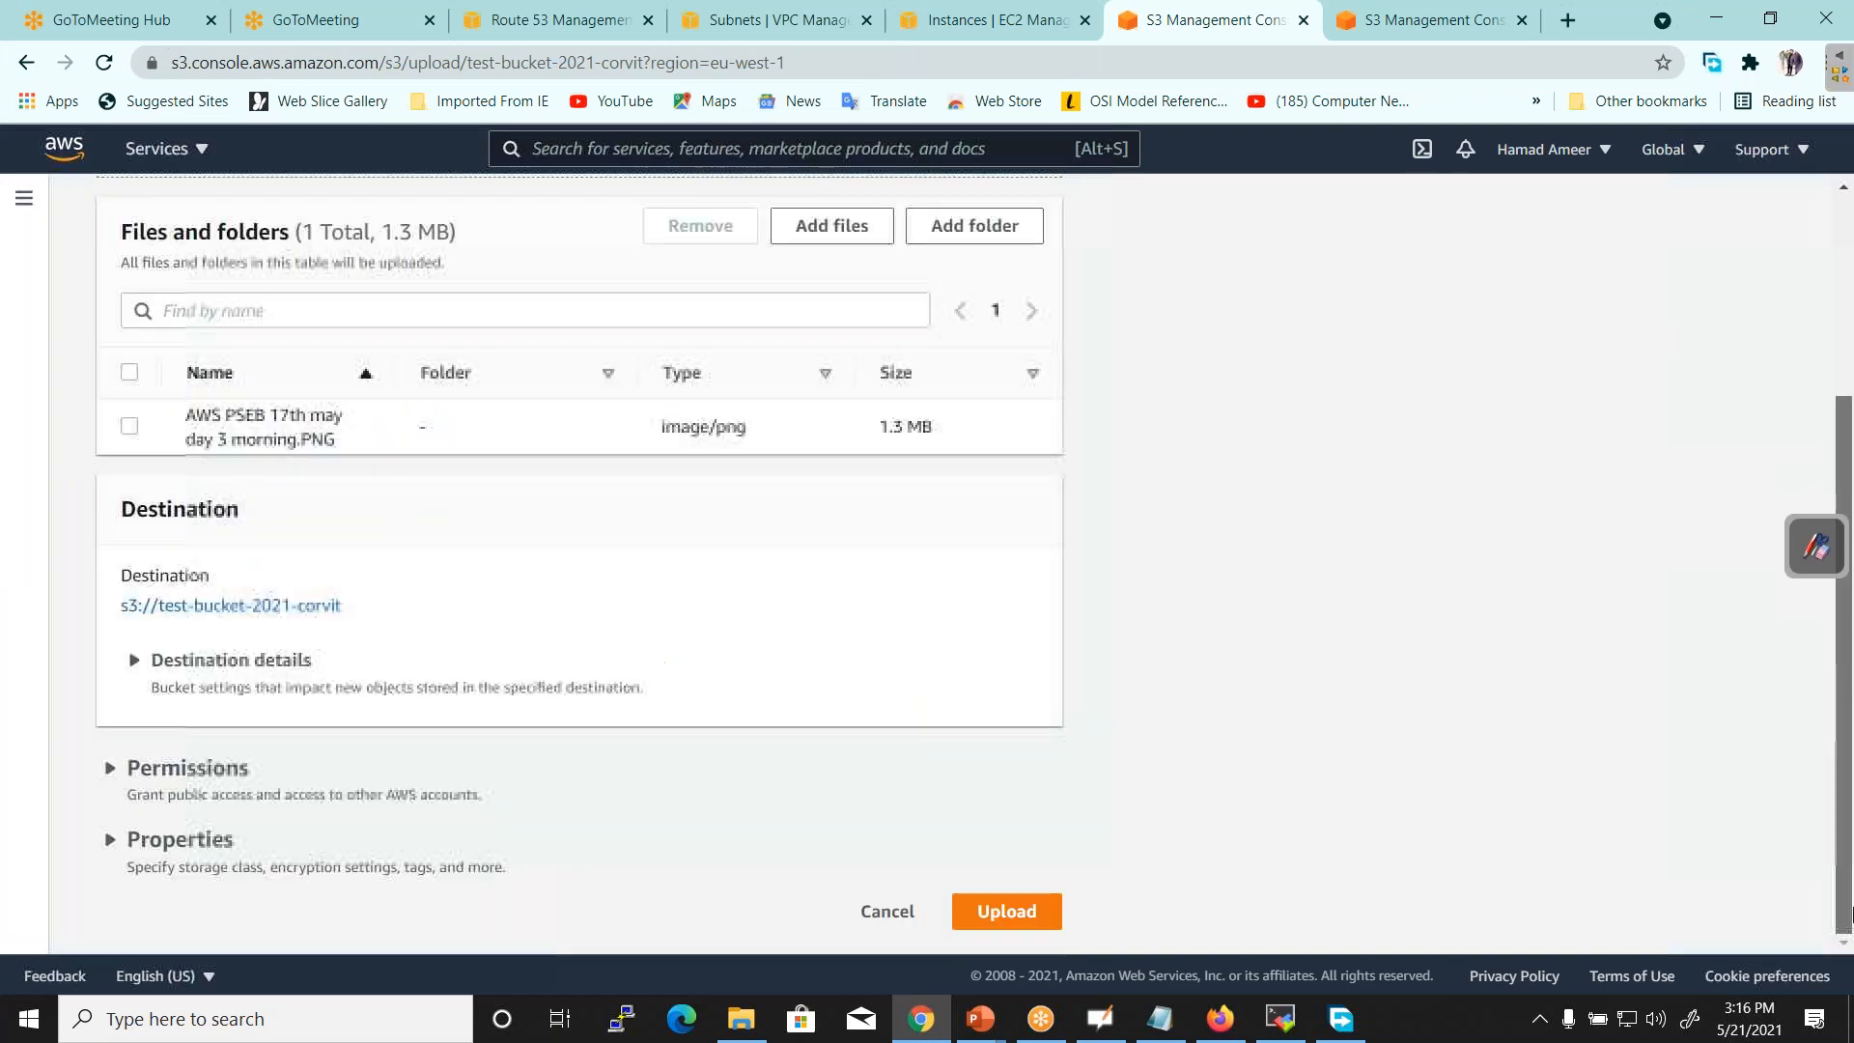
pyautogui.click(987, 925)
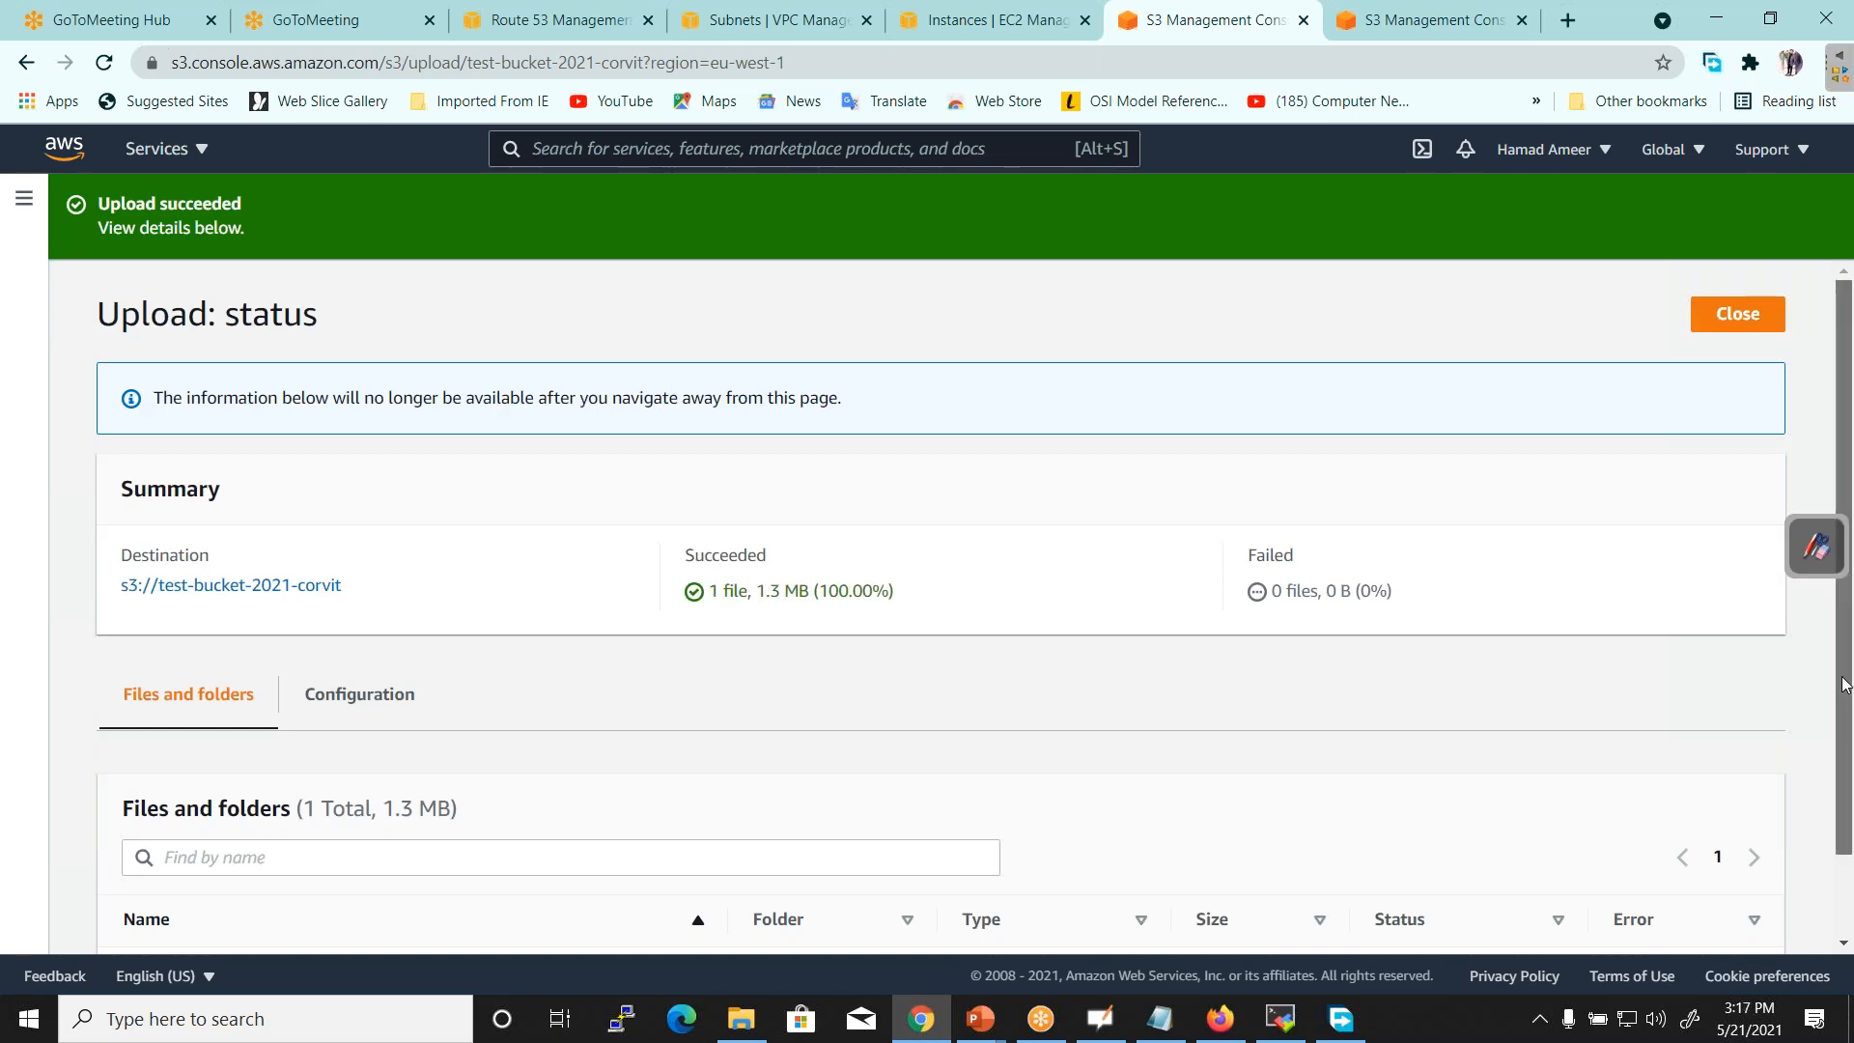
pyautogui.scroll(-1, 810, 715)
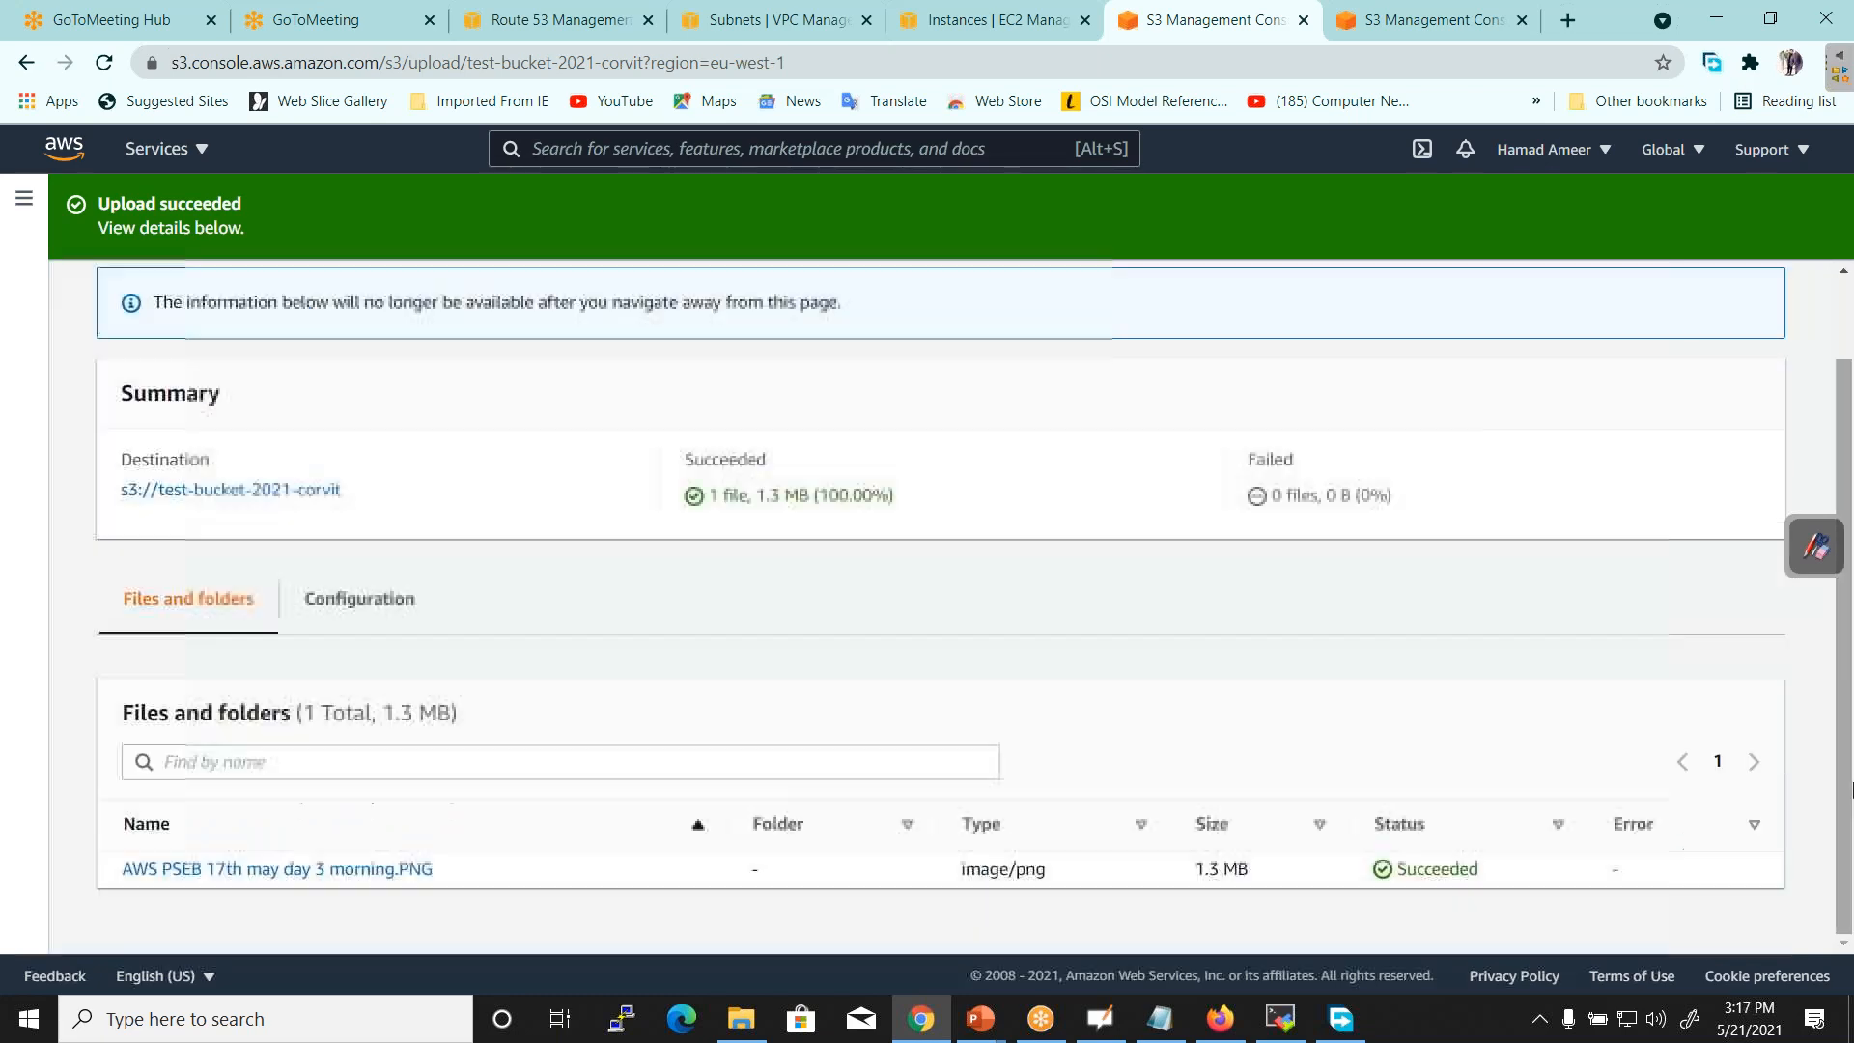
pyautogui.click(241, 490)
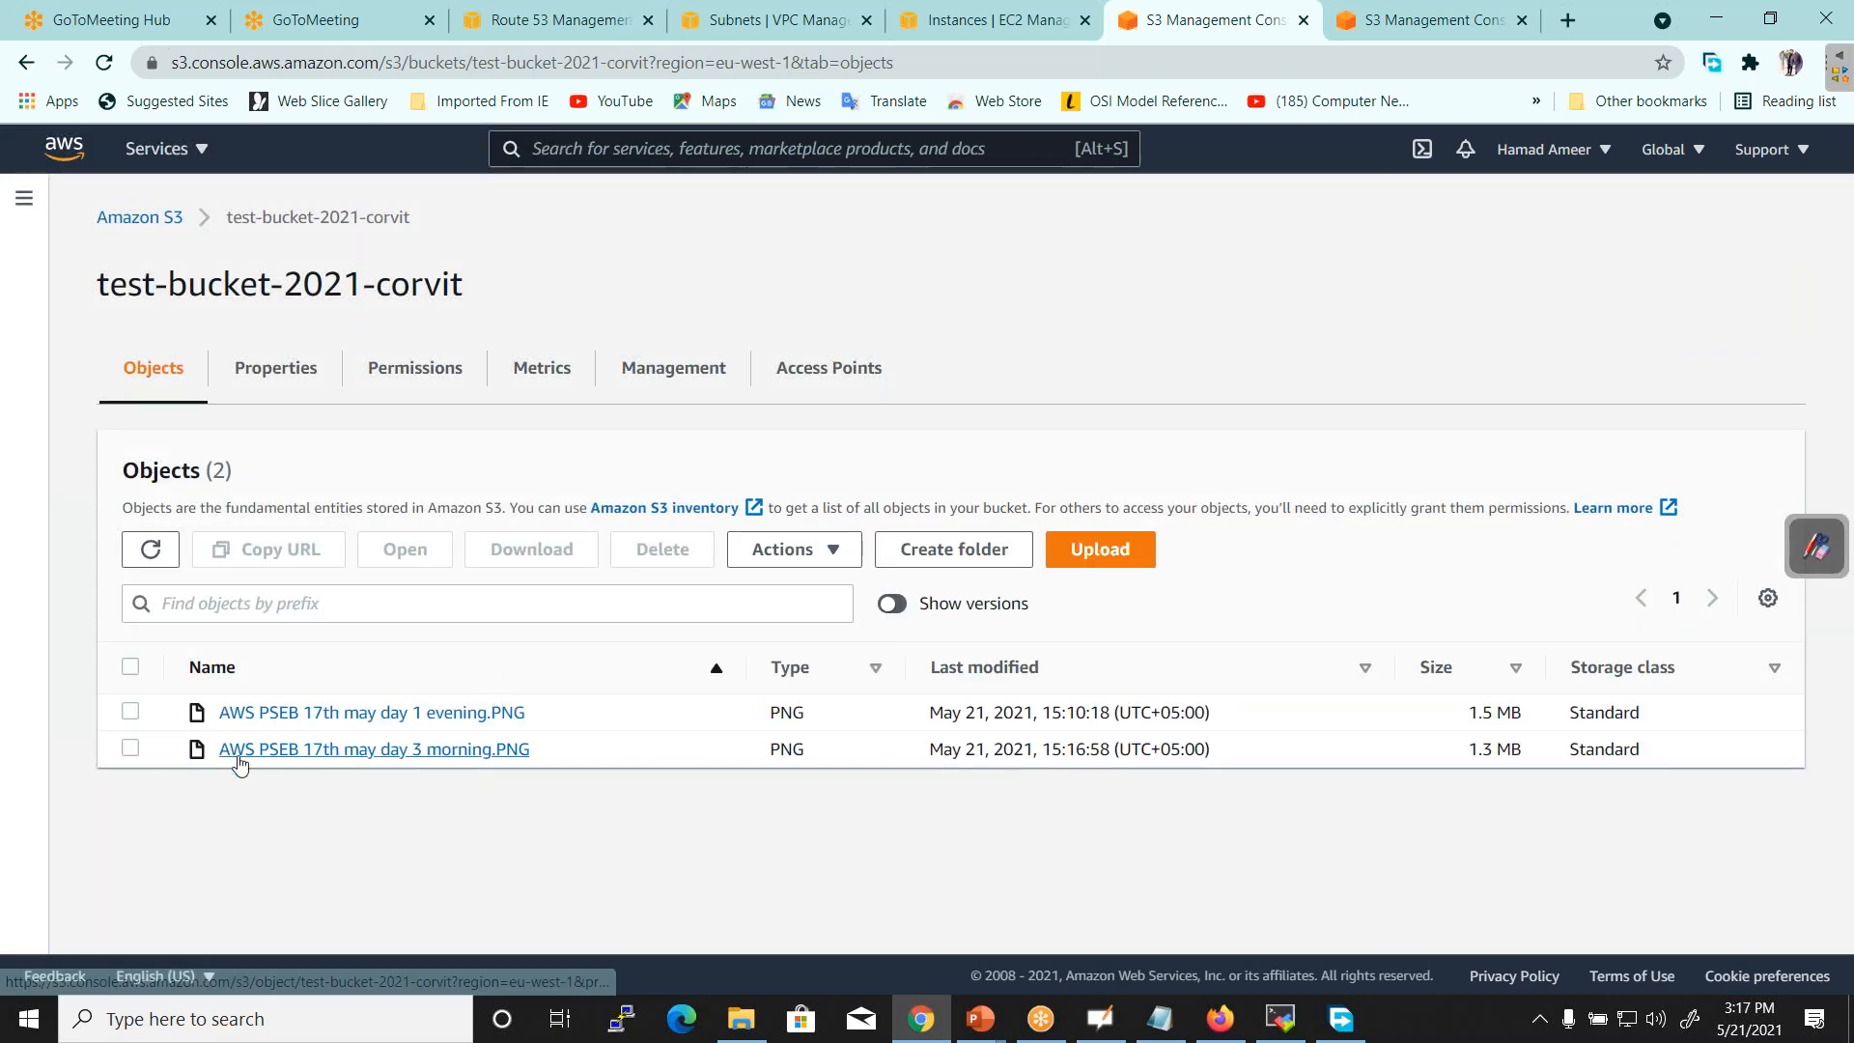
pyautogui.click(132, 669)
pyautogui.click(131, 669)
pyautogui.click(131, 712)
pyautogui.click(130, 749)
pyautogui.click(131, 716)
pyautogui.click(132, 753)
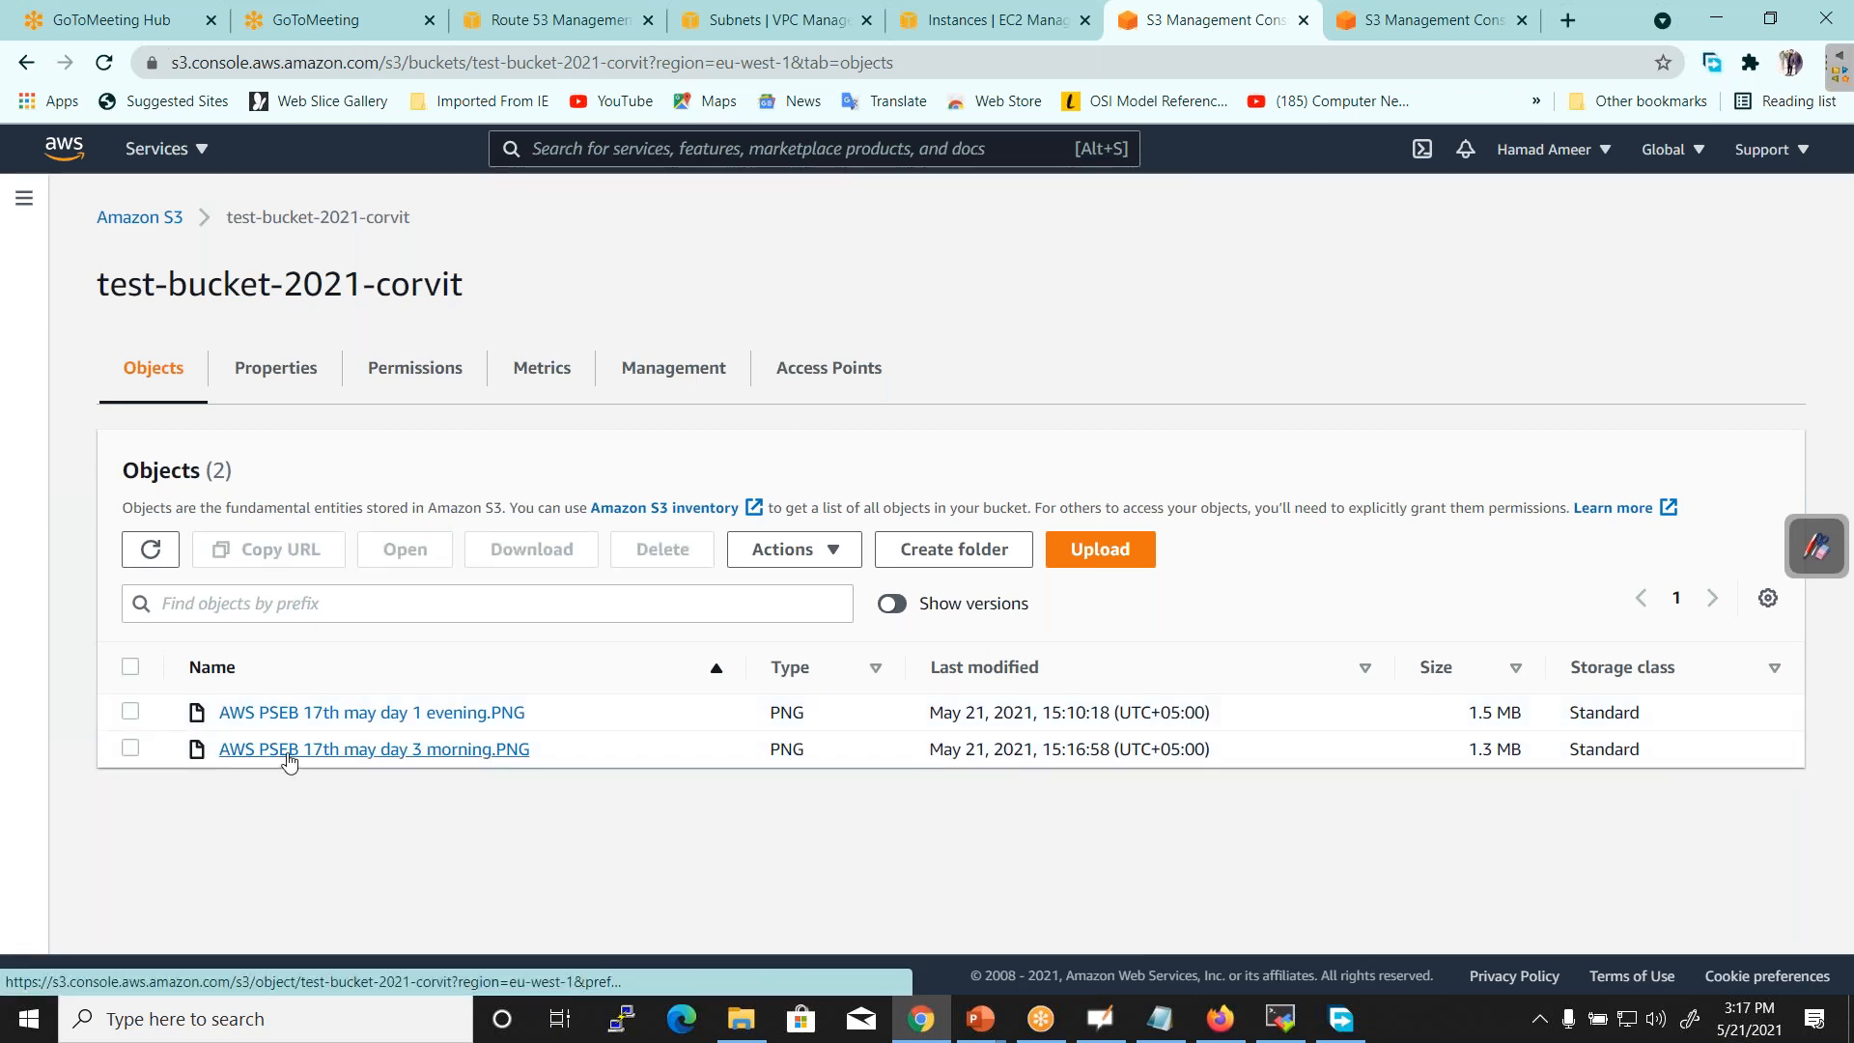
pyautogui.click(130, 712)
pyautogui.click(131, 748)
# Show object versions in the bucket and compare the version IDs of the day 1 evening and day 3 morning images
pyautogui.moveTo(1013, 604); pyautogui.dragTo(933, 605)
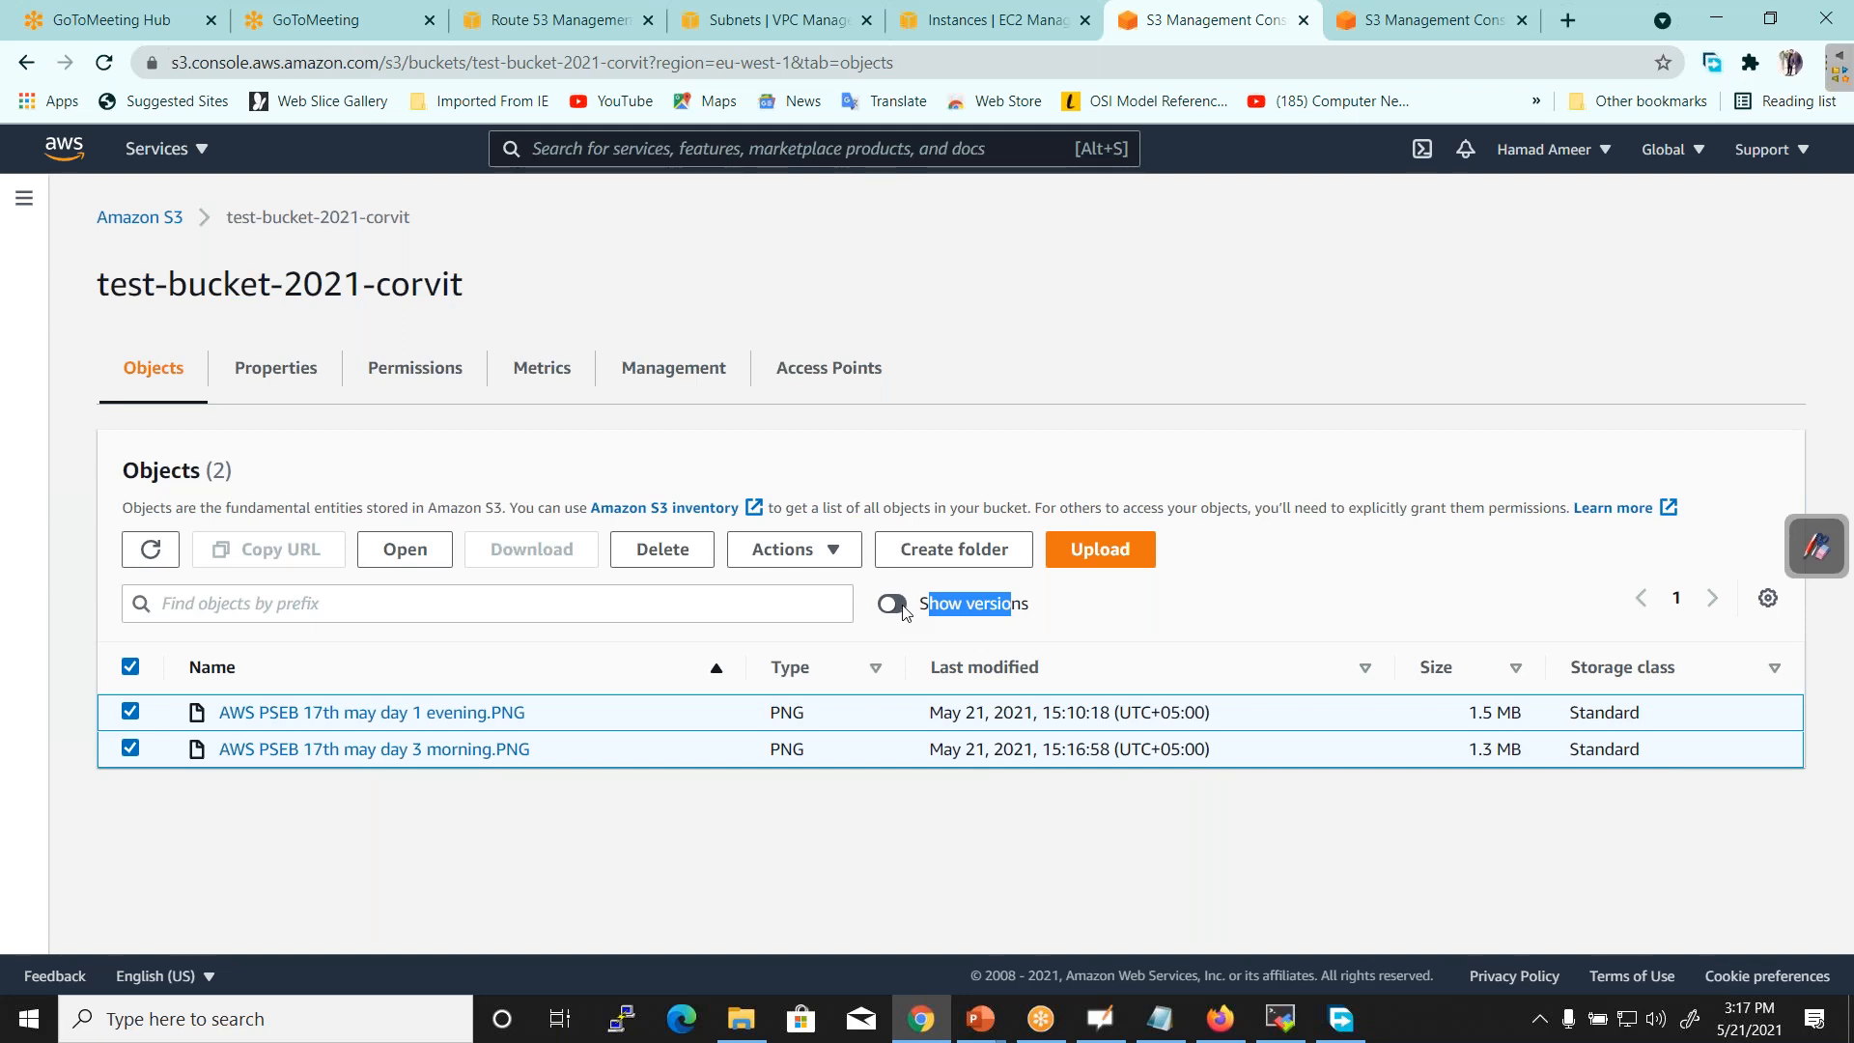
pyautogui.click(902, 610)
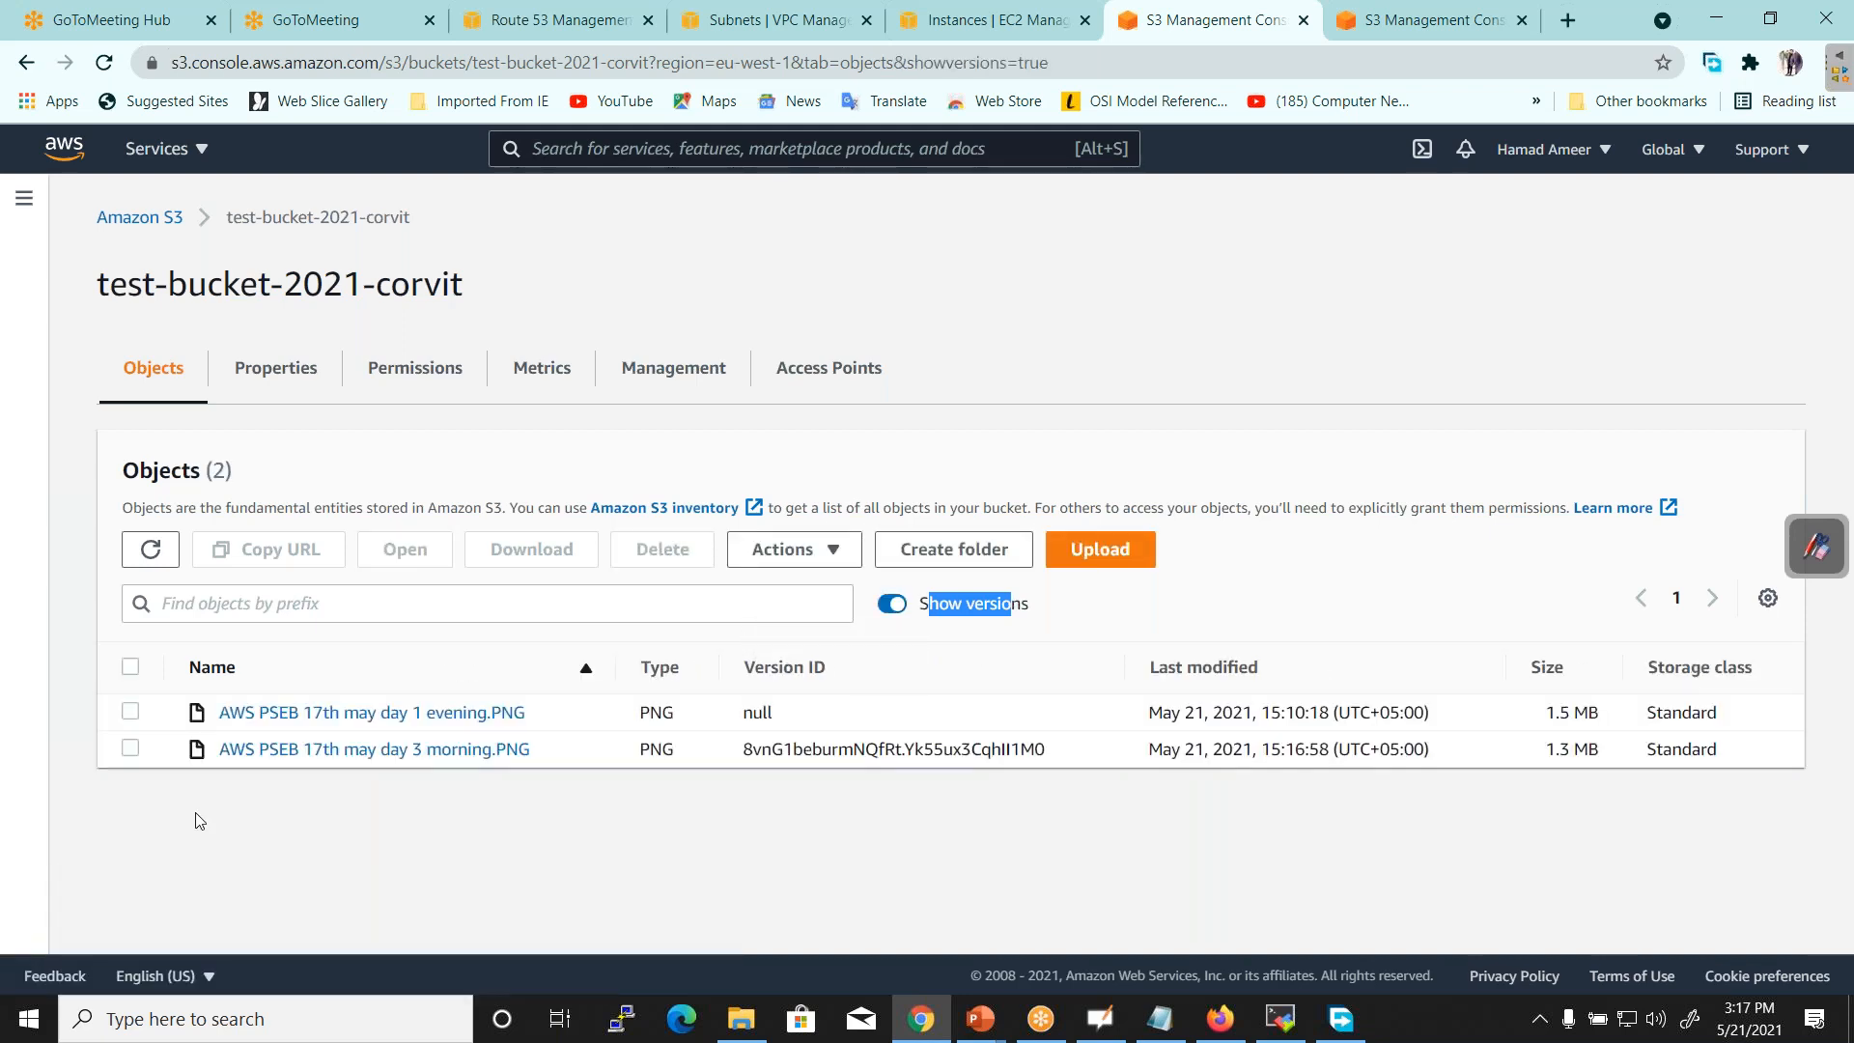
pyautogui.click(131, 751)
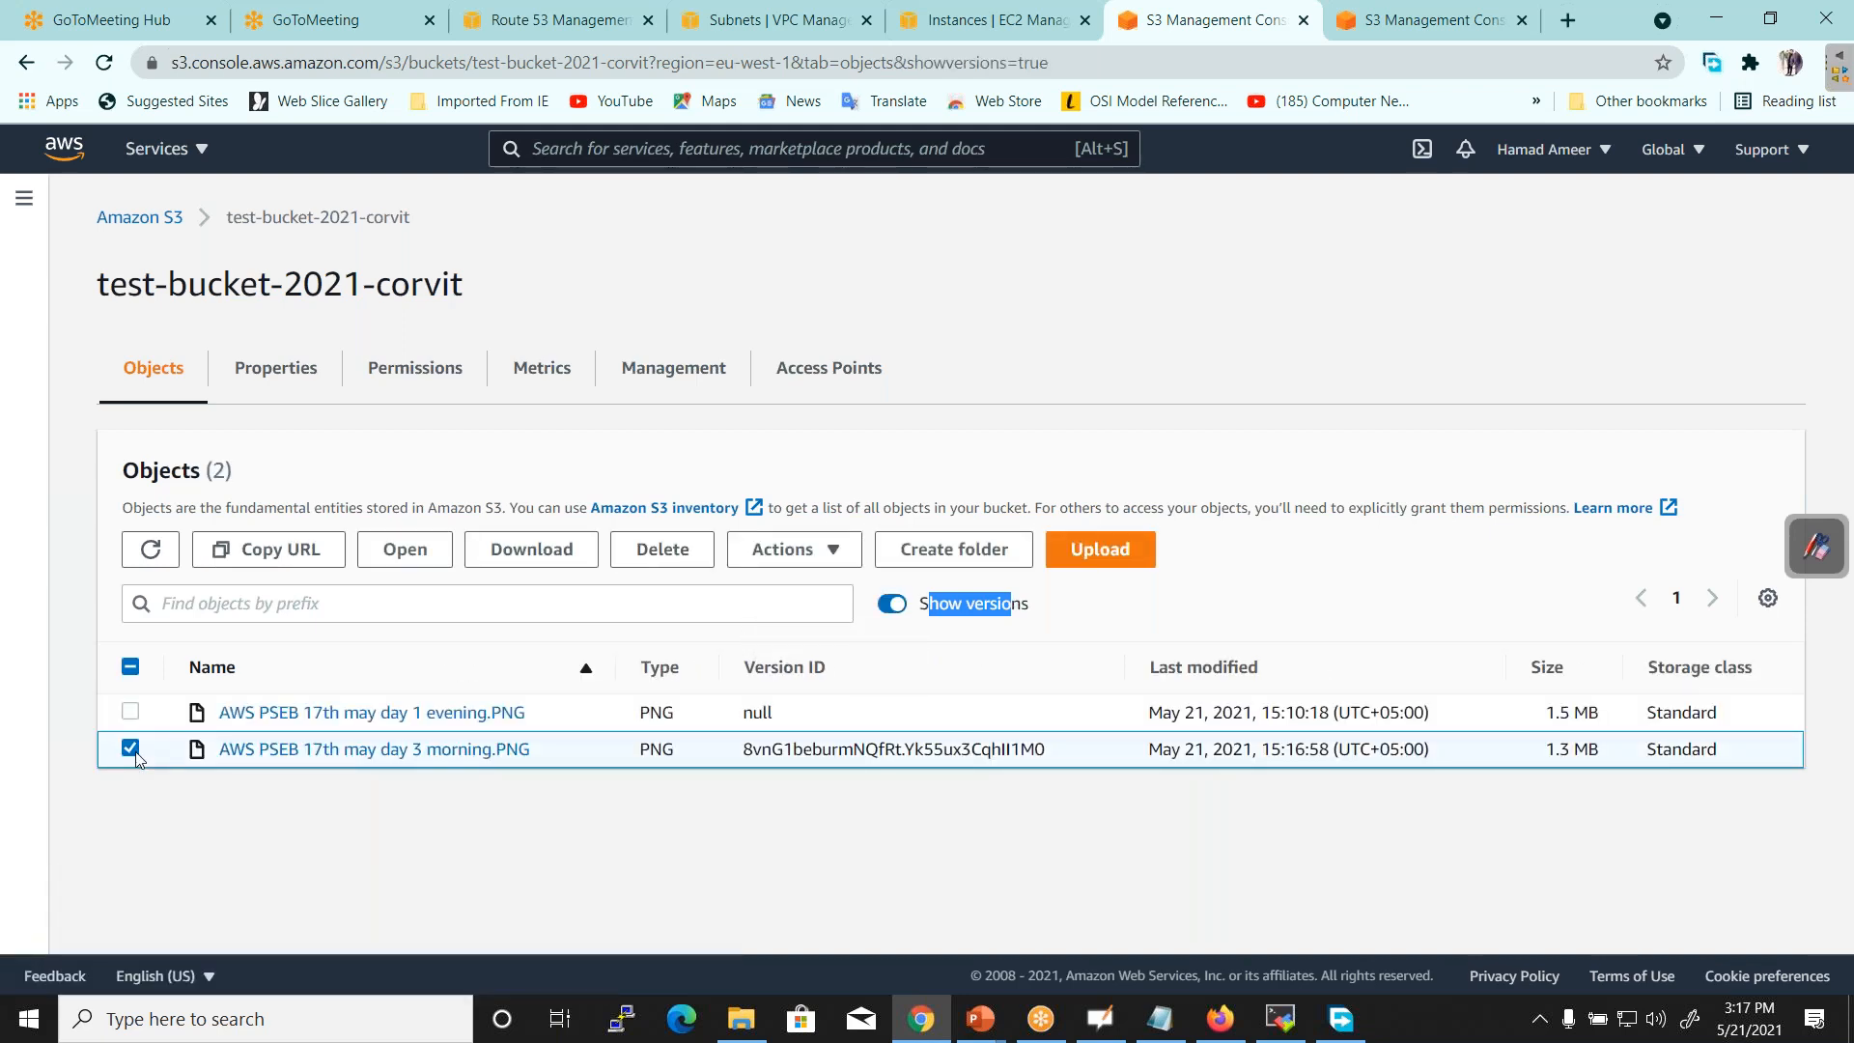
pyautogui.click(133, 750)
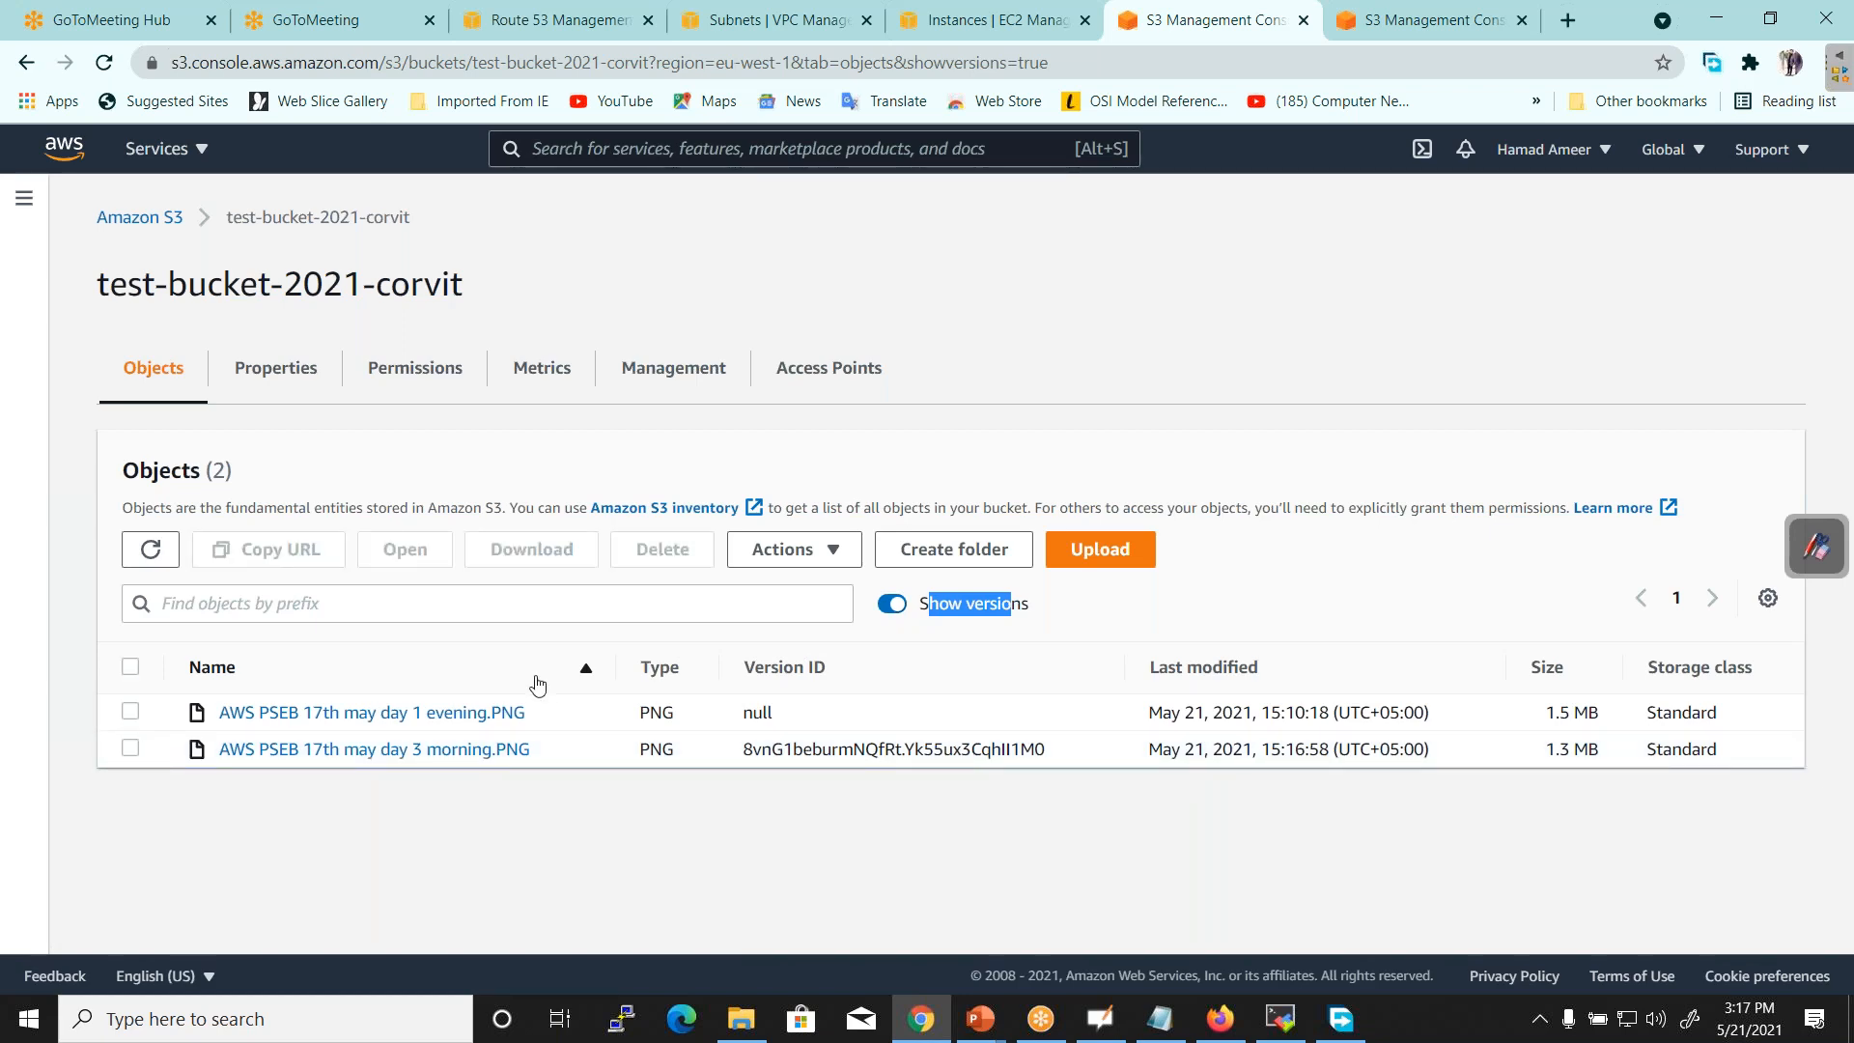
pyautogui.moveTo(753, 667); pyautogui.dragTo(855, 674)
pyautogui.doubleClick(758, 713)
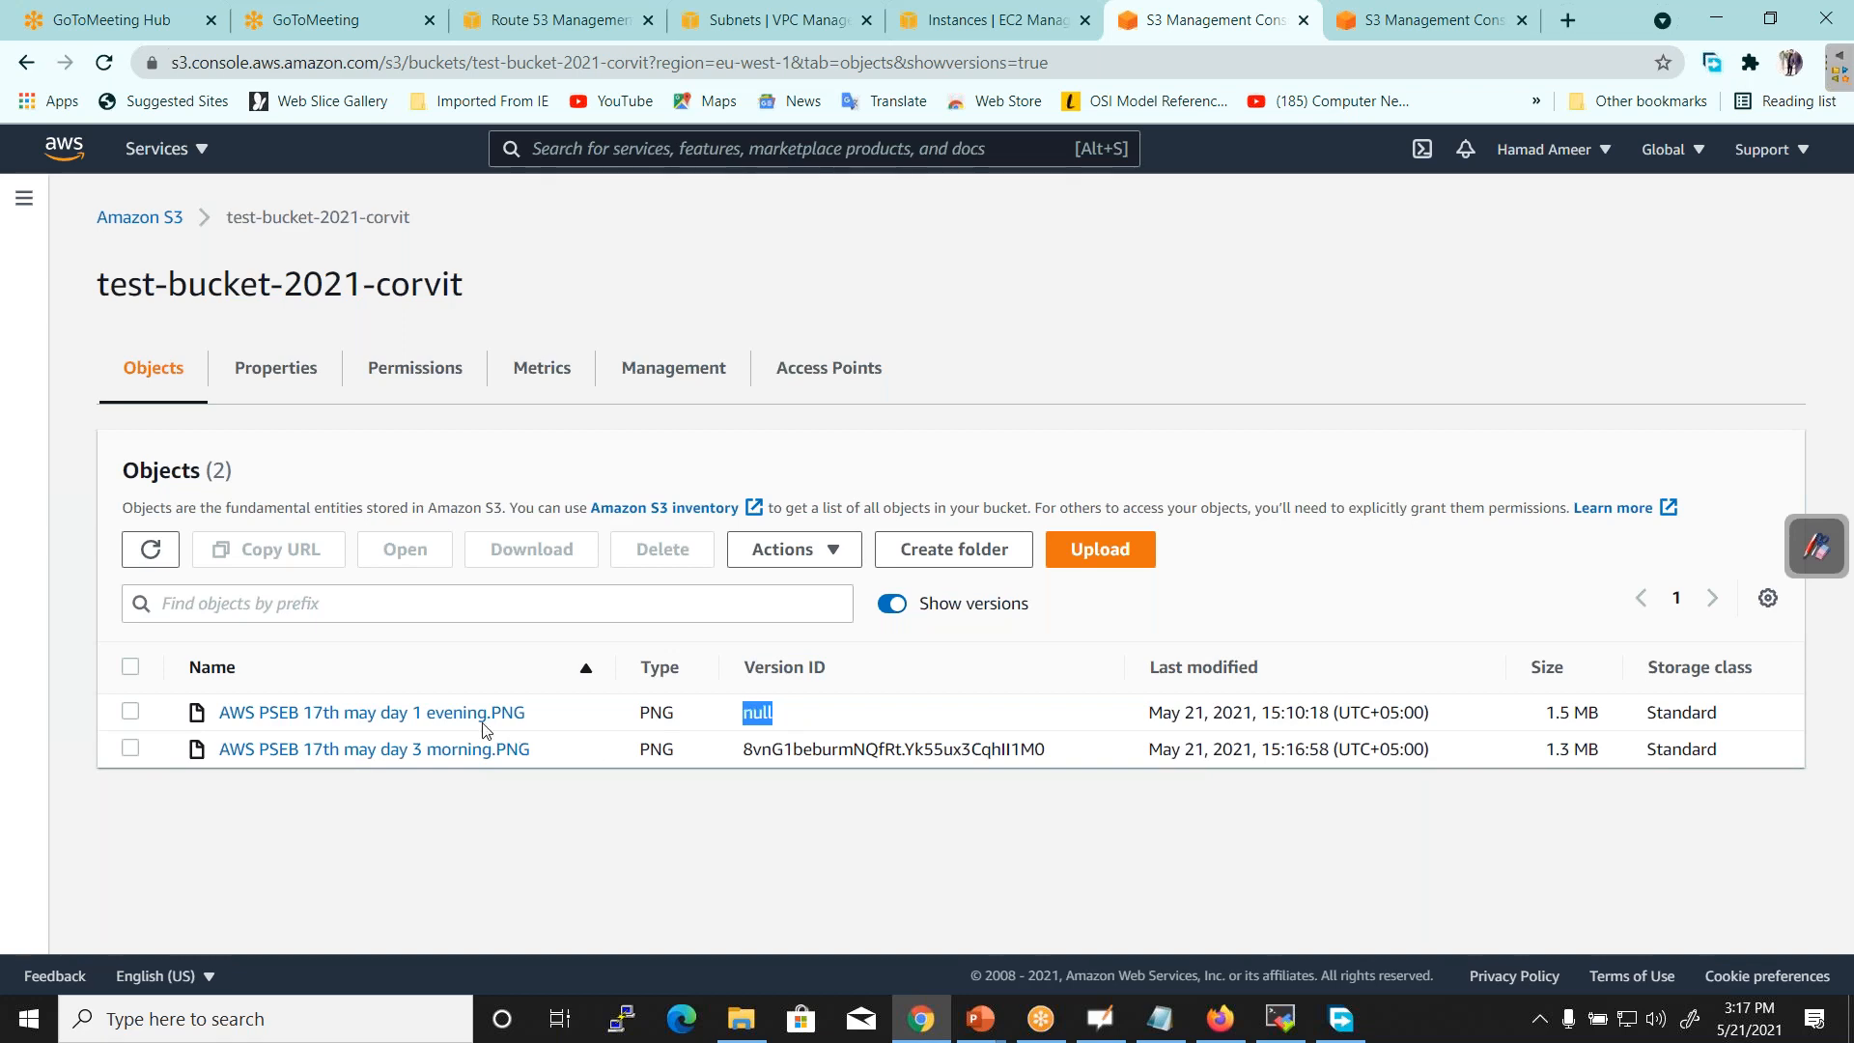
pyautogui.click(761, 707)
pyautogui.moveTo(747, 753); pyautogui.dragTo(1045, 744)
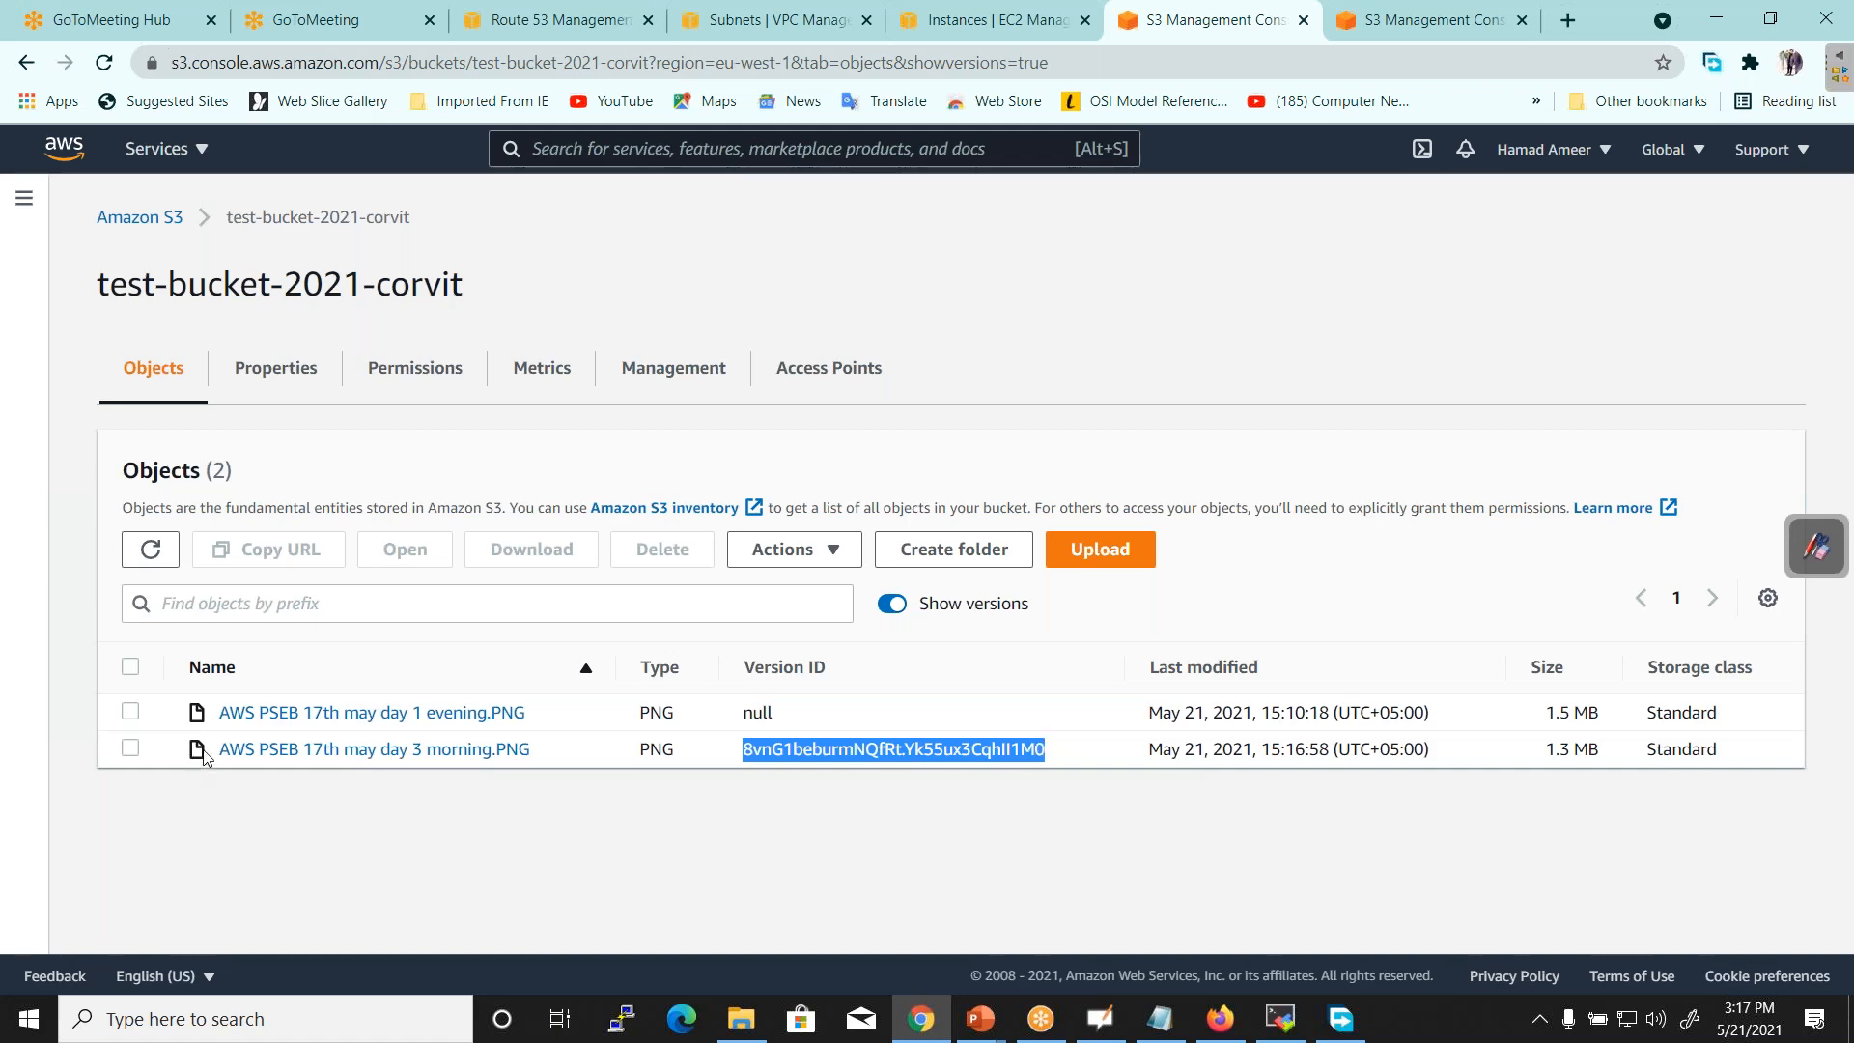
# Refresh the object list, then open "AWS PSEB 17th may day 3 morning.PNG" and look through its properties
pyautogui.click(131, 748)
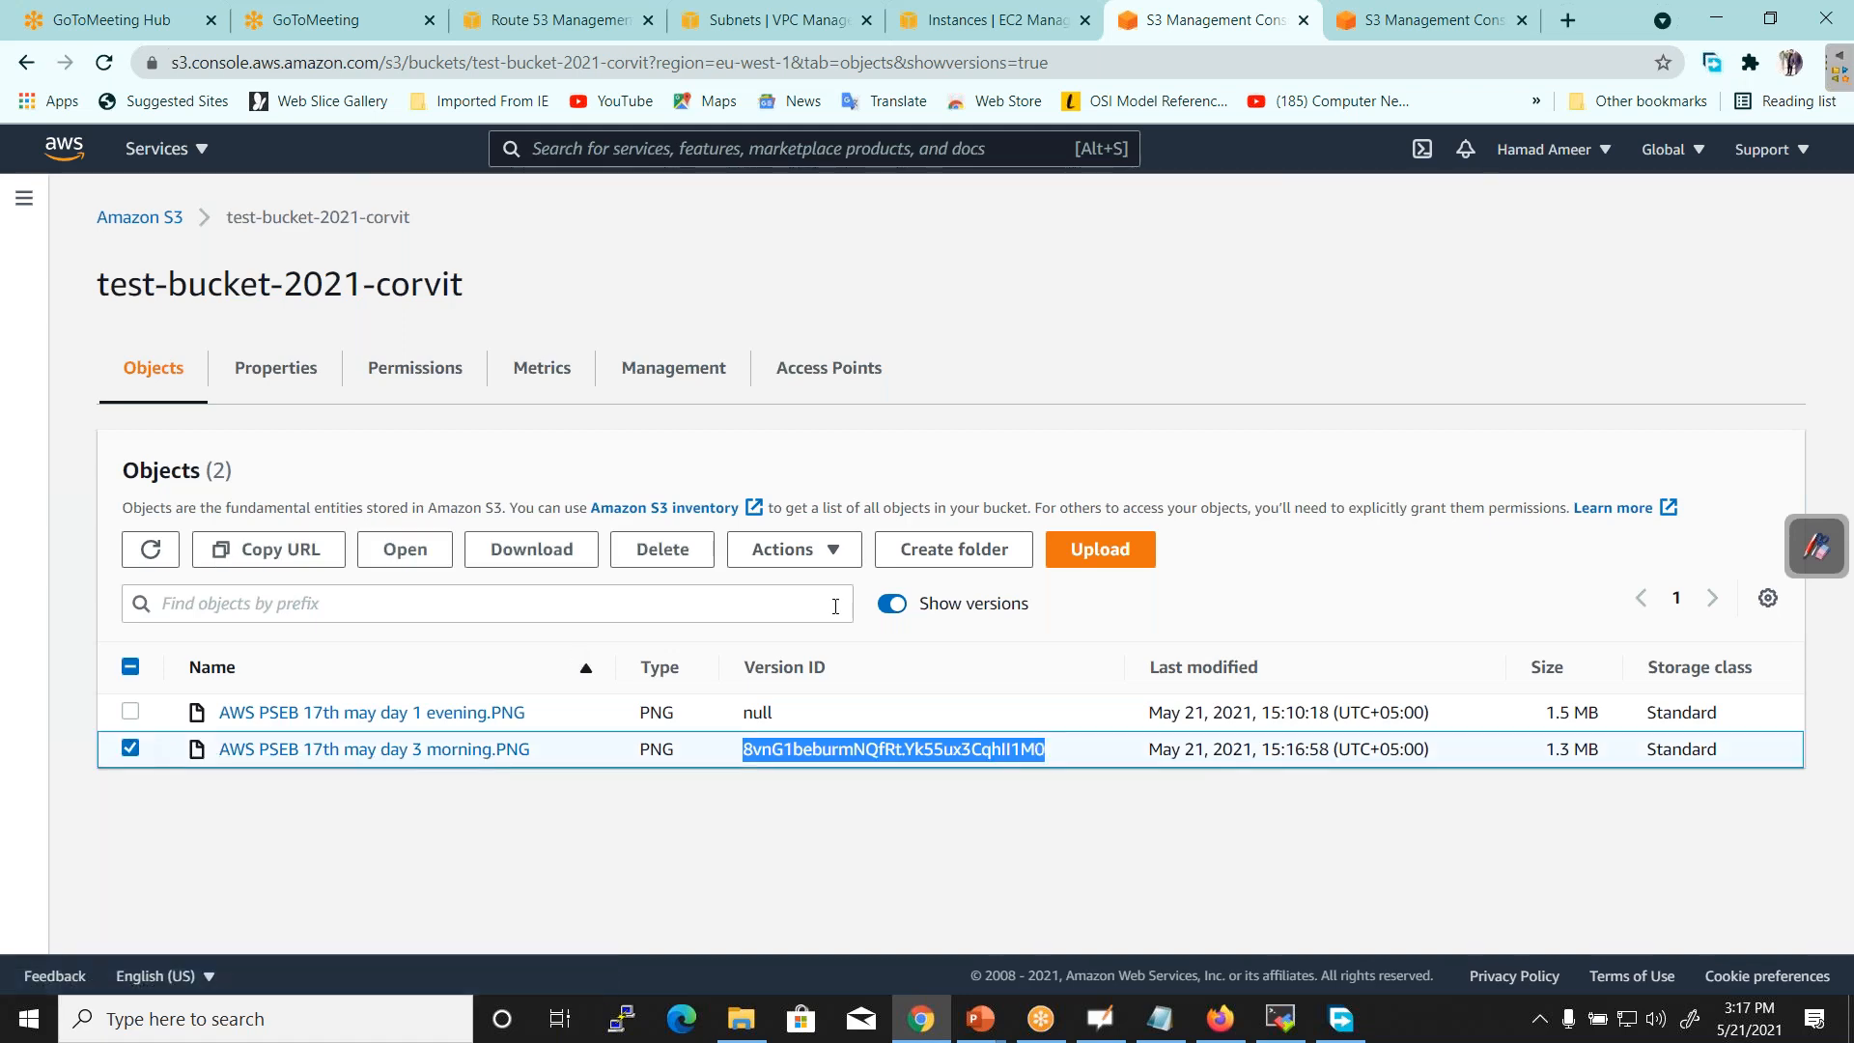
pyautogui.click(150, 549)
pyautogui.click(131, 749)
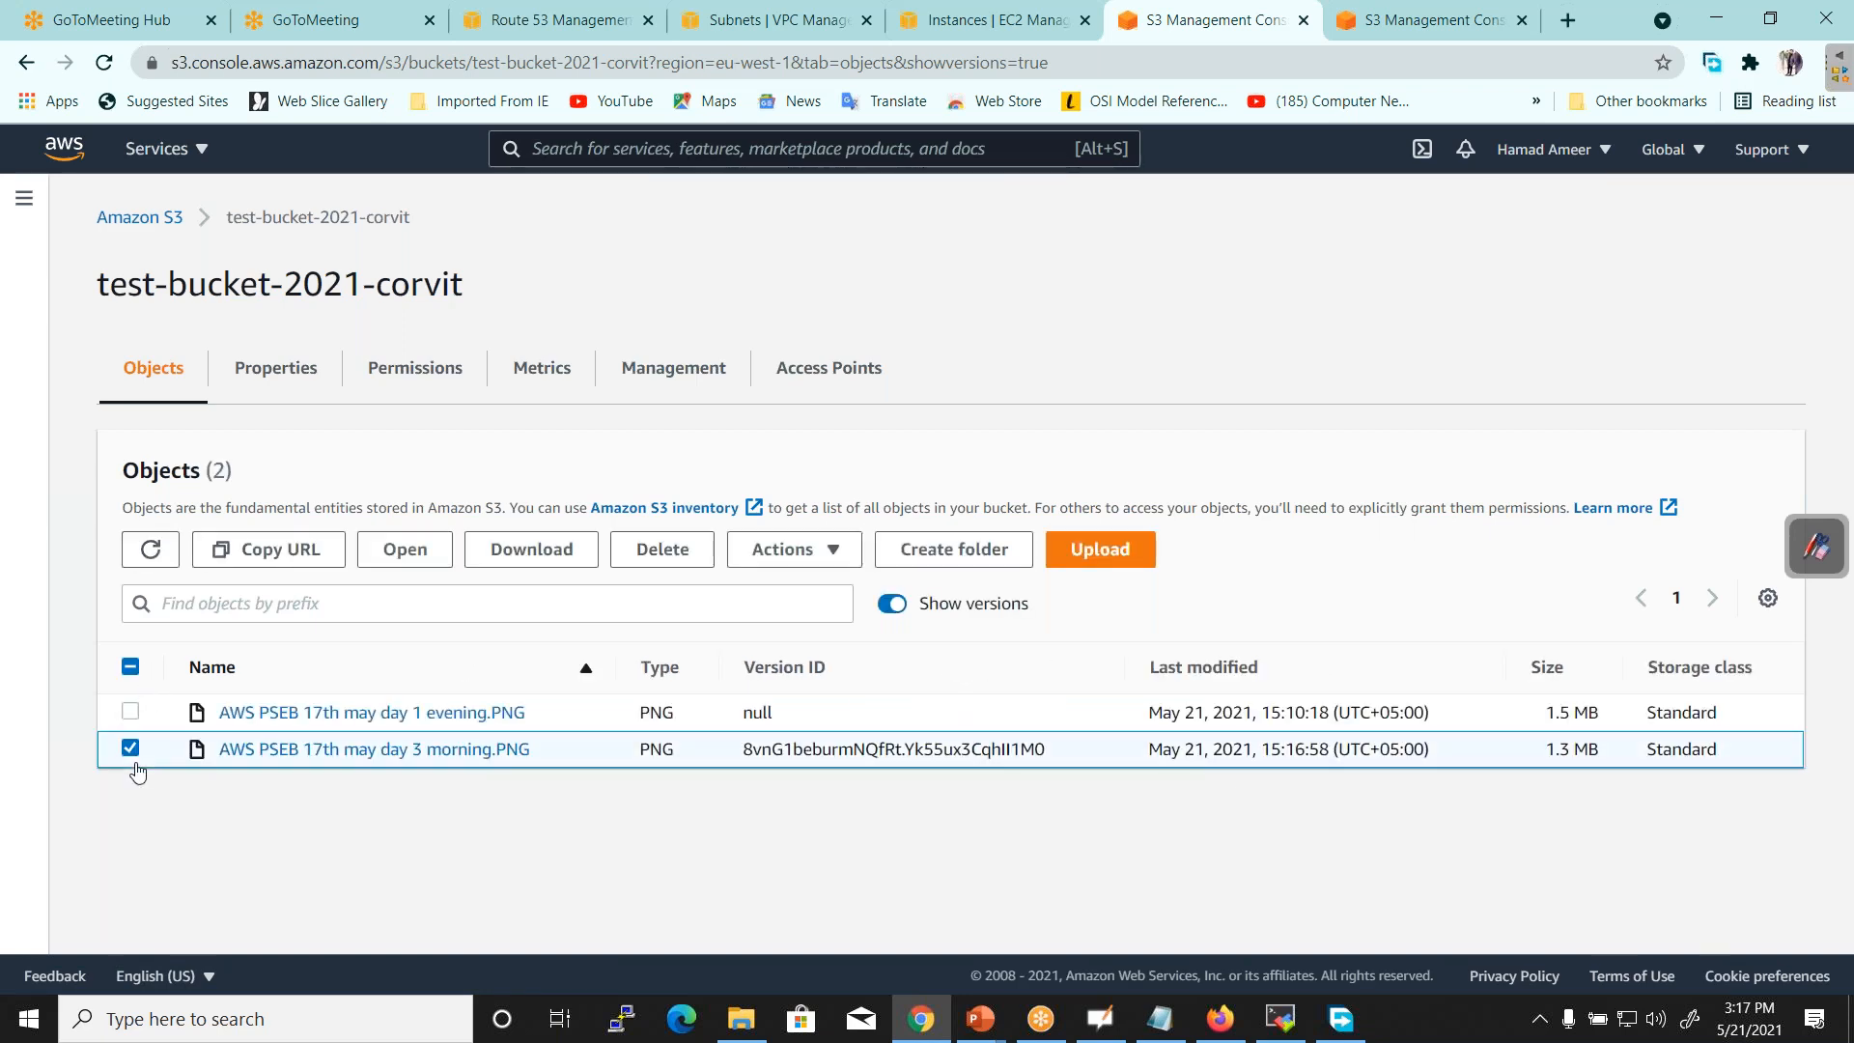
pyautogui.click(224, 750)
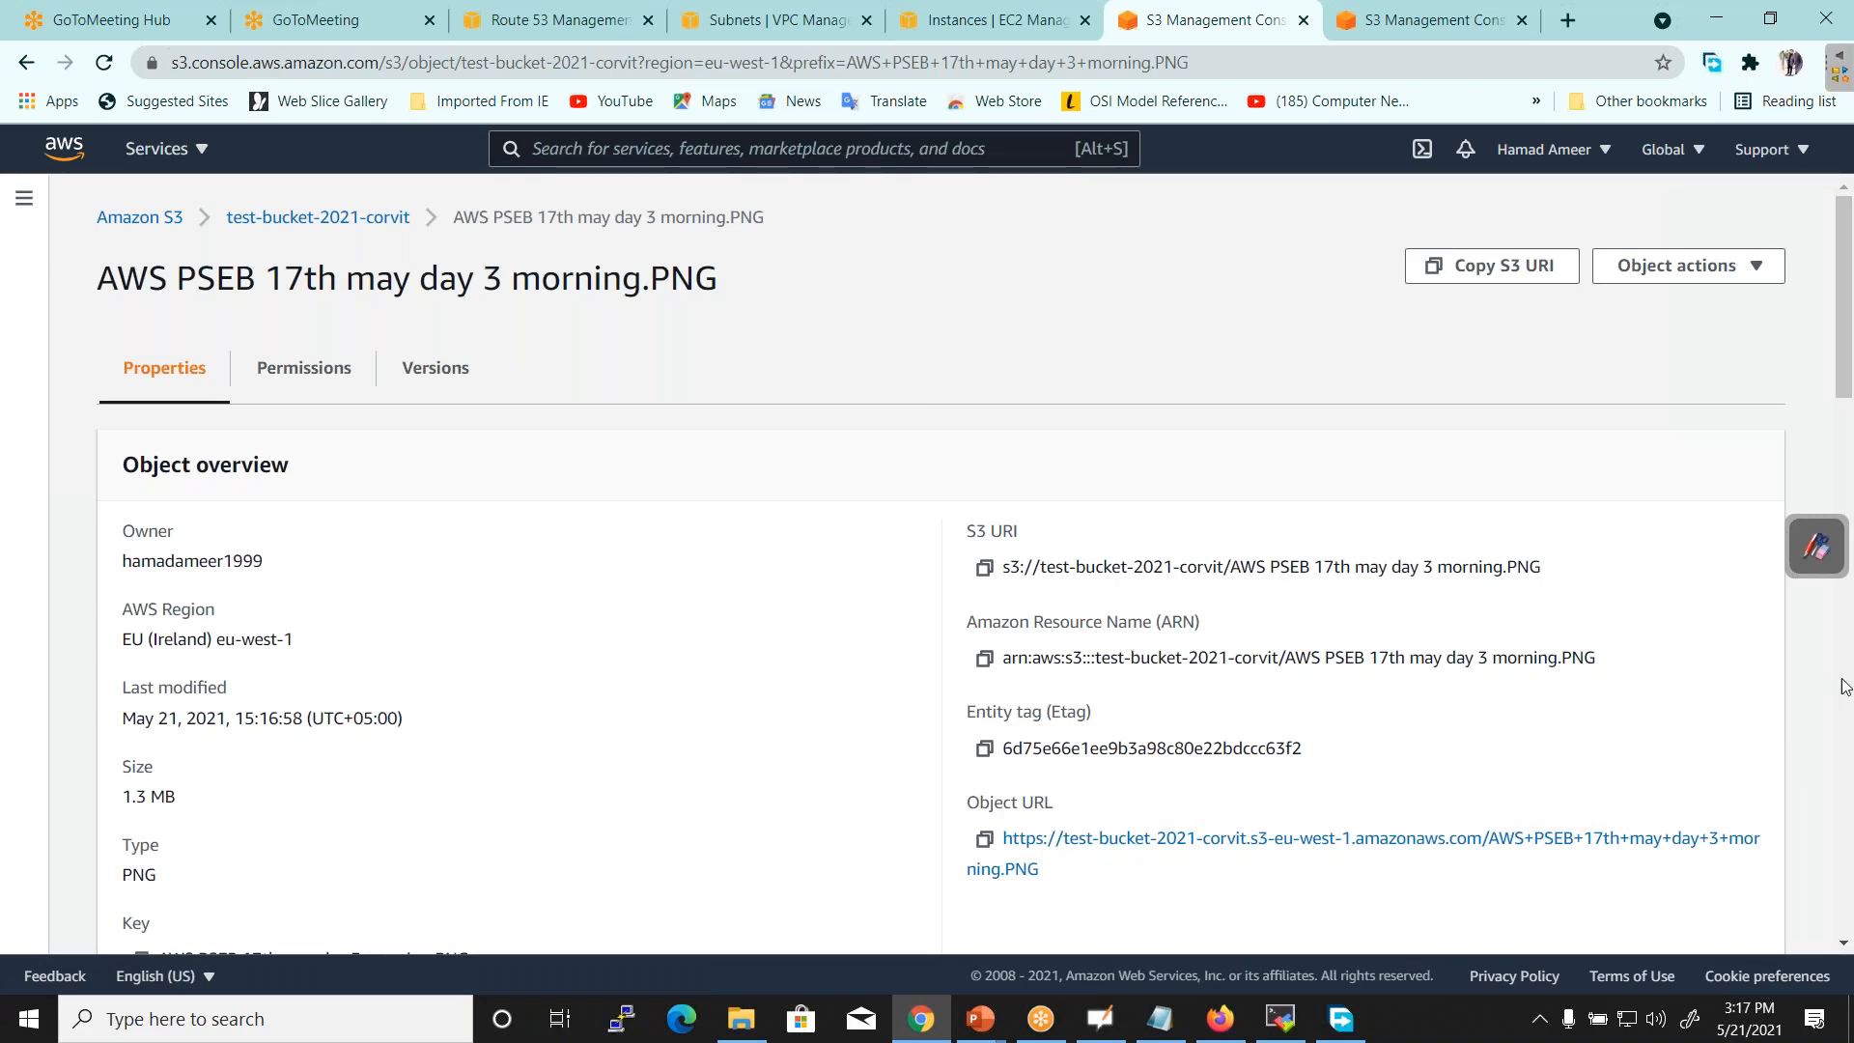
pyautogui.click(1842, 949)
pyautogui.moveTo(1843, 949); pyautogui.dragTo(1843, 949)
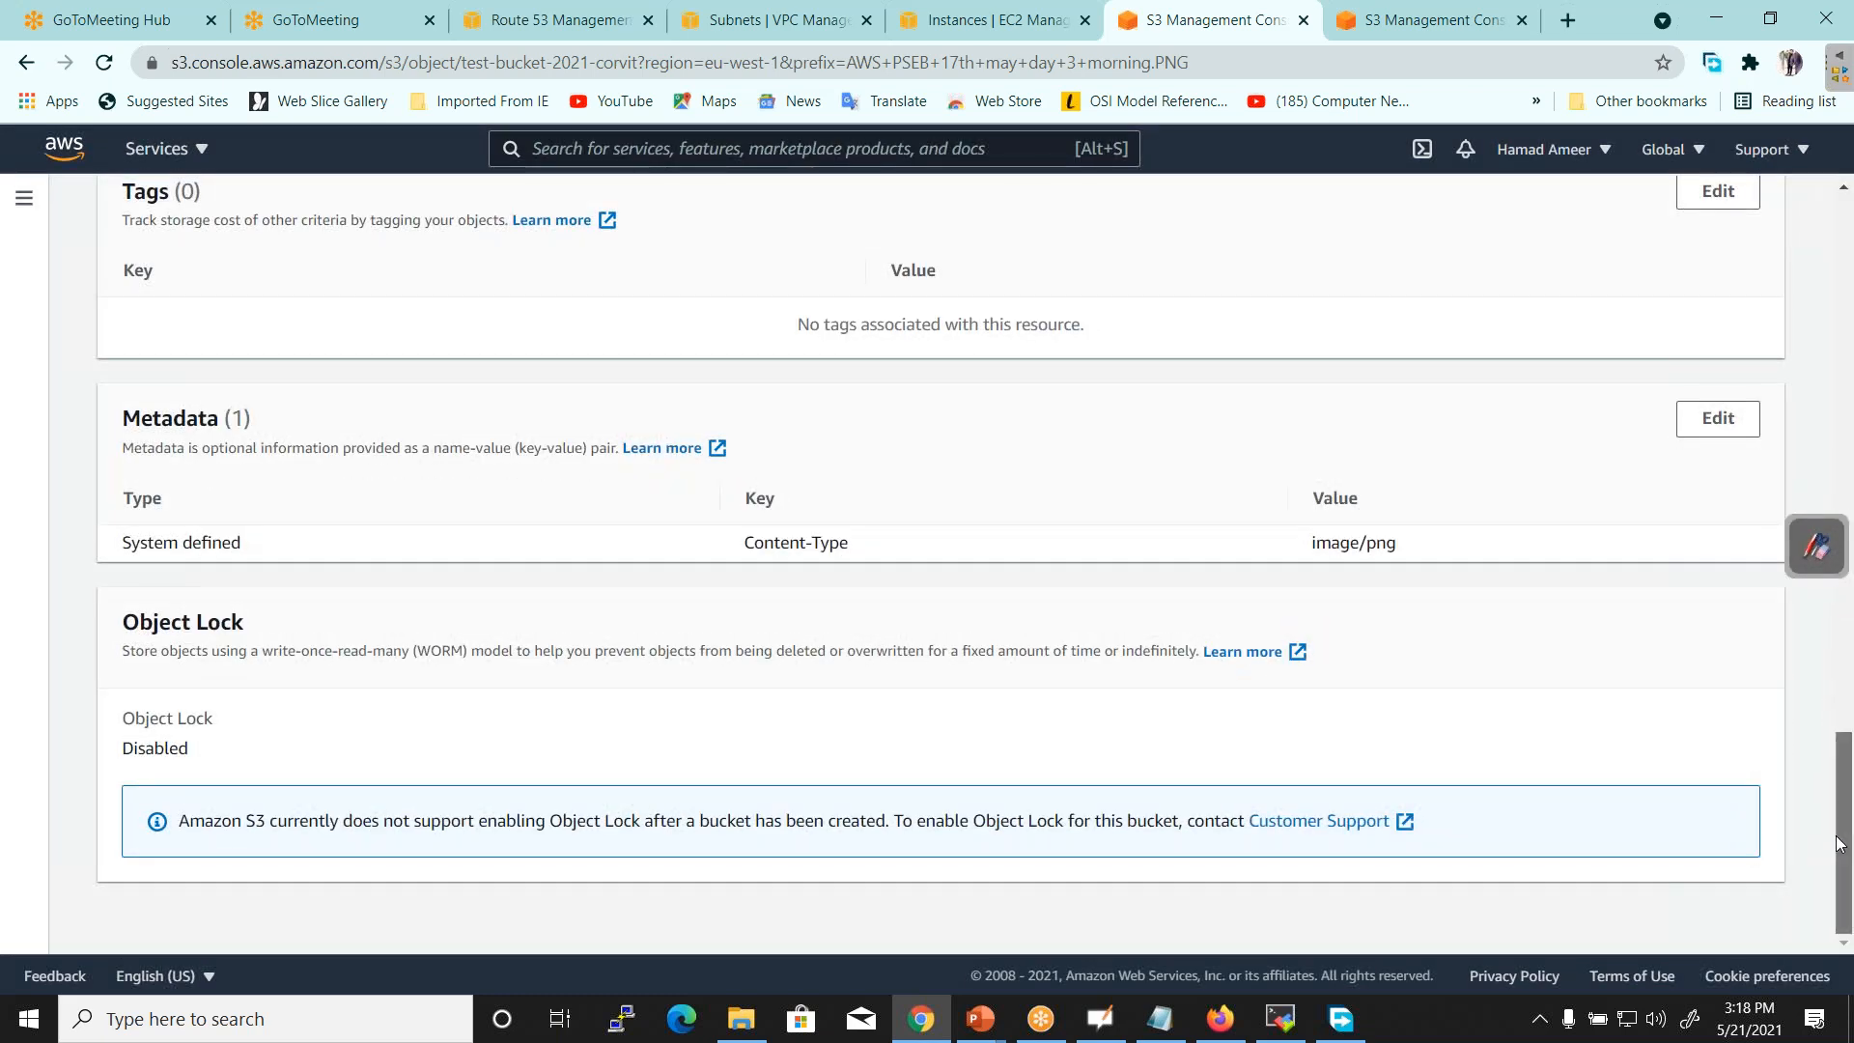
pyautogui.moveTo(1840, 840); pyautogui.dragTo(1841, 303)
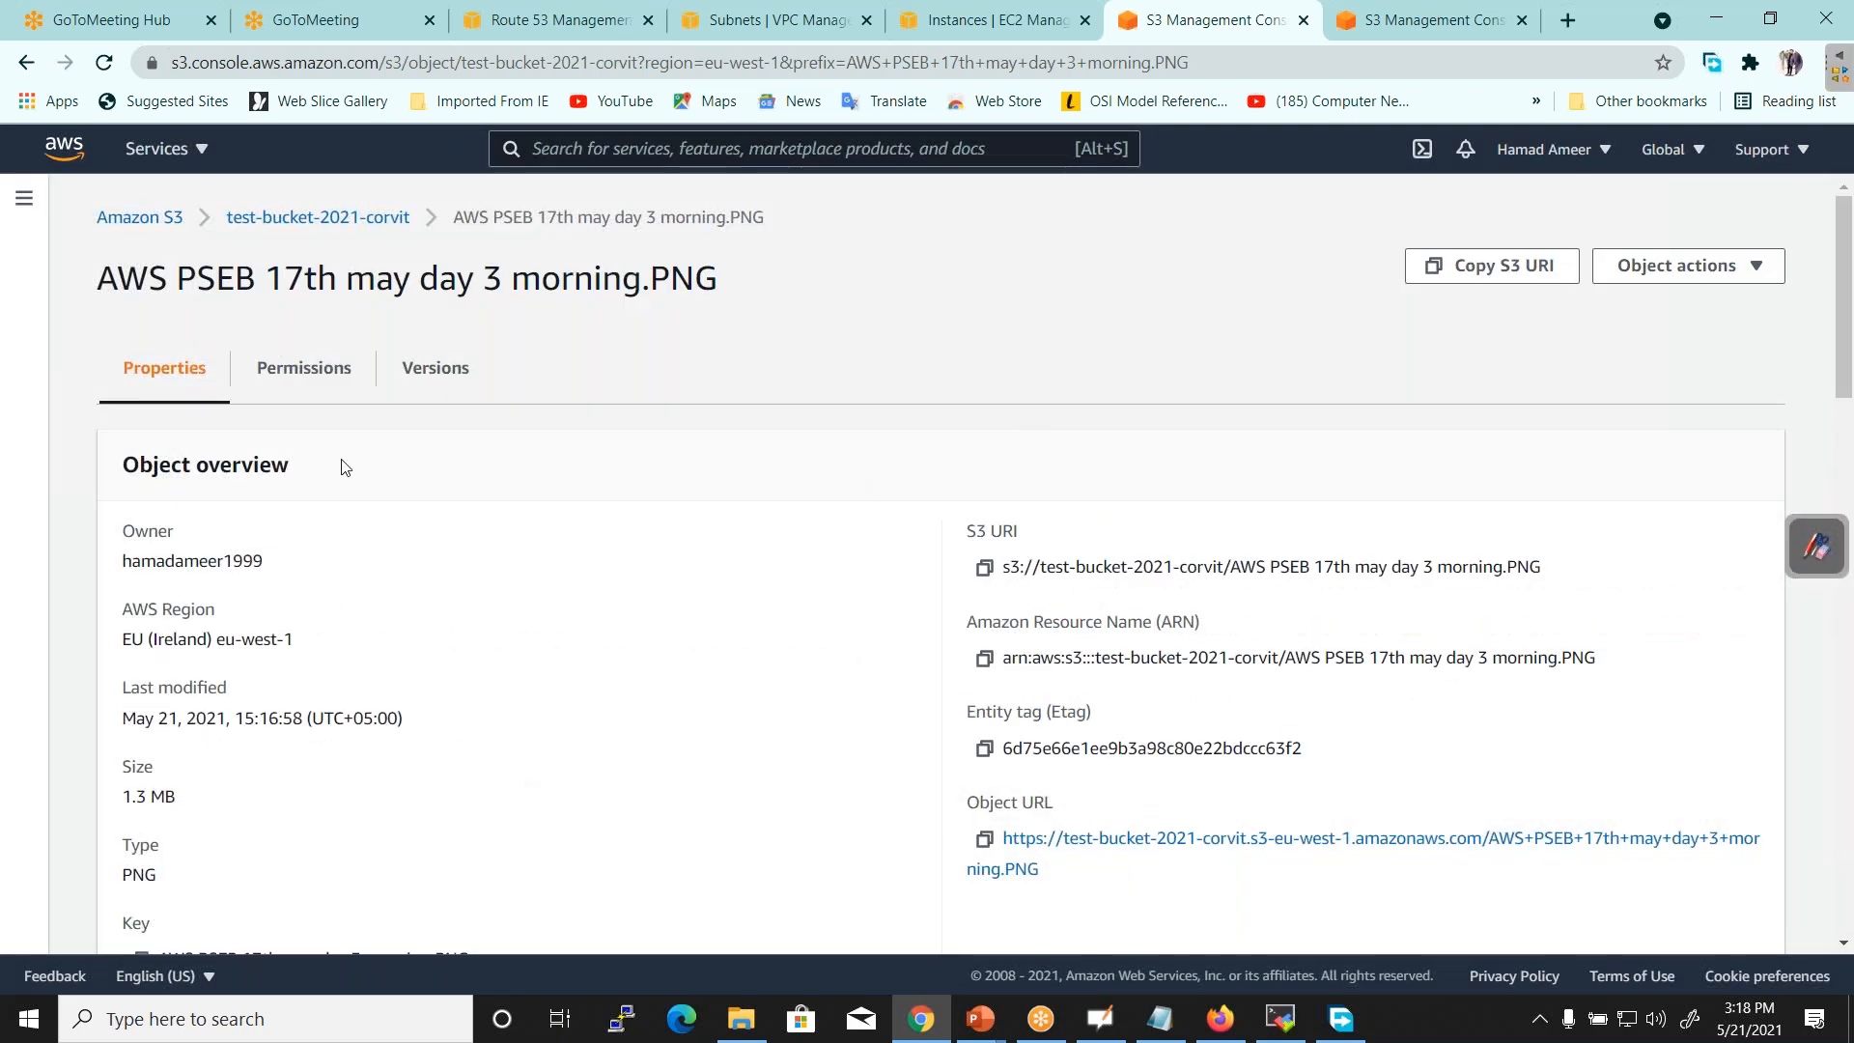
# Return to the object list of test-bucket-2021-corvit and show object versions again
pyautogui.click(274, 233)
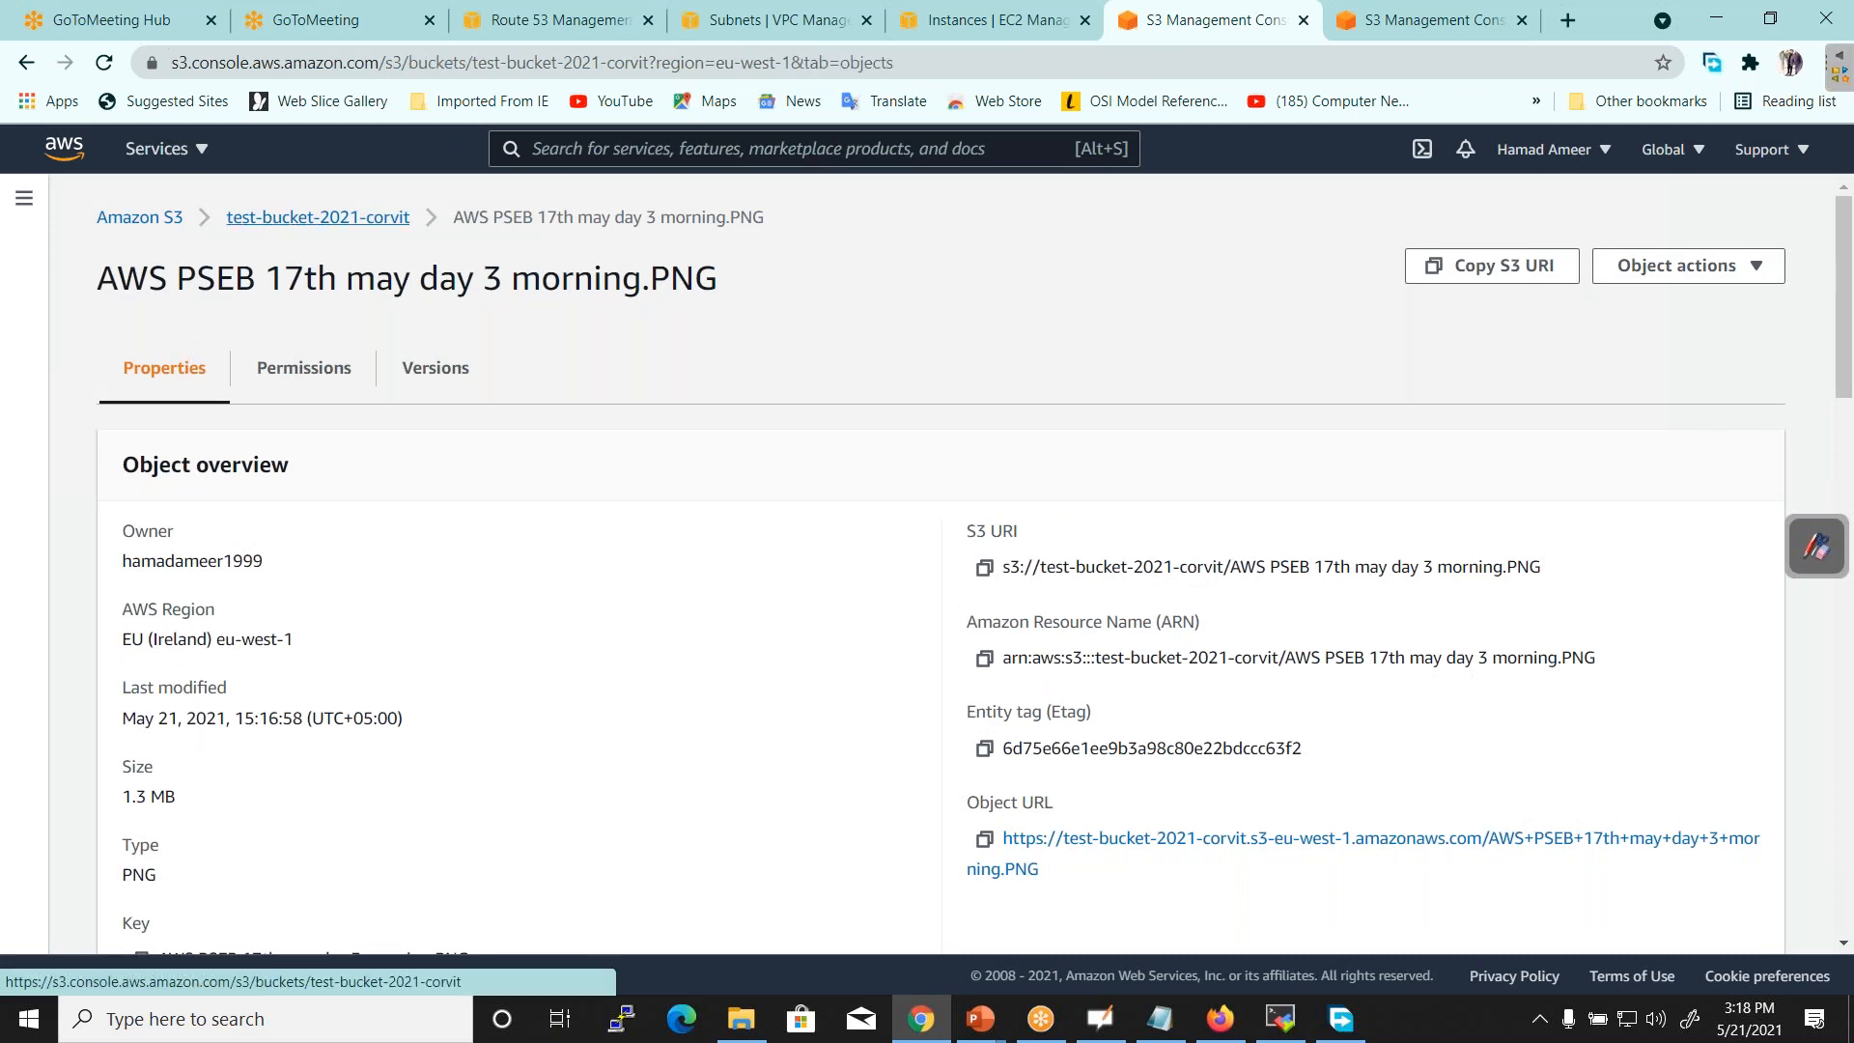
pyautogui.click(130, 712)
pyautogui.click(131, 713)
pyautogui.click(132, 715)
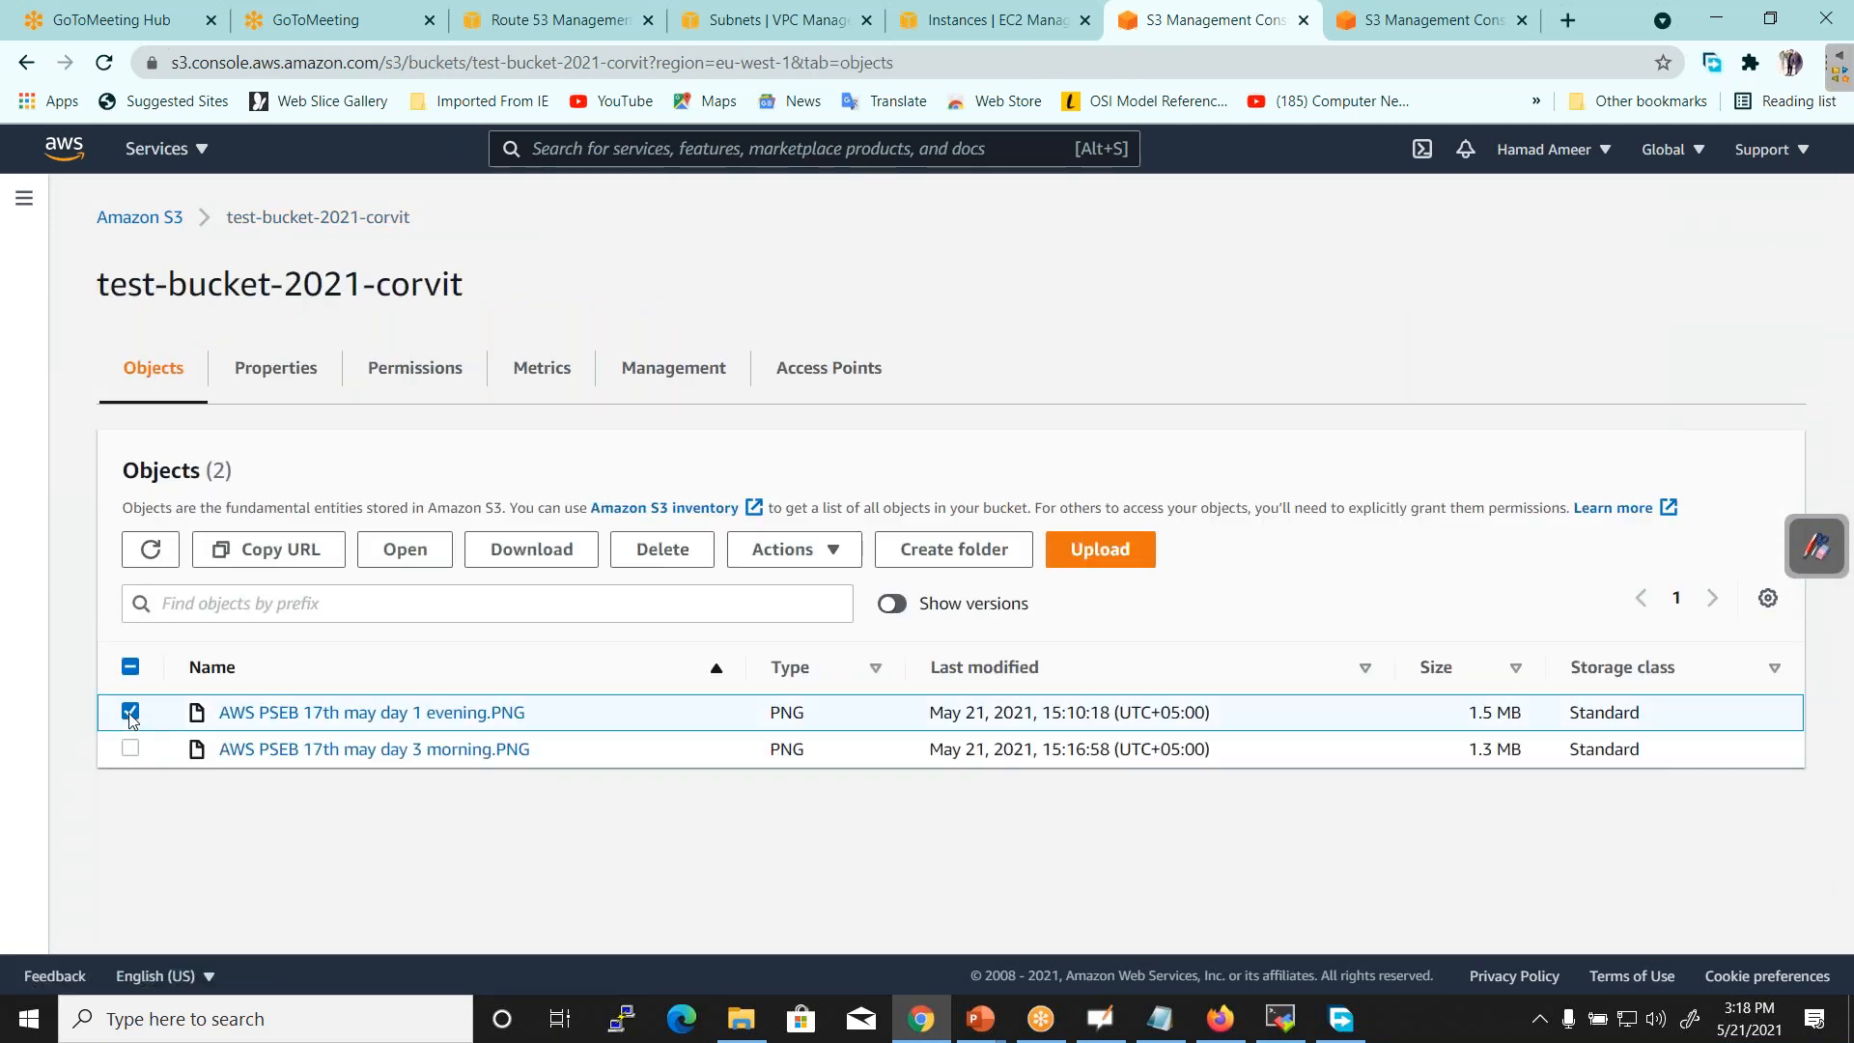
pyautogui.click(130, 749)
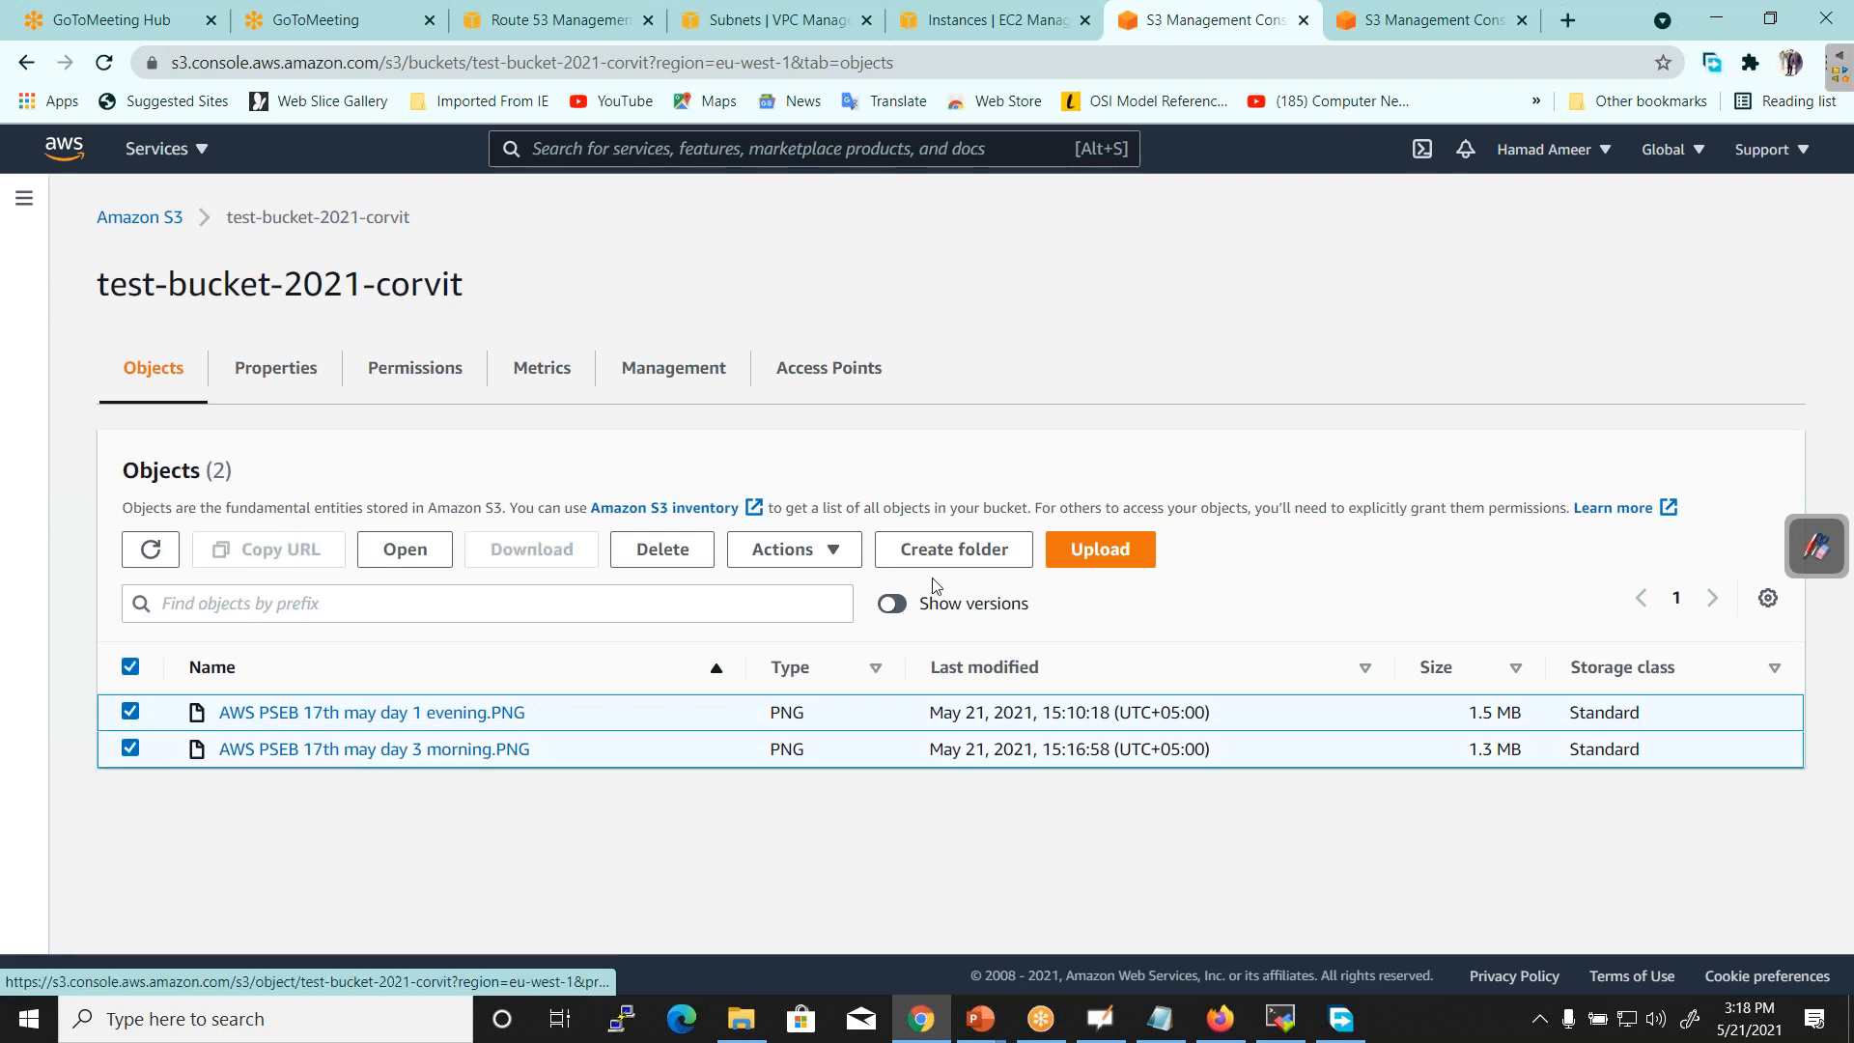
pyautogui.click(906, 606)
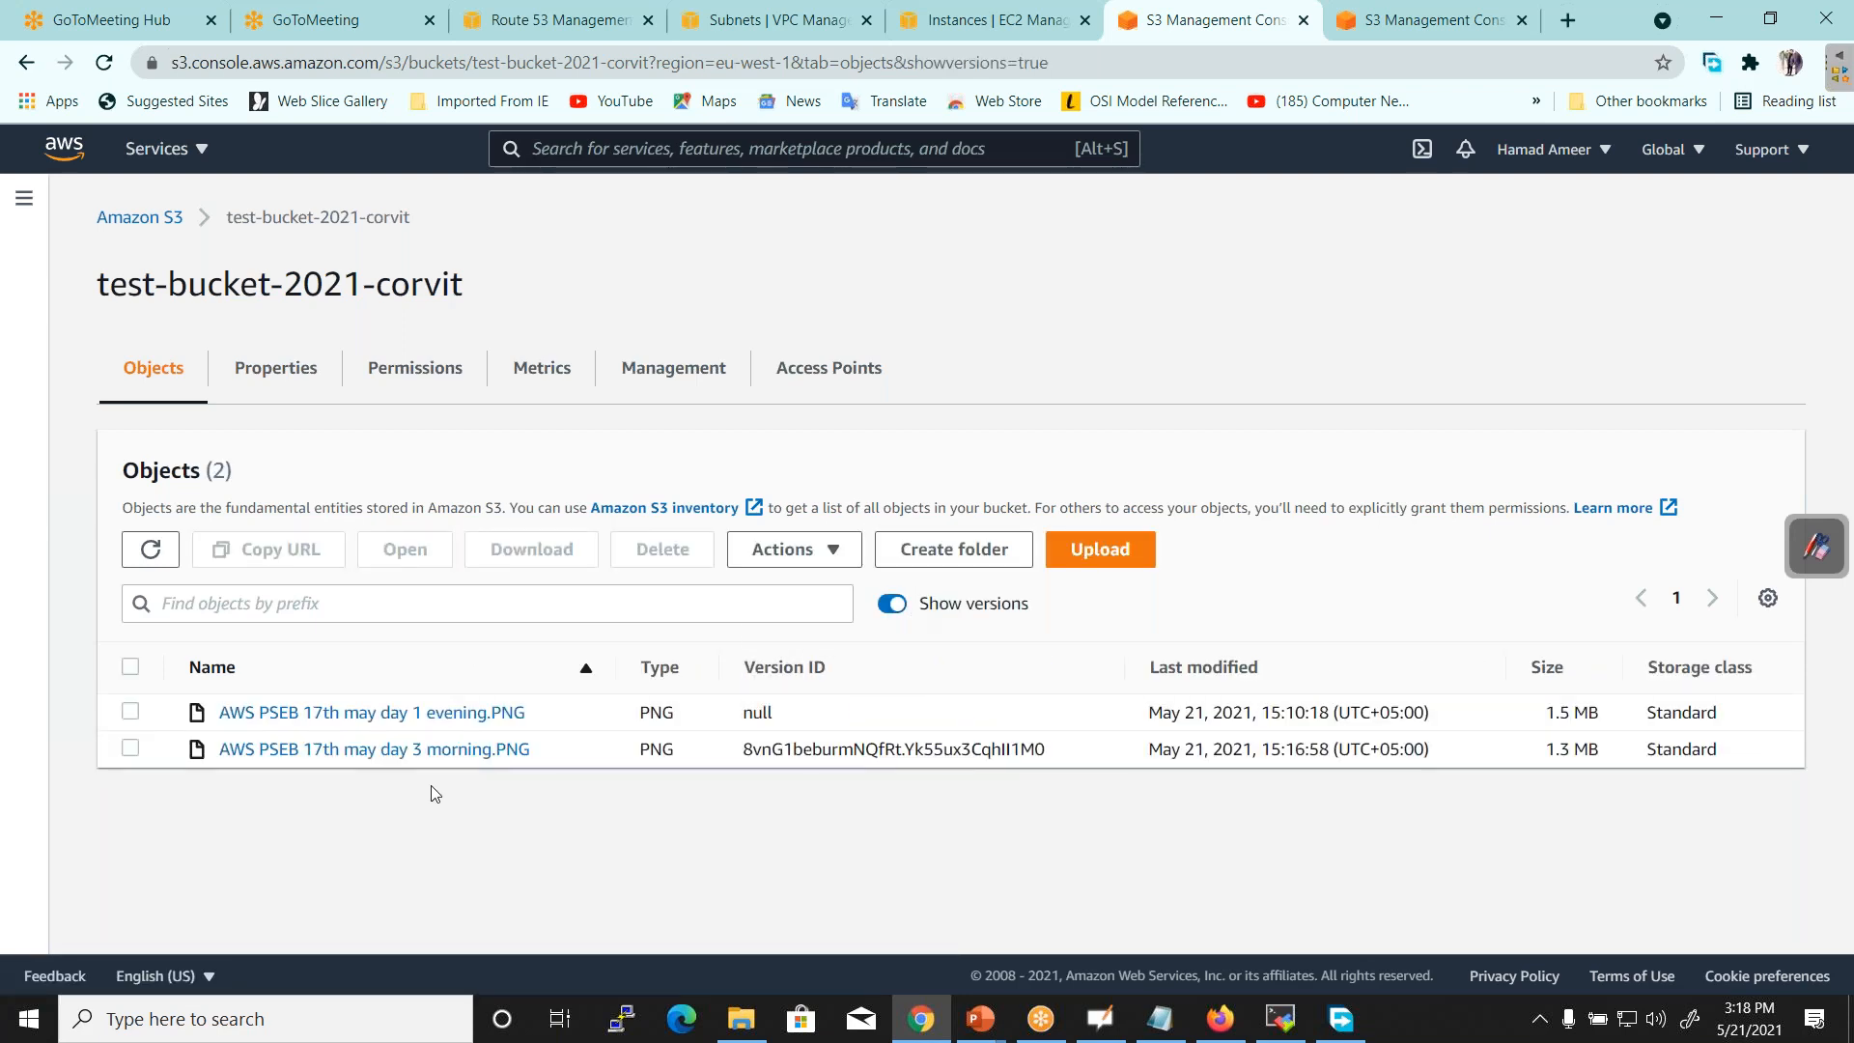
pyautogui.click(129, 749)
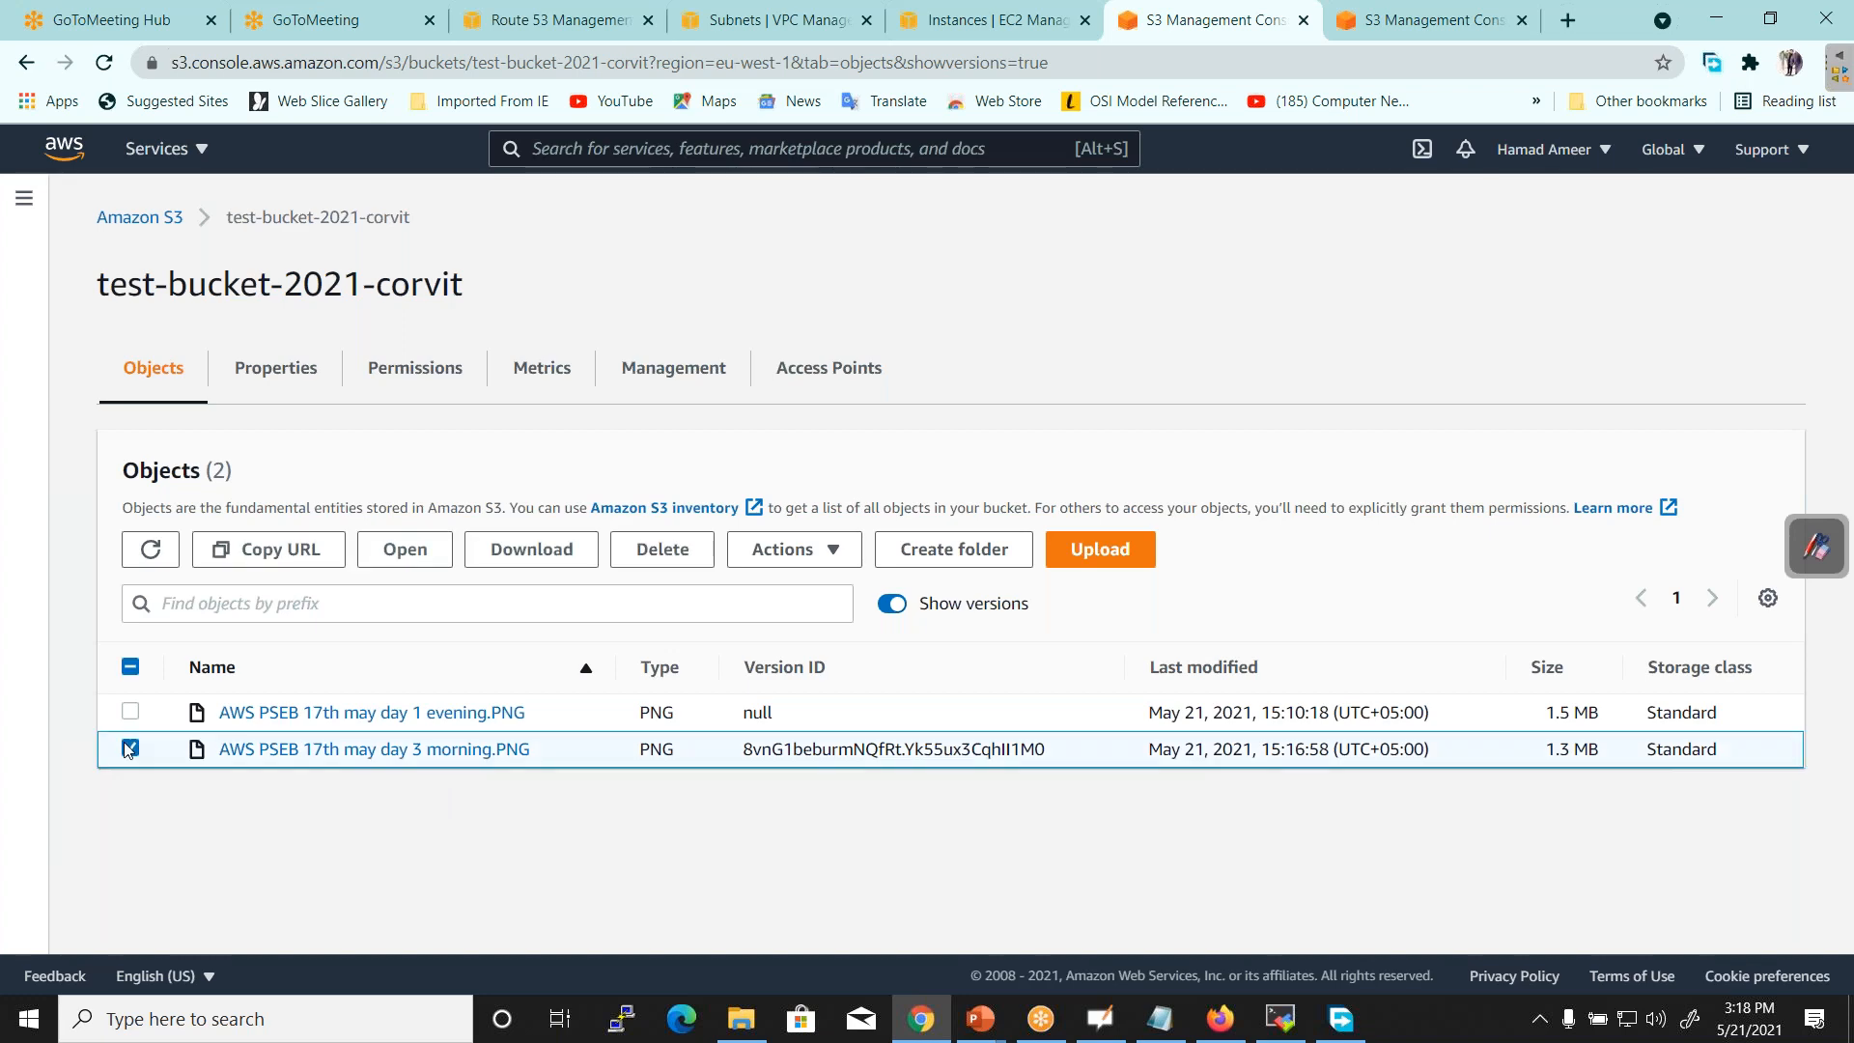
pyautogui.click(130, 749)
pyautogui.click(132, 714)
pyautogui.click(133, 713)
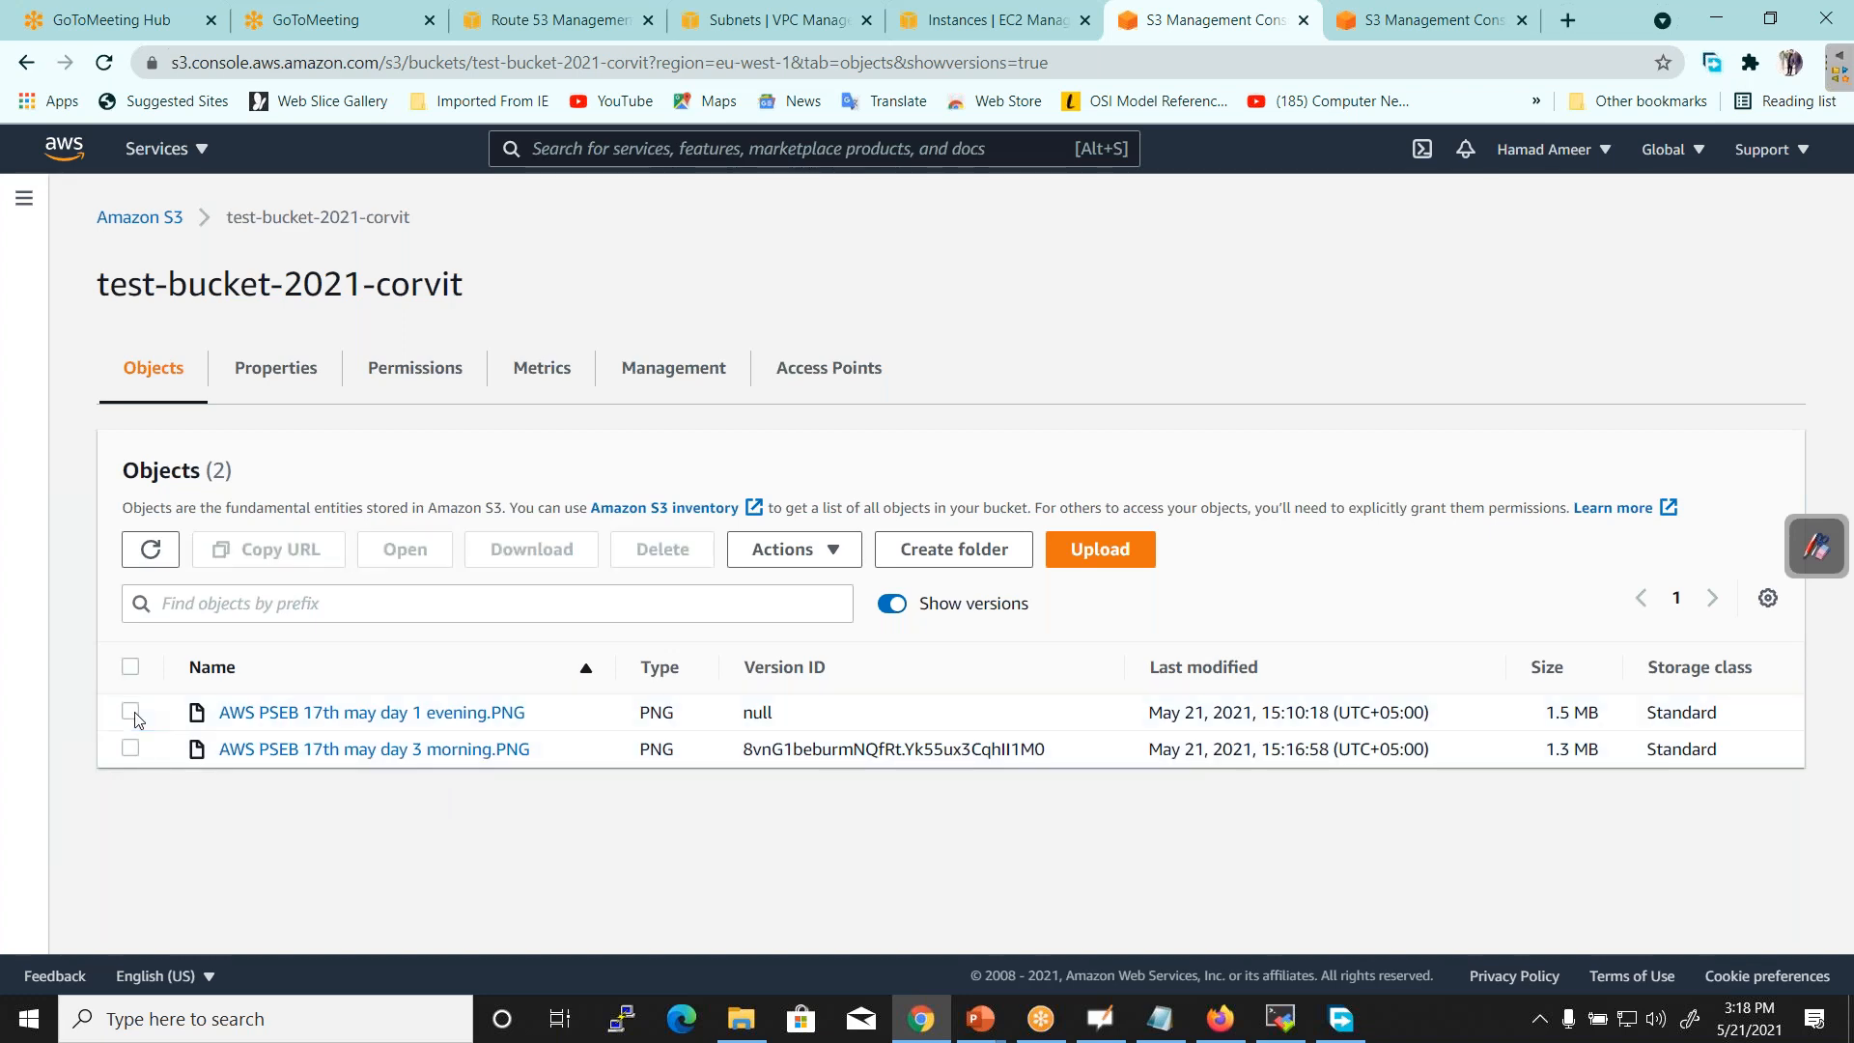
pyautogui.click(132, 713)
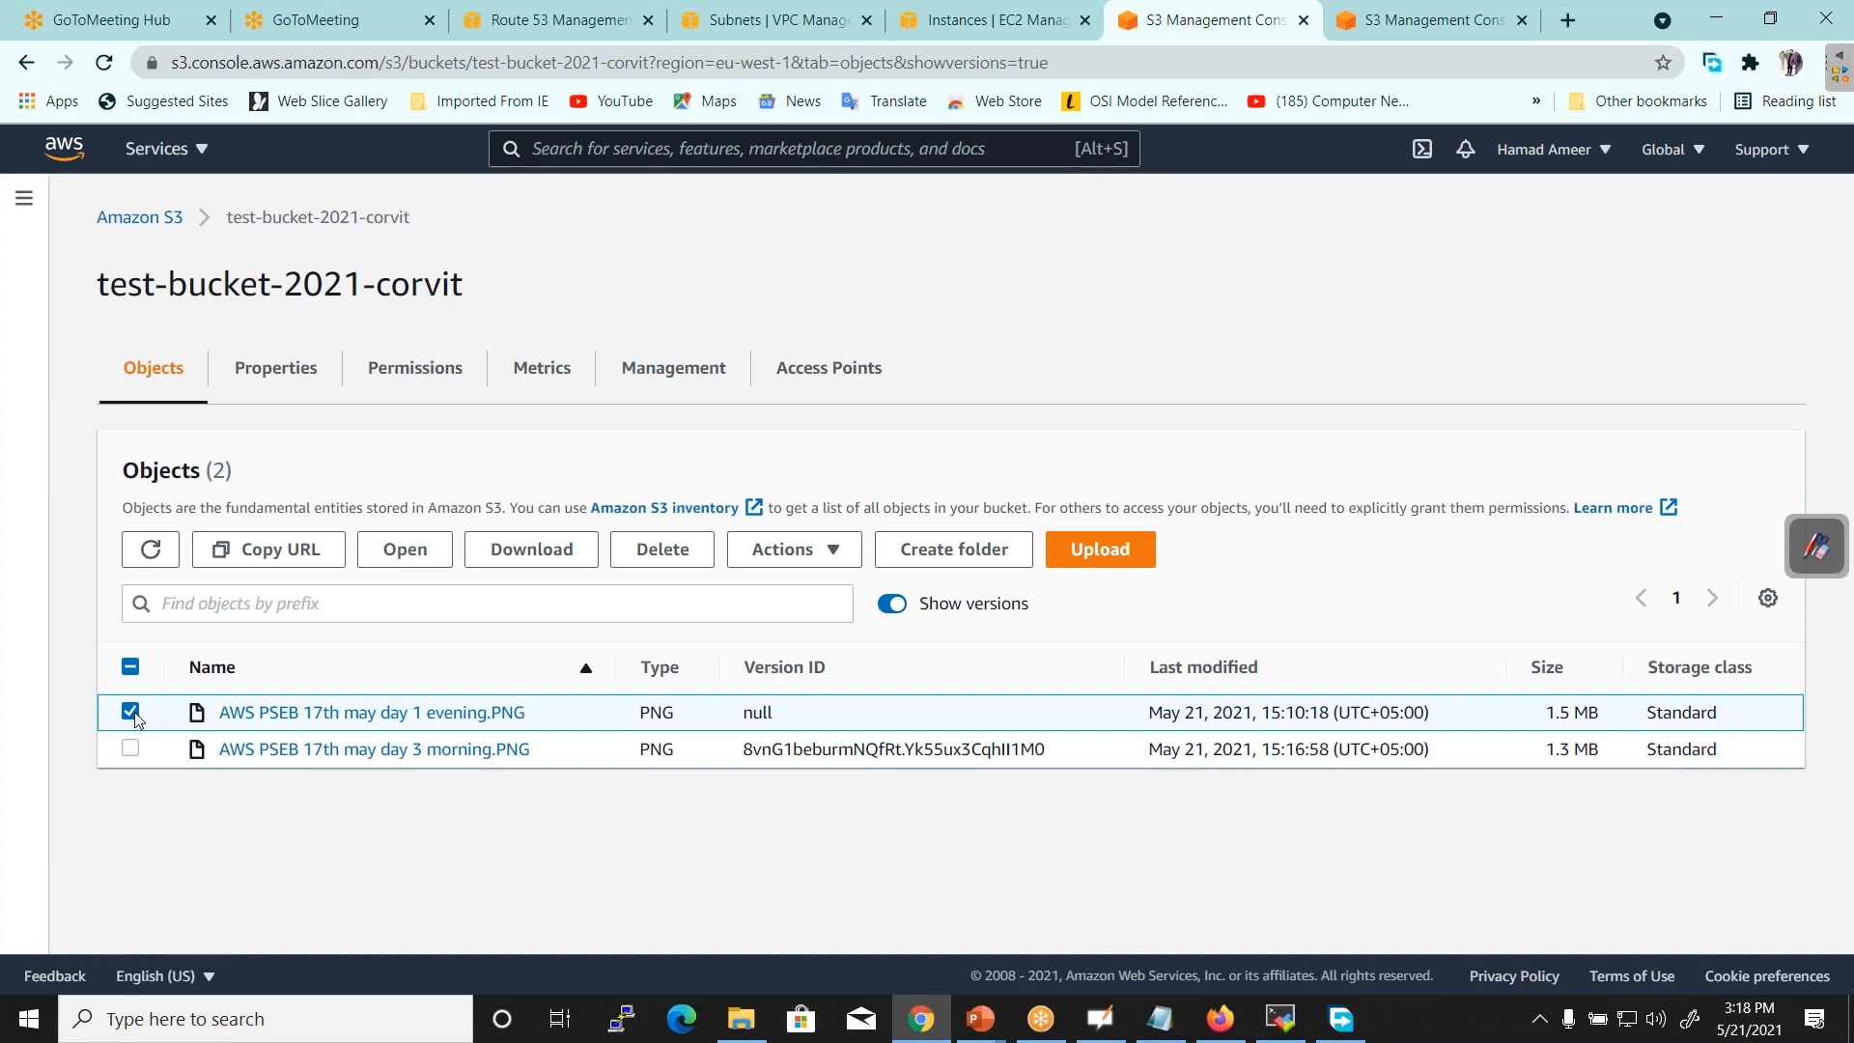
# Compare the bucket's object list with versions hidden and with versions shown
pyautogui.click(893, 605)
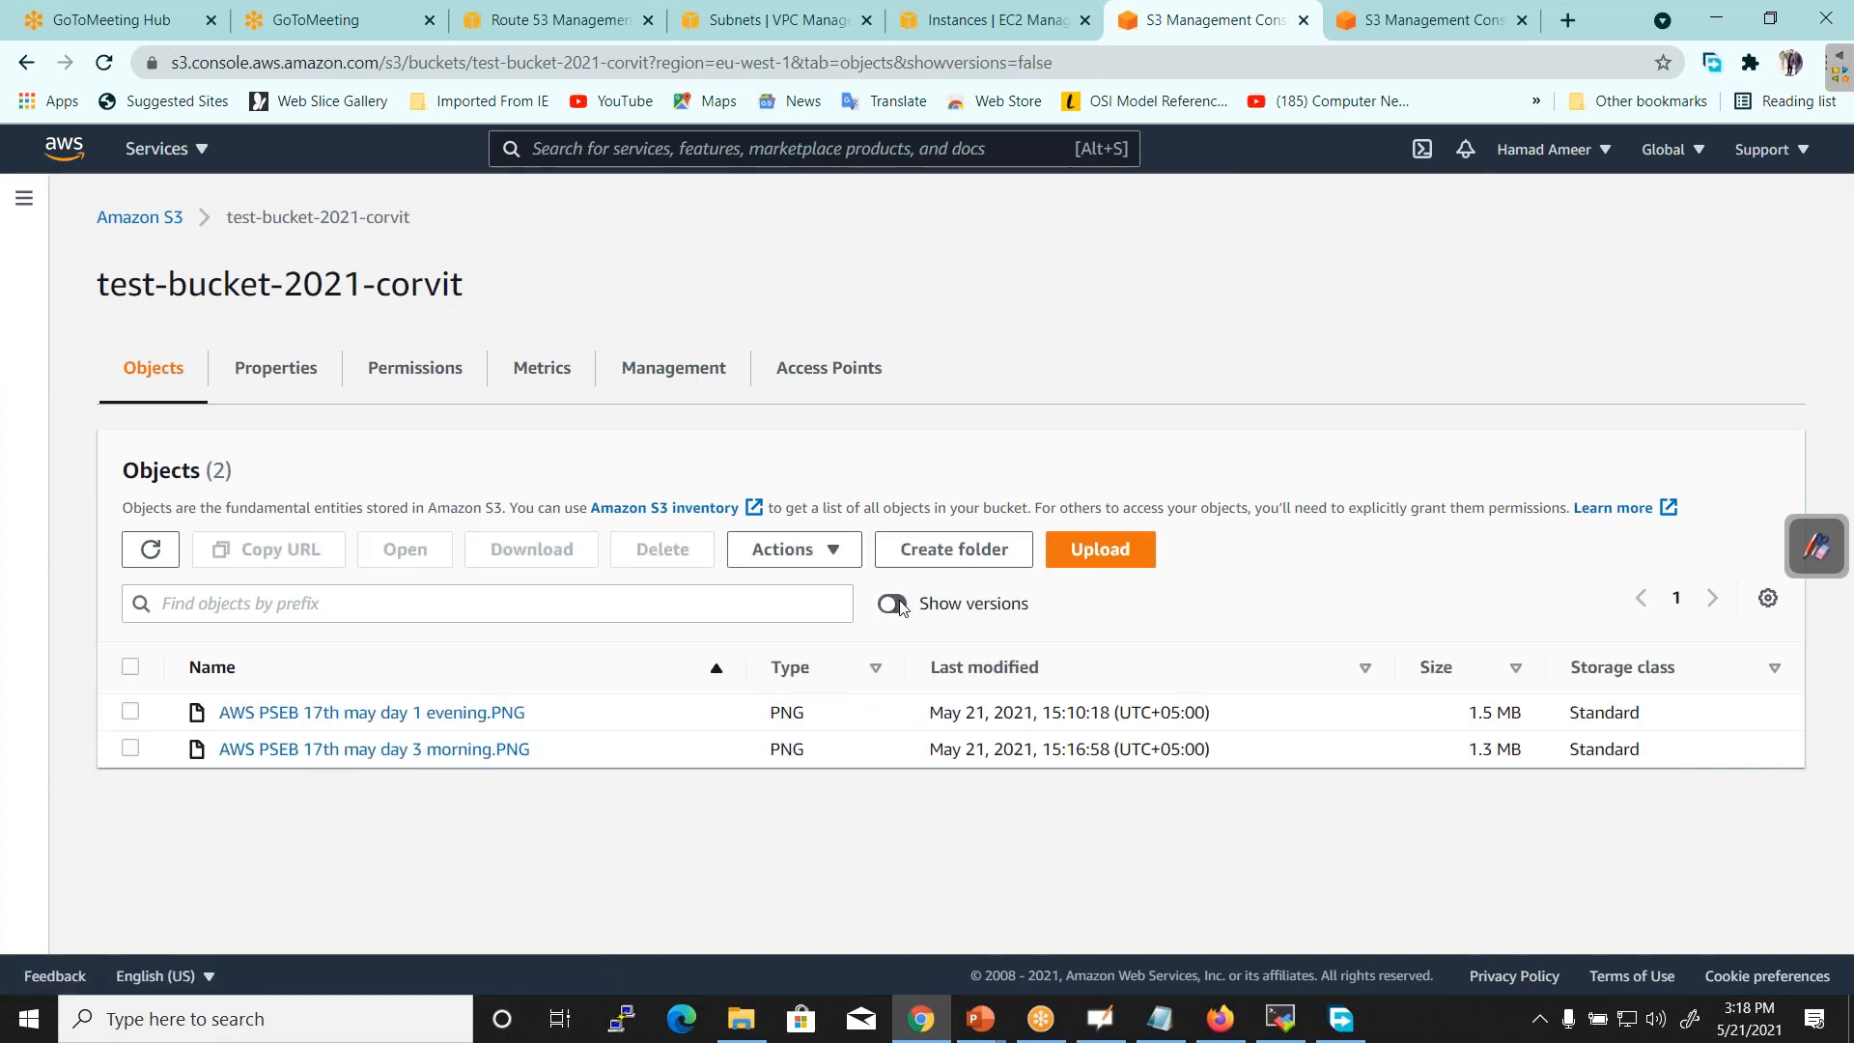
pyautogui.click(894, 605)
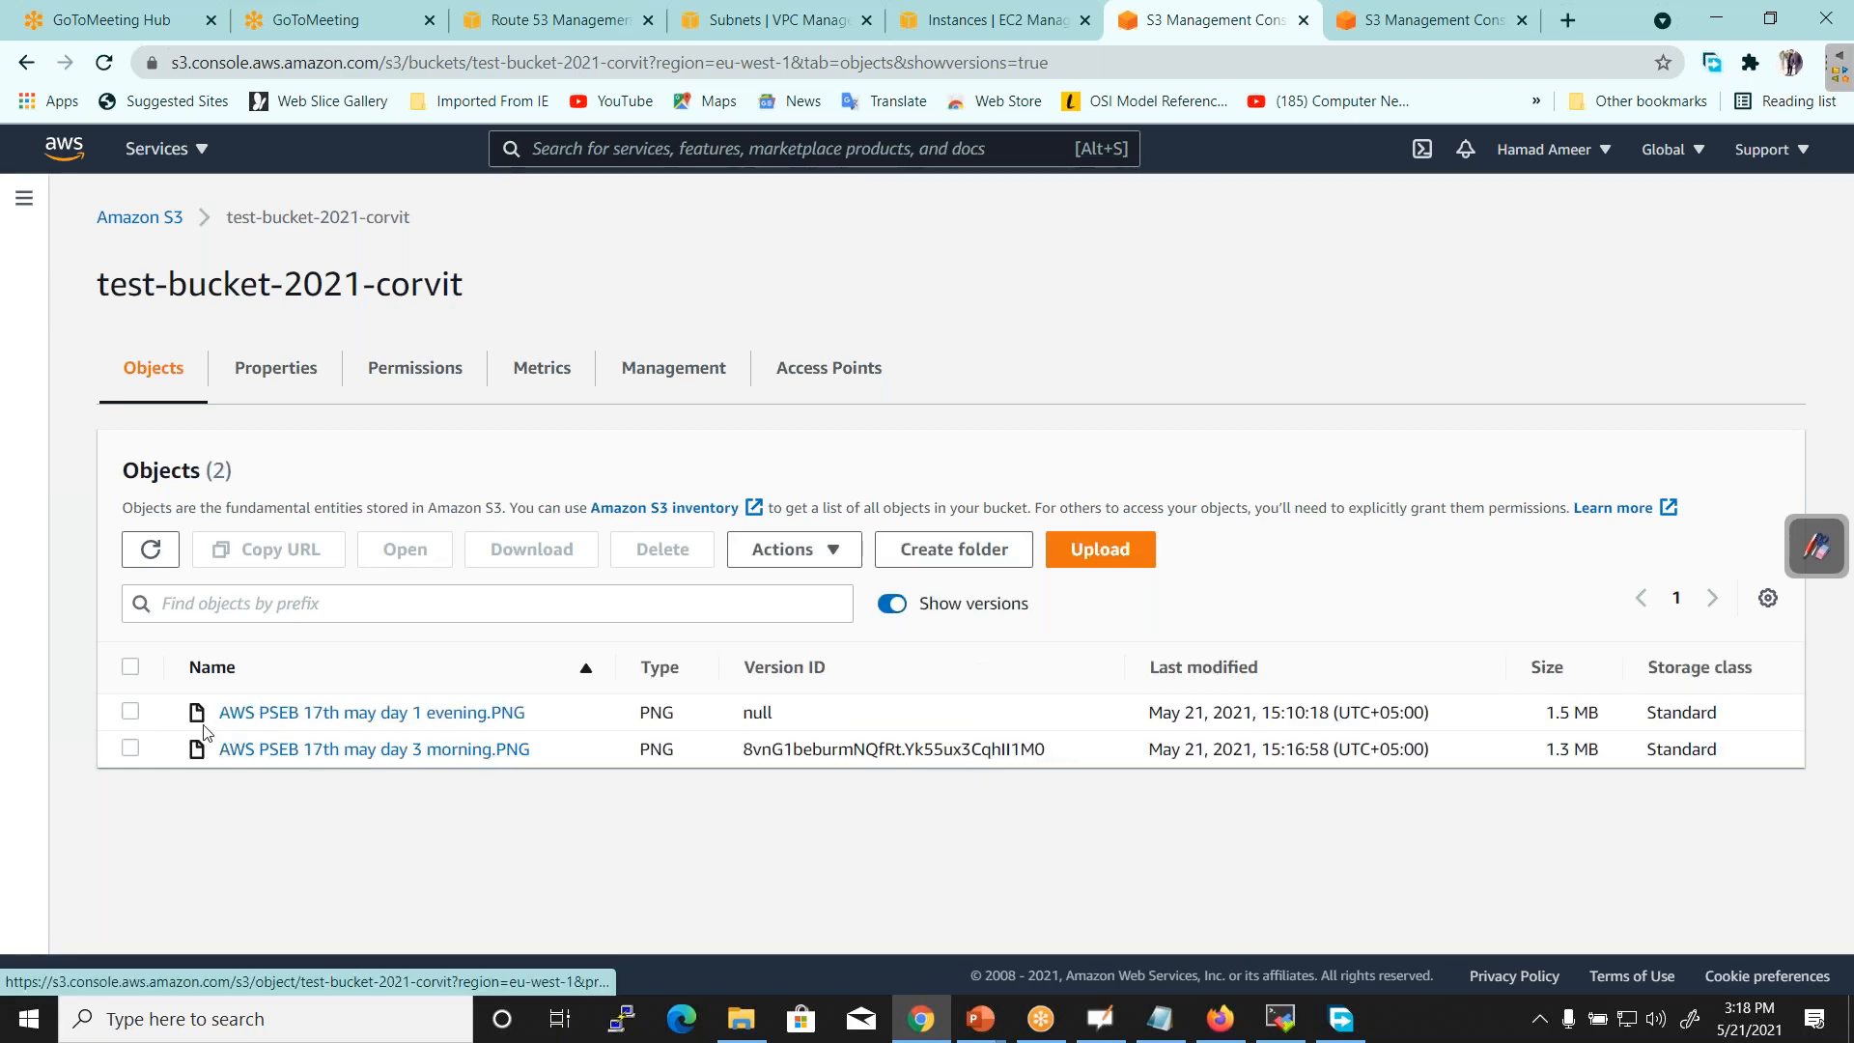
pyautogui.click(131, 748)
pyautogui.click(131, 749)
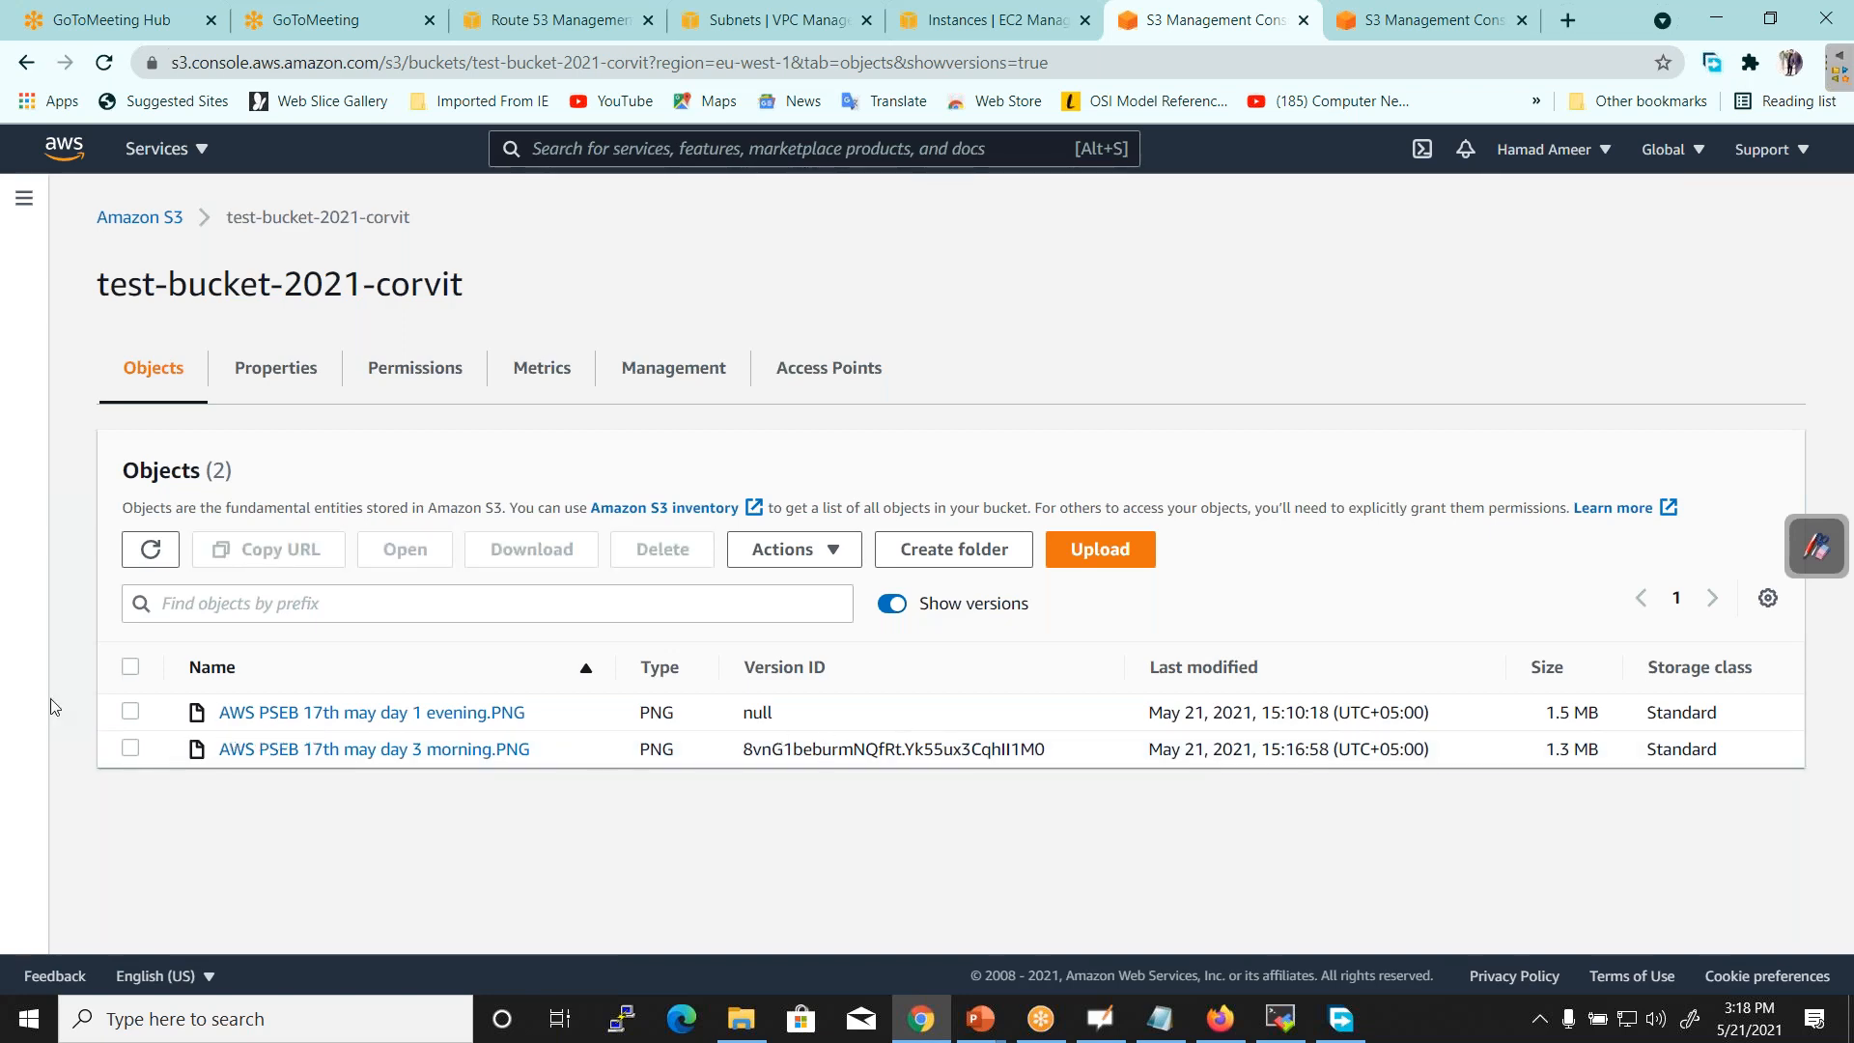
# Leave only "AWS PSEB 17th may day 3 morning.PNG" selected and display its details page
pyautogui.click(131, 715)
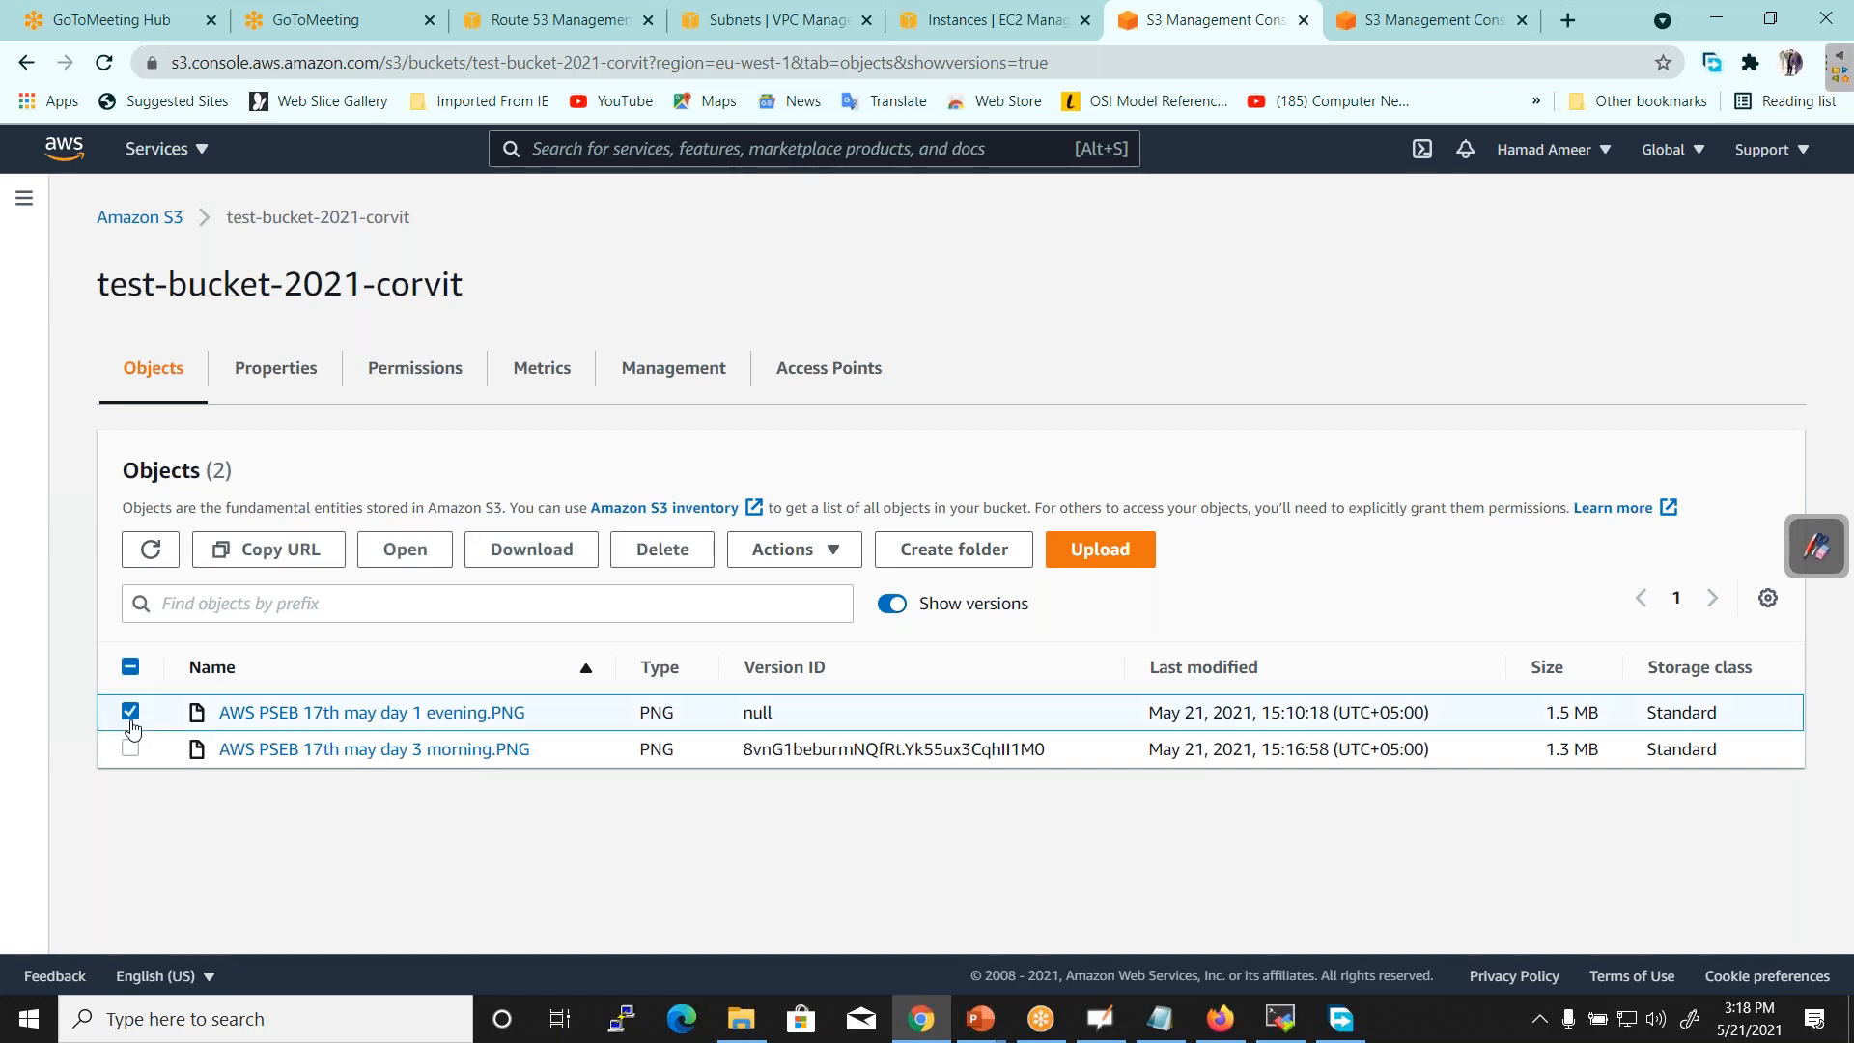
pyautogui.click(131, 749)
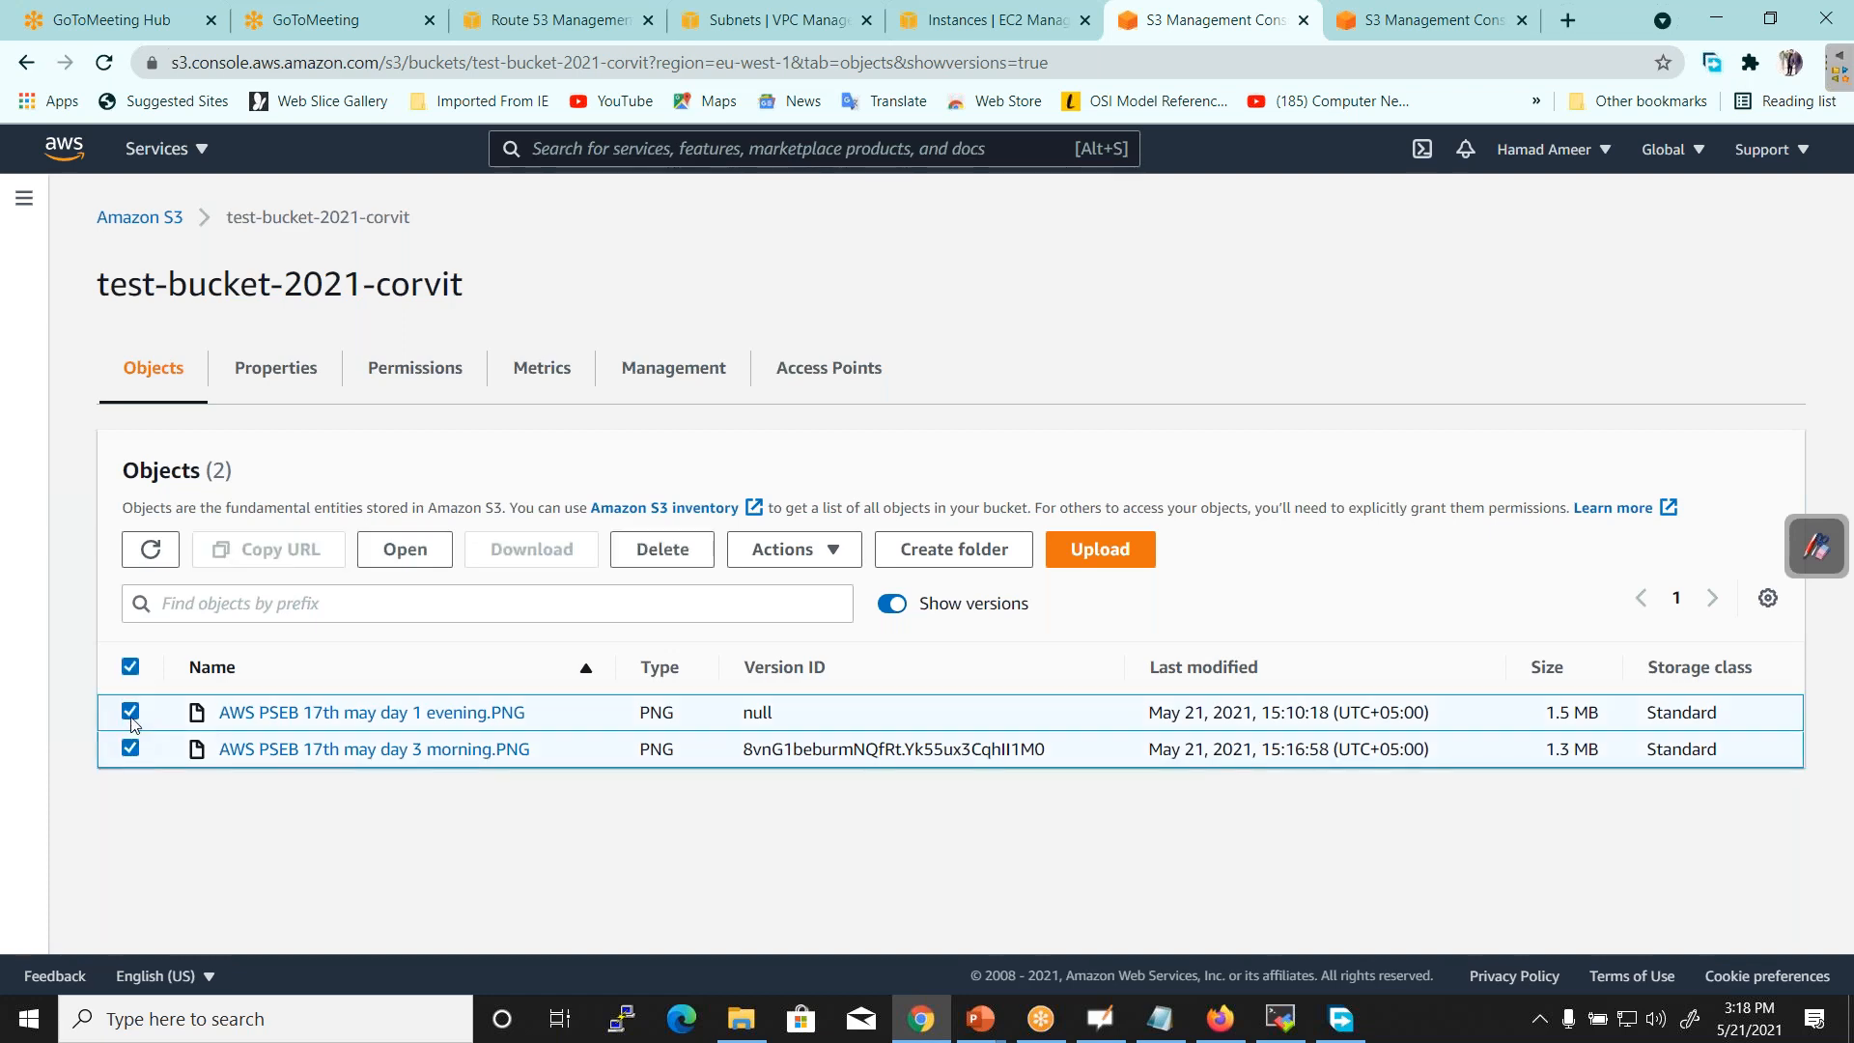
pyautogui.click(131, 715)
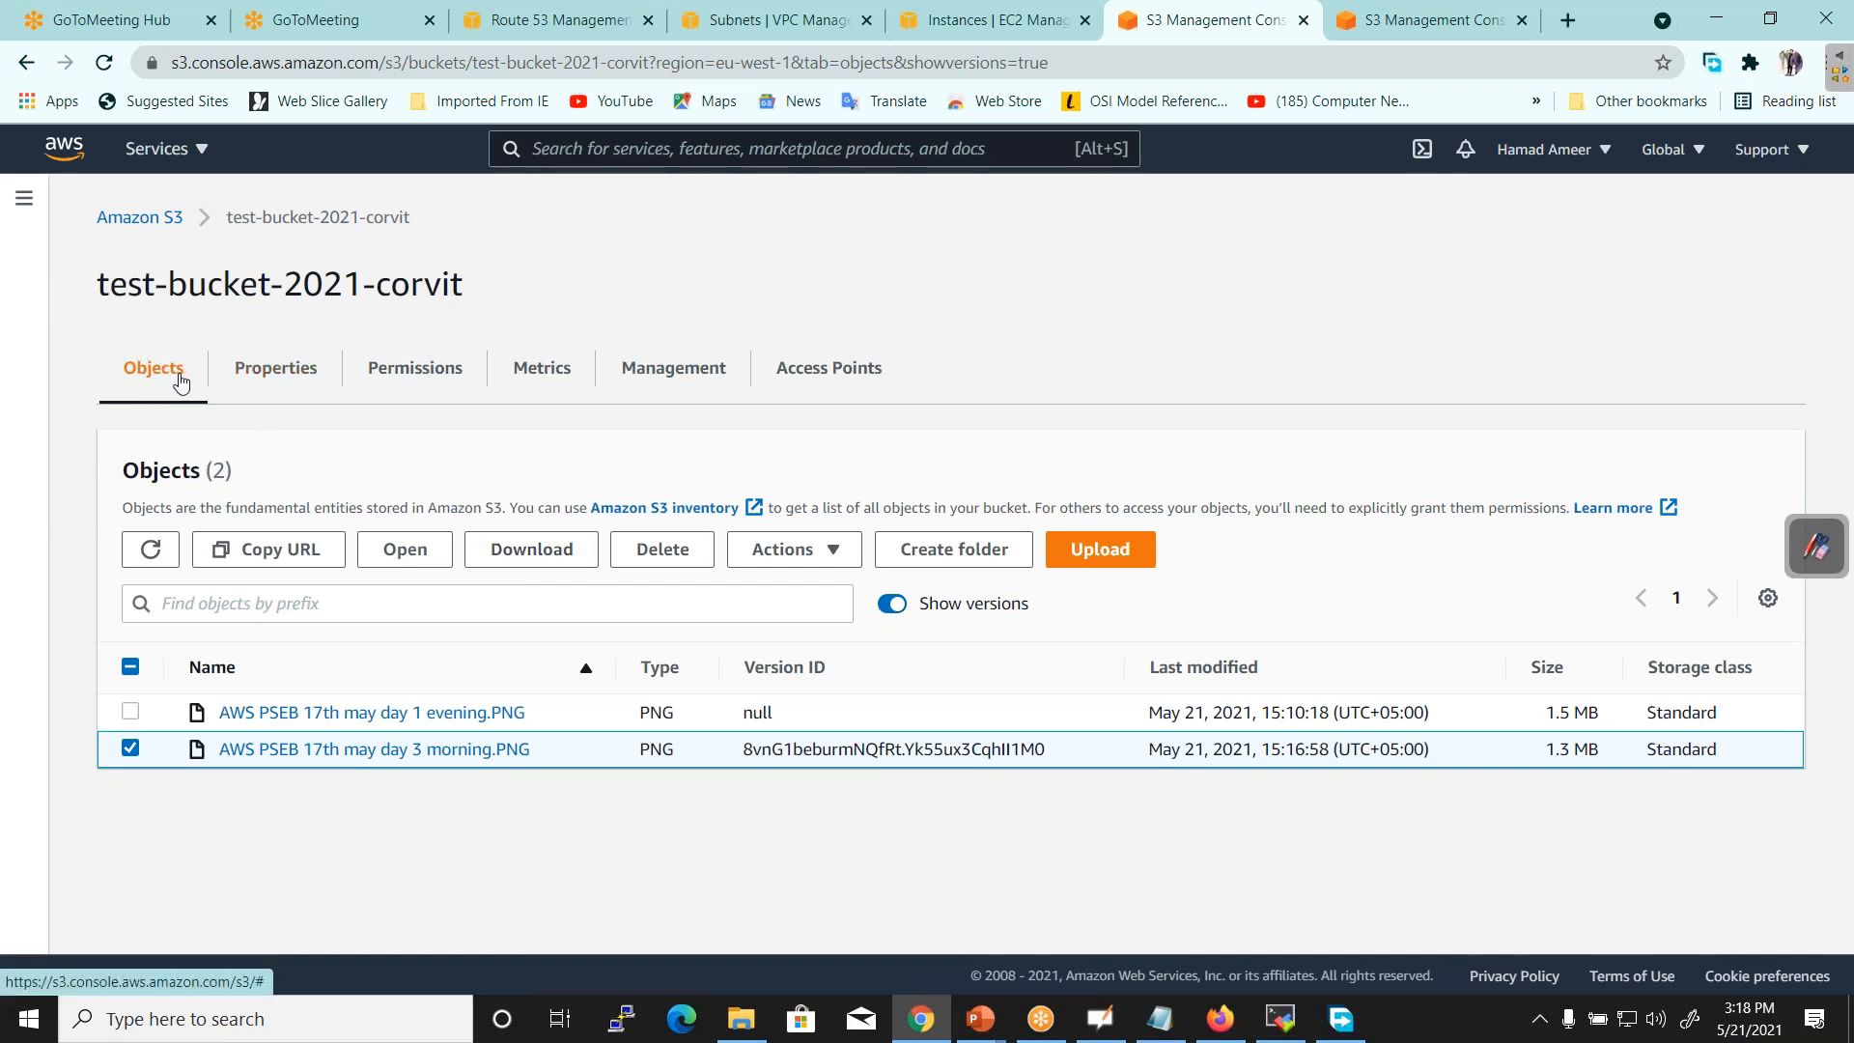
pyautogui.click(232, 750)
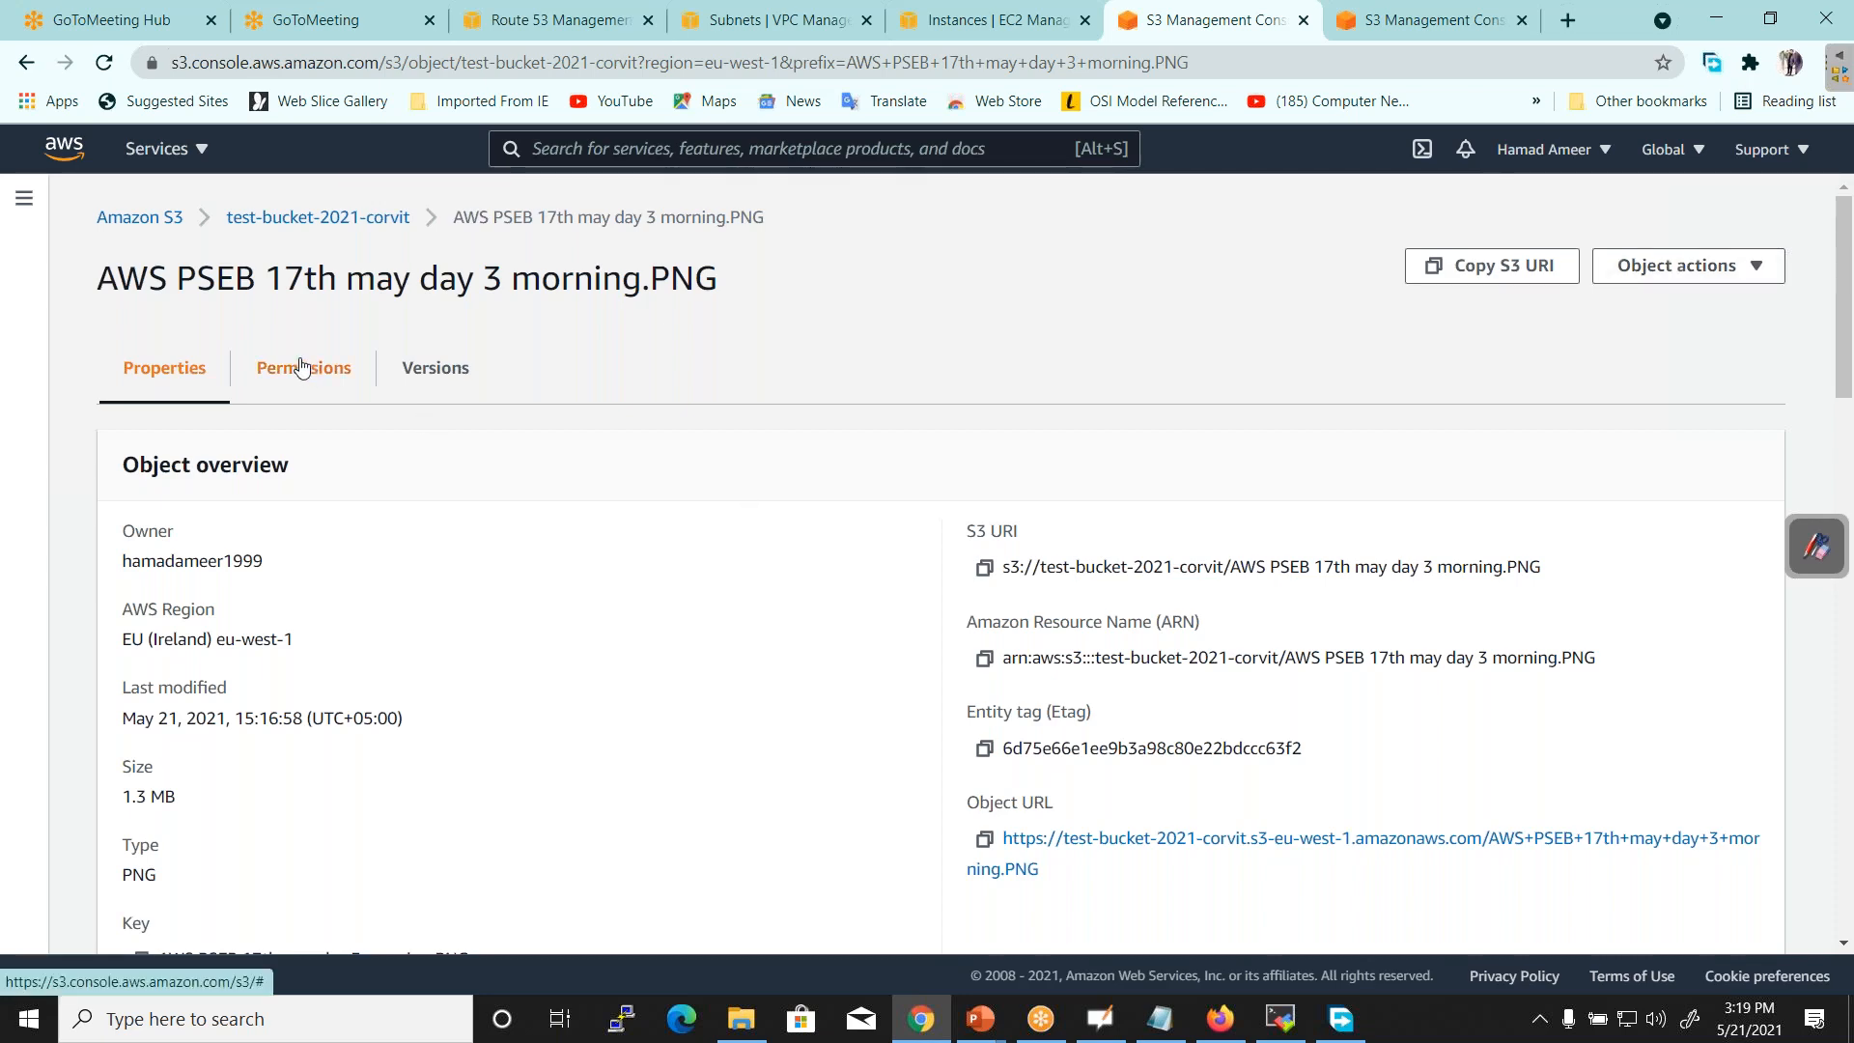
# Display the version list of "AWS PSEB 17th may day 3 morning.PNG" and point out its current version
pyautogui.click(432, 368)
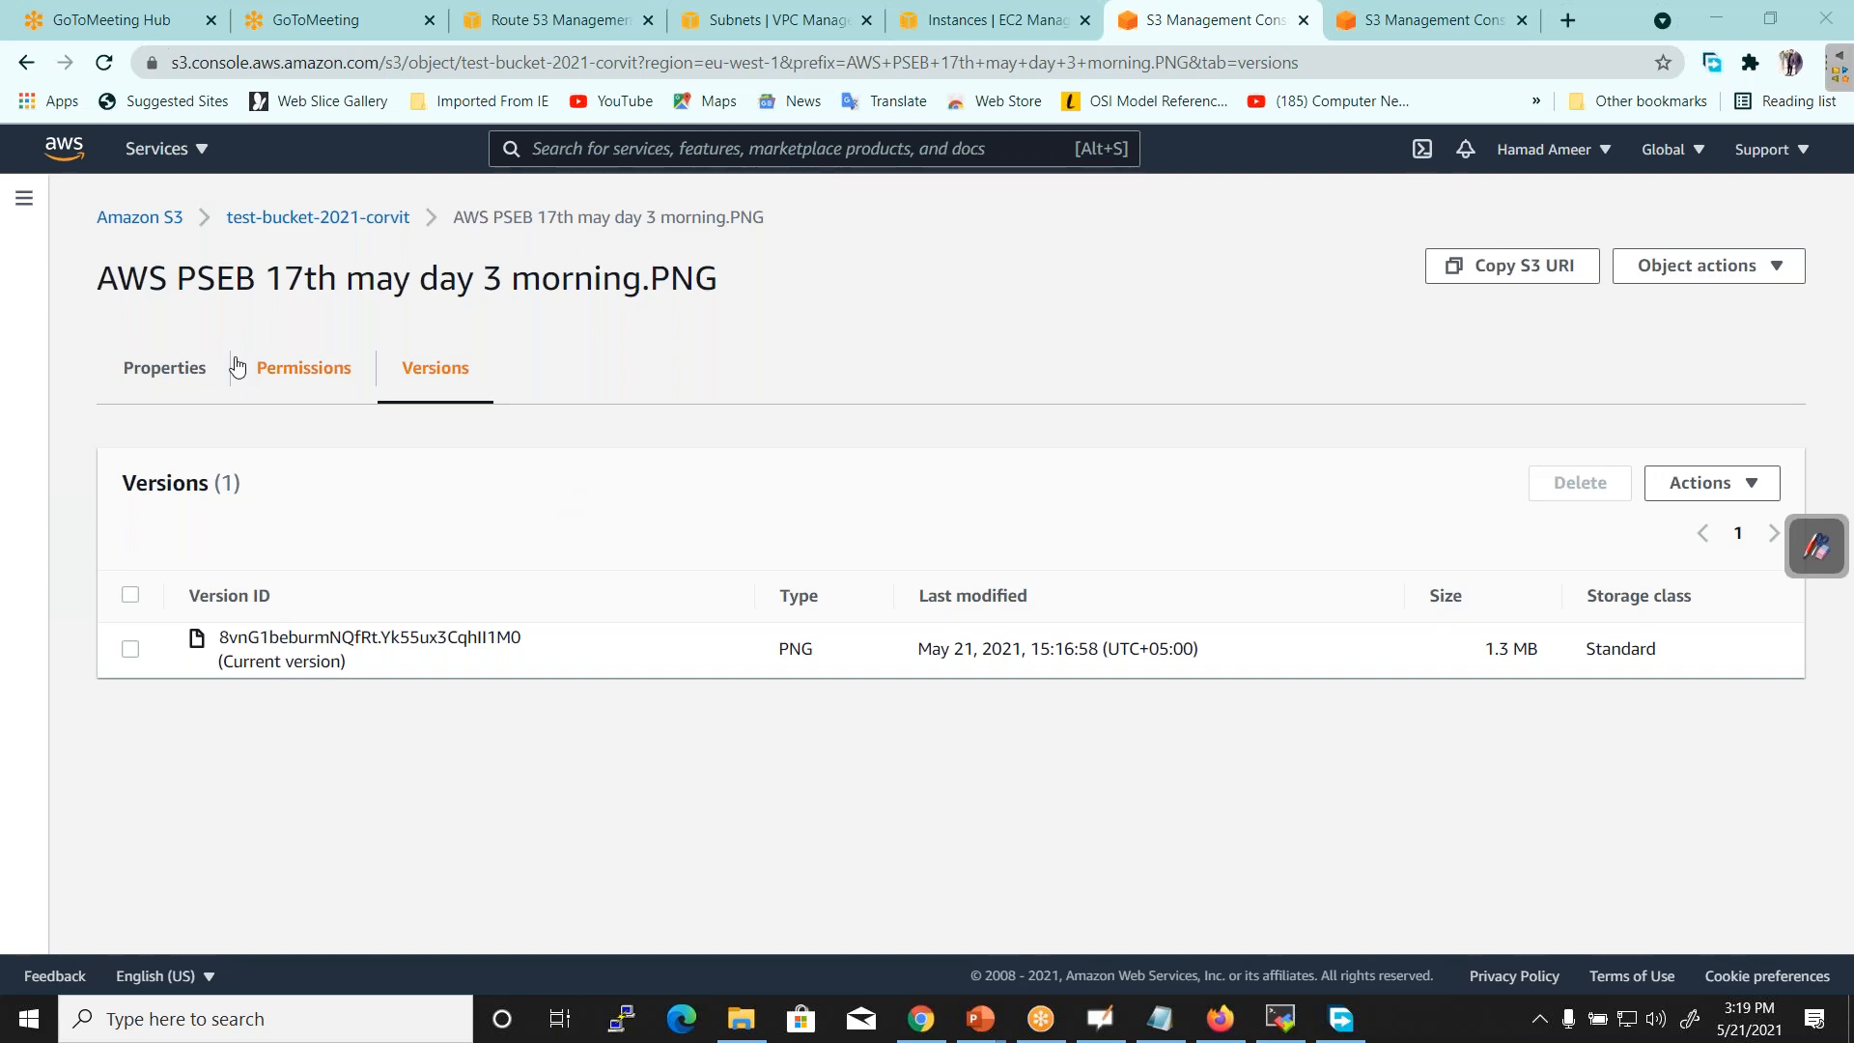
pyautogui.click(131, 650)
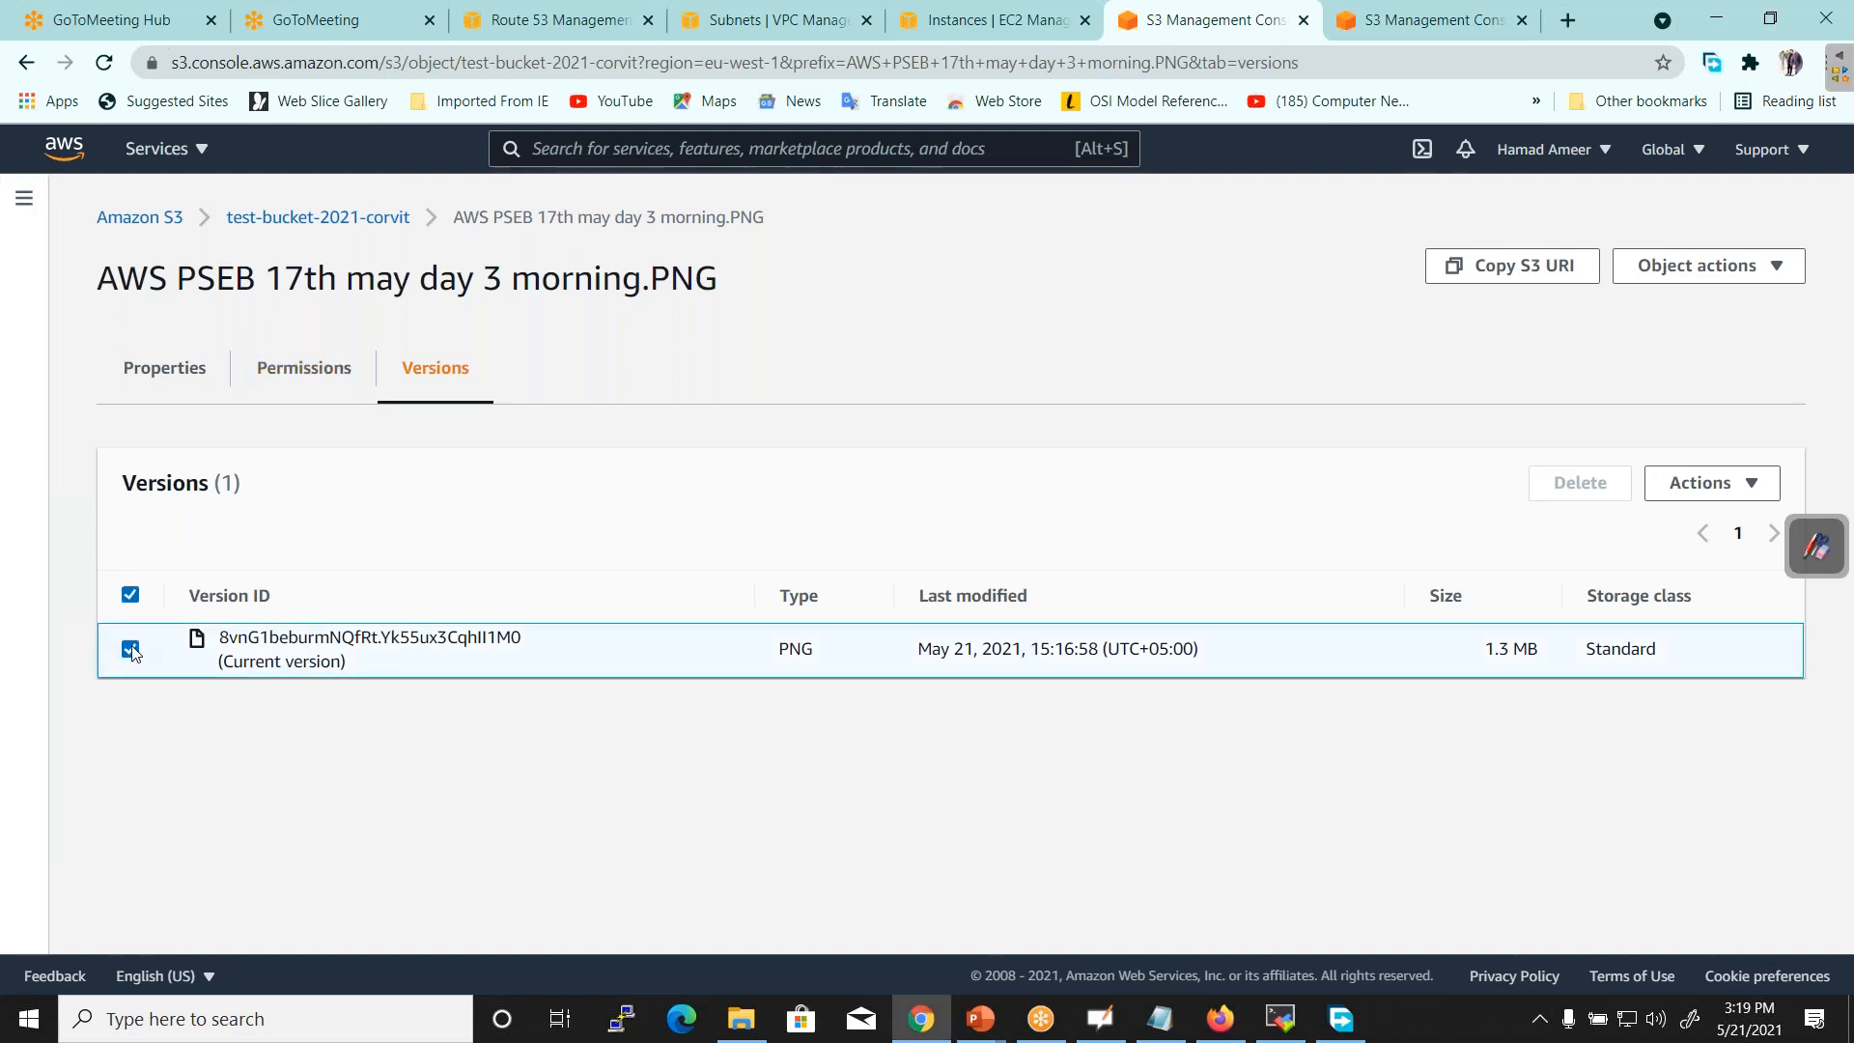
pyautogui.click(132, 650)
pyautogui.click(131, 650)
pyautogui.click(131, 650)
pyautogui.click(131, 650)
pyautogui.click(132, 650)
pyautogui.click(131, 650)
# Return to the object list of test-bucket-2021-corvit, show object versions, and select only "AWS PSEB 17th may day 3 morning.PNG"
pyautogui.click(310, 217)
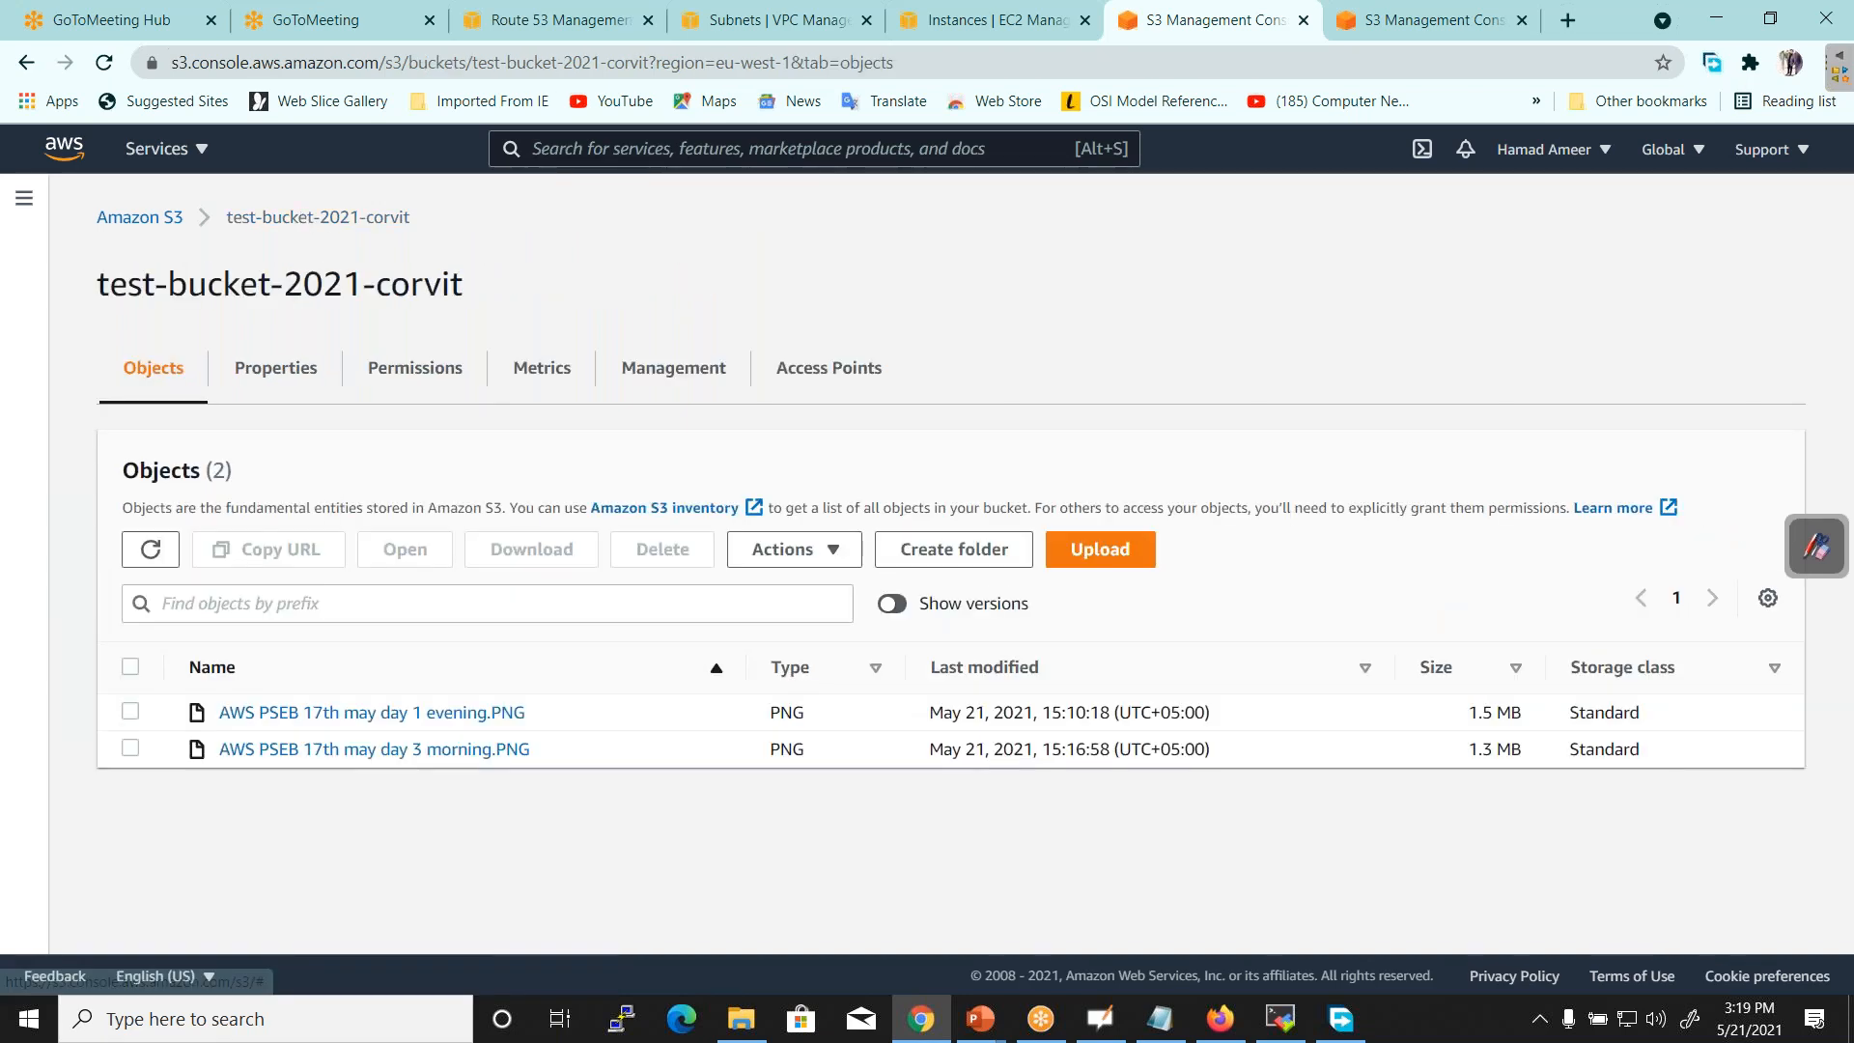
pyautogui.click(131, 712)
pyautogui.click(130, 748)
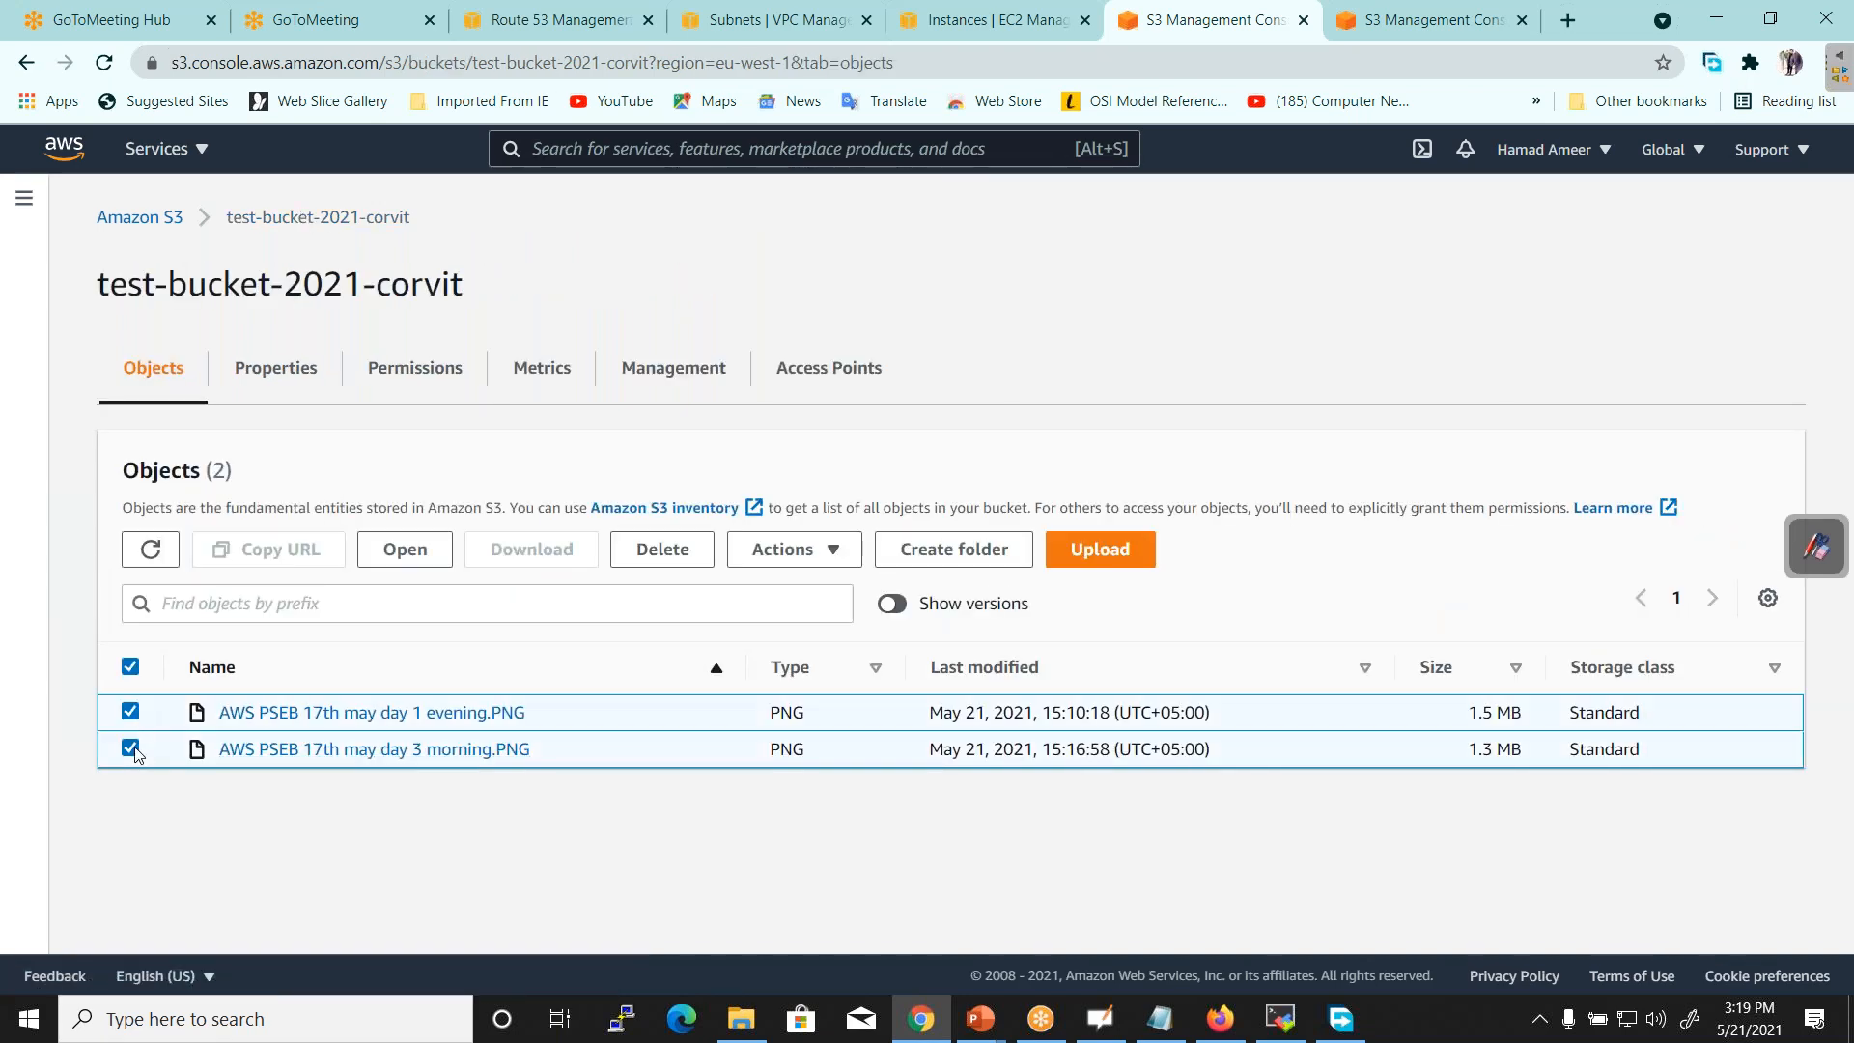
pyautogui.click(897, 607)
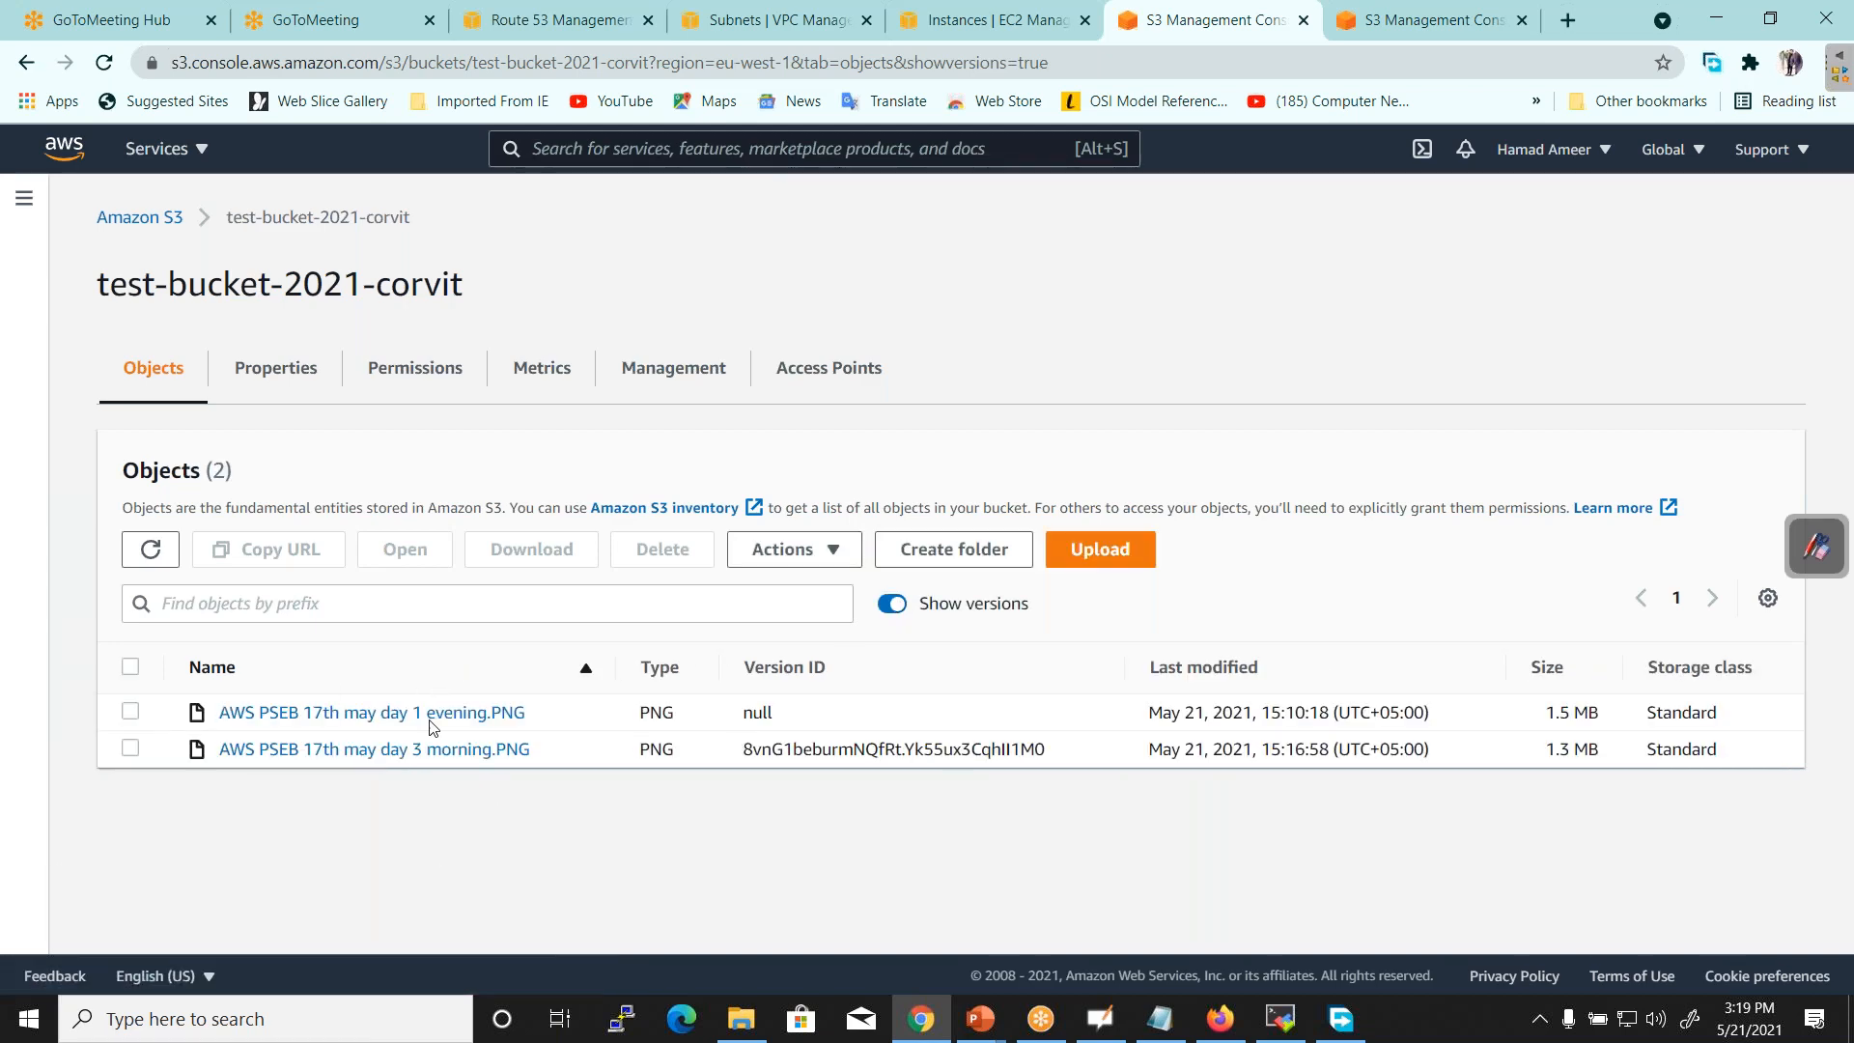
pyautogui.click(130, 750)
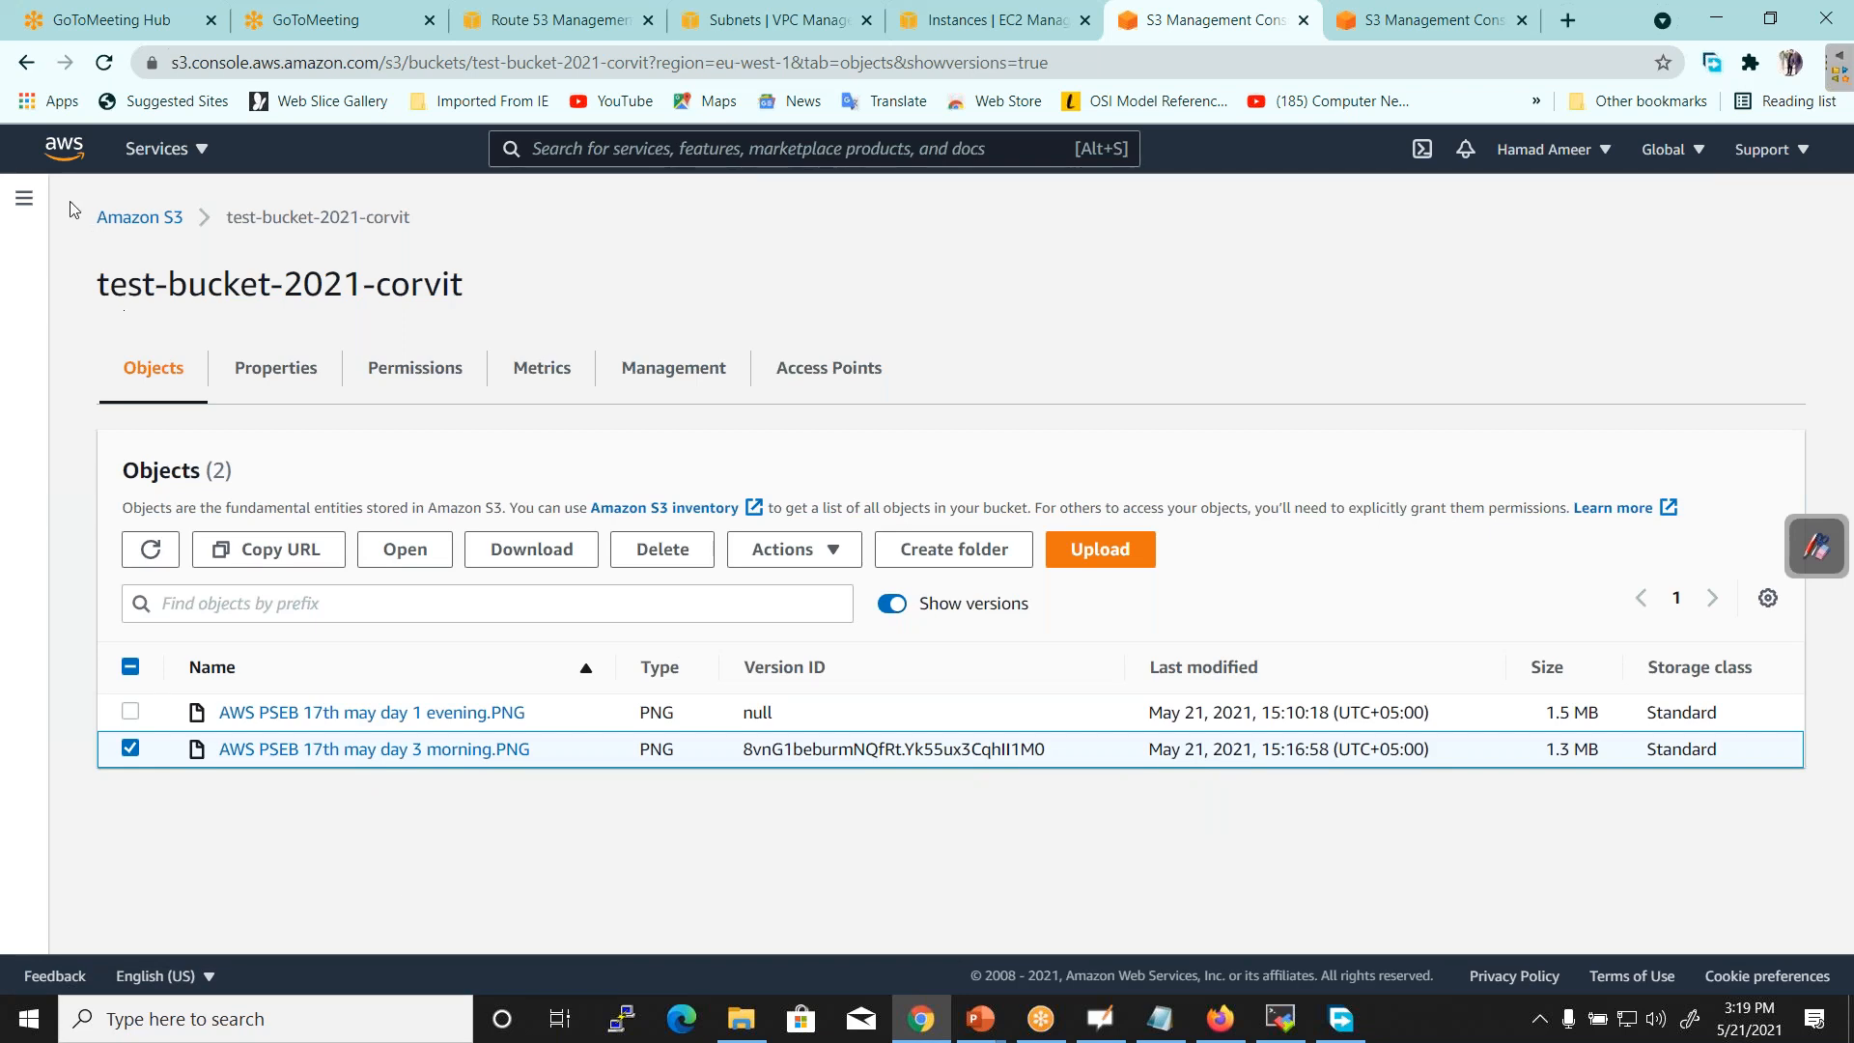
# Reopen test-bucket-2021-corvit from the bucket list and view the versions of "AWS PSEB 17th may day 3 morning.PNG"
pyautogui.click(26, 200)
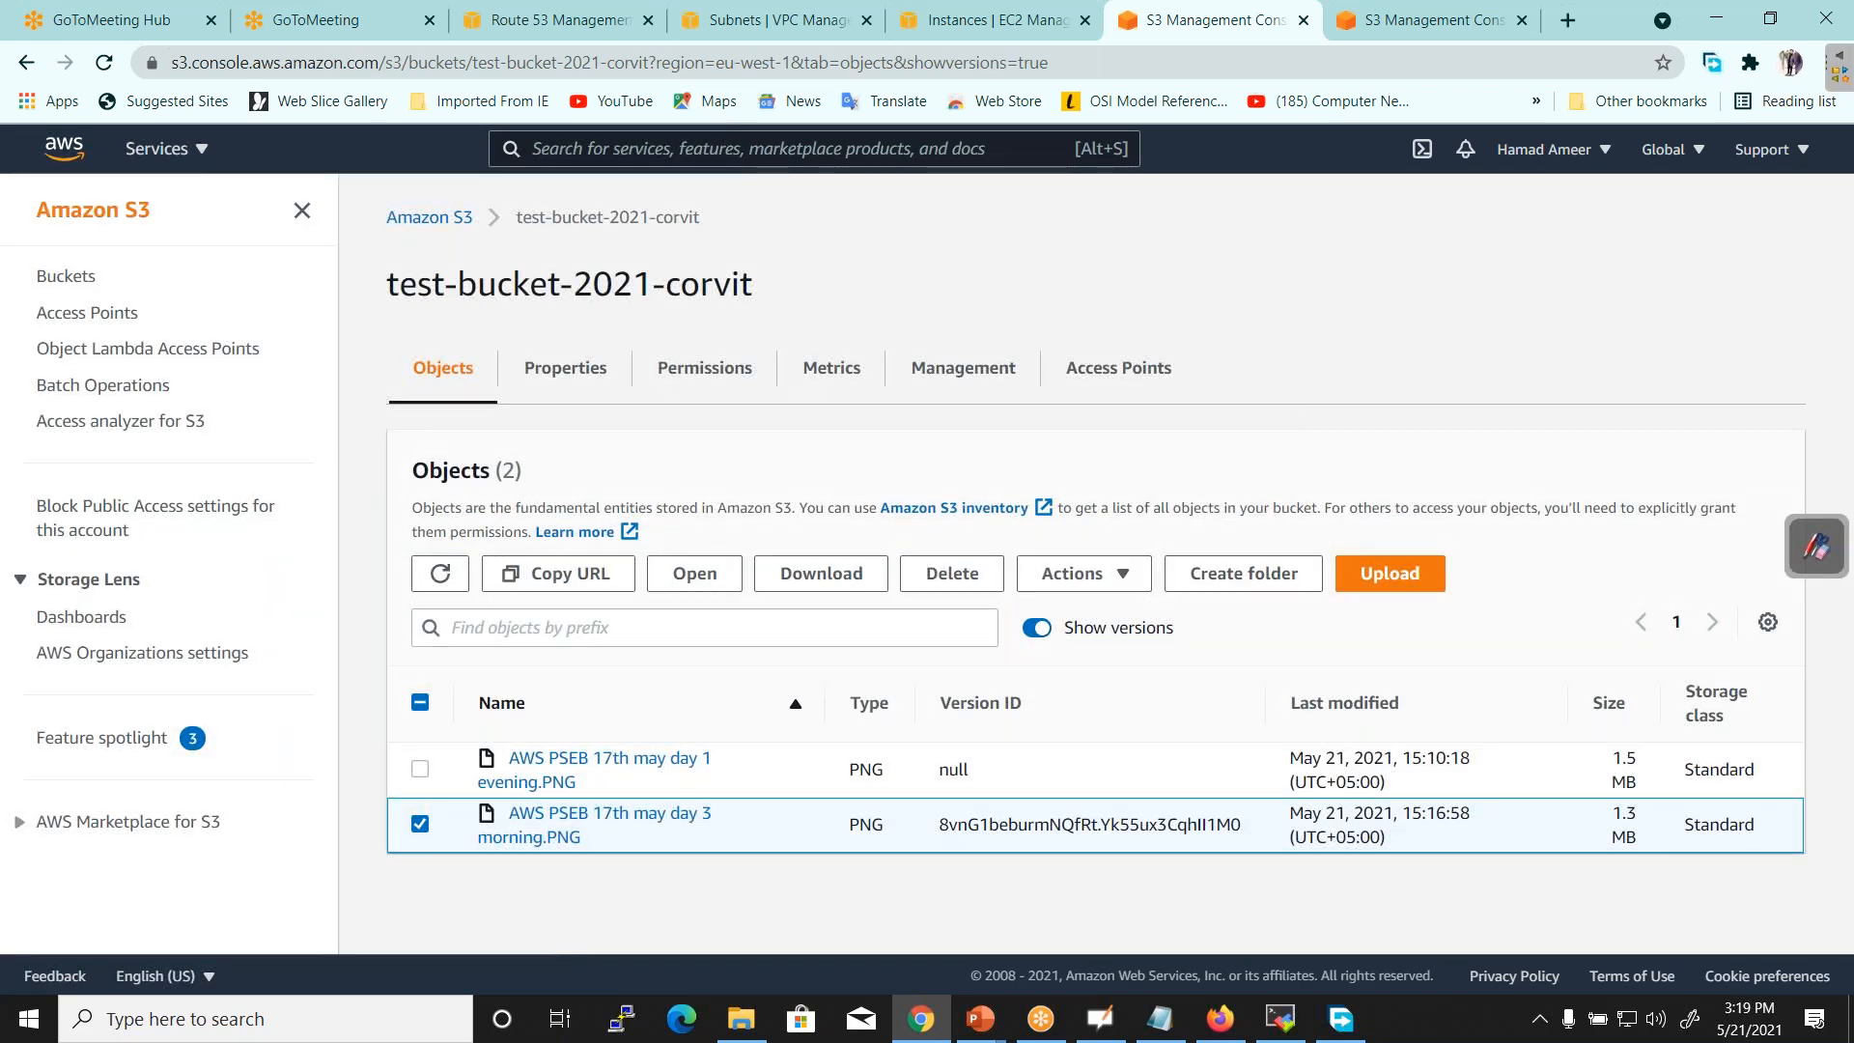
pyautogui.click(82, 284)
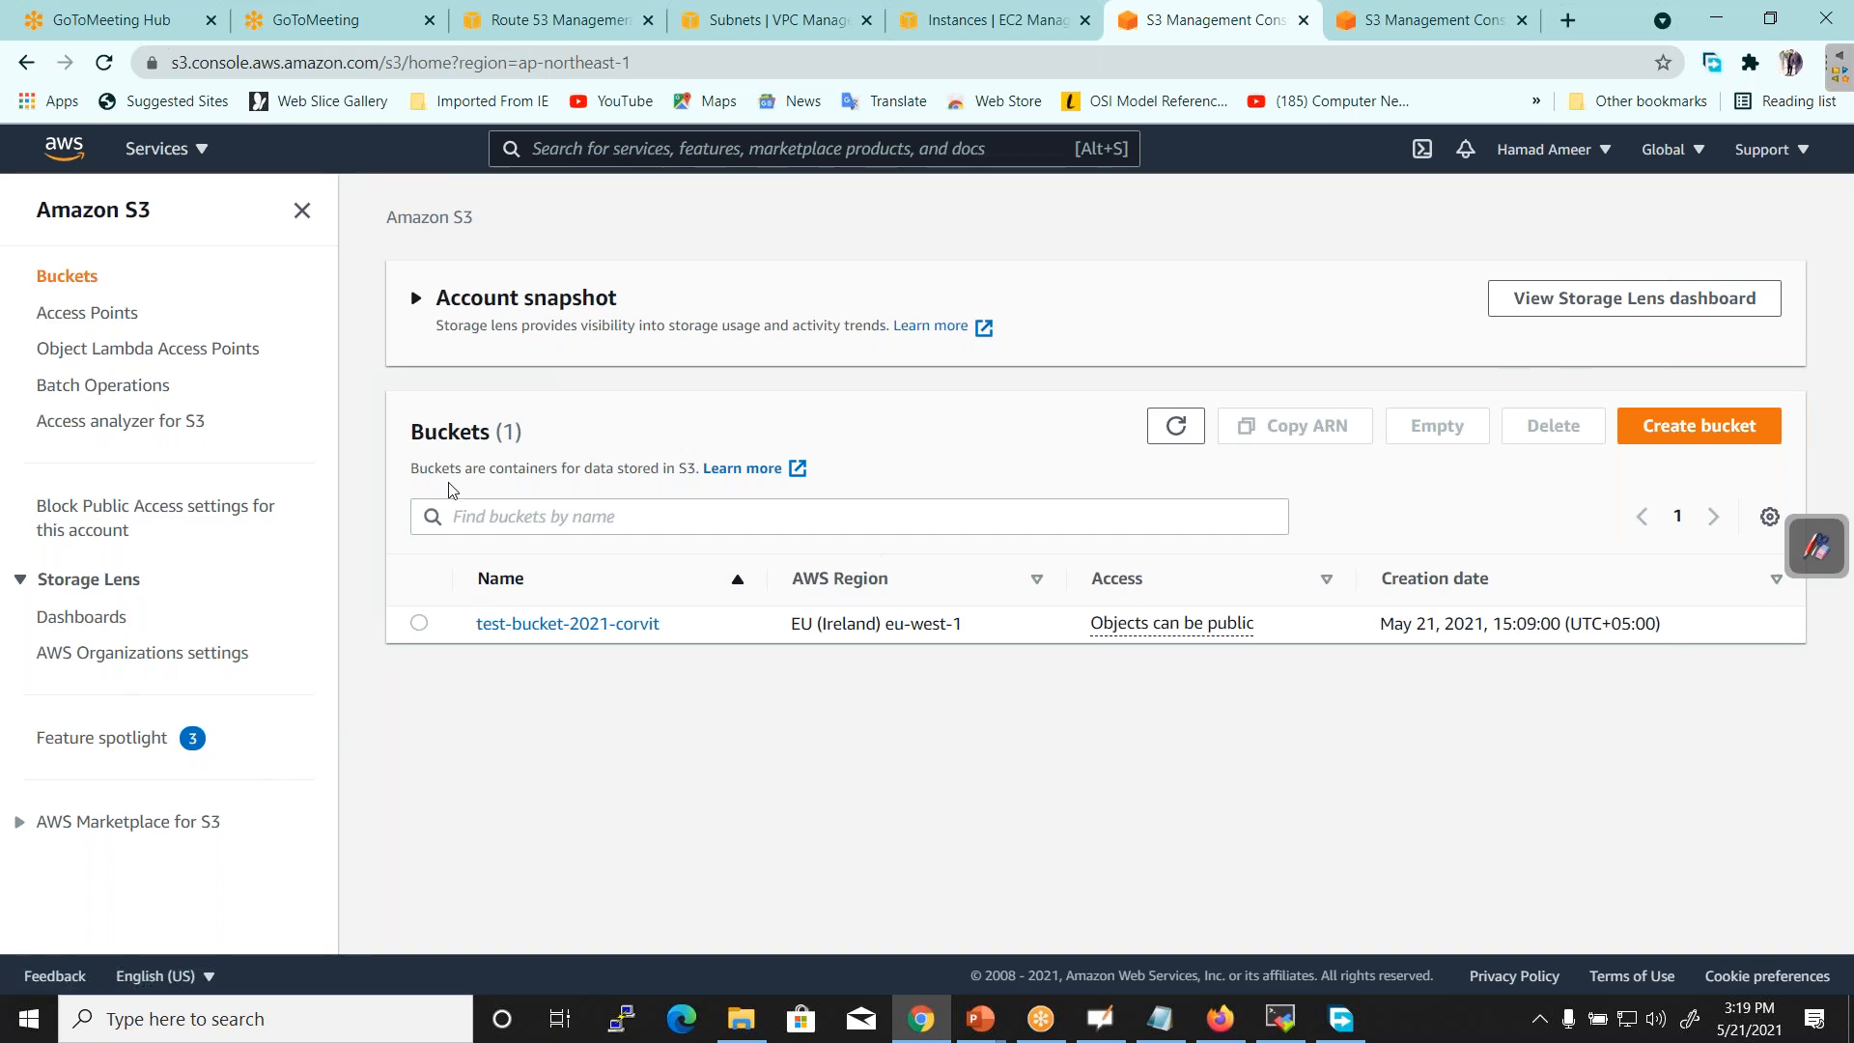
pyautogui.click(302, 211)
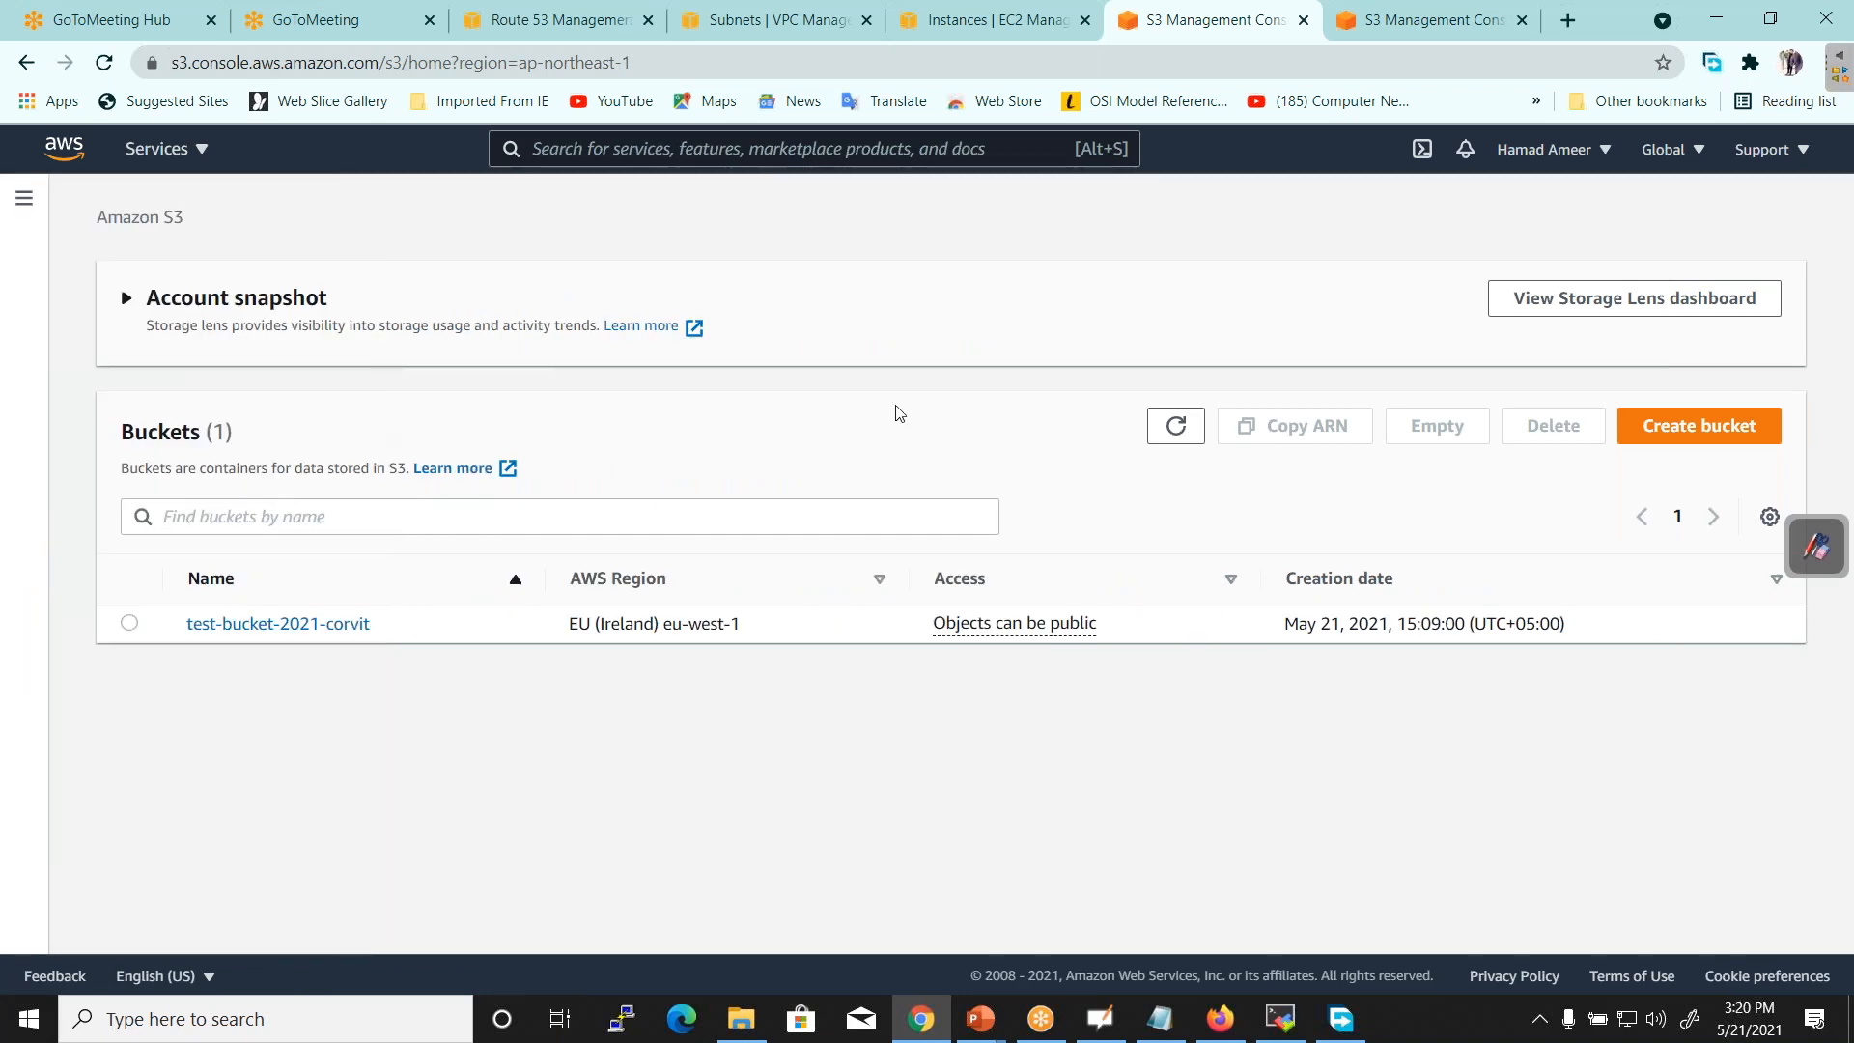
pyautogui.click(289, 626)
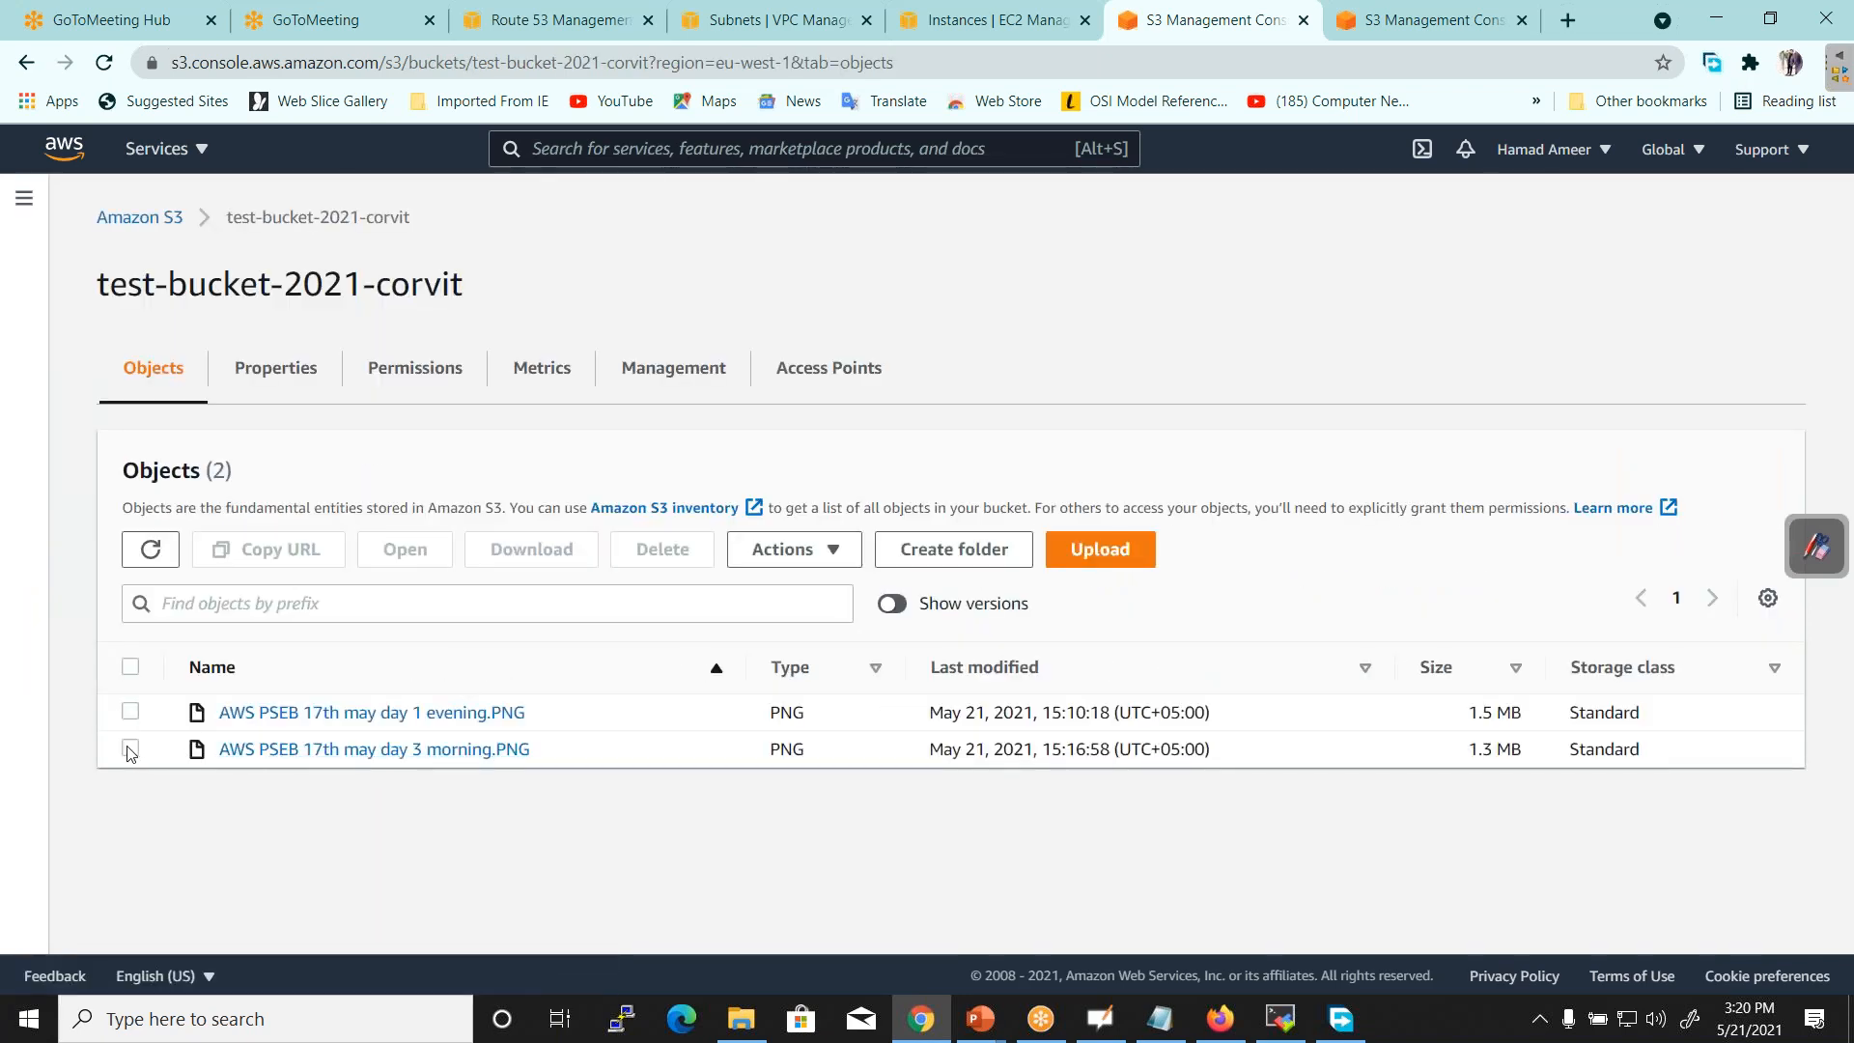
pyautogui.click(263, 751)
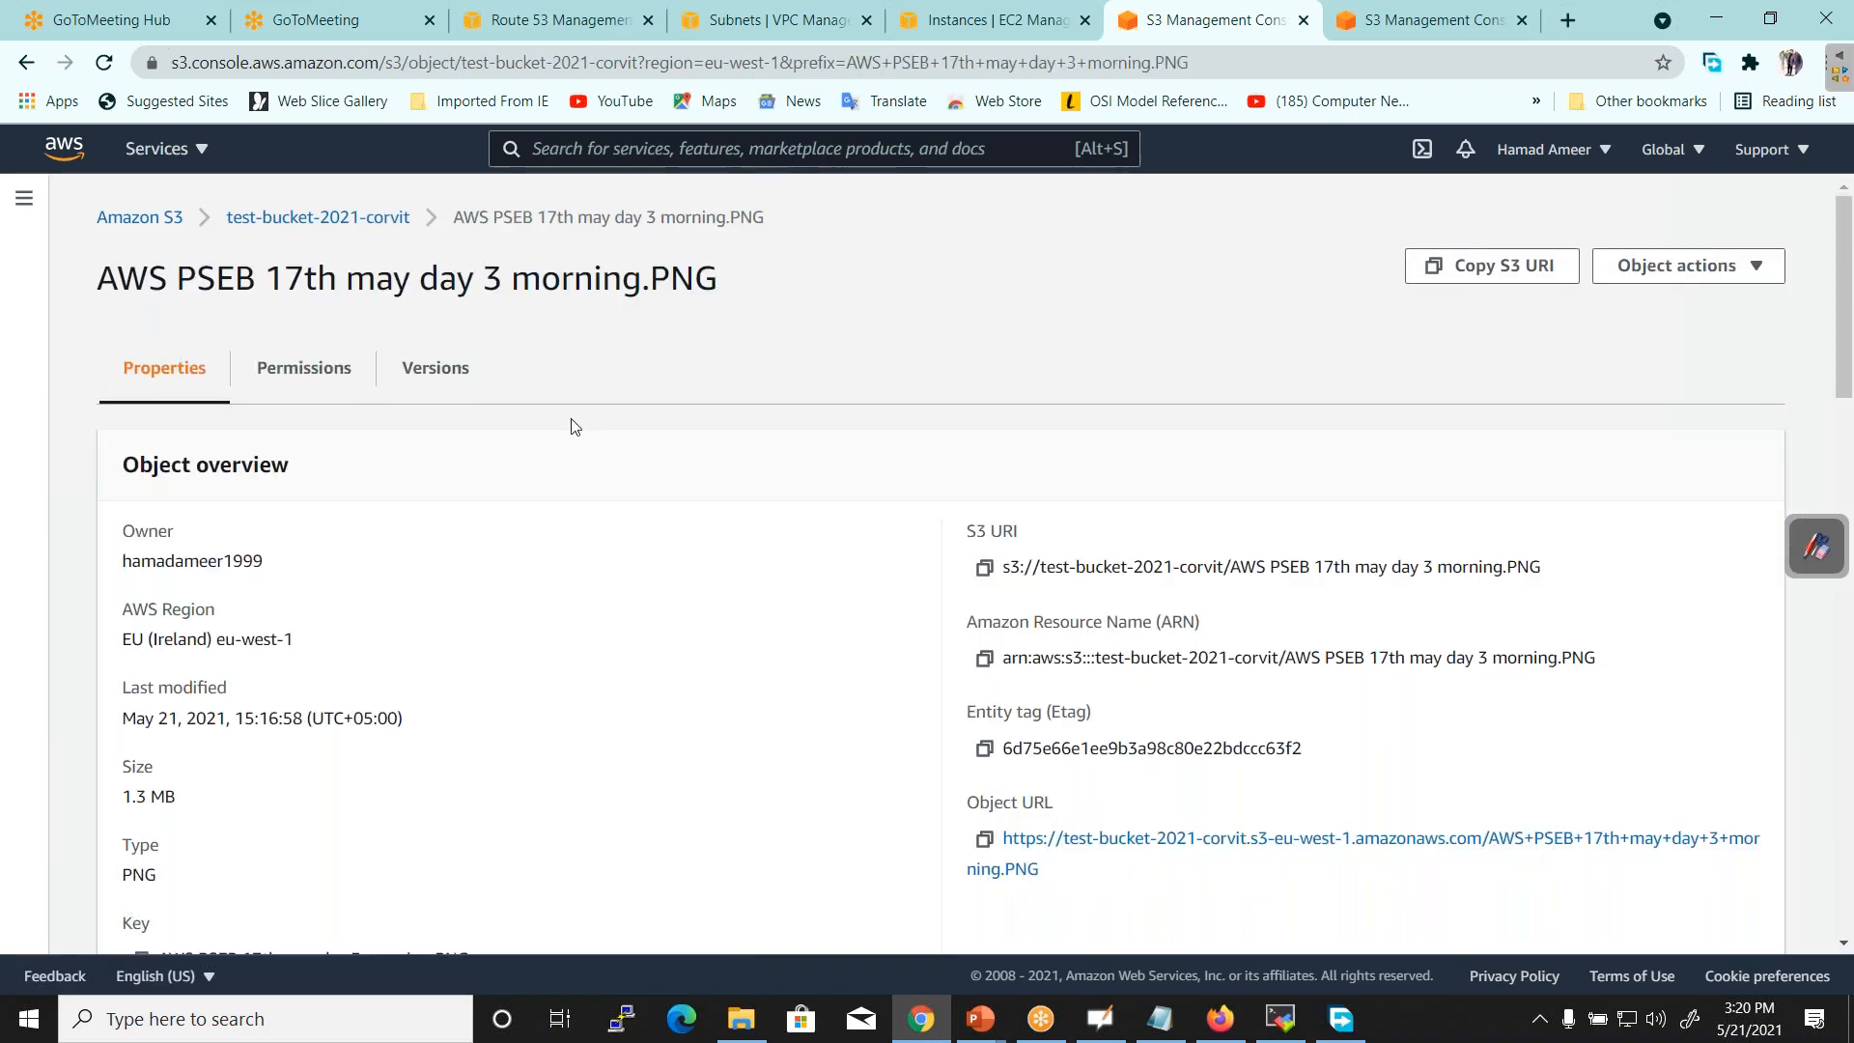
pyautogui.click(437, 376)
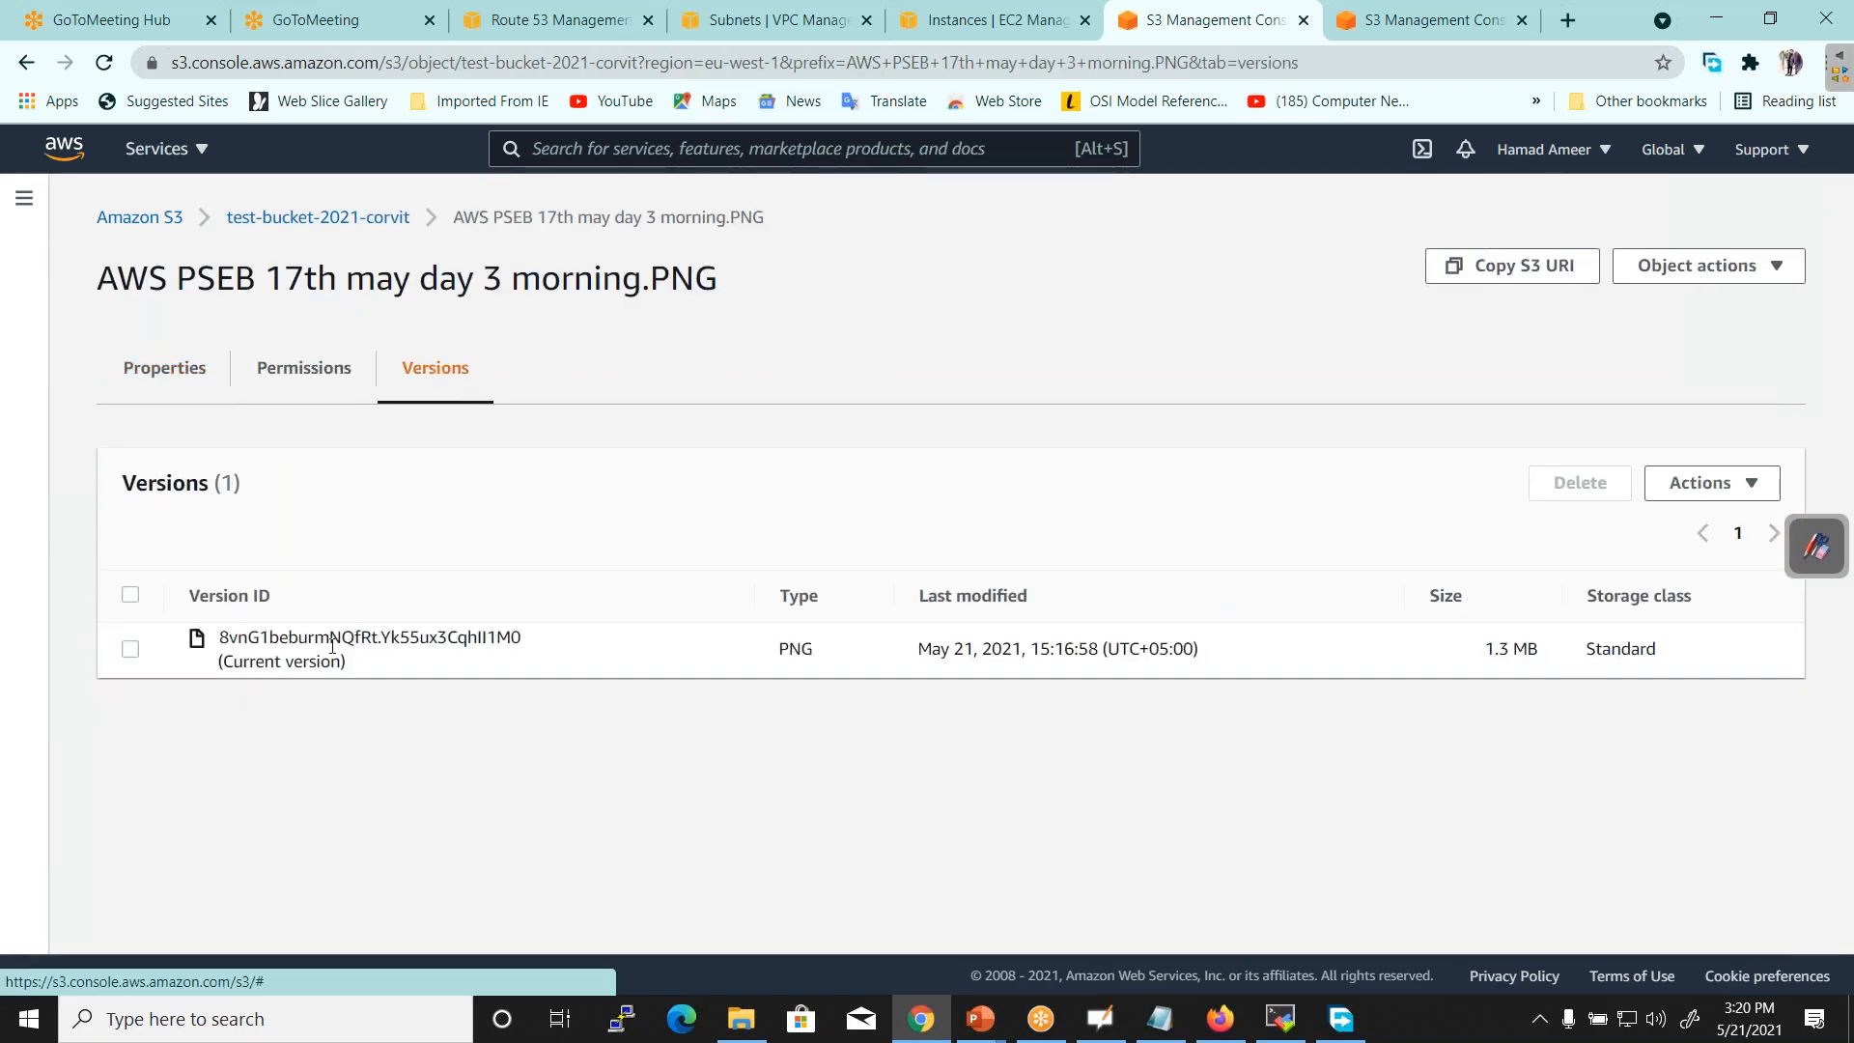
# Open "AWS PSEB 17th may day 1 evening.PNG" from the bucket's object list and examine the version ID of its current version
pyautogui.click(368, 221)
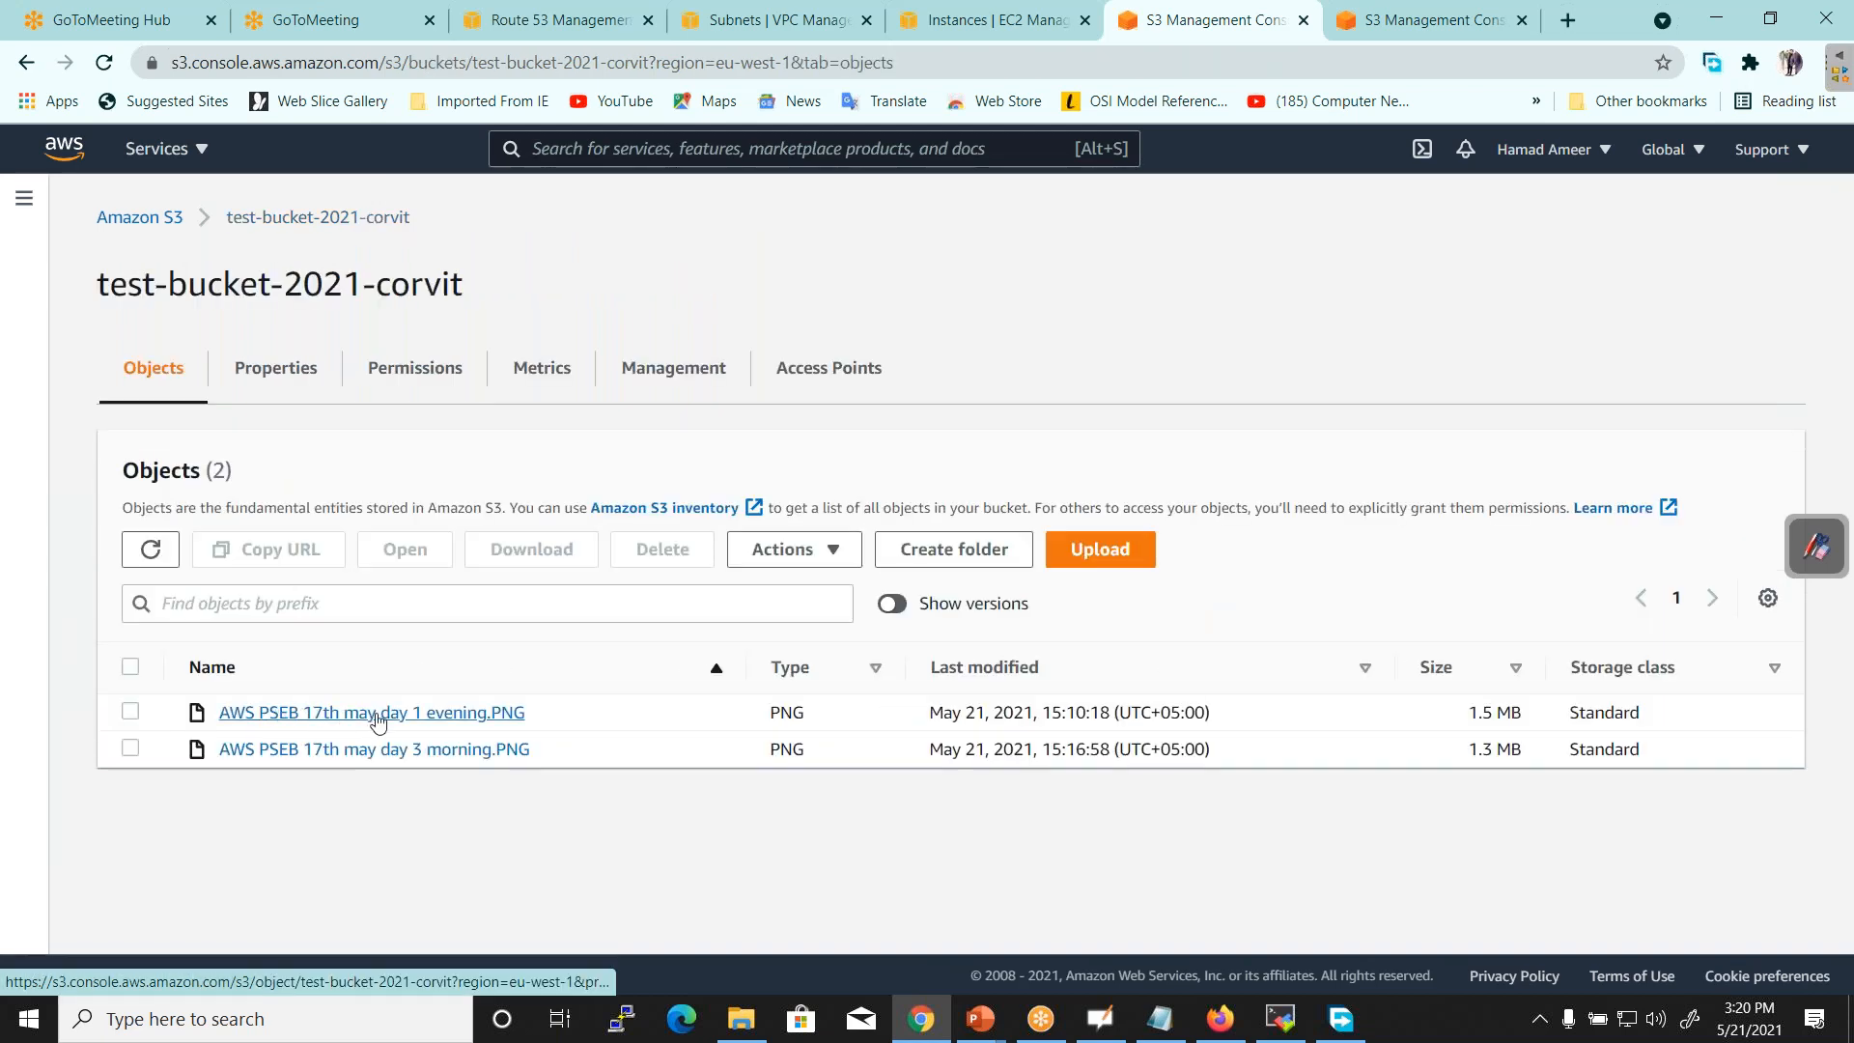
pyautogui.click(372, 715)
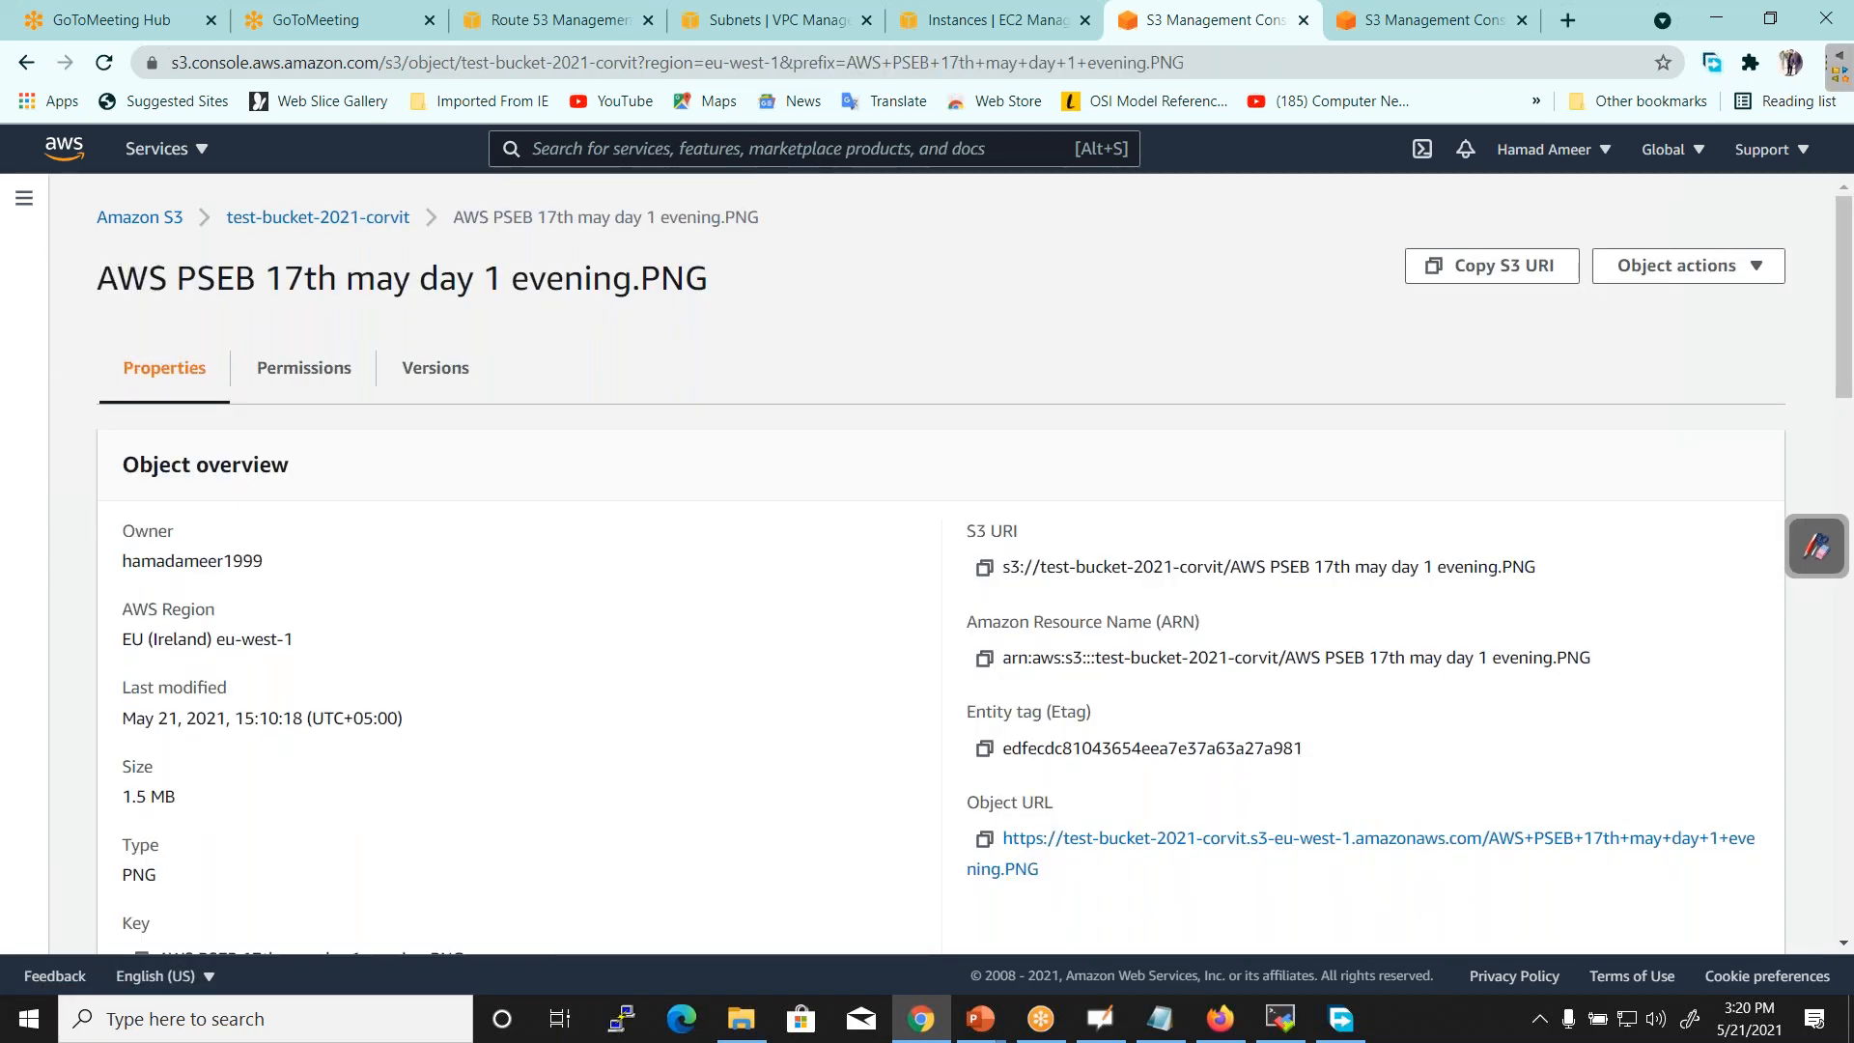
pyautogui.click(419, 375)
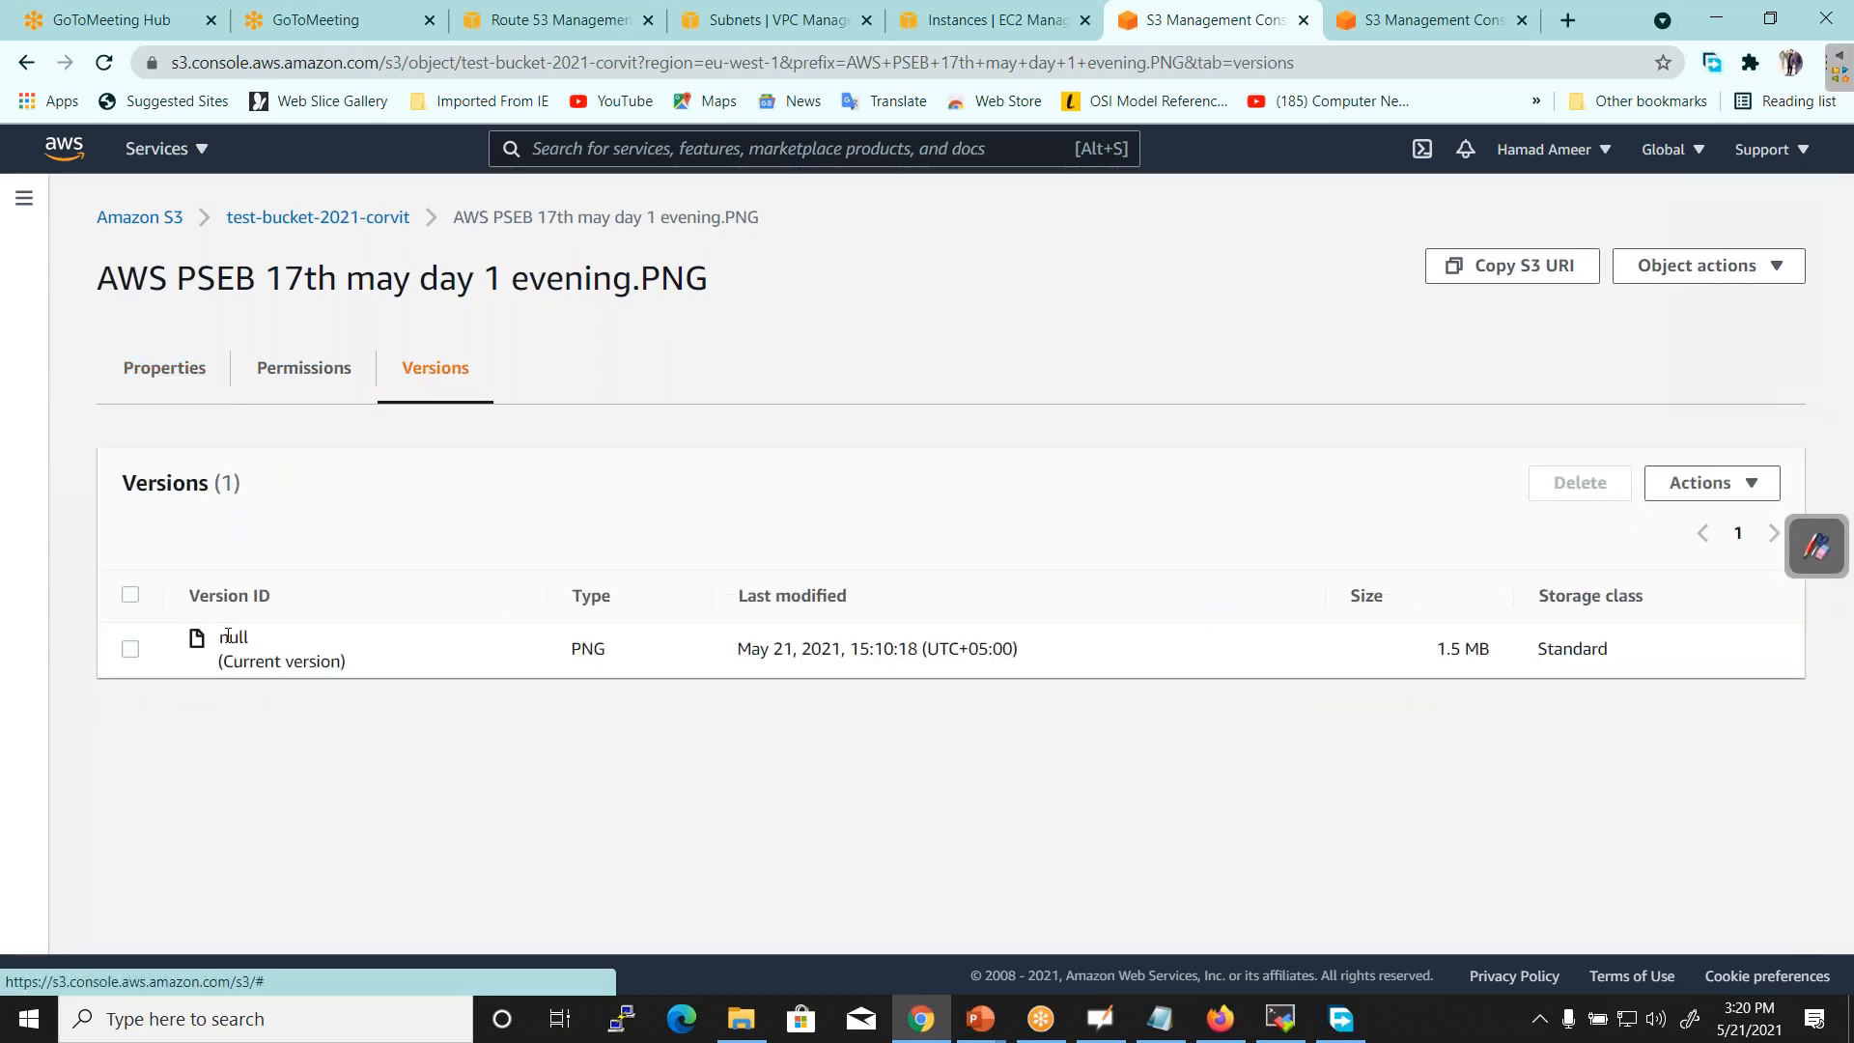
pyautogui.moveTo(228, 635); pyautogui.dragTo(372, 673)
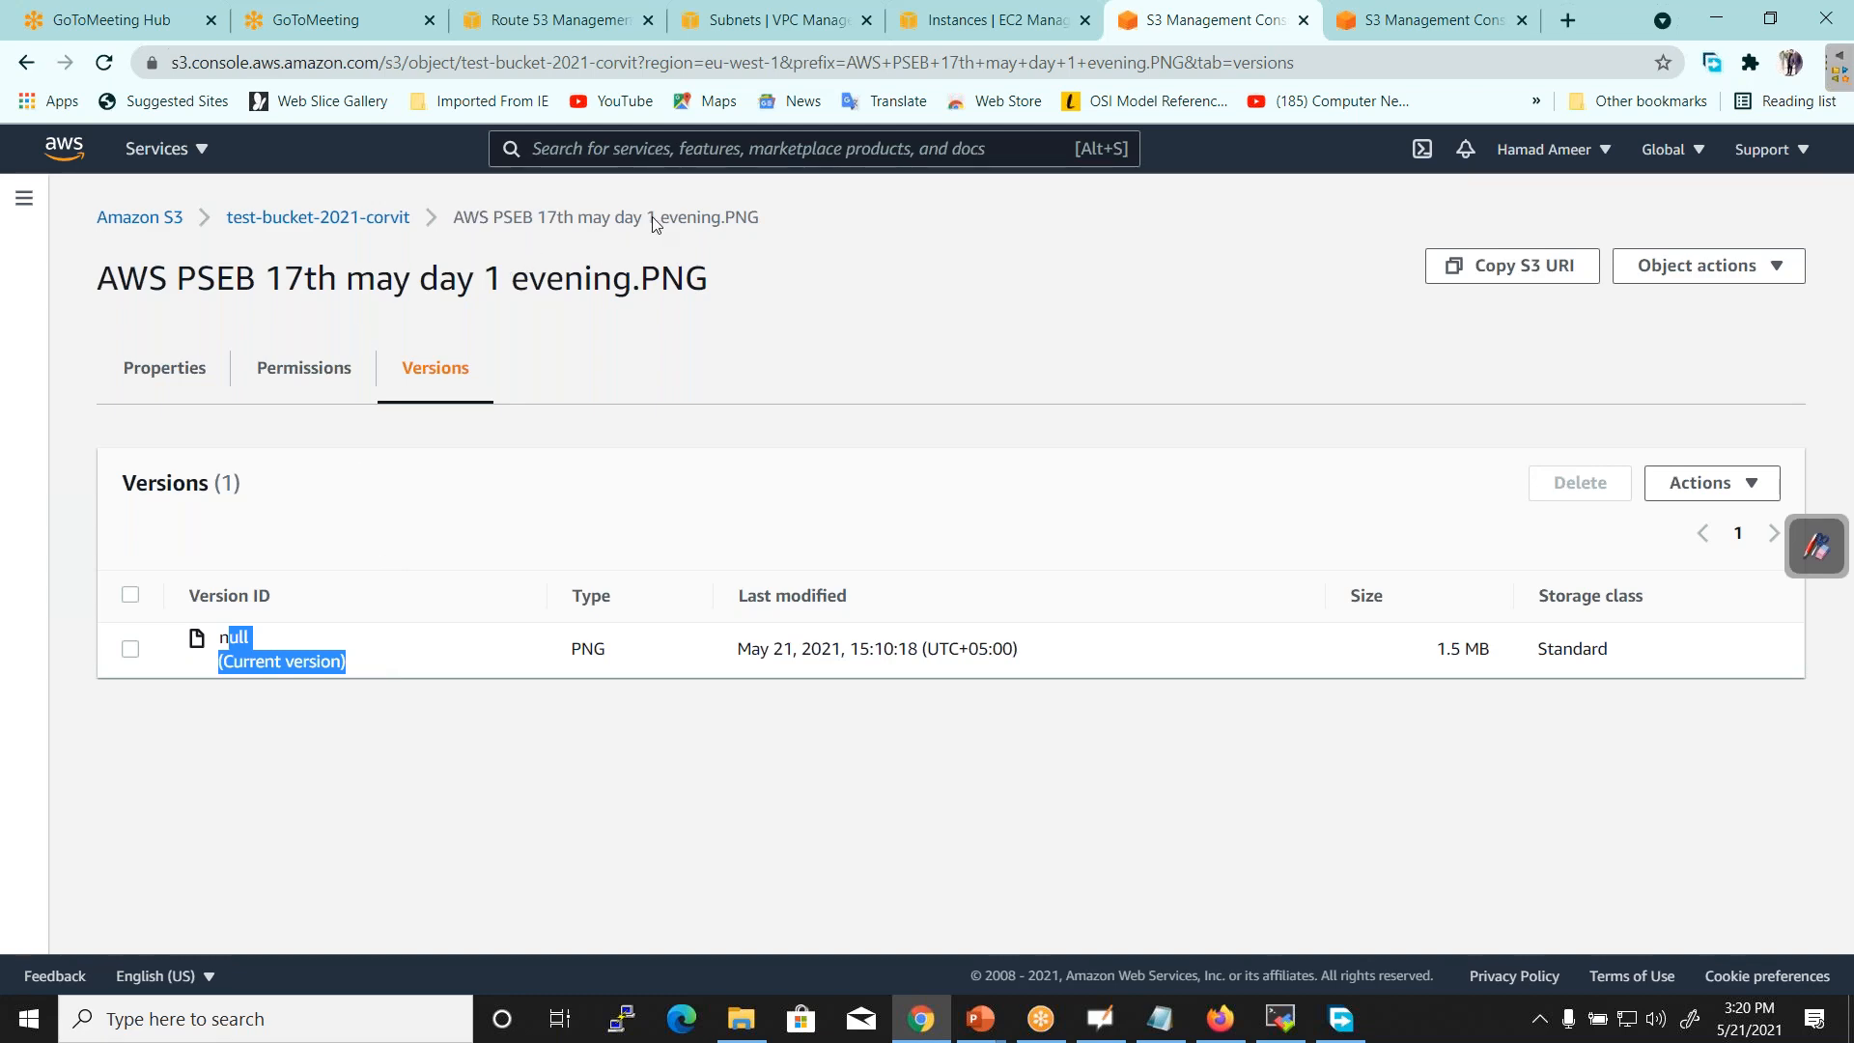
# Go back to the bucket and review the versions and properties of "AWS PSEB 17th may day 3 morning.PNG"
pyautogui.click(319, 219)
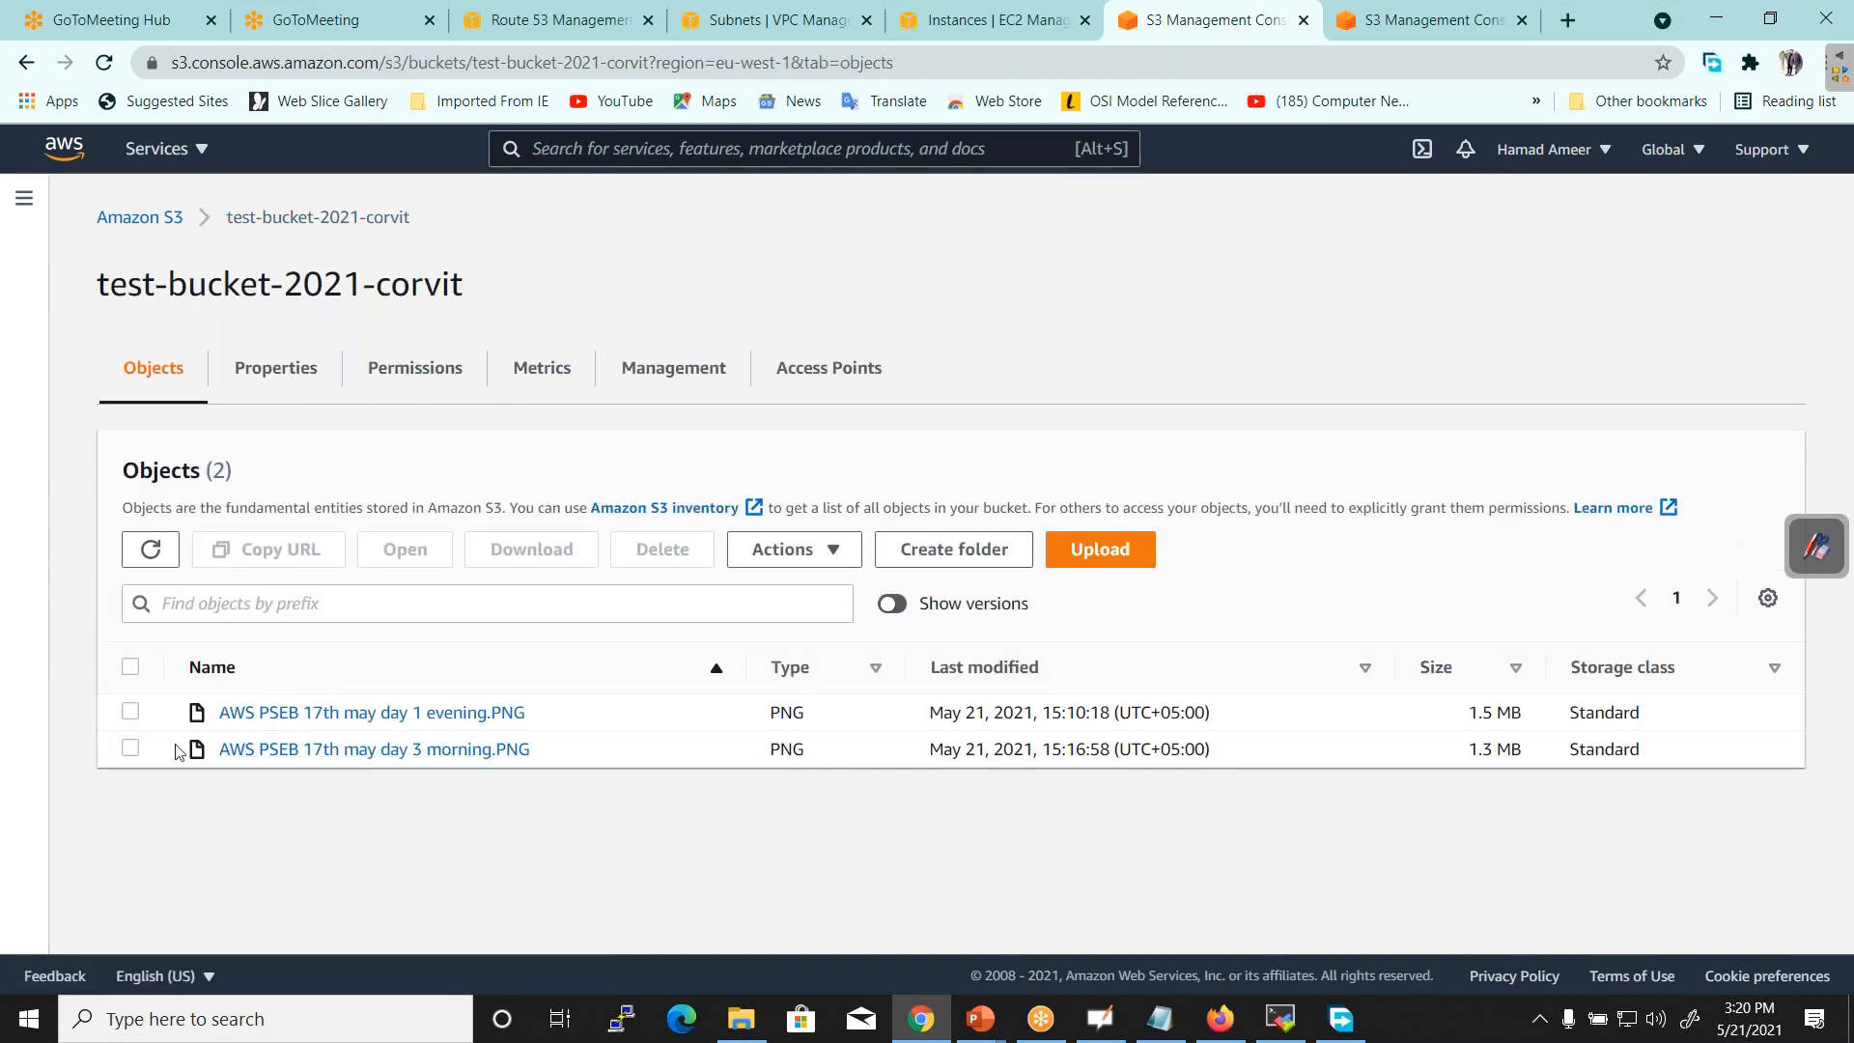
pyautogui.click(288, 752)
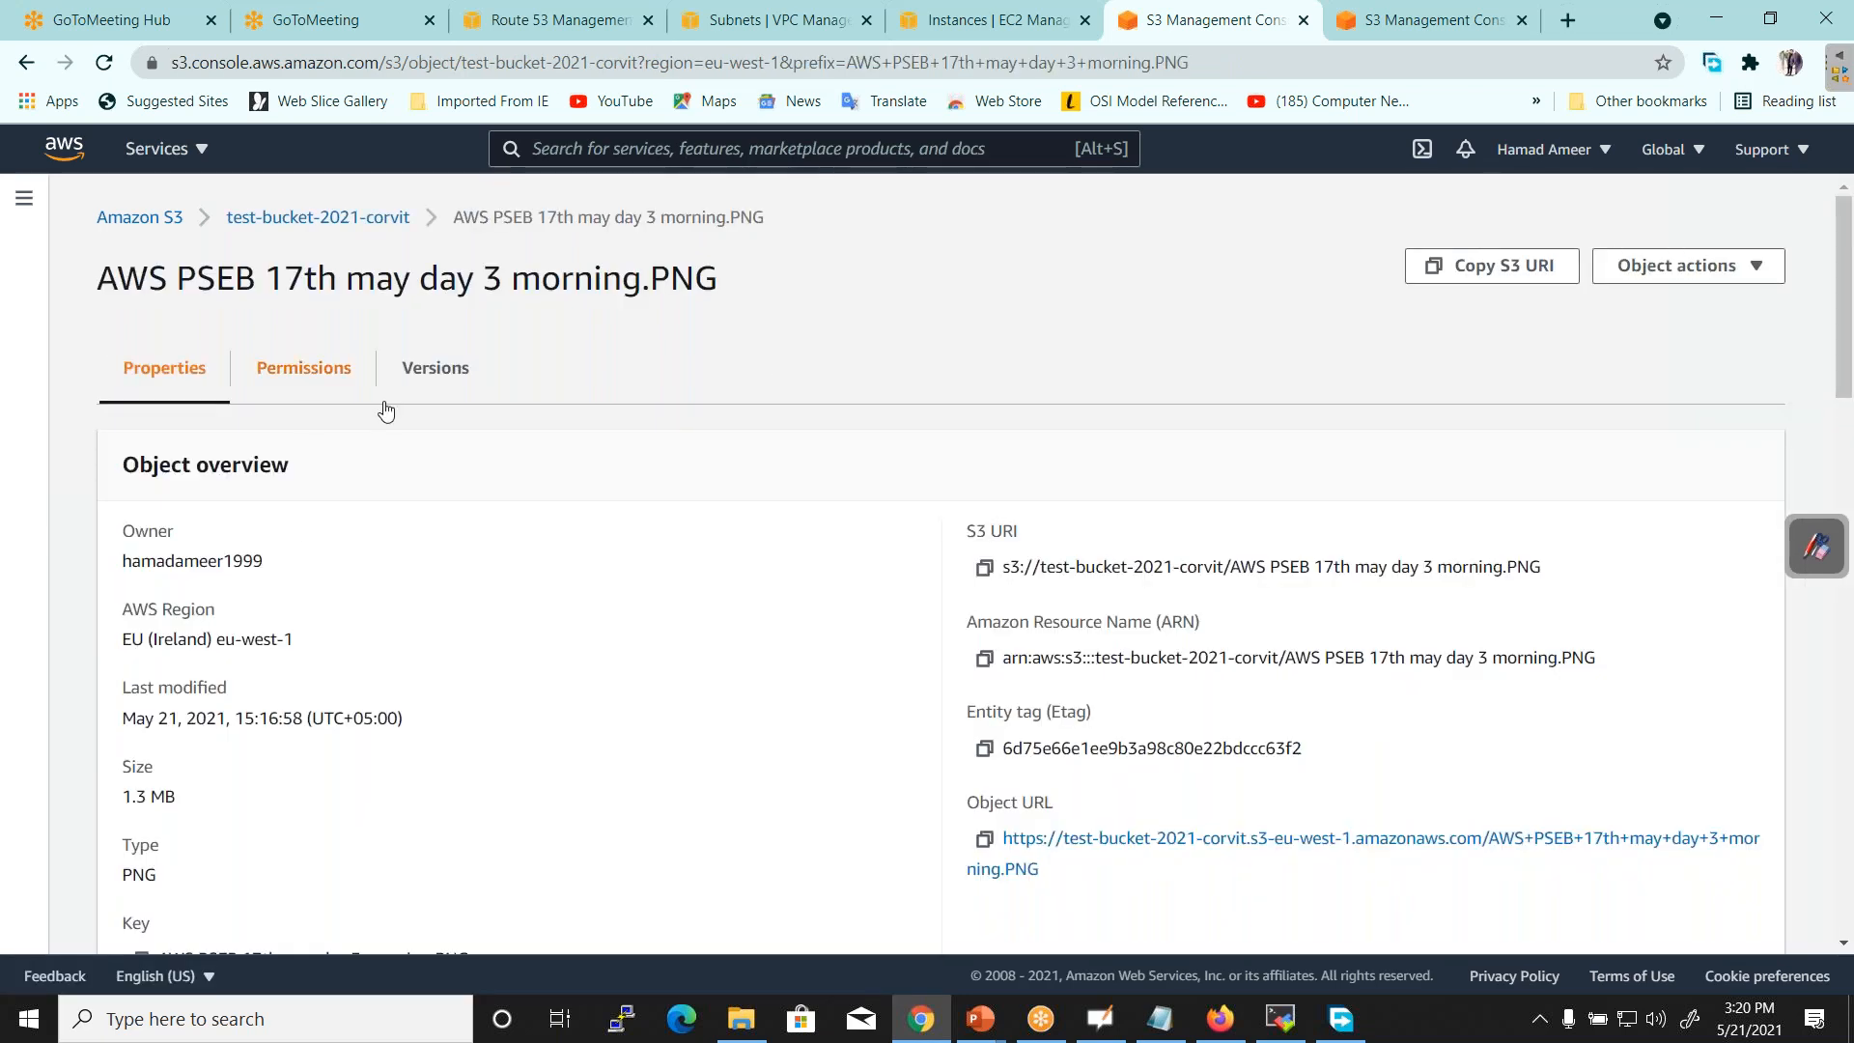
pyautogui.click(443, 381)
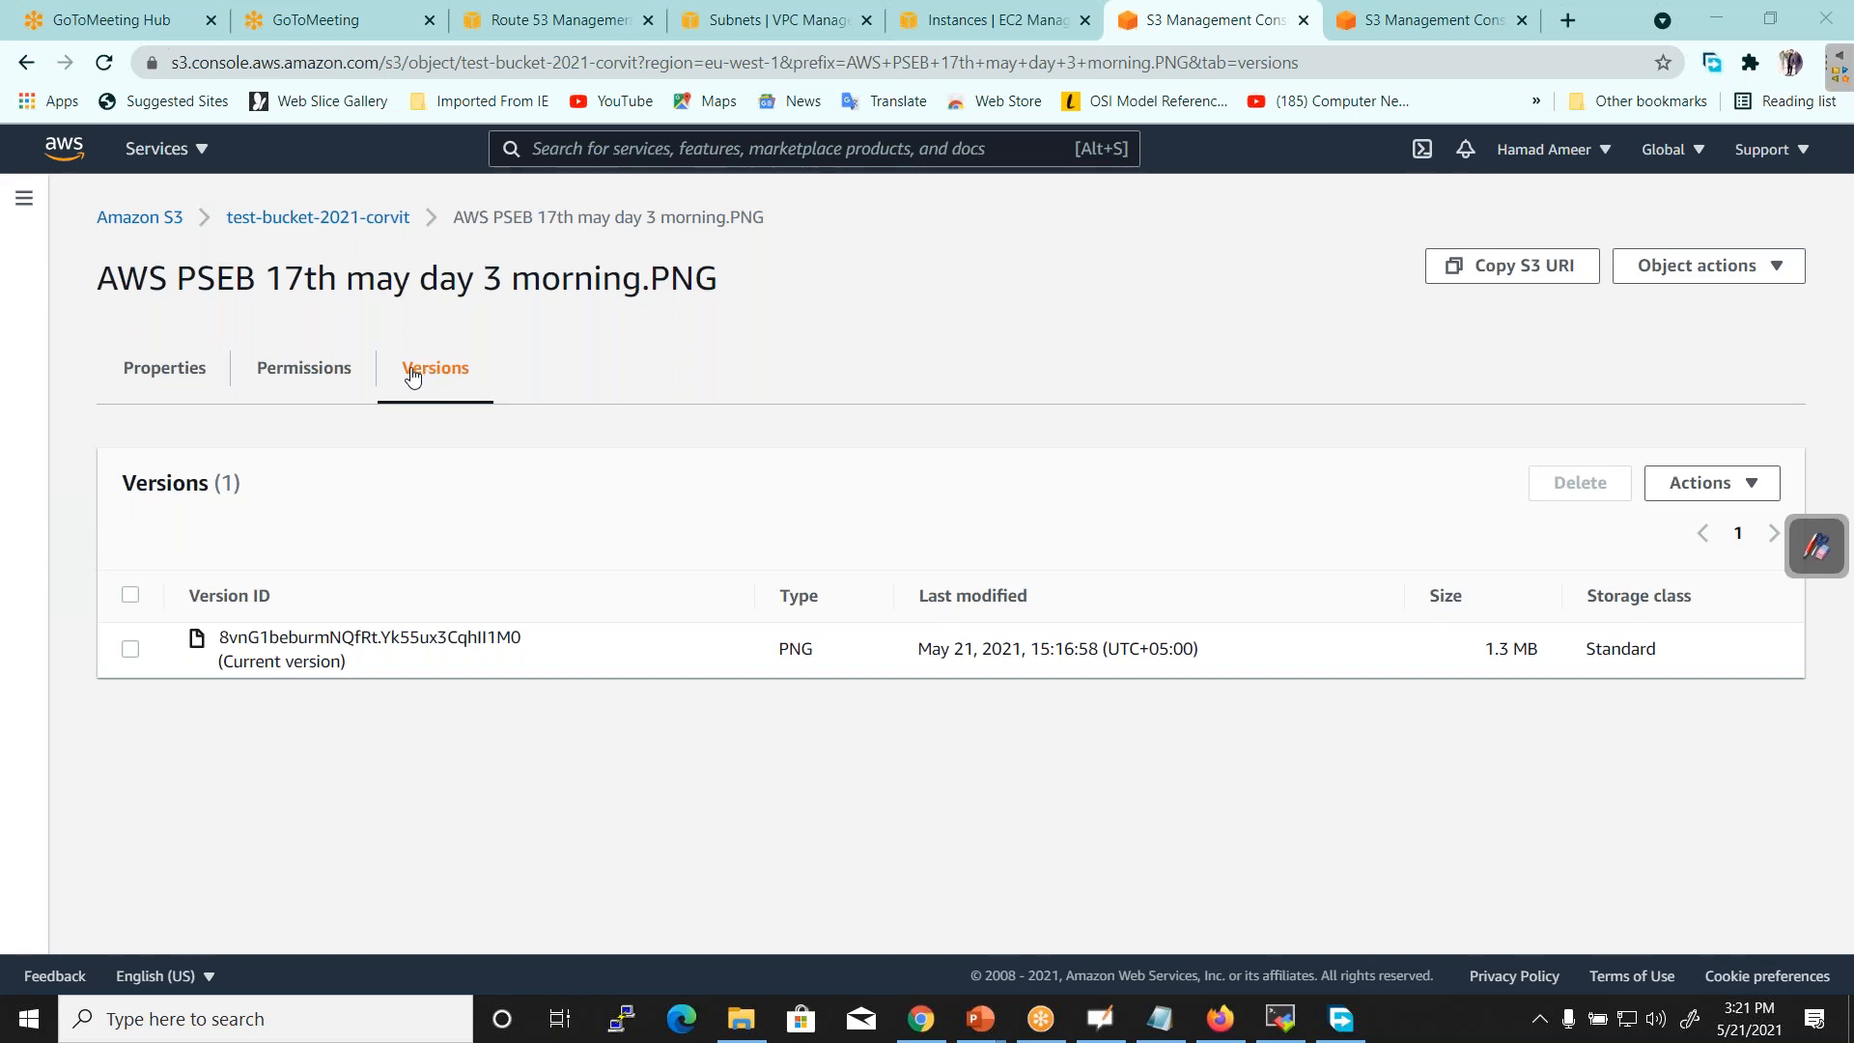
pyautogui.click(201, 379)
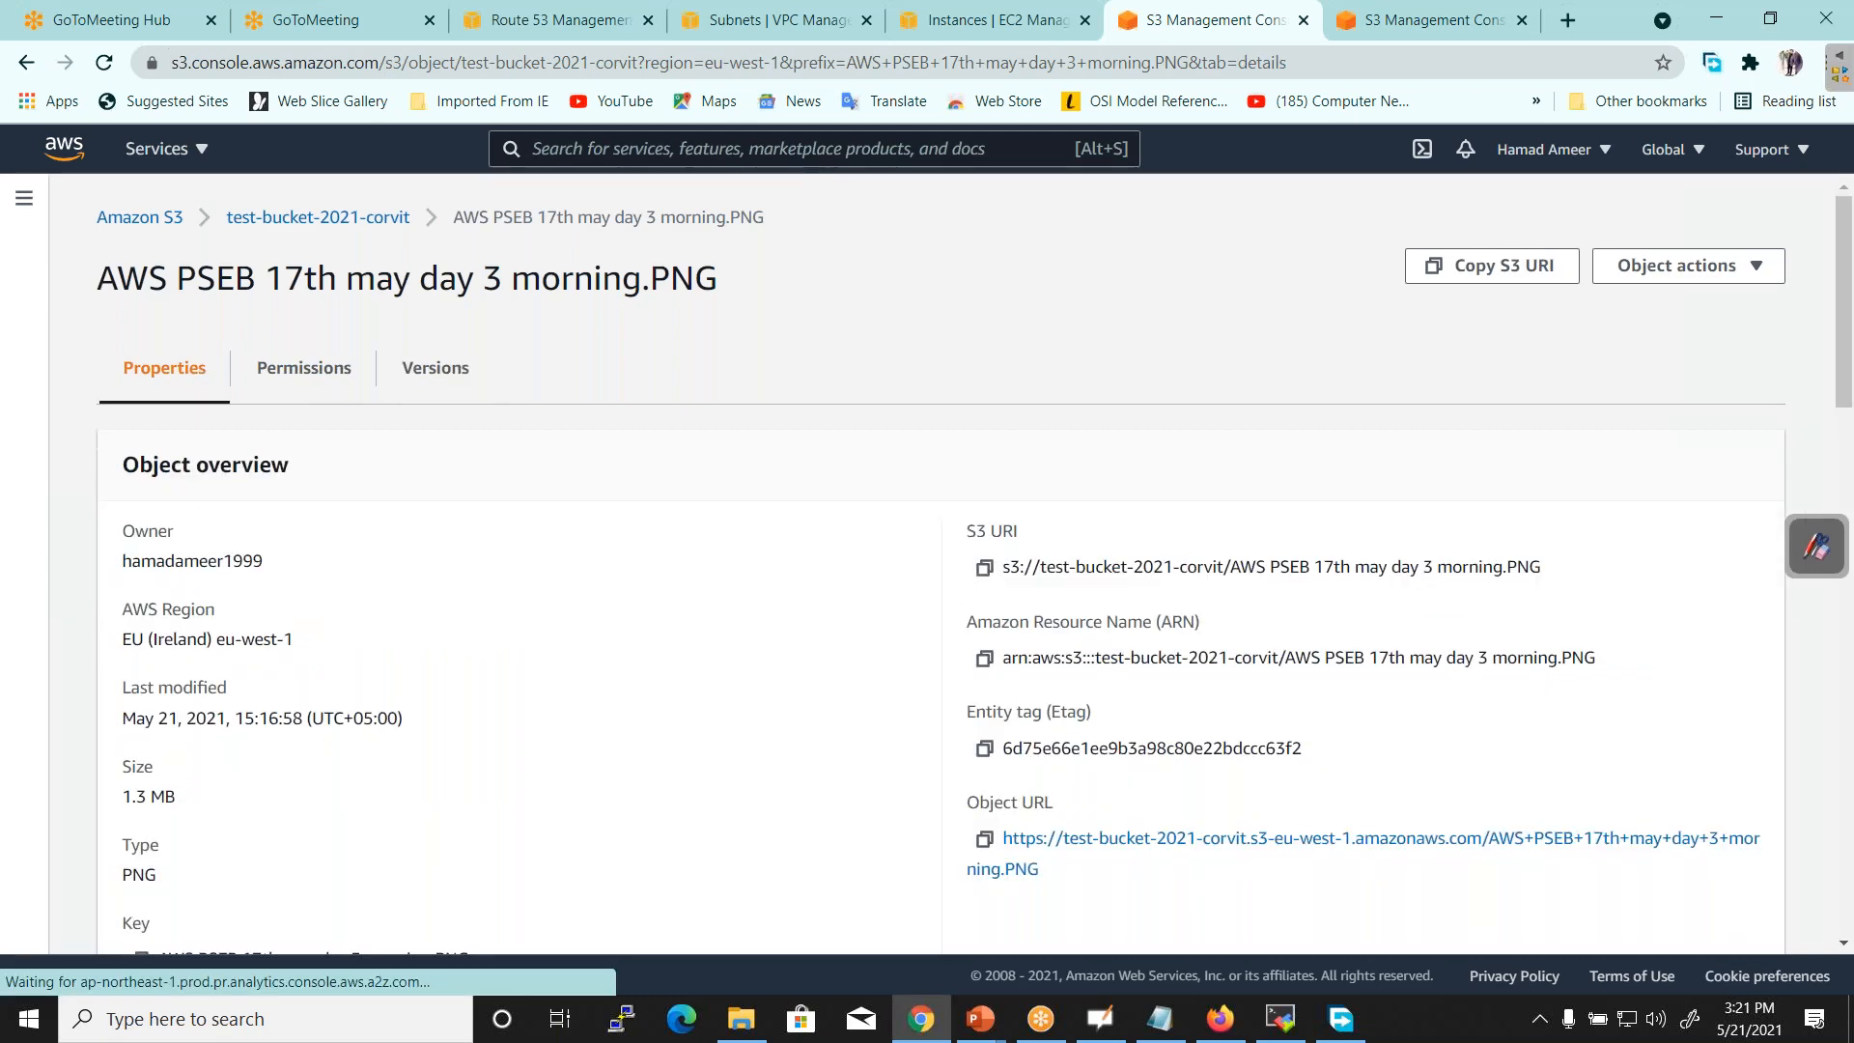
# Delete "AWS PSEB 17th may day 3 morning.PNG" from test-bucket-2021-corvit, confirming with the text "delete"
pyautogui.click(369, 222)
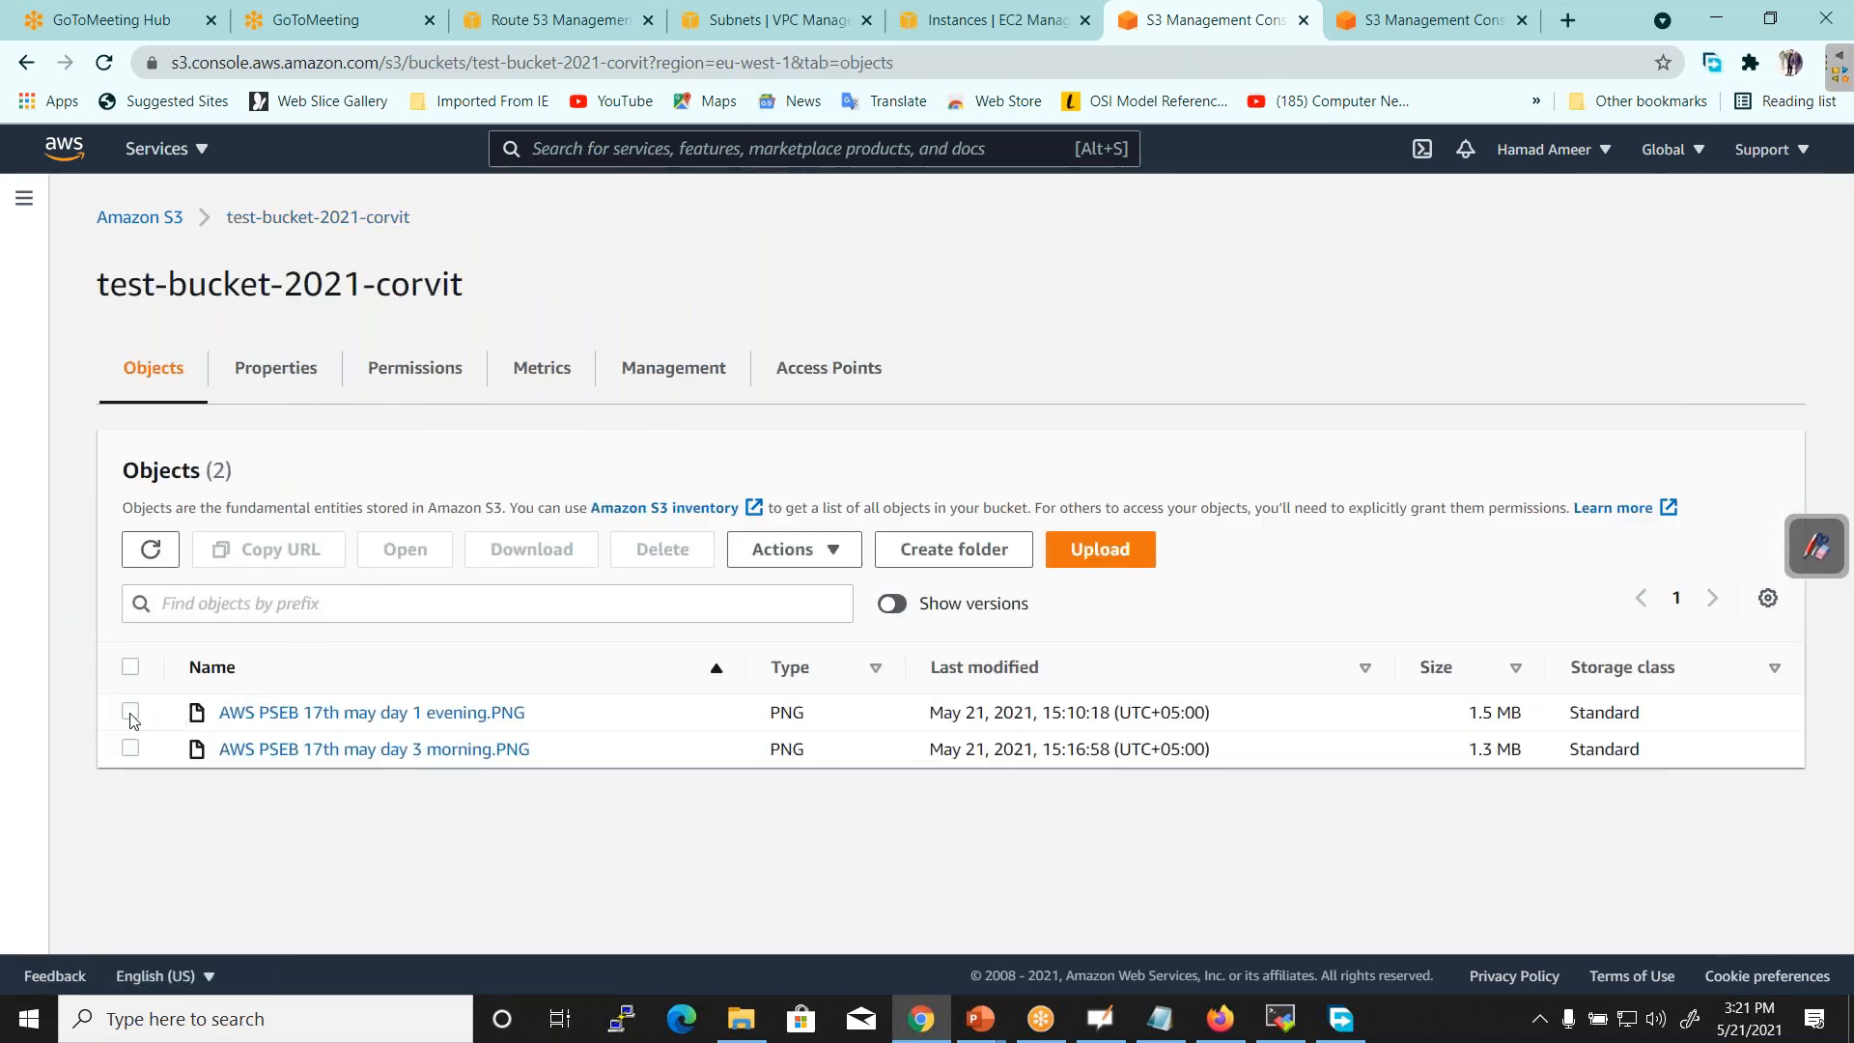
pyautogui.click(131, 714)
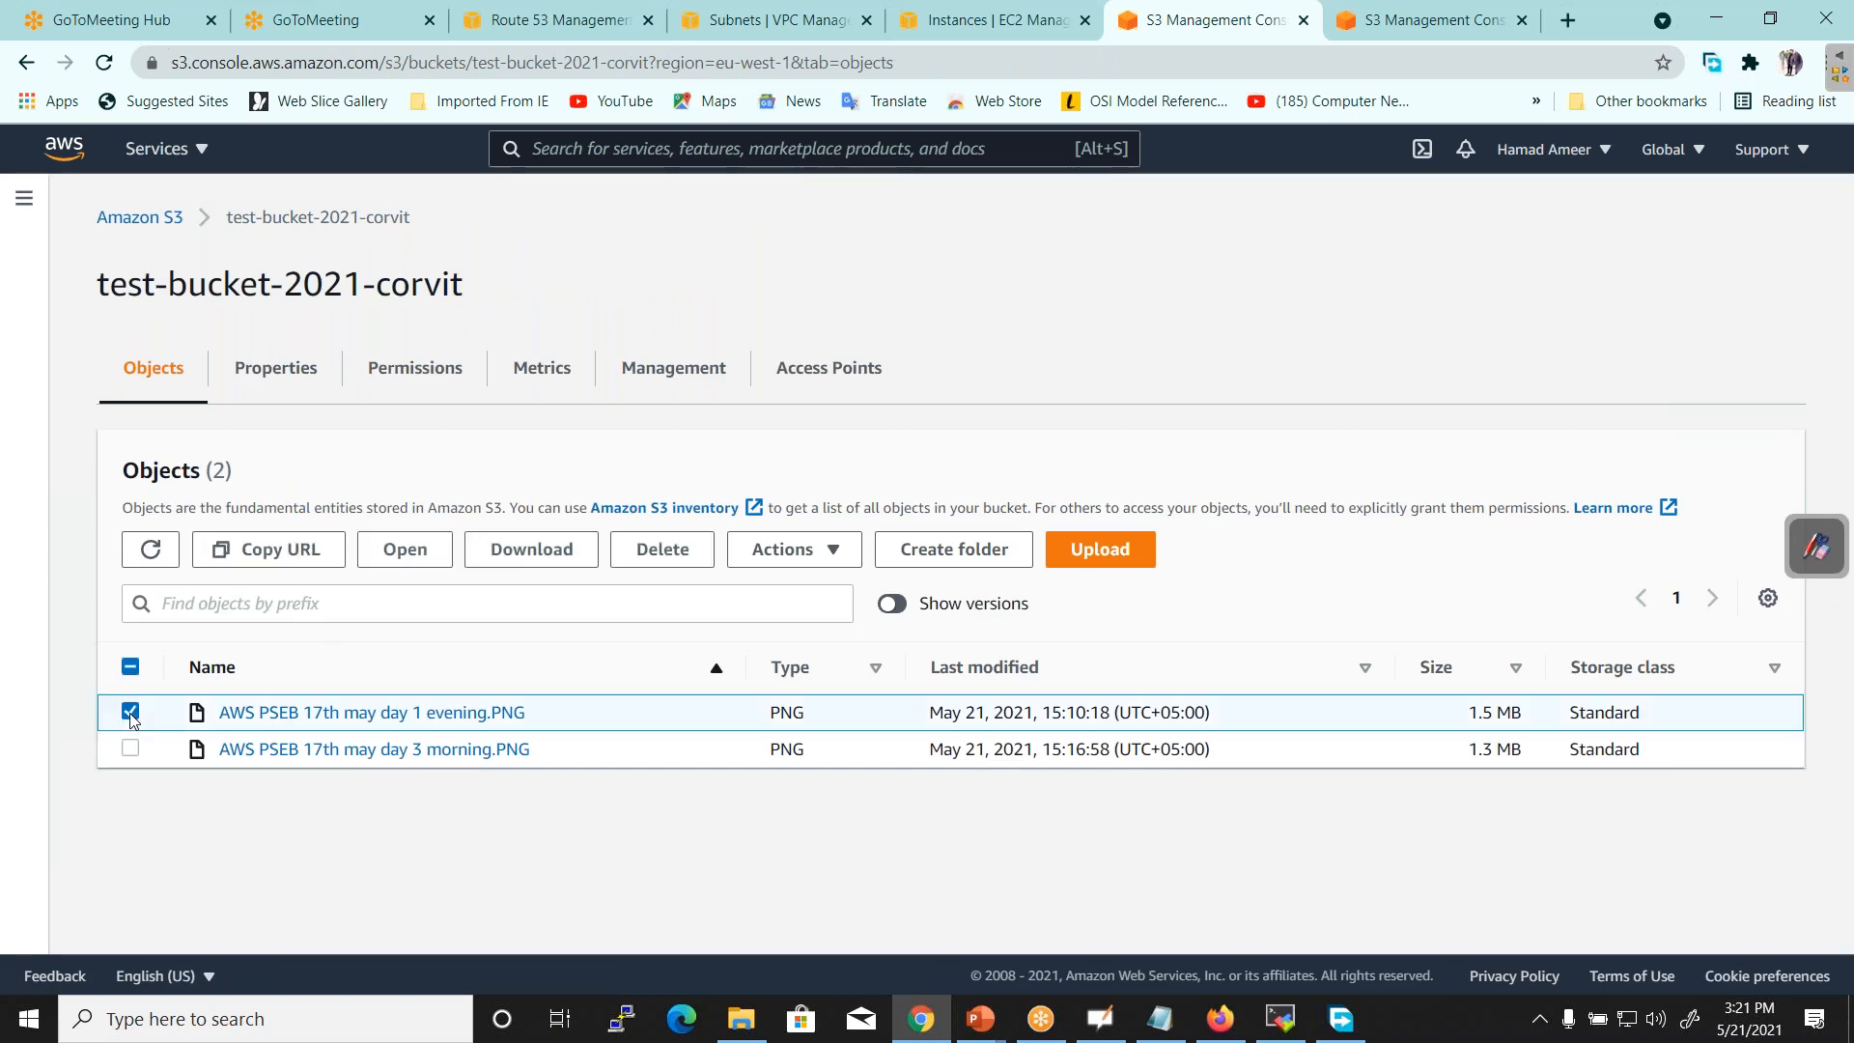
pyautogui.click(131, 748)
pyautogui.click(131, 713)
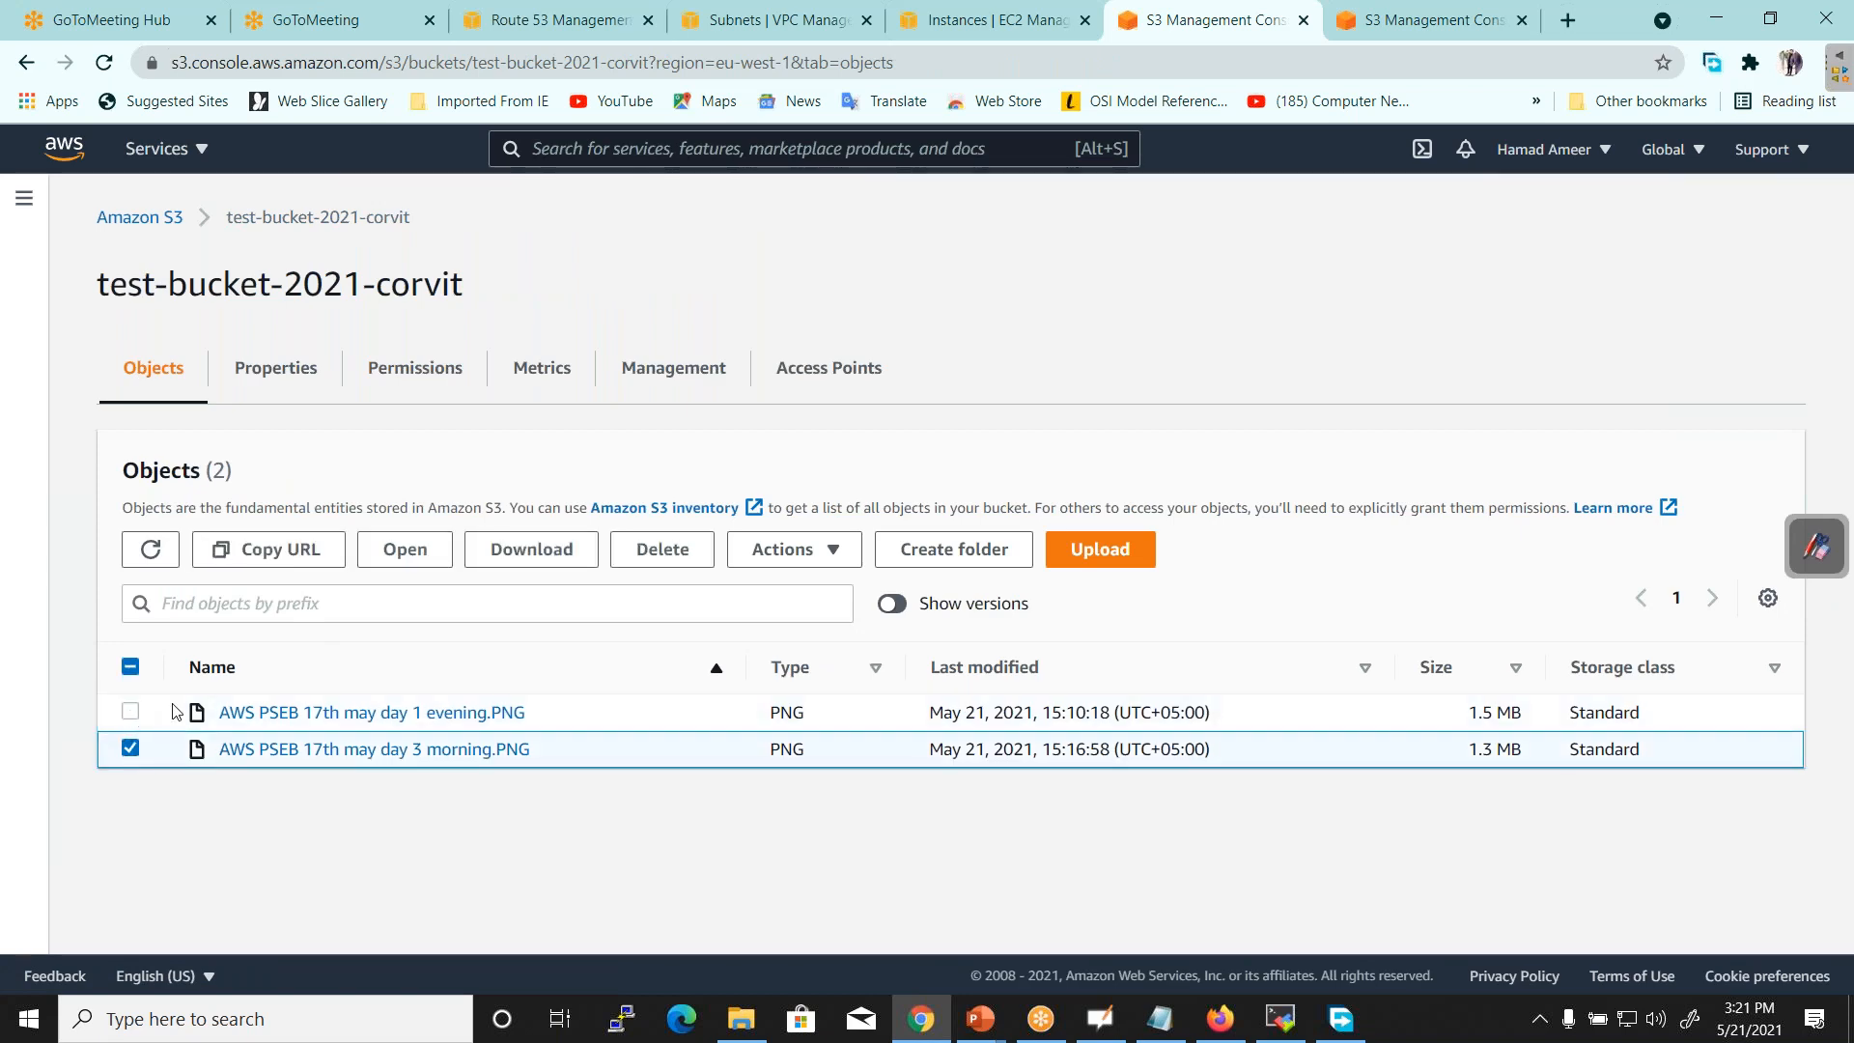
pyautogui.click(663, 550)
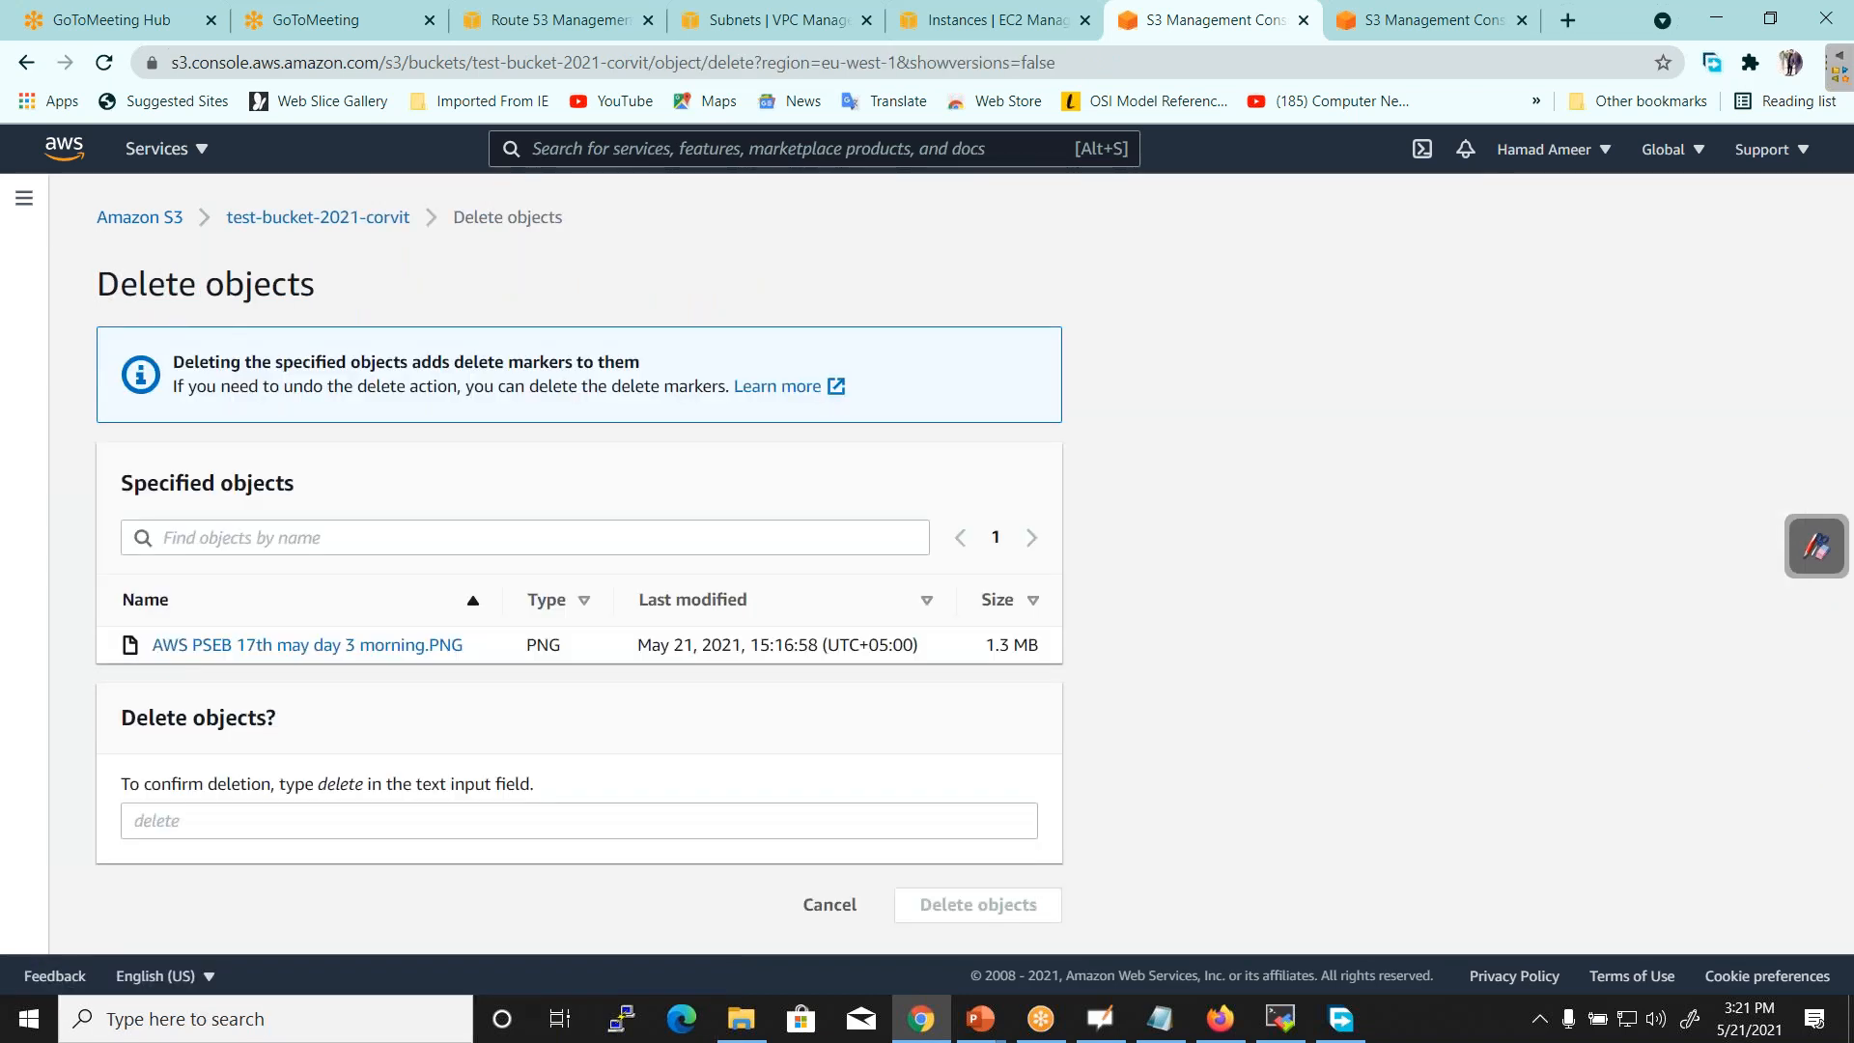
pyautogui.click(488, 816)
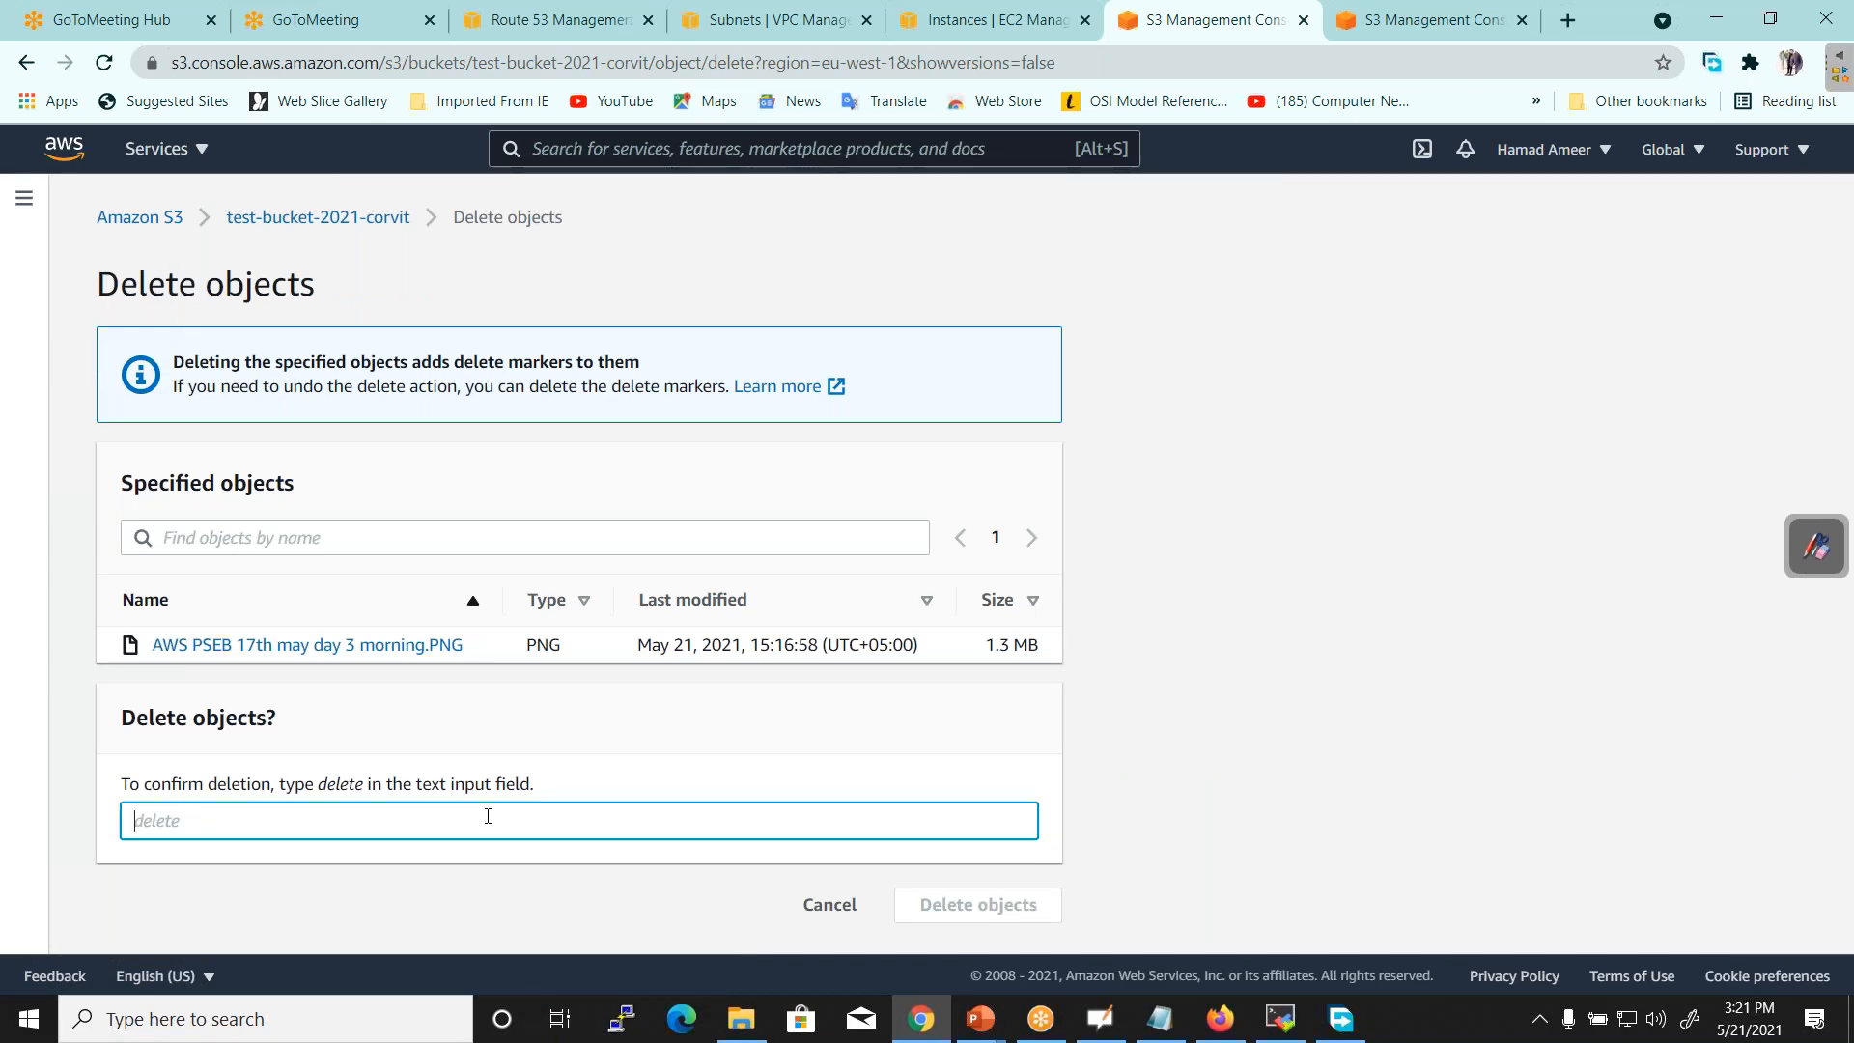
pyautogui.write('delete')
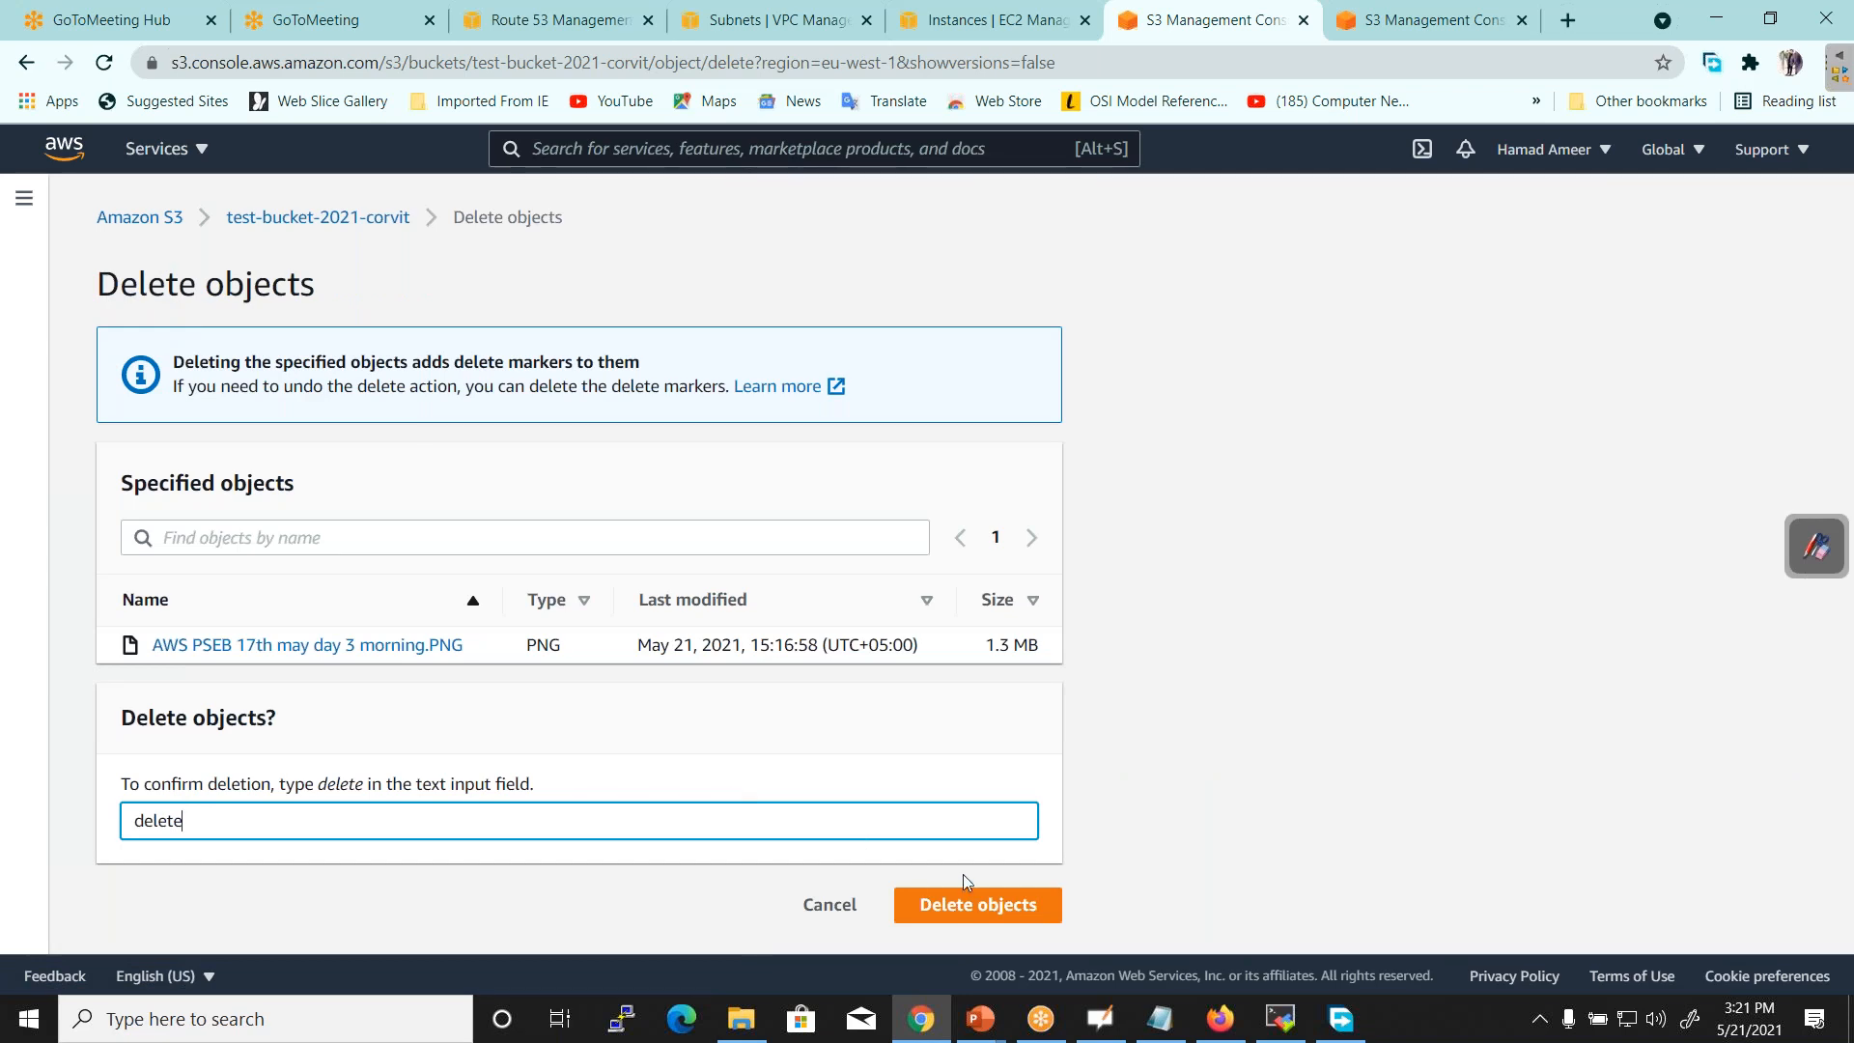
pyautogui.click(981, 901)
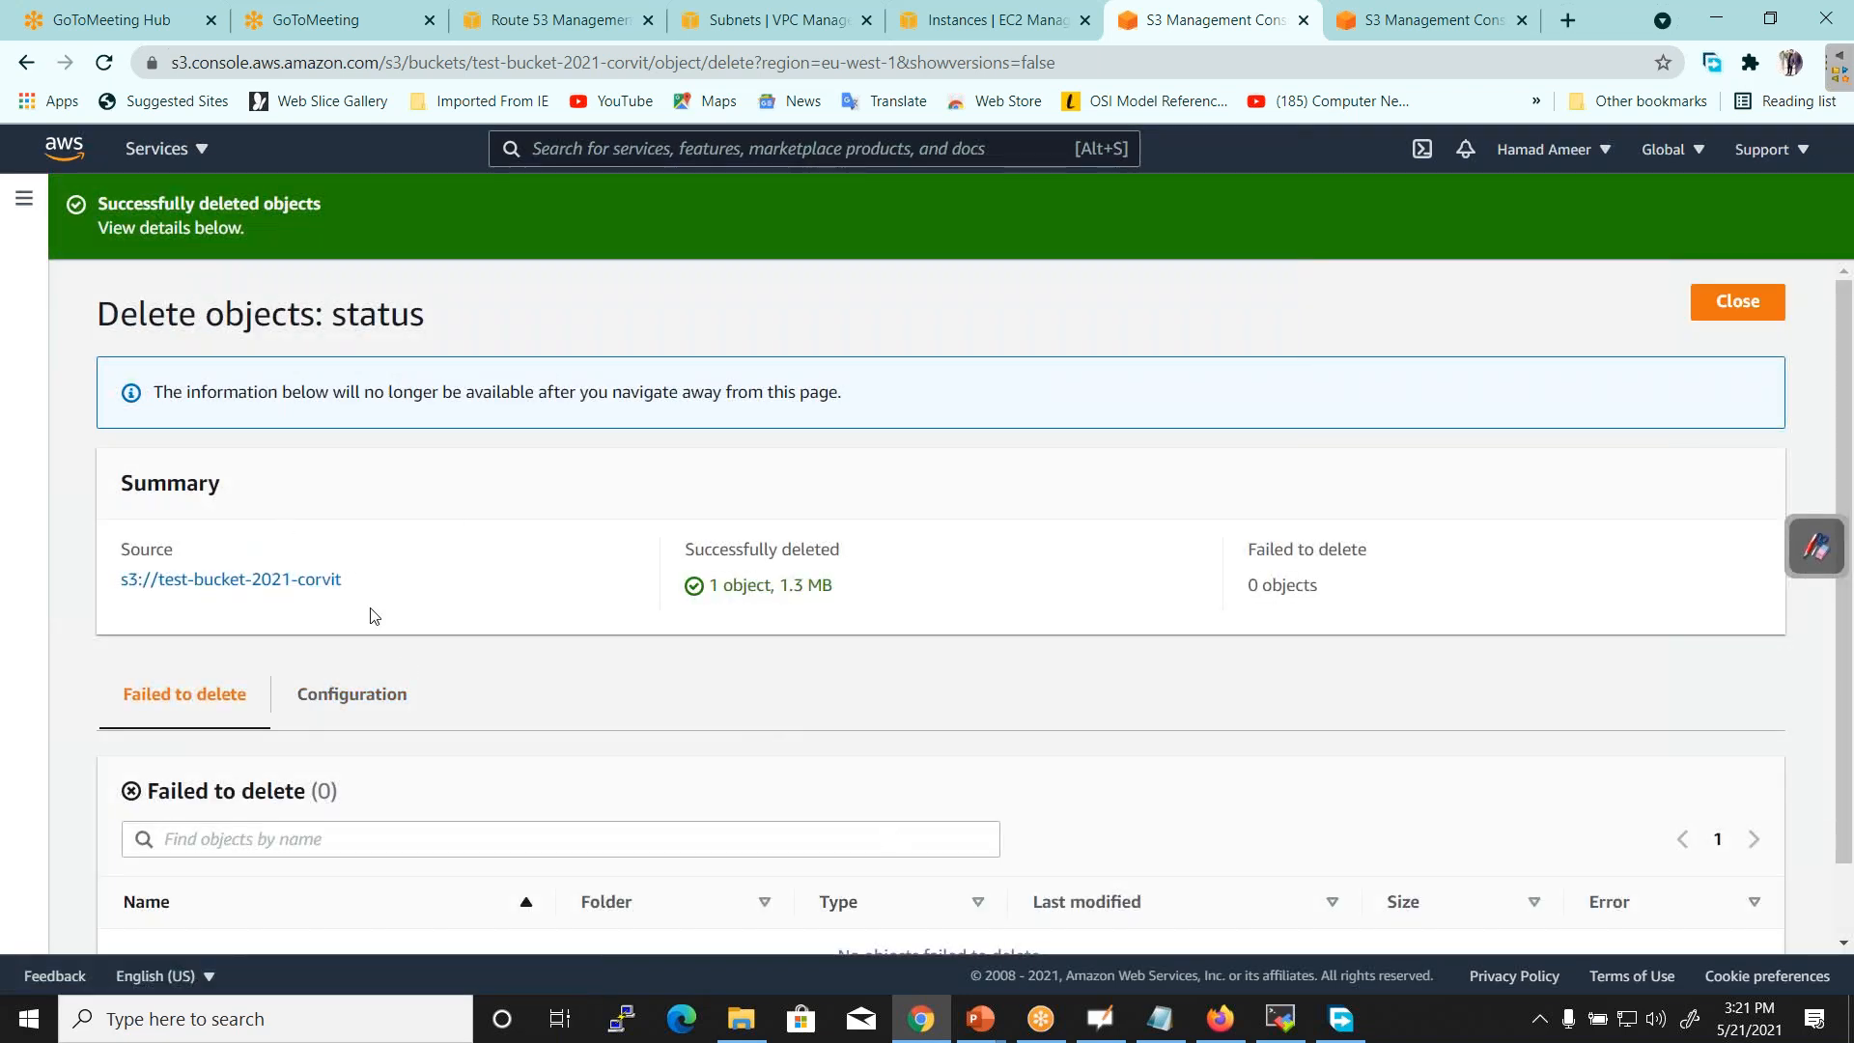
# Return to the bucket's object list from the deletion status, show versions, and inspect the delete marker entry
pyautogui.click(288, 589)
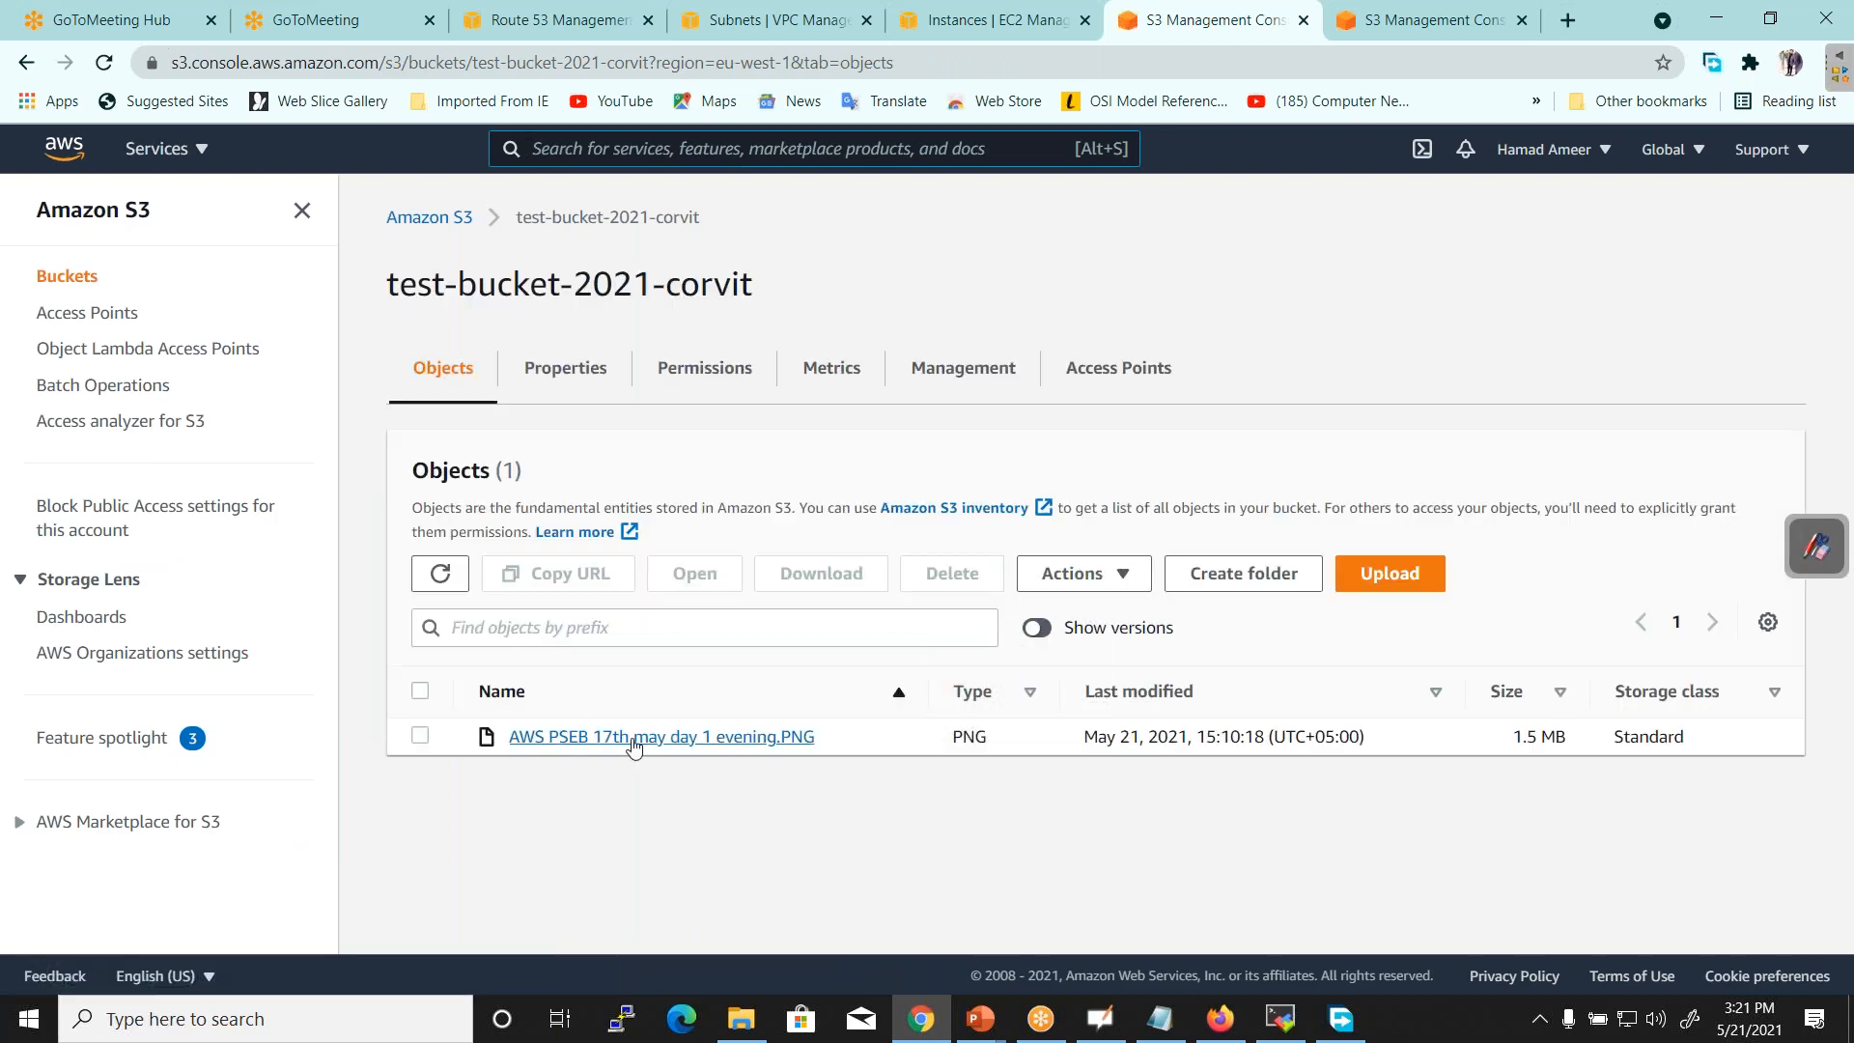
pyautogui.click(1053, 629)
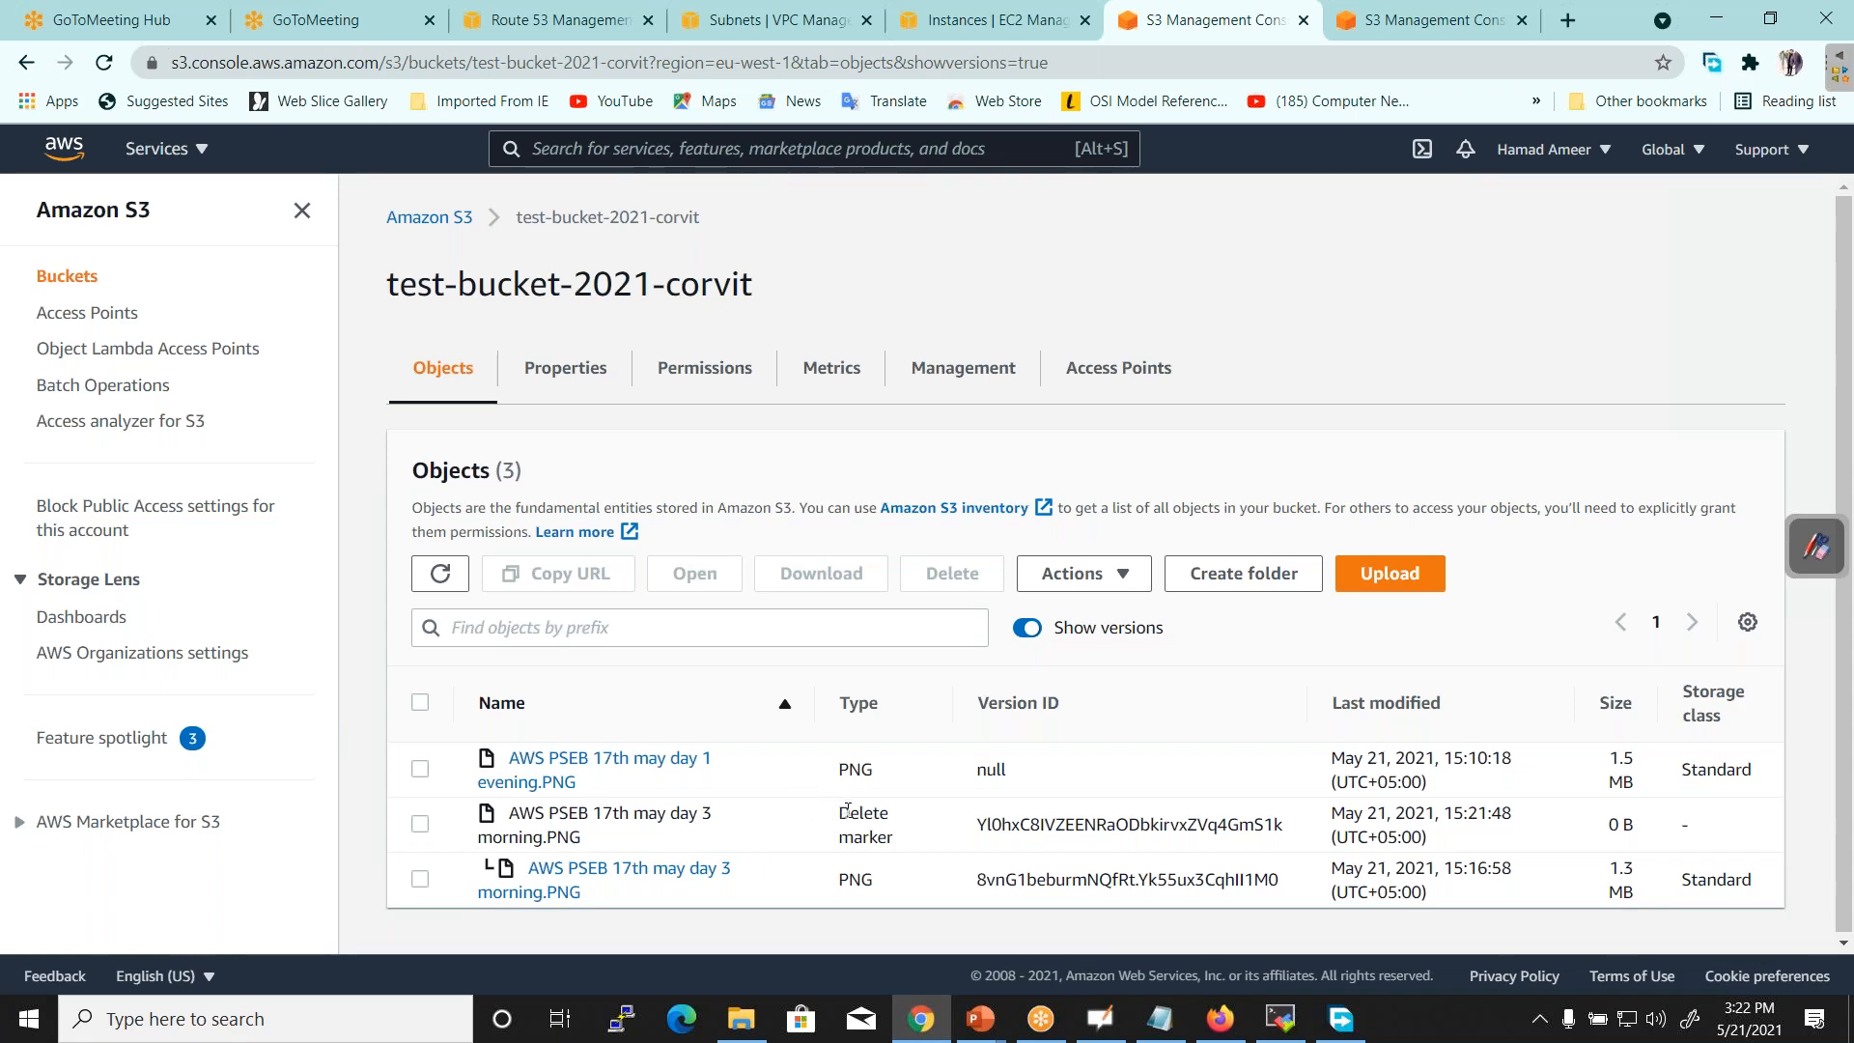
pyautogui.moveTo(858, 819); pyautogui.dragTo(893, 832)
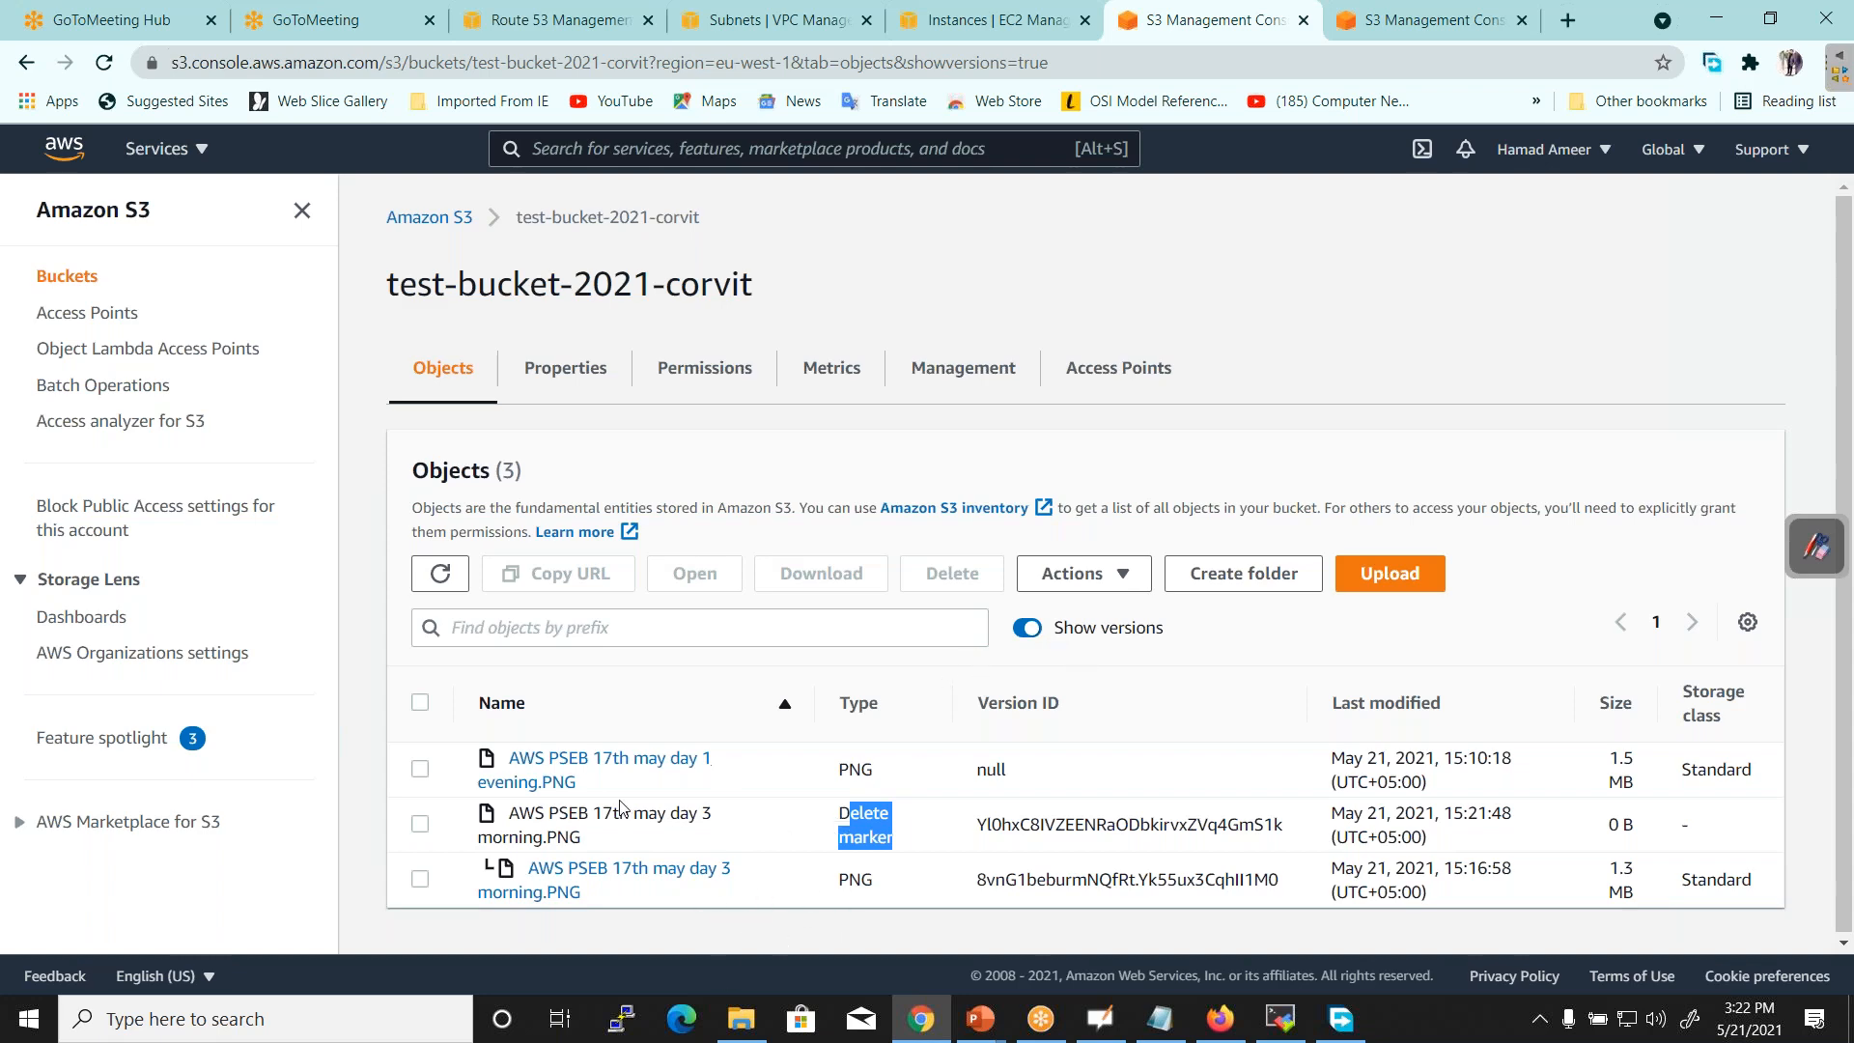
# Check the versions of "AWS PSEB 17th may day 1 evening.PNG" and compare them with the delete marker in the bucket's version listing
pyautogui.click(570, 759)
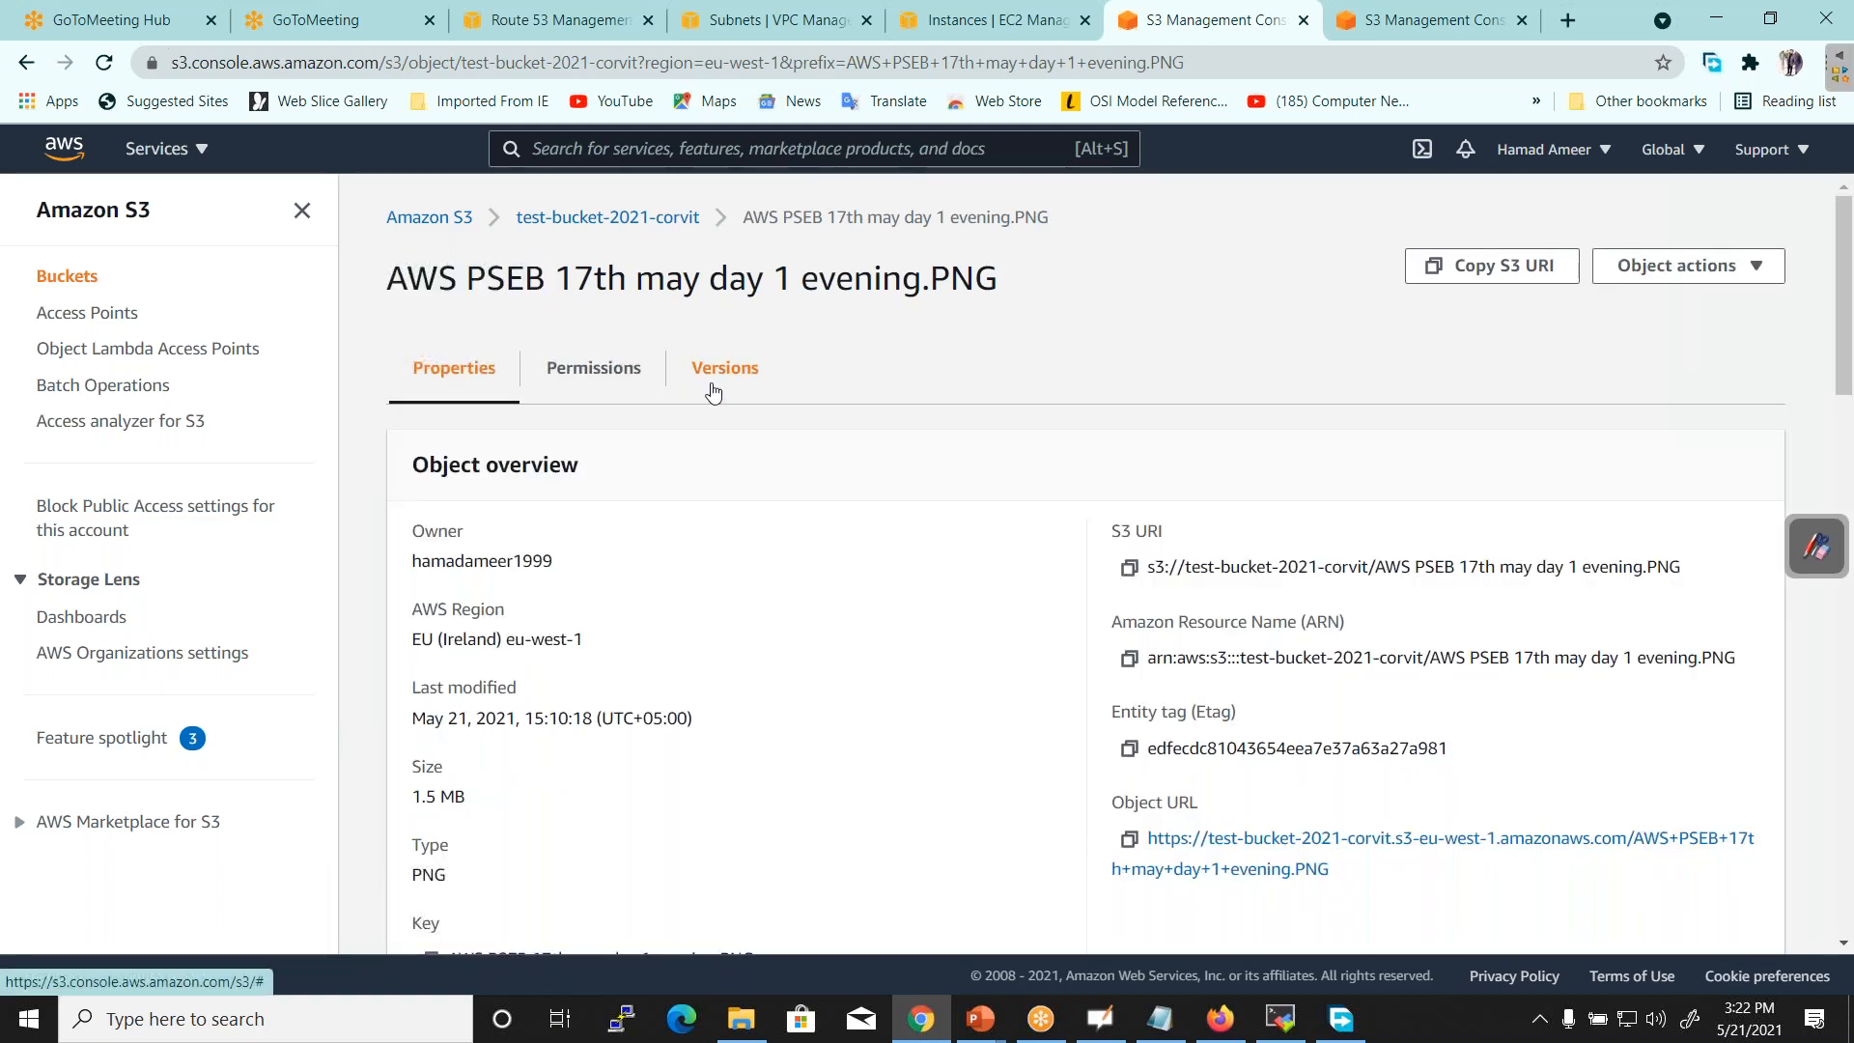
pyautogui.click(712, 386)
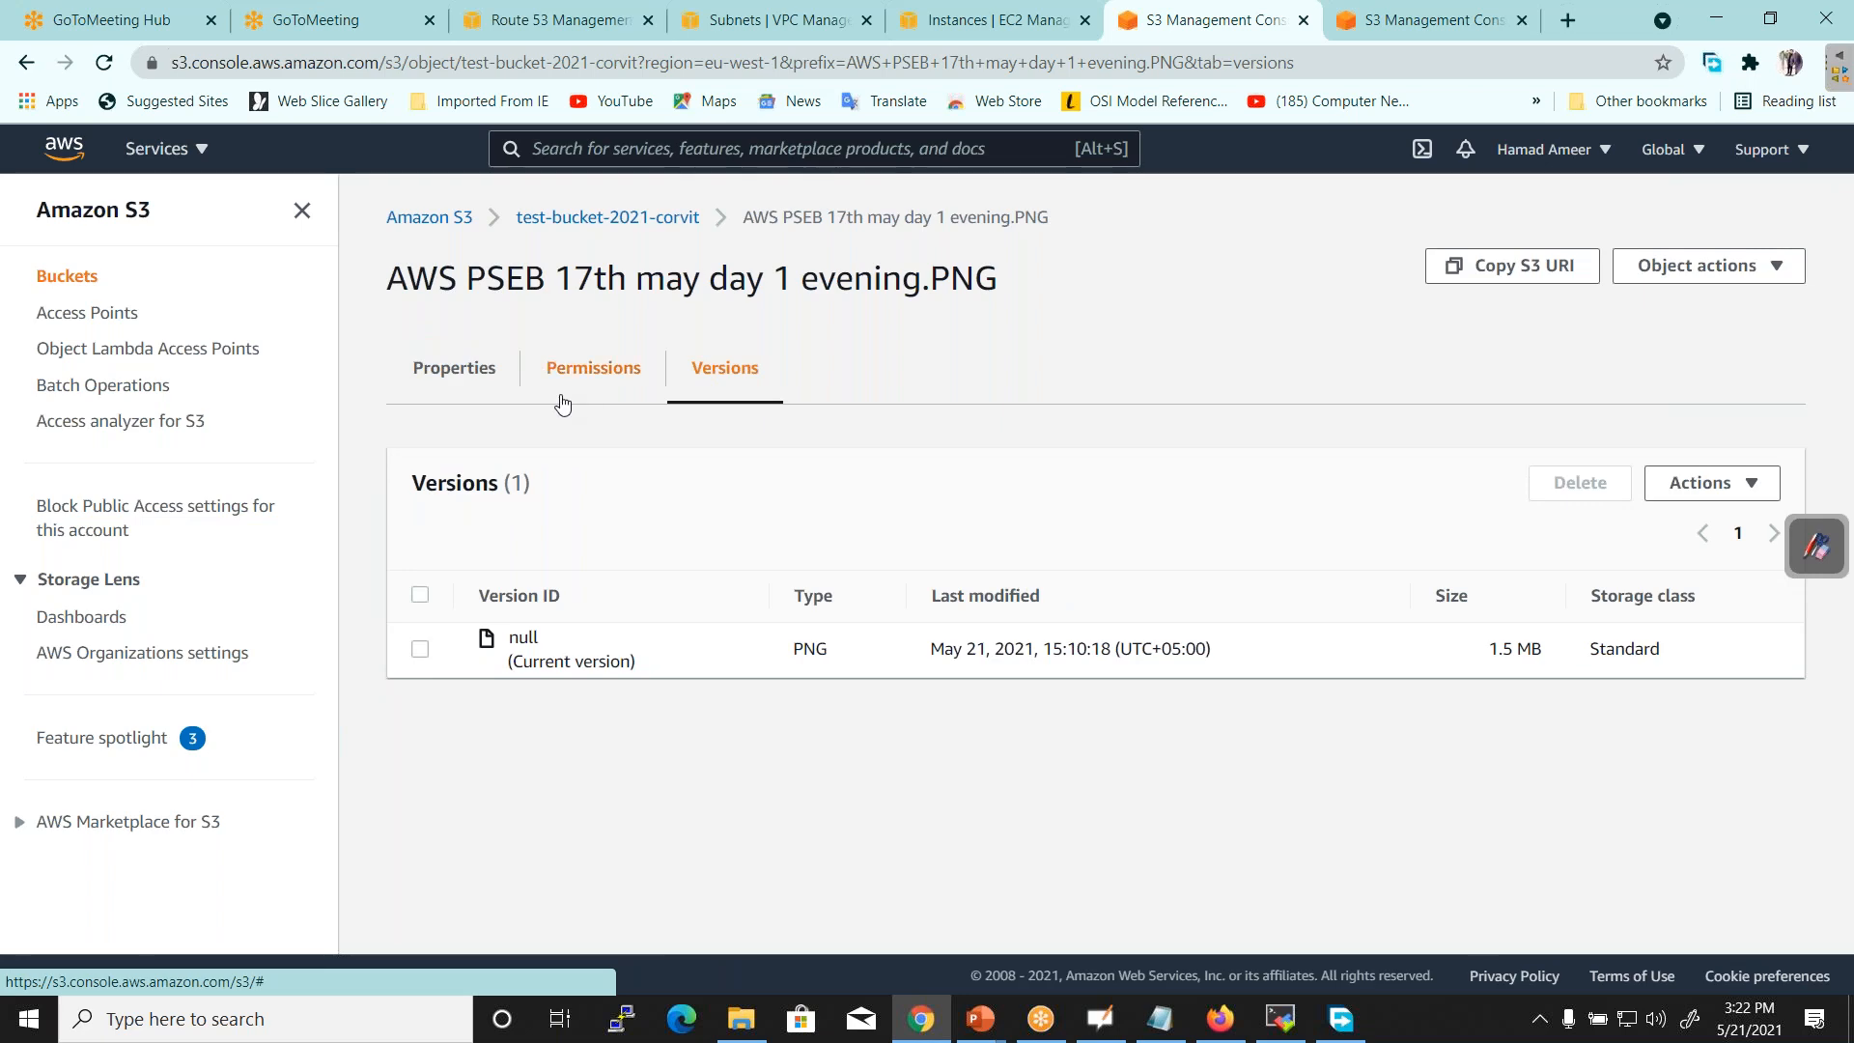
pyautogui.click(579, 218)
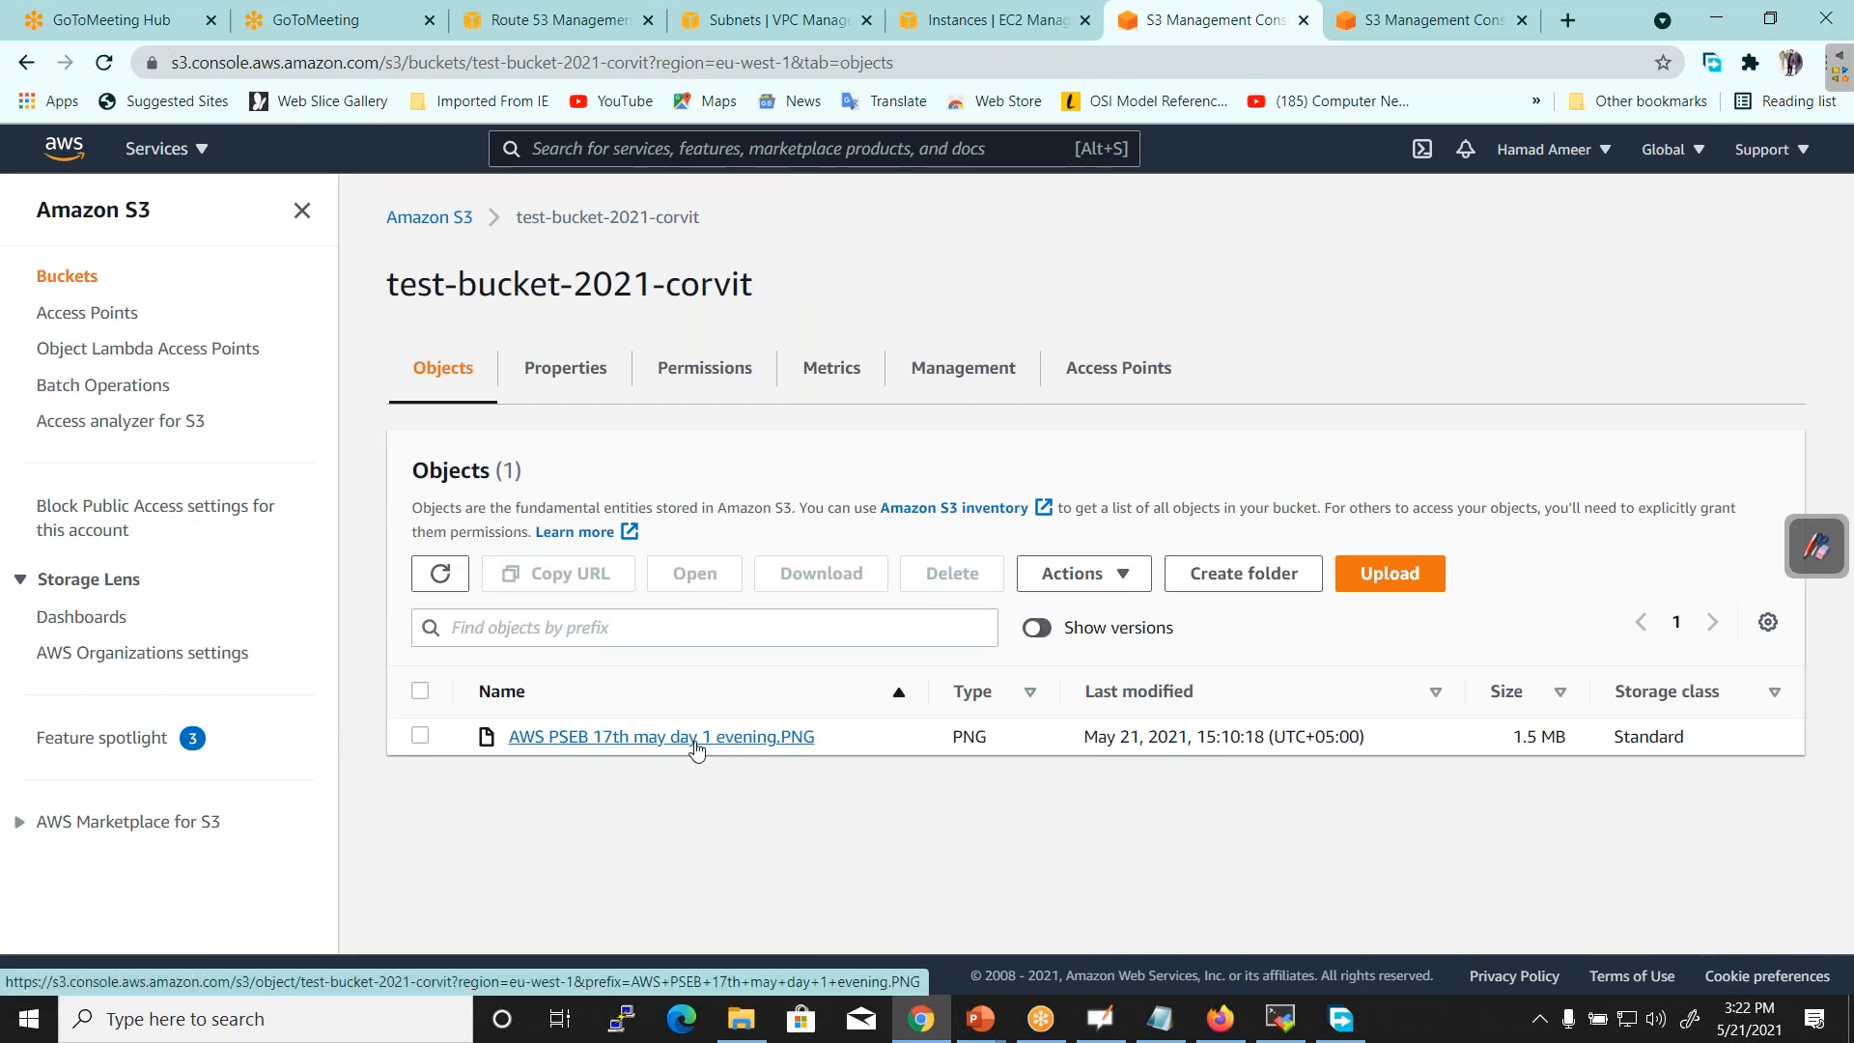
pyautogui.click(1040, 628)
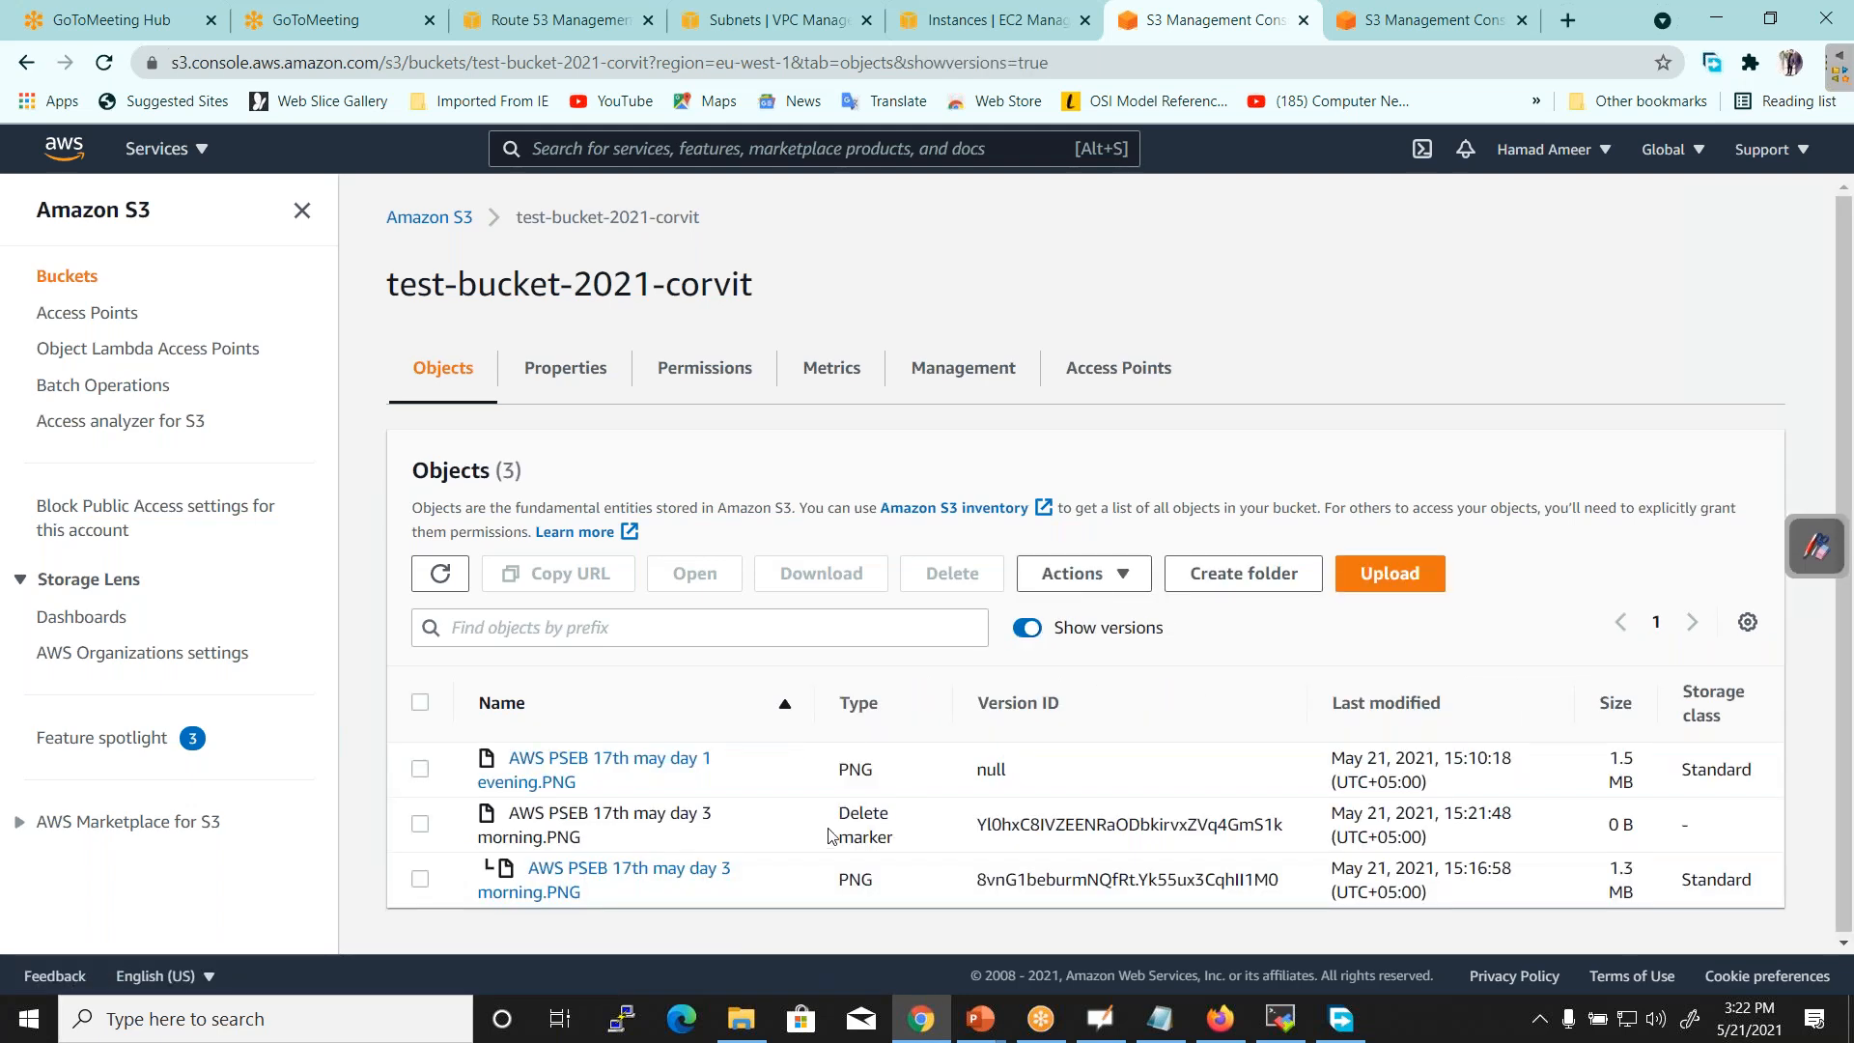
pyautogui.moveTo(838, 814); pyautogui.dragTo(882, 836)
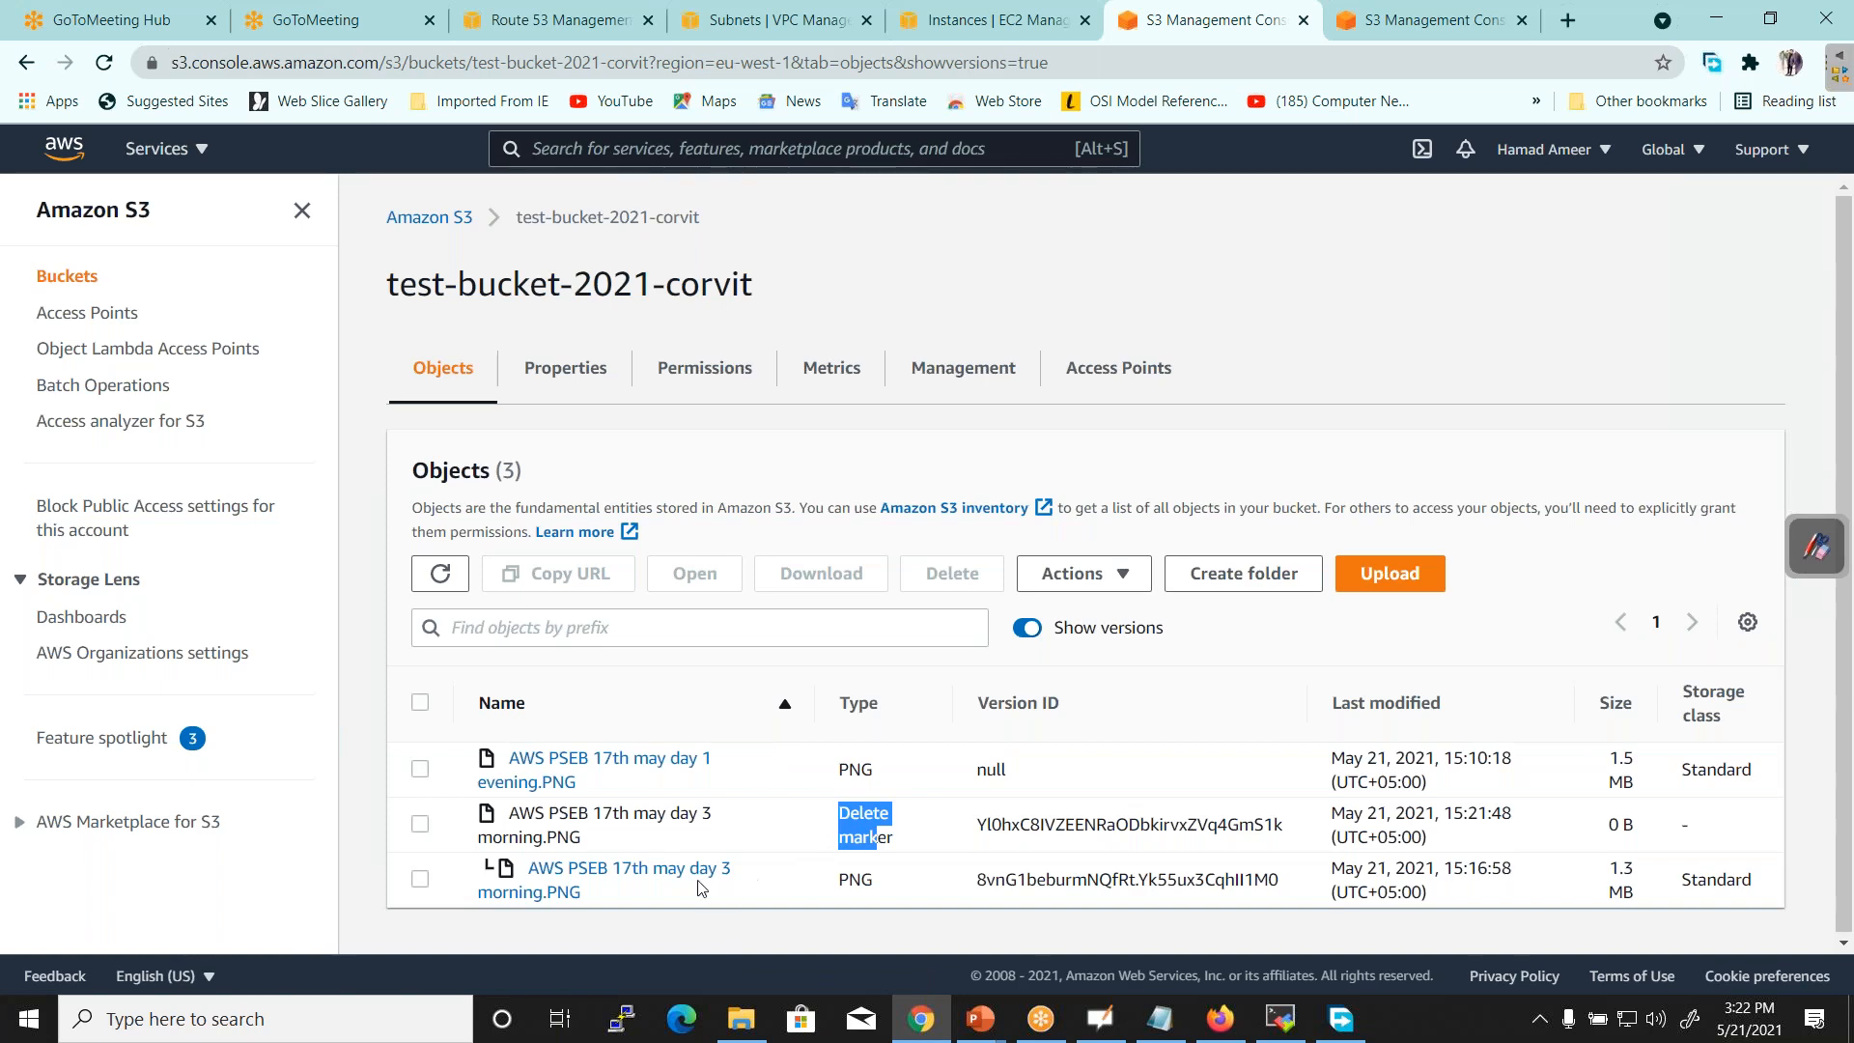
# Check the earlier version of "AWS PSEB 17th may day 3 morning.PNG" listed beneath its delete marker
pyautogui.click(652, 891)
pyautogui.doubleClick(763, 887)
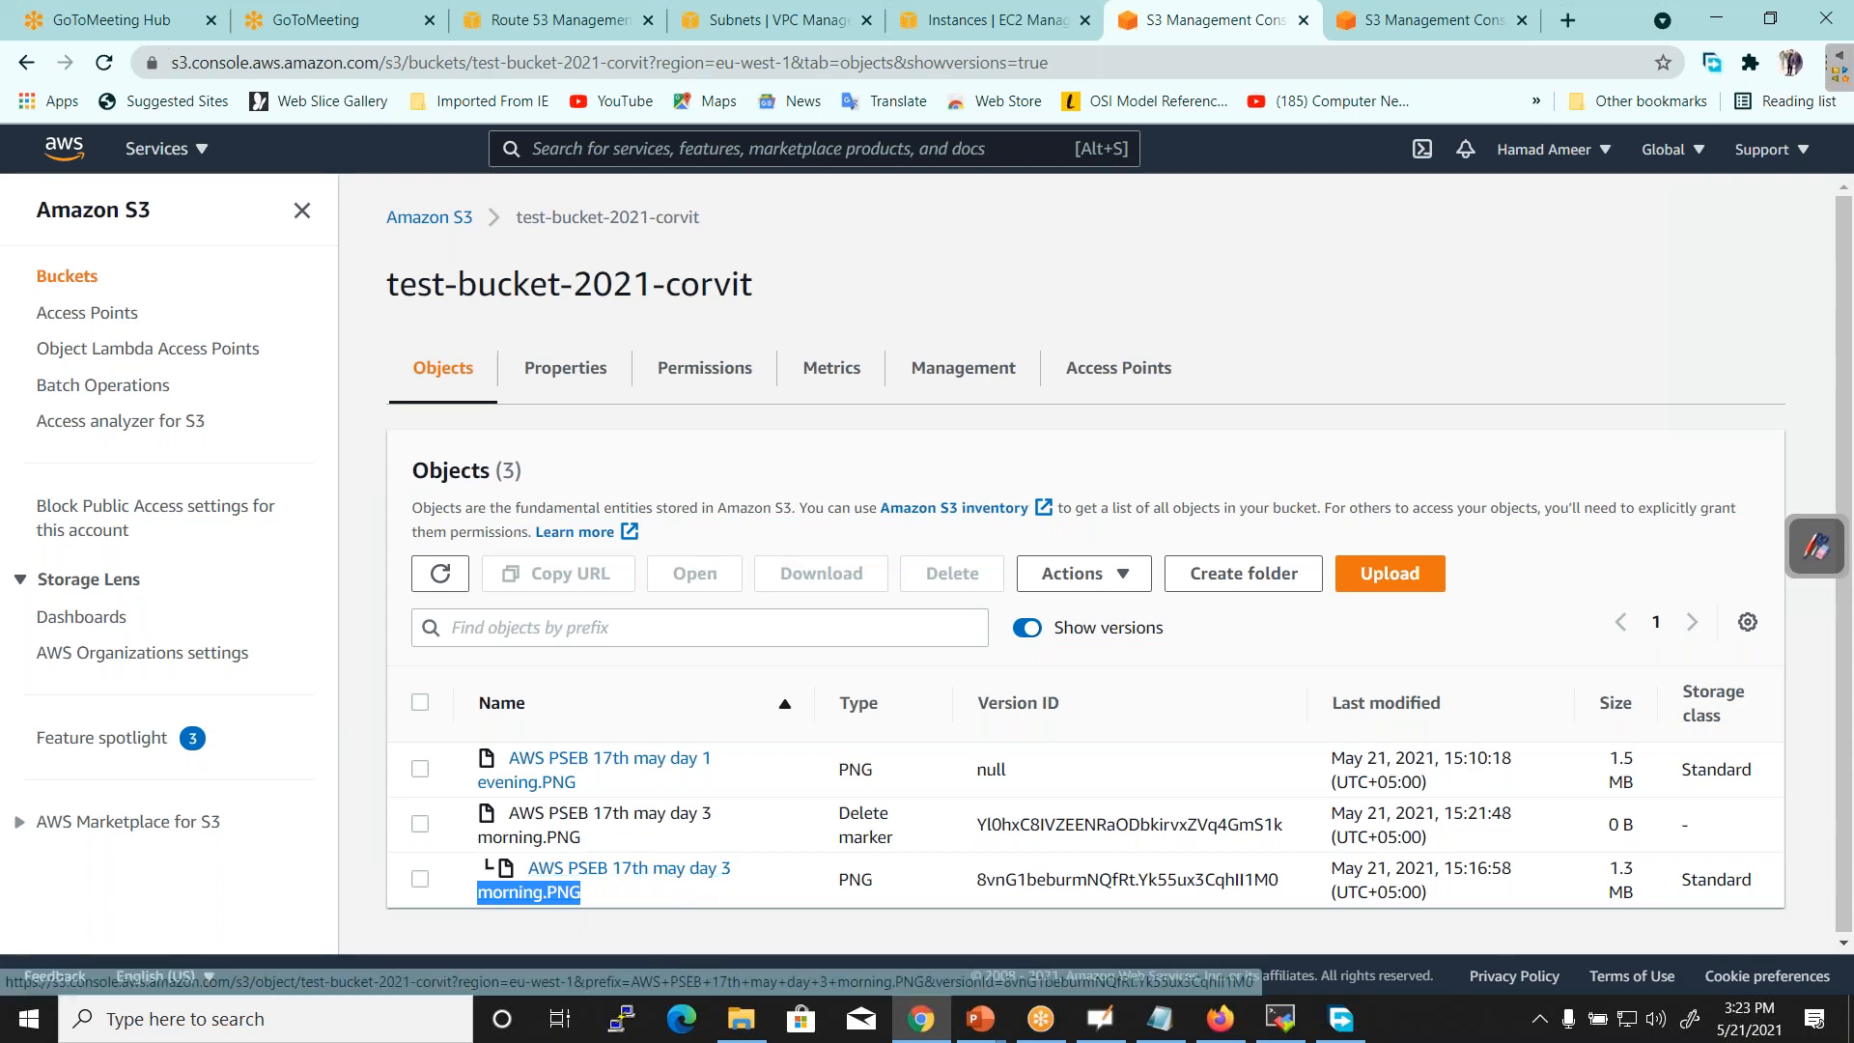
# Switch to the "Introduction to S3" presentation in PowerPoint and review the "S3 Encryption for Objects" and "SSE-S3" slides
pyautogui.moveTo(982, 1019)
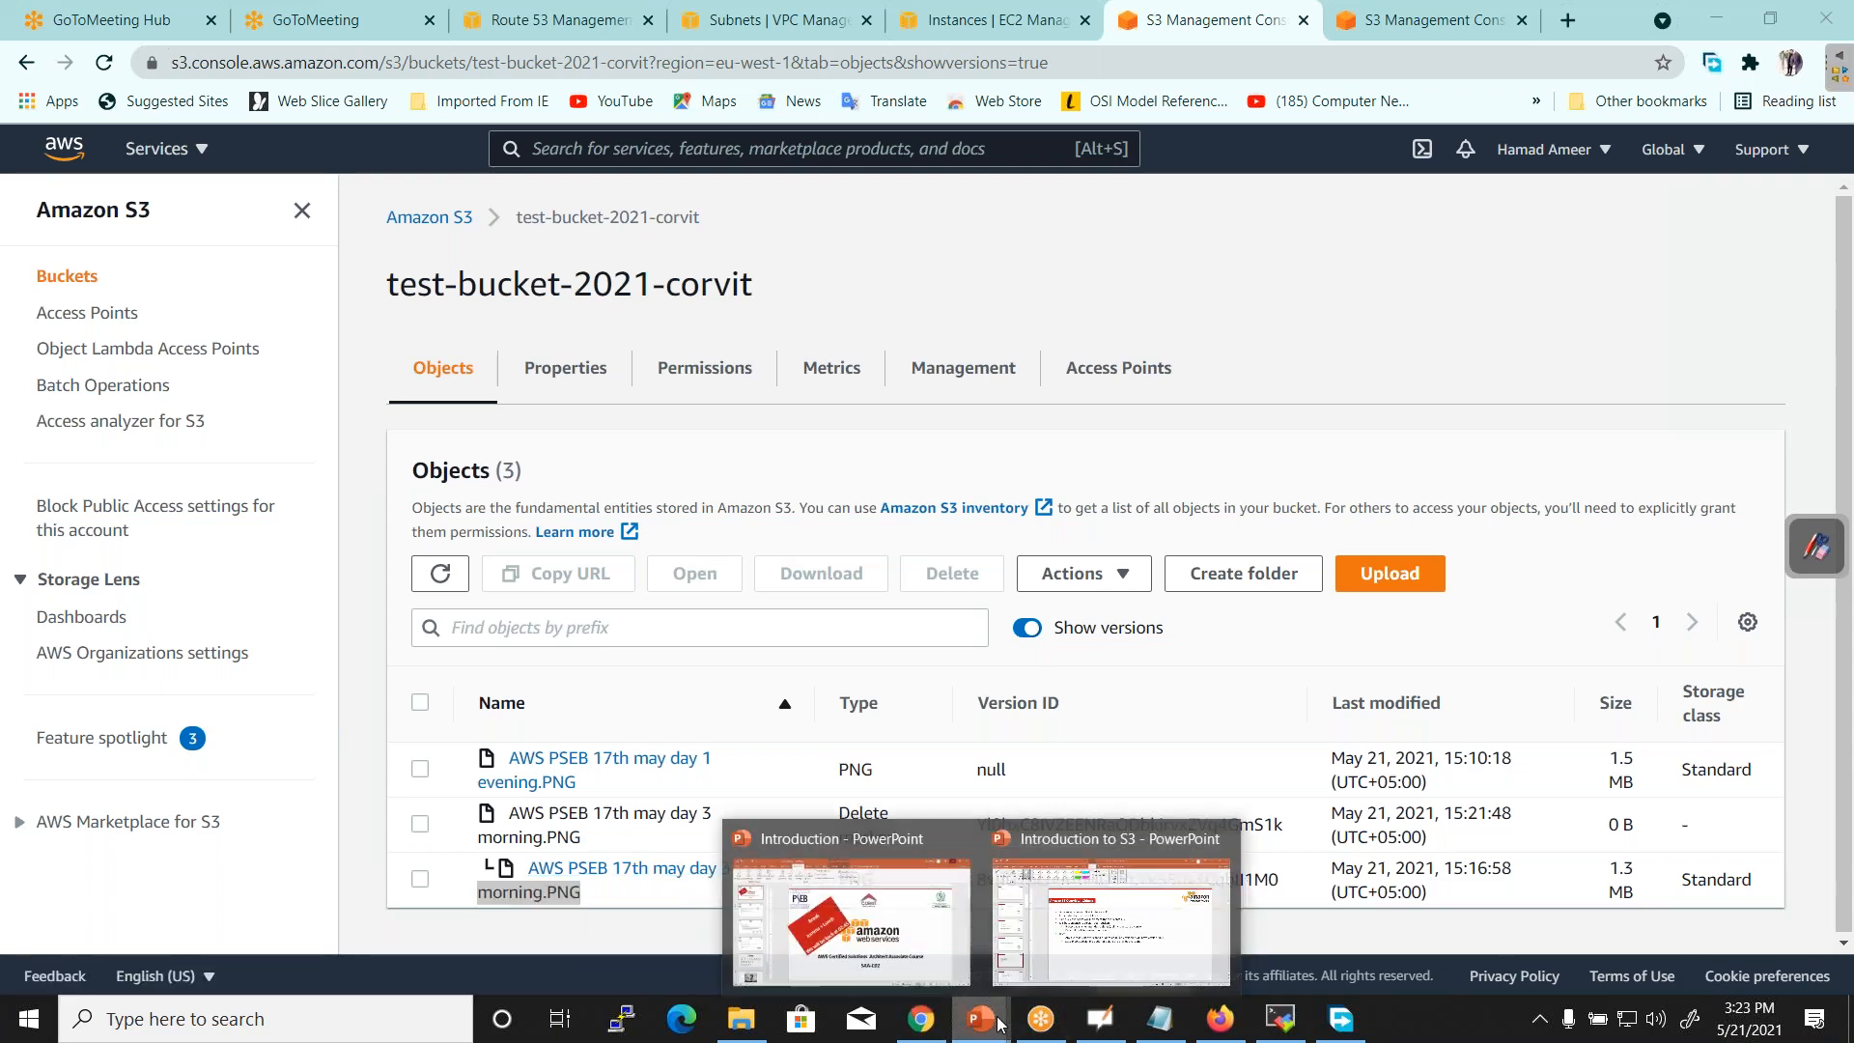
pyautogui.click(1089, 943)
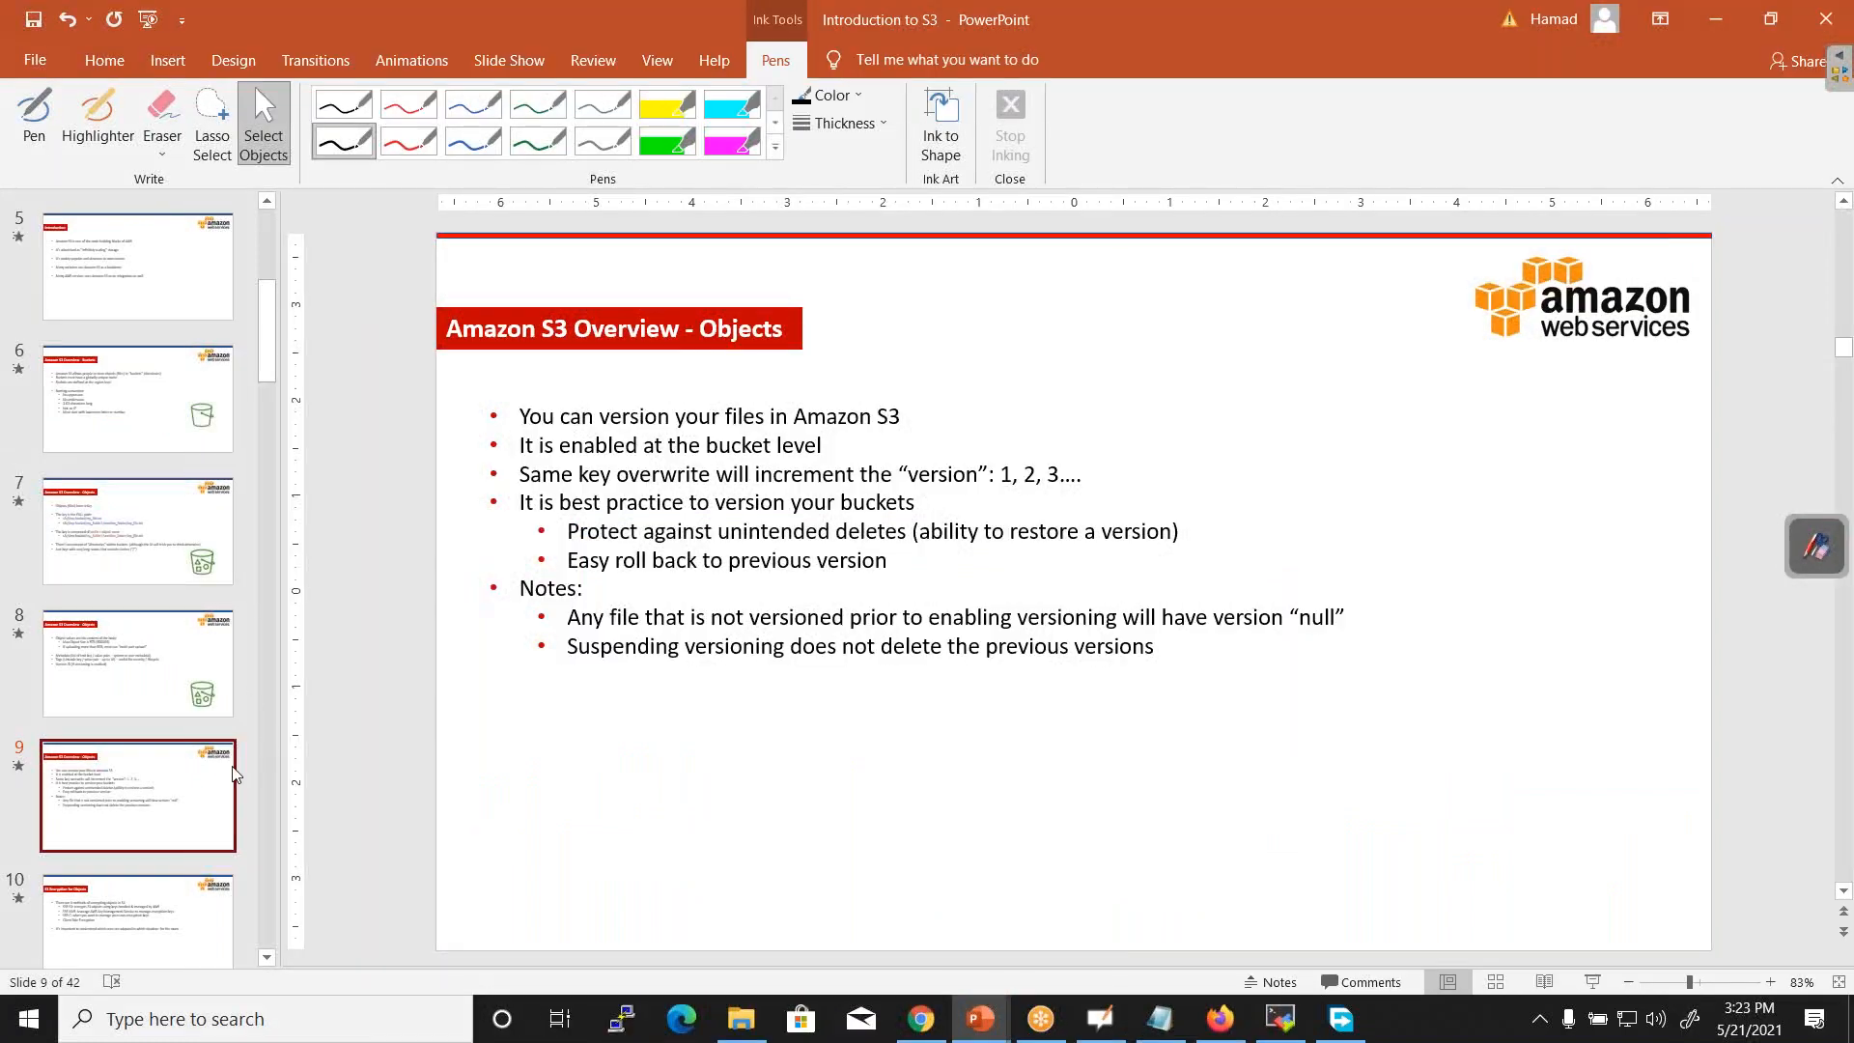
pyautogui.click(159, 885)
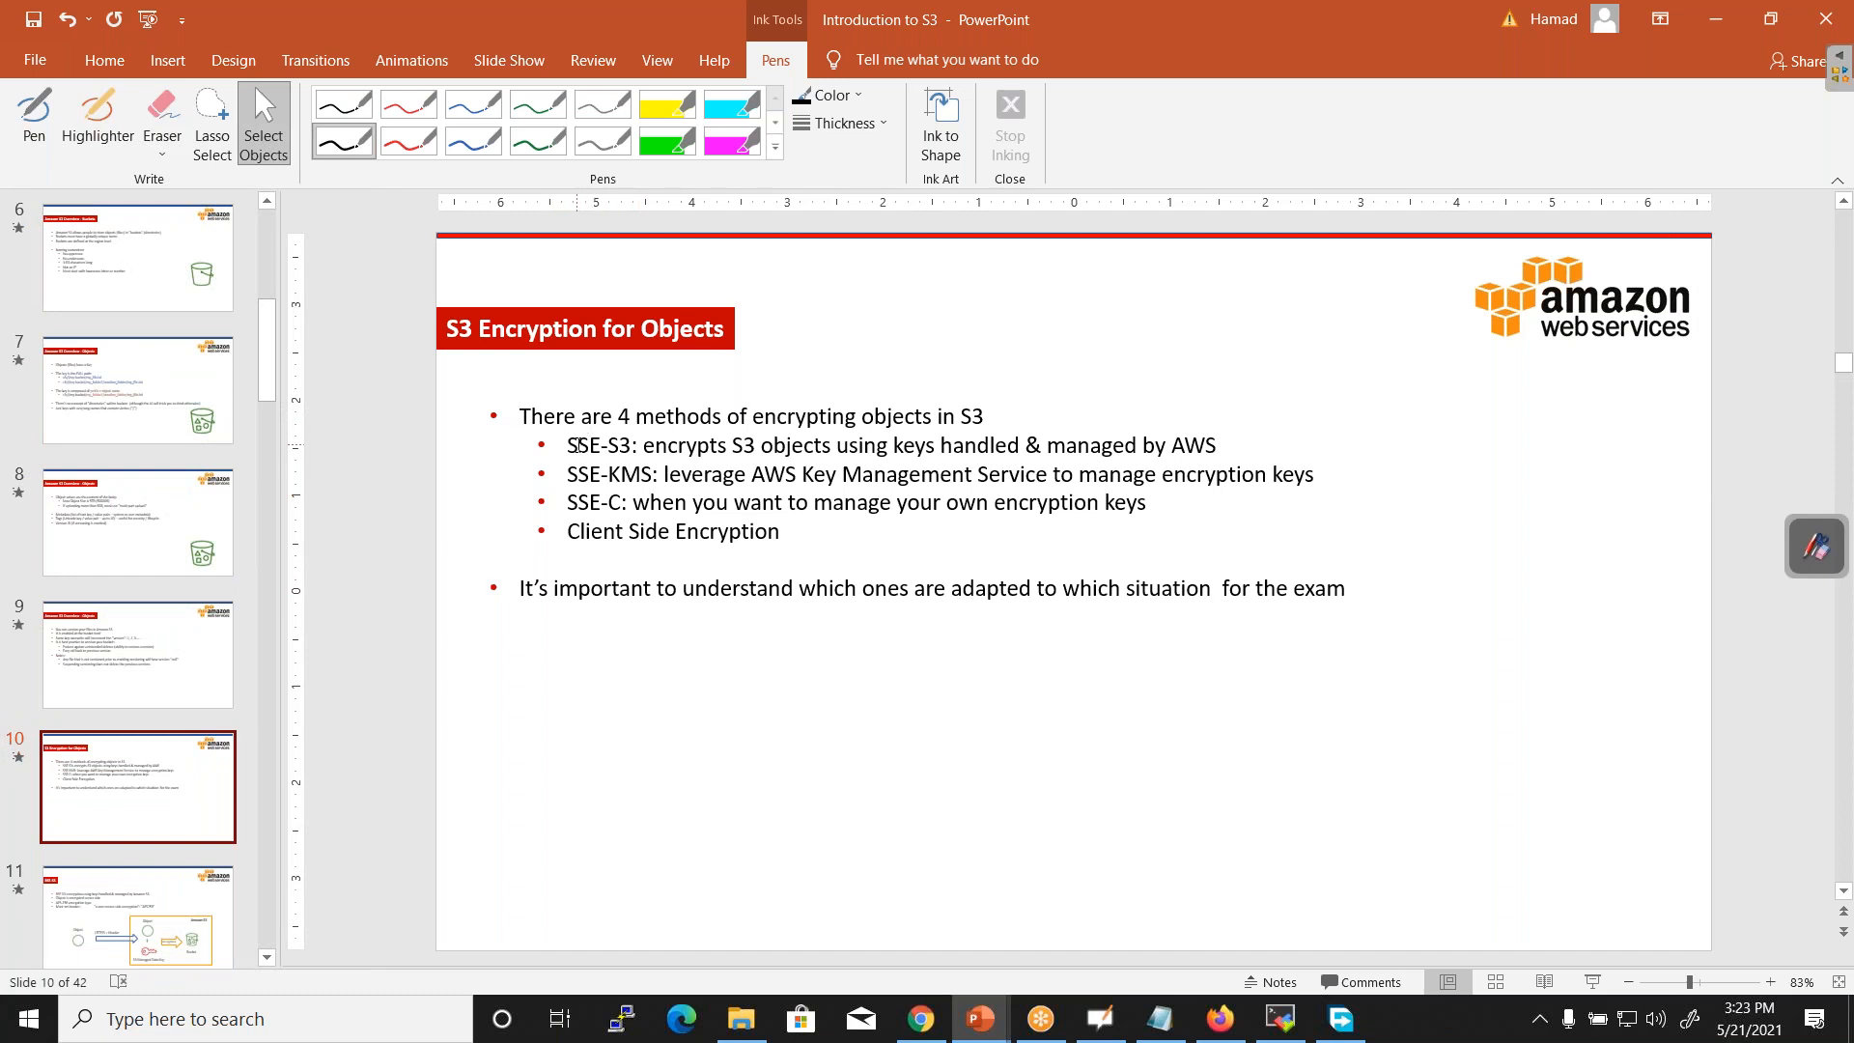
pyautogui.moveTo(568, 445); pyautogui.dragTo(784, 531)
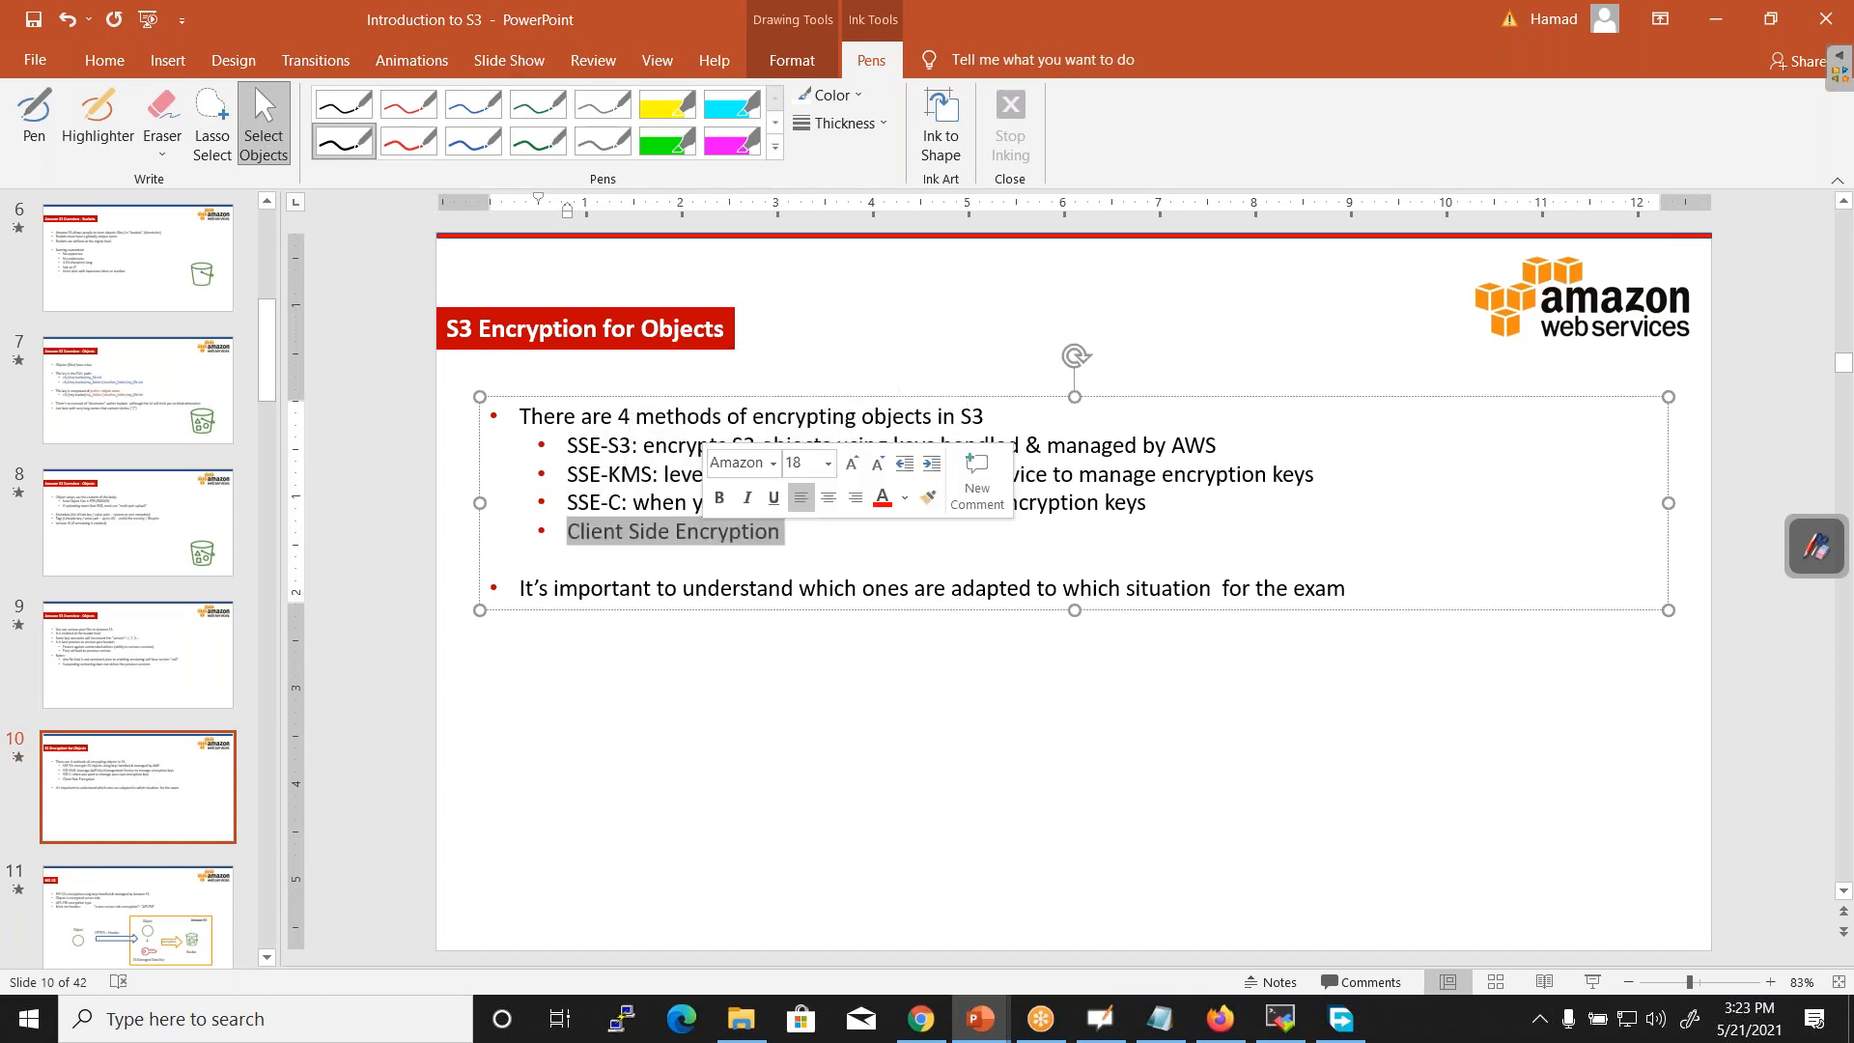
pyautogui.click(136, 956)
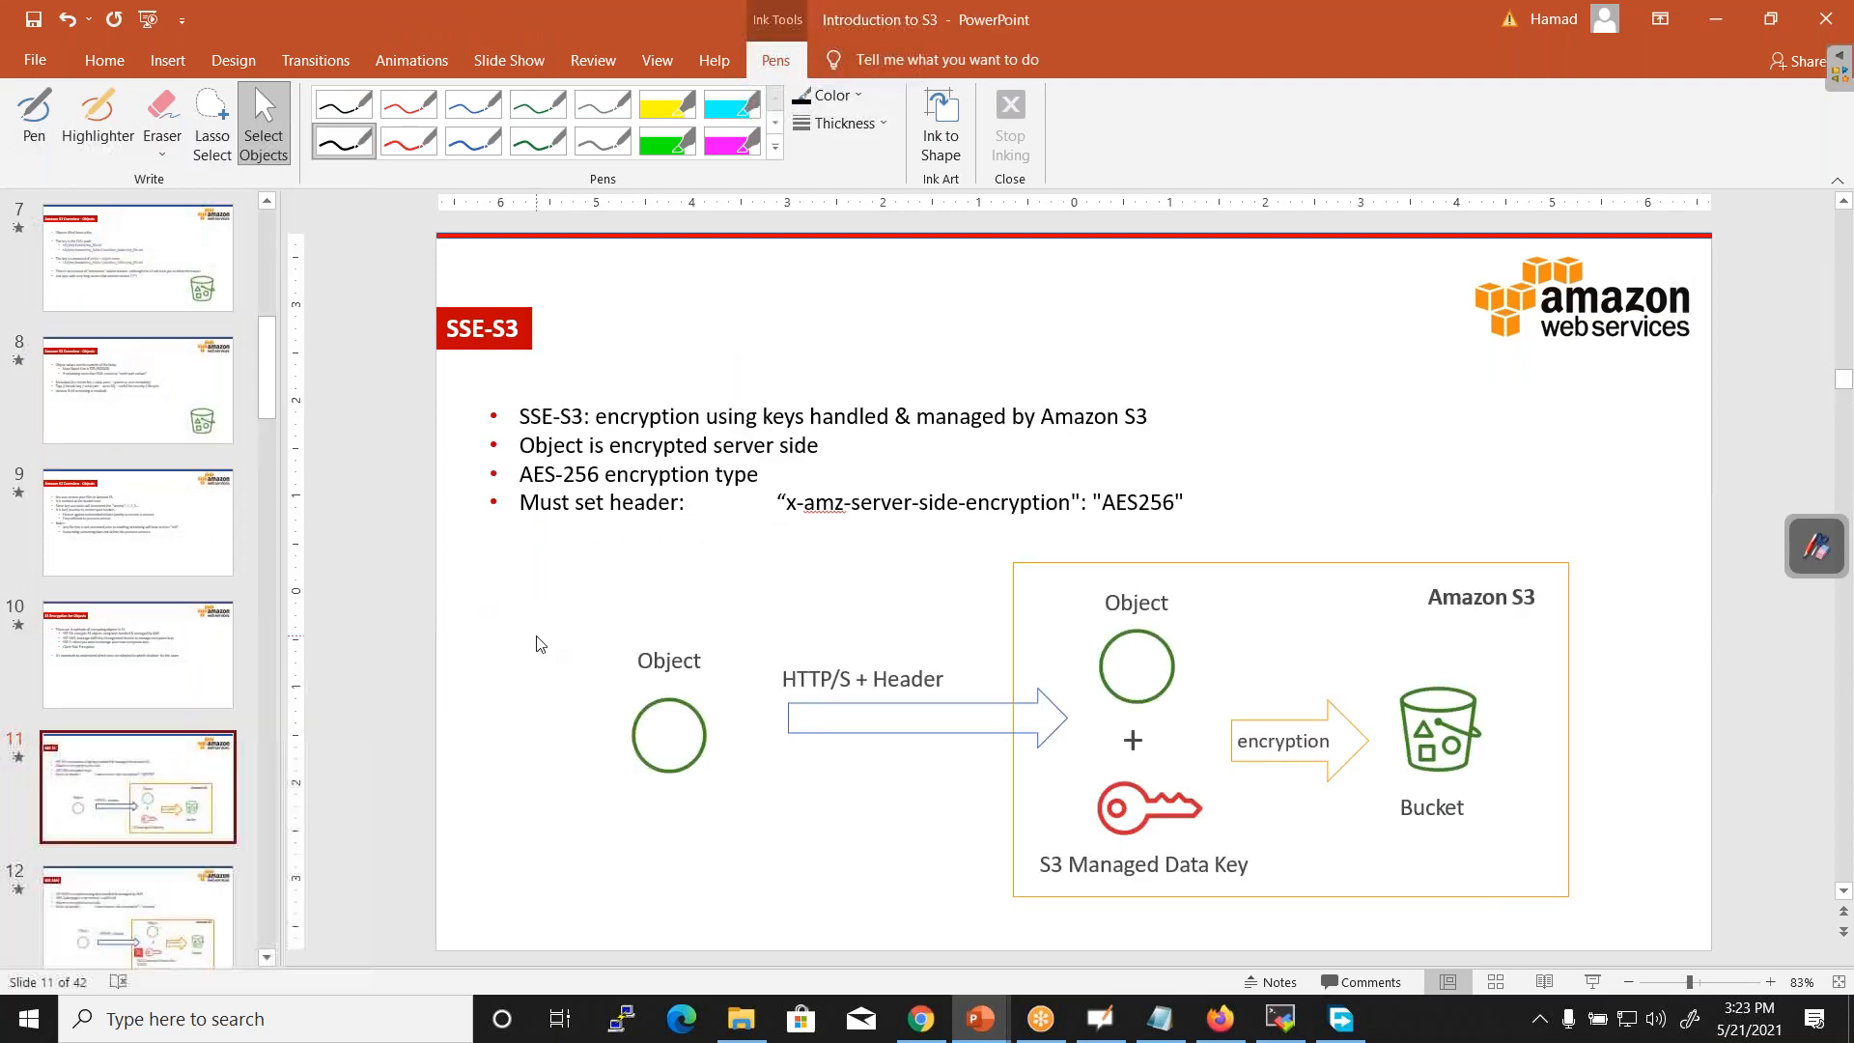
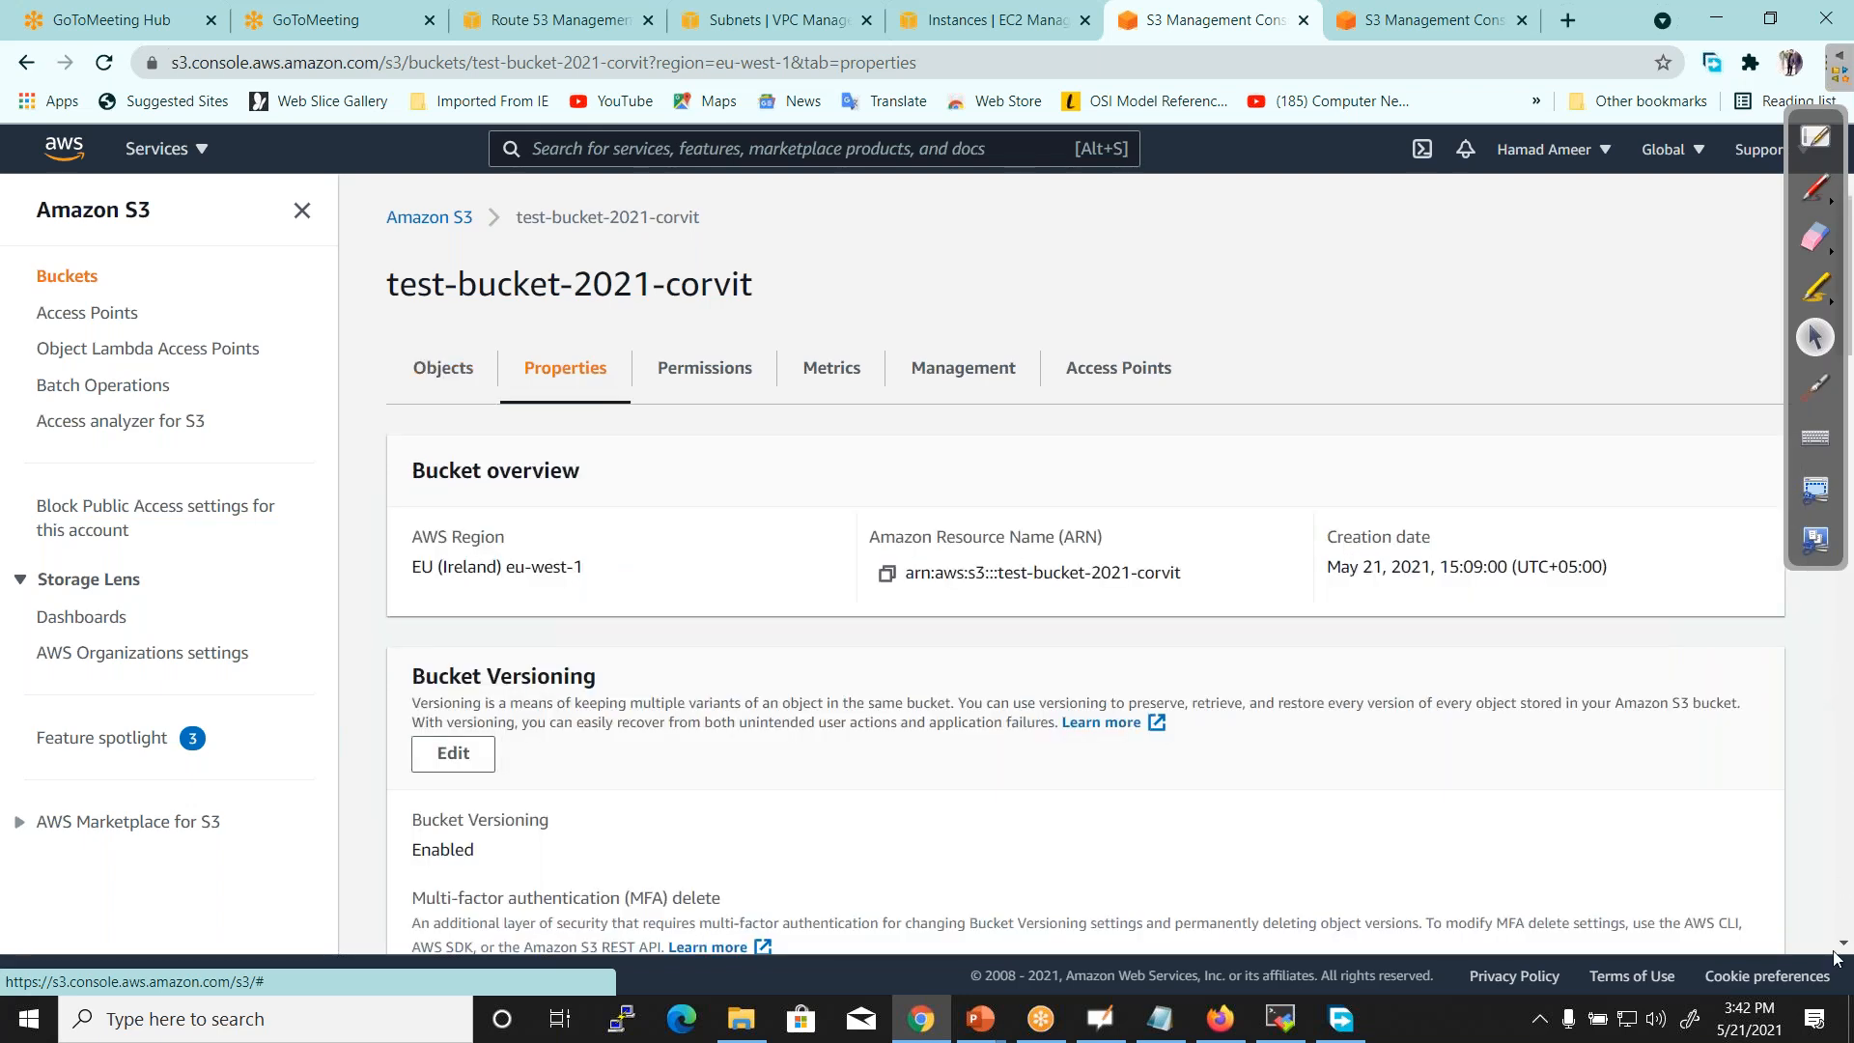
# Examine the default encryption setting in the properties of test-bucket-2021-corvit
pyautogui.click(1844, 944)
pyautogui.click(1846, 946)
pyautogui.click(1846, 946)
pyautogui.click(1847, 946)
pyautogui.click(1847, 947)
pyautogui.click(1847, 946)
pyautogui.click(1847, 946)
pyautogui.click(1847, 947)
pyautogui.click(1847, 947)
pyautogui.click(1847, 947)
pyautogui.click(1847, 946)
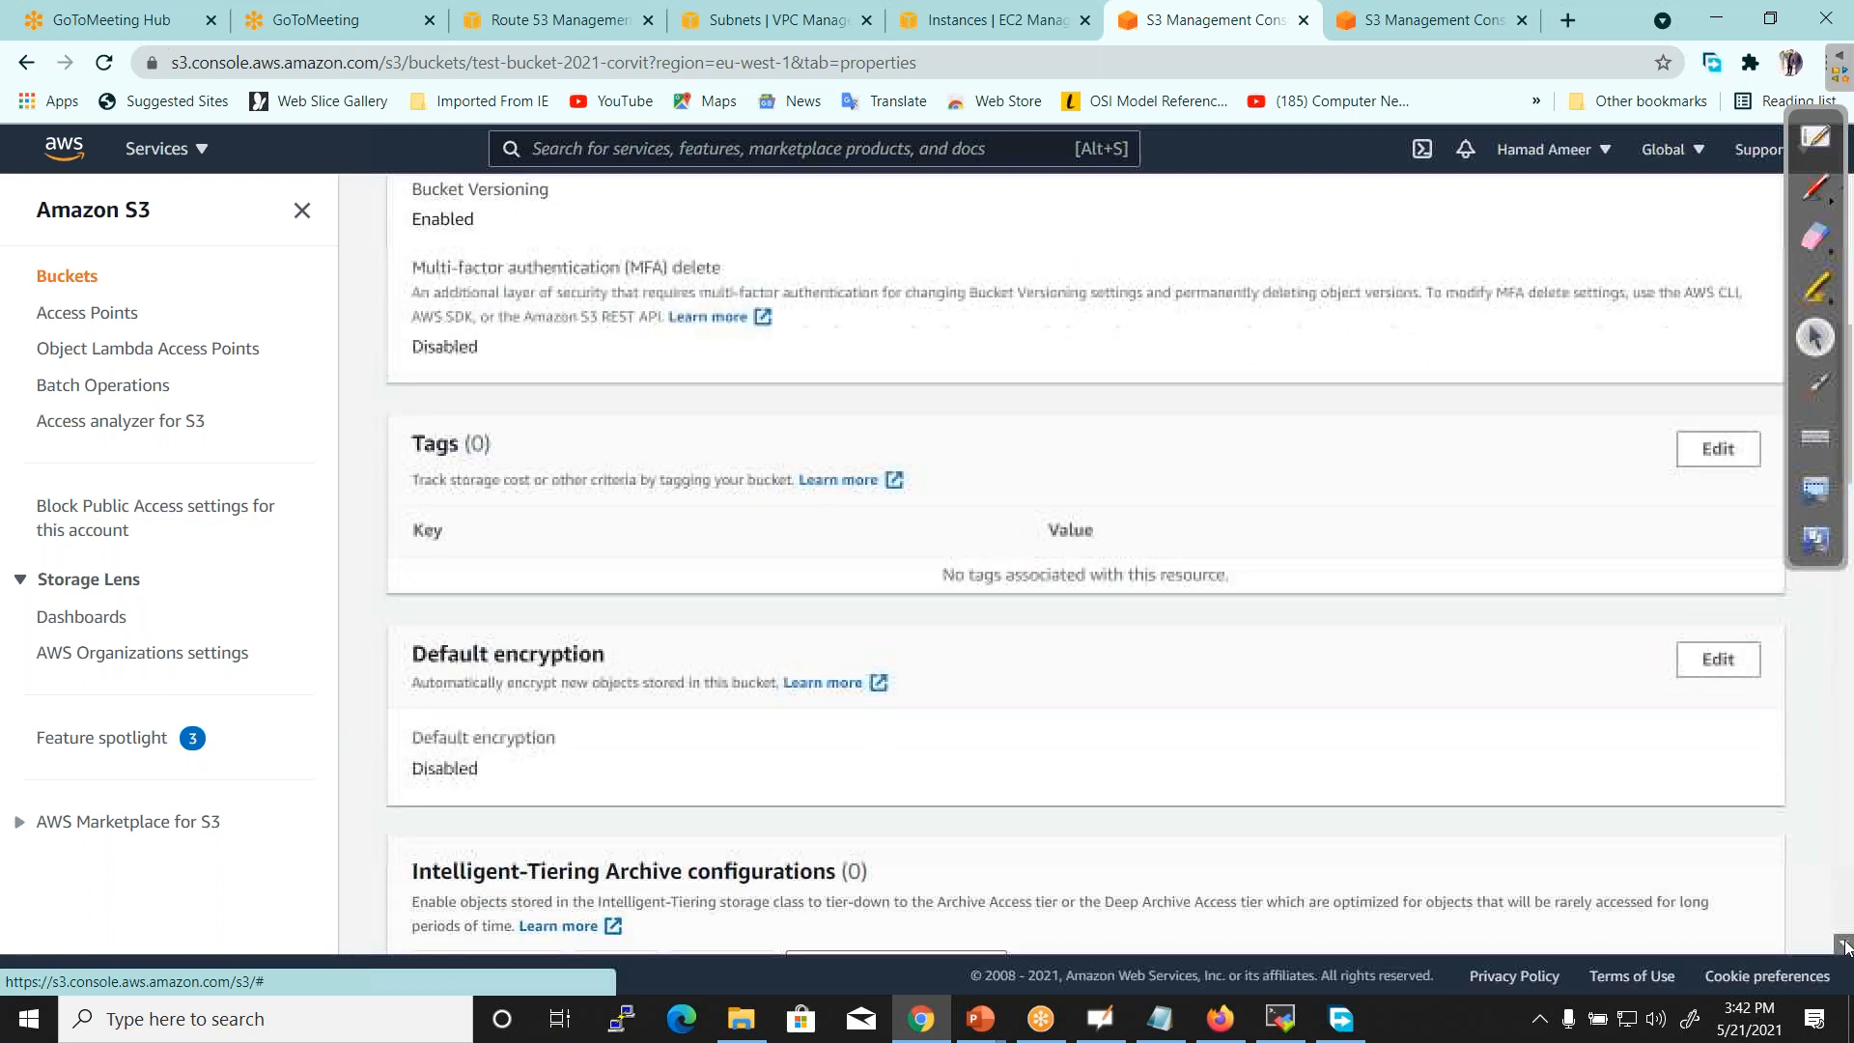
pyautogui.click(1847, 947)
pyautogui.click(1847, 947)
pyautogui.click(1847, 947)
pyautogui.moveTo(436, 506); pyautogui.dragTo(573, 512)
pyautogui.moveTo(423, 628); pyautogui.dragTo(493, 638)
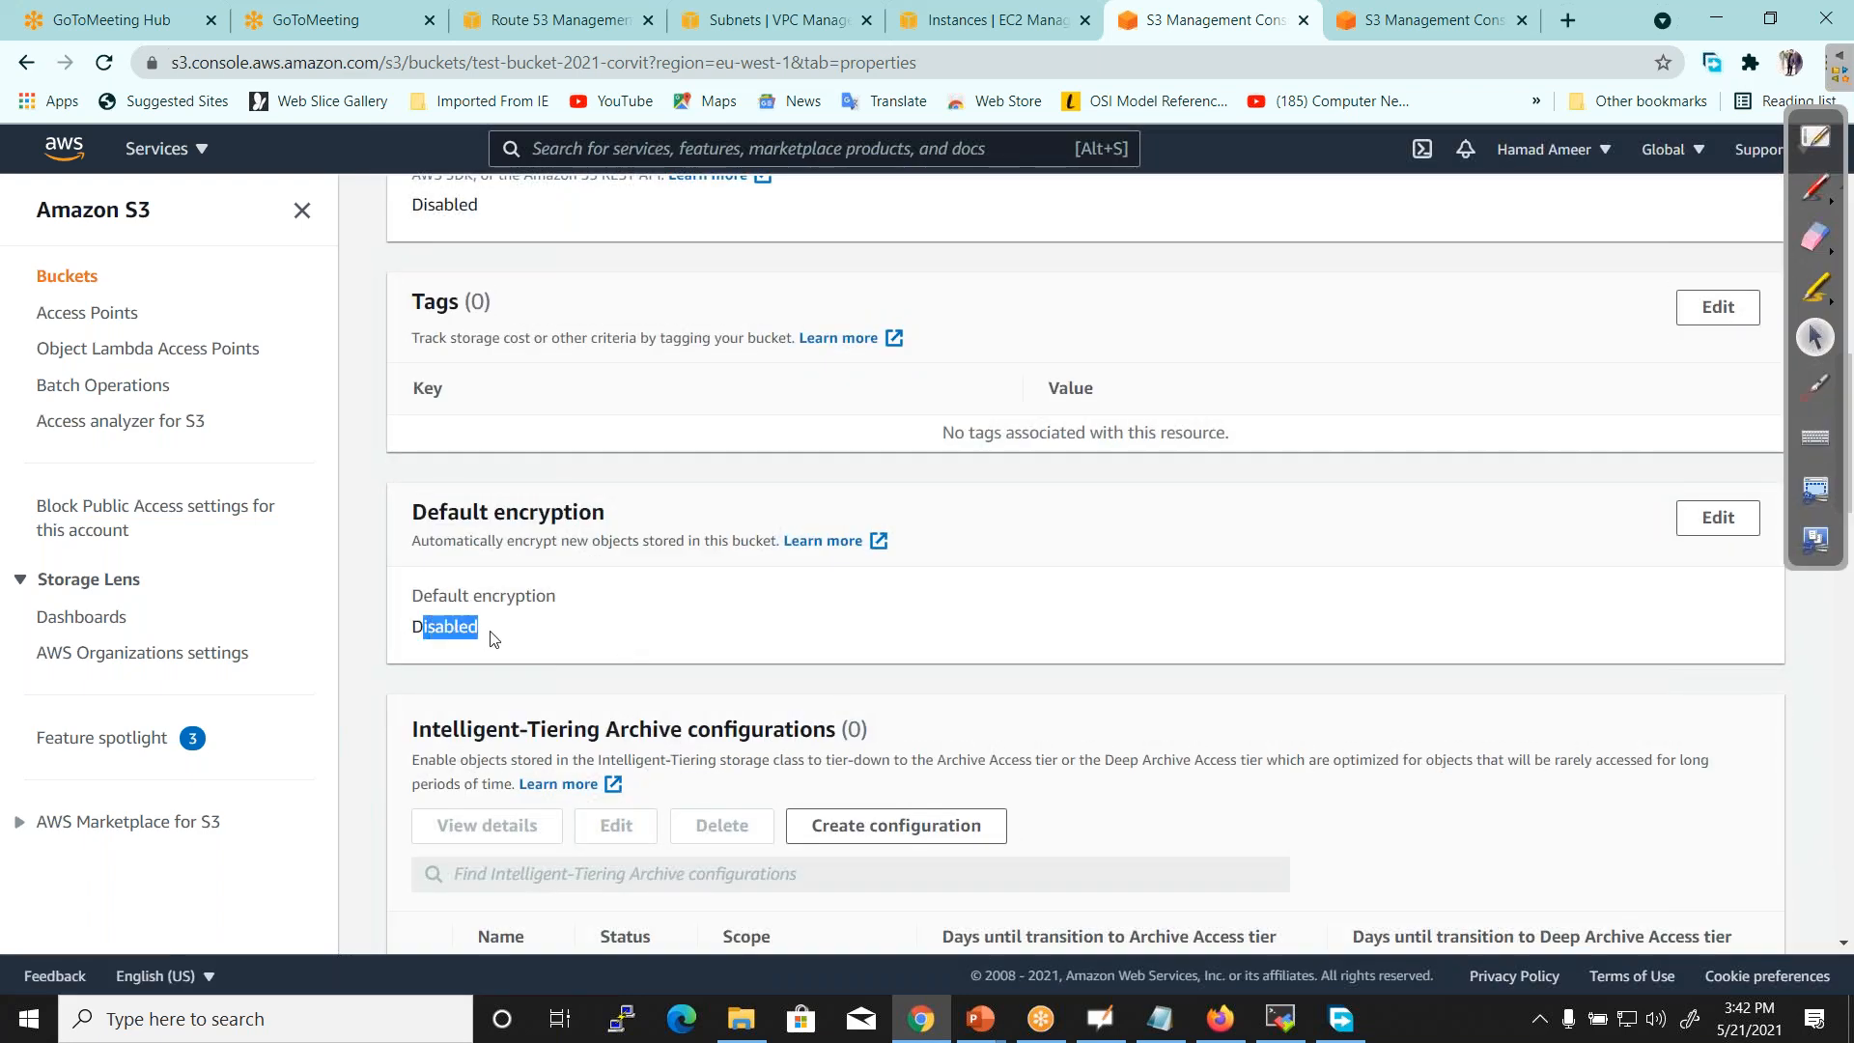
# Review the SSE-S3 and SSE-KMS key types offered for the bucket's default encryption, and leave without saving changes
pyautogui.click(1688, 520)
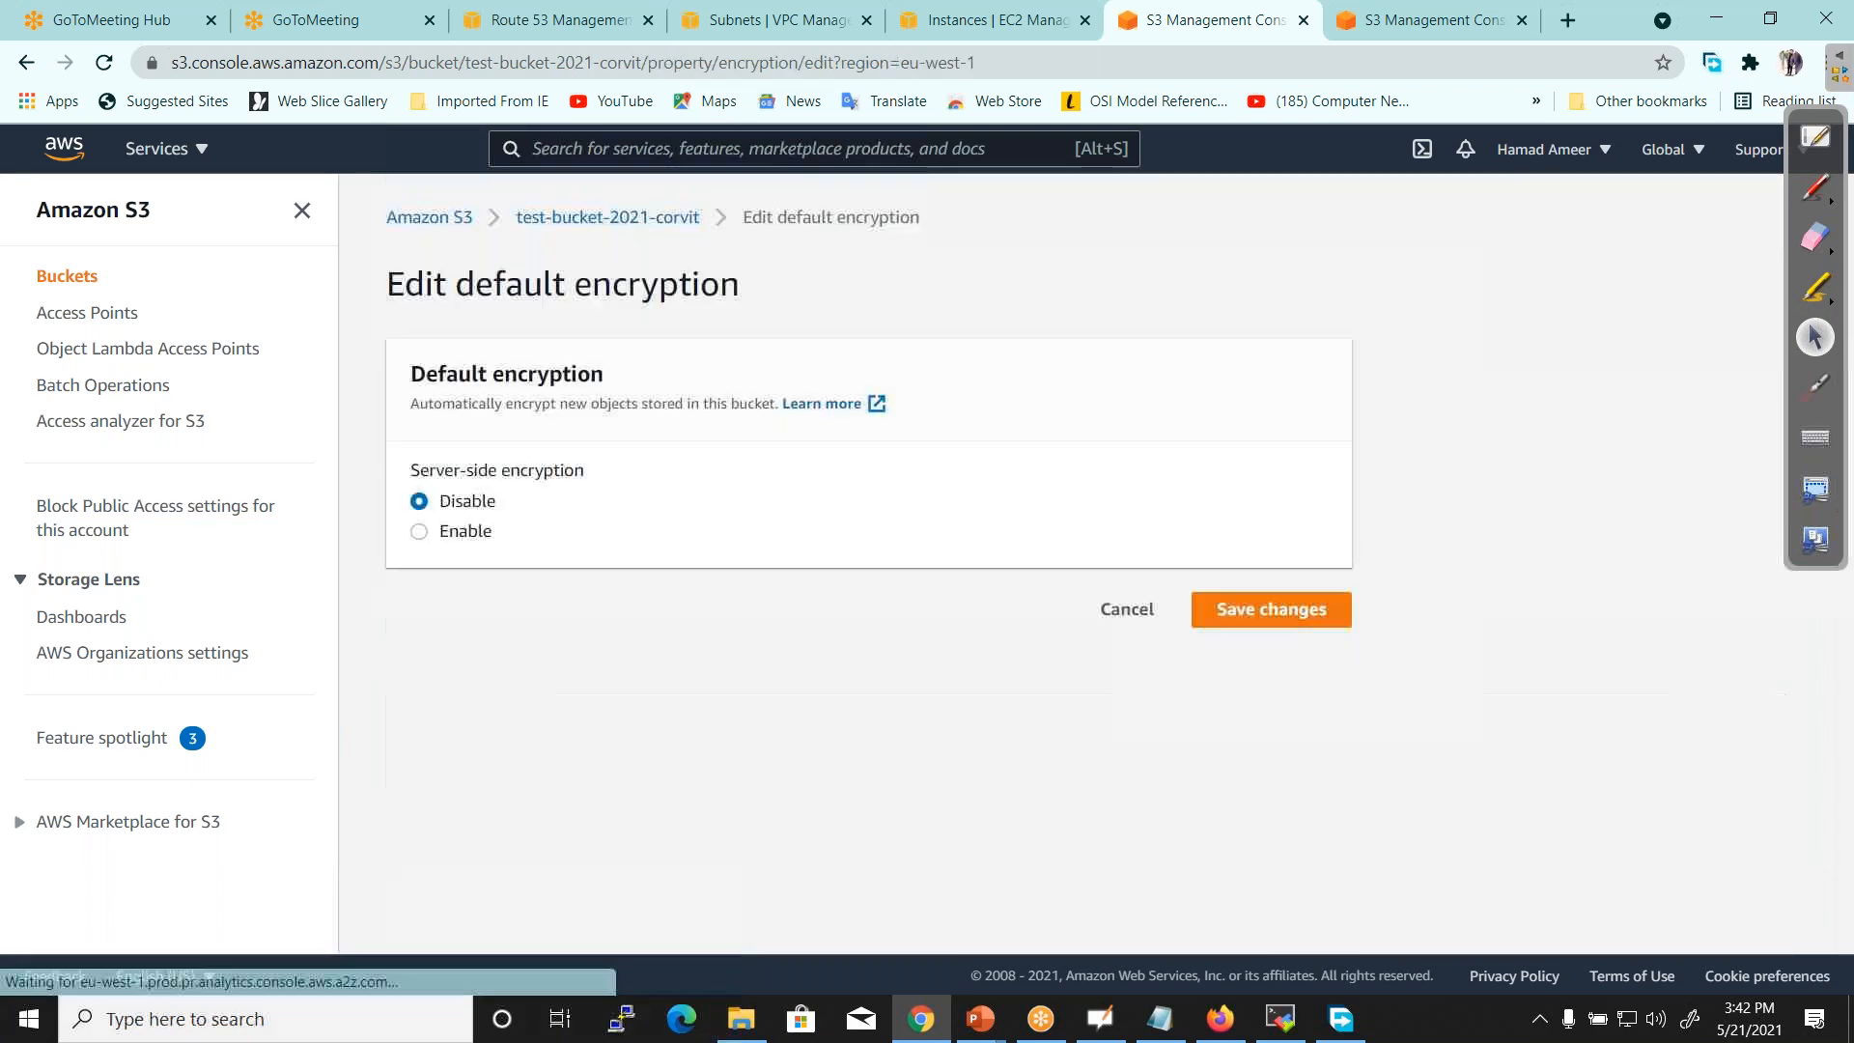
pyautogui.click(482, 533)
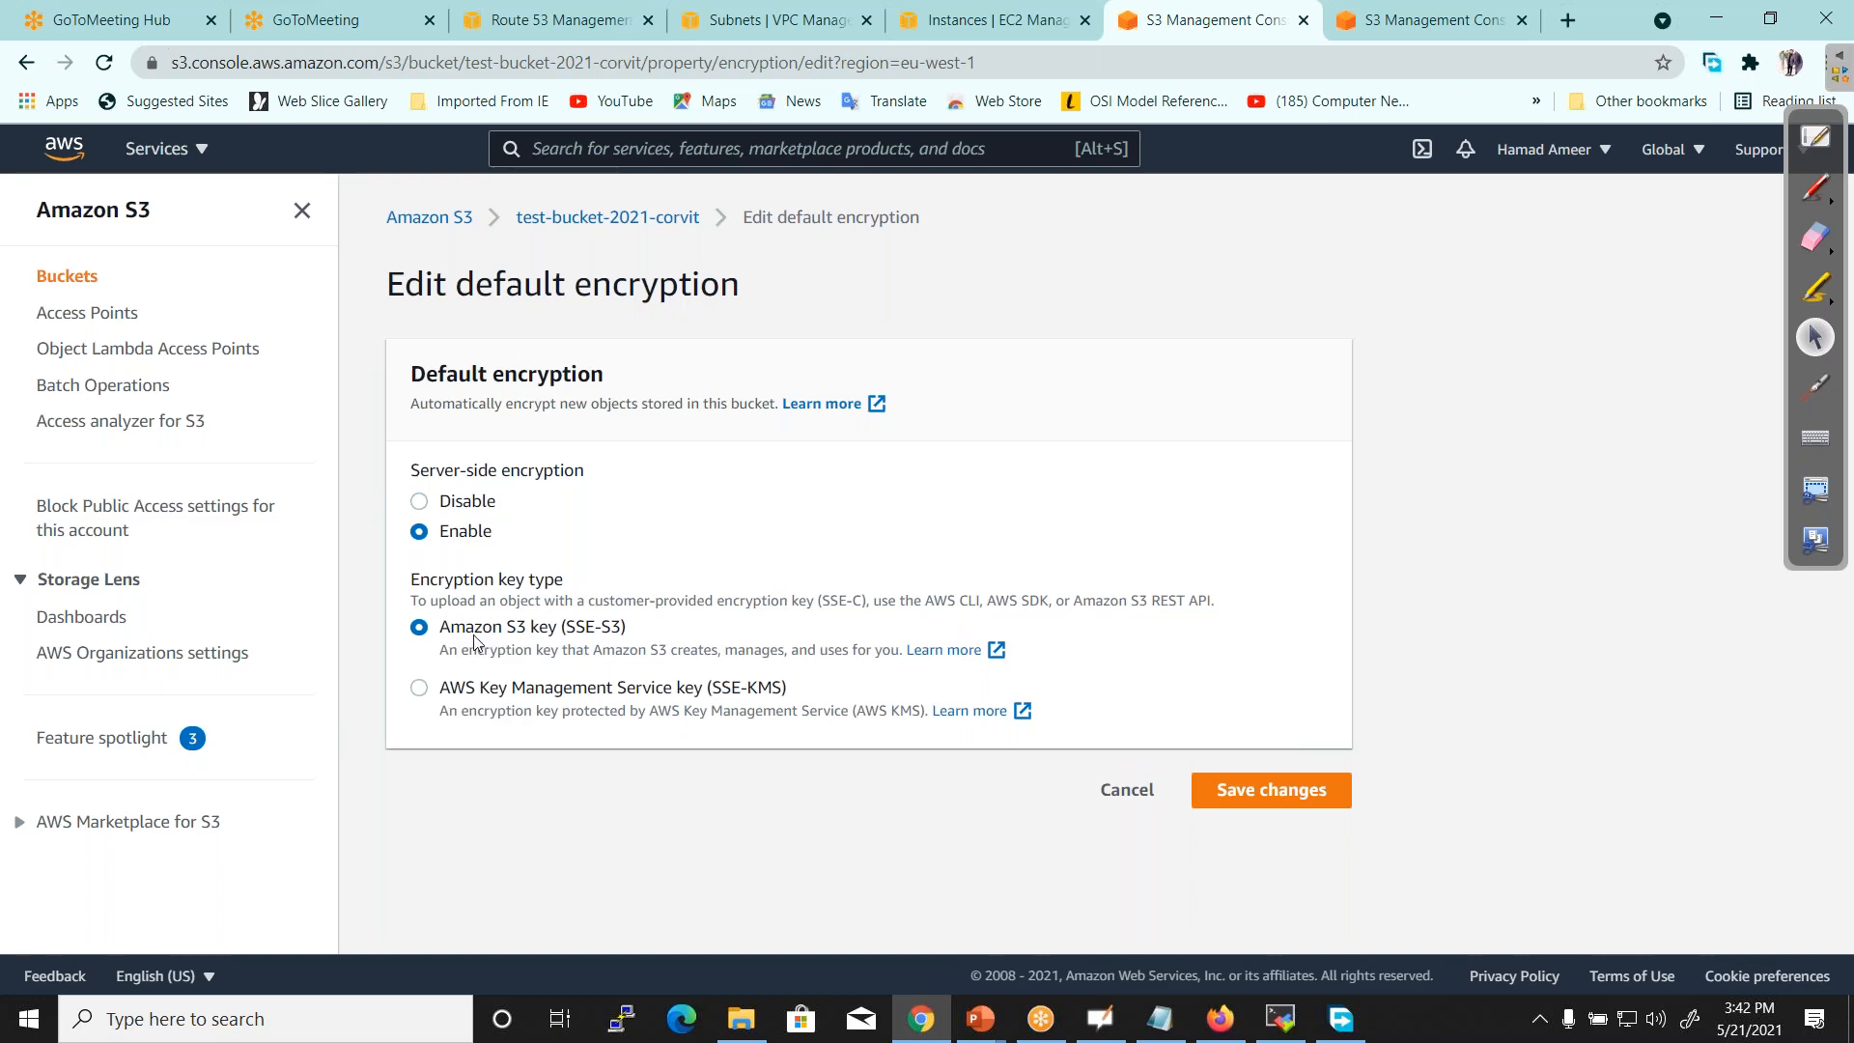
pyautogui.moveTo(474, 628); pyautogui.dragTo(628, 637)
pyautogui.moveTo(722, 688); pyautogui.dragTo(784, 689)
pyautogui.click(442, 509)
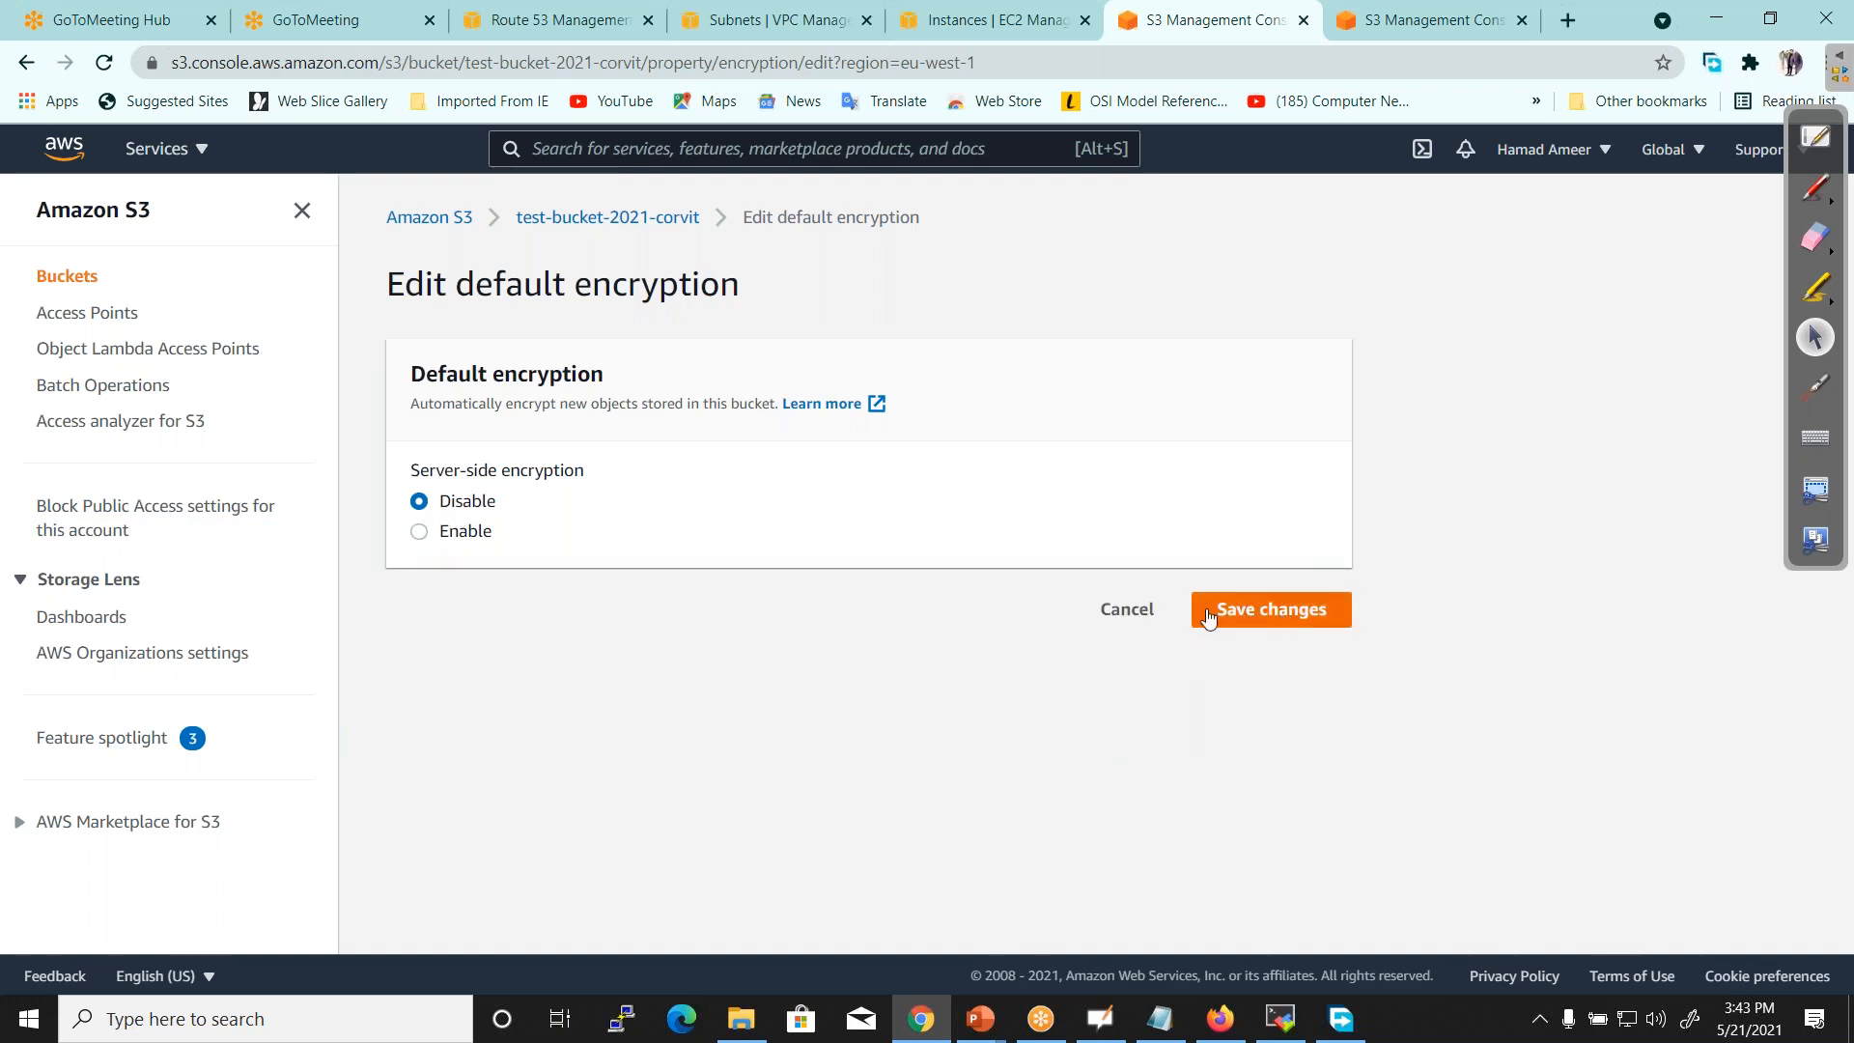
pyautogui.click(1139, 616)
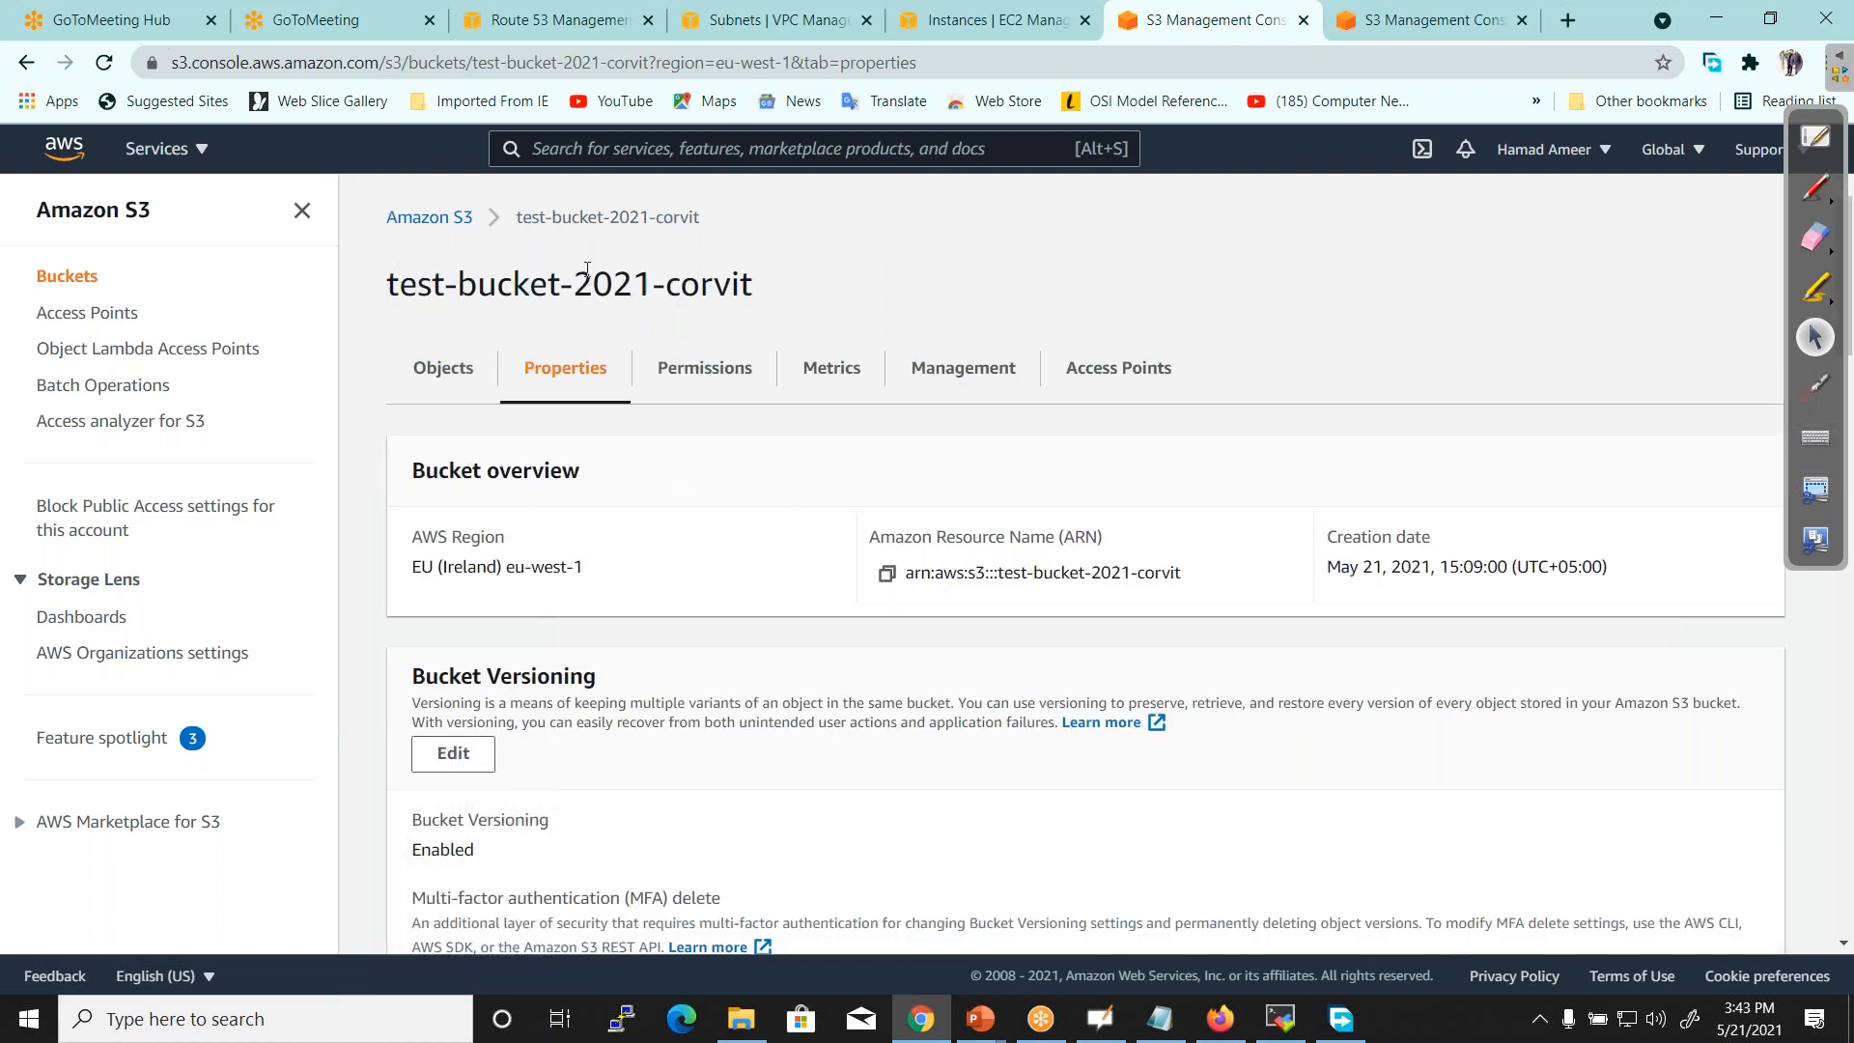
# Open the bucket policy of test-bucket-2021-corvit for editing from the bucket's permissions
pyautogui.click(460, 386)
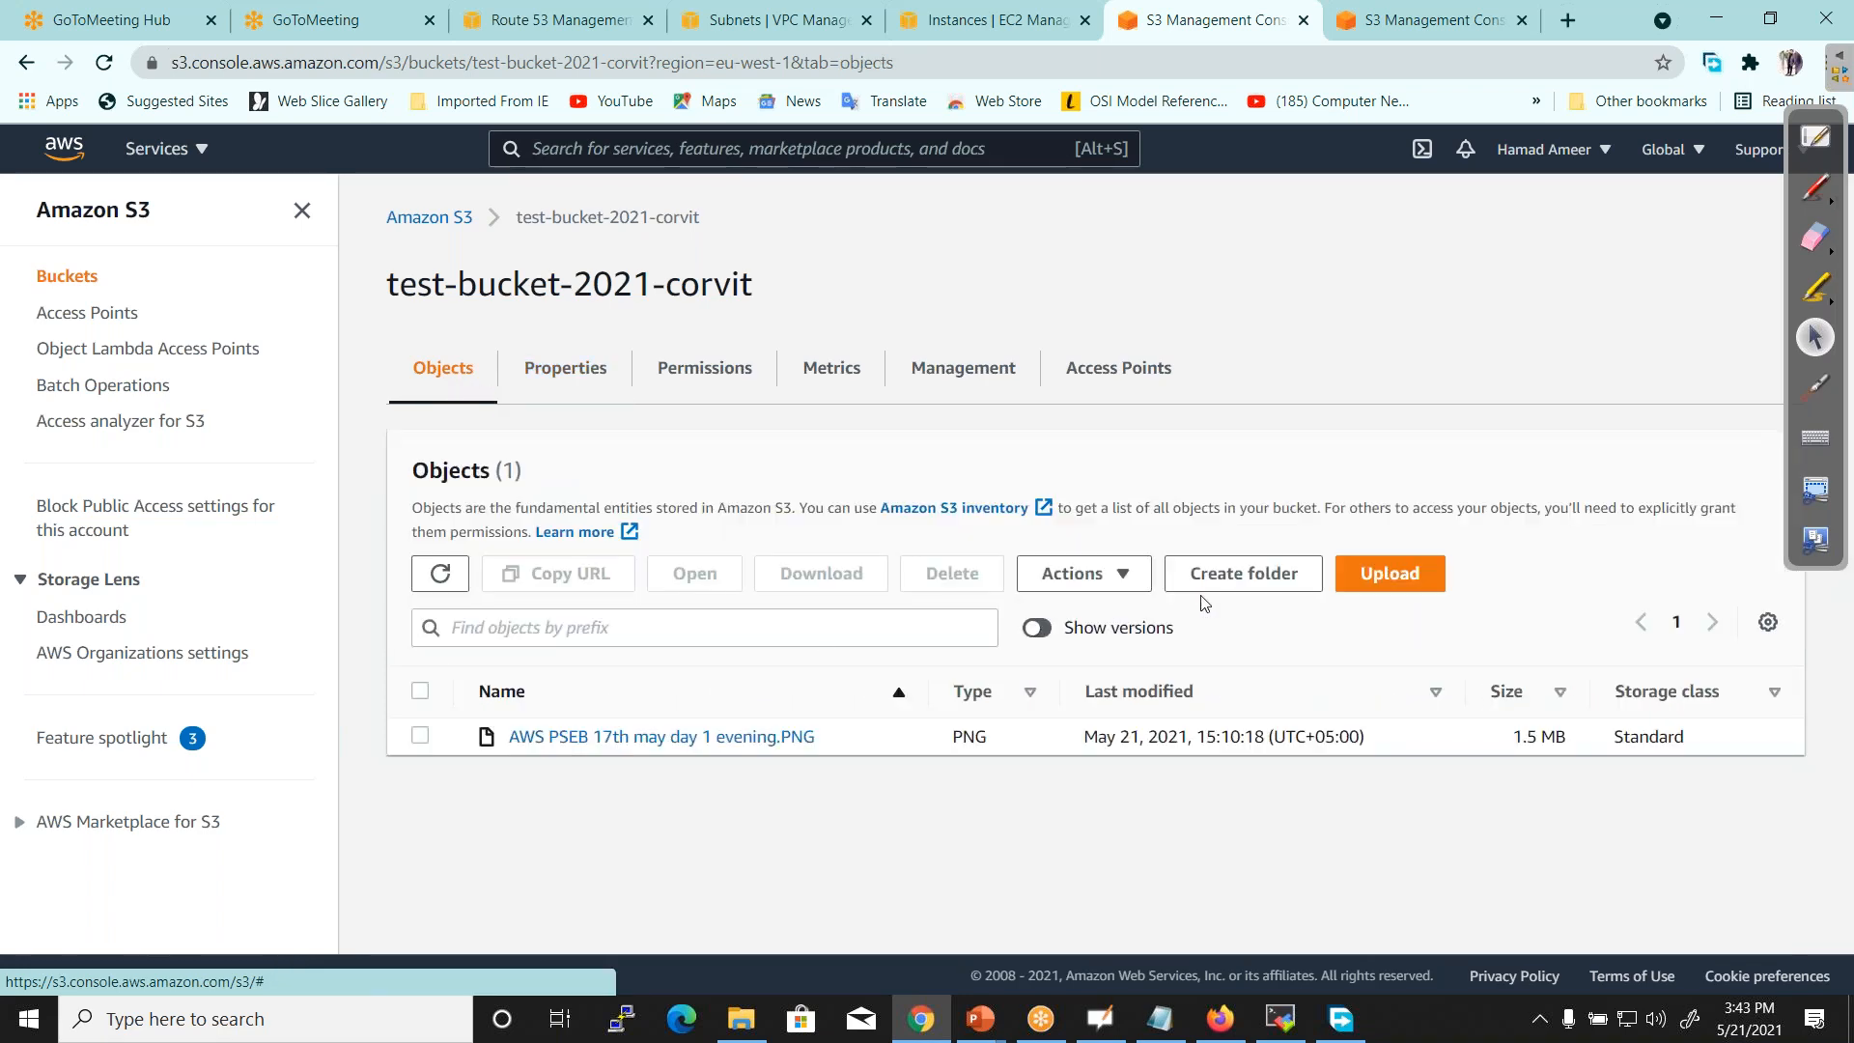
pyautogui.click(692, 373)
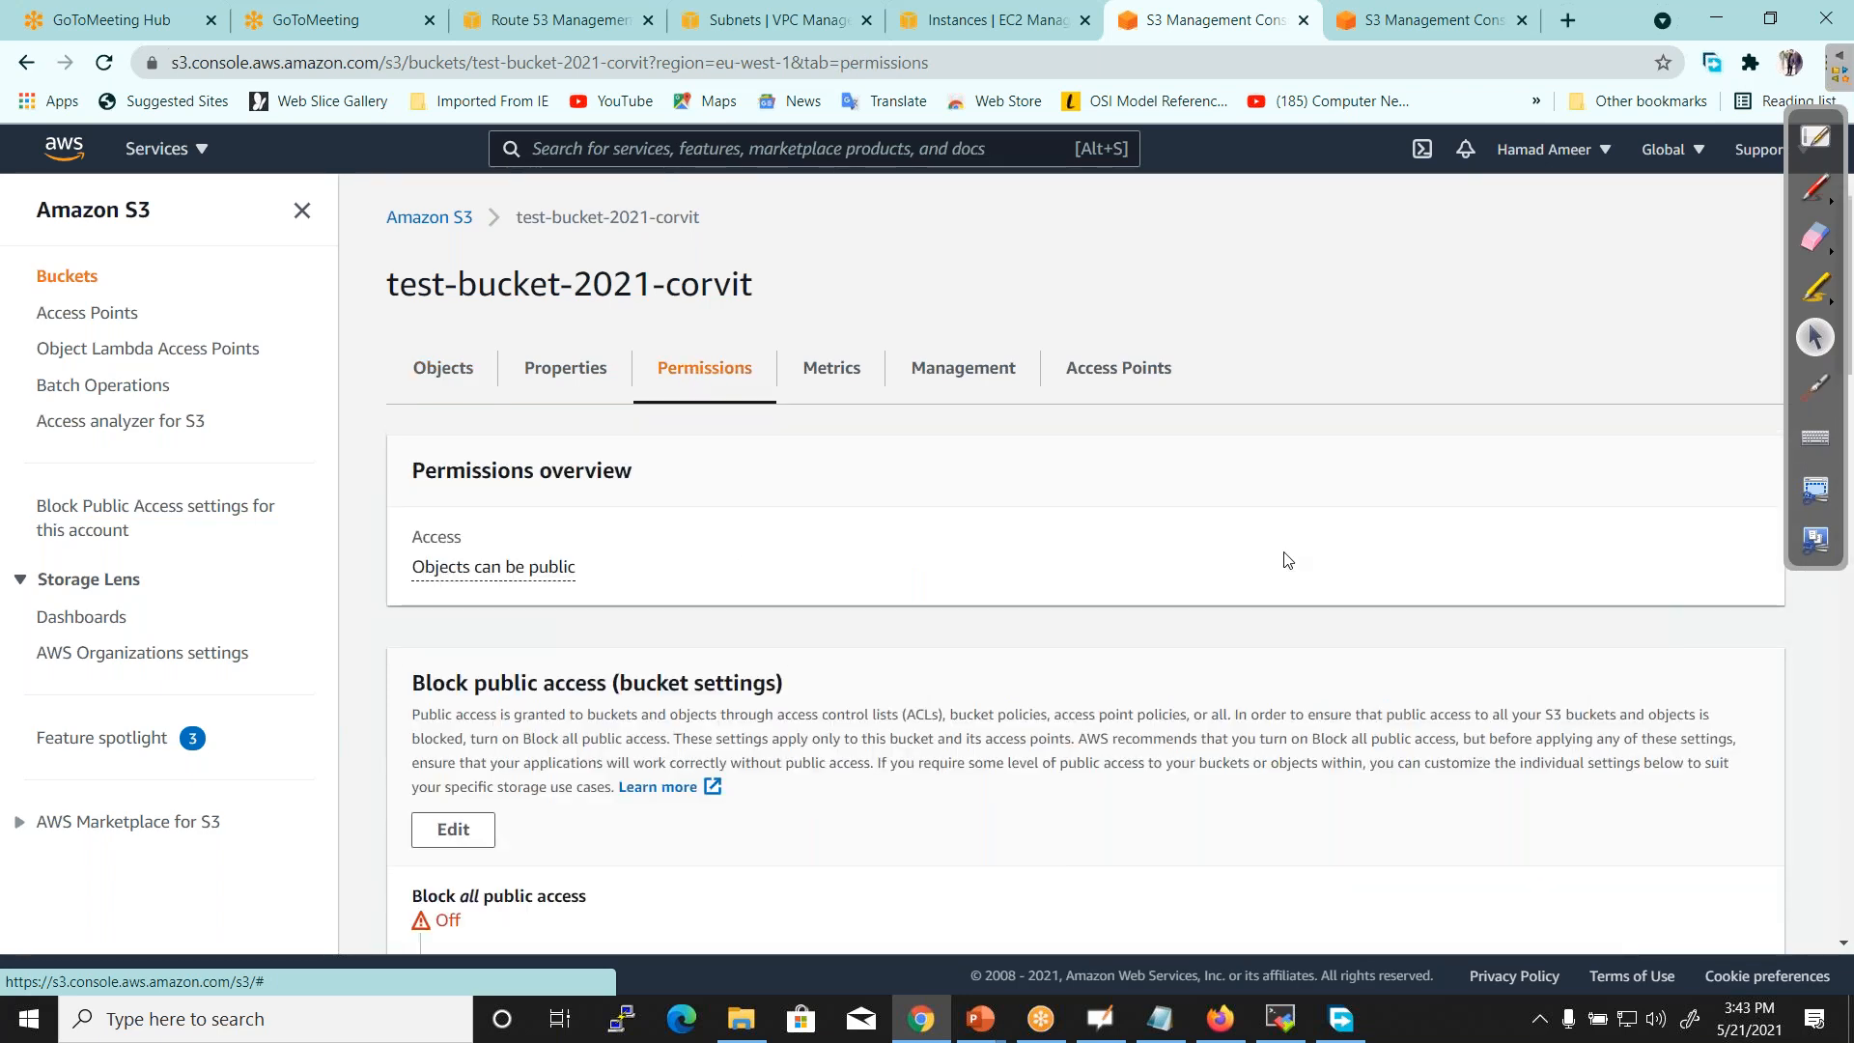
pyautogui.click(1845, 943)
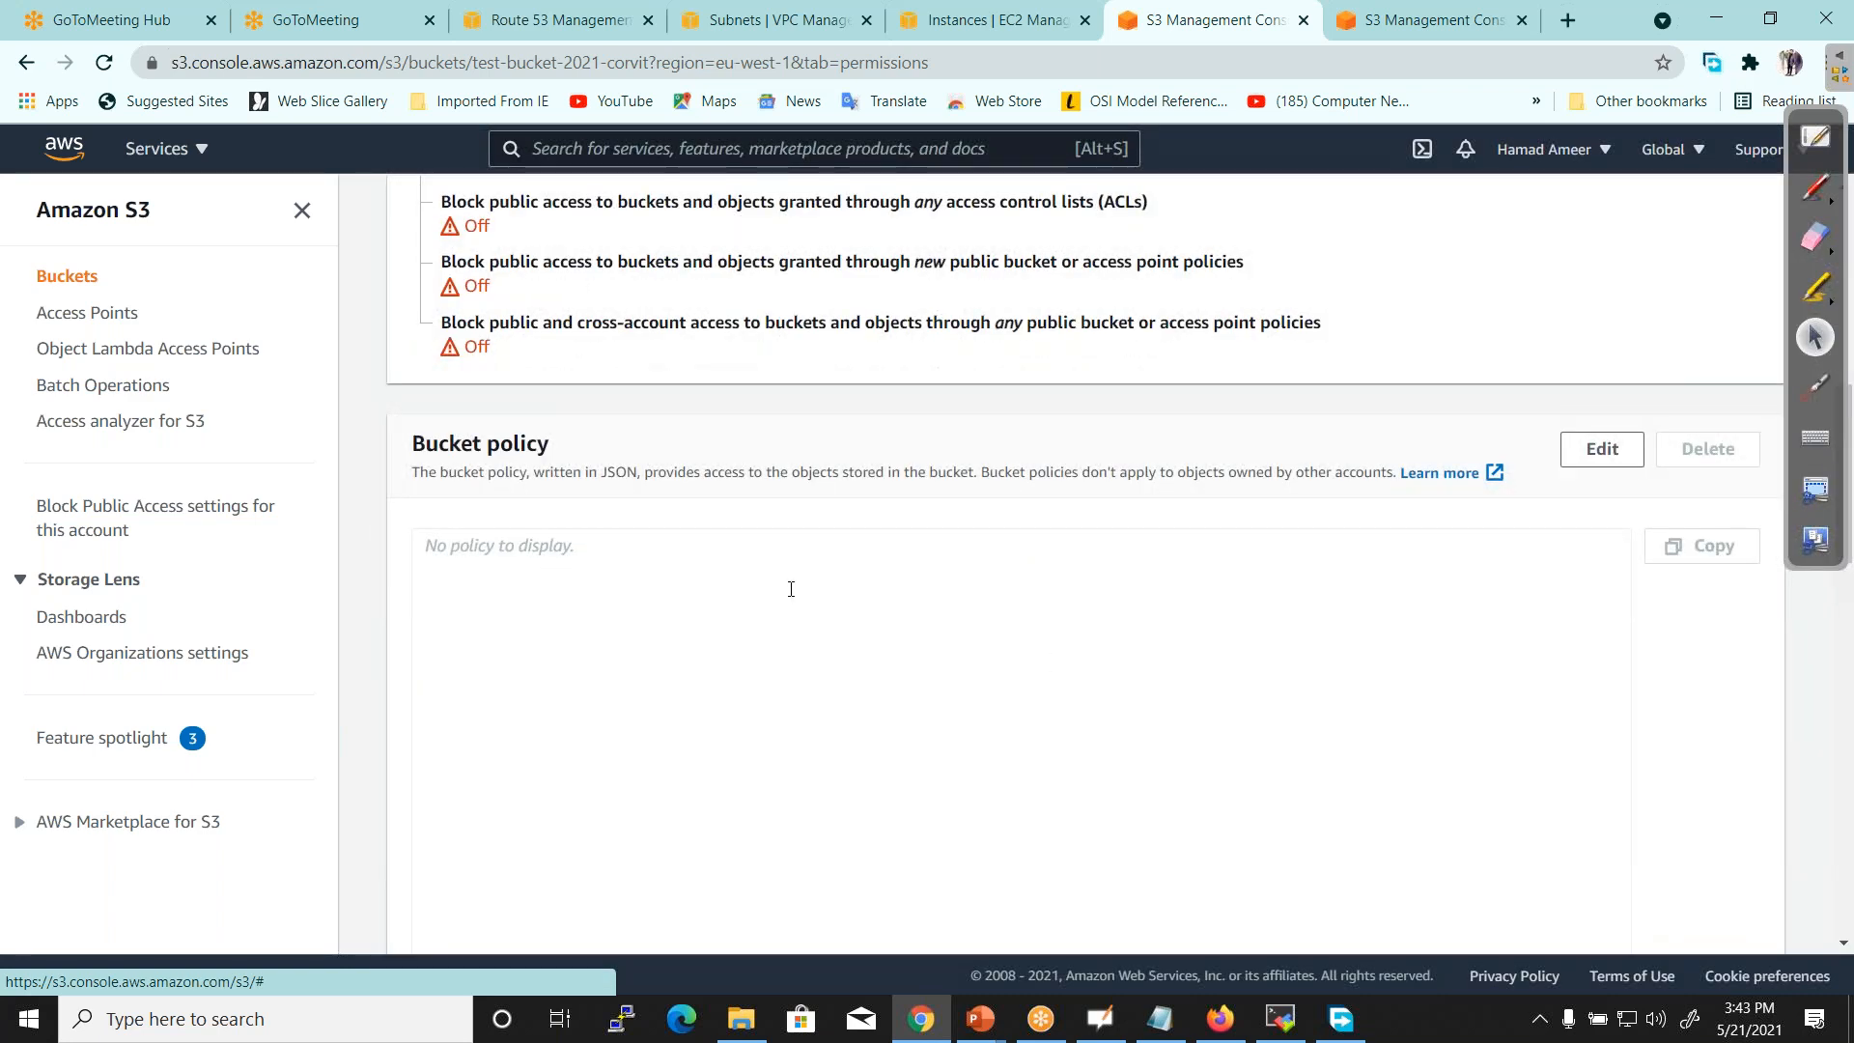
pyautogui.moveTo(459, 442); pyautogui.dragTo(509, 628)
pyautogui.click(576, 612)
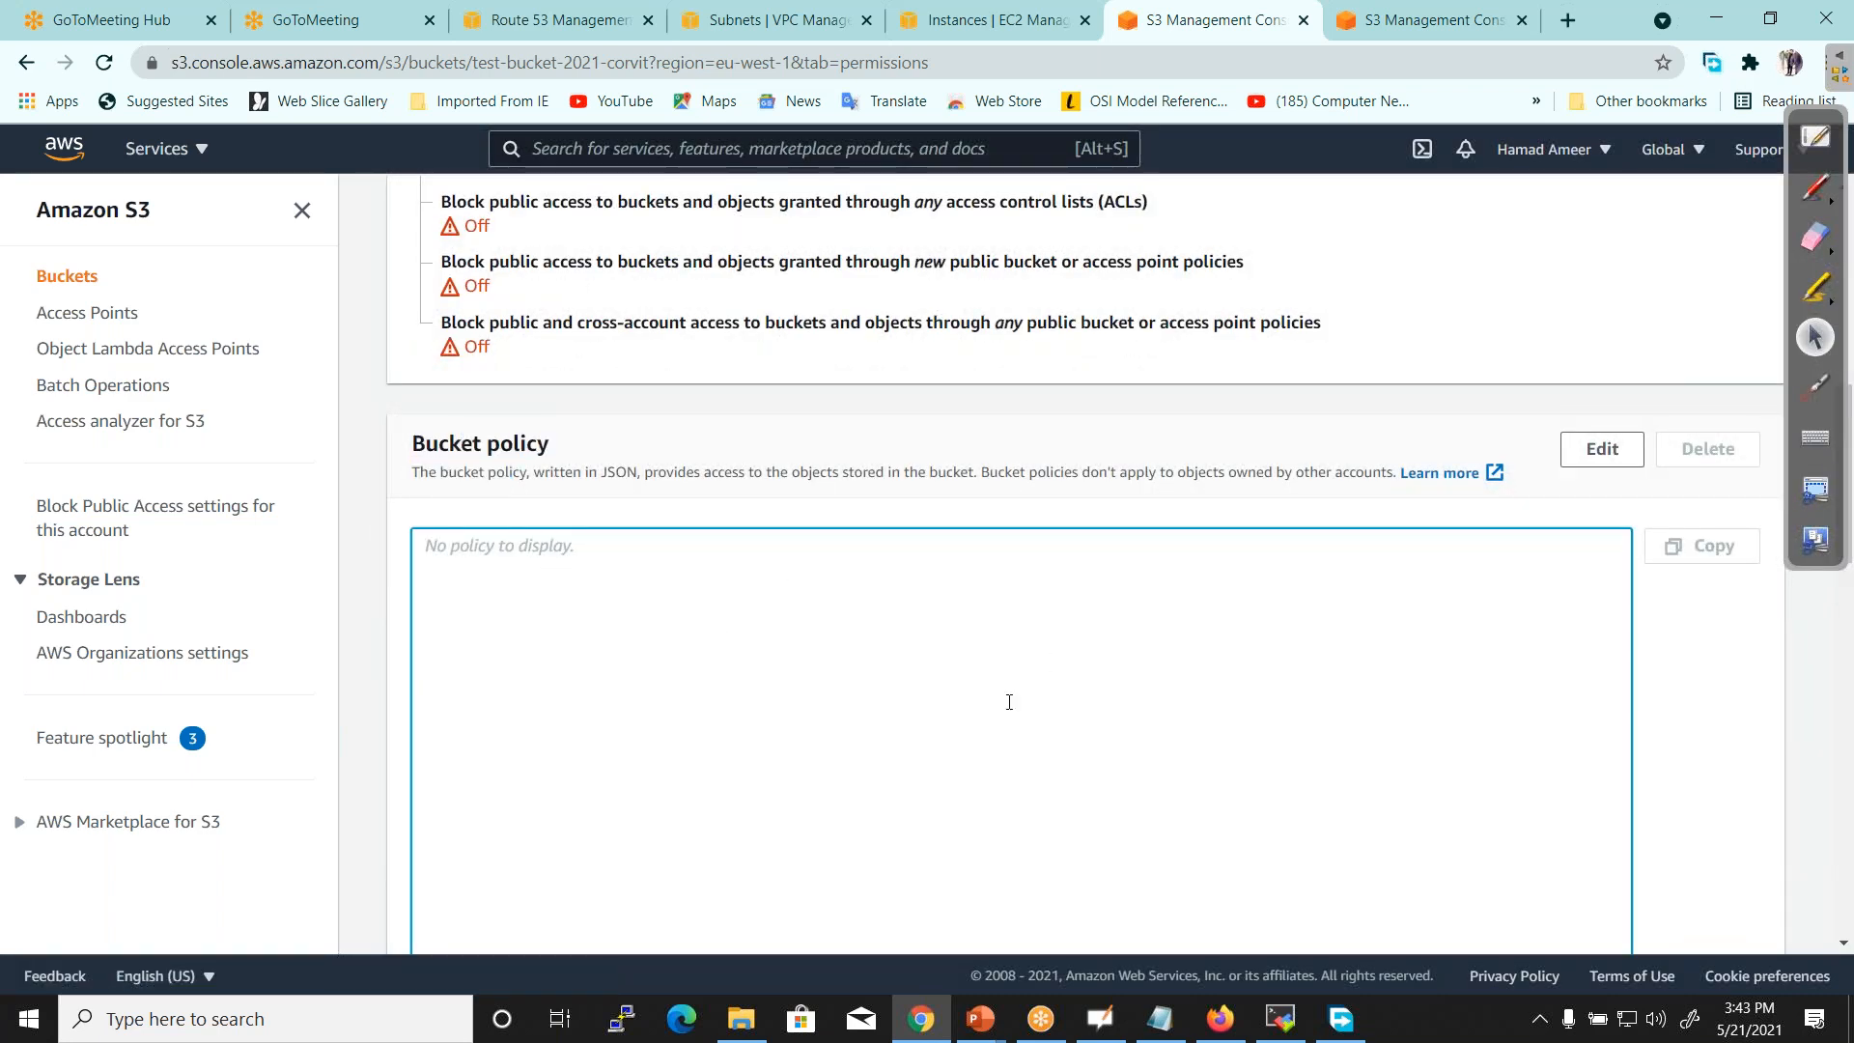
pyautogui.click(1599, 453)
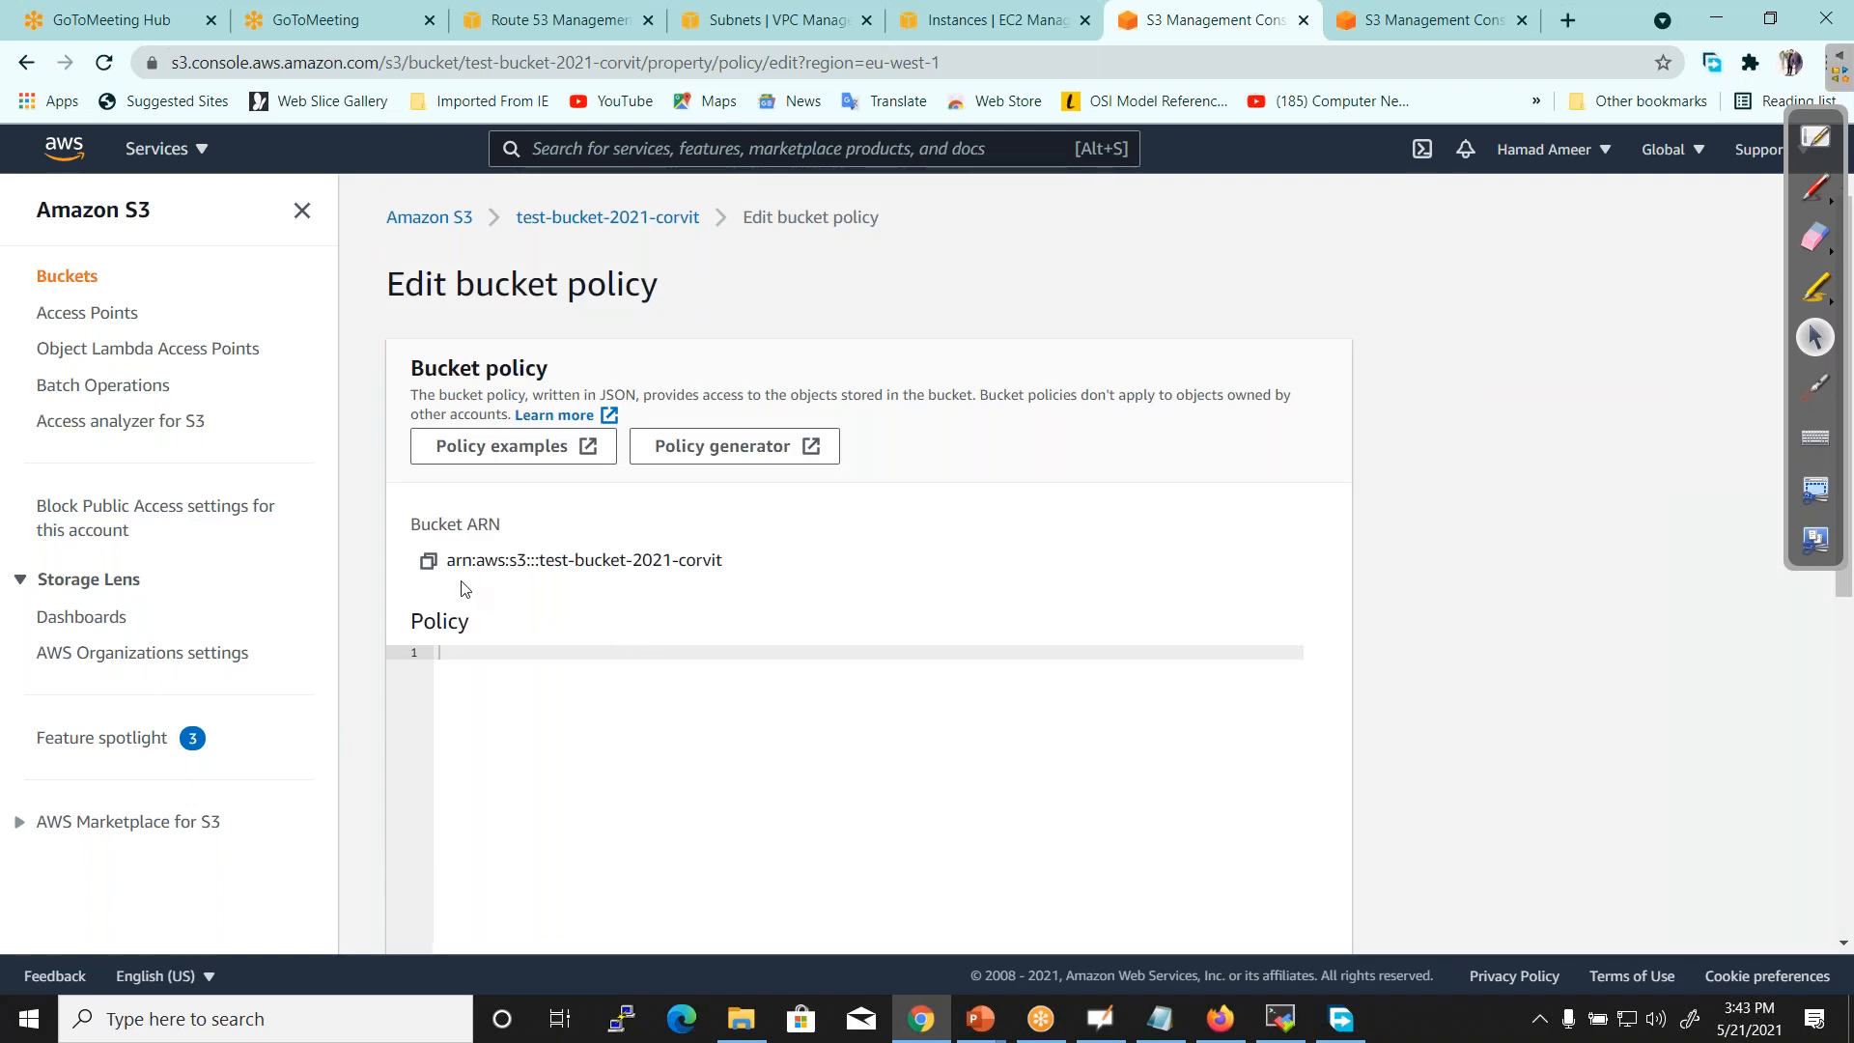
# Copy the bucket ARN of test-bucket-2021-corvit and open the AWS Policy Generator
pyautogui.moveTo(430, 523); pyautogui.dragTo(507, 526)
pyautogui.click(427, 561)
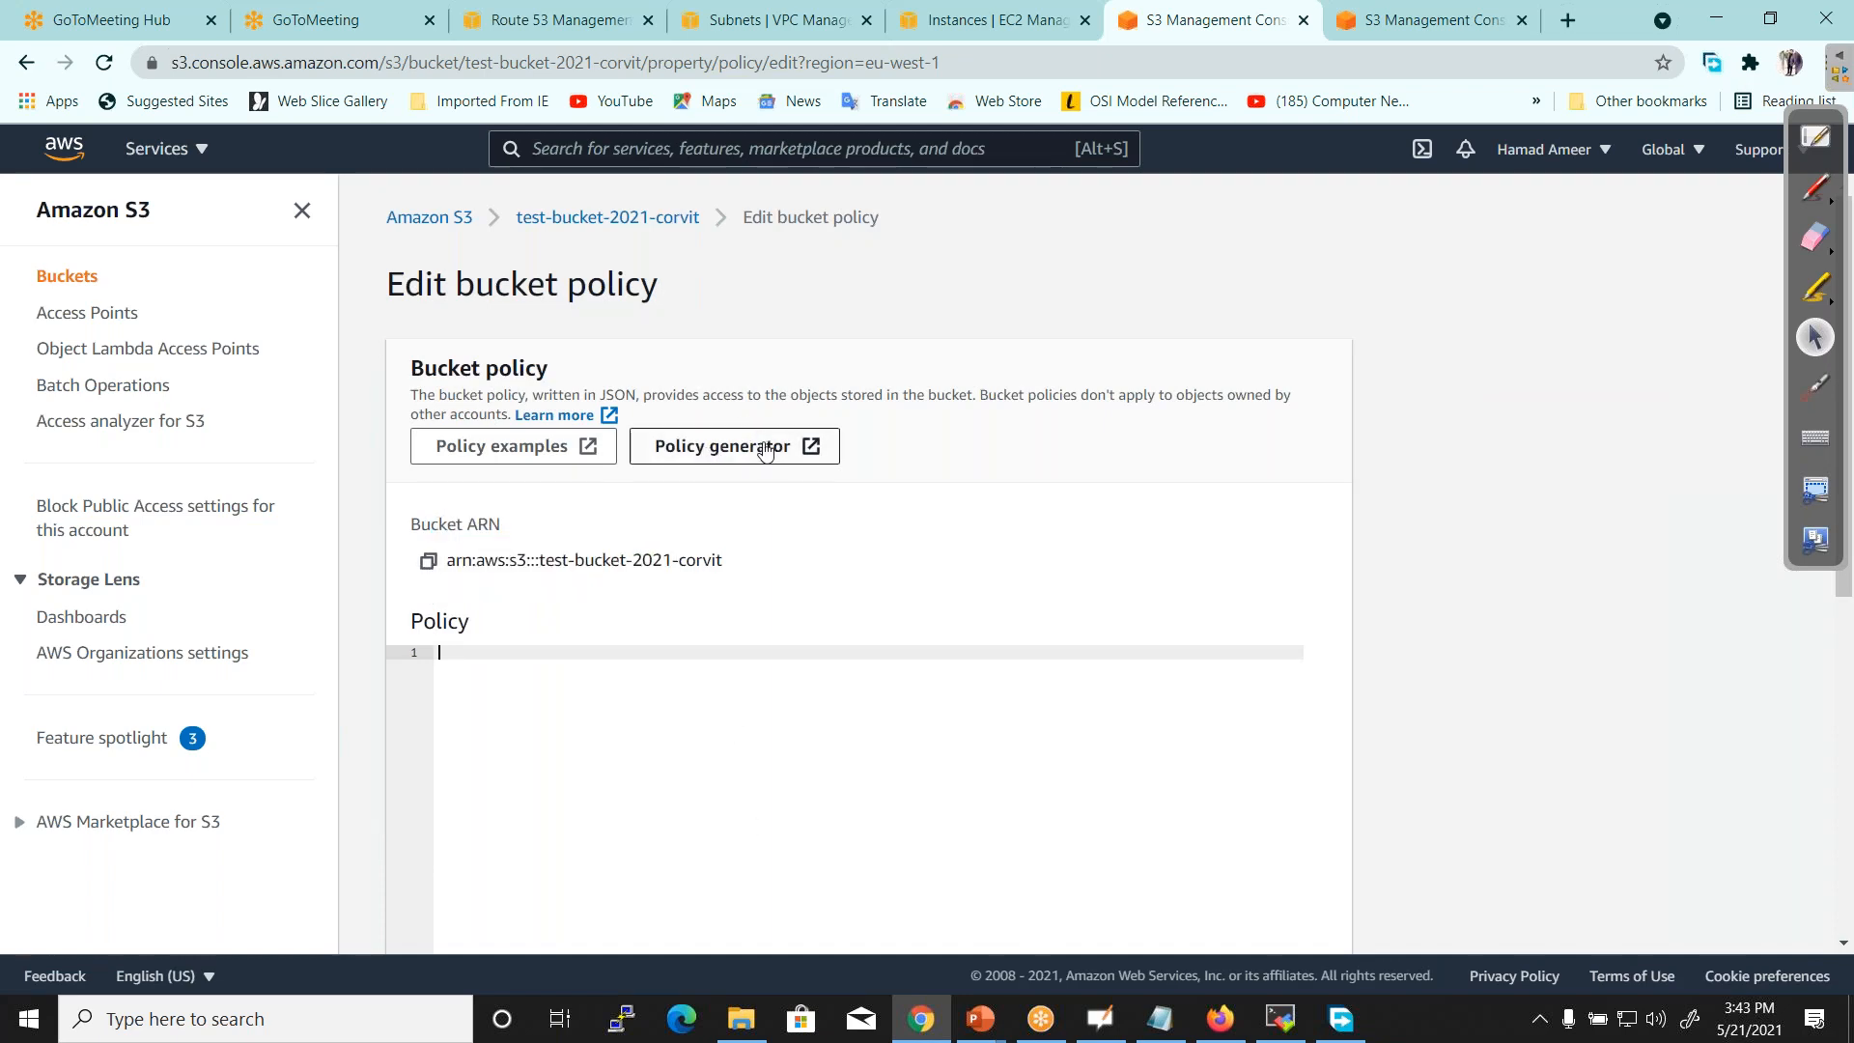
pyautogui.click(705, 453)
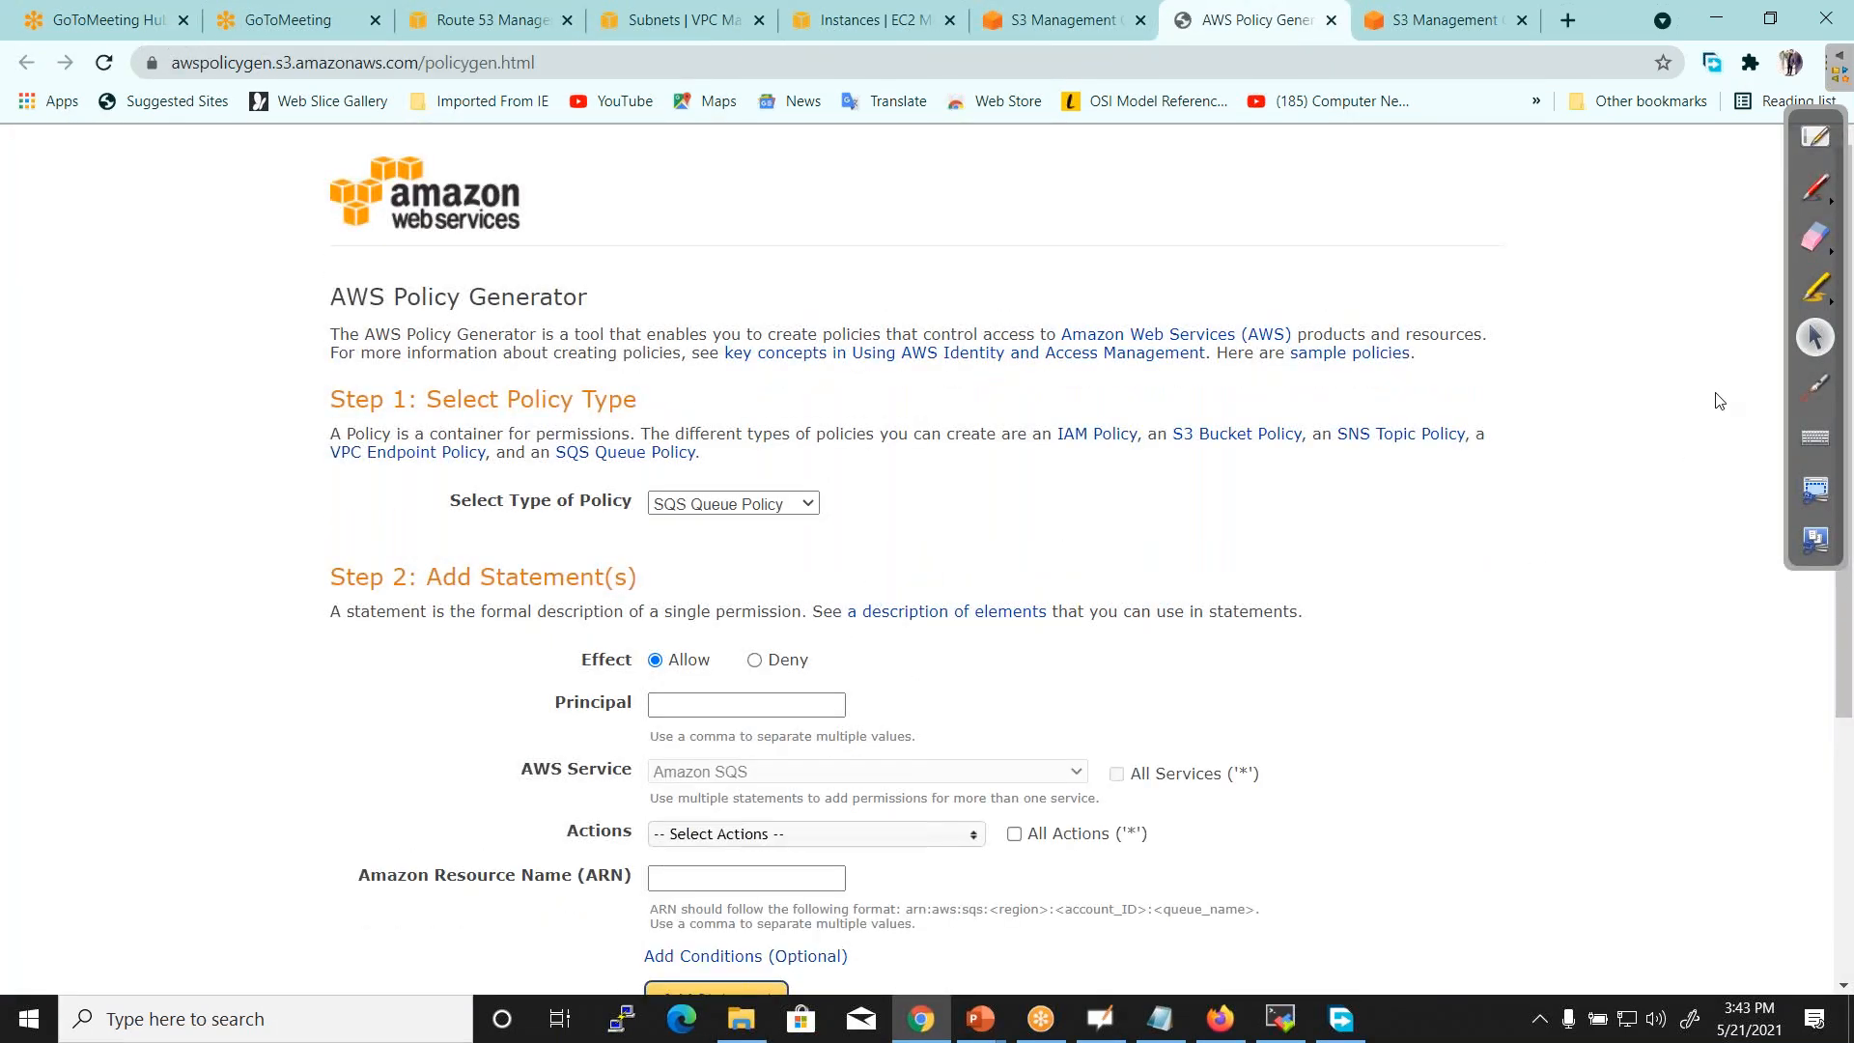
# Set the policy type to S3 Bucket Policy and the statement's effect to Deny for principal "*"
pyautogui.moveTo(1844, 659); pyautogui.dragTo(1845, 706)
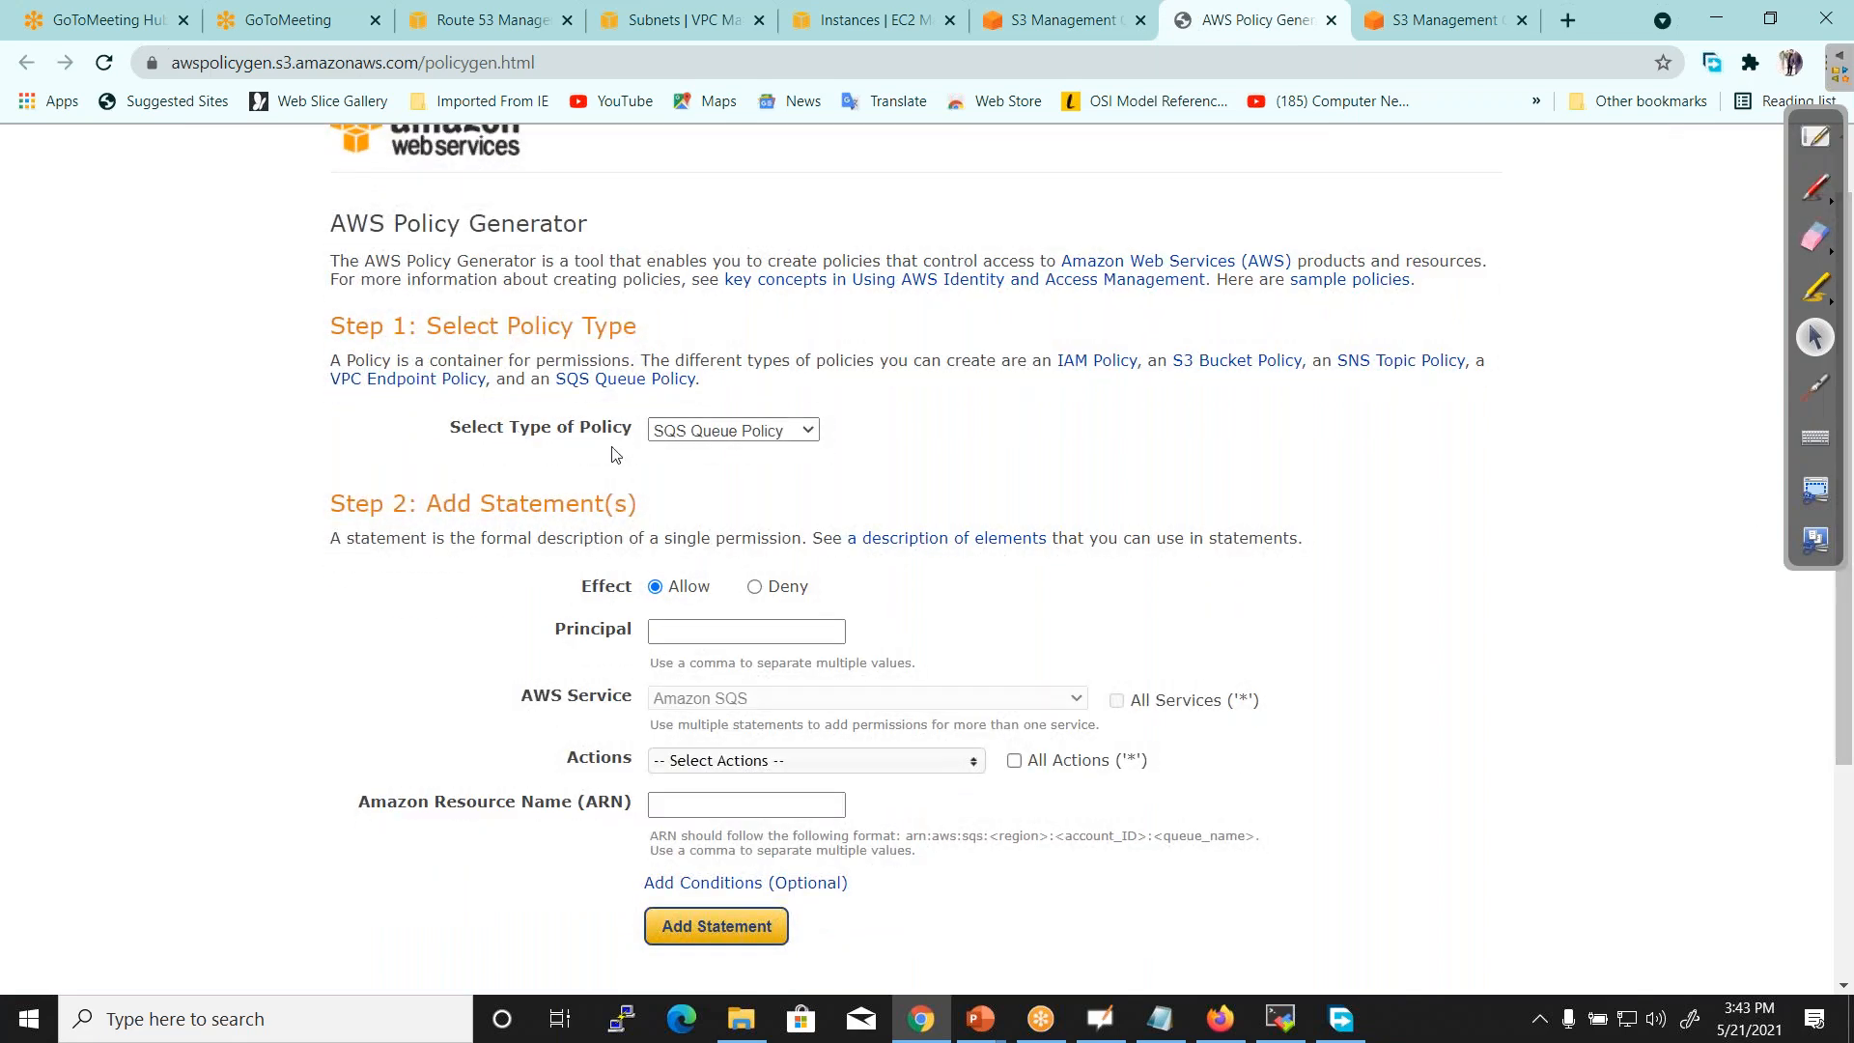
pyautogui.click(691, 432)
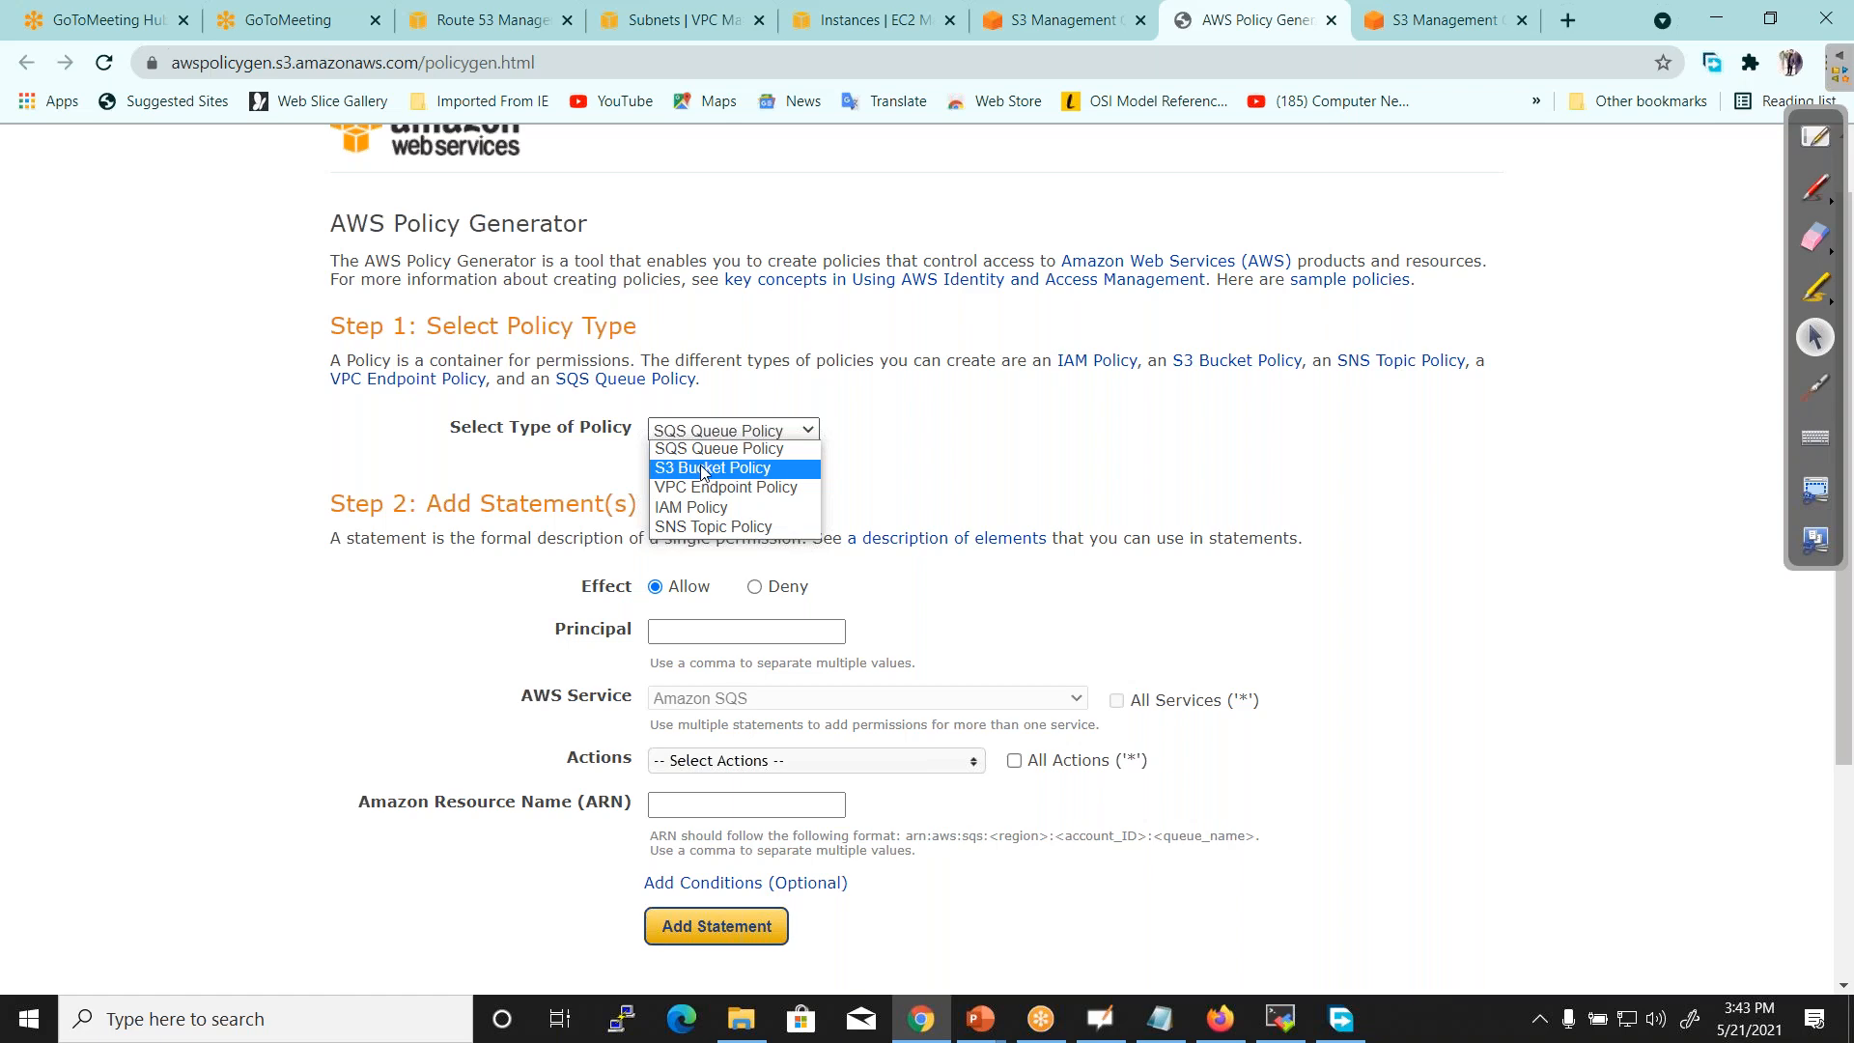
pyautogui.click(702, 470)
pyautogui.click(755, 589)
pyautogui.click(747, 631)
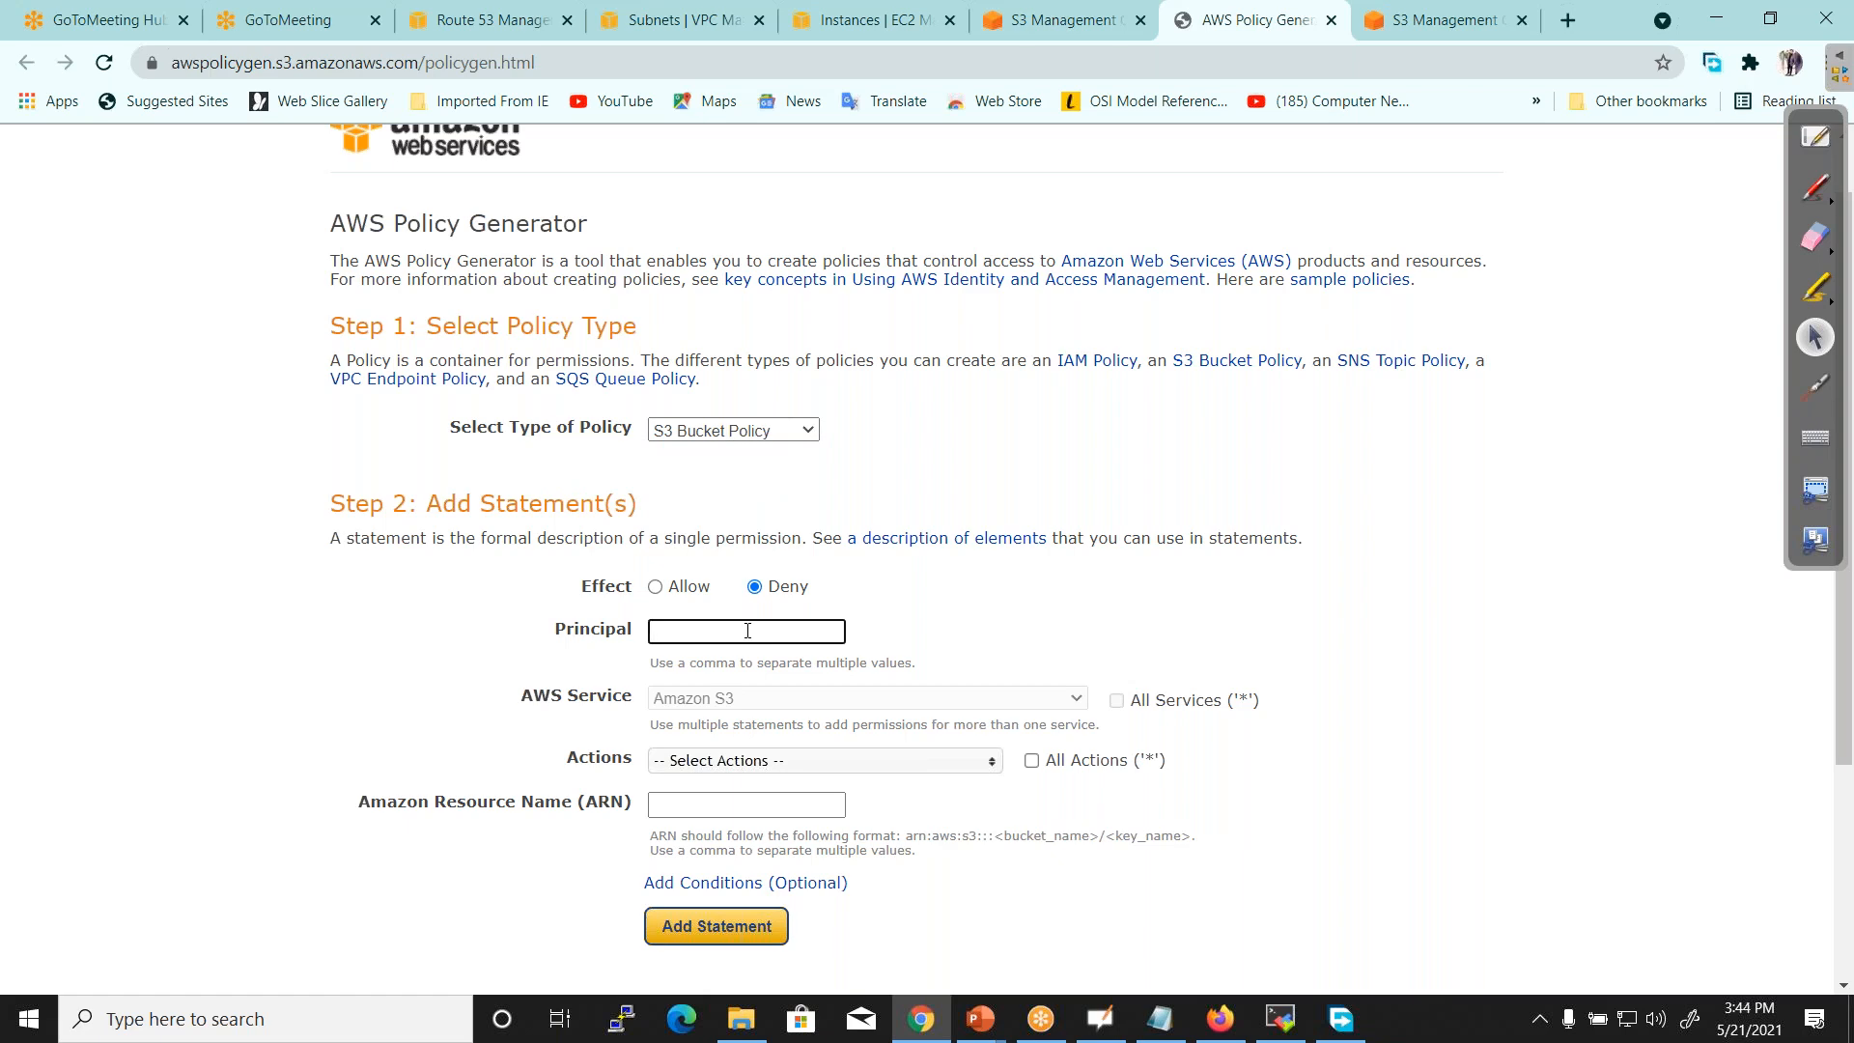
pyautogui.write('&')
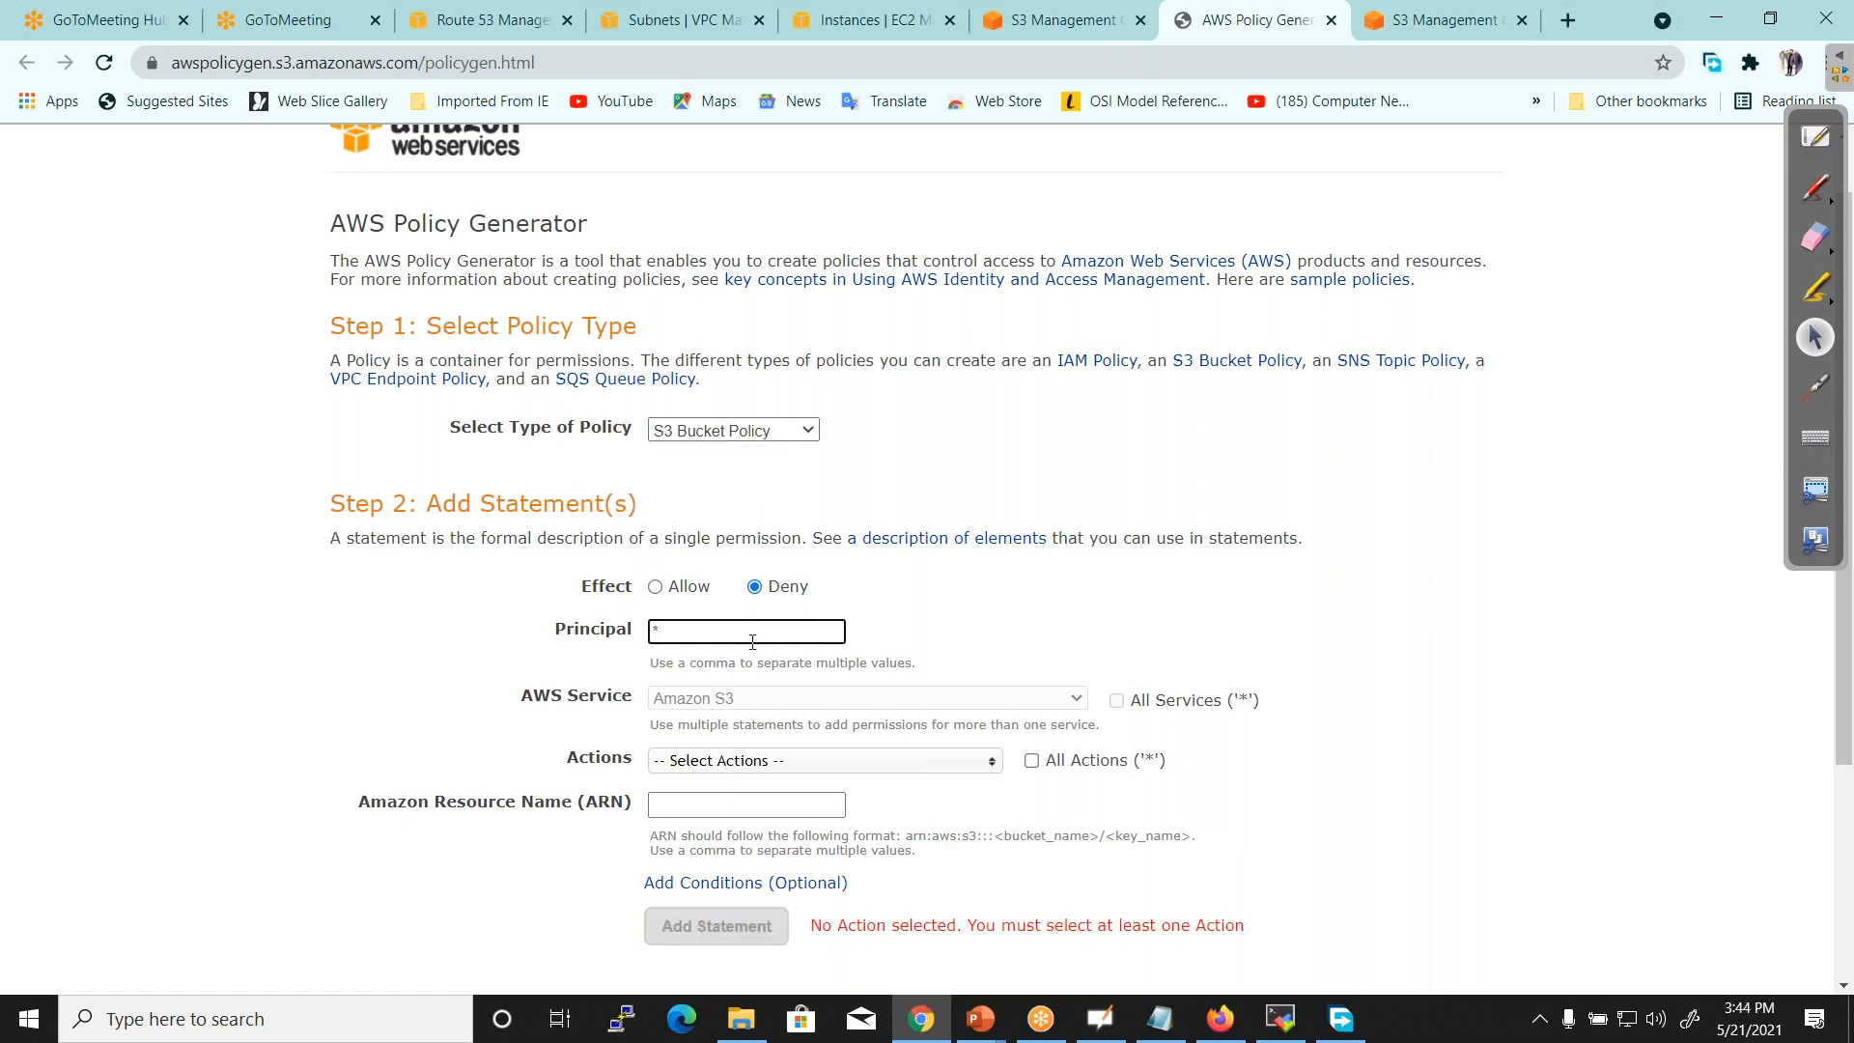
# Select PutObject as the action for the Deny statement
pyautogui.click(768, 763)
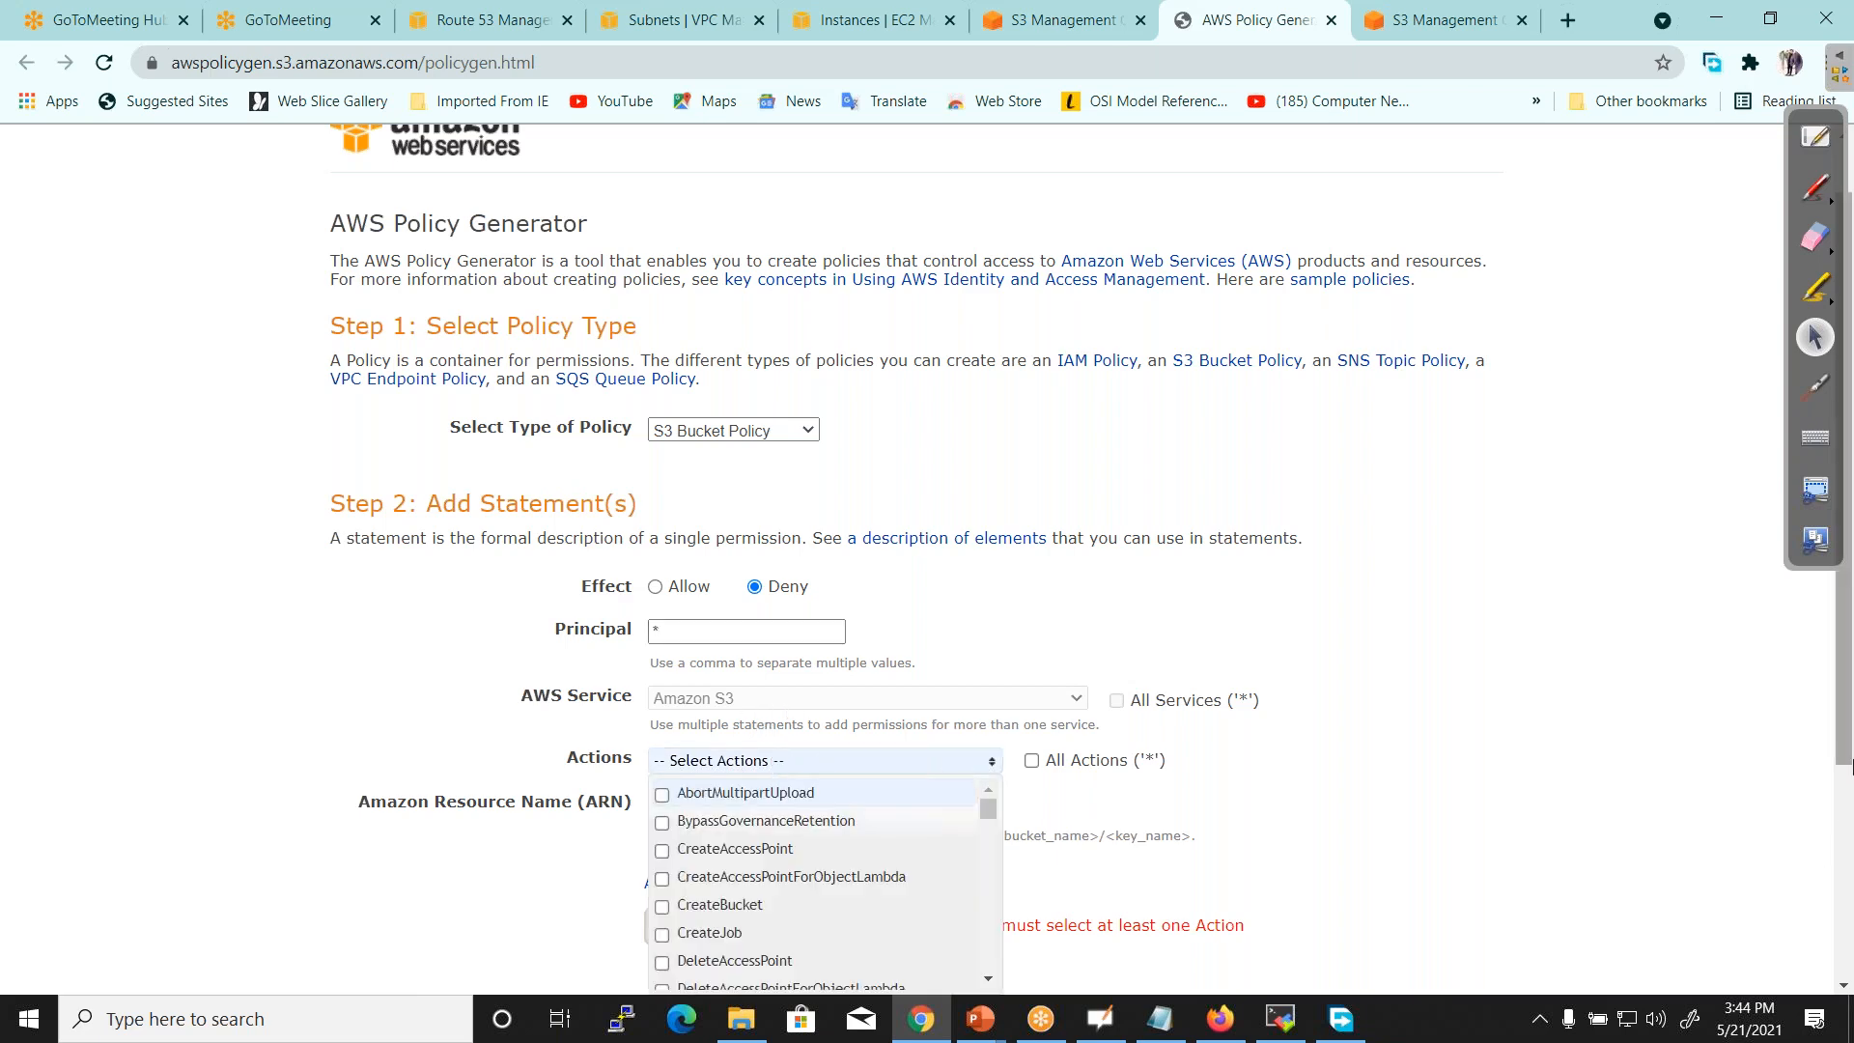
pyautogui.moveTo(1847, 745); pyautogui.dragTo(1847, 881)
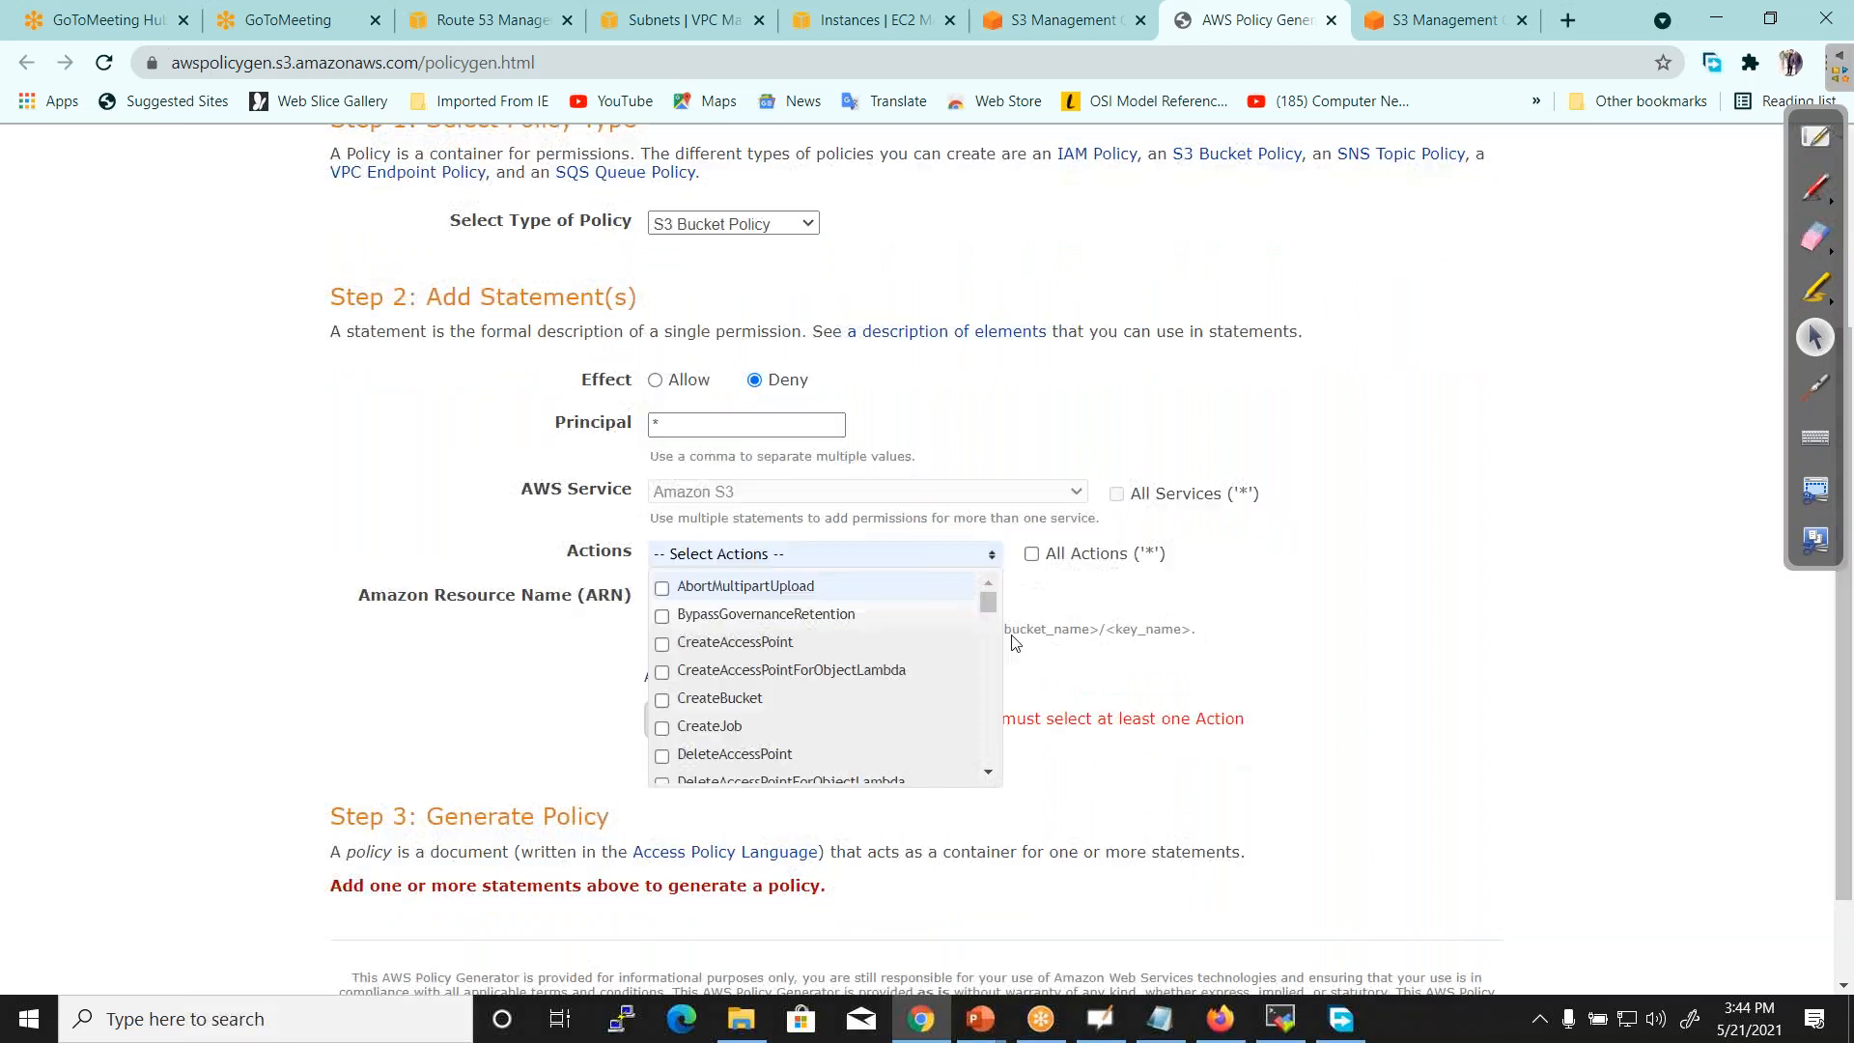
pyautogui.moveTo(990, 603); pyautogui.dragTo(986, 743)
pyautogui.click(663, 747)
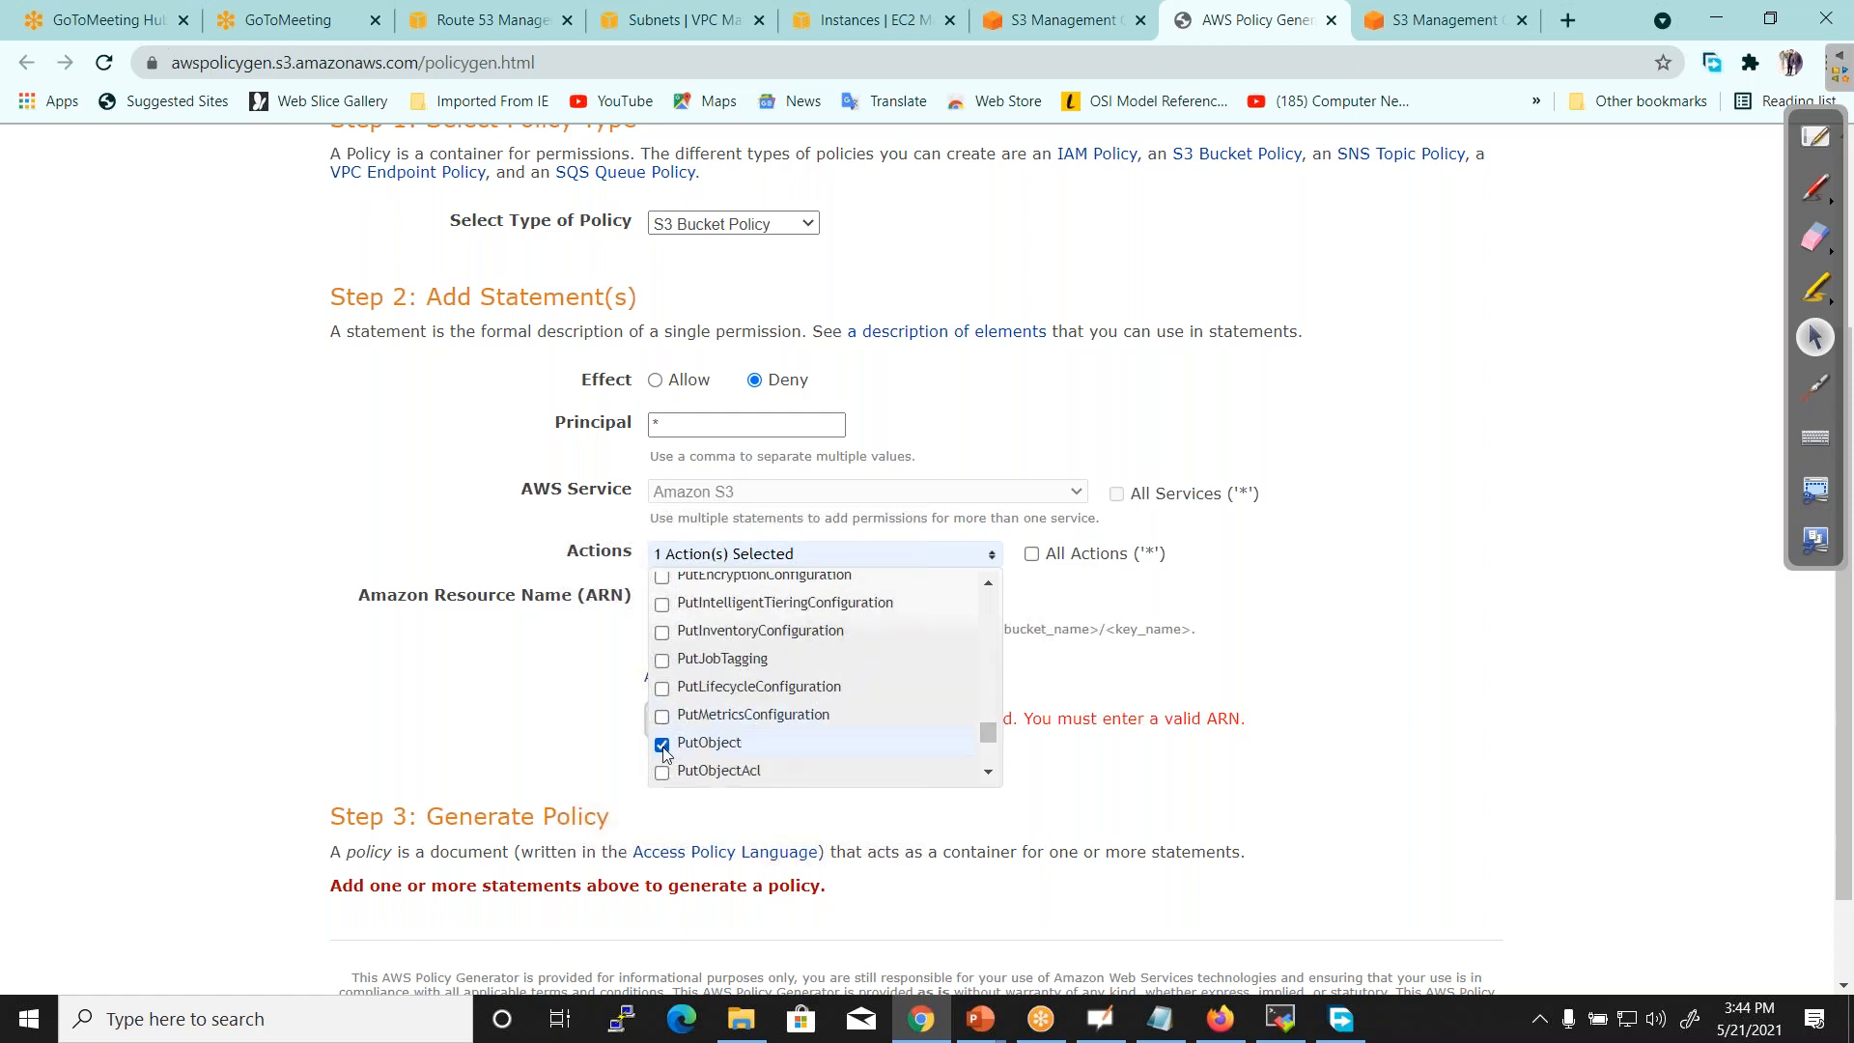
pyautogui.click(1595, 619)
# Set the statement's Amazon Resource Name to the copied bucket ARN followed by "/*", covering every object in test-bucket-2021-corvit
pyautogui.click(712, 596)
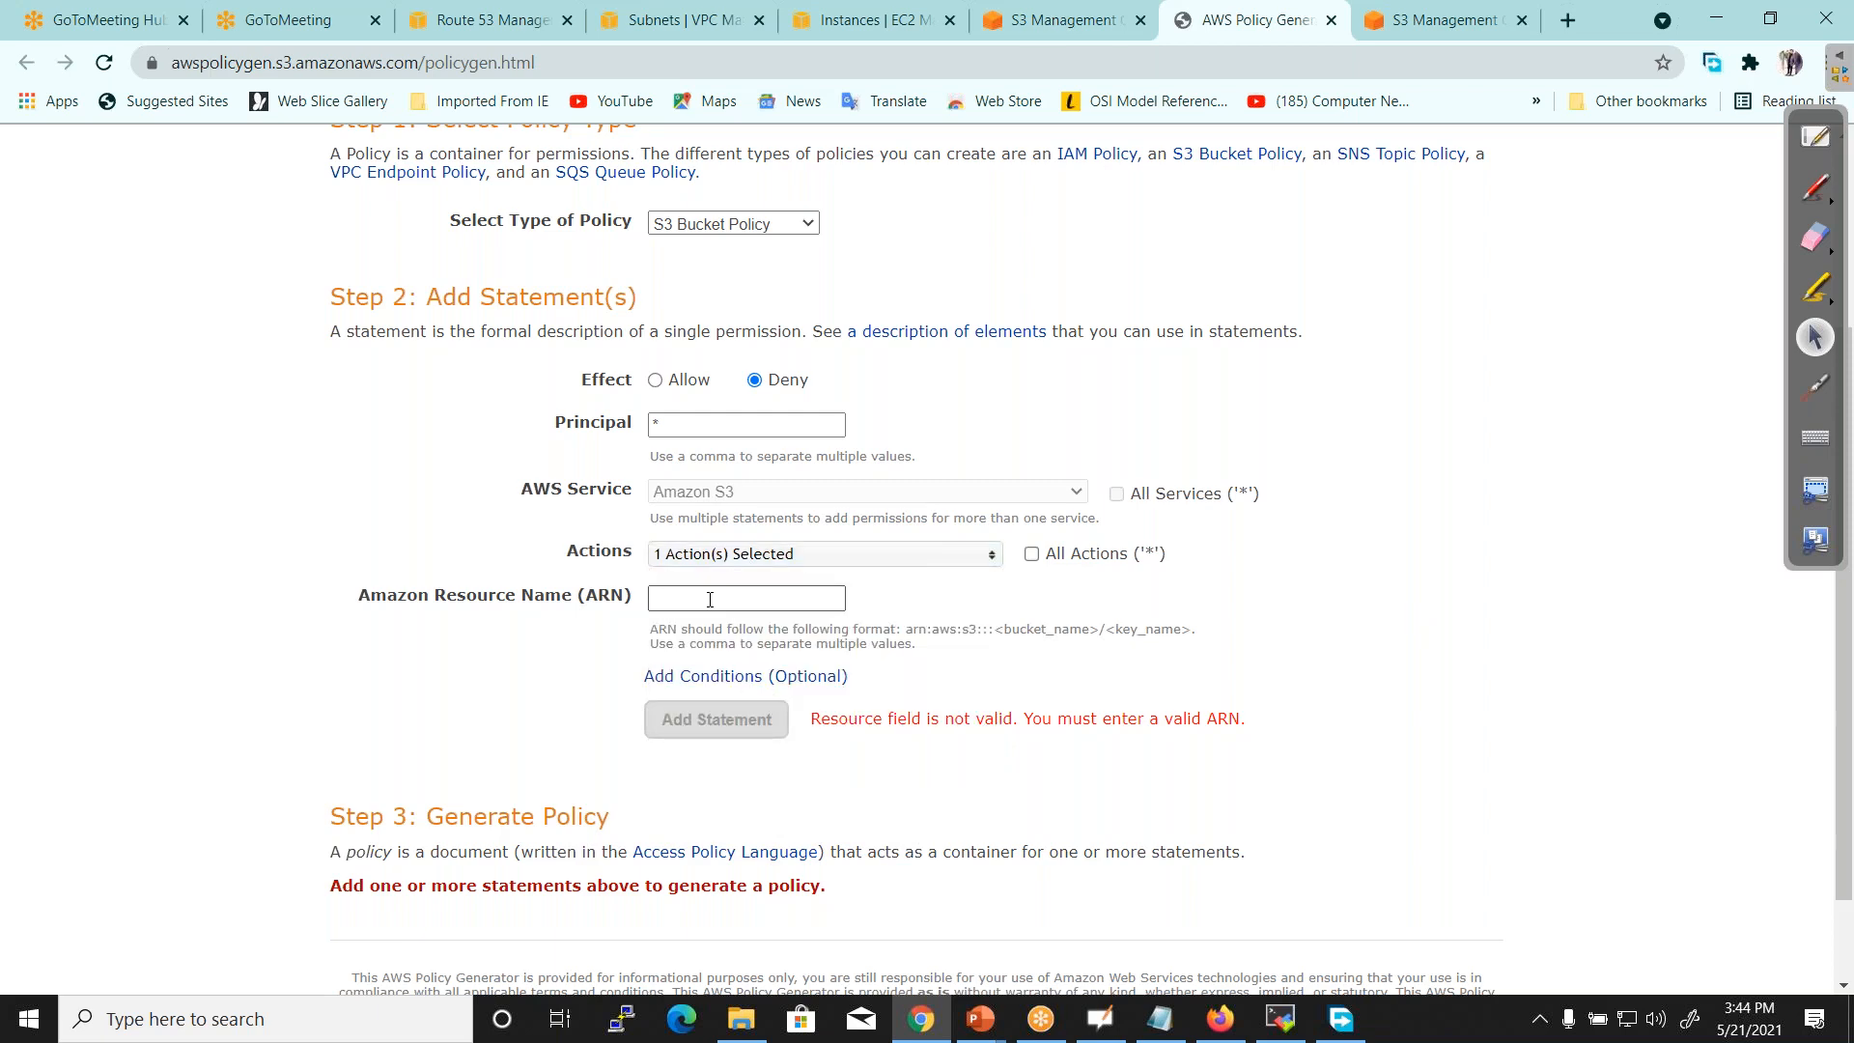
pyautogui.moveTo(521, 595); pyautogui.dragTo(587, 595)
pyautogui.click(670, 594)
pyautogui.hotkey('ctrl', 'v')
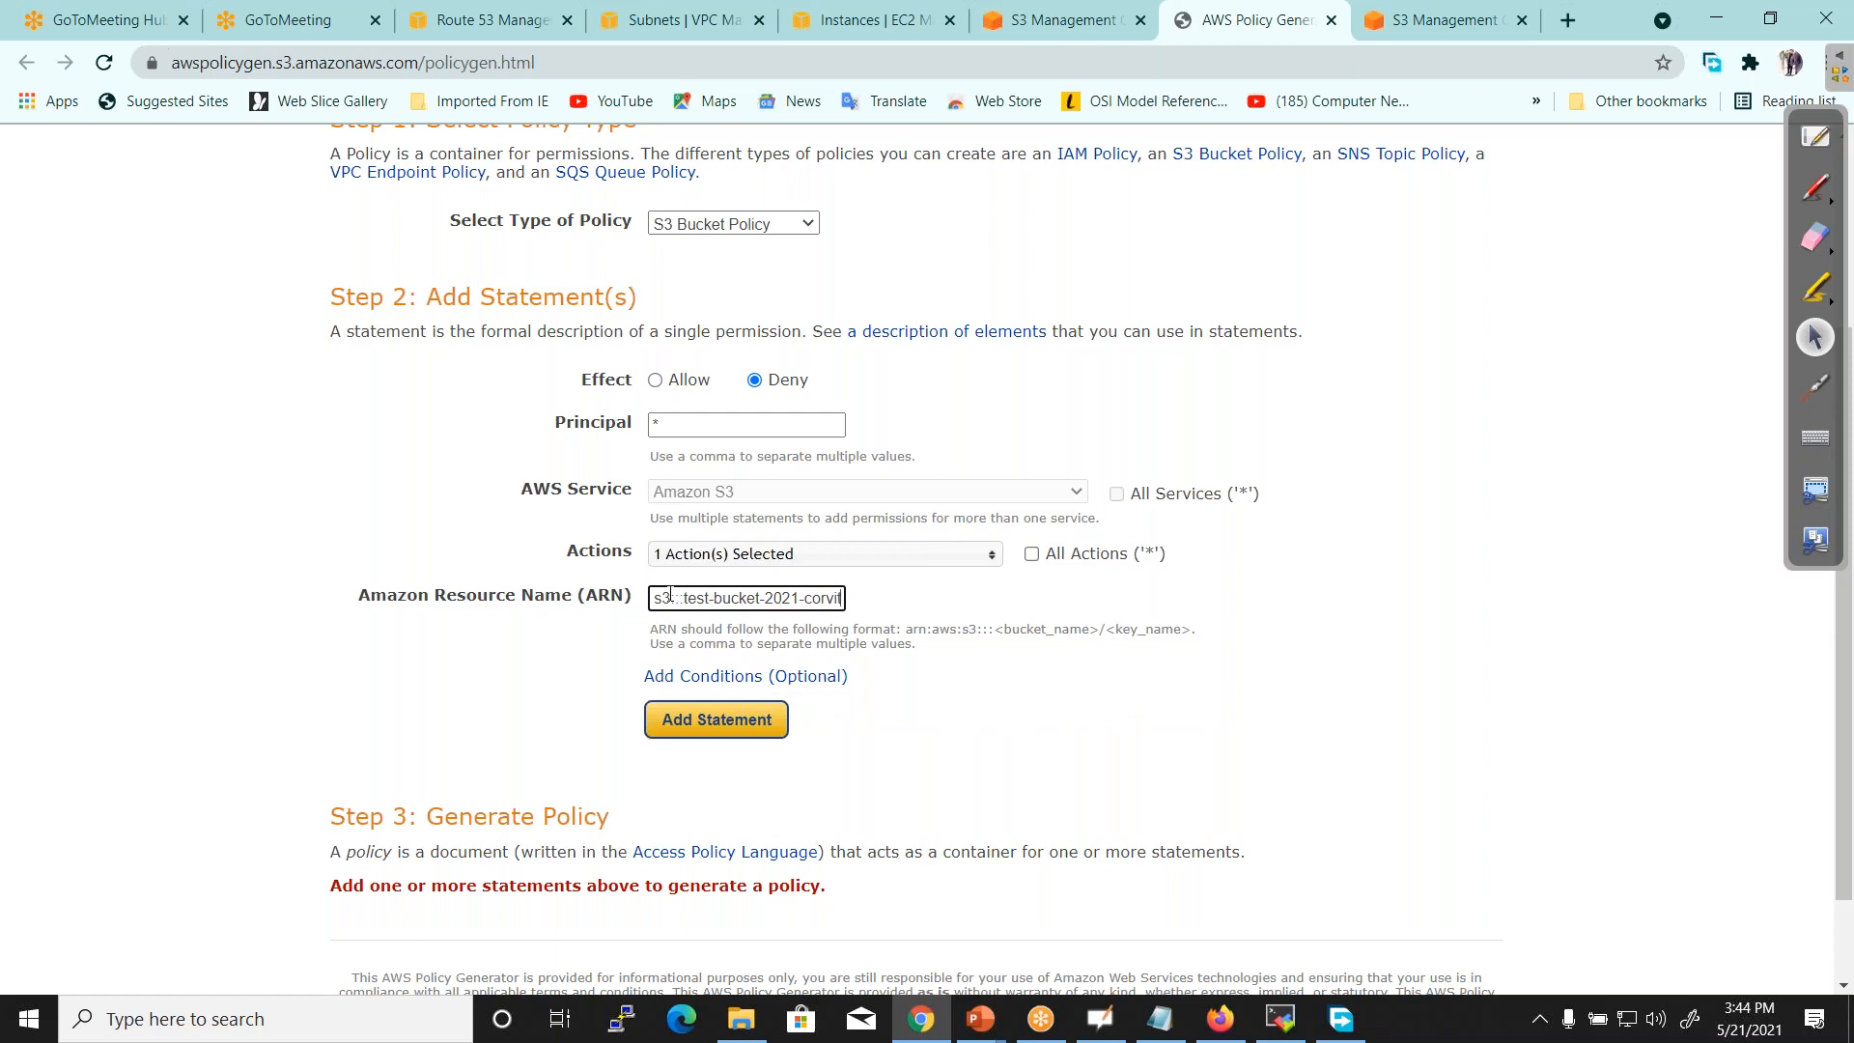
pyautogui.write('/')
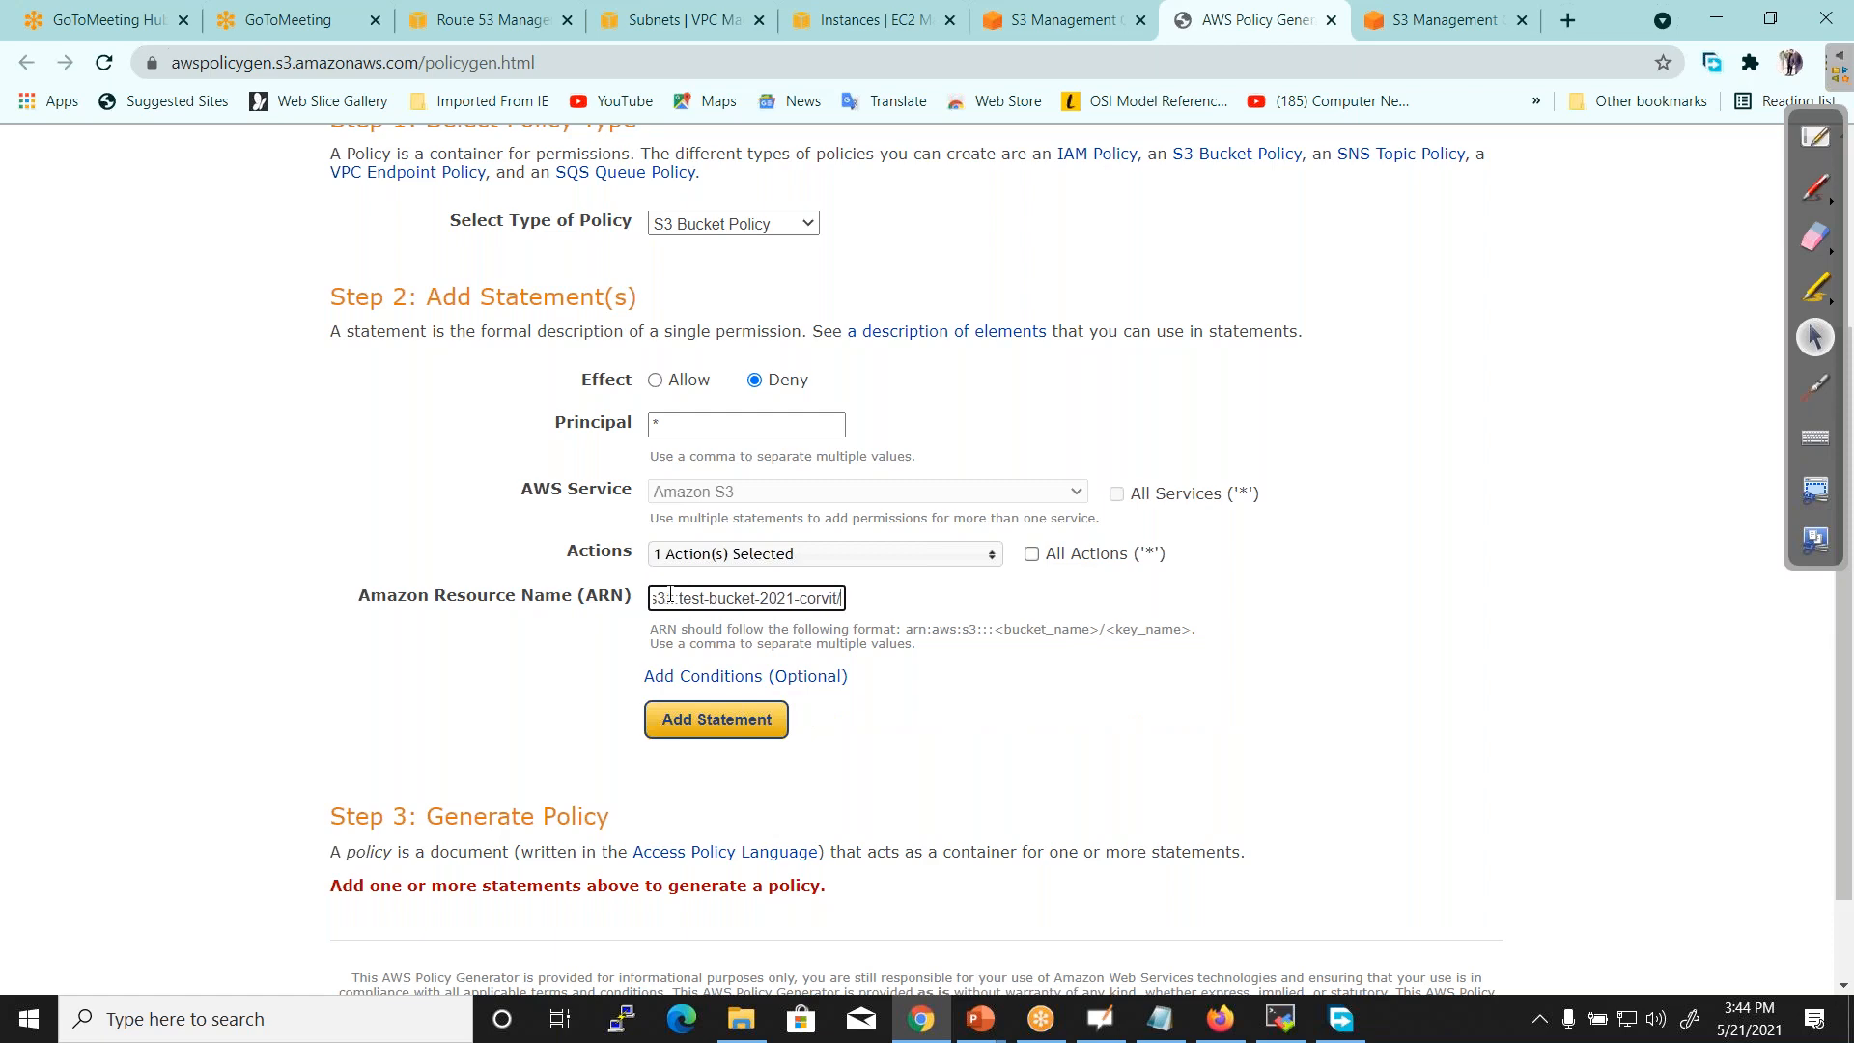
pyautogui.write('*')
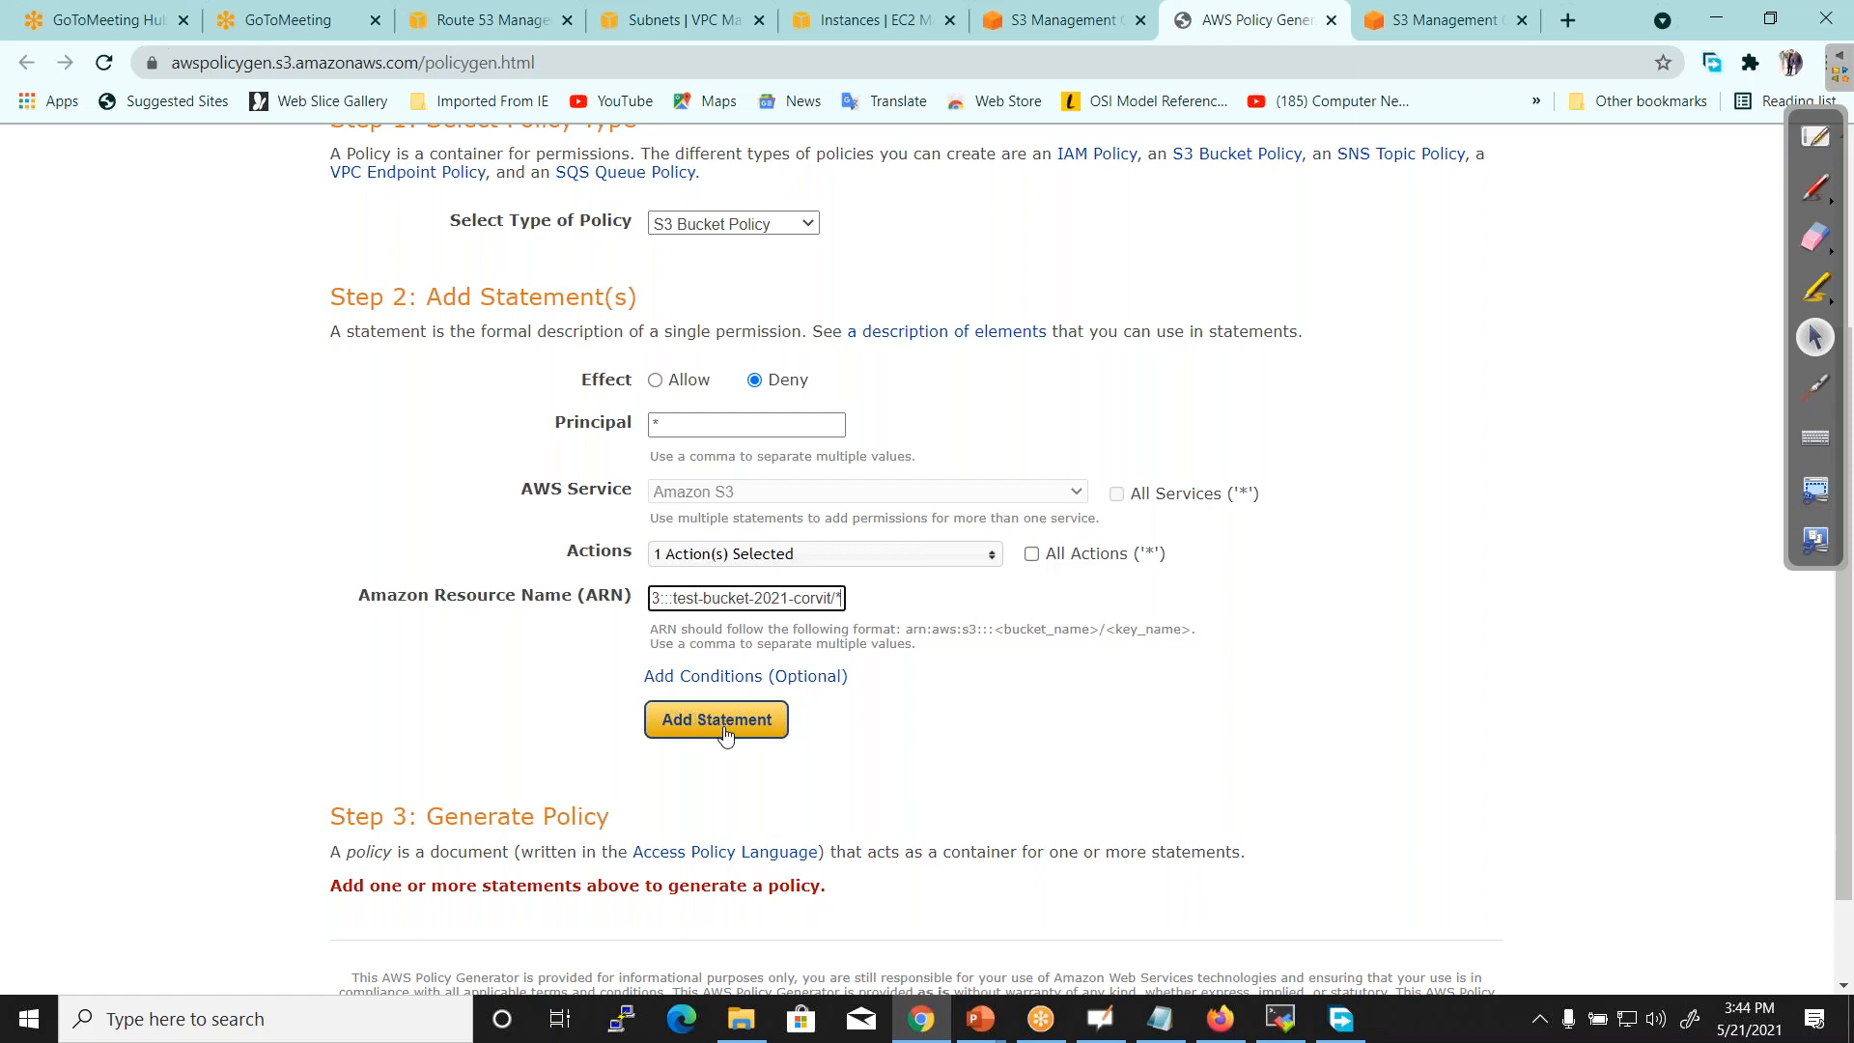
# Start an optional condition for the statement with the Null condition type and the key s3:x-amz-server-side-encryption
pyautogui.click(701, 676)
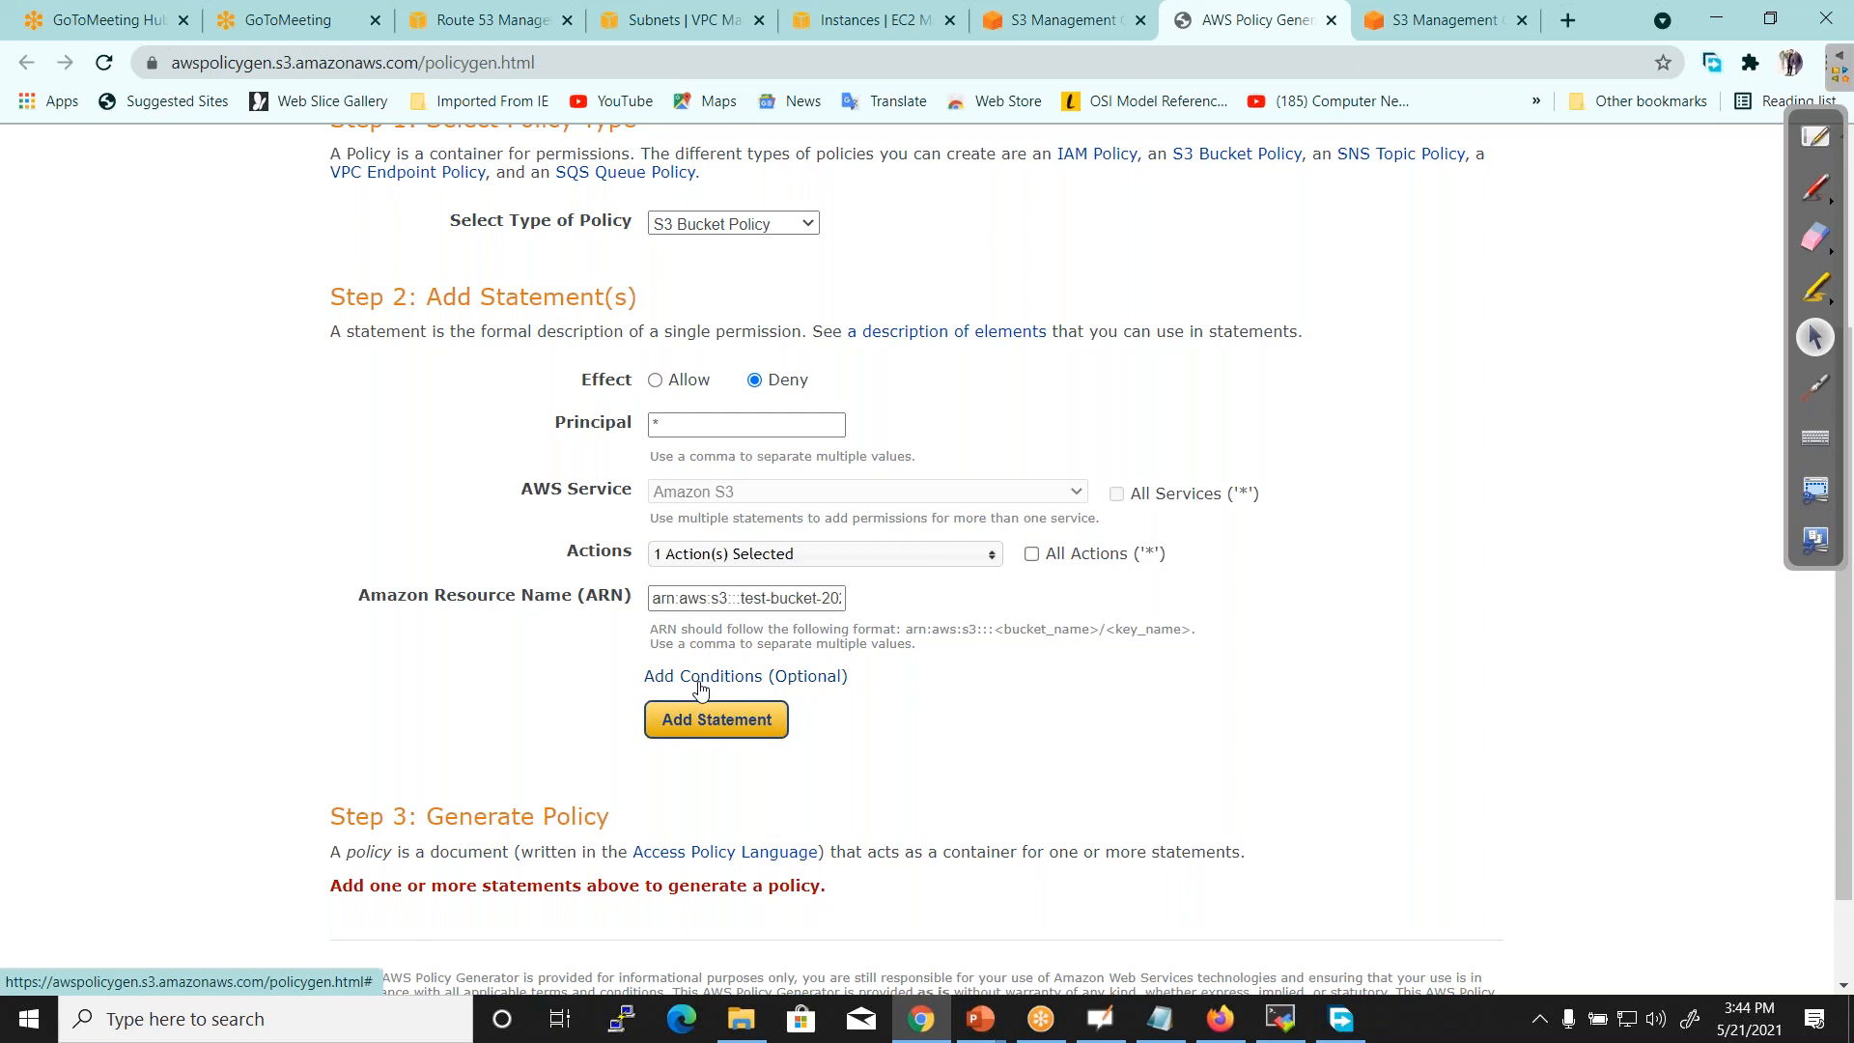
pyautogui.scroll(-3, 779, 430)
pyautogui.click(776, 421)
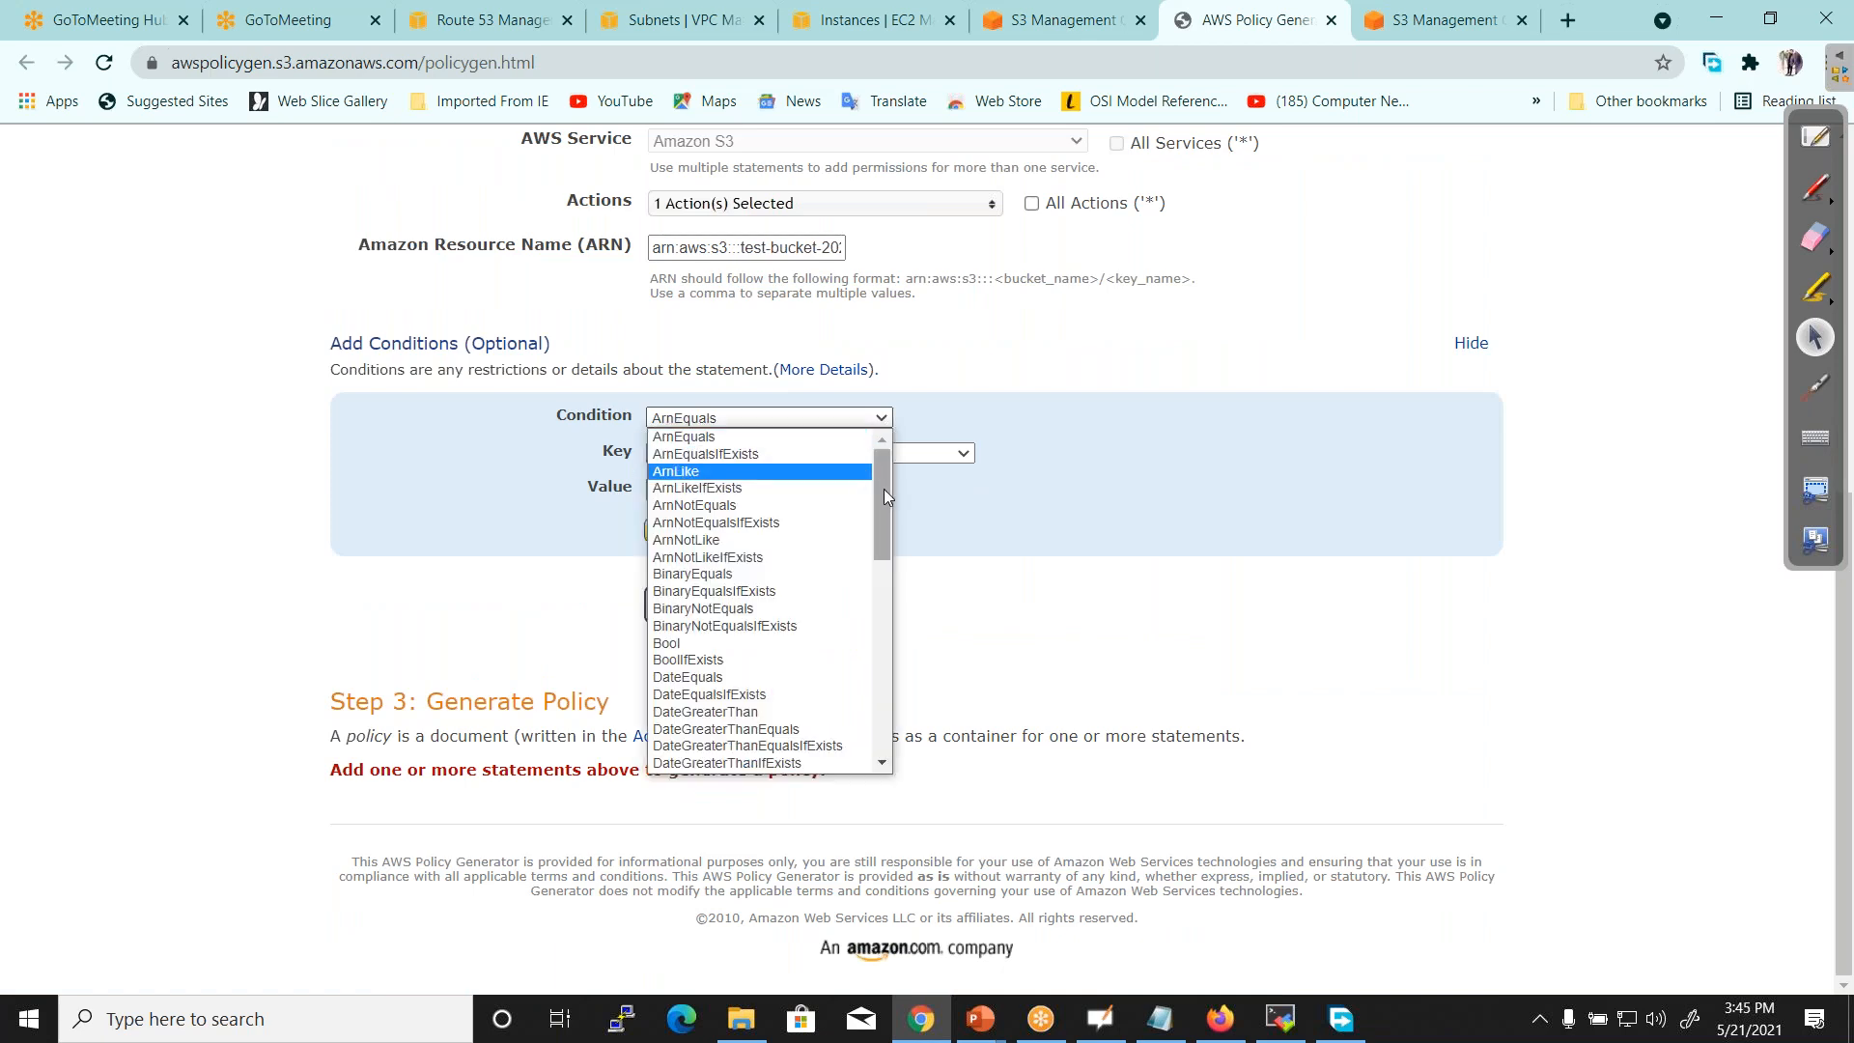
pyautogui.moveTo(883, 489); pyautogui.dragTo(887, 576)
pyautogui.click(740, 682)
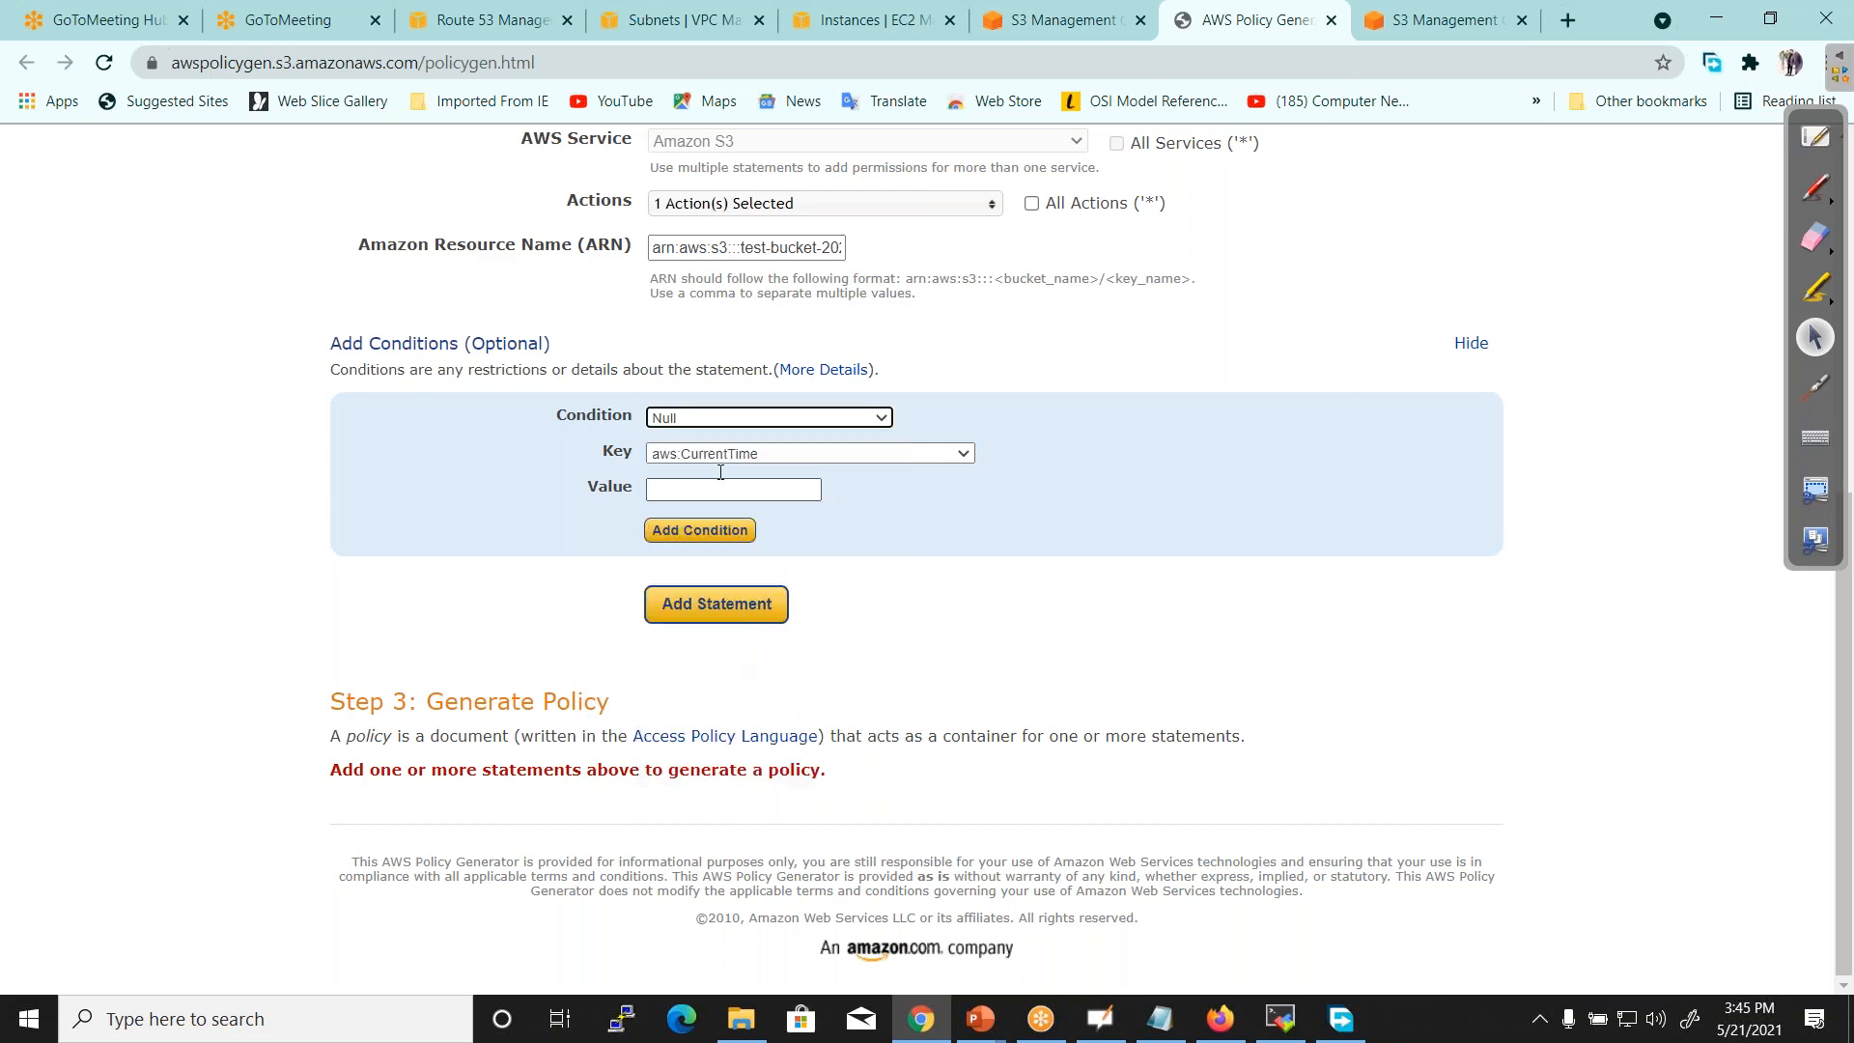
pyautogui.click(755, 455)
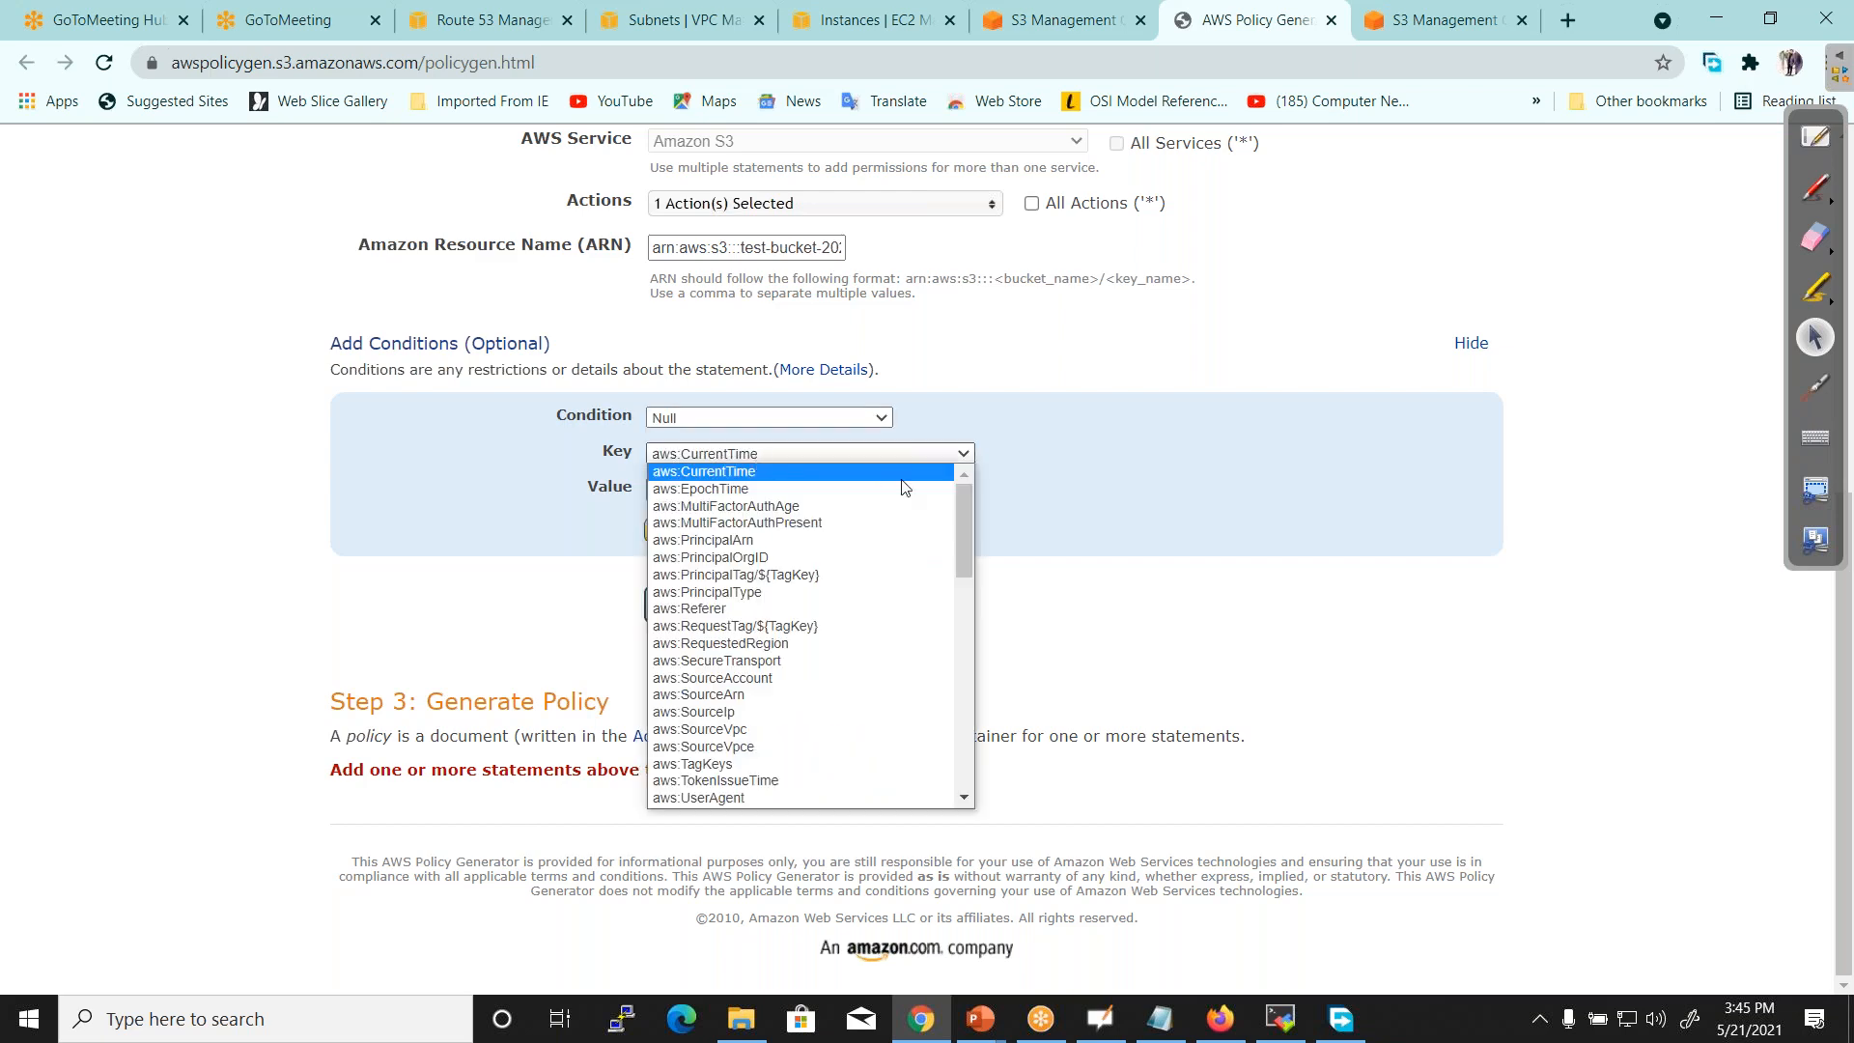
pyautogui.moveTo(970, 511); pyautogui.dragTo(964, 741)
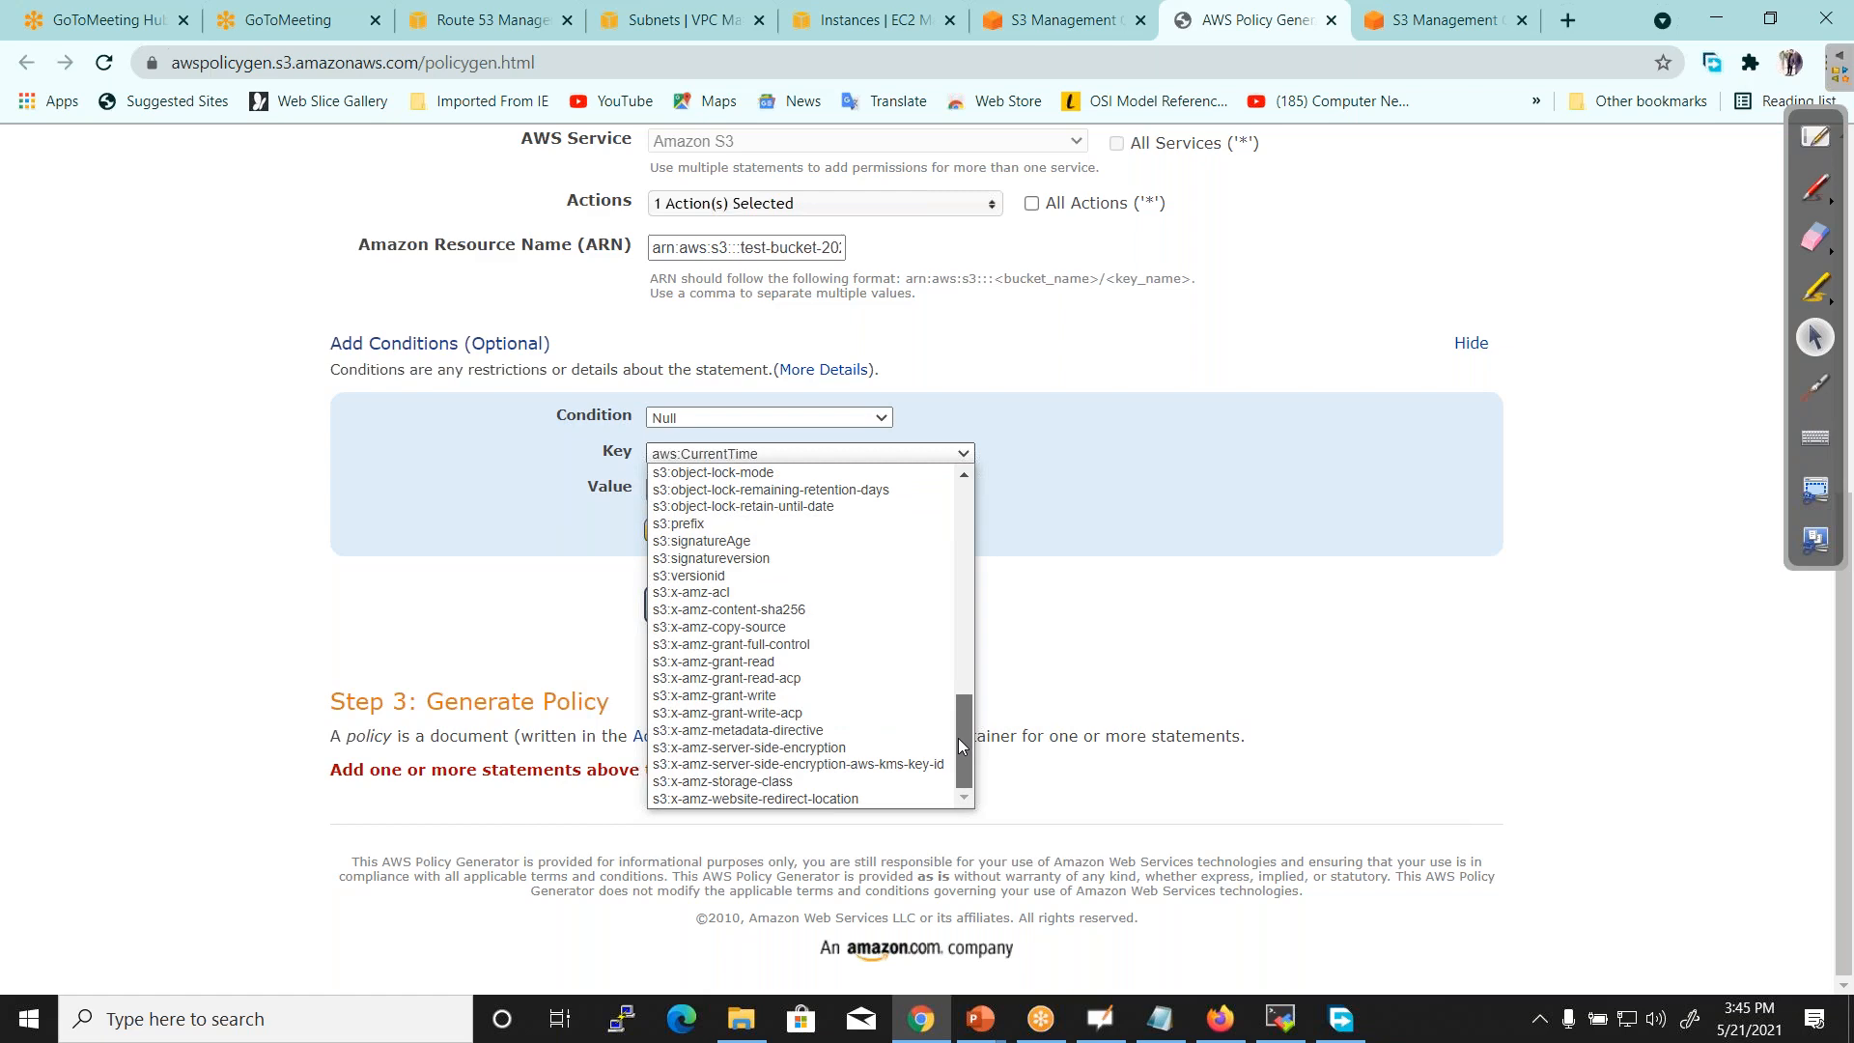
pyautogui.moveTo(958, 732); pyautogui.dragTo(954, 734)
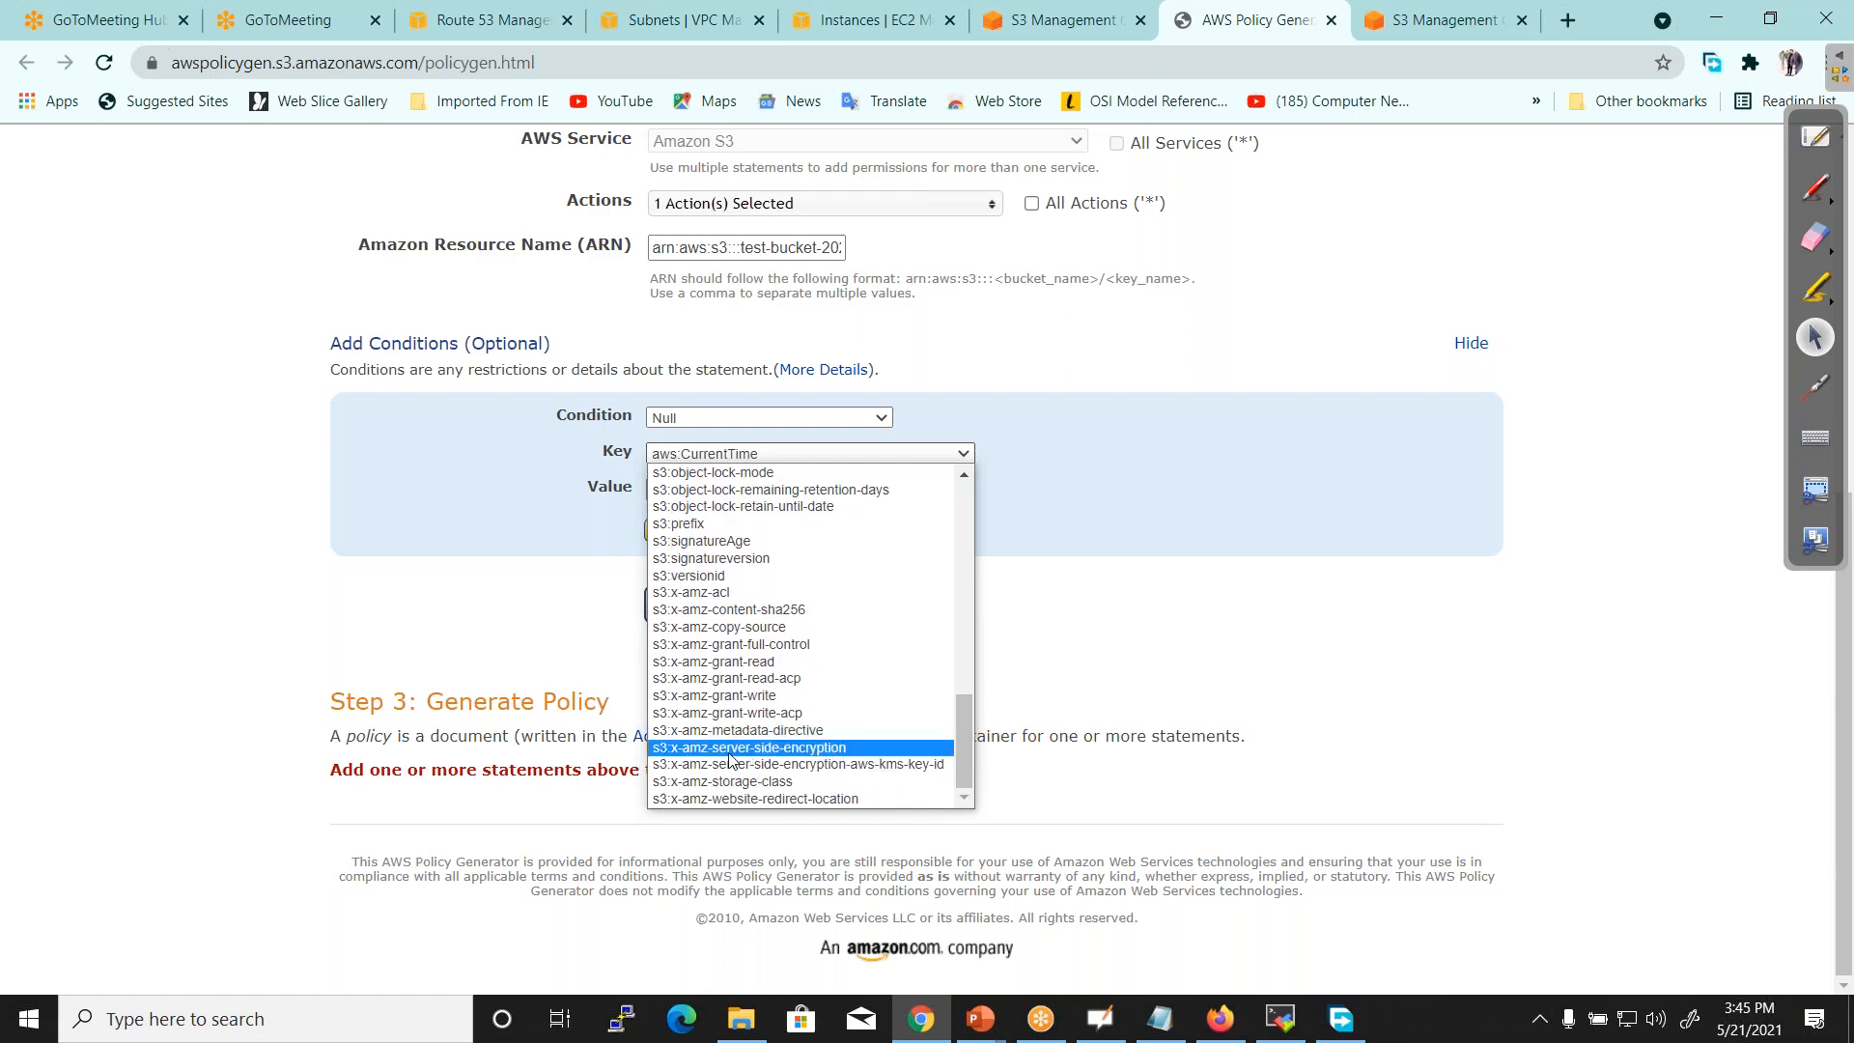
pyautogui.click(695, 750)
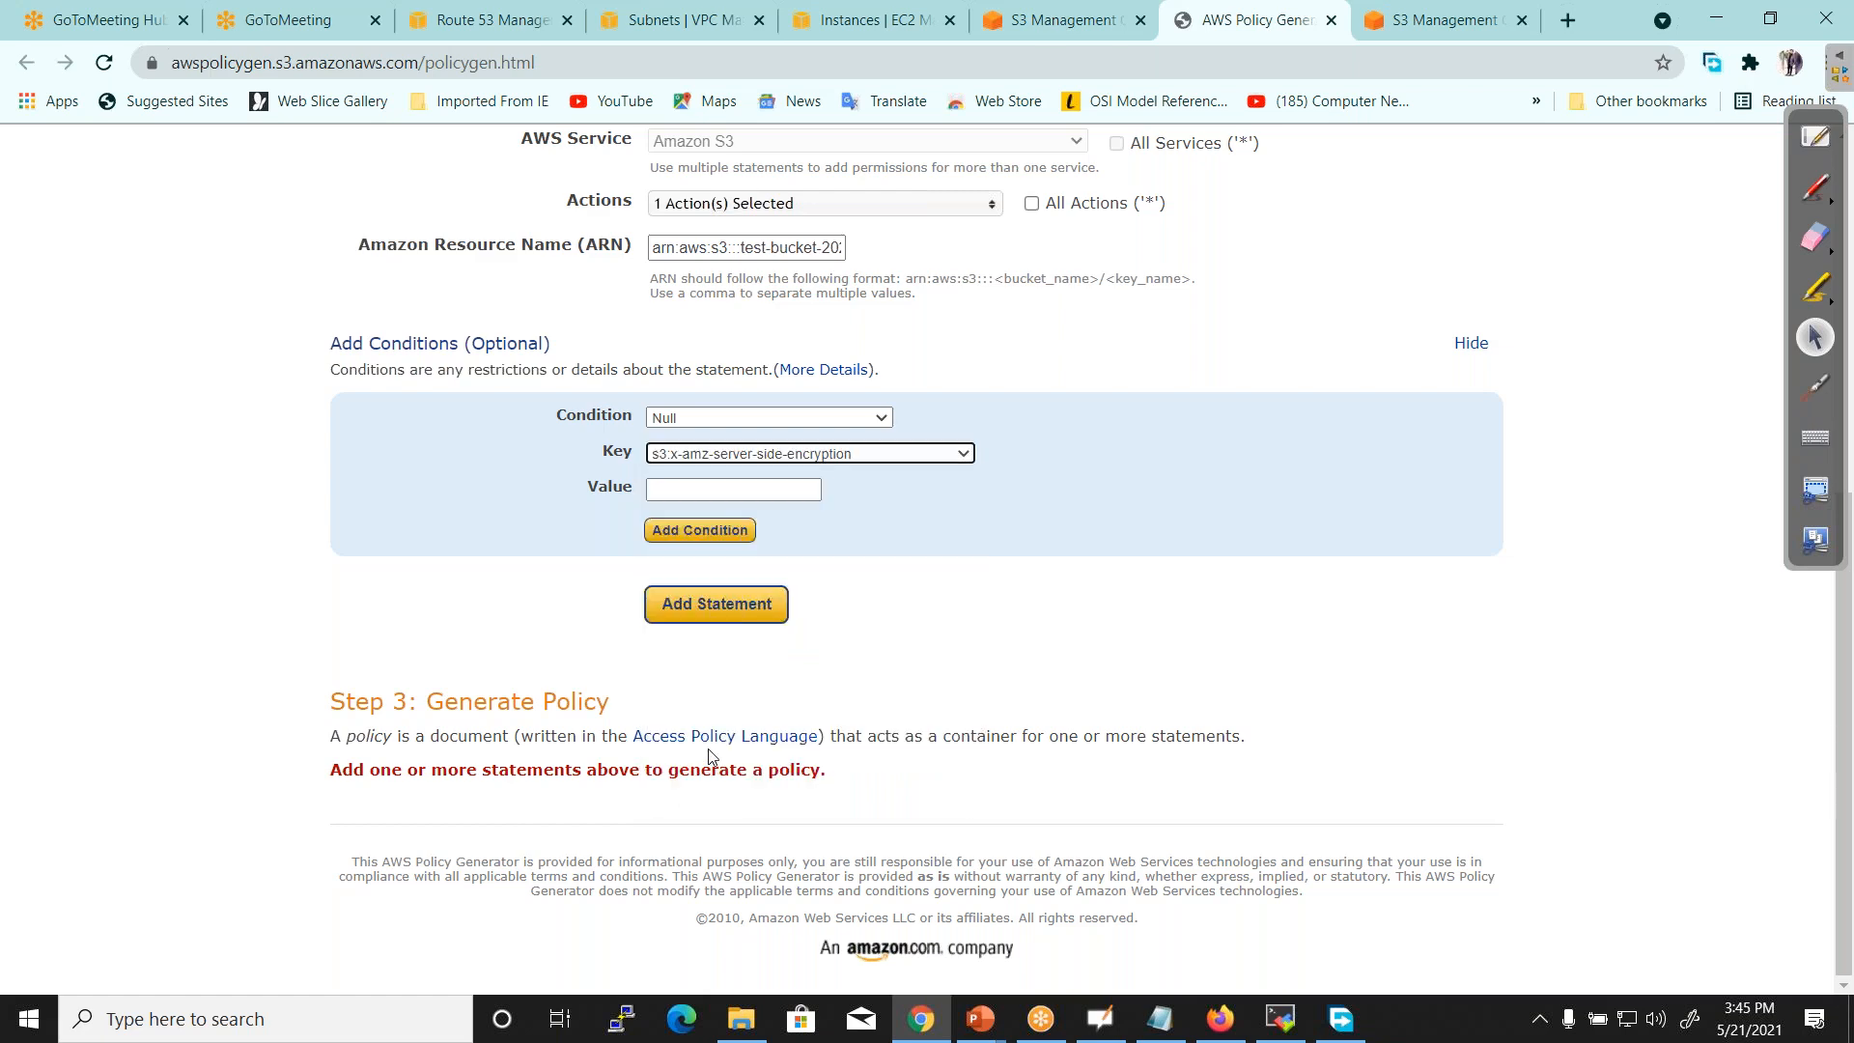
# Consult the S3 Bucket Policies slide in the Introduction to S3 presentation, and add the Null condition with the value true in Chrome
pyautogui.moveTo(969, 1029)
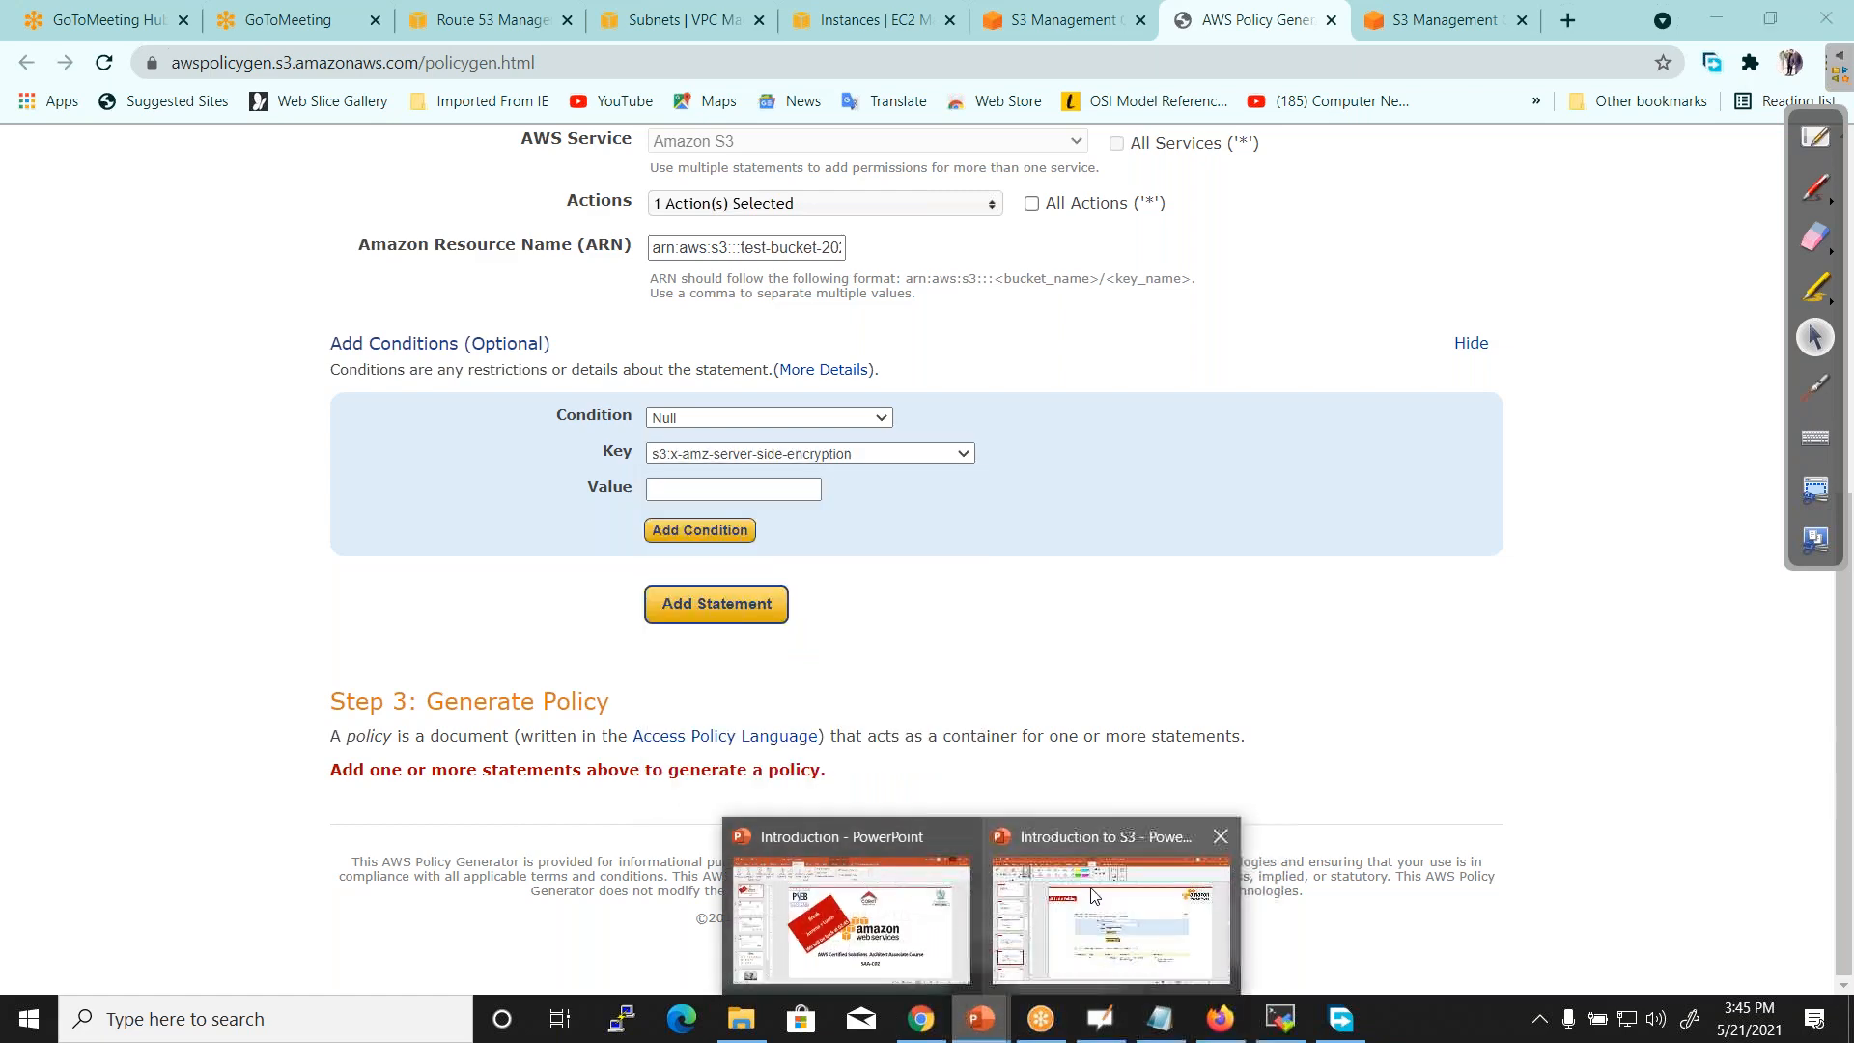
pyautogui.click(1110, 908)
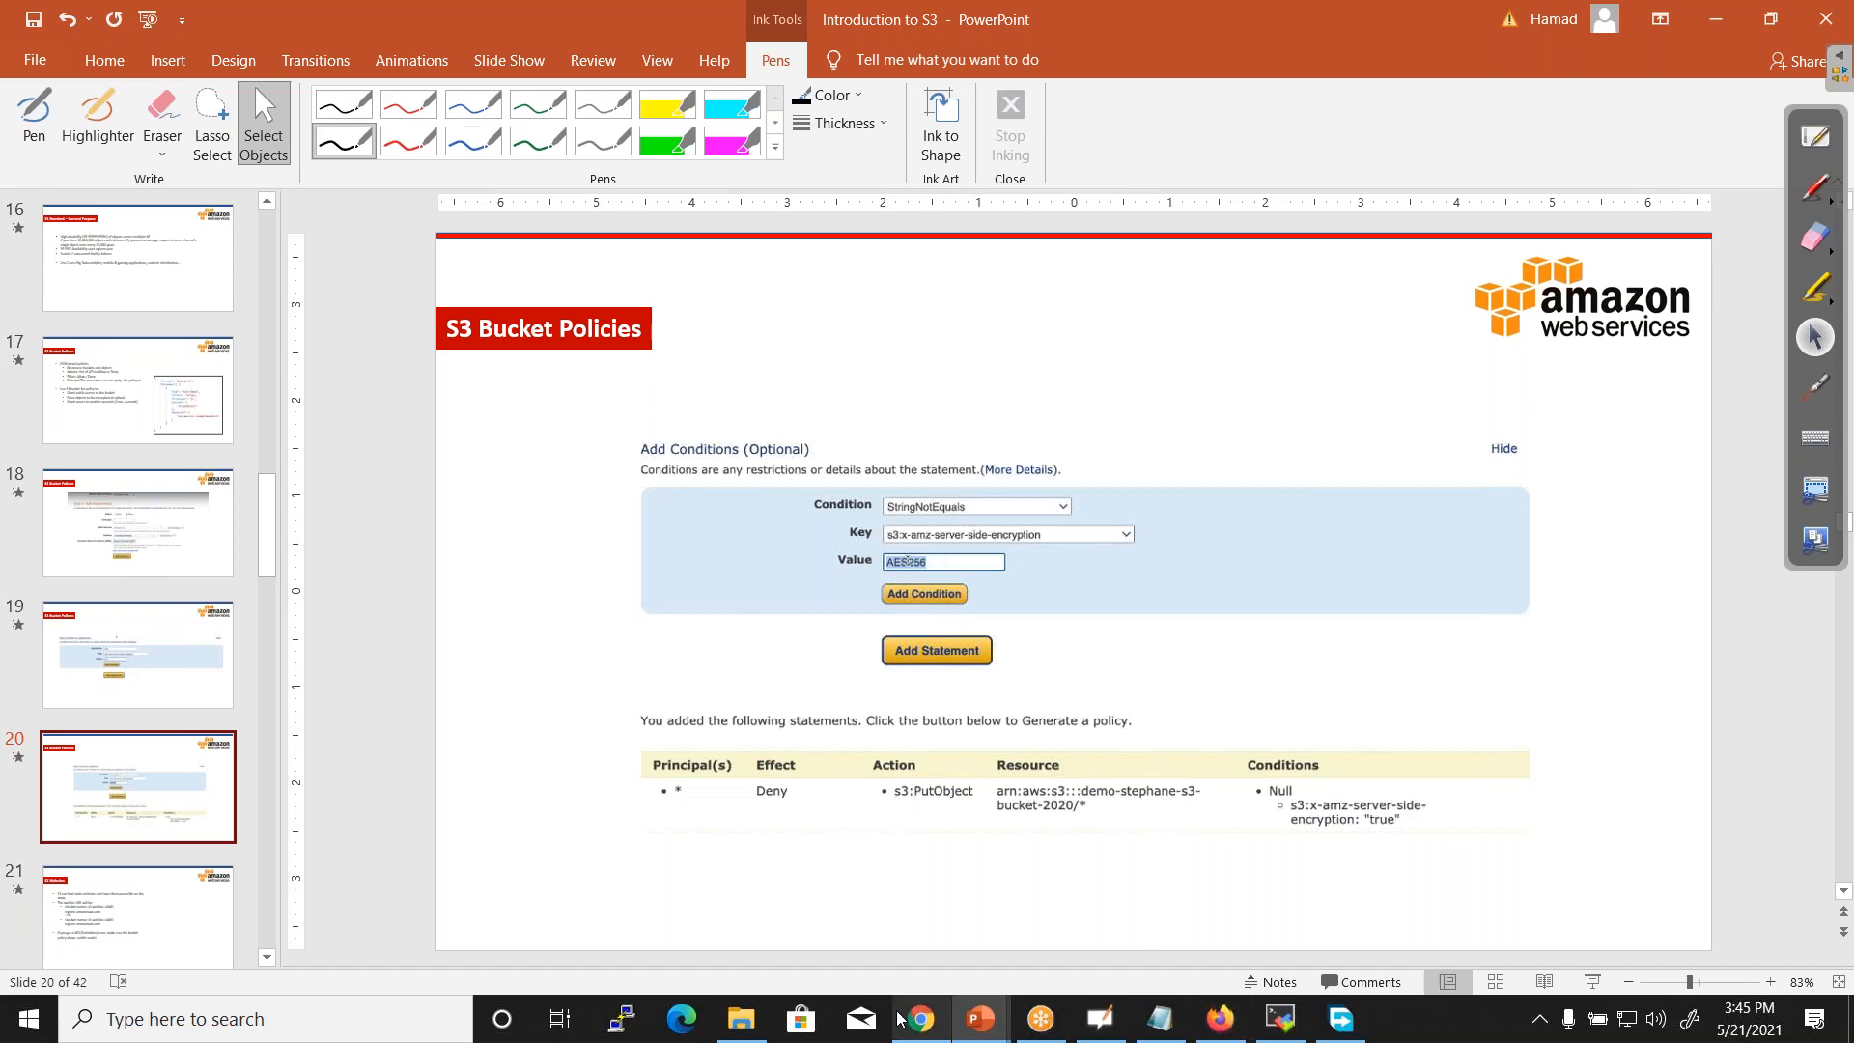
pyautogui.click(922, 1019)
pyautogui.click(688, 488)
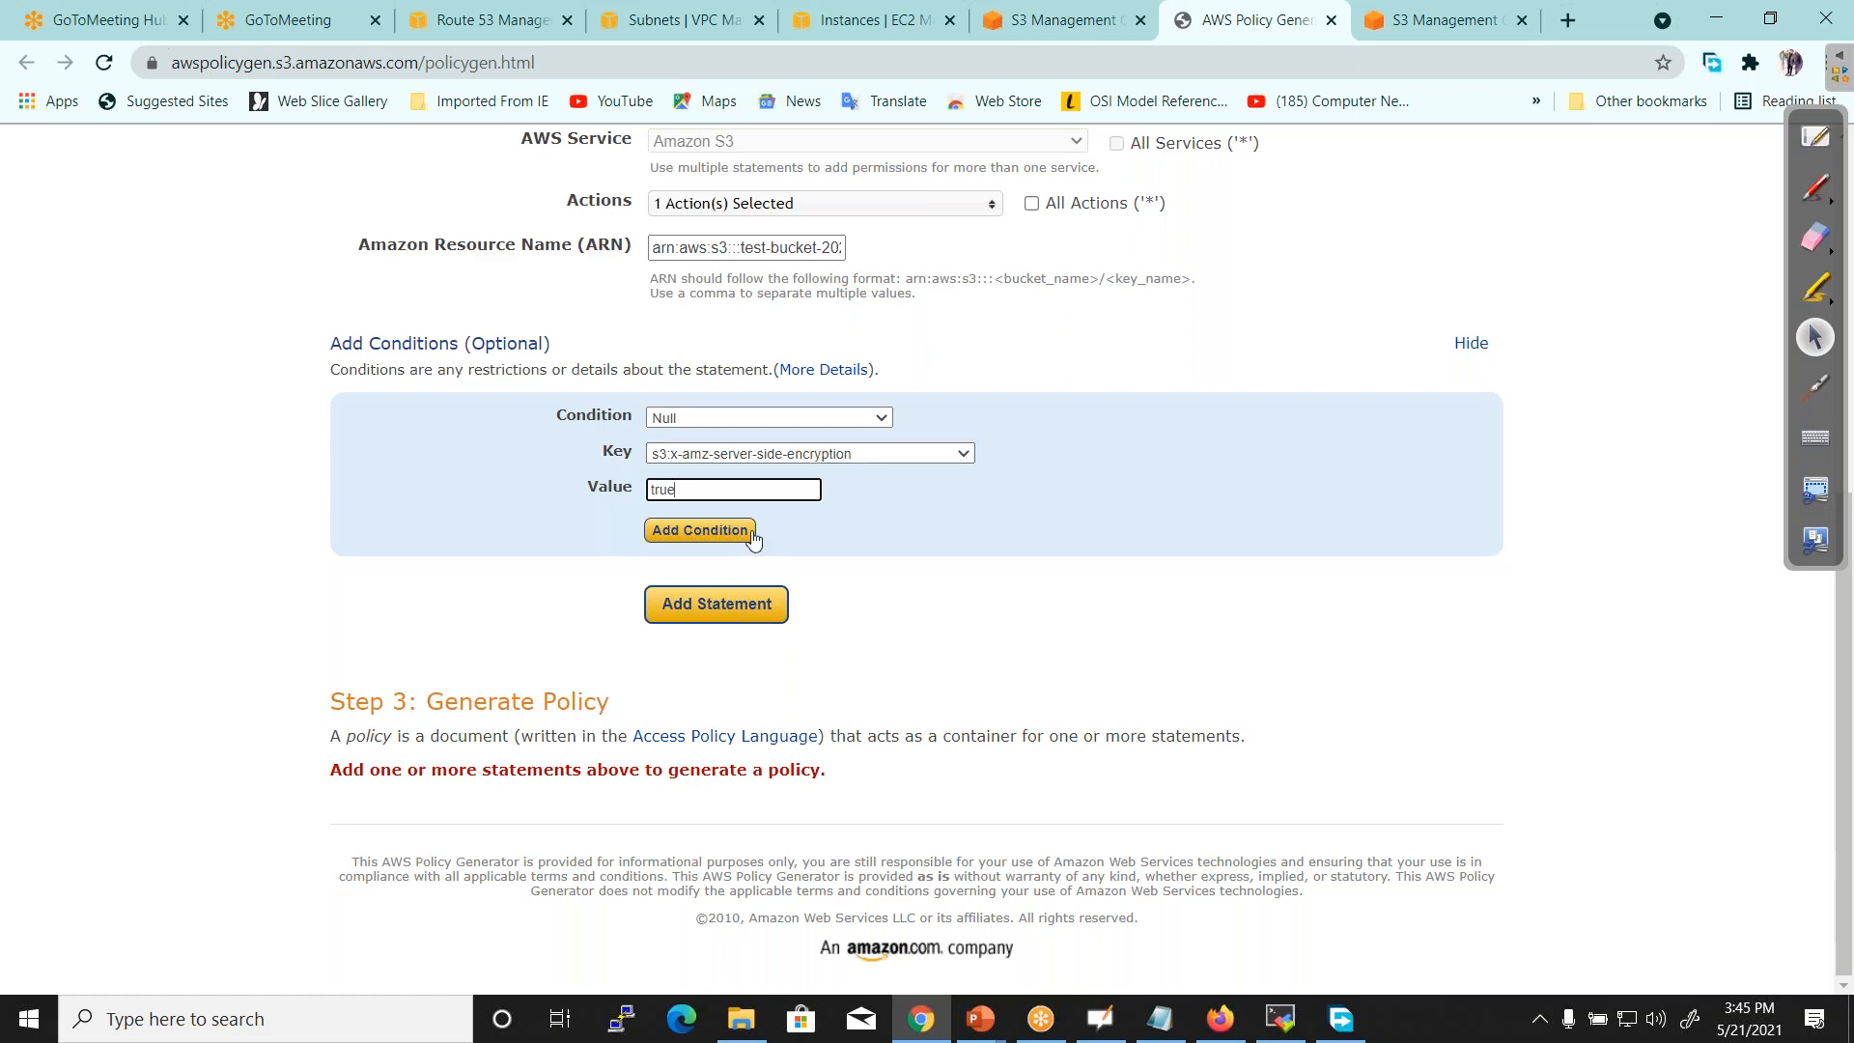
pyautogui.click(717, 540)
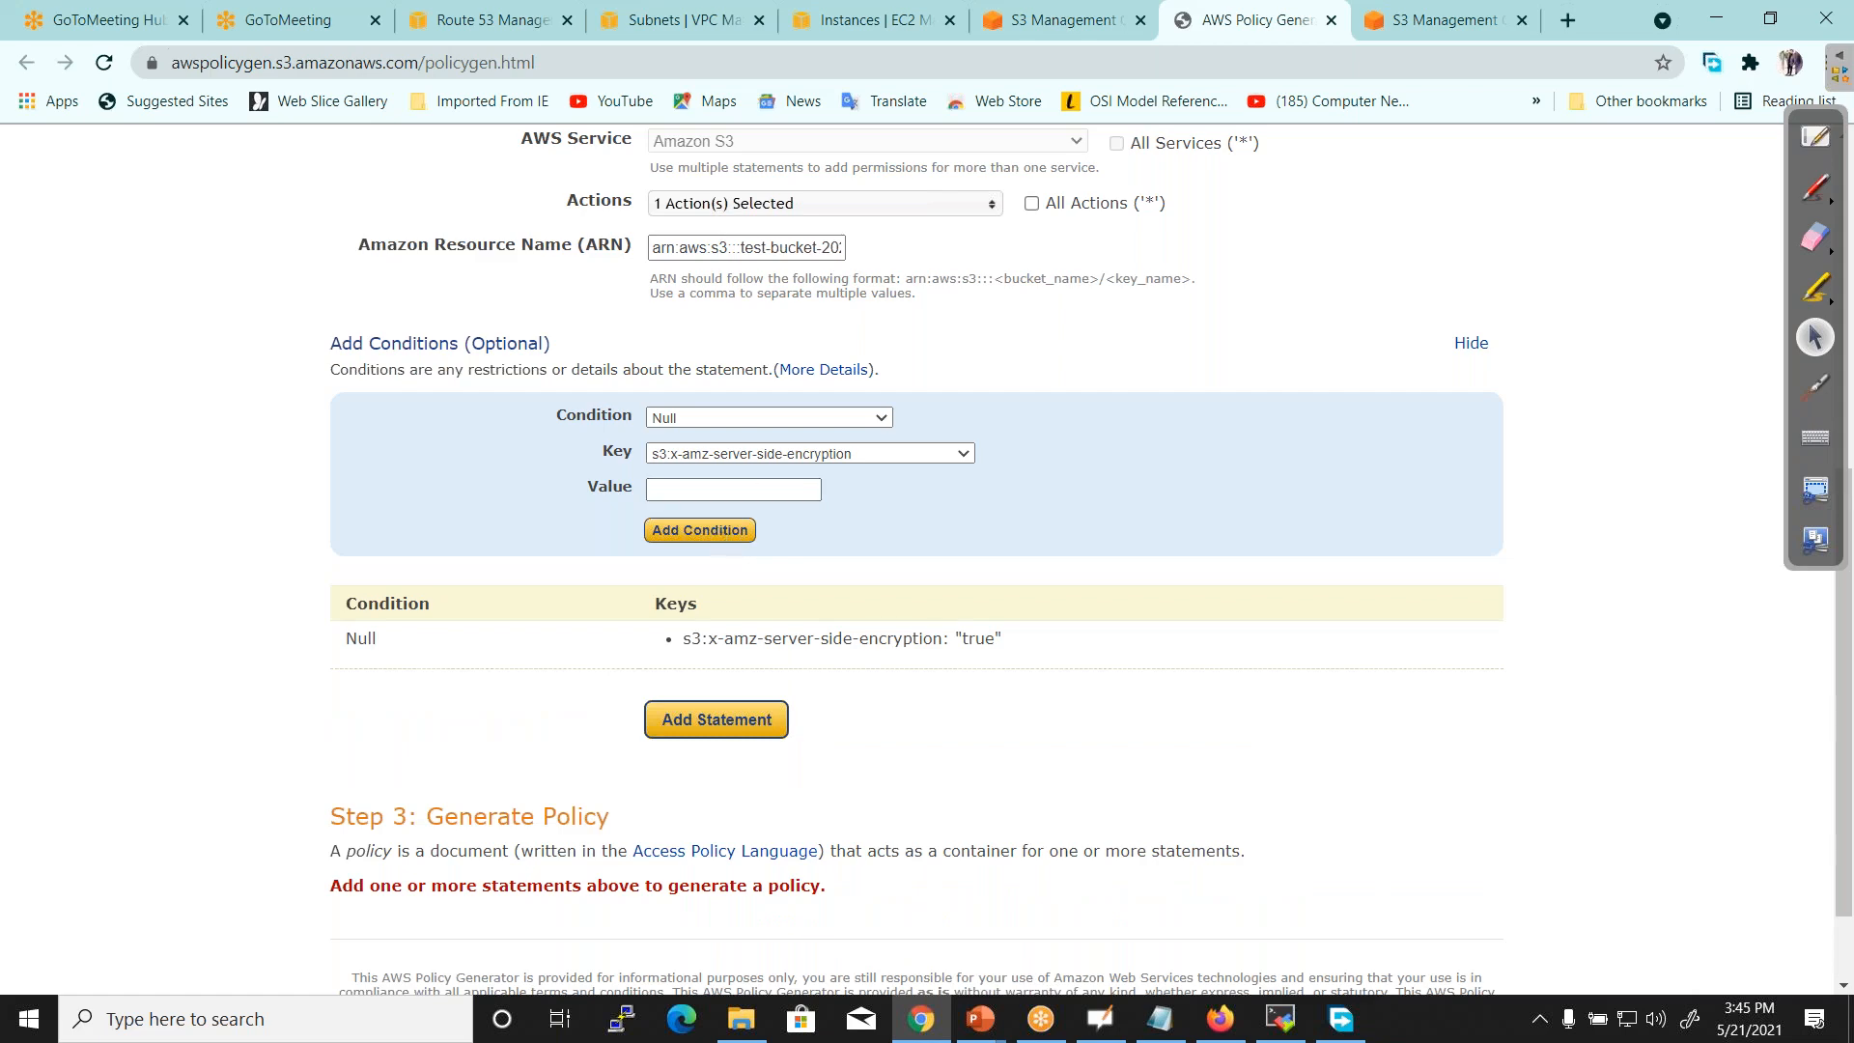
# Set up a second condition of type StringNotEquals on the server-side encryption key with the value AES256
pyautogui.click(863, 417)
pyautogui.moveTo(885, 536); pyautogui.dragTo(873, 659)
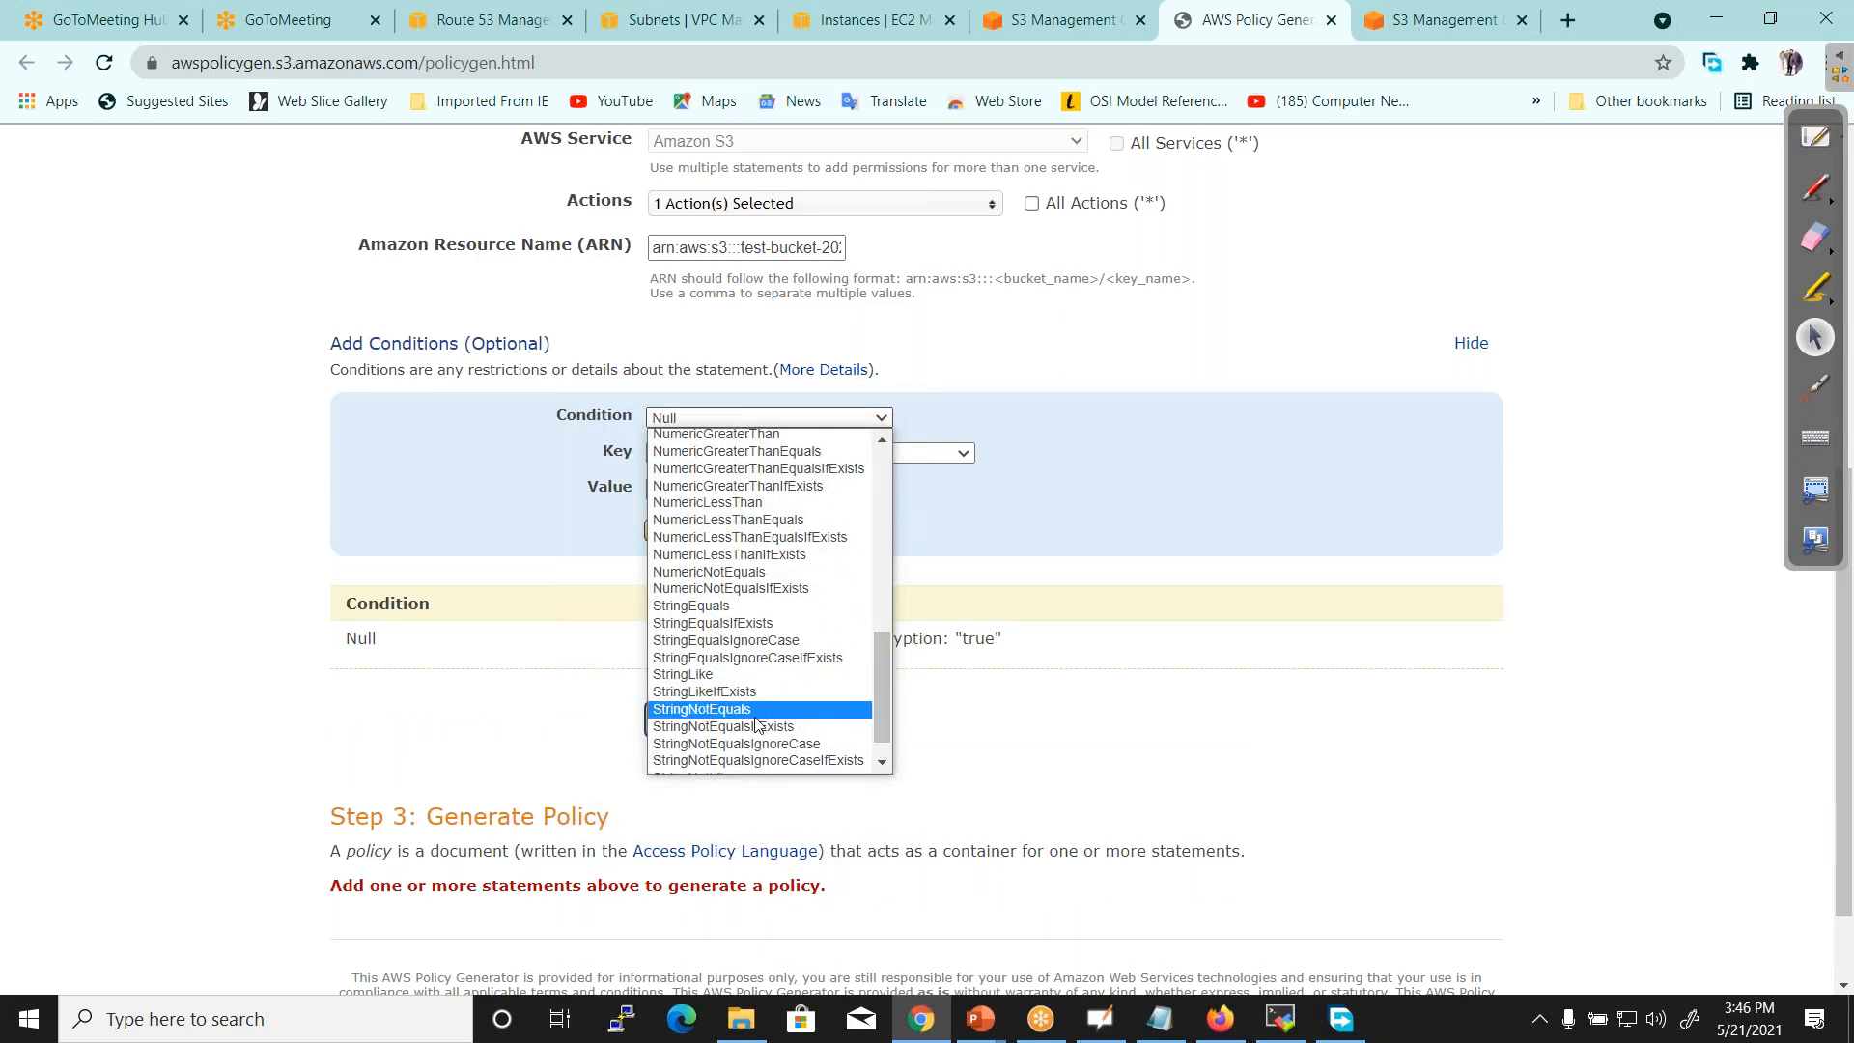
pyautogui.click(719, 709)
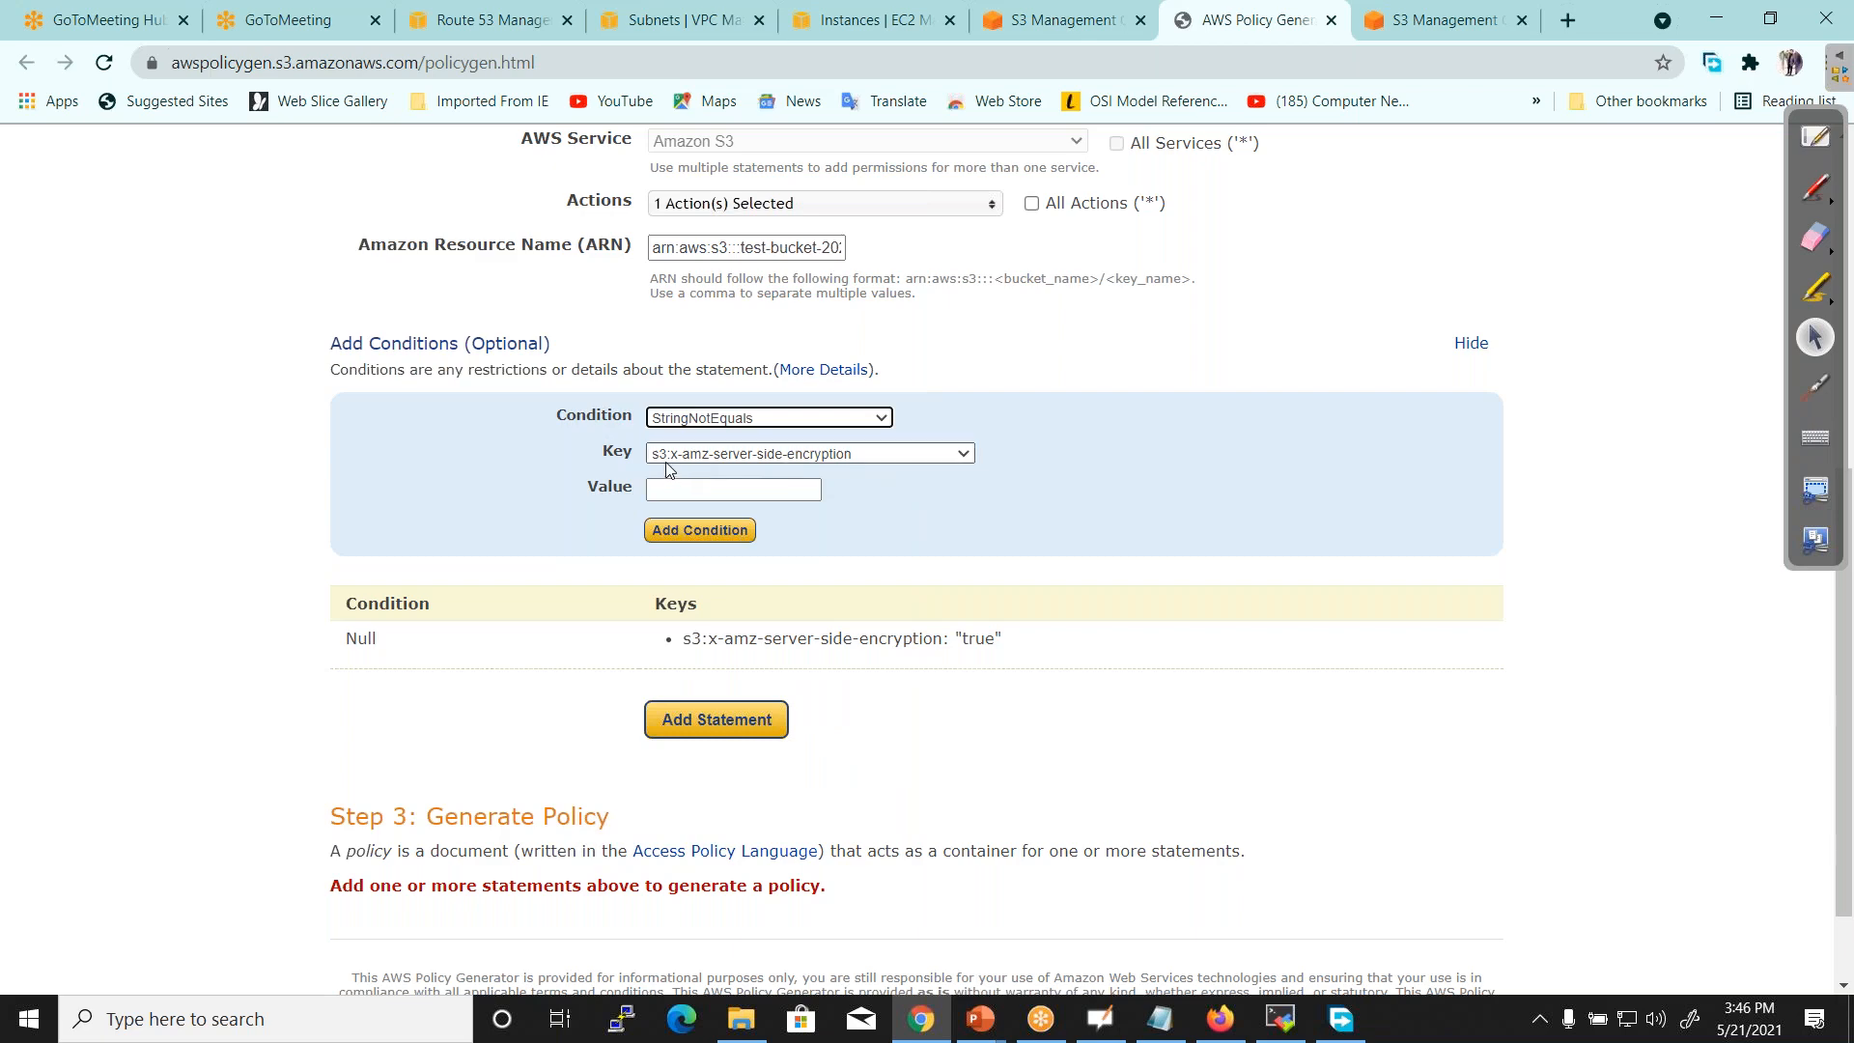
pyautogui.click(752, 489)
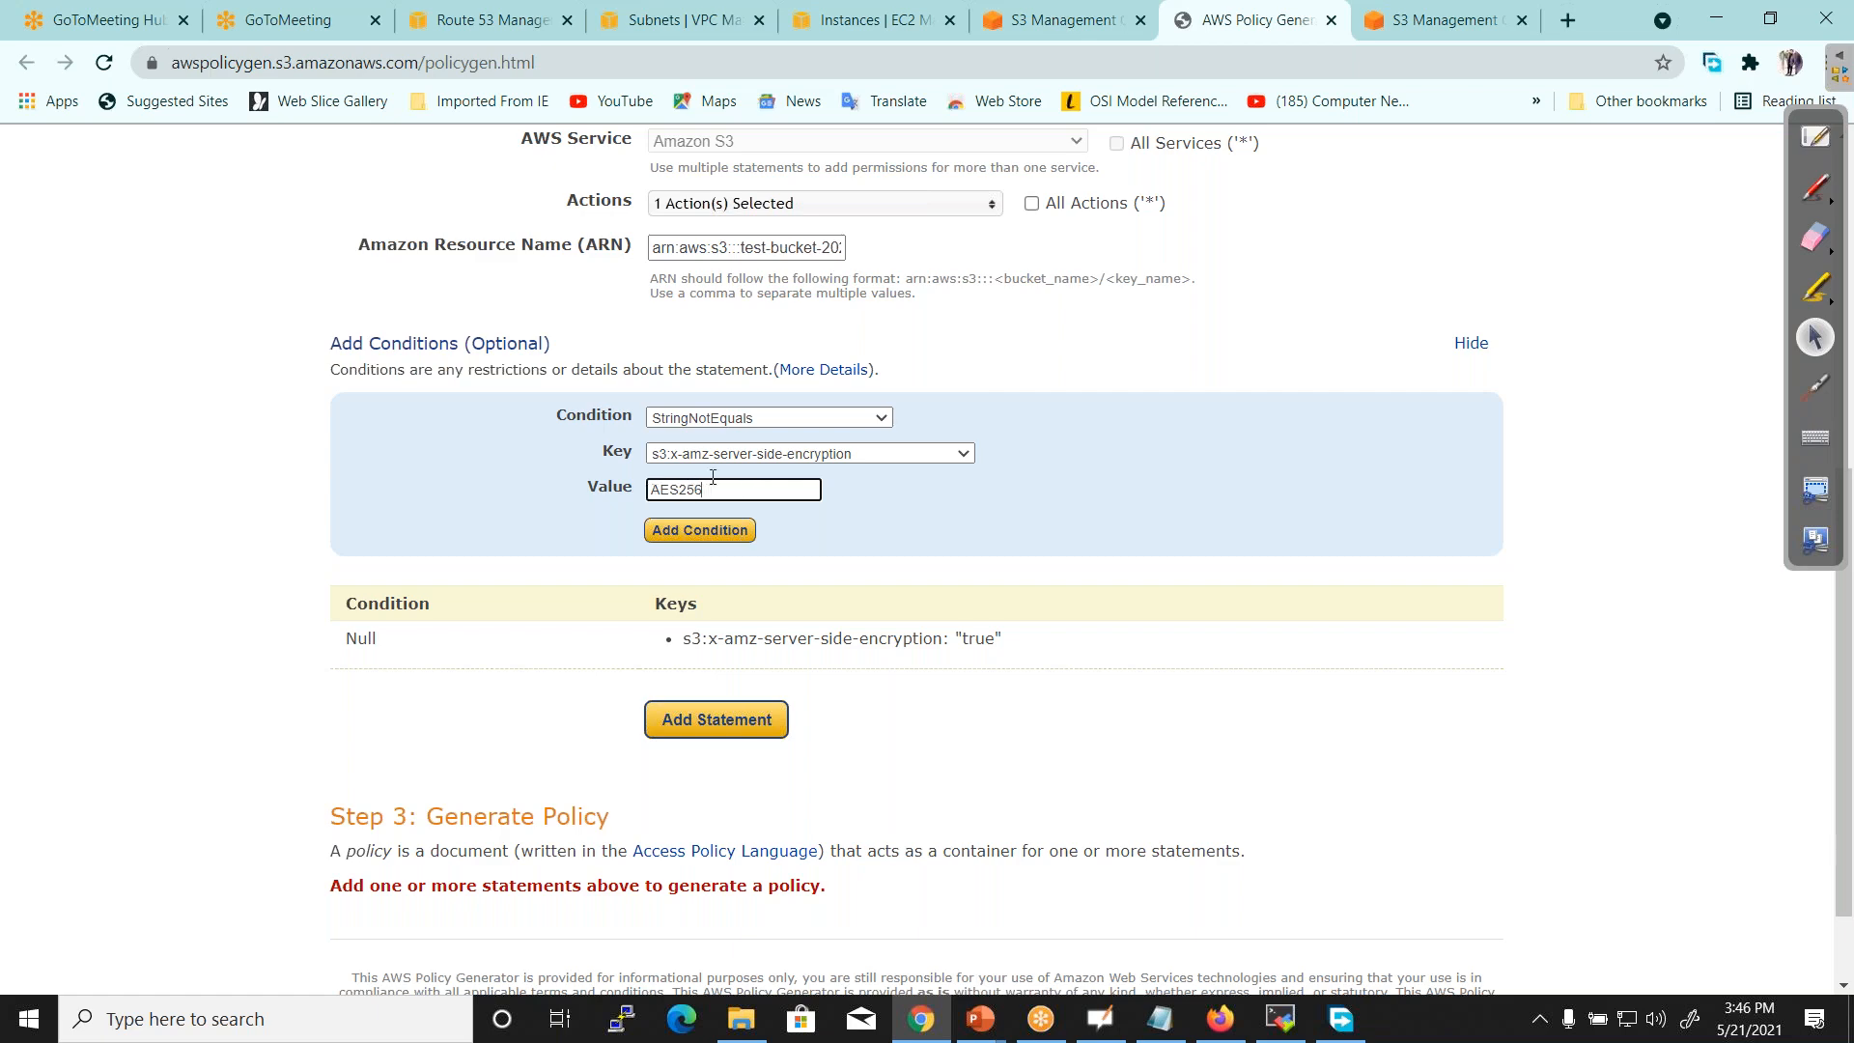
# Compare the conditions with the bucket policy slides in PowerPoint, and add the StringNotEquals condition in the policy generator in Chrome
pyautogui.click(980, 1019)
pyautogui.click(1029, 944)
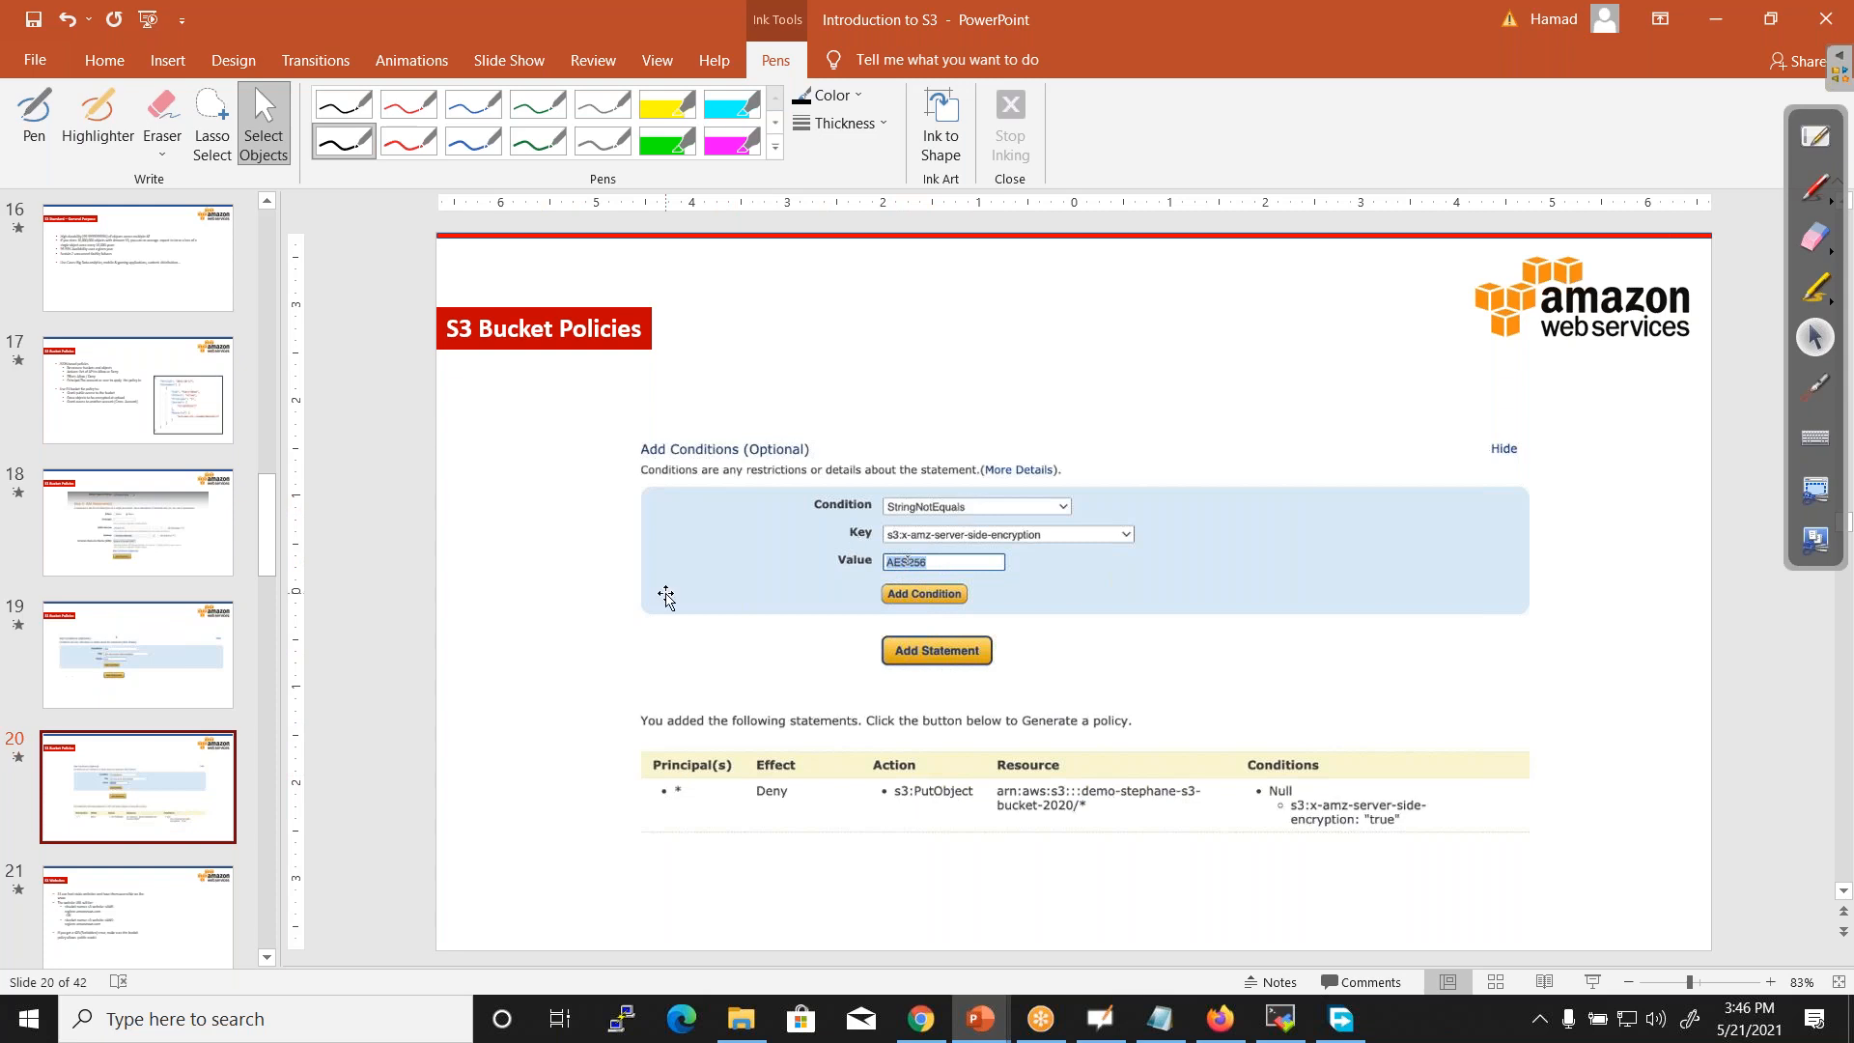
pyautogui.click(145, 681)
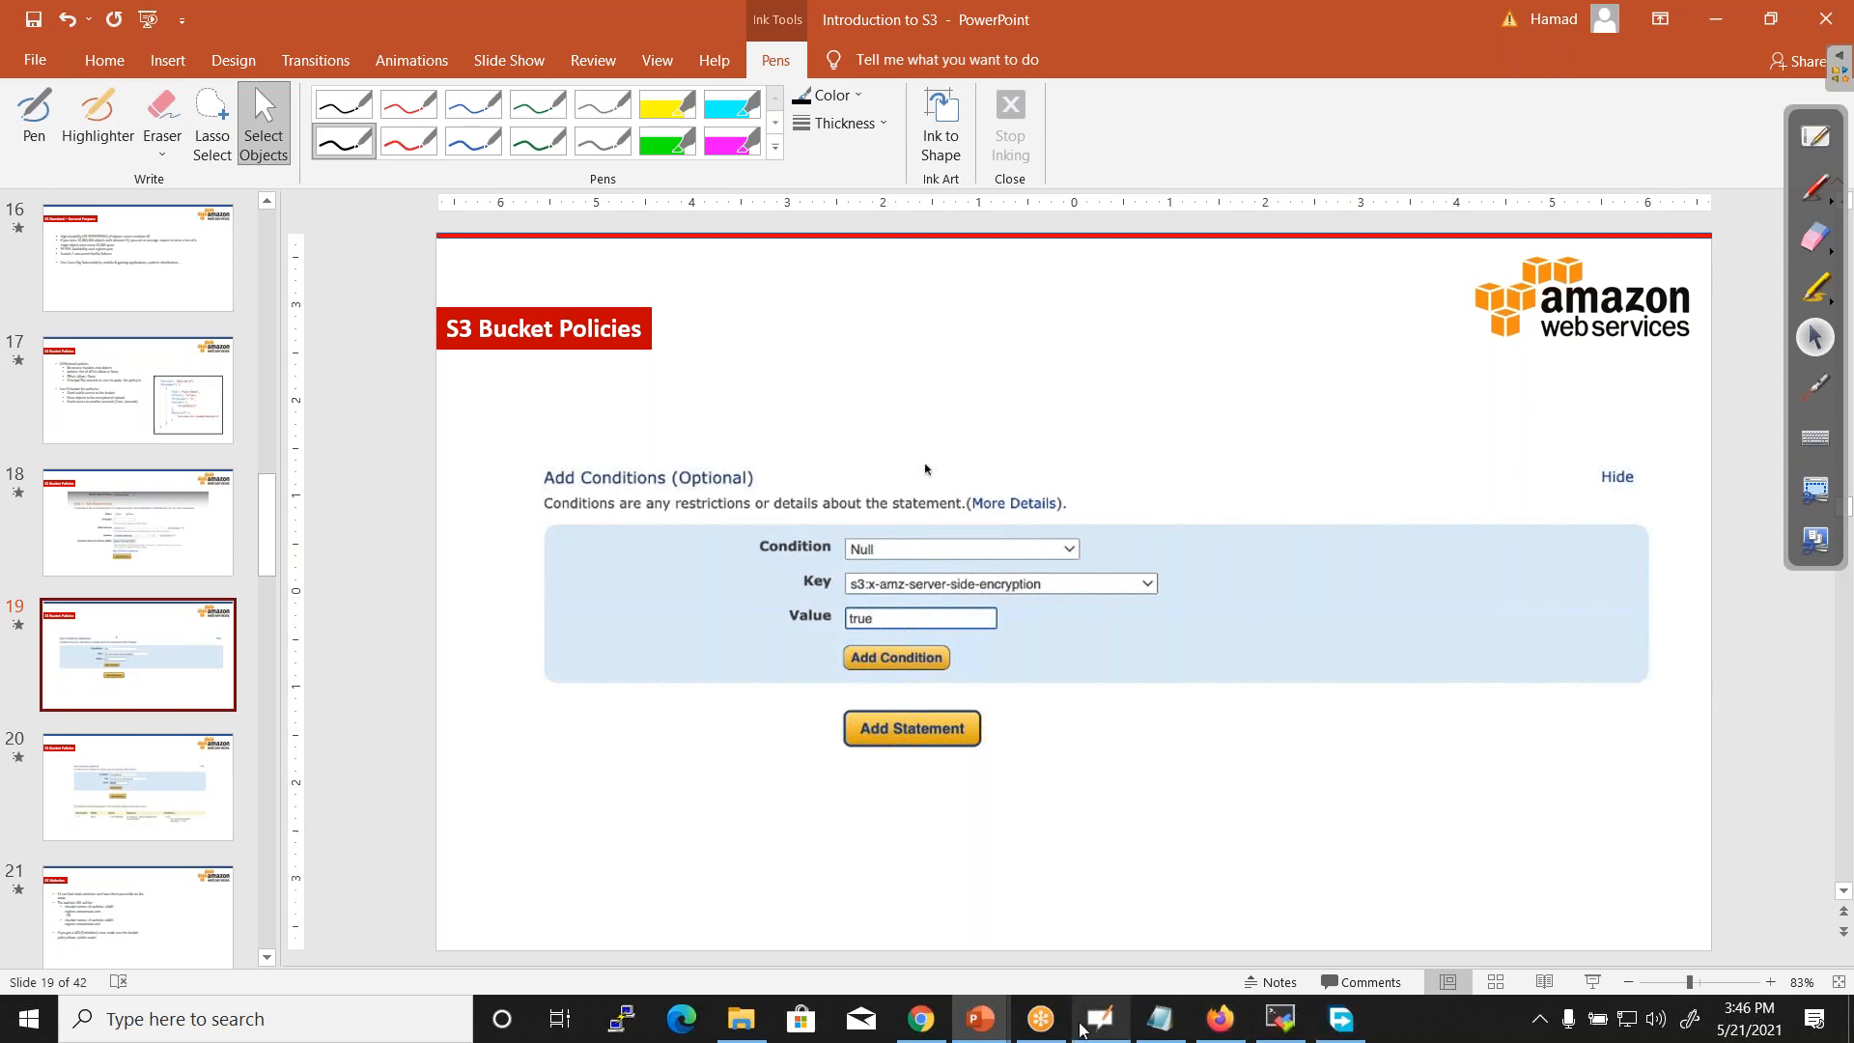
pyautogui.click(924, 1022)
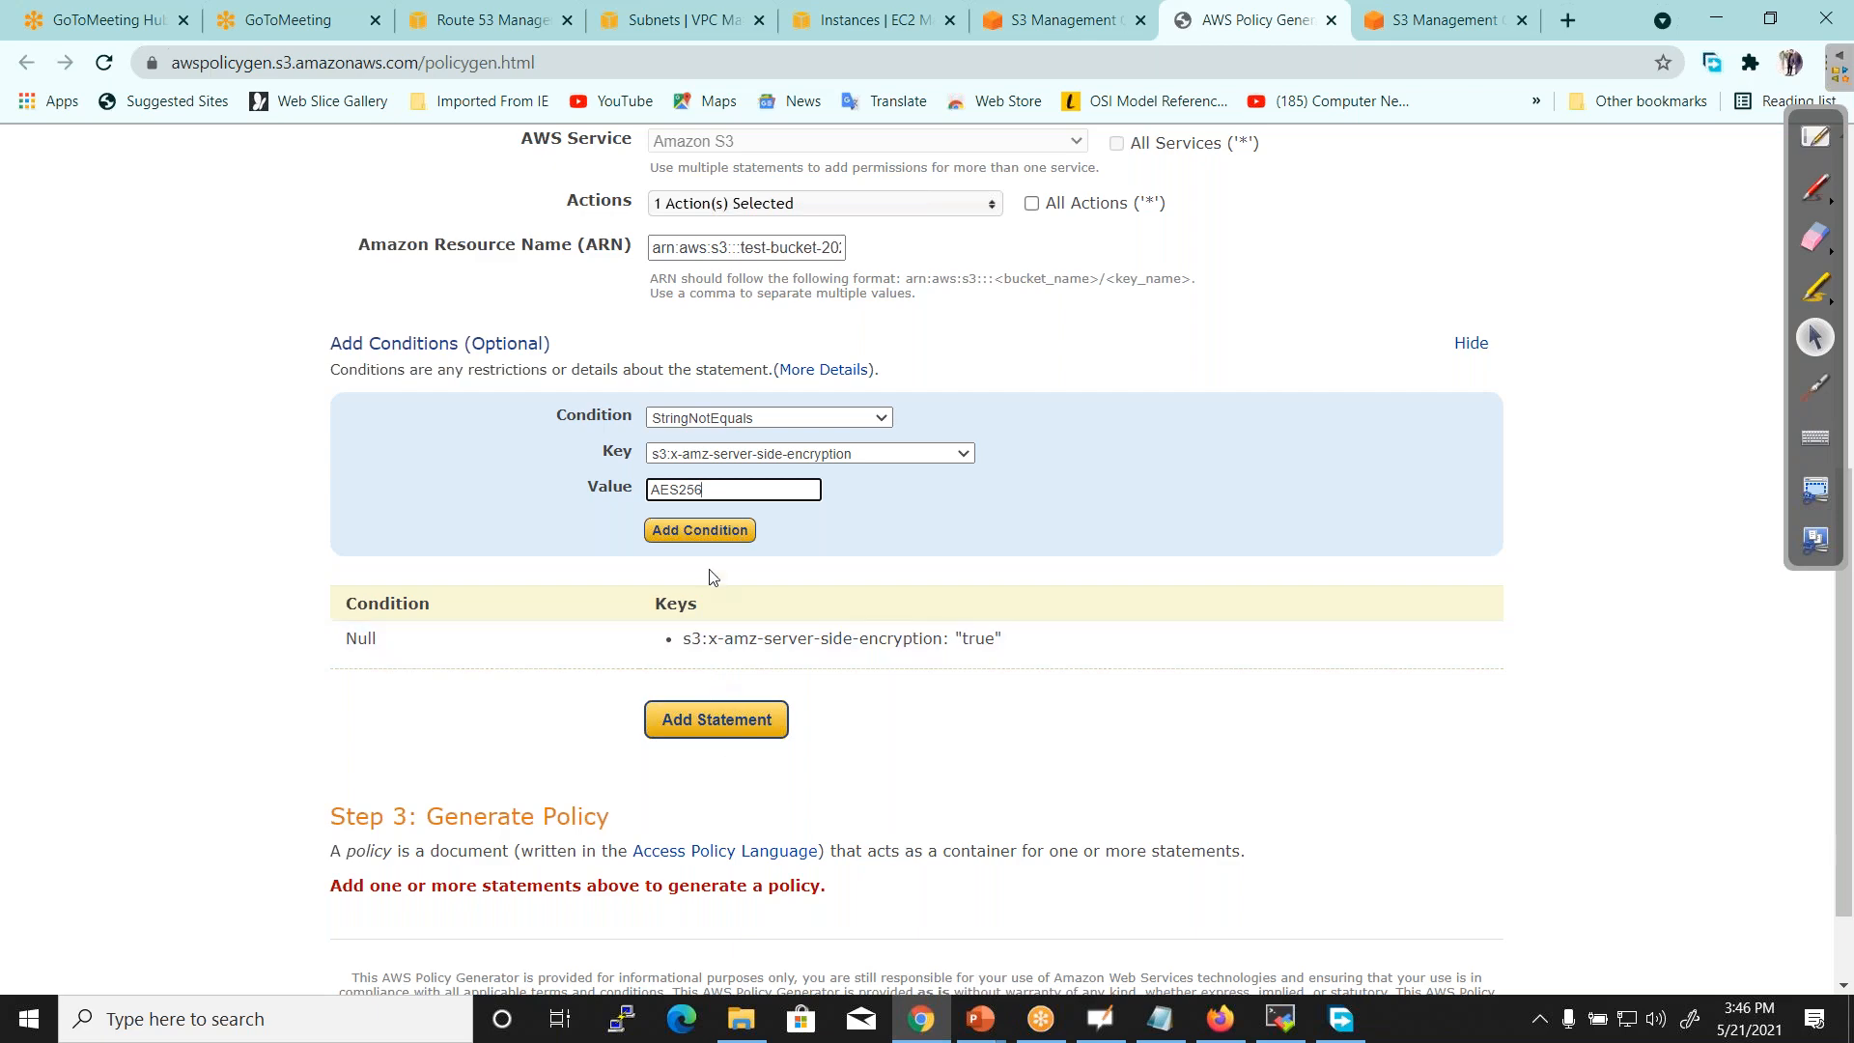
pyautogui.click(701, 533)
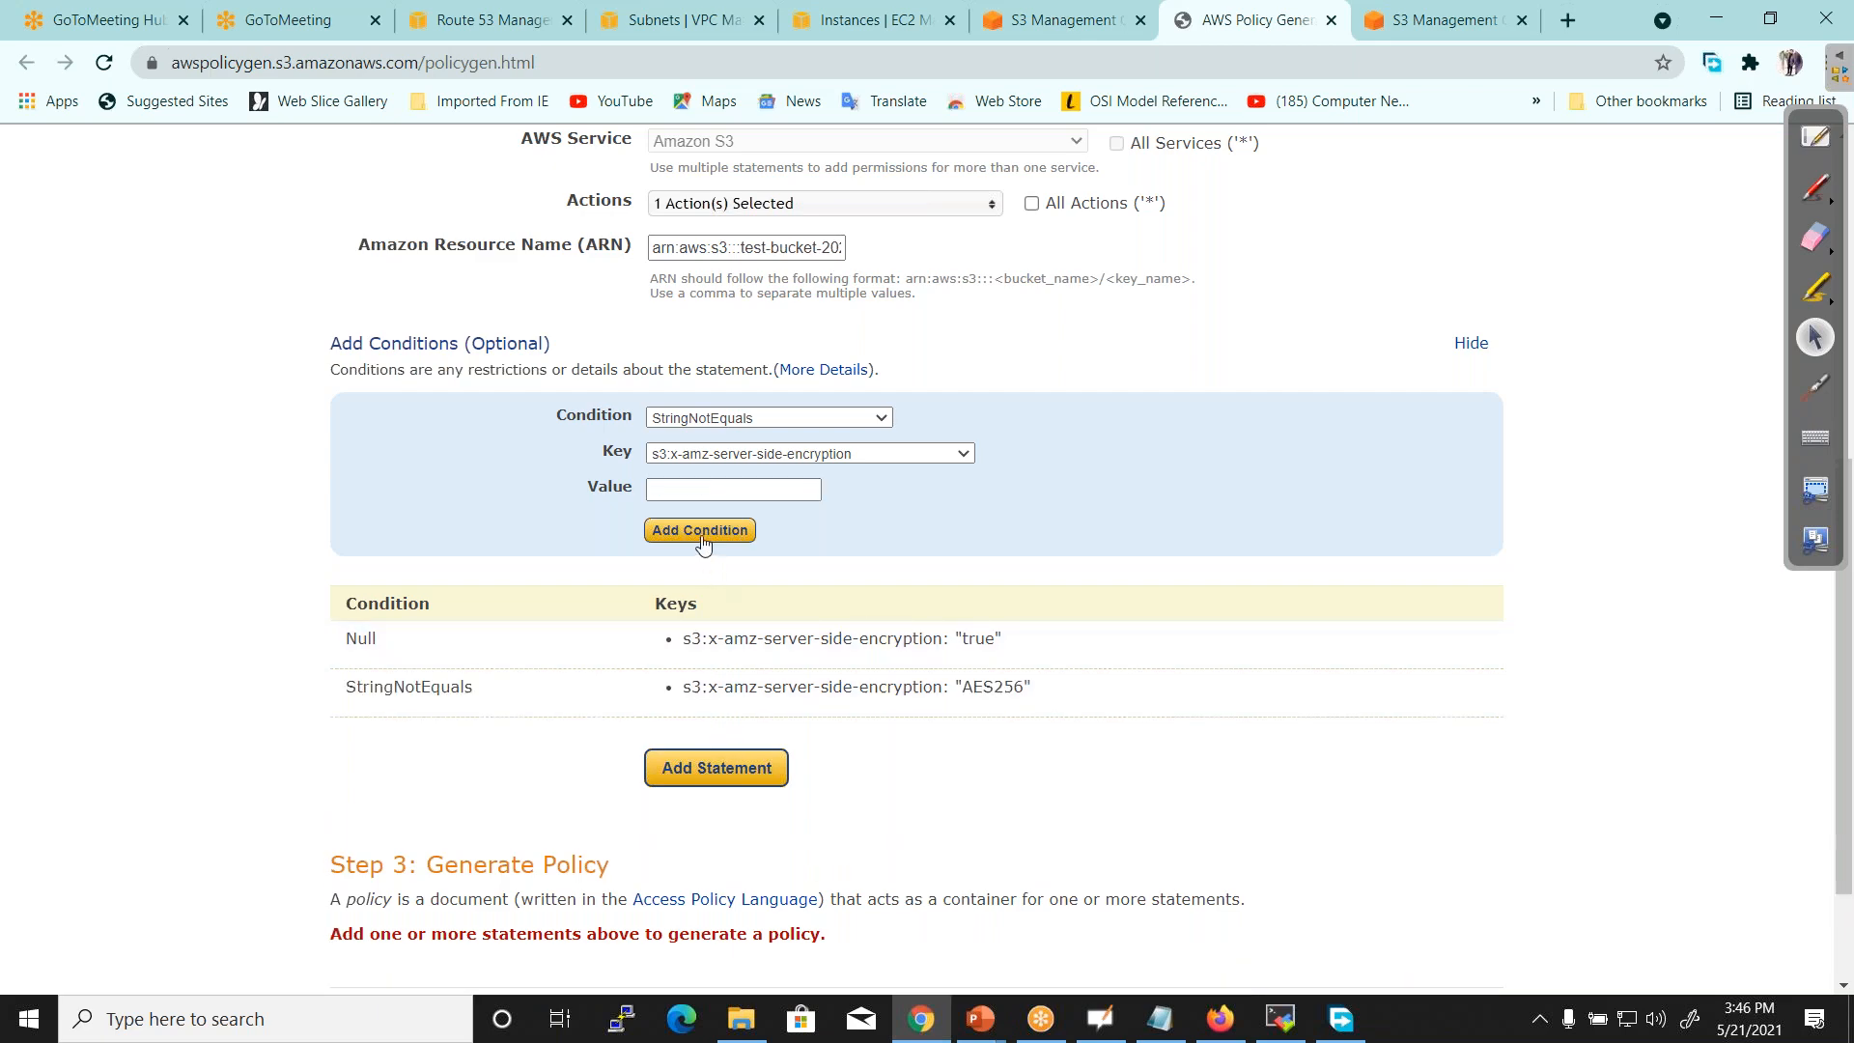
# Add the Deny statement with both conditions and generate the policy JSON document
pyautogui.click(746, 768)
pyautogui.click(747, 766)
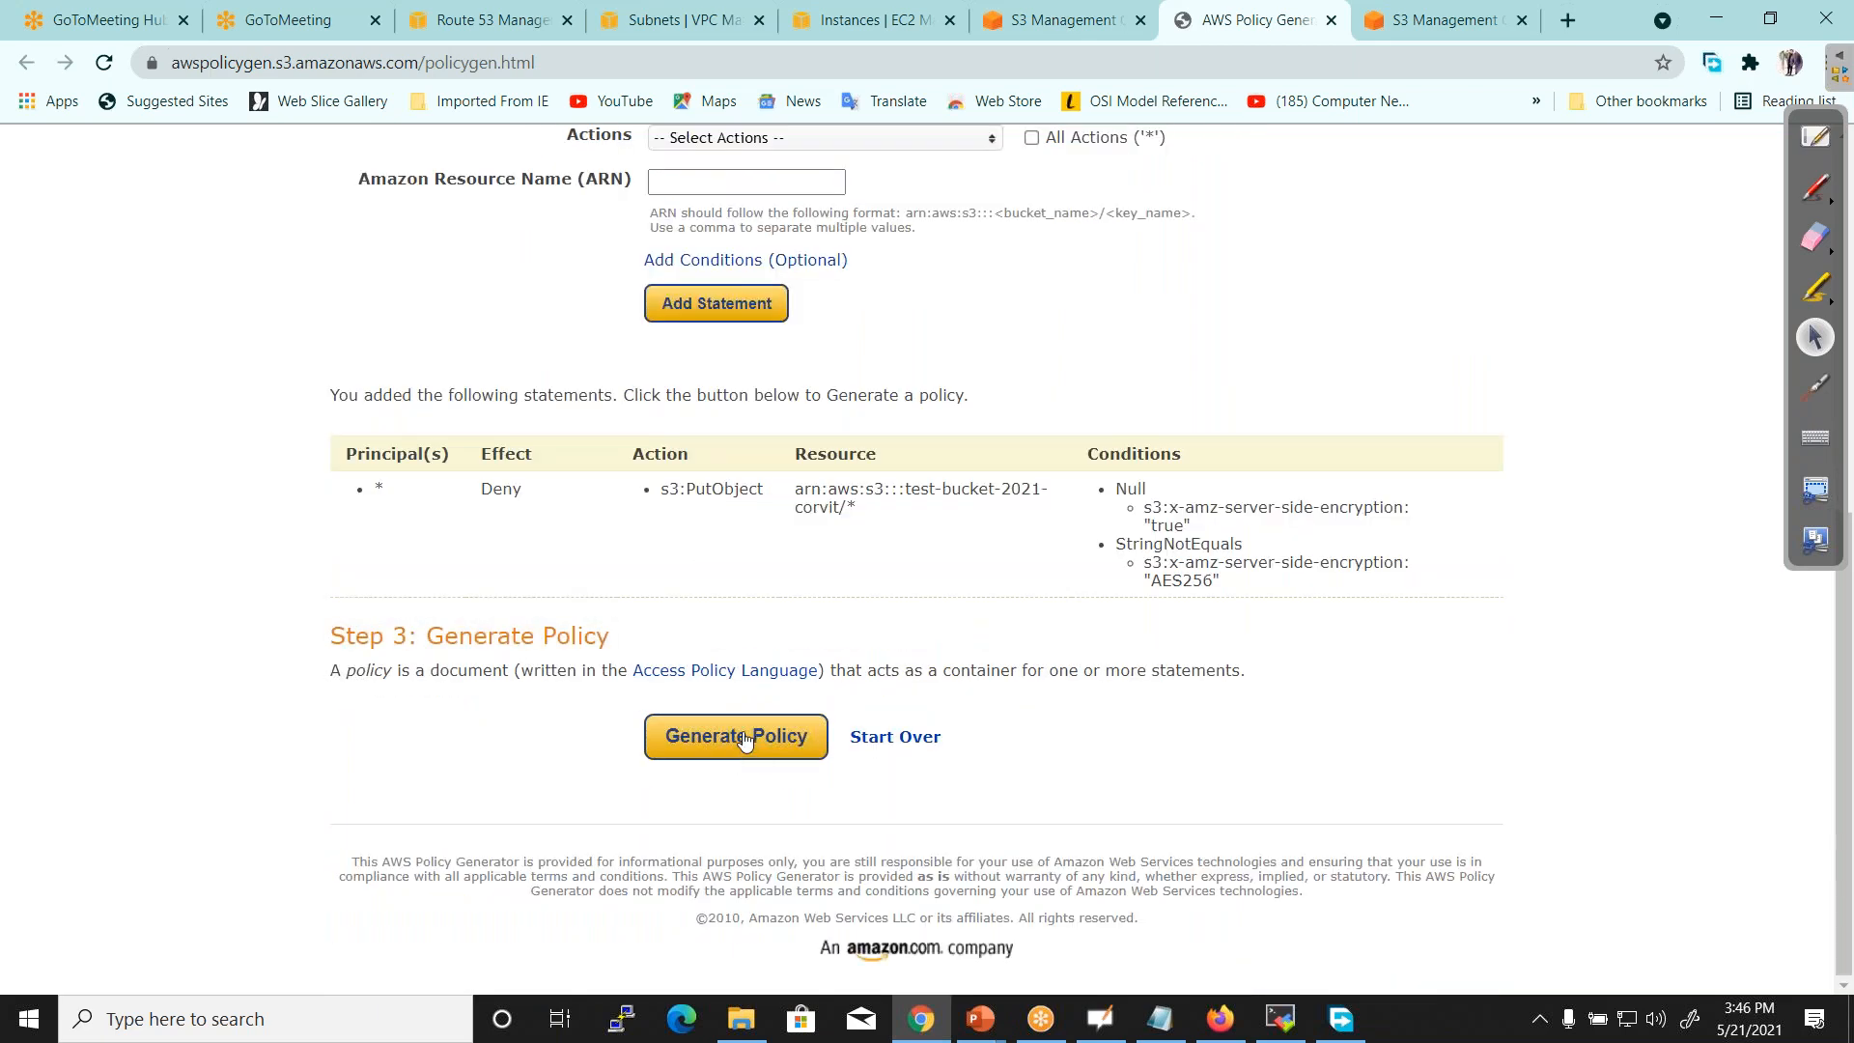
pyautogui.moveTo(1381, 406)
pyautogui.mouseDown()
pyautogui.moveTo(1385, 585)
pyautogui.moveTo(1371, 370)
pyautogui.mouseUp()
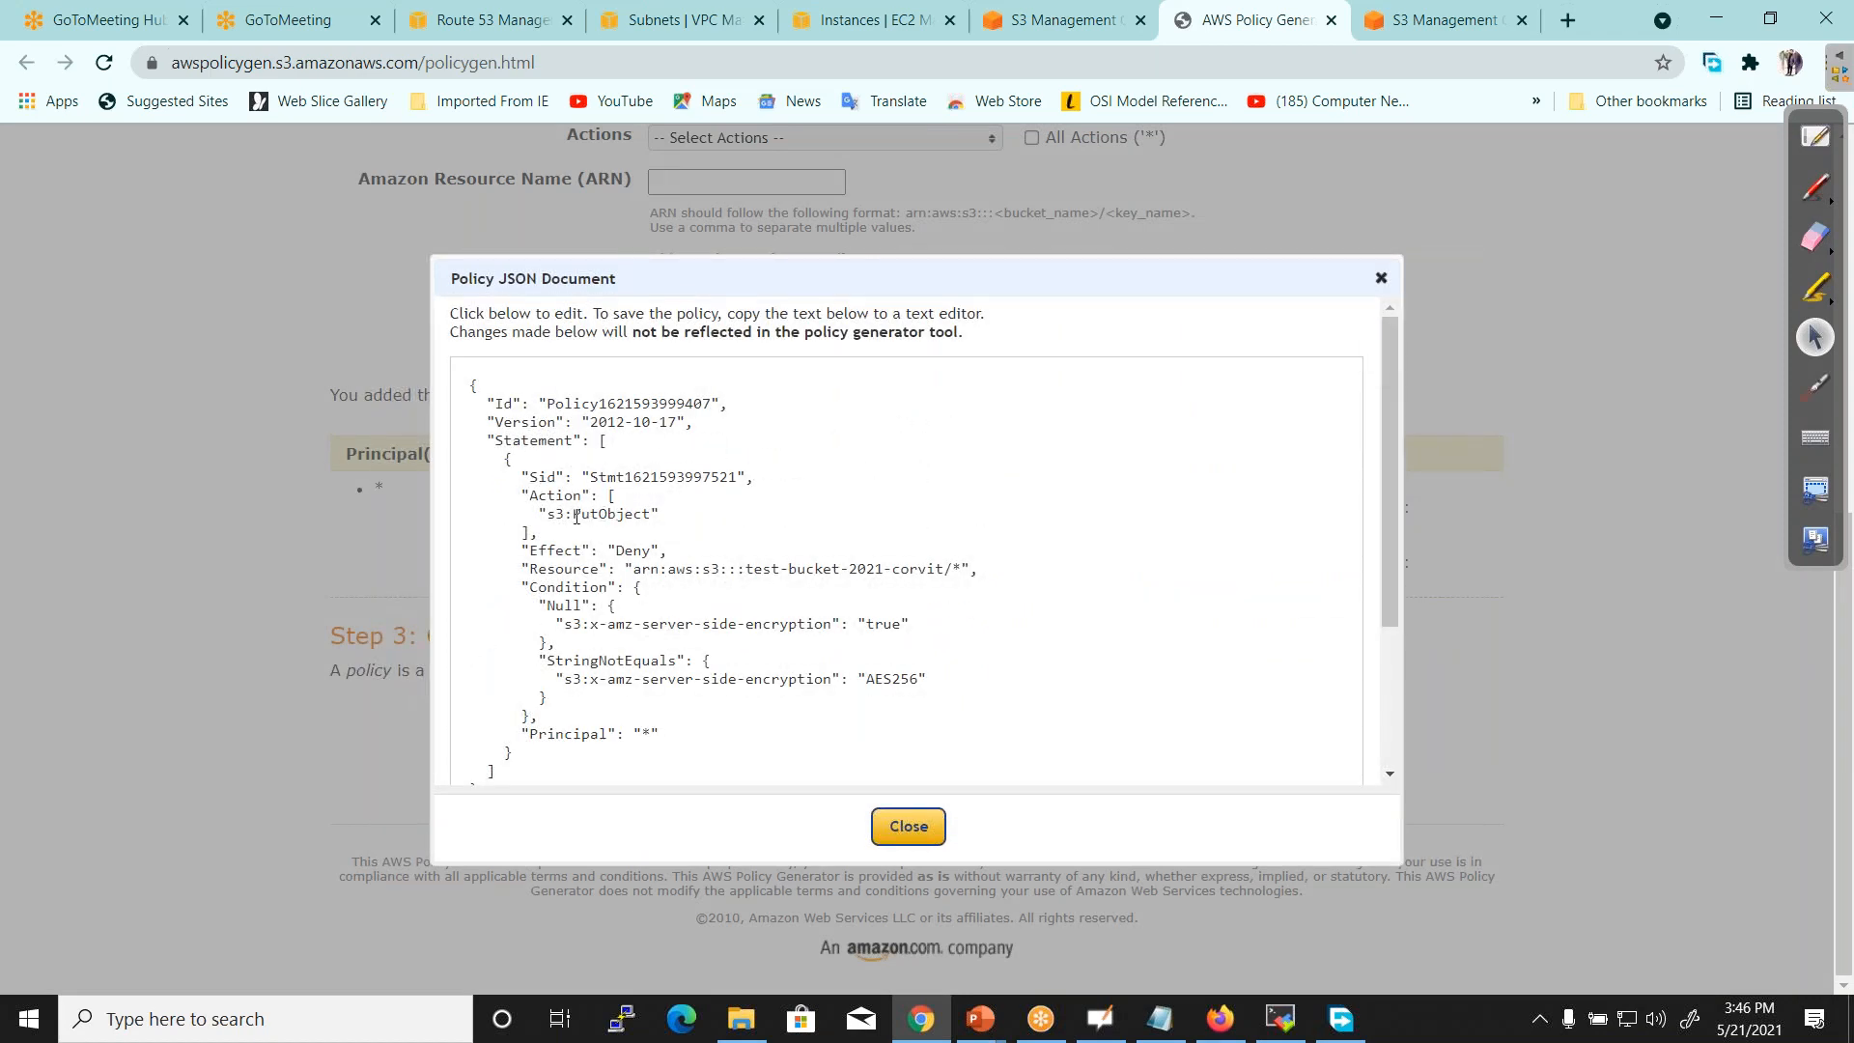
# Review the PutObject, Deny and encryption condition entries, and copy the entire generated policy JSON
pyautogui.moveTo(558, 515); pyautogui.dragTo(658, 558)
pyautogui.moveTo(866, 624); pyautogui.dragTo(925, 682)
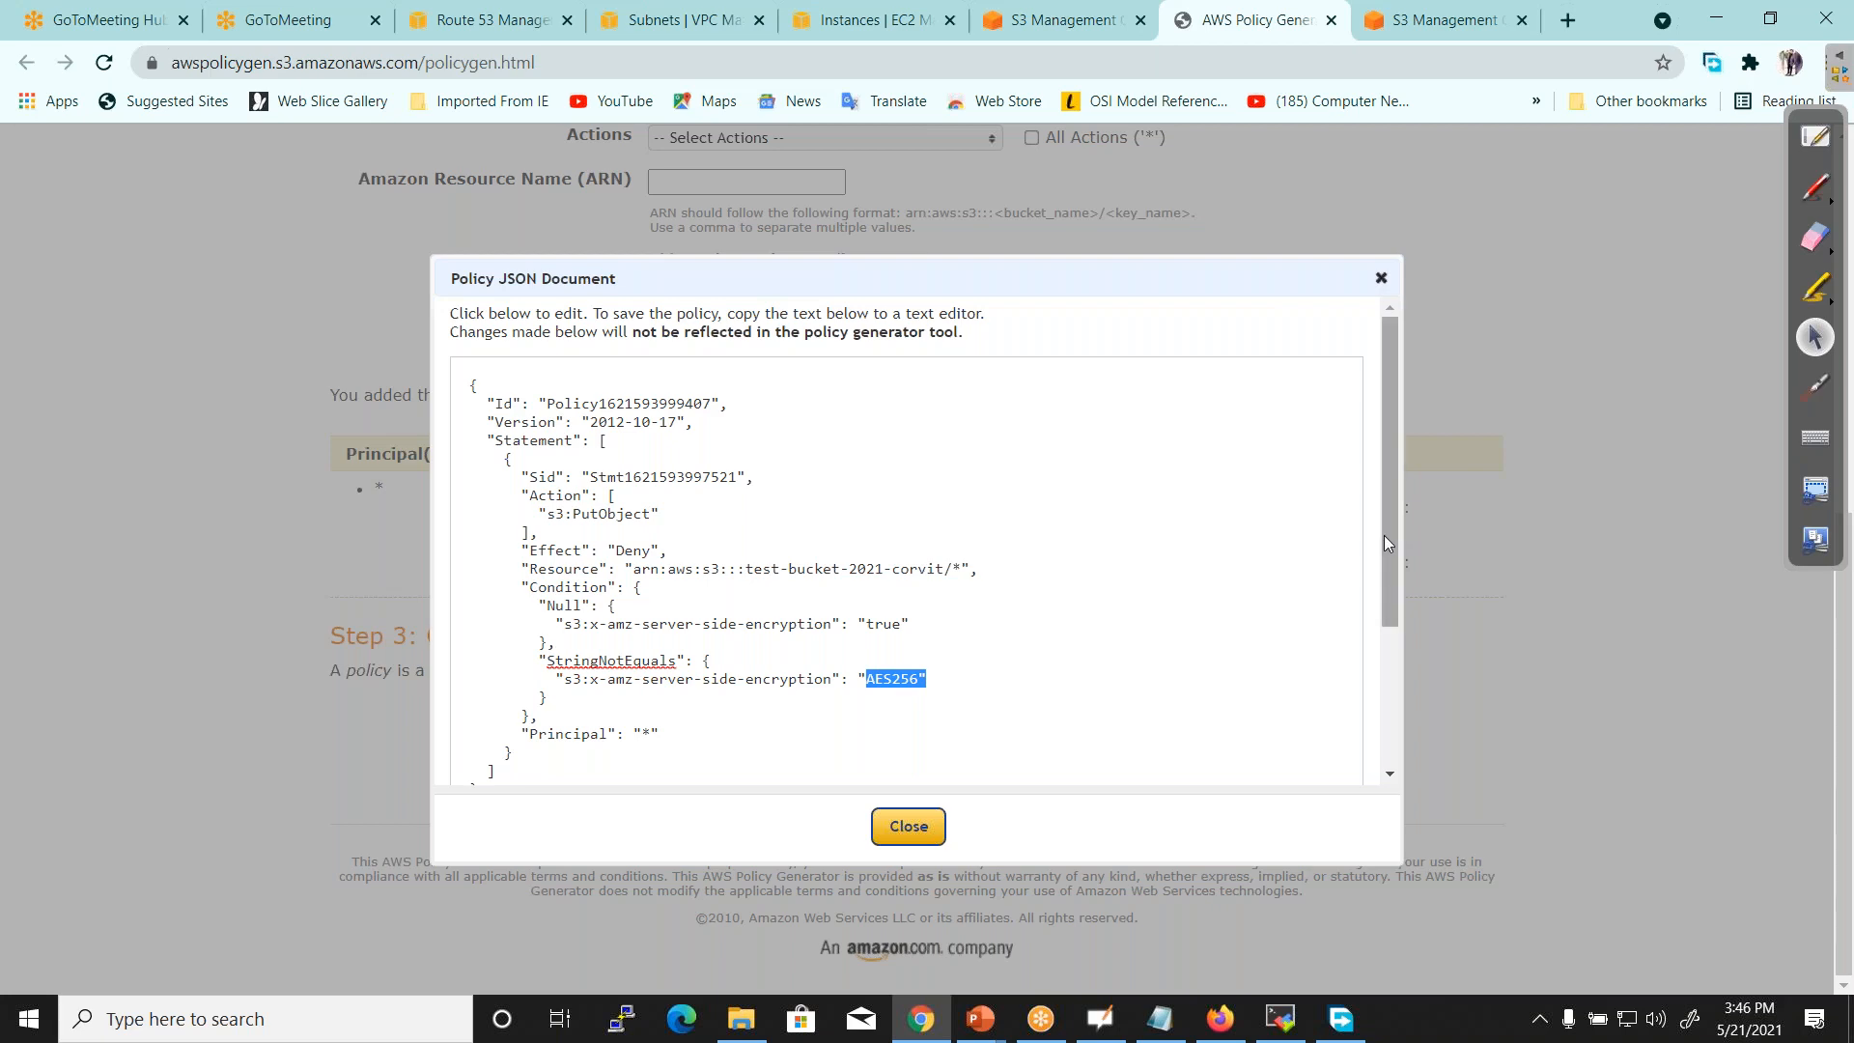
pyautogui.moveTo(1383, 535); pyautogui.dragTo(1381, 597)
pyautogui.moveTo(584, 692); pyautogui.dragTo(436, 336)
pyautogui.hotkey('ctrl', 'c')
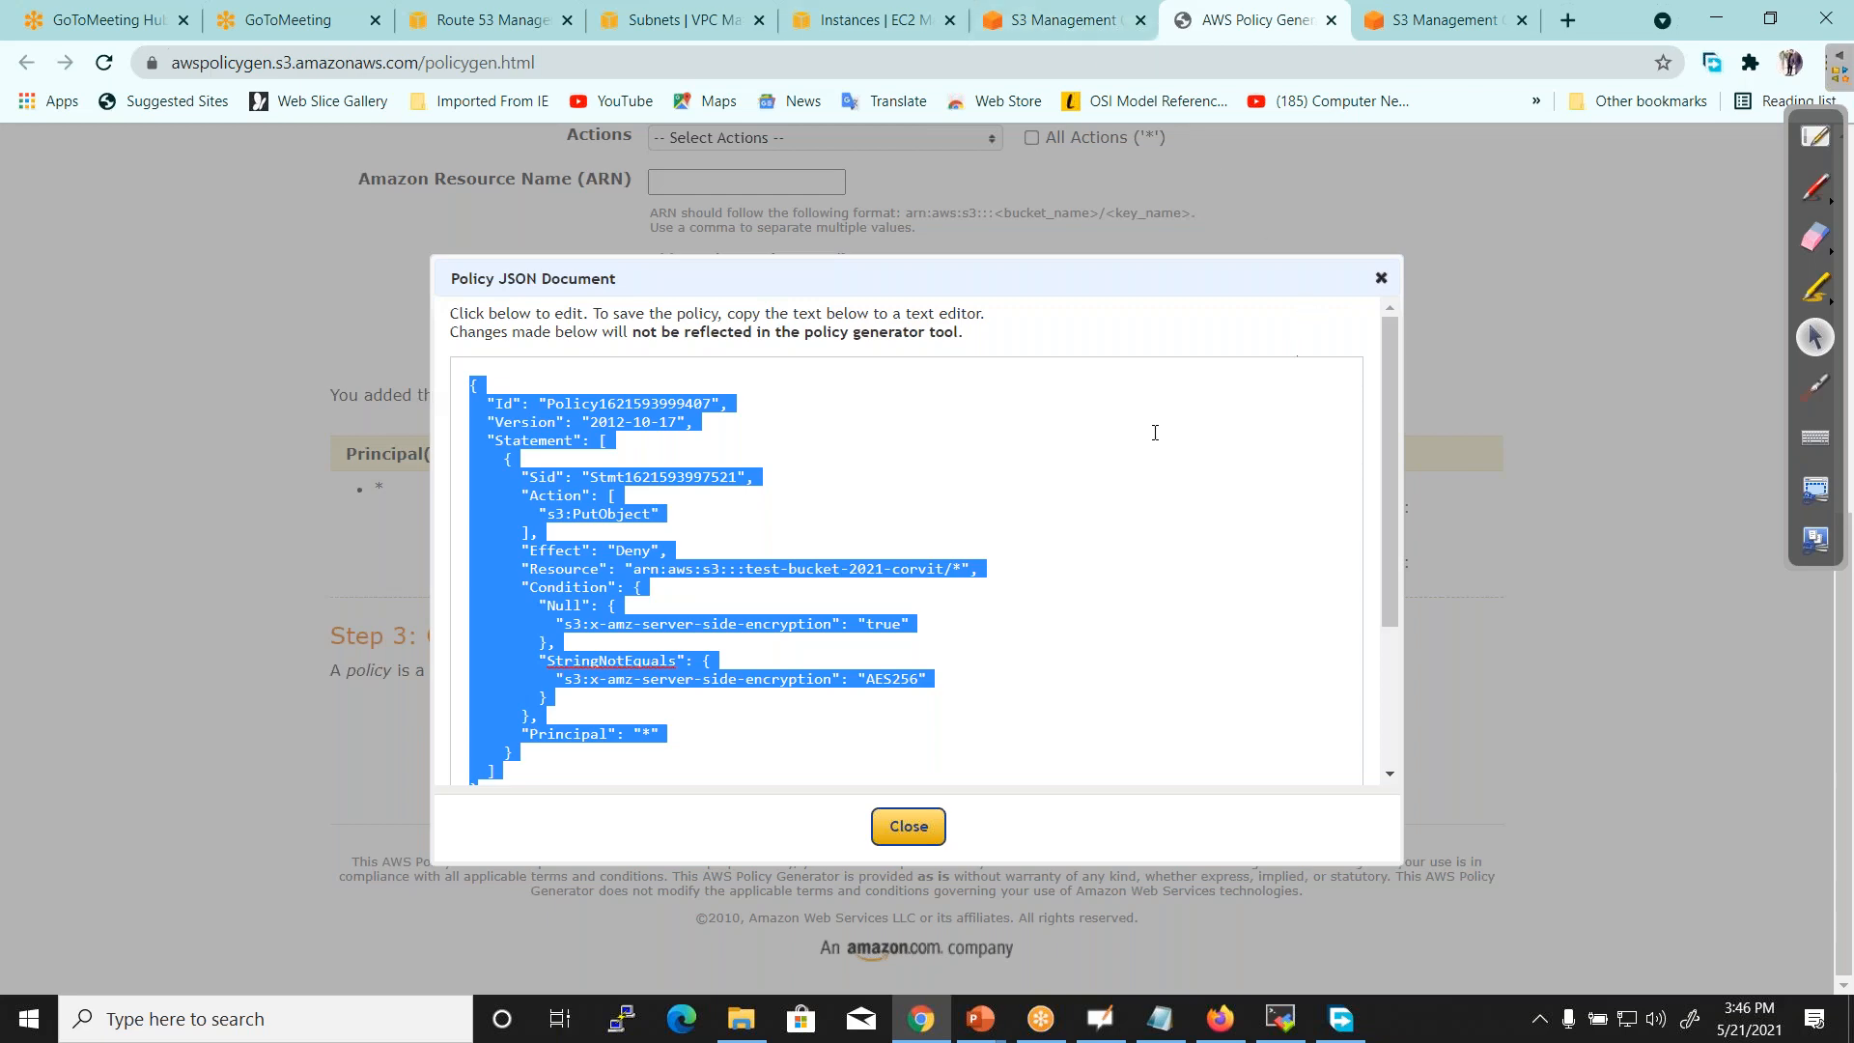
# Paste the copied JSON into the bucket policy of test-bucket-2021-corvit in the S3 console and save the changes
pyautogui.click(1120, 27)
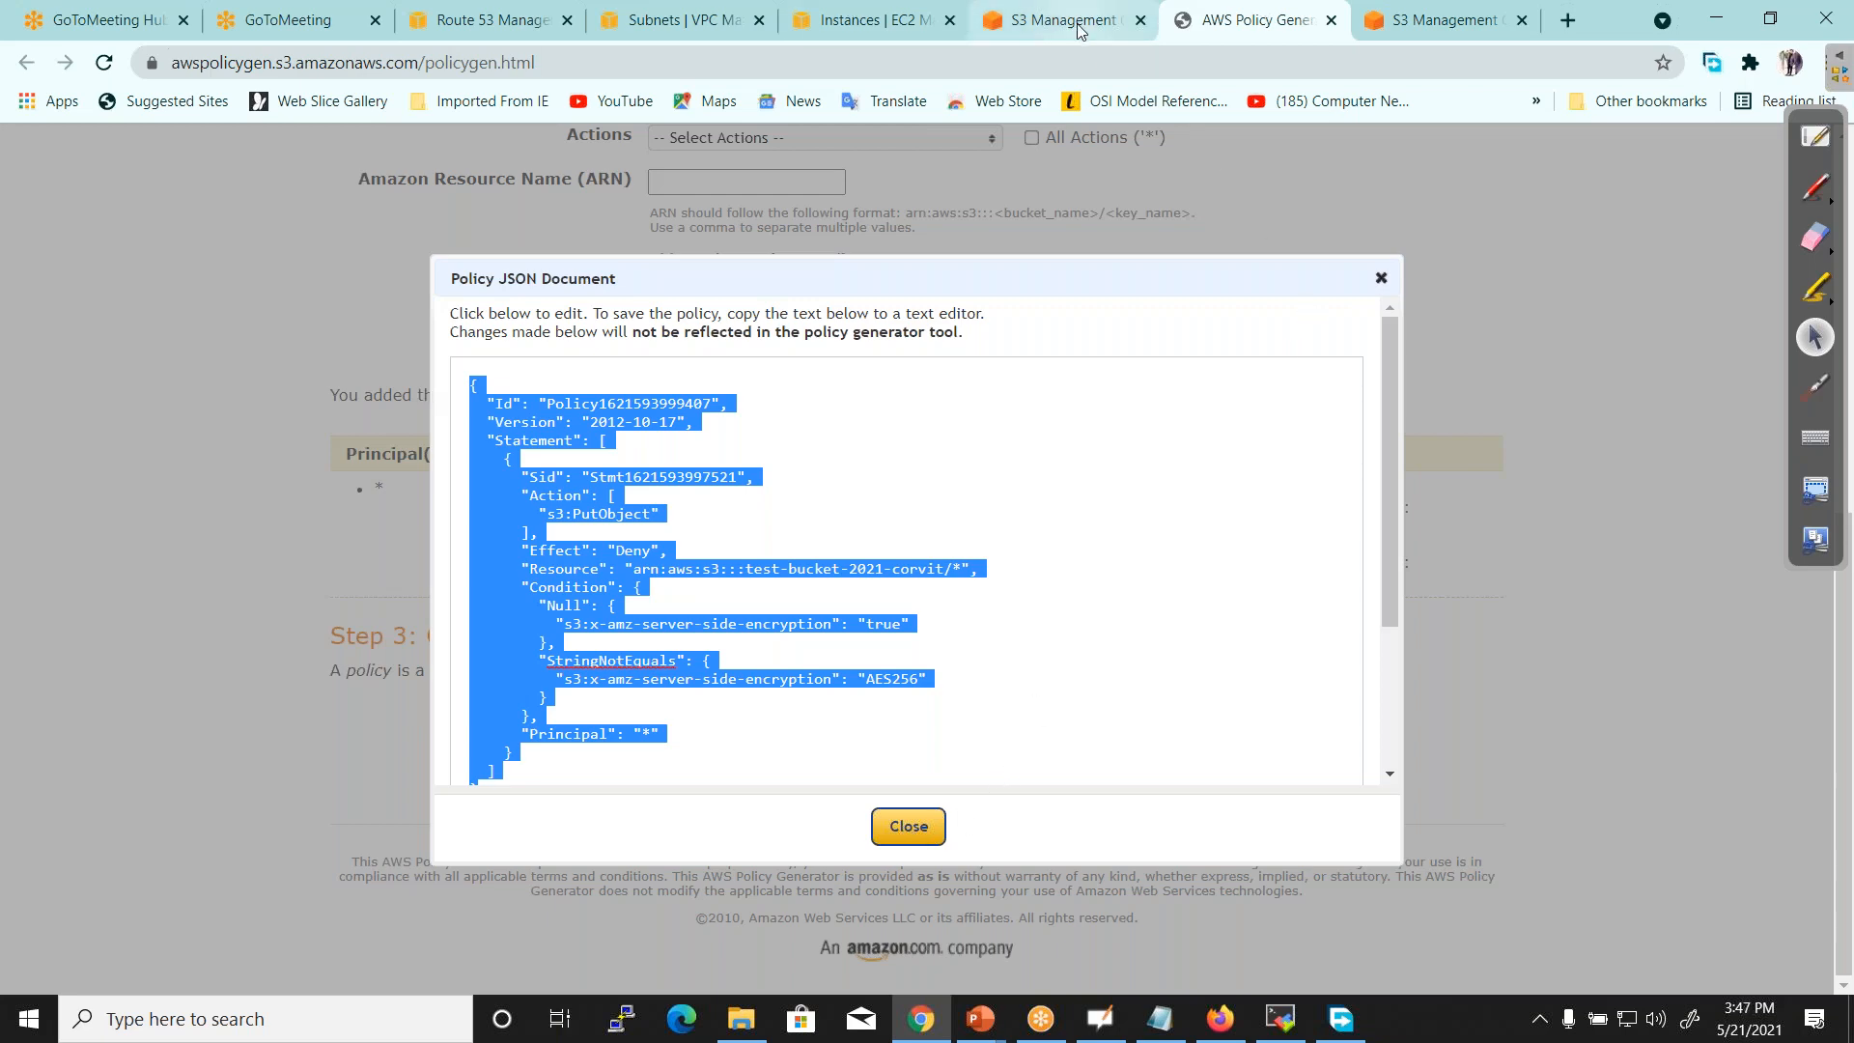
pyautogui.click(535, 696)
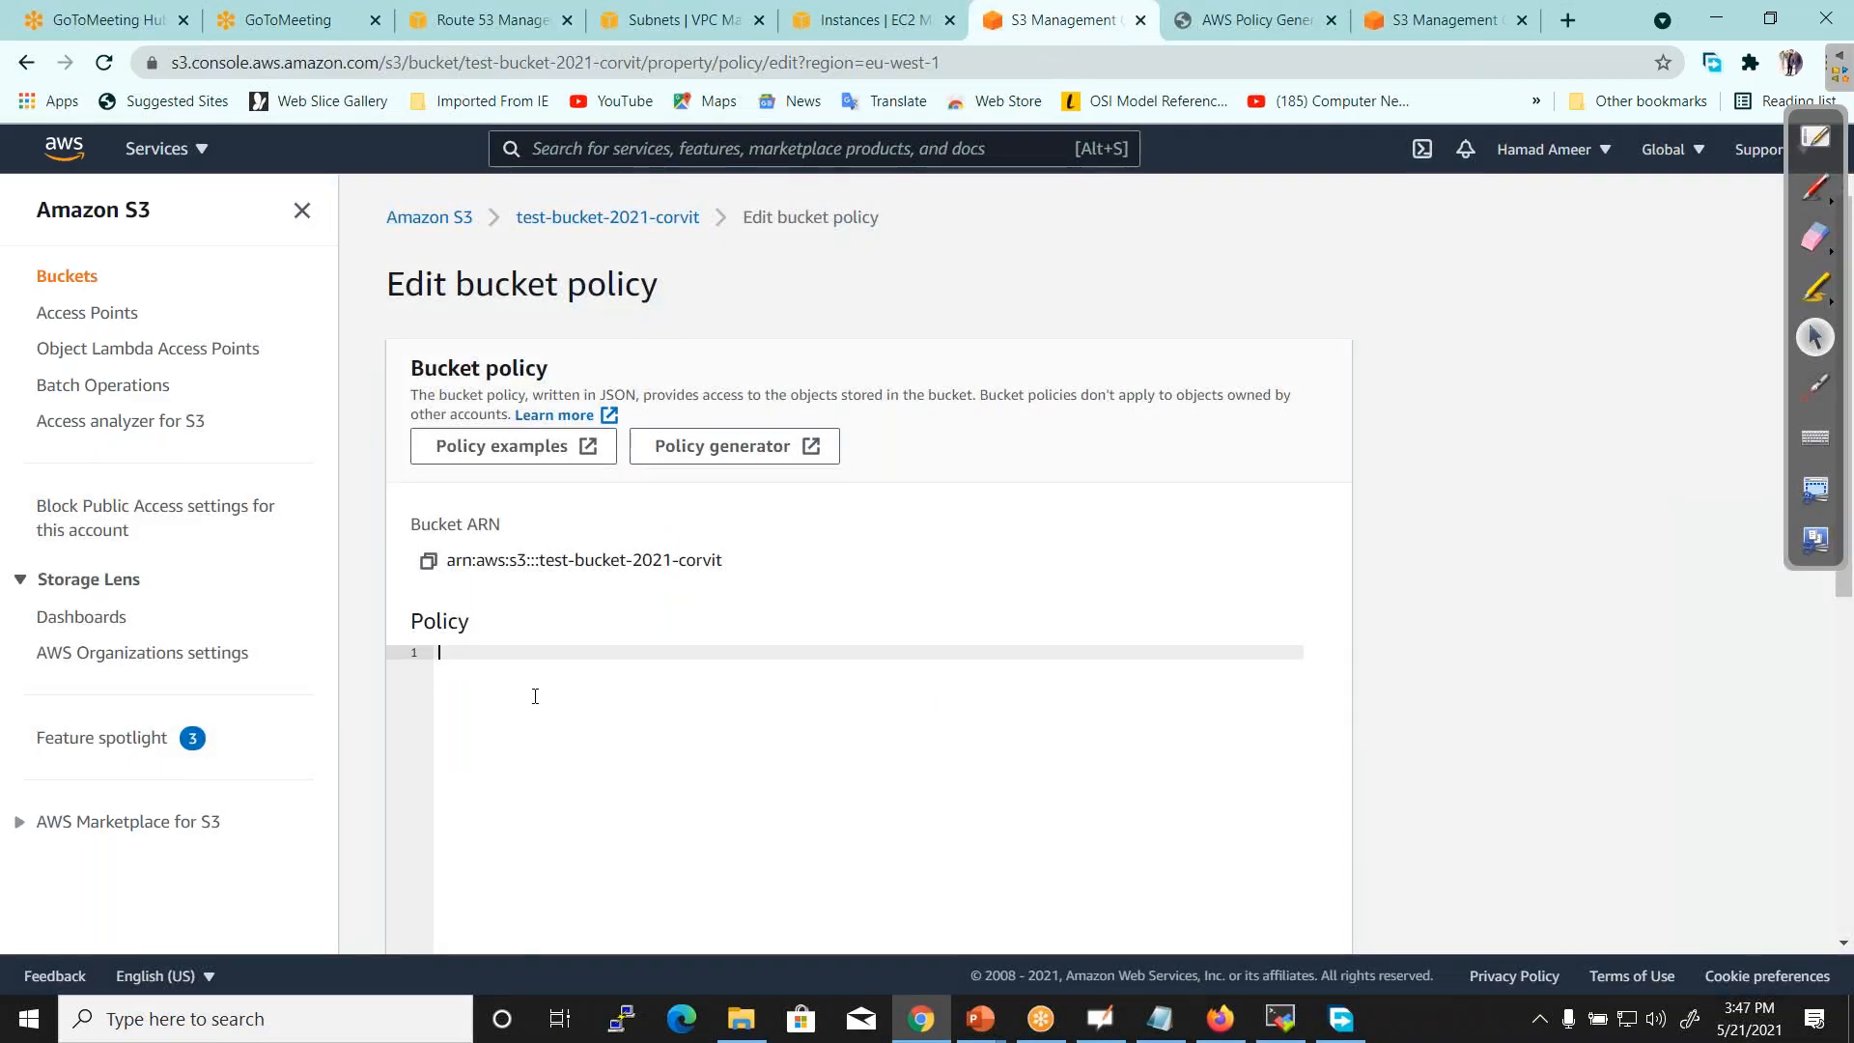
pyautogui.hotkey('ctrl', 'v')
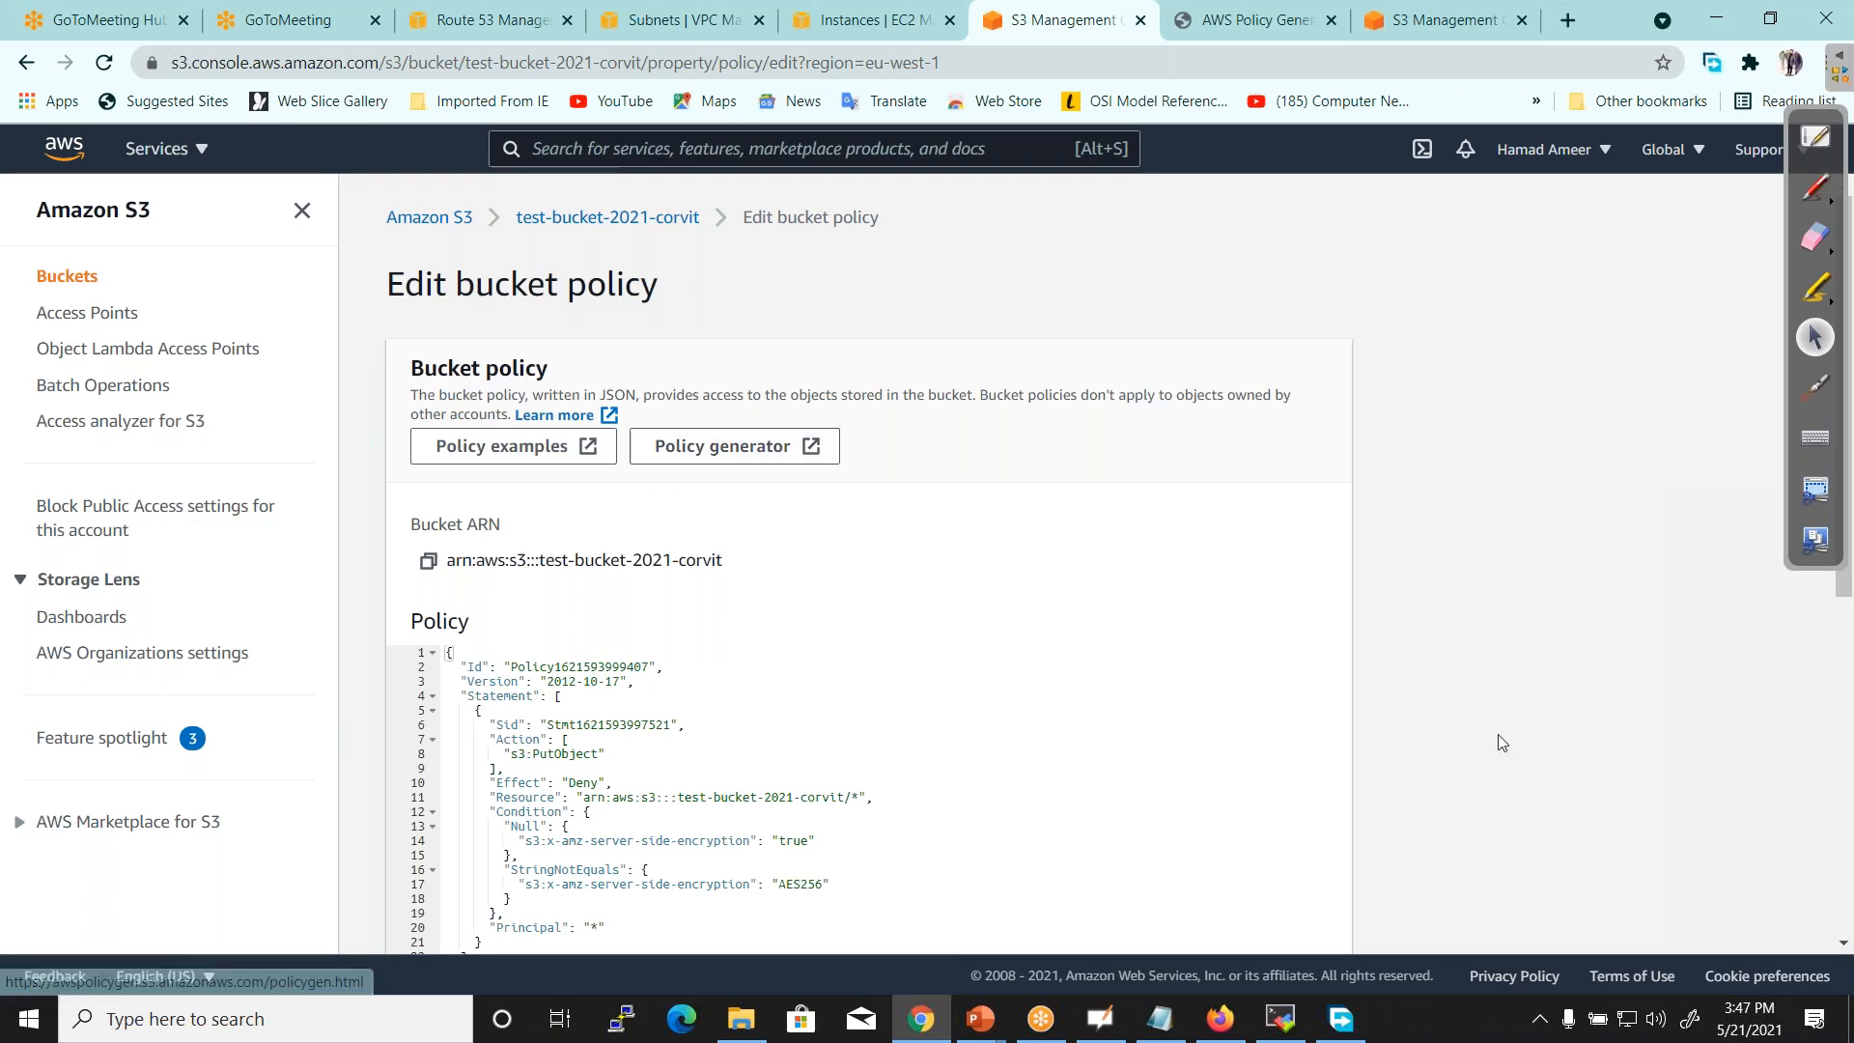
pyautogui.moveTo(1840, 946); pyautogui.dragTo(1843, 951)
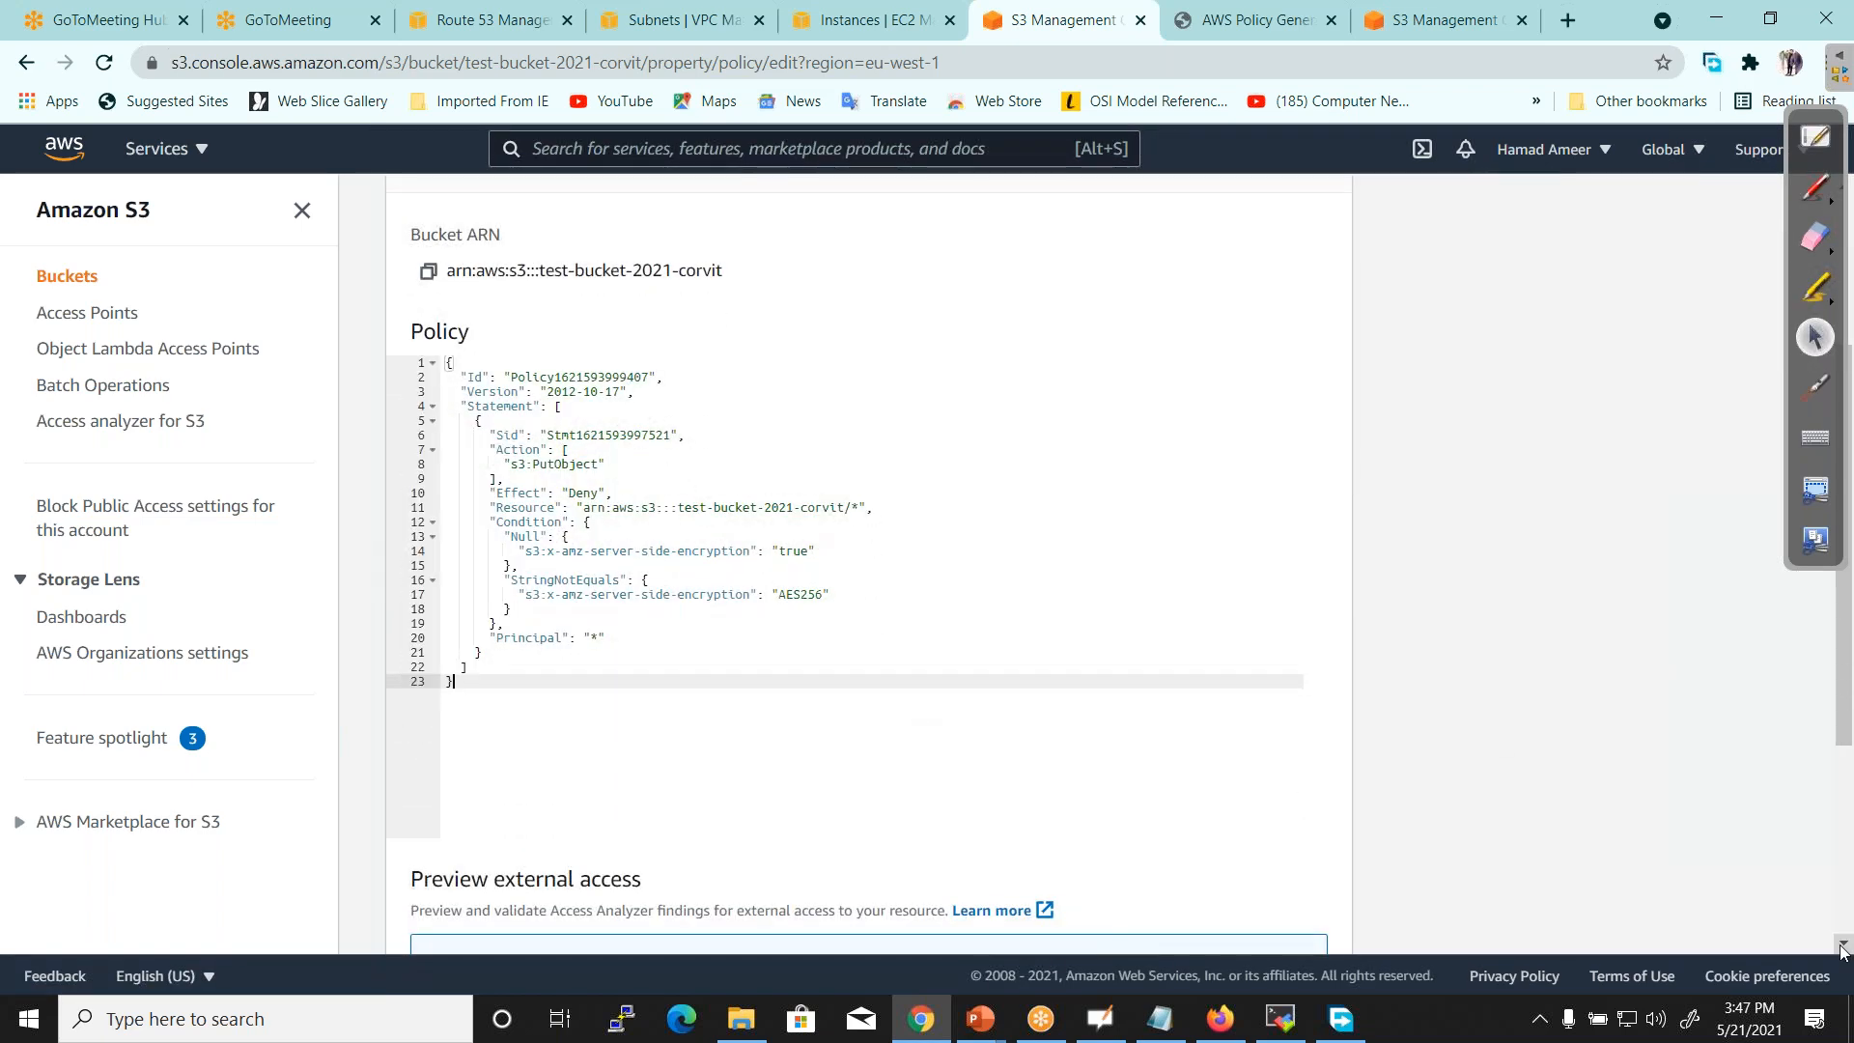
pyautogui.click(1841, 946)
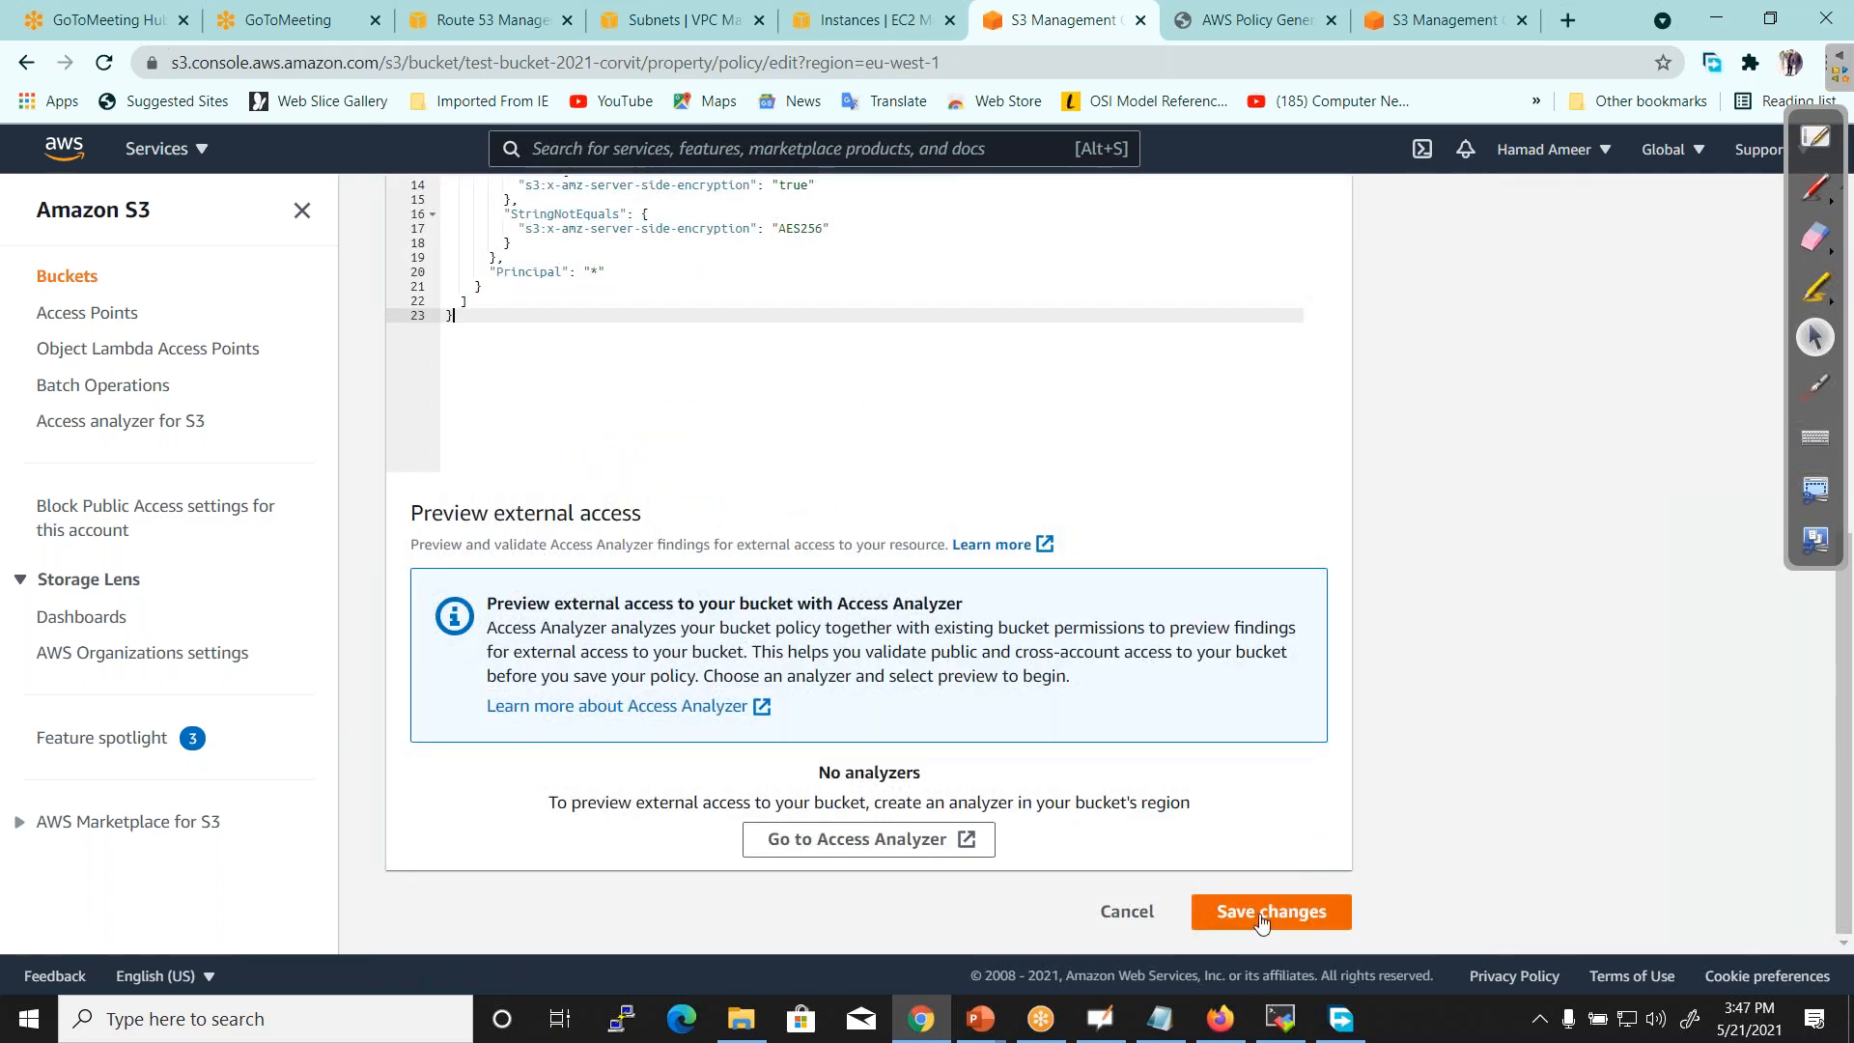
pyautogui.click(1261, 921)
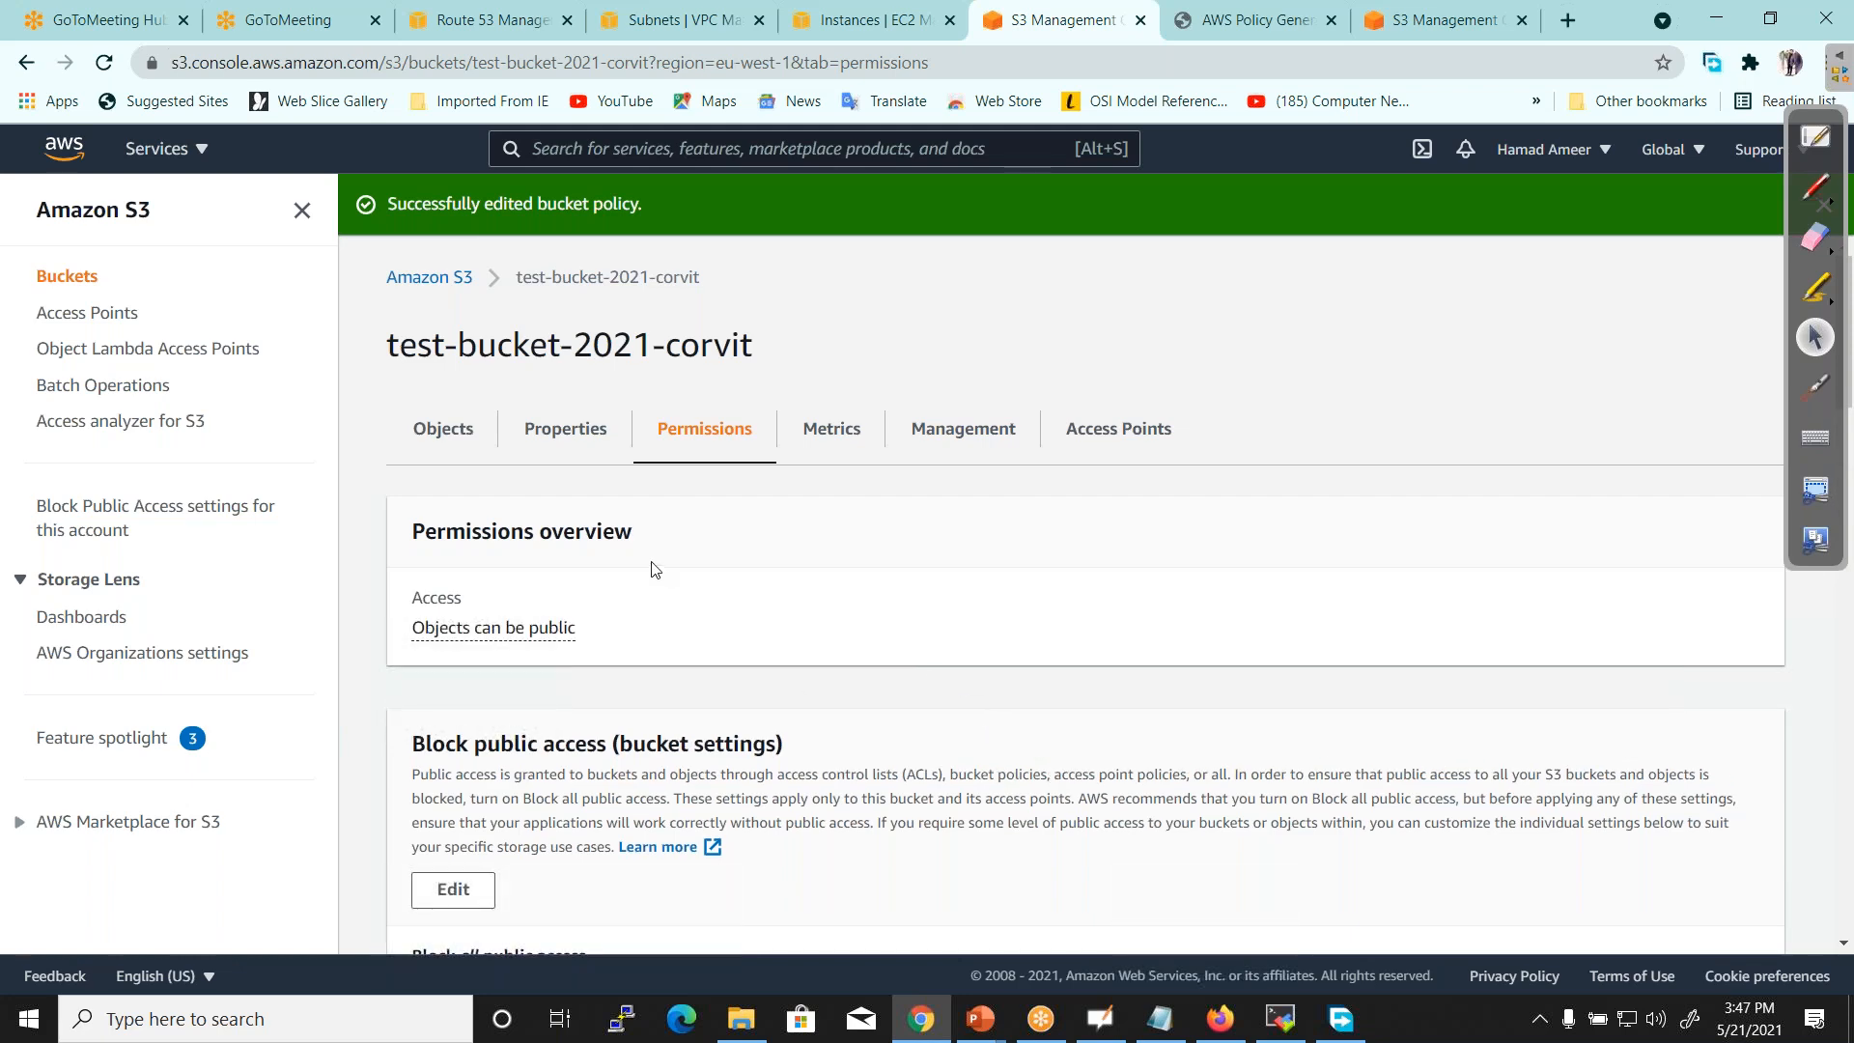
# Start an upload to test-bucket-2021-corvit and add the my car image from the Desktop
pyautogui.click(448, 437)
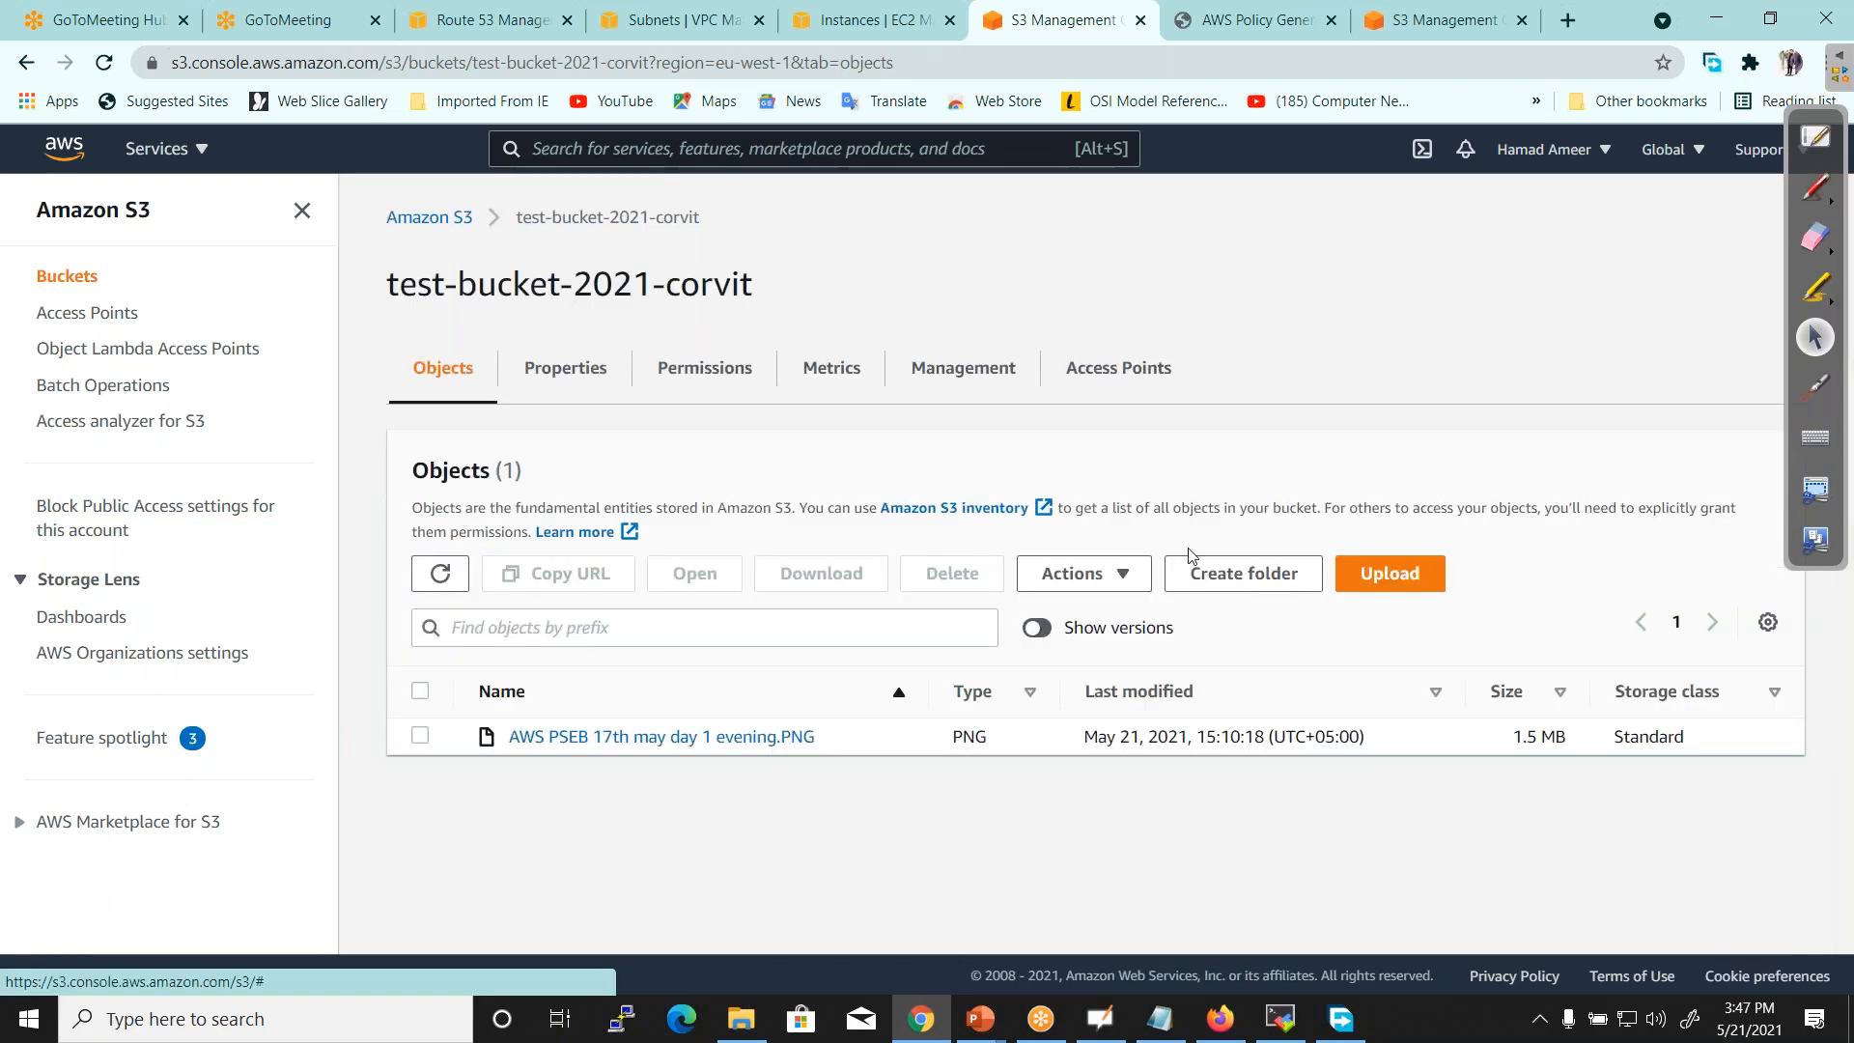
pyautogui.click(1352, 577)
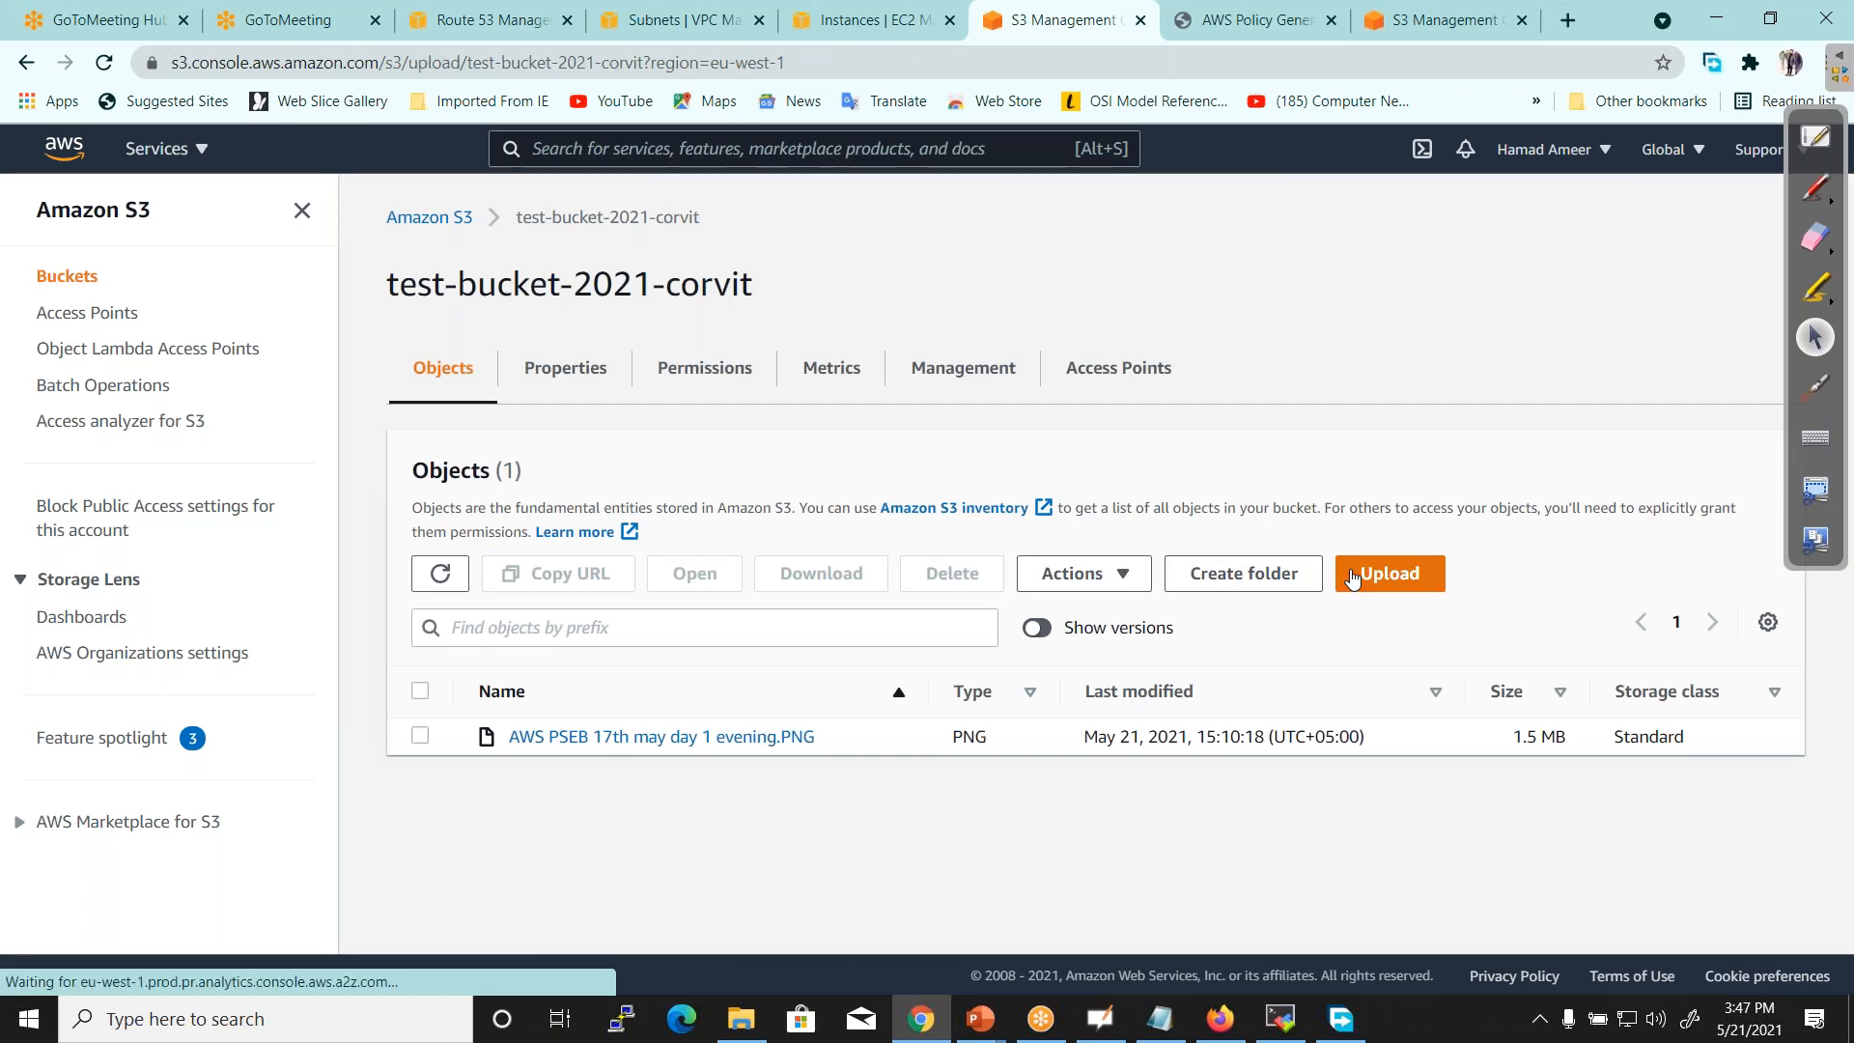
pyautogui.click(836, 526)
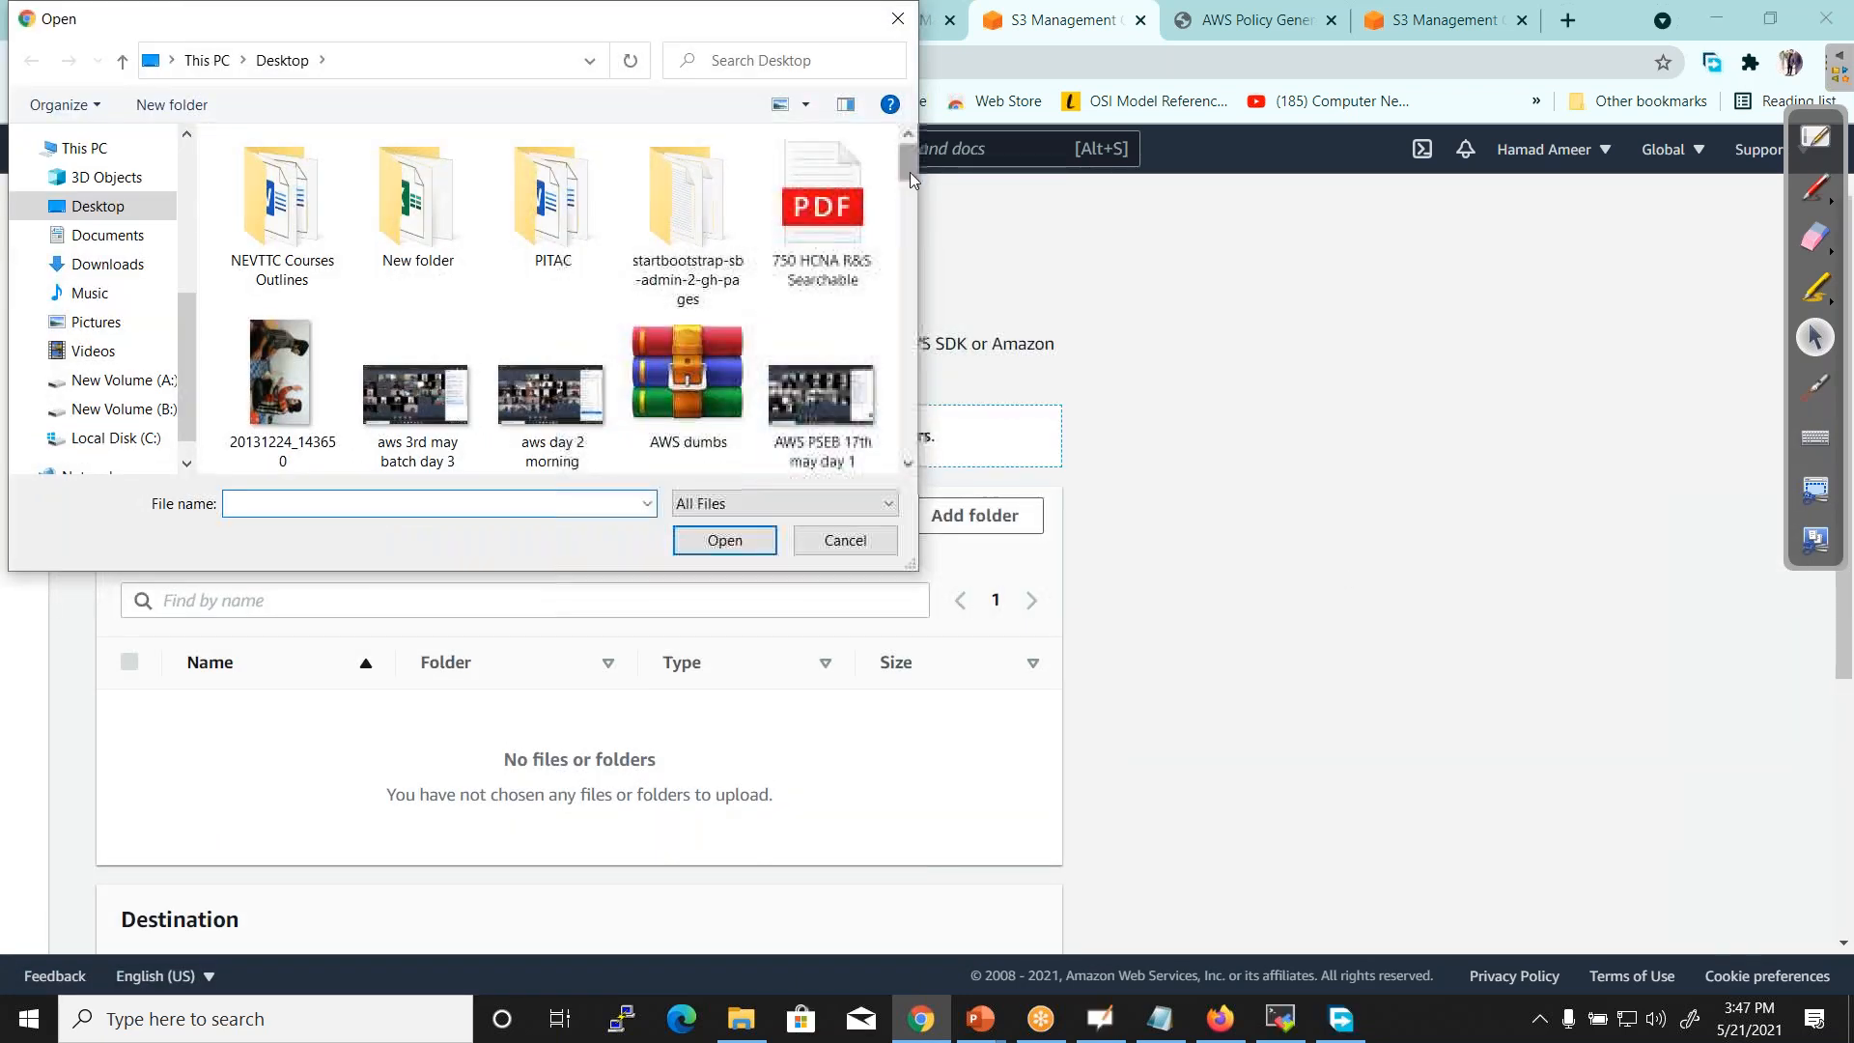
pyautogui.moveTo(910, 168); pyautogui.dragTo(912, 381)
pyautogui.click(829, 362)
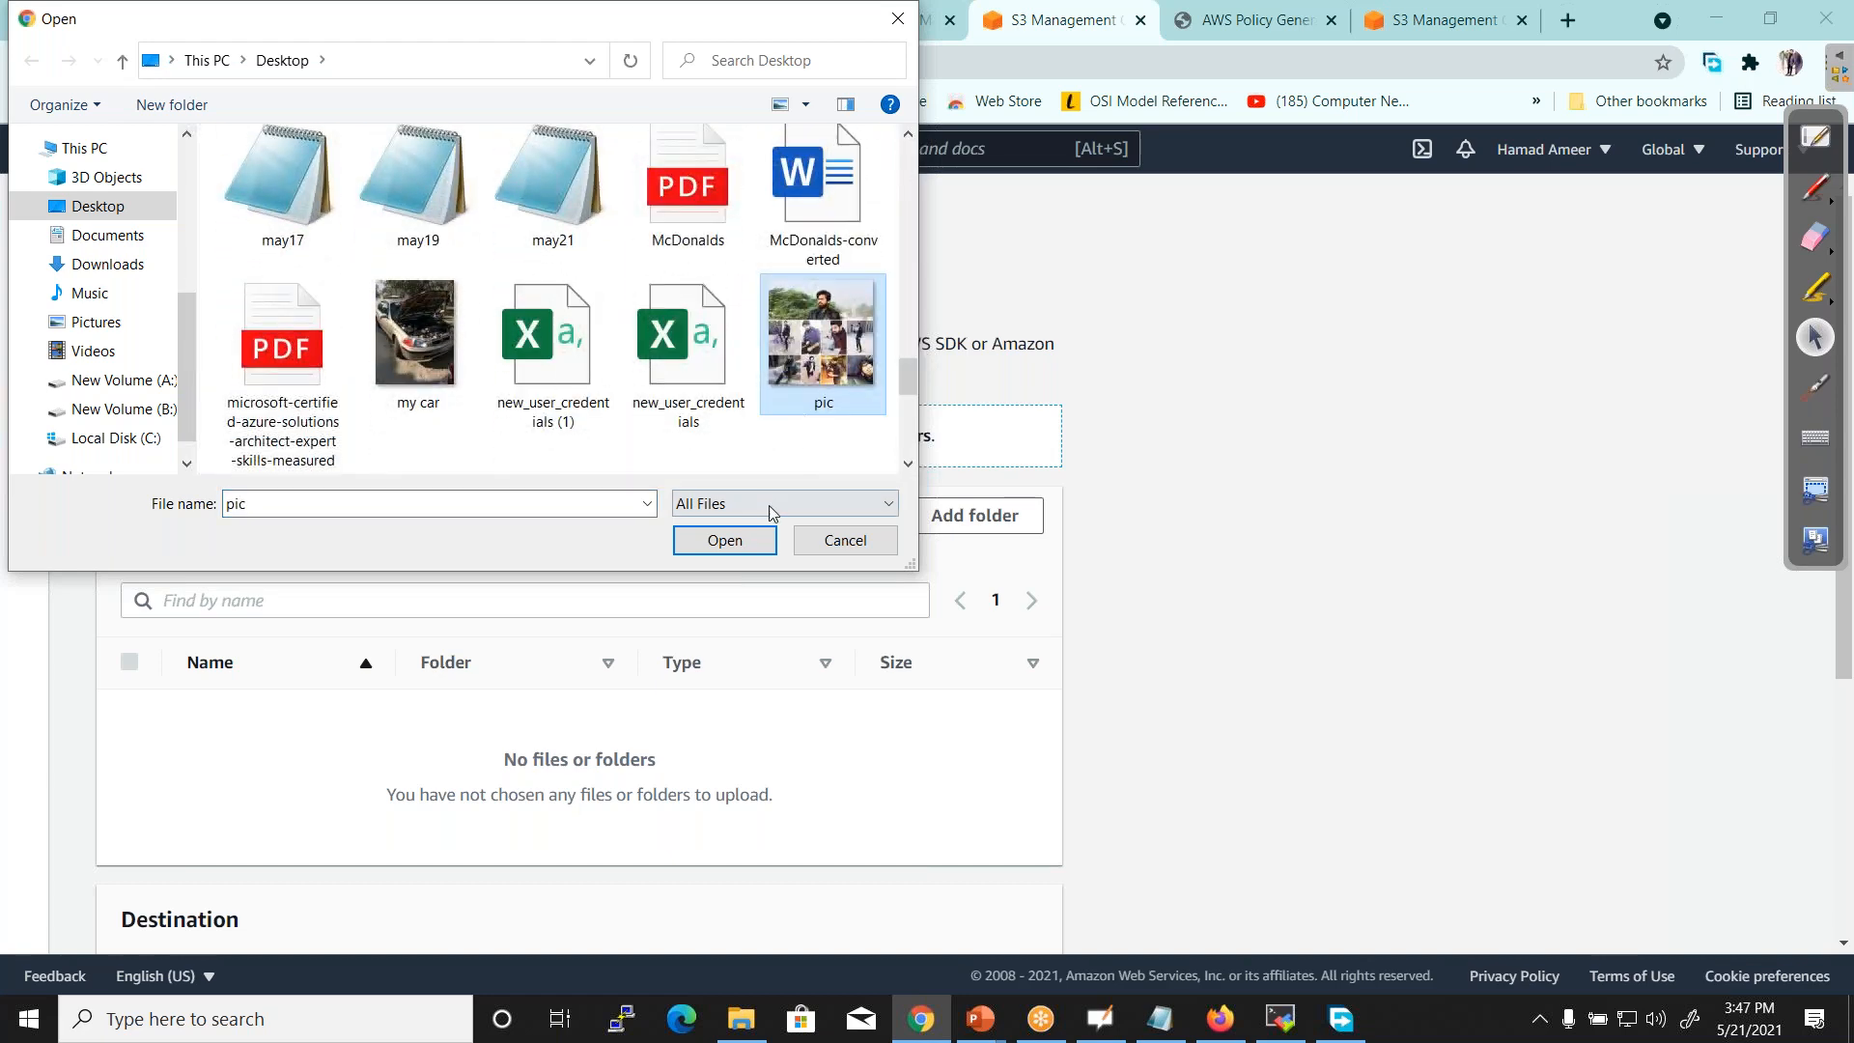
pyautogui.click(418, 338)
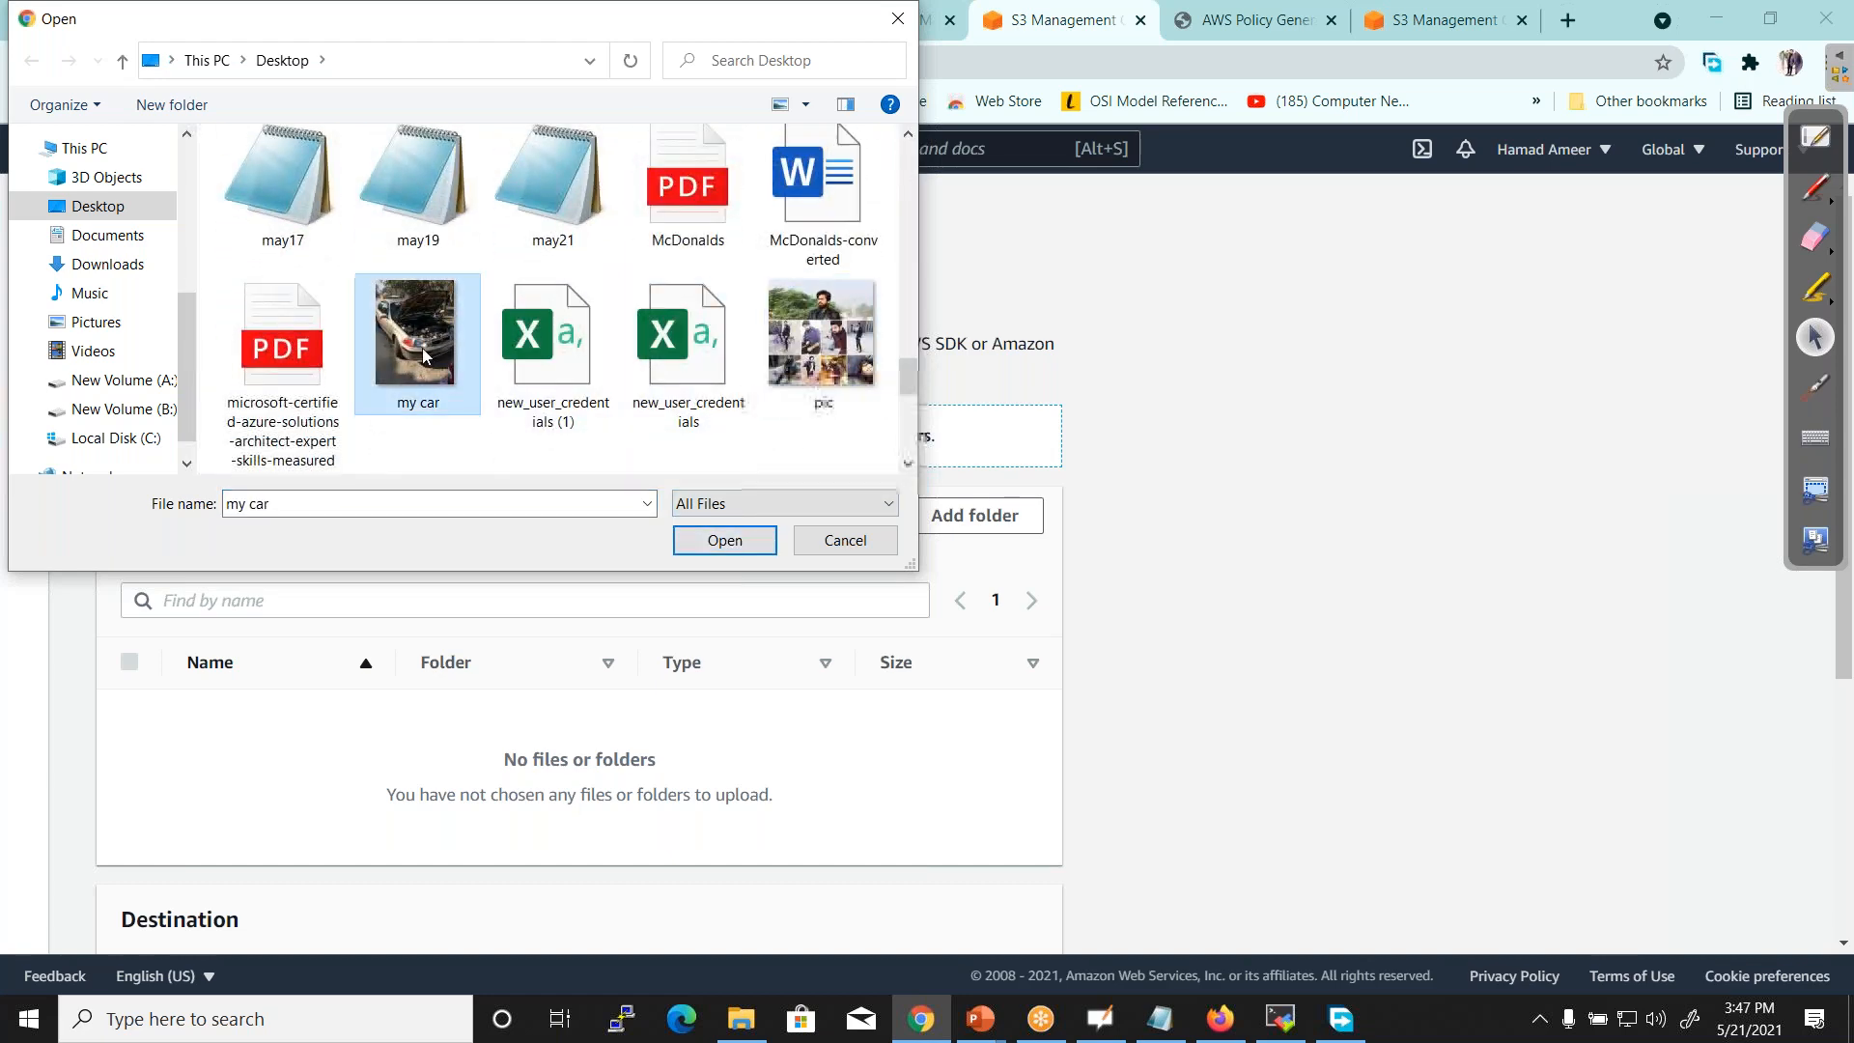
pyautogui.click(703, 542)
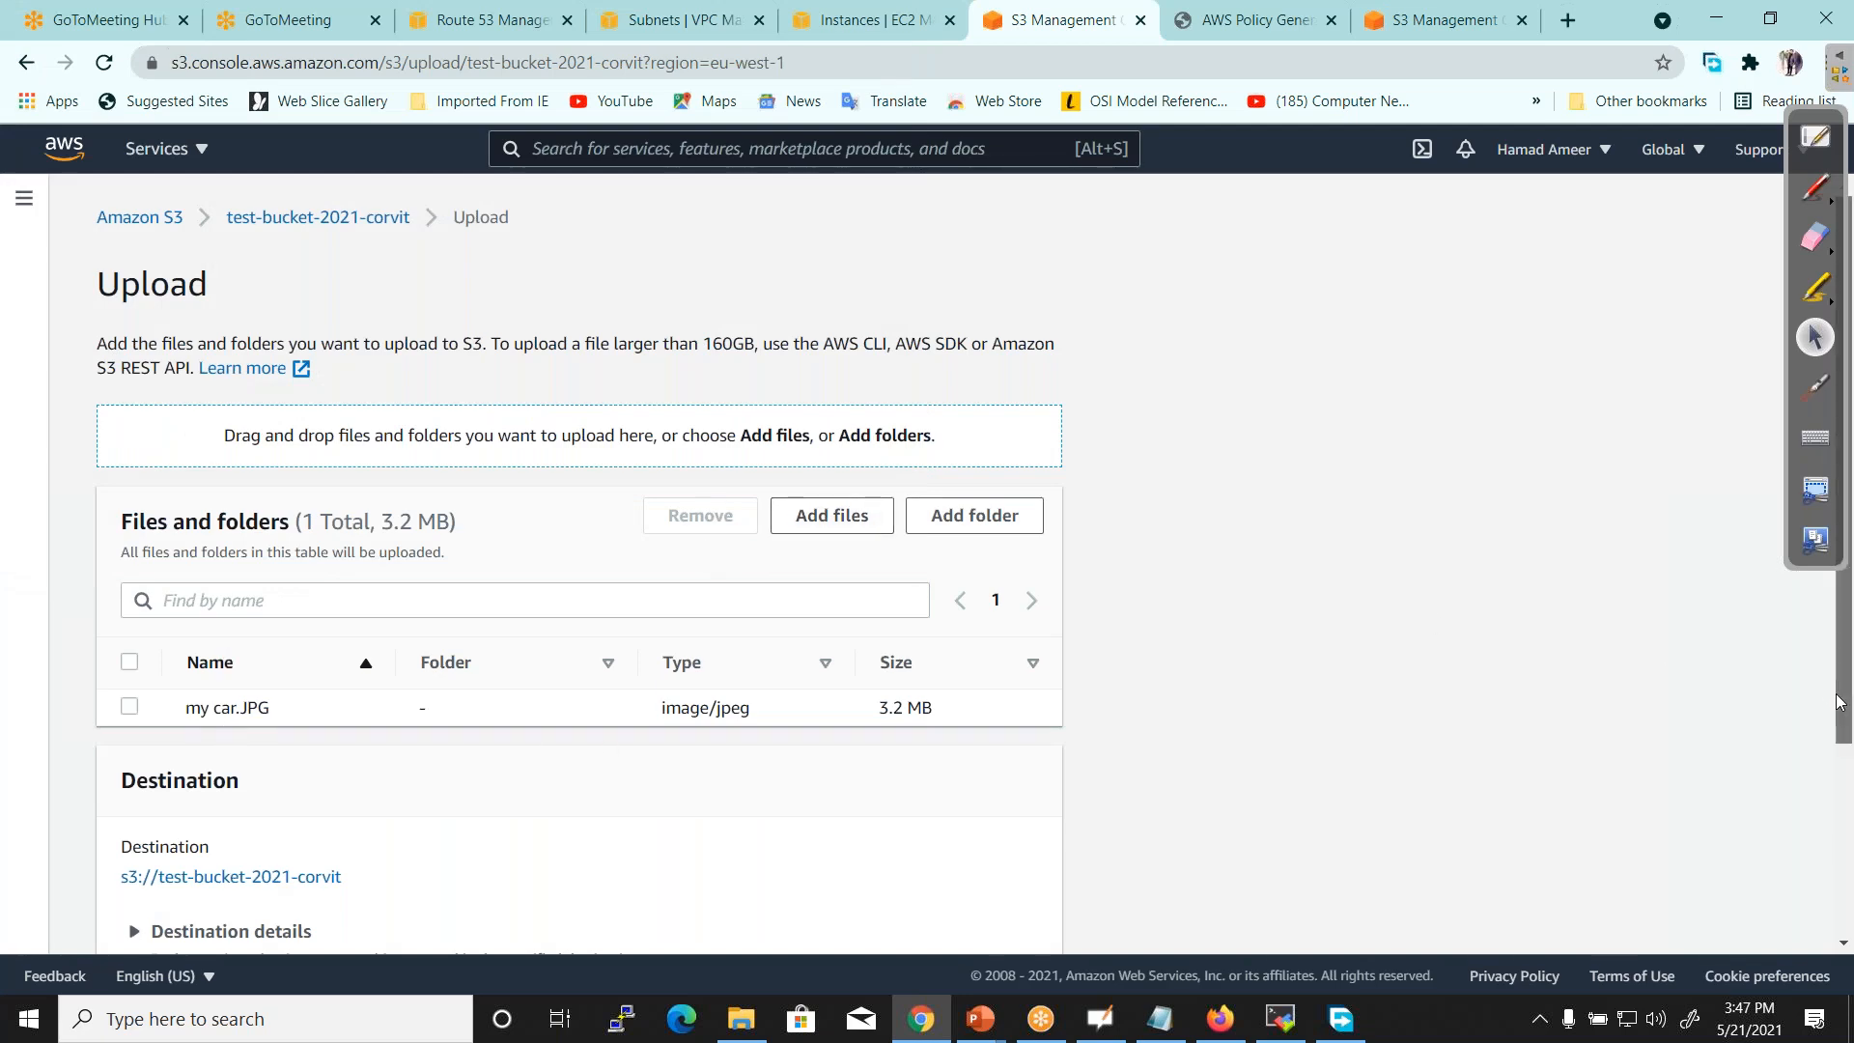
# Expand the upload's permissions and properties and review the ACL and storage class options
pyautogui.scroll(-3, 1839, 702)
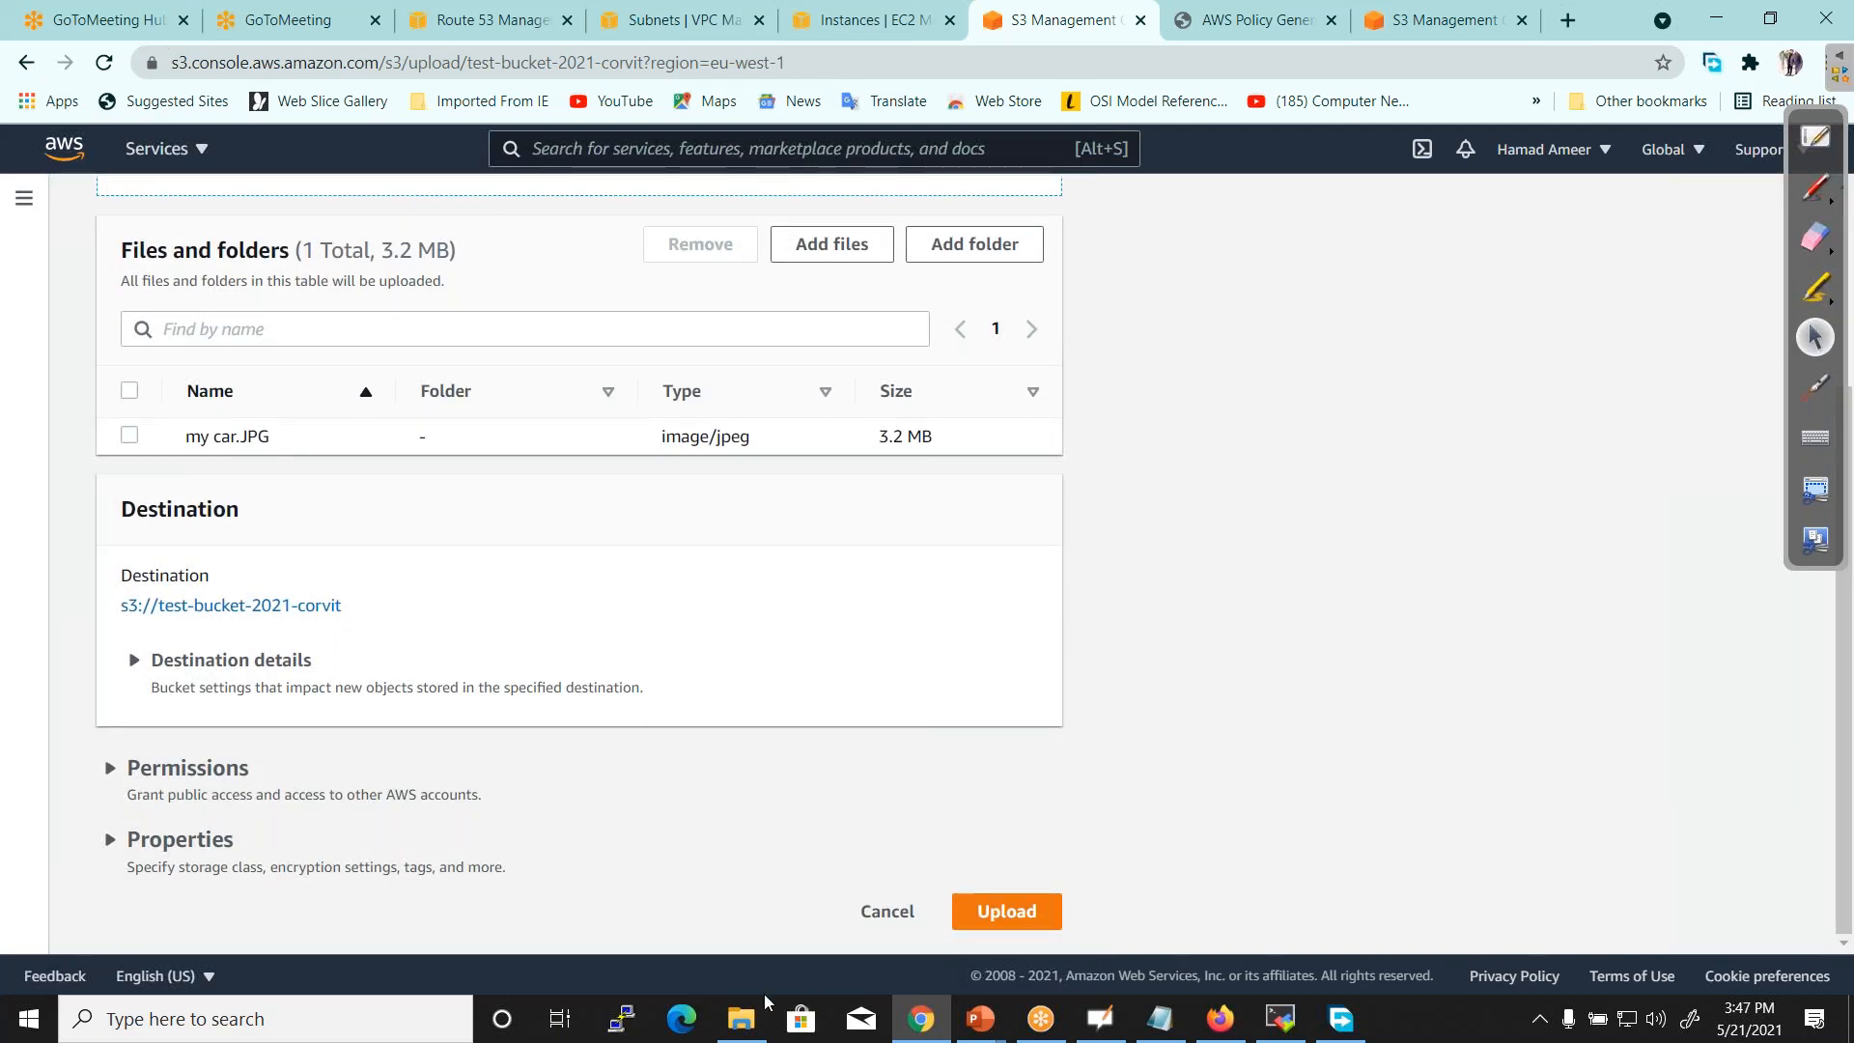
pyautogui.click(108, 771)
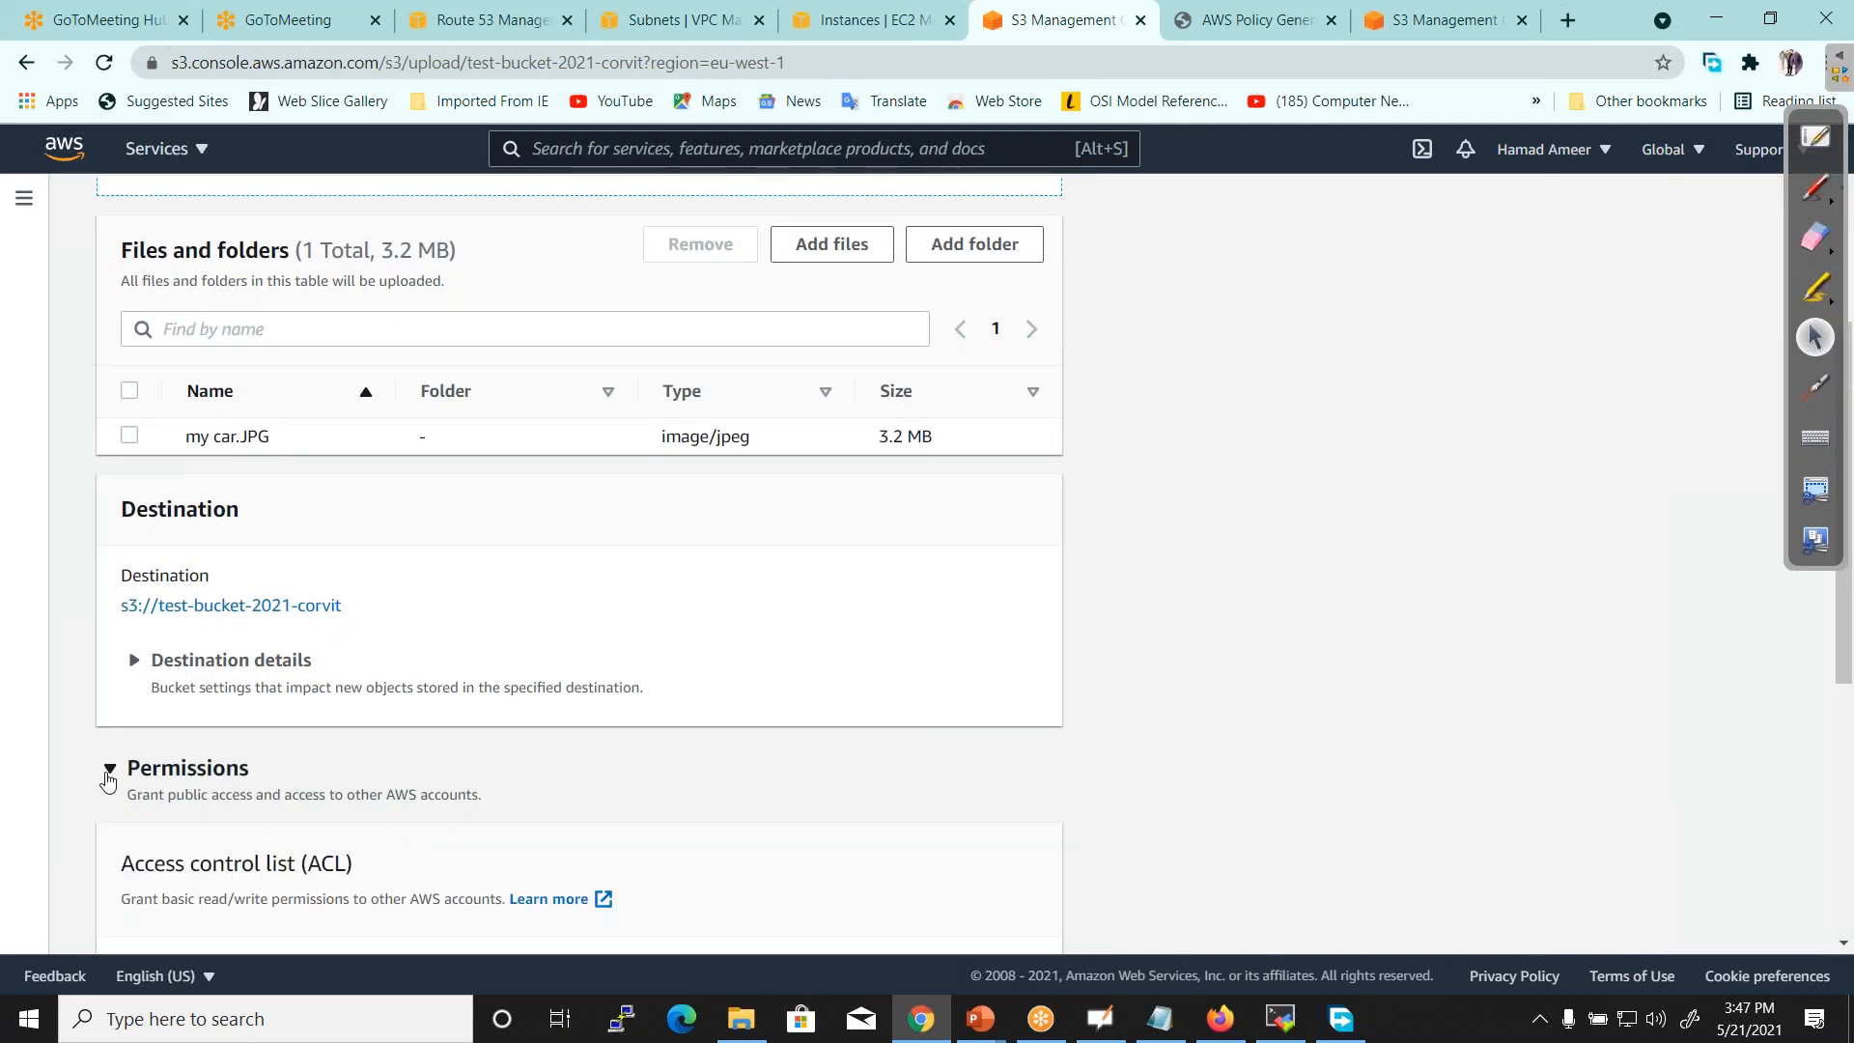
pyautogui.scroll(-1, 1845, 715)
pyautogui.scroll(-5, 1845, 715)
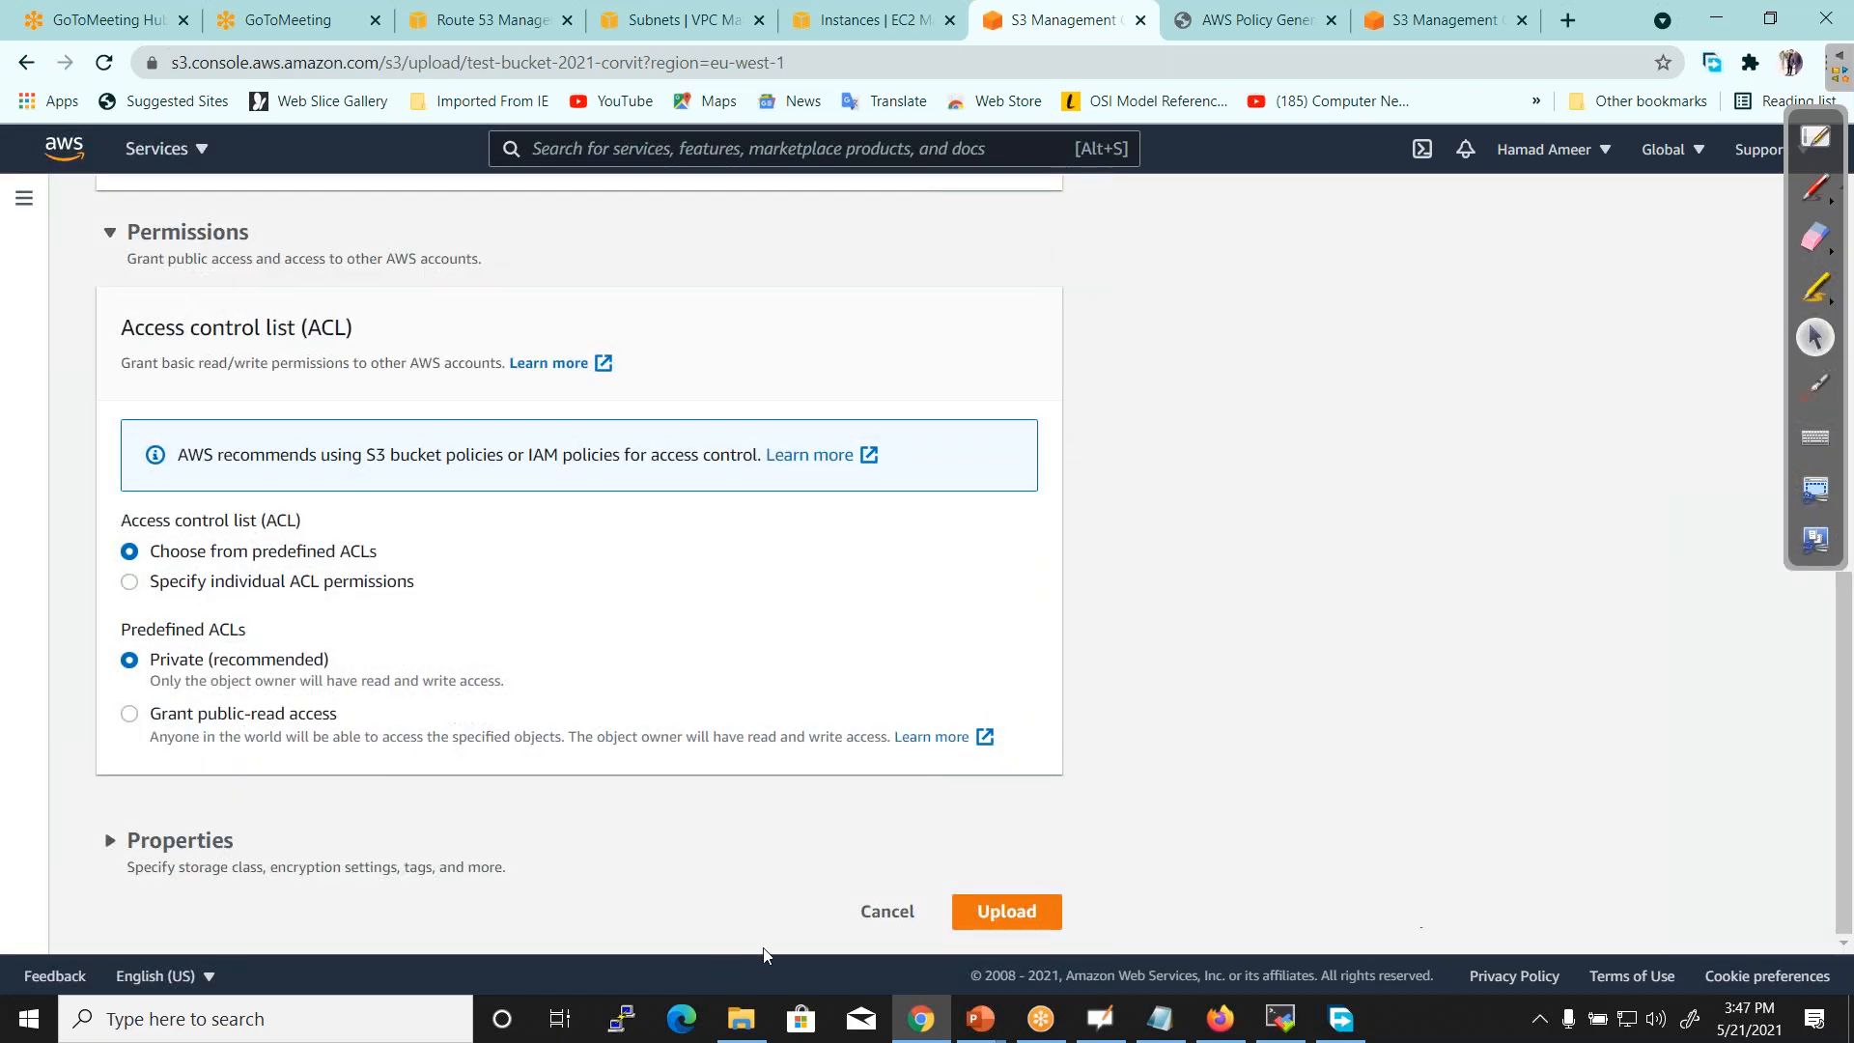
pyautogui.click(108, 840)
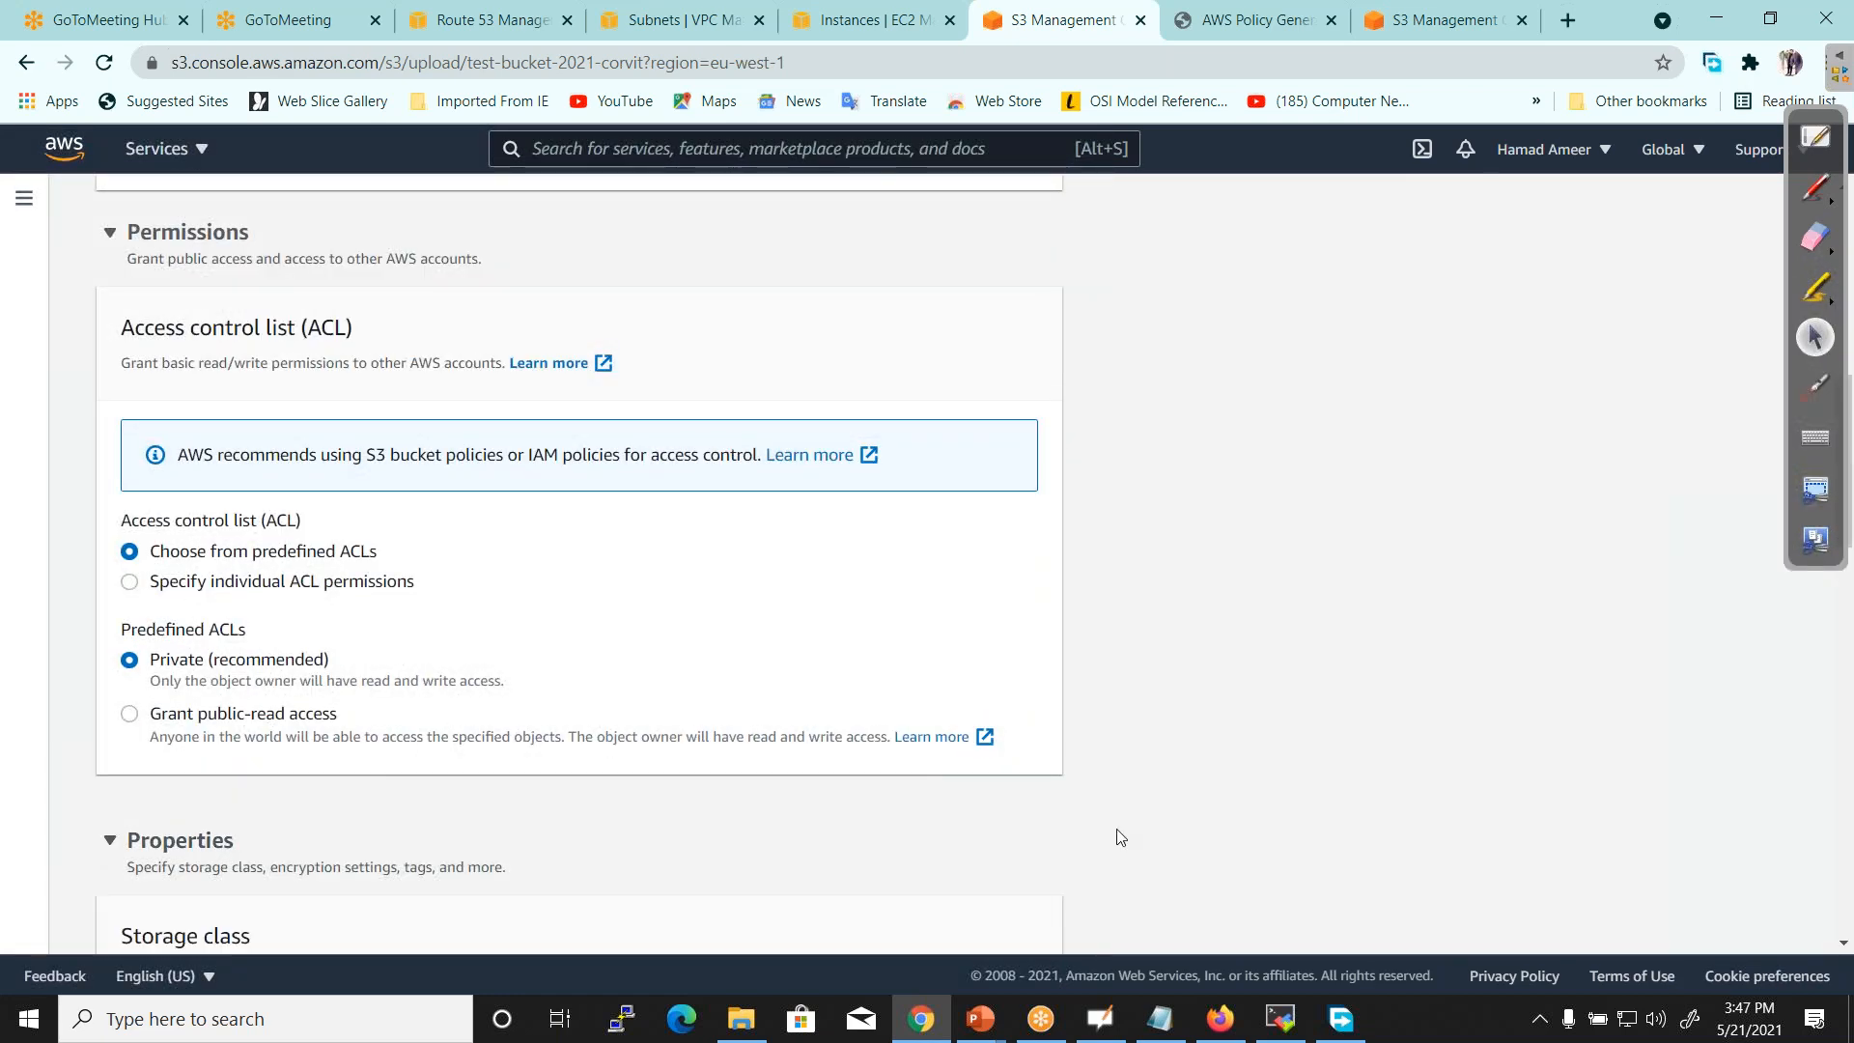
pyautogui.scroll(-7, 787, 695)
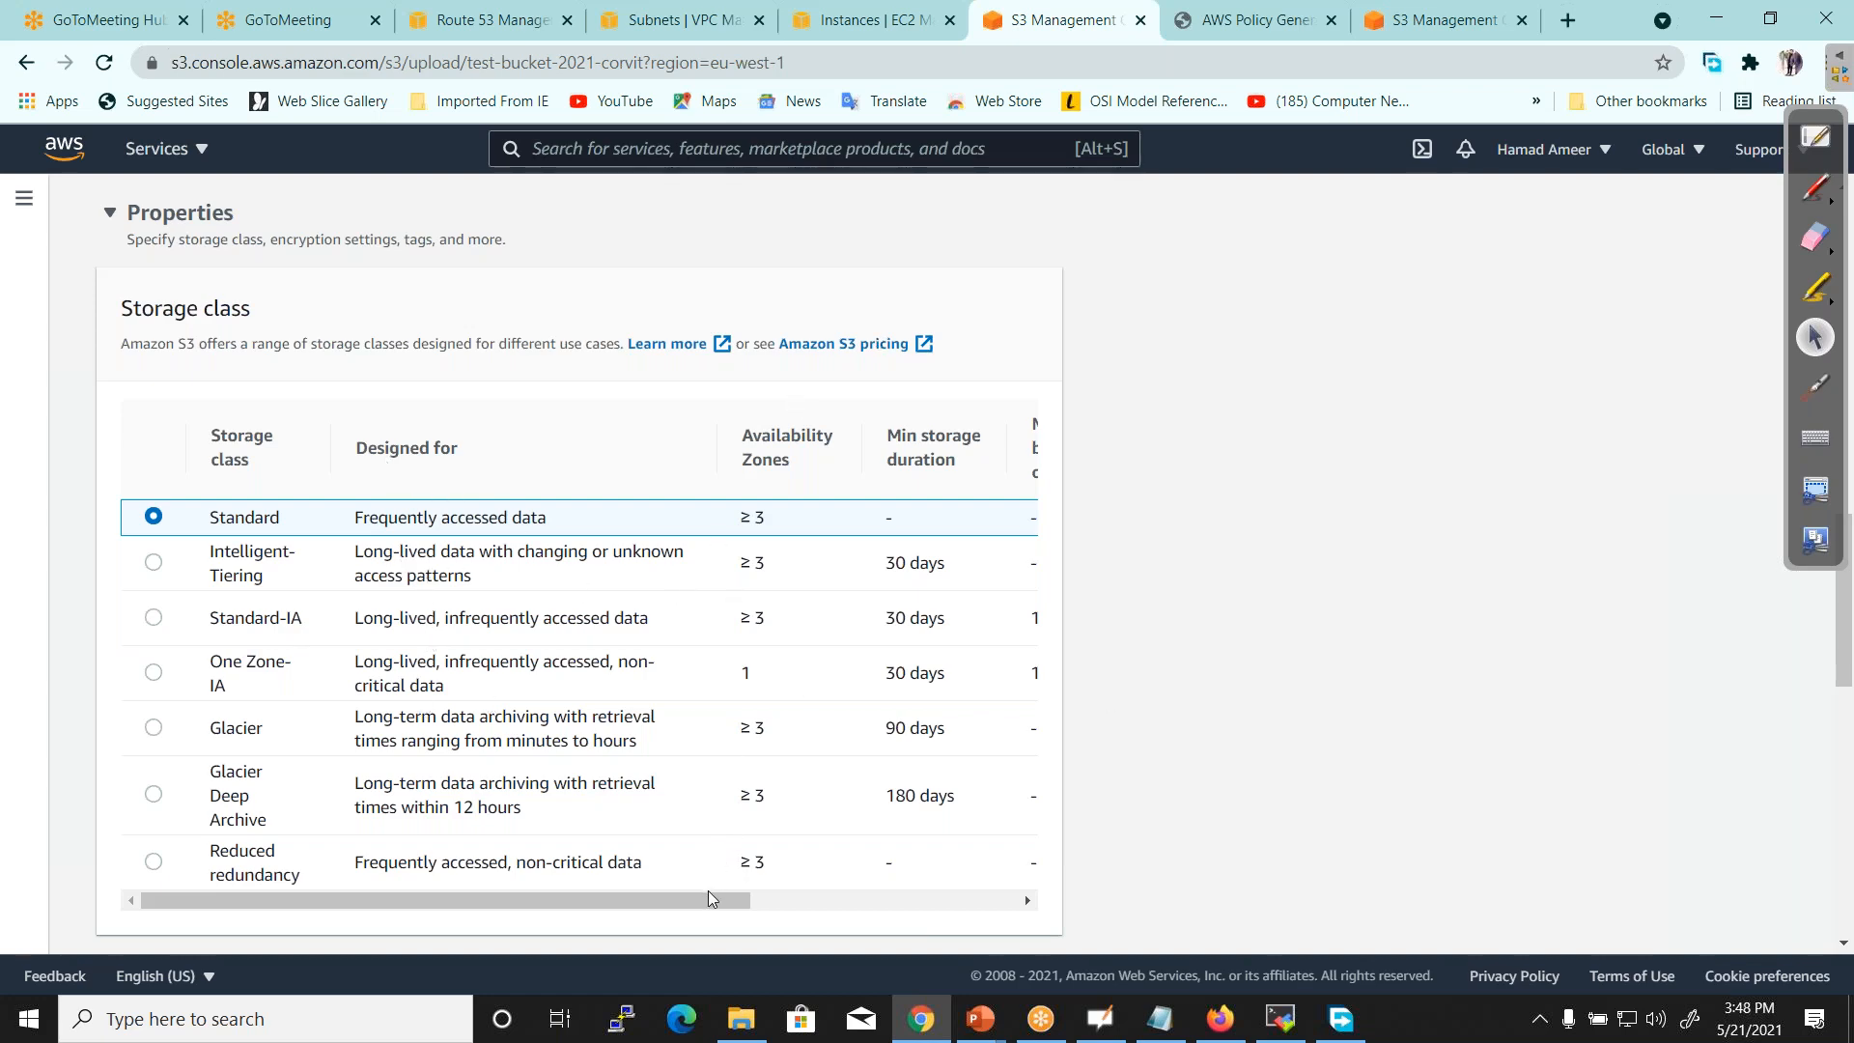
pyautogui.click(1026, 900)
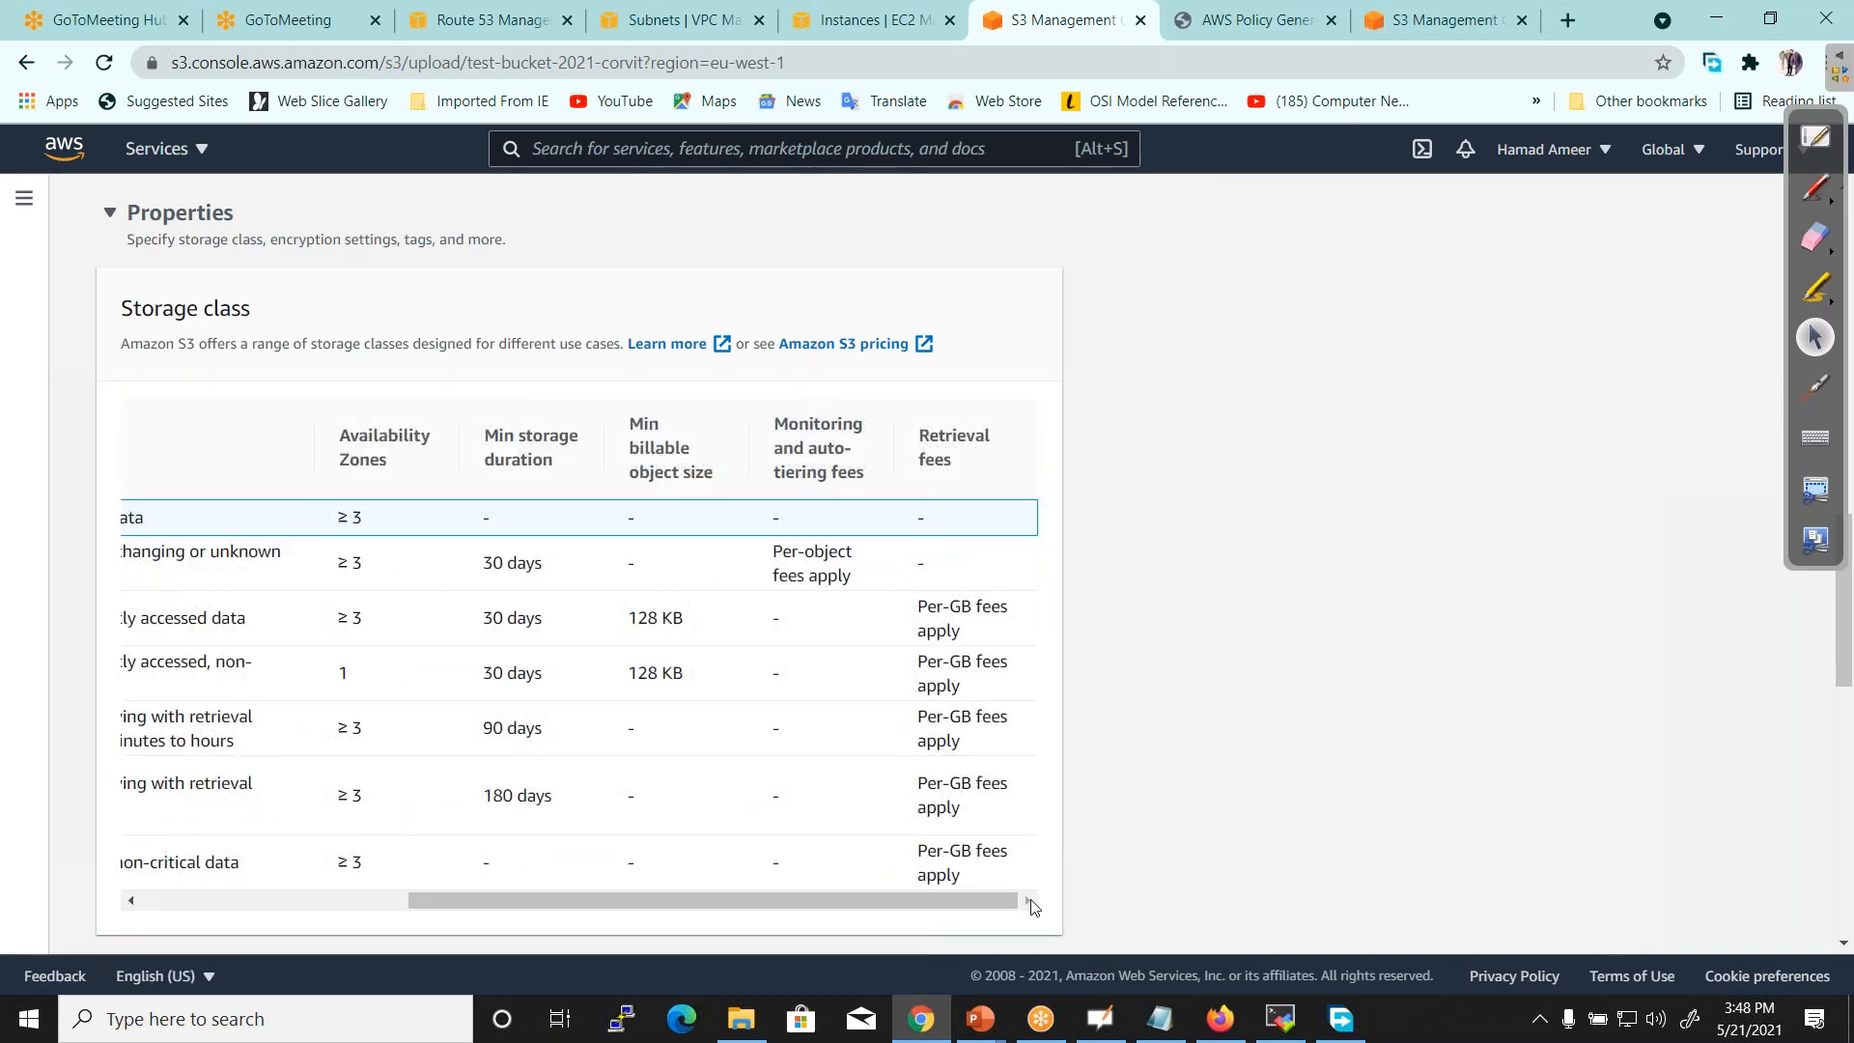
pyautogui.scroll(-1, 1847, 696)
pyautogui.moveTo(1846, 695); pyautogui.dragTo(1846, 821)
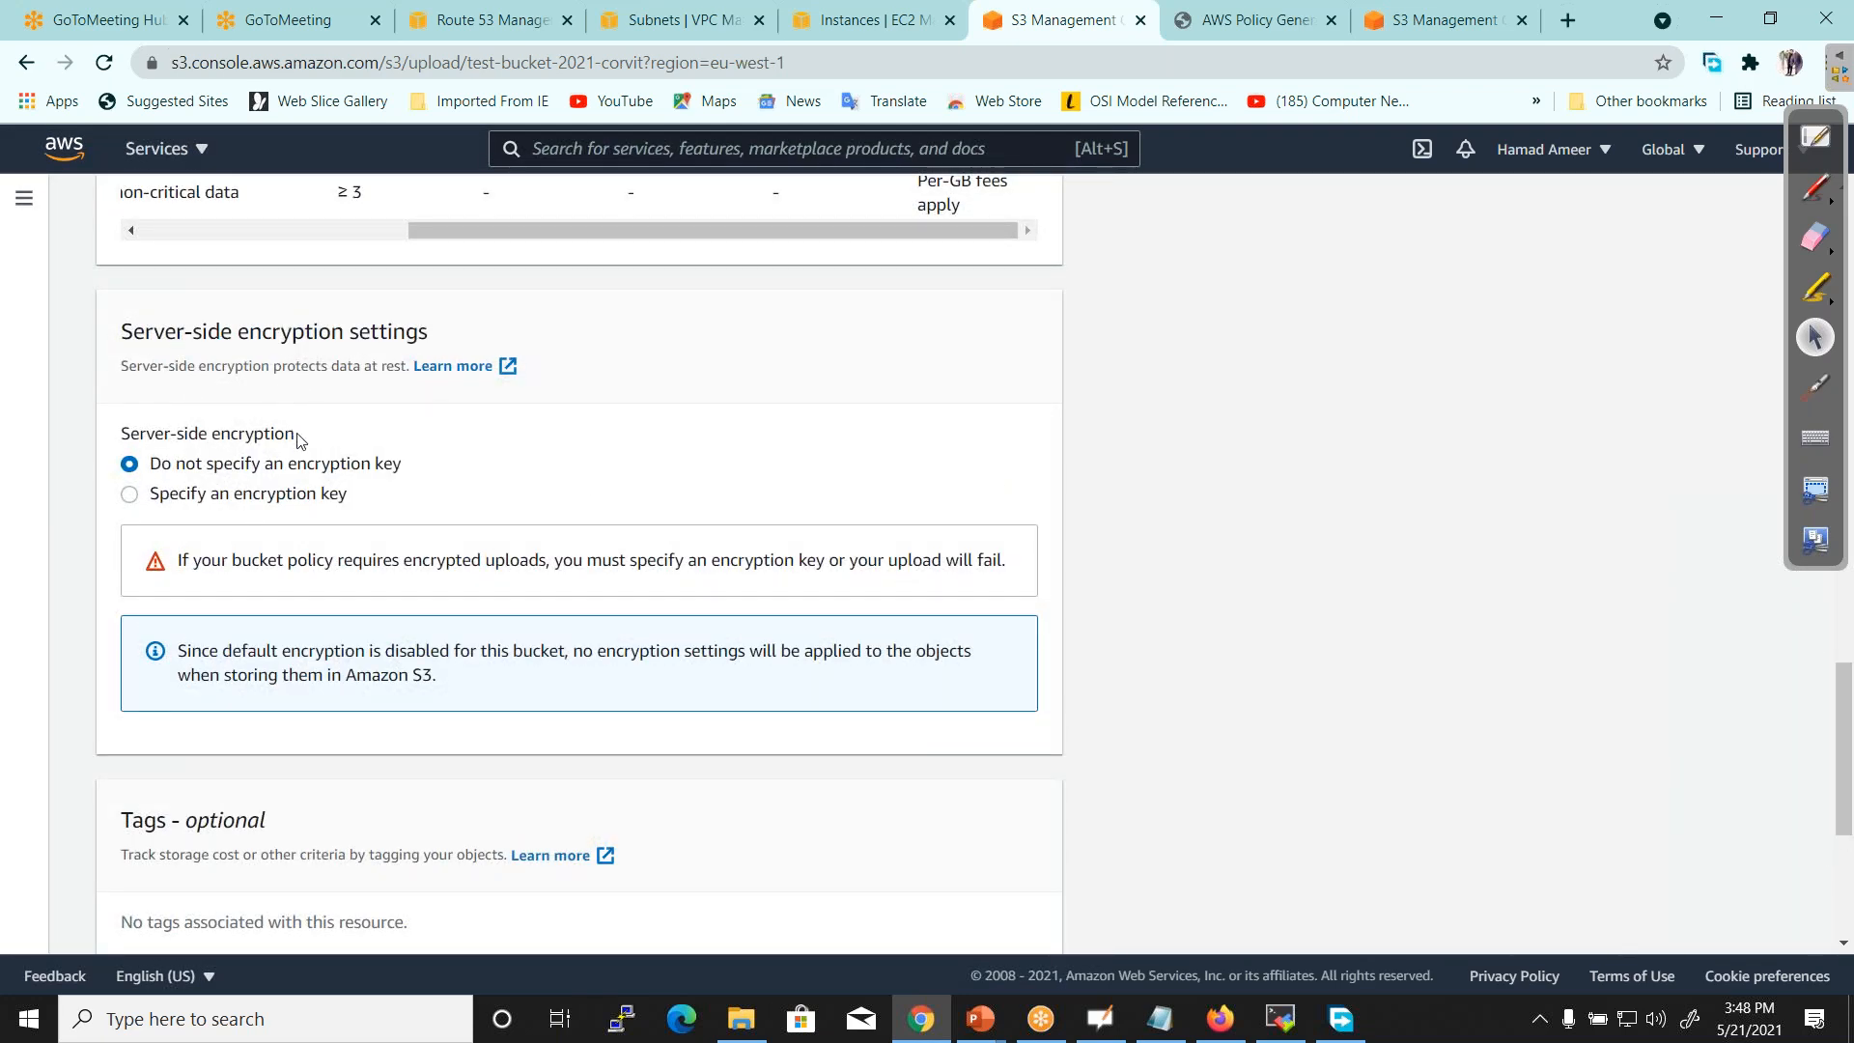
# Compare the server-side encryption choices, ending on Do not specify an encryption key
pyautogui.moveTo(185, 465); pyautogui.dragTo(426, 470)
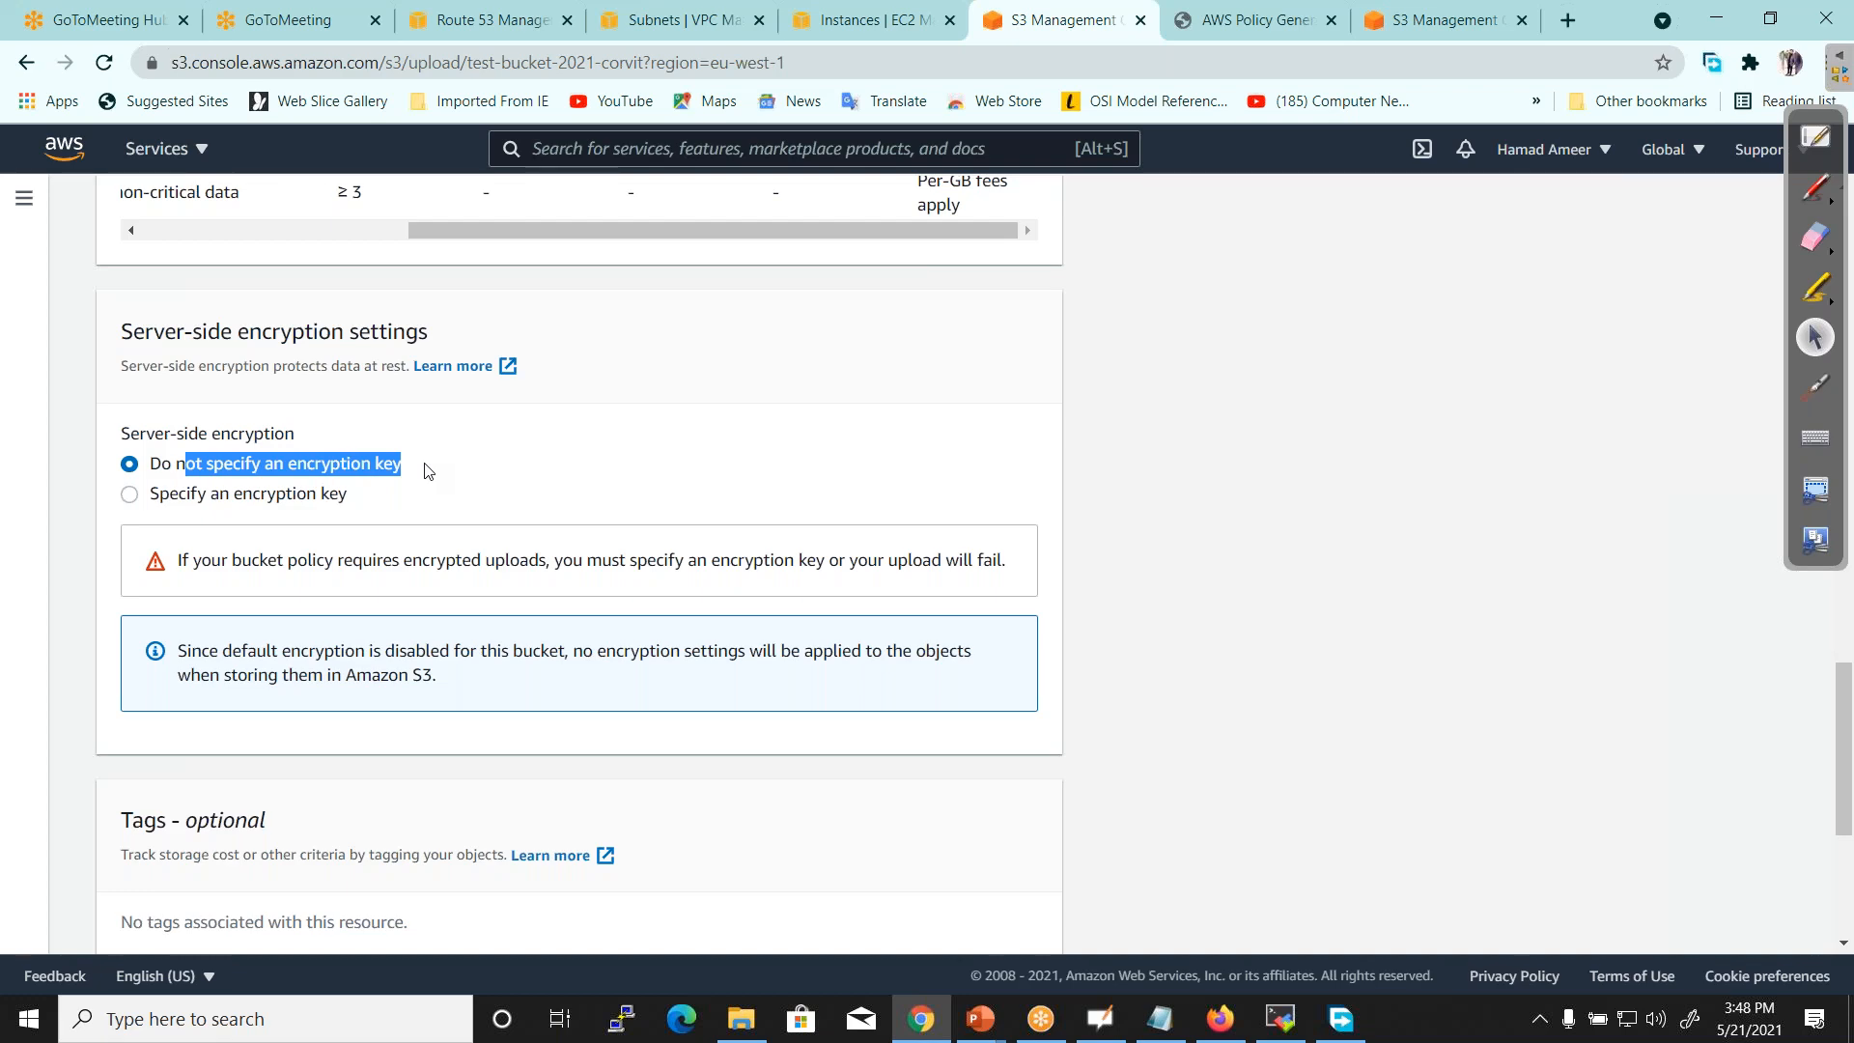
pyautogui.click(130, 496)
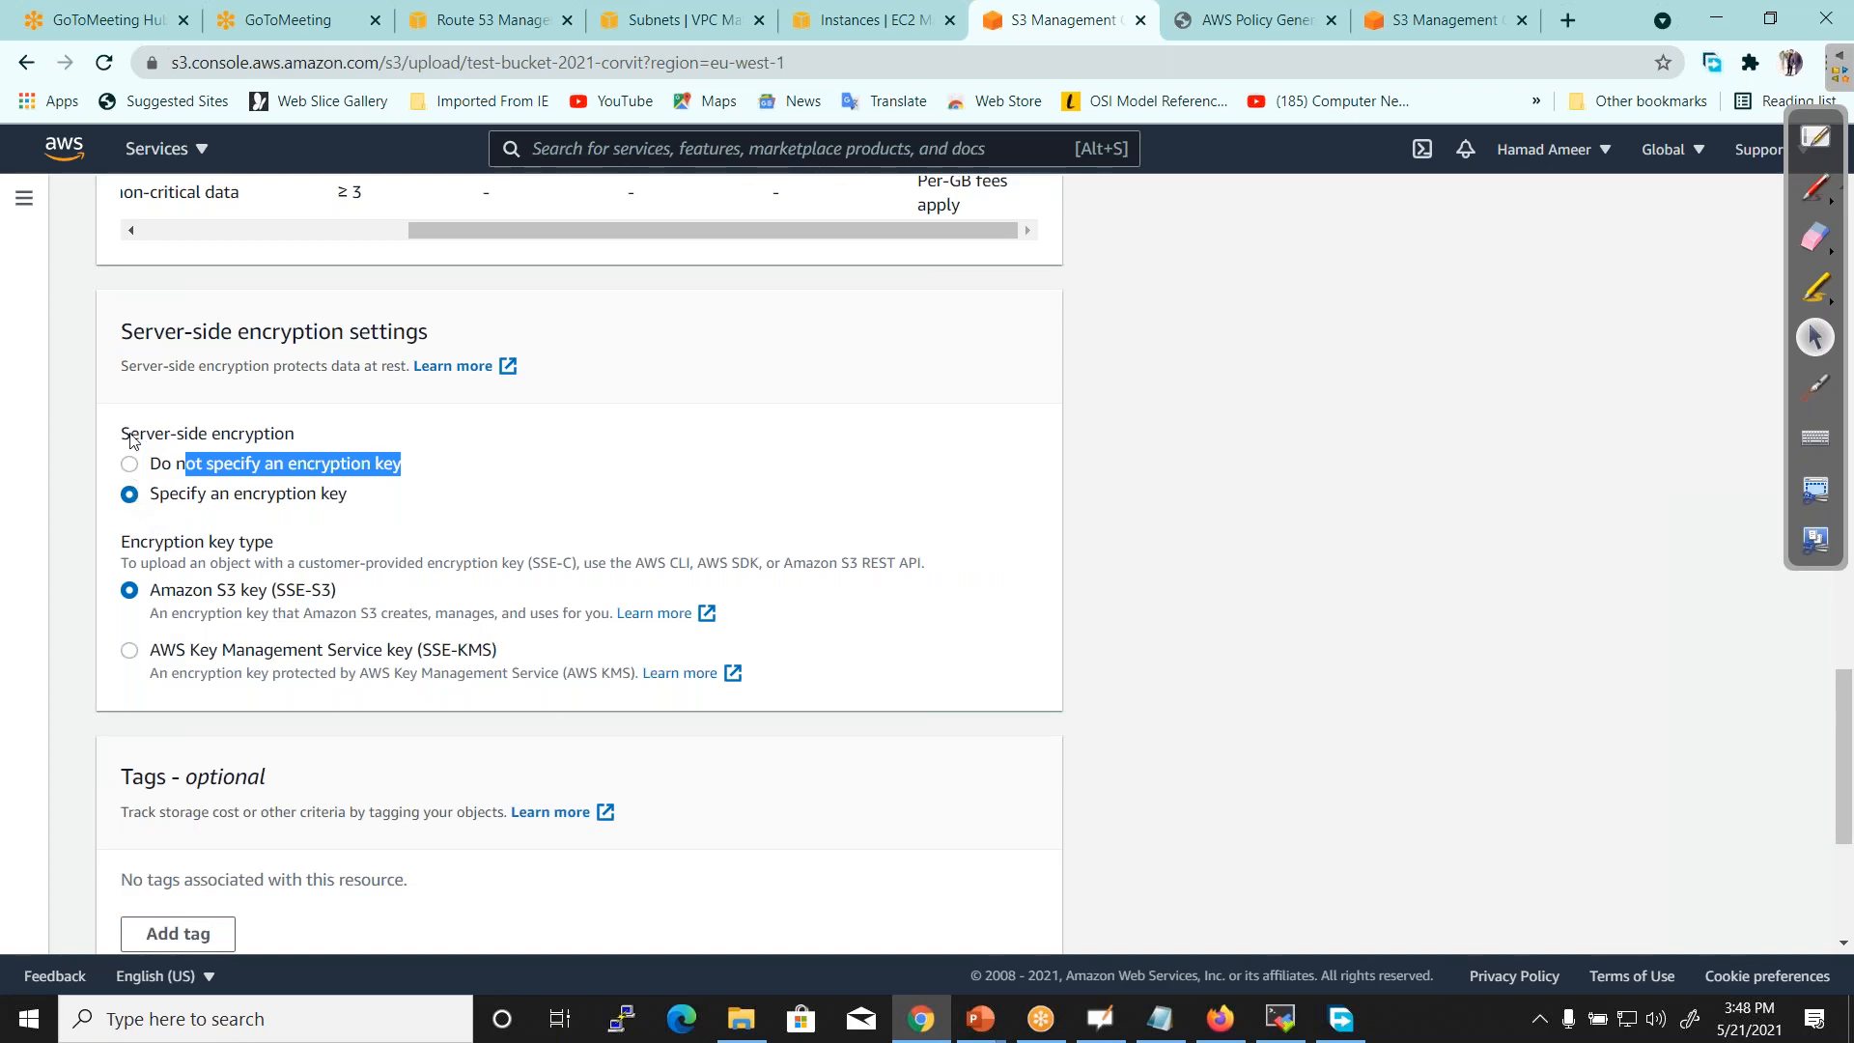
pyautogui.click(131, 464)
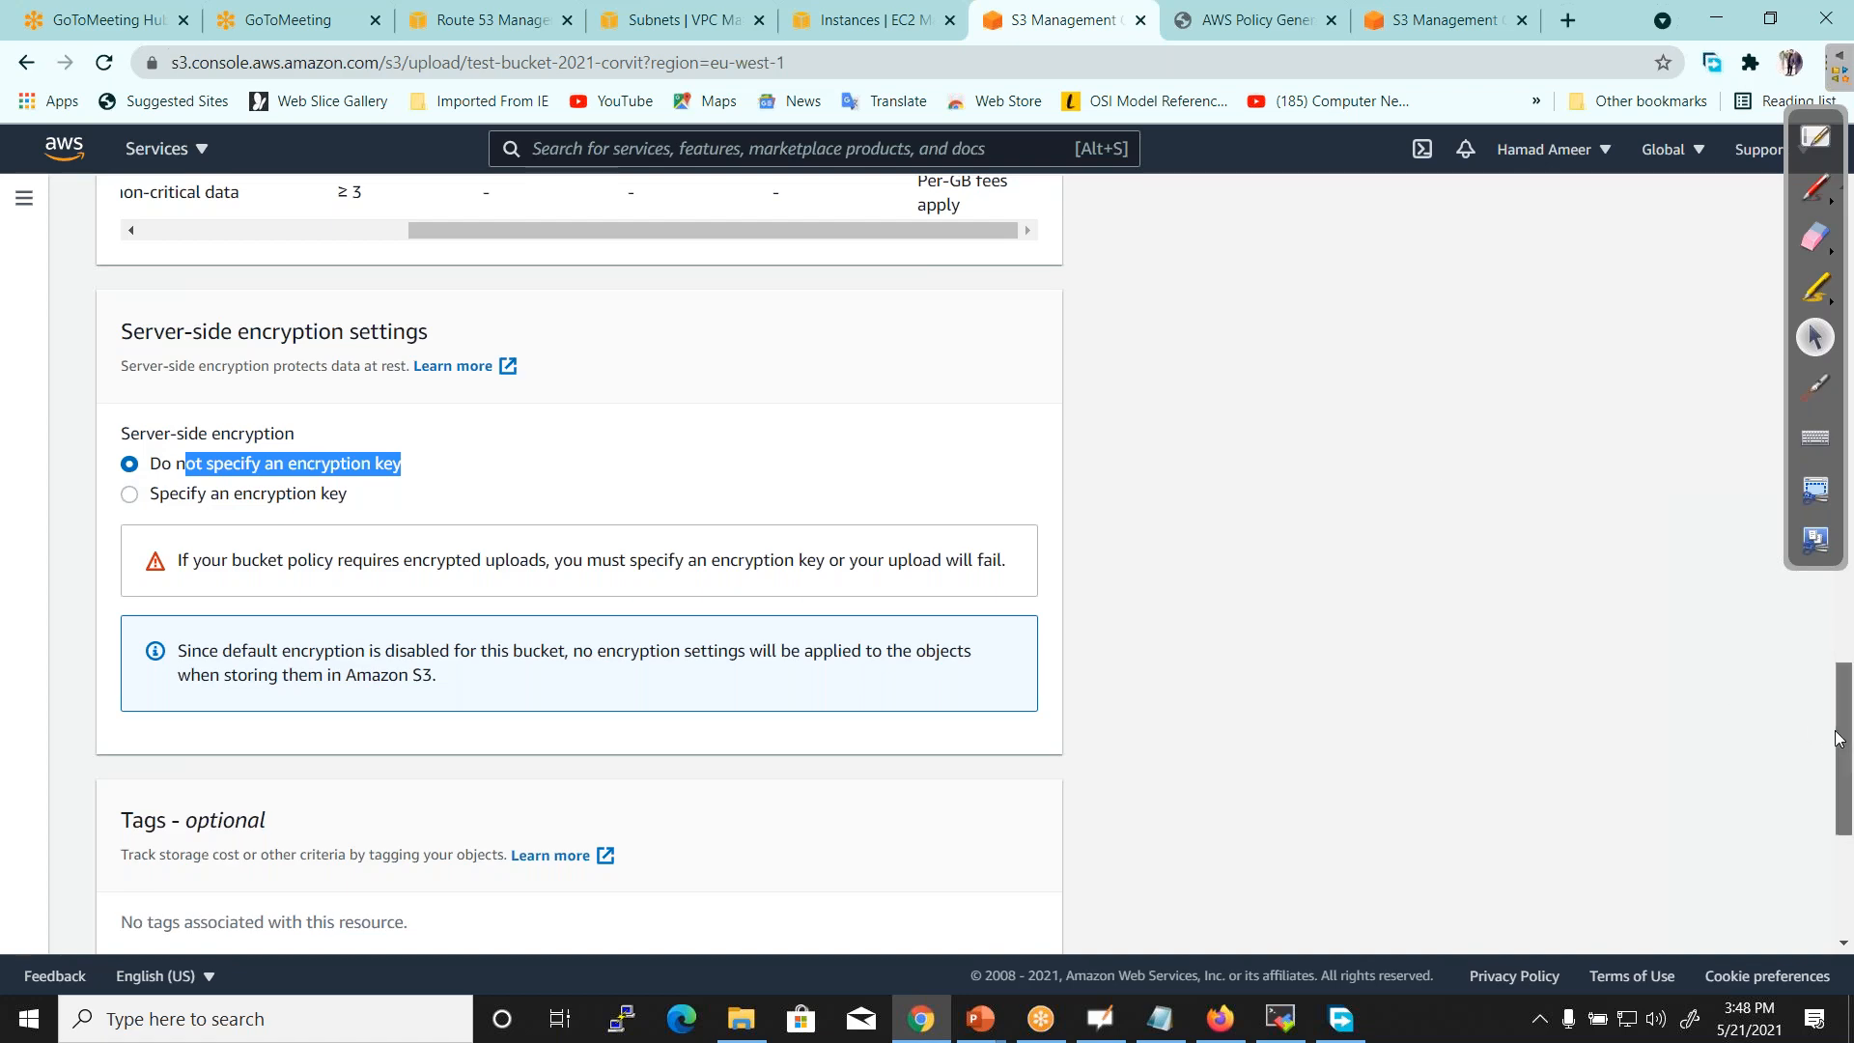
pyautogui.scroll(-5, 1838, 739)
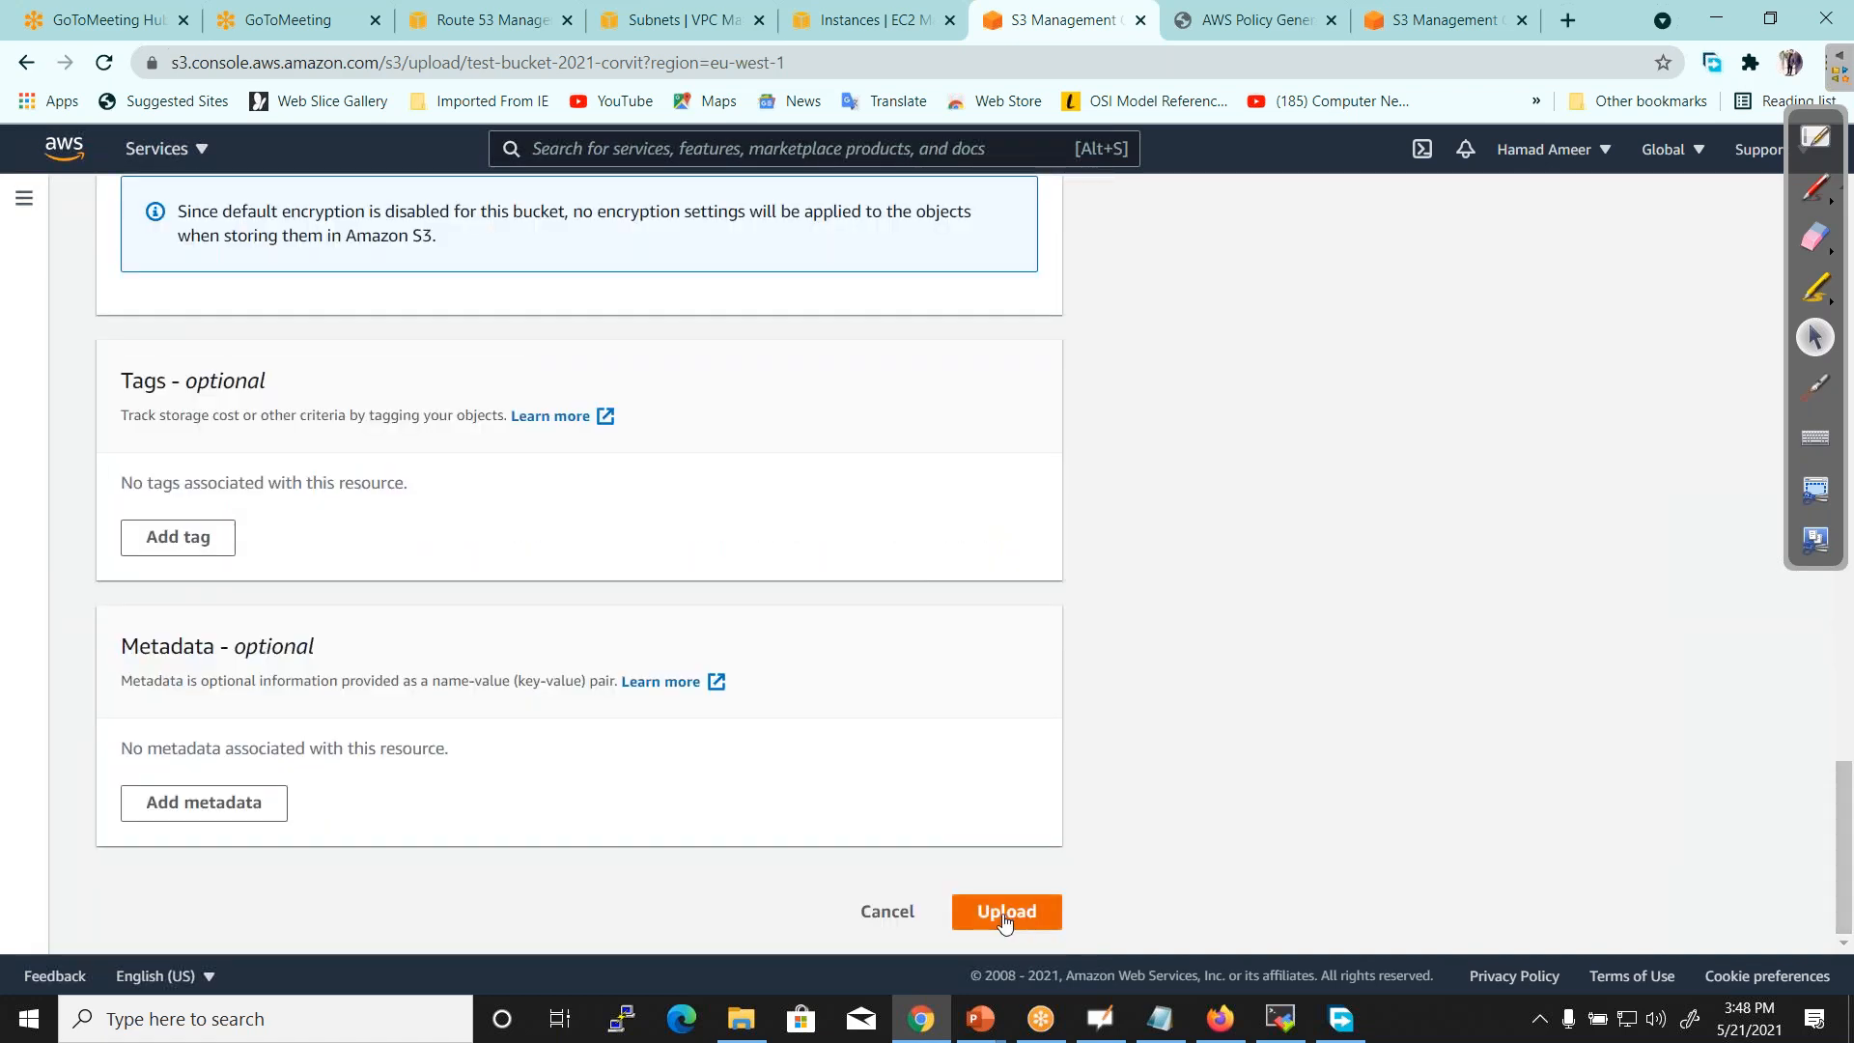
pyautogui.click(1799, 125)
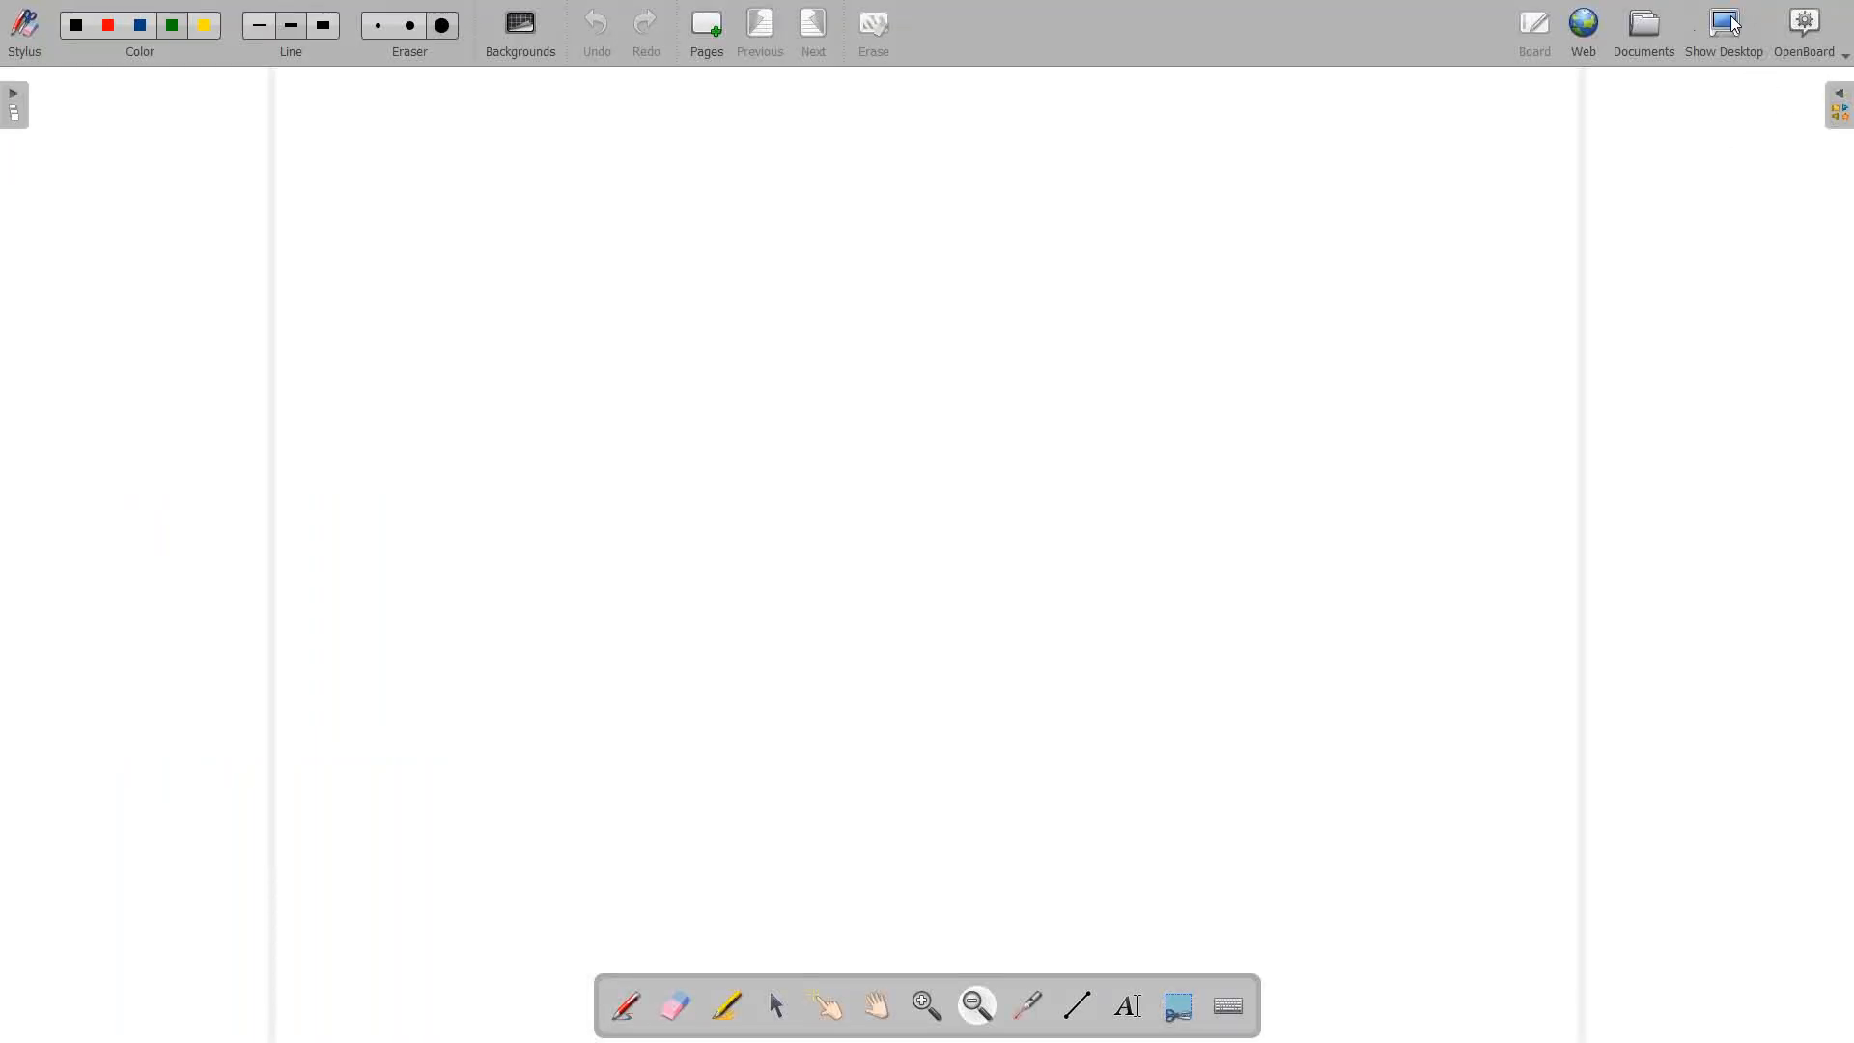
pyautogui.click(1730, 24)
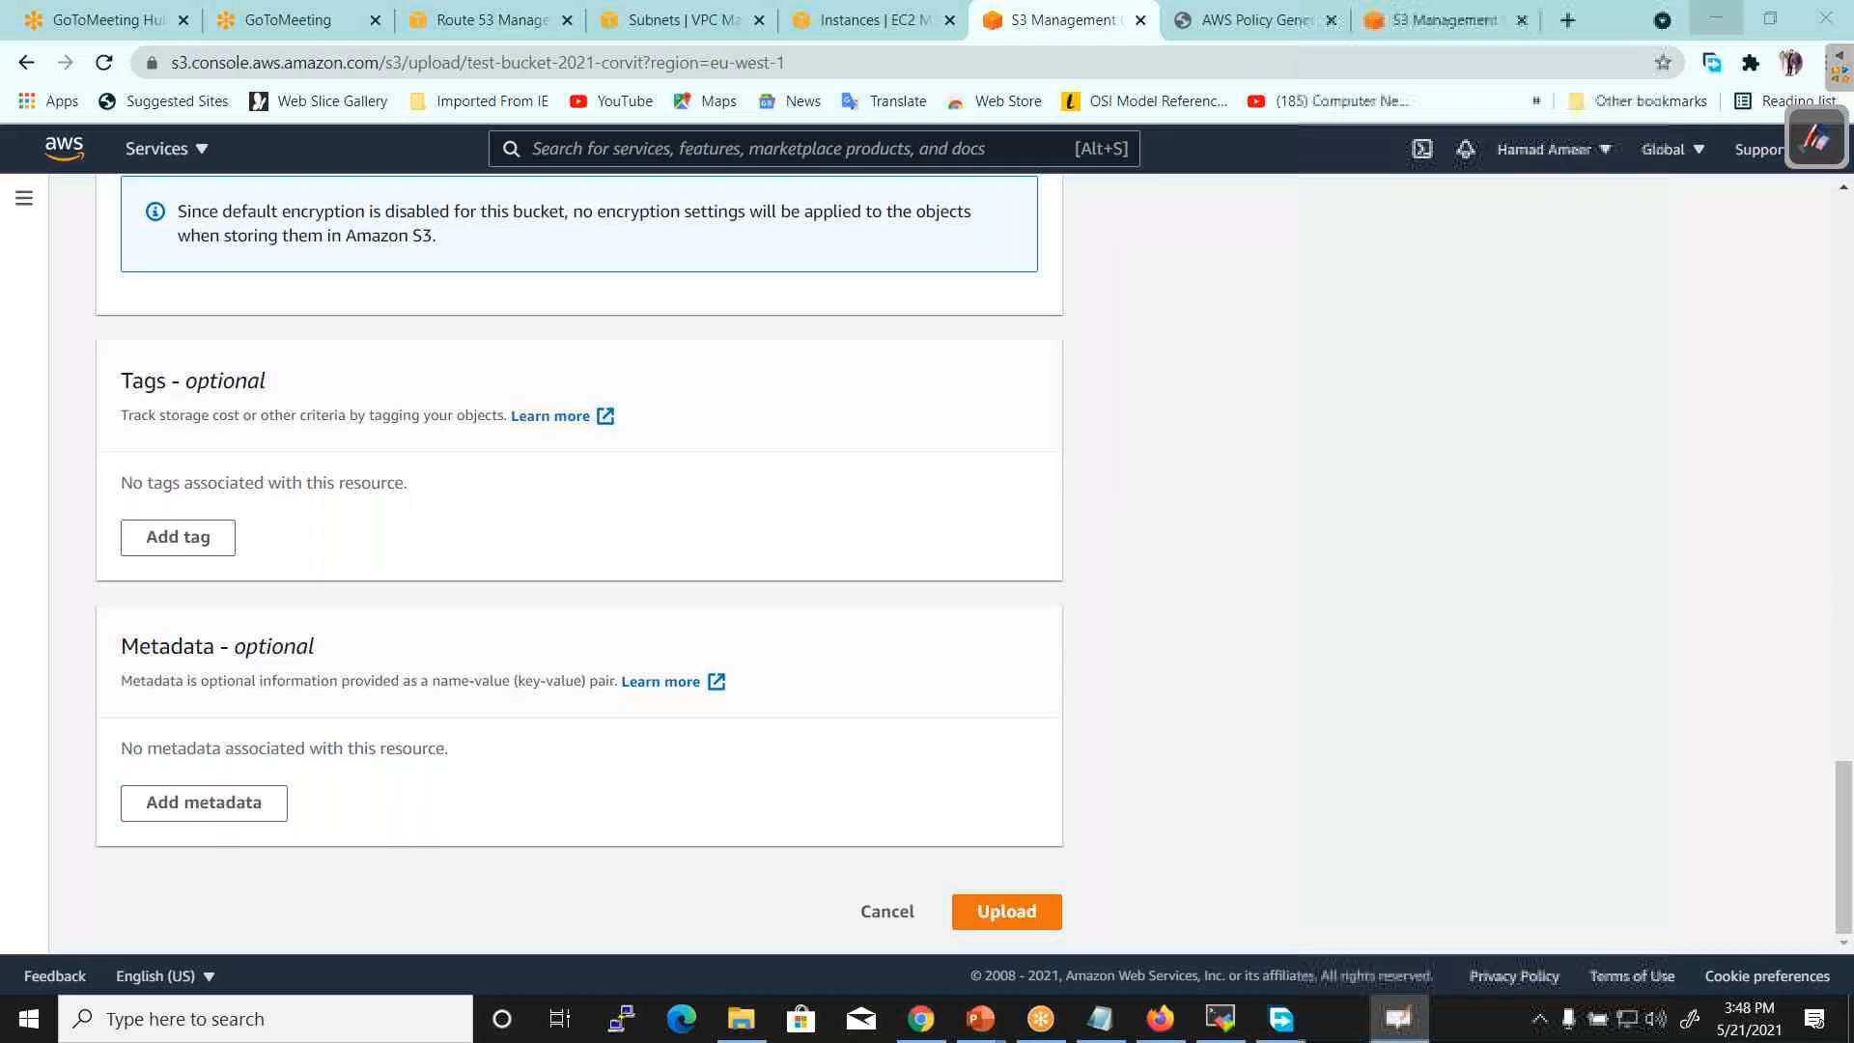
pyautogui.click(1816, 138)
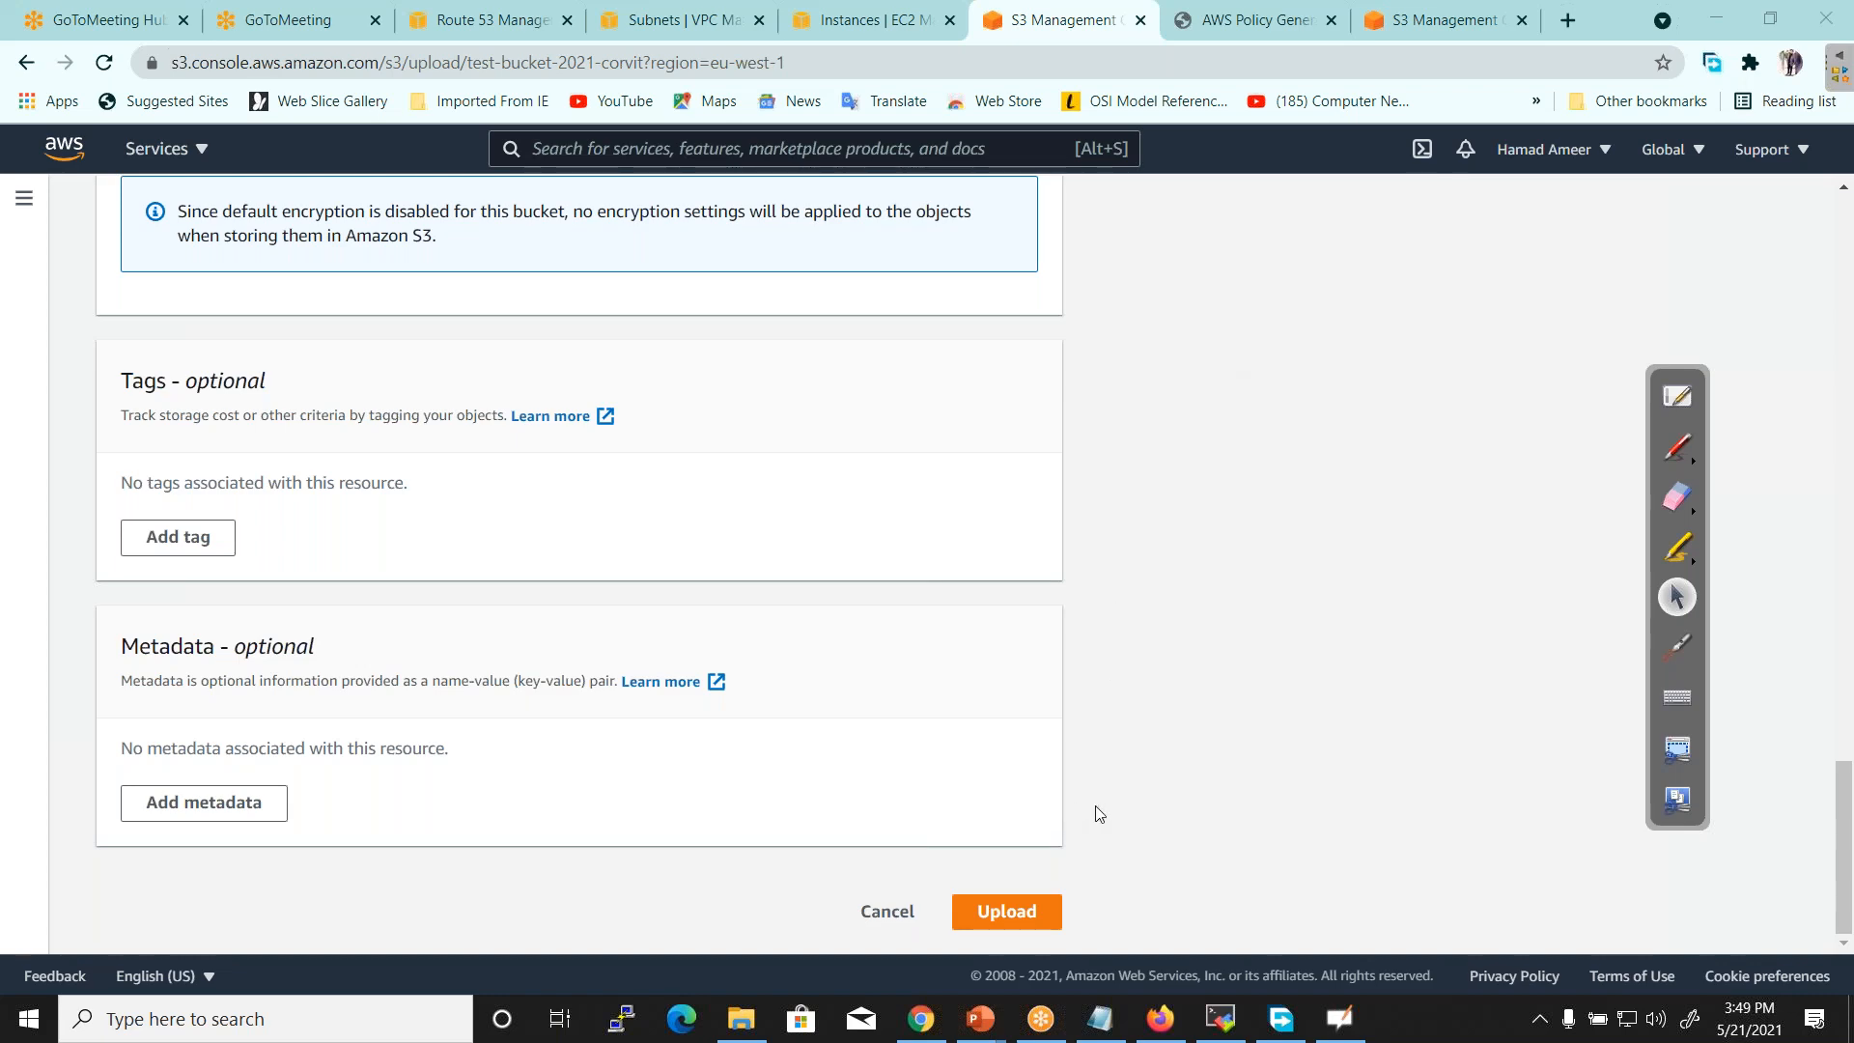
# Try to upload my car.JPG to the bucket without an encryption key
pyautogui.click(1004, 914)
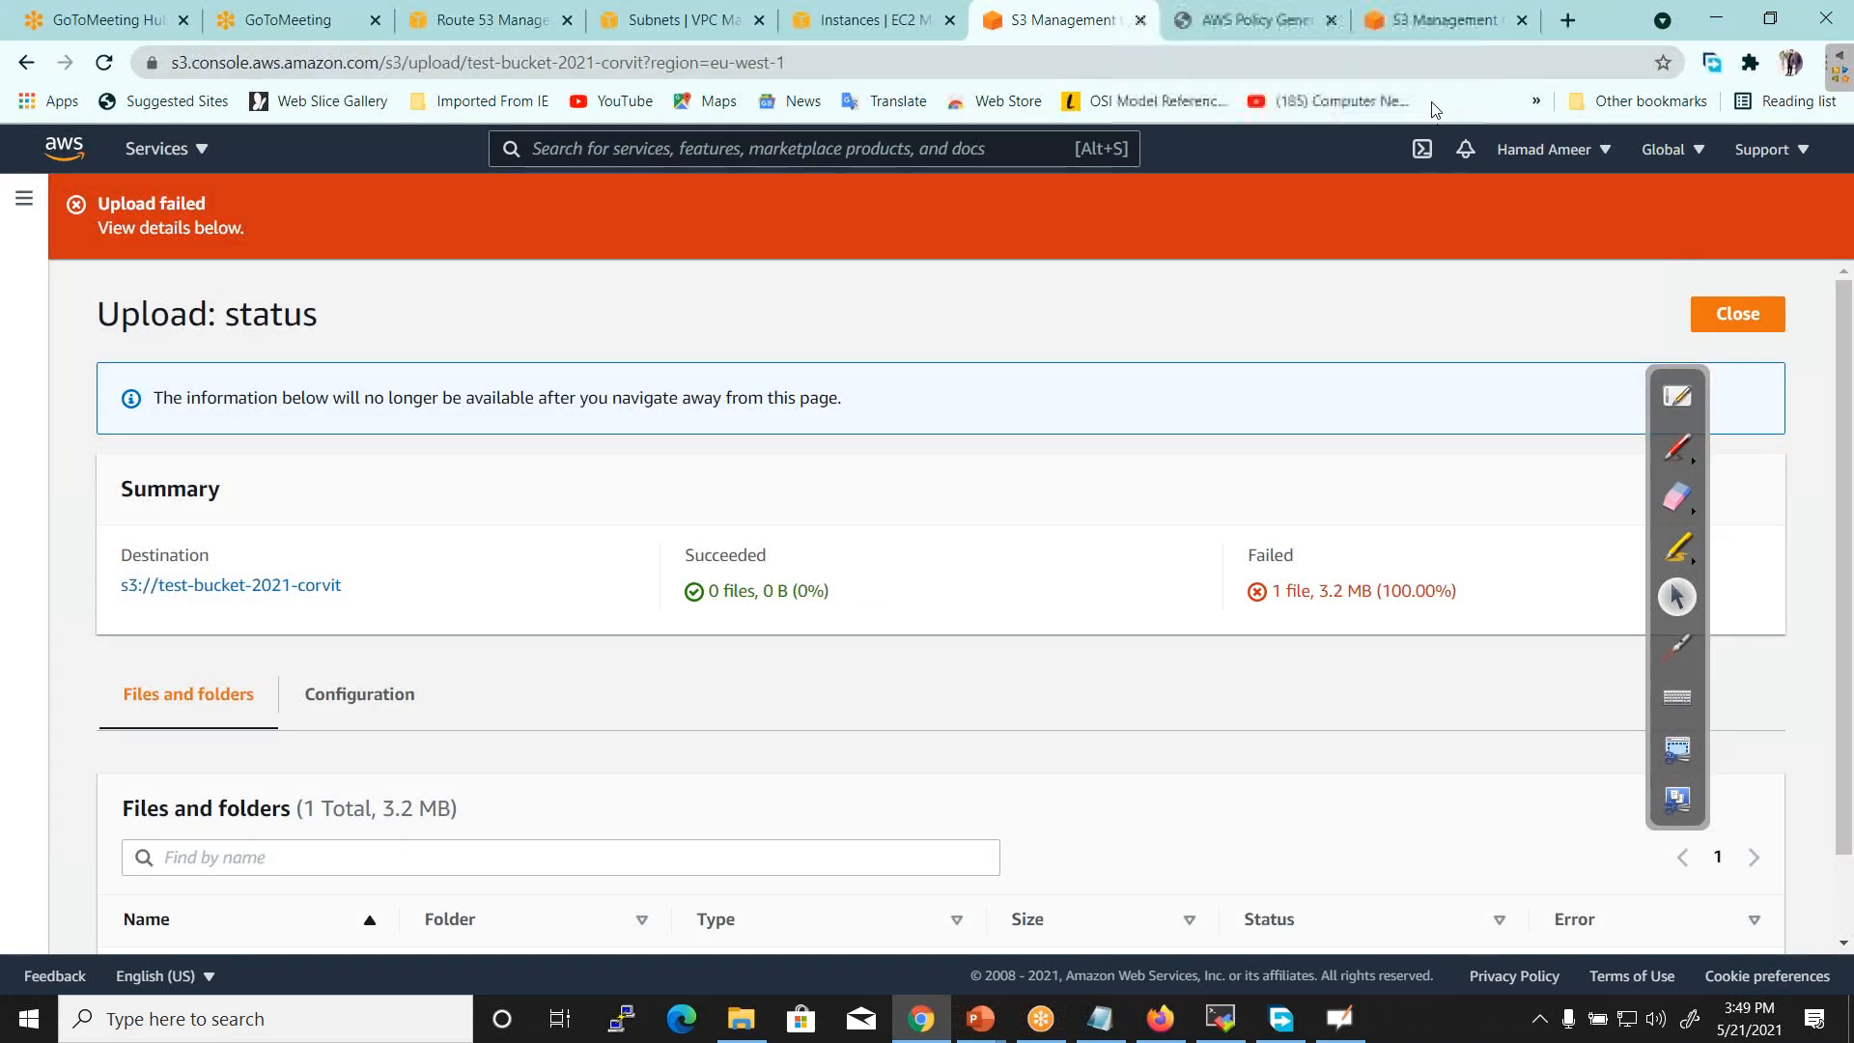
pyautogui.click(1438, 108)
pyautogui.click(377, 236)
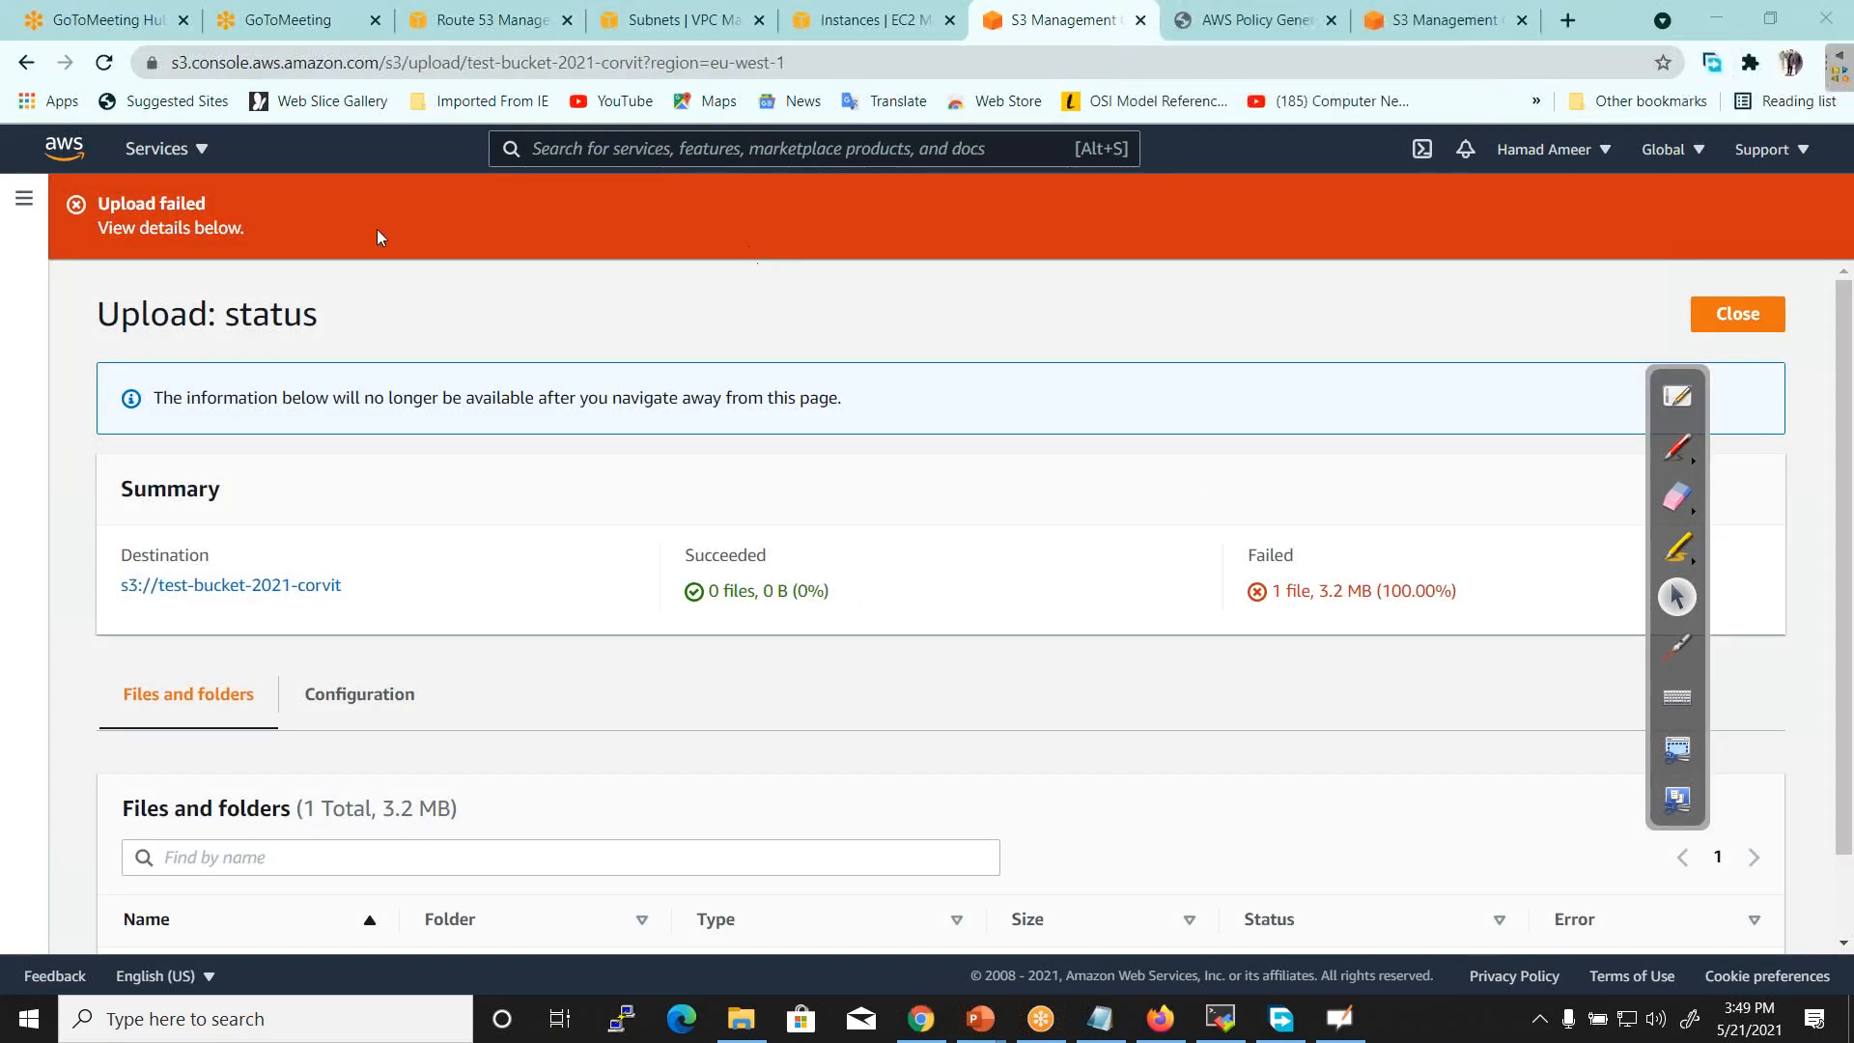
# Examine the upload status and the error details for my car.JPG, and close the status page
pyautogui.moveTo(130, 208); pyautogui.dragTo(200, 206)
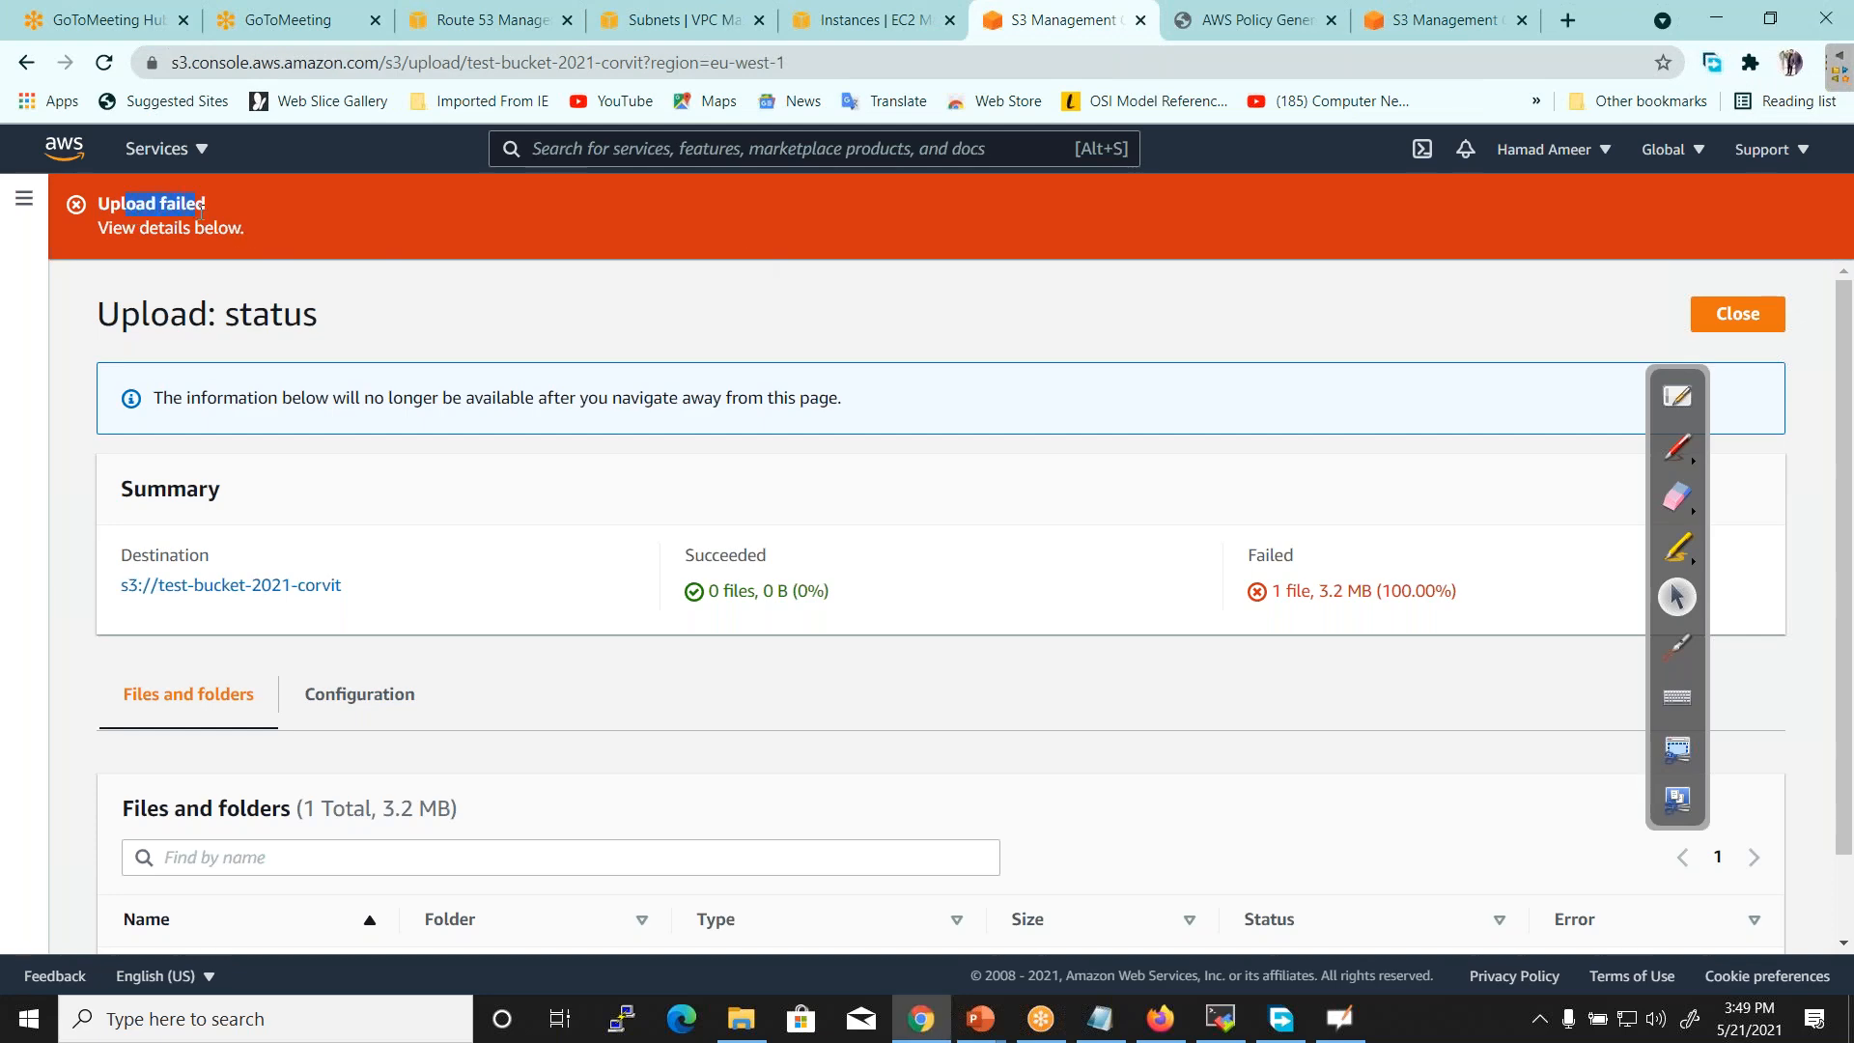
pyautogui.moveTo(240, 401); pyautogui.dragTo(617, 396)
pyautogui.moveTo(757, 390); pyautogui.dragTo(844, 393)
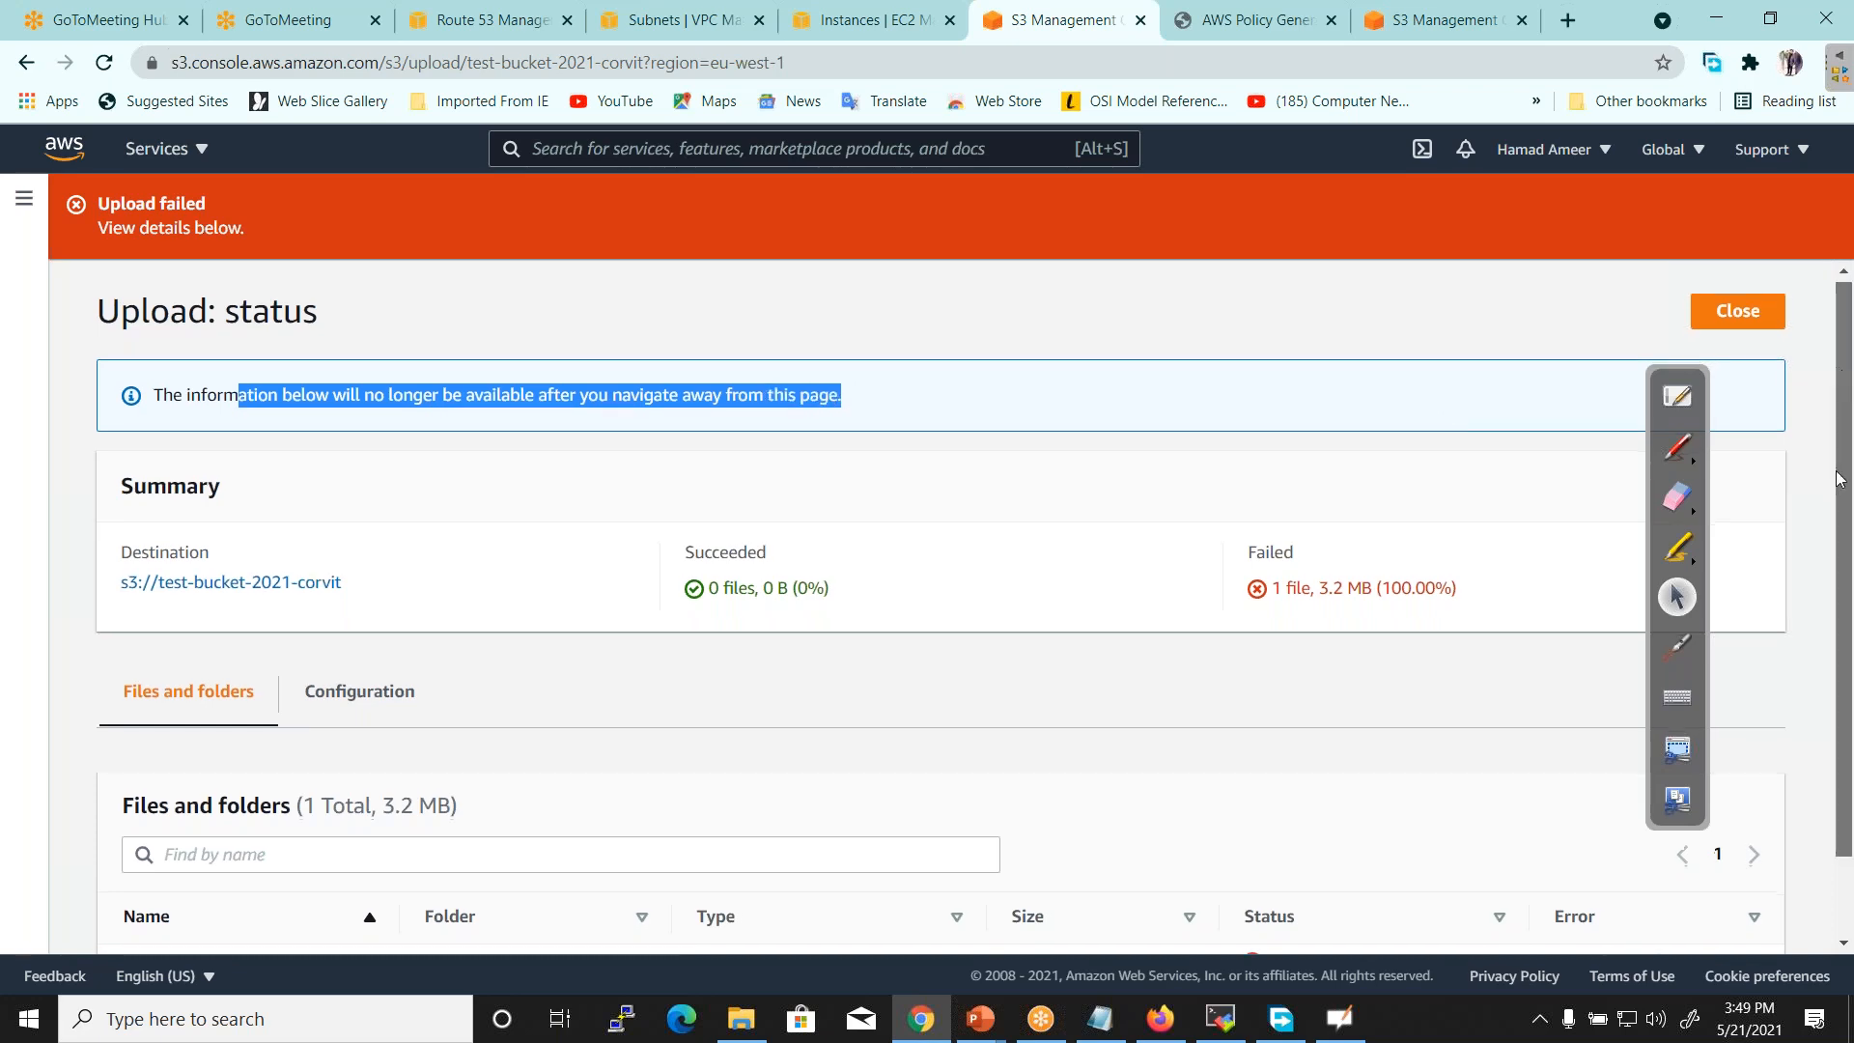
pyautogui.scroll(-1, 1845, 377)
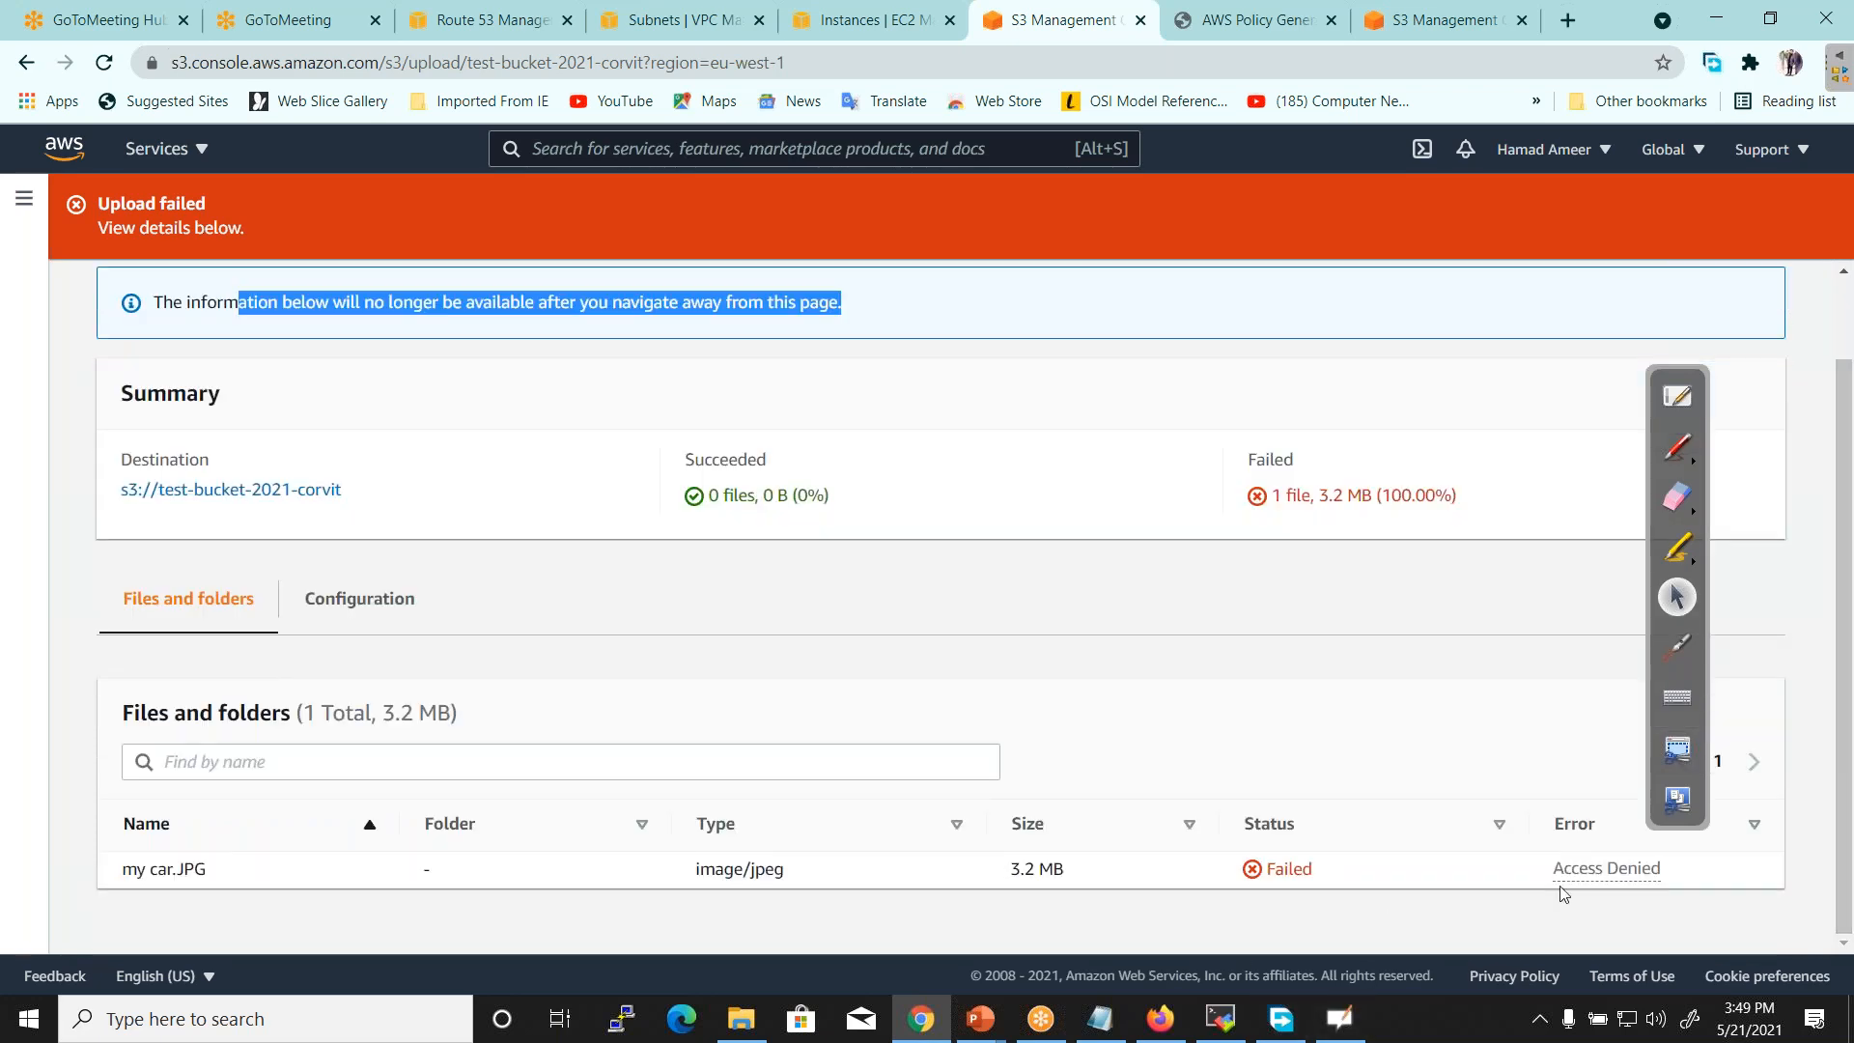
pyautogui.click(1649, 878)
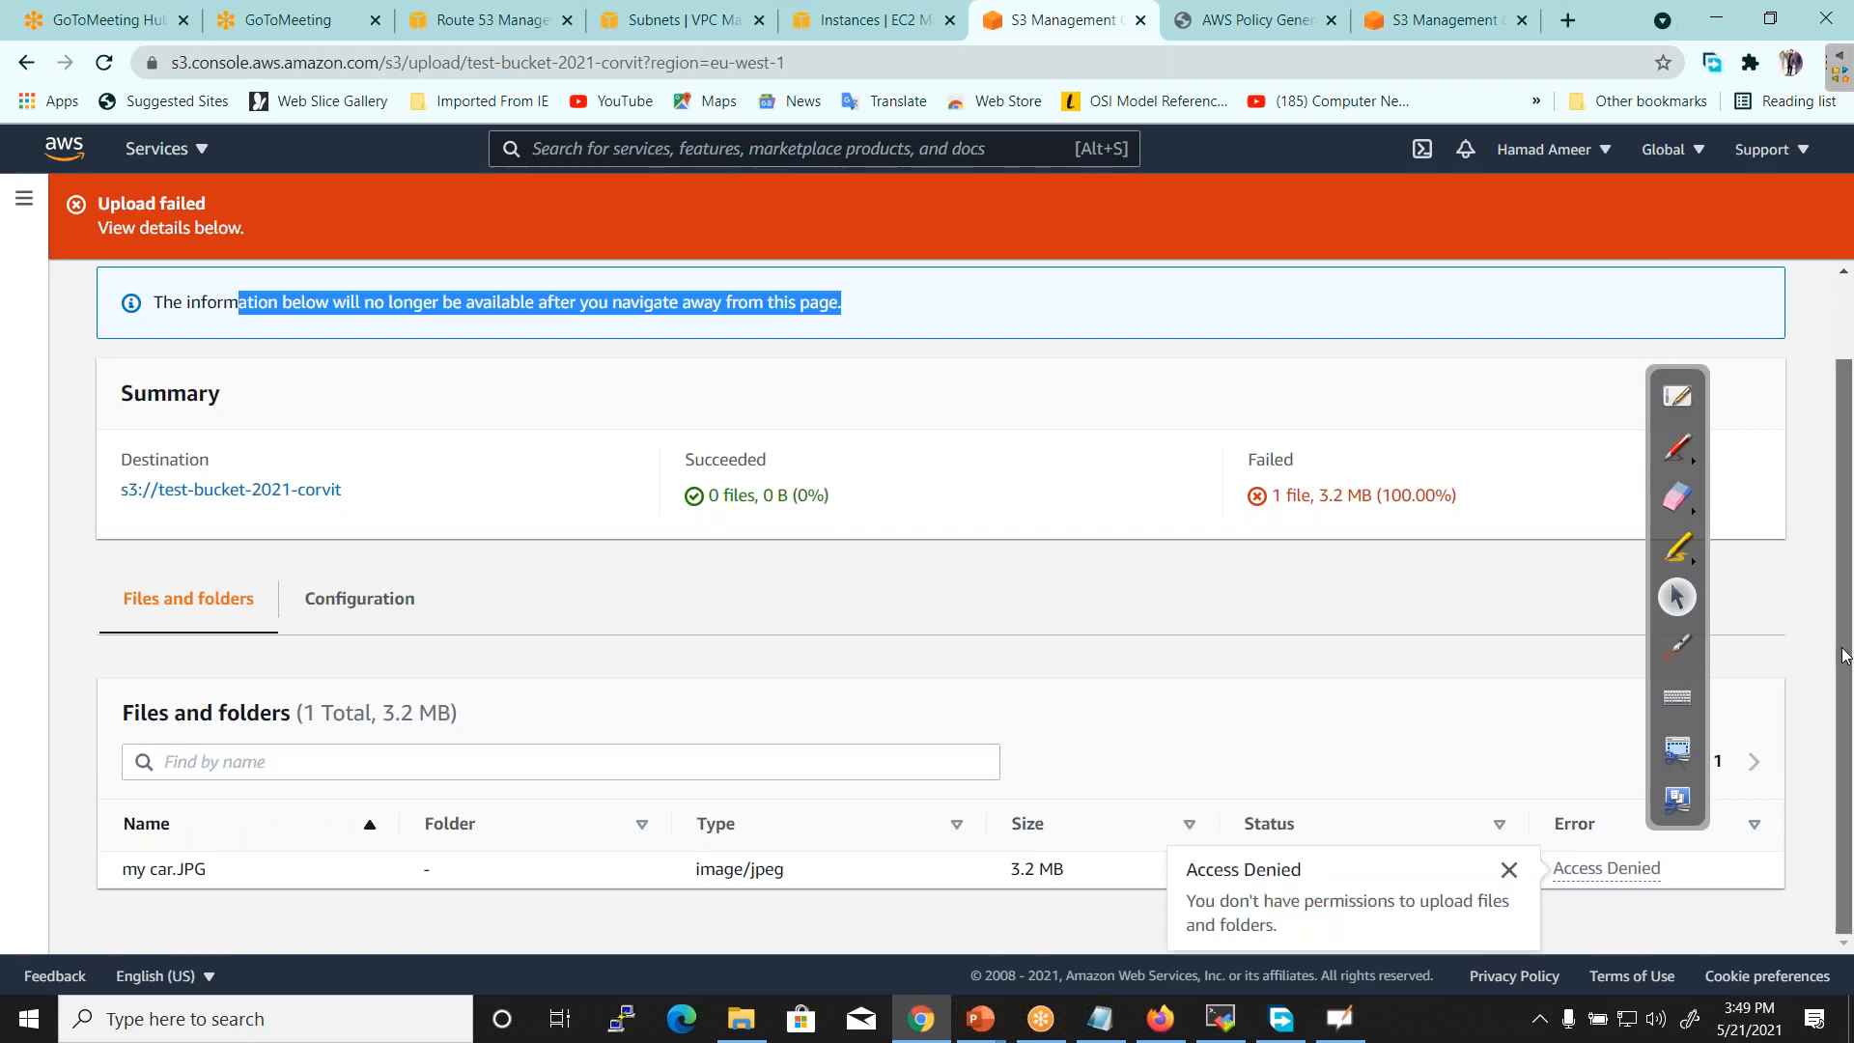
pyautogui.scroll(1, 1830, 502)
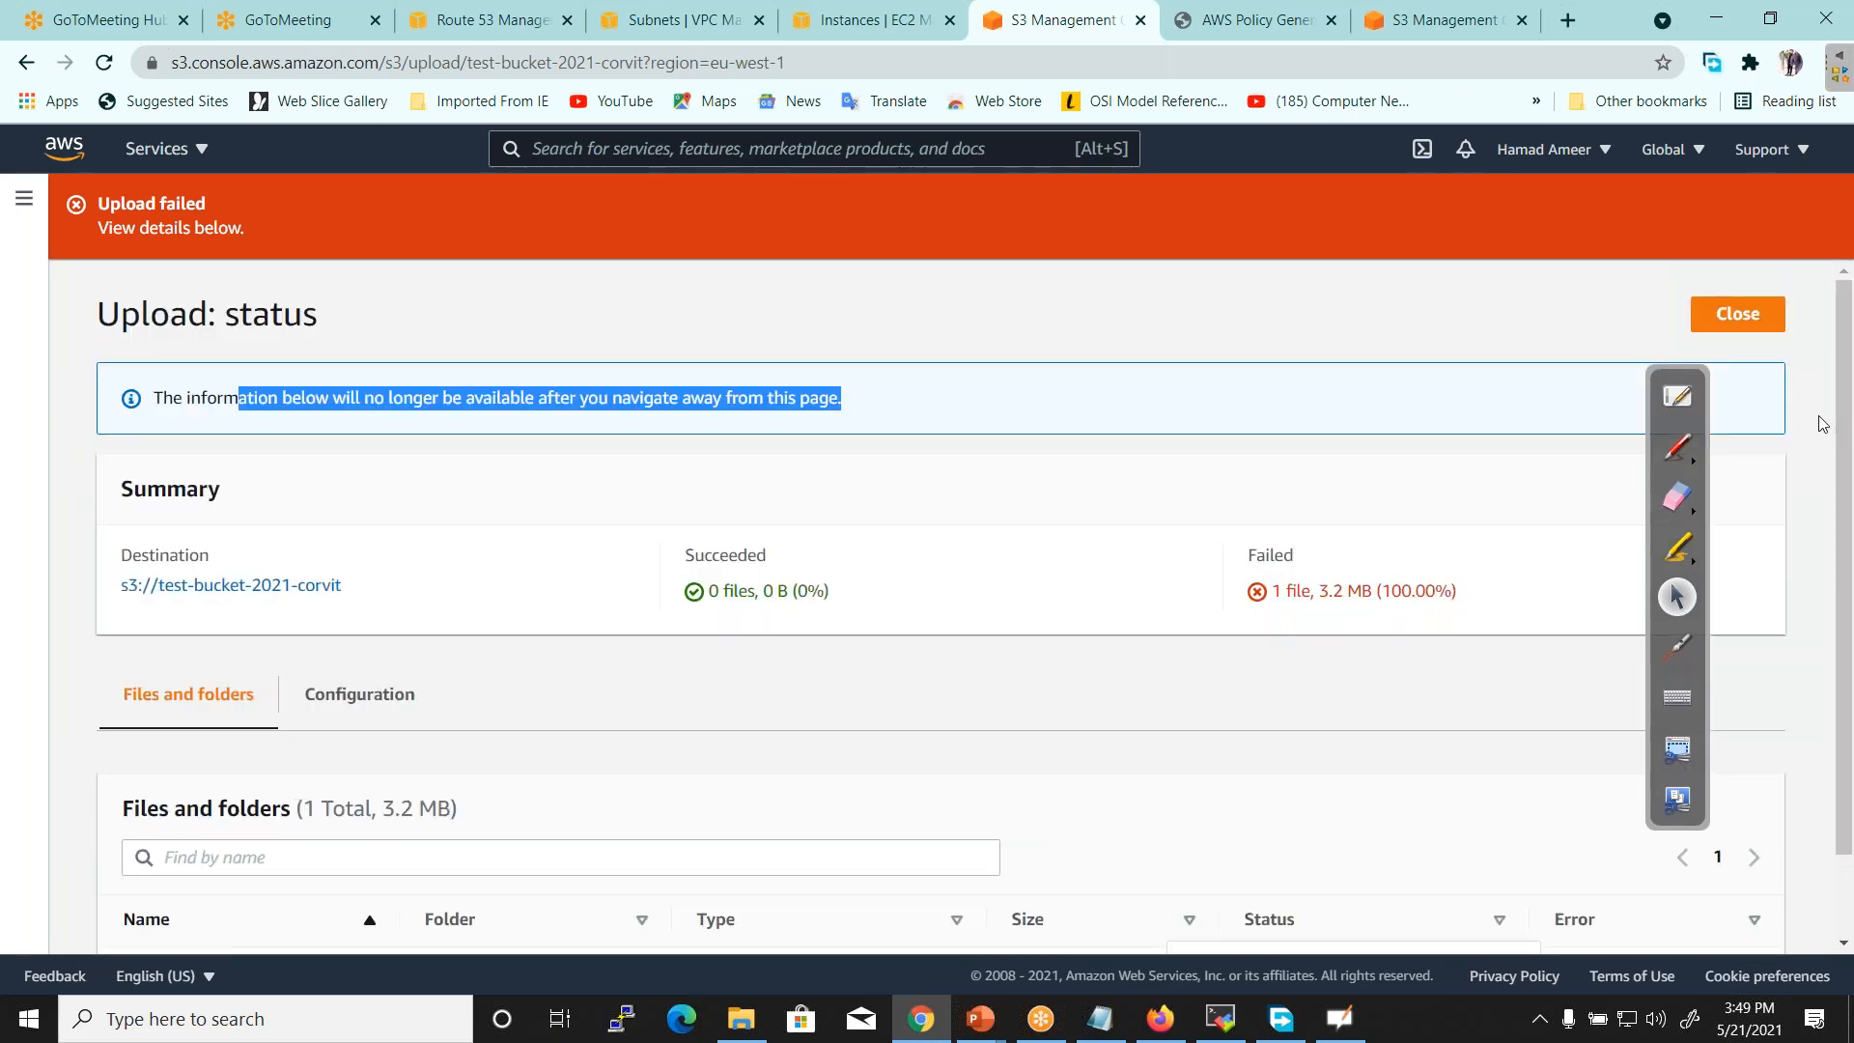
pyautogui.click(1759, 317)
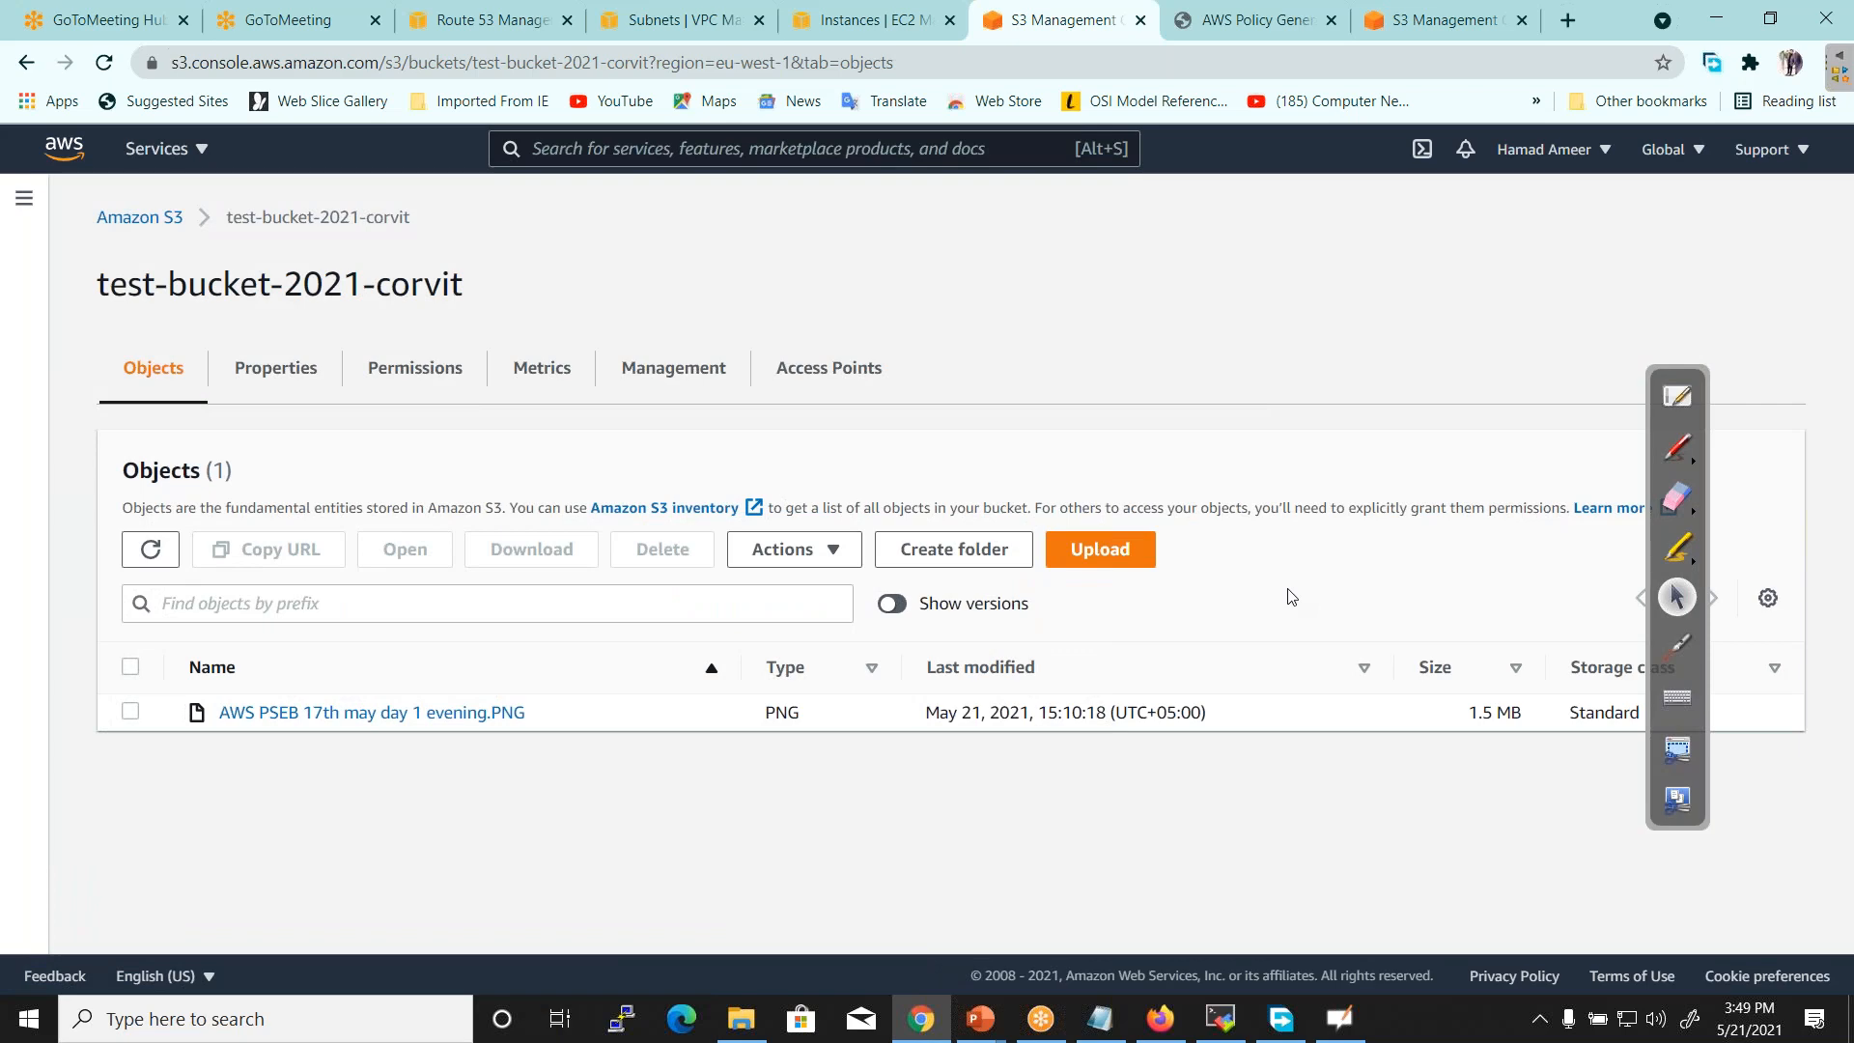
# Start another upload to the bucket and add the my car image from the Desktop
pyautogui.click(1099, 555)
pyautogui.click(832, 515)
pyautogui.moveTo(914, 154); pyautogui.dragTo(900, 380)
pyautogui.click(425, 217)
pyautogui.click(732, 541)
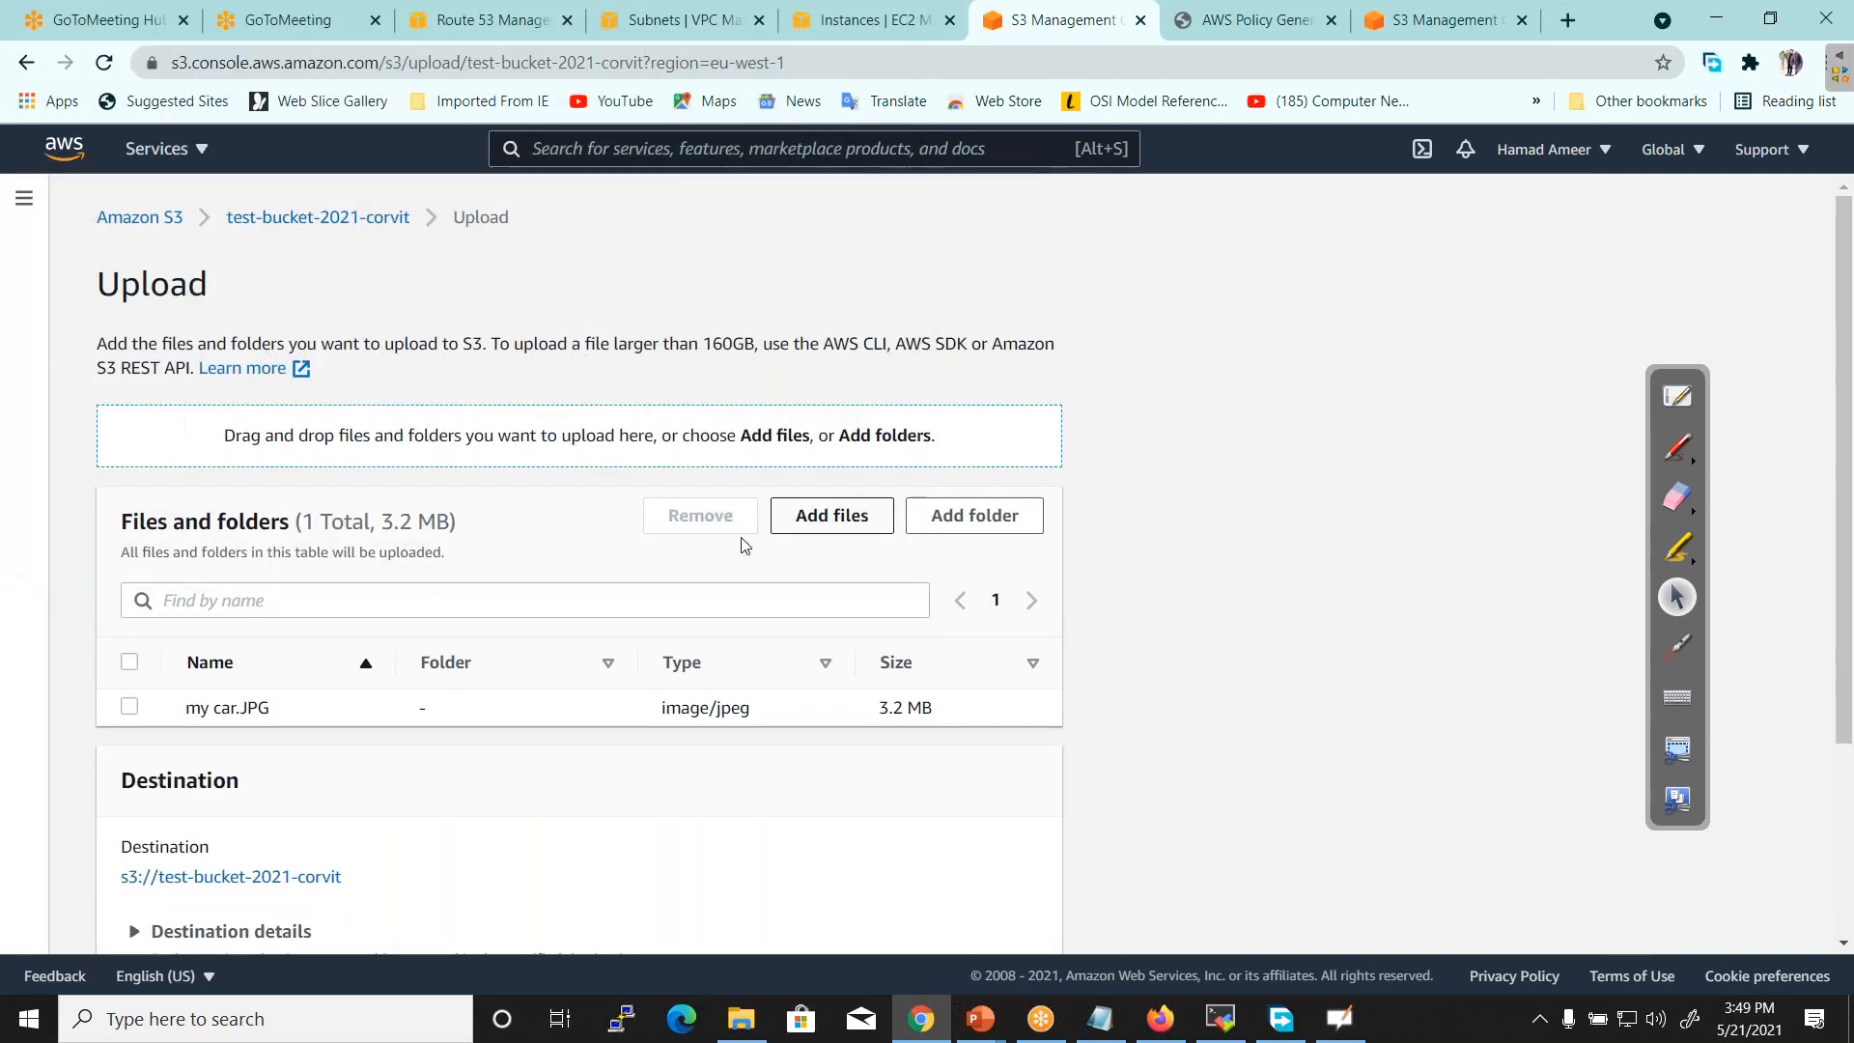
# Set the upload's server-side encryption to Specify an encryption key, using the Amazon S3 key (SSE-S3) type
pyautogui.moveTo(1846, 346); pyautogui.dragTo(1849, 607)
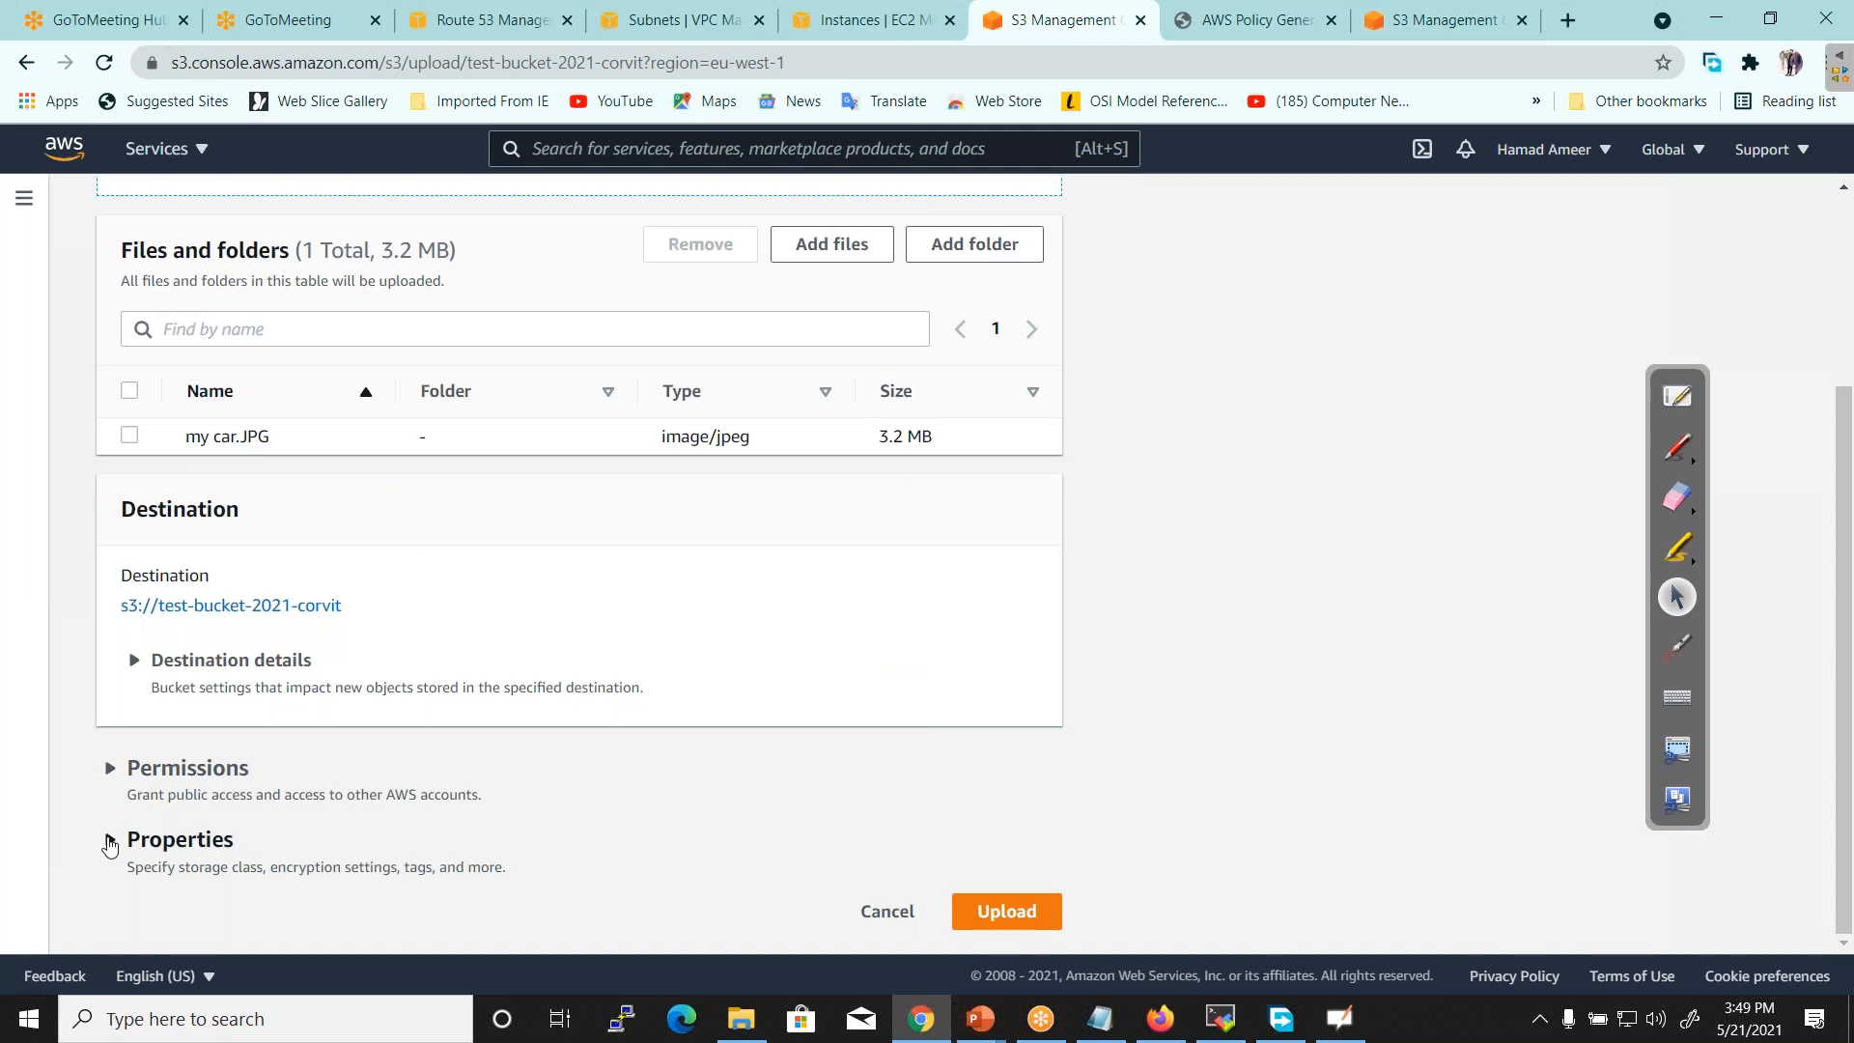
pyautogui.click(109, 846)
pyautogui.moveTo(1847, 371); pyautogui.dragTo(1849, 725)
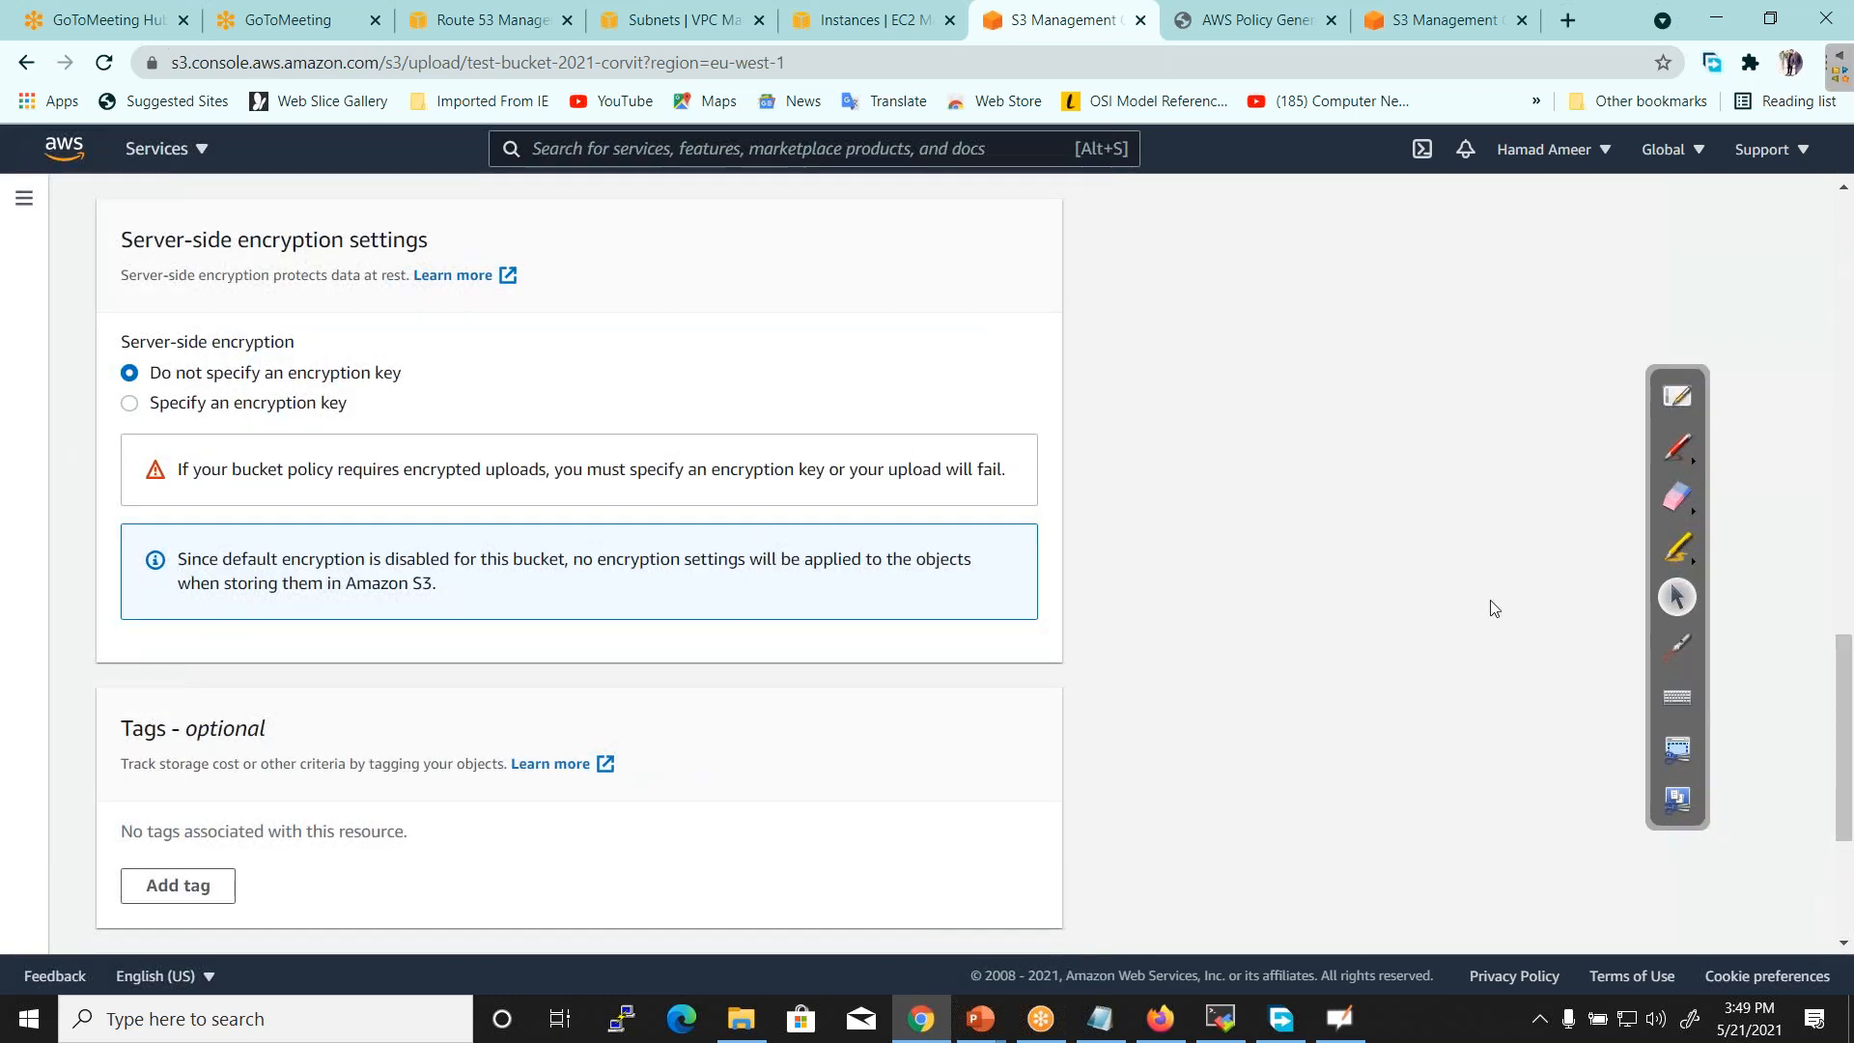
pyautogui.click(205, 405)
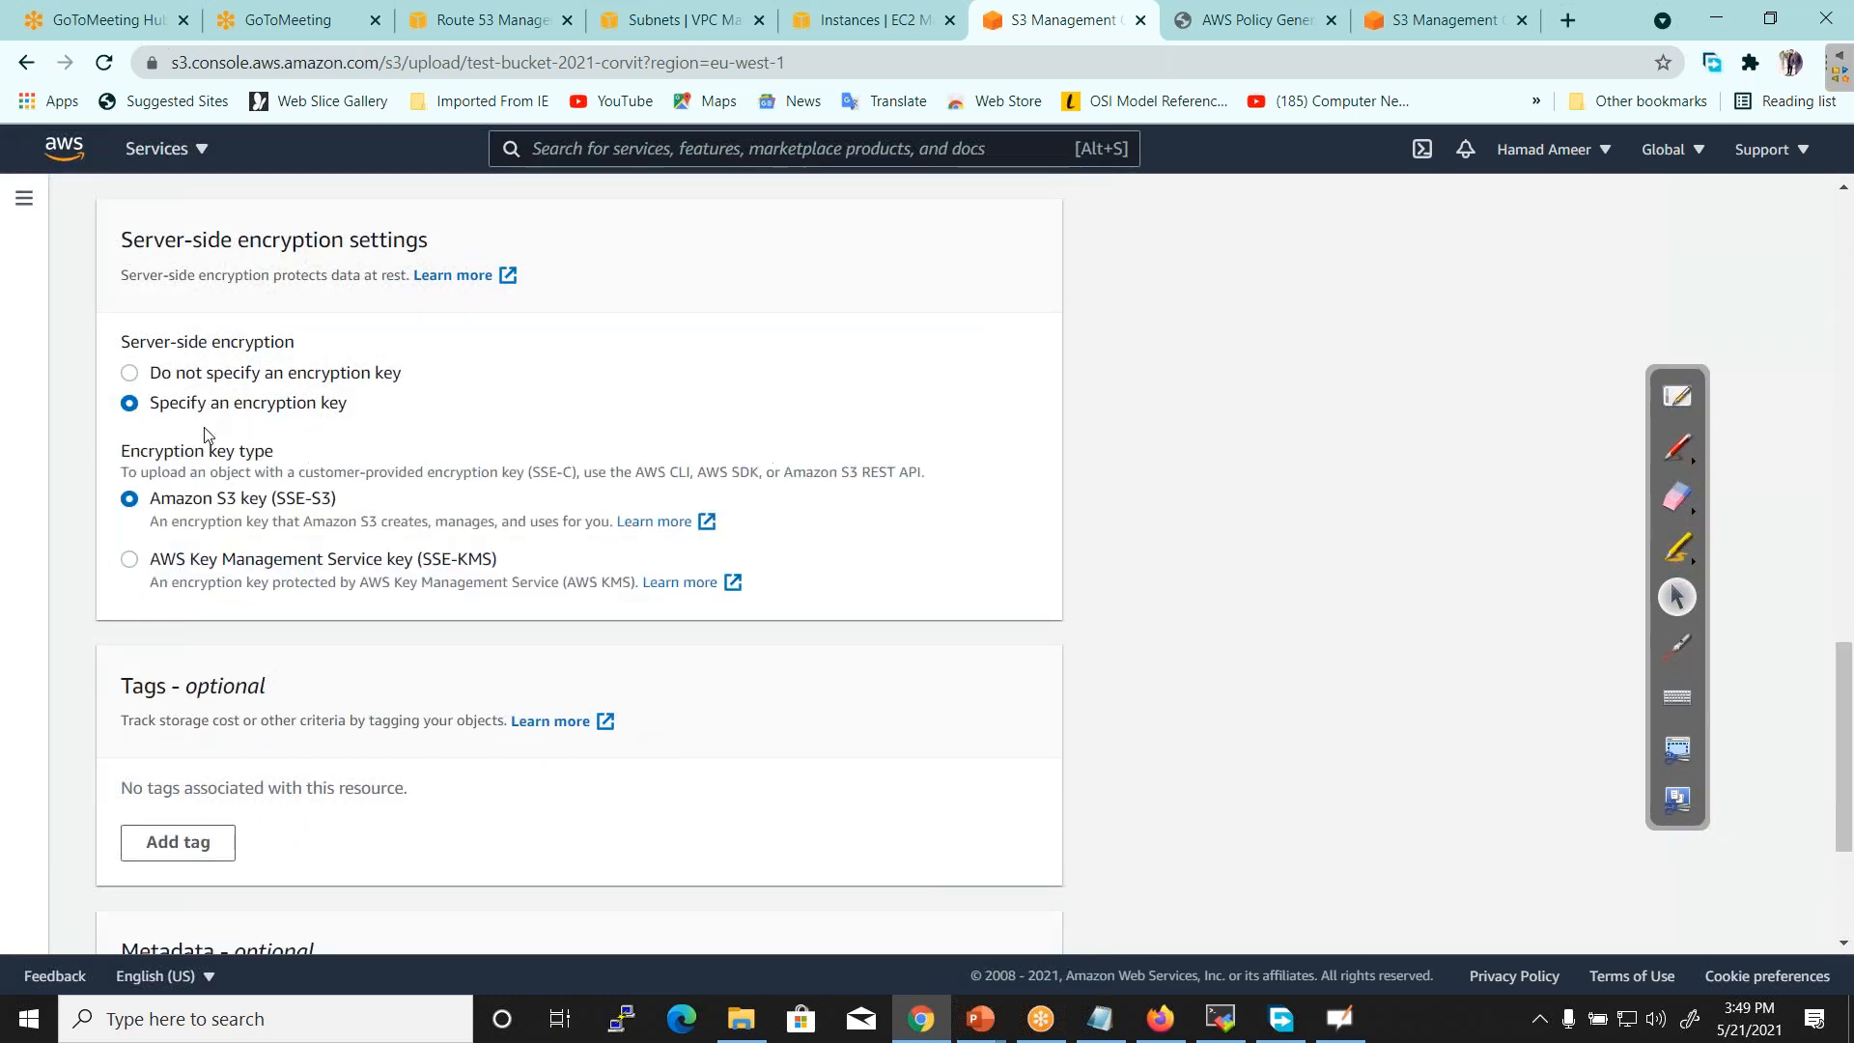
pyautogui.moveTo(218, 499); pyautogui.dragTo(278, 504)
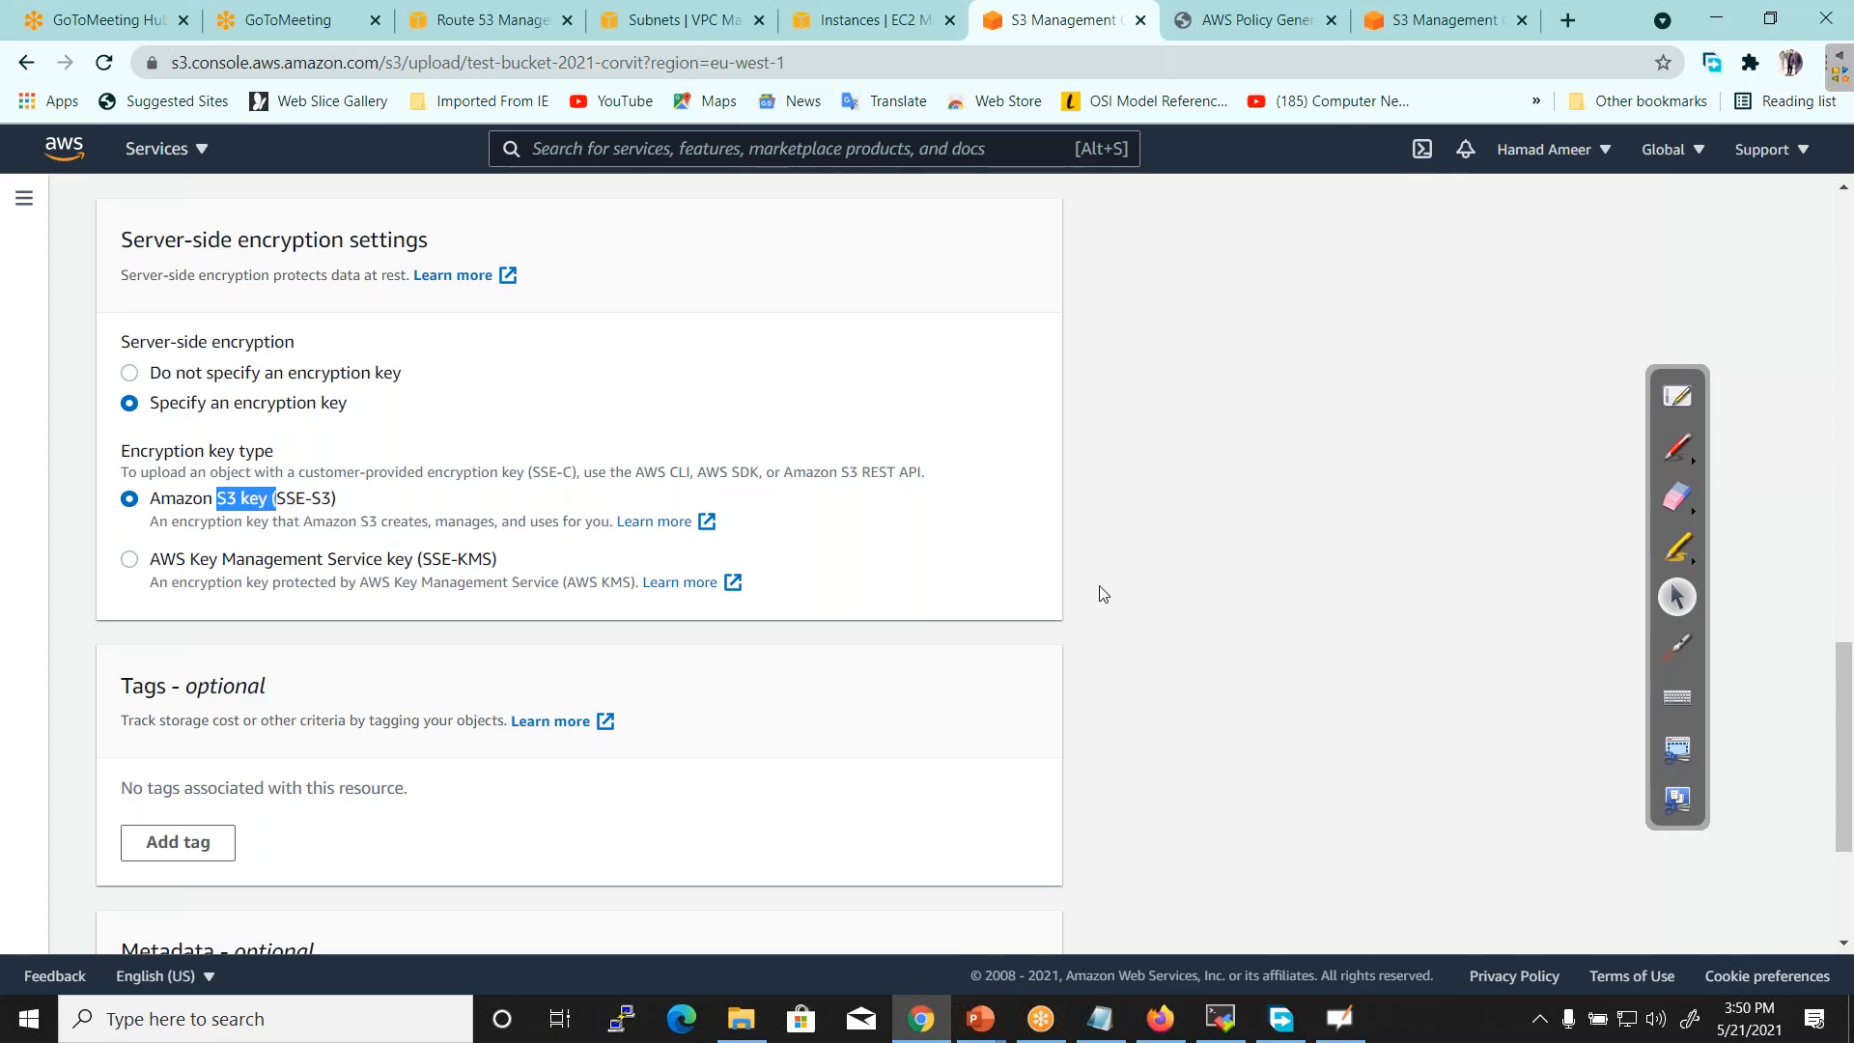
# Upload my car.JPG with the encryption setting and check the upload status
pyautogui.moveTo(1849, 666); pyautogui.dragTo(1848, 751)
pyautogui.click(1029, 911)
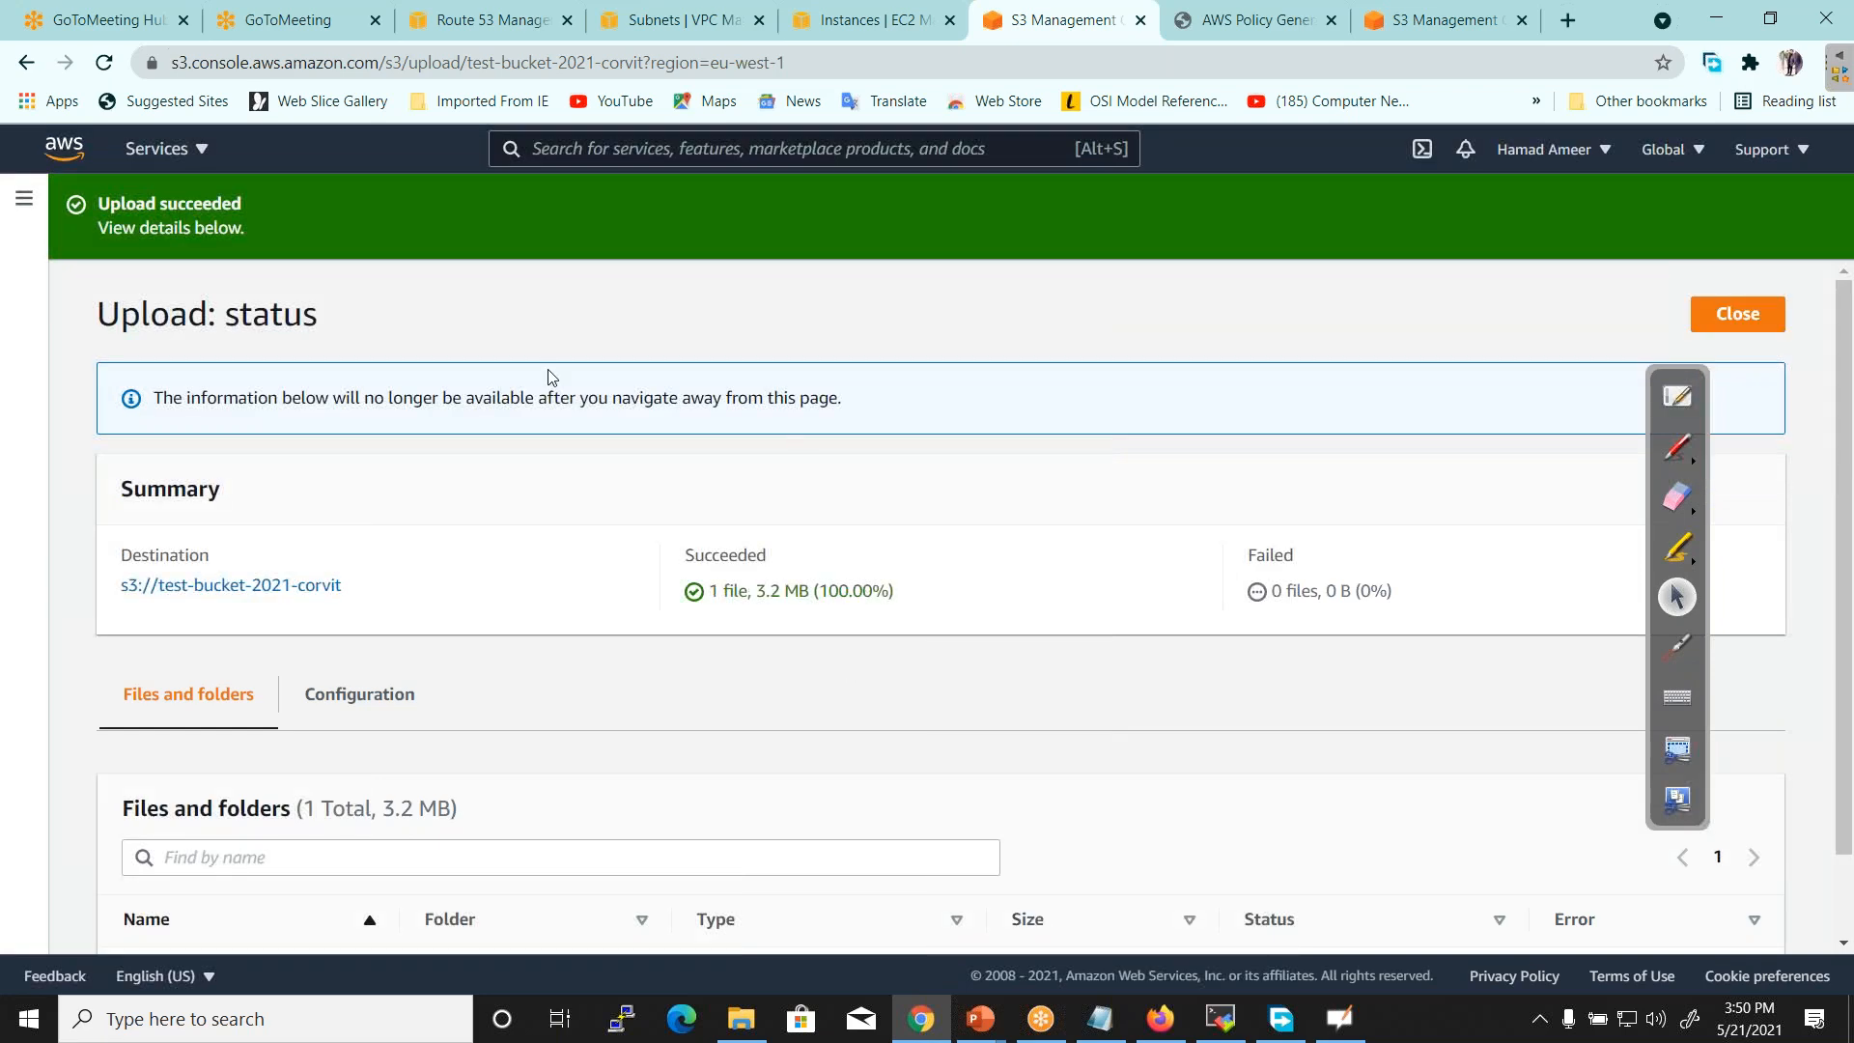
pyautogui.moveTo(118, 203); pyautogui.dragTo(236, 222)
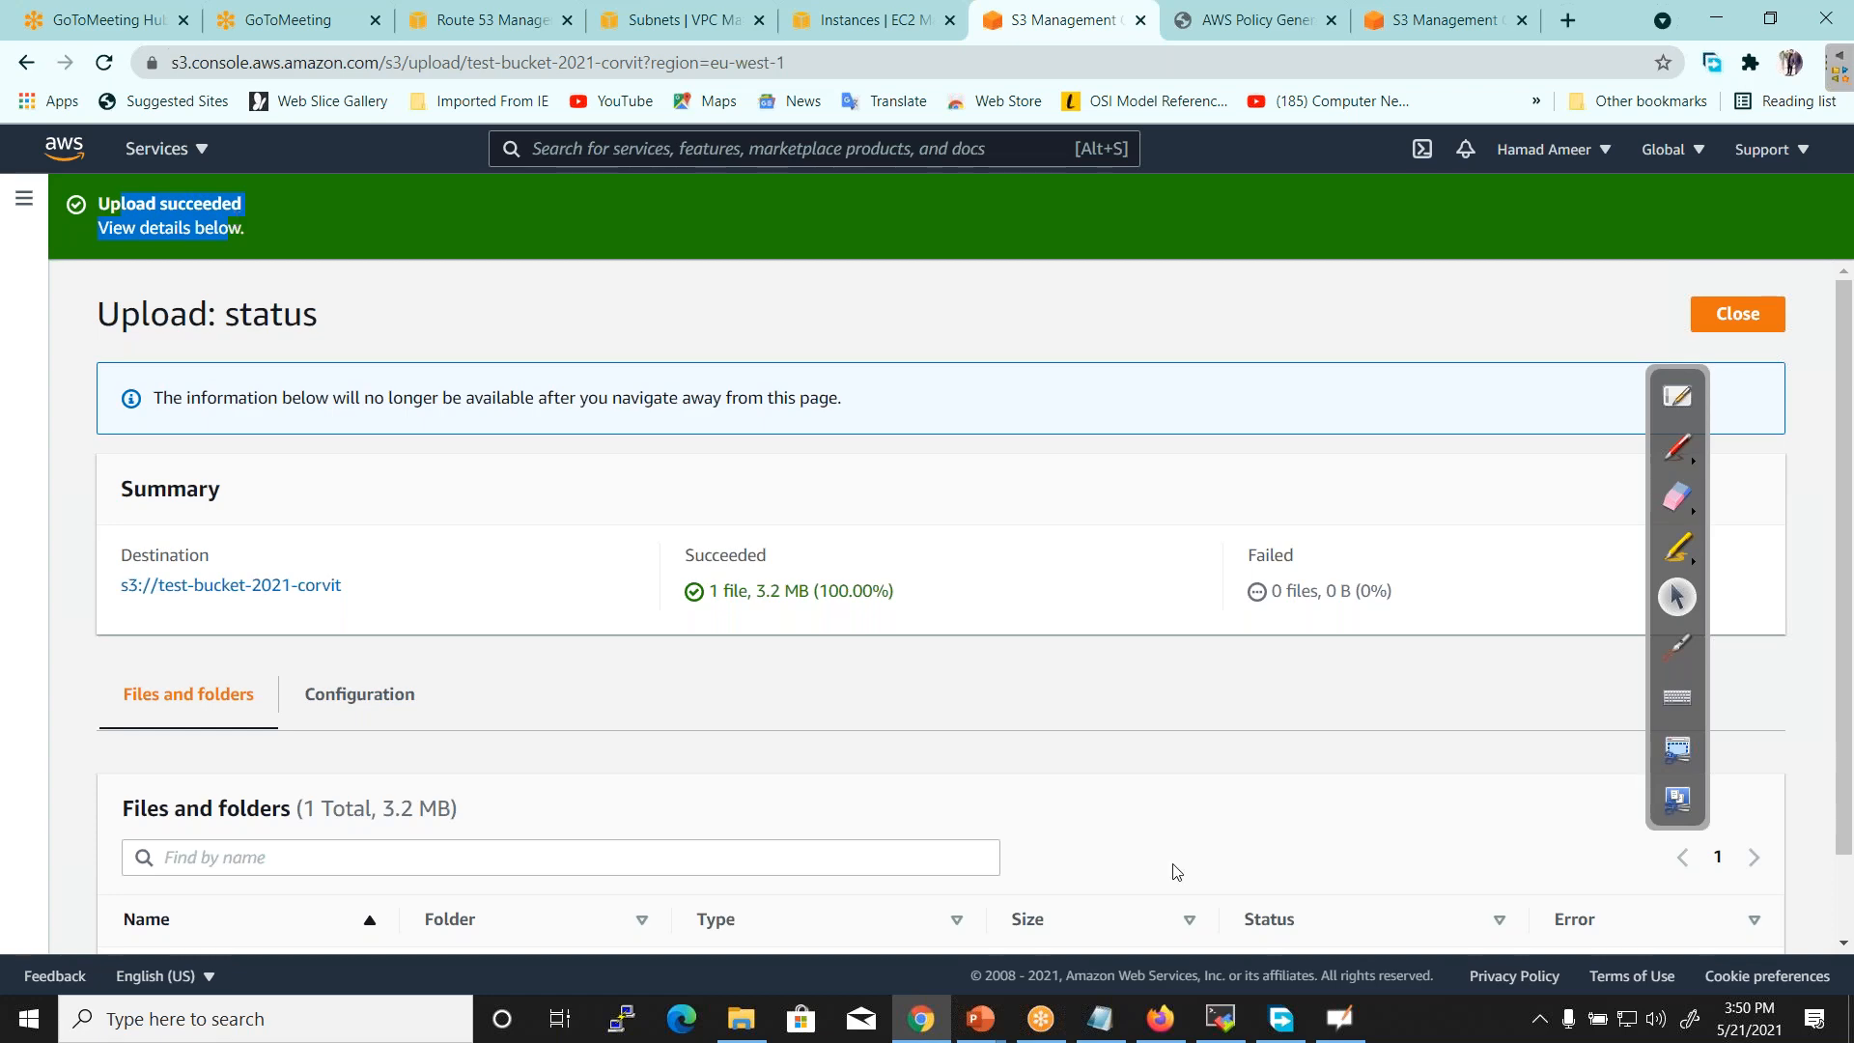
# Switch to the Introduction to S3 presentation in PowerPoint and highlight the bullet about forcing encryption at upload on slide 17
pyautogui.click(995, 1026)
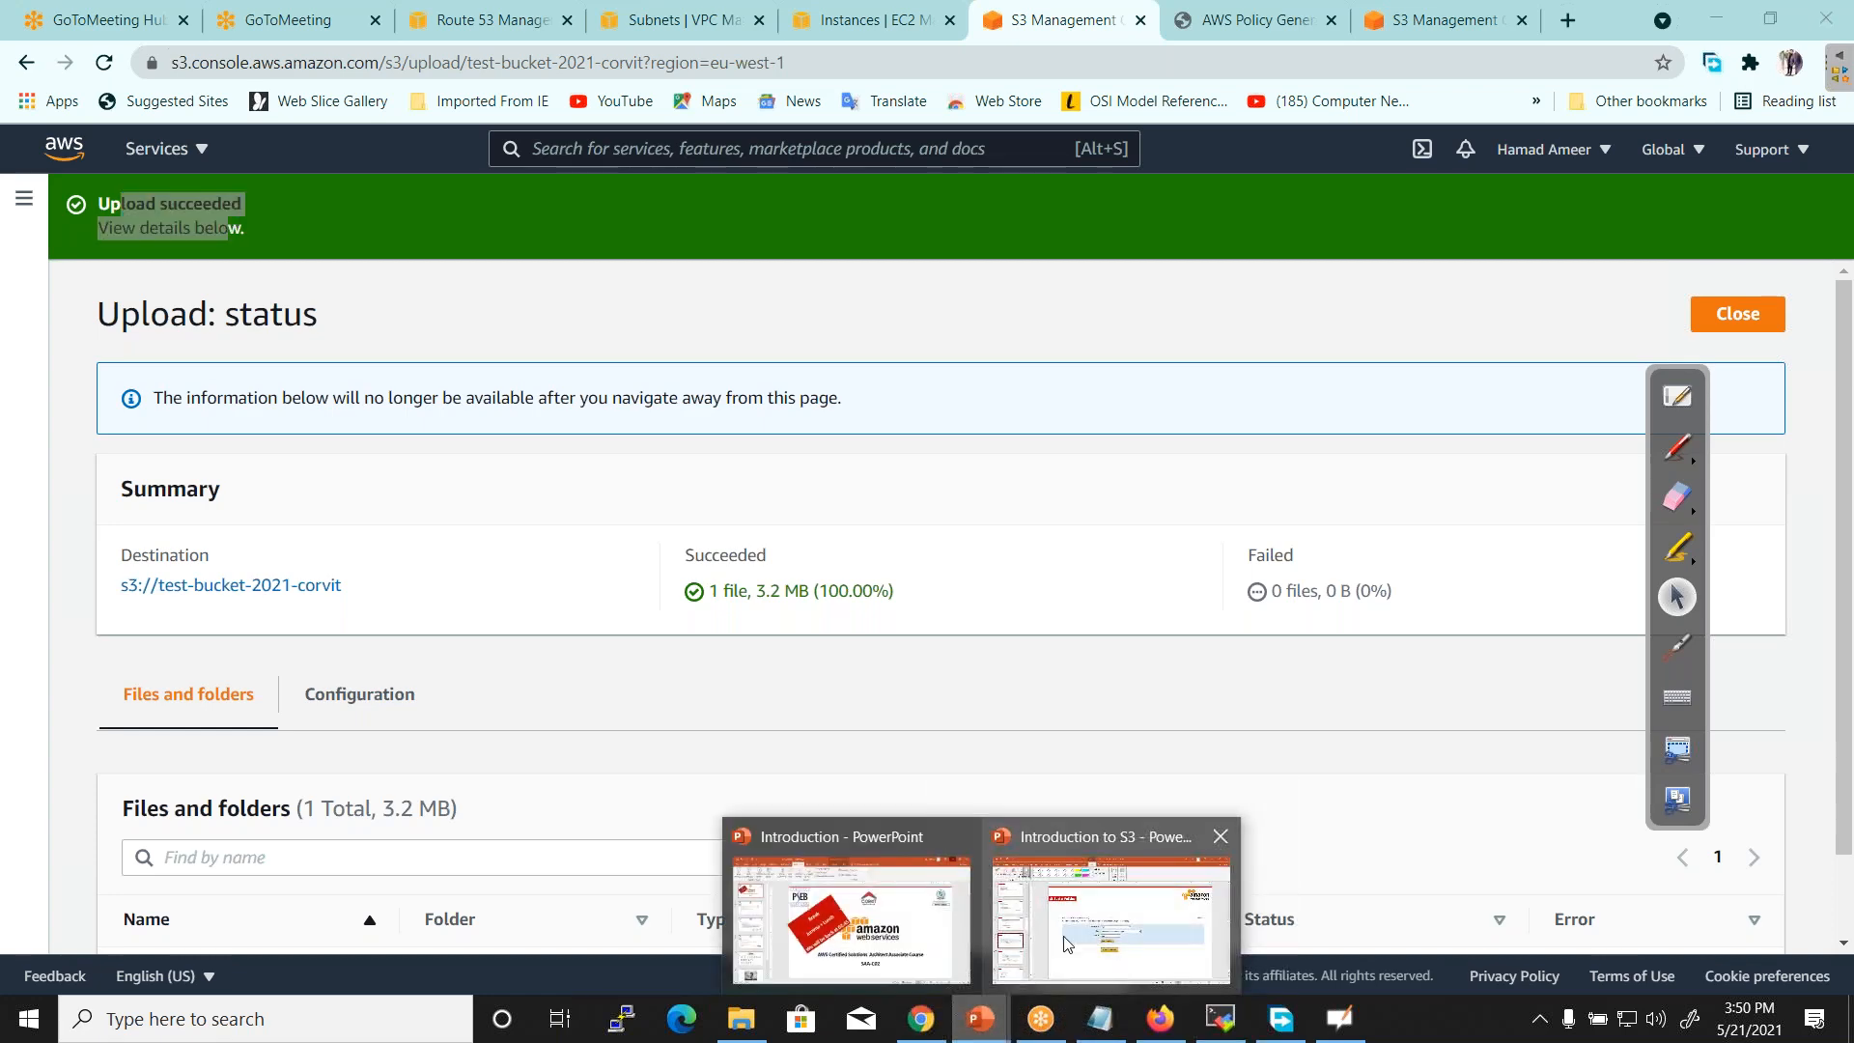
pyautogui.click(1111, 917)
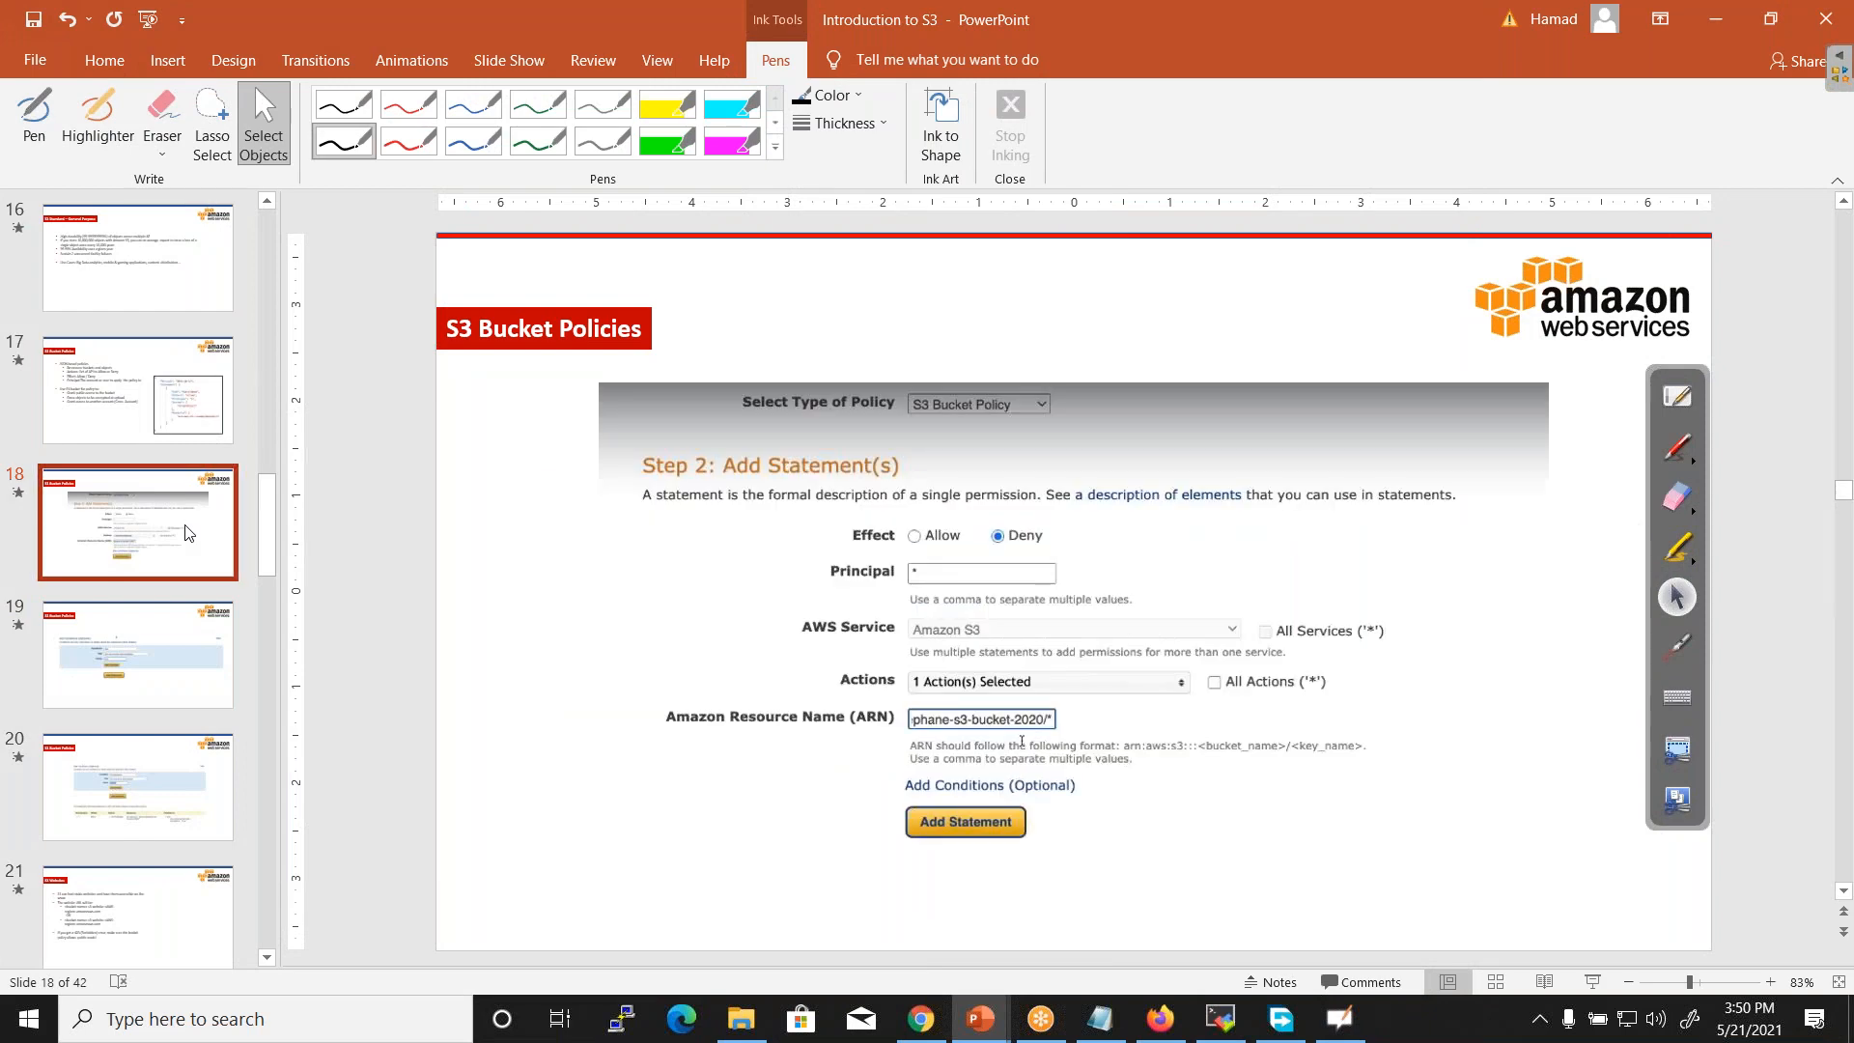
pyautogui.press('Down')
pyautogui.press('Down')
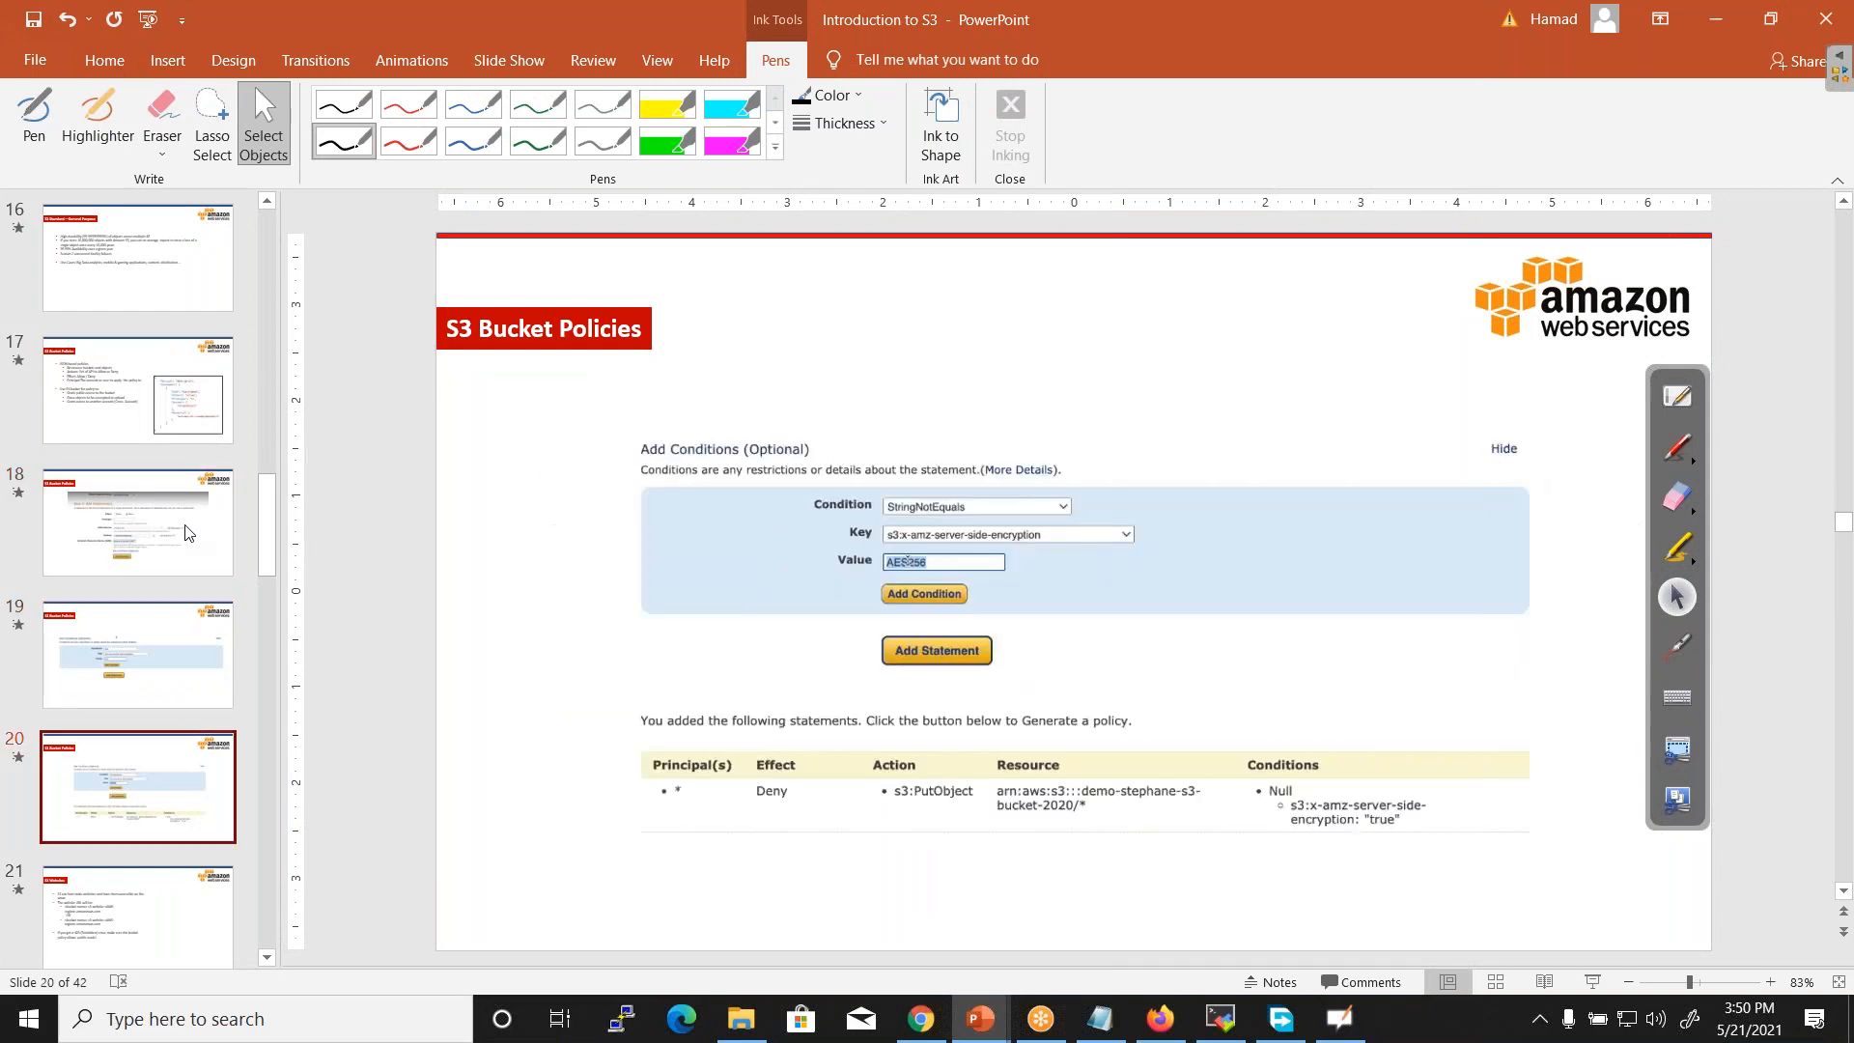
pyautogui.click(186, 532)
pyautogui.press('Up')
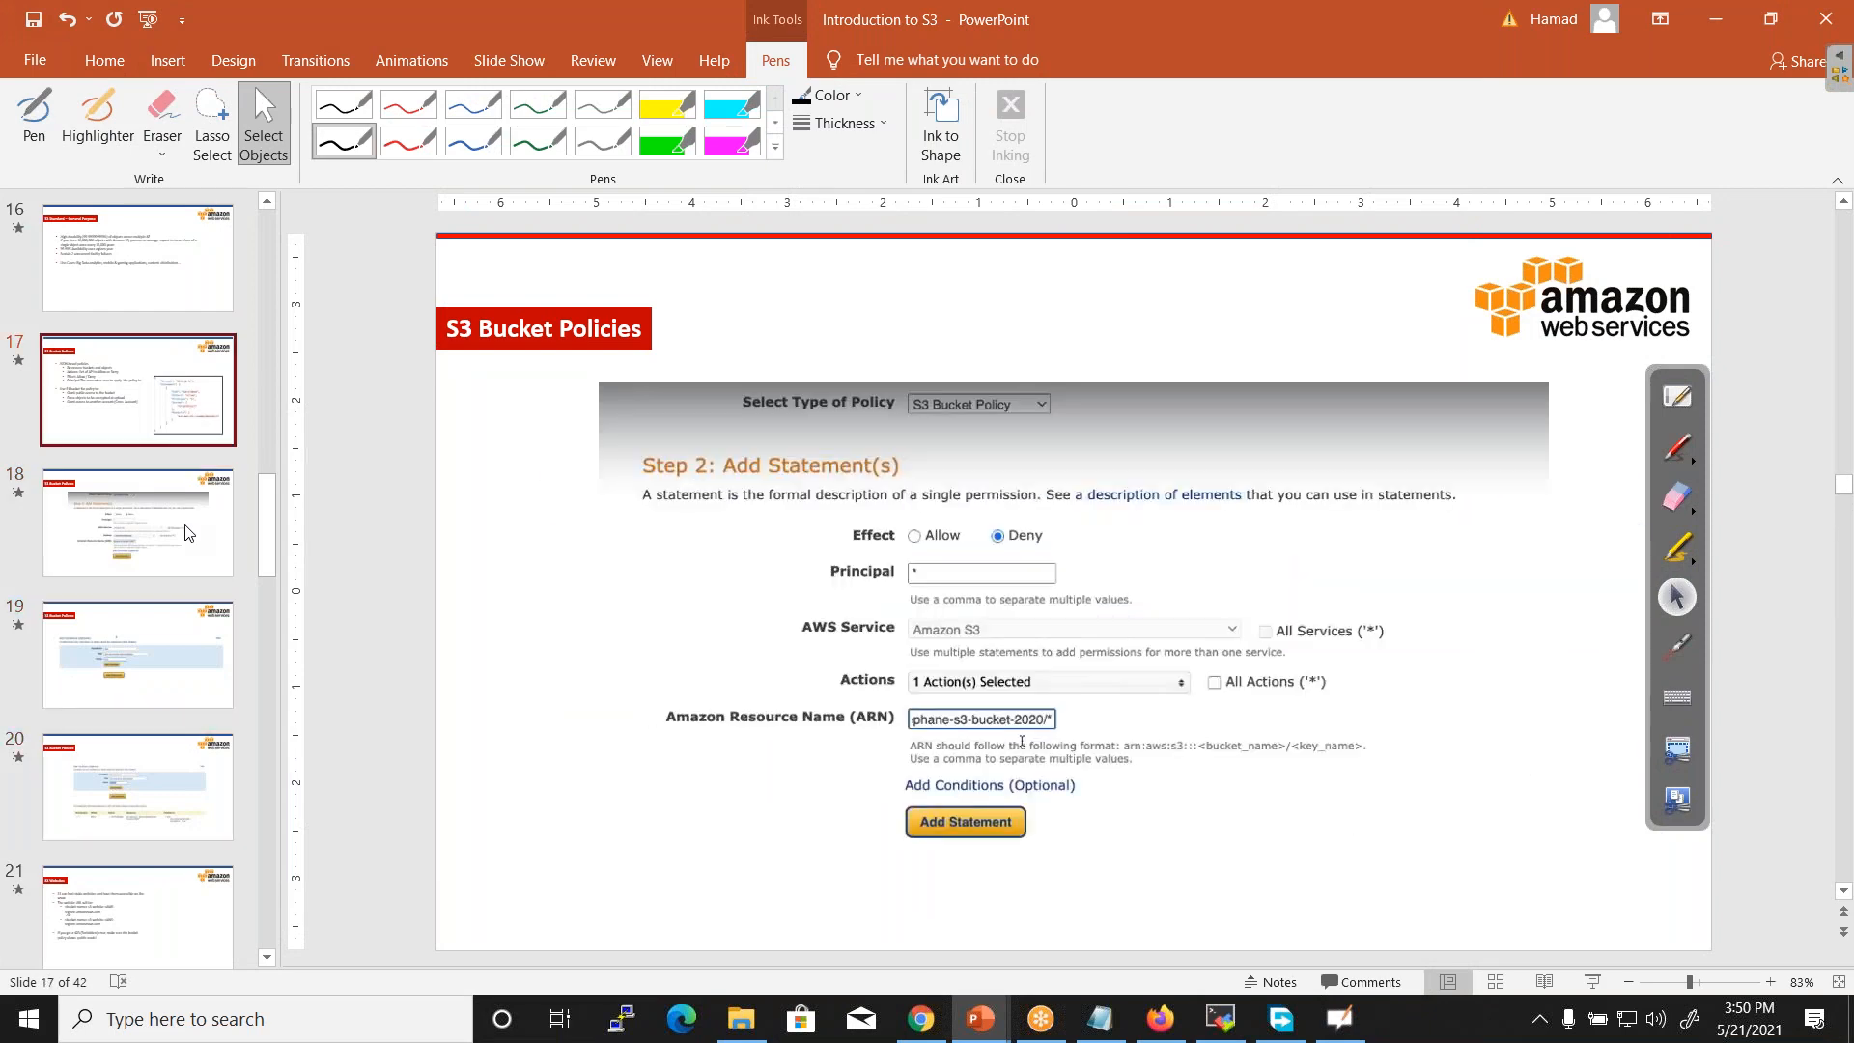
pyautogui.moveTo(613, 647); pyautogui.dragTo(954, 628)
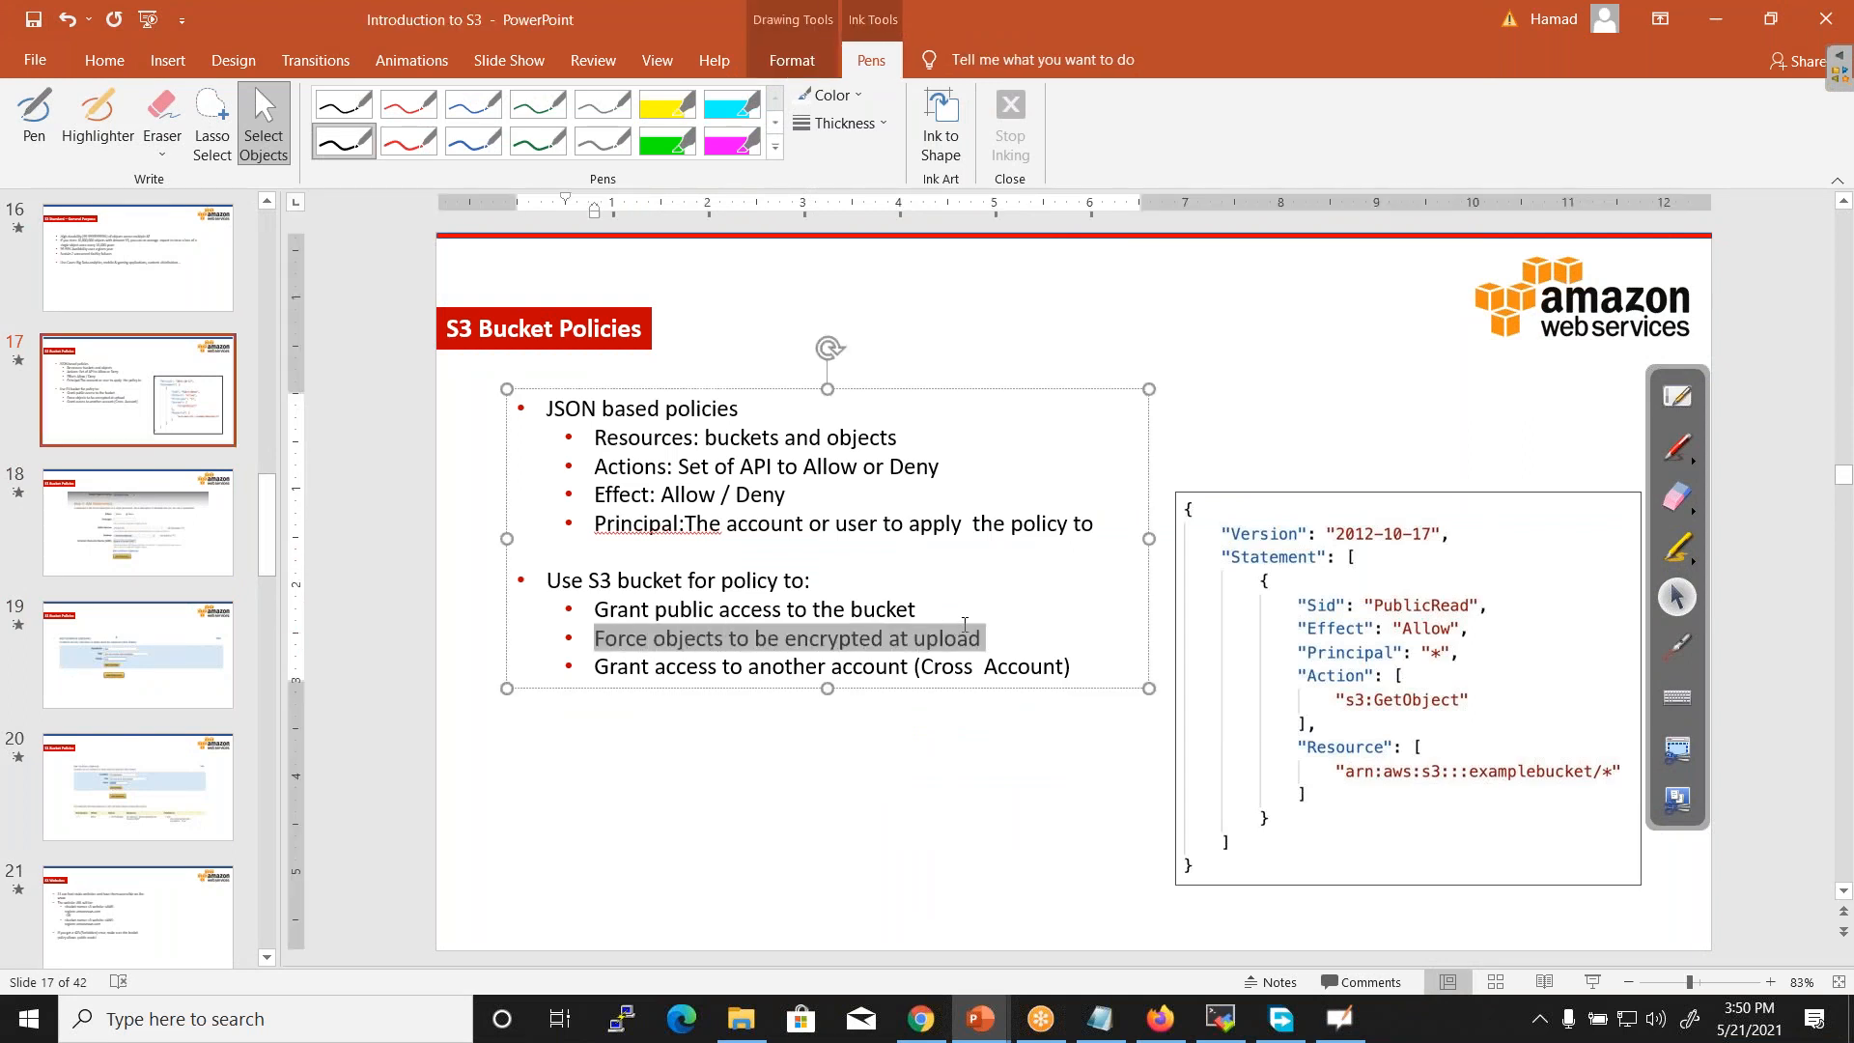
pyautogui.moveTo(965, 625); pyautogui.dragTo(964, 625)
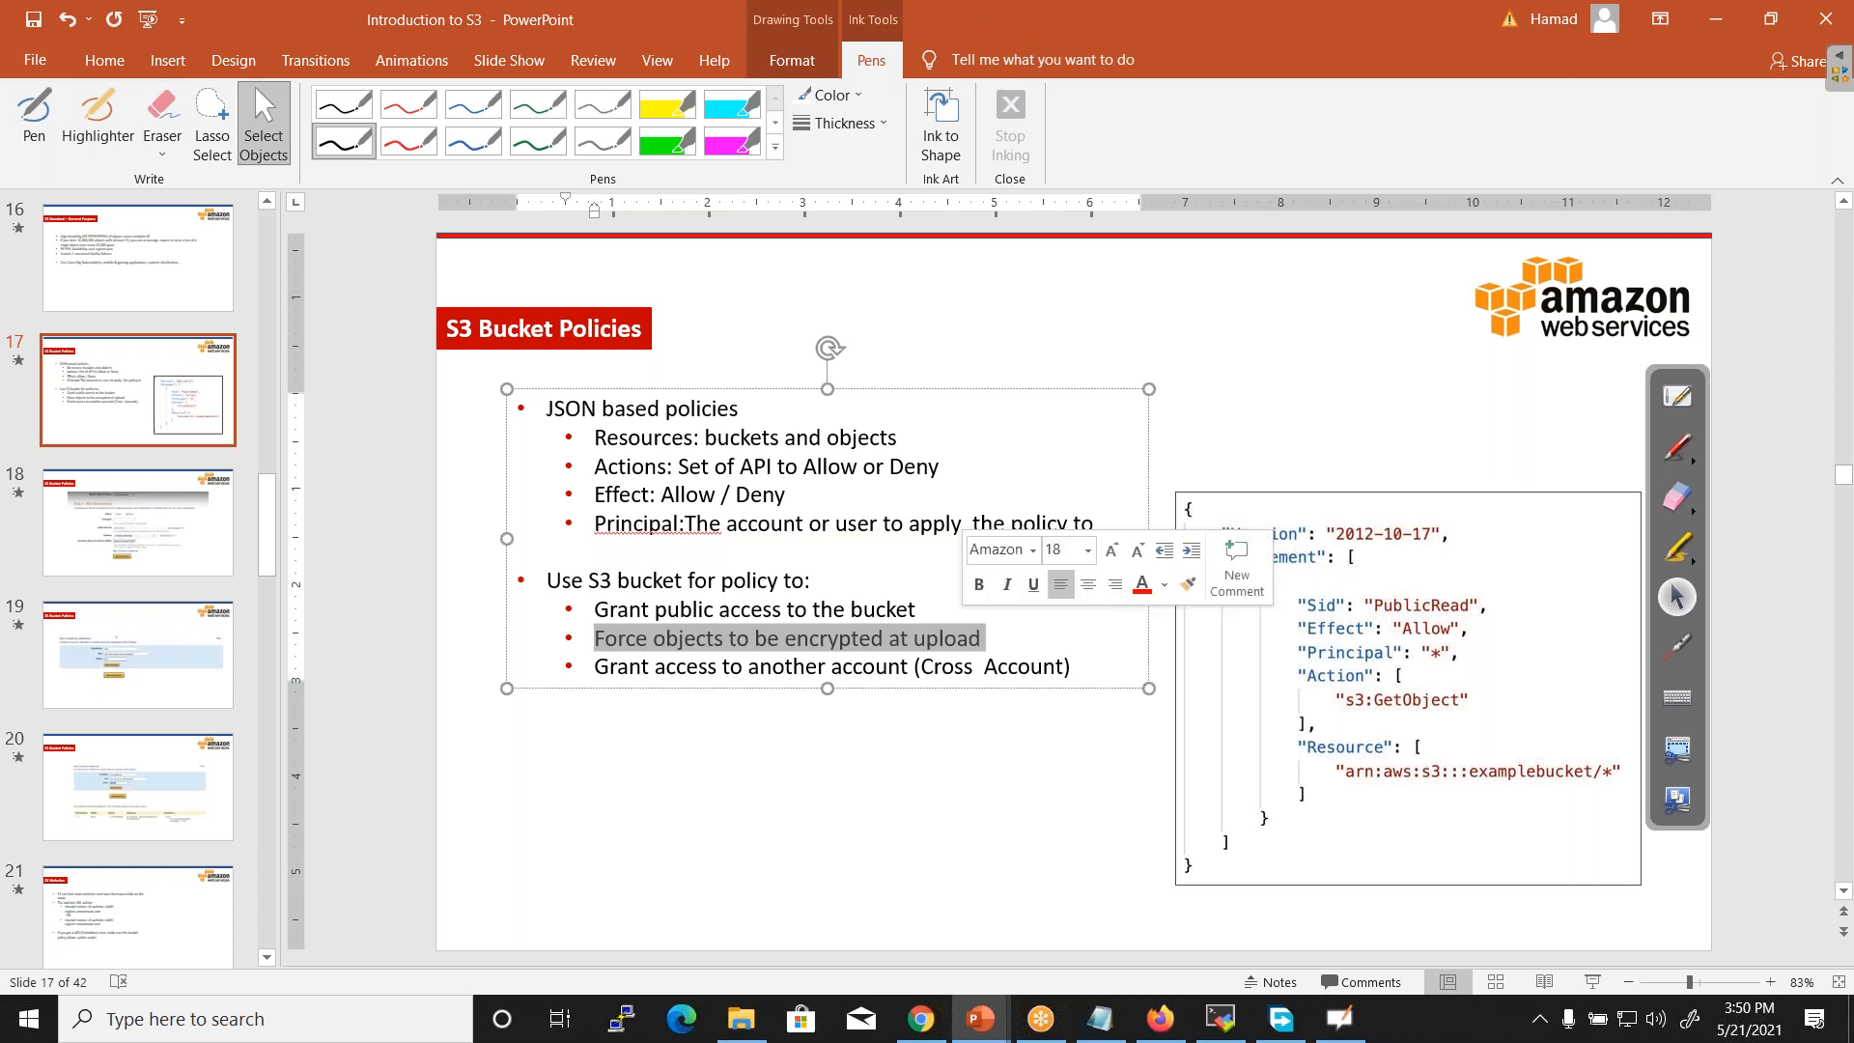
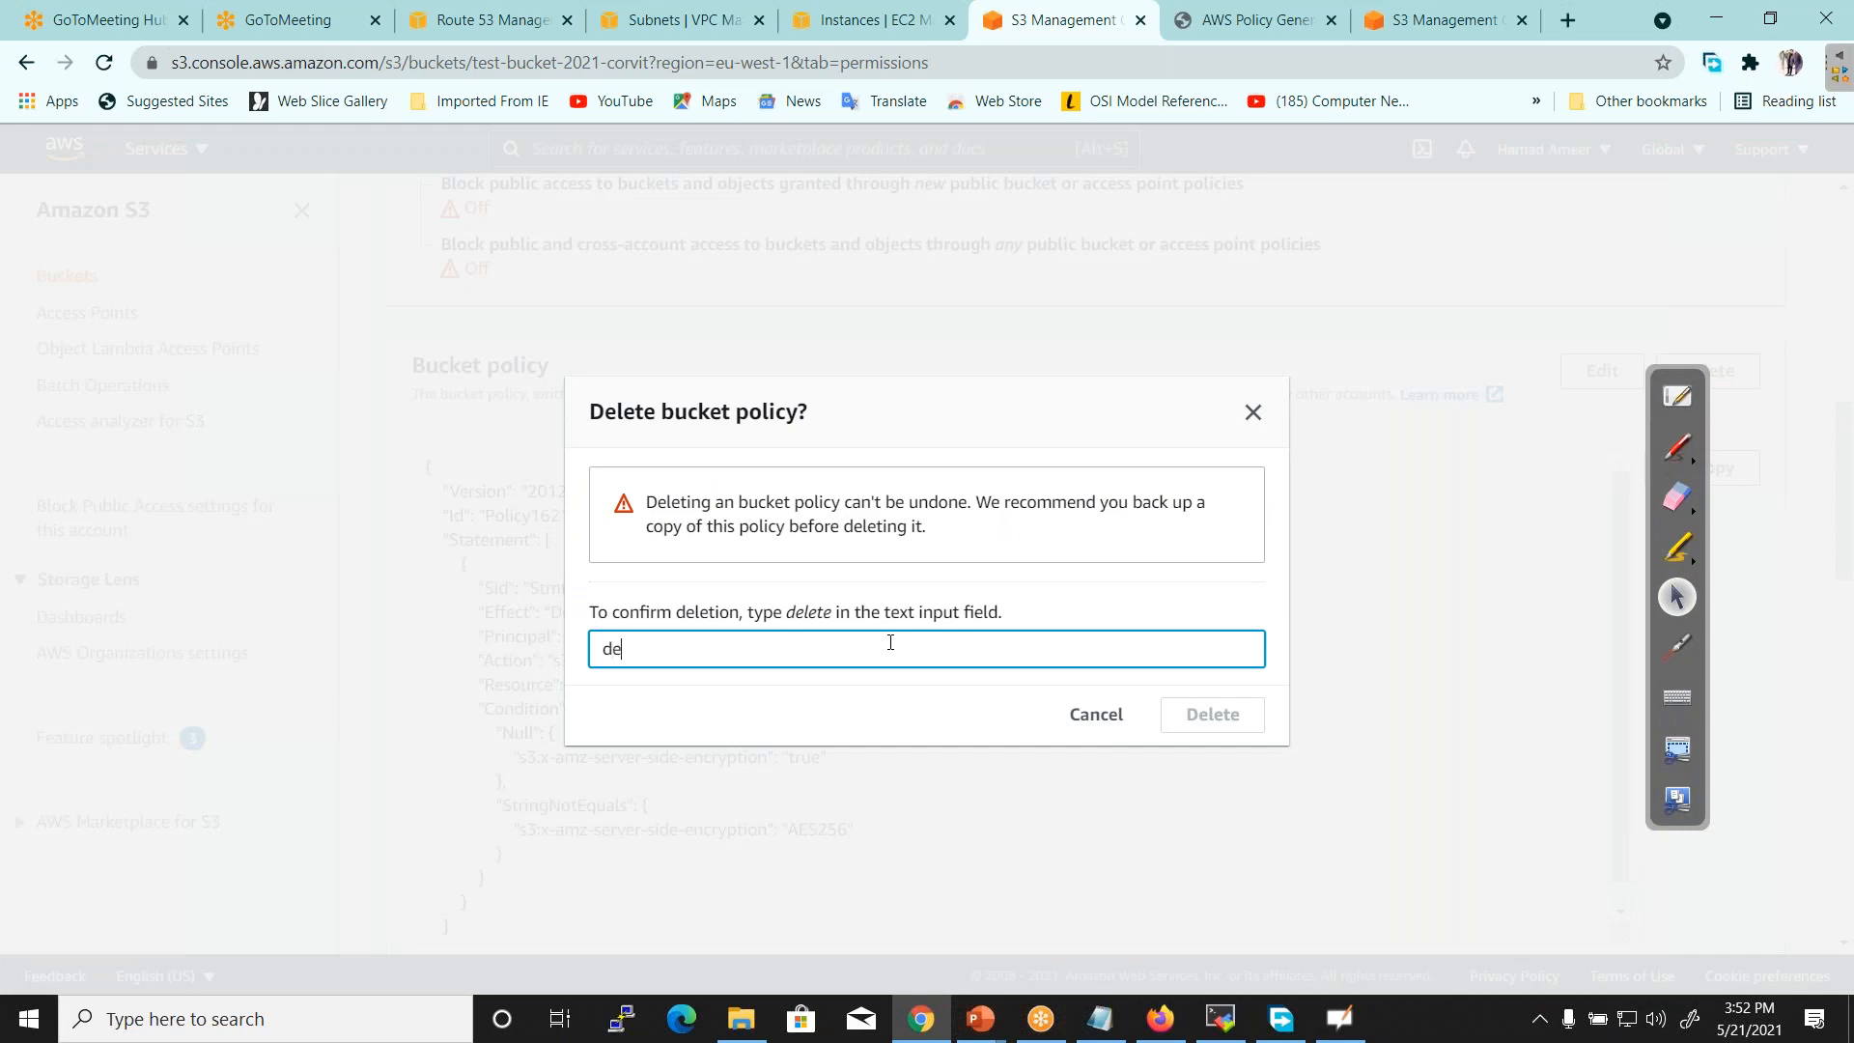
# Confirm the deletion of the bucket policy with the word delete, and reopen the object list of test-bucket-2021-corvit
pyautogui.write('lete')
pyautogui.click(1208, 715)
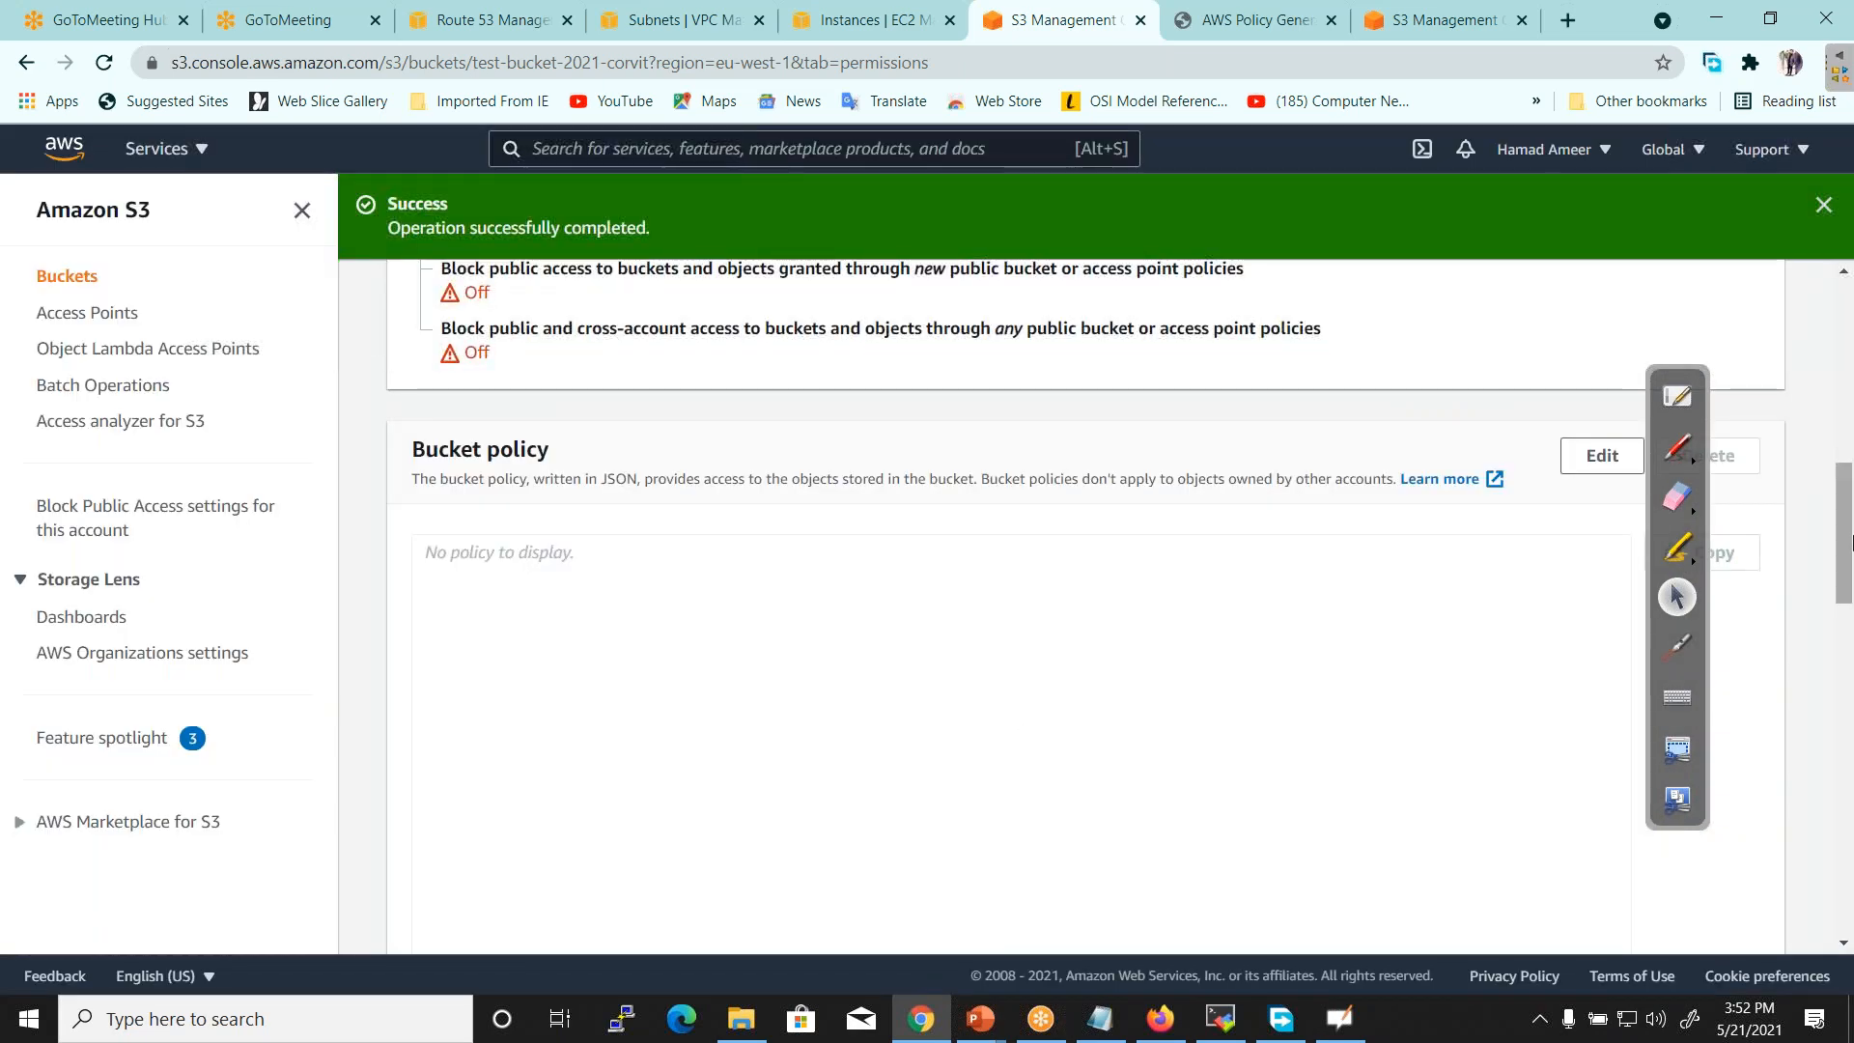
pyautogui.moveTo(1844, 544); pyautogui.dragTo(1832, 280)
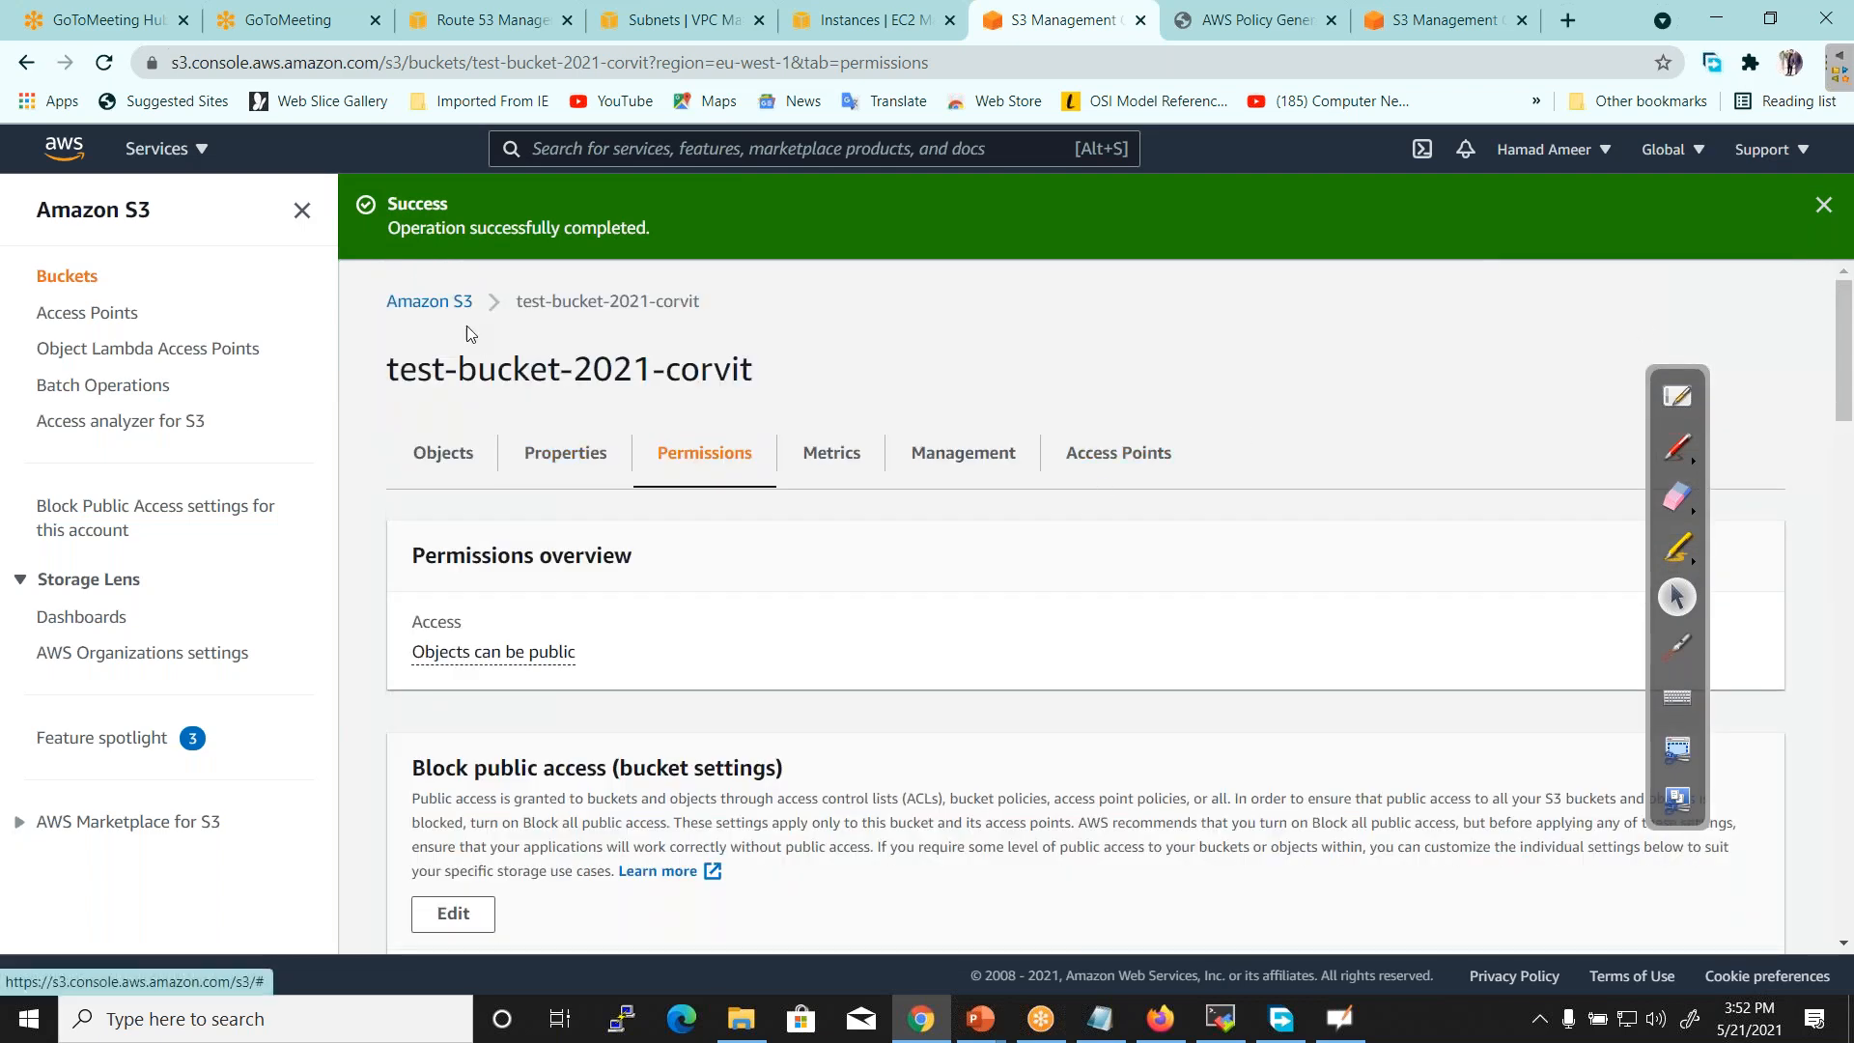
pyautogui.click(432, 307)
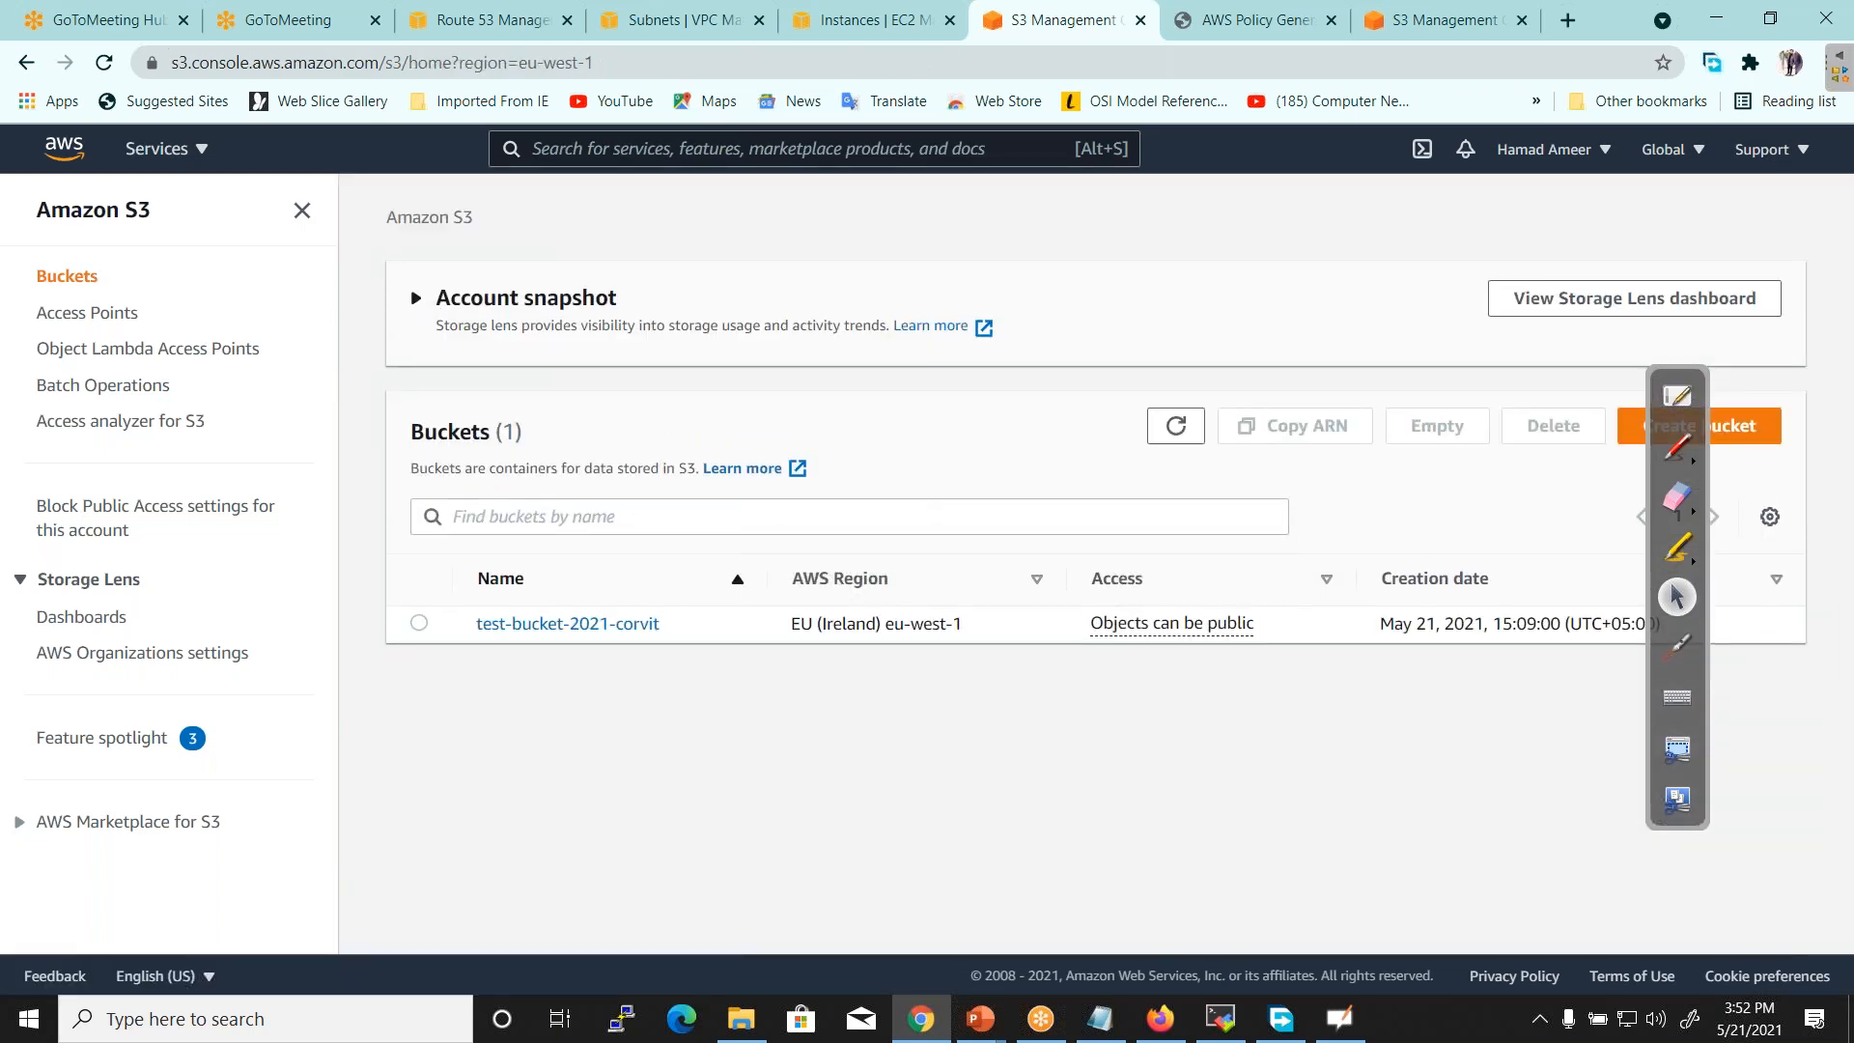
pyautogui.click(642, 625)
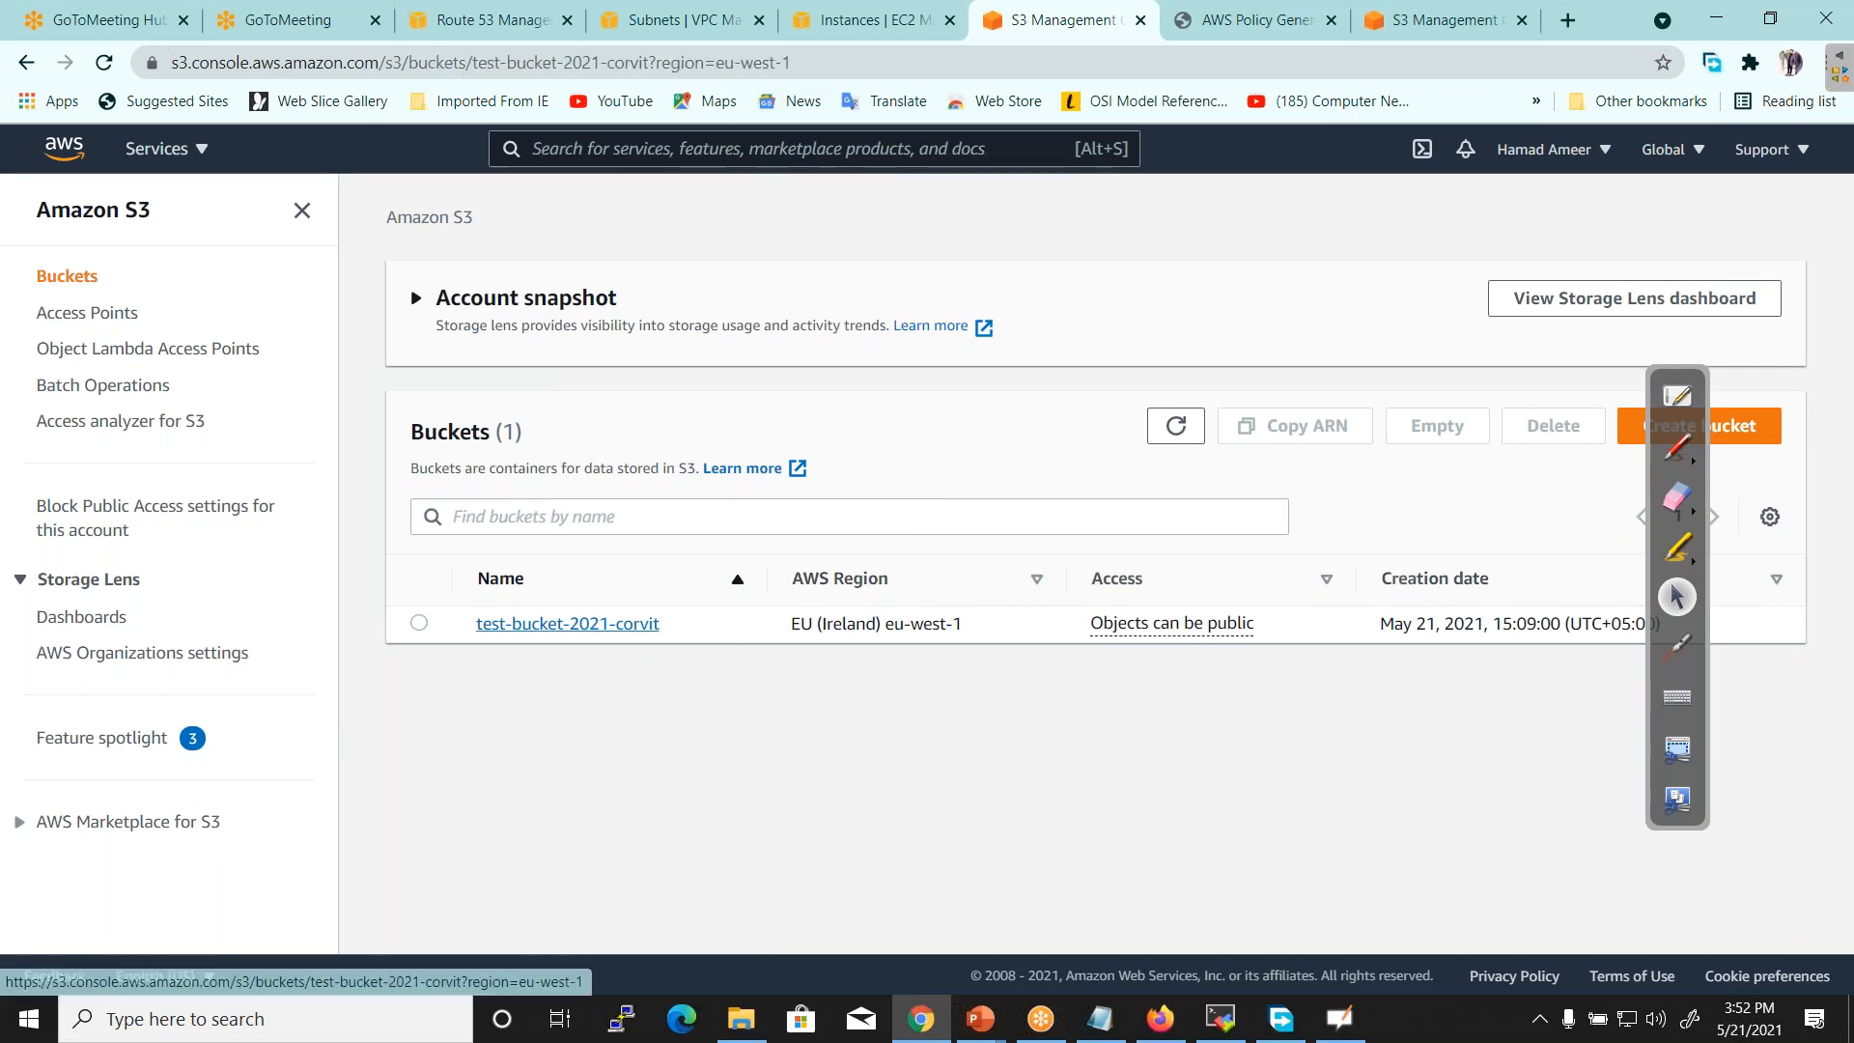
# Delete AWS PSEB 17th may day 1 evening.PNG and my car.JPG, confirming with delete, and return to the bucket
pyautogui.click(423, 736)
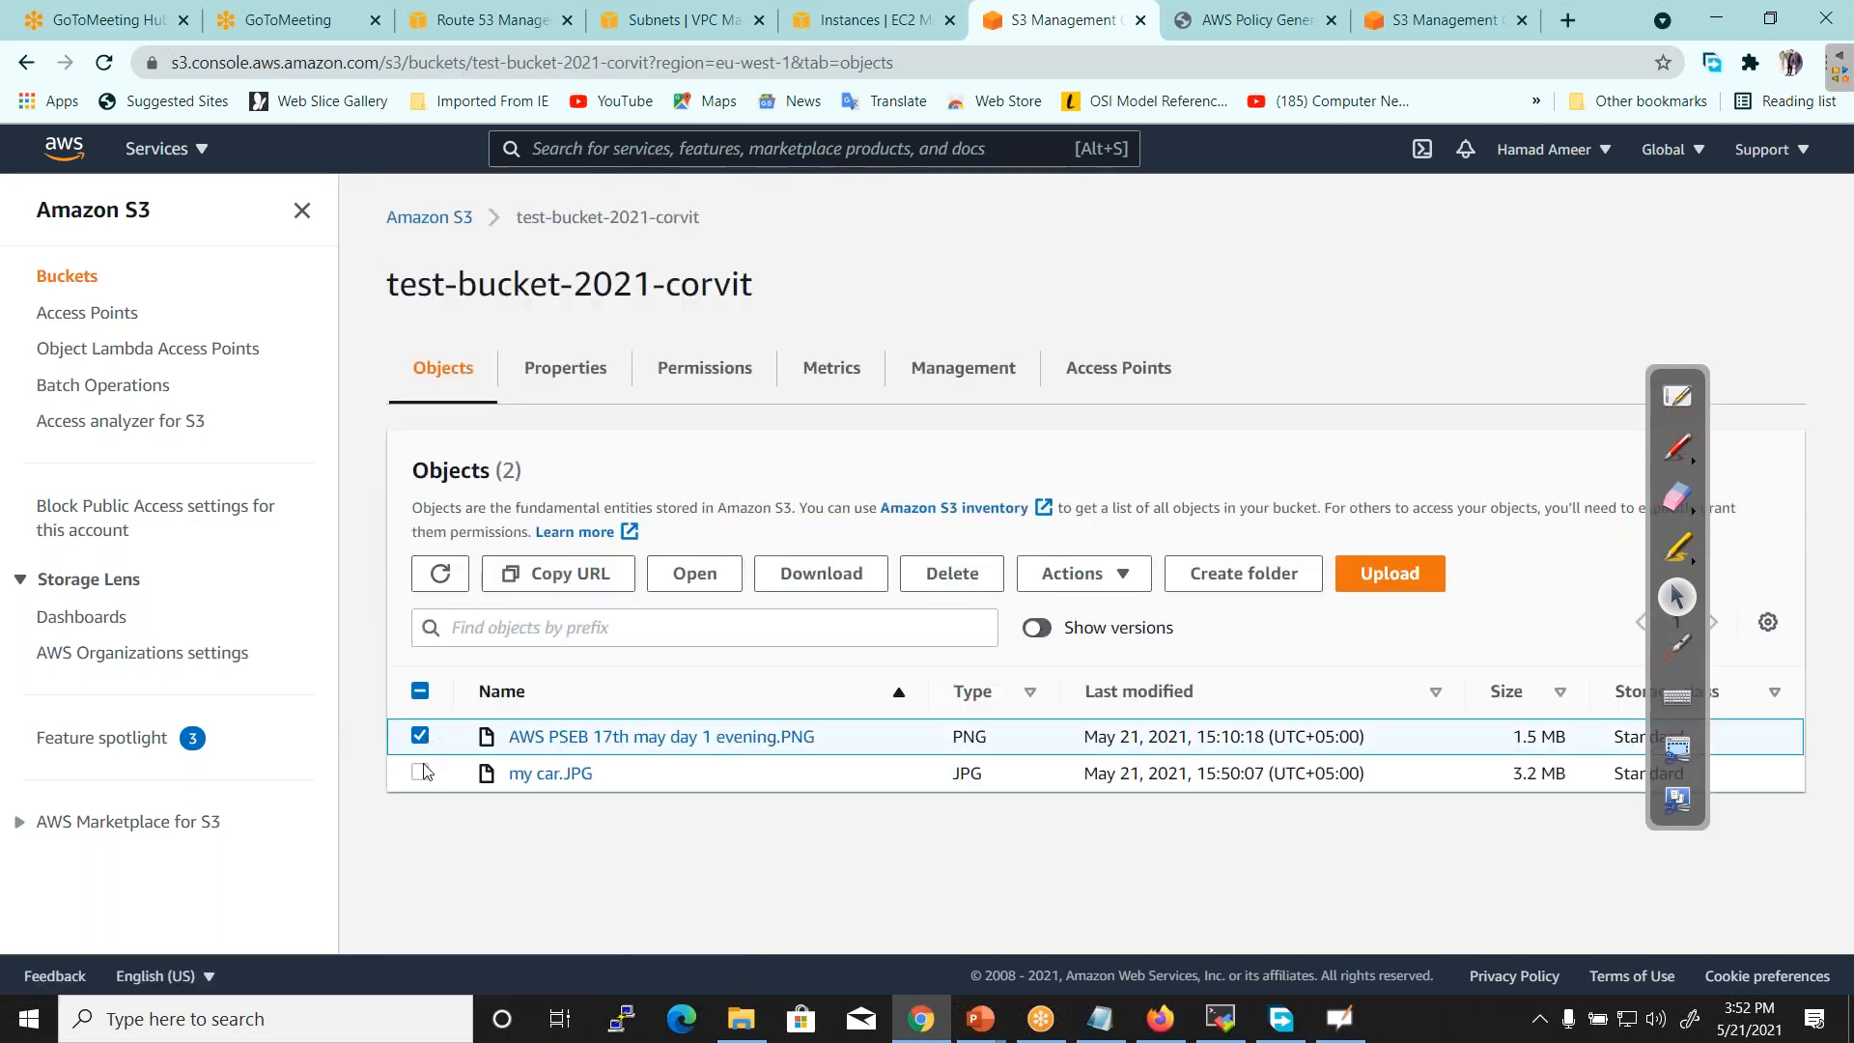
pyautogui.click(422, 773)
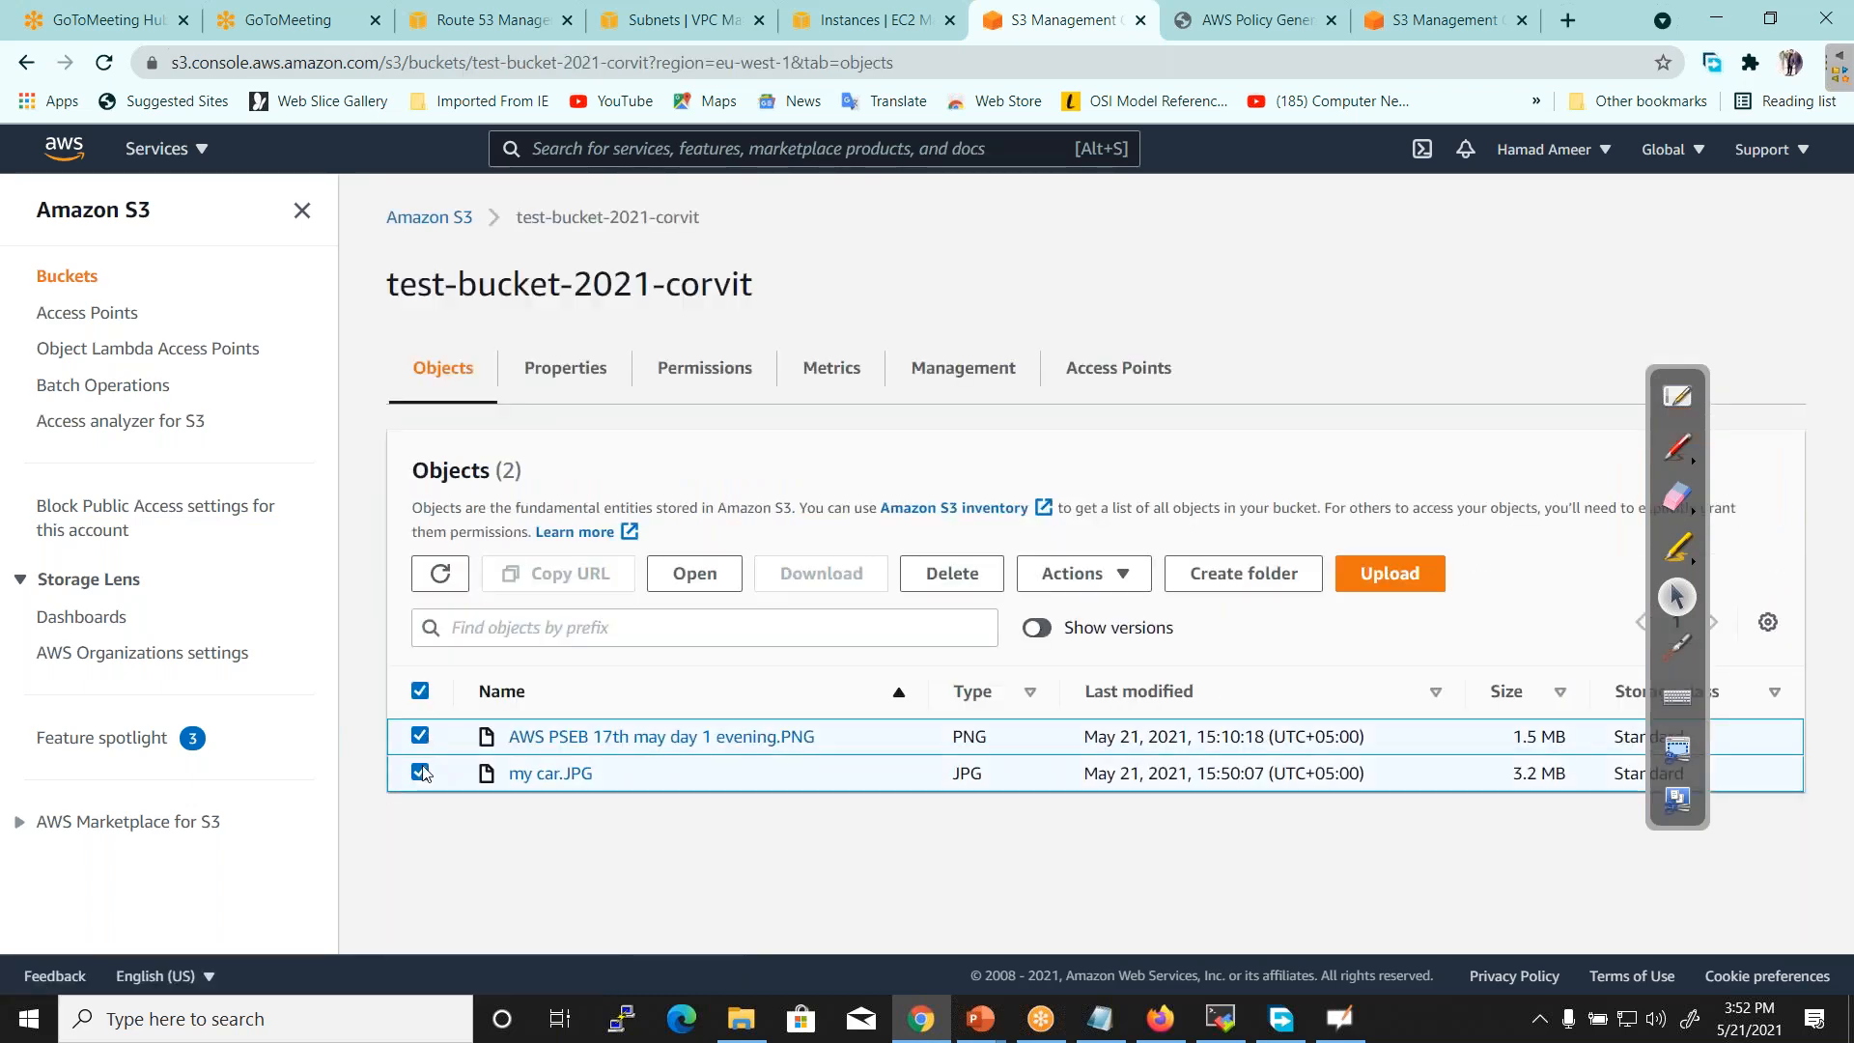
pyautogui.click(956, 575)
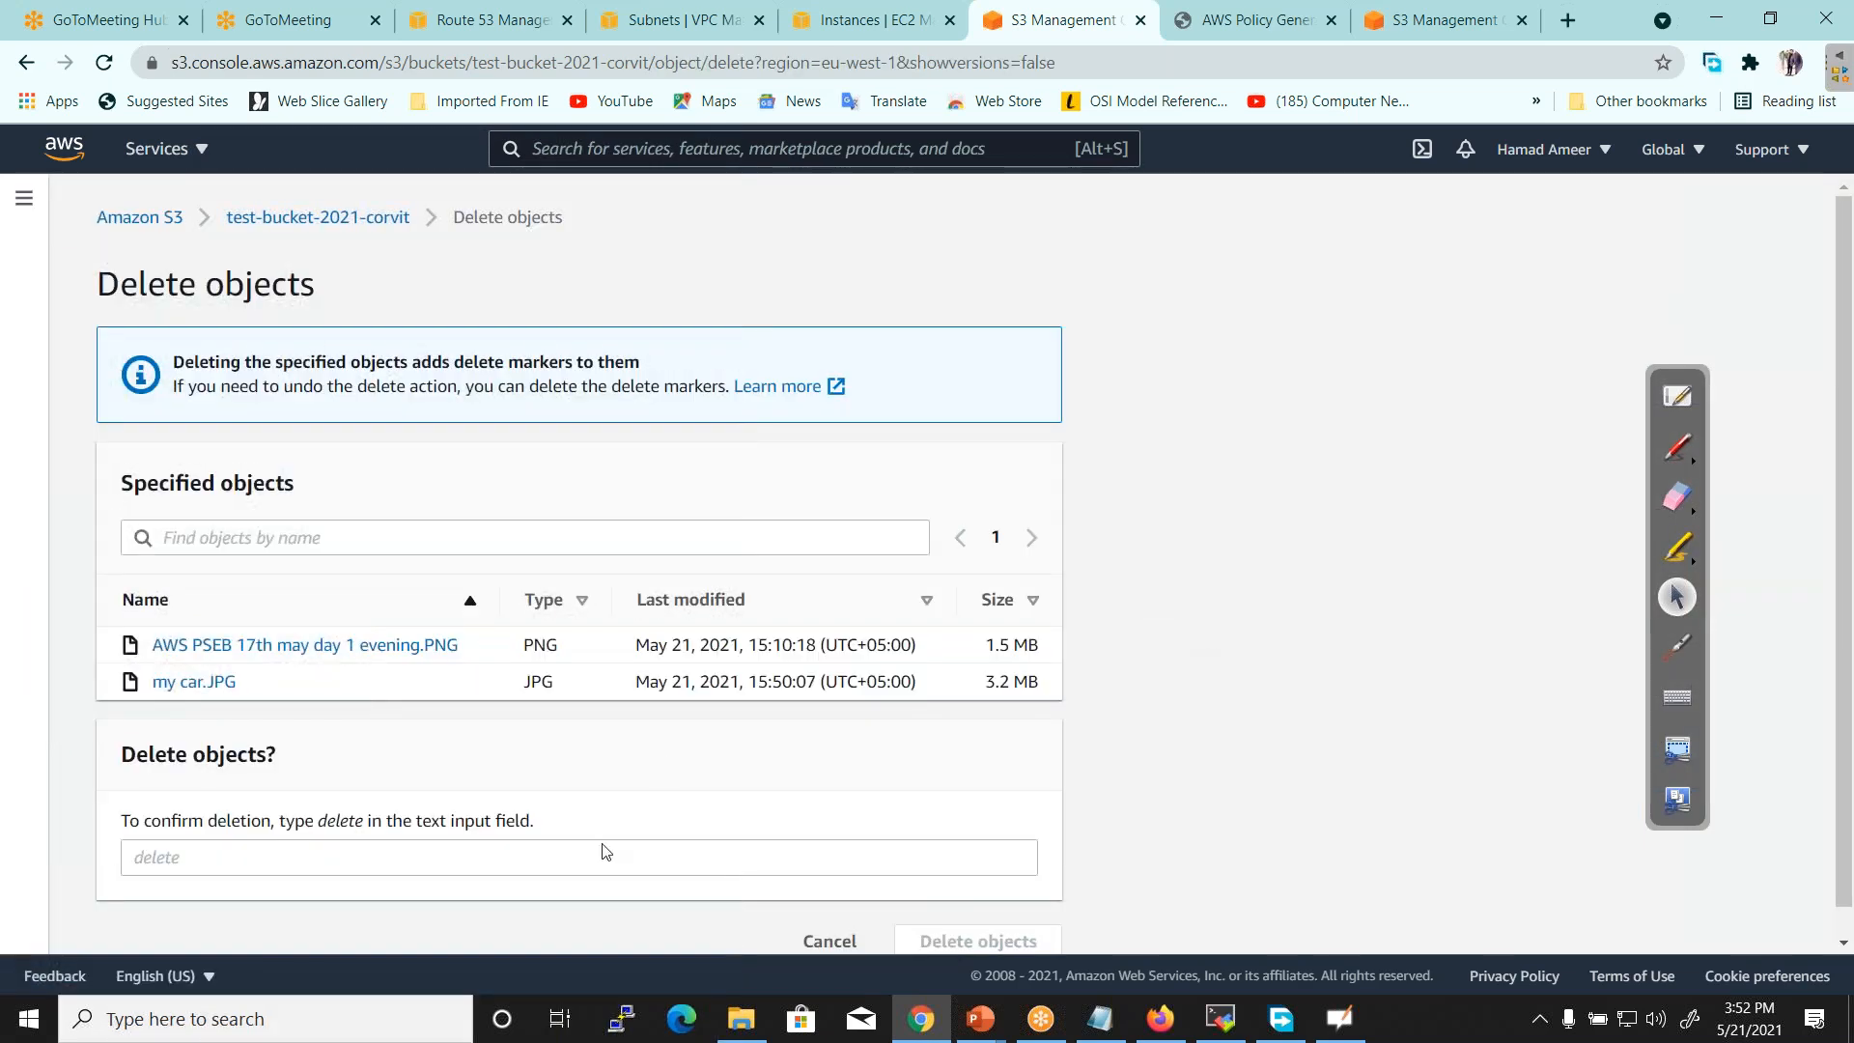
pyautogui.click(587, 859)
pyautogui.write('dele')
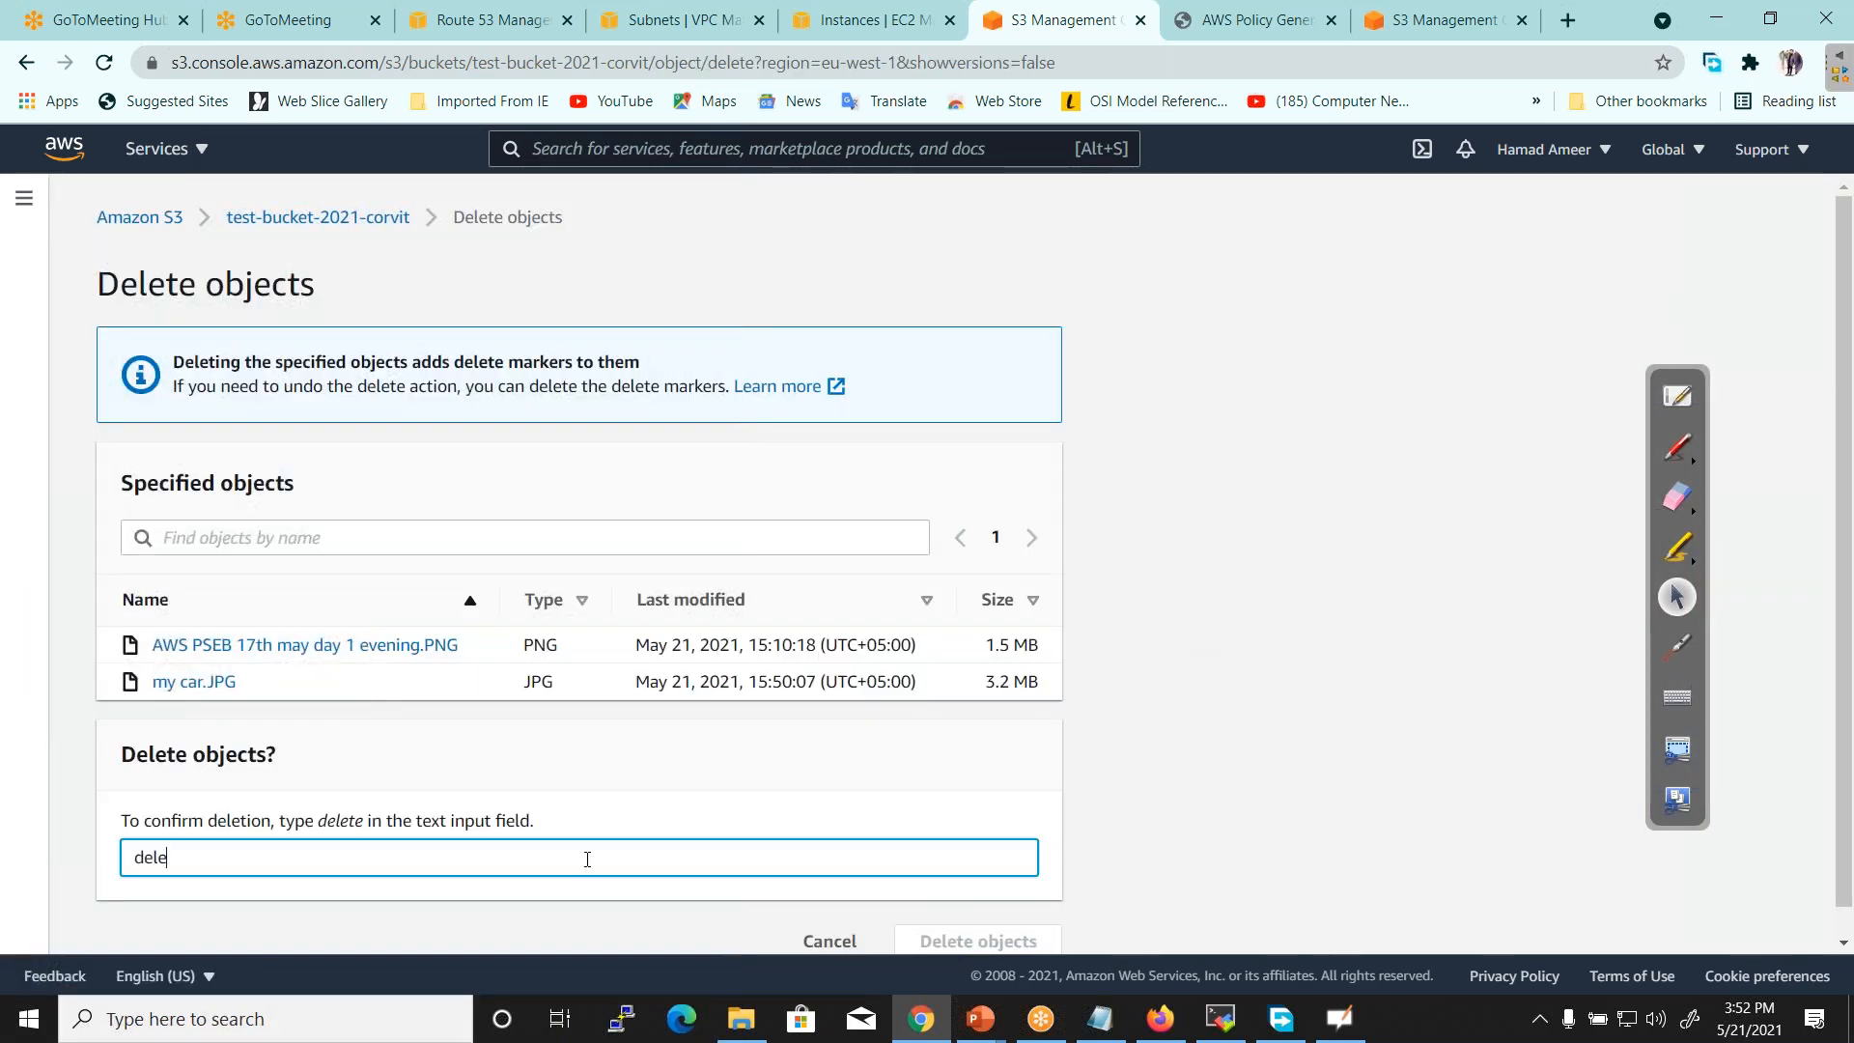
pyautogui.write('te')
pyautogui.click(934, 939)
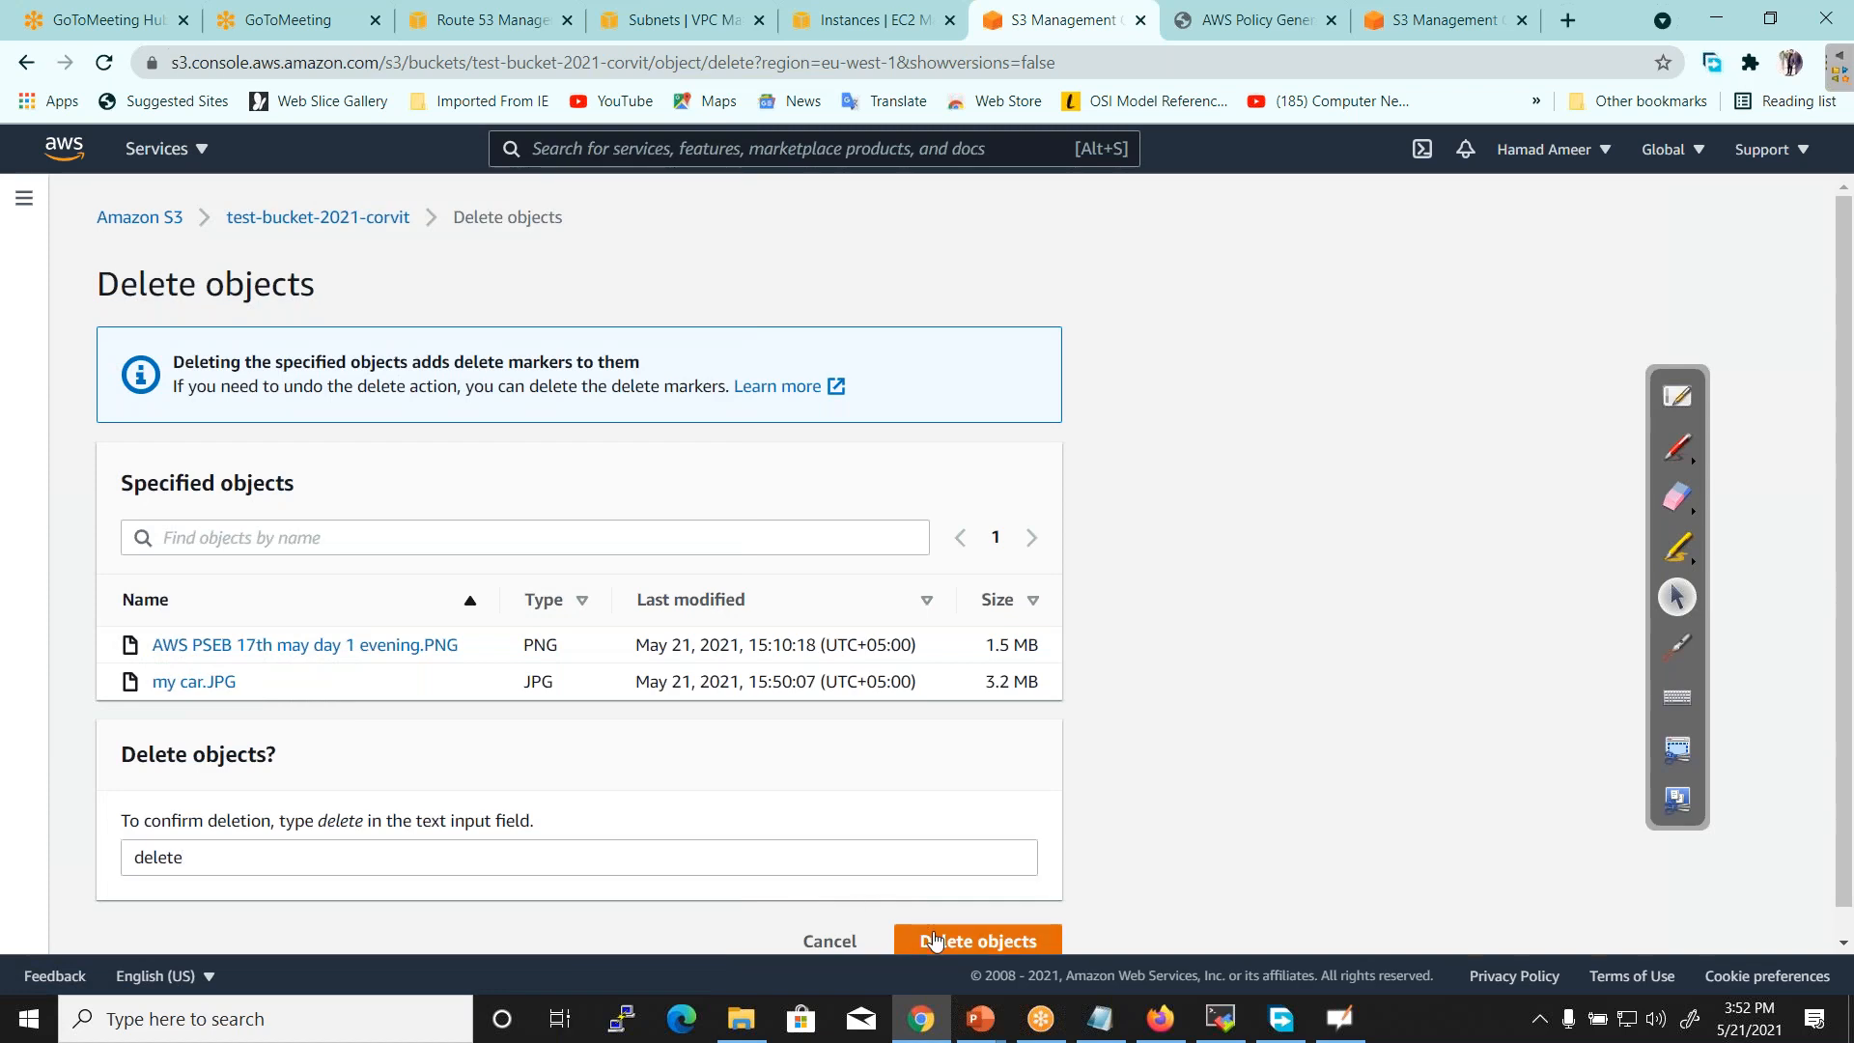
pyautogui.scroll(-1, 1851, 534)
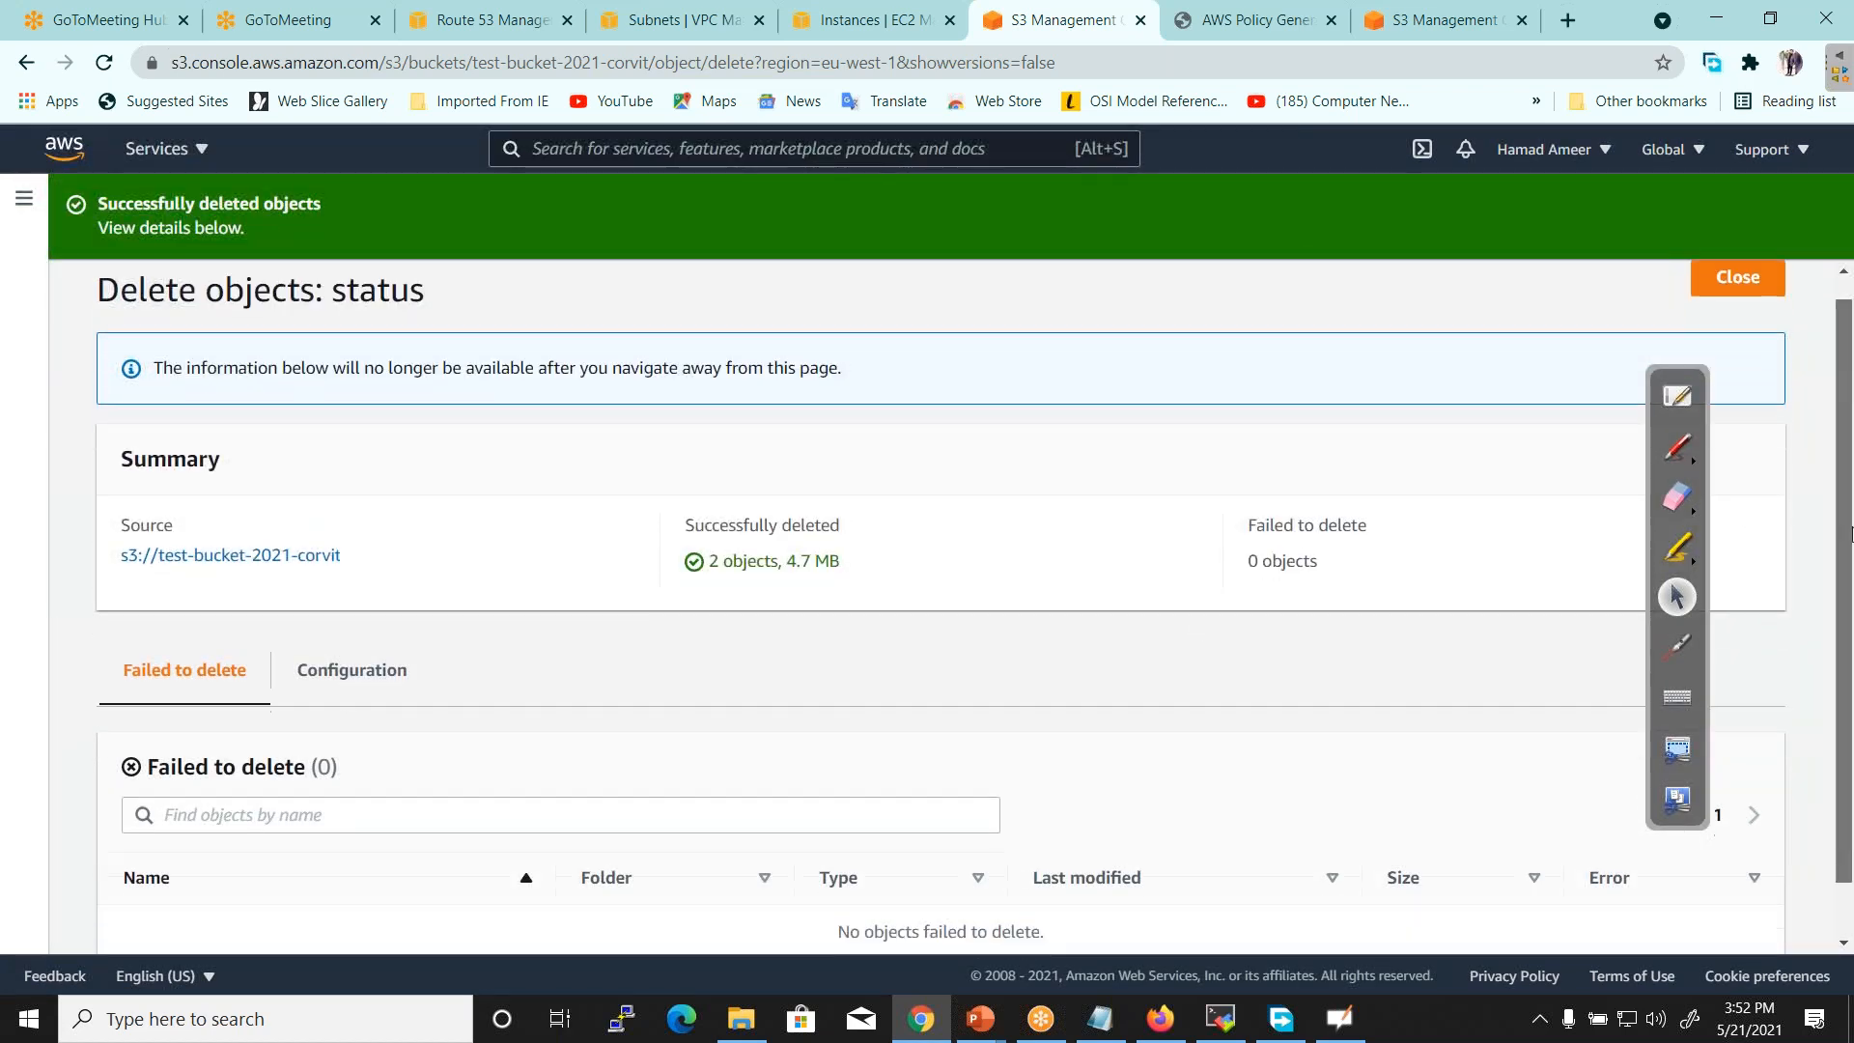
pyautogui.moveTo(1851, 534); pyautogui.dragTo(1851, 618)
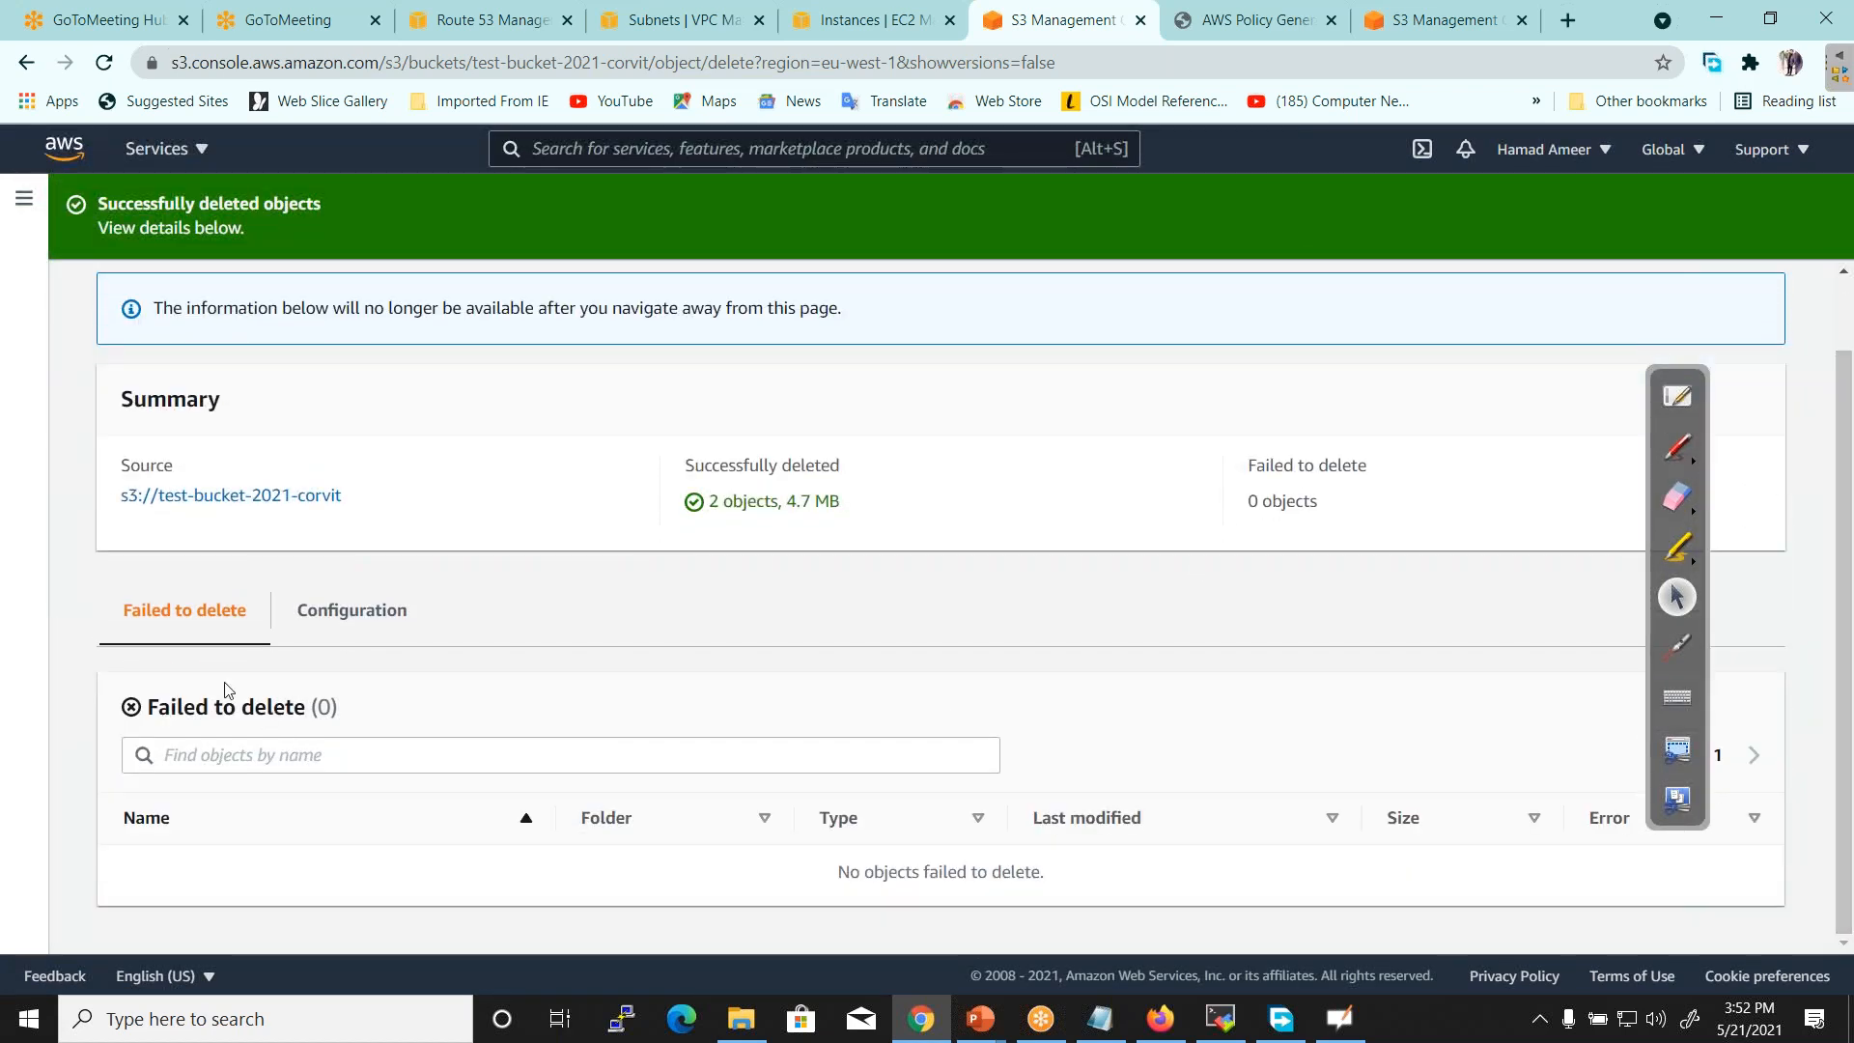
pyautogui.click(210, 509)
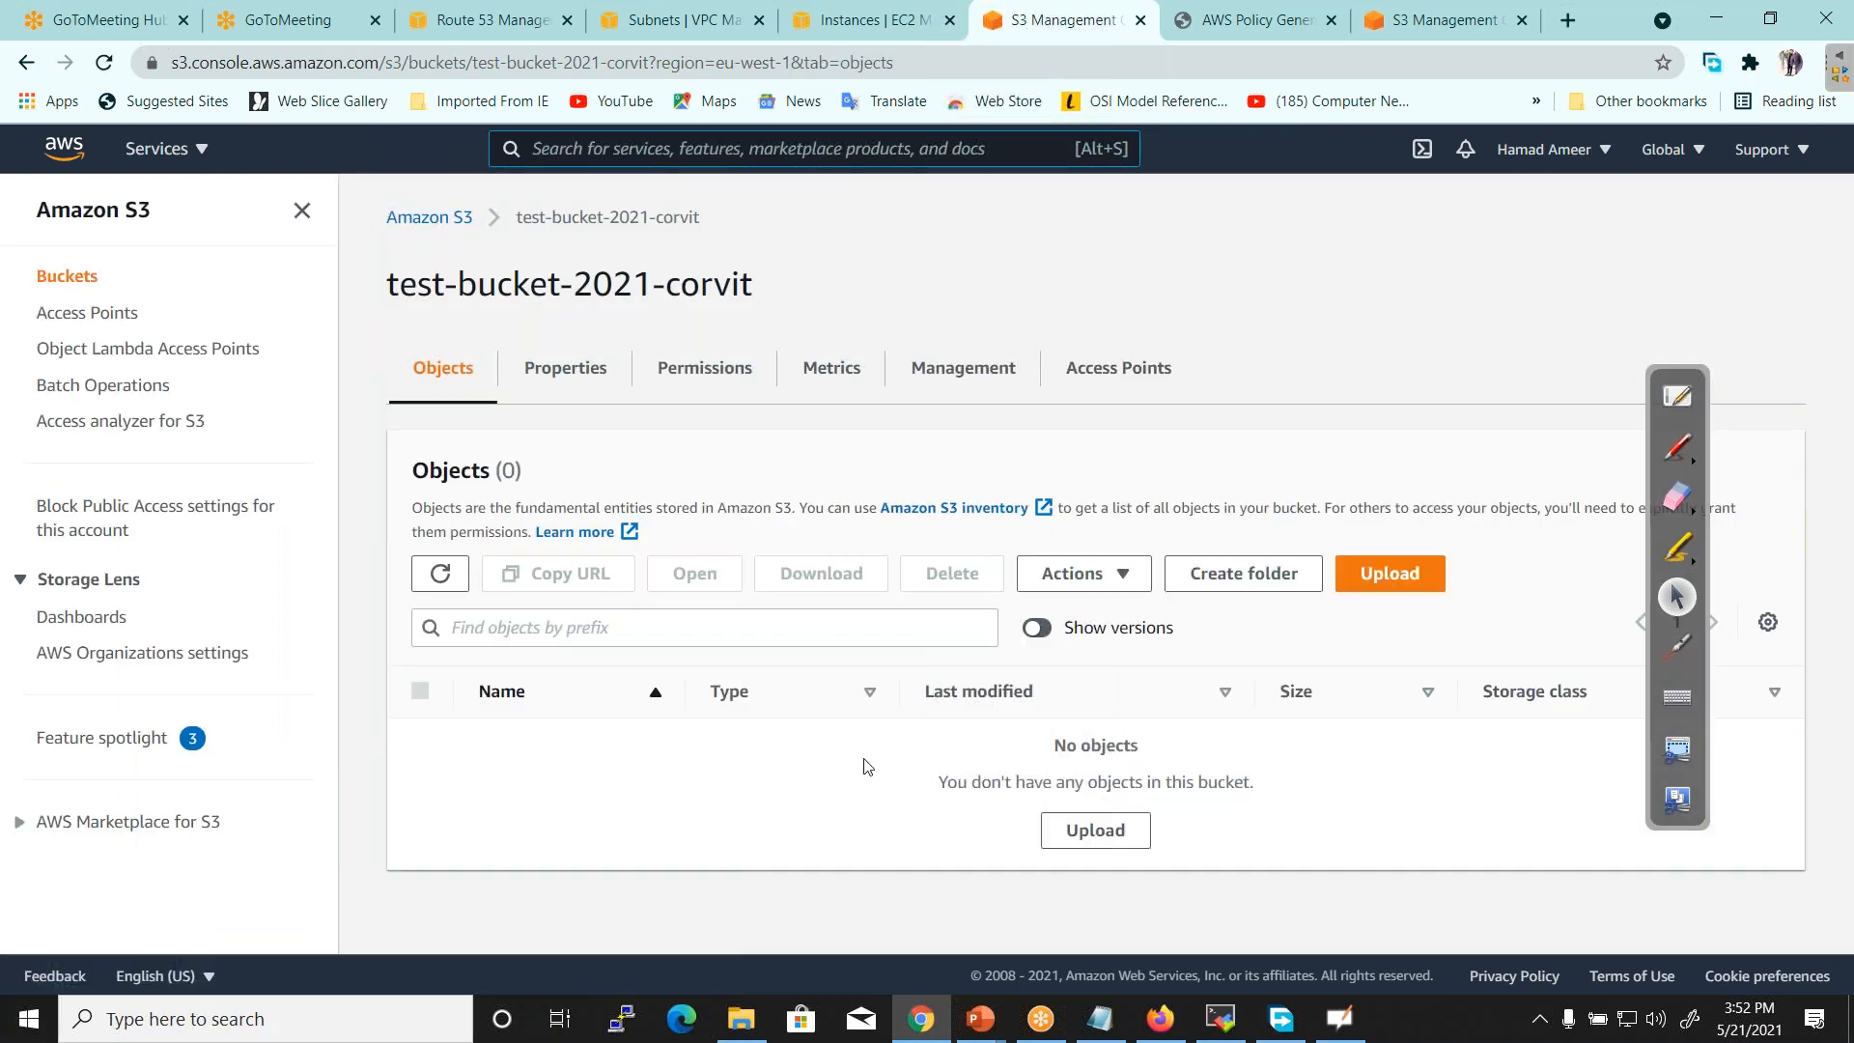
# Show the object versions and delete all of them with their delete markers, confirming with permanently delete, and close the status page
pyautogui.click(1053, 635)
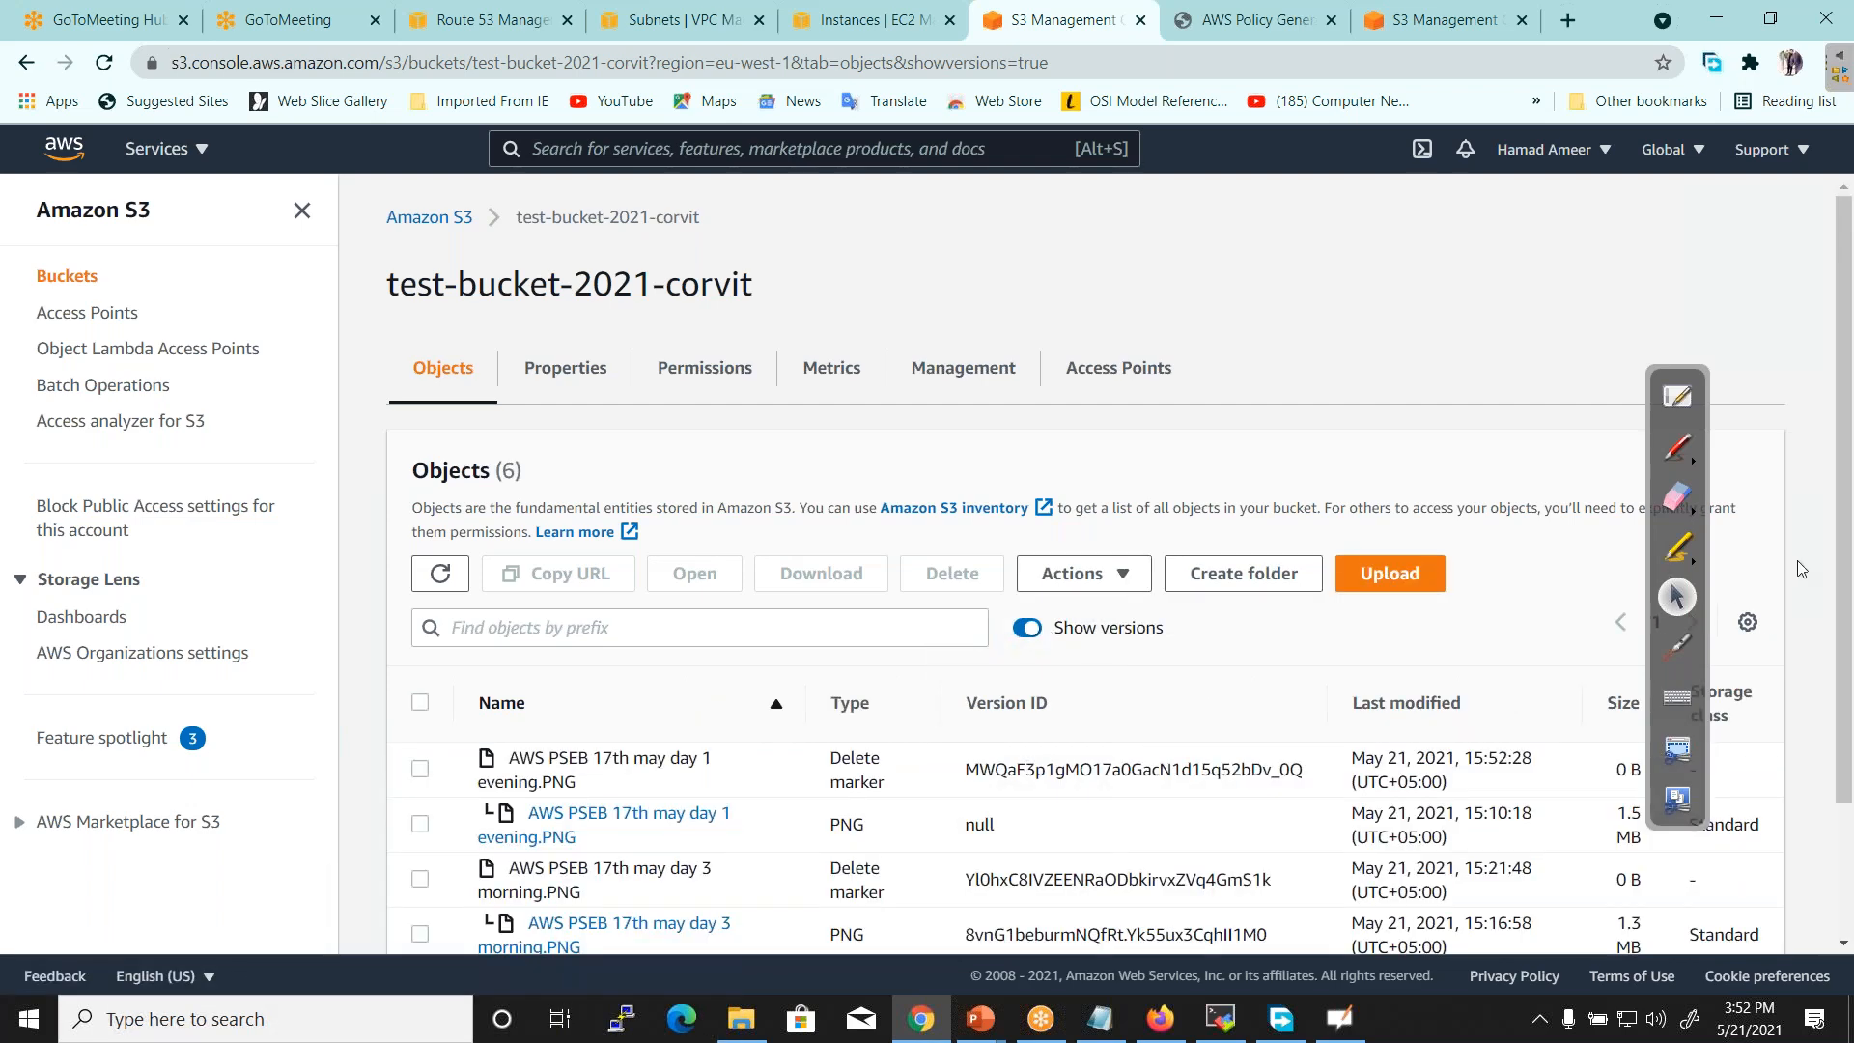
pyautogui.scroll(-2, 1837, 570)
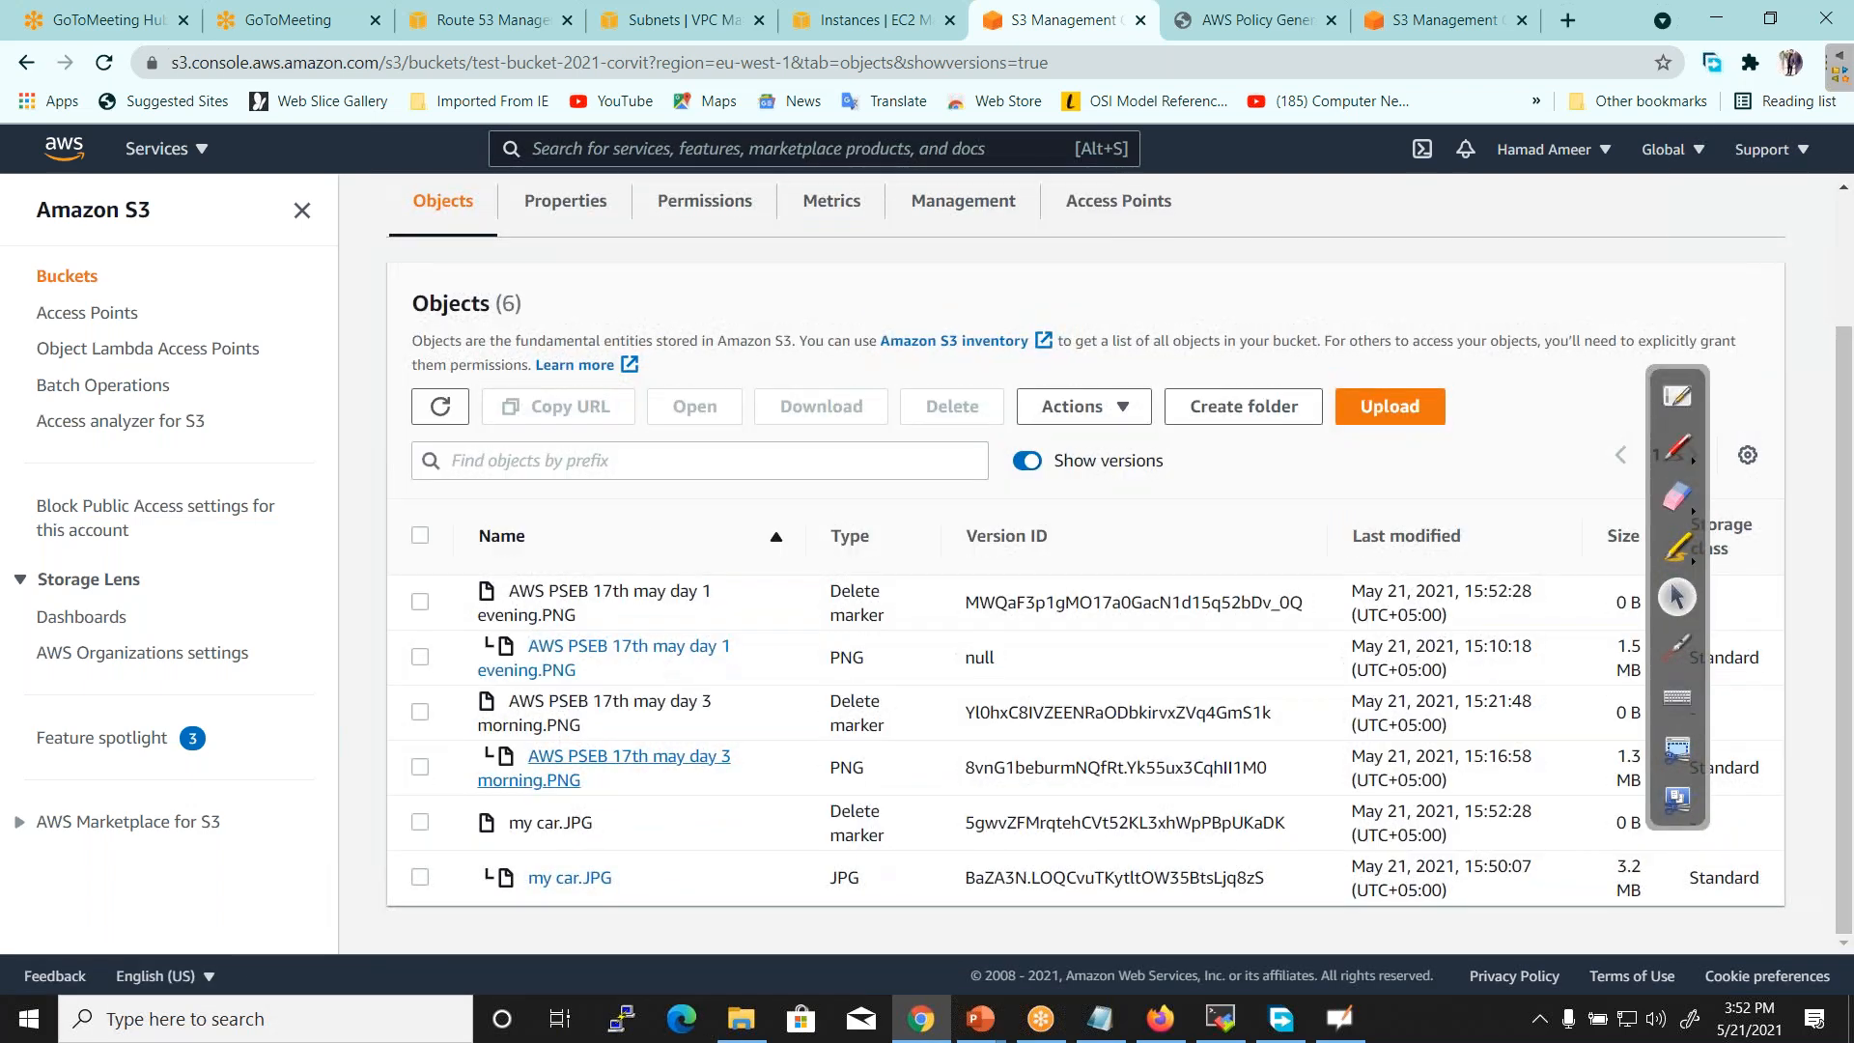
pyautogui.click(420, 602)
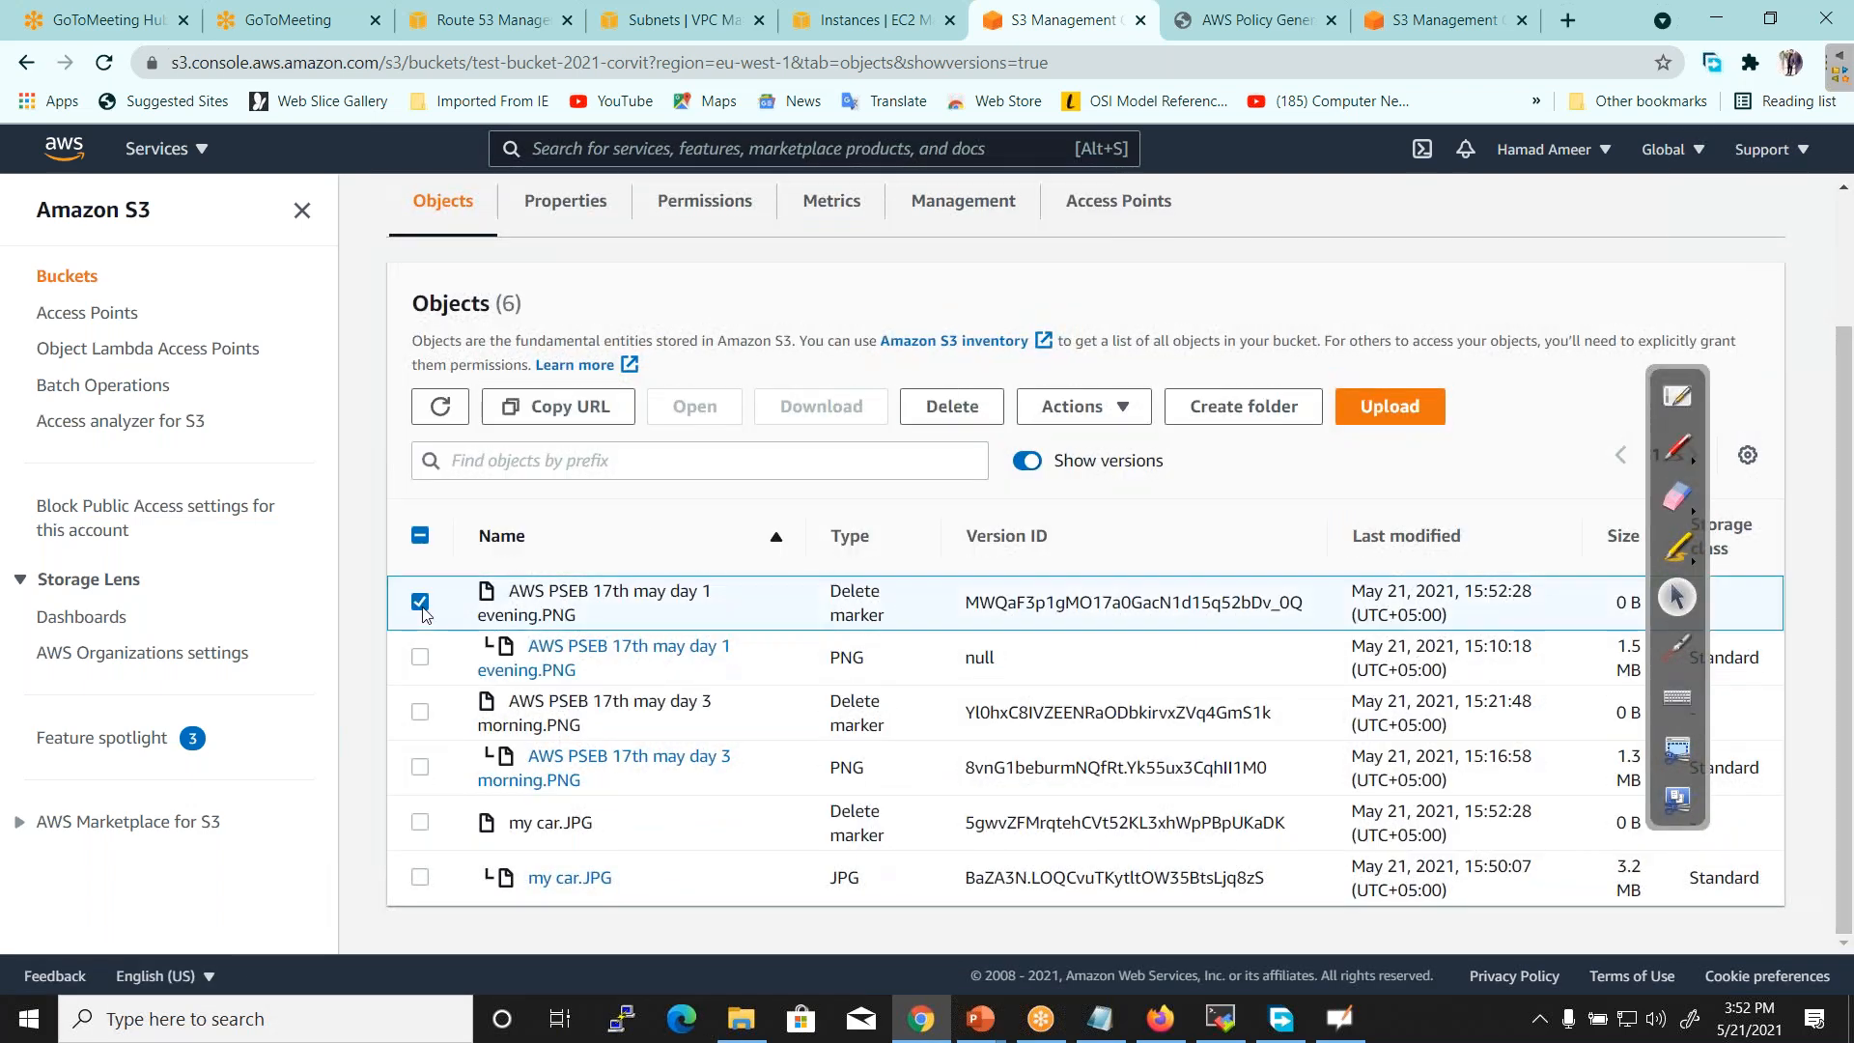
pyautogui.click(421, 657)
pyautogui.click(420, 712)
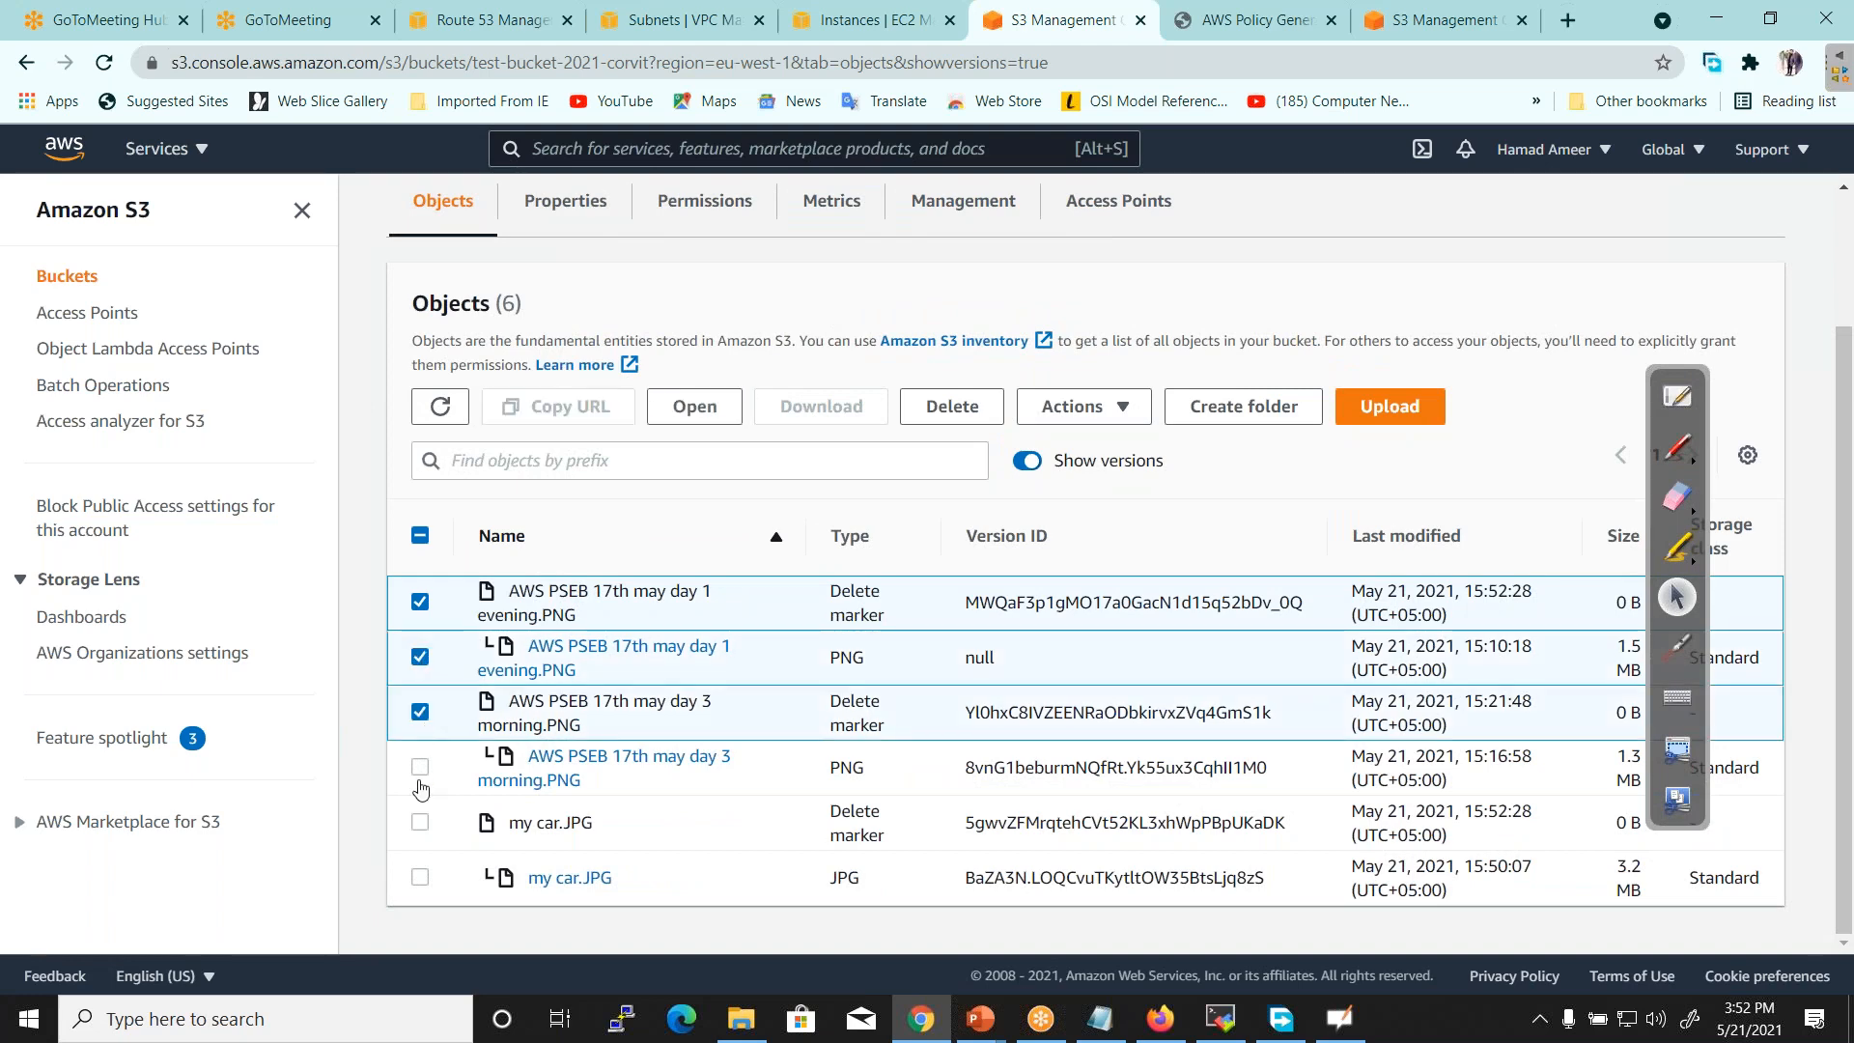
pyautogui.click(421, 769)
pyautogui.click(420, 822)
pyautogui.click(421, 877)
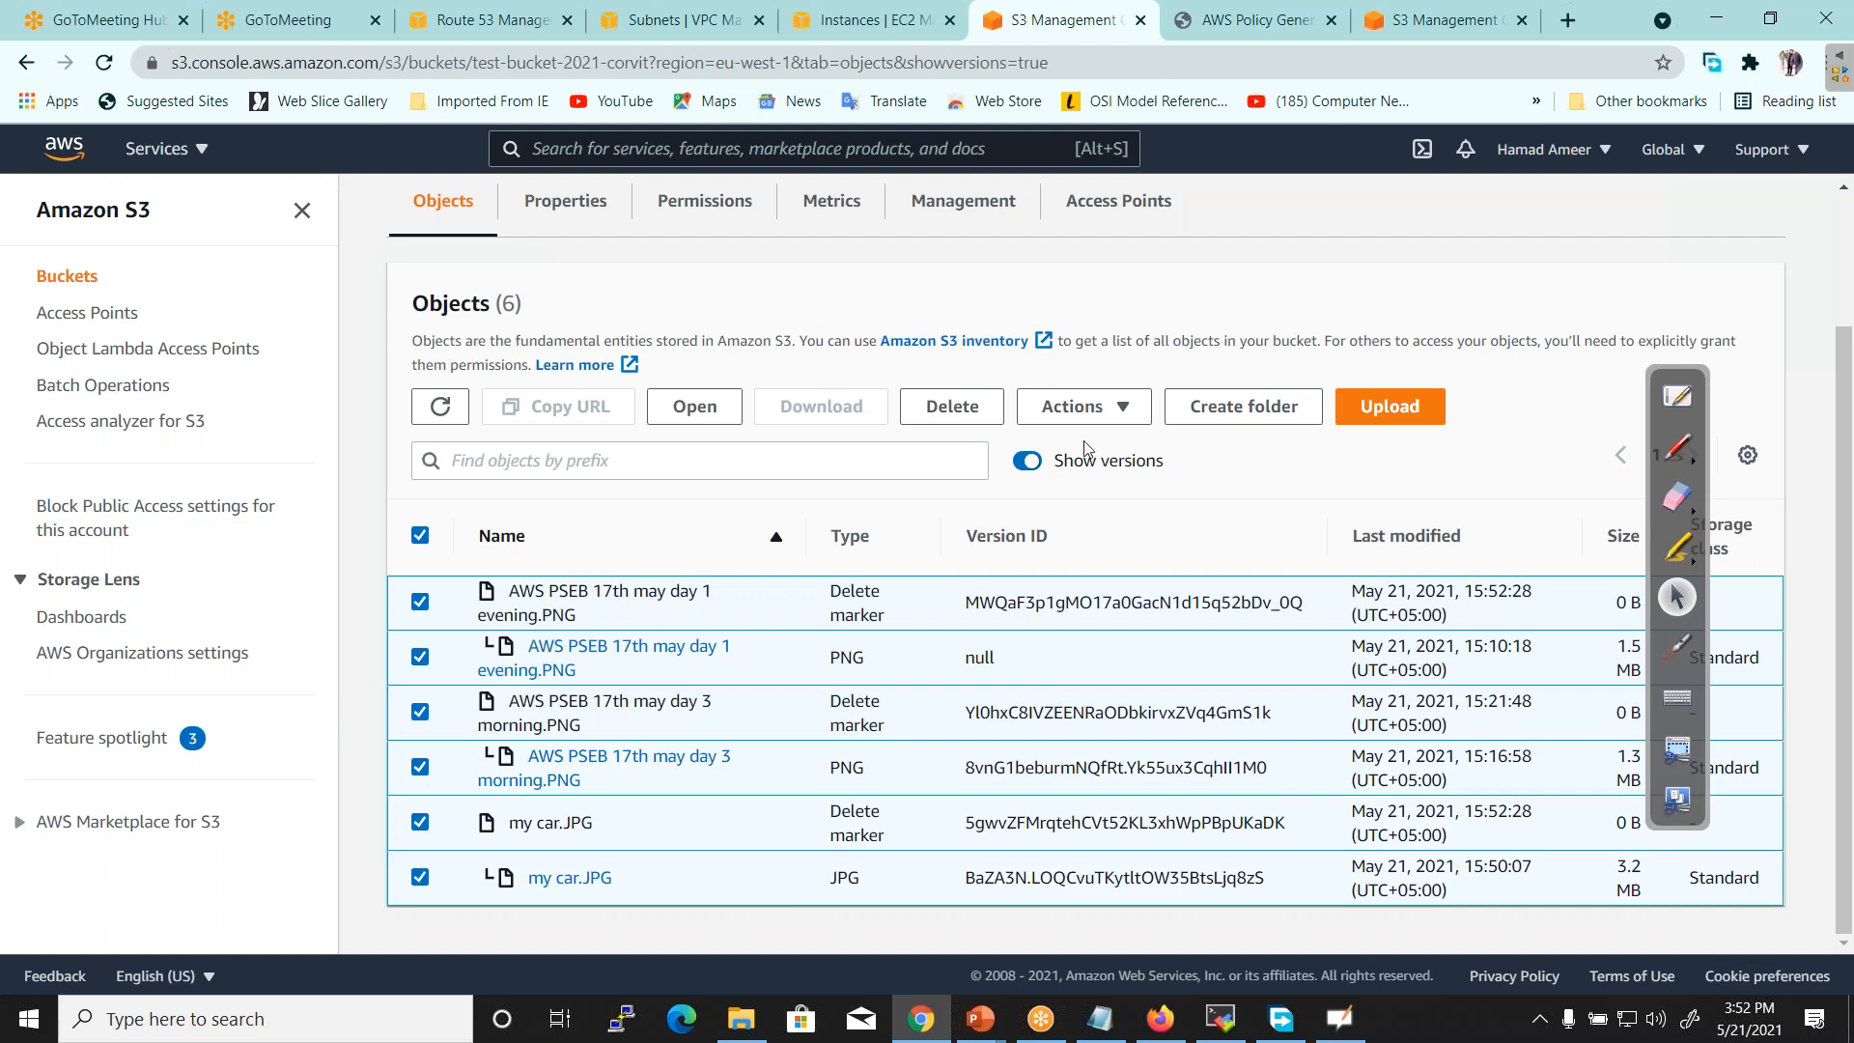
pyautogui.click(952, 405)
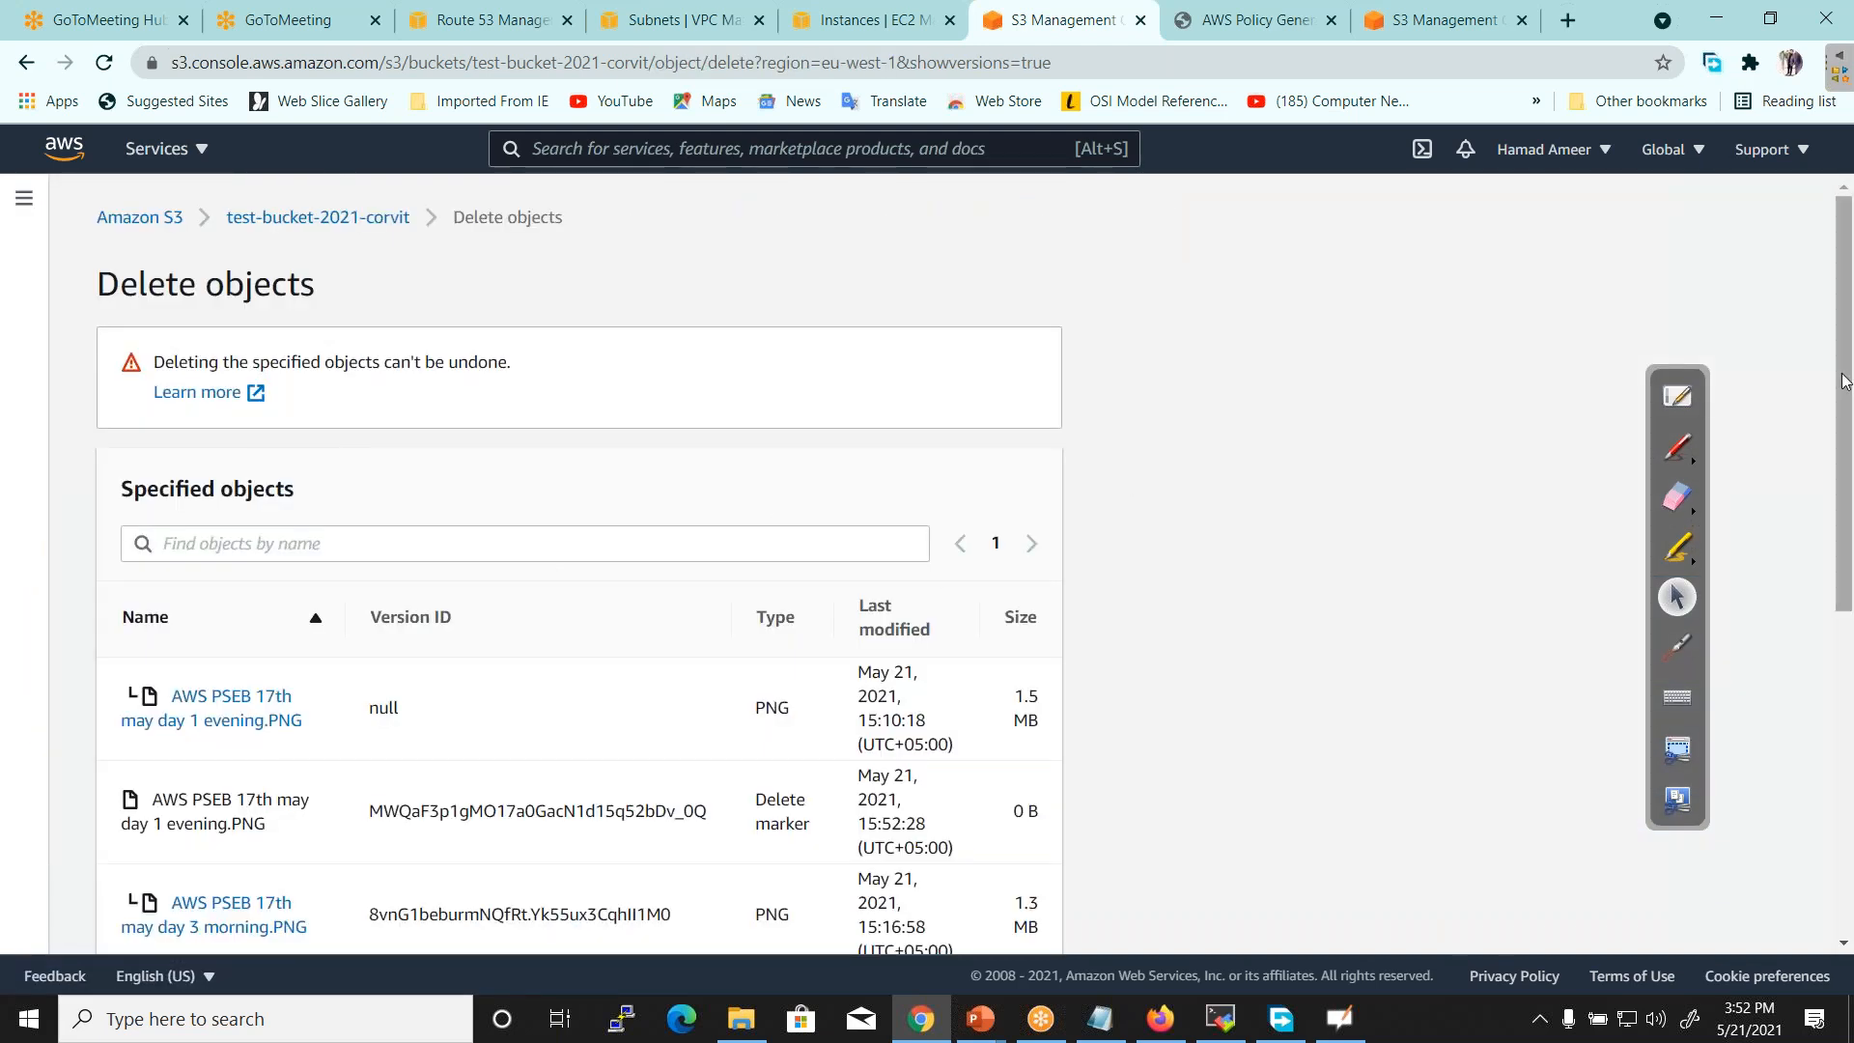
pyautogui.moveTo(1845, 383); pyautogui.dragTo(1850, 758)
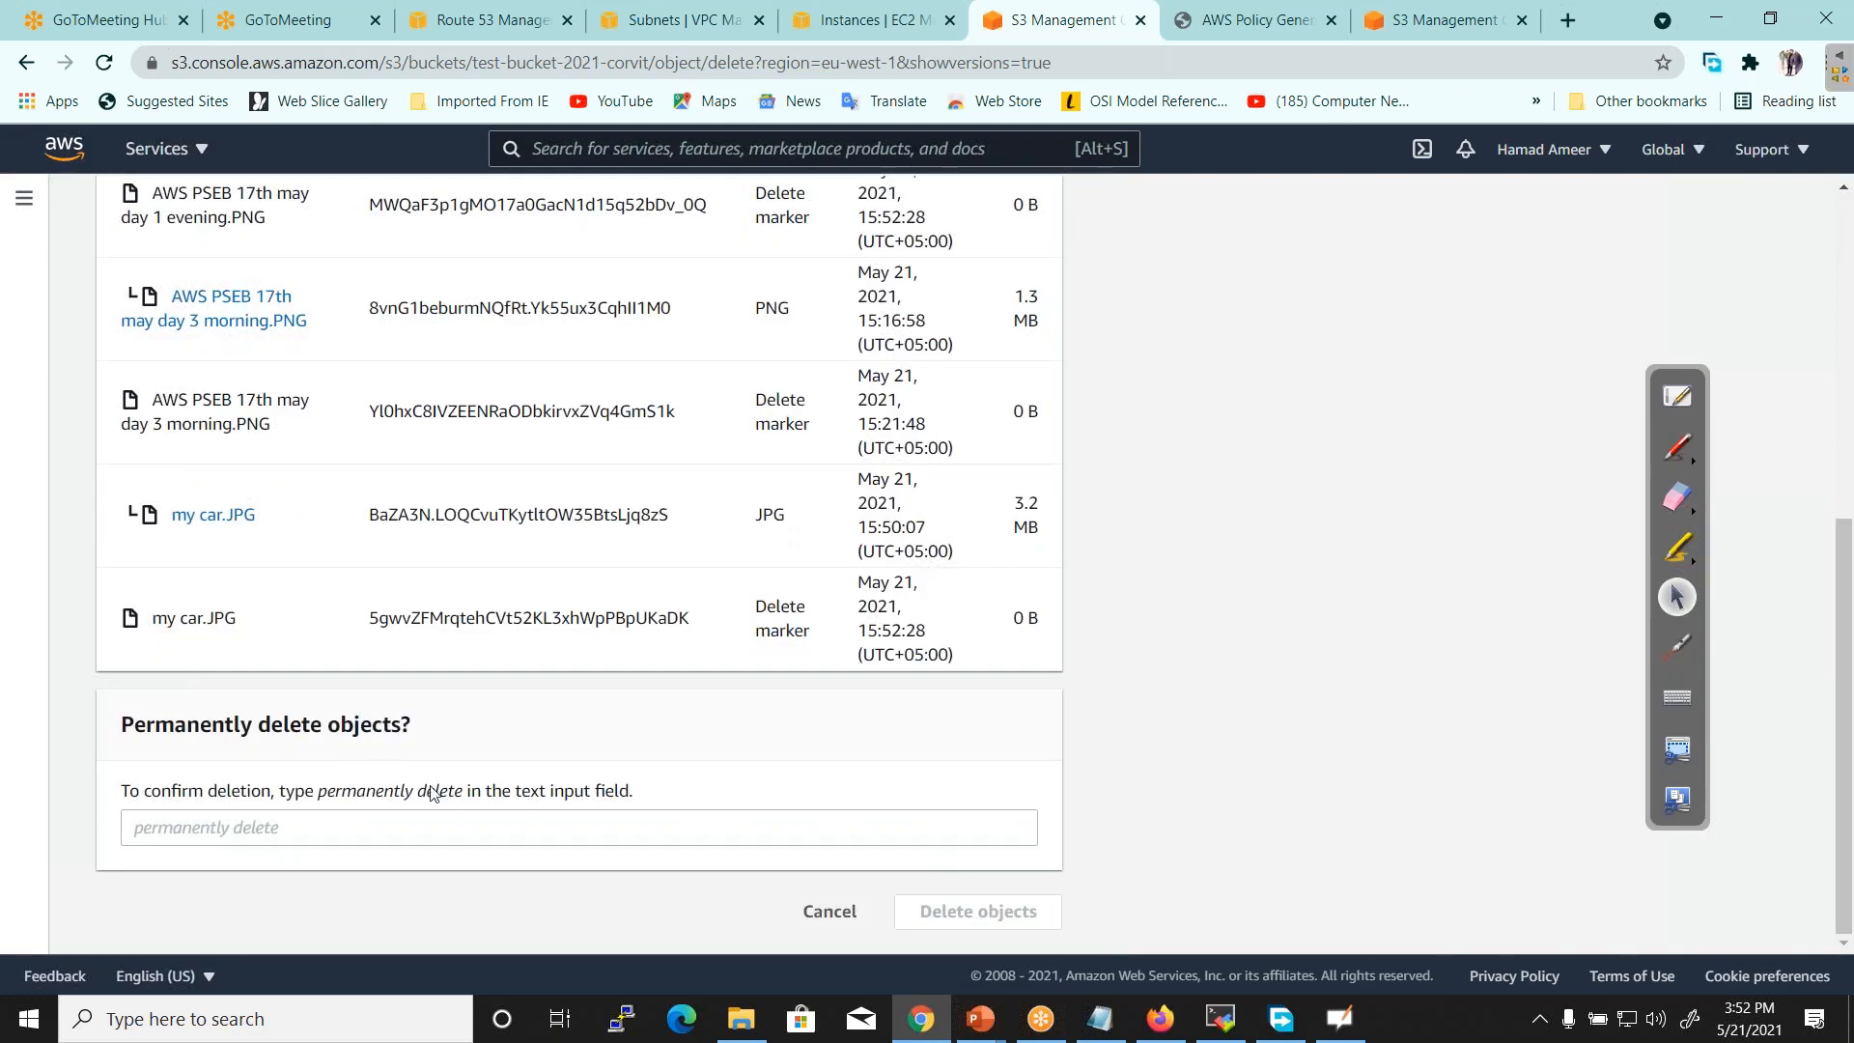
pyautogui.moveTo(463, 794); pyautogui.dragTo(323, 797)
pyautogui.hotkey('ctrl', 'c')
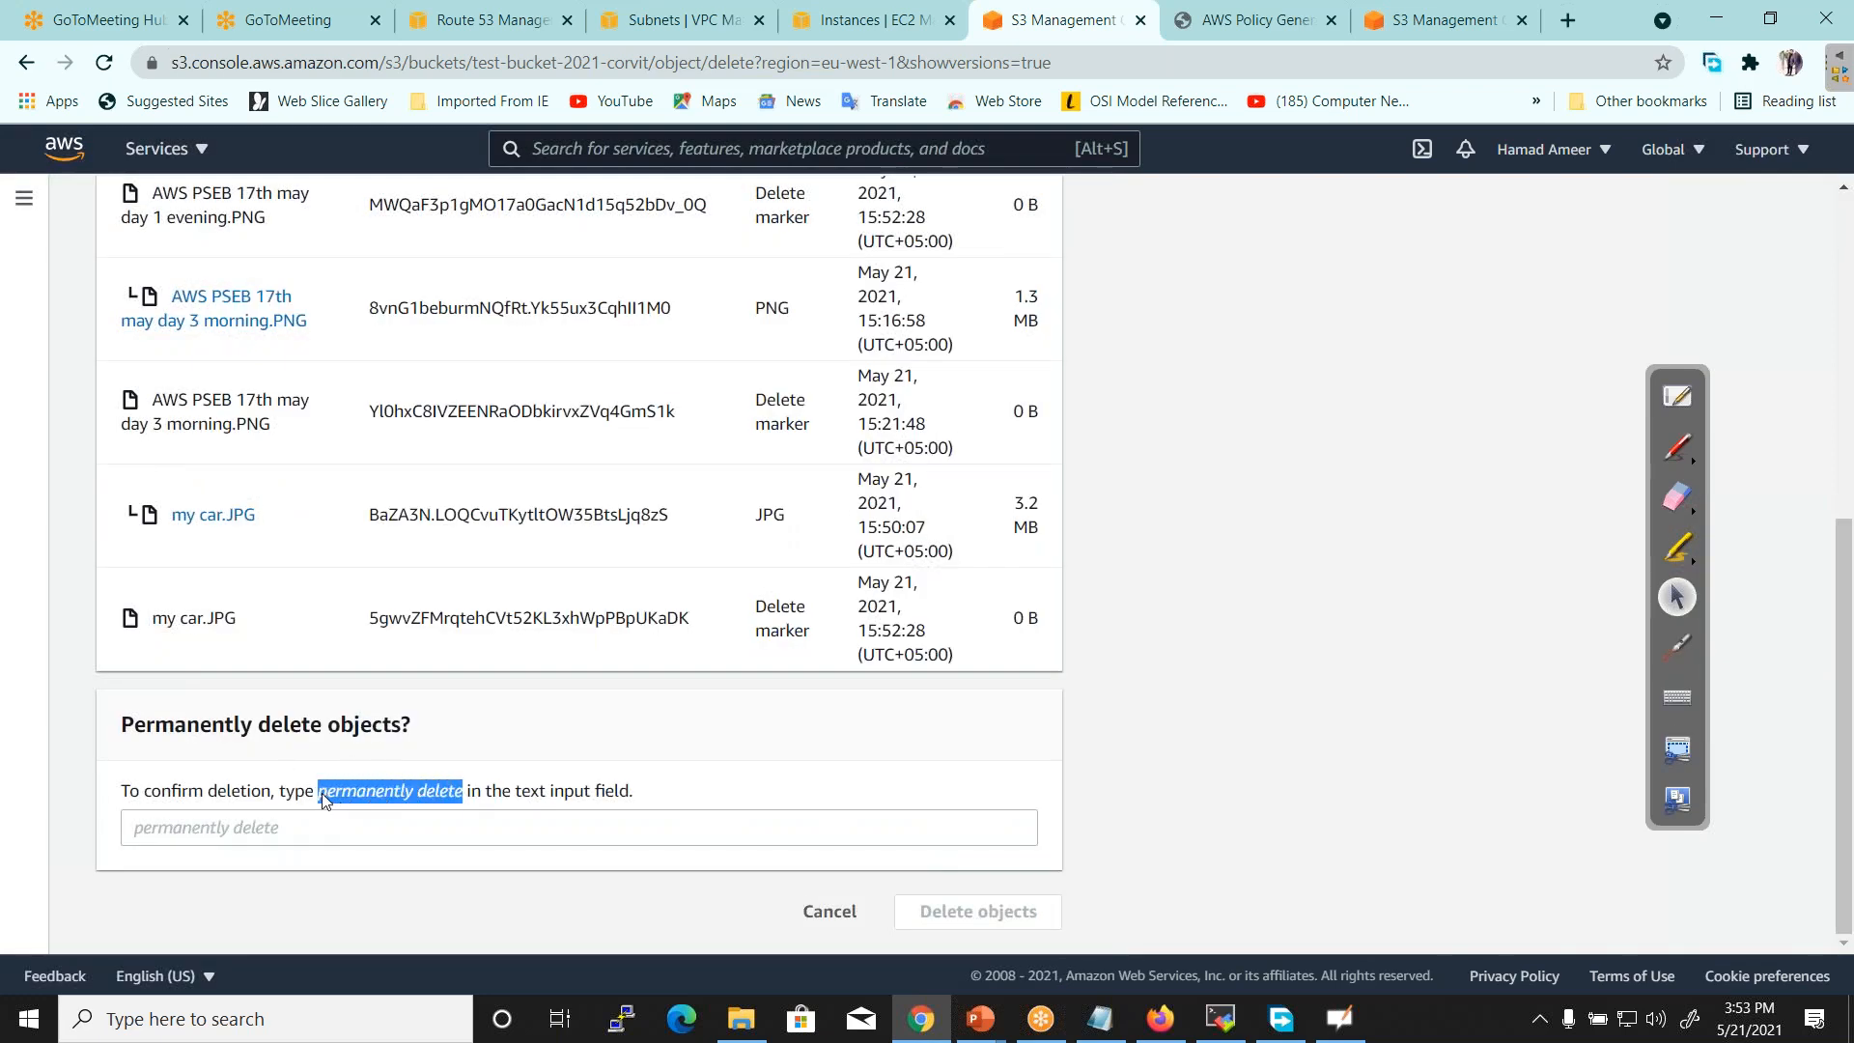
pyautogui.click(317, 817)
pyautogui.hotkey('ctrl', 'v')
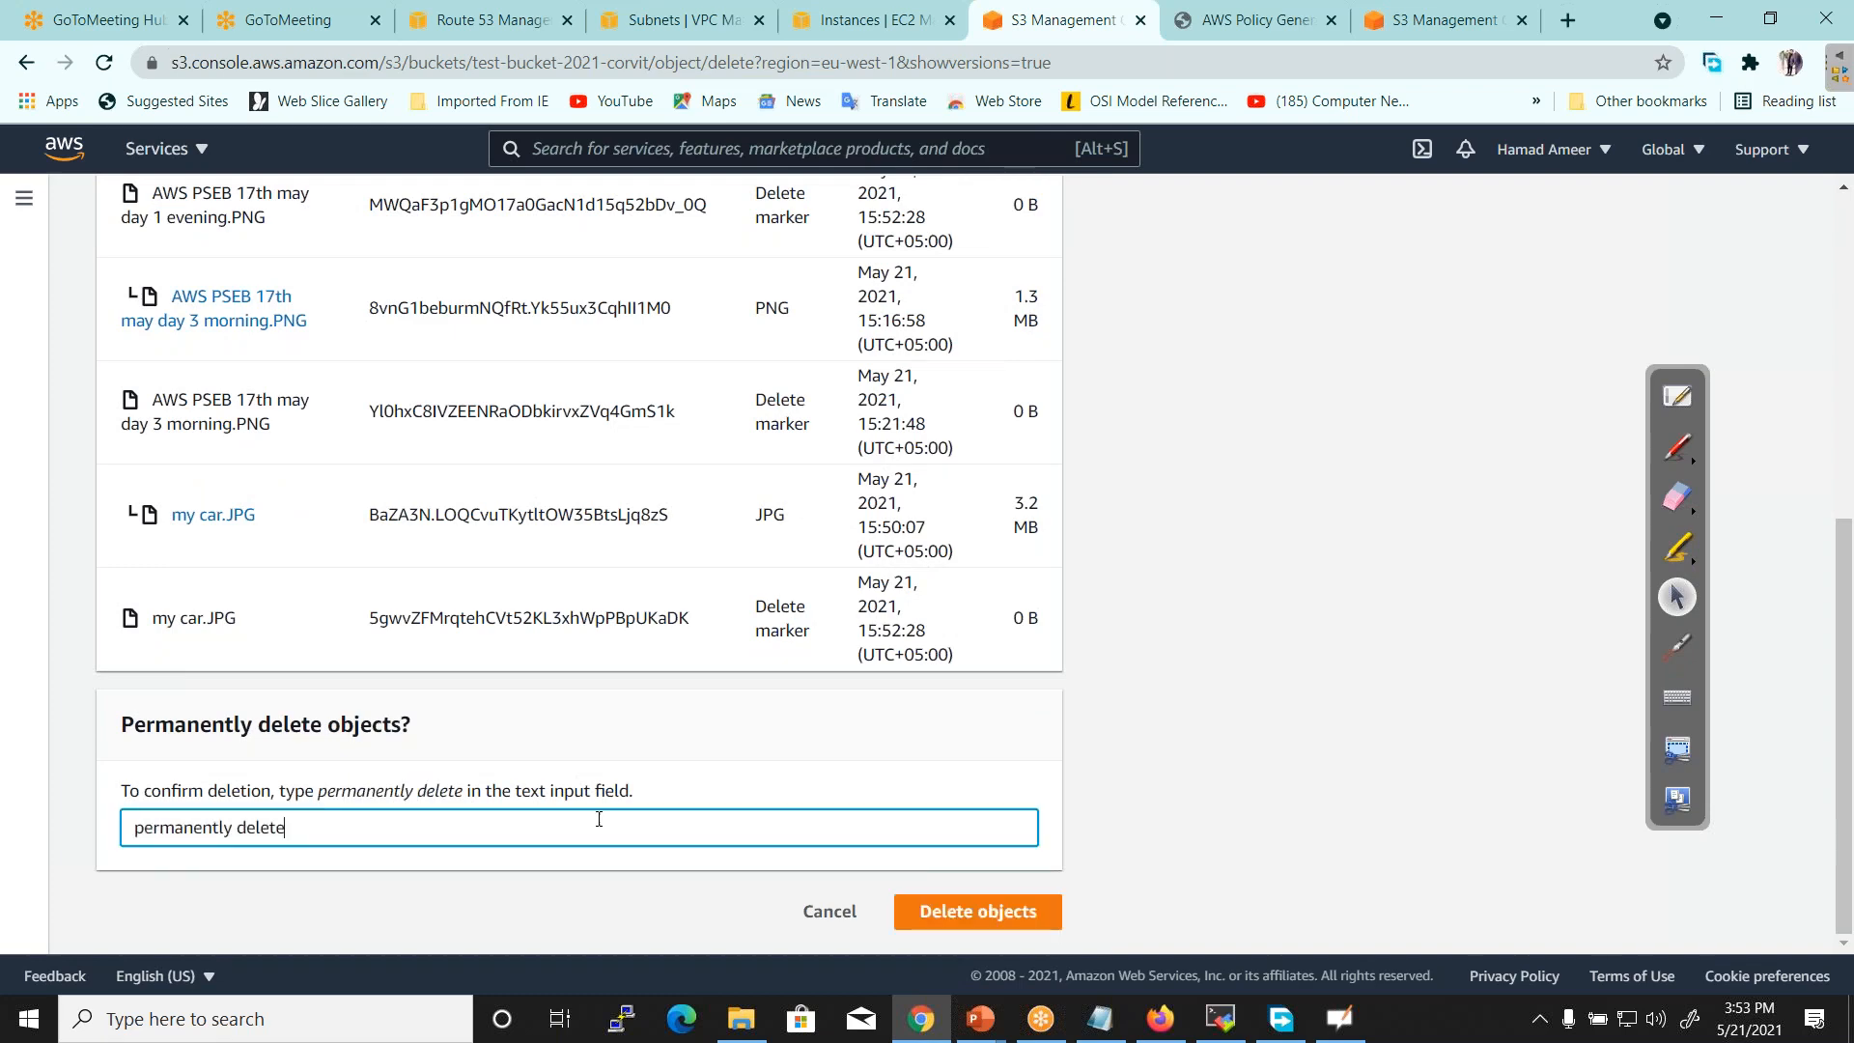
pyautogui.click(1005, 913)
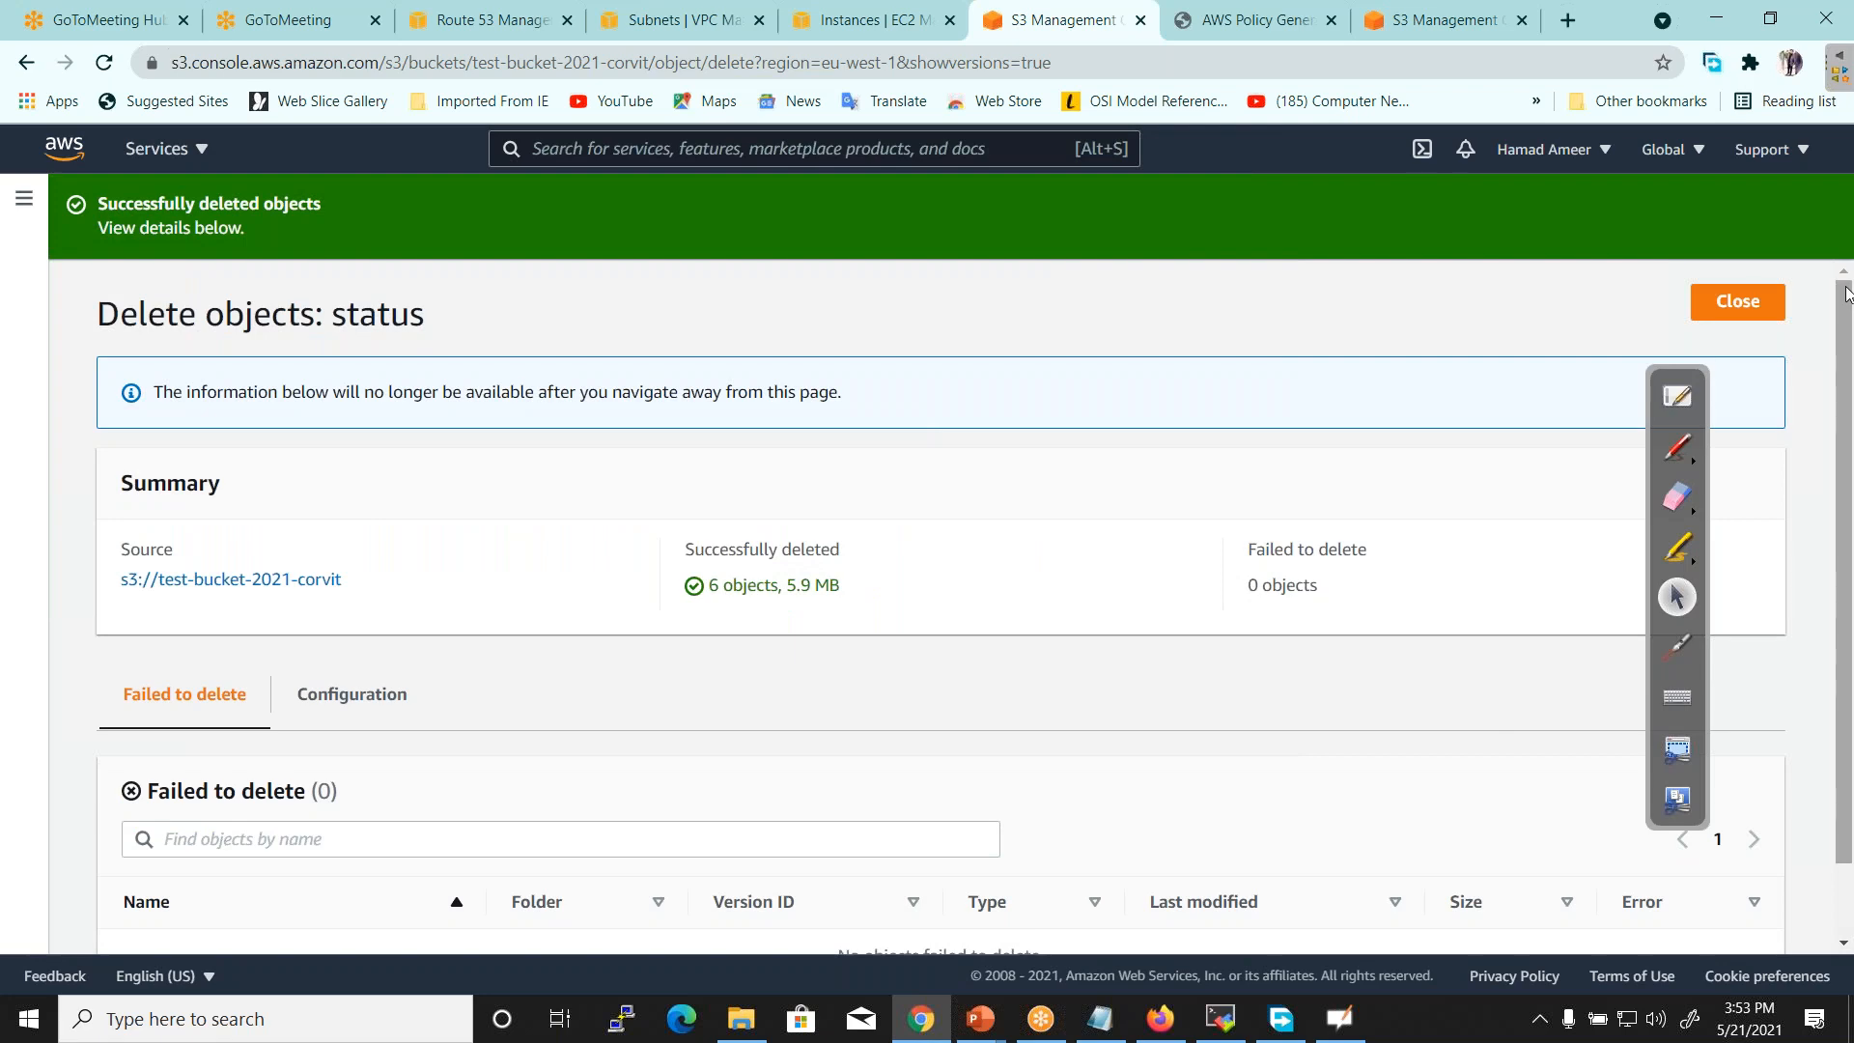
pyautogui.click(1735, 302)
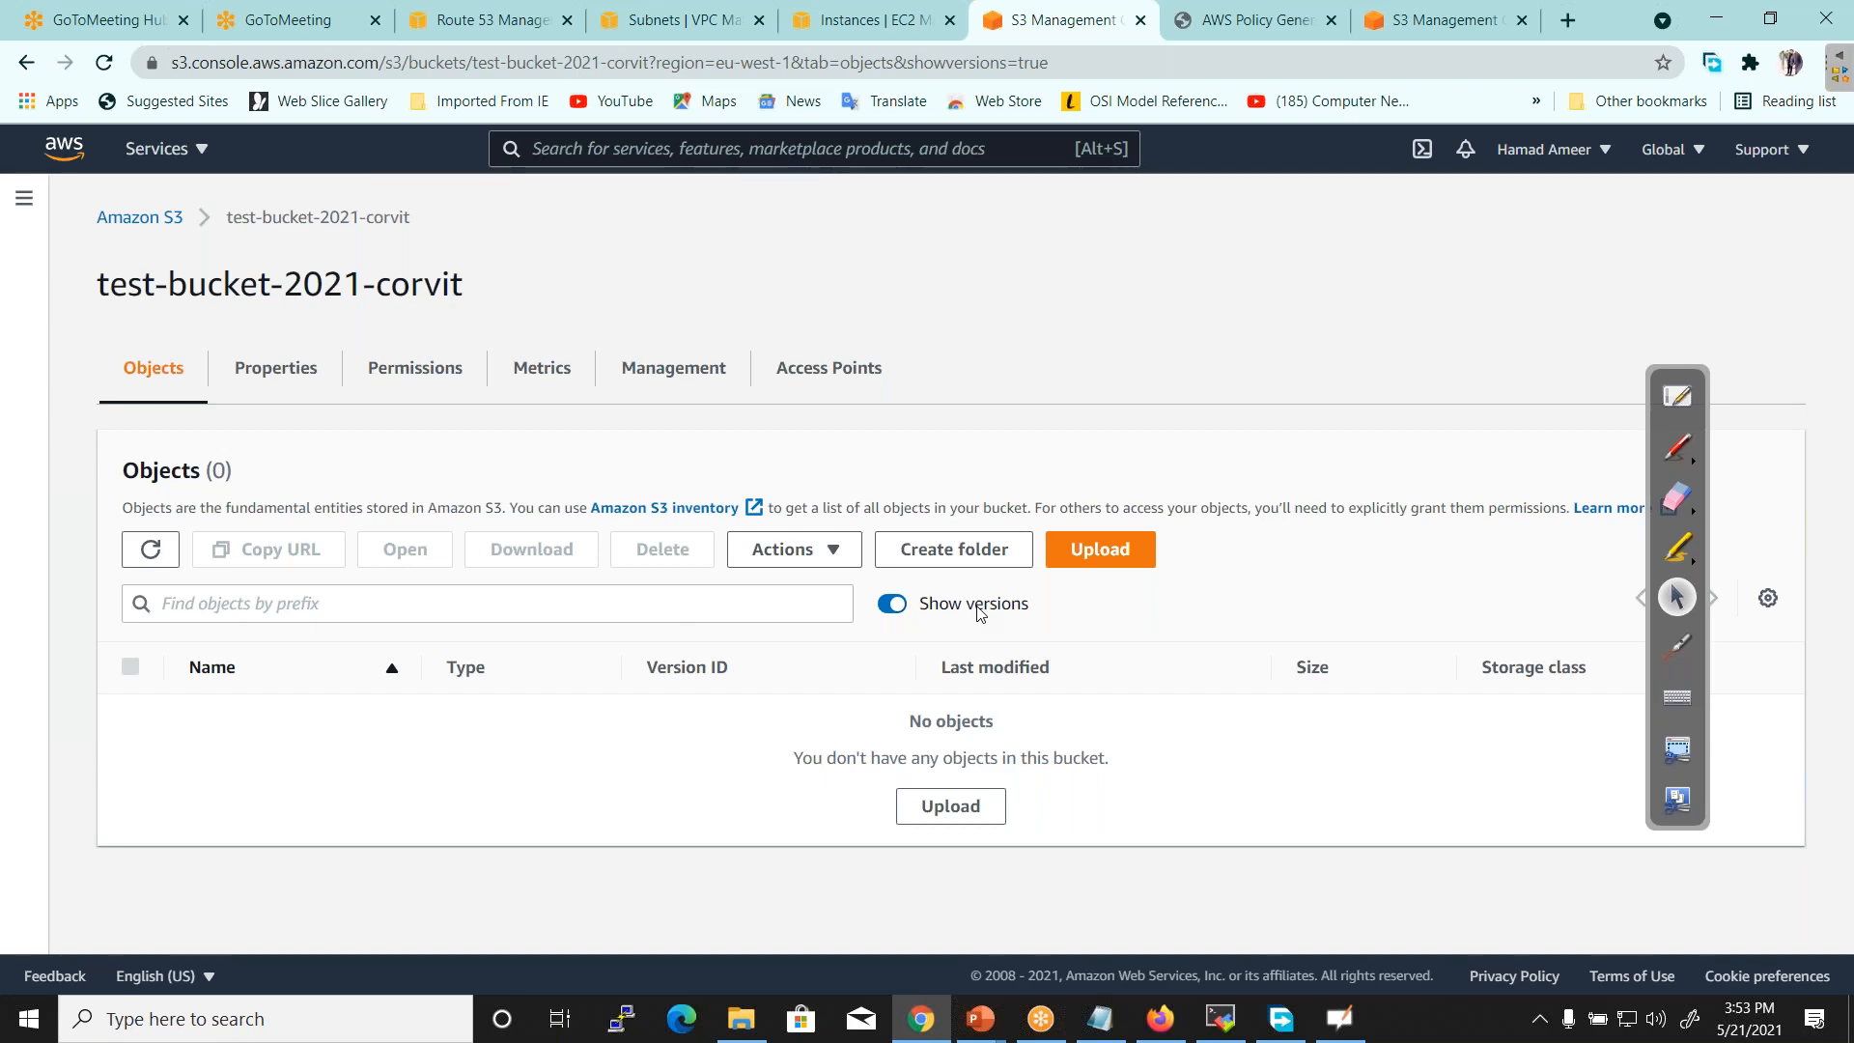
# Start an upload to the bucket and add all files from the startbootstrap-sb-admin-2-gh-pages folder on the Desktop
pyautogui.click(1101, 552)
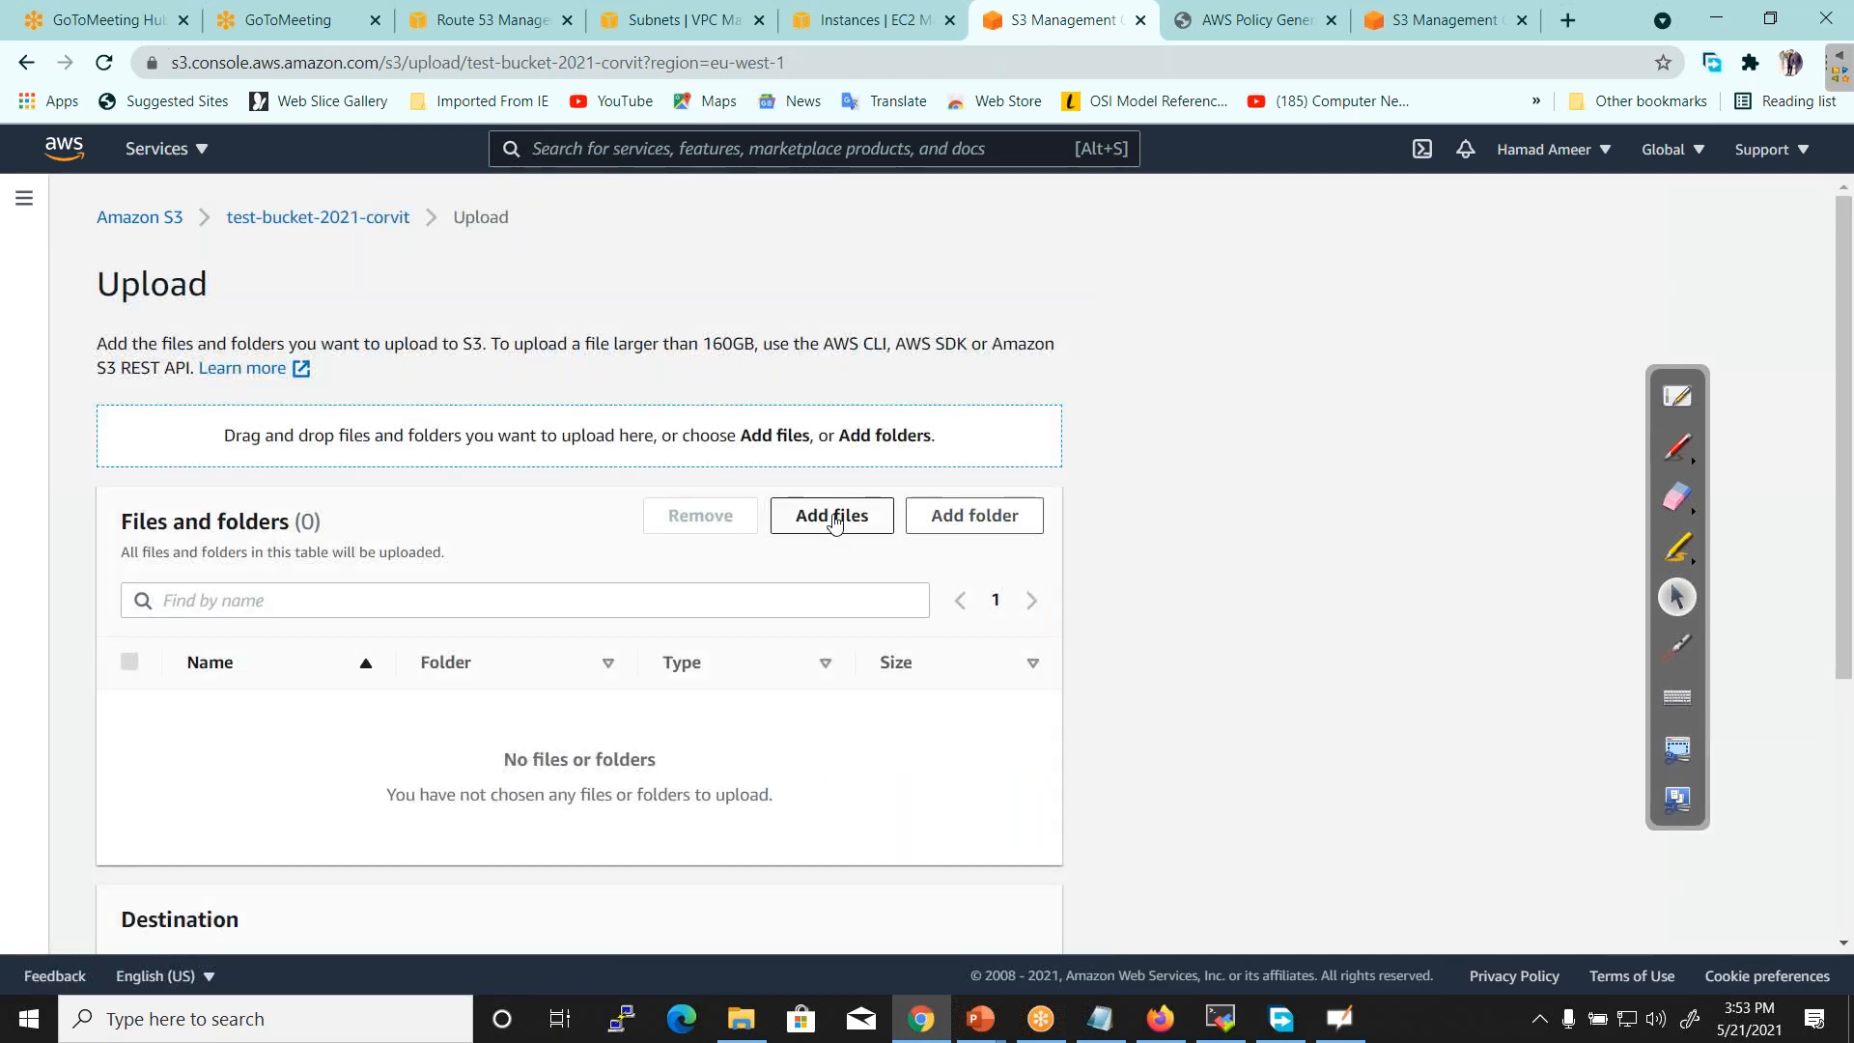
pyautogui.click(833, 518)
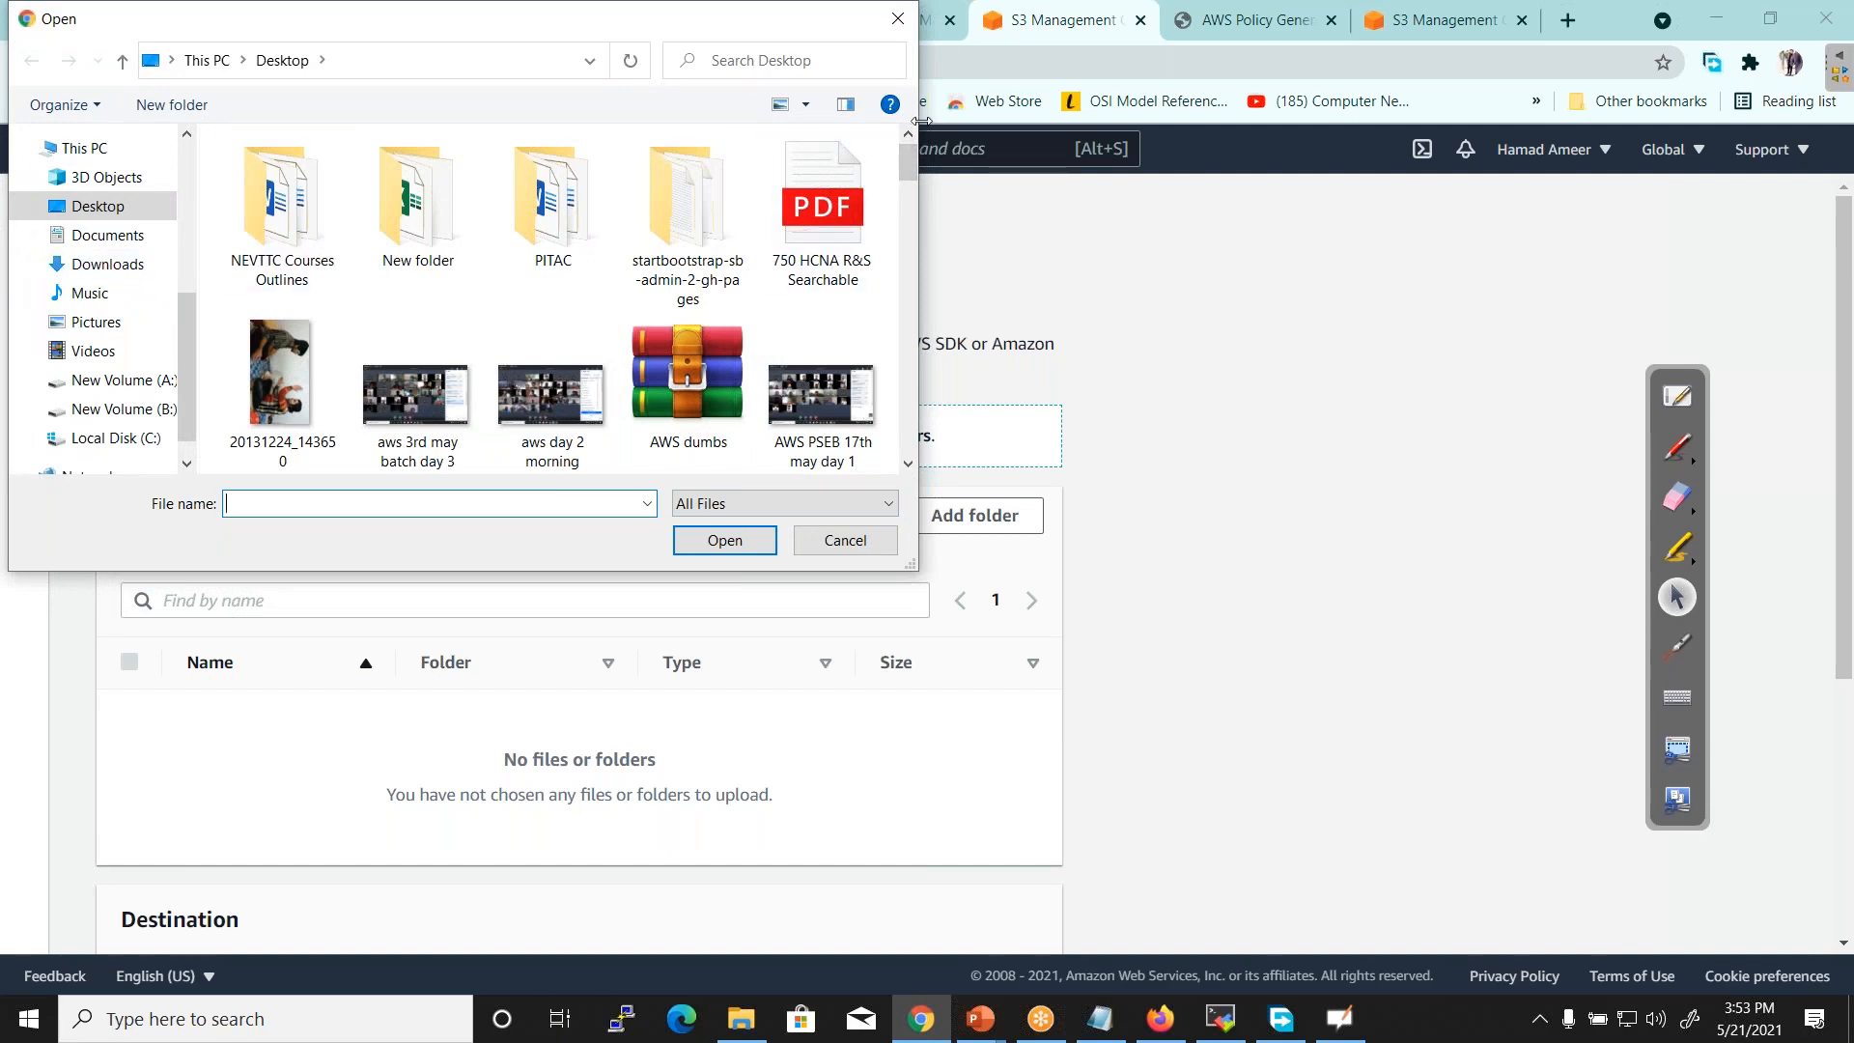
pyautogui.doubleClick(727, 234)
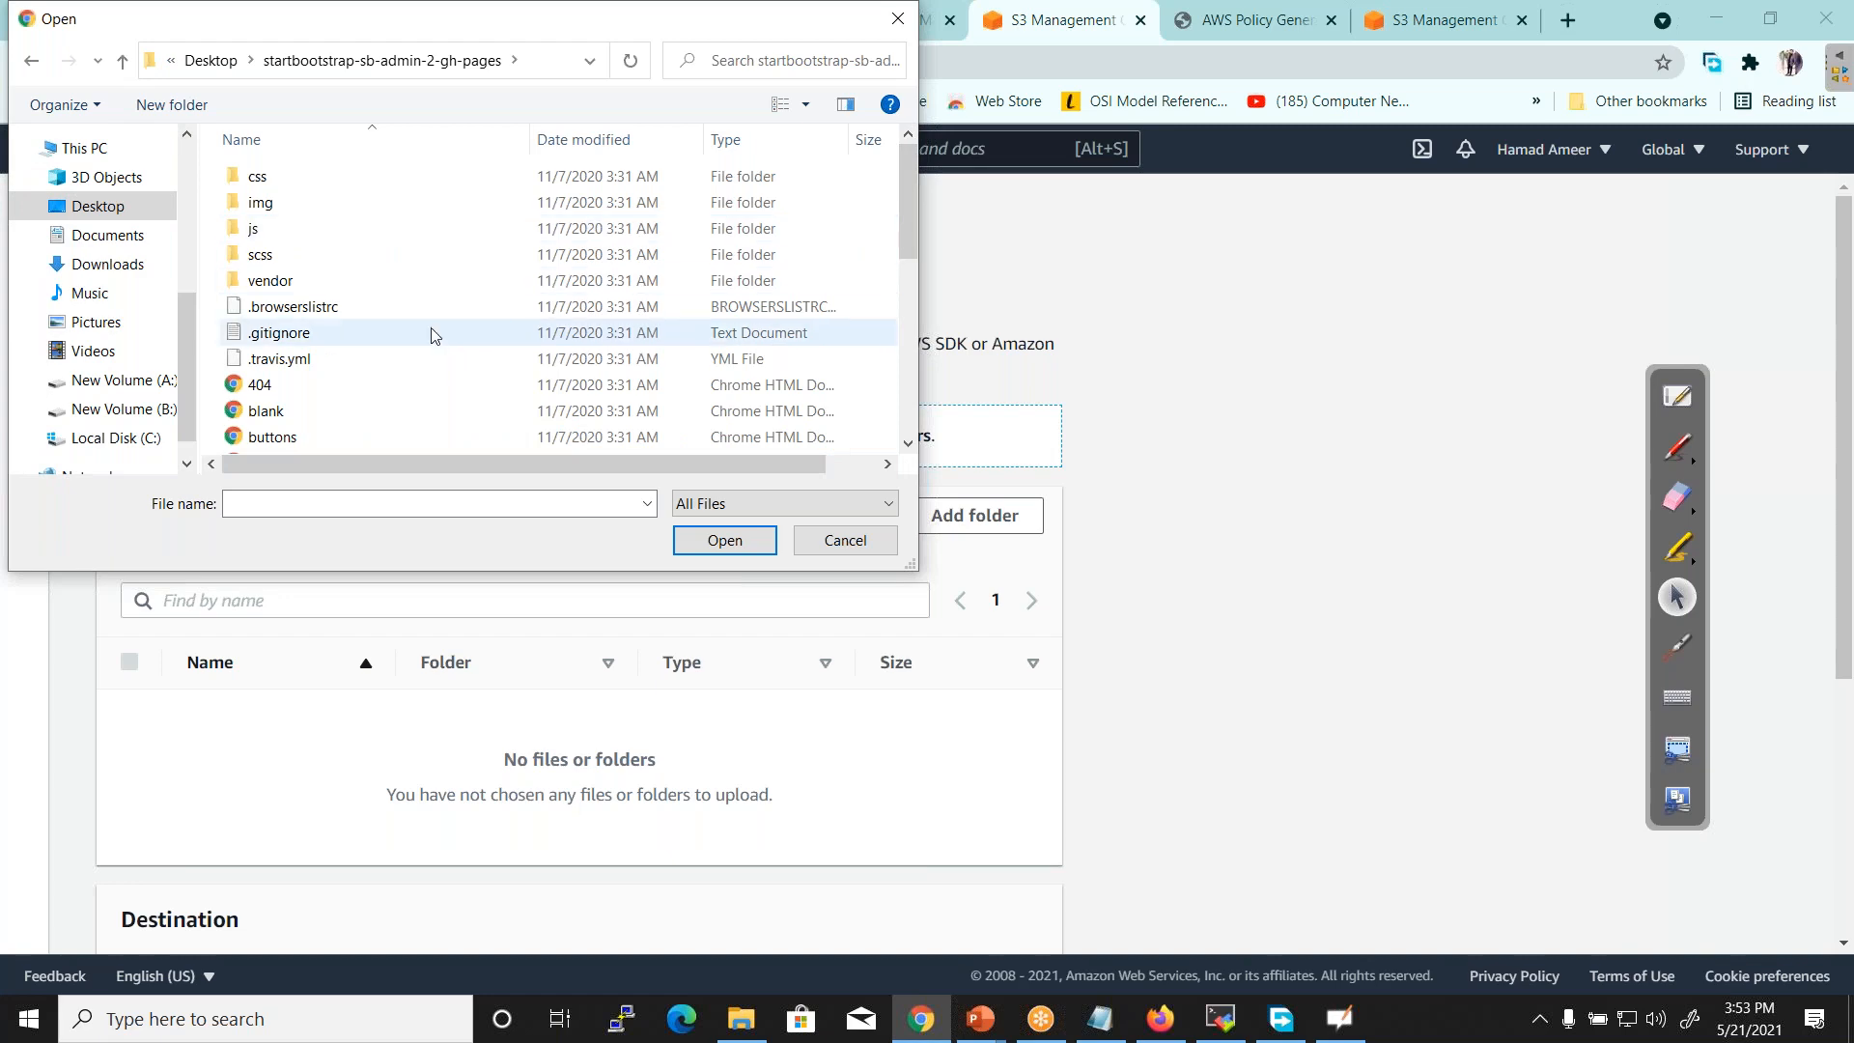
pyautogui.hotkey('ctrl', 'a')
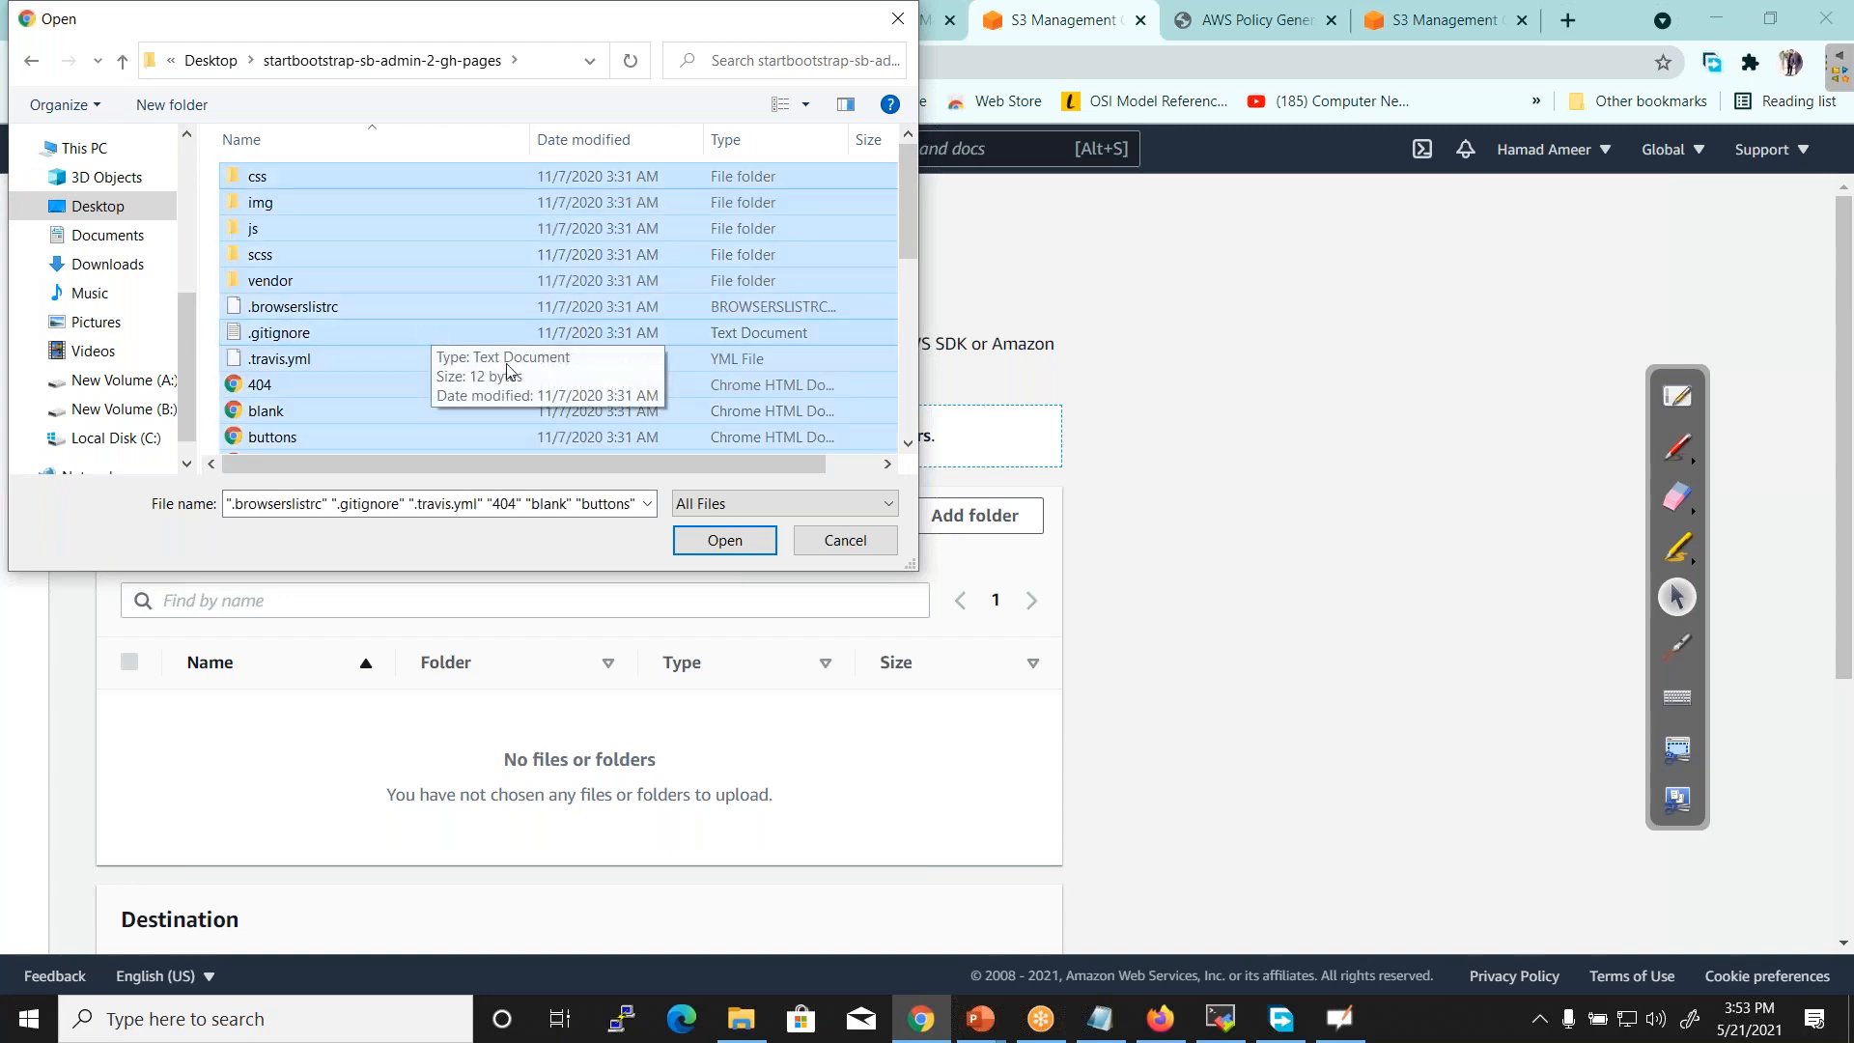
pyautogui.click(716, 542)
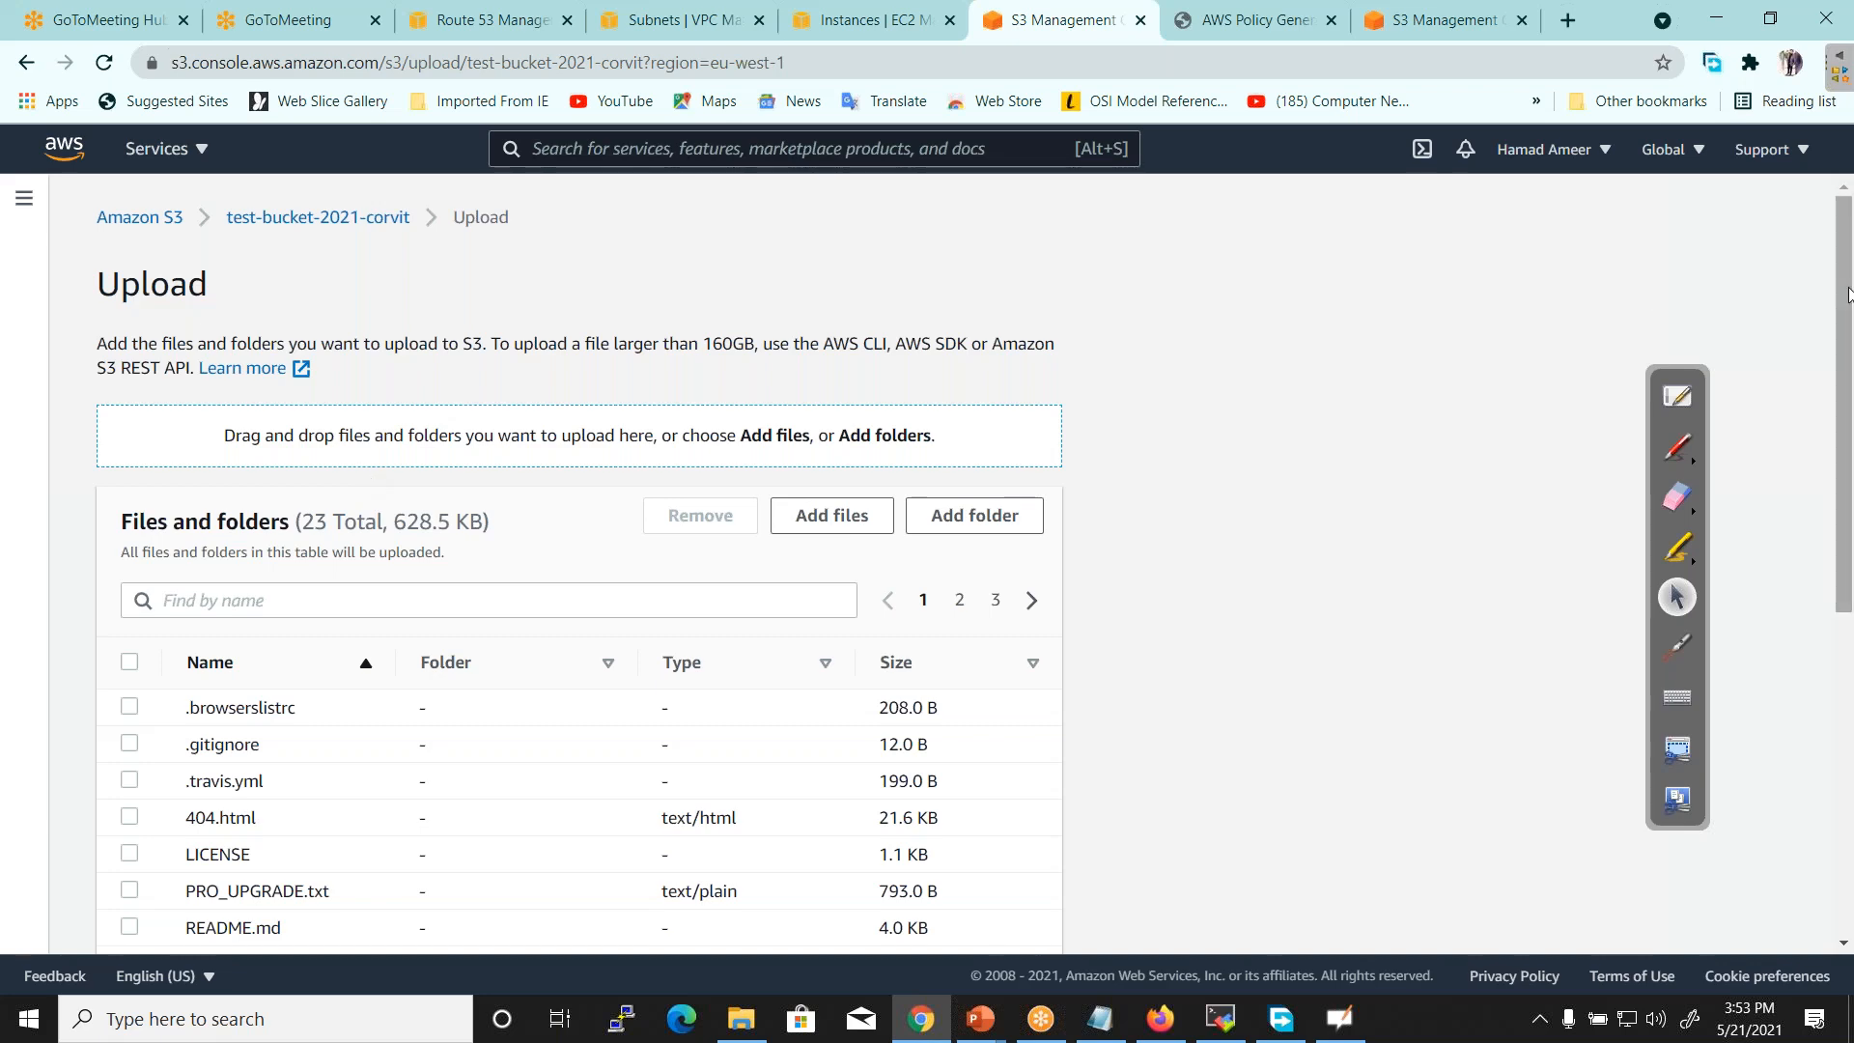
# Upload the added website files to test-bucket-2021-corvit, check the upload status, and return to the bucket's object list
pyautogui.moveTo(1847, 297); pyautogui.dragTo(1847, 628)
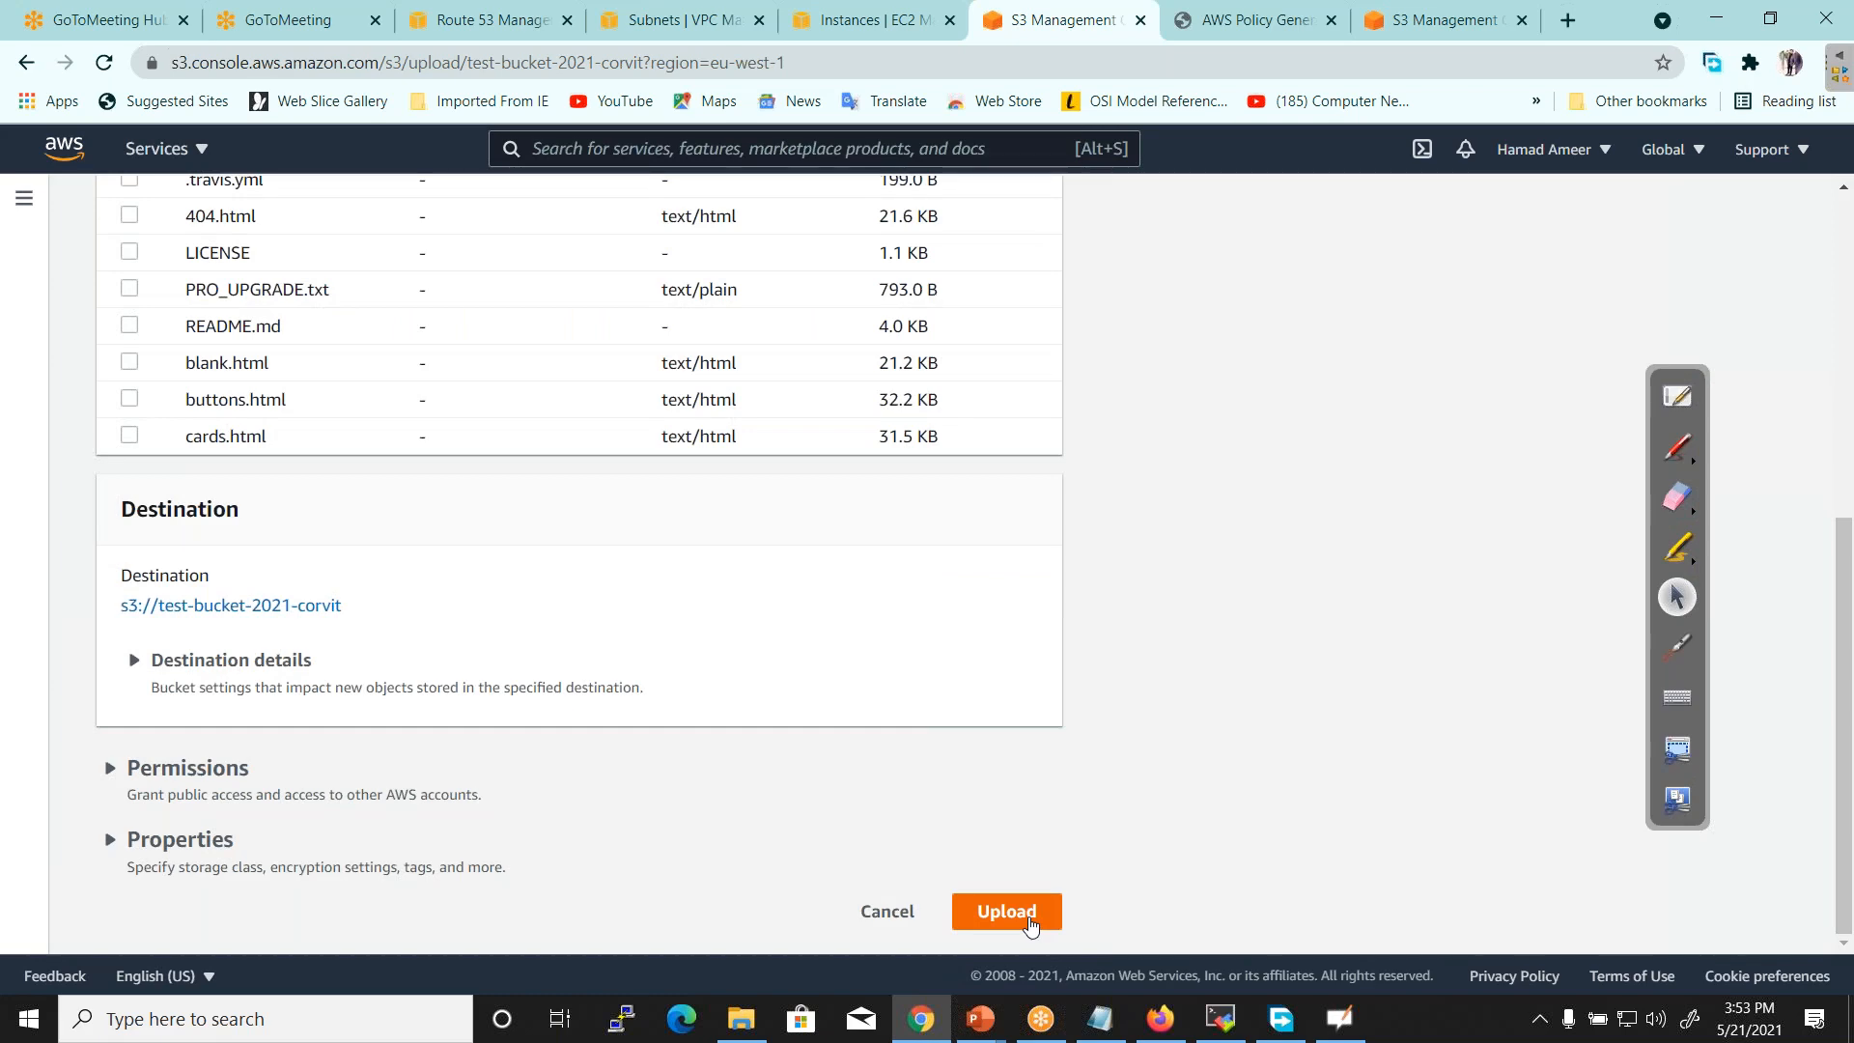
pyautogui.click(1029, 923)
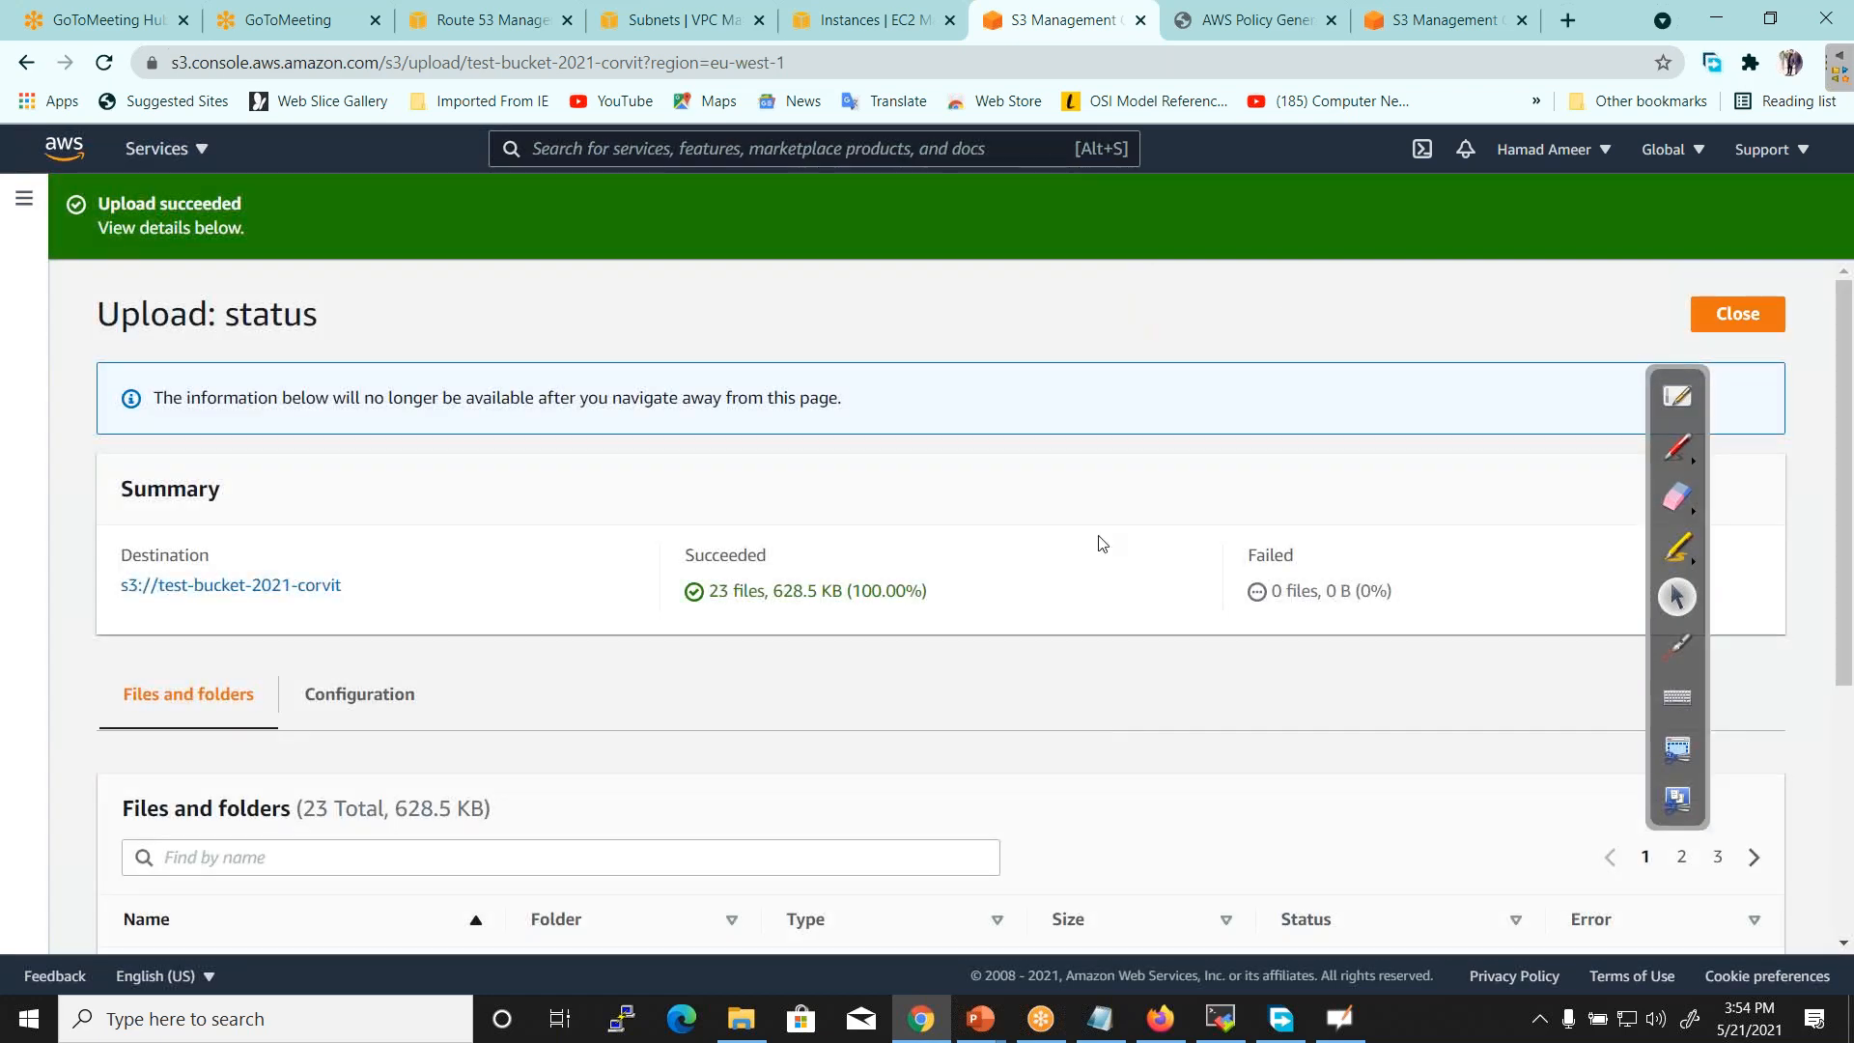
pyautogui.moveTo(1845, 445); pyautogui.dragTo(1845, 694)
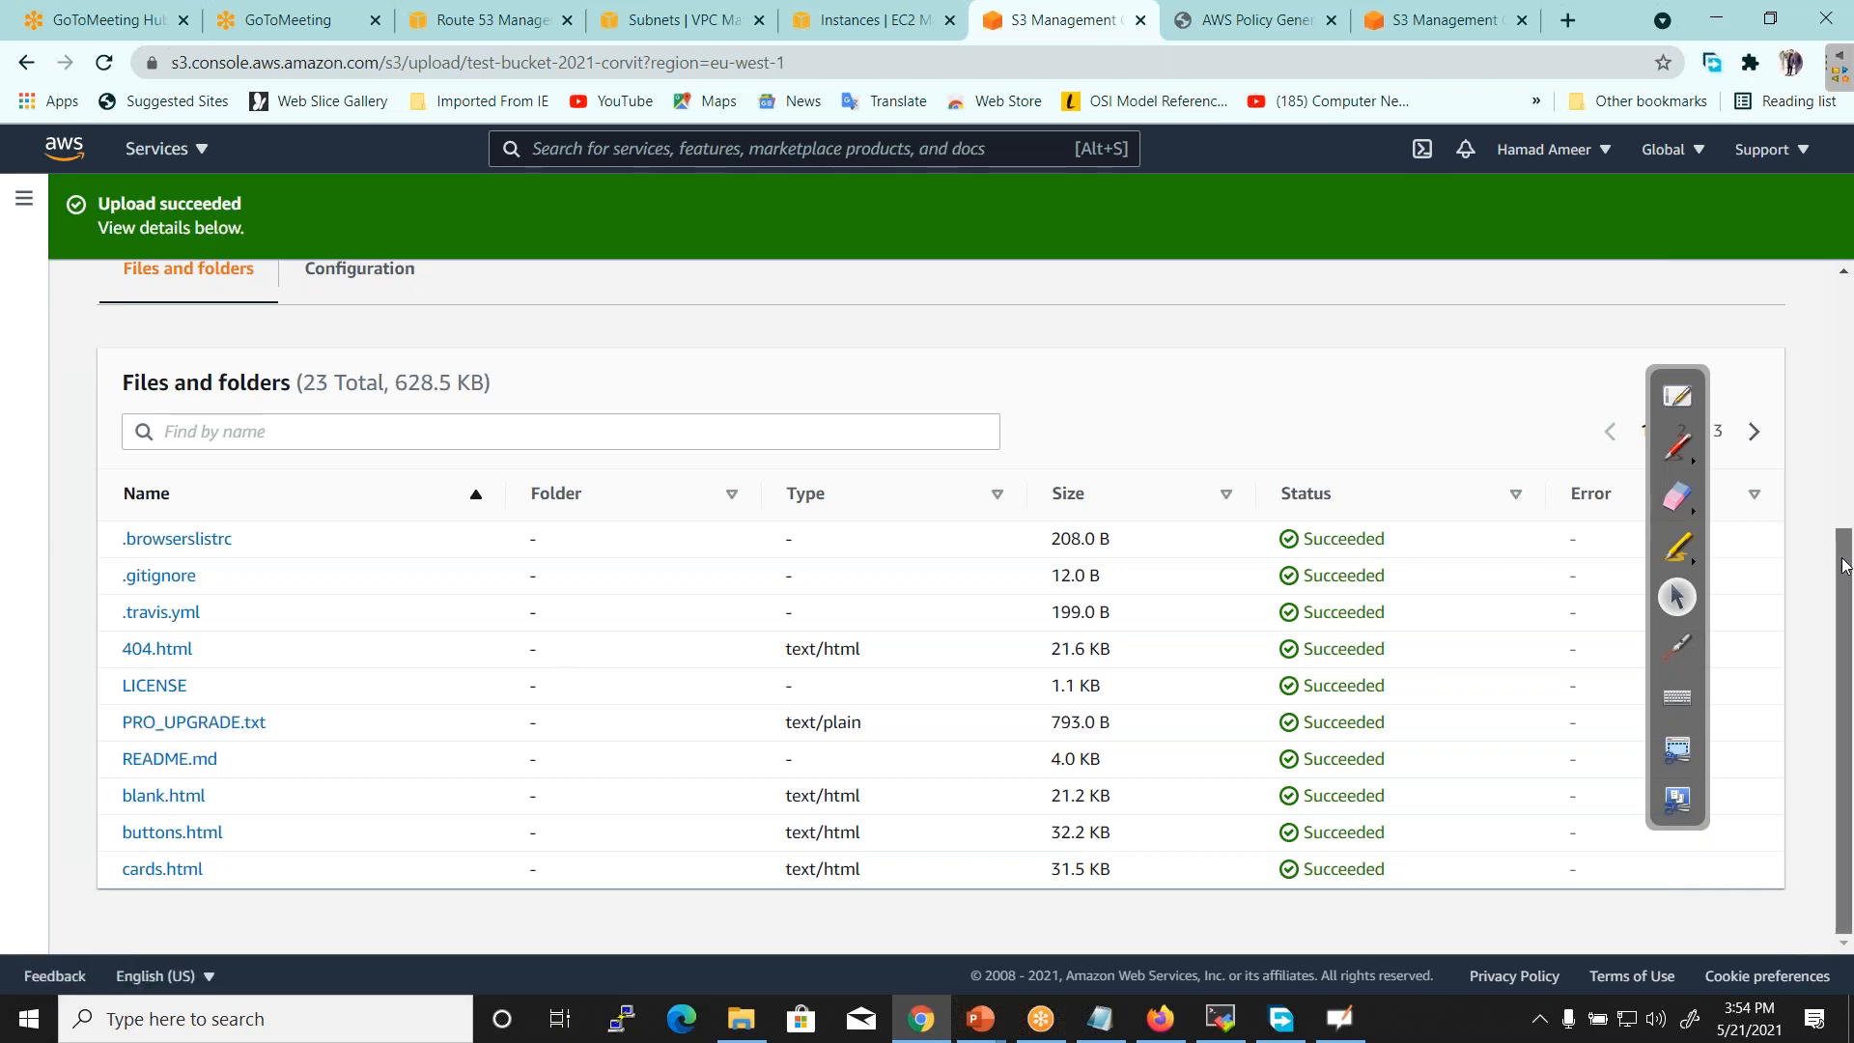
pyautogui.scroll(1, 1820, 452)
pyautogui.scroll(4, 1820, 452)
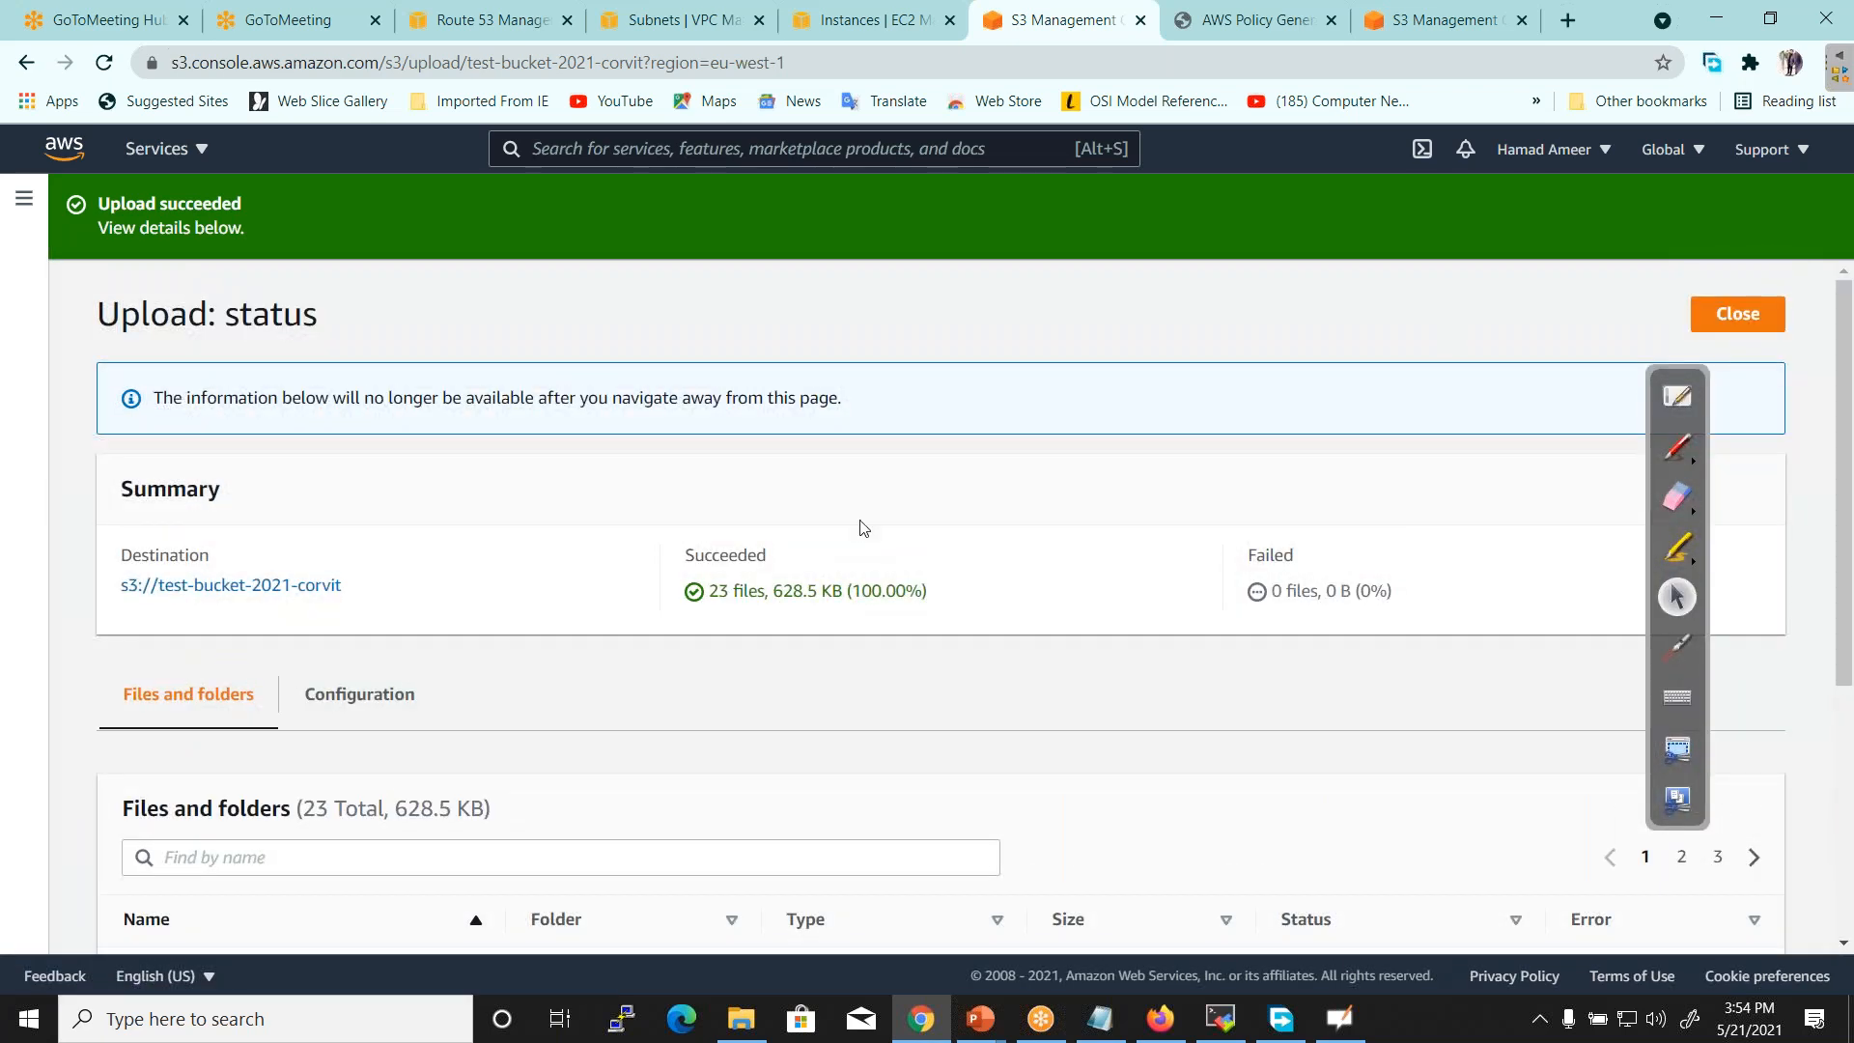
pyautogui.click(242, 601)
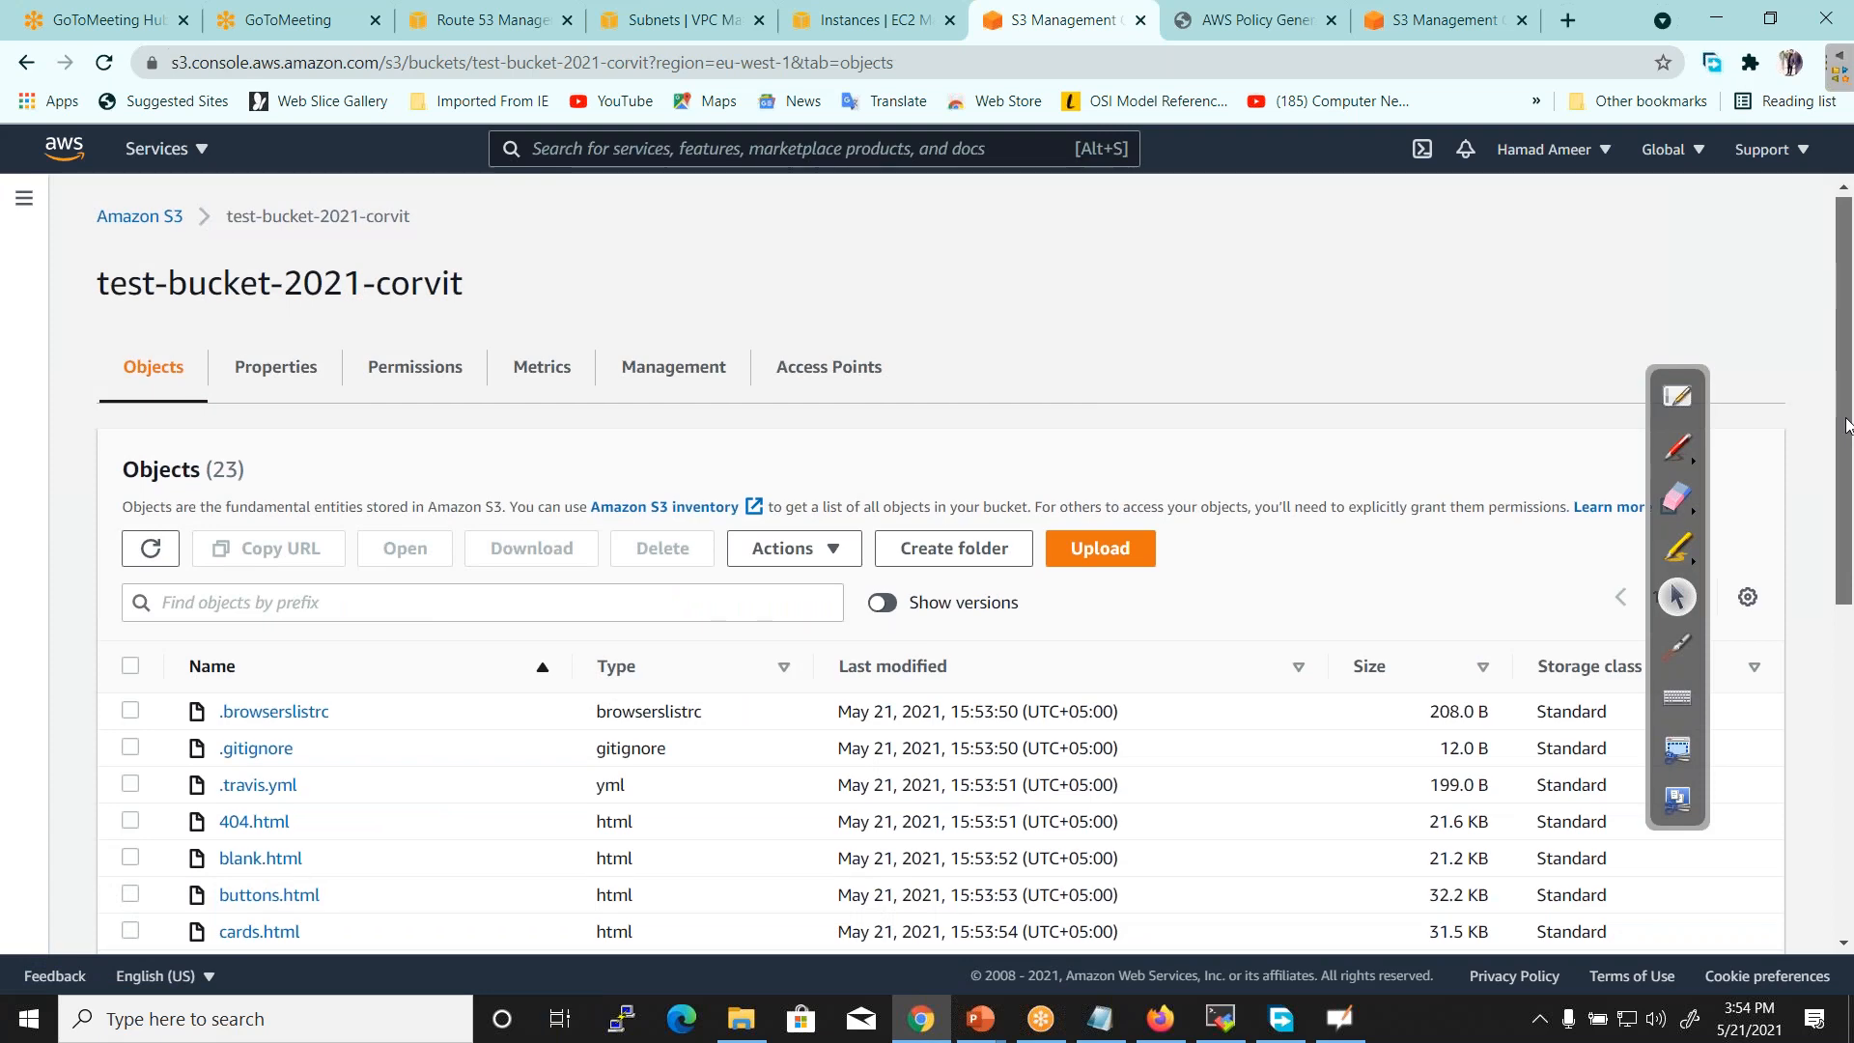
pyautogui.scroll(-3, 1845, 405)
pyautogui.scroll(3, 1835, 348)
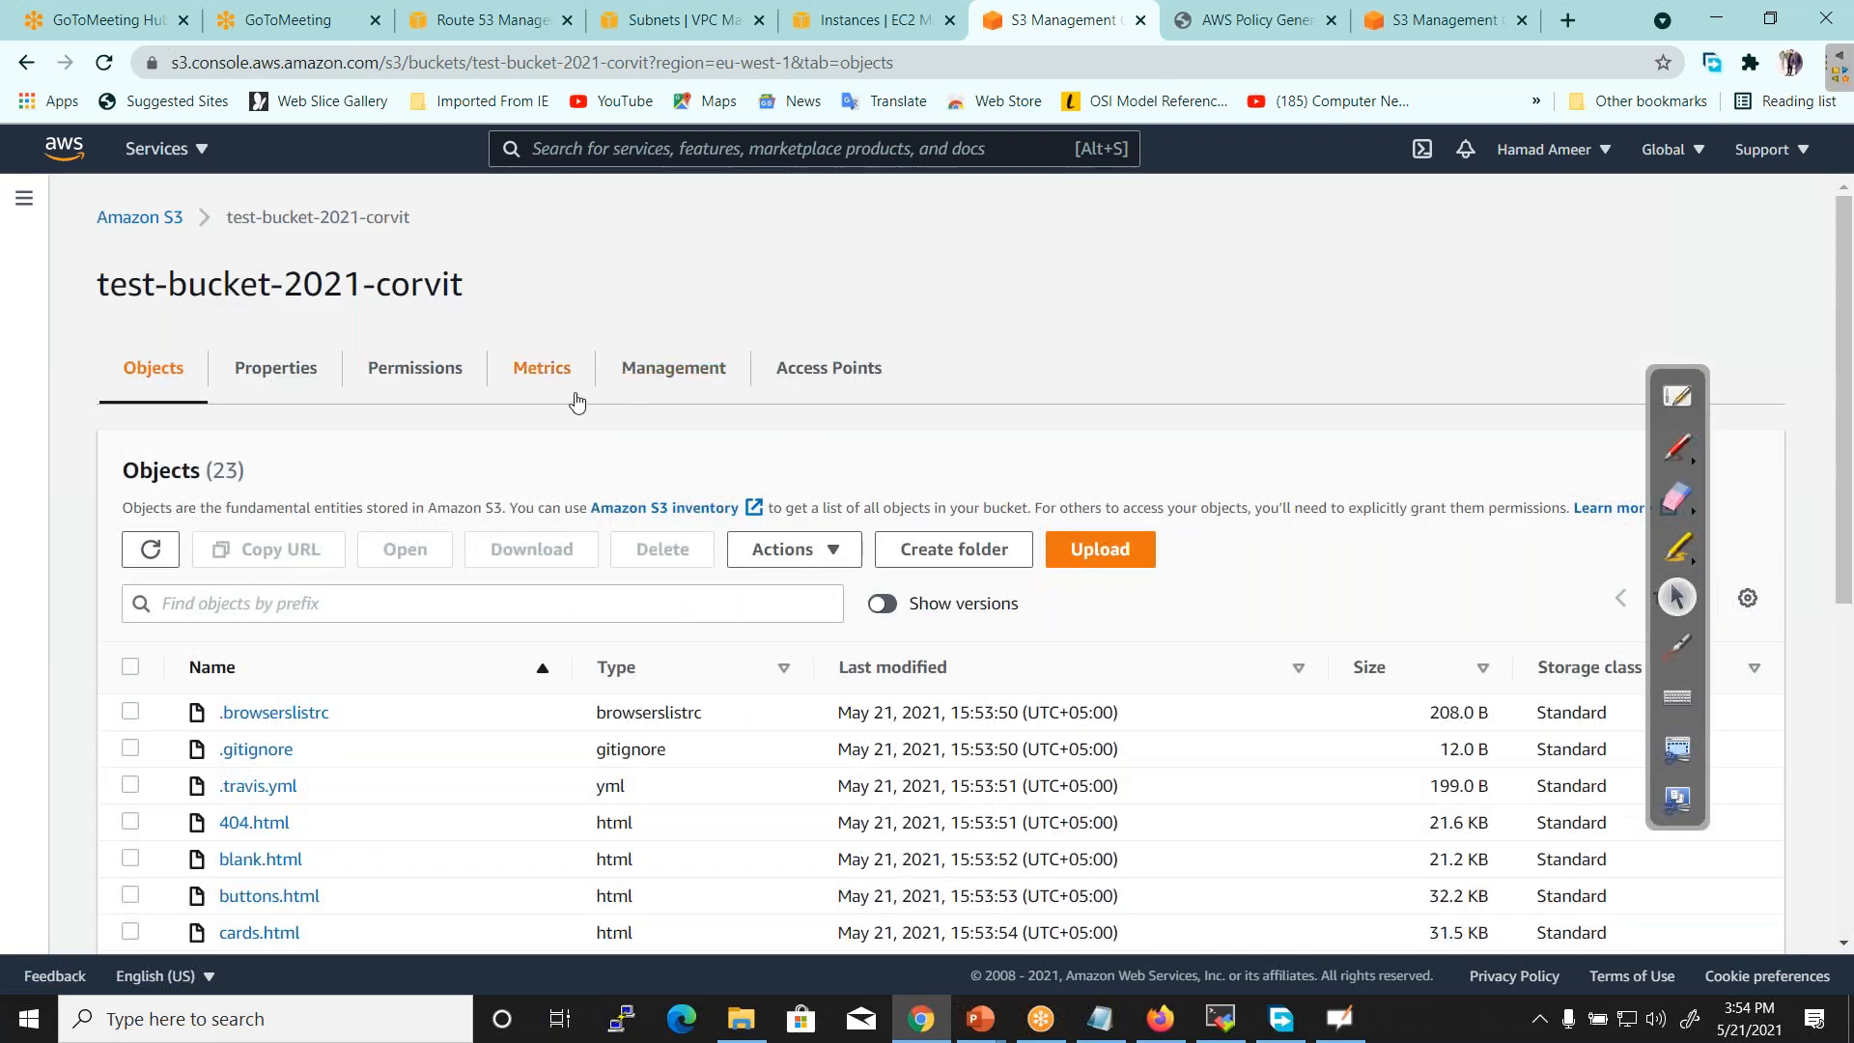
# Enable static website hosting in the bucket's properties with the hosting type Host a static website
pyautogui.click(286, 375)
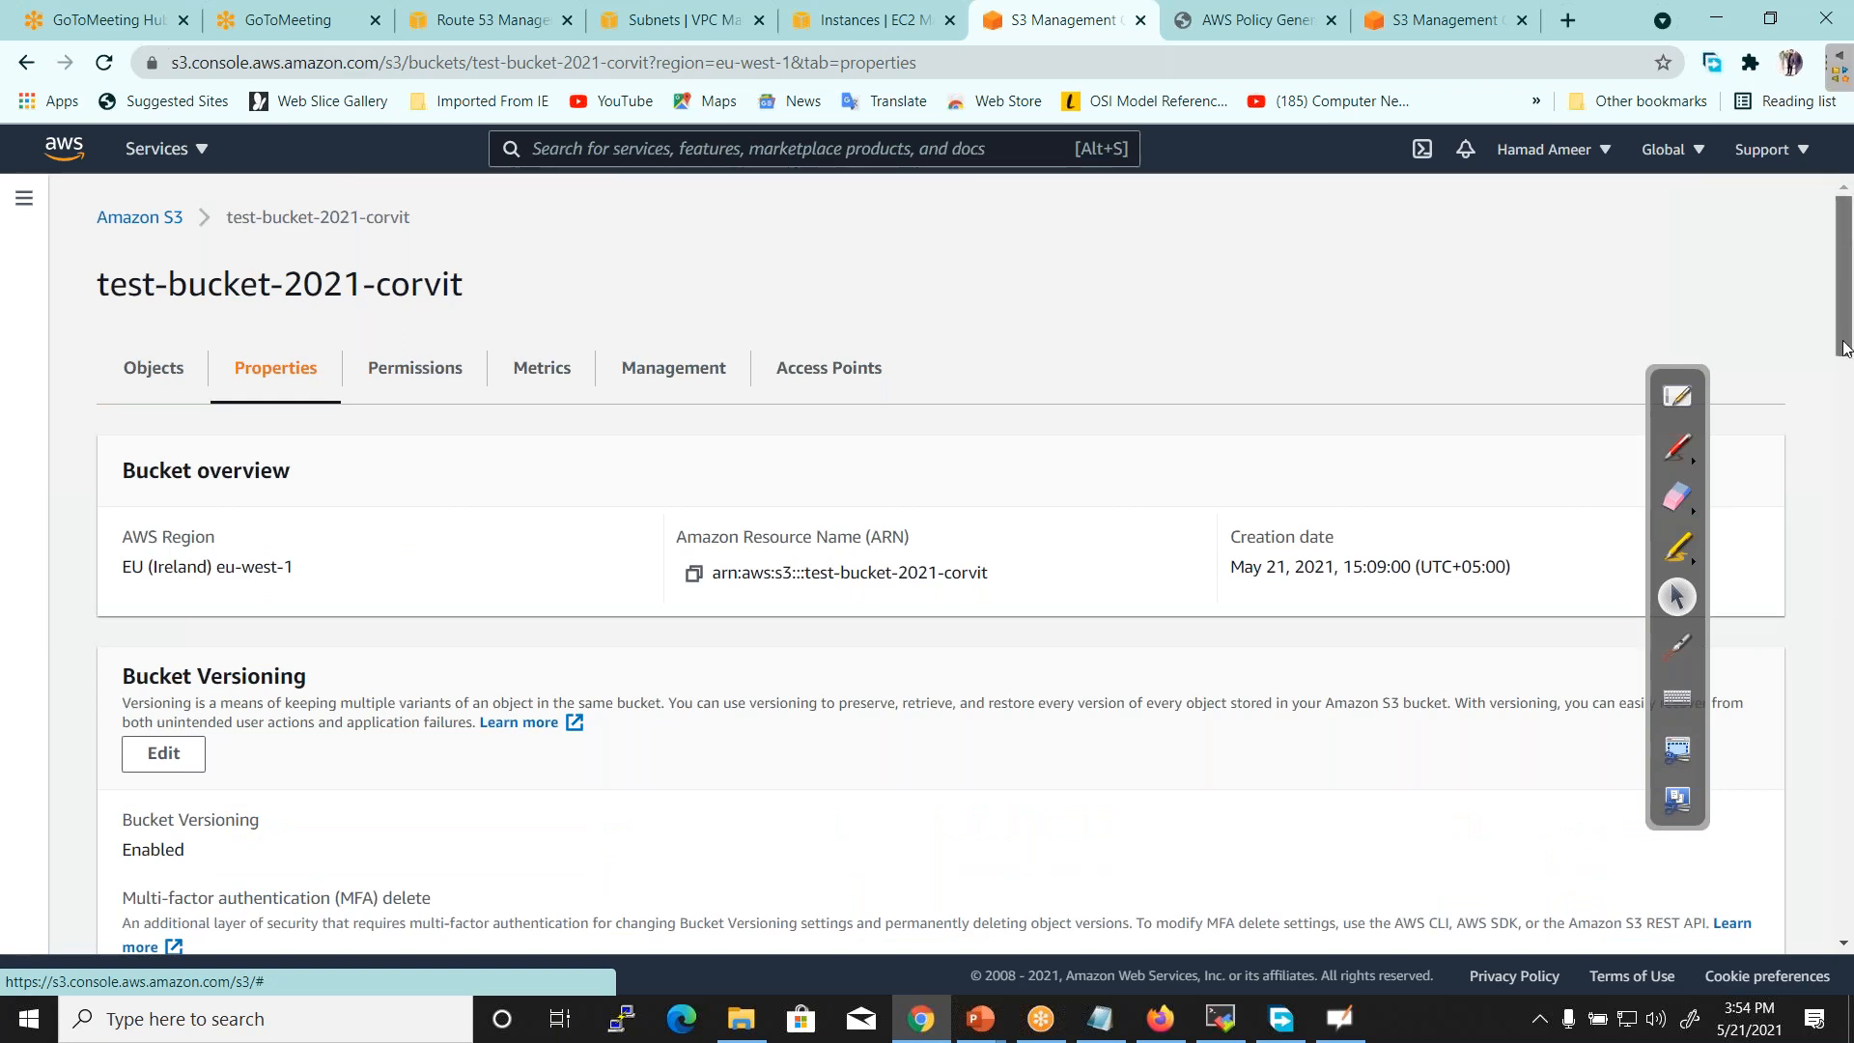
pyautogui.scroll(-6, 1847, 538)
pyautogui.scroll(-15, 1849, 538)
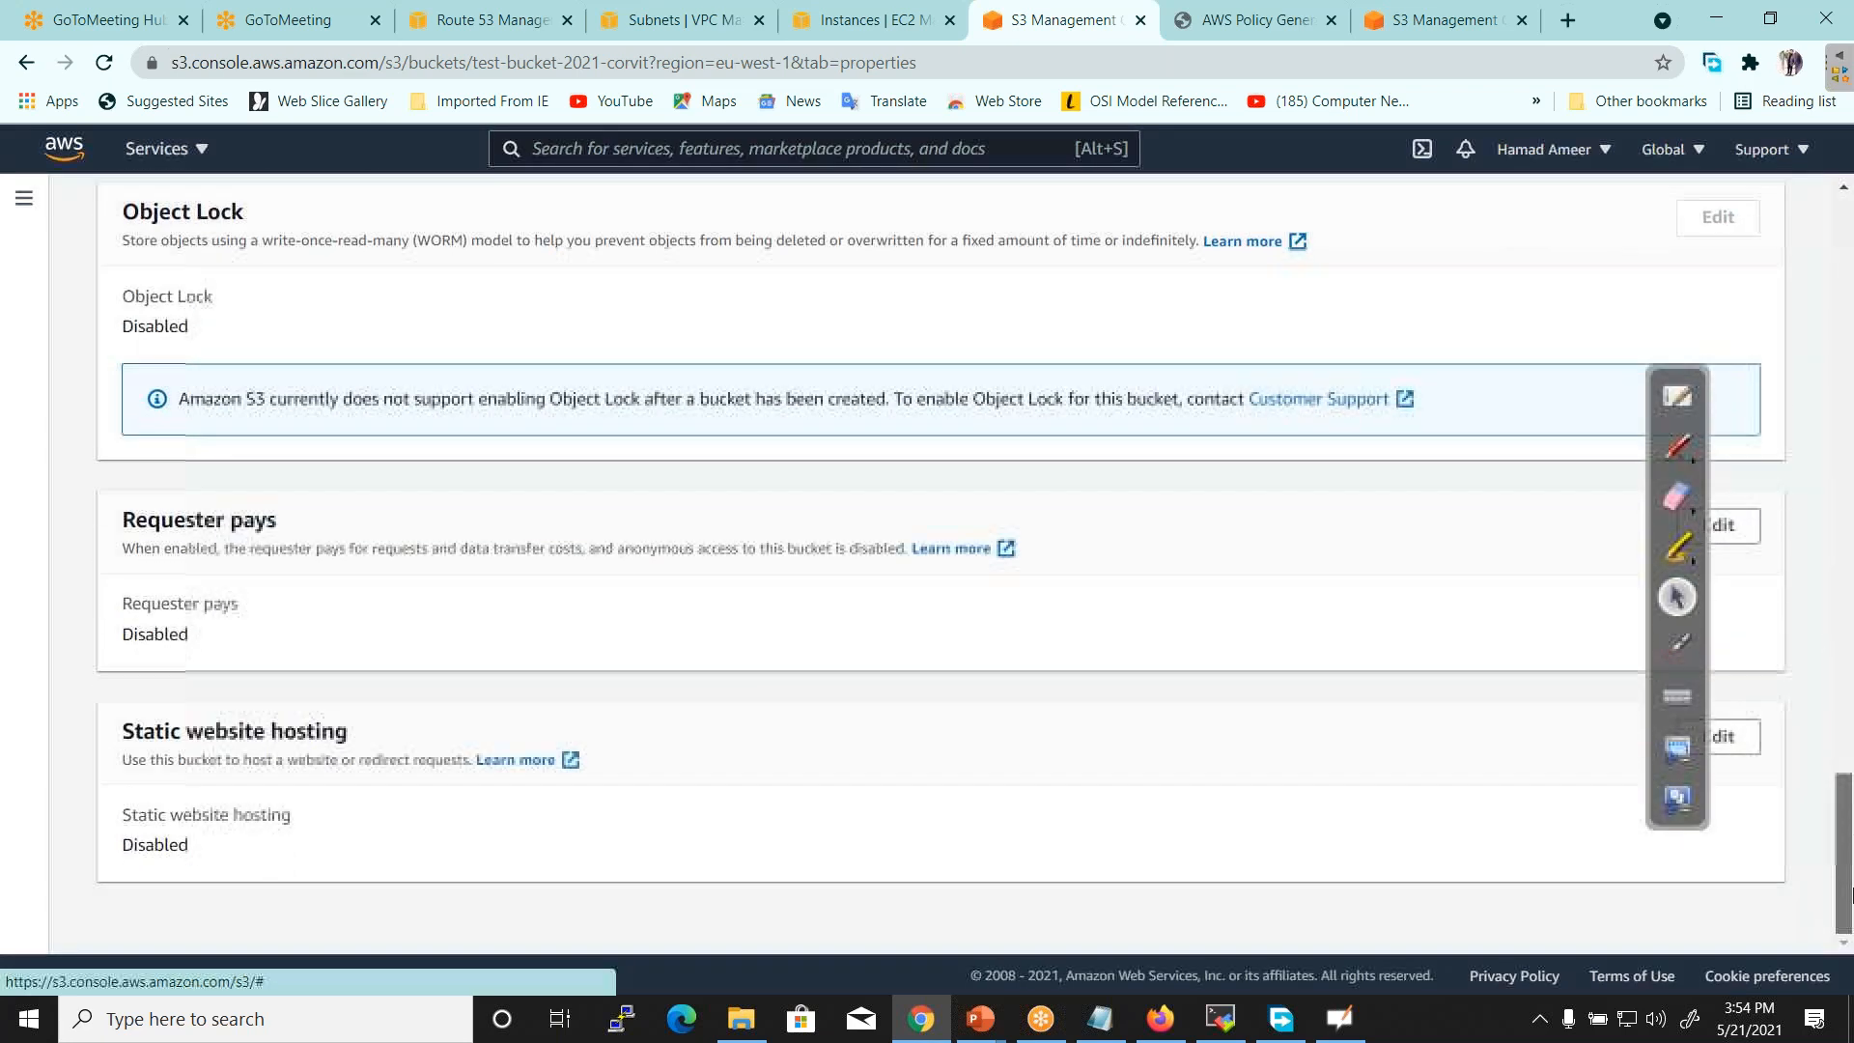
pyautogui.moveTo(130, 739); pyautogui.dragTo(338, 725)
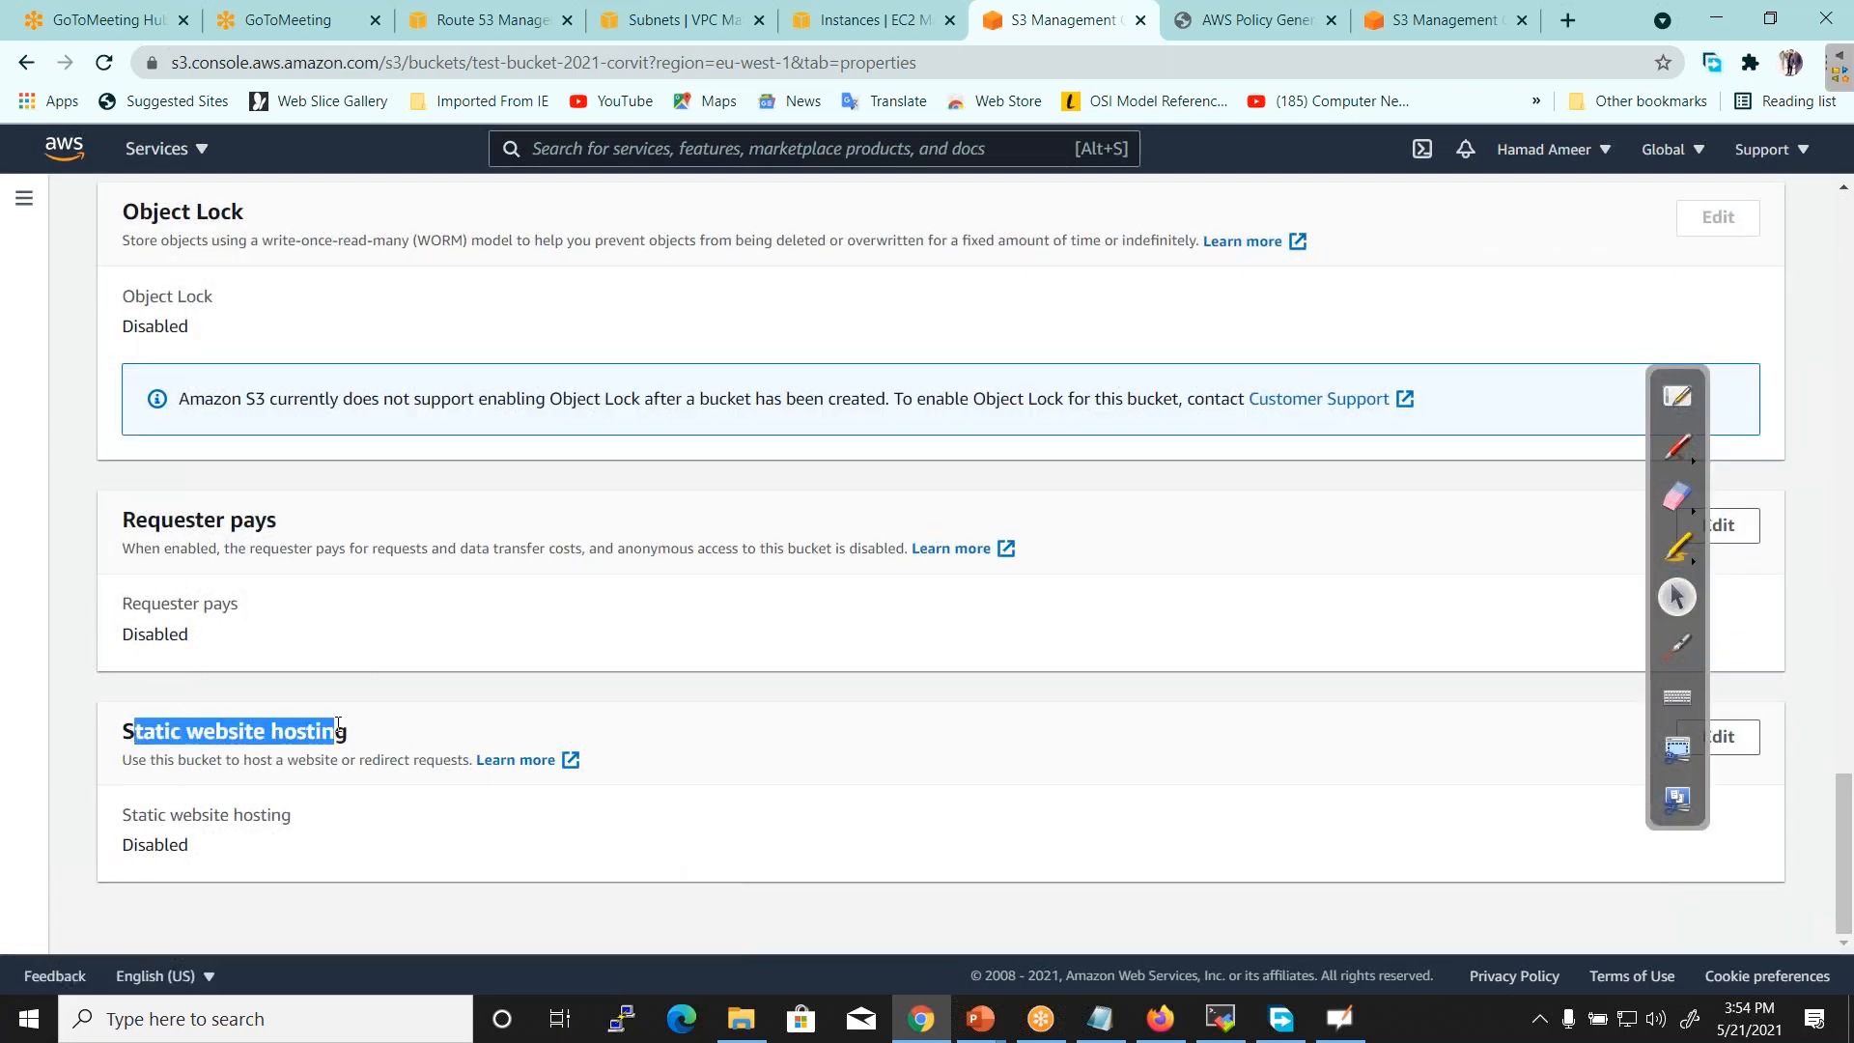
pyautogui.moveTo(123, 843); pyautogui.dragTo(202, 846)
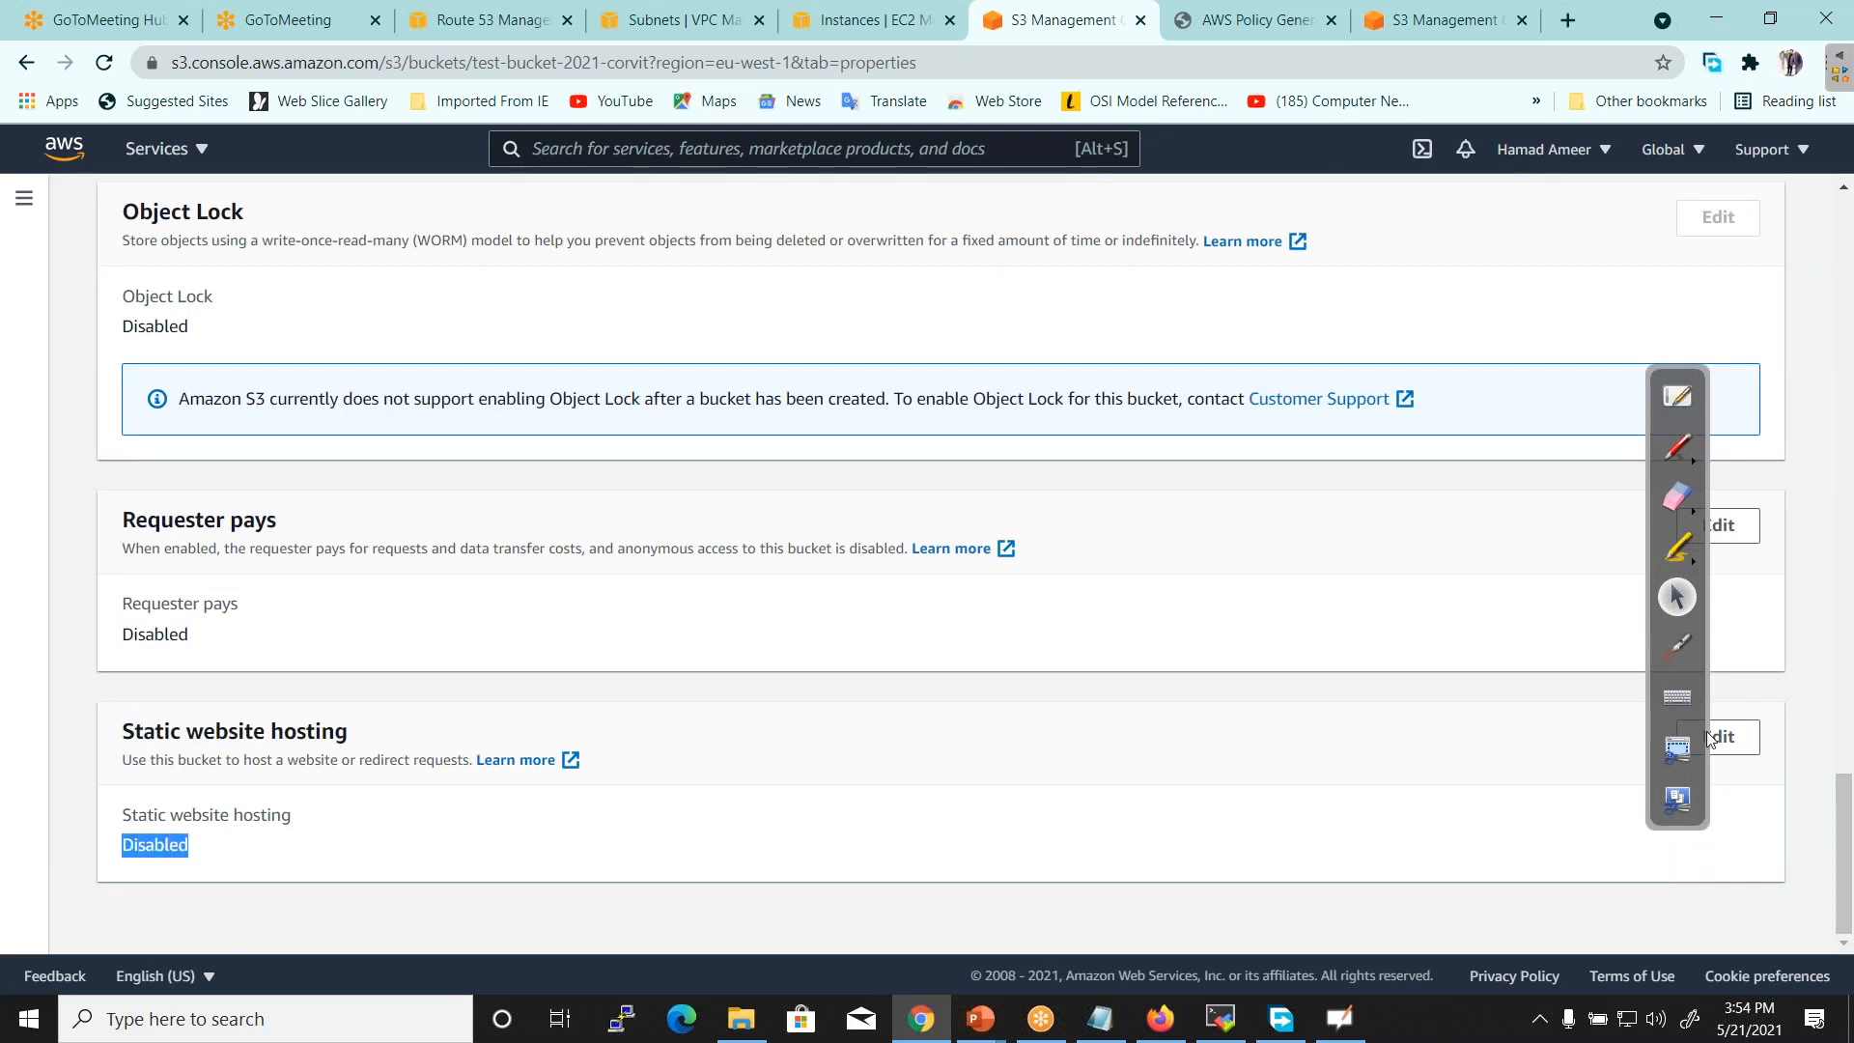
pyautogui.click(1738, 738)
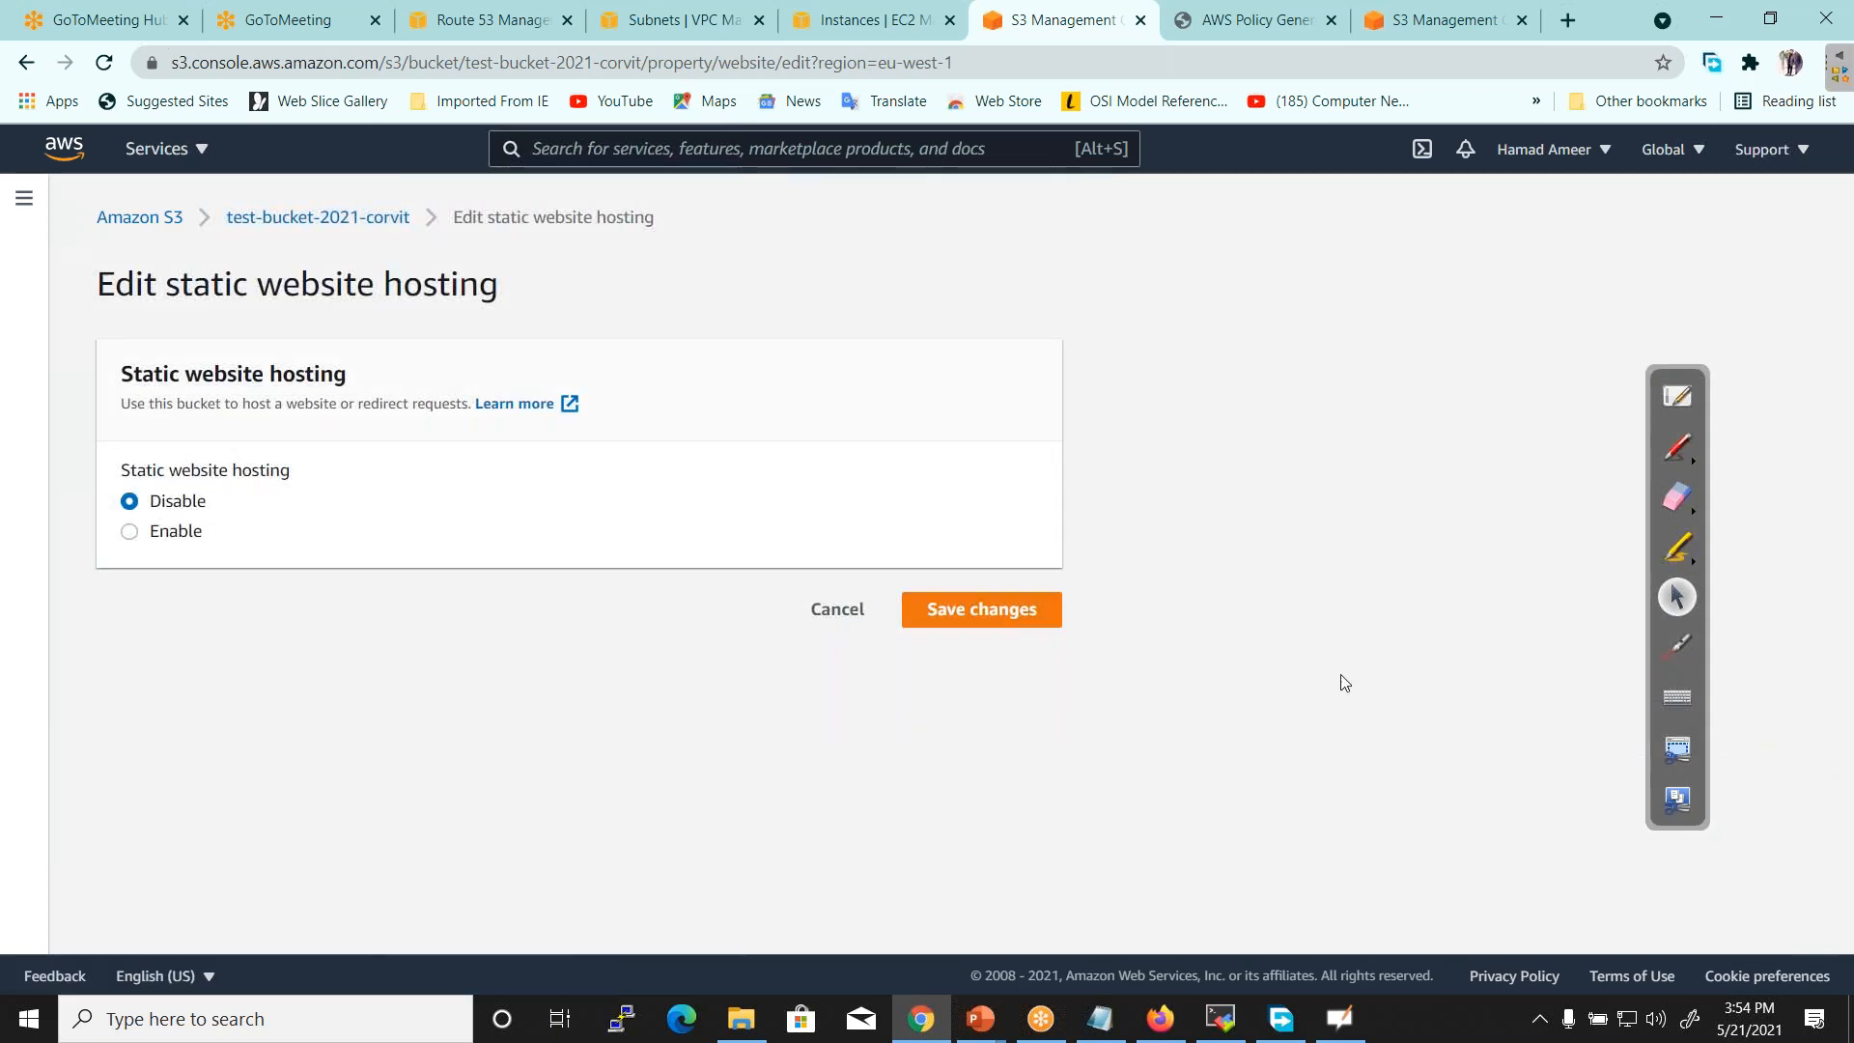
pyautogui.click(171, 534)
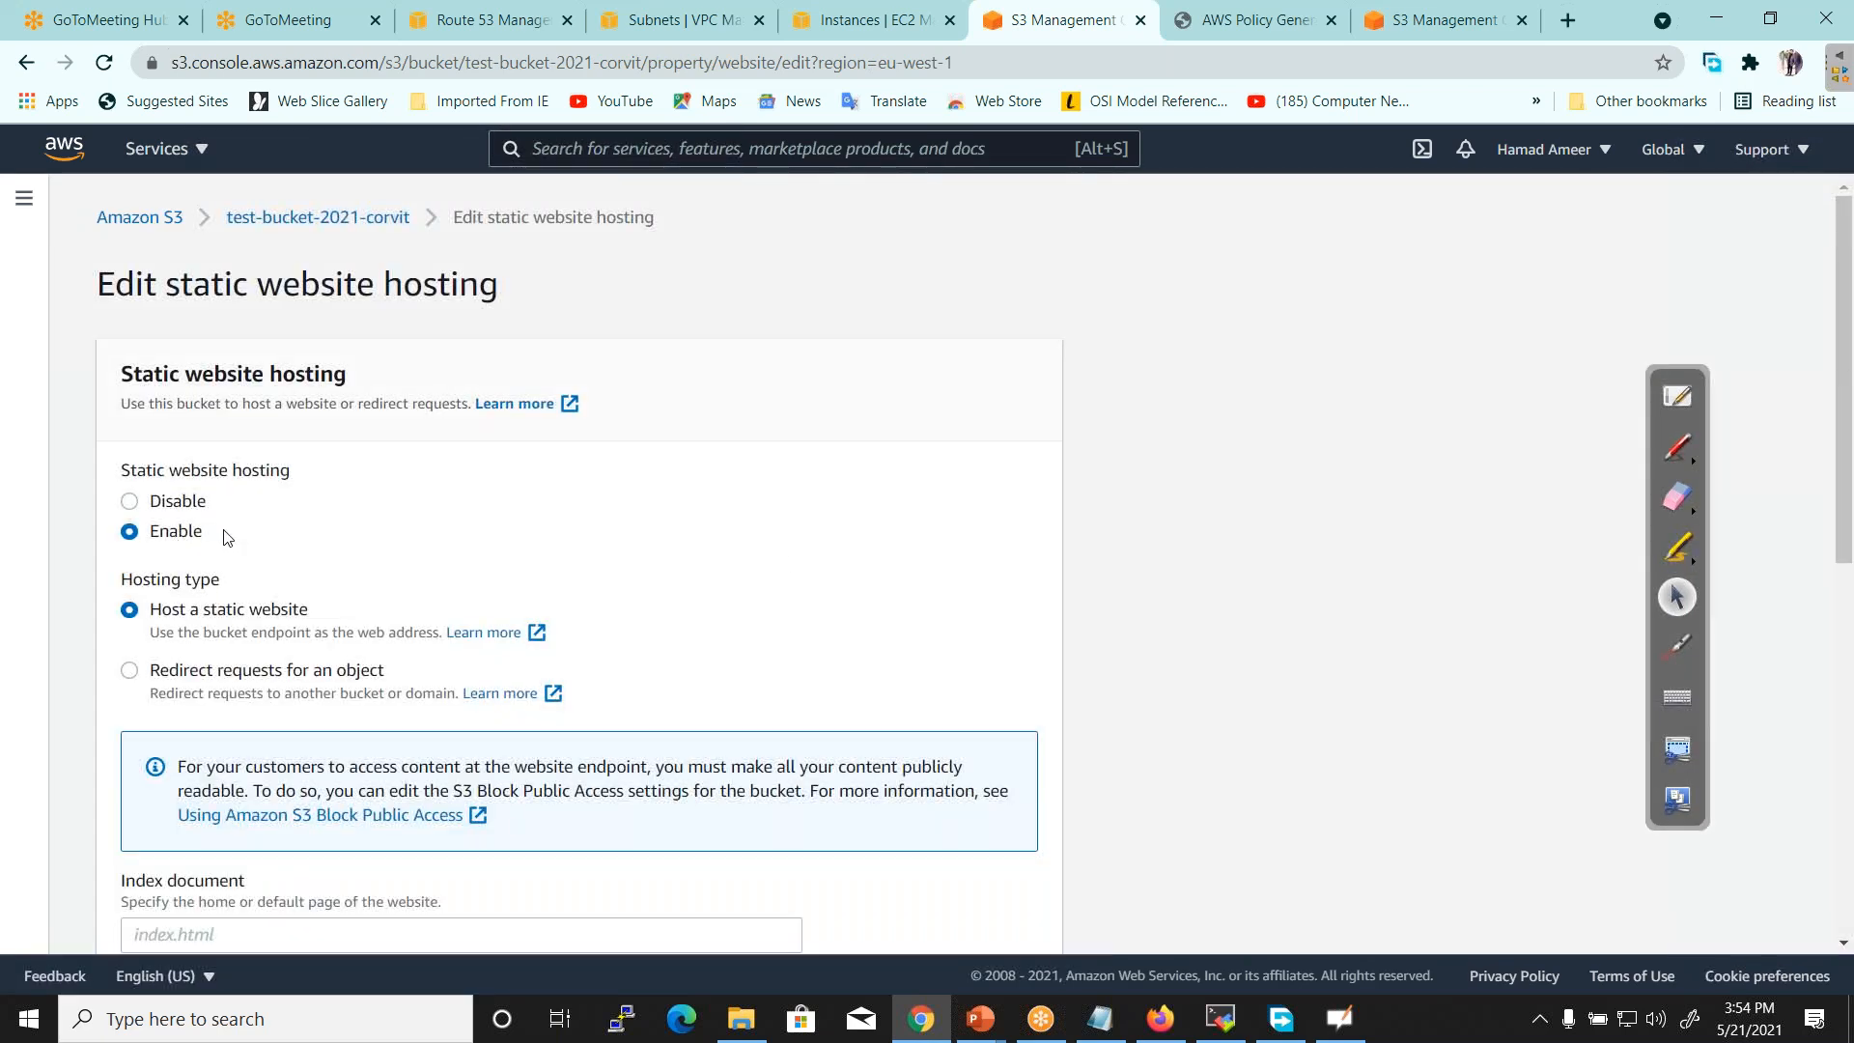
pyautogui.moveTo(1845, 398); pyautogui.dragTo(1845, 533)
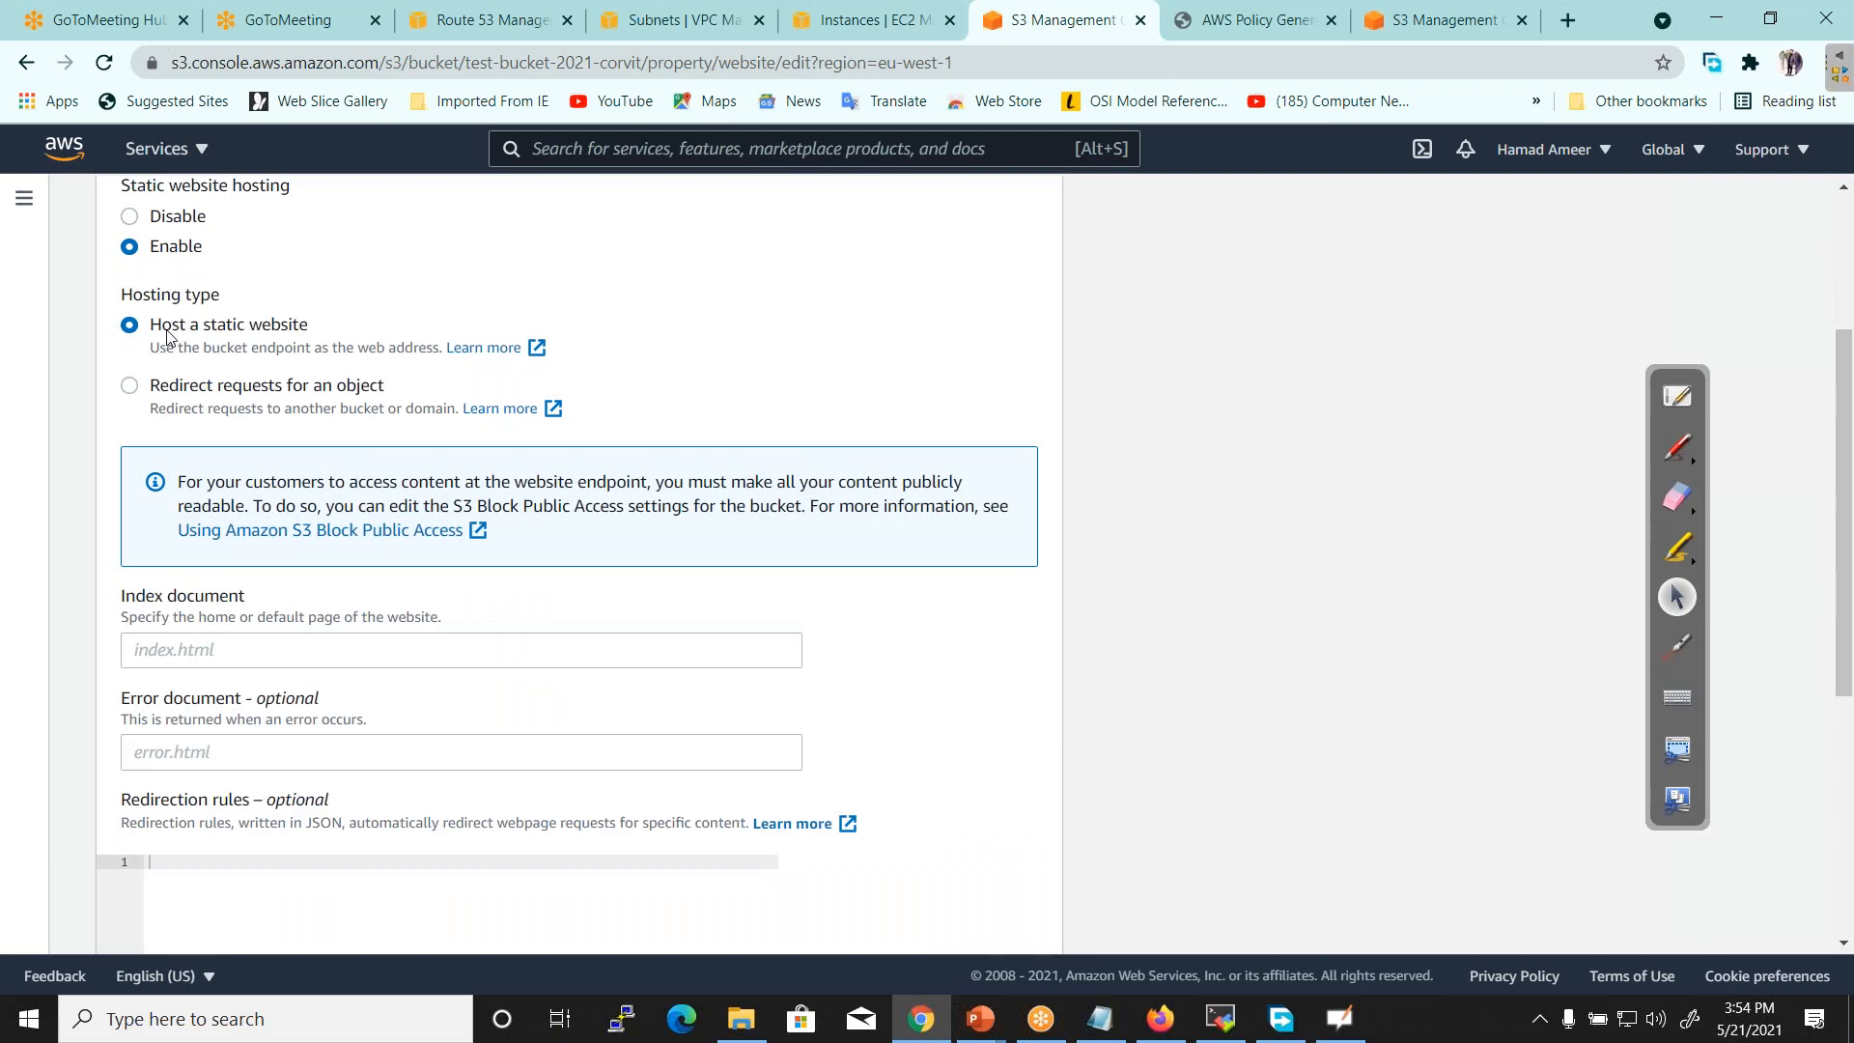
pyautogui.moveTo(167, 333); pyautogui.dragTo(306, 327)
pyautogui.moveTo(184, 388); pyautogui.dragTo(391, 393)
pyautogui.moveTo(209, 329); pyautogui.dragTo(271, 328)
# Set the index document to index.html and the error document to error.html, and save the static website hosting changes
pyautogui.click(208, 652)
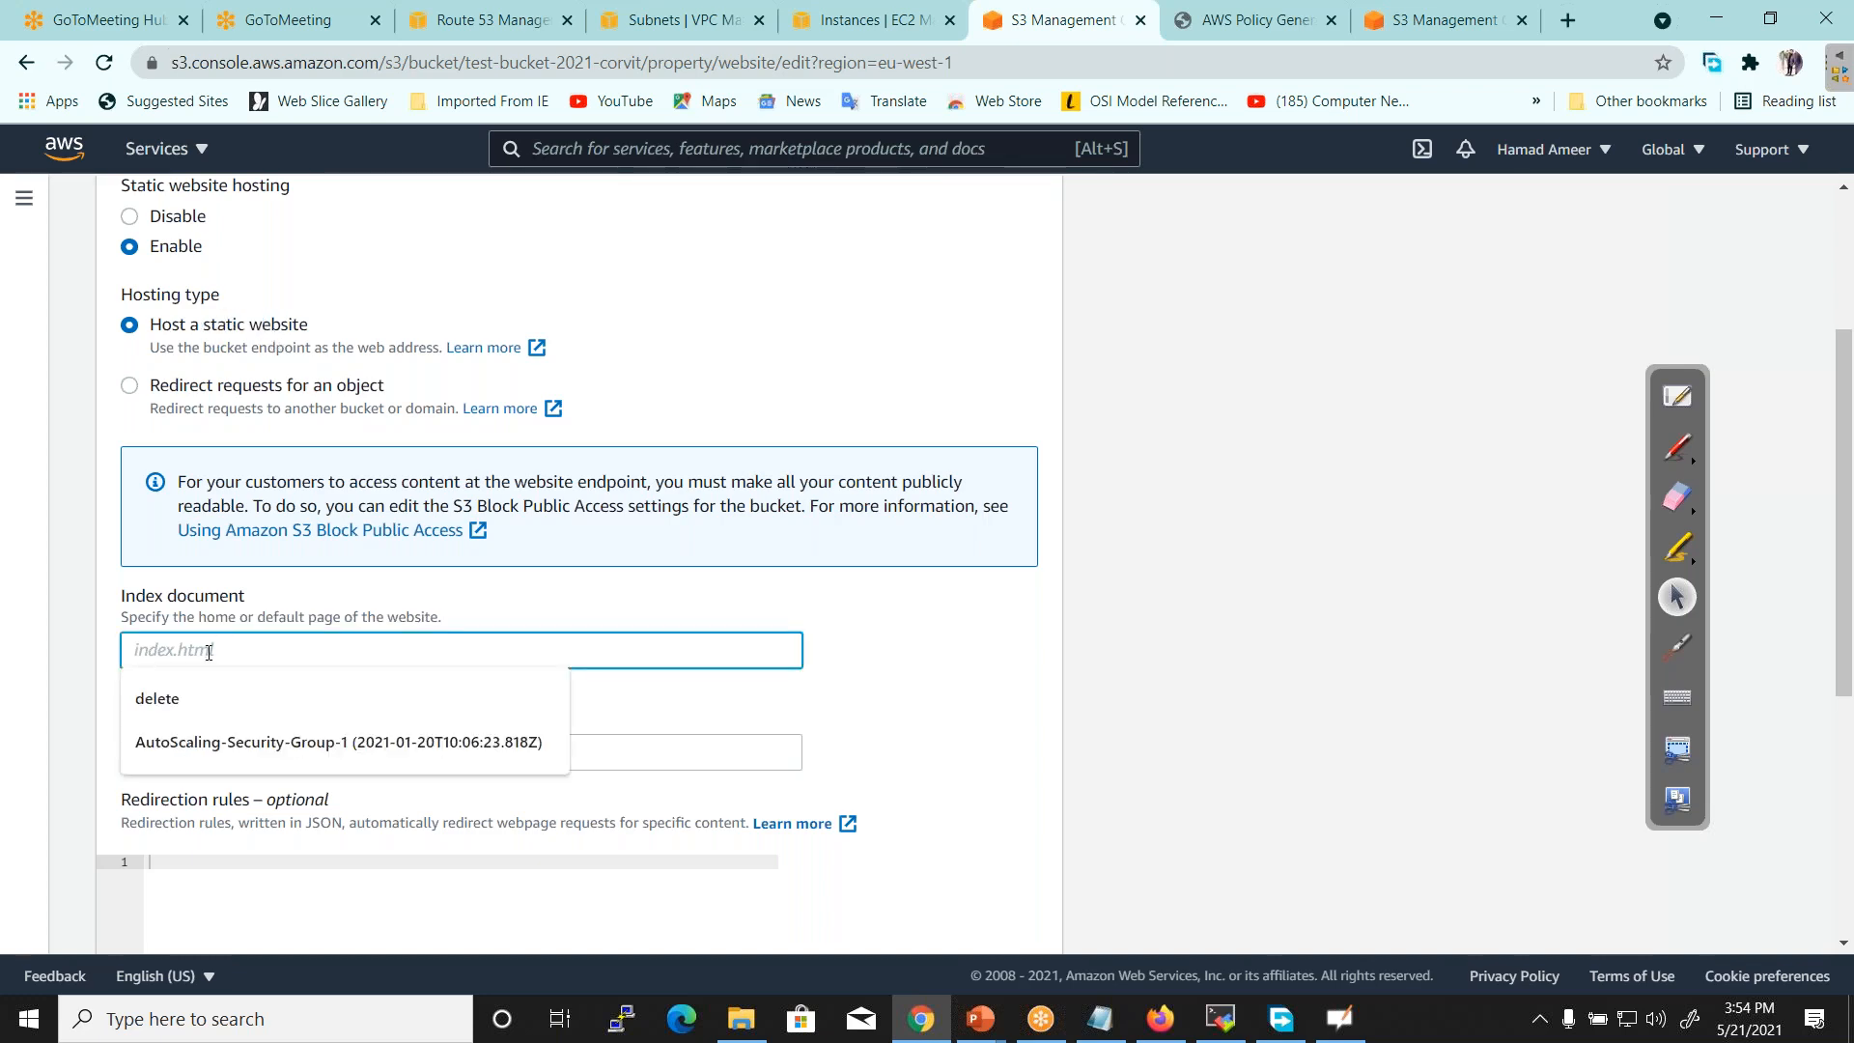
pyautogui.write('index.htl')
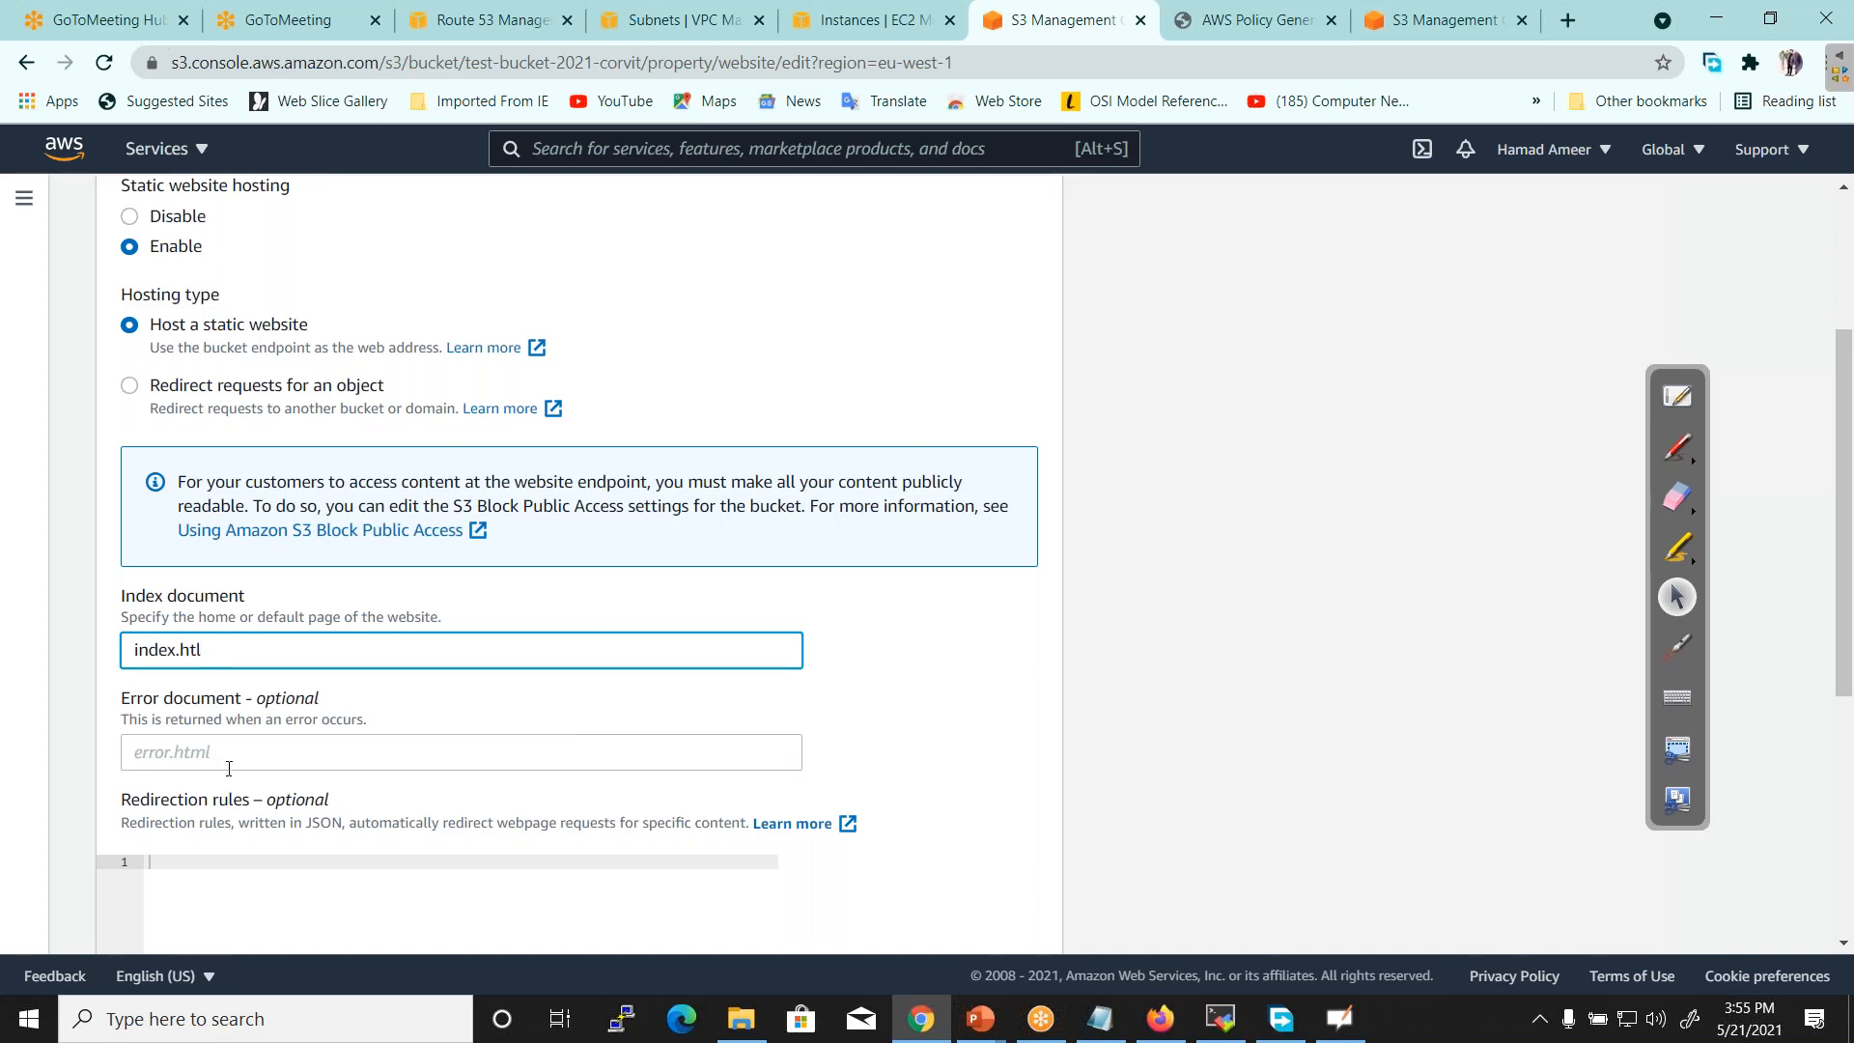
pyautogui.click(226, 754)
pyautogui.write('r')
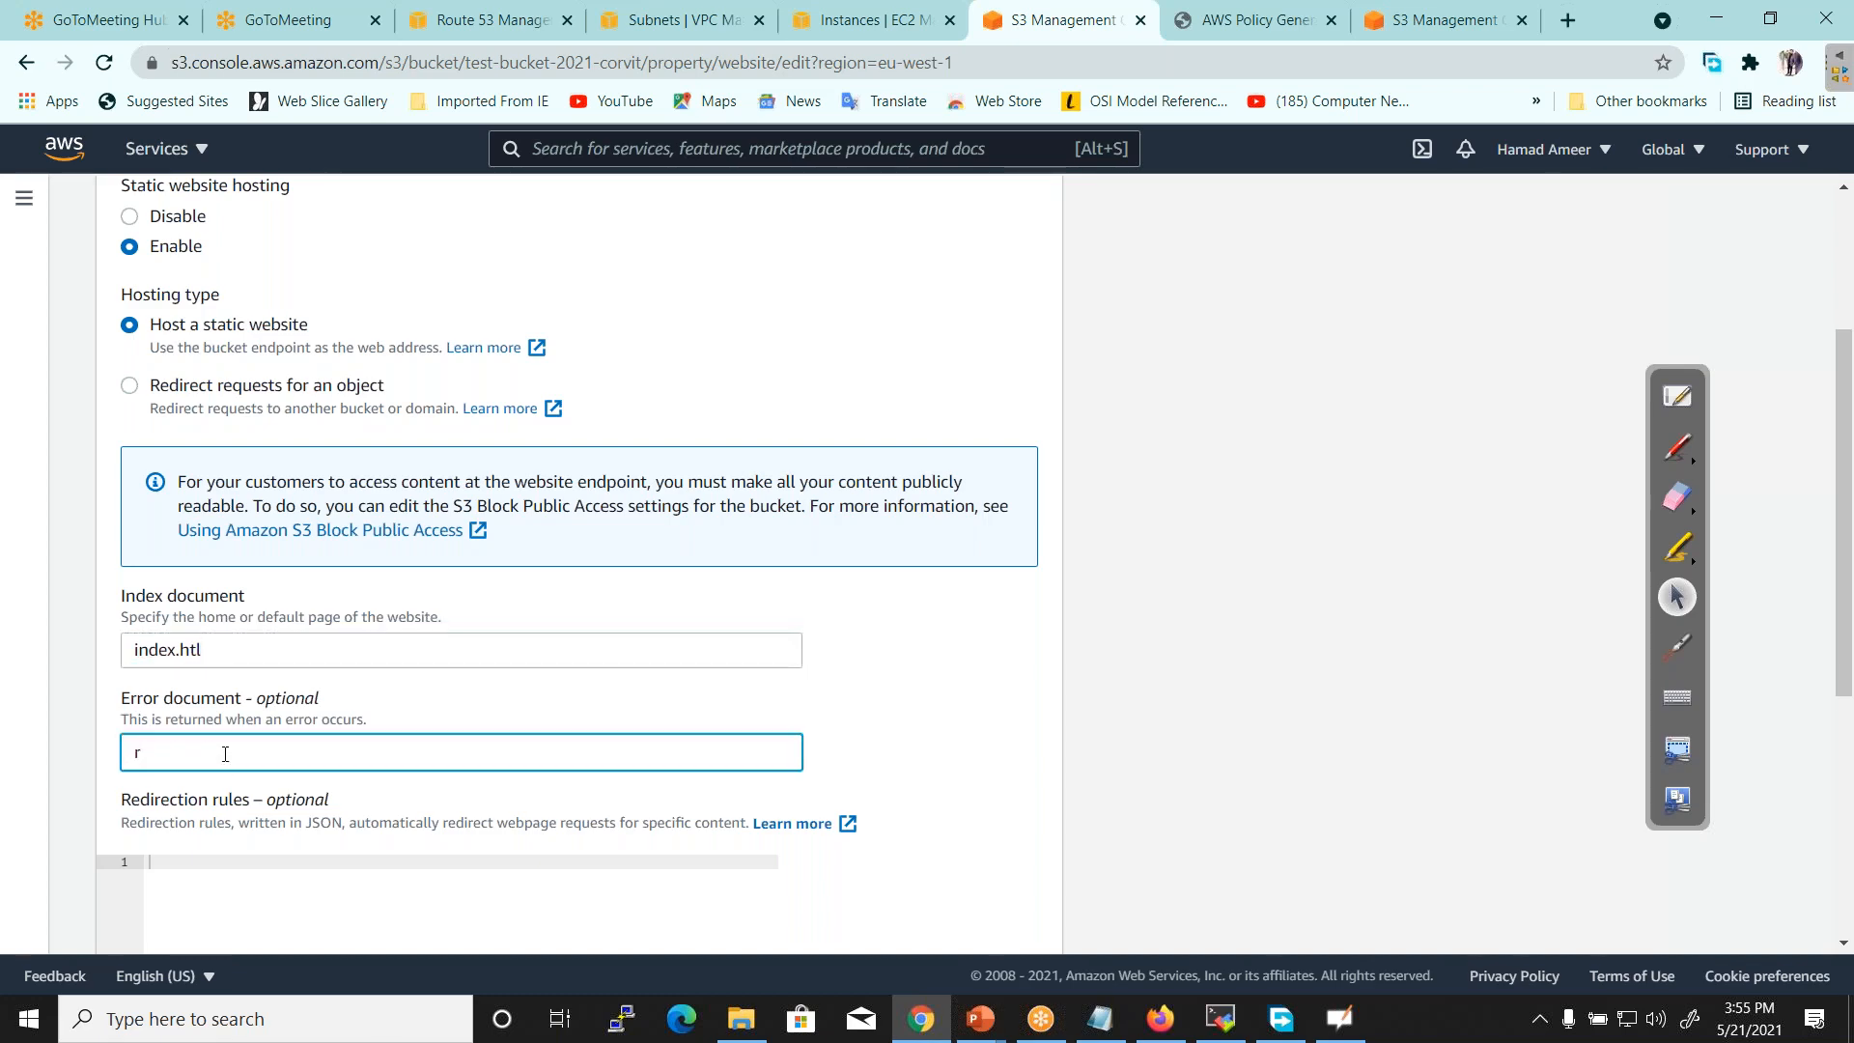
pyautogui.press('BackSpace')
pyautogui.write('error.html')
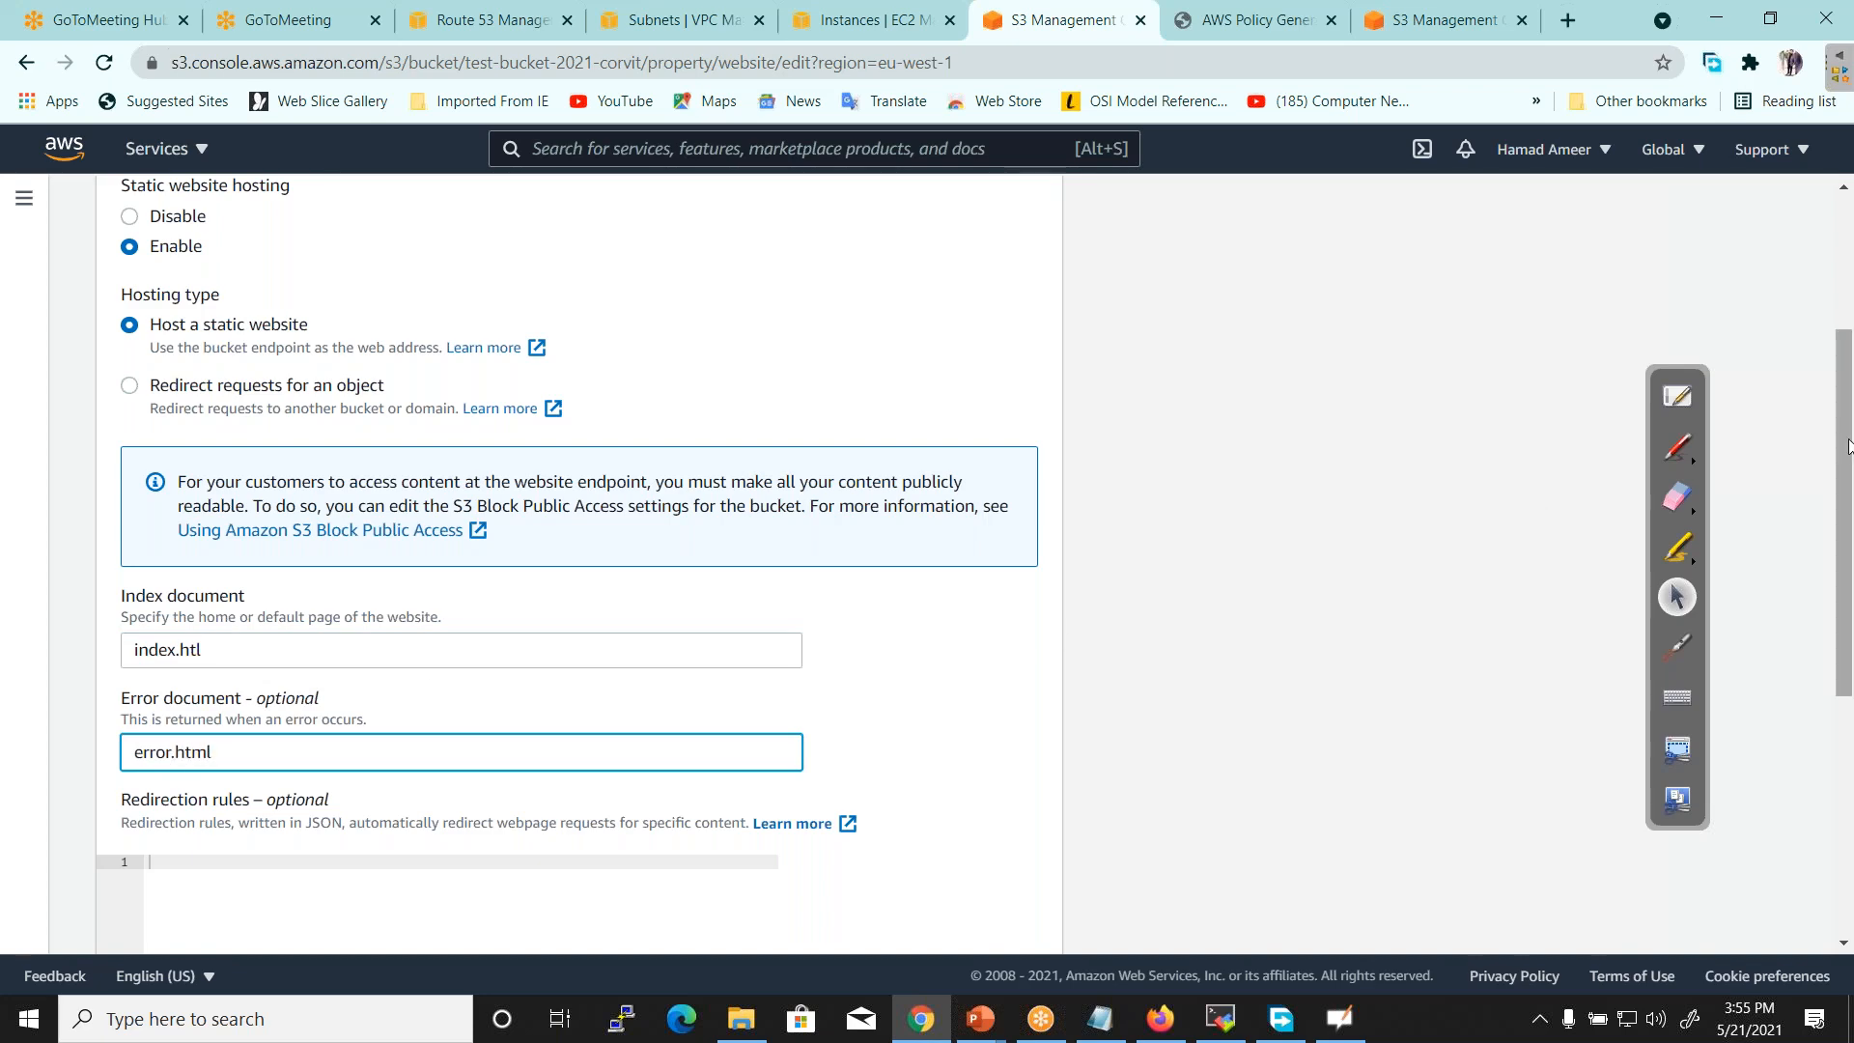
pyautogui.moveTo(1850, 446); pyautogui.dragTo(1850, 606)
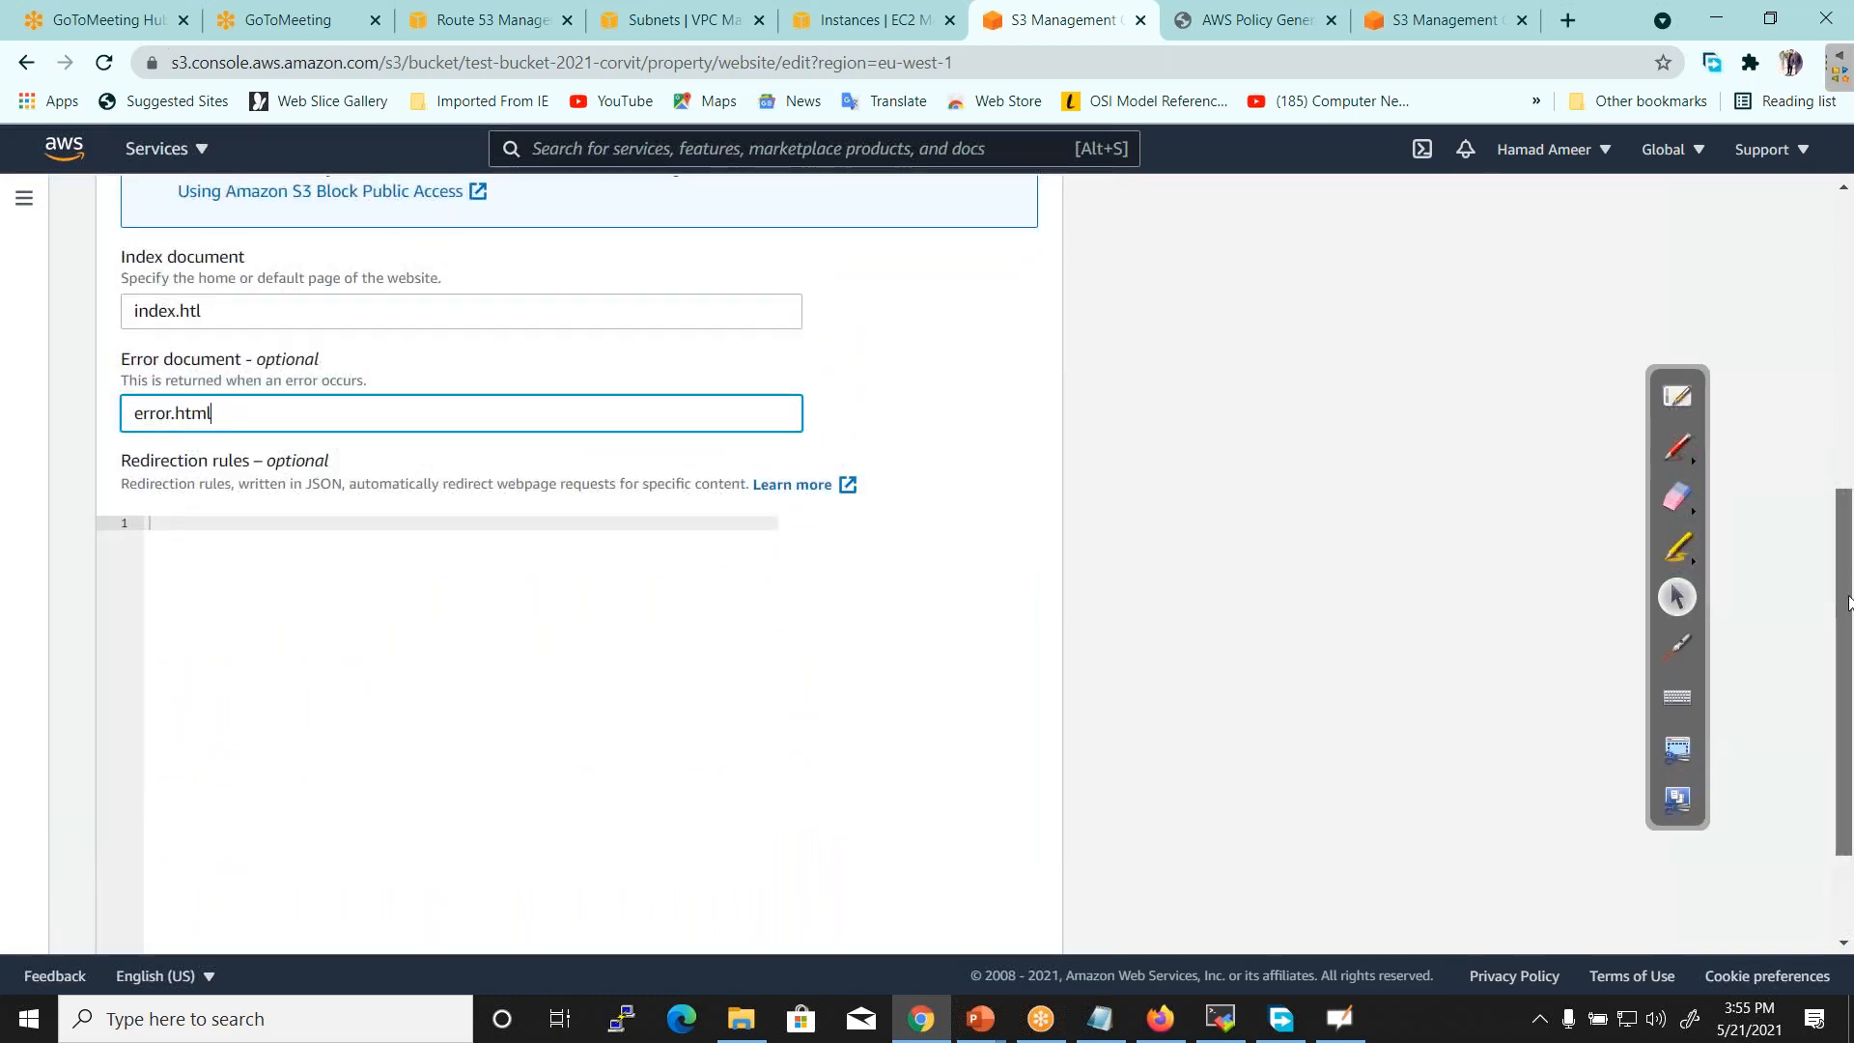
pyautogui.moveTo(1850, 605); pyautogui.dragTo(1849, 587)
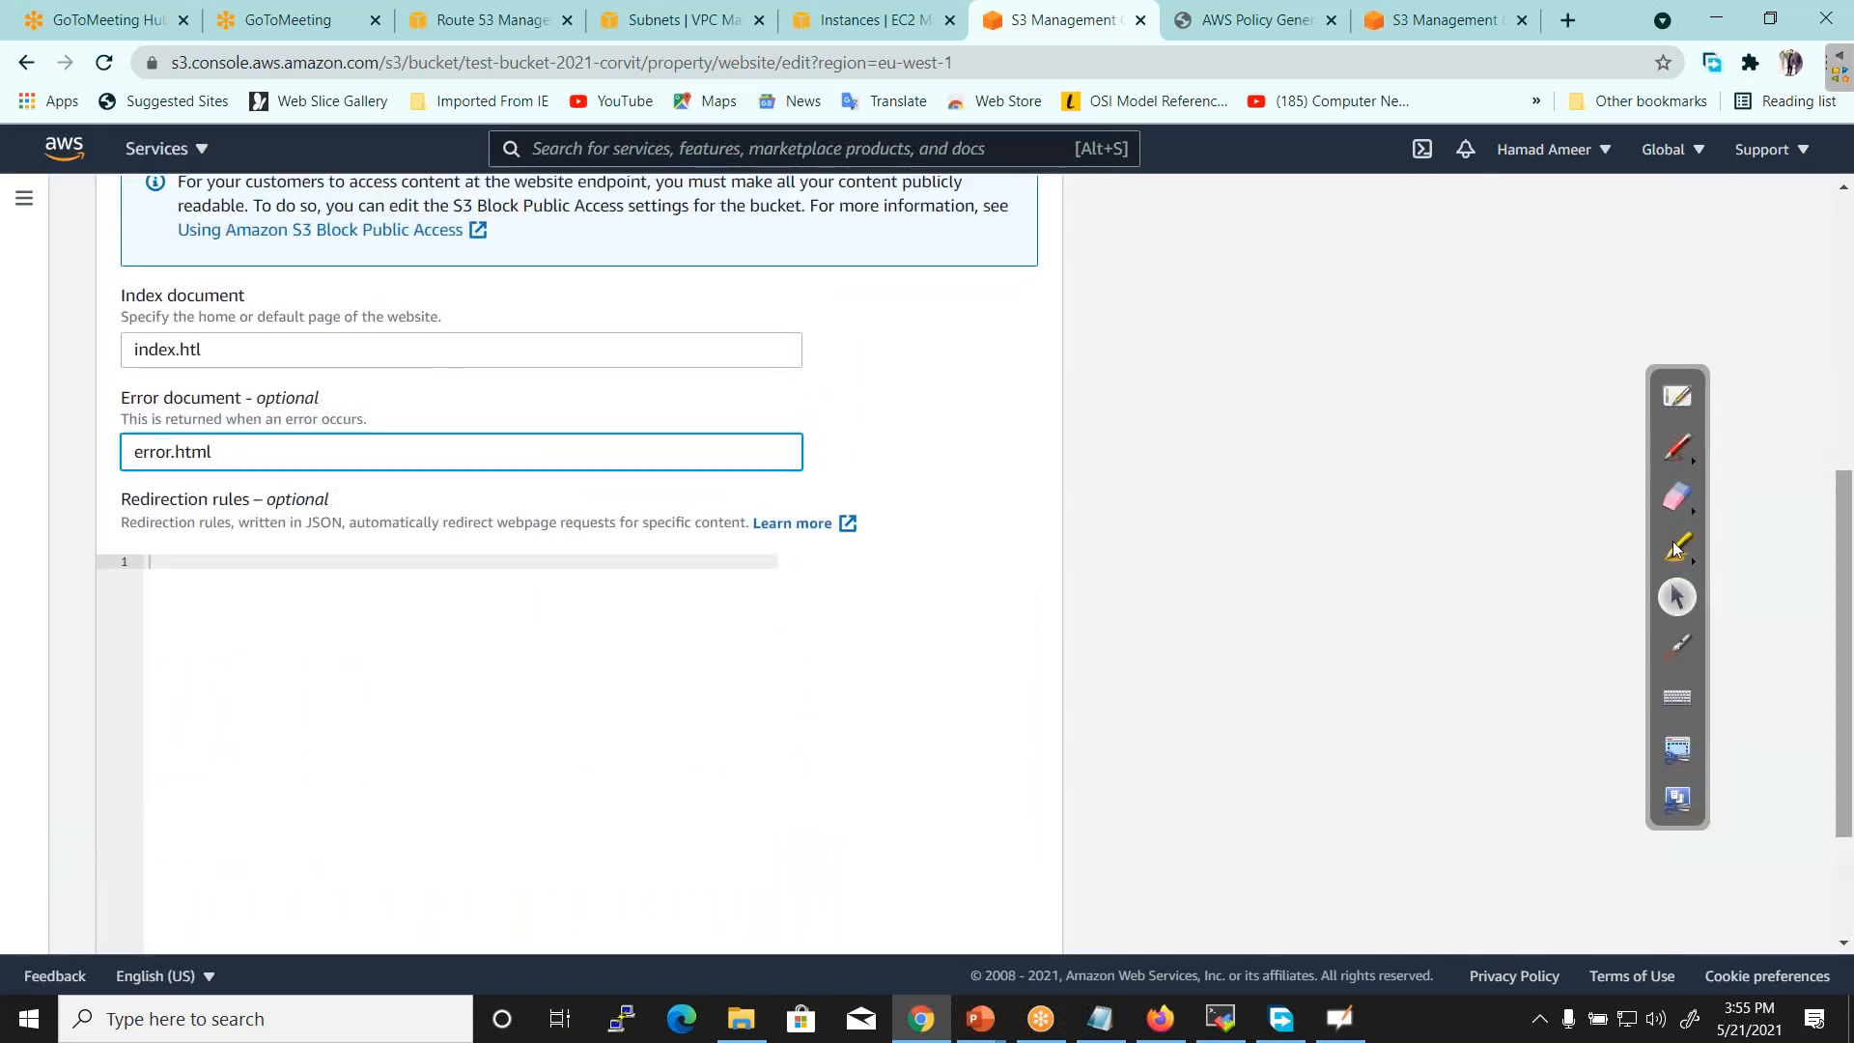
pyautogui.click(284, 353)
pyautogui.press('BackSpace')
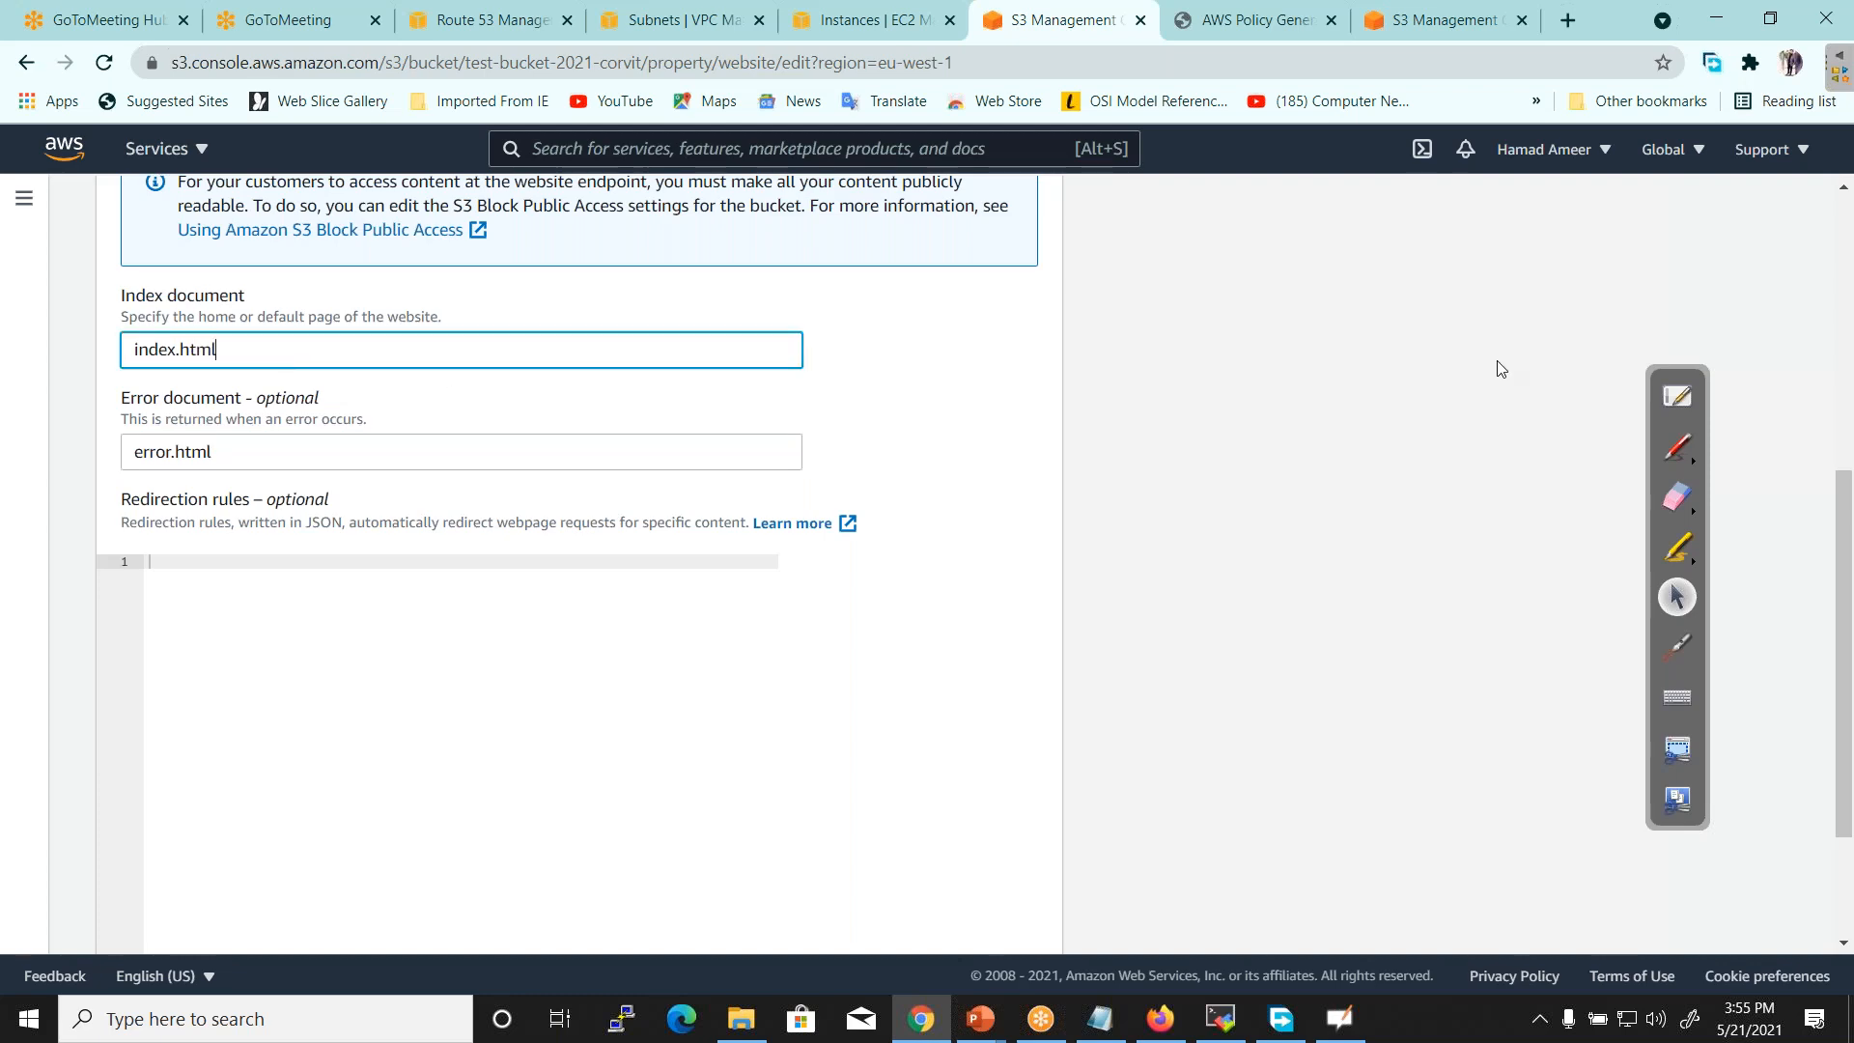
pyautogui.scroll(-2, 1842, 534)
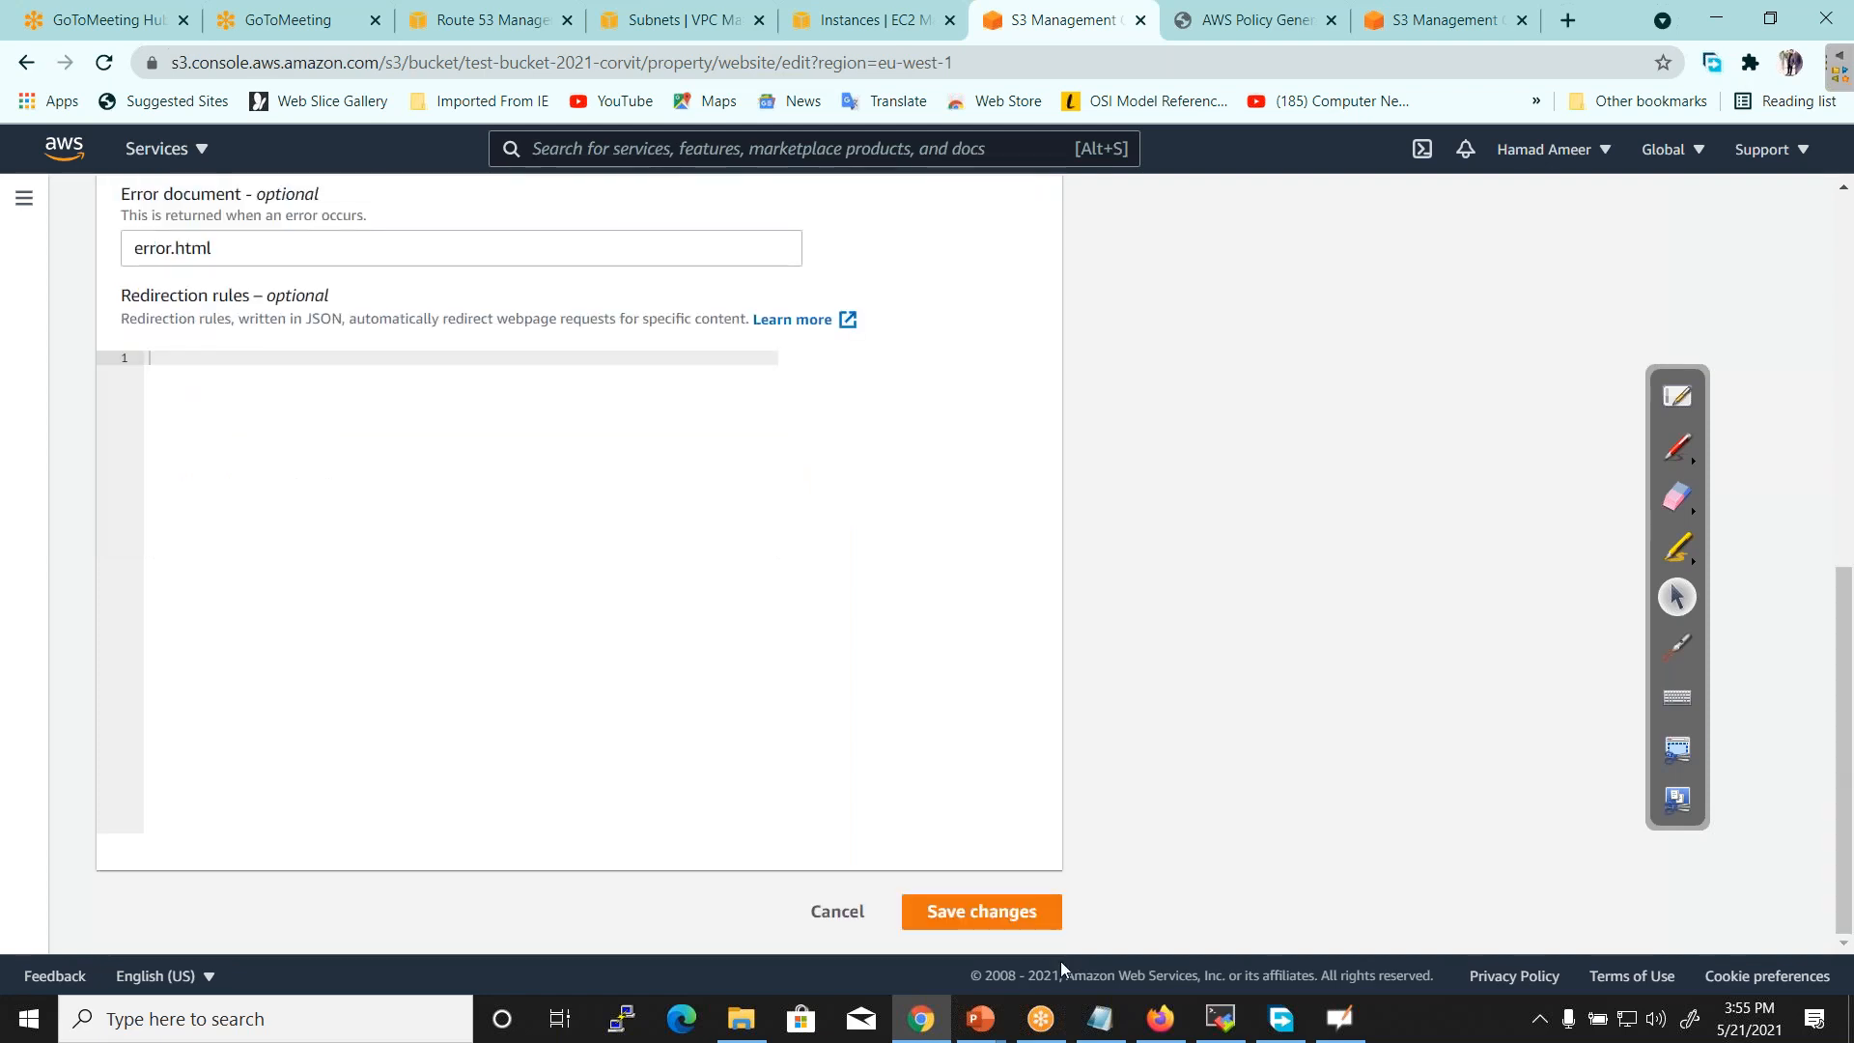
pyautogui.click(969, 912)
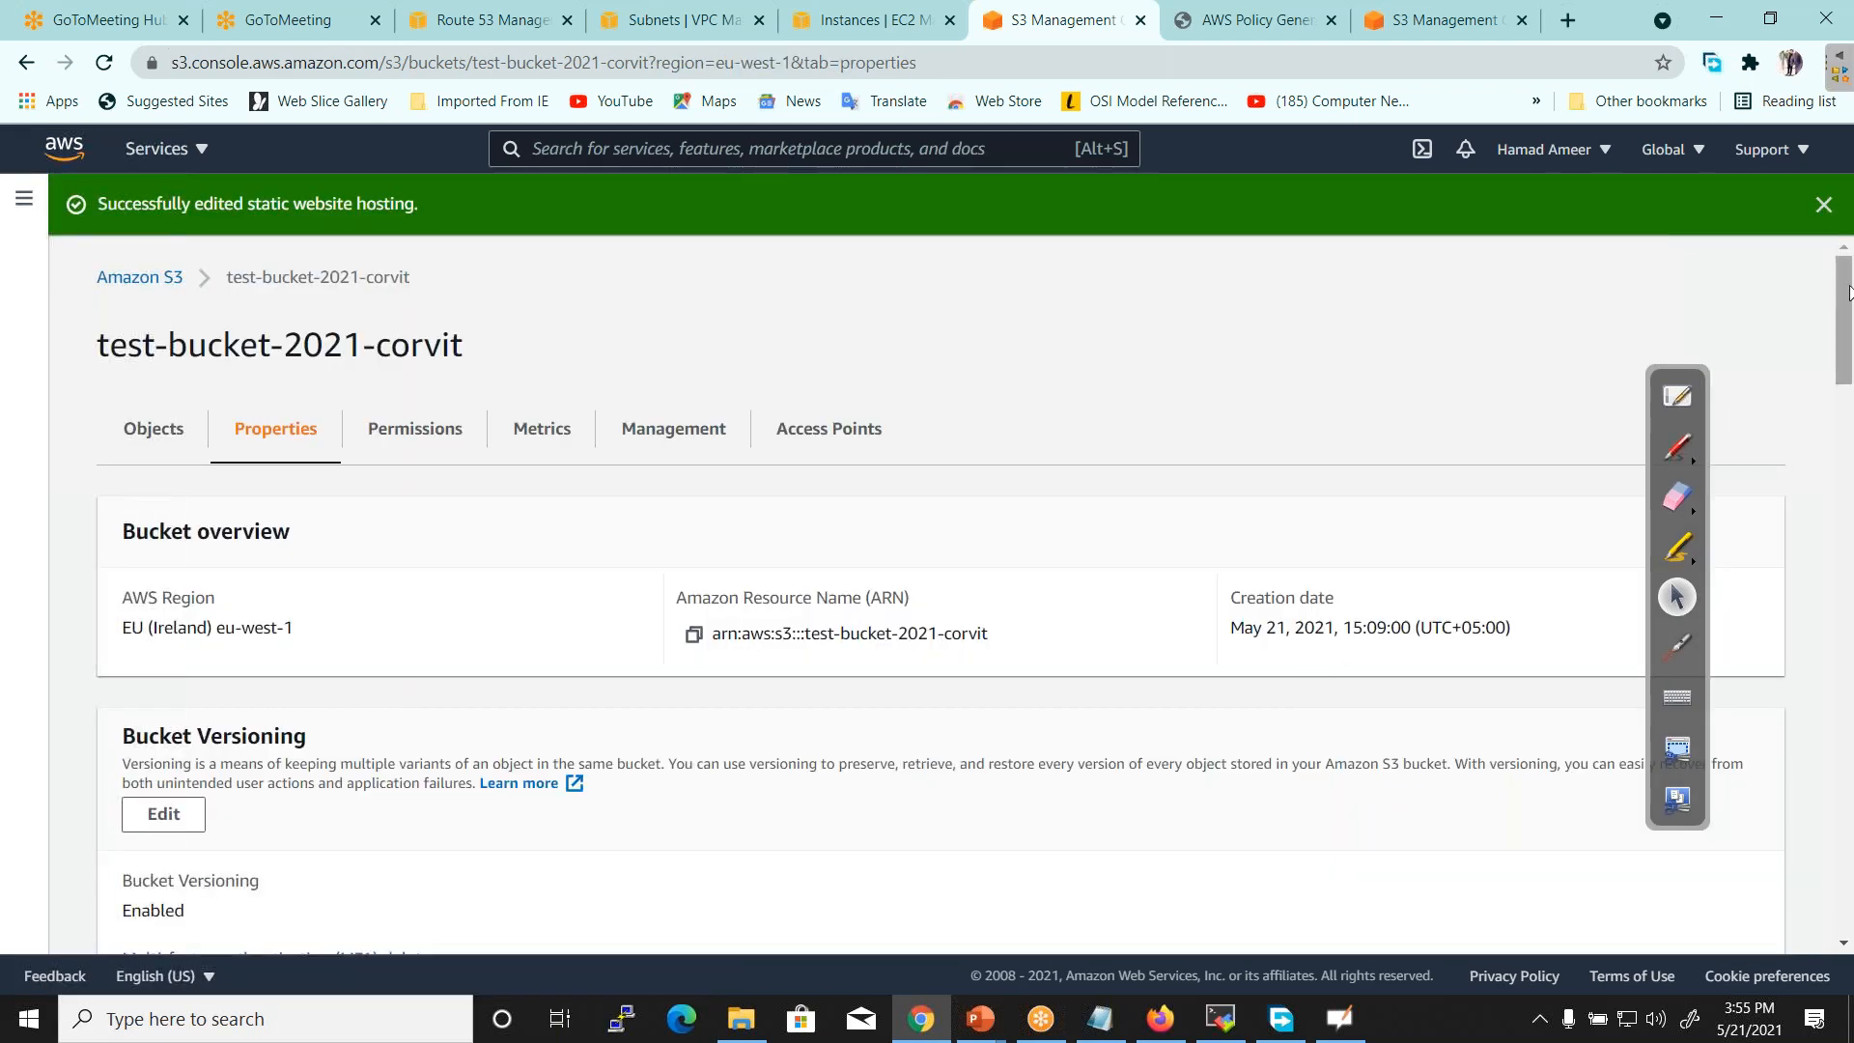
# Copy the bucket website endpoint from the bucket's static website hosting properties
pyautogui.moveTo(1852, 304); pyautogui.dragTo(1851, 859)
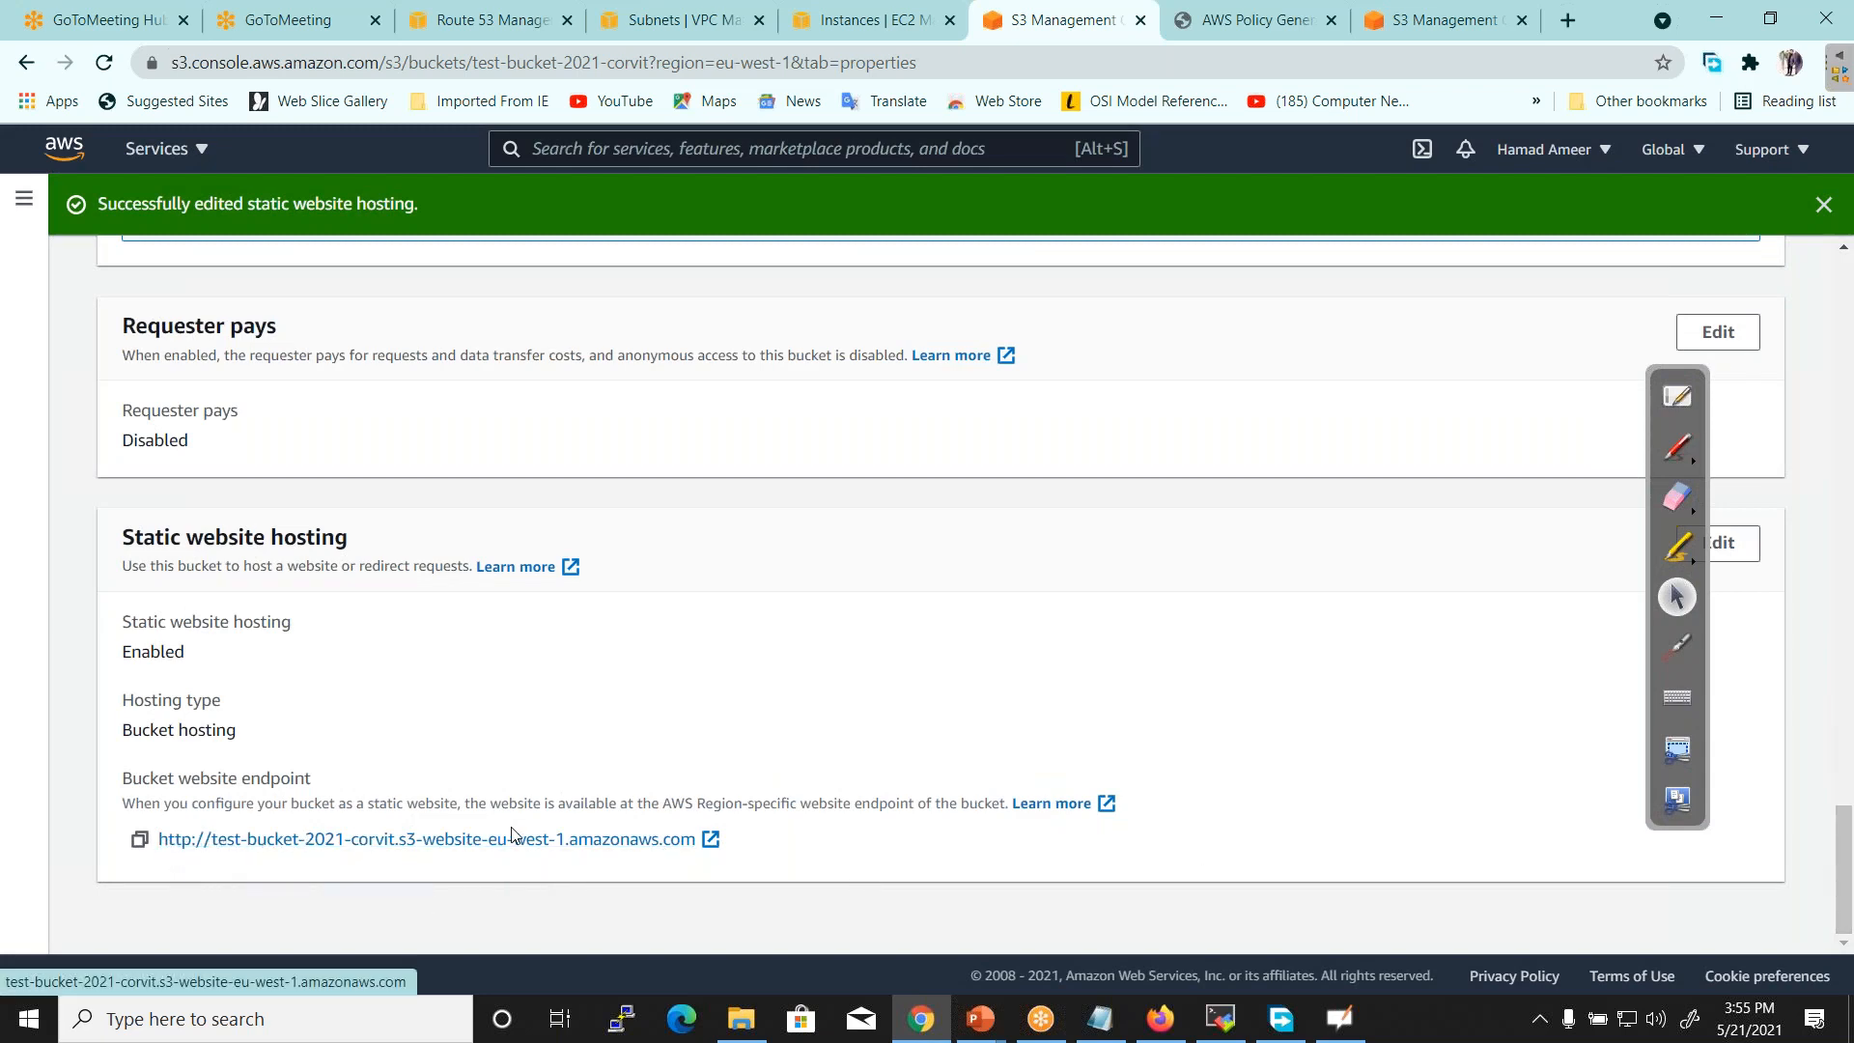
pyautogui.moveTo(142, 778); pyautogui.dragTo(308, 779)
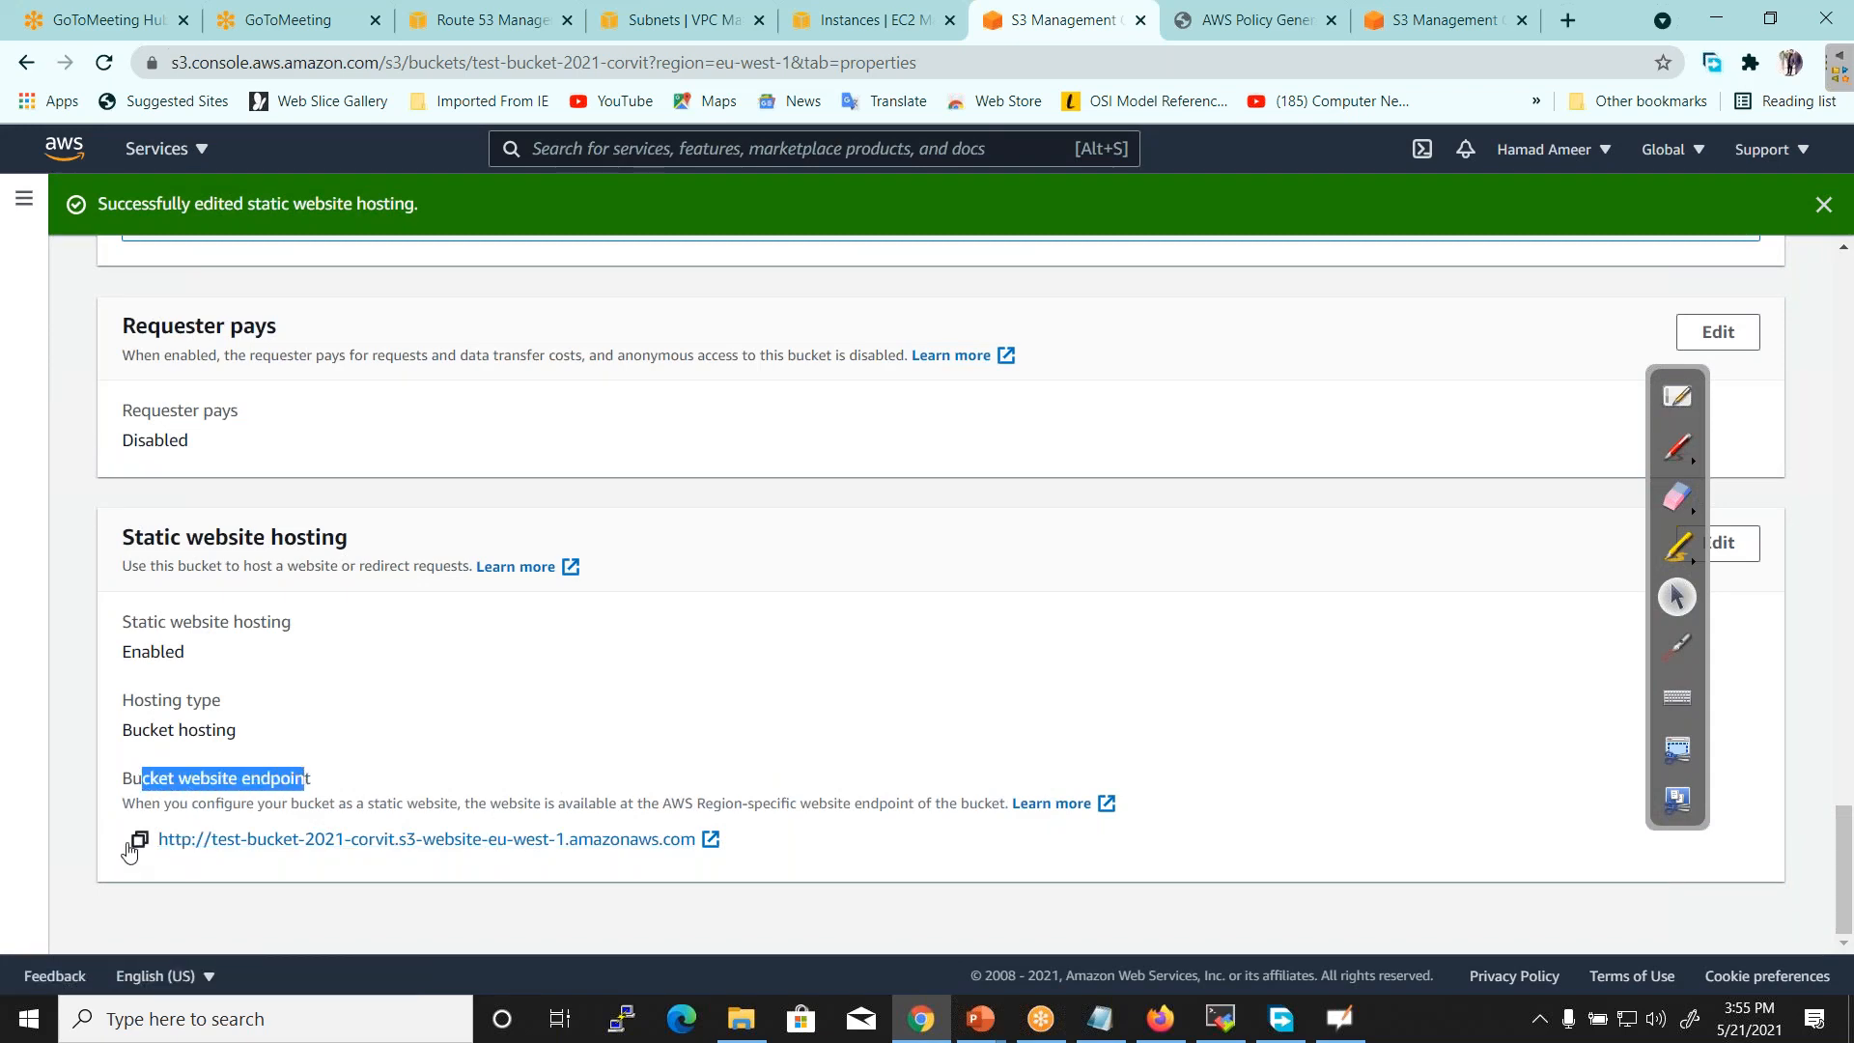
pyautogui.click(139, 839)
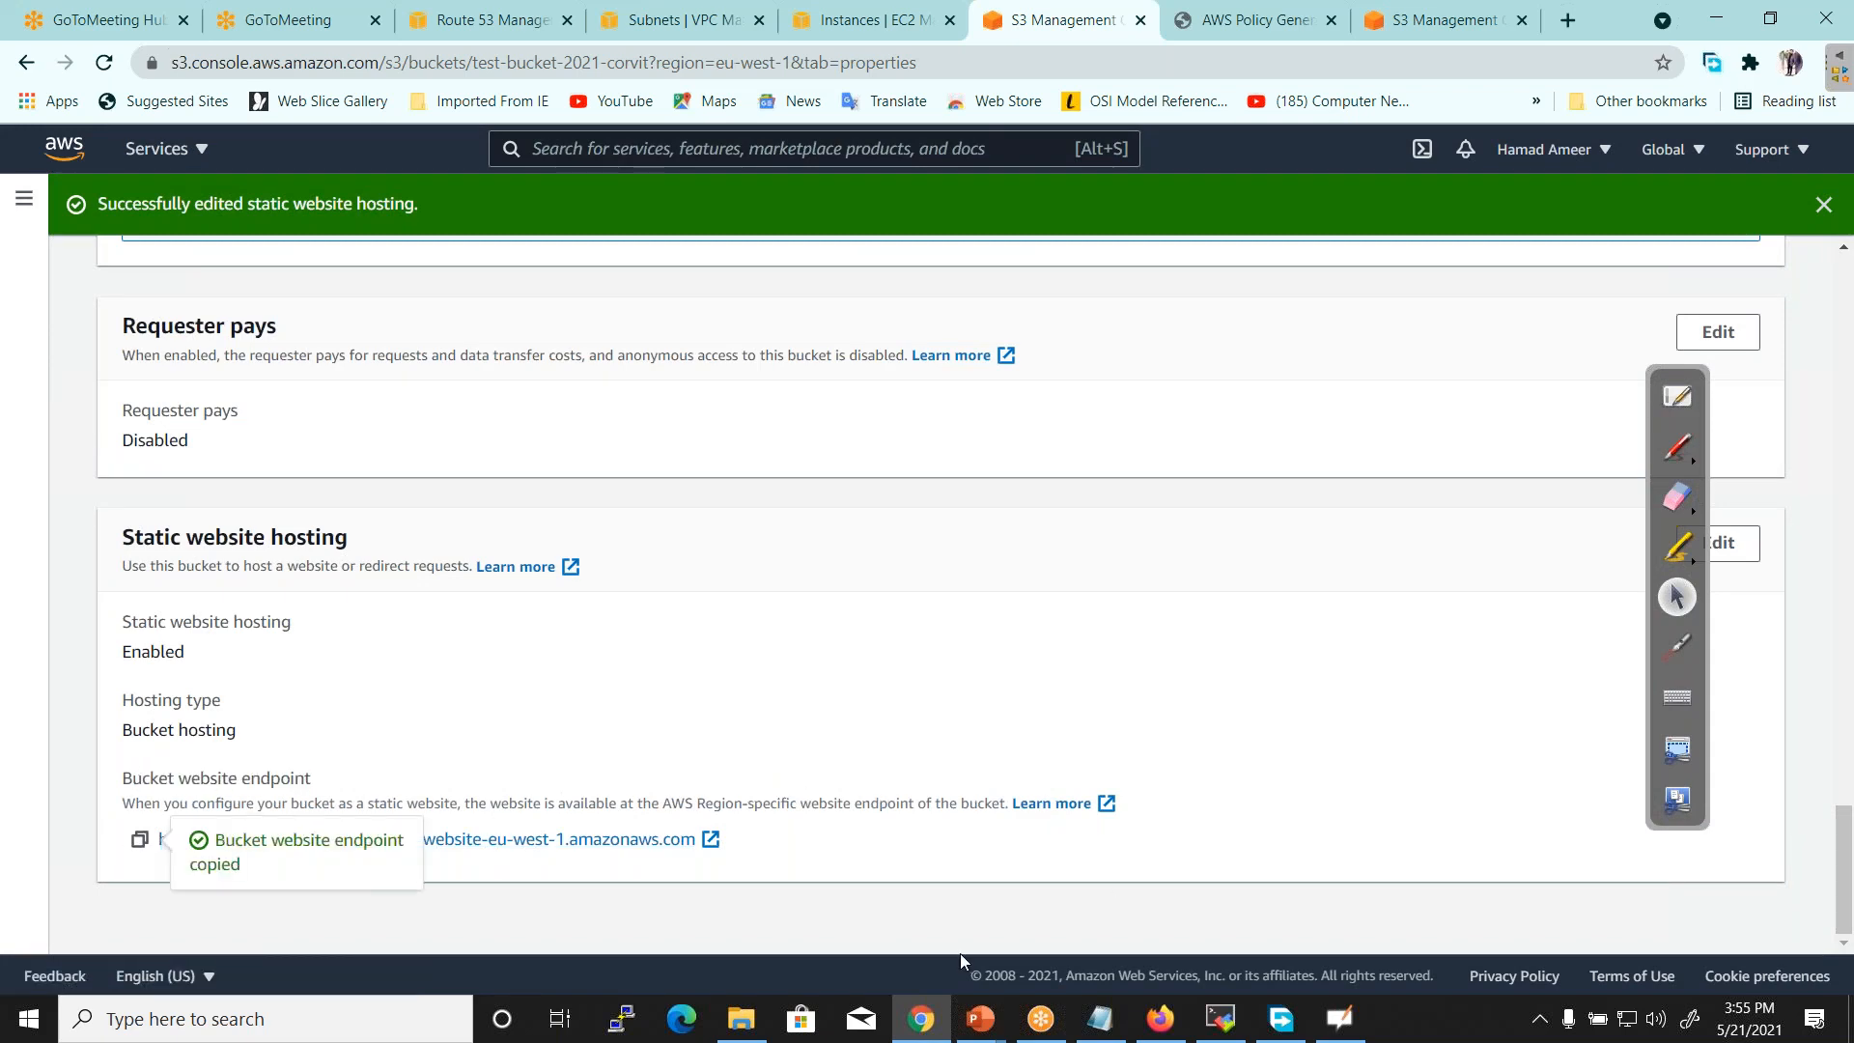
# Switch to Firefox, close the old tabs, load the copied bucket website endpoint to test the site, and return to Chrome
pyautogui.click(1167, 1026)
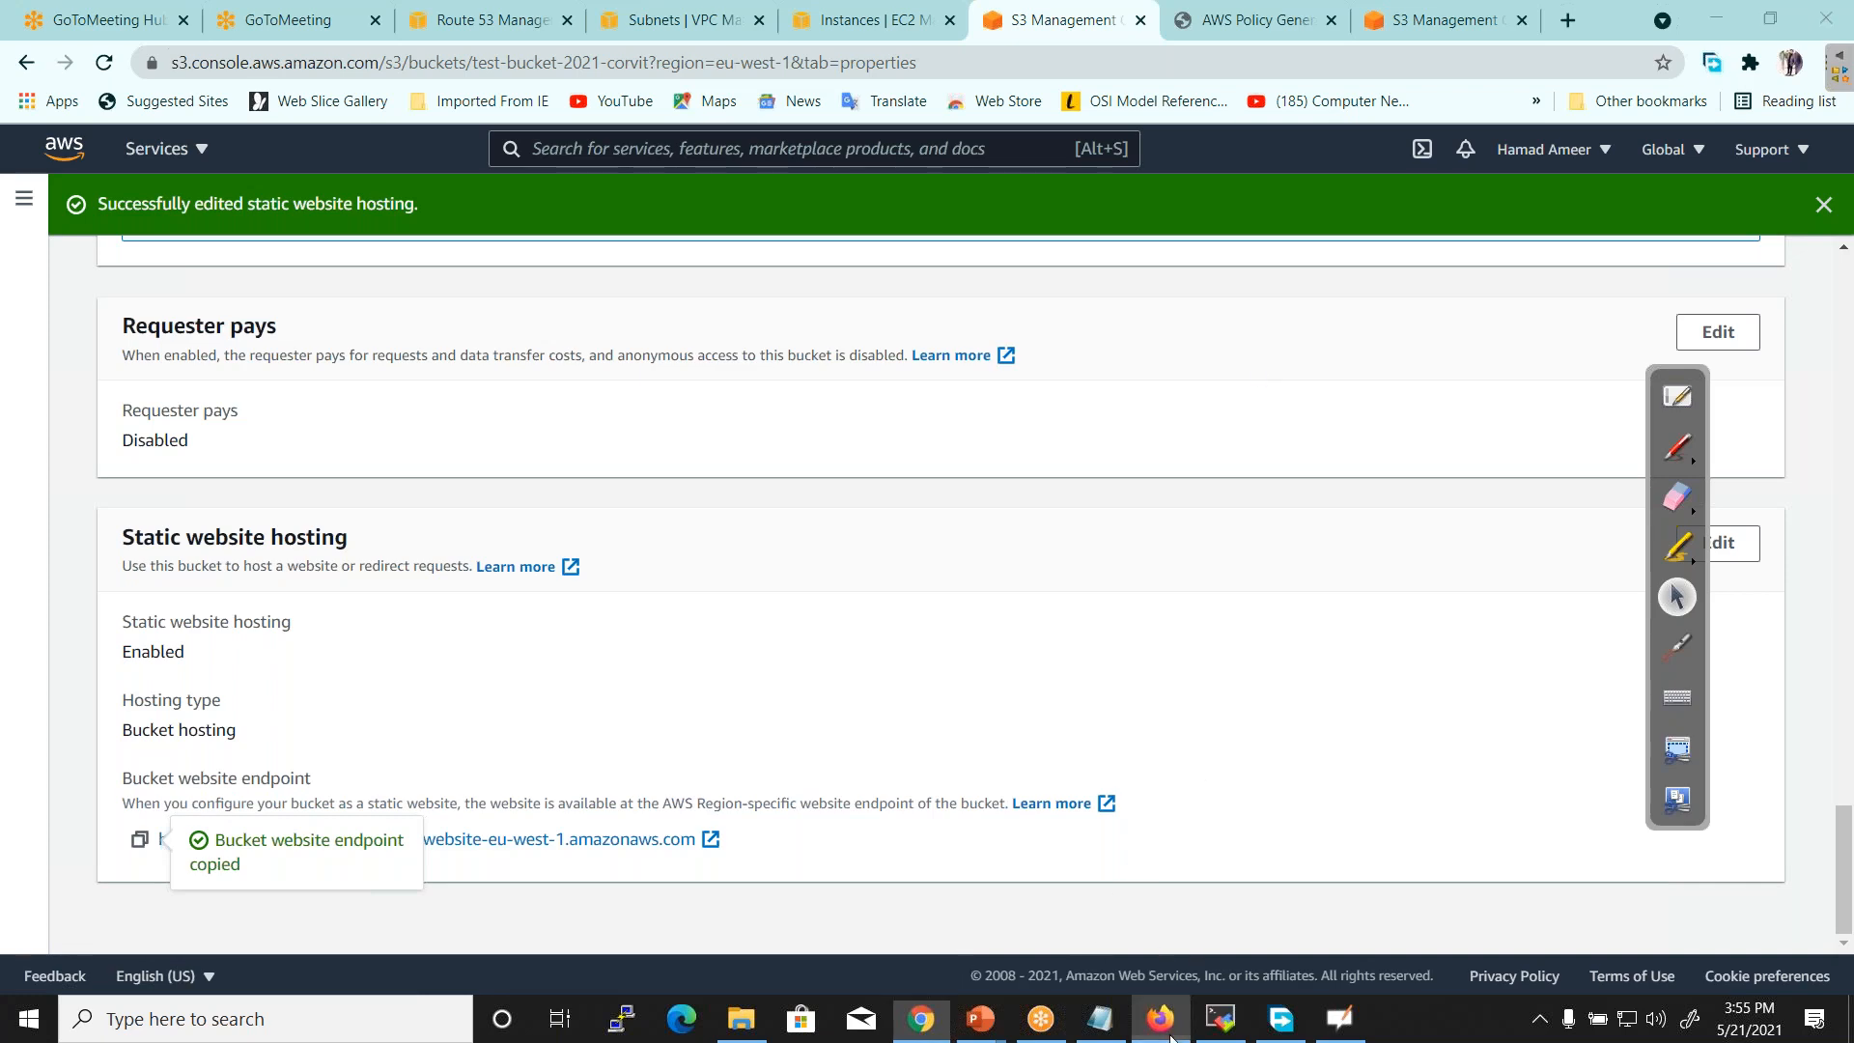
pyautogui.click(563, 19)
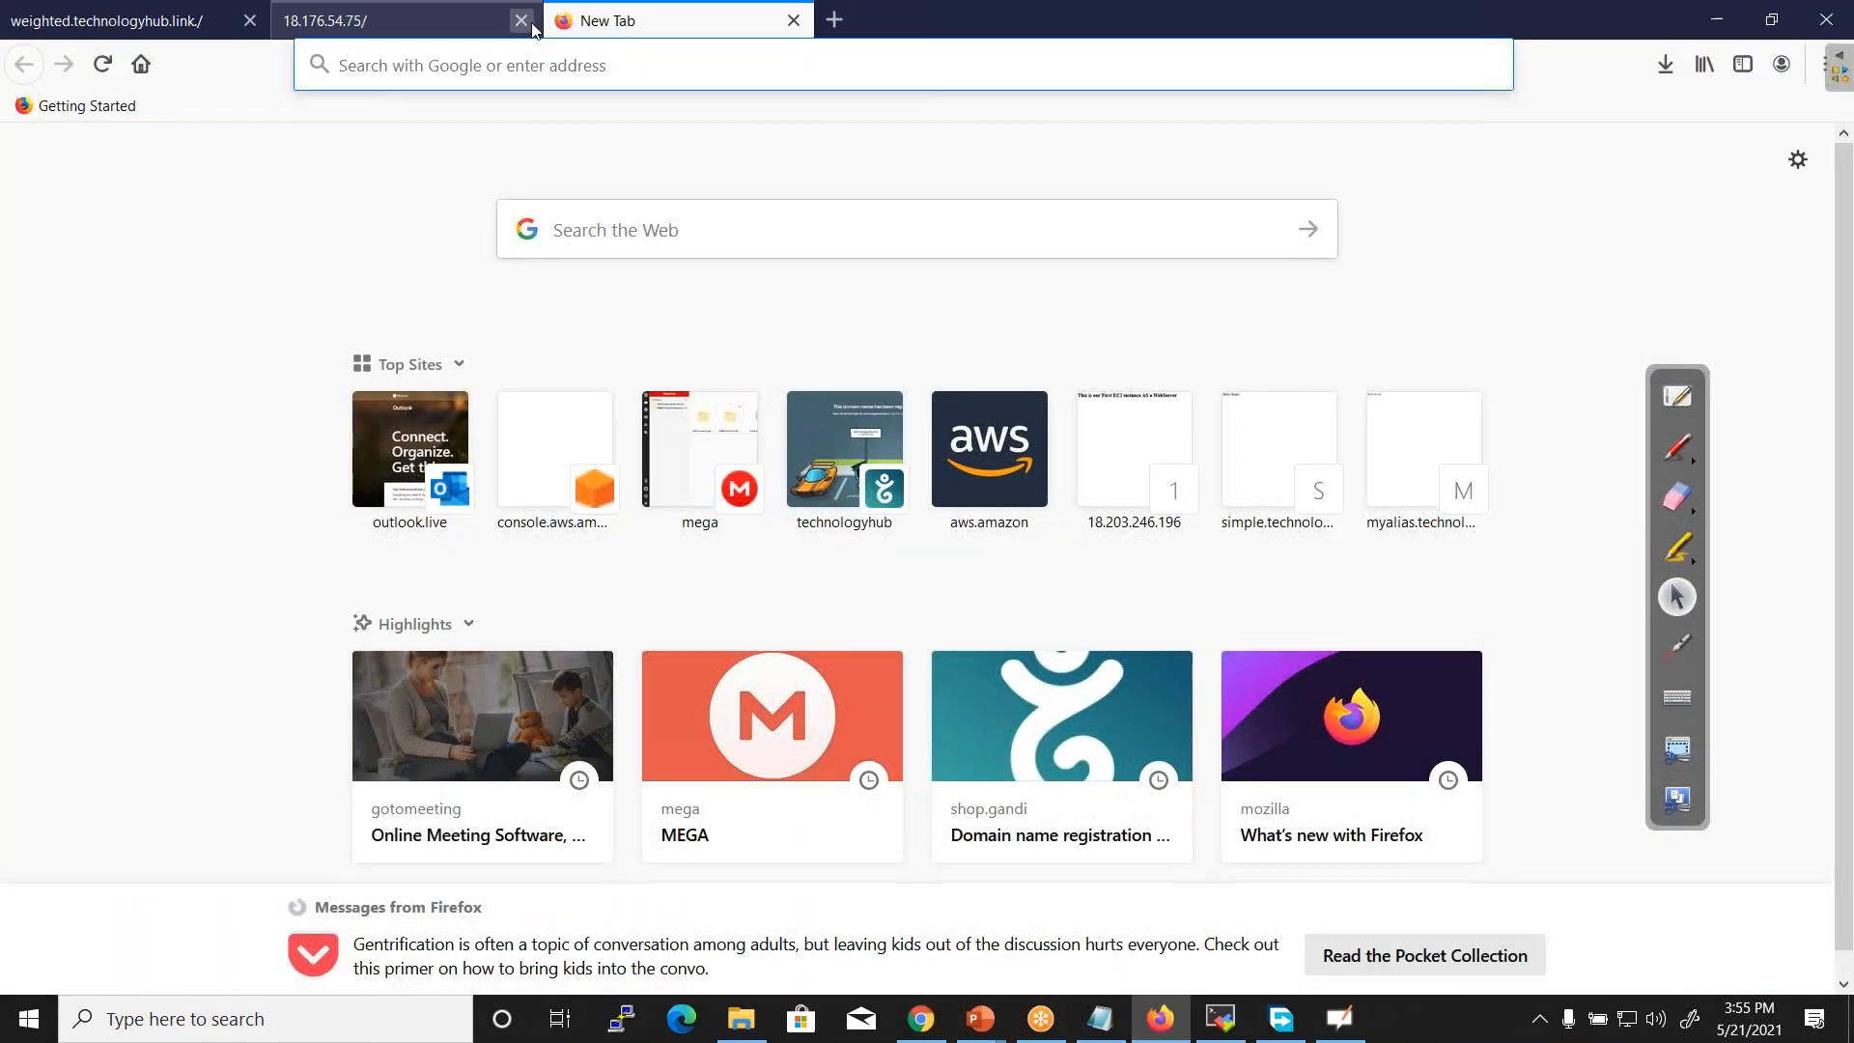
pyautogui.click(522, 21)
pyautogui.click(249, 21)
pyautogui.click(389, 78)
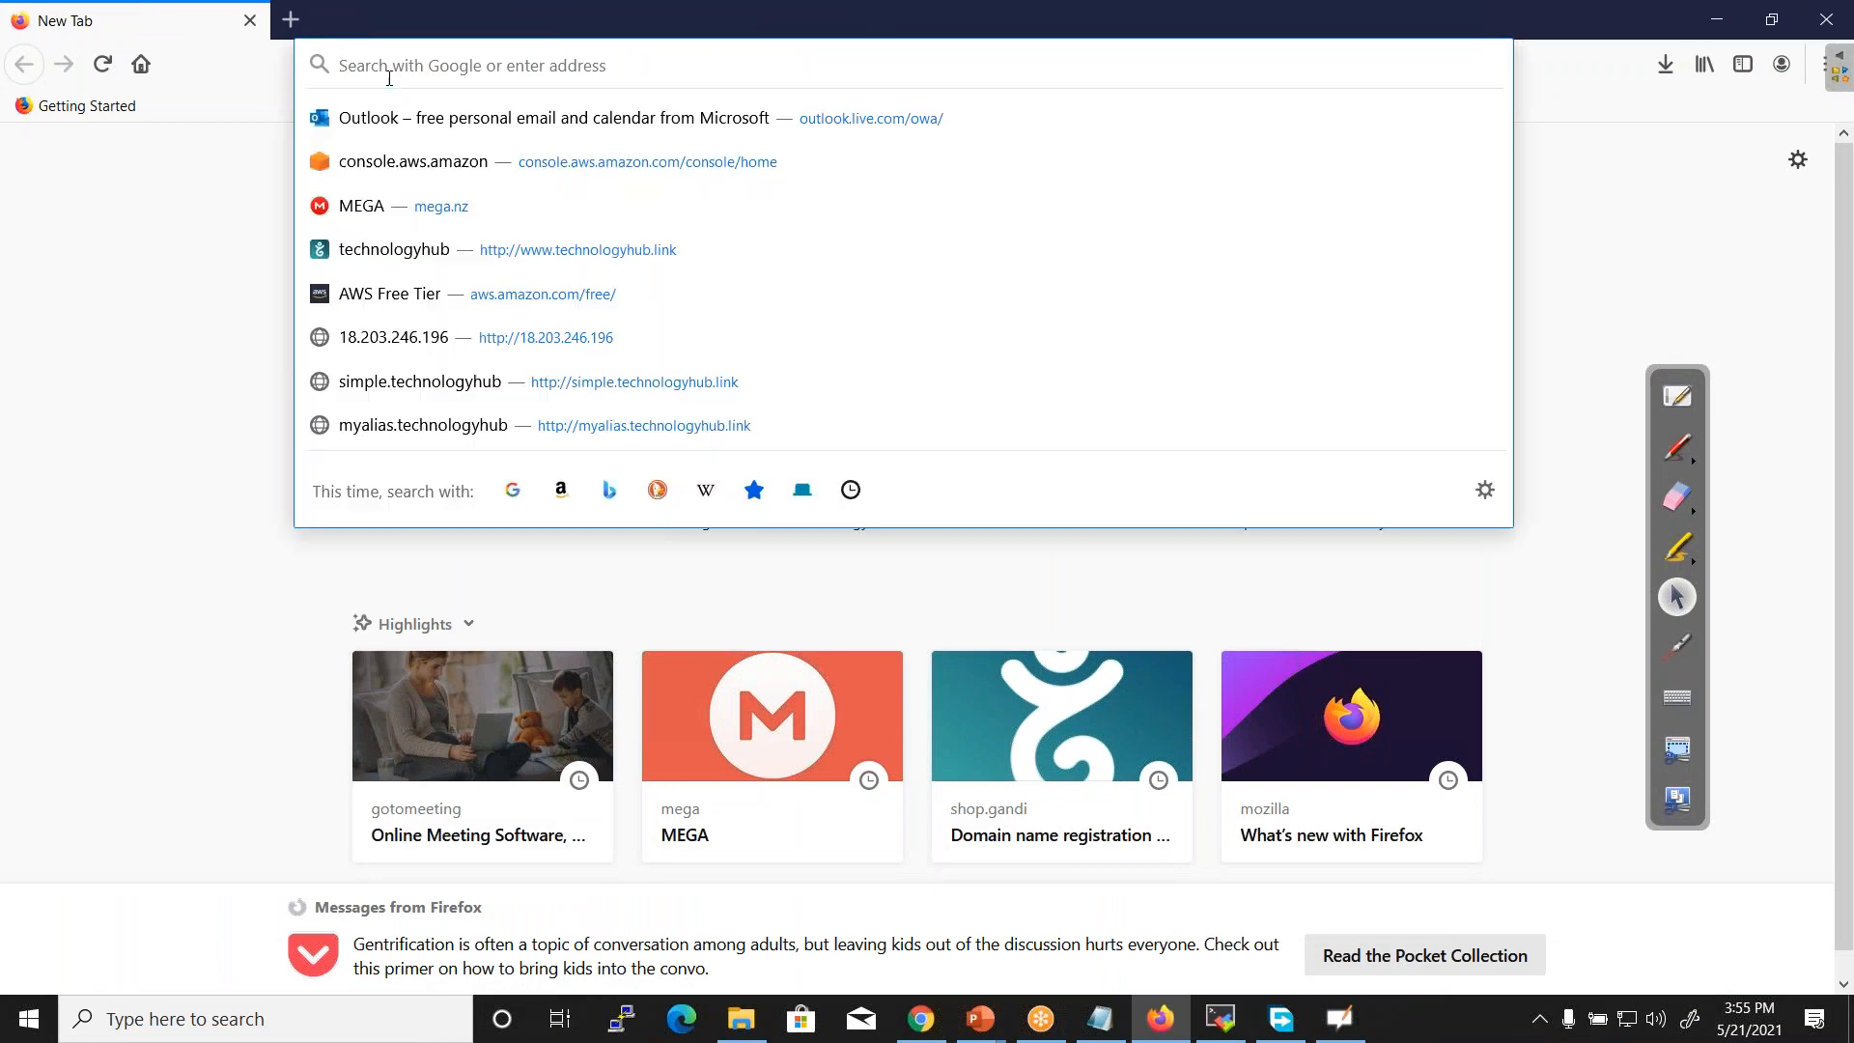
pyautogui.hotkey('ctrl', 'v')
pyautogui.press('Return')
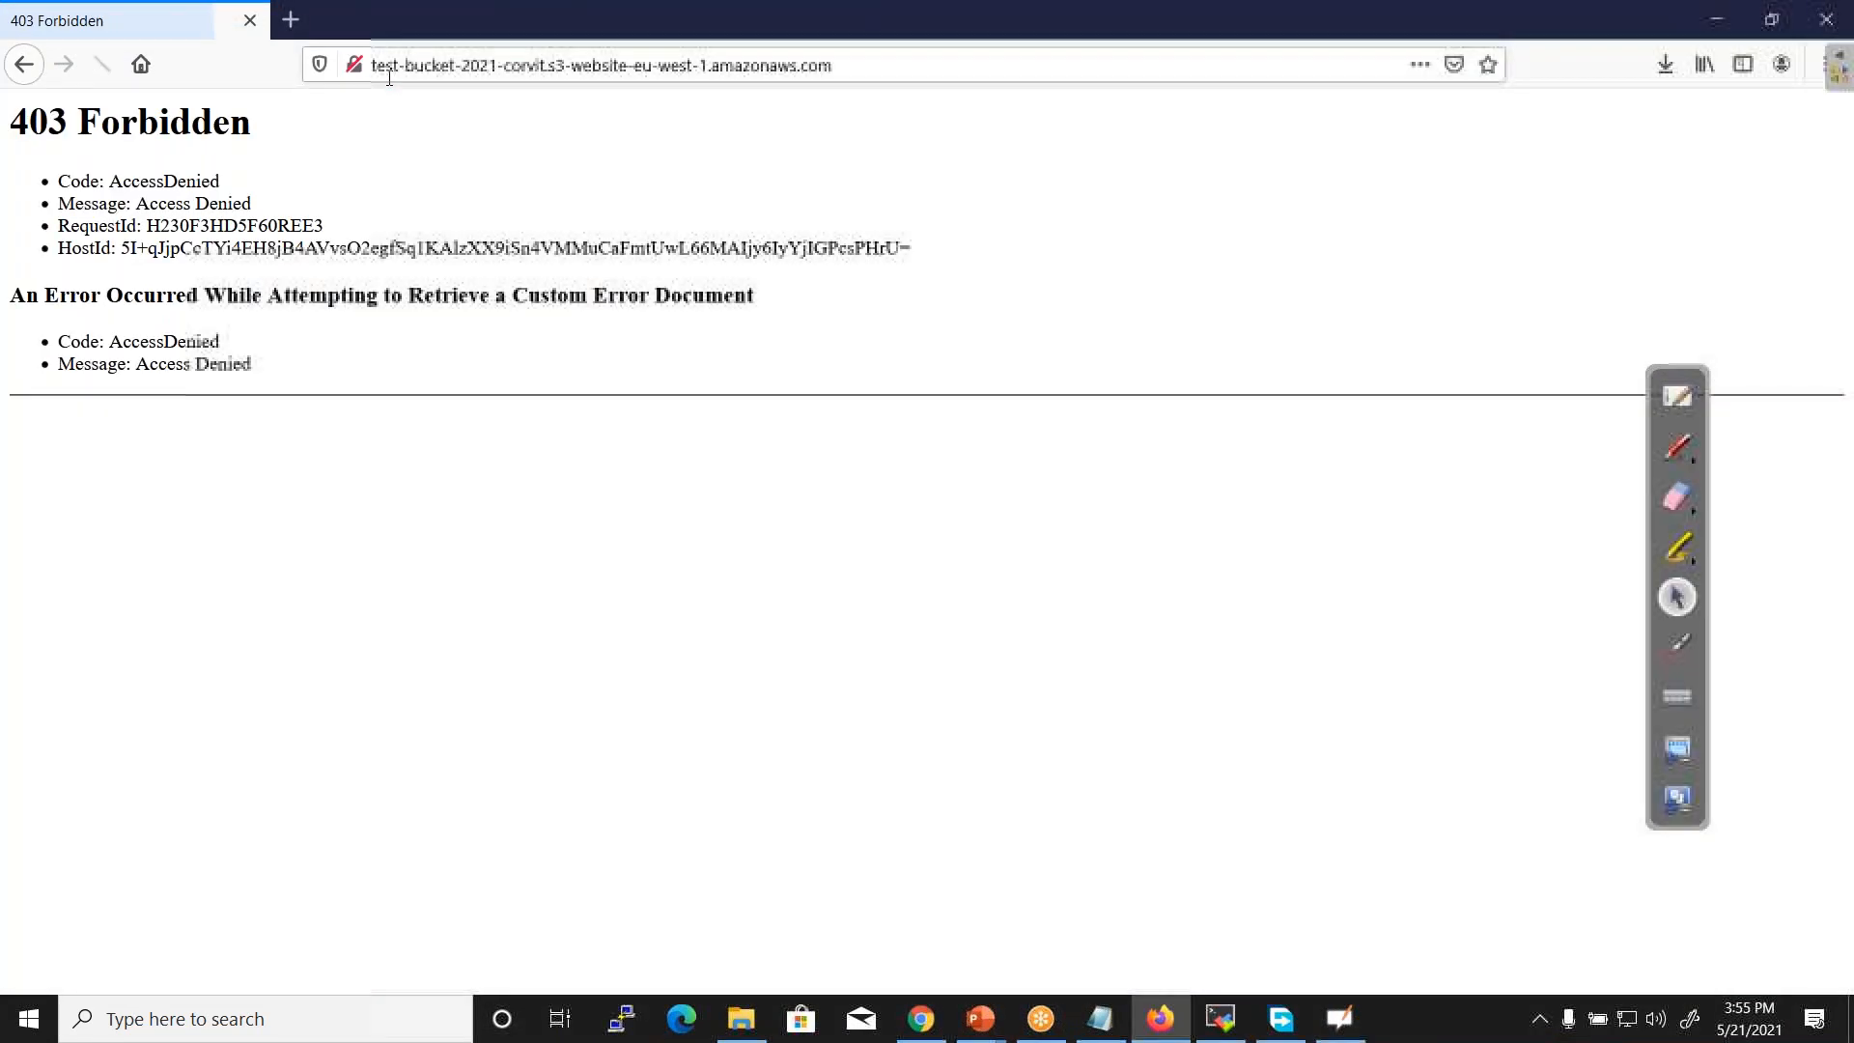
pyautogui.moveTo(29, 123); pyautogui.dragTo(209, 182)
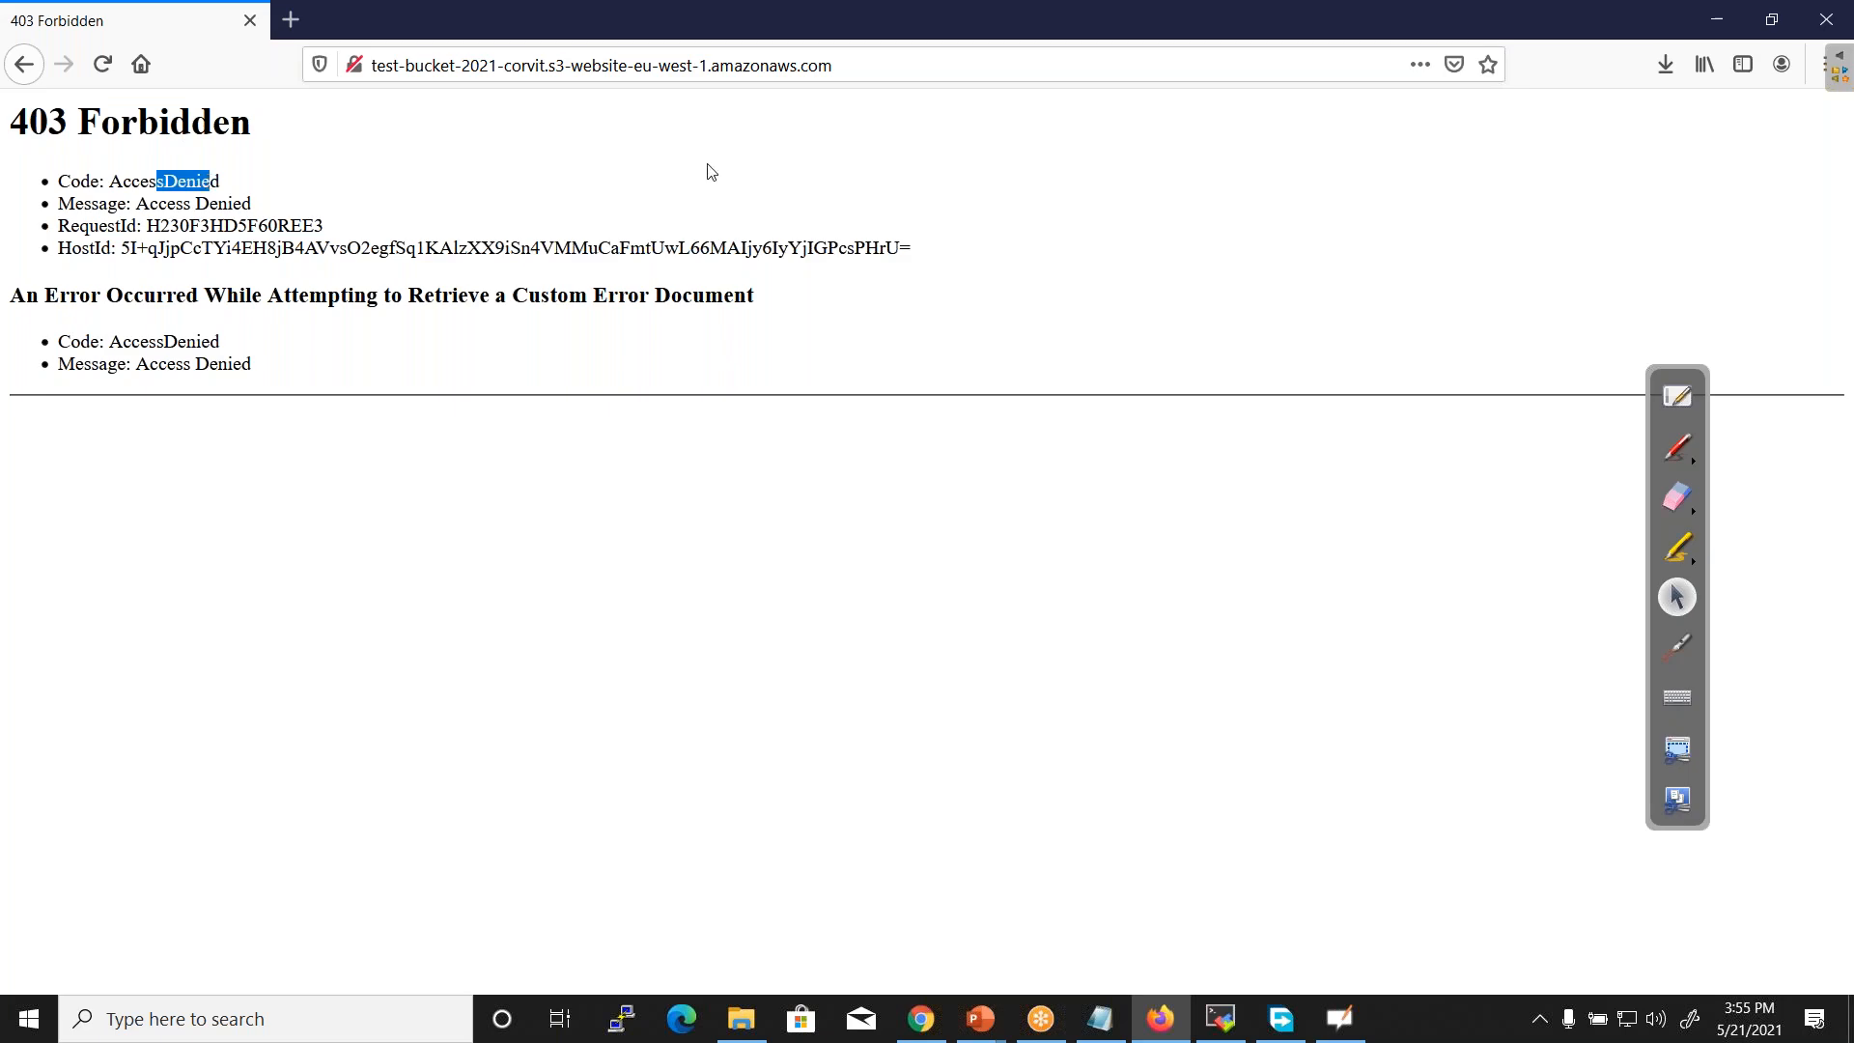
pyautogui.click(1329, 7)
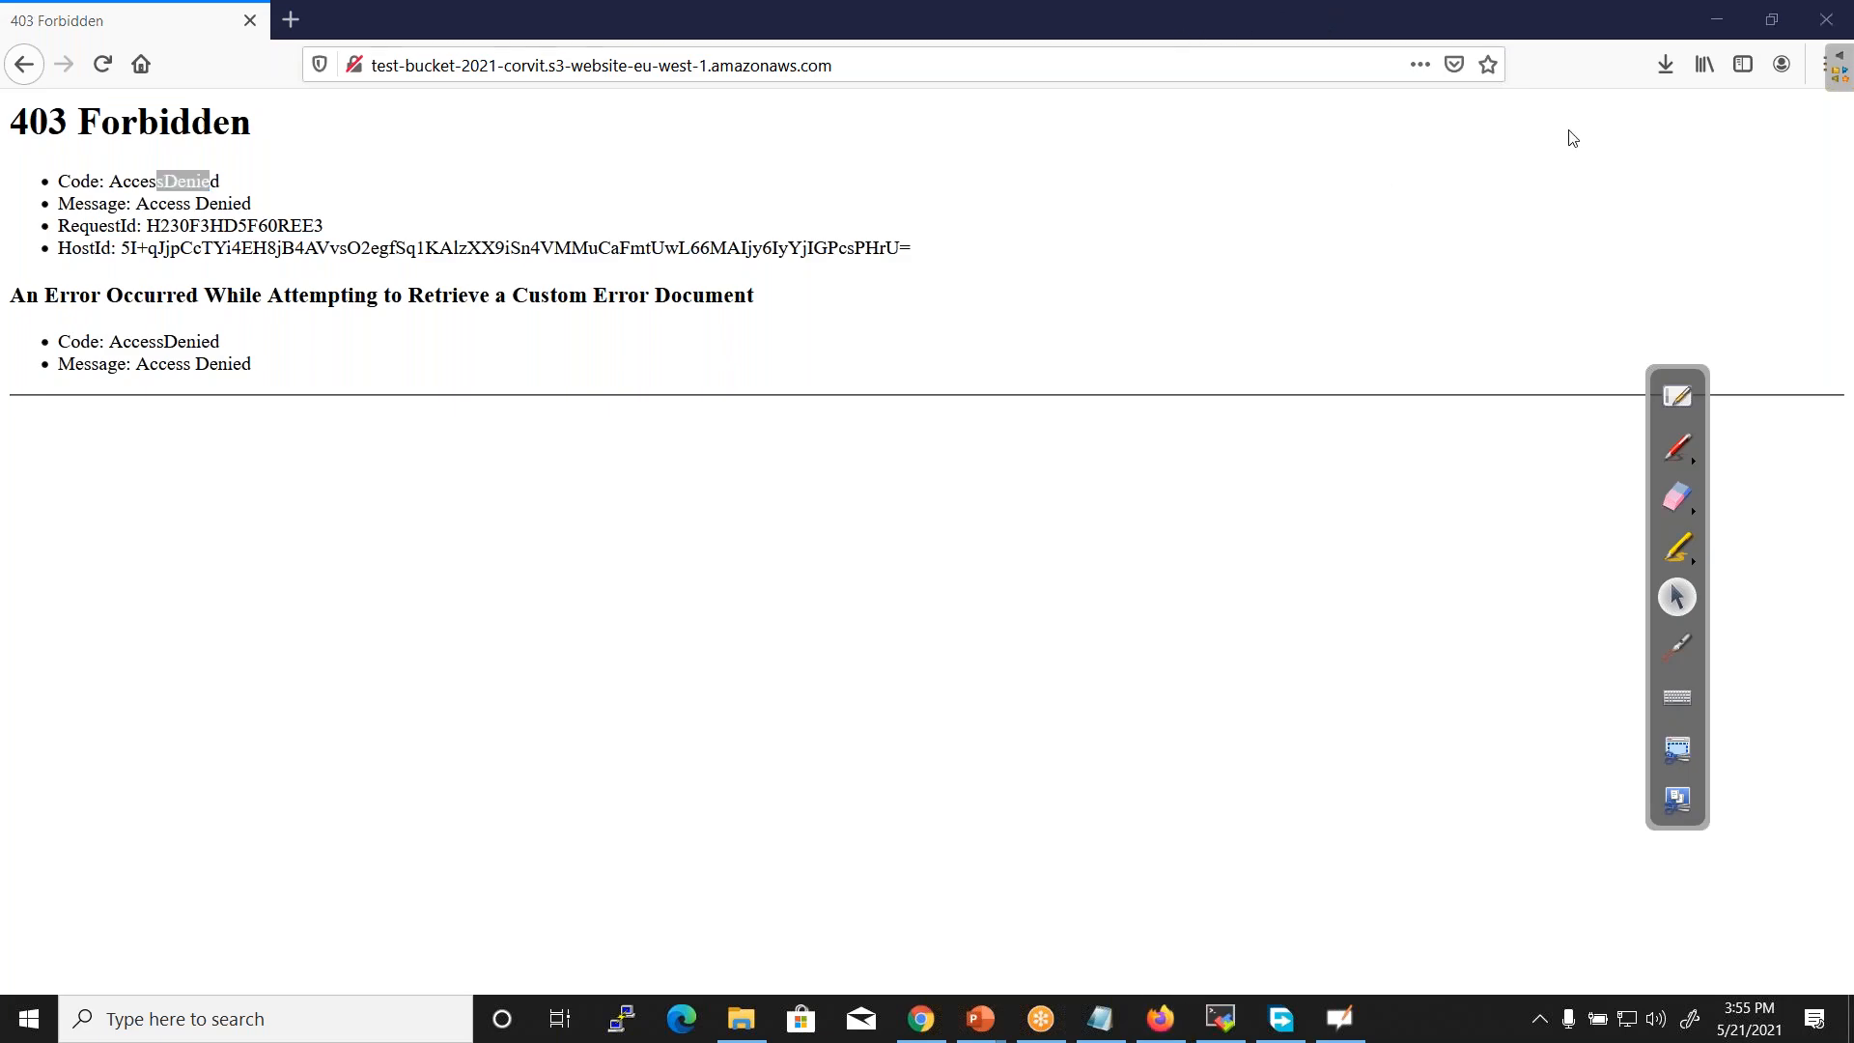
pyautogui.click(1720, 32)
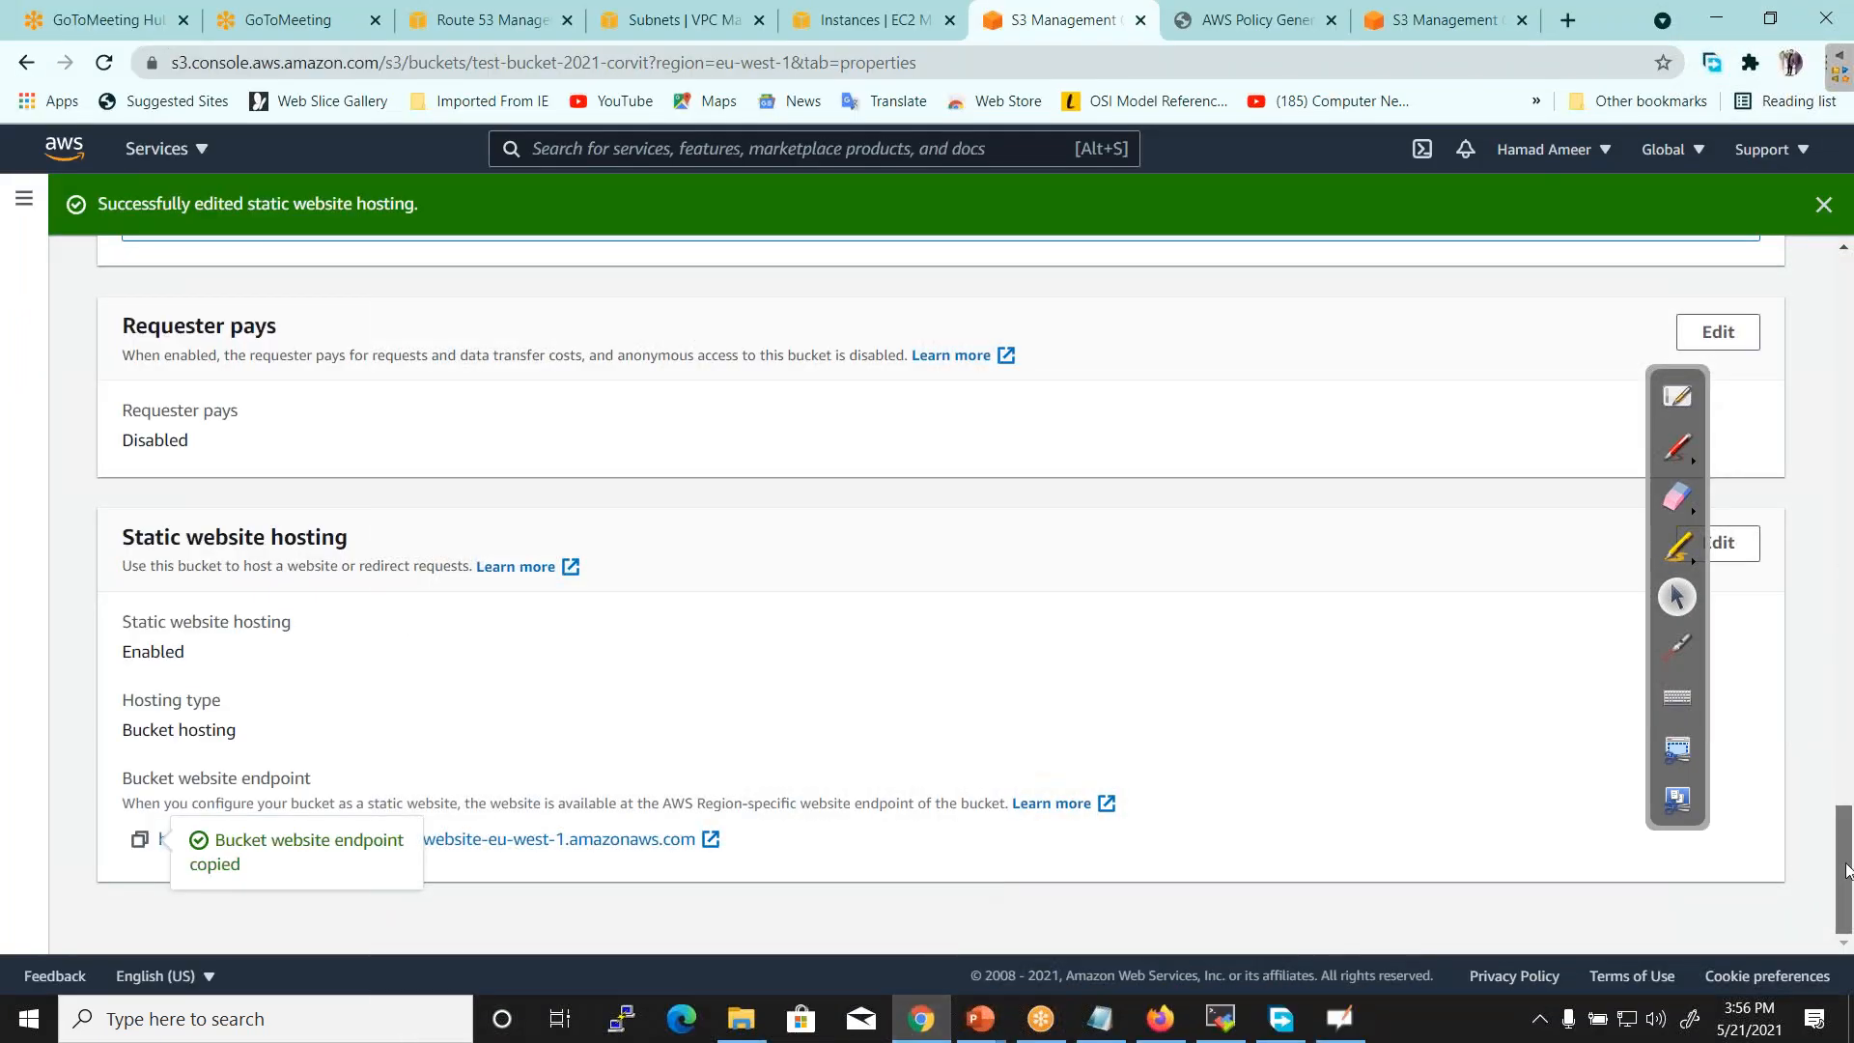
# Open the bucket policy of test-bucket-2021-corvit for editing from its permissions, and launch the AWS Policy Generator
pyautogui.scroll(1, 1822, 823)
pyautogui.scroll(20, 1821, 822)
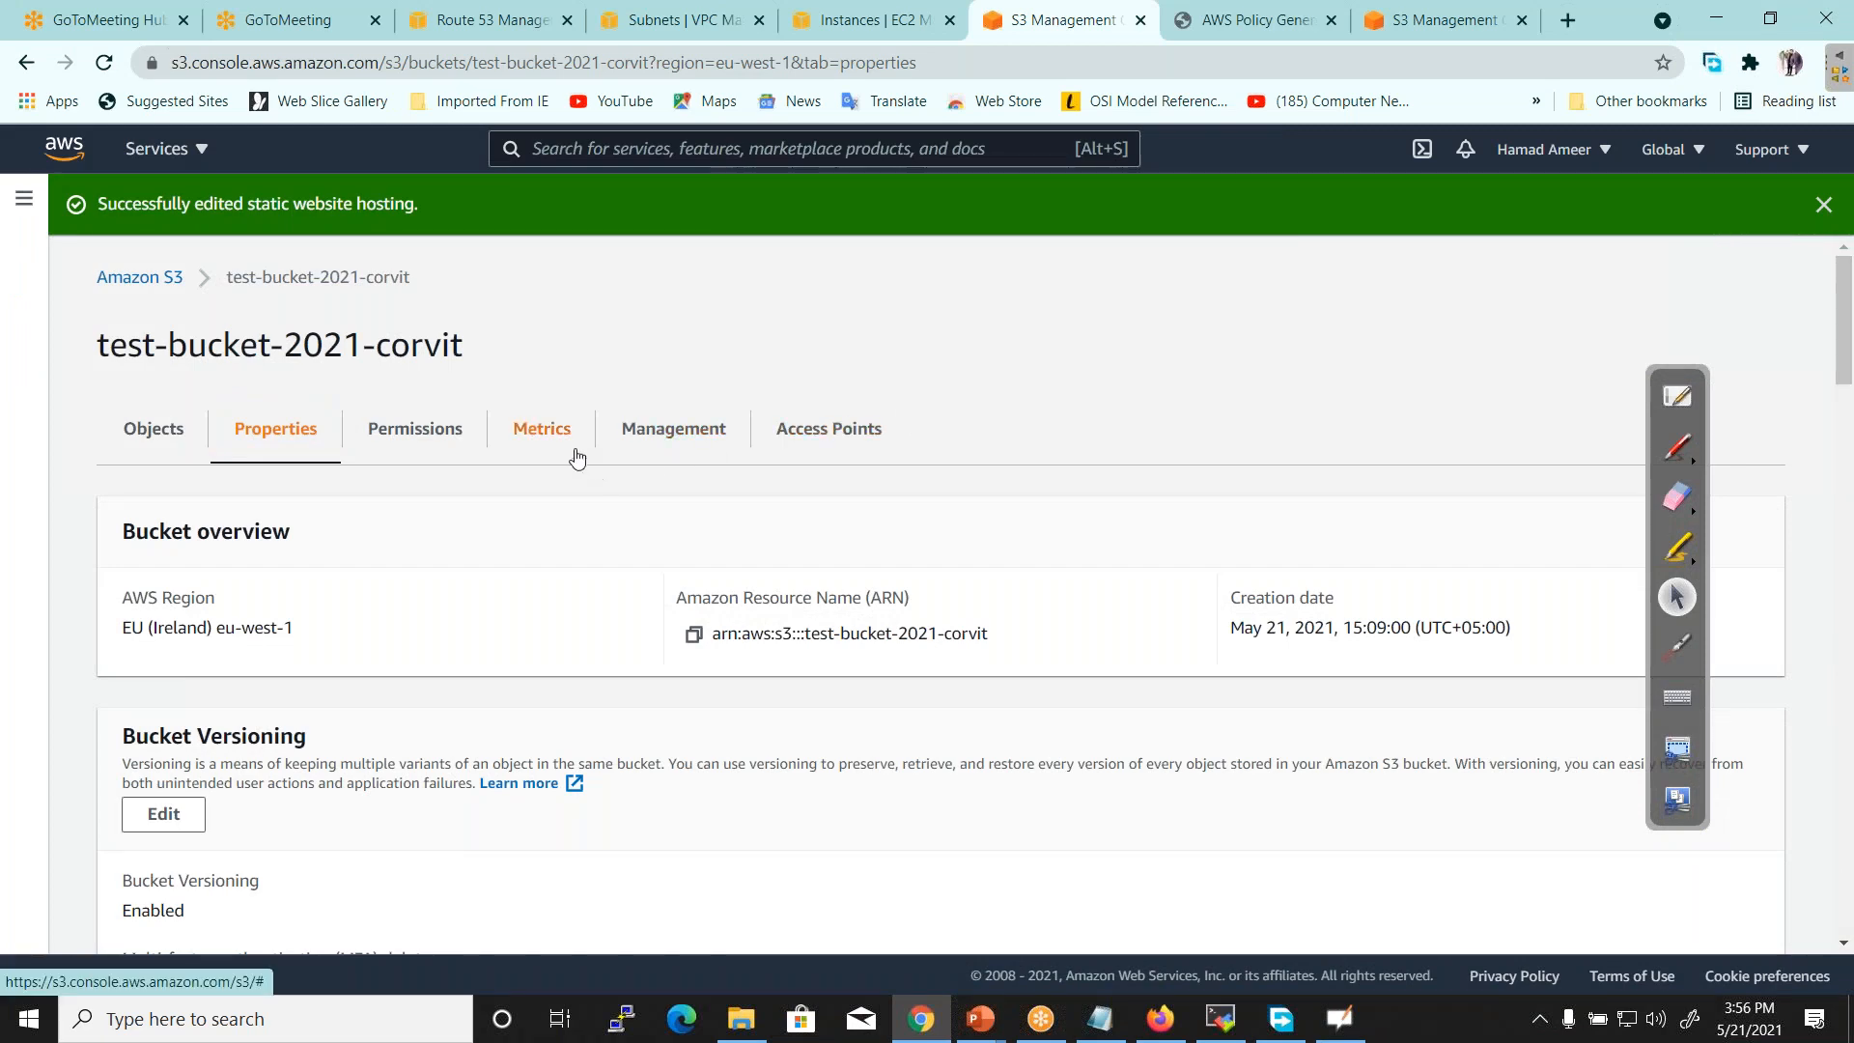
pyautogui.click(443, 439)
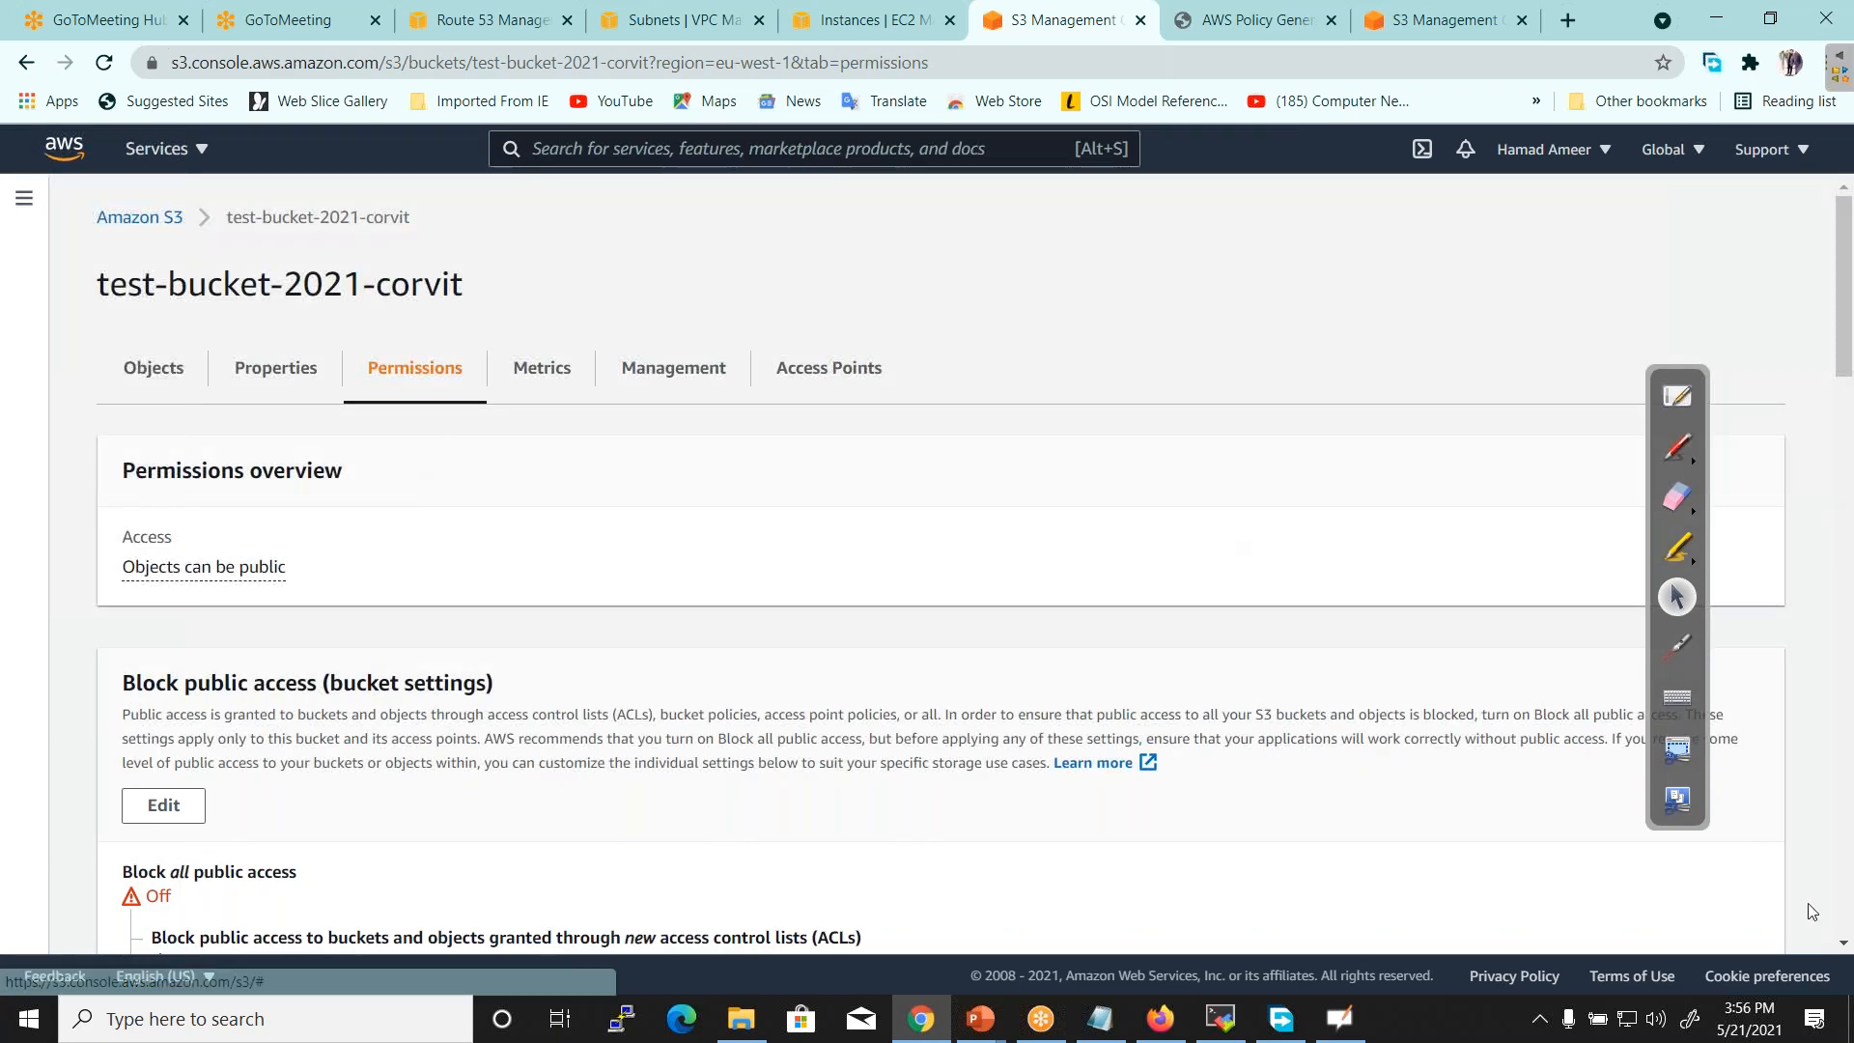
pyautogui.click(1845, 945)
pyautogui.click(1845, 945)
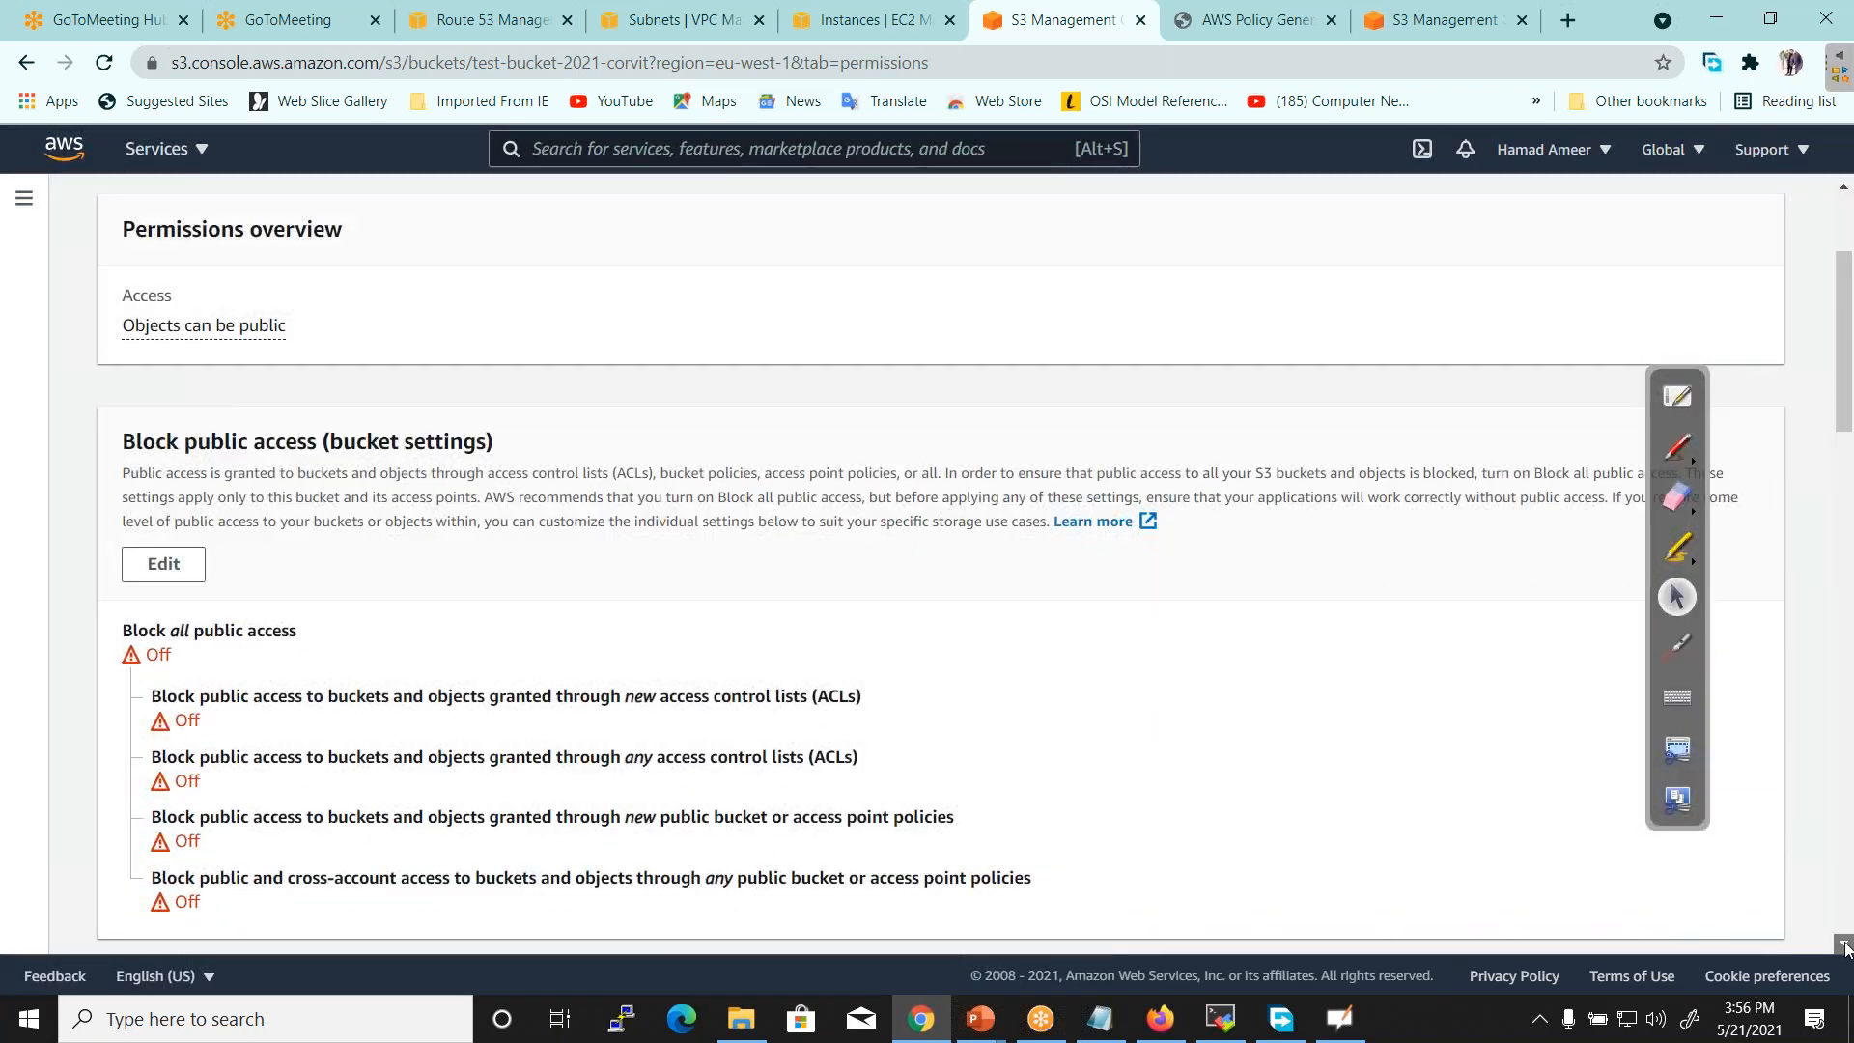
pyautogui.click(1844, 945)
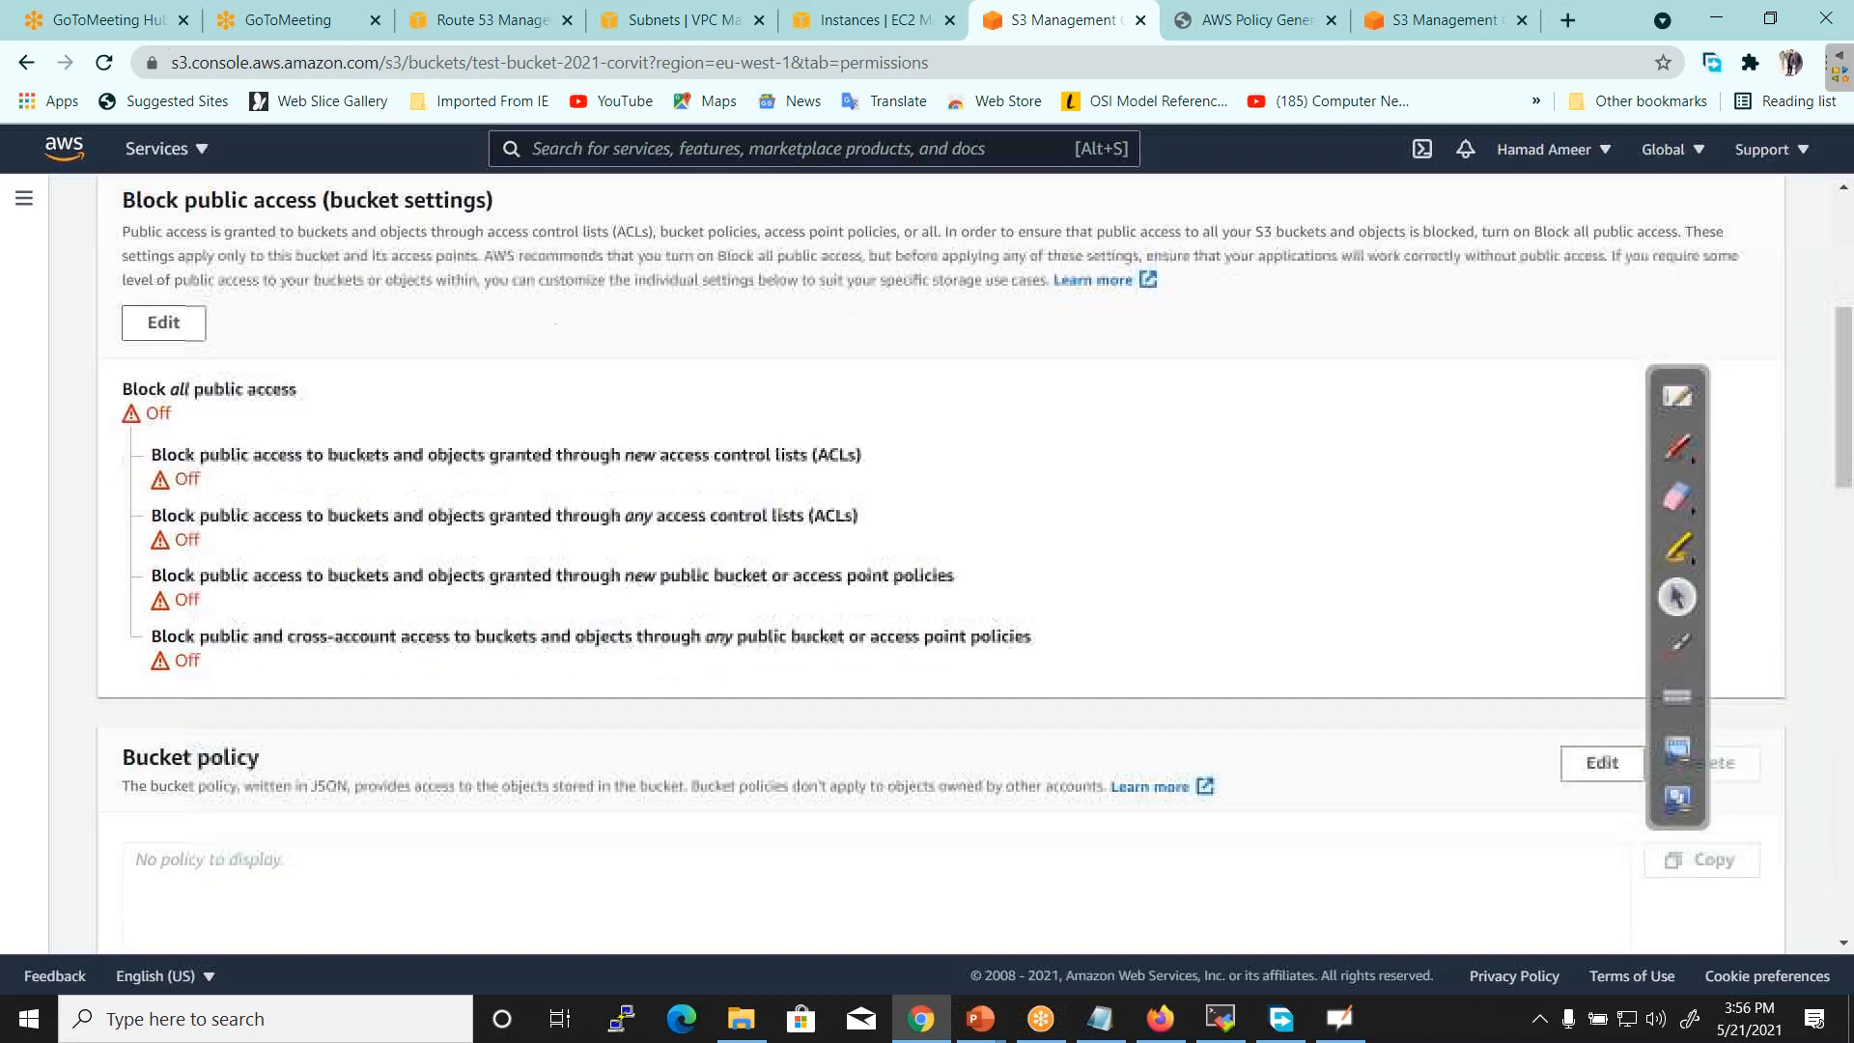
pyautogui.click(1599, 763)
pyautogui.click(468, 454)
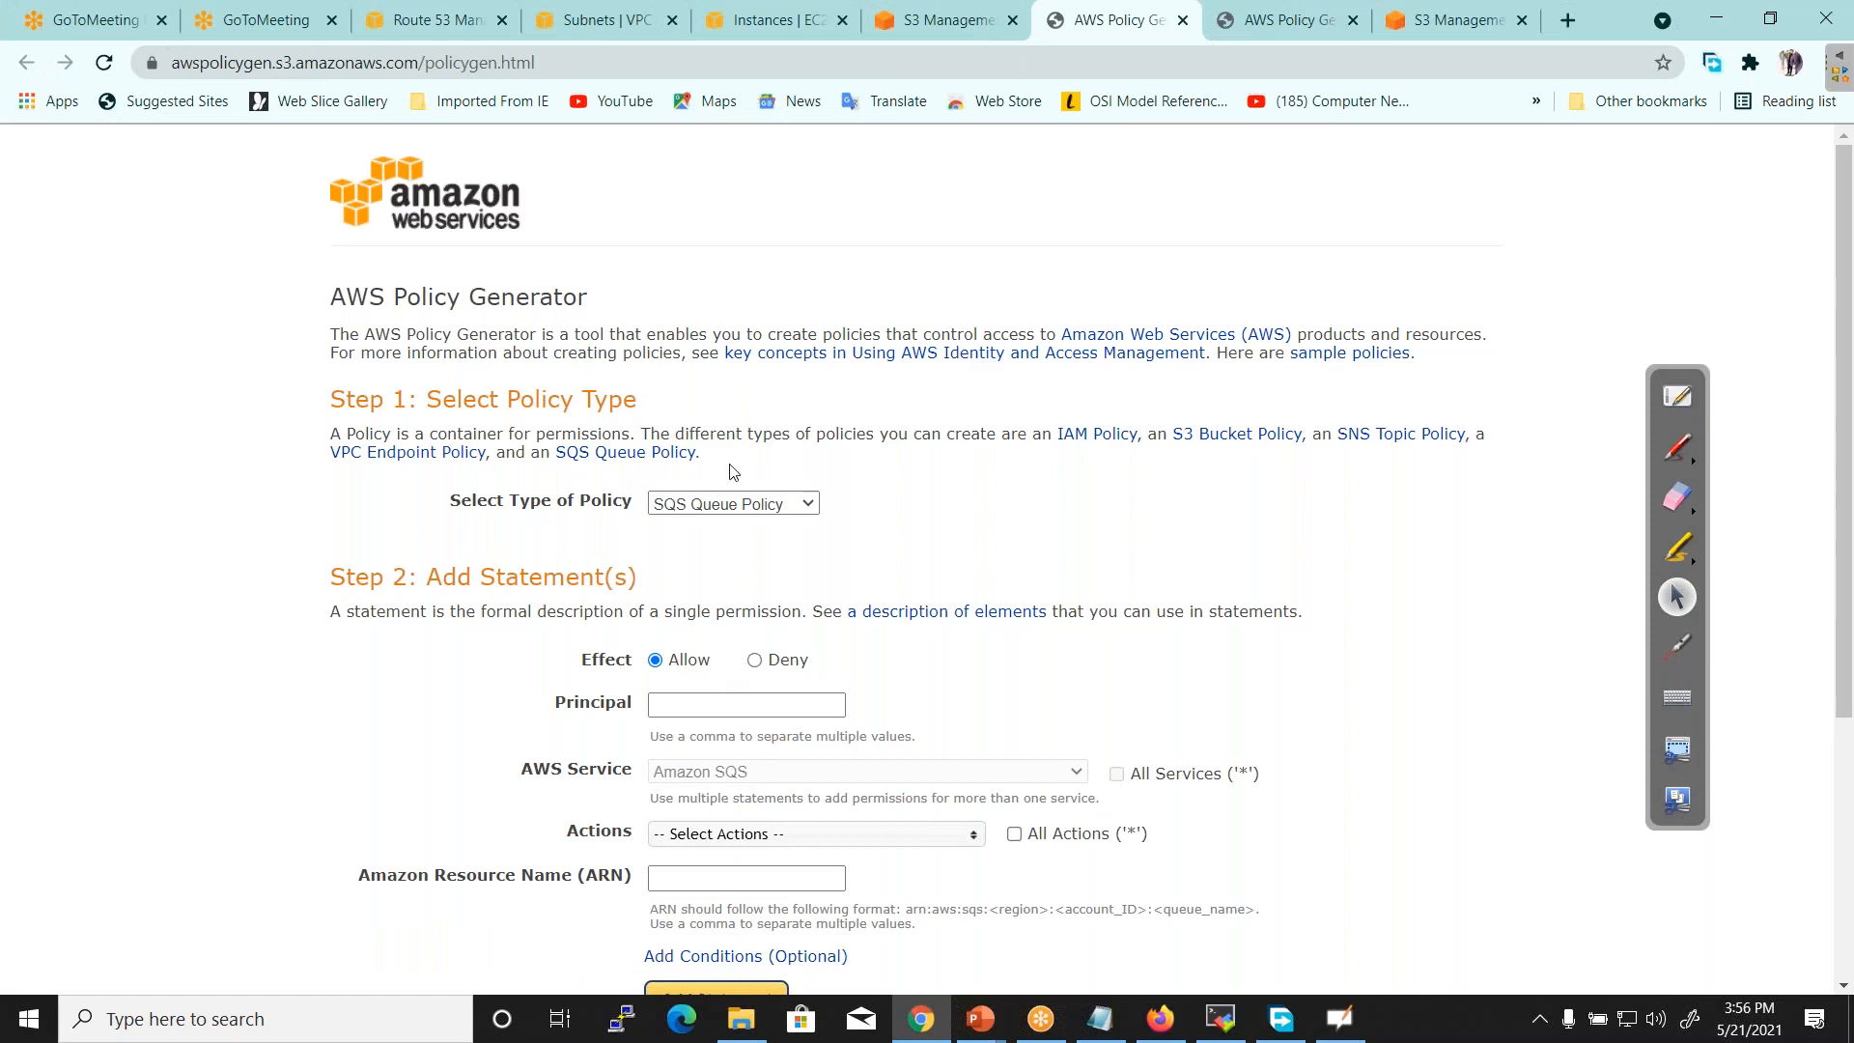
# Set the policy type to S3 Bucket Policy and enter * as the statement's principal
pyautogui.click(734, 503)
pyautogui.click(727, 543)
pyautogui.click(715, 703)
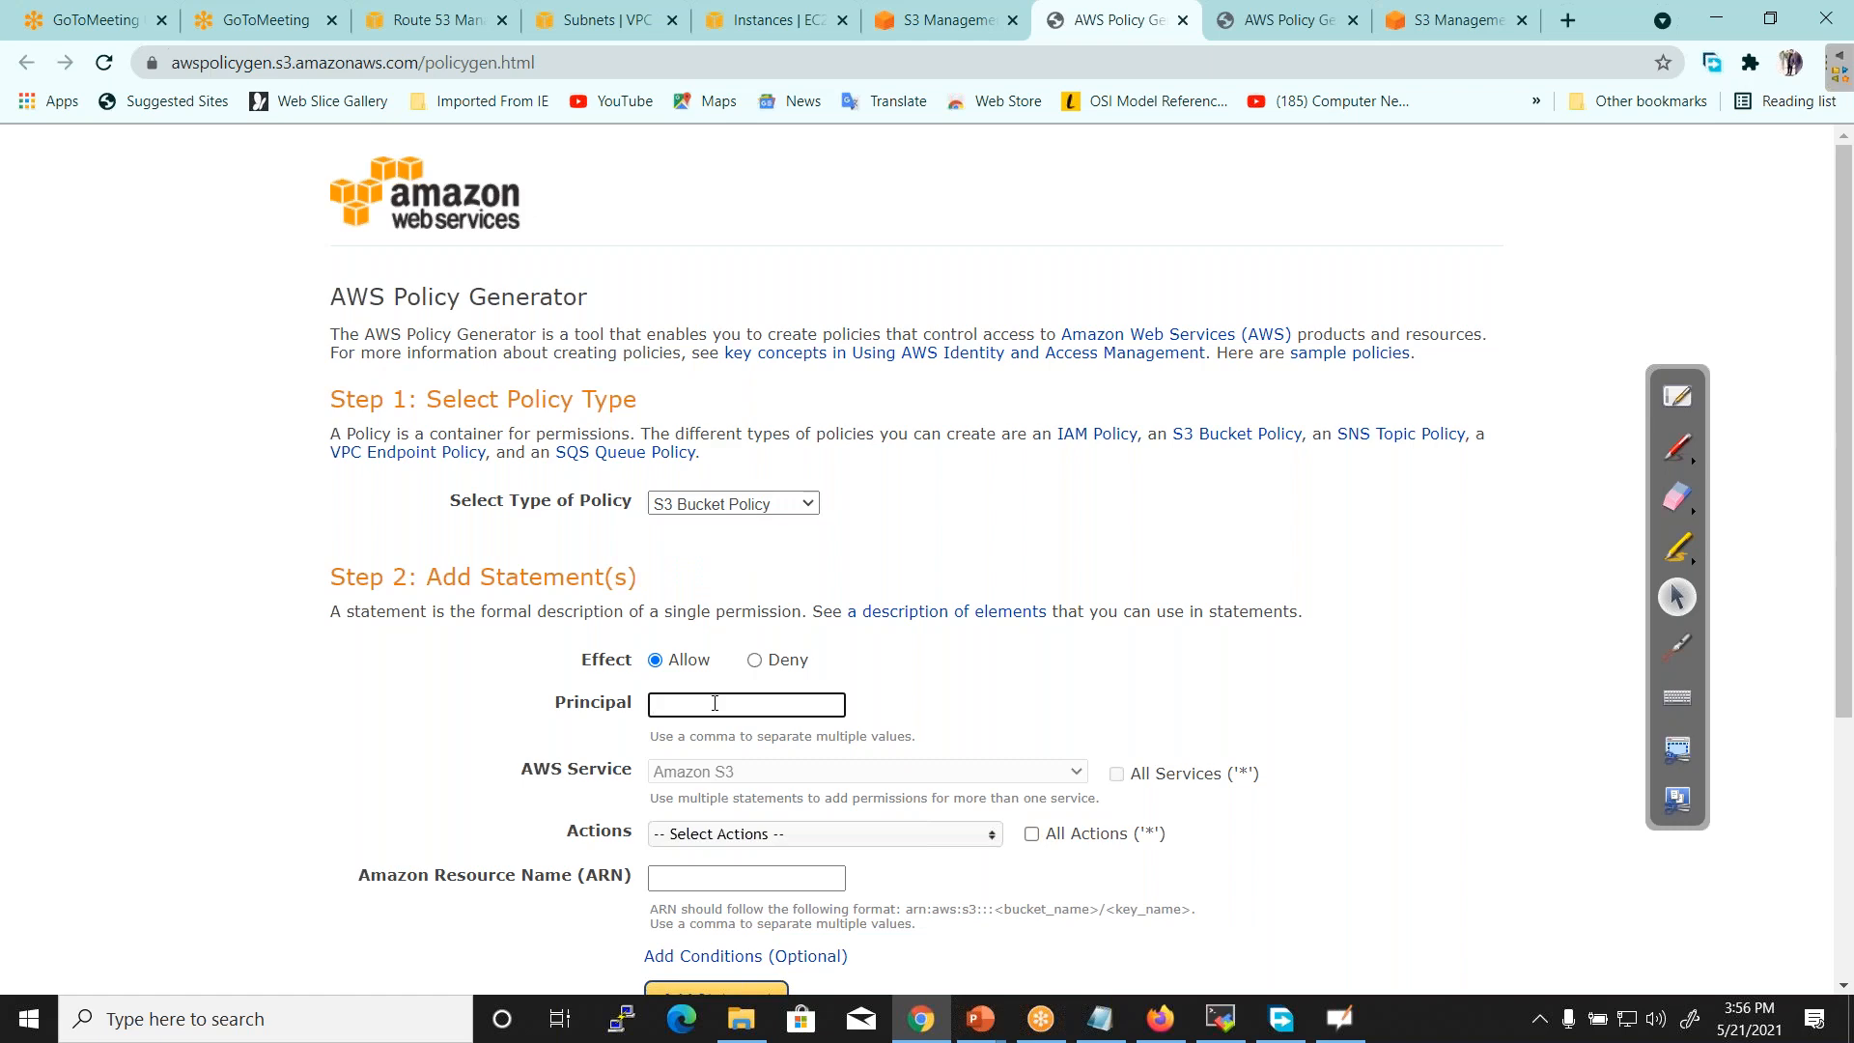
# Select GetObject as the only allowed action for the policy statement
pyautogui.click(768, 834)
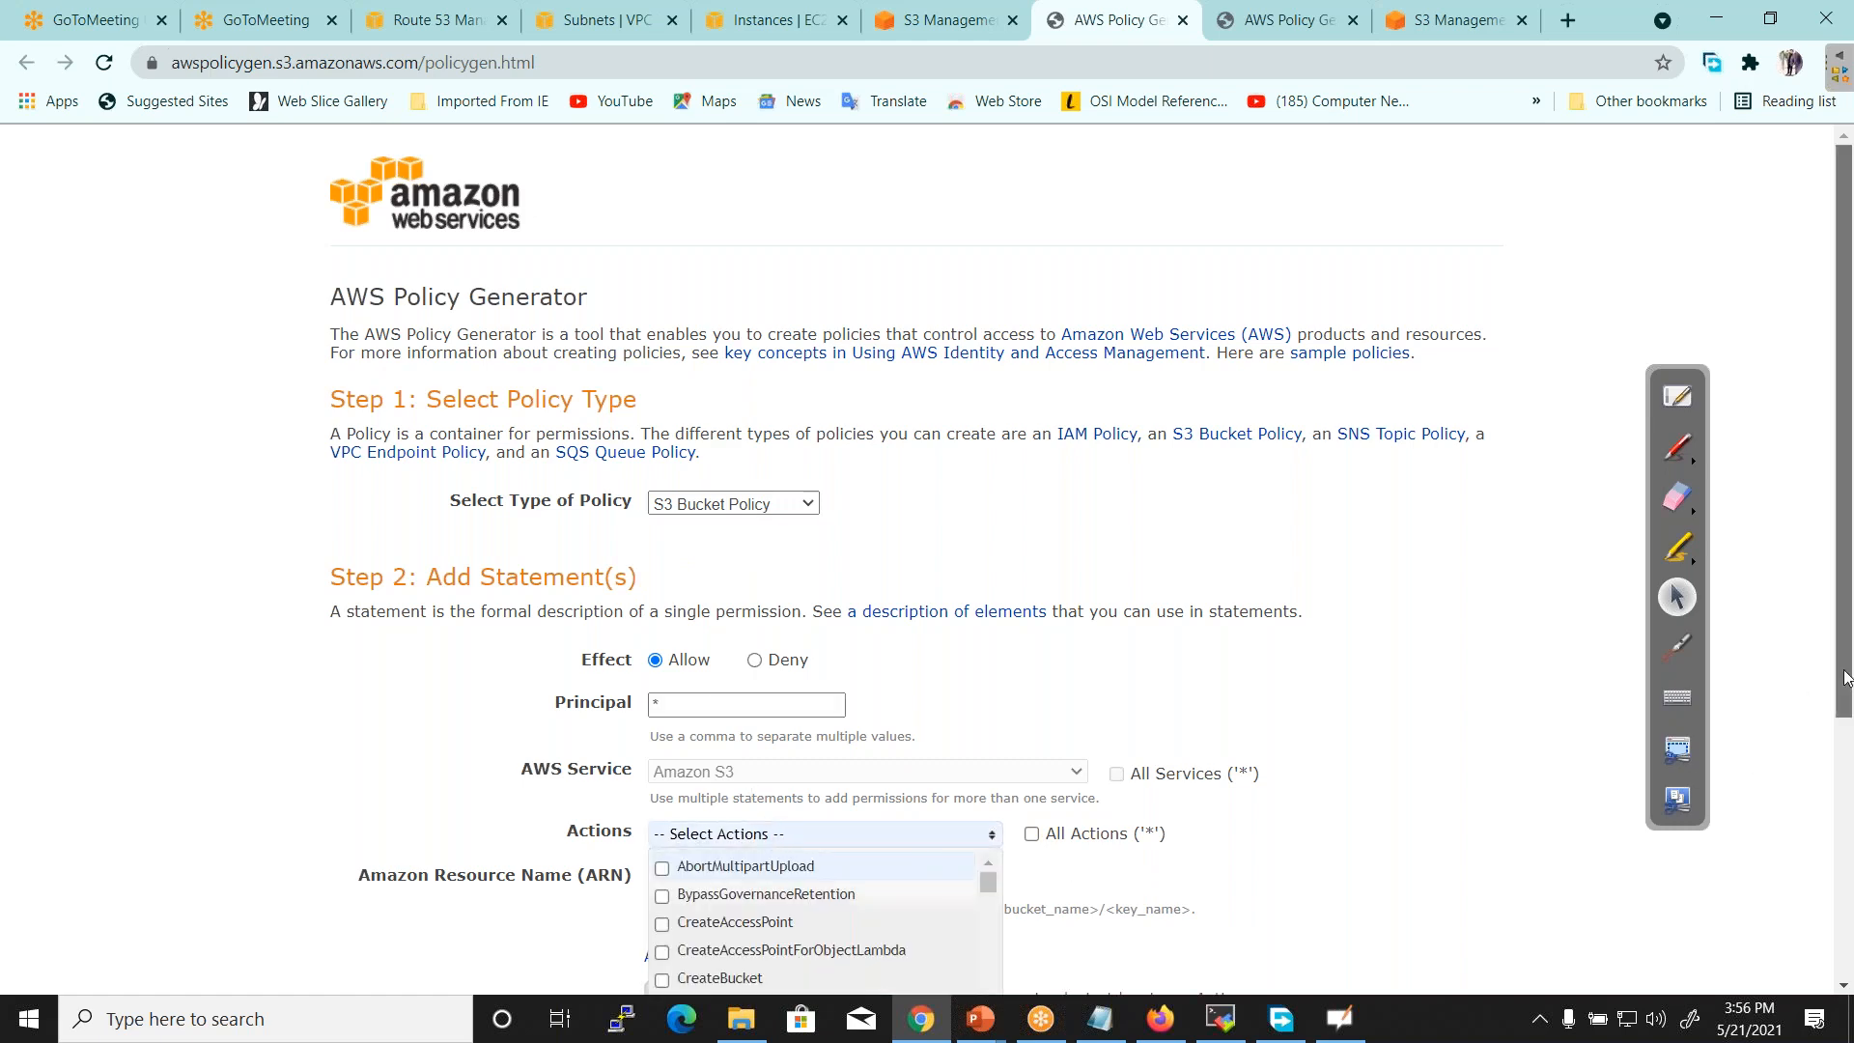
pyautogui.scroll(-2, 1837, 681)
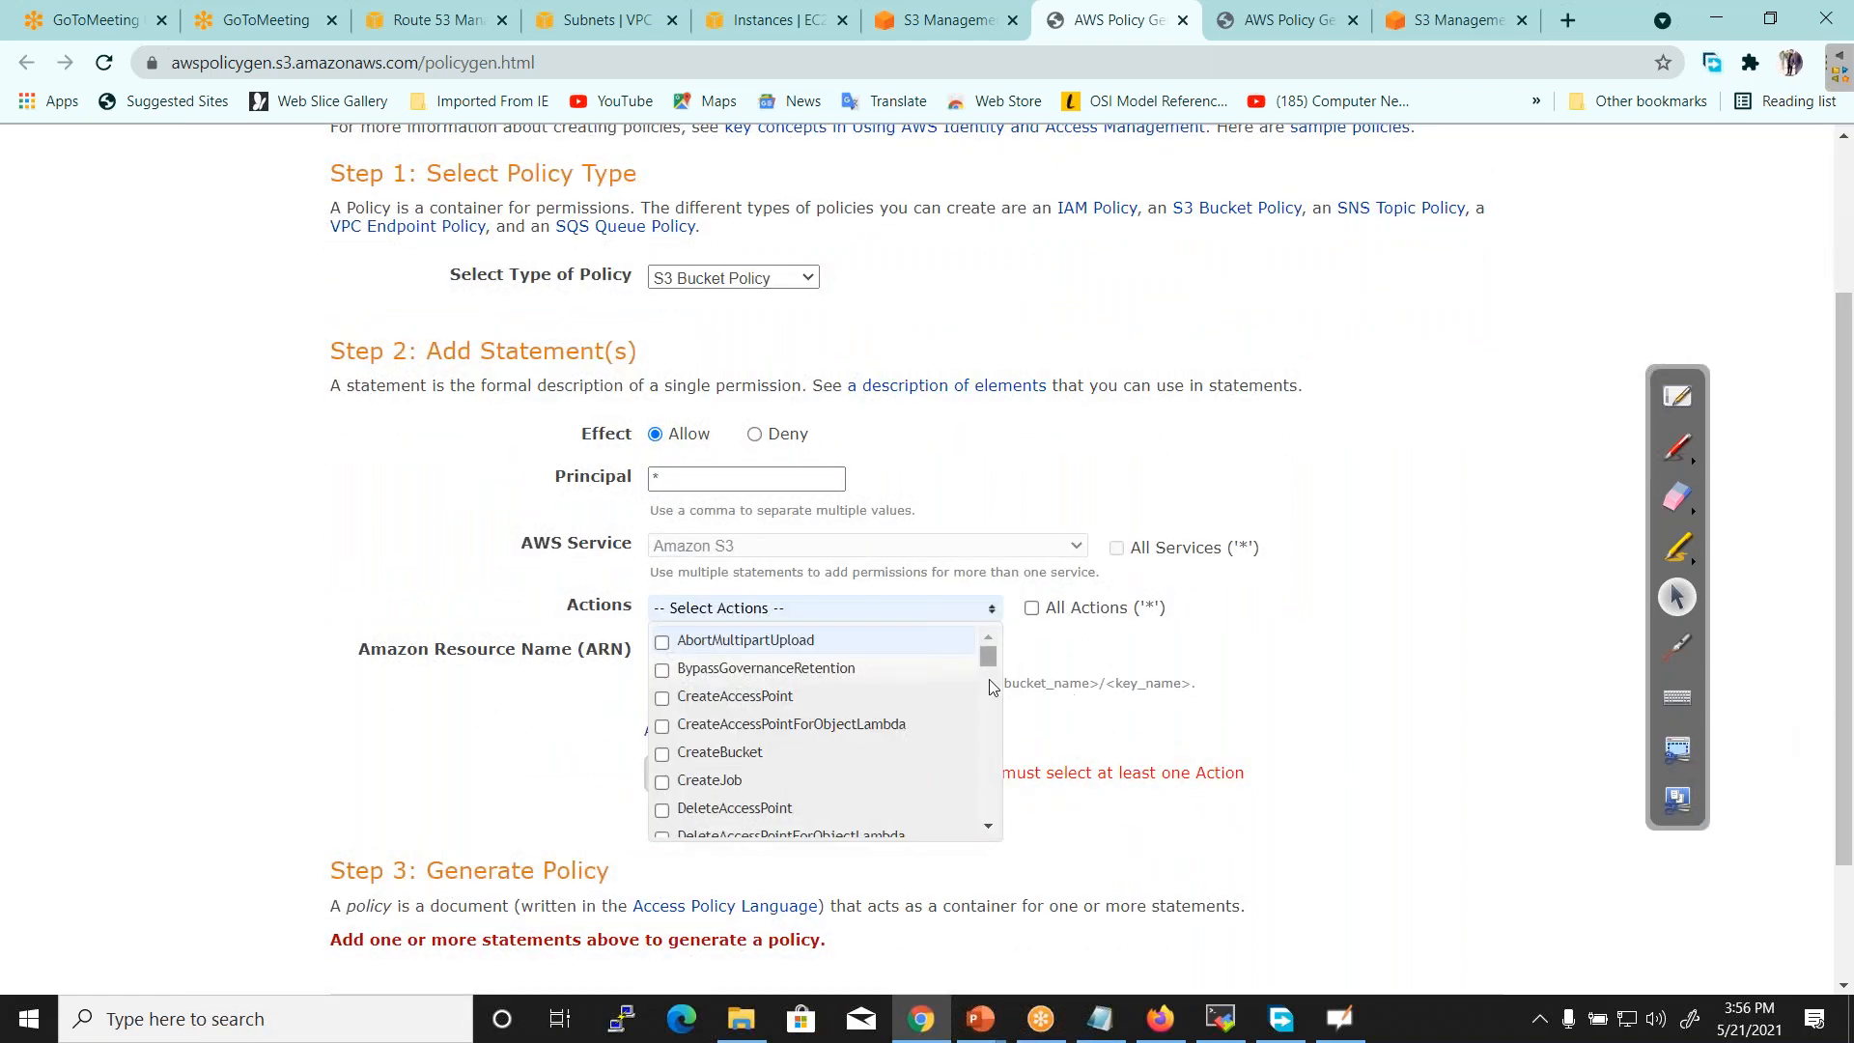
pyautogui.click(988, 828)
pyautogui.scroll(-8, 988, 832)
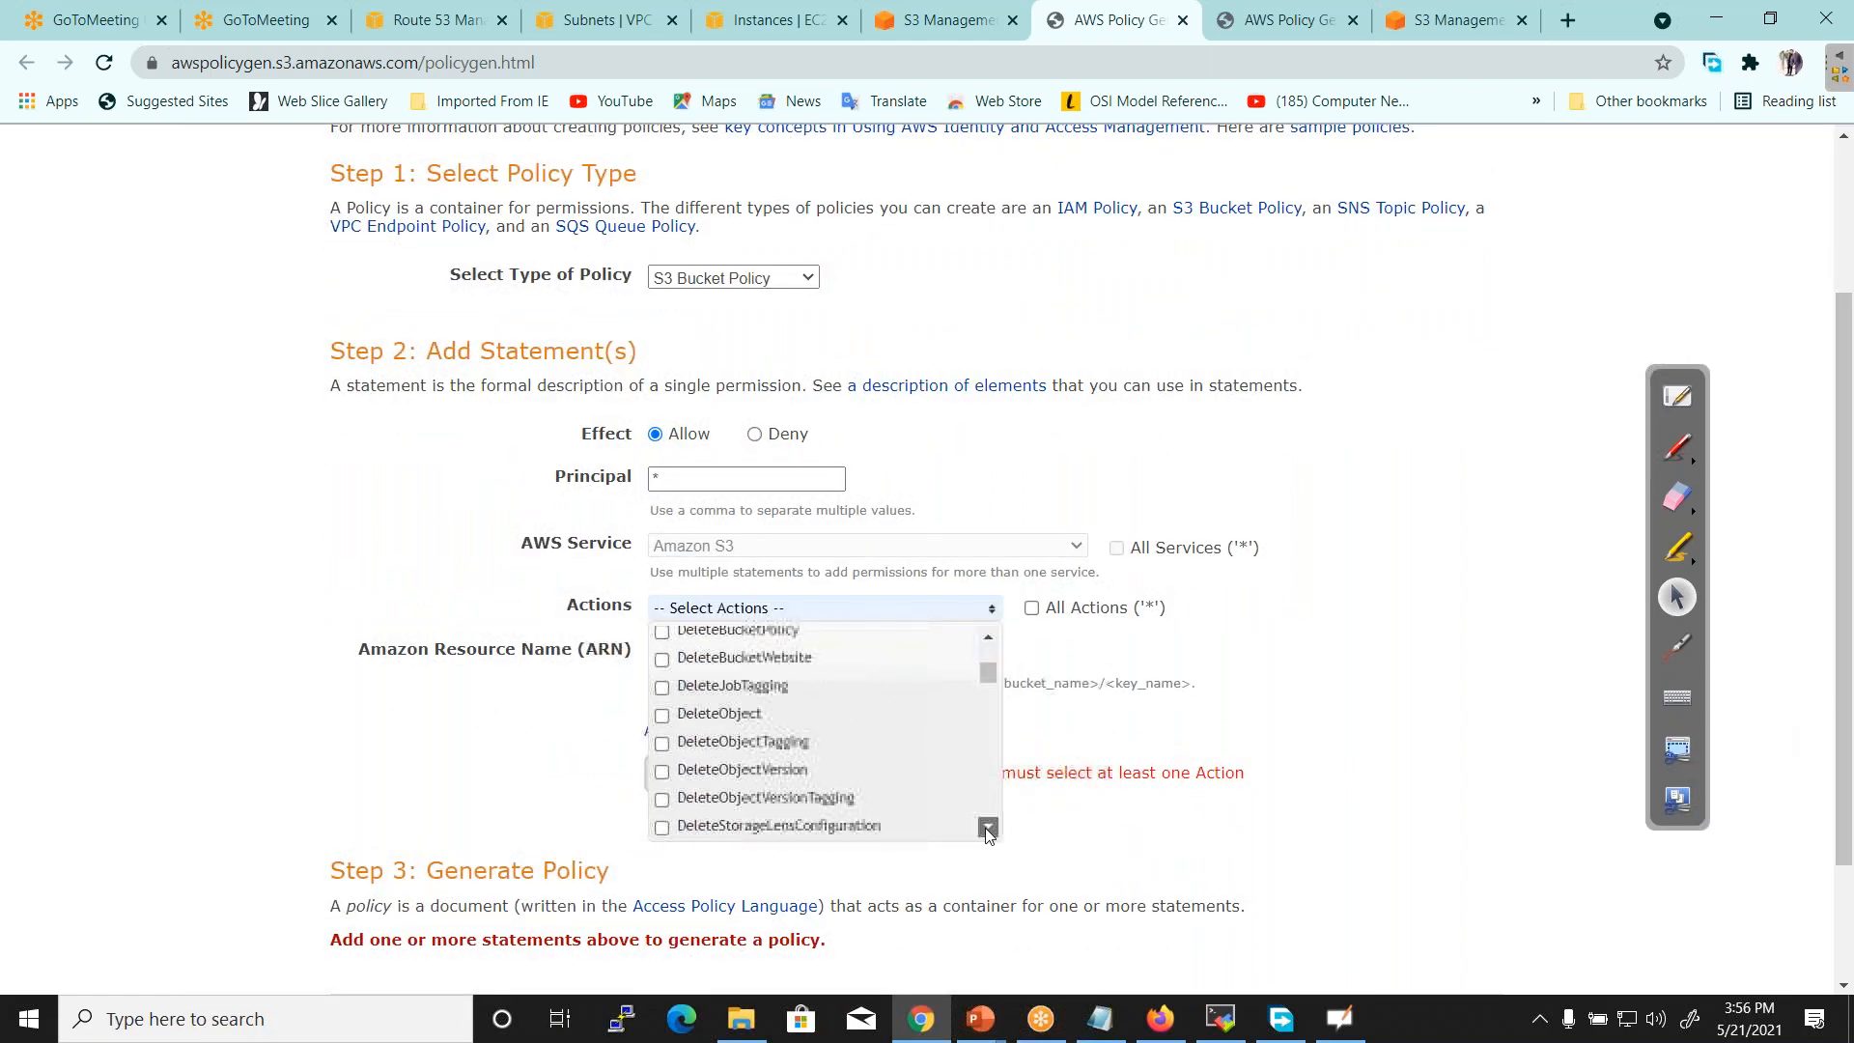
pyautogui.click(986, 640)
pyautogui.scroll(4, 986, 645)
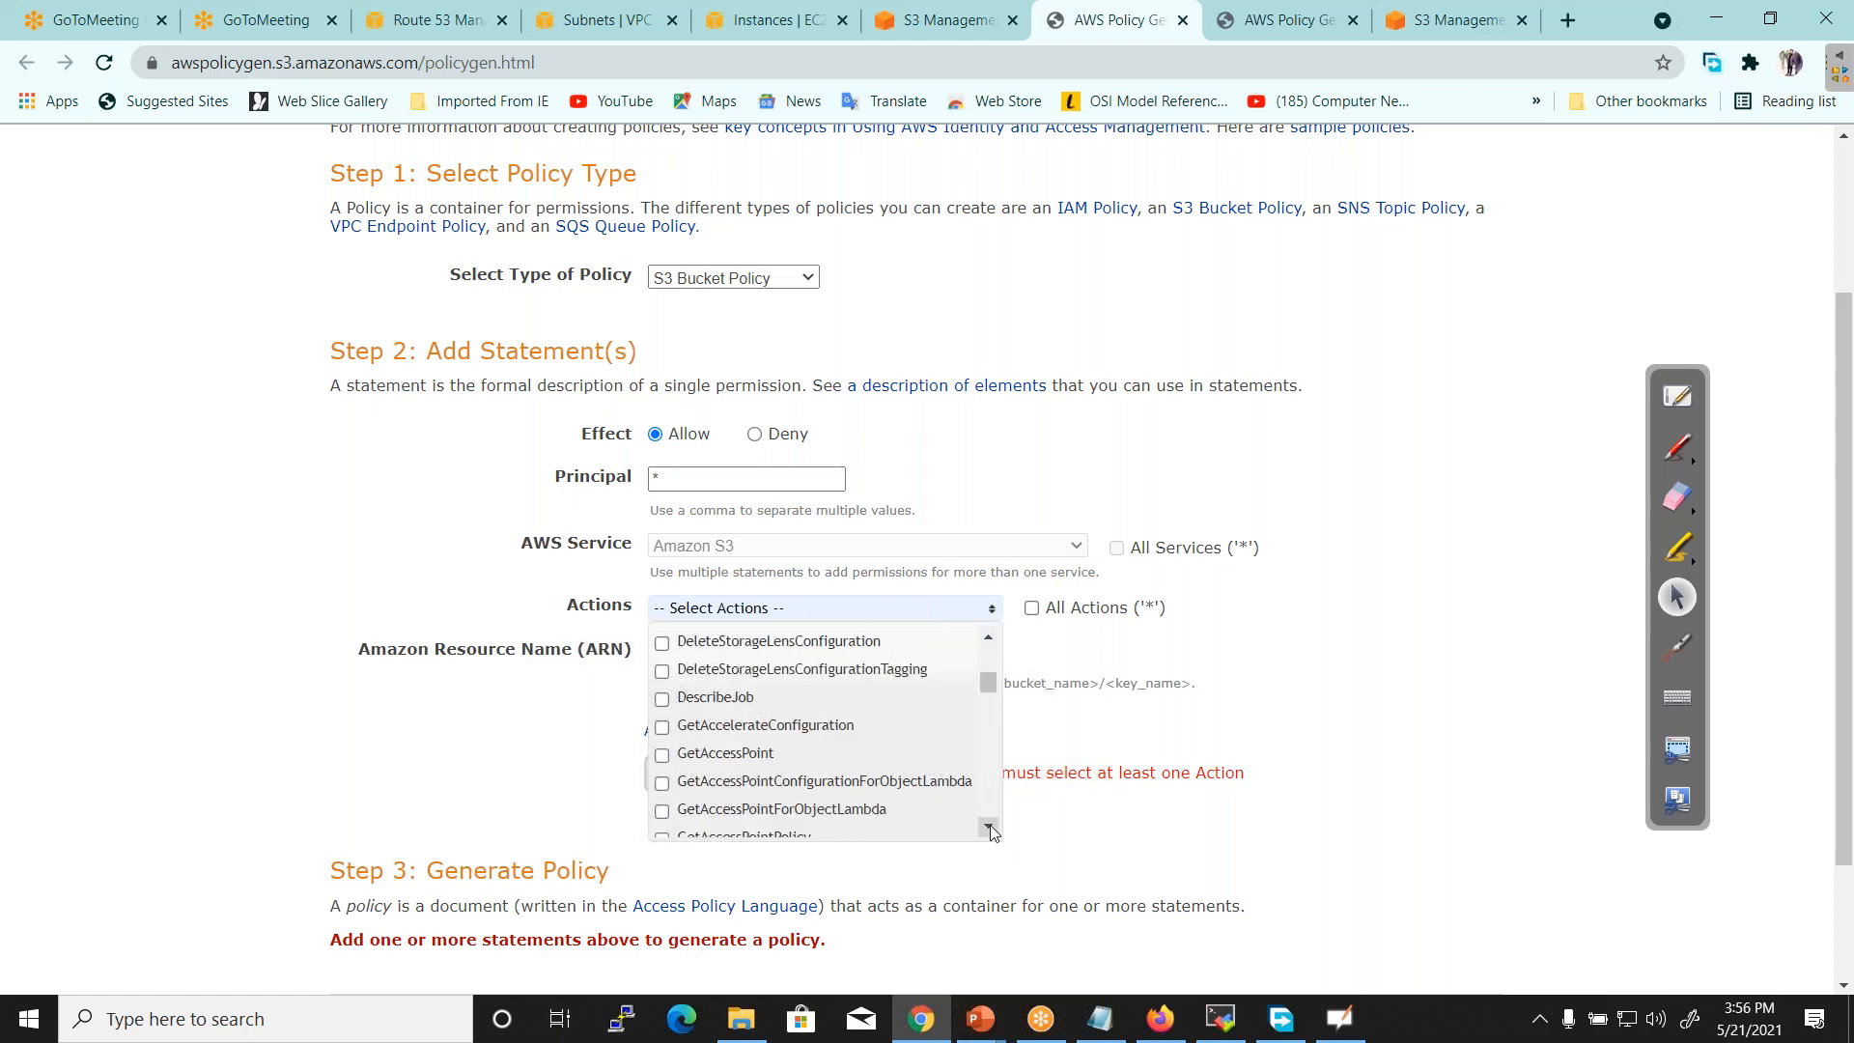
pyautogui.scroll(-4, 989, 829)
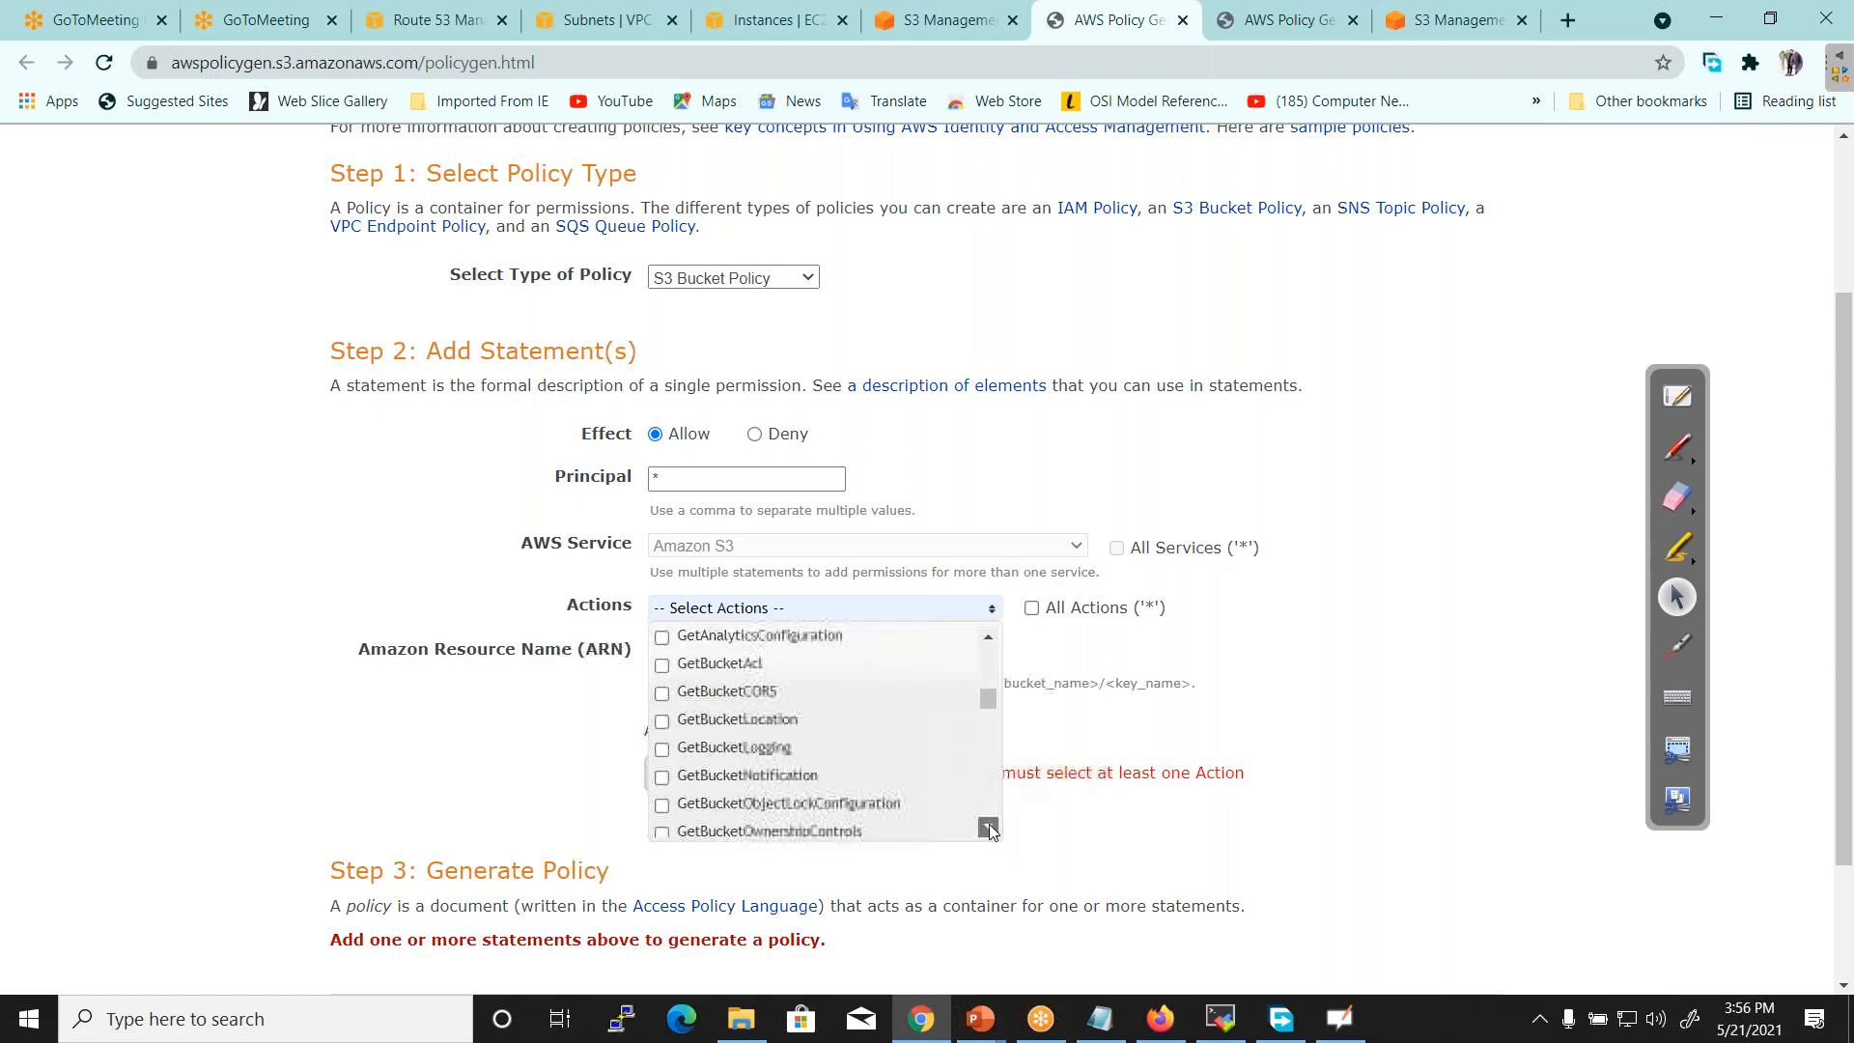
pyautogui.scroll(-5, 989, 827)
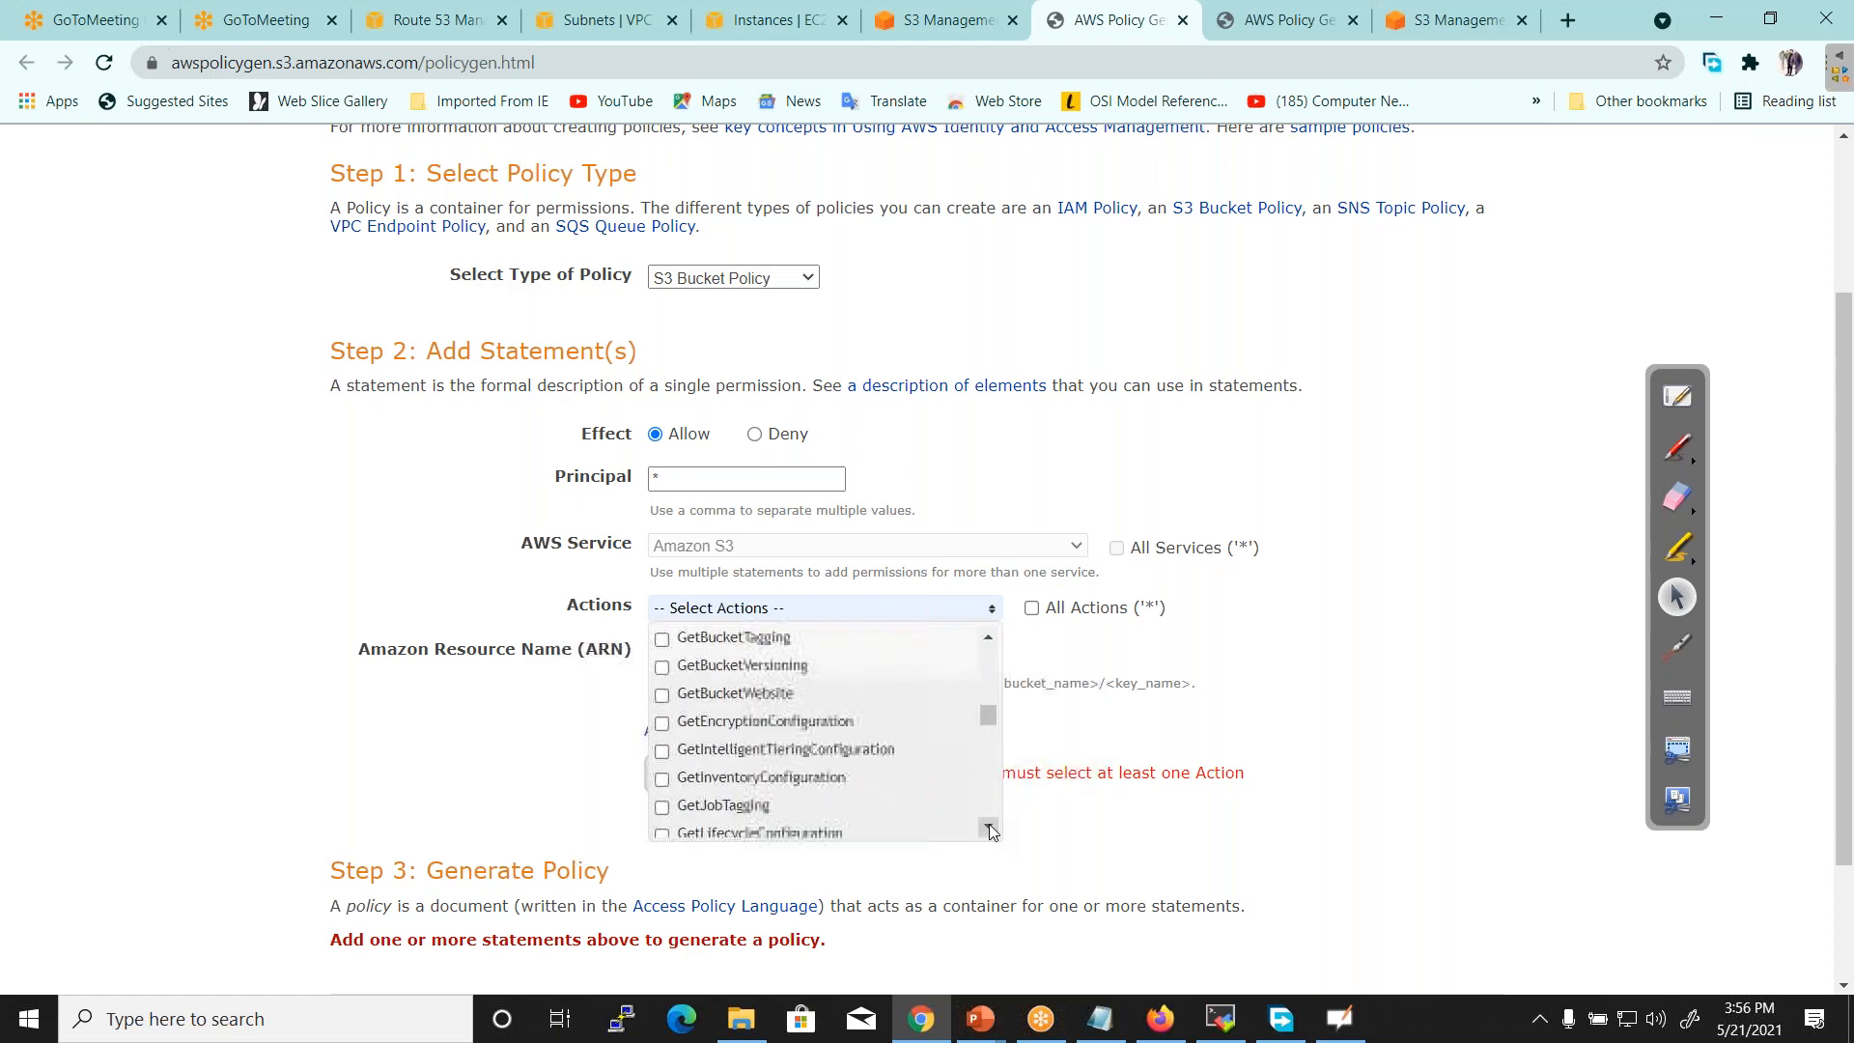
pyautogui.scroll(-2, 989, 829)
pyautogui.click(662, 794)
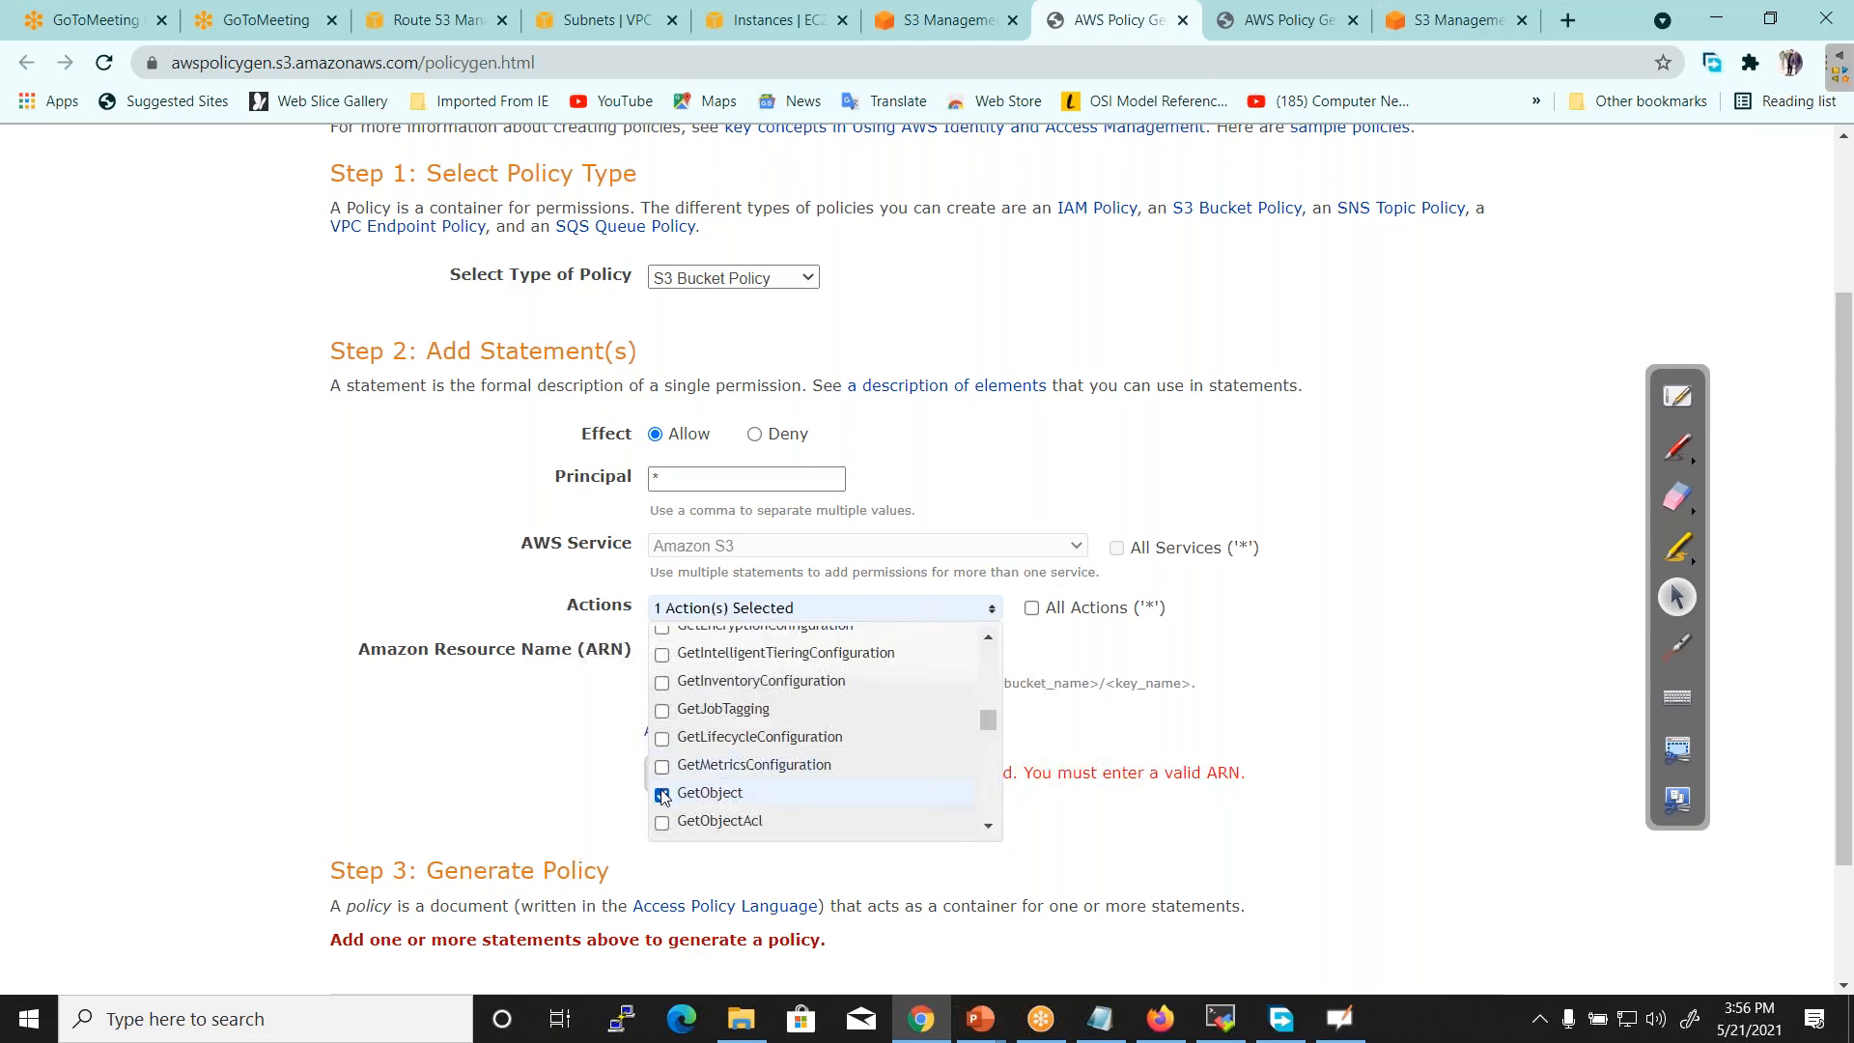
pyautogui.click(1418, 736)
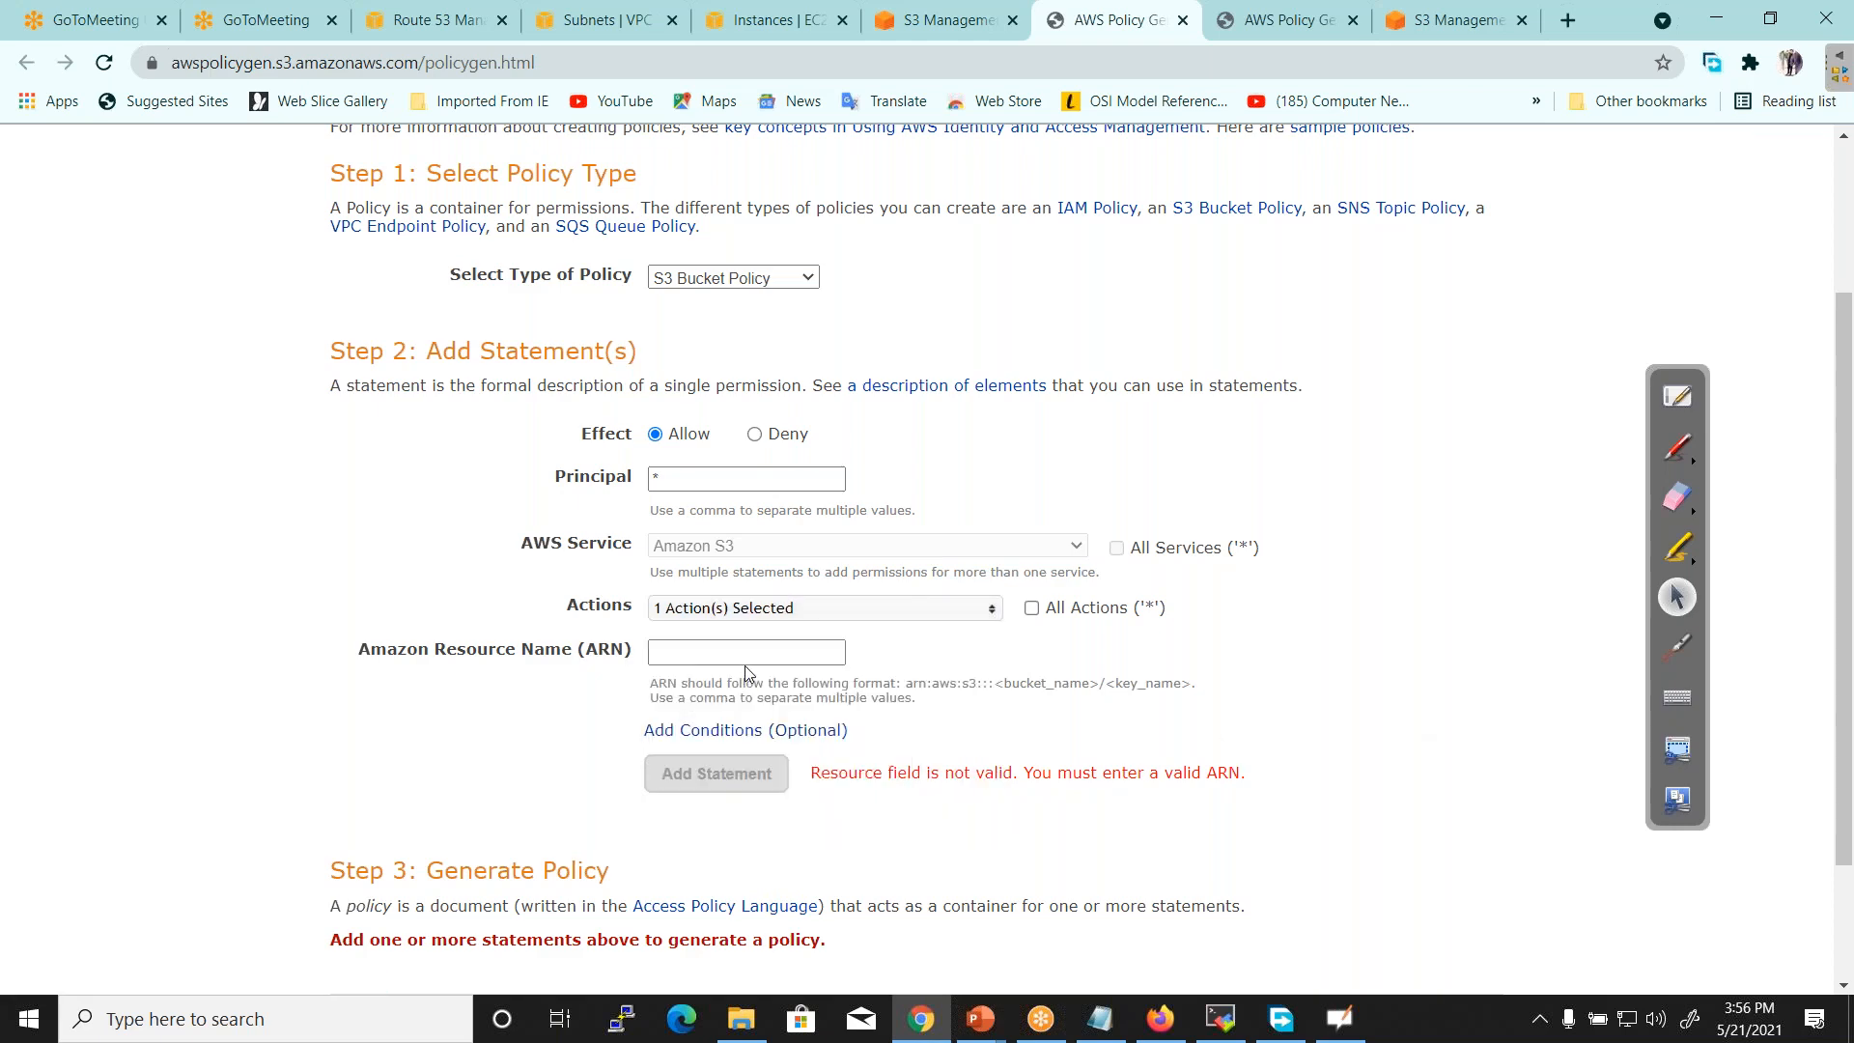
# Copy the bucket ARN from the bucket policy editor and paste it as the statement's Amazon Resource Name in the policy generator
pyautogui.click(903, 19)
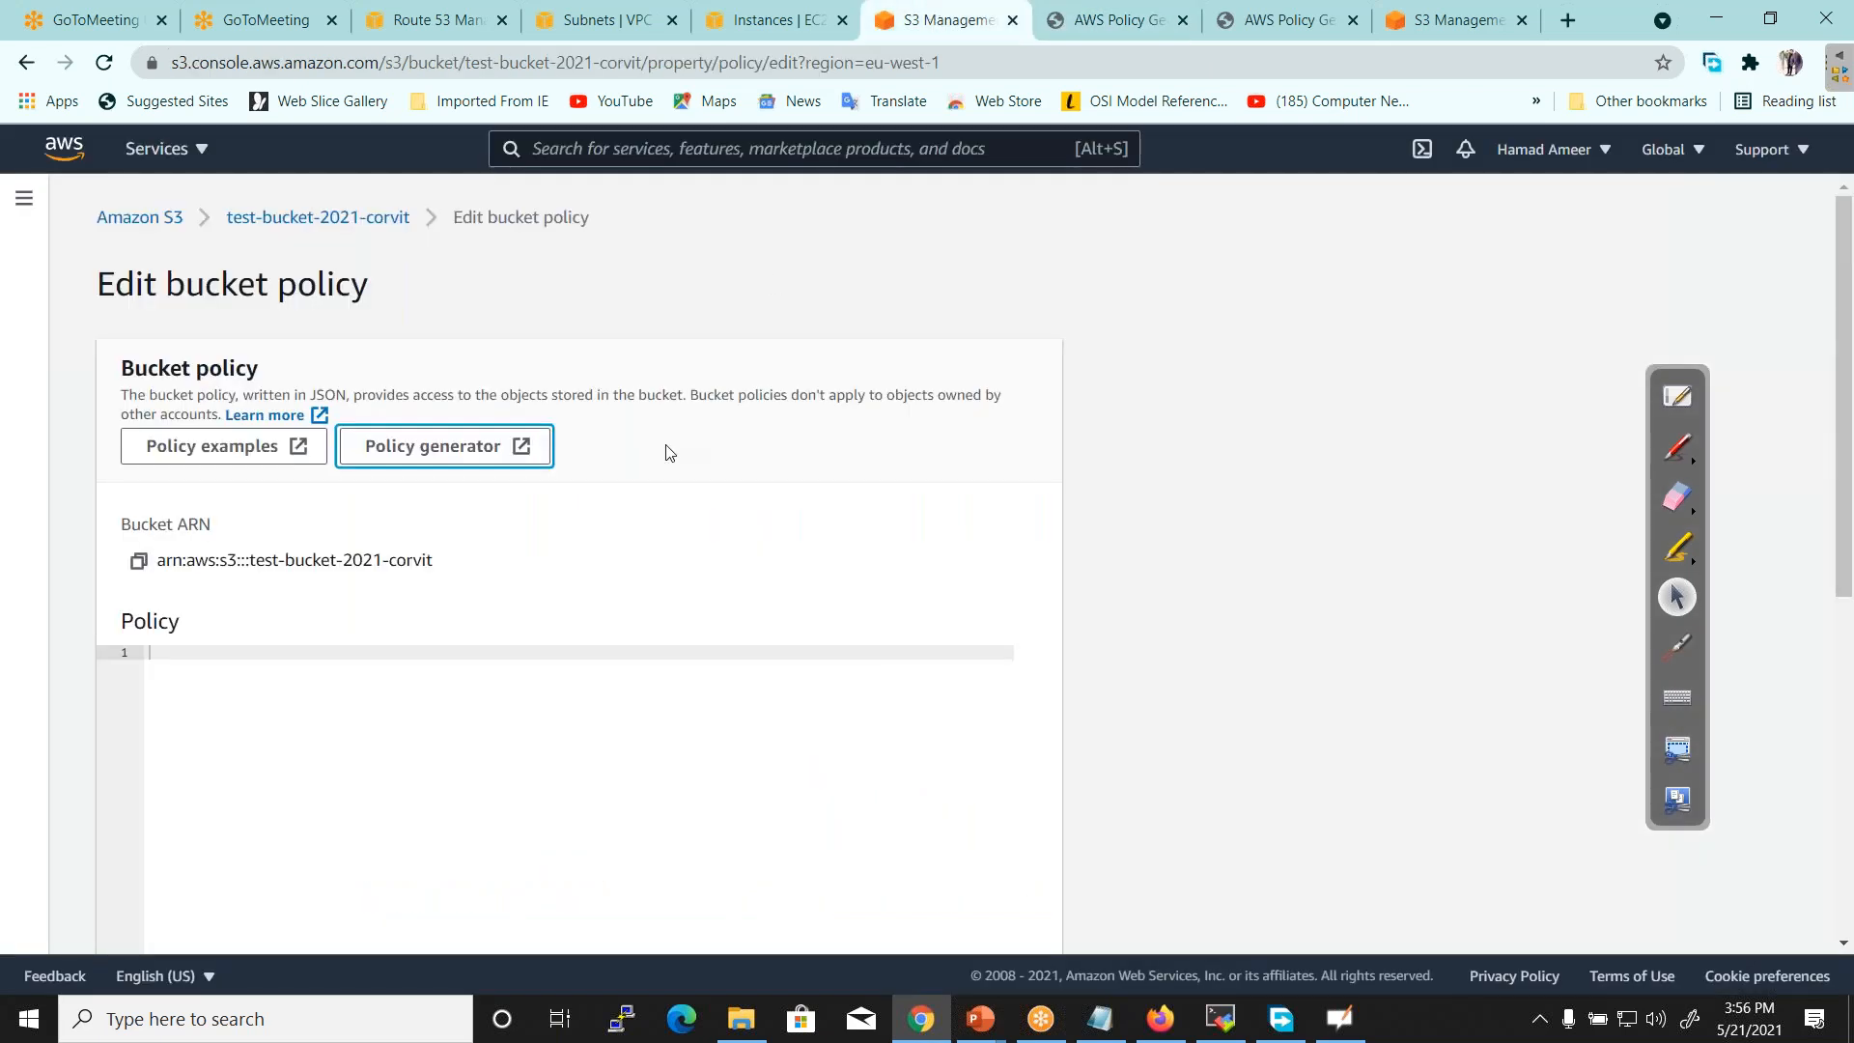
pyautogui.click(139, 560)
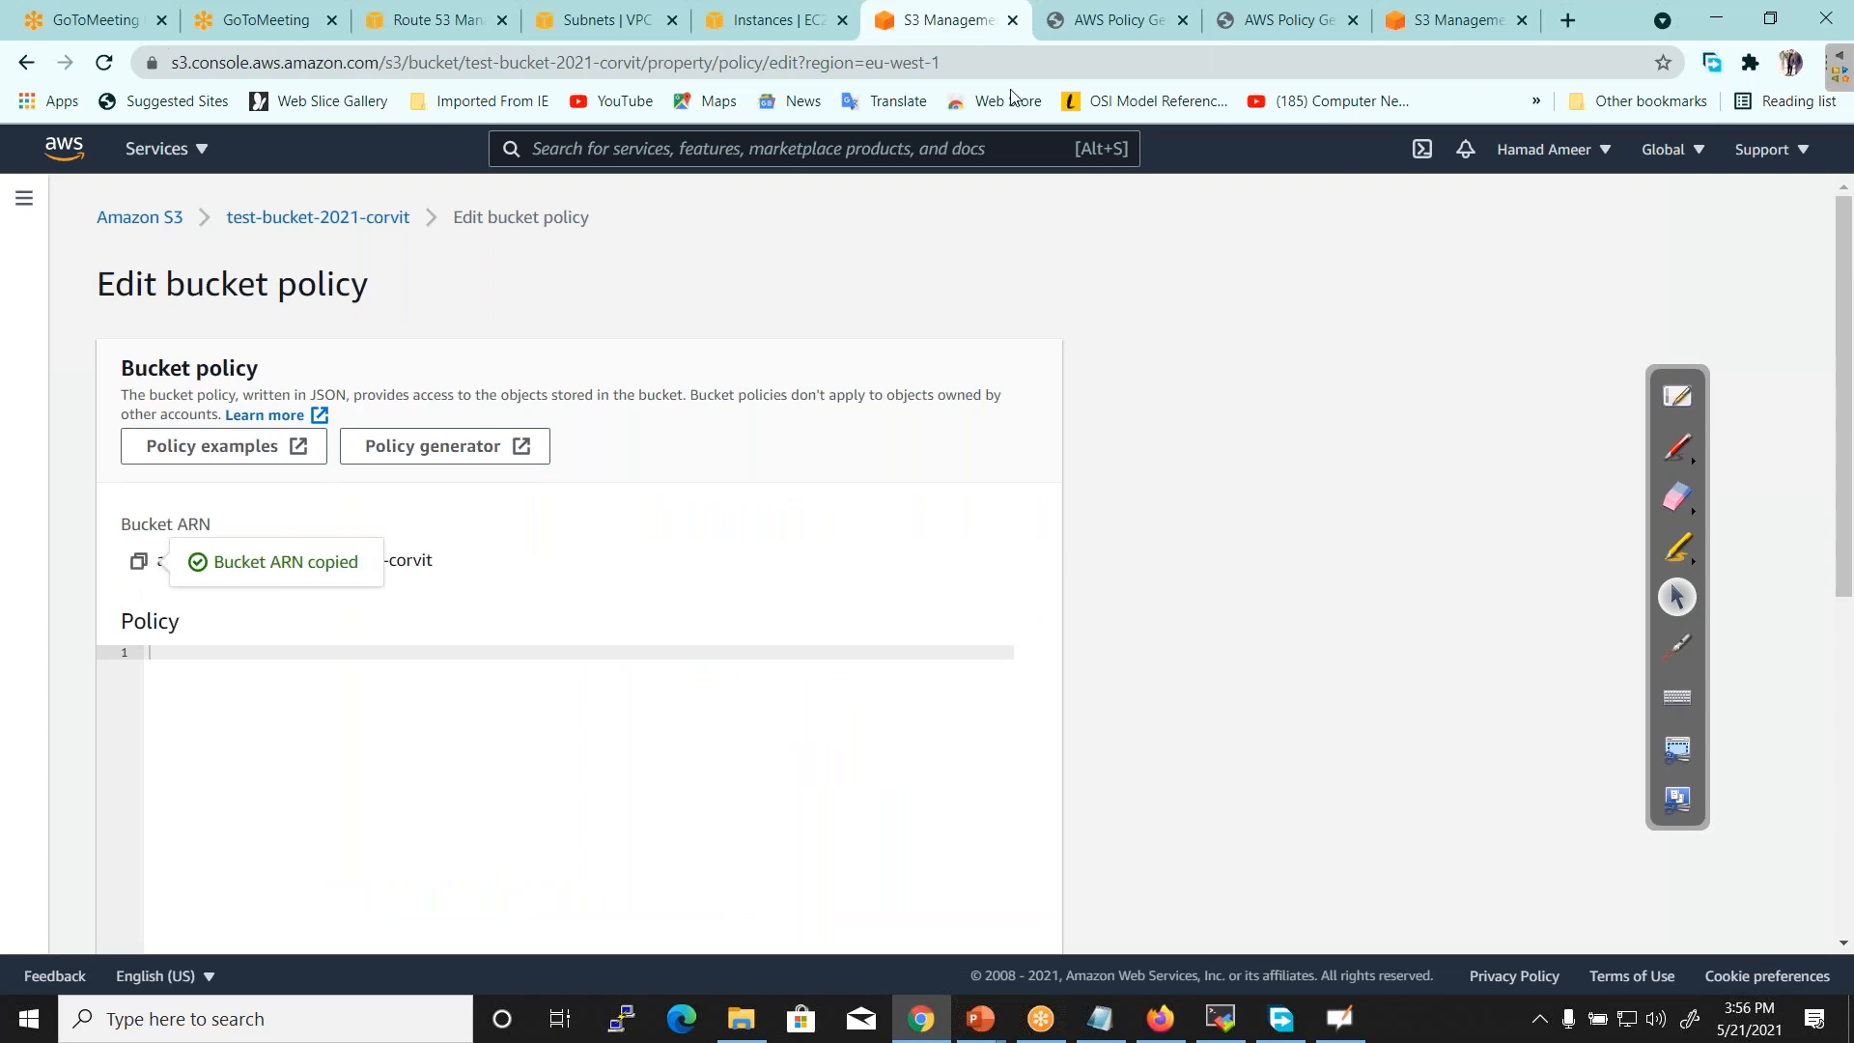
pyautogui.click(1143, 11)
pyautogui.click(693, 653)
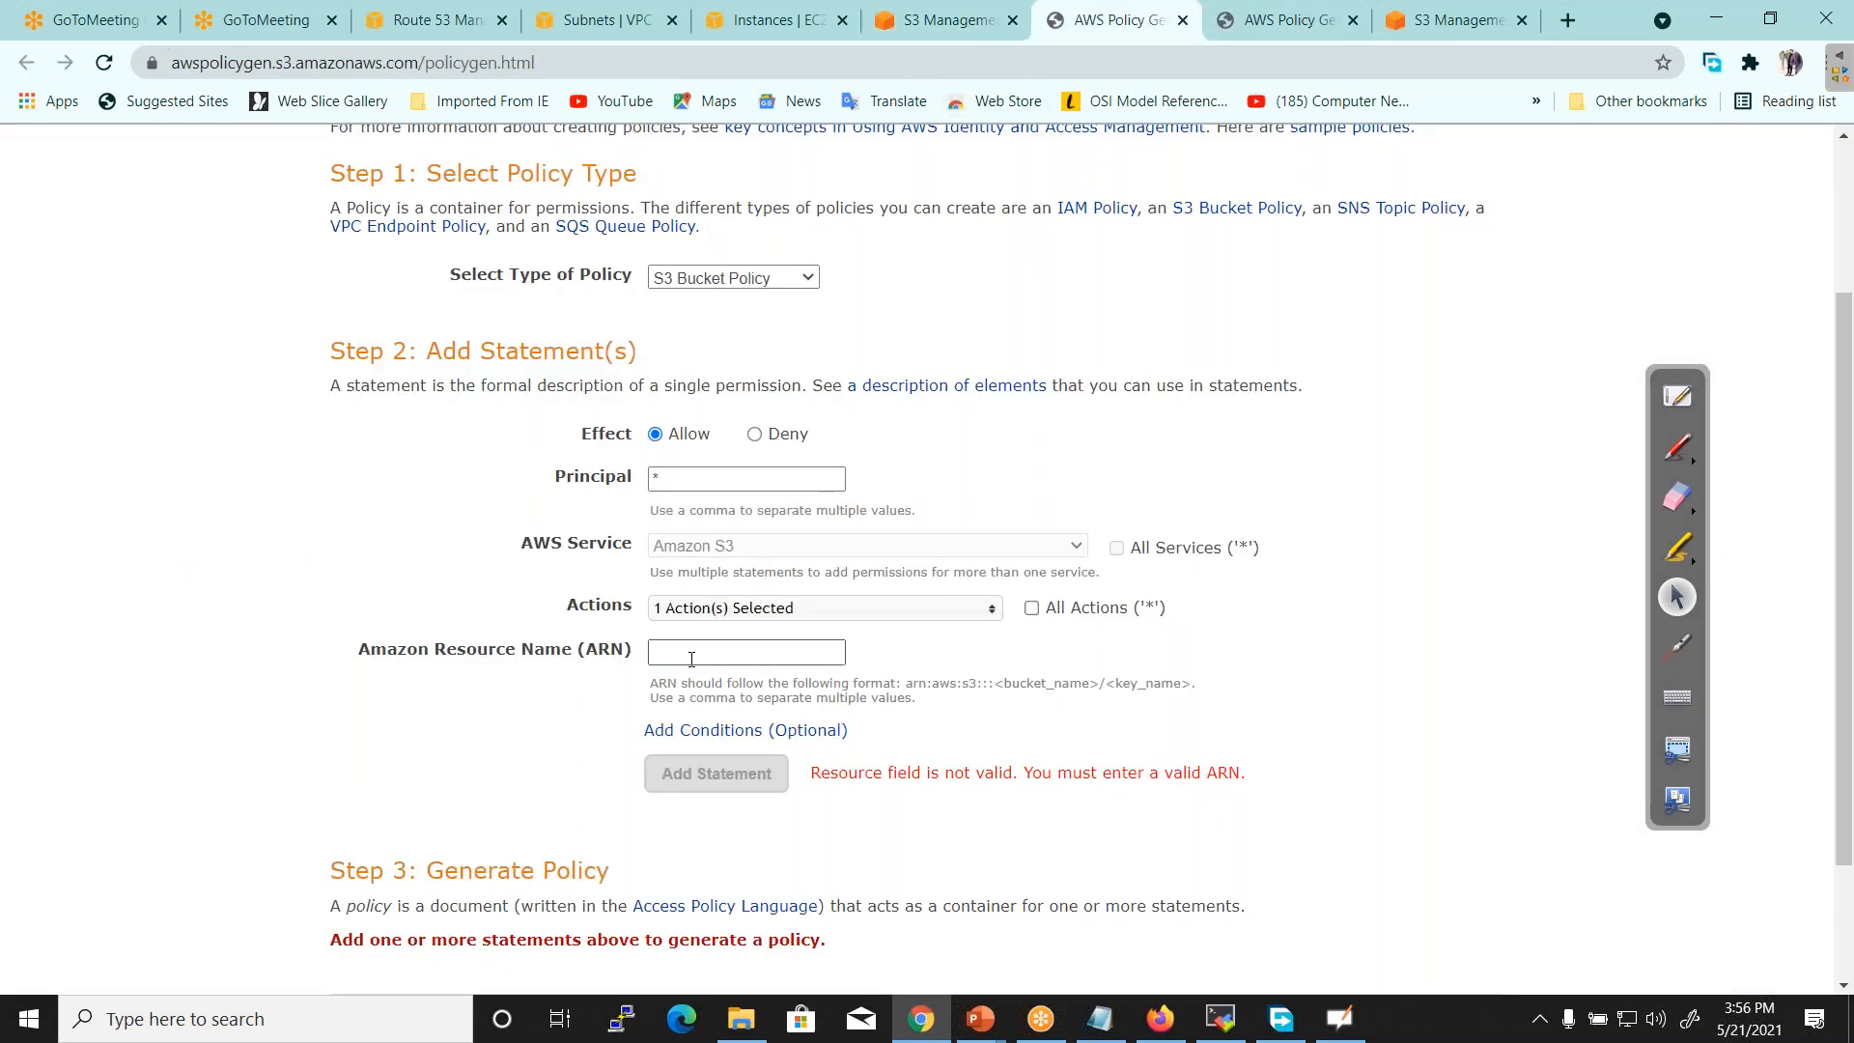
pyautogui.hotkey('ctrl', 'v')
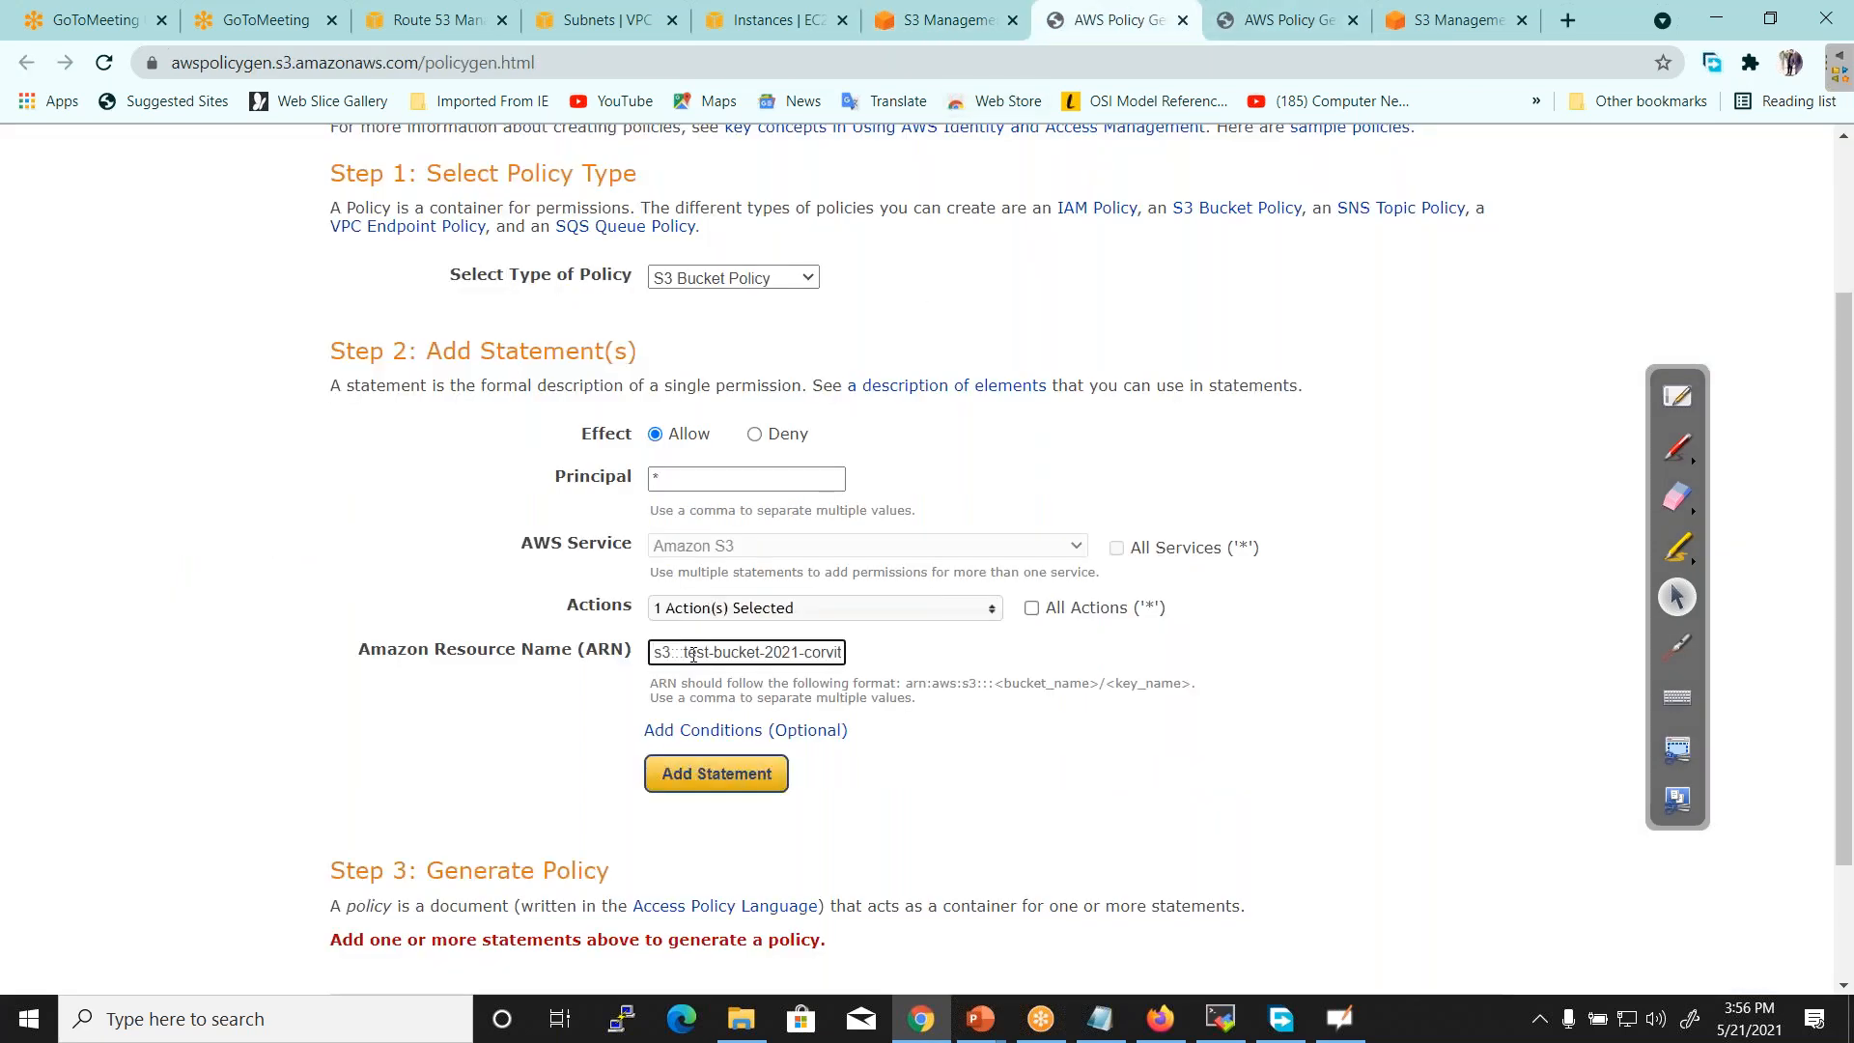
# Add the statement and generate the policy JSON document
pyautogui.click(736, 774)
pyautogui.scroll(-4, 737, 762)
pyautogui.click(738, 745)
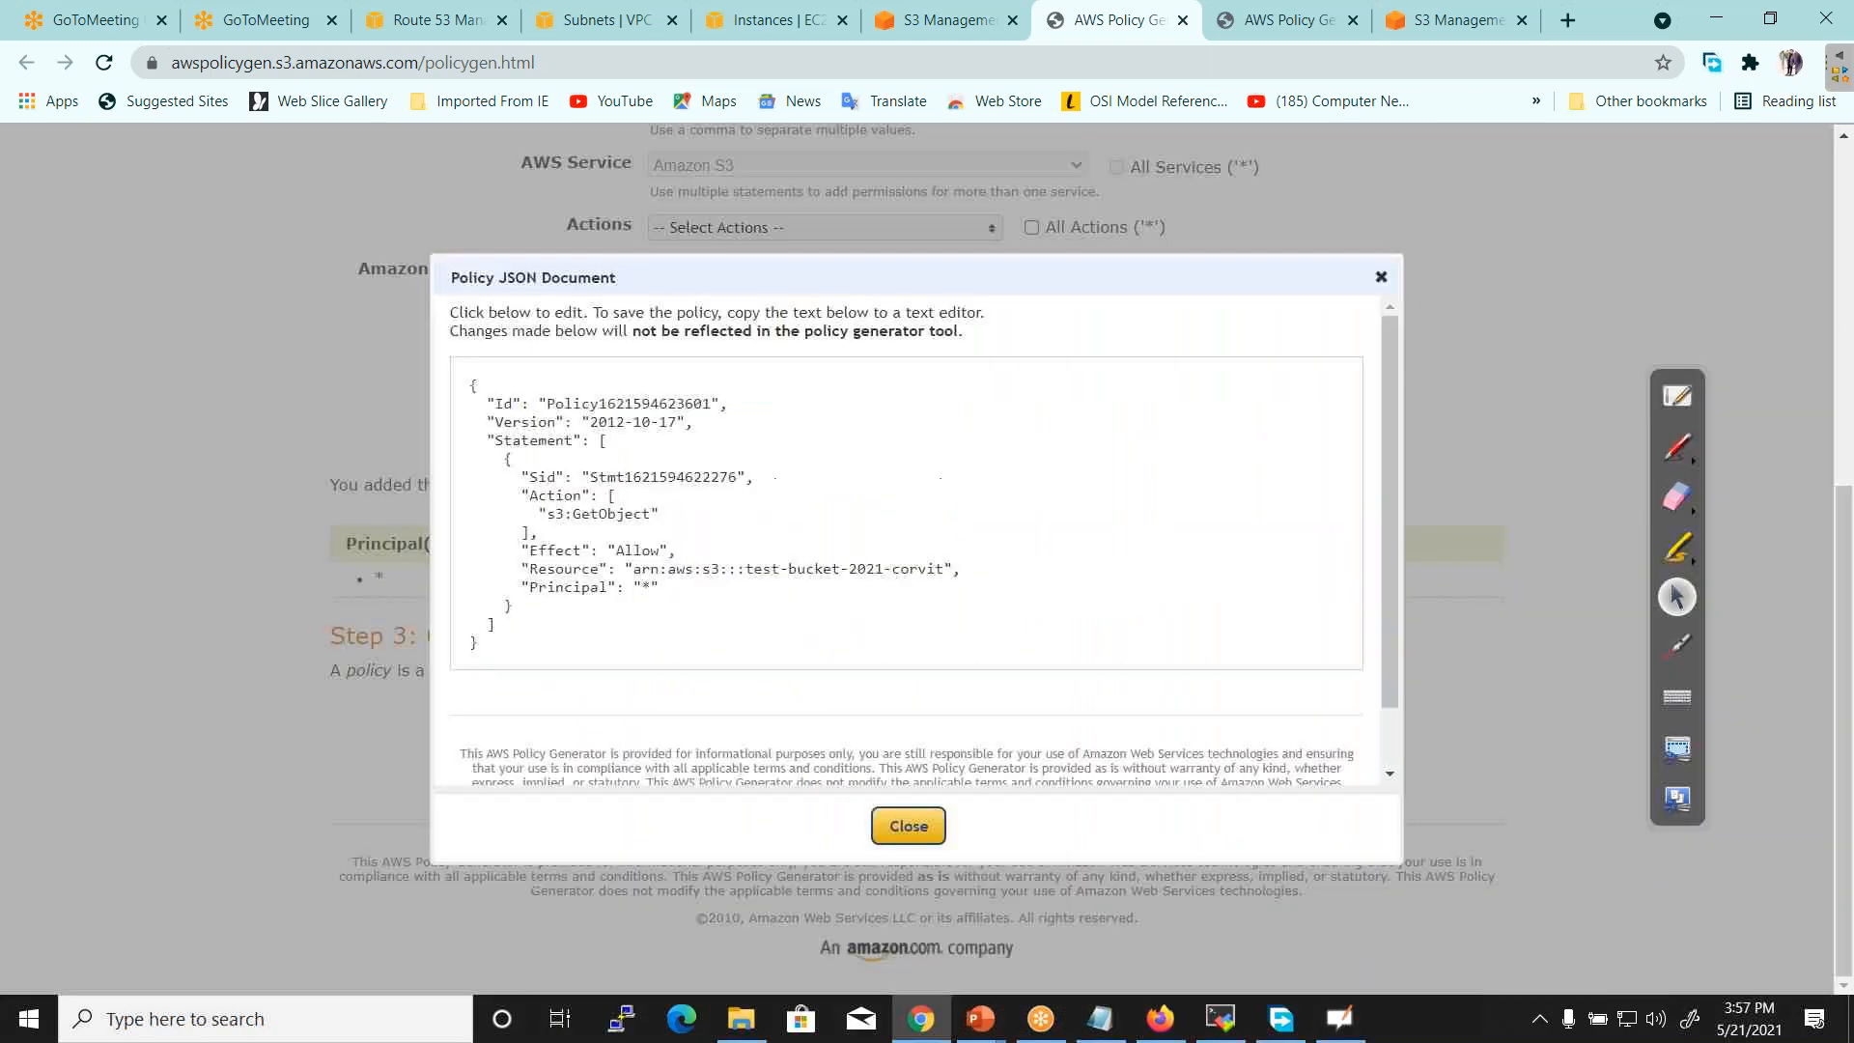
# Copy the whole generated policy JSON and paste it into the bucket policy editor of test-bucket-2021-corvit
pyautogui.moveTo(546, 652); pyautogui.dragTo(412, 385)
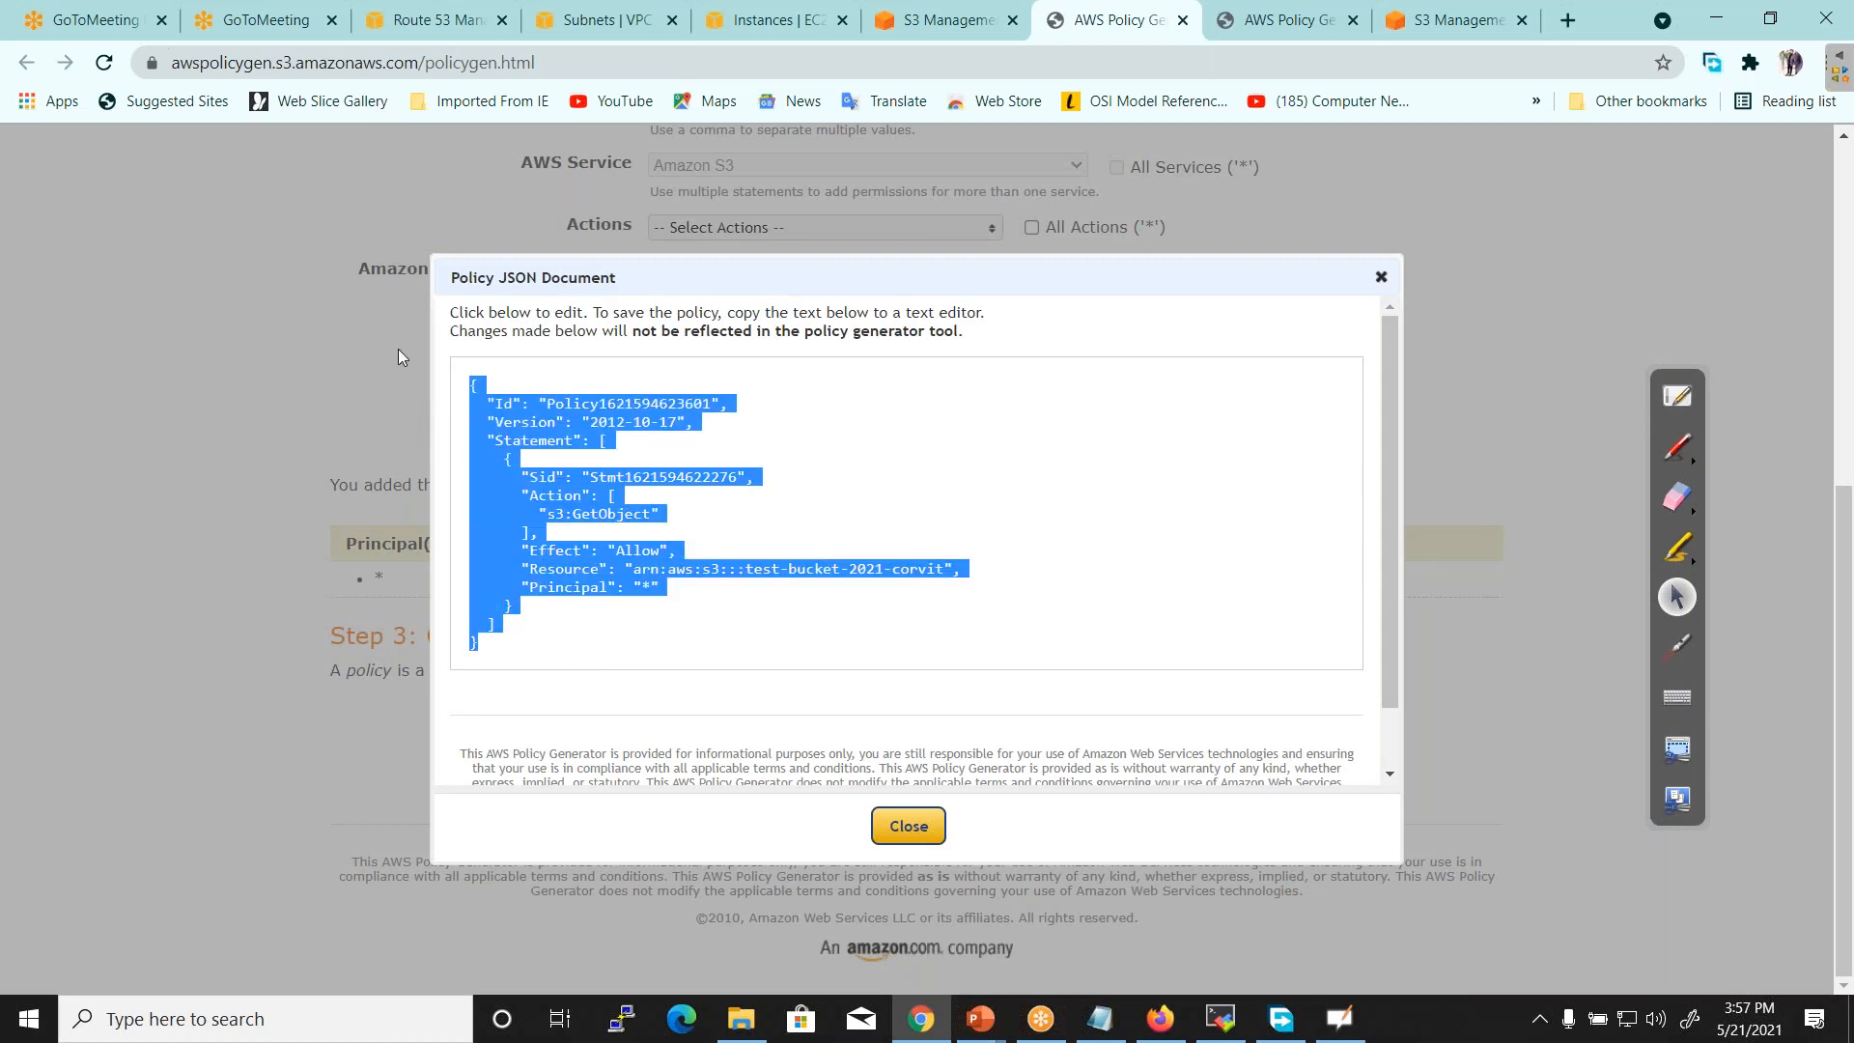
pyautogui.click(909, 827)
pyautogui.click(930, 23)
pyautogui.click(531, 736)
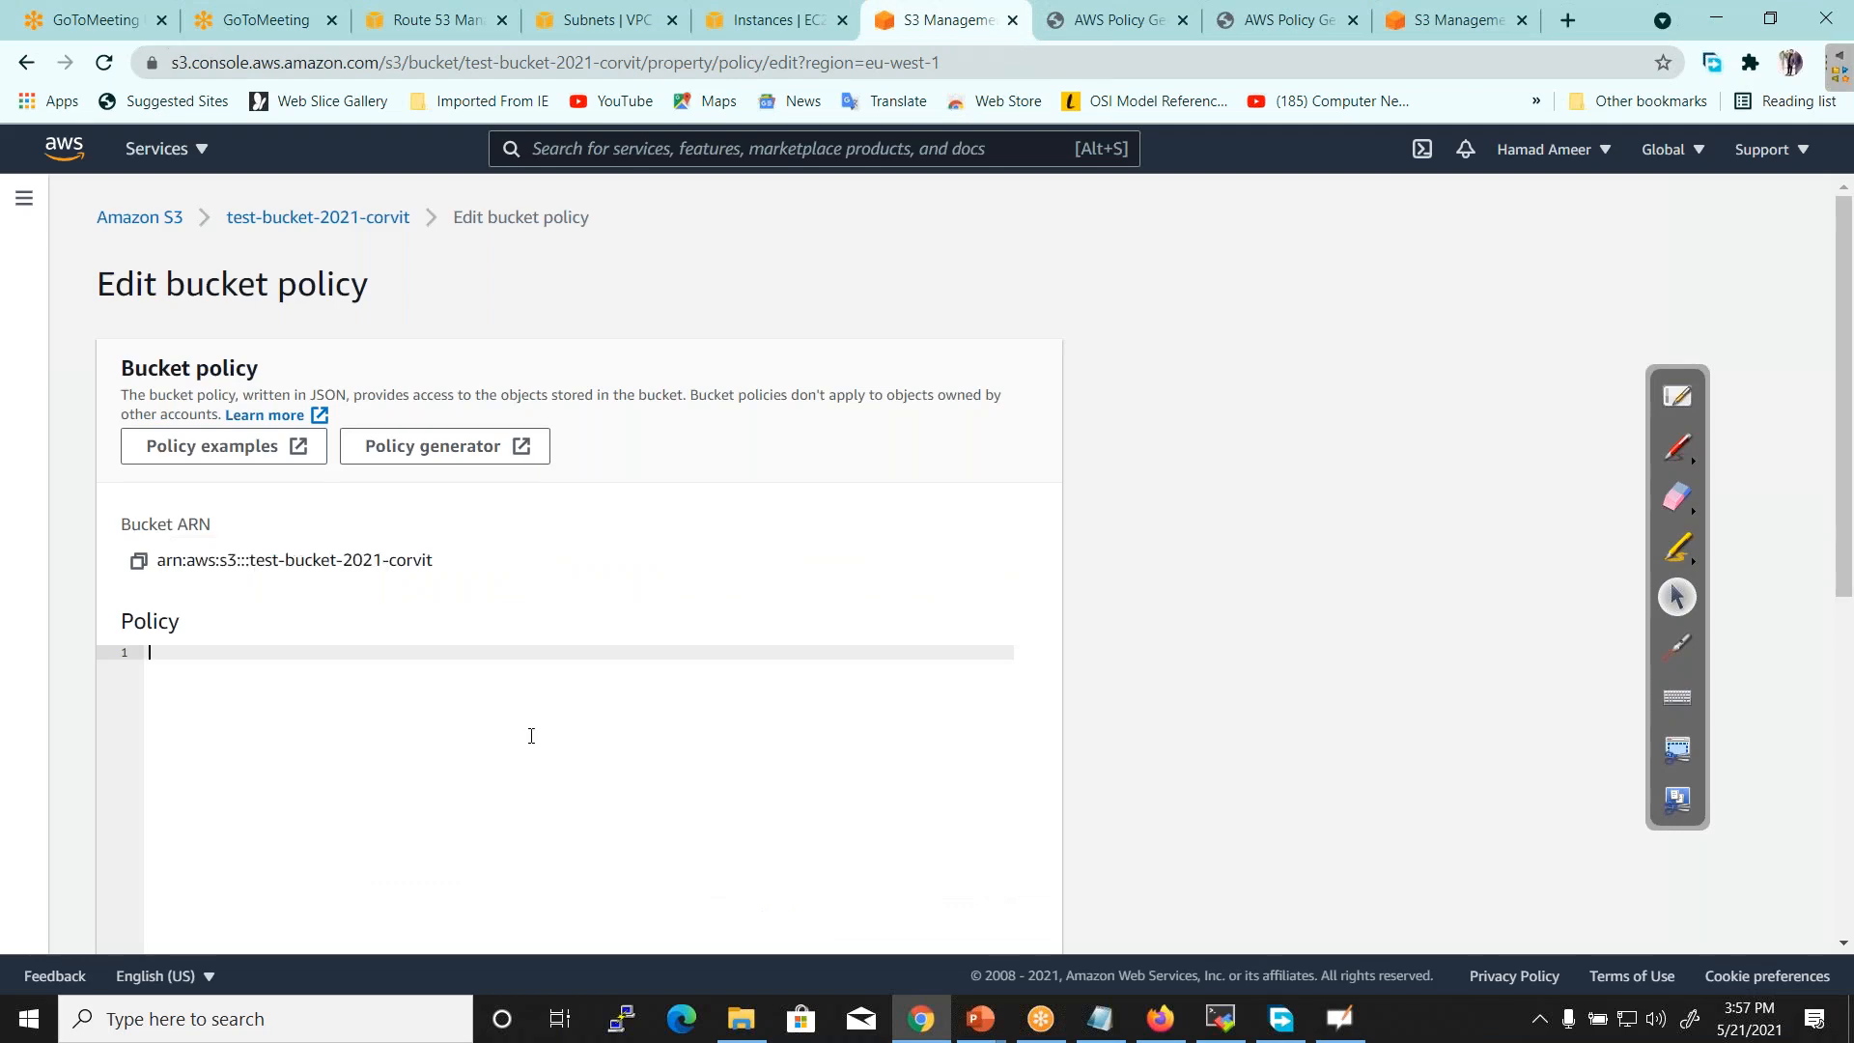
pyautogui.hotkey('ctrl', 'v')
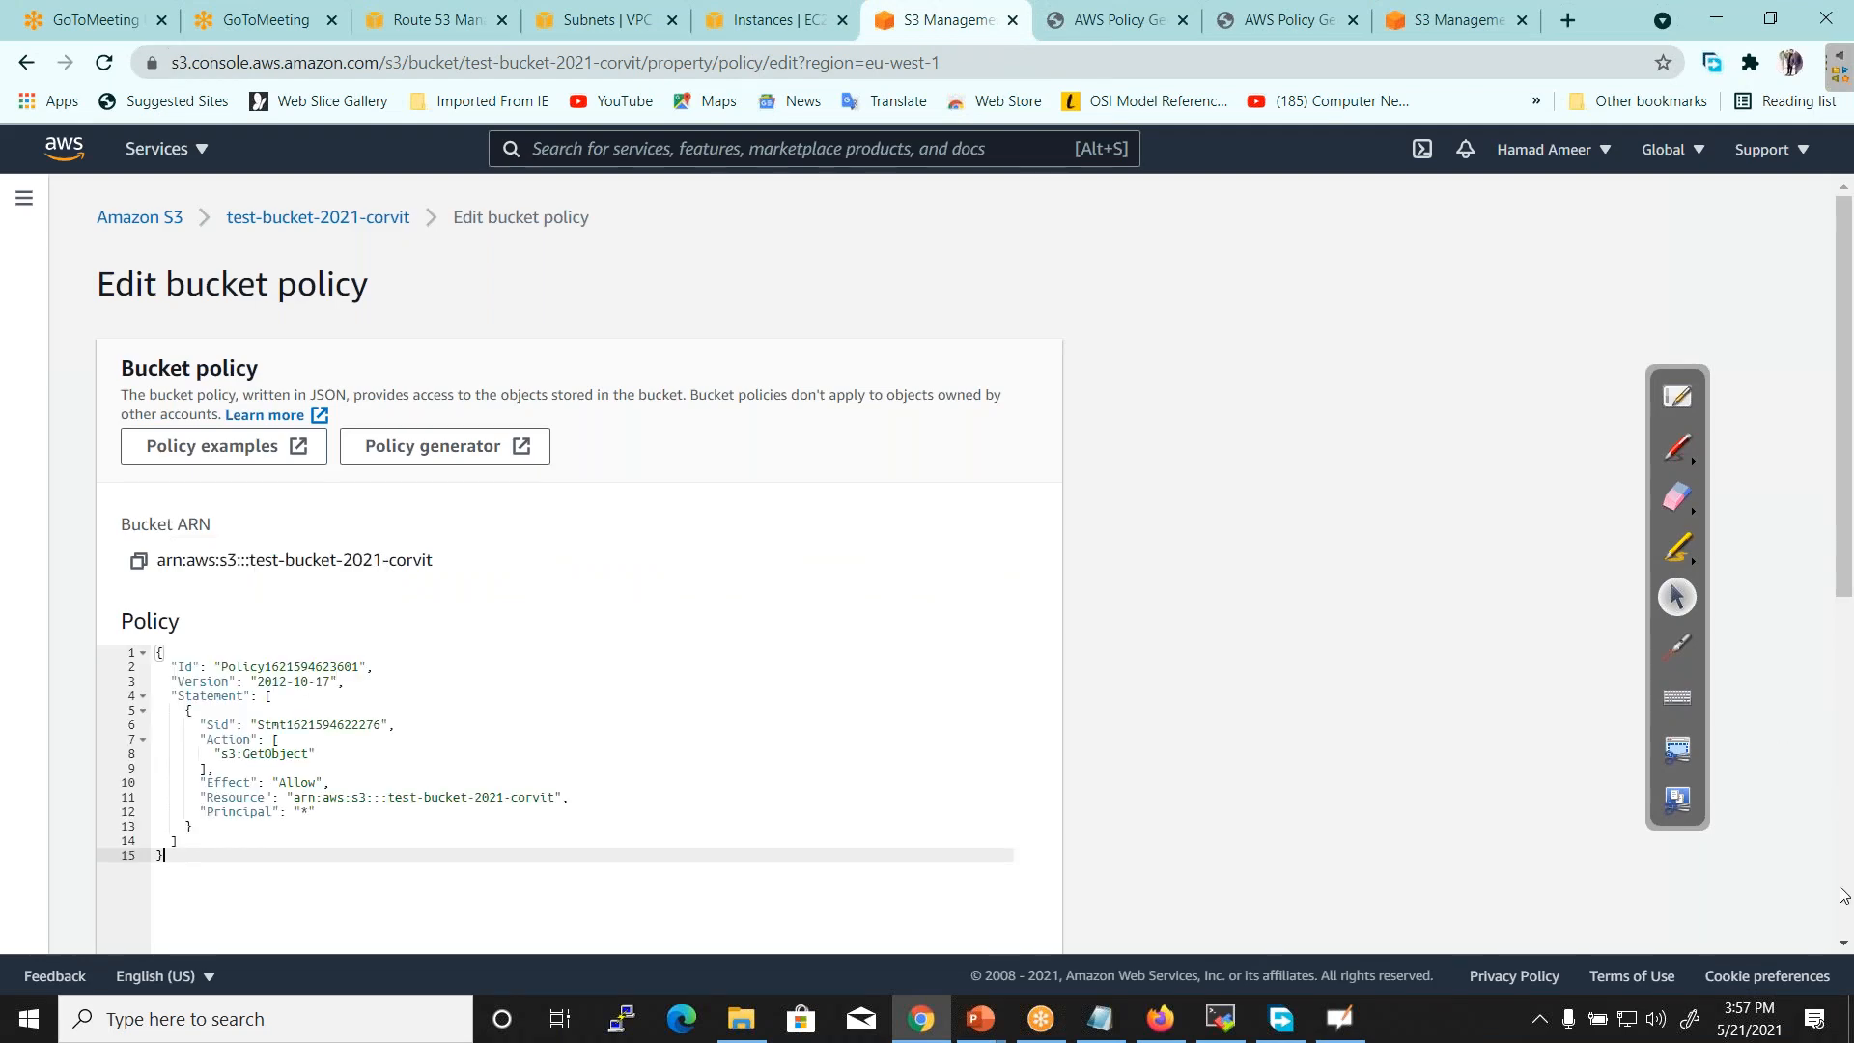
# Try to save the pasted bucket policy, and review its JSON against the save error
pyautogui.click(1843, 944)
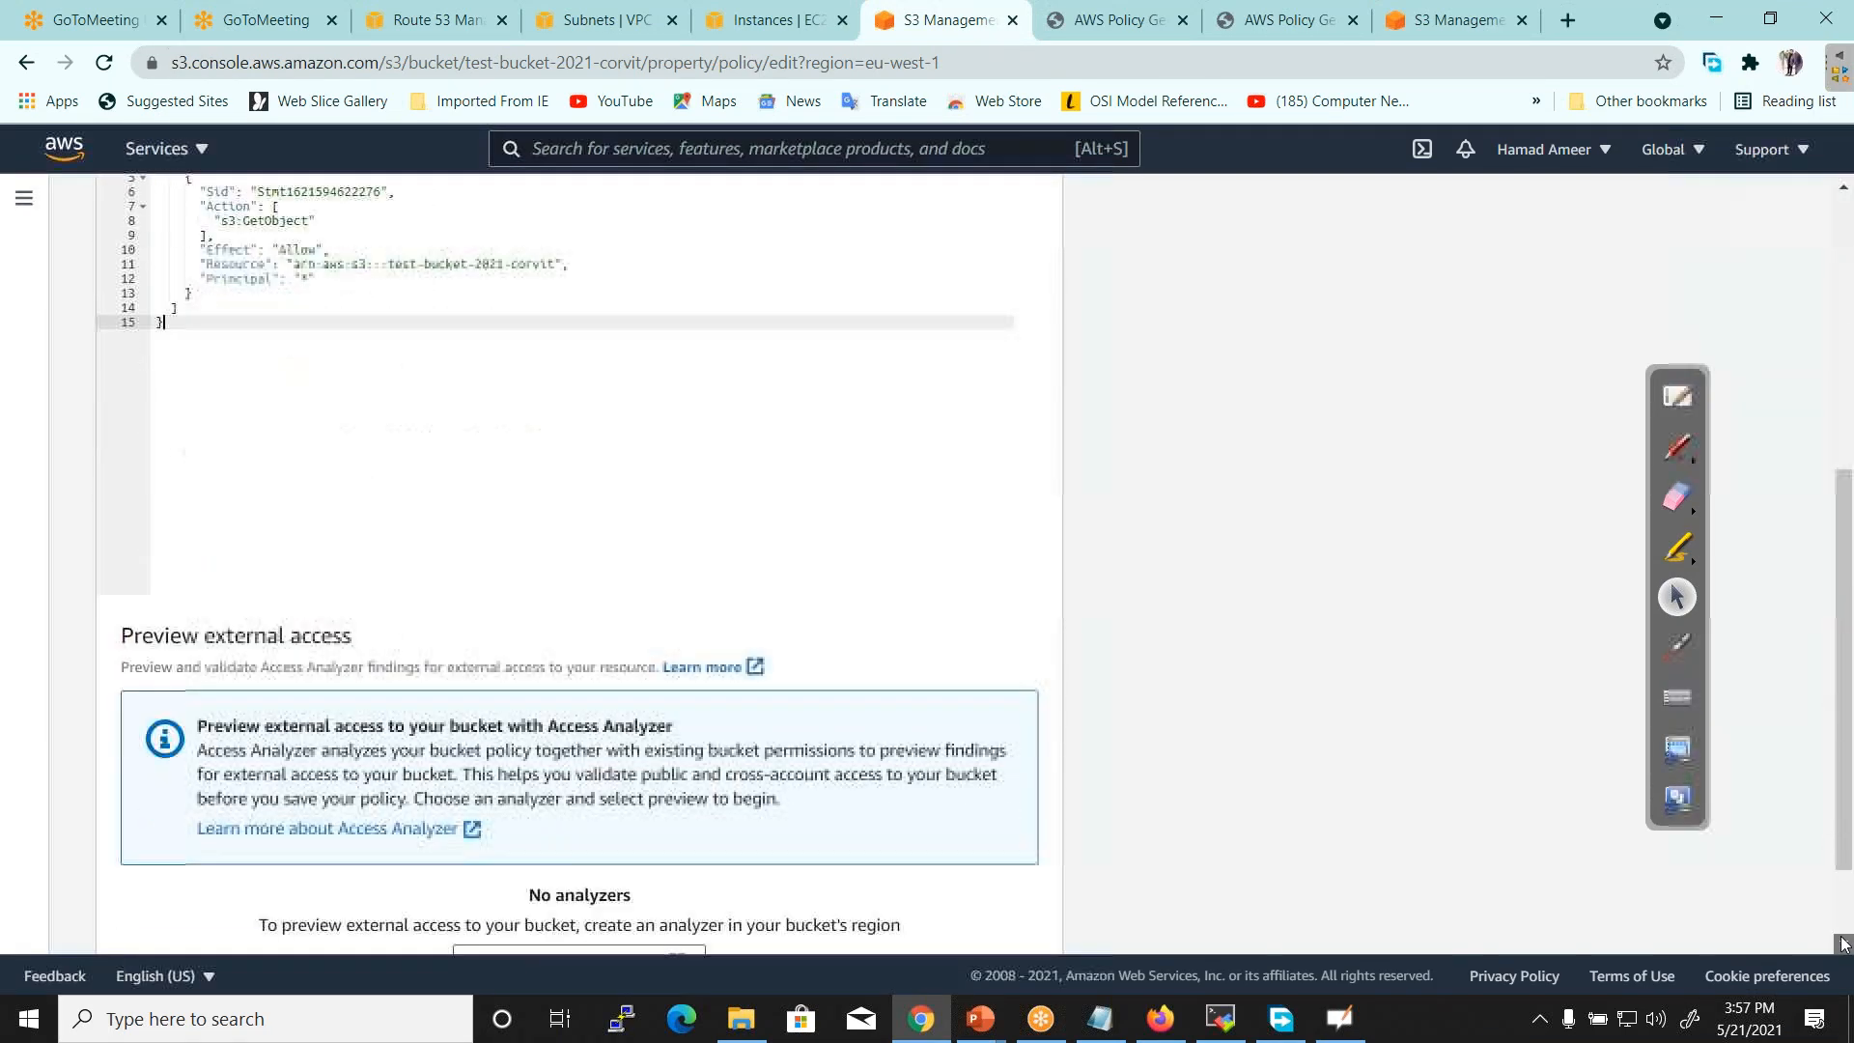
pyautogui.scroll(-2, 1192, 866)
pyautogui.click(1038, 922)
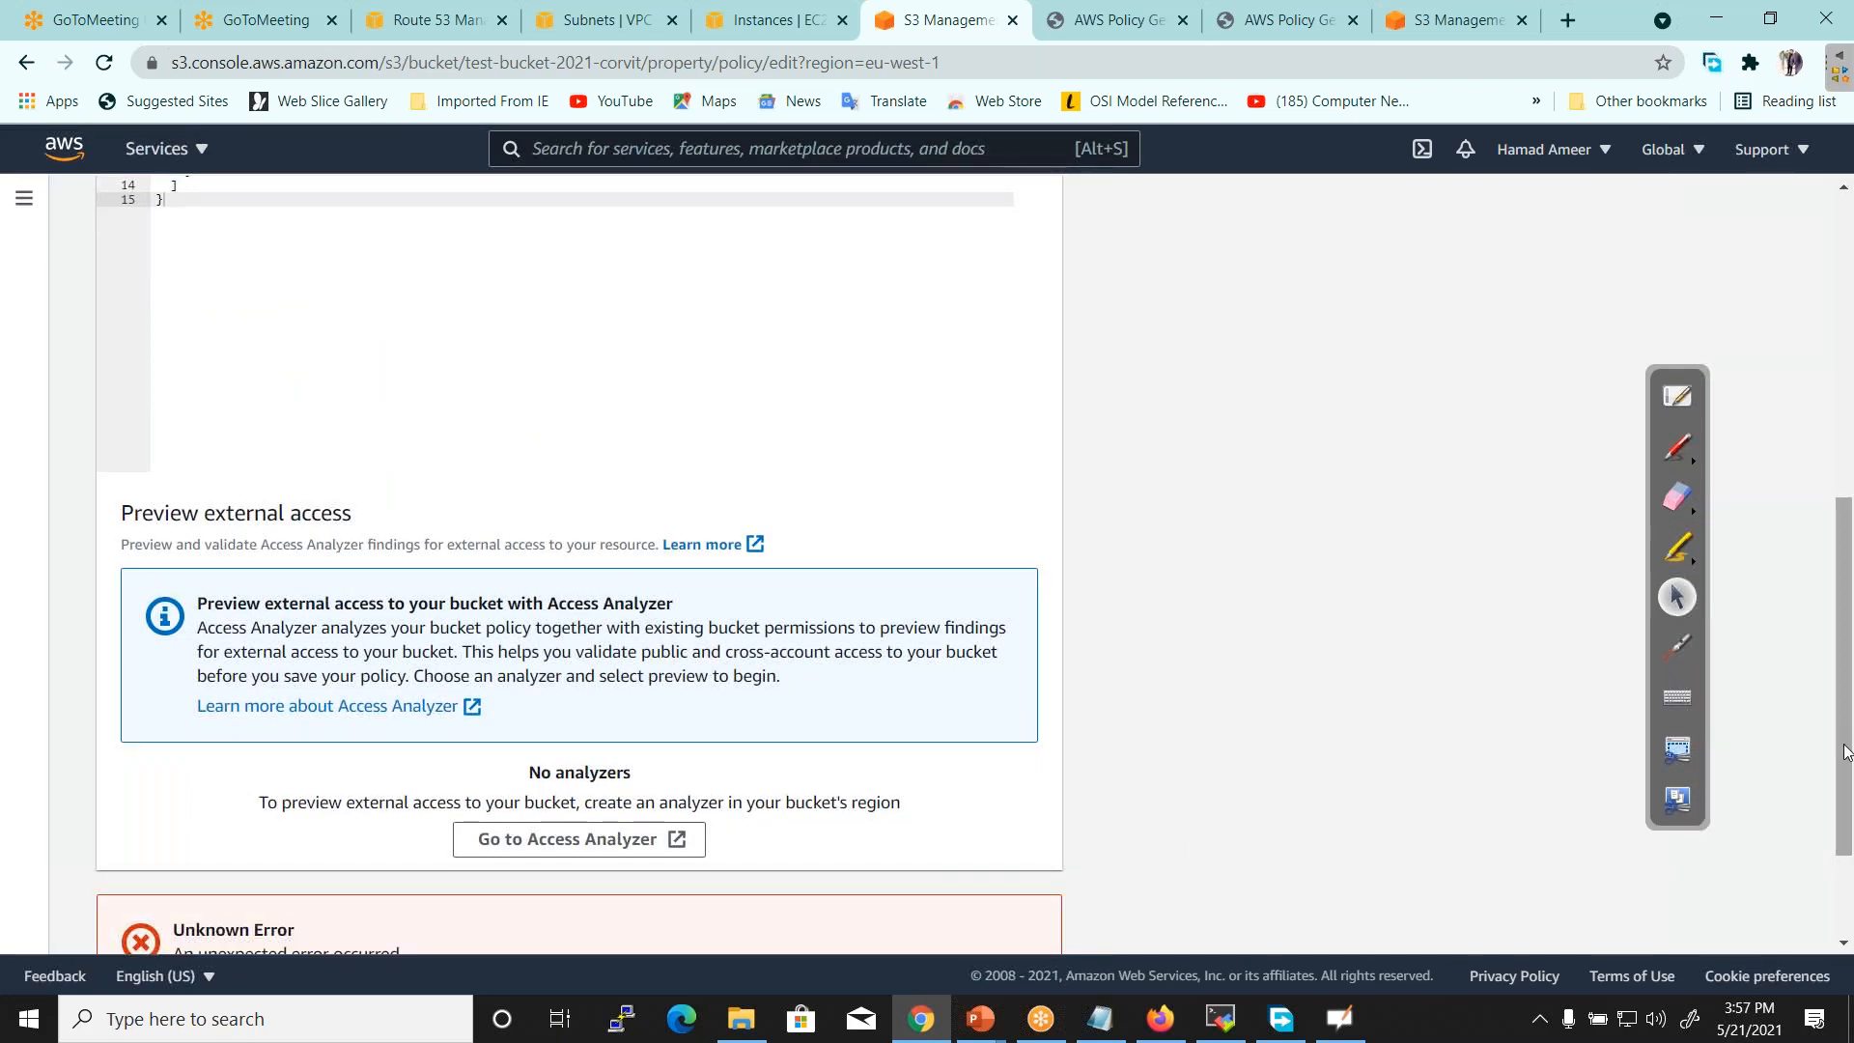
pyautogui.moveTo(1847, 752); pyautogui.dragTo(1849, 917)
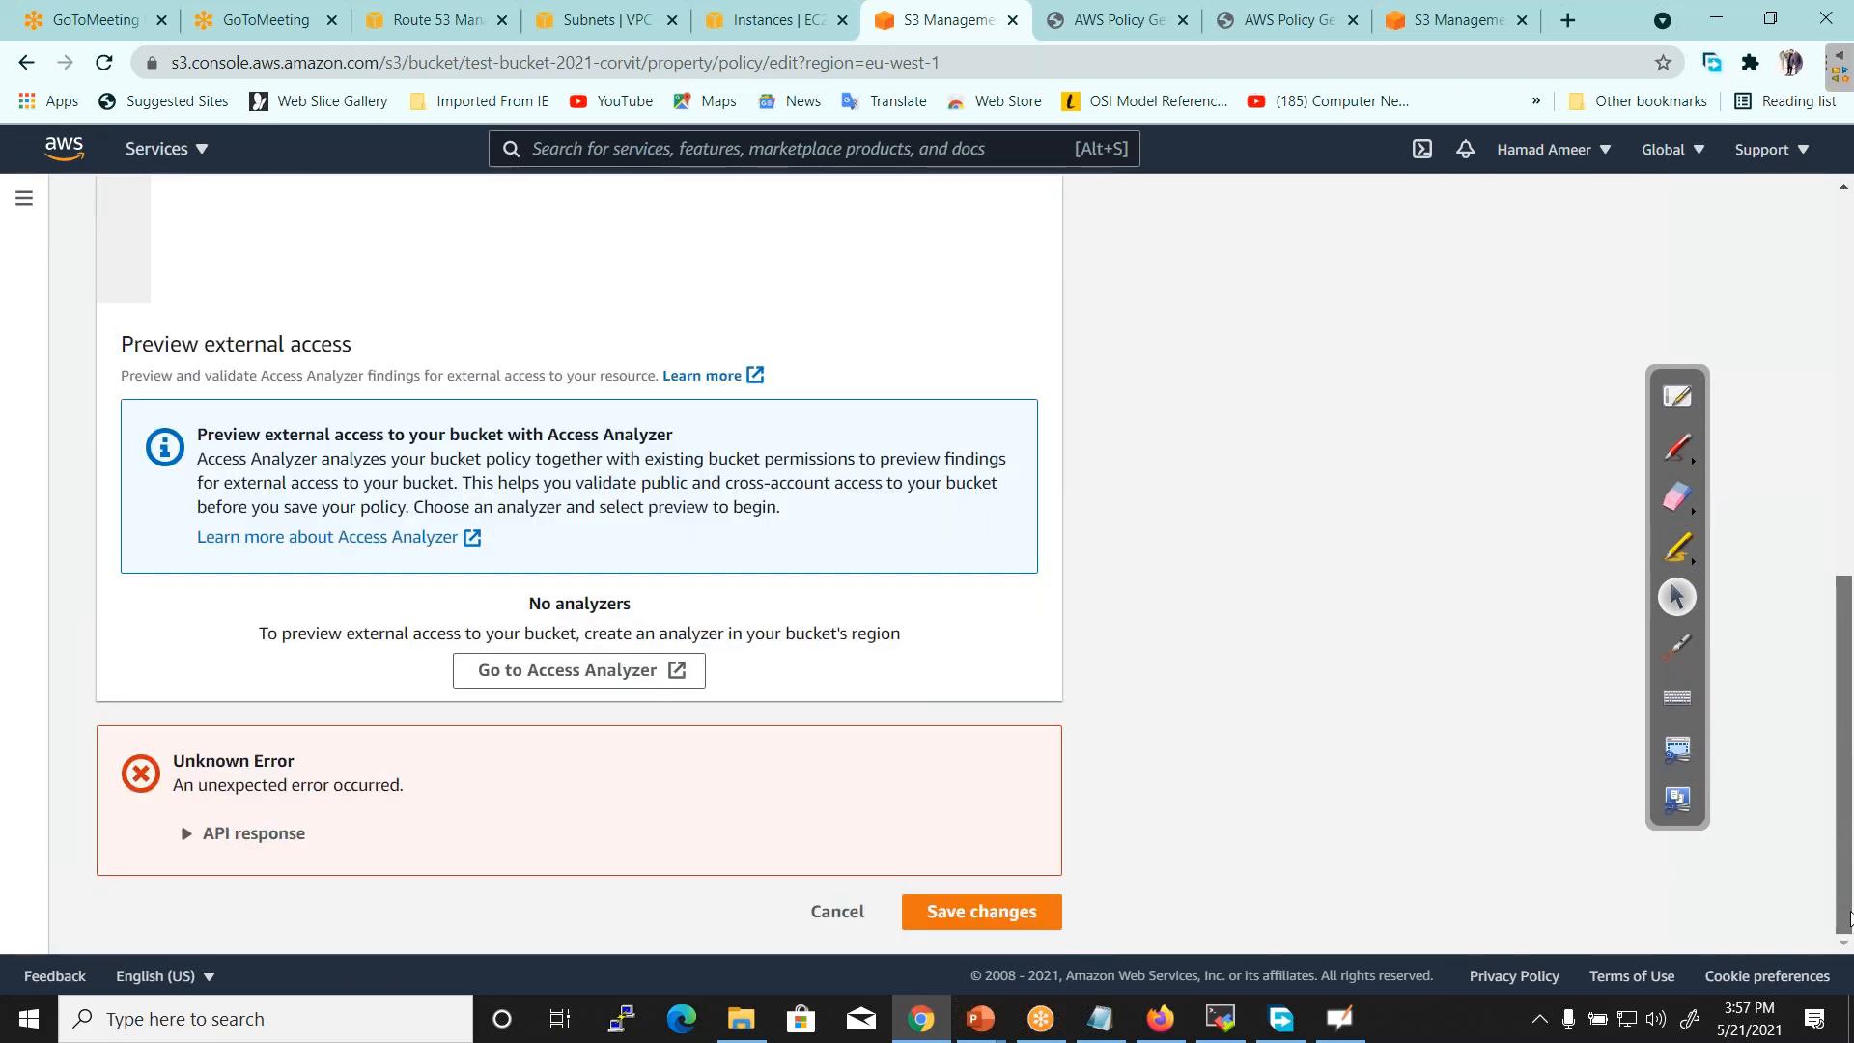
pyautogui.scroll(6, 1813, 638)
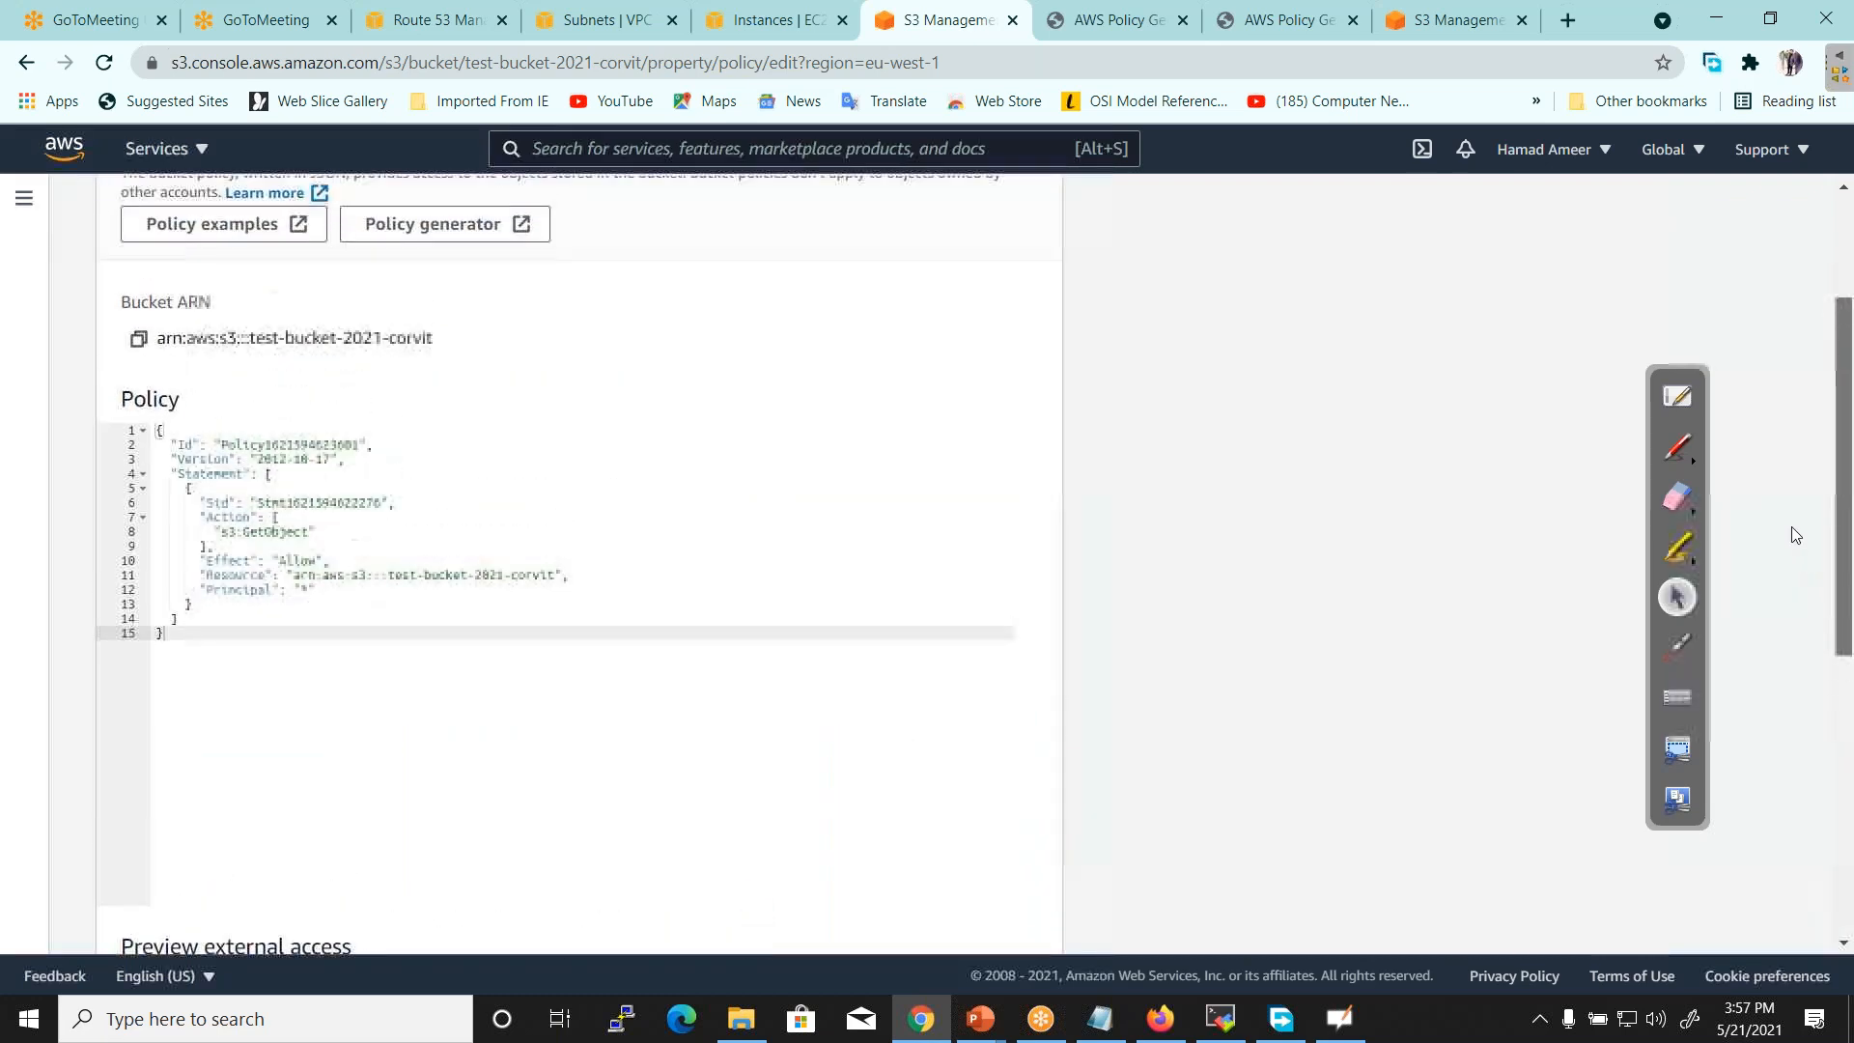
pyautogui.scroll(3, 1795, 534)
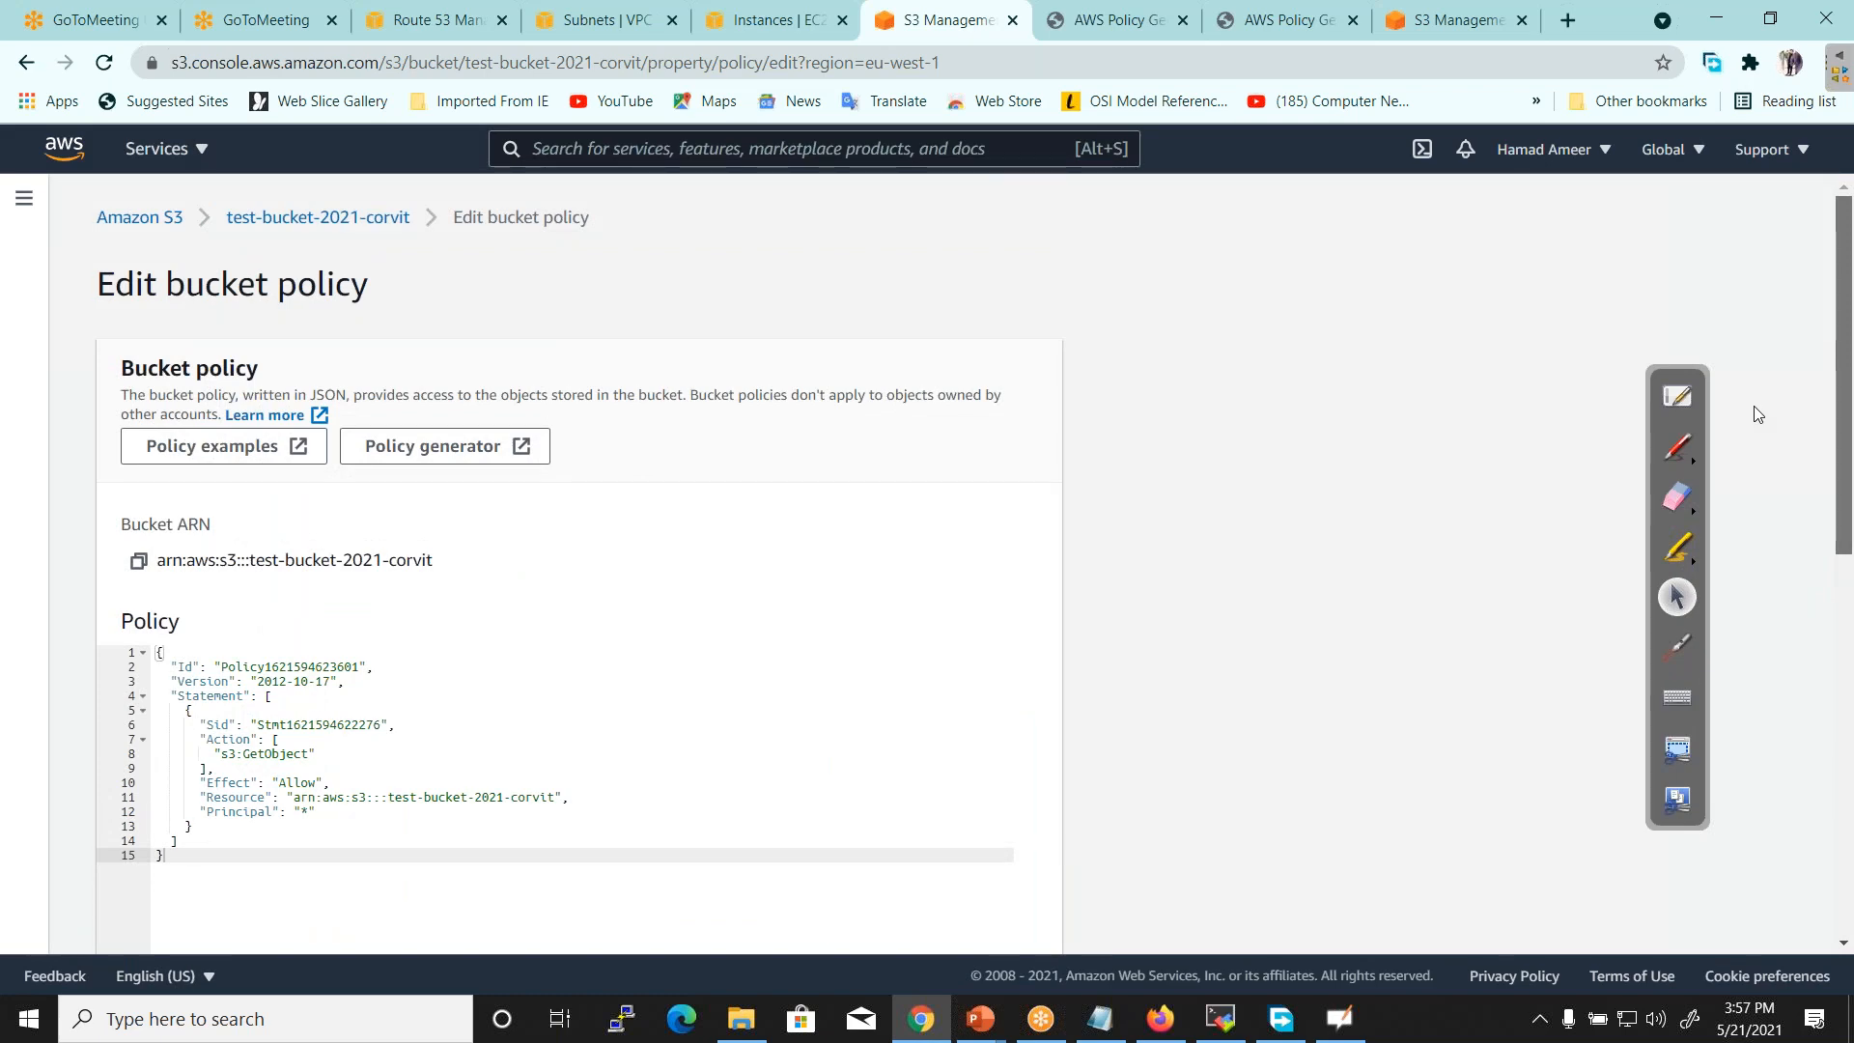
pyautogui.scroll(-8, 1740, 474)
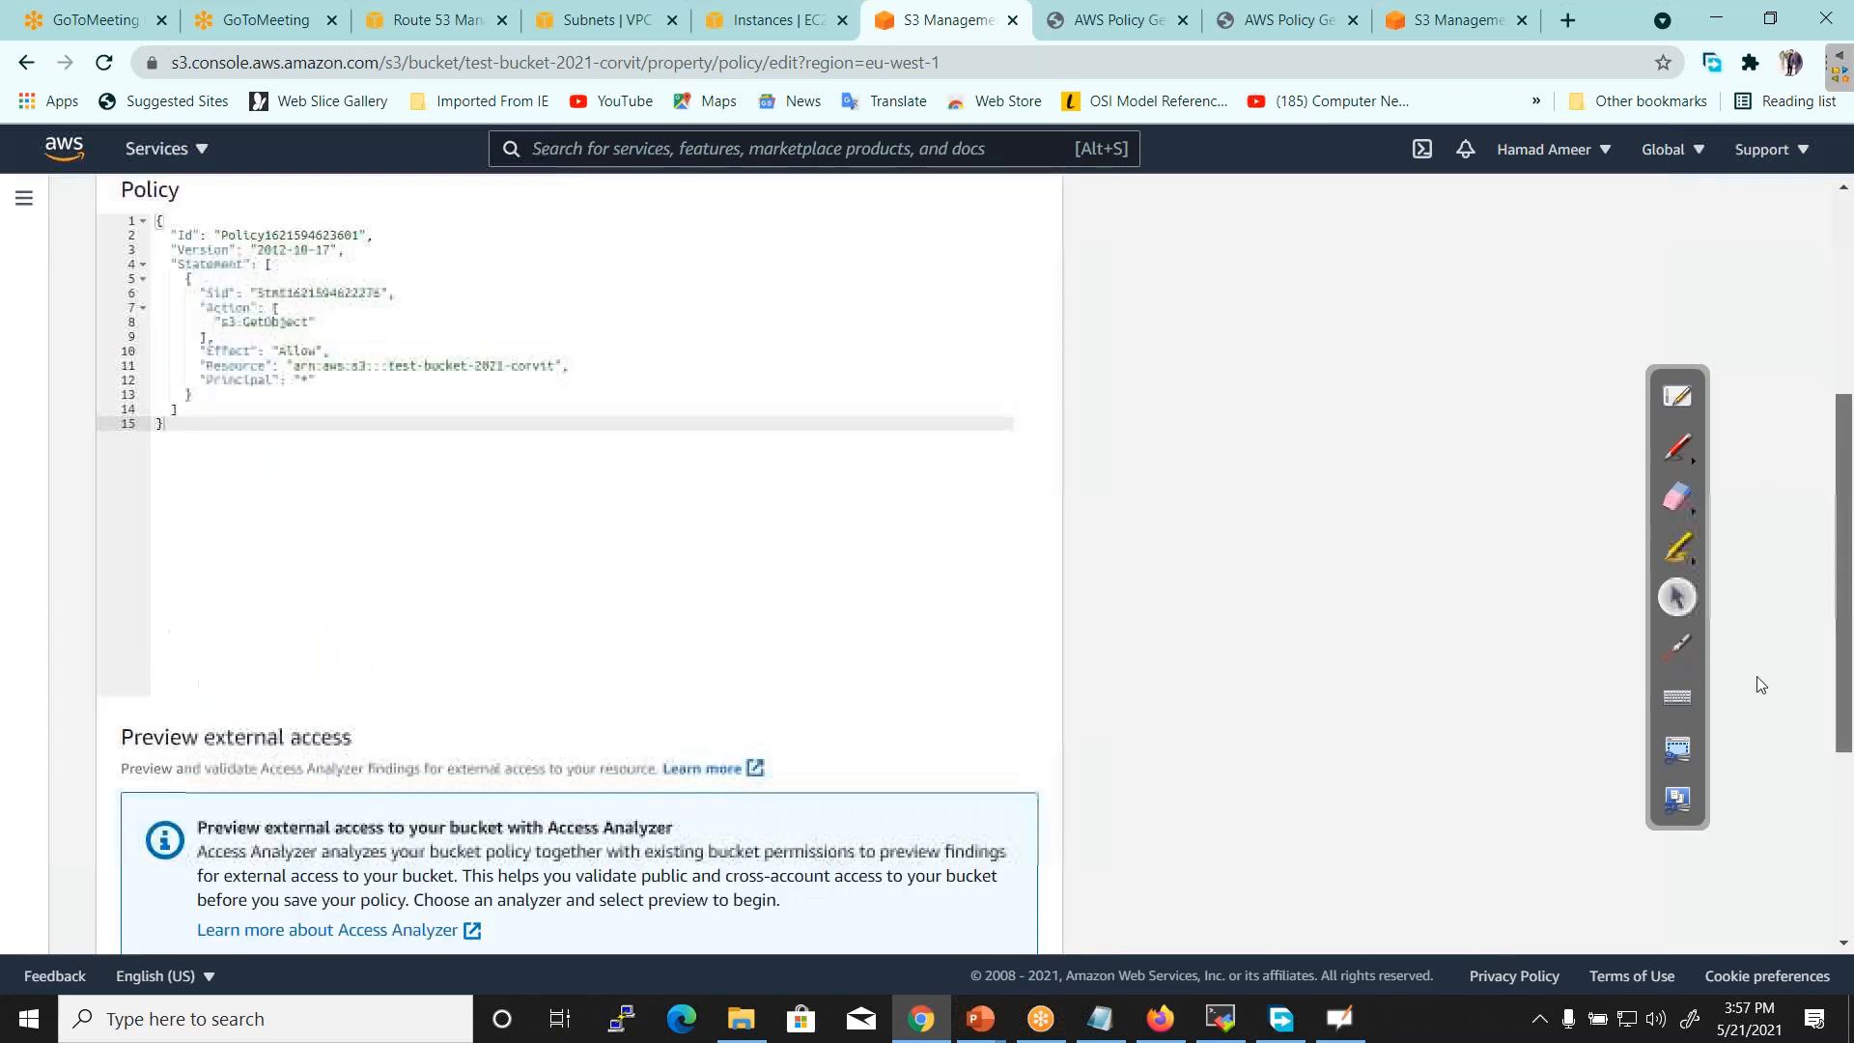
pyautogui.scroll(-1, 1778, 840)
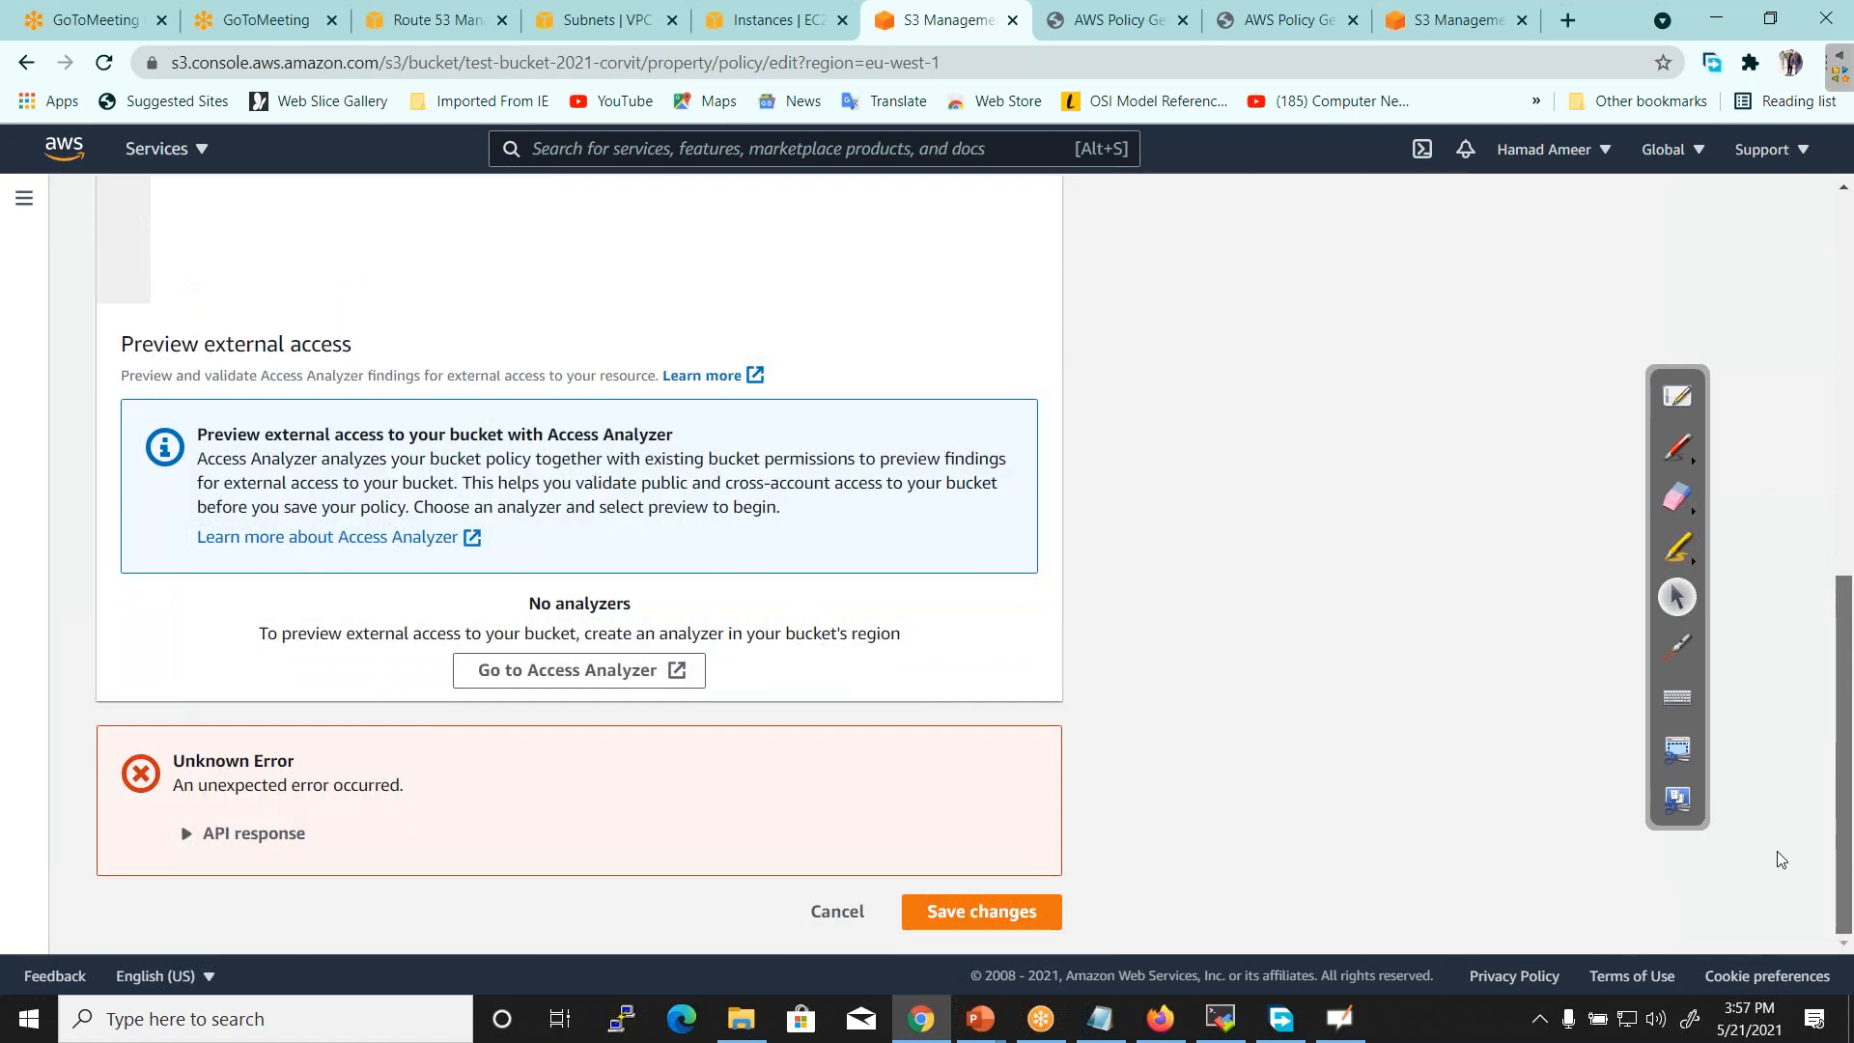
# Retry saving the bucket policy and expand the error's API response to read the cause
pyautogui.click(972, 918)
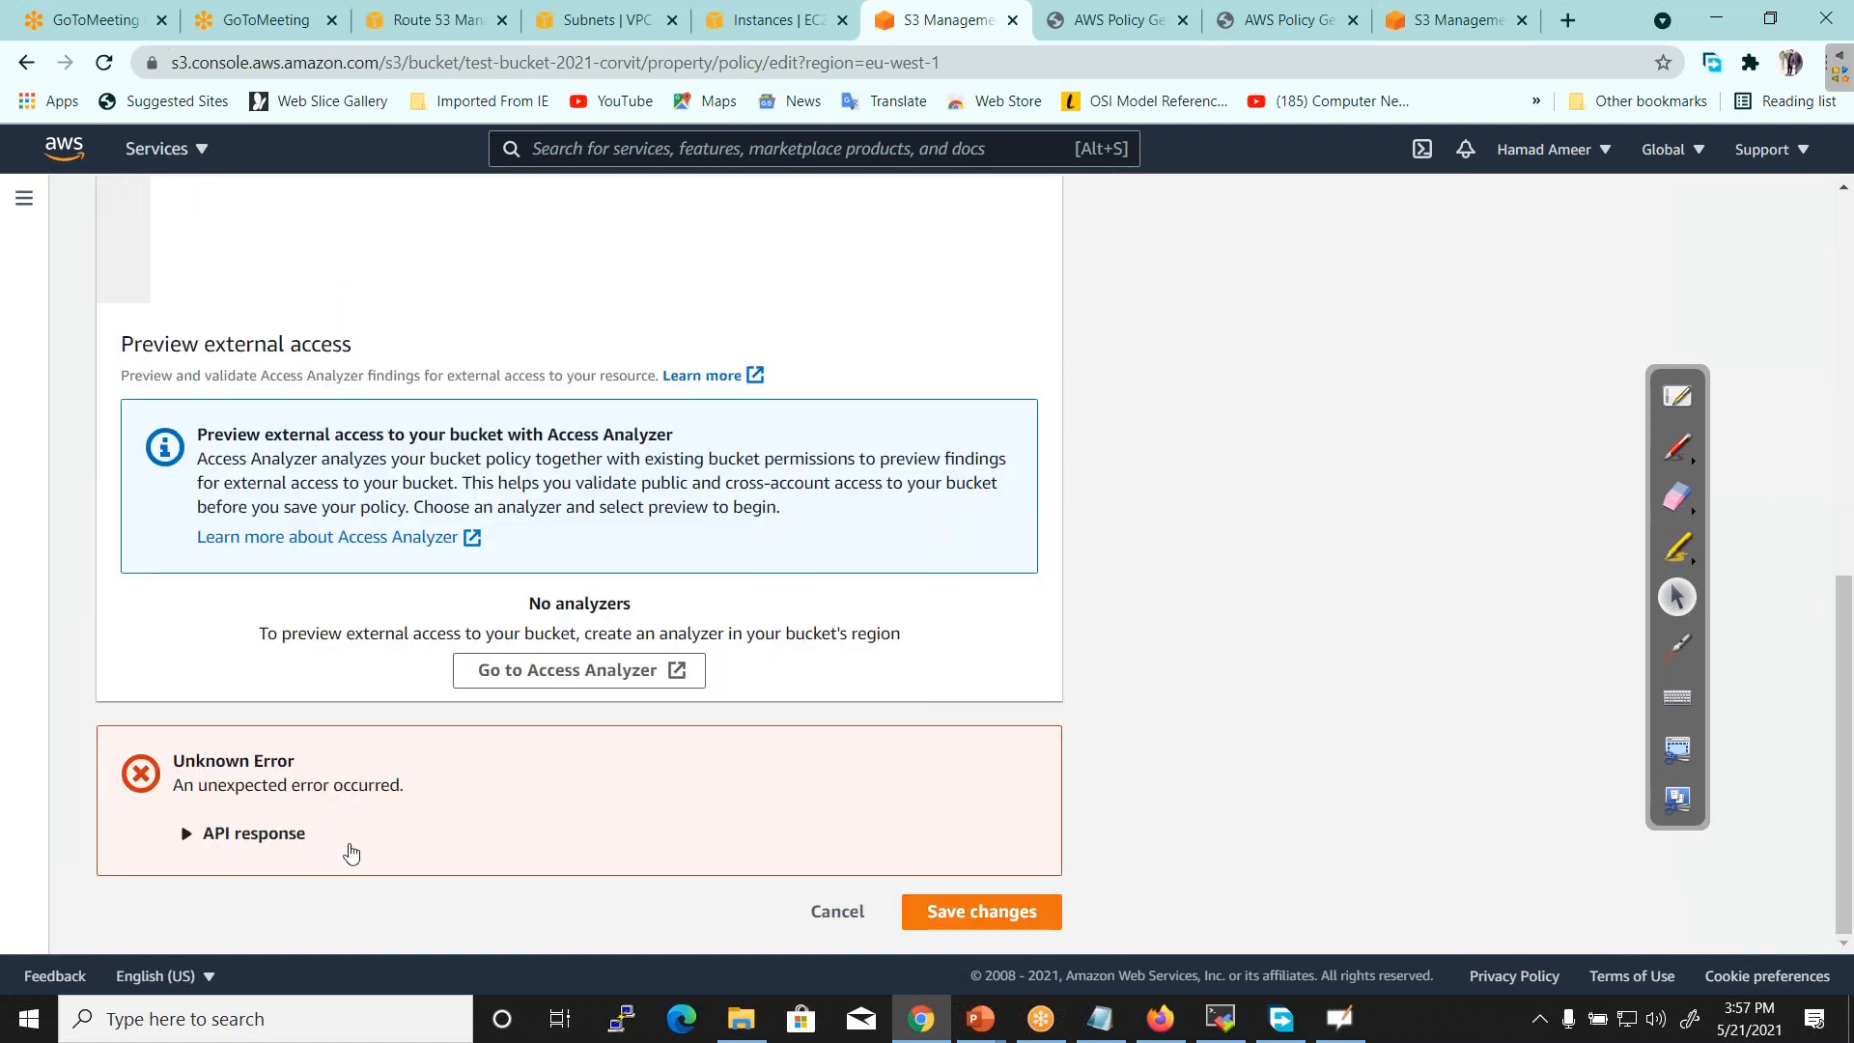
pyautogui.click(206, 834)
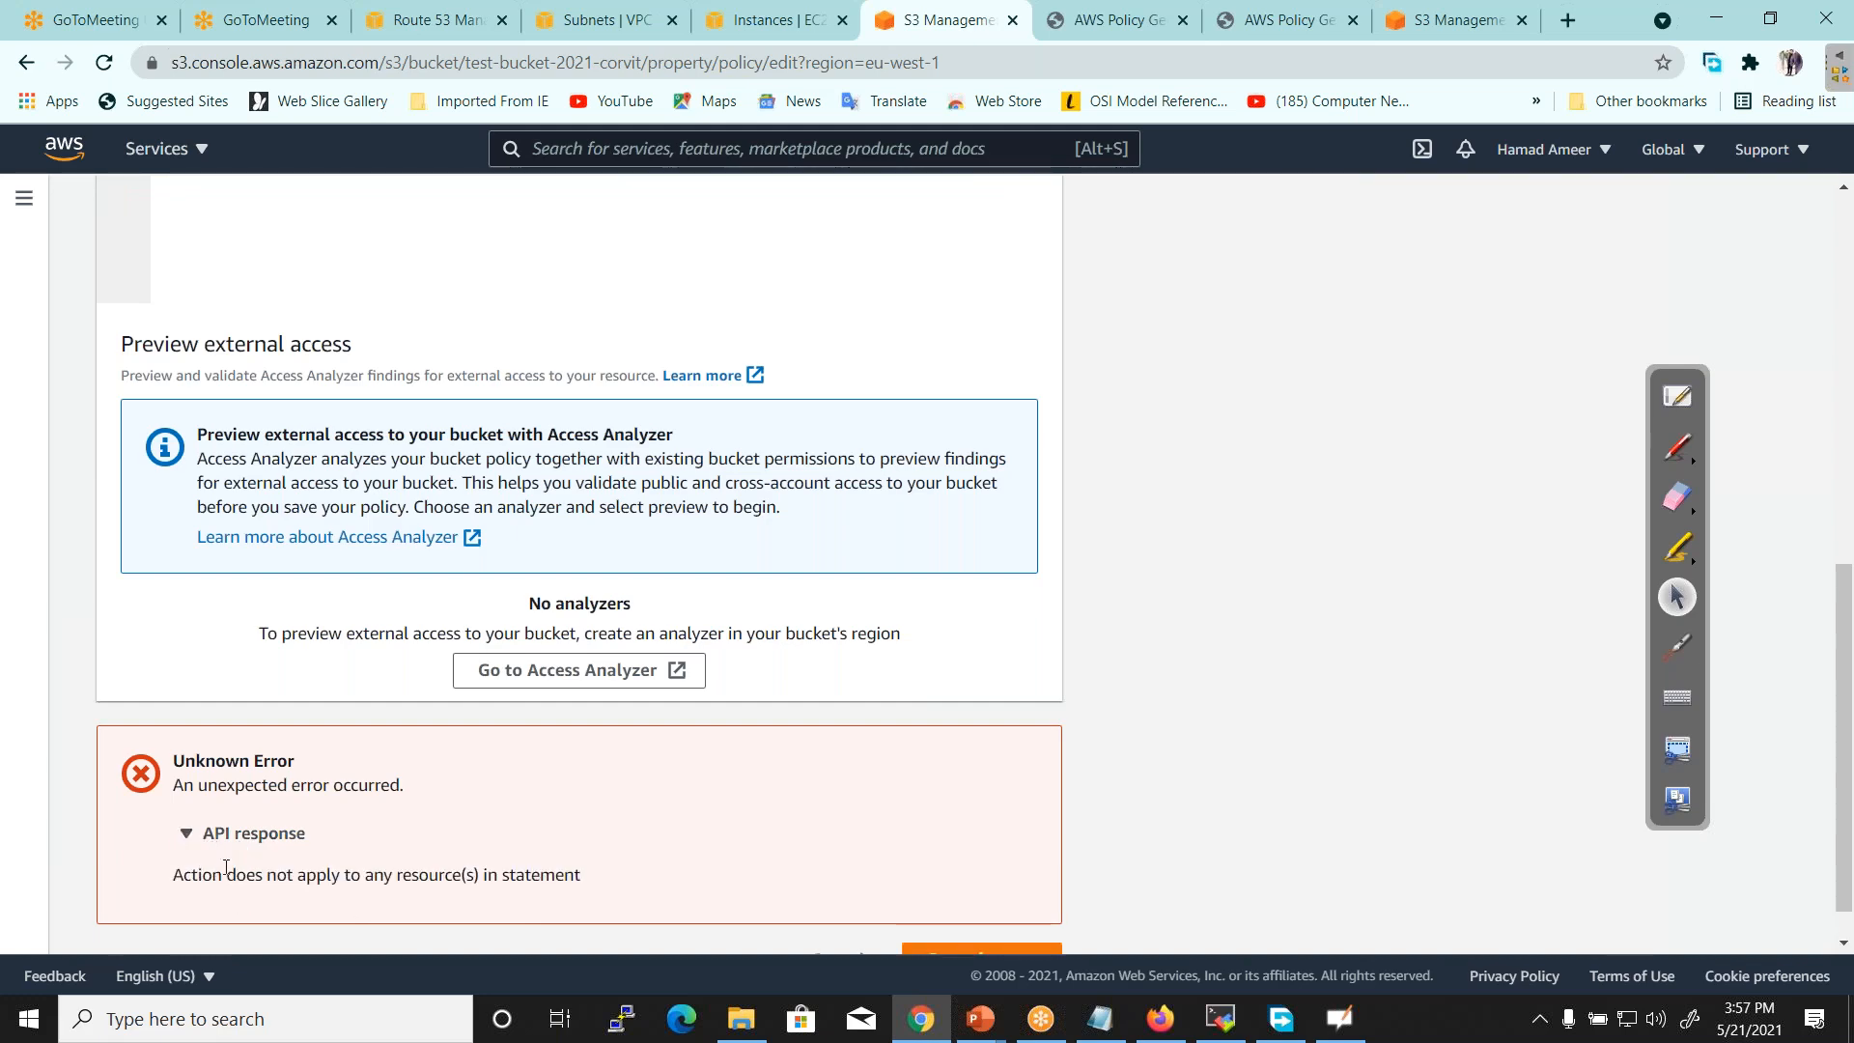
pyautogui.moveTo(226, 868); pyautogui.dragTo(530, 858)
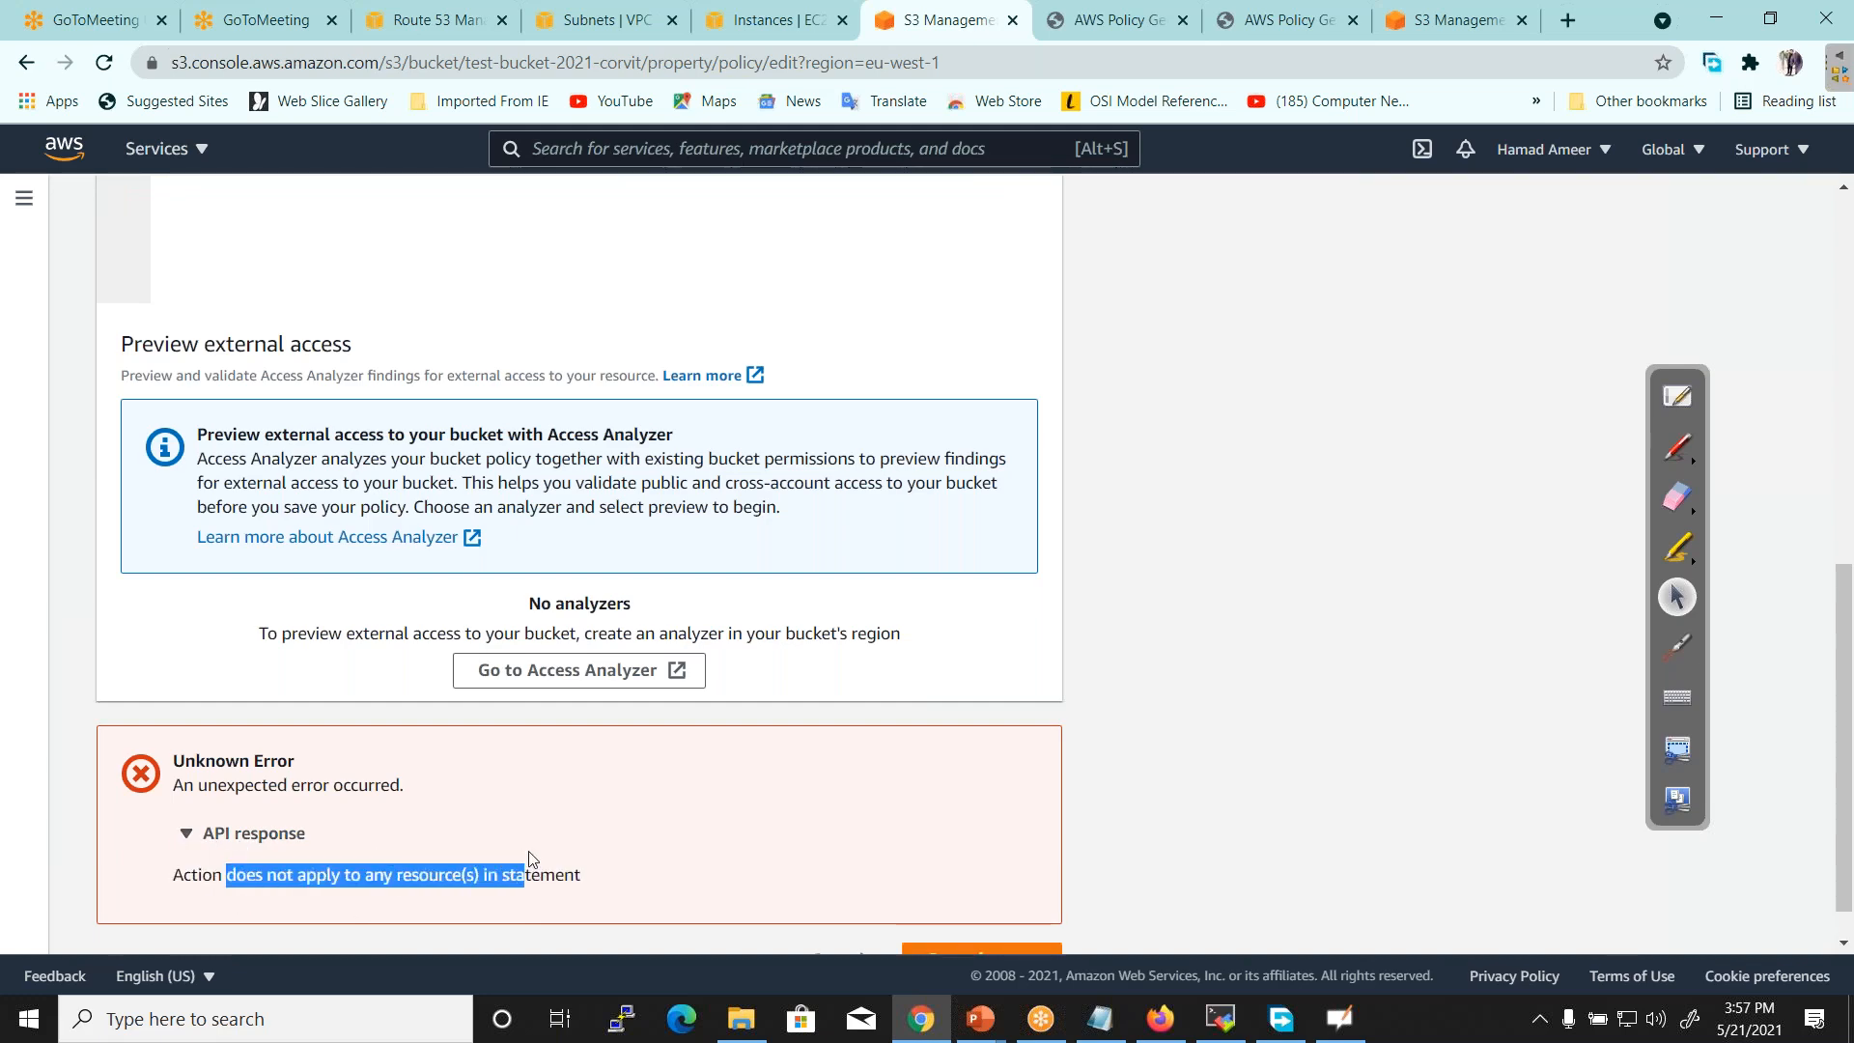
# Try to save the bucket policy with /* added after the Resource ARN's closing quote, and read the error's API response
pyautogui.moveTo(1844, 688); pyautogui.dragTo(1787, 410)
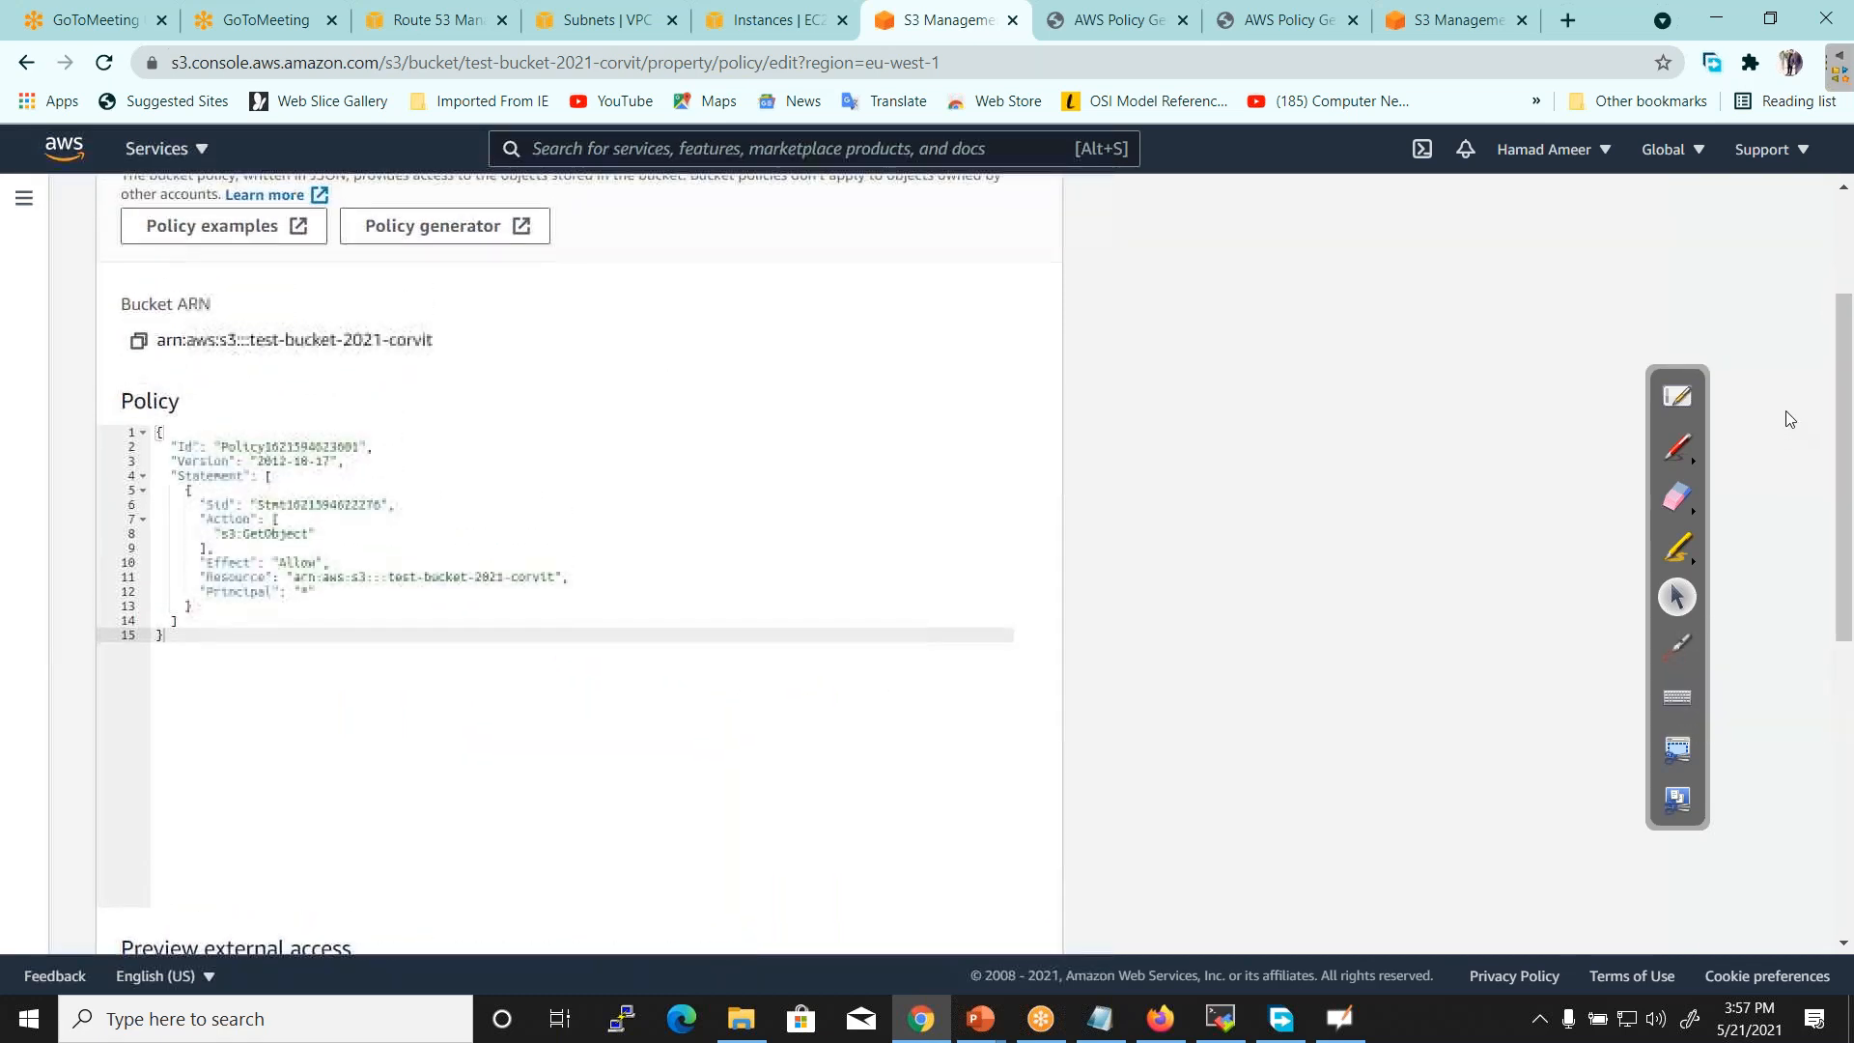
pyautogui.click(562, 578)
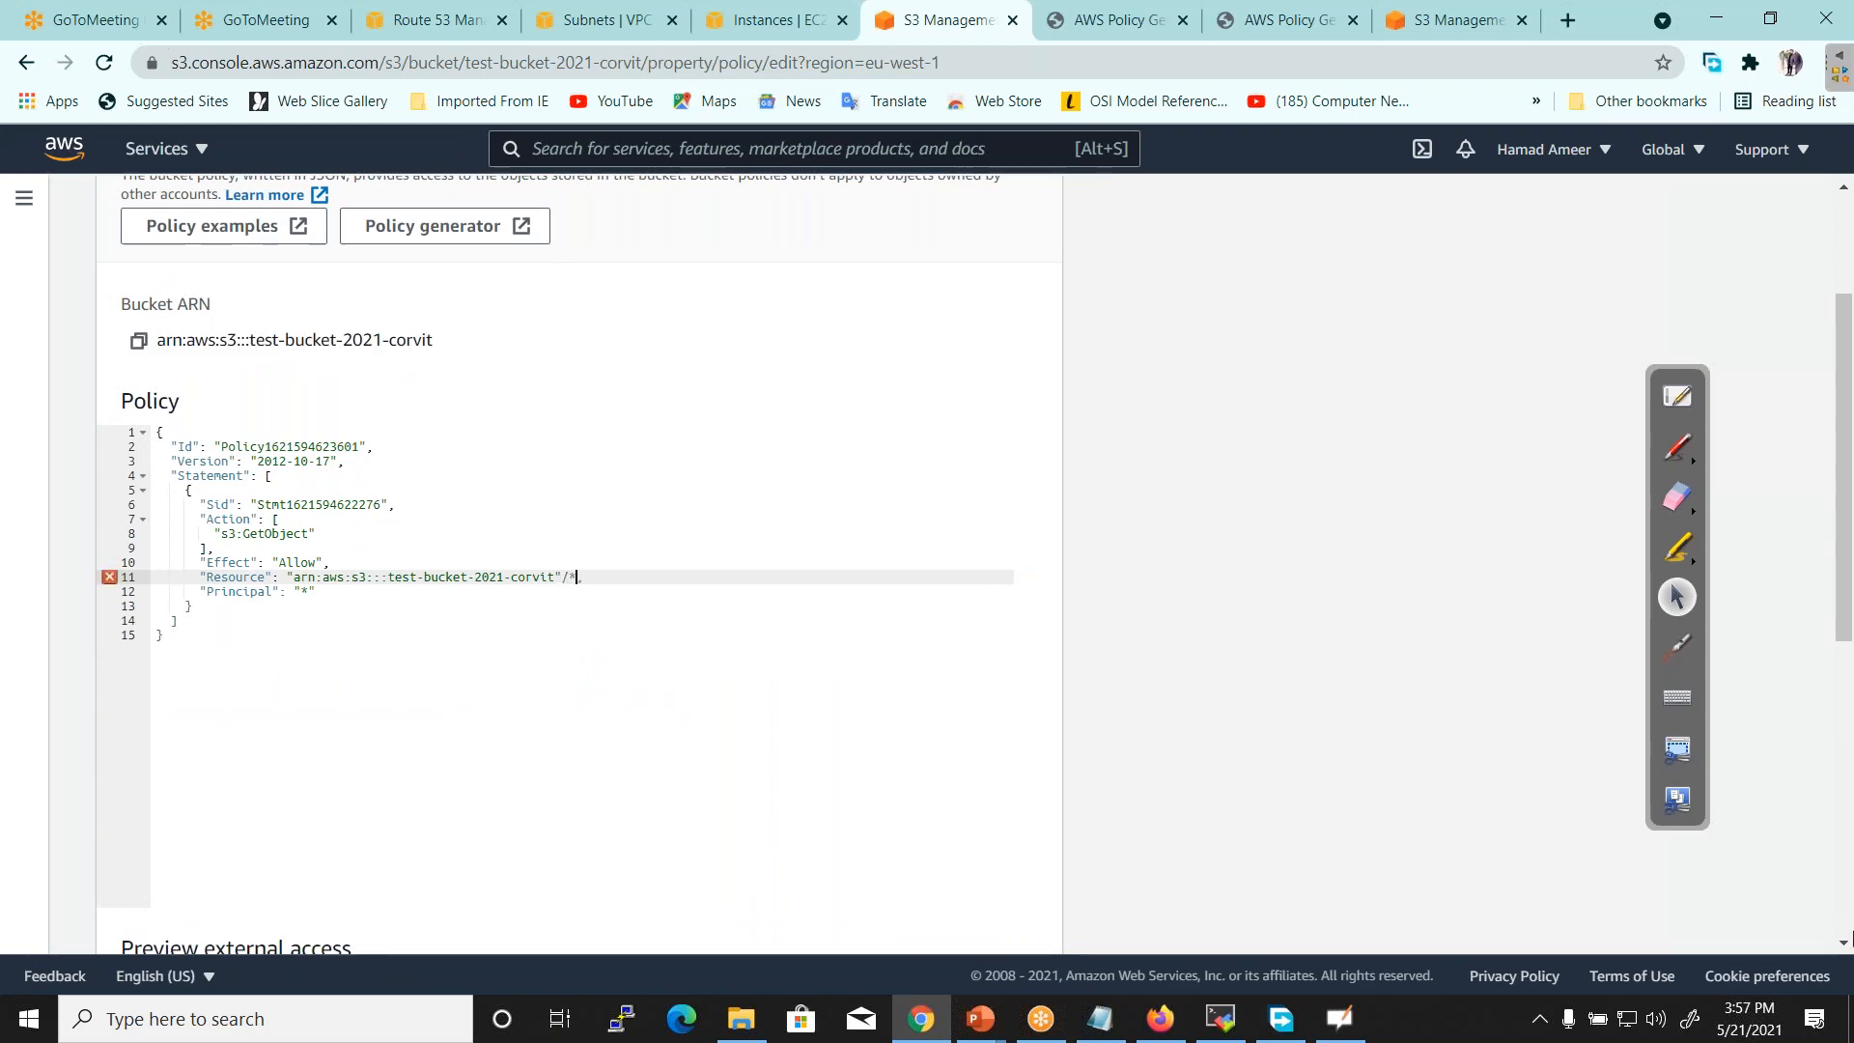
pyautogui.click(1844, 943)
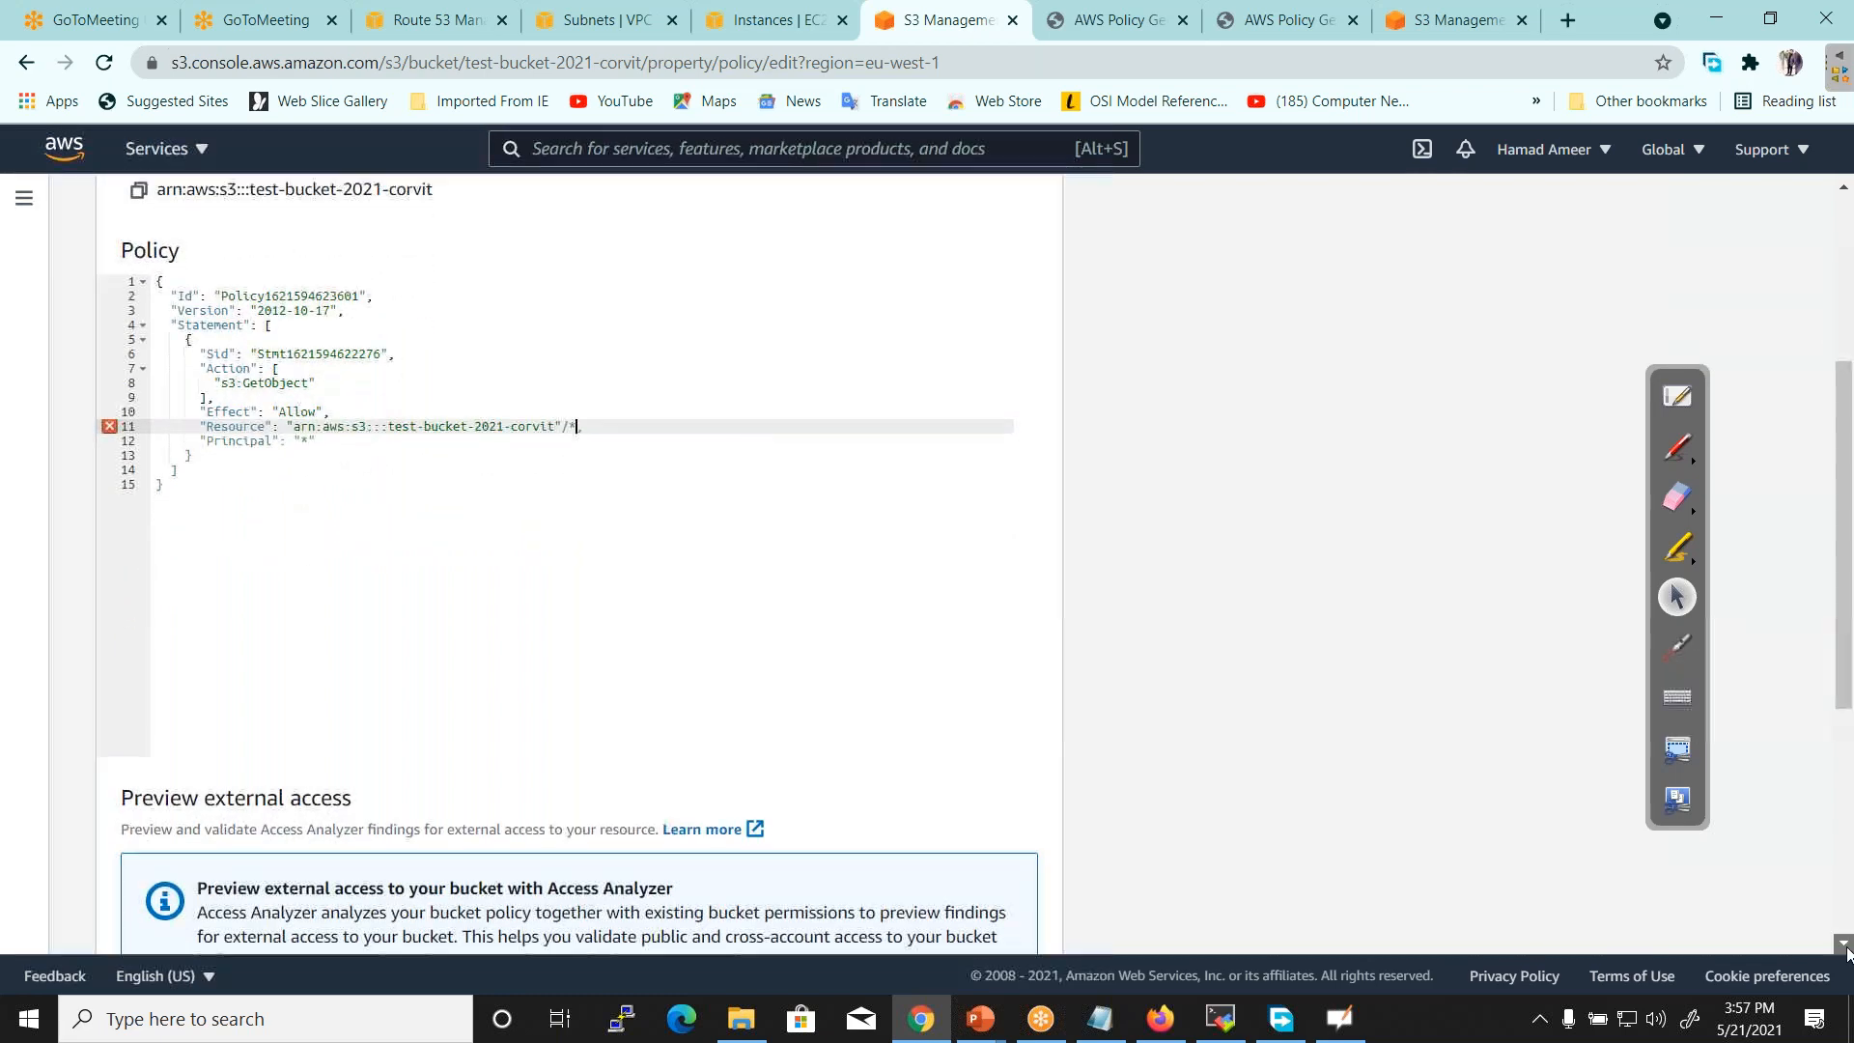
pyautogui.click(1844, 943)
pyautogui.click(1844, 943)
pyautogui.click(1843, 943)
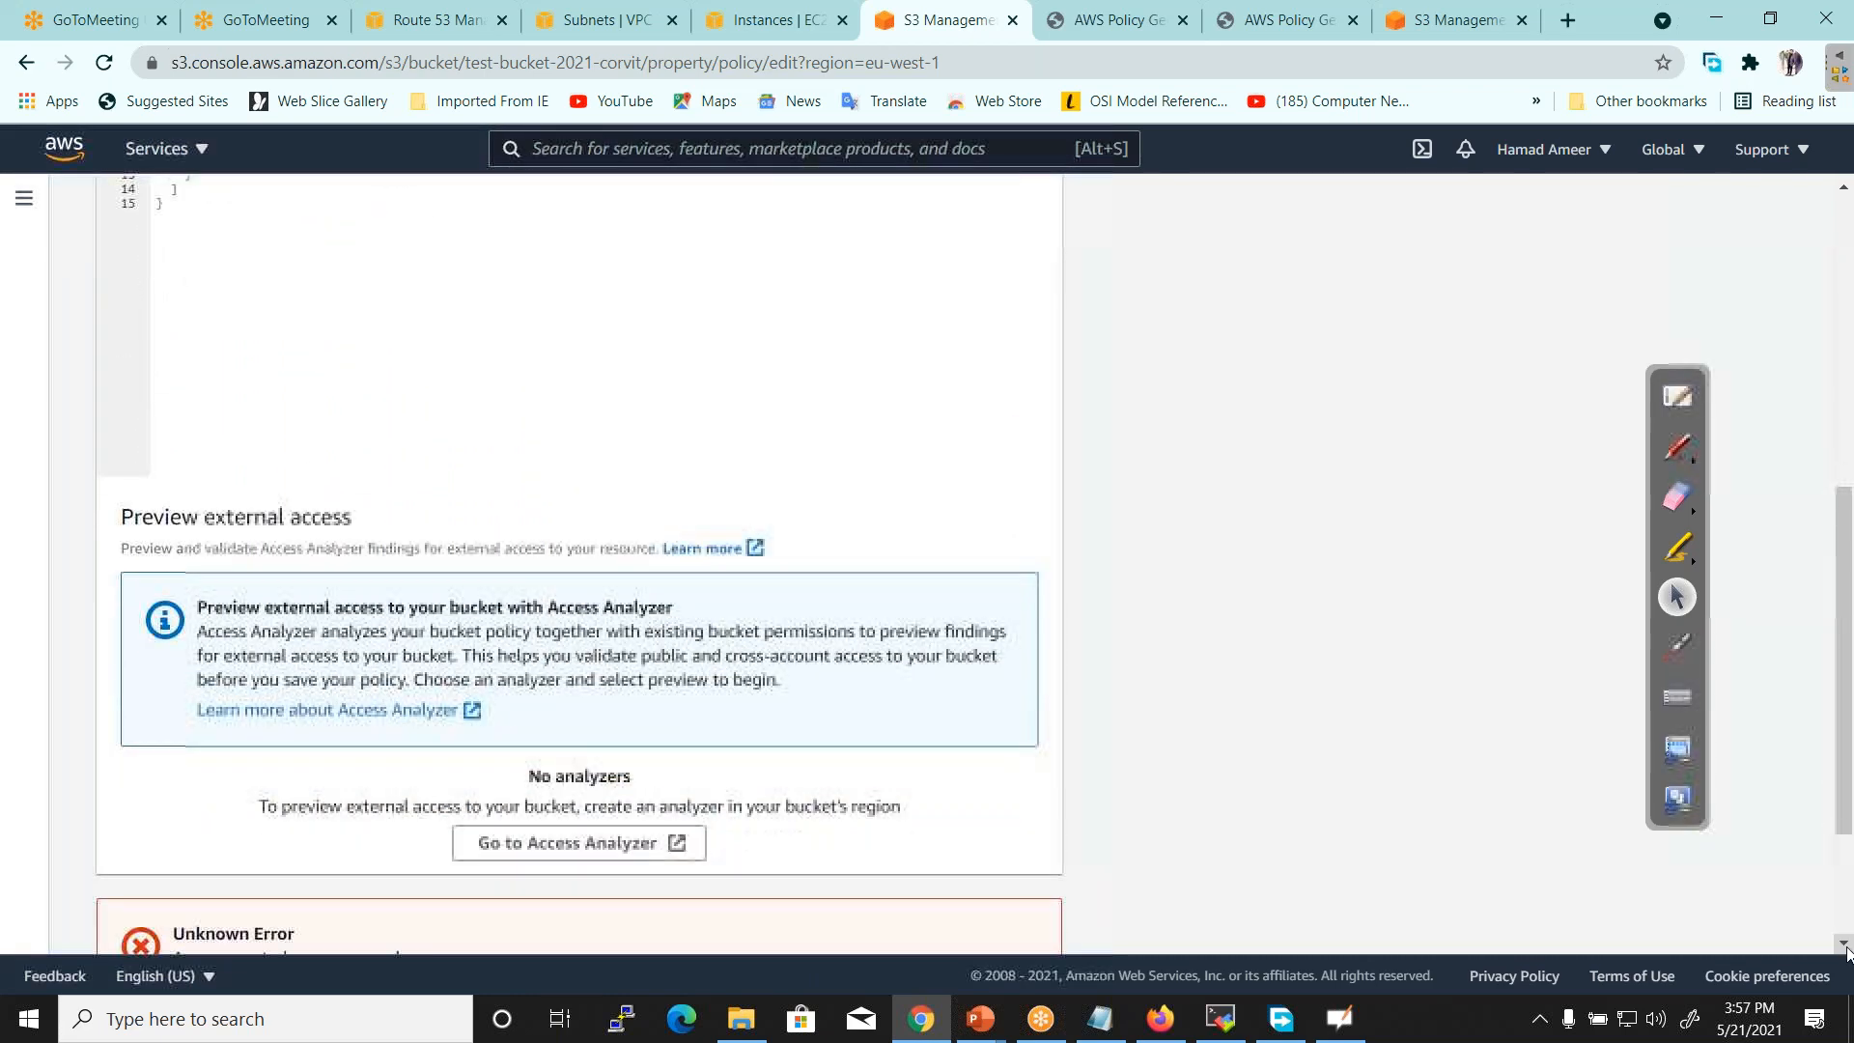
pyautogui.click(1844, 942)
pyautogui.click(1844, 943)
pyautogui.click(1019, 912)
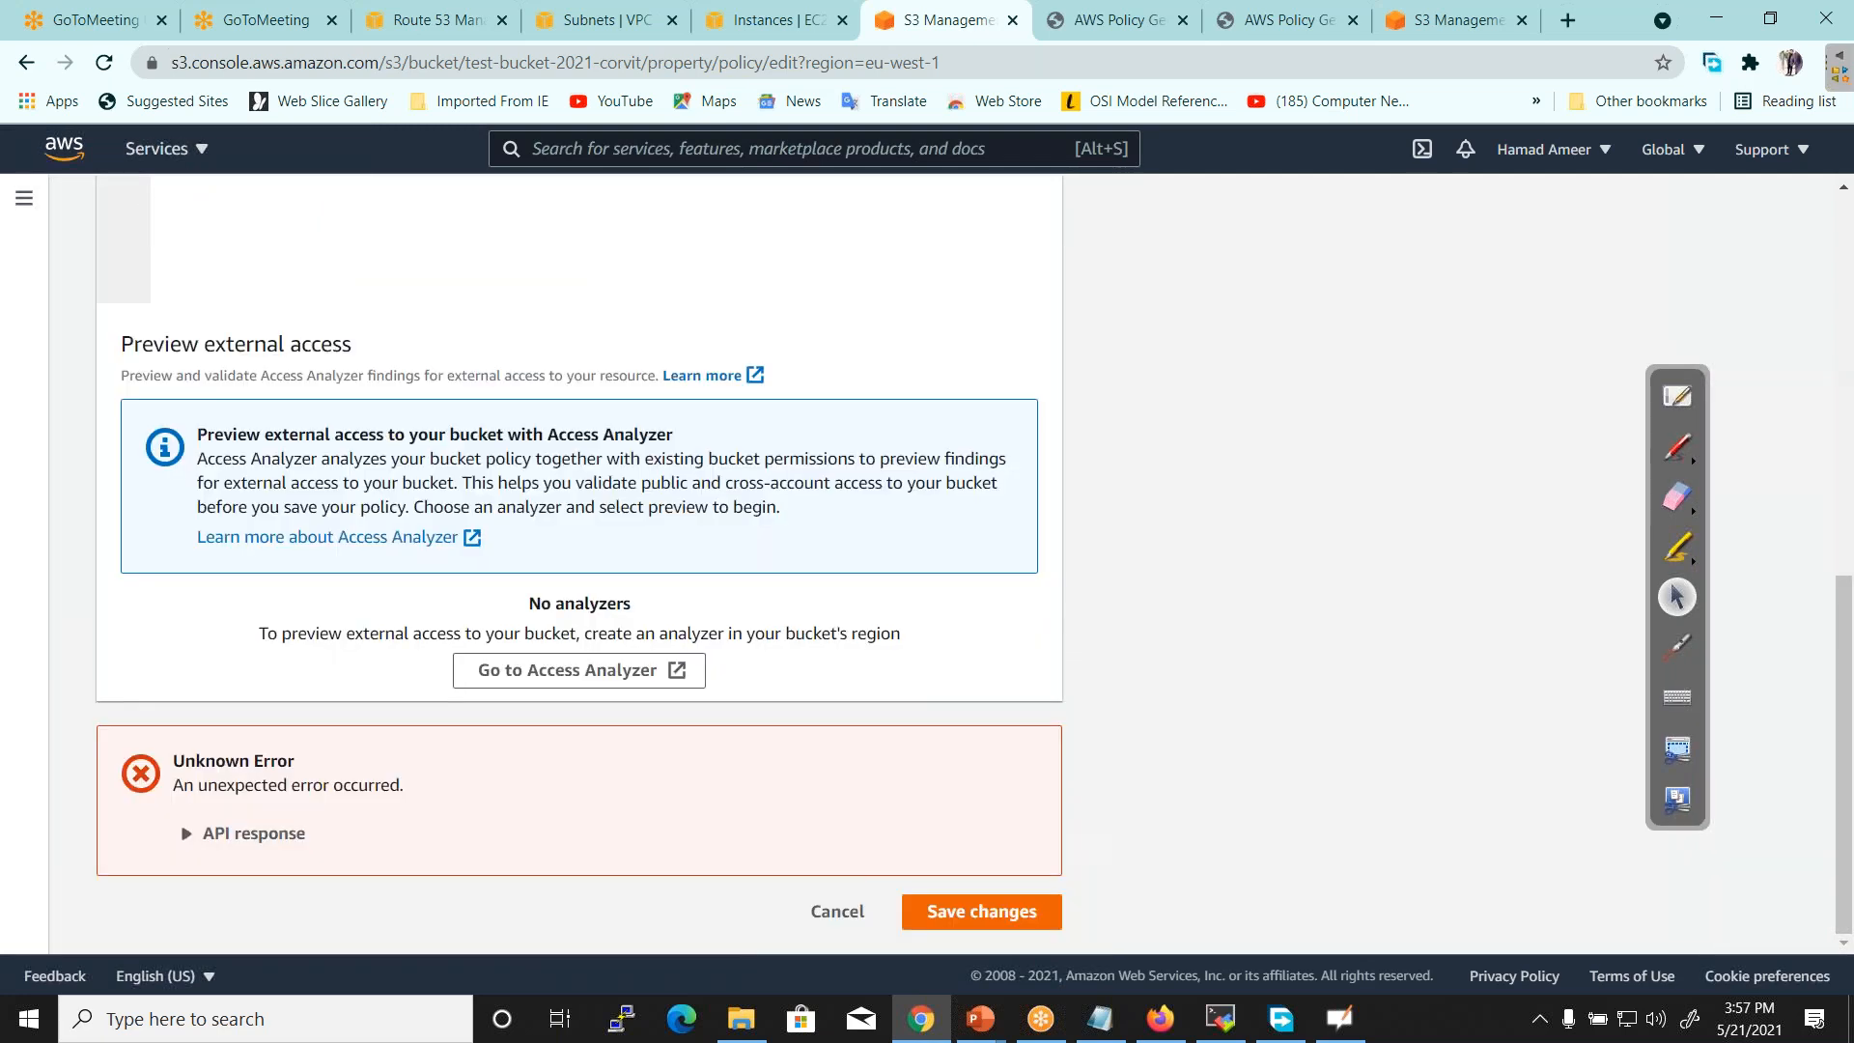
pyautogui.click(189, 833)
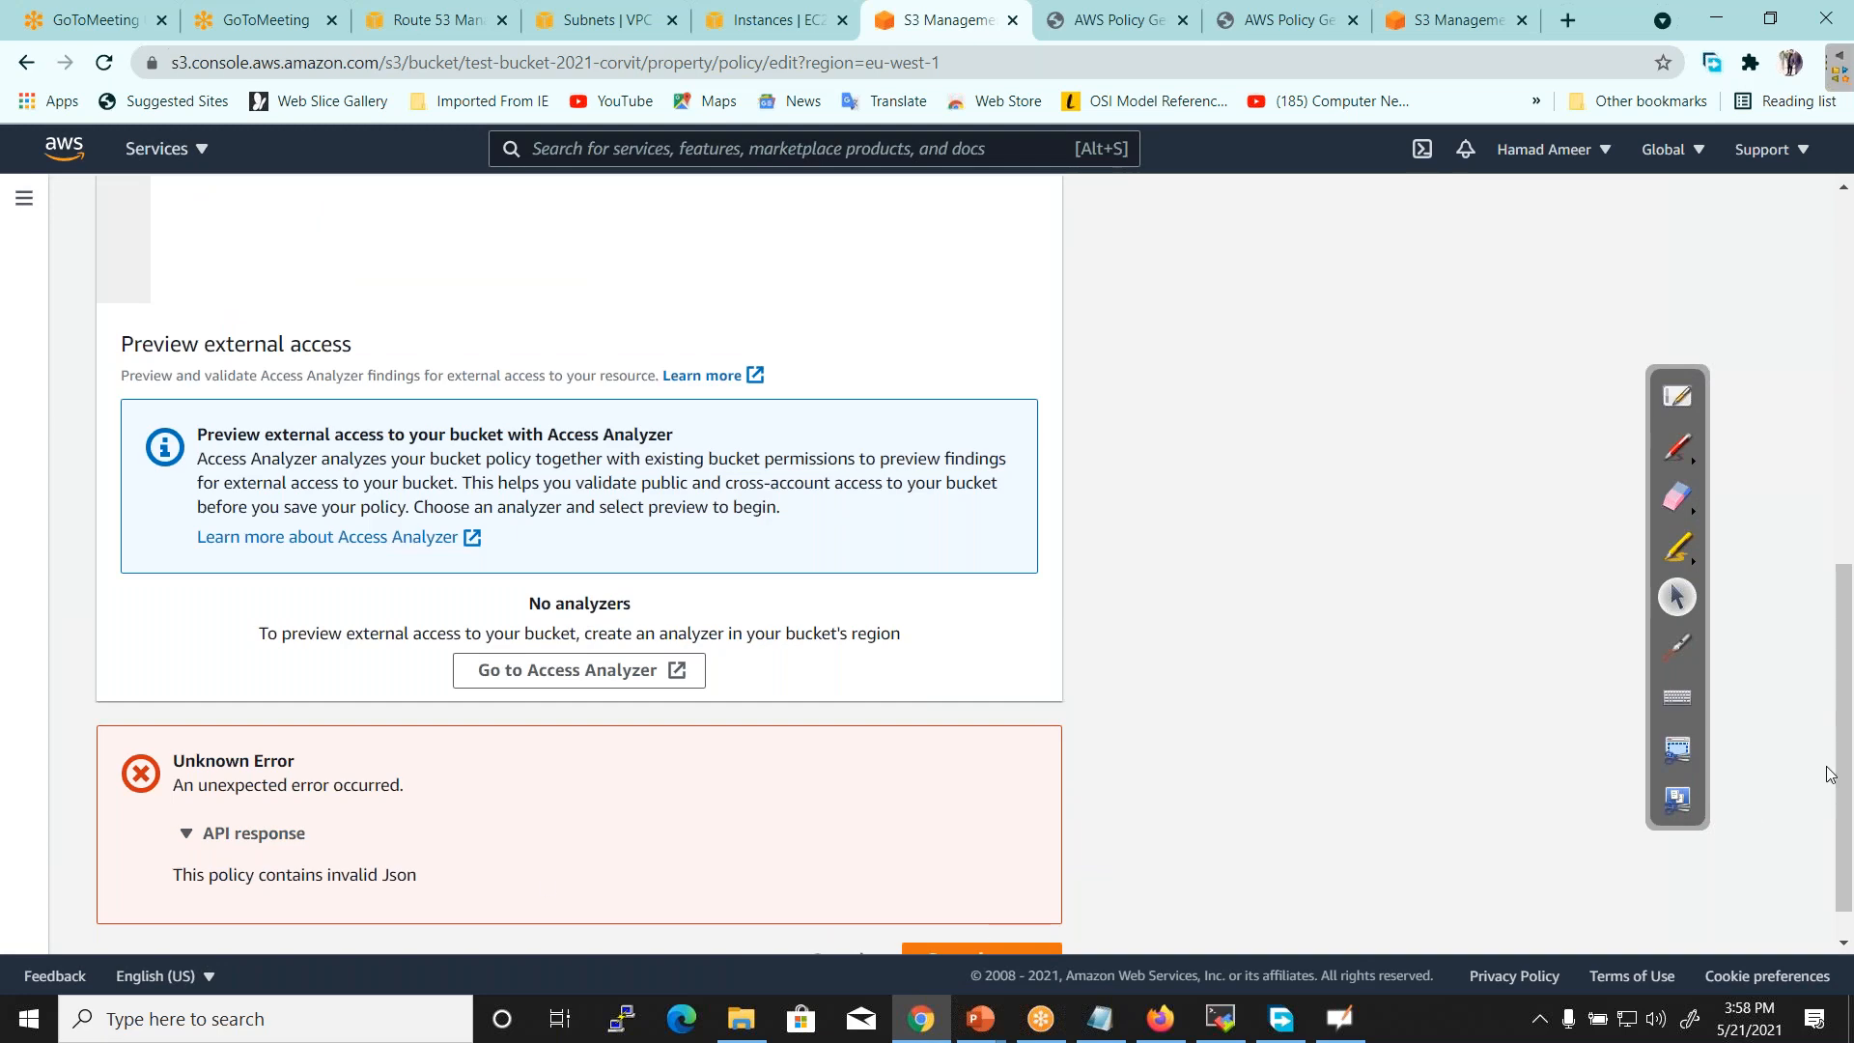
# Correct the policy's Resource to "arn:aws:s3:::test-bucket-2021-corvit/*" with /* inside the quotes, and save the bucket policy
pyautogui.moveTo(1842, 778); pyautogui.dragTo(1801, 553)
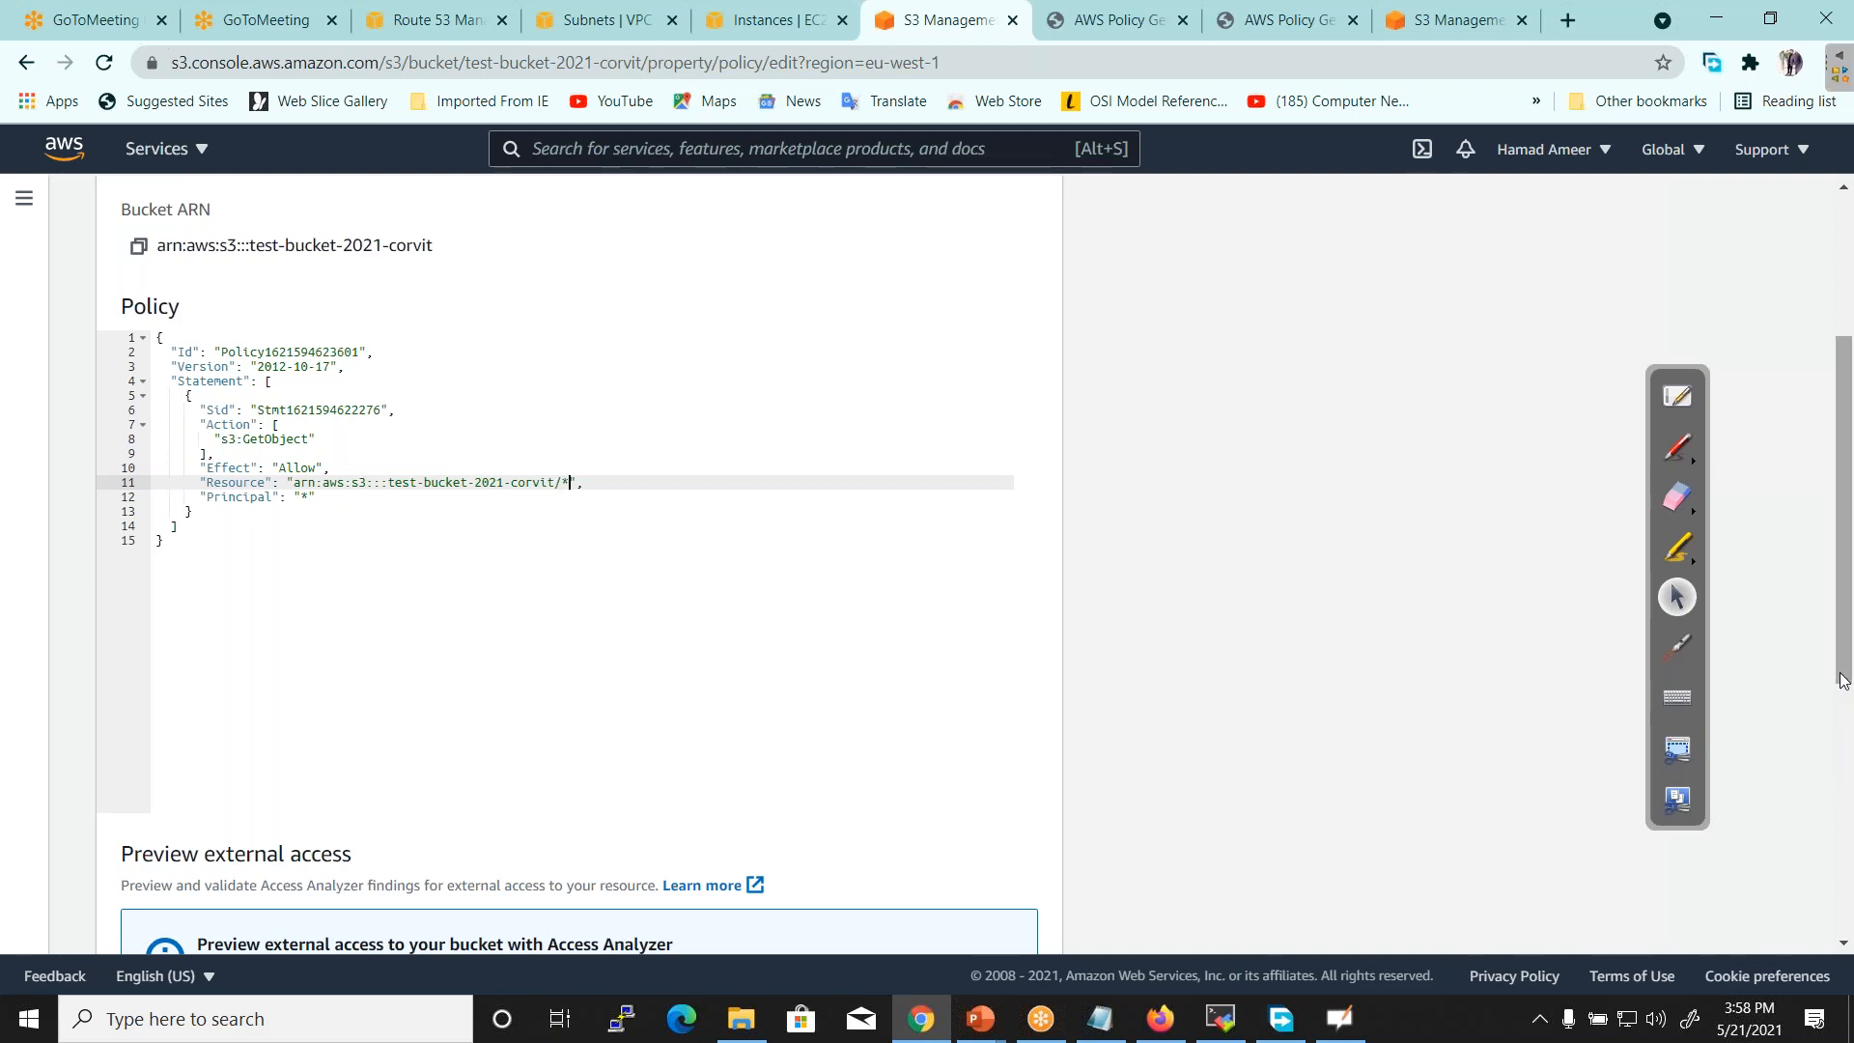
pyautogui.moveTo(1845, 676); pyautogui.dragTo(1844, 927)
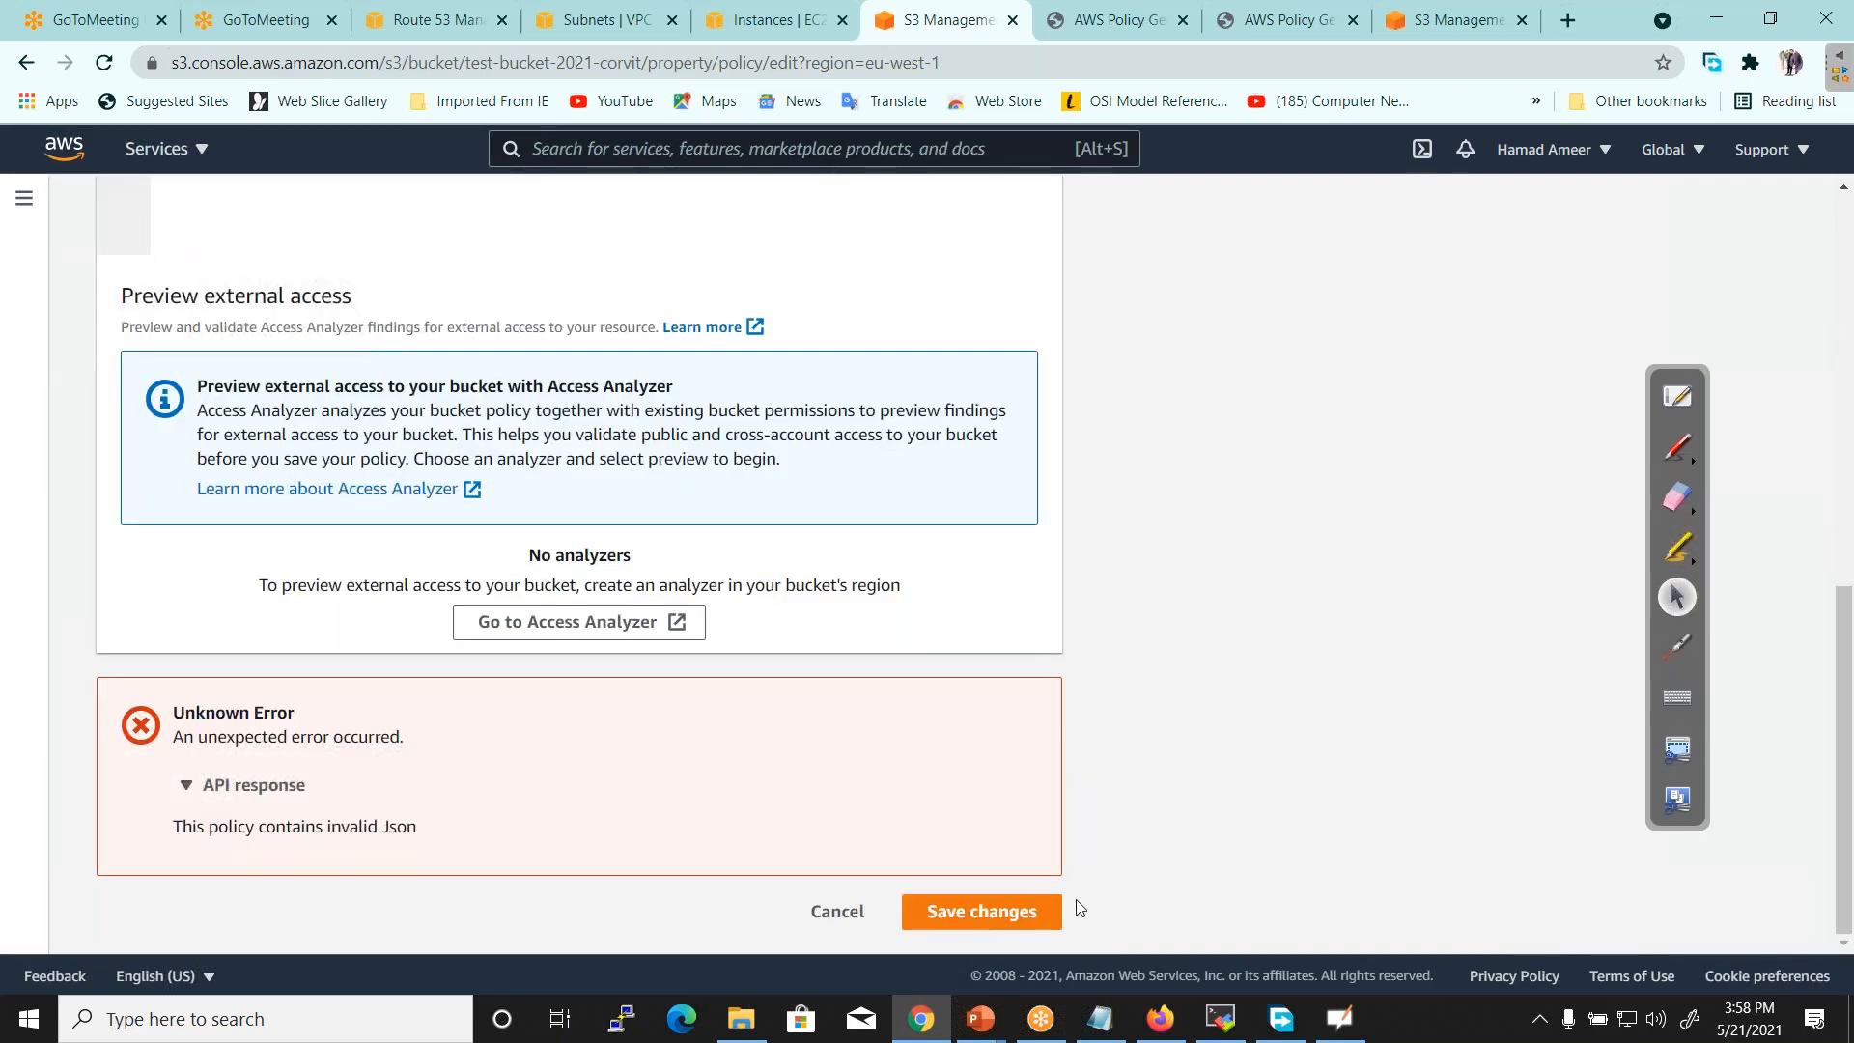
pyautogui.click(982, 925)
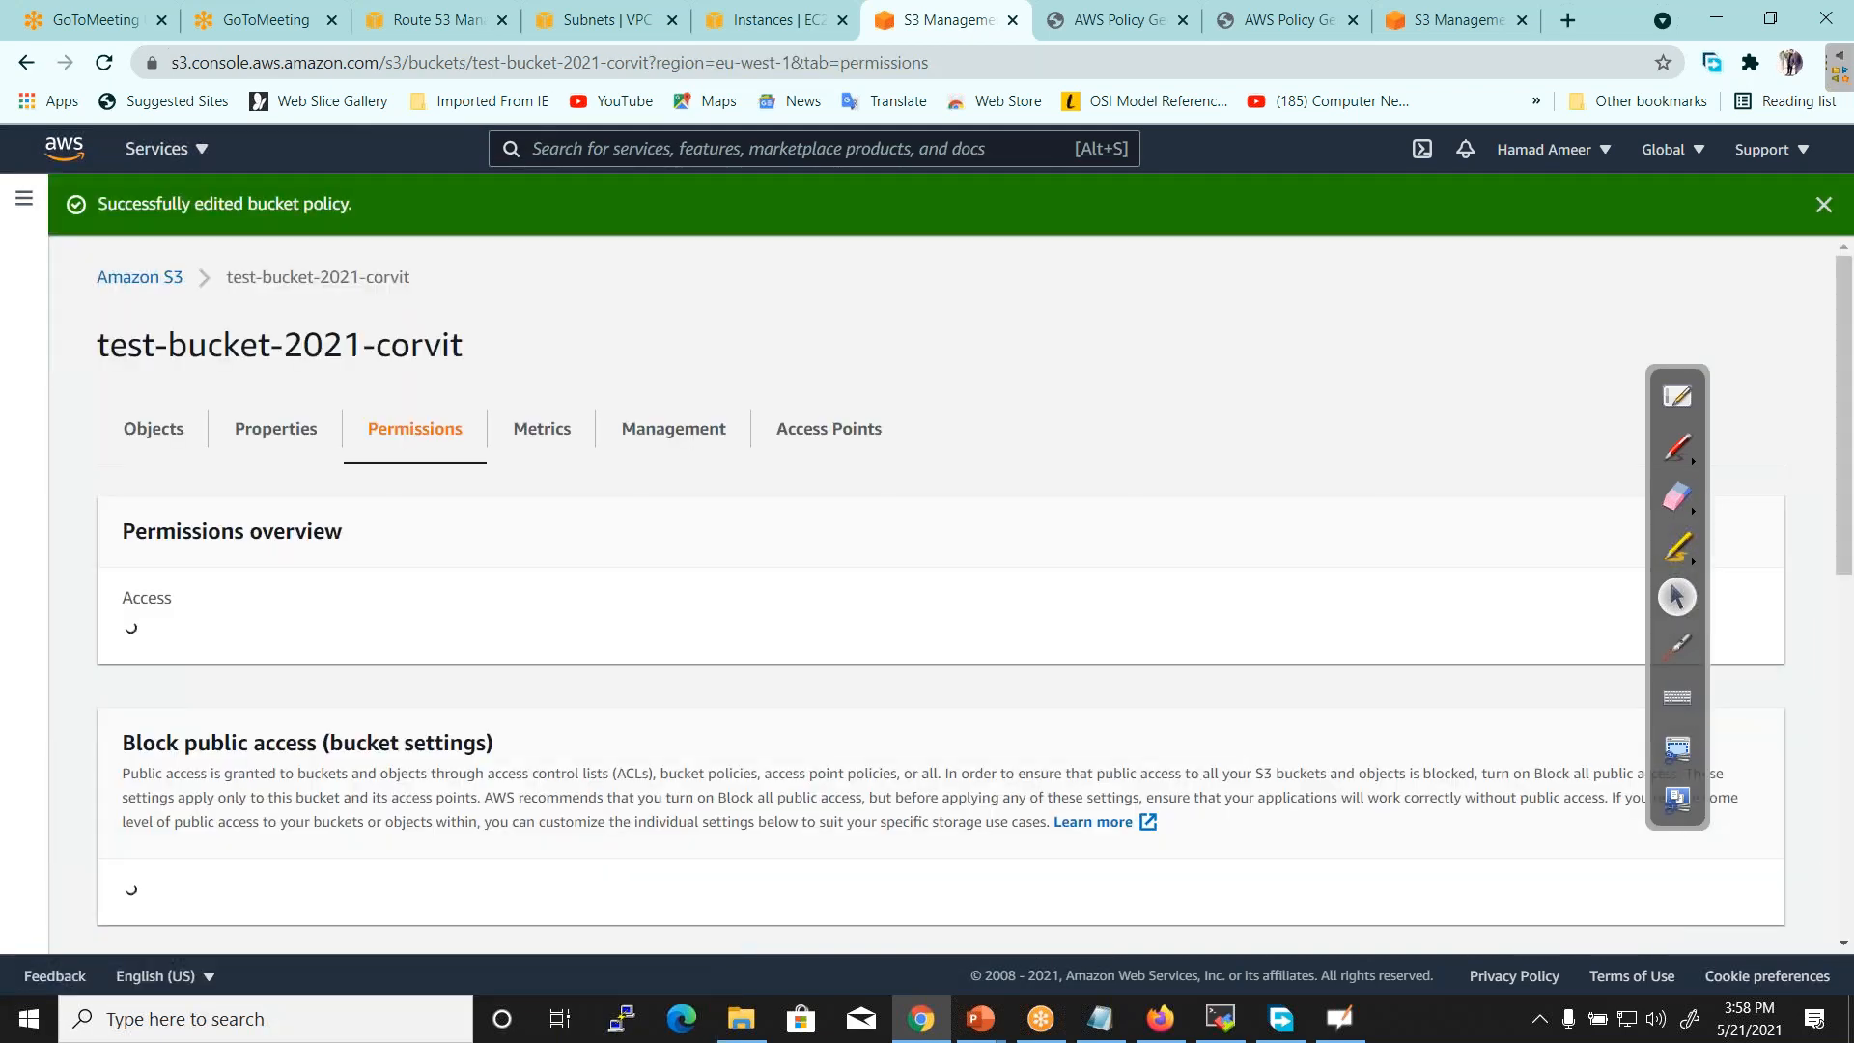
# Check the access status and block public access settings in the permissions of test-bucket-2021-corvit
pyautogui.click(1843, 945)
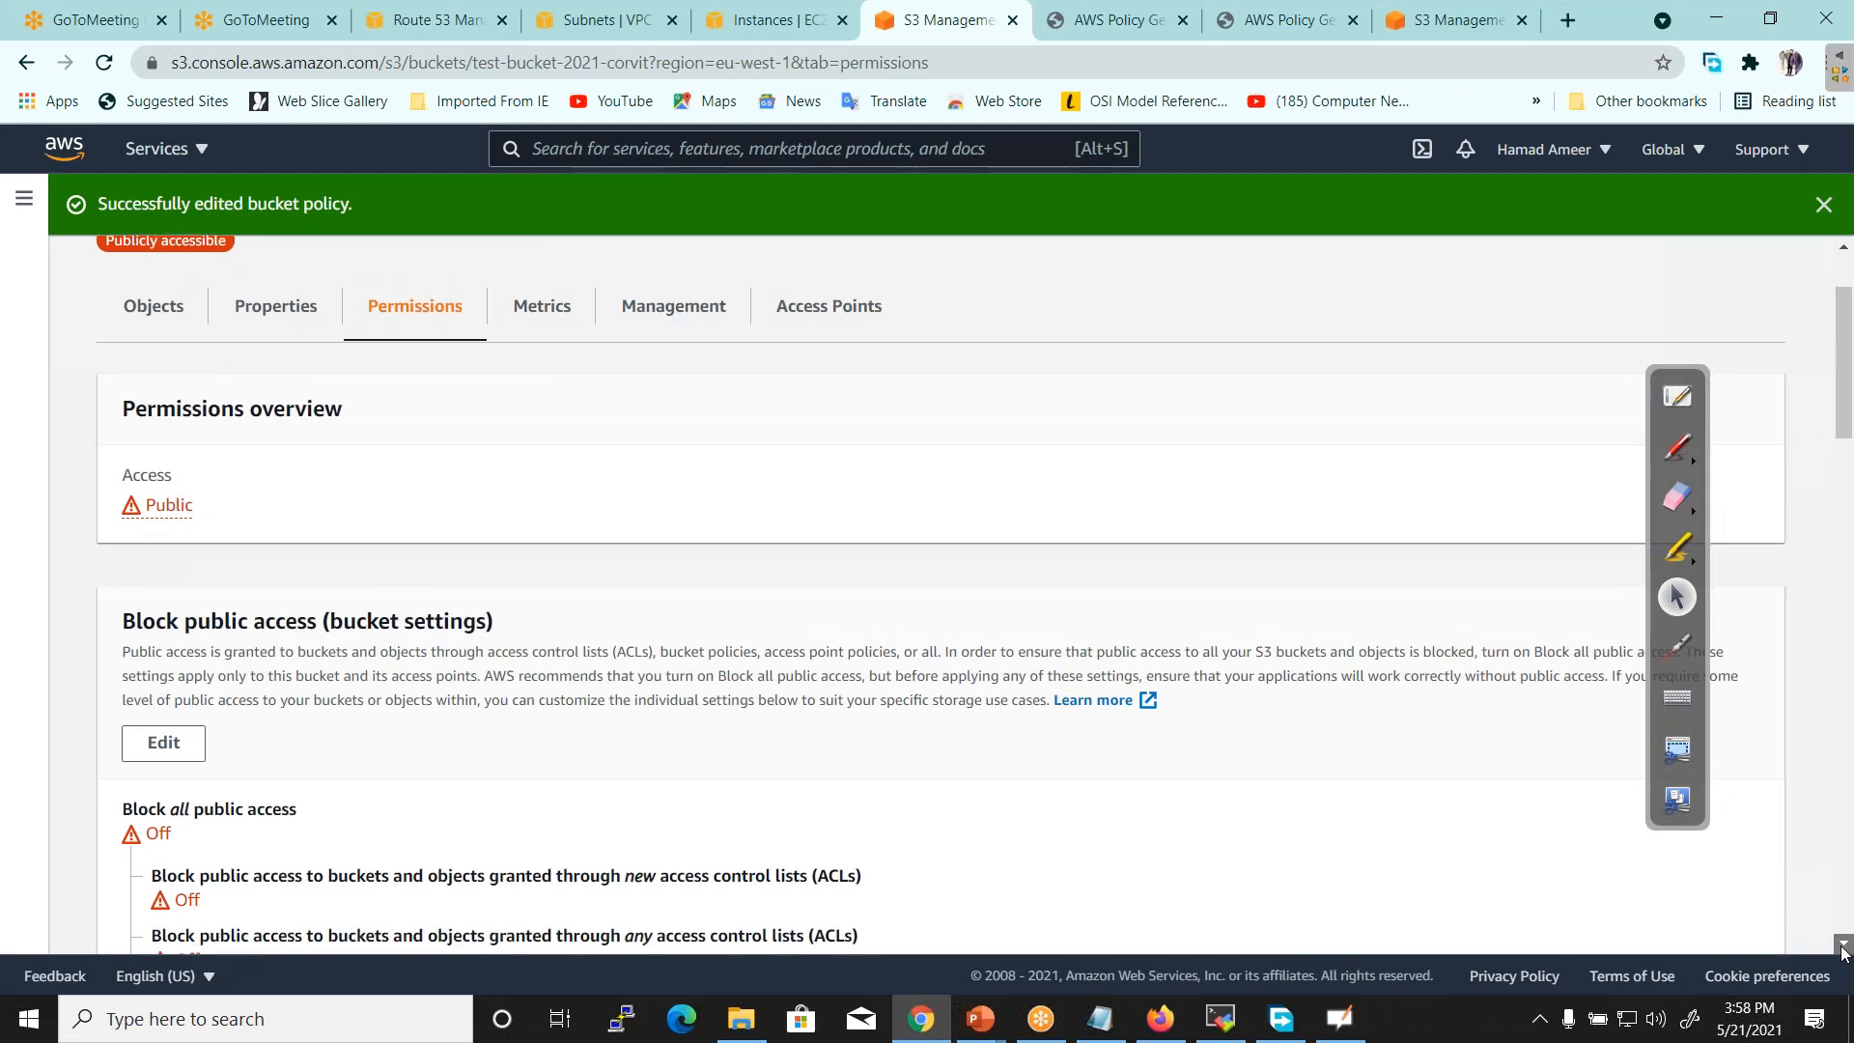
pyautogui.click(1843, 946)
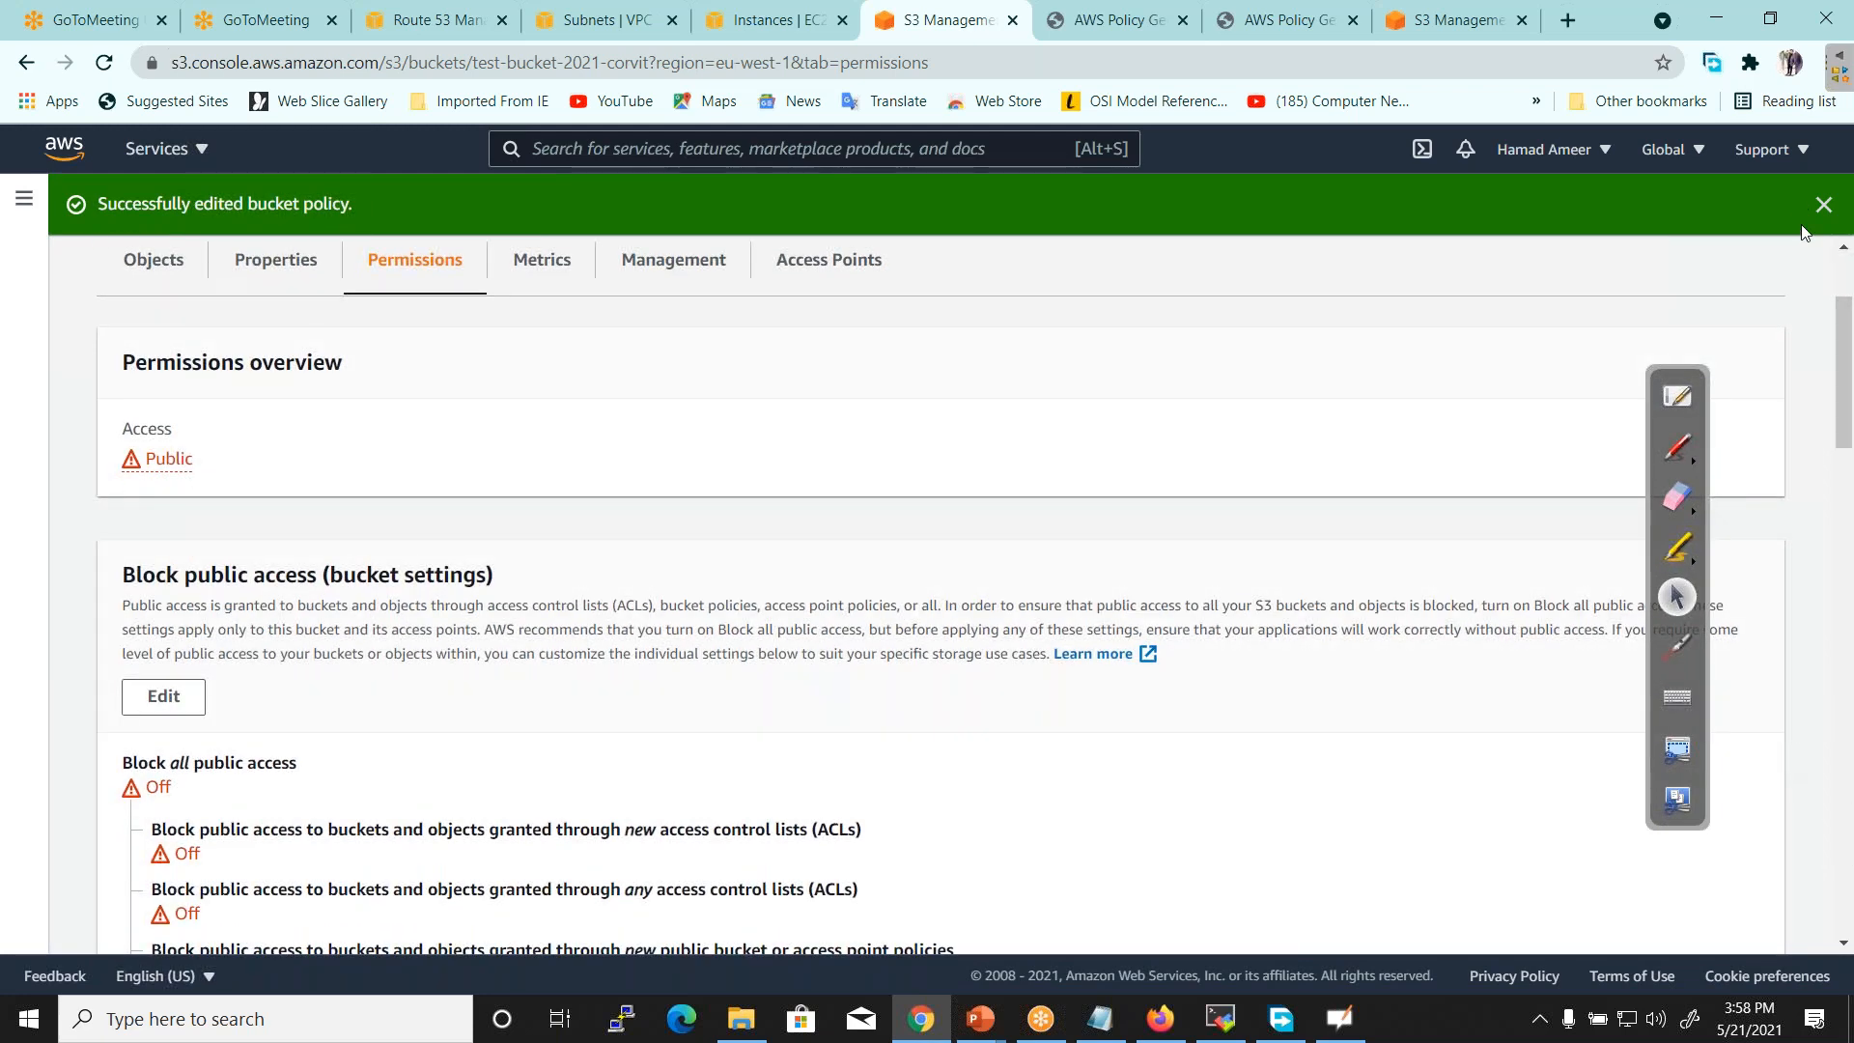
pyautogui.click(1702, 201)
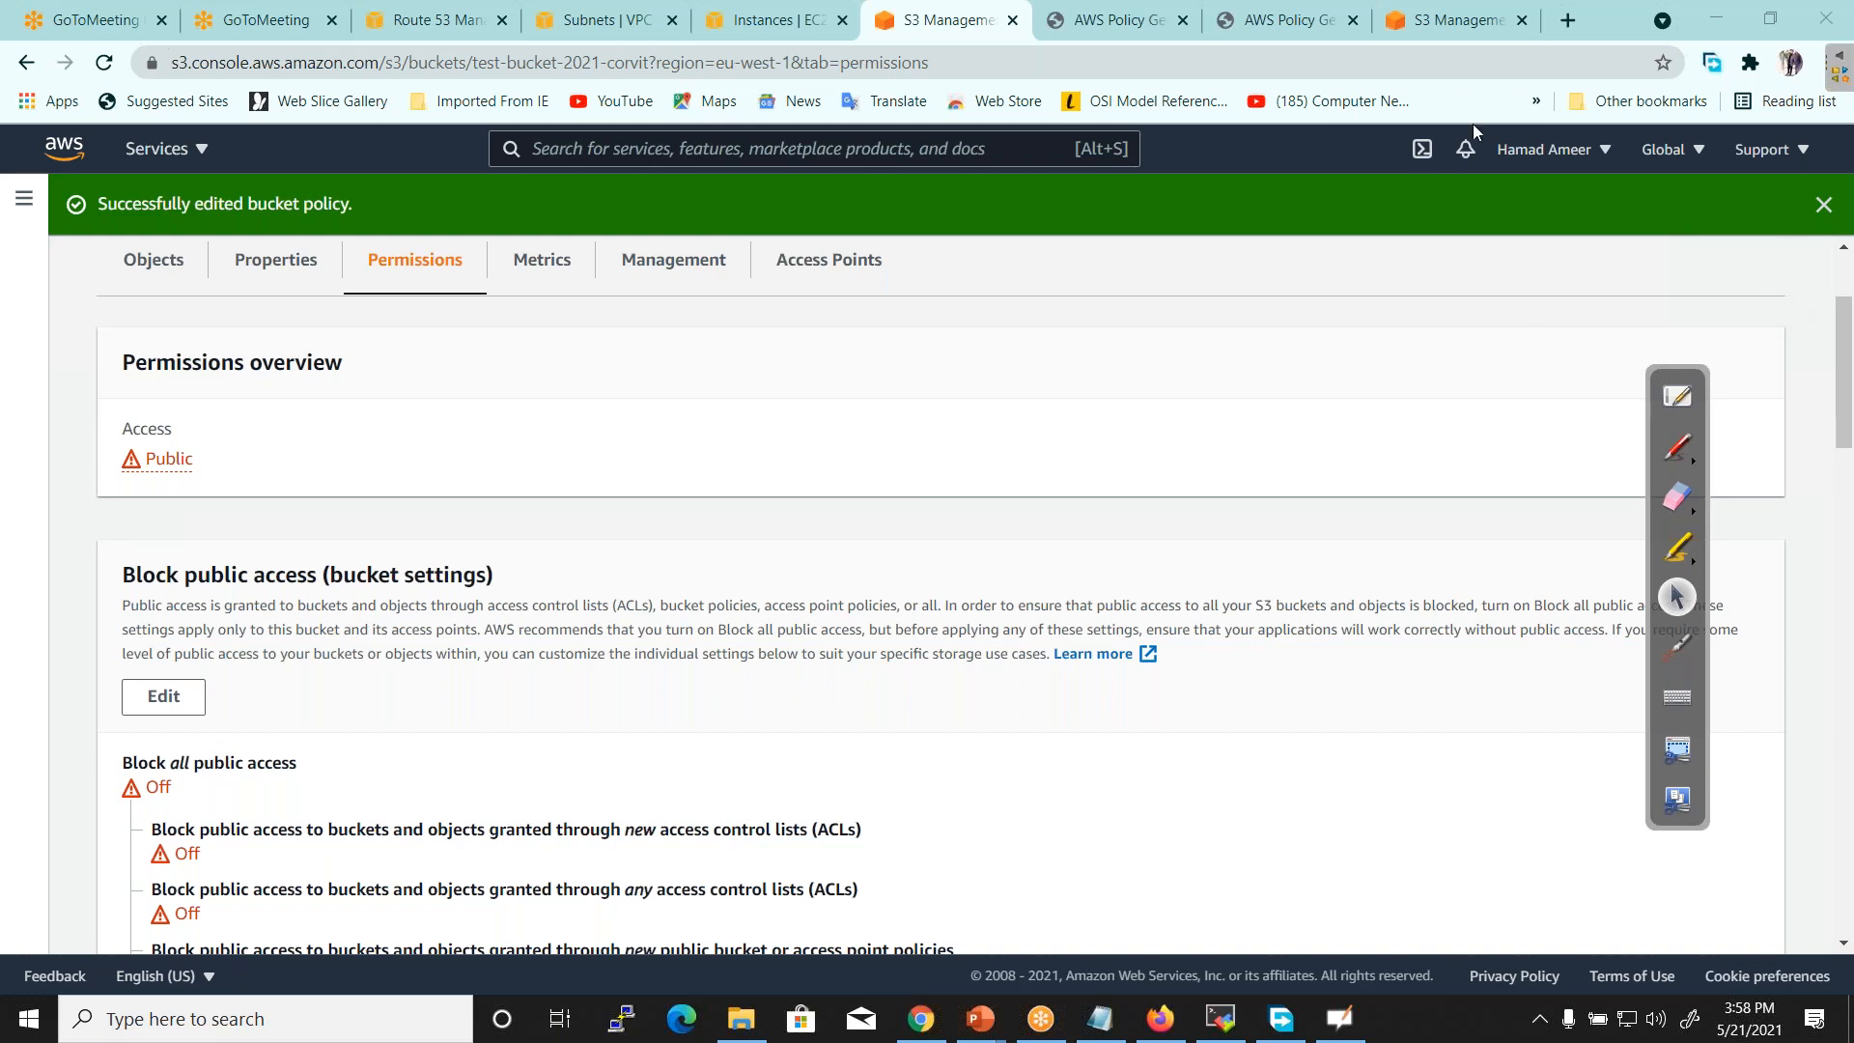
pyautogui.moveTo(1843, 380); pyautogui.dragTo(1843, 318)
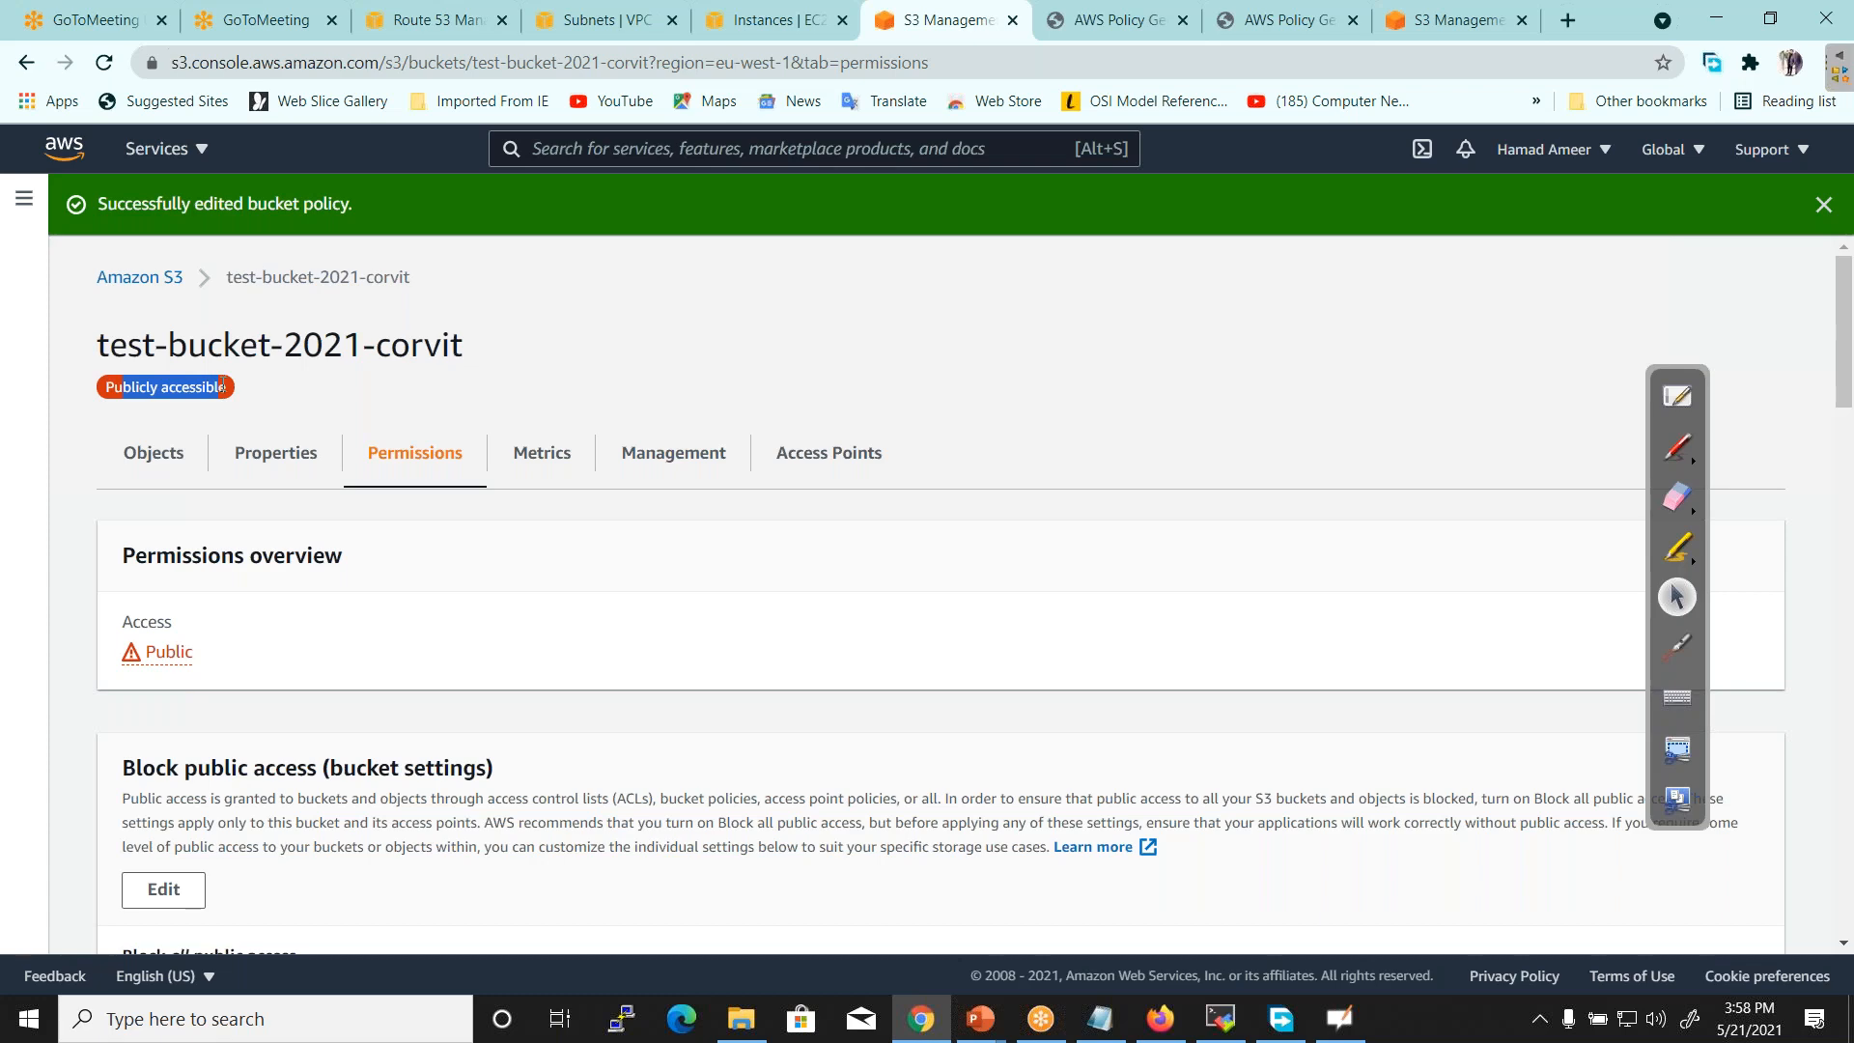
# Switch to the hosted website in Firefox, check its Colors and Register pages, and return to the Colors page
pyautogui.click(1160, 1018)
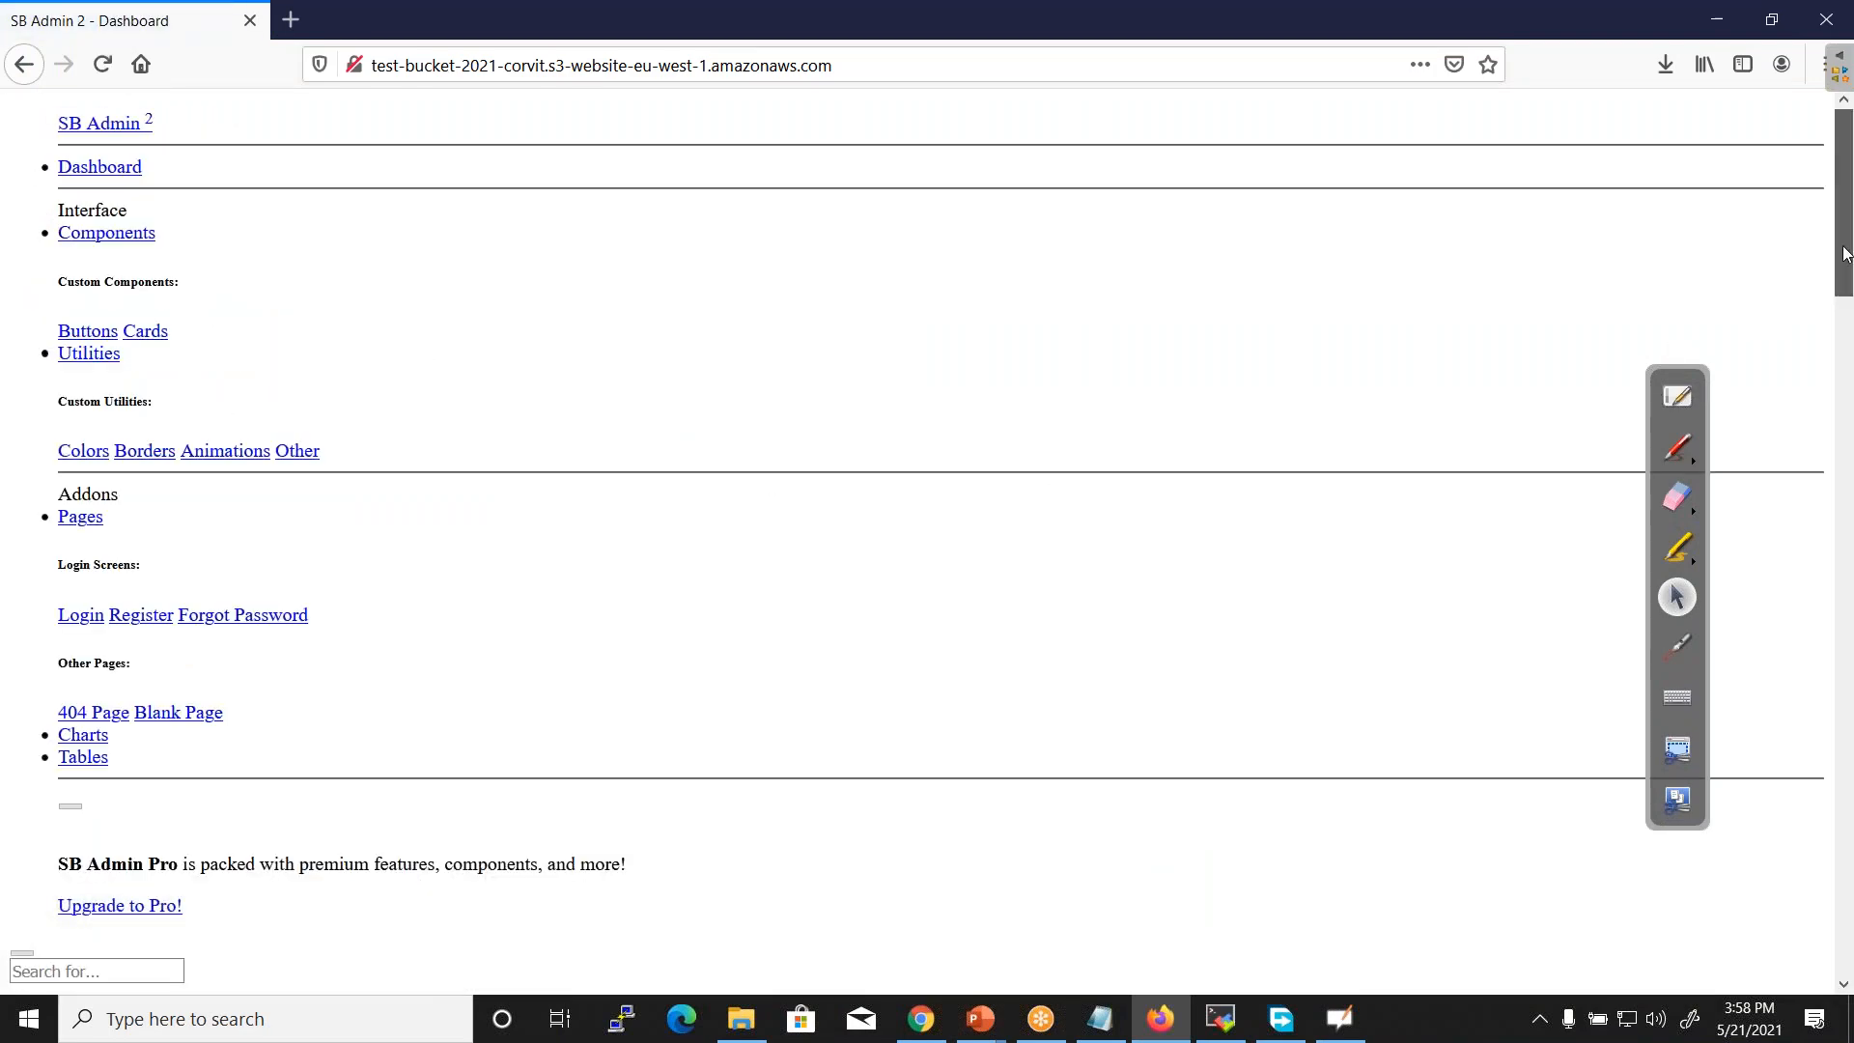
pyautogui.moveTo(1850, 256)
pyautogui.mouseDown()
pyautogui.moveTo(1846, 438)
pyautogui.moveTo(1847, 260)
pyautogui.mouseUp()
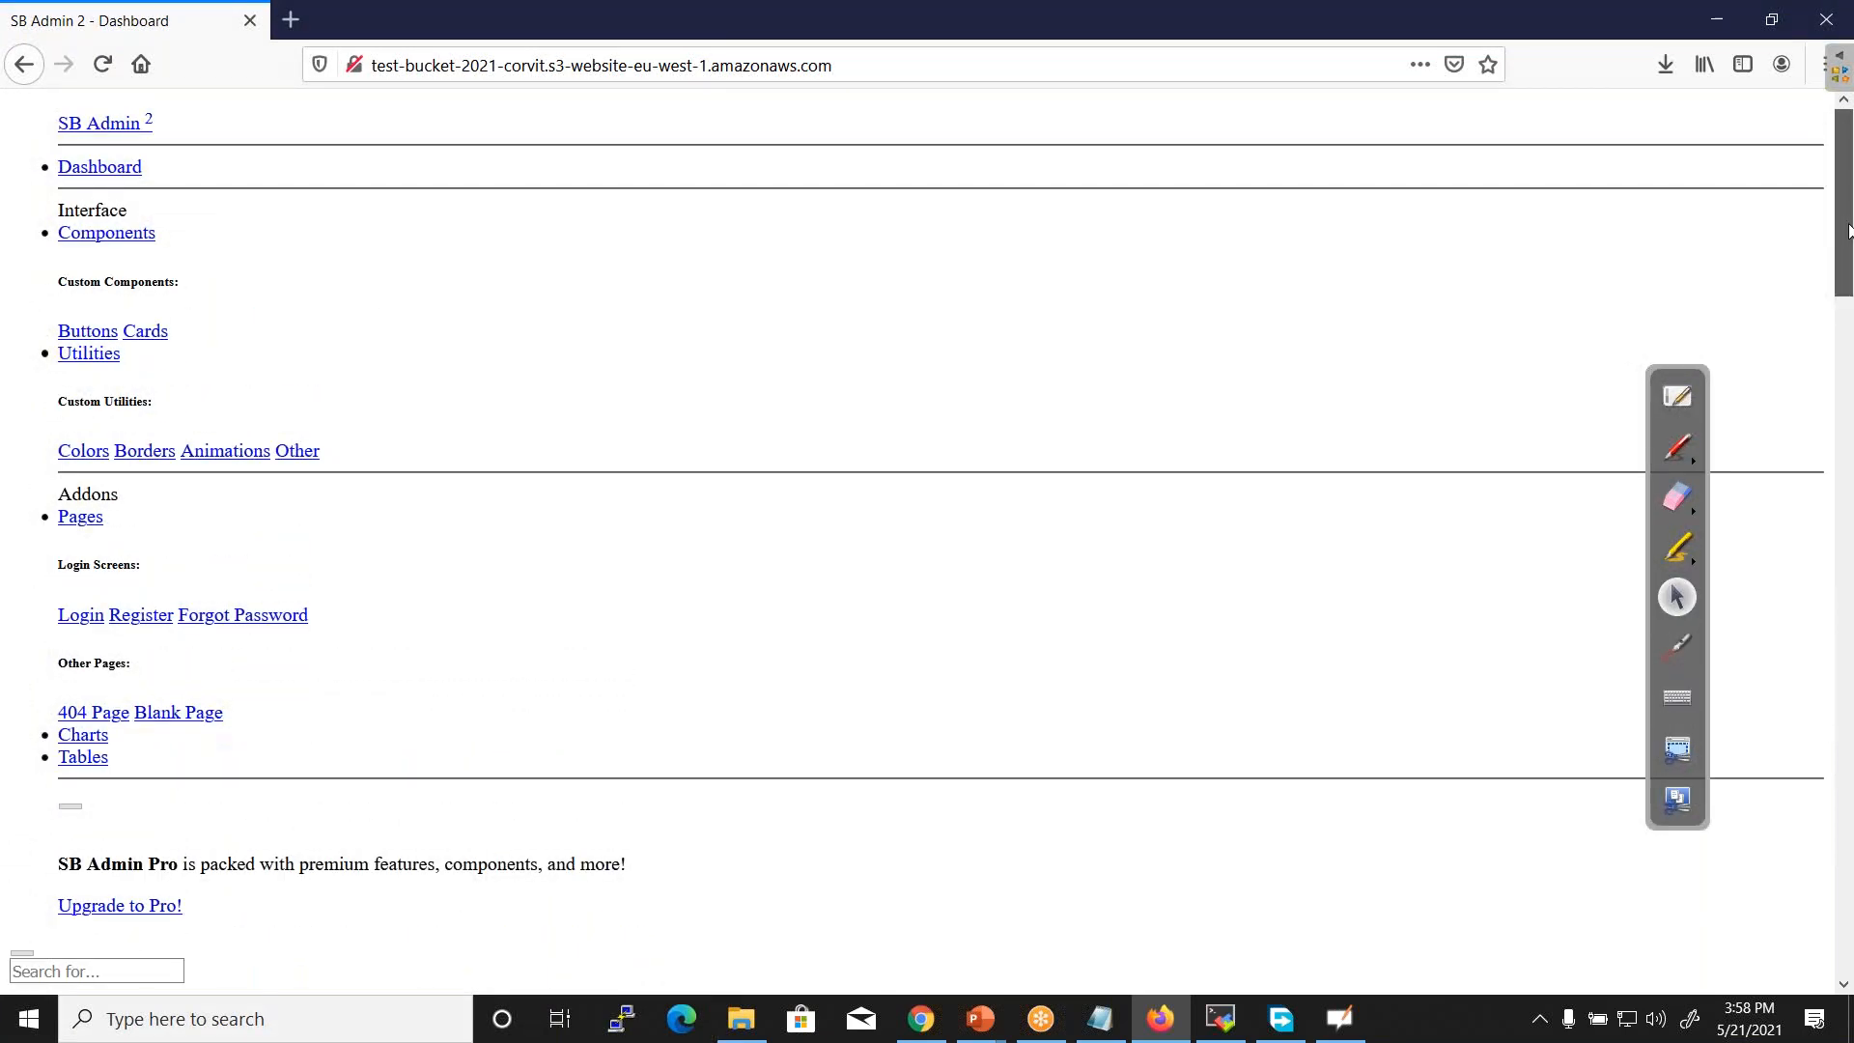
pyautogui.click(101, 458)
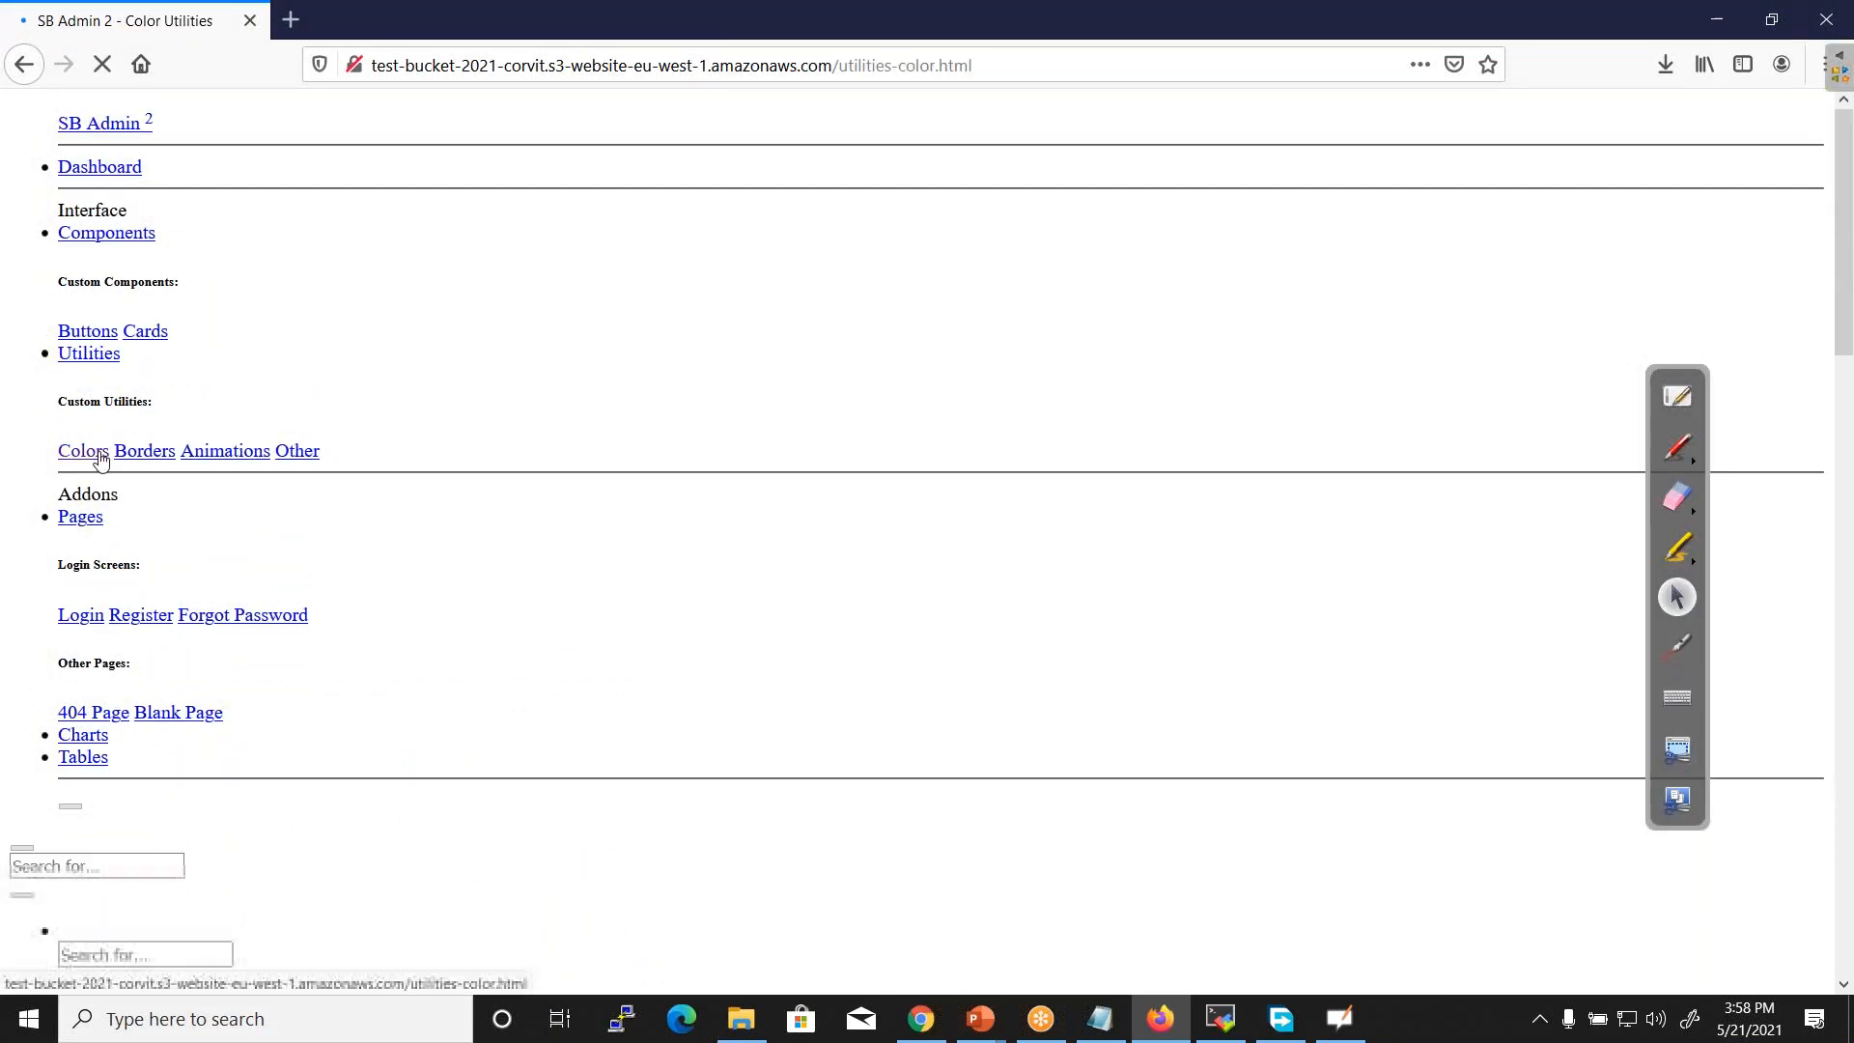
pyautogui.click(141, 615)
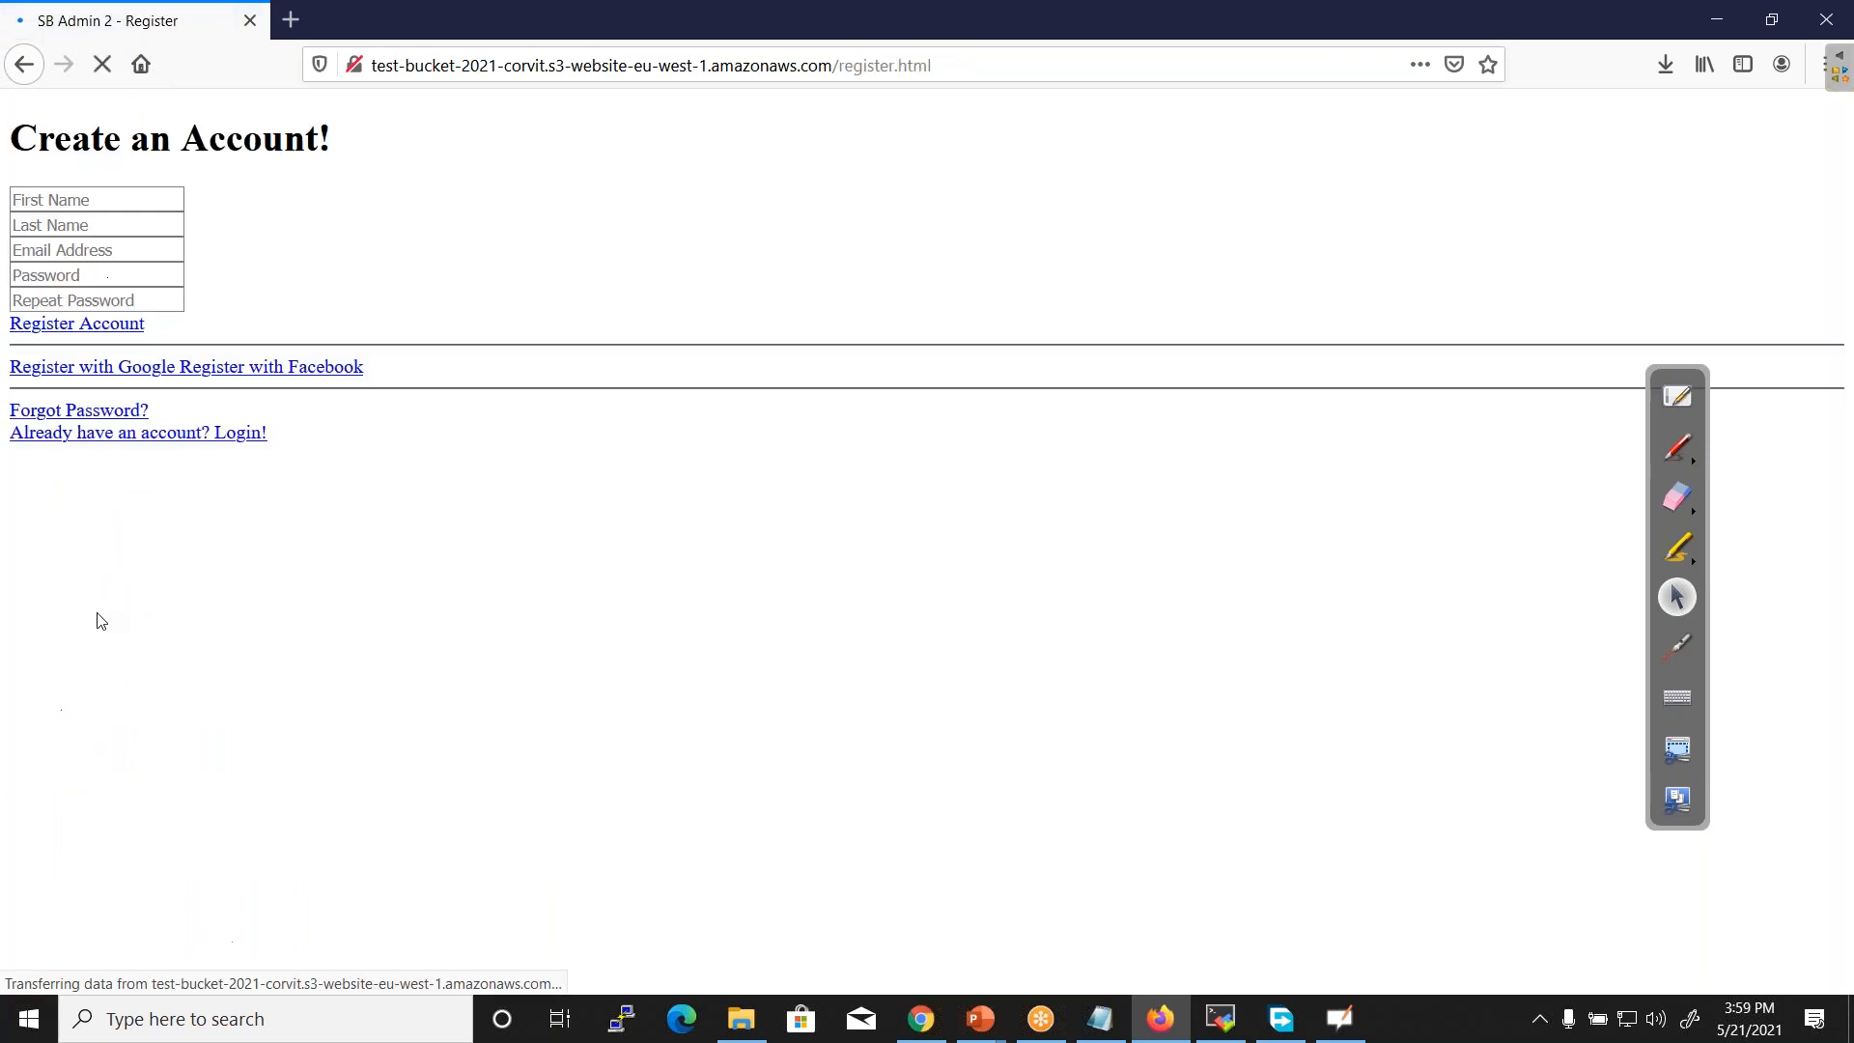
pyautogui.click(63, 228)
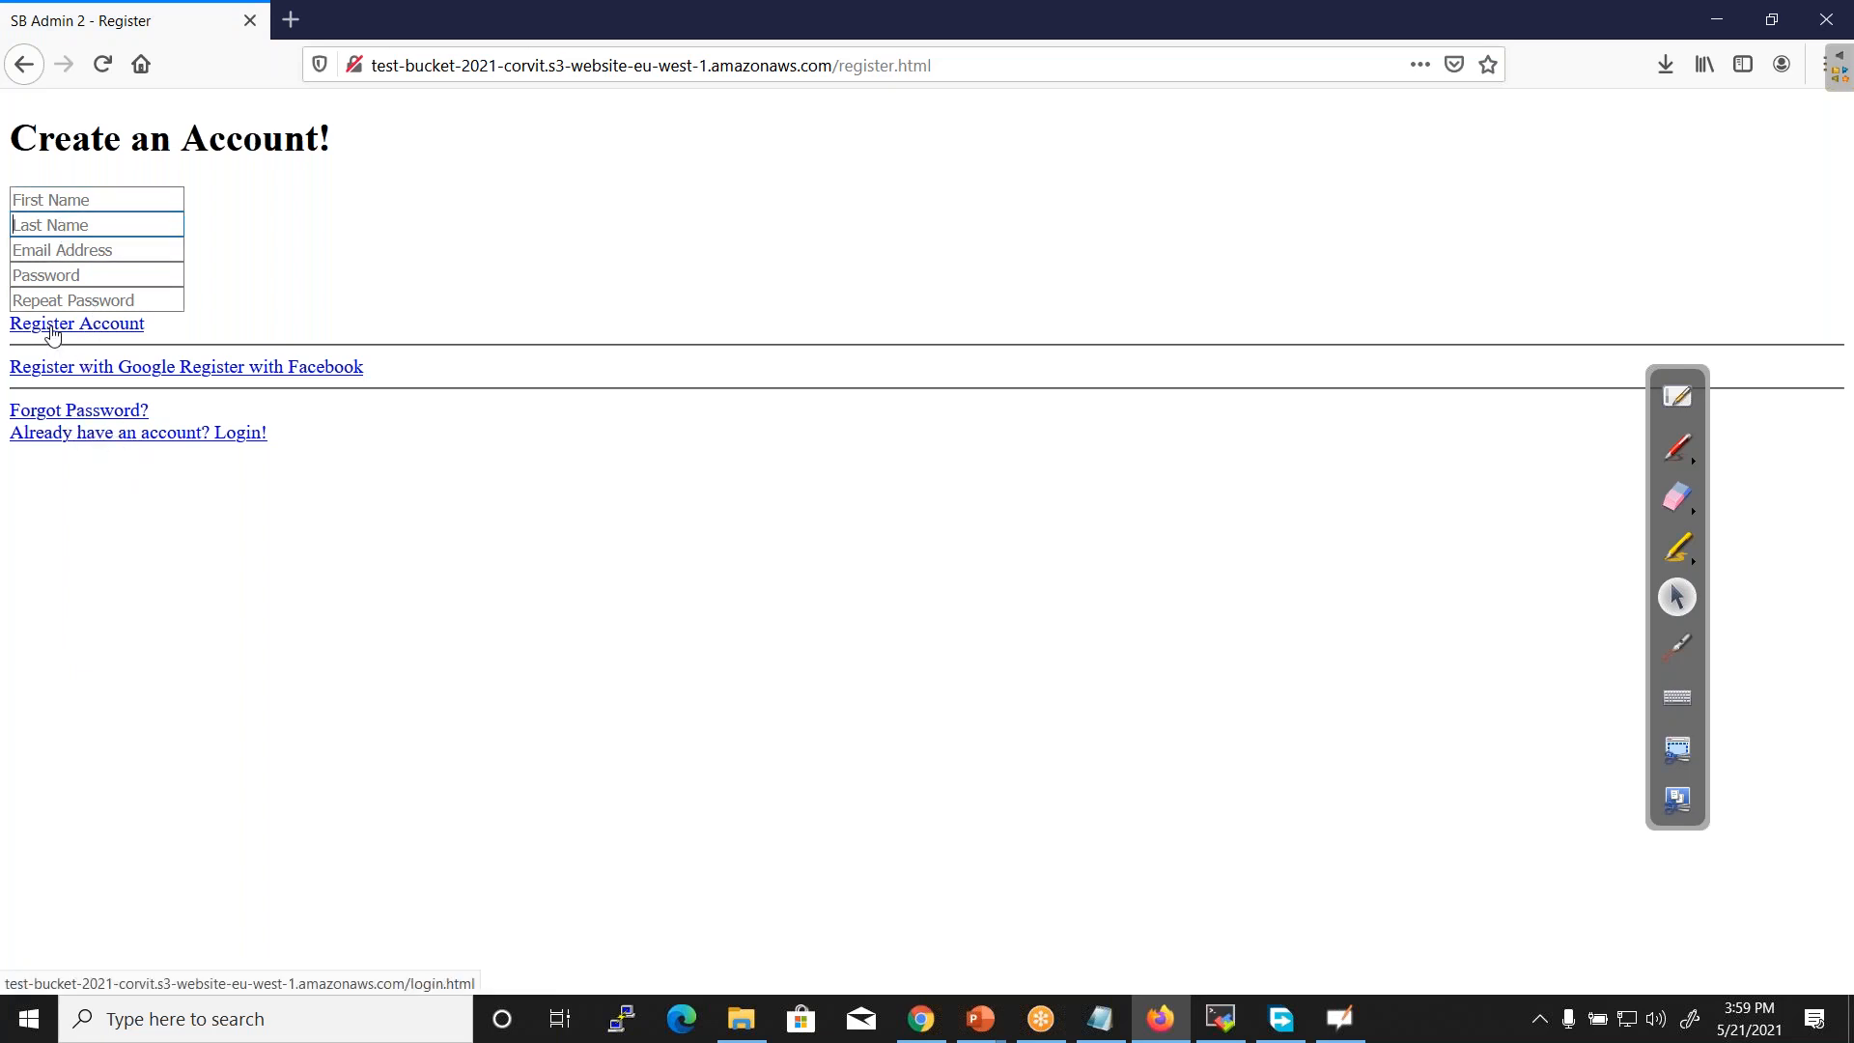
pyautogui.click(24, 65)
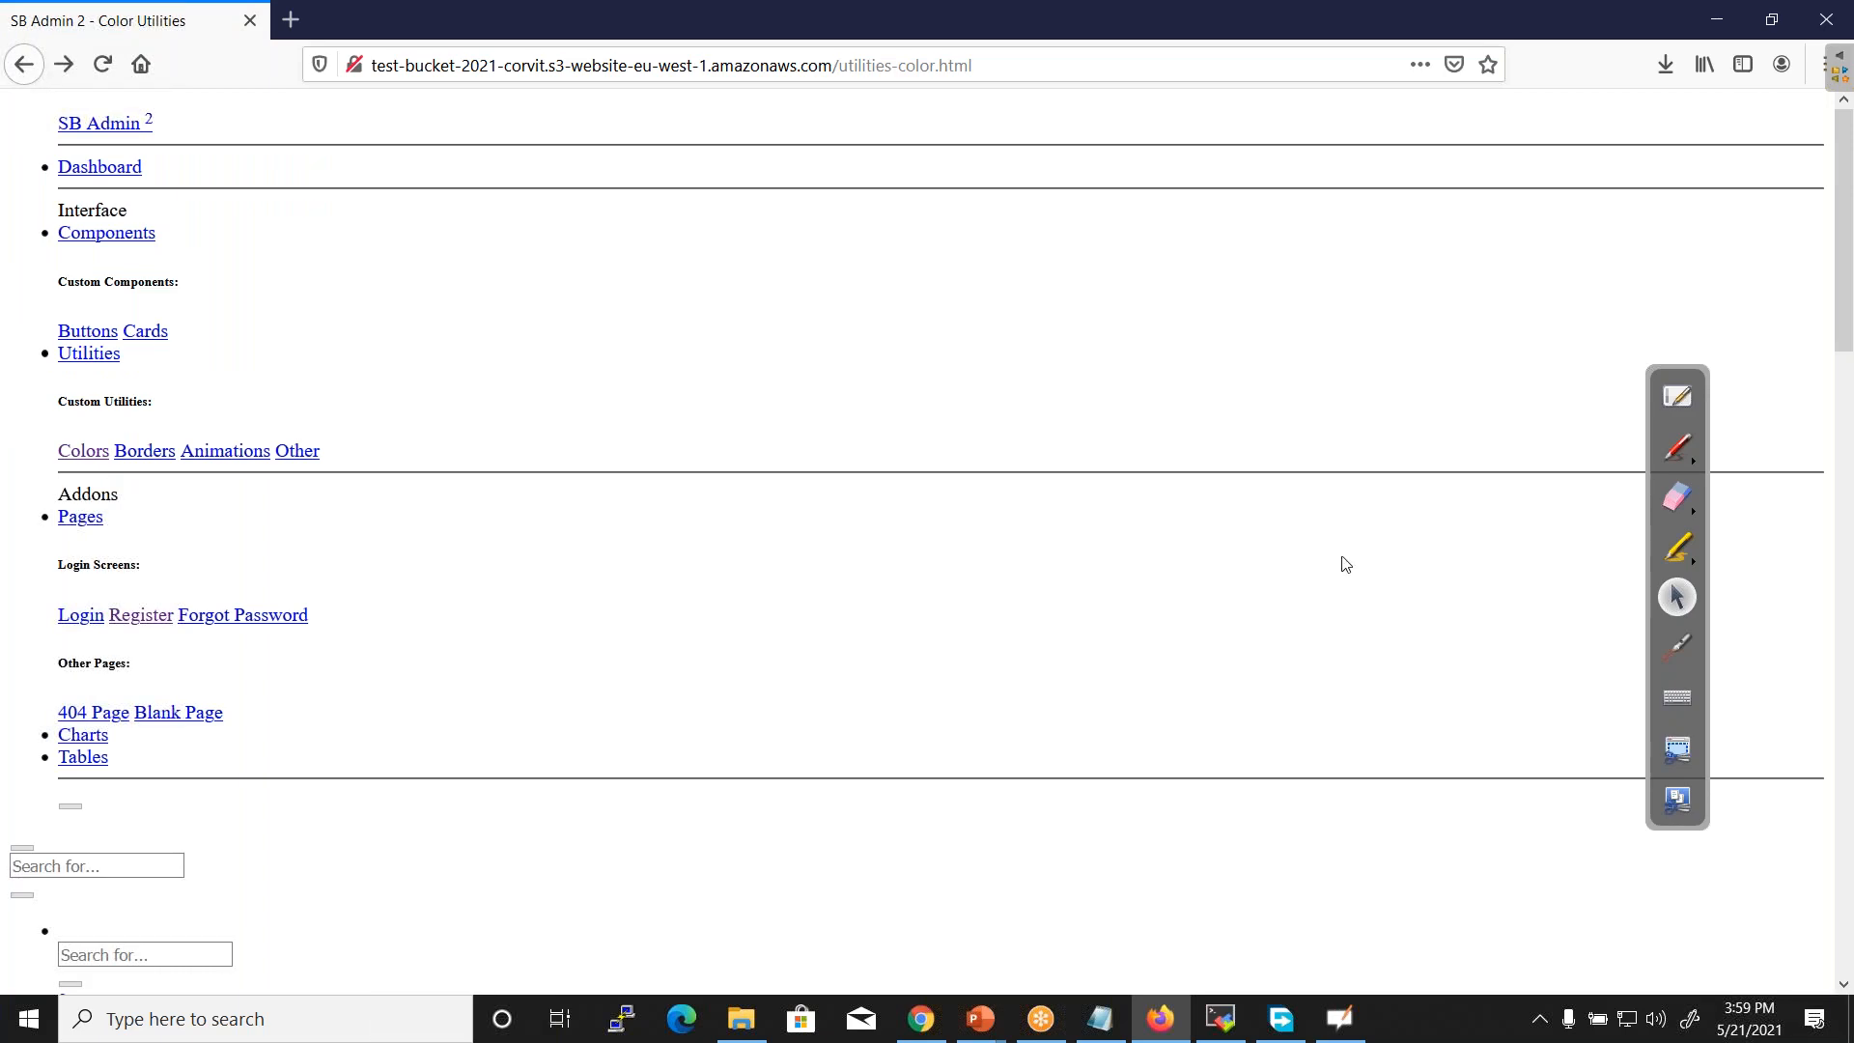
# Test the Bootstrap Documentation link on the Color Utilities page and look through the documentation's introduction page
pyautogui.moveTo(1849, 242); pyautogui.dragTo(1846, 381)
pyautogui.scroll(-5, 752, 804)
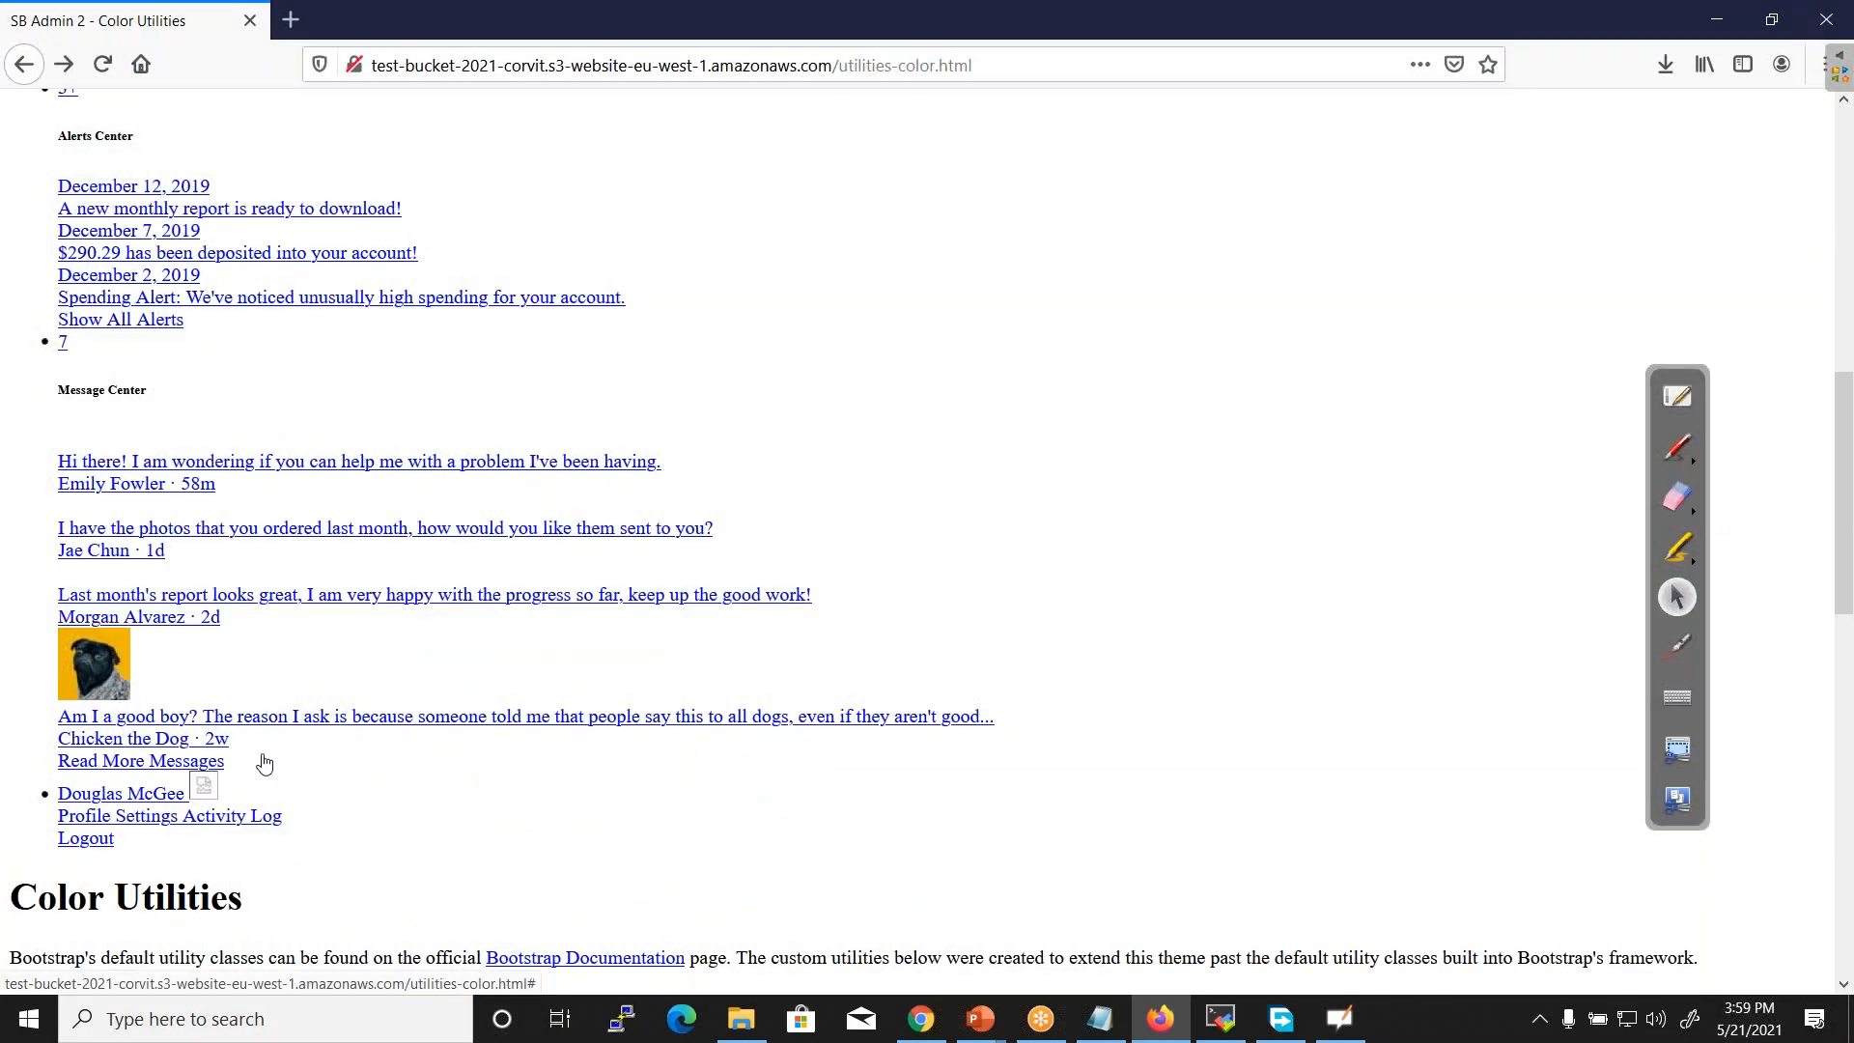
pyautogui.click(588, 959)
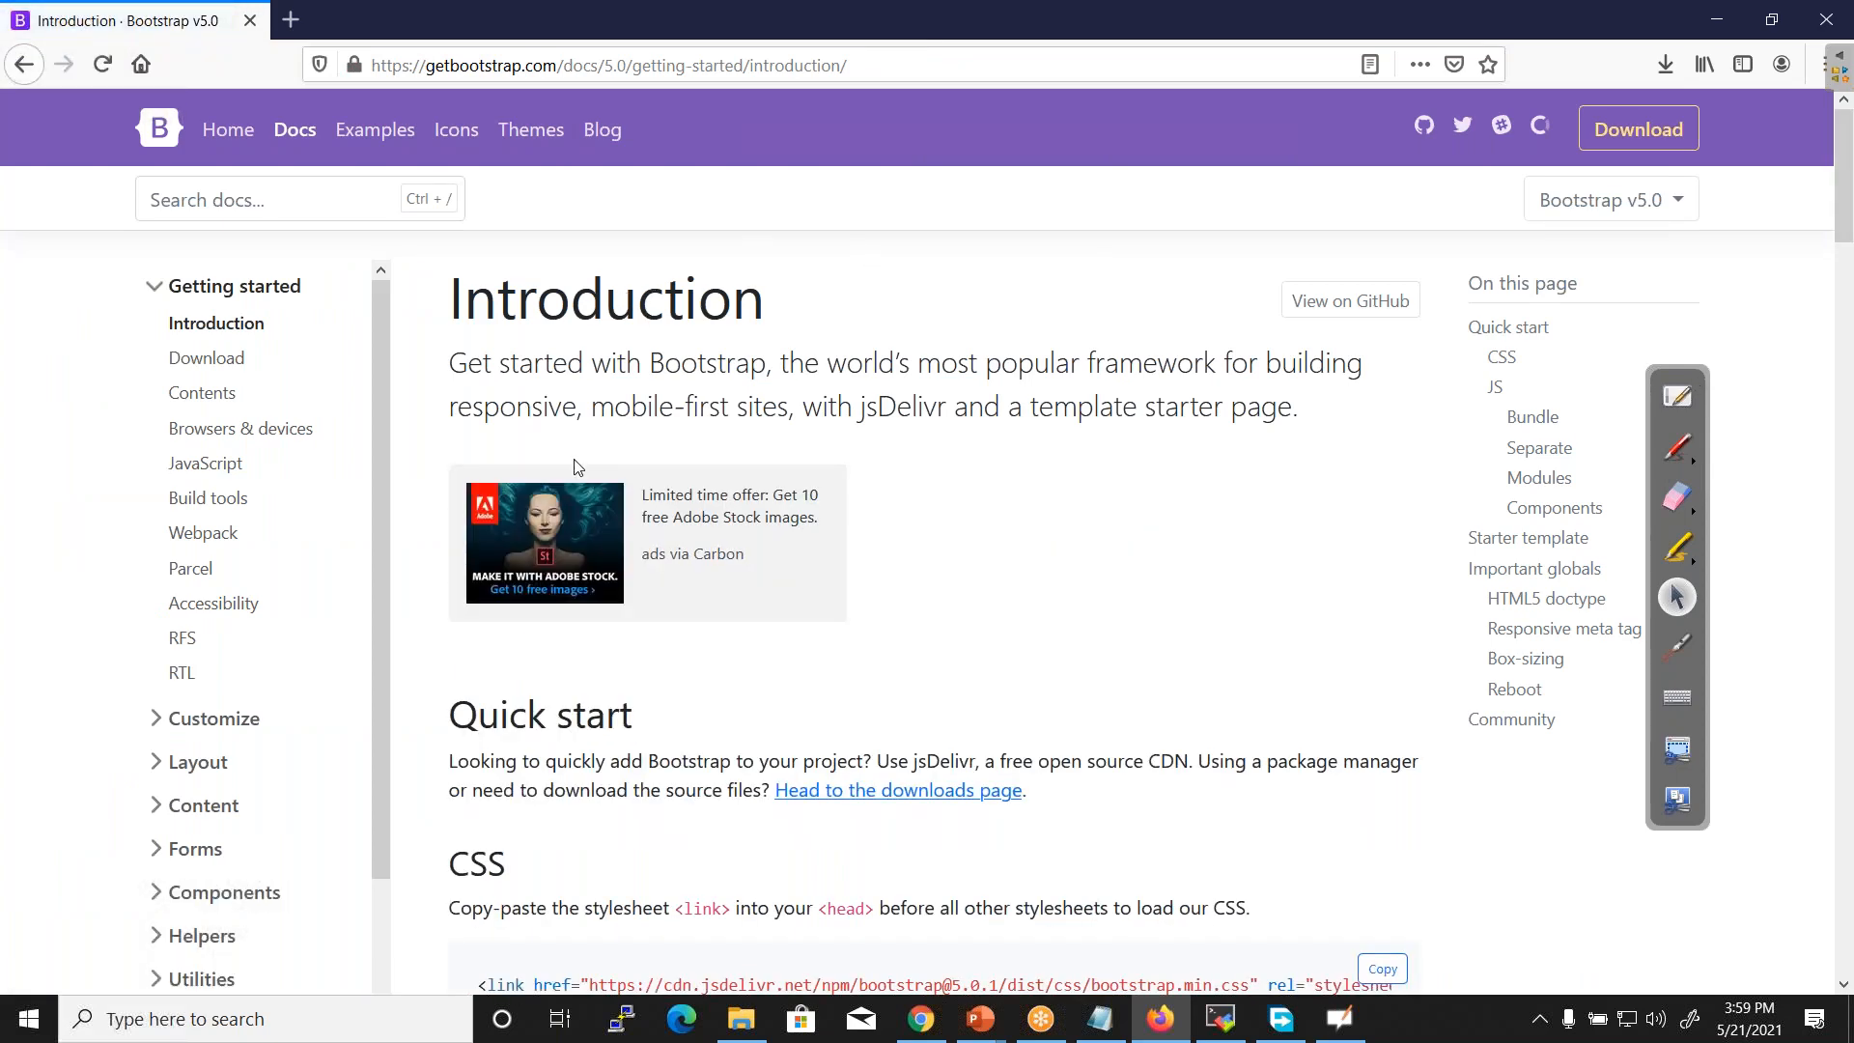
pyautogui.click(23, 66)
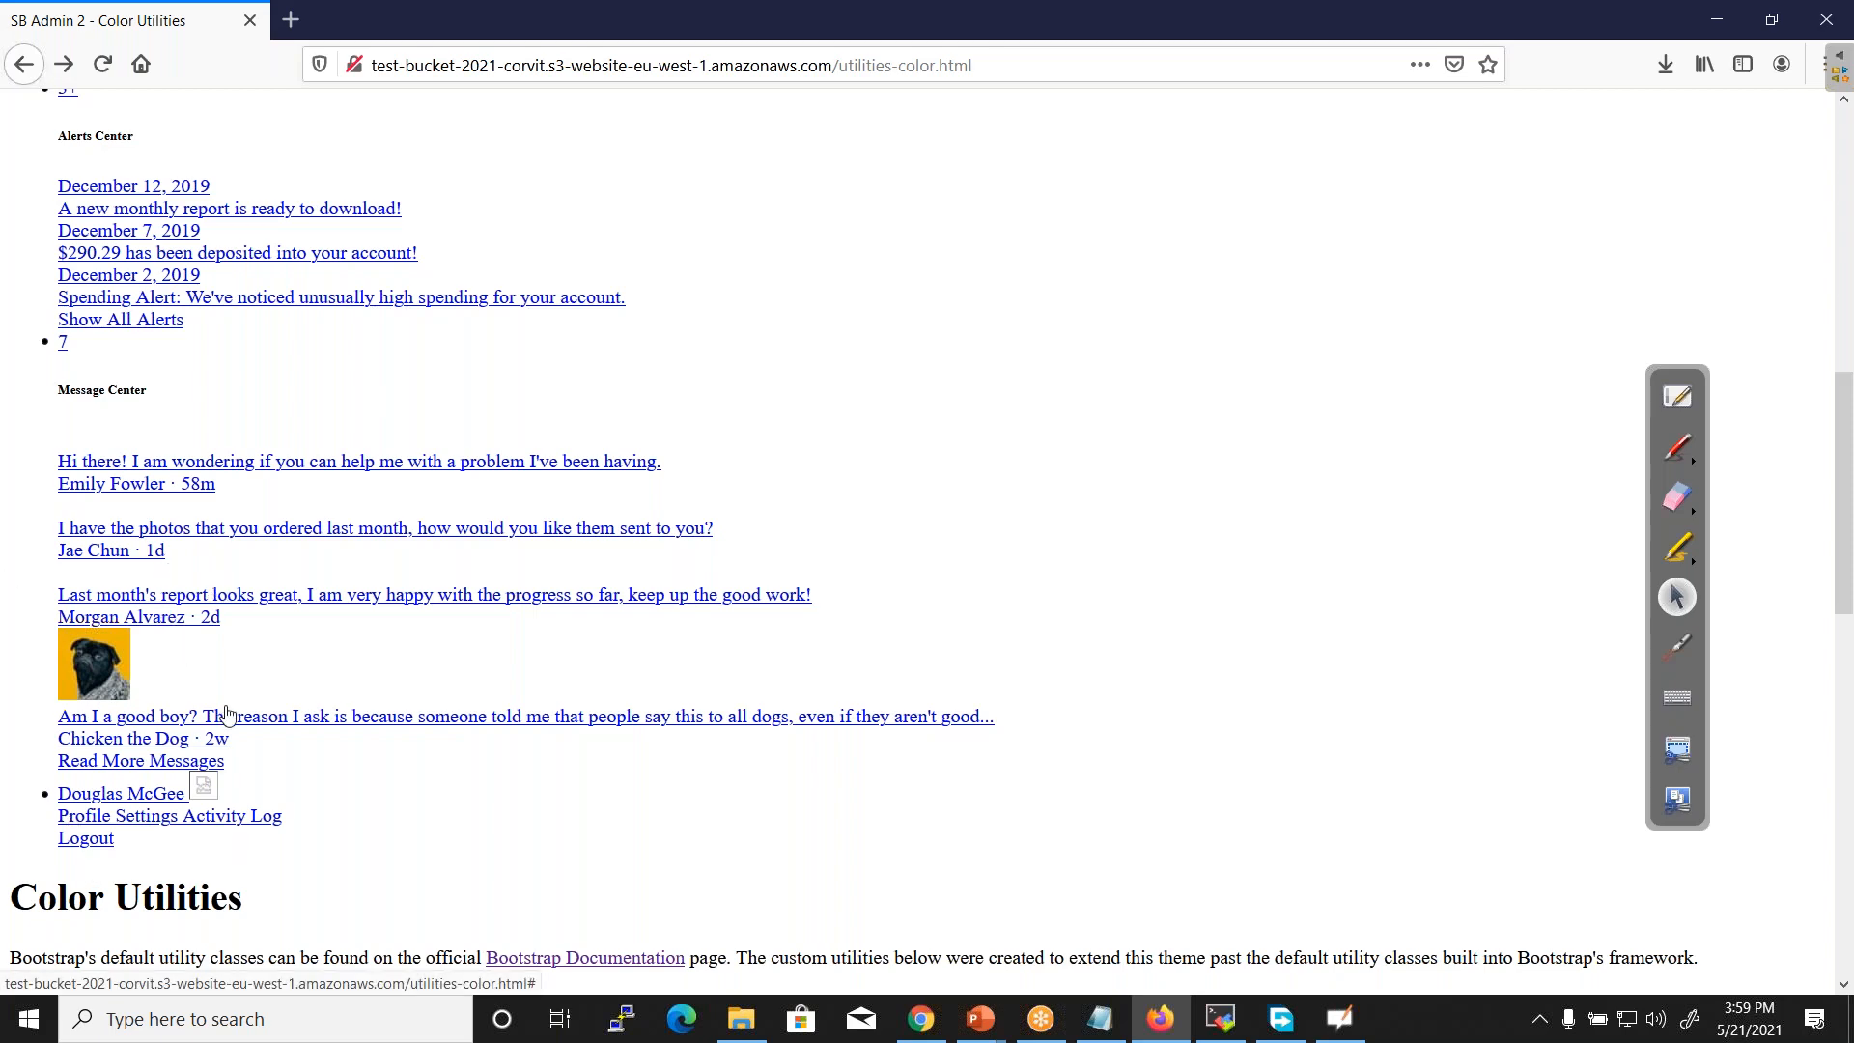
pyautogui.moveTo(1843, 477)
pyautogui.mouseDown()
pyautogui.moveTo(1850, 872)
pyautogui.moveTo(1838, 488)
pyautogui.mouseUp()
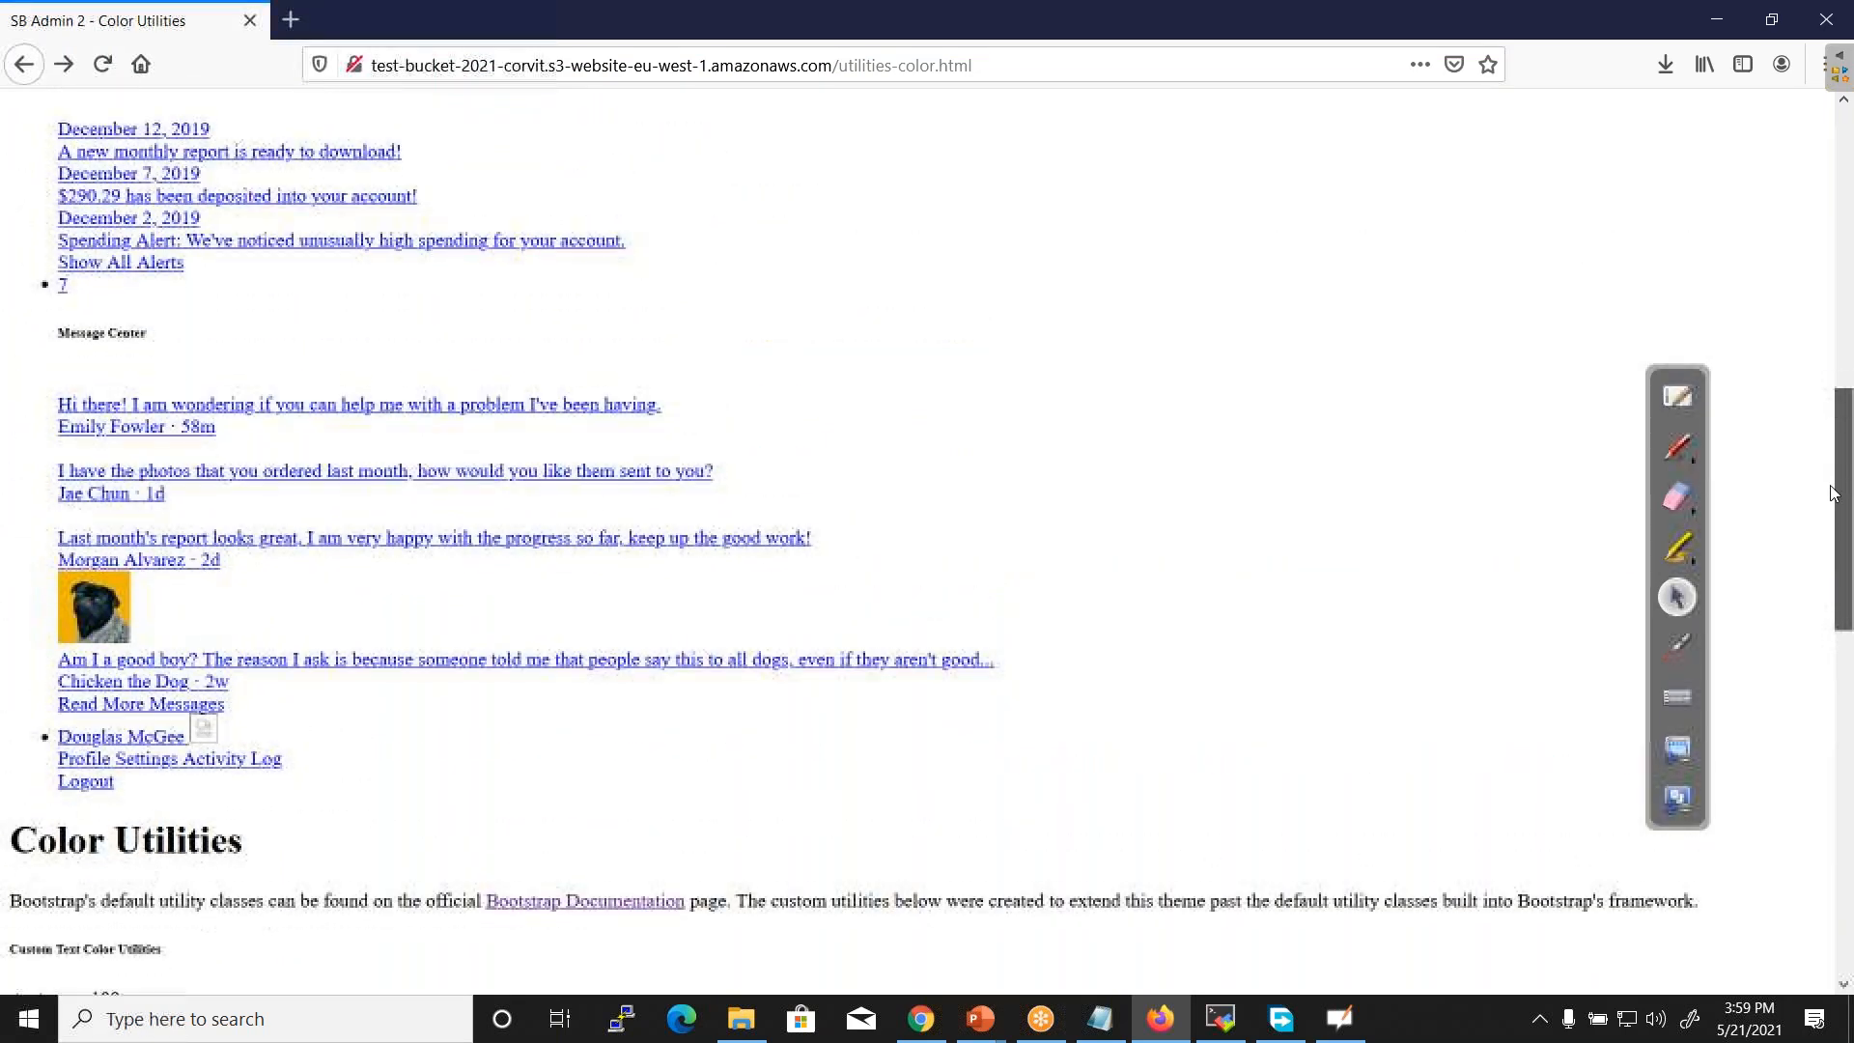
pyautogui.click(623, 896)
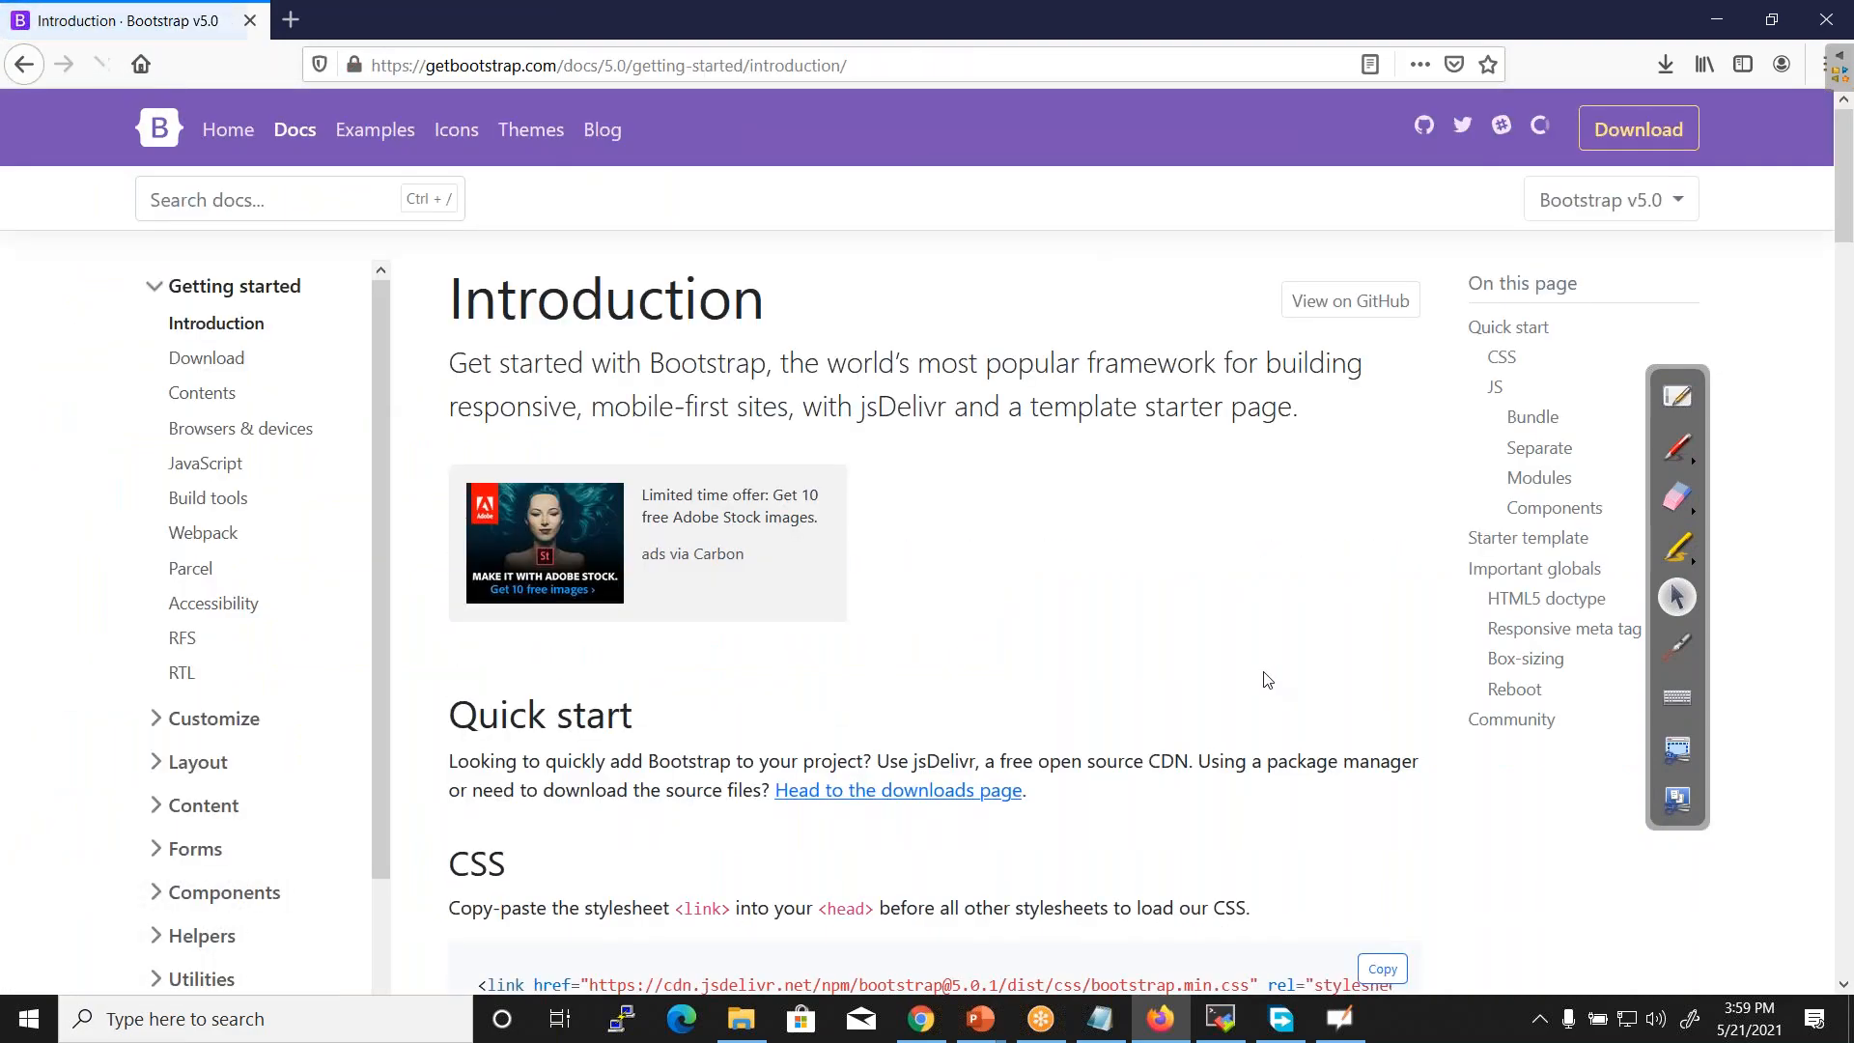
pyautogui.moveTo(1849, 183); pyautogui.dragTo(1850, 918)
pyautogui.click(1375, 41)
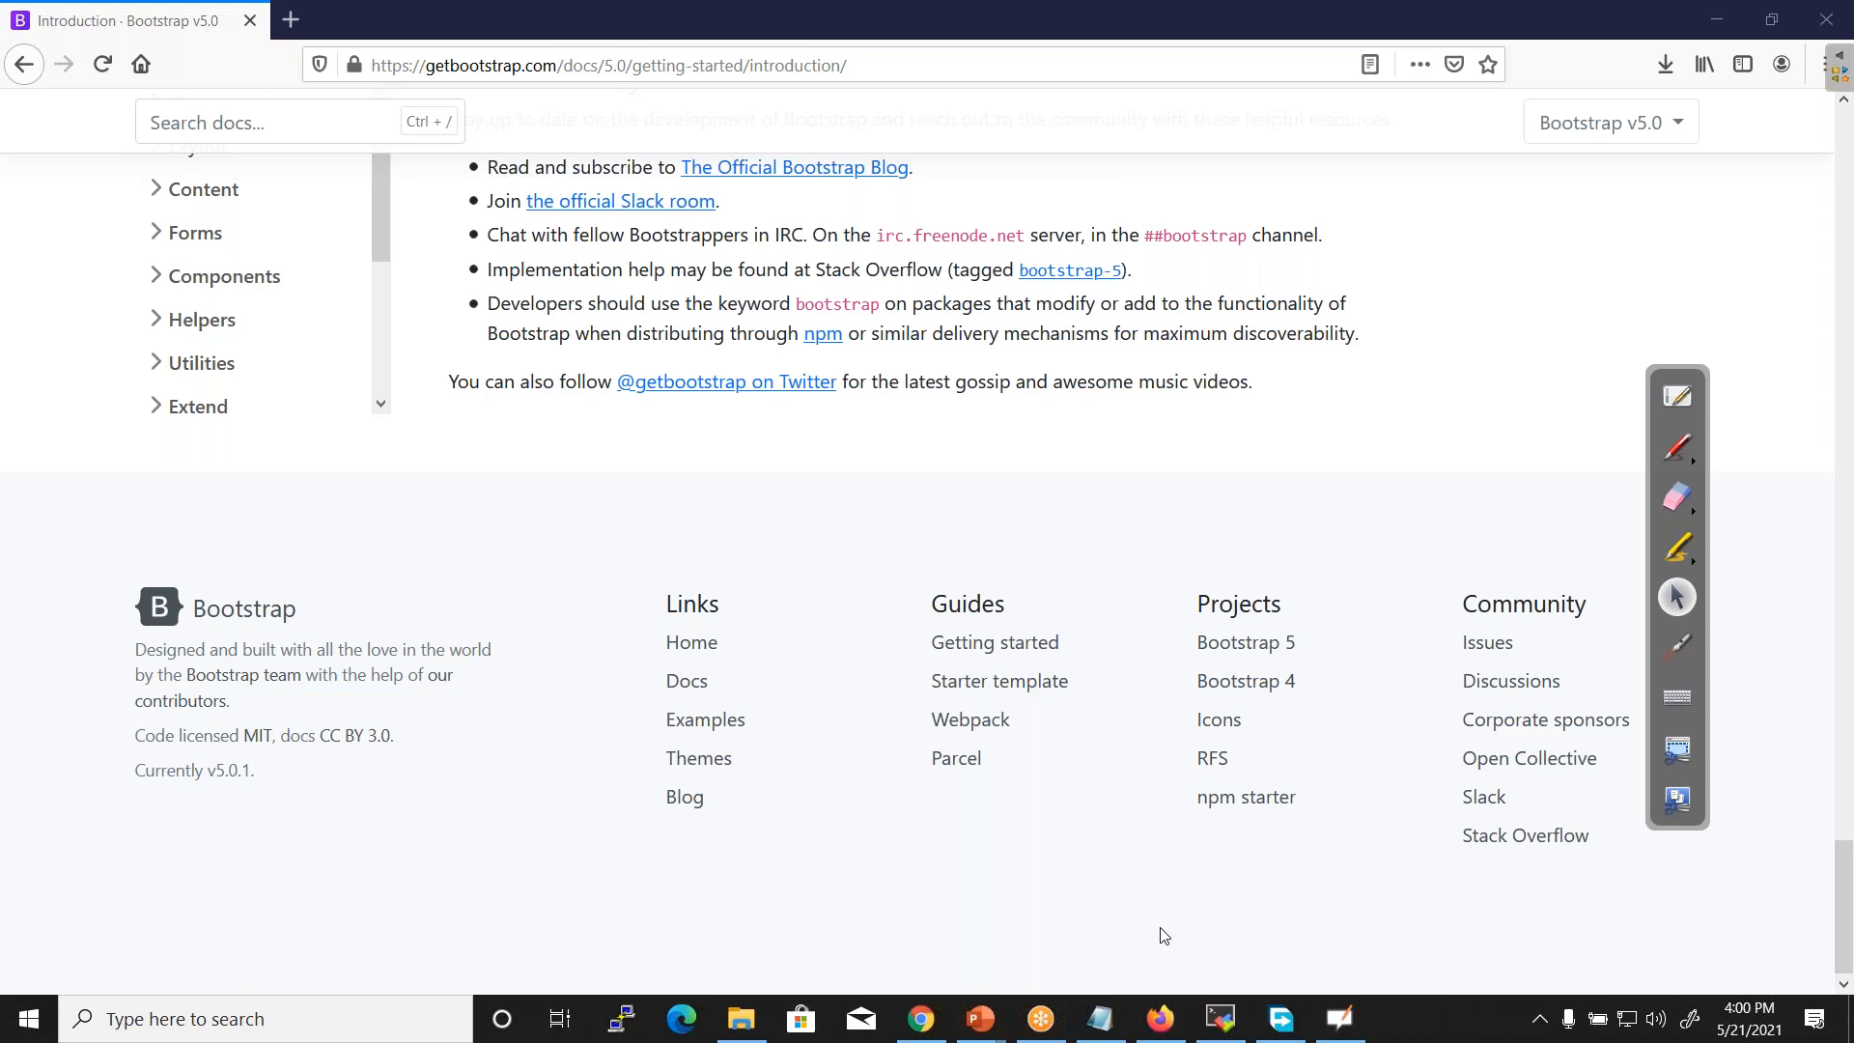
# Switch to the Route 53 hosted zone in Chrome, check the alias targets for a new record set, and refresh the records
pyautogui.click(925, 1017)
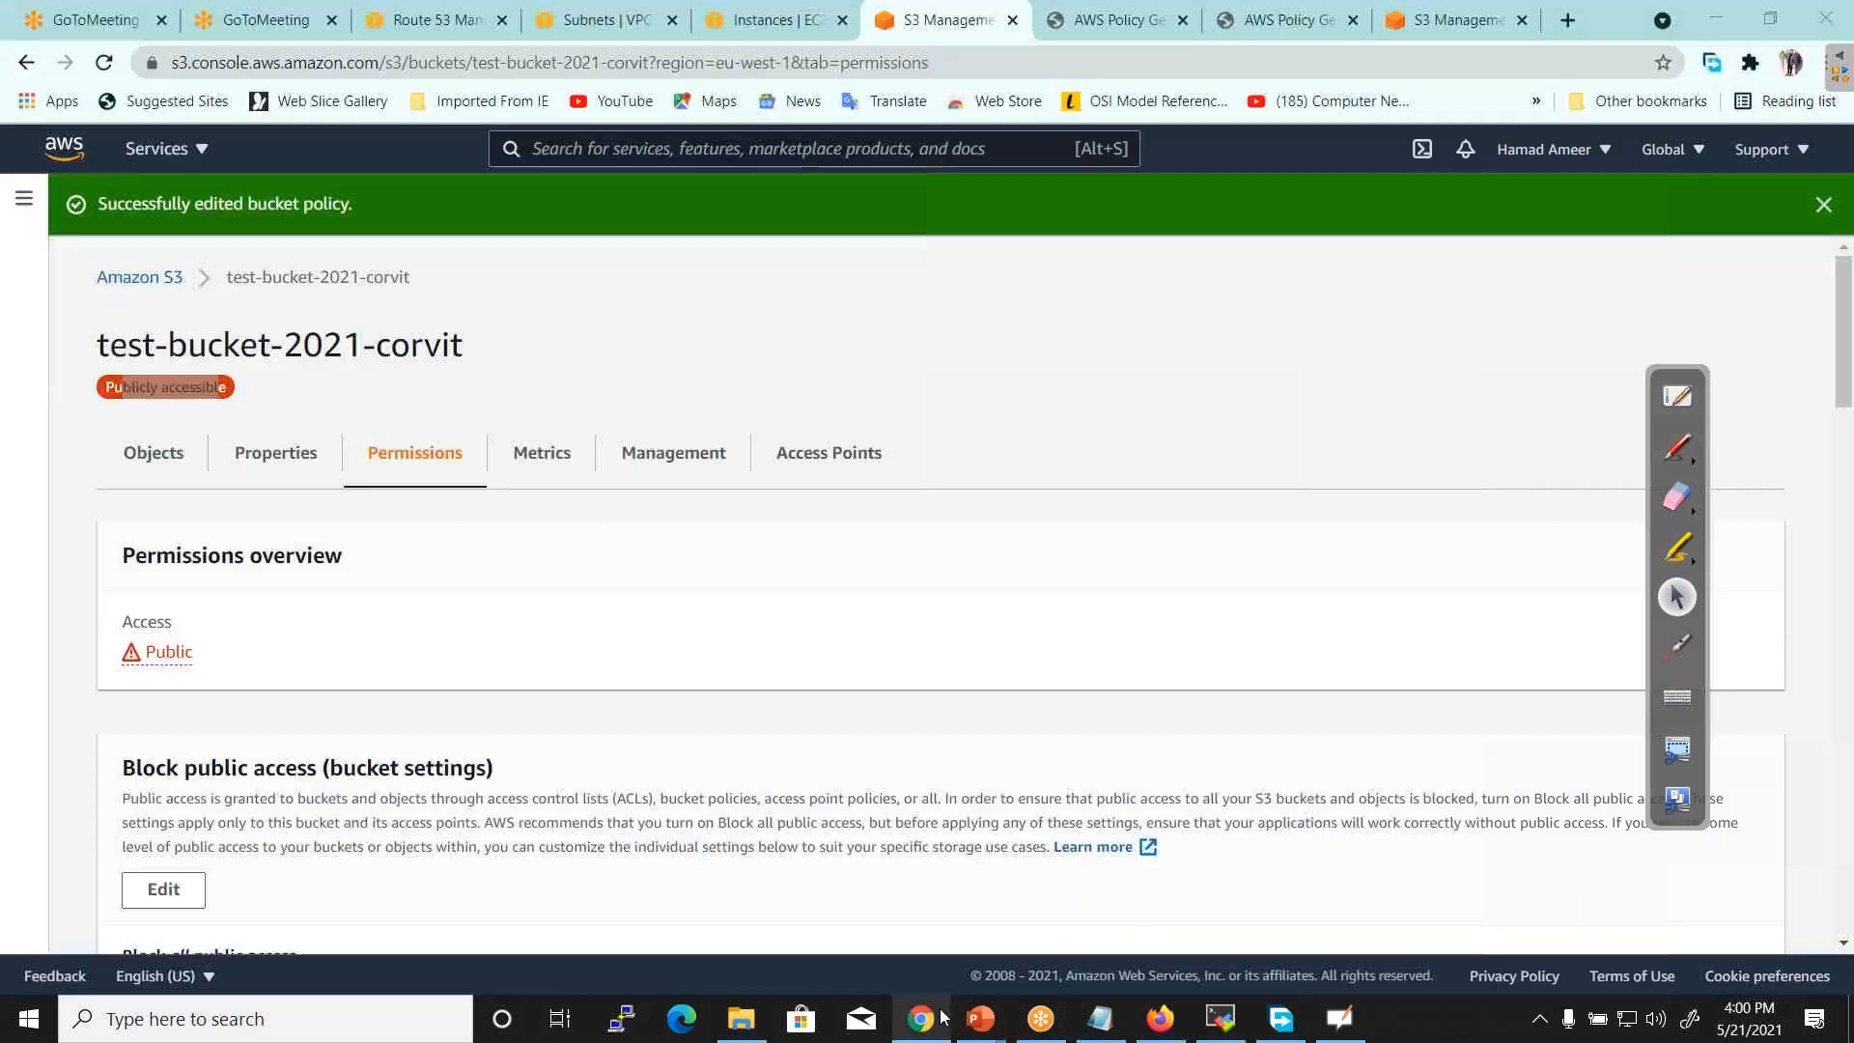
pyautogui.click(434, 20)
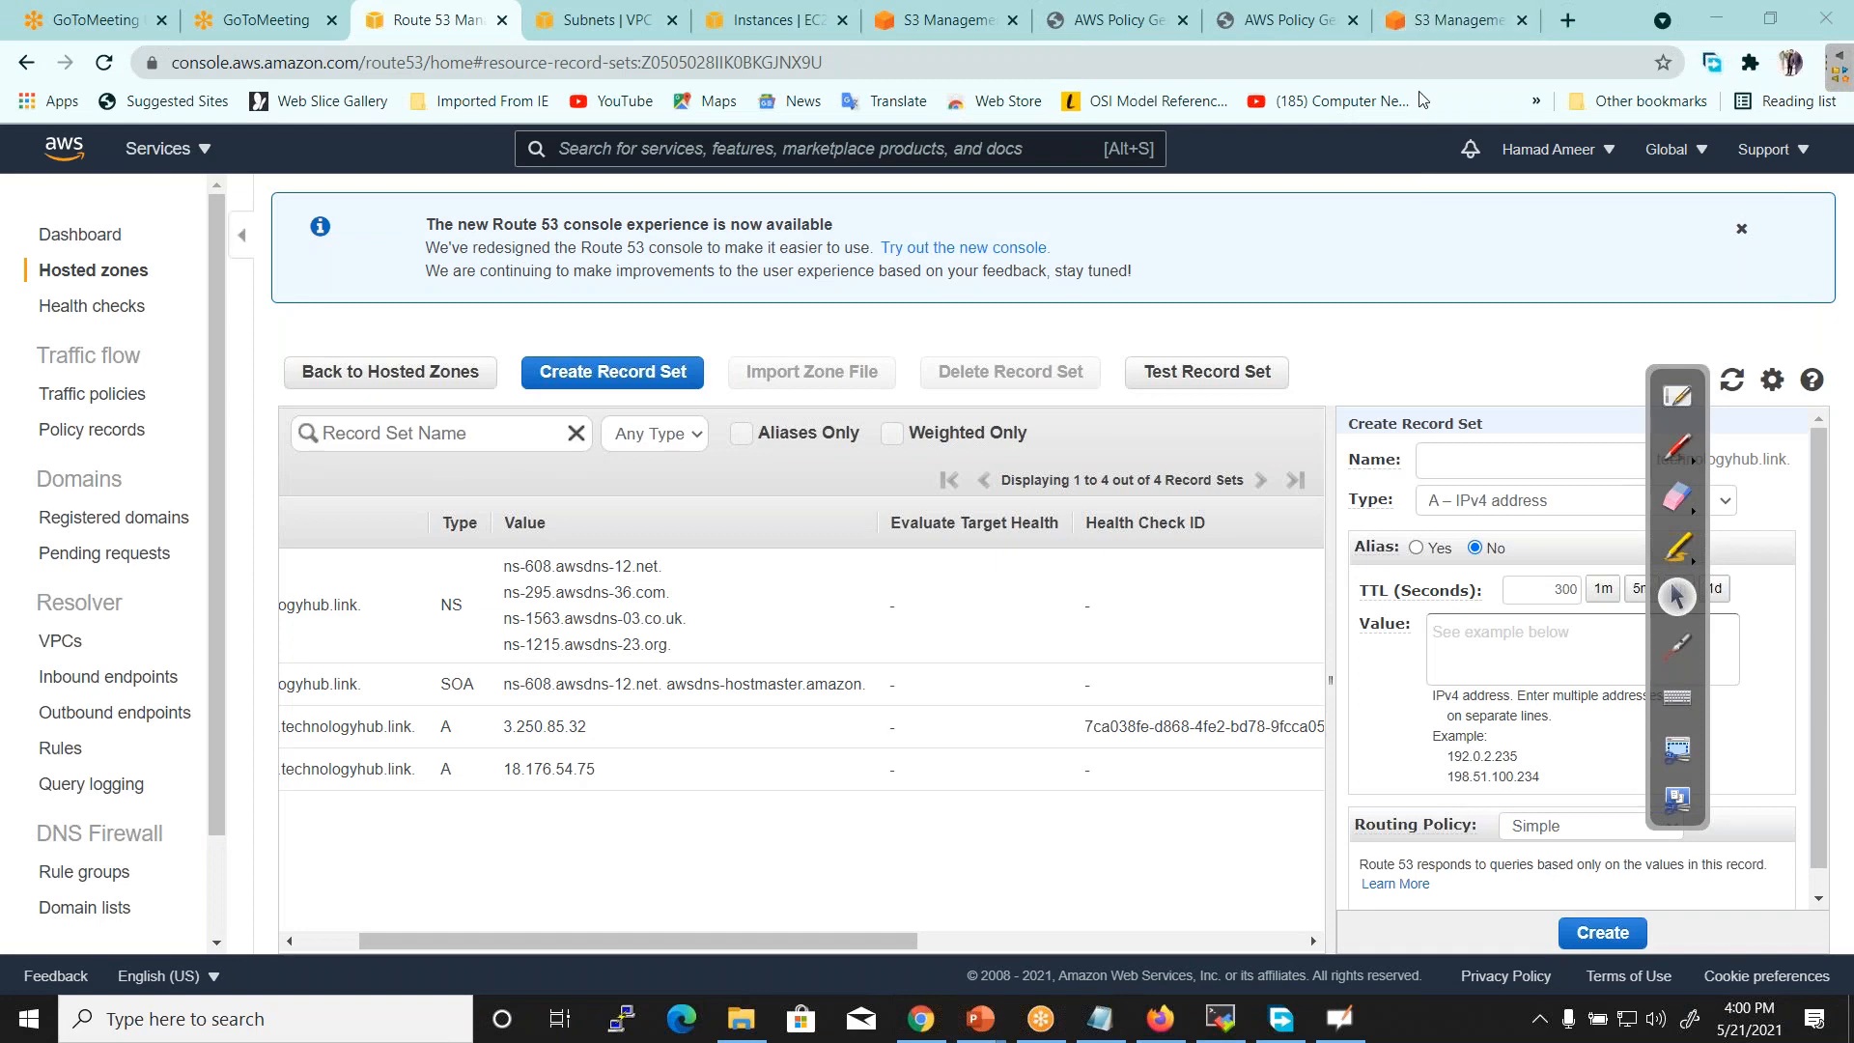
pyautogui.click(1419, 548)
pyautogui.click(1544, 597)
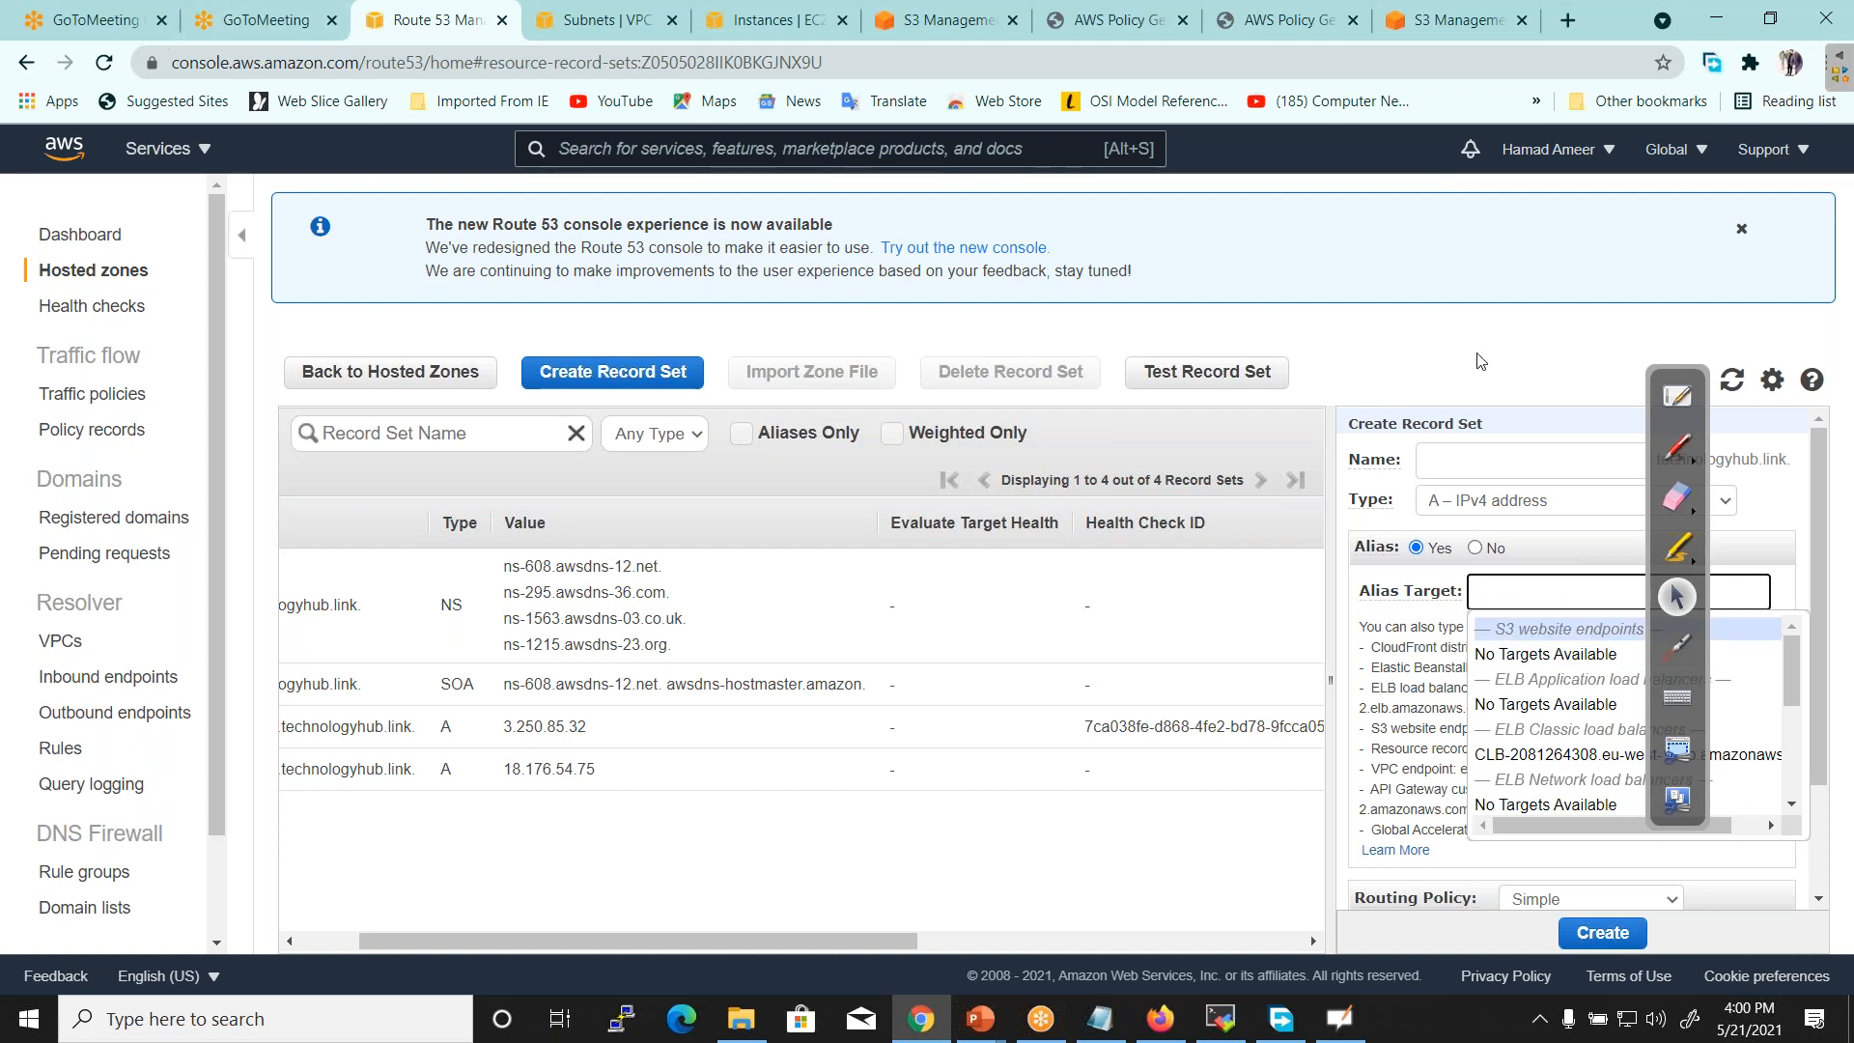
pyautogui.click(1736, 384)
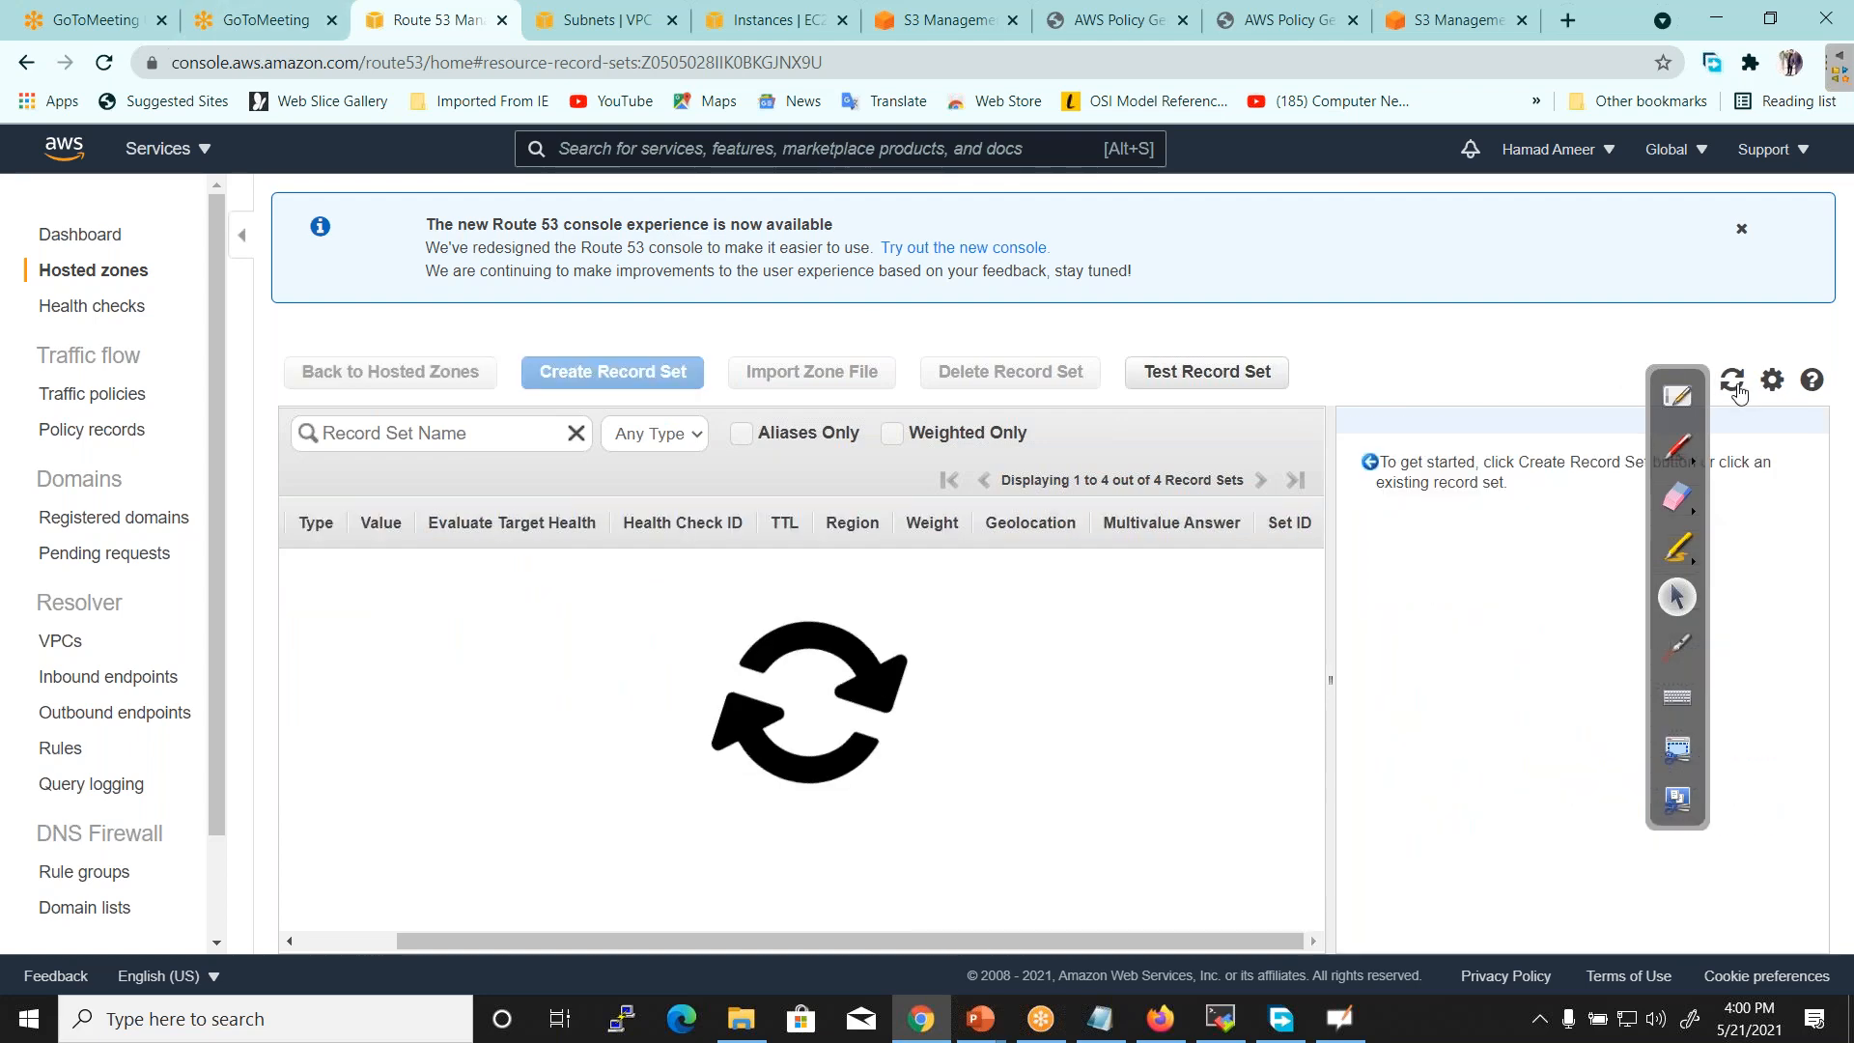
pyautogui.moveTo(1649, 369); pyautogui.dragTo(1062, 429)
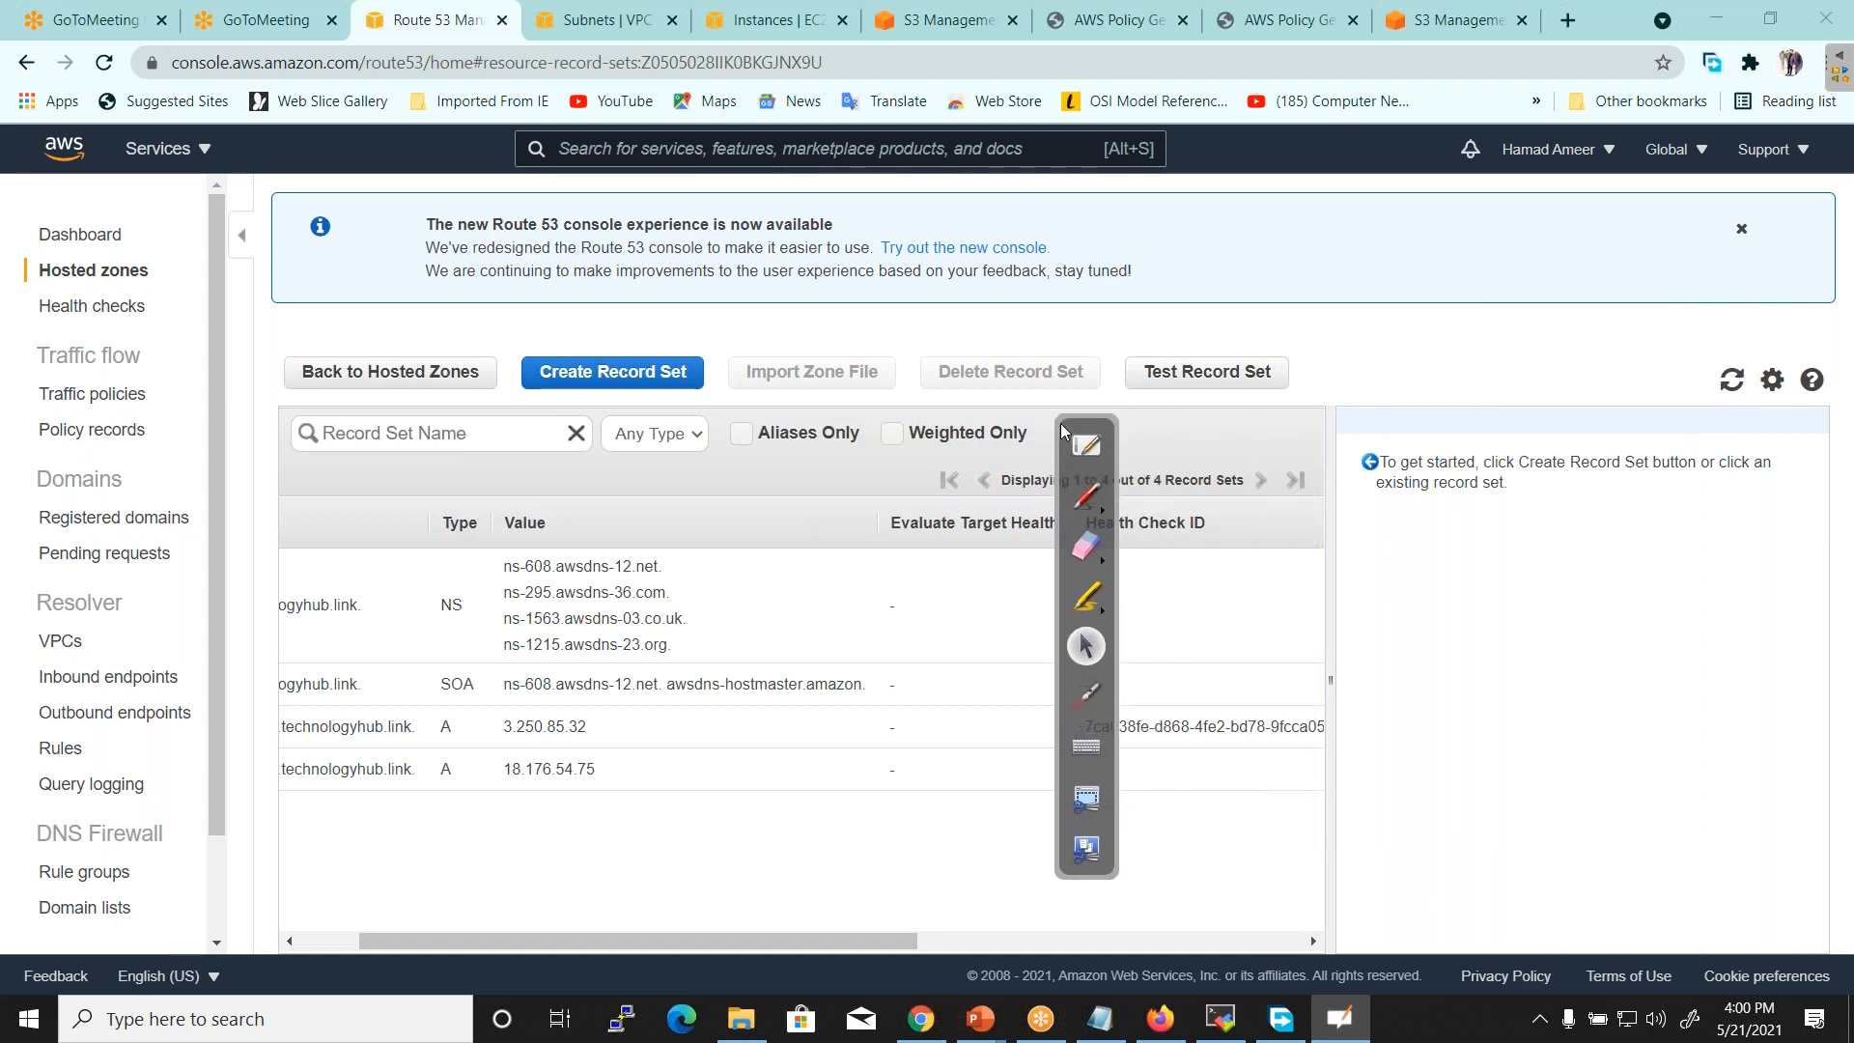
# Start another A – IPv4 record set for technologyhub.link with alias enabled, and look for S3 website endpoints among the alias targets
pyautogui.click(601, 378)
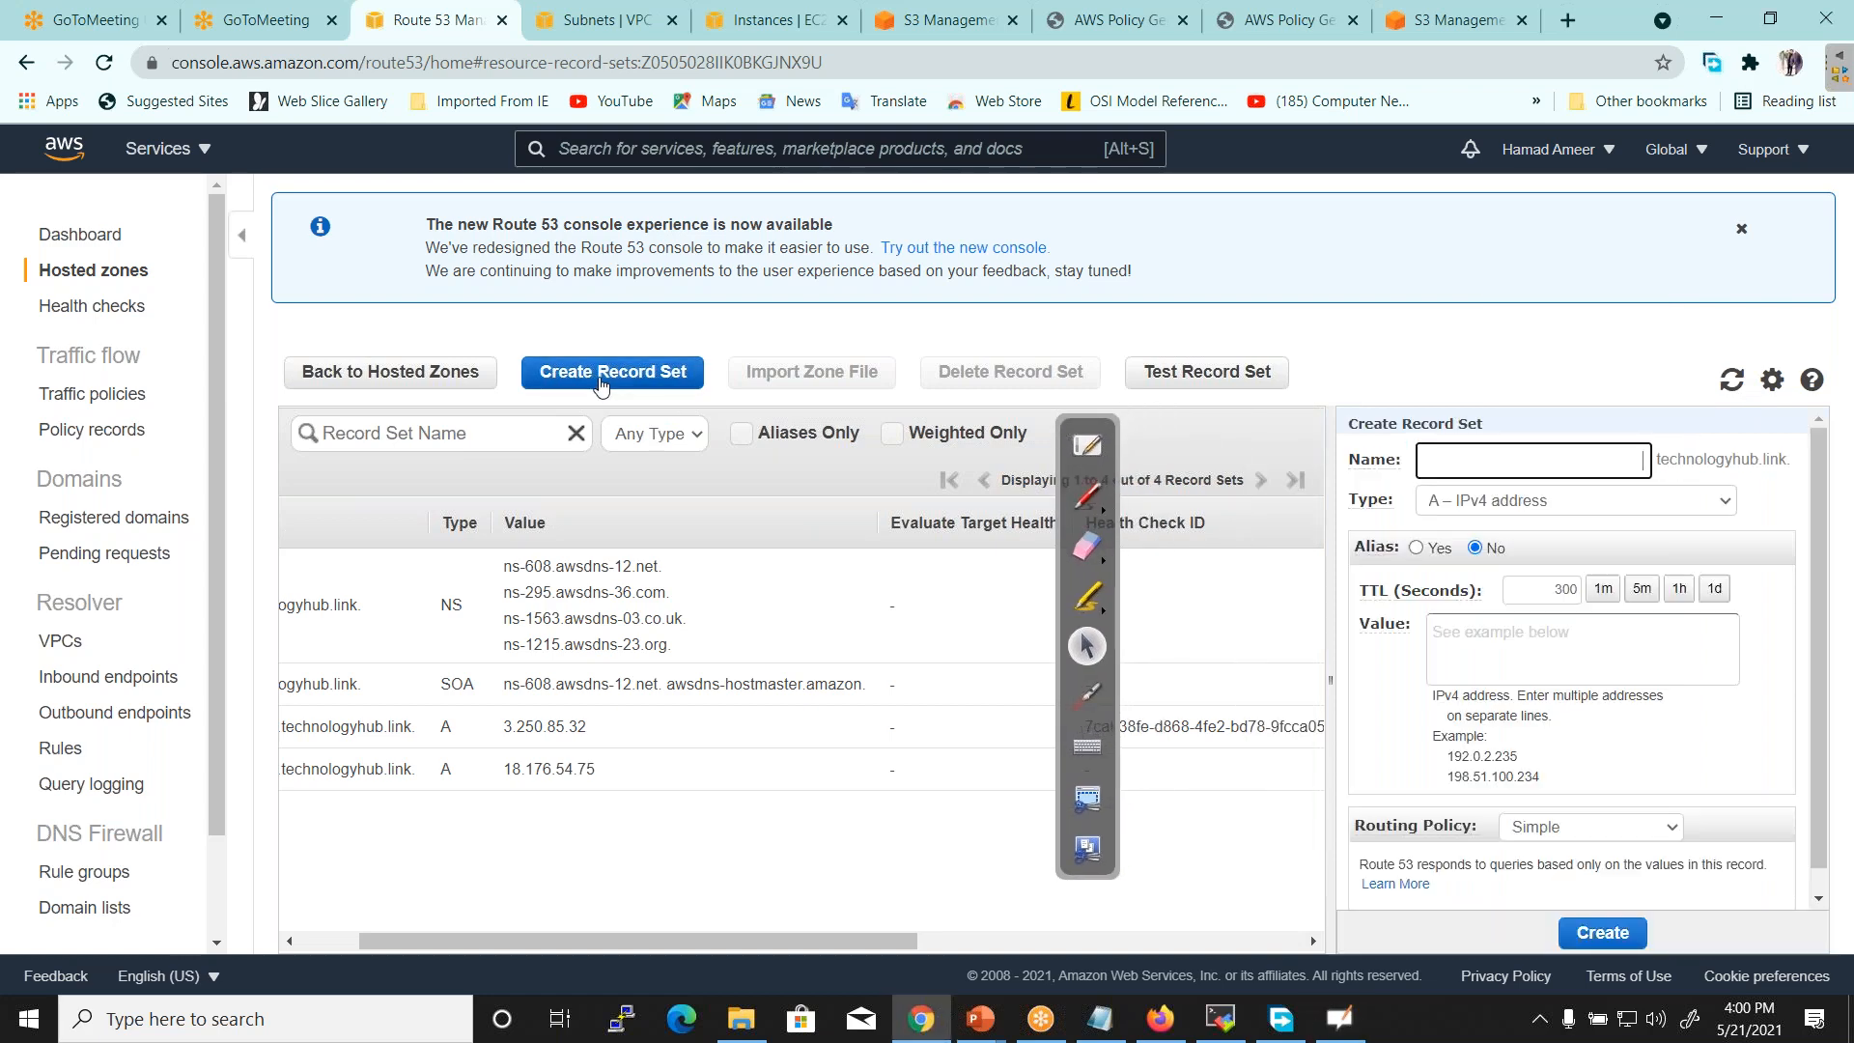
pyautogui.click(1418, 548)
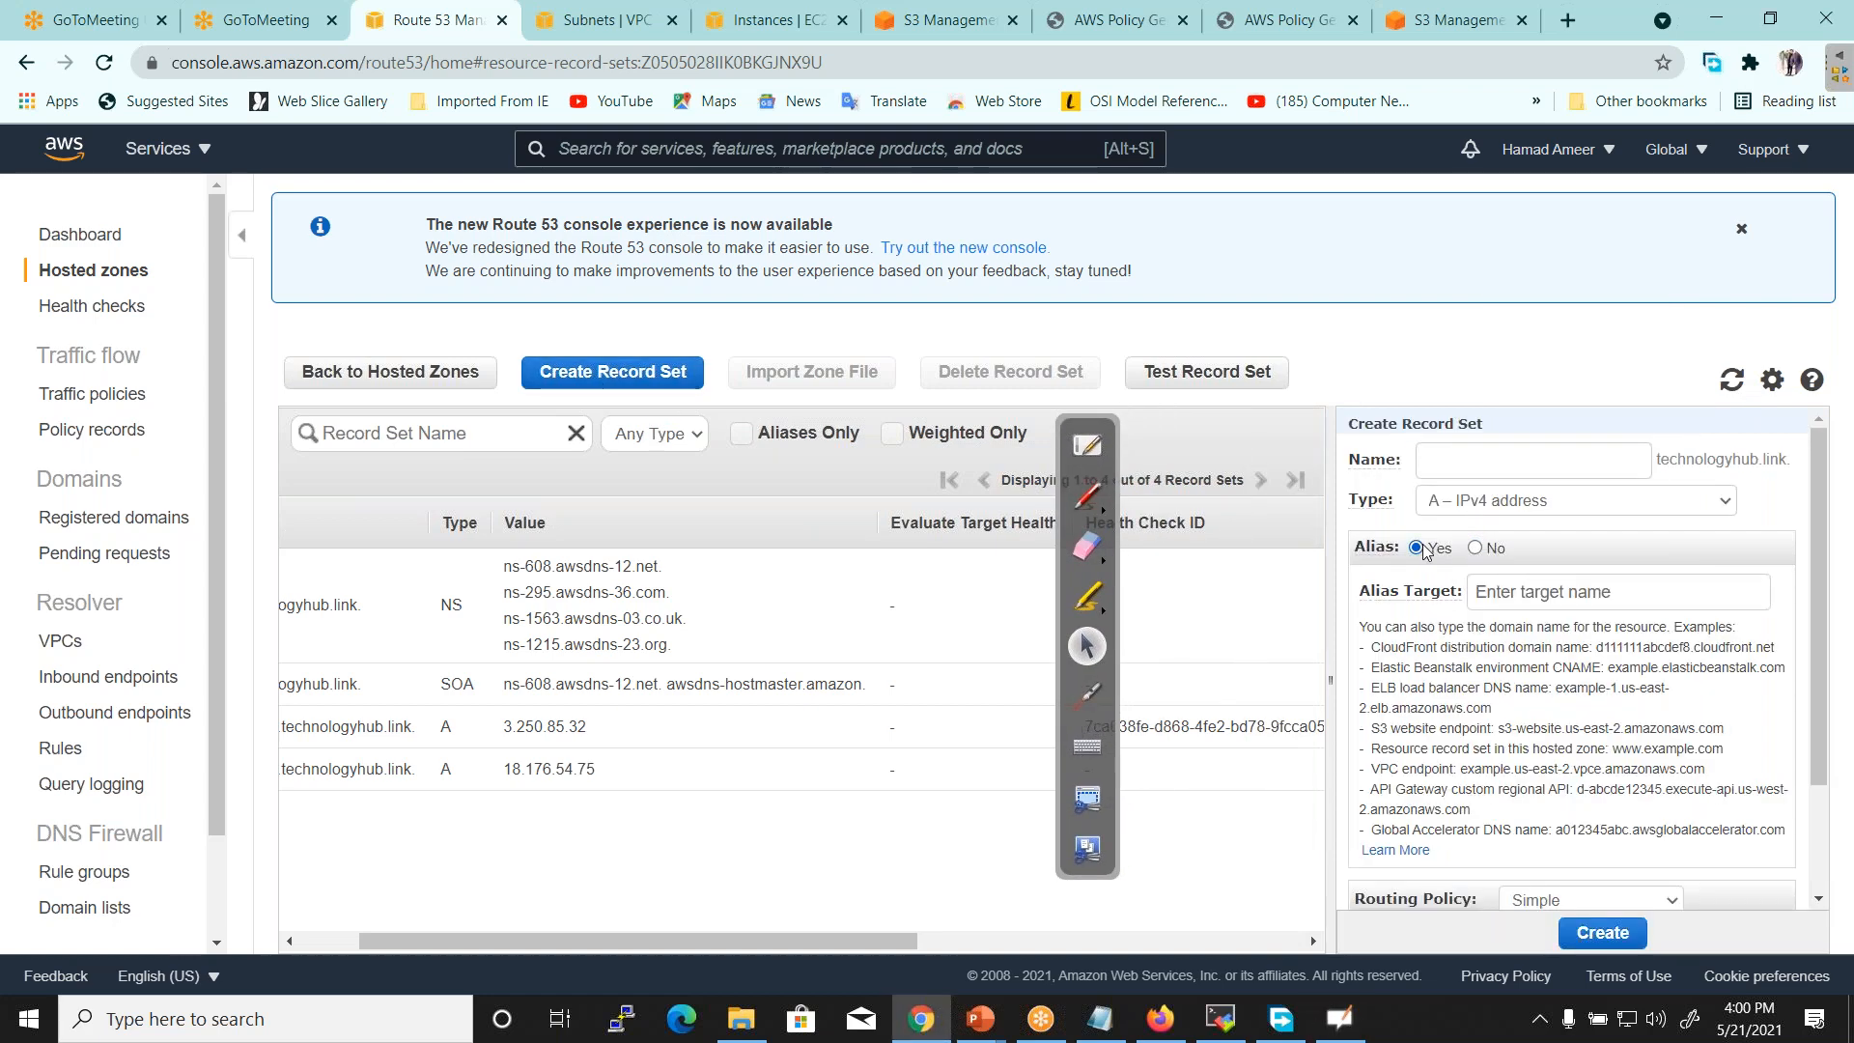
pyautogui.click(1493, 590)
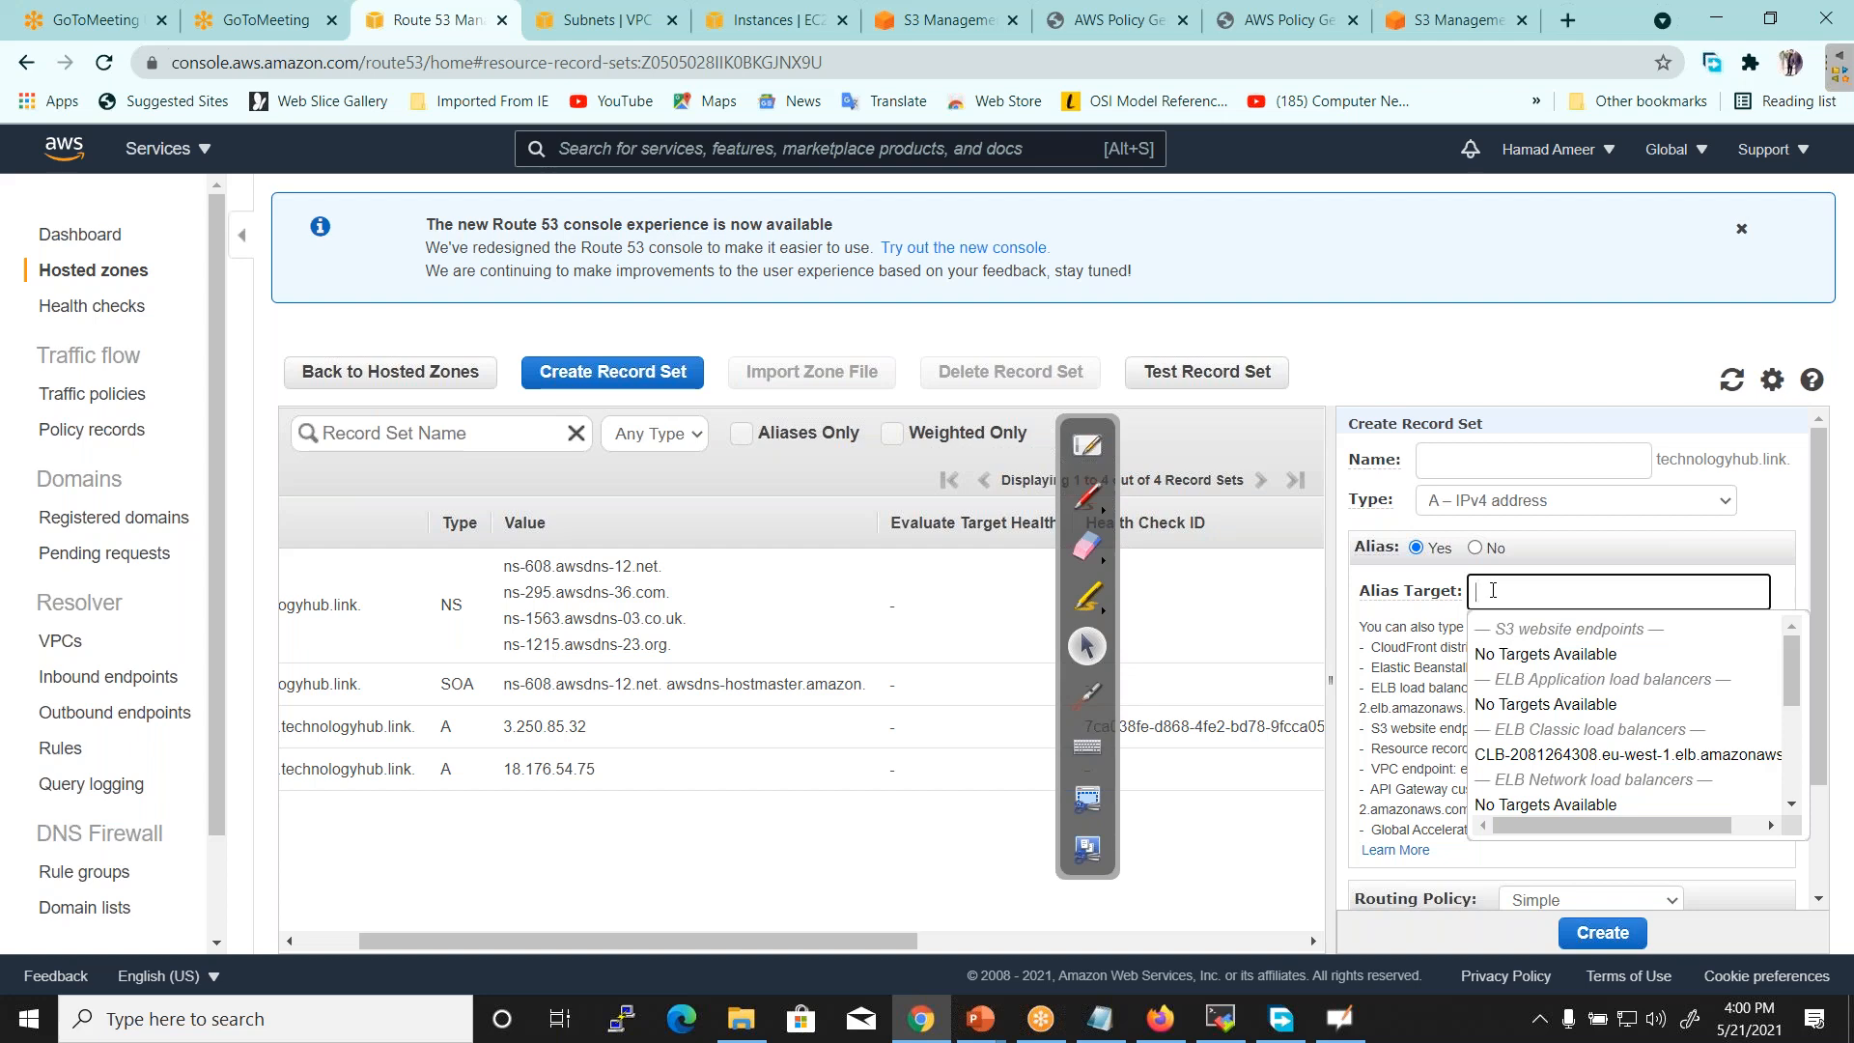
pyautogui.click(1488, 351)
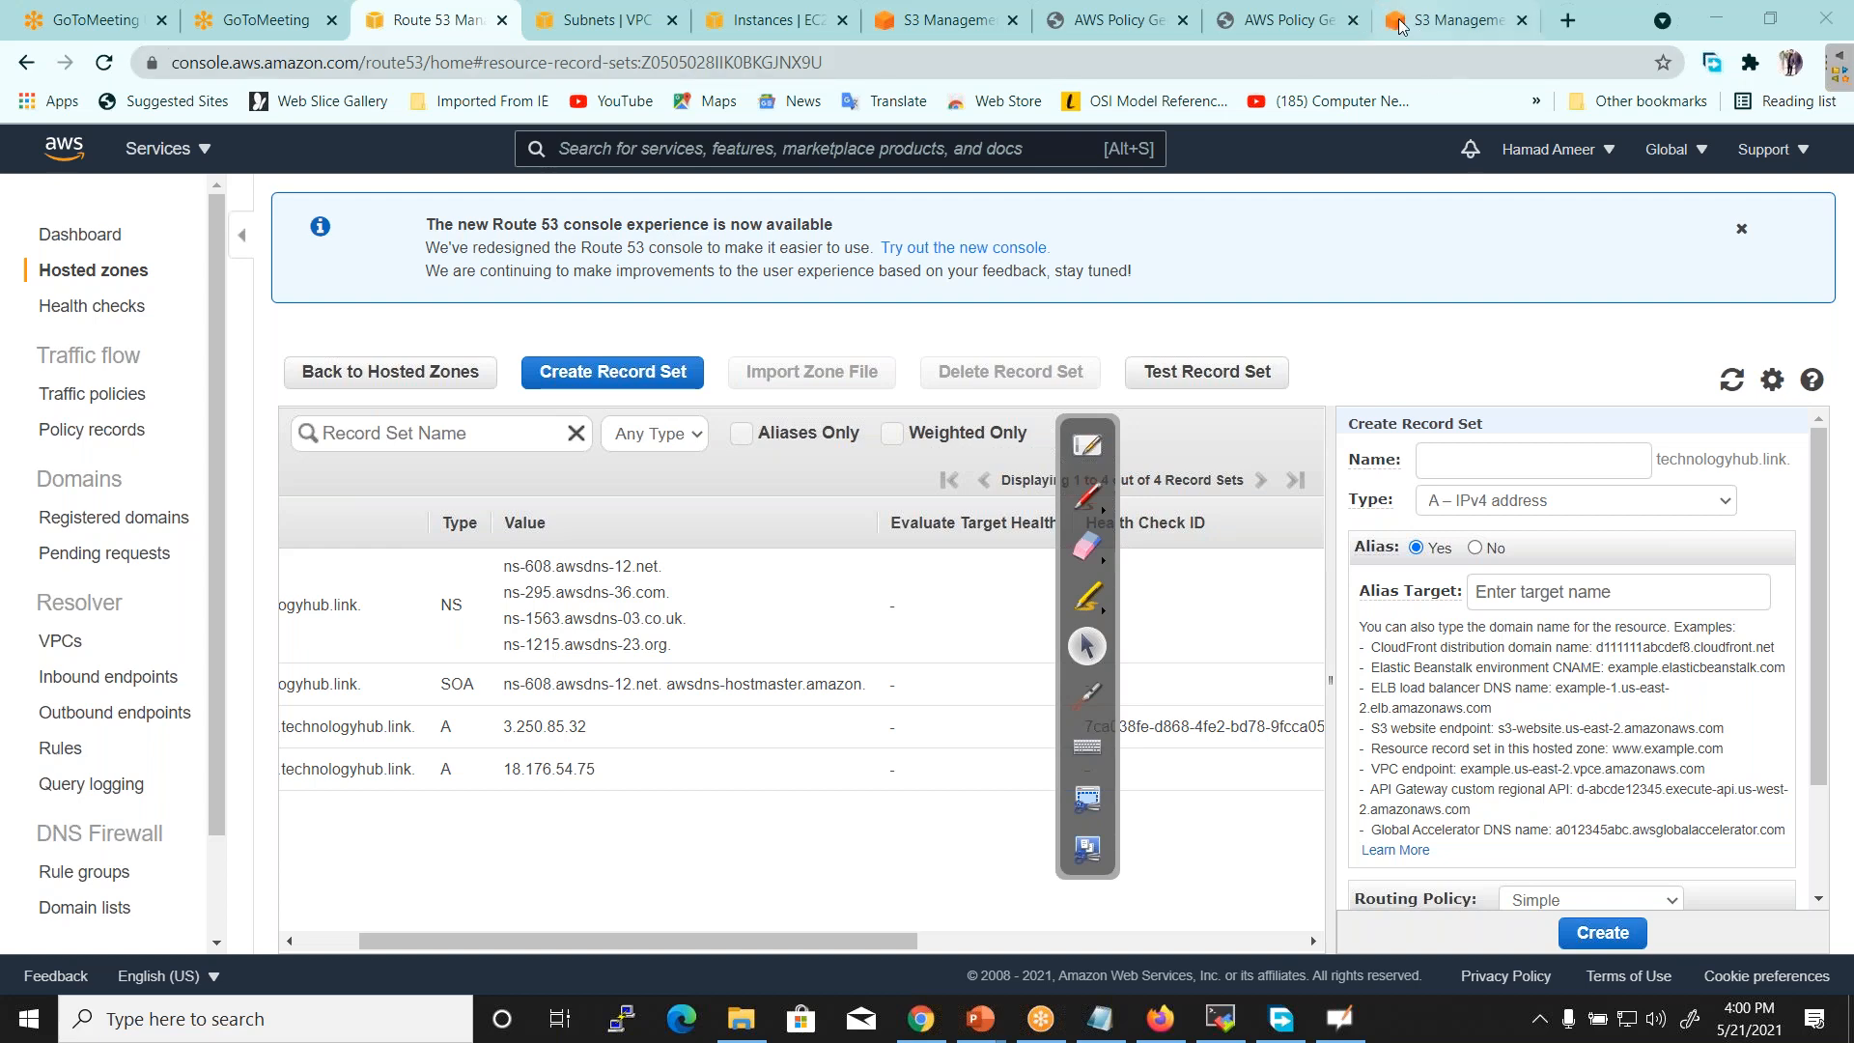
pyautogui.click(608, 20)
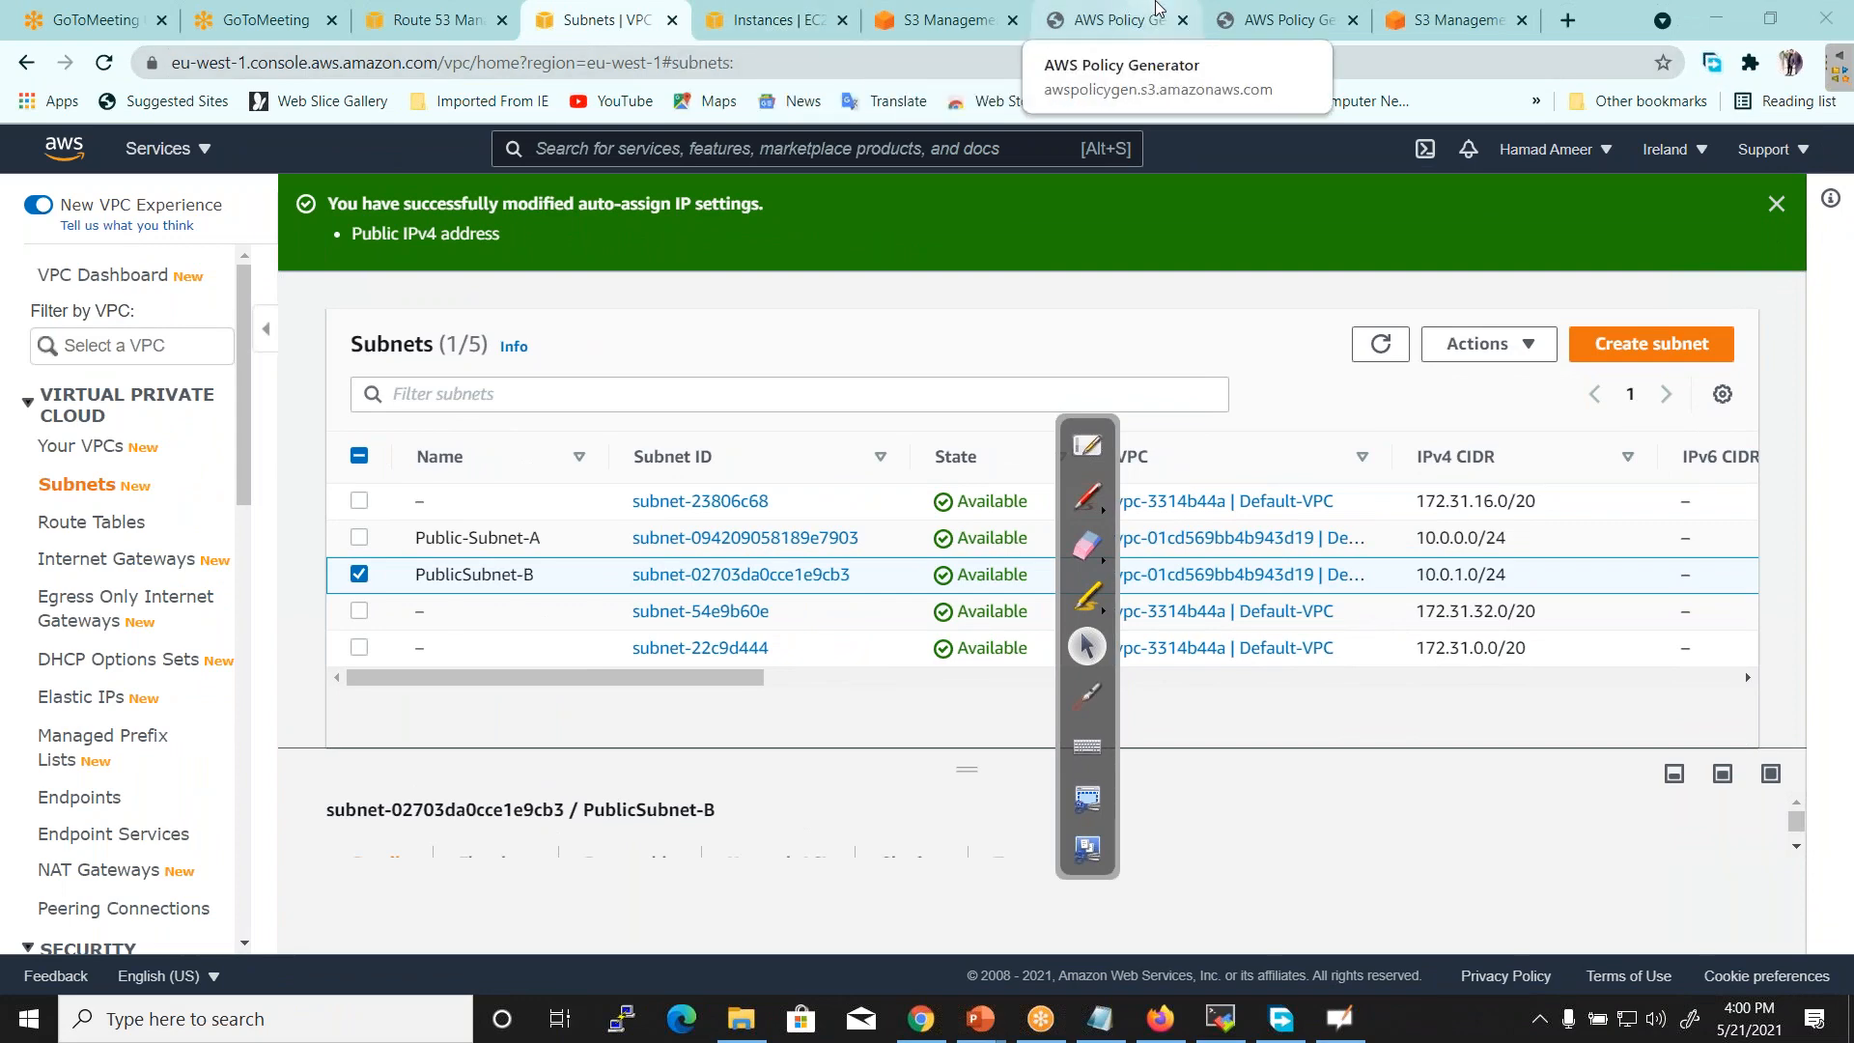
# Switch to the S3 console and open the test-bucket-2021-corvit bucket from the bucket list
pyautogui.click(1449, 19)
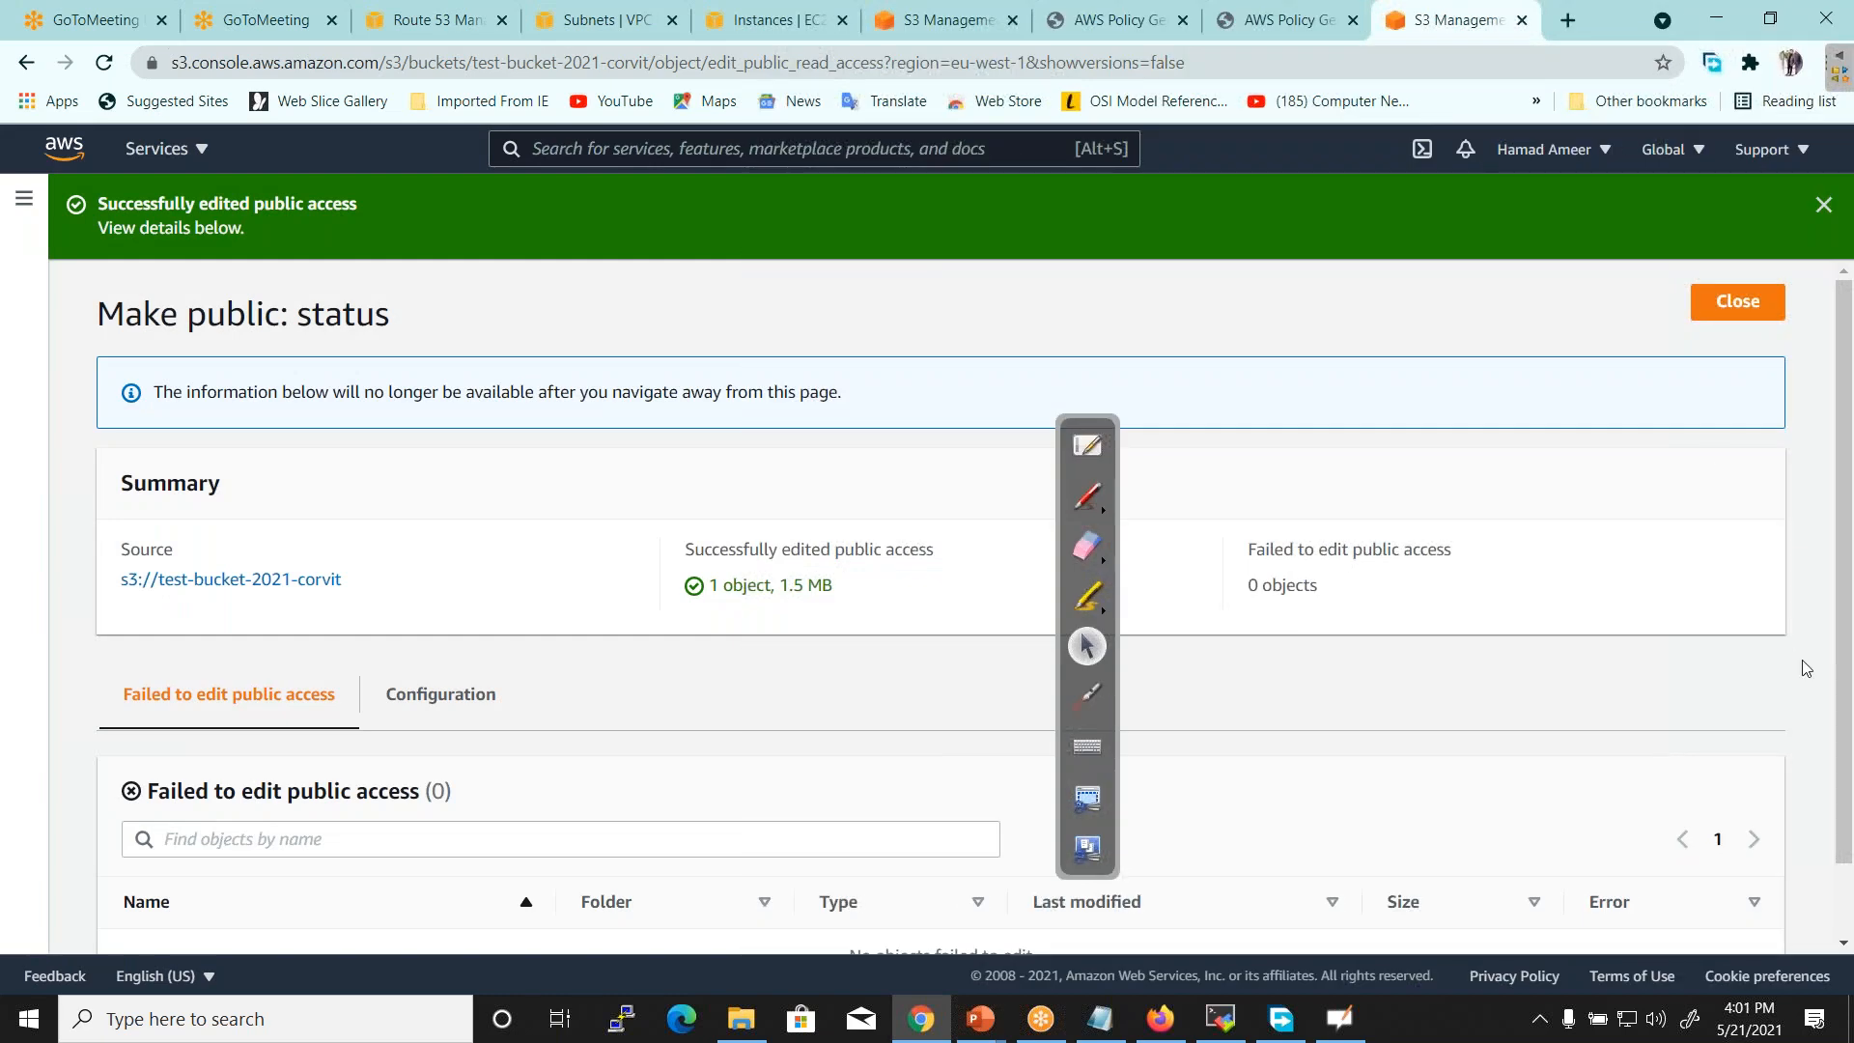
pyautogui.click(1833, 823)
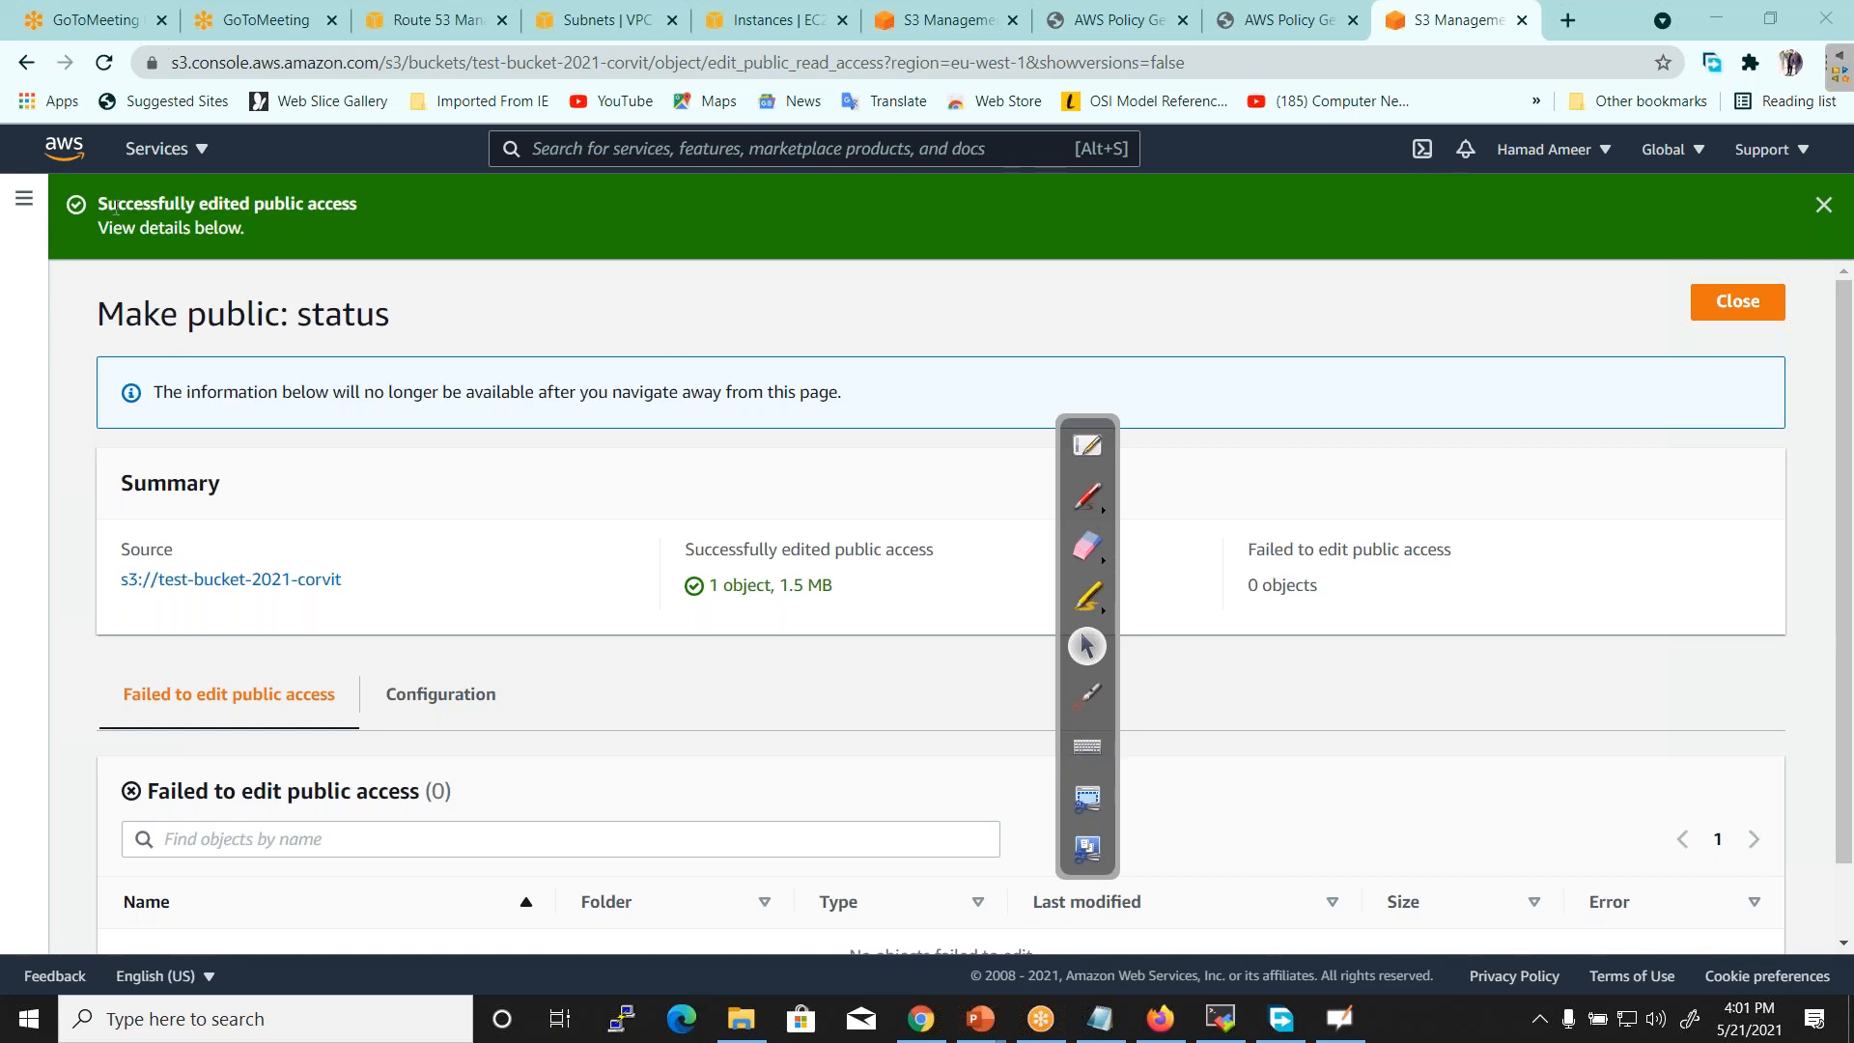
pyautogui.click(197, 151)
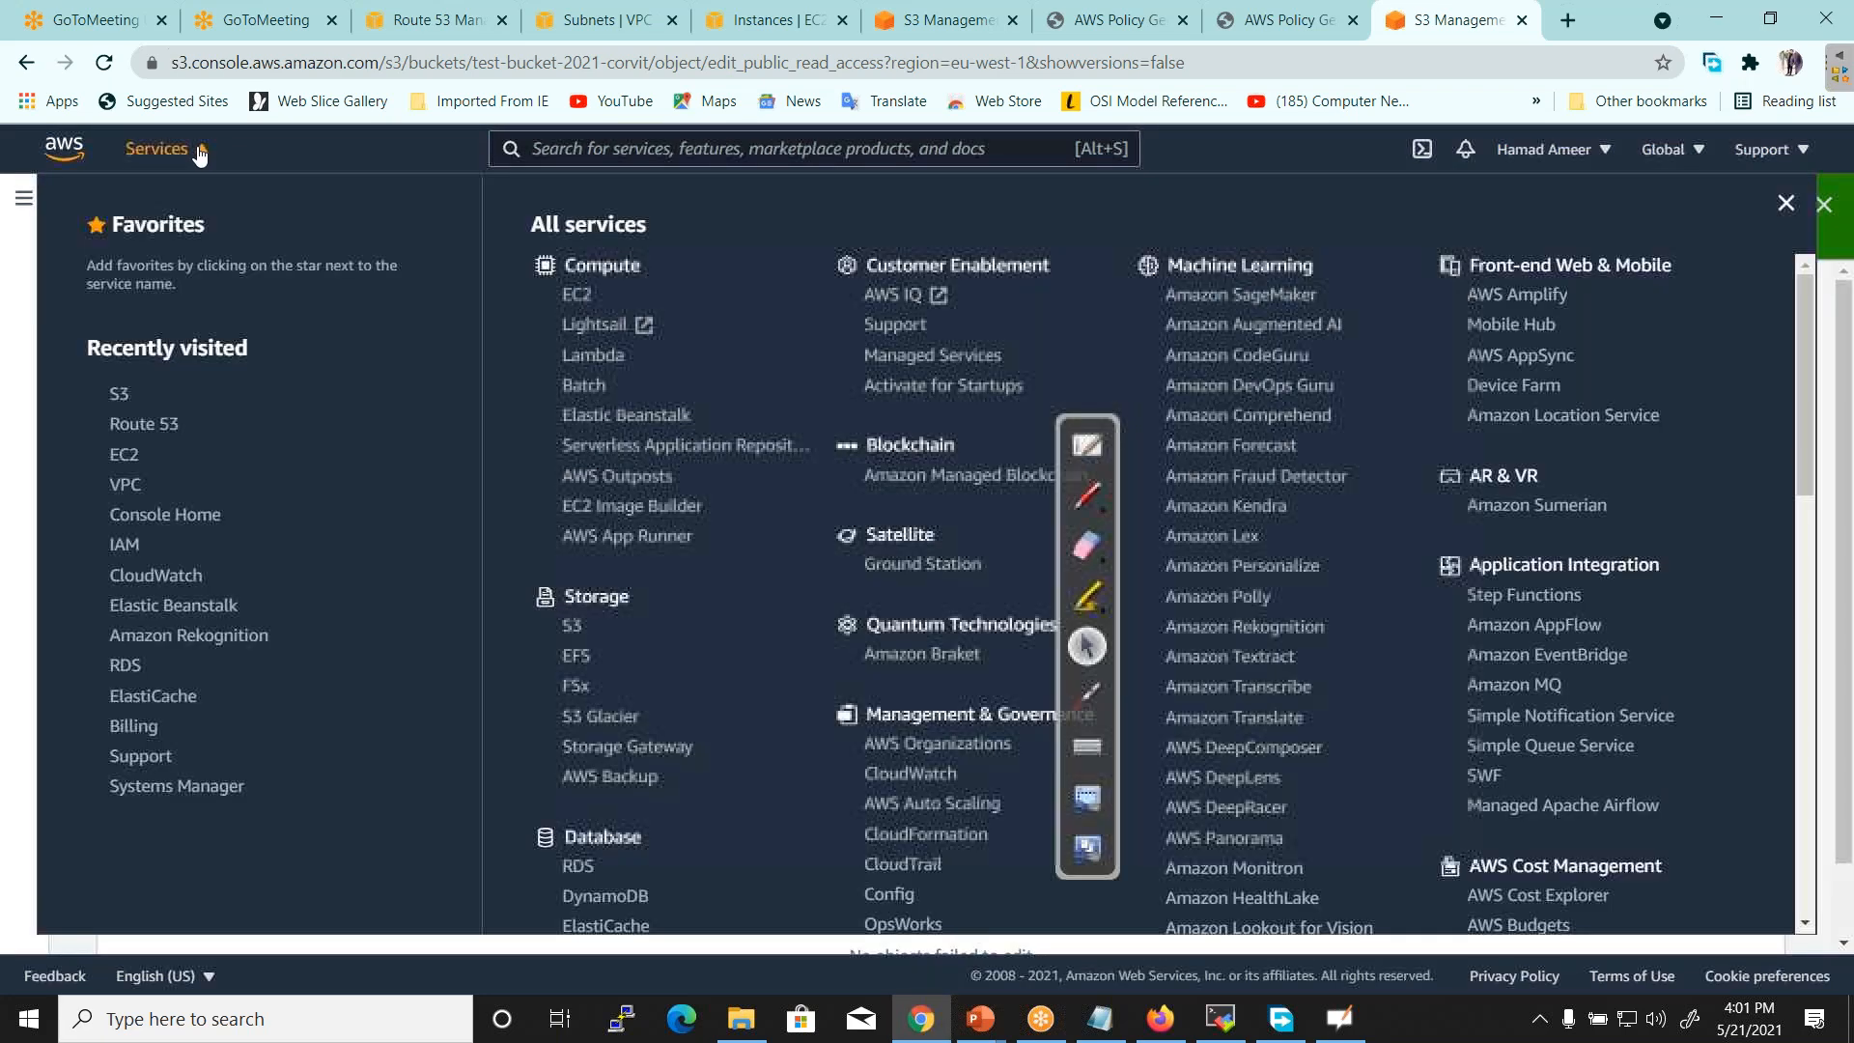
pyautogui.click(118, 393)
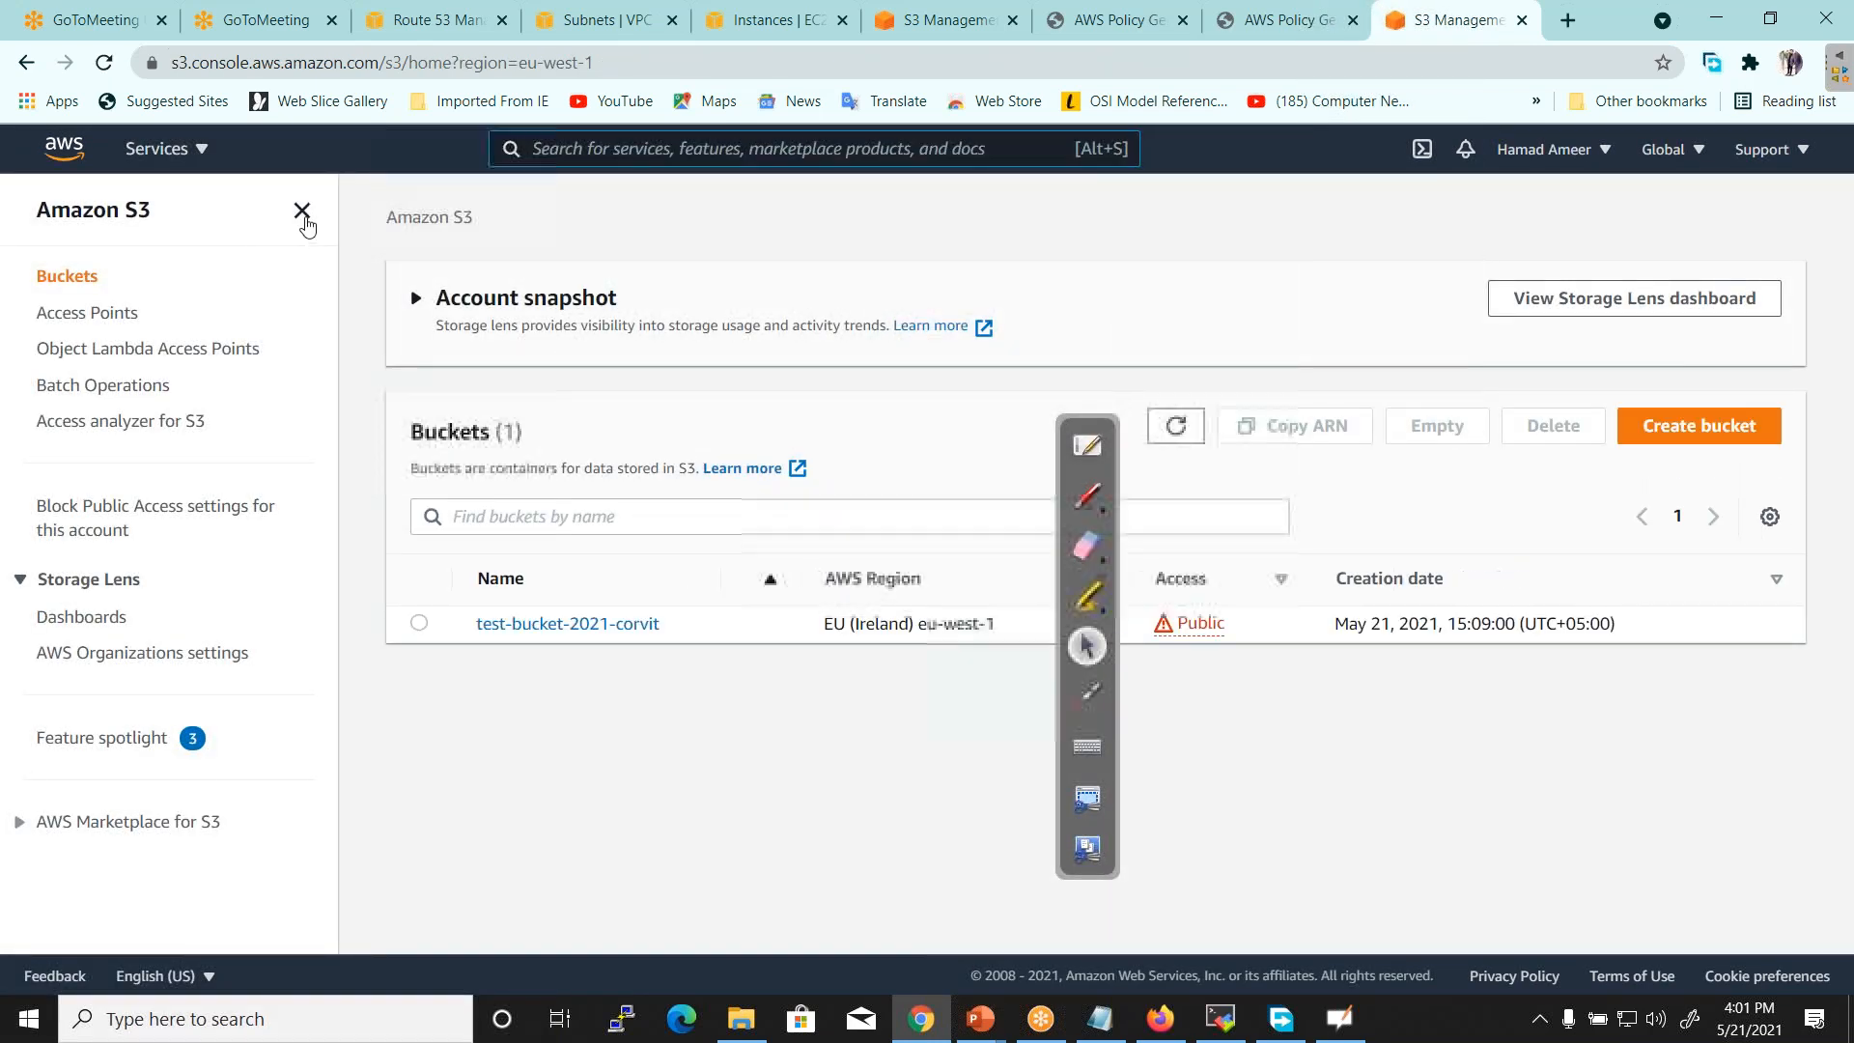
pyautogui.click(303, 219)
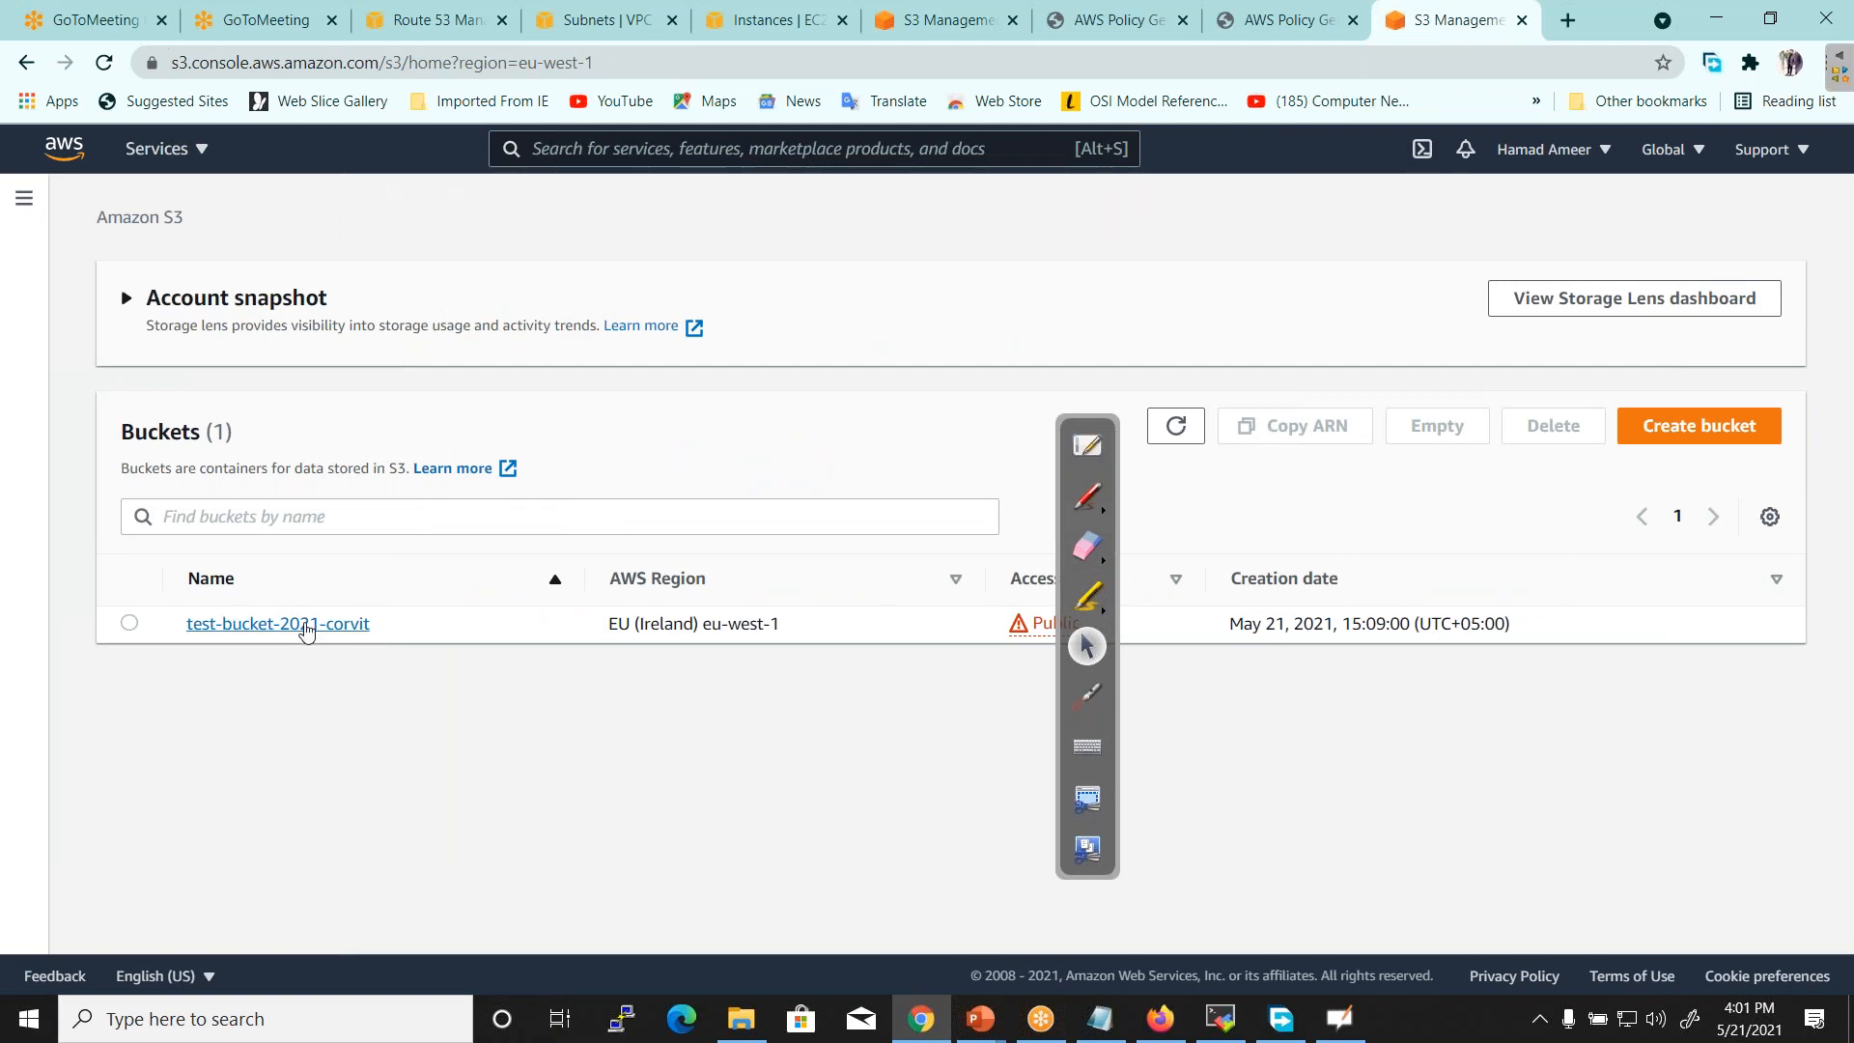
pyautogui.click(305, 626)
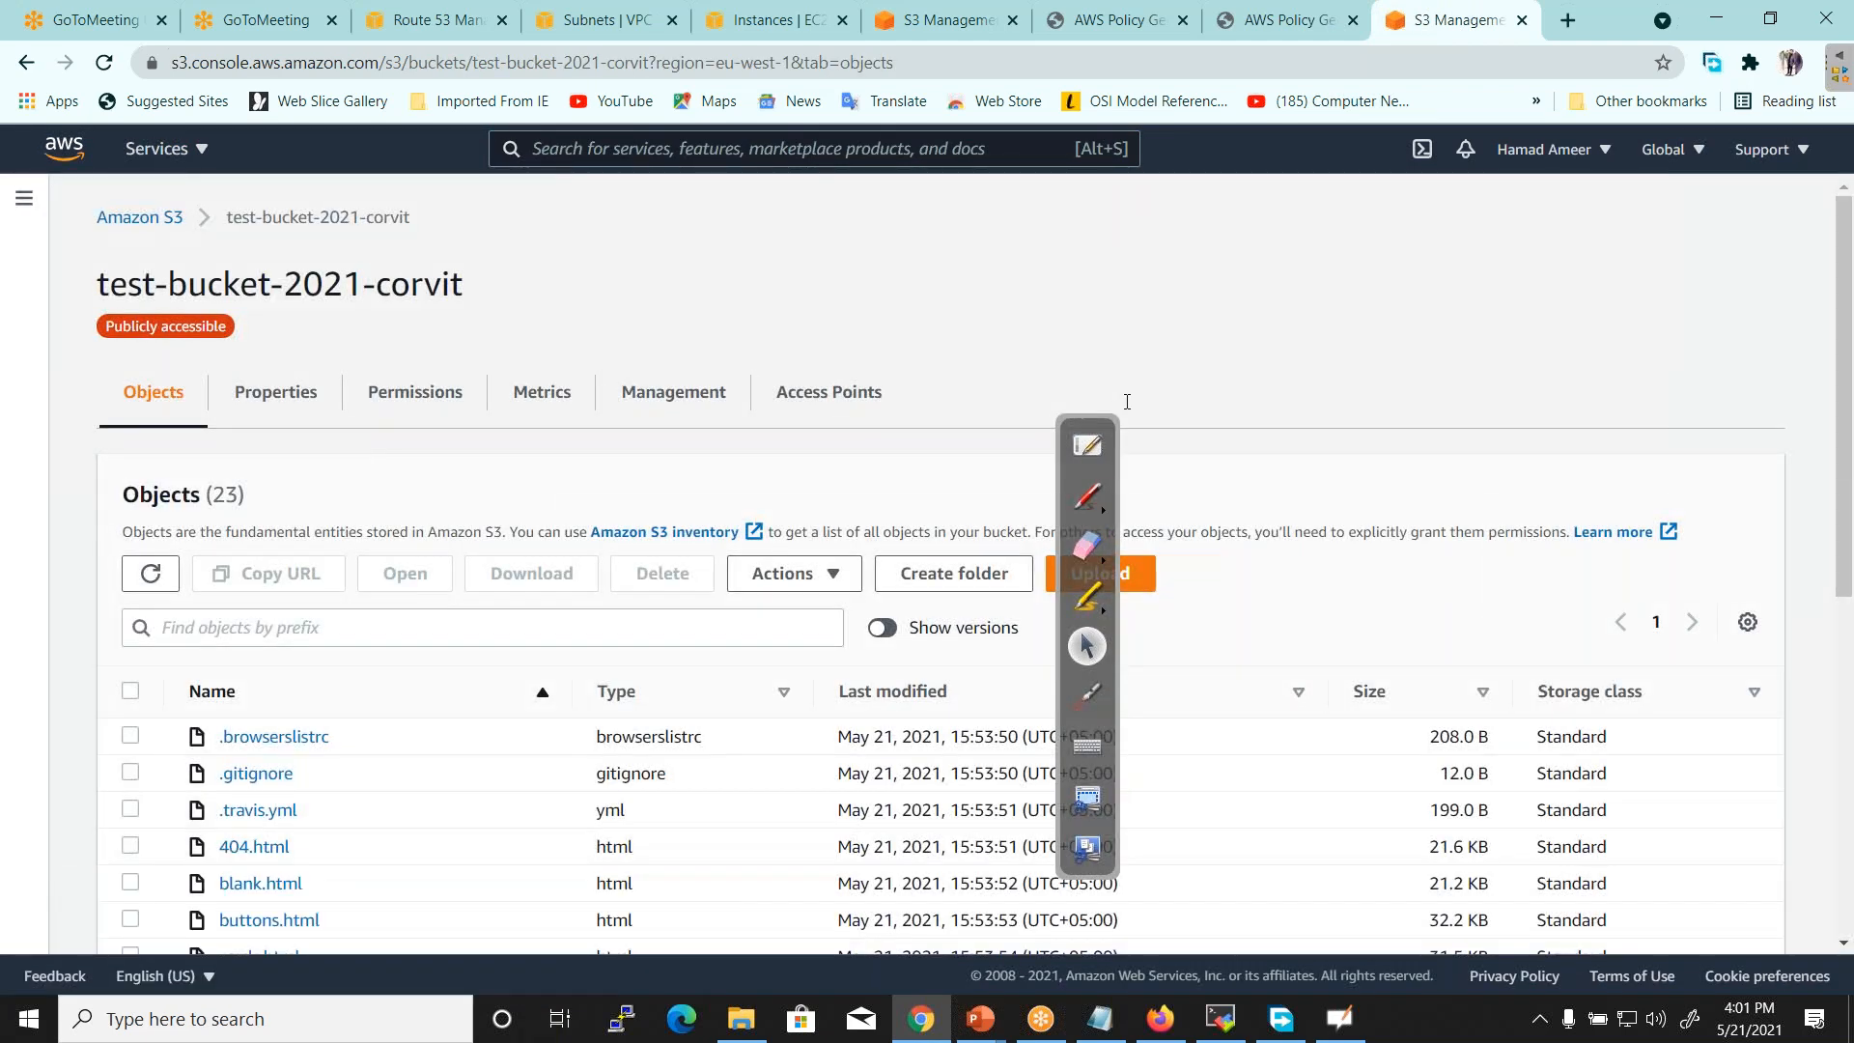
# Delete all objects in test-bucket-2021-corvit, confirming with "delete", and return to the bucket's object list
pyautogui.moveTo(1073, 431)
pyautogui.mouseDown()
pyautogui.moveTo(1381, 19)
pyautogui.moveTo(1773, 183)
pyautogui.mouseUp()
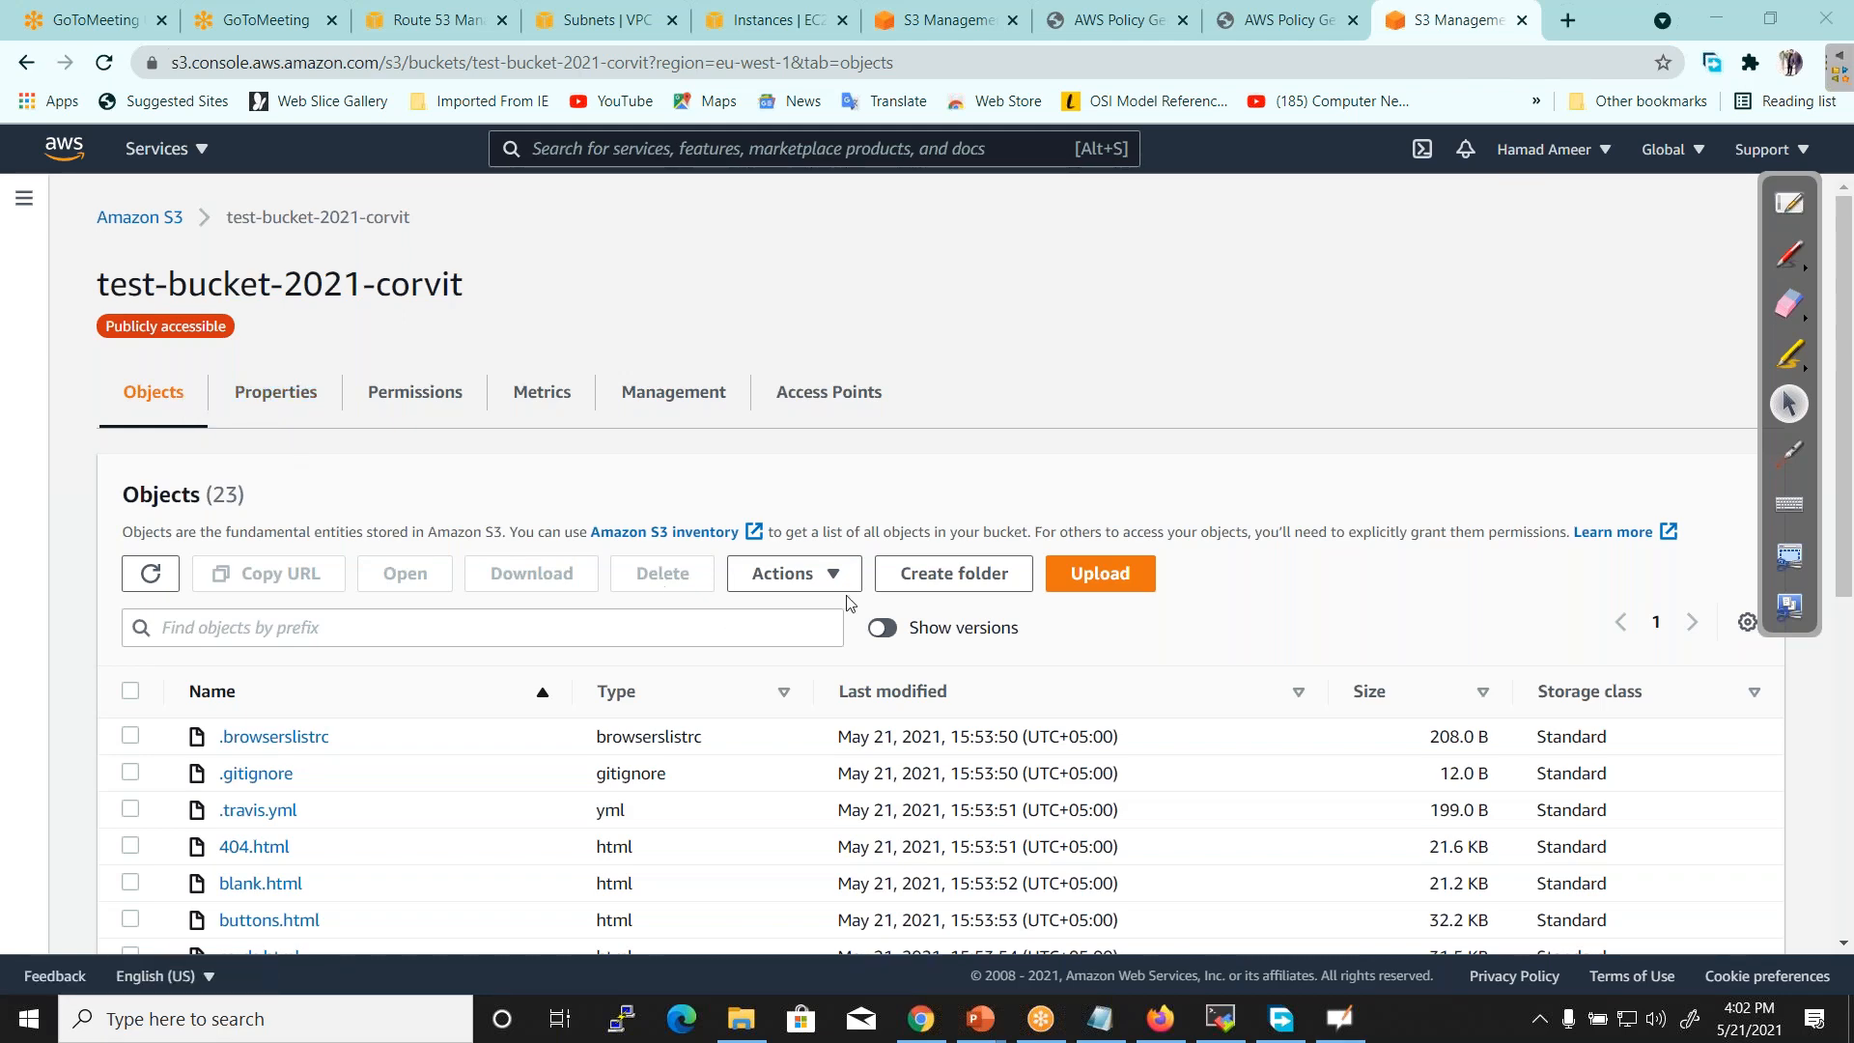
pyautogui.click(130, 691)
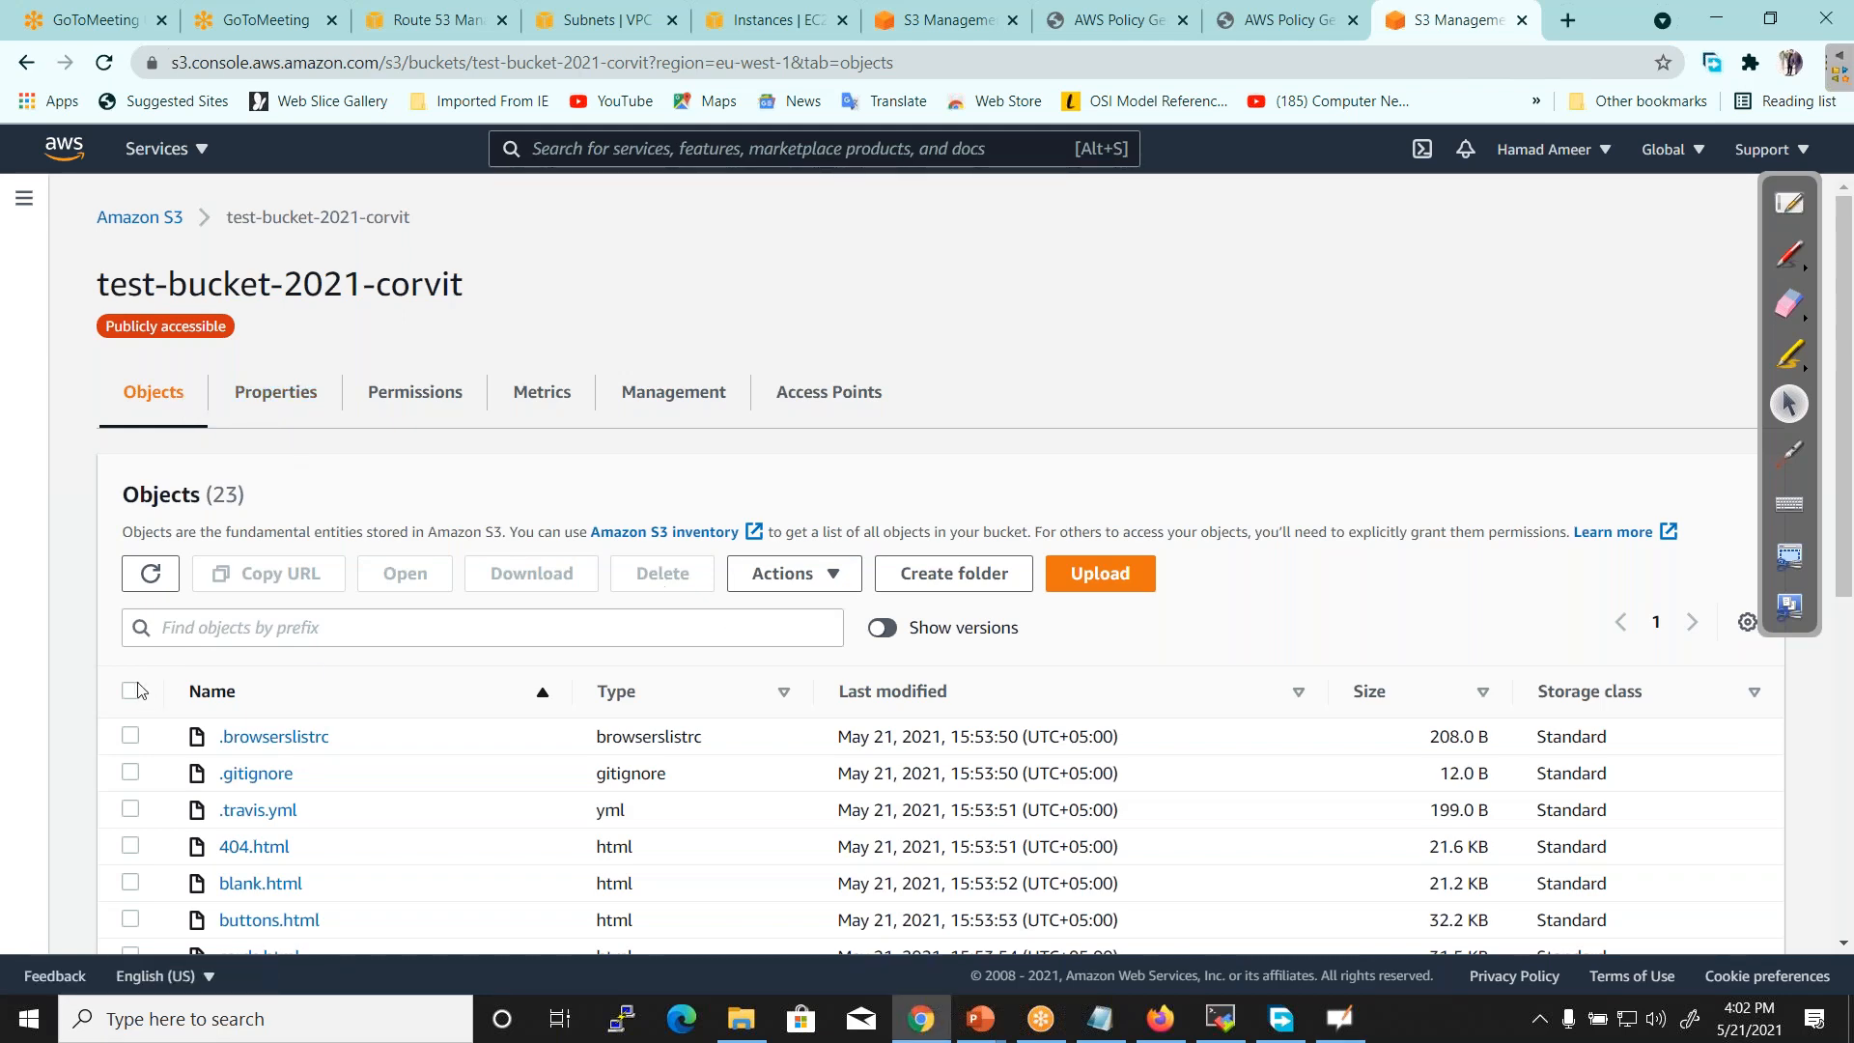
pyautogui.click(663, 573)
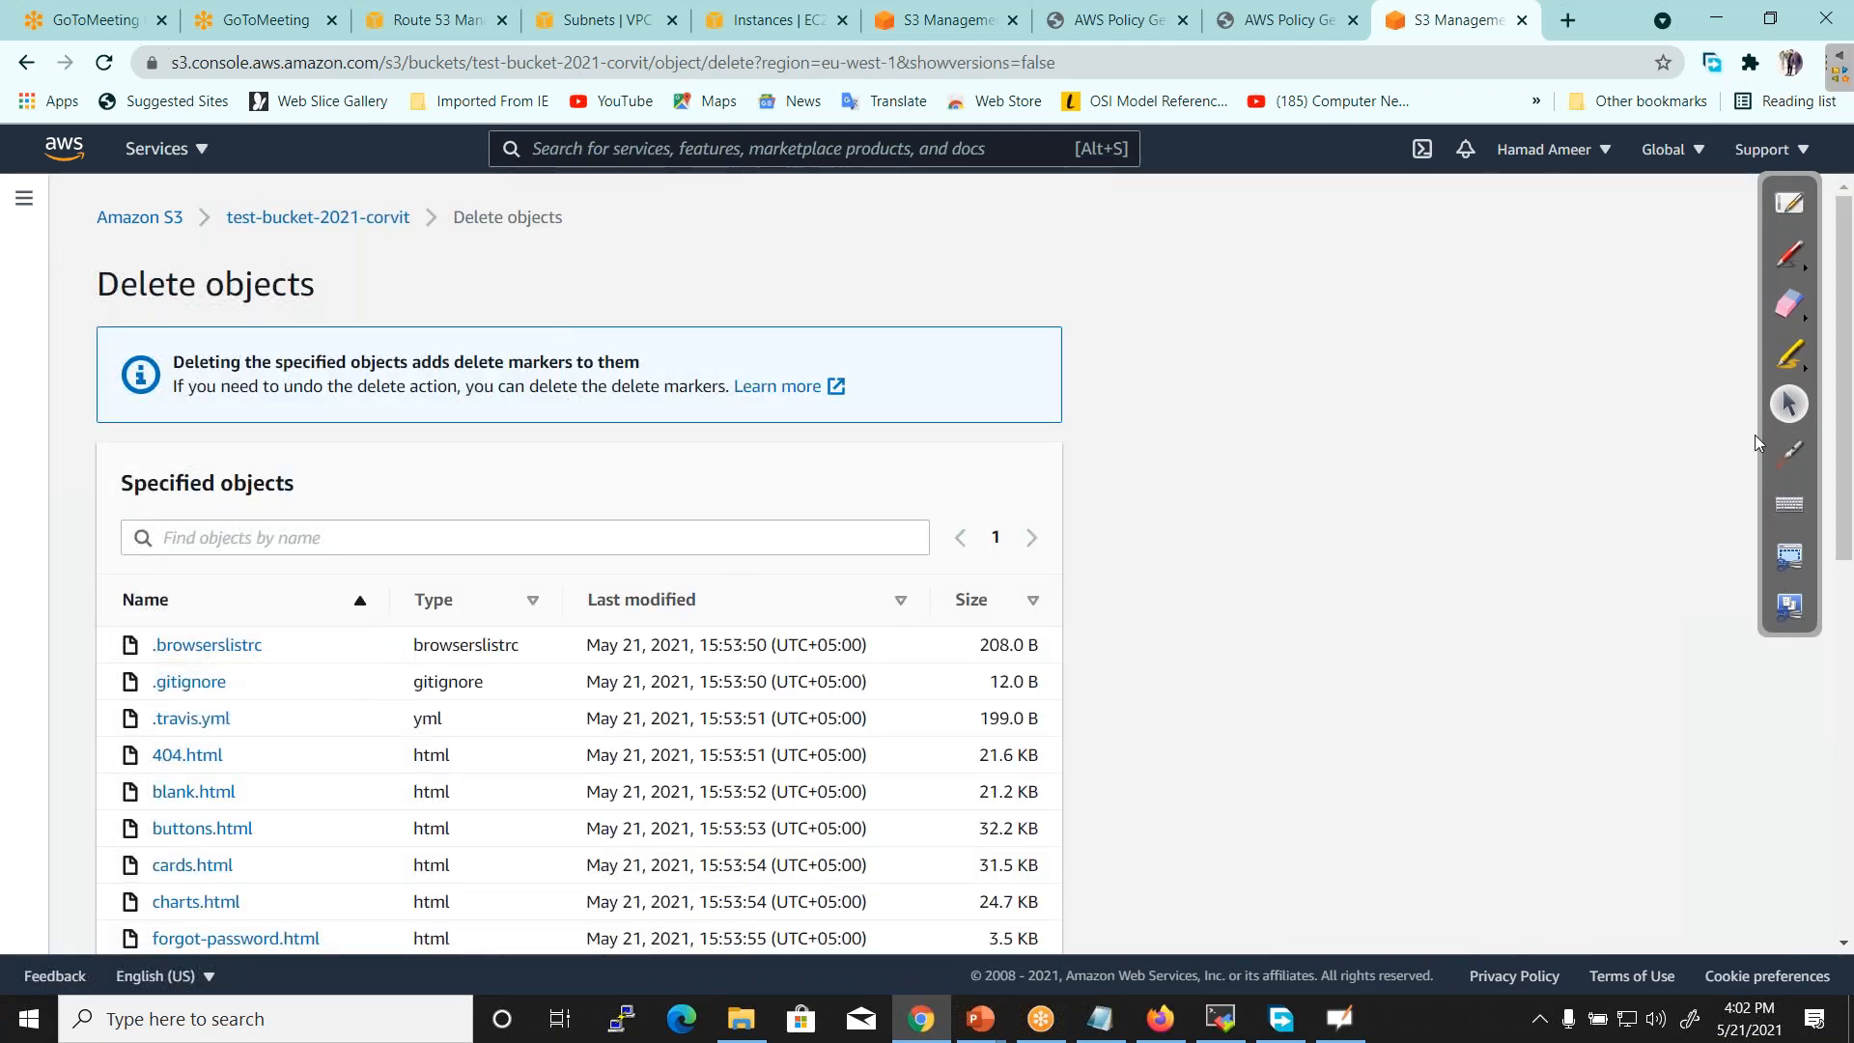
pyautogui.scroll(-8, 587, 945)
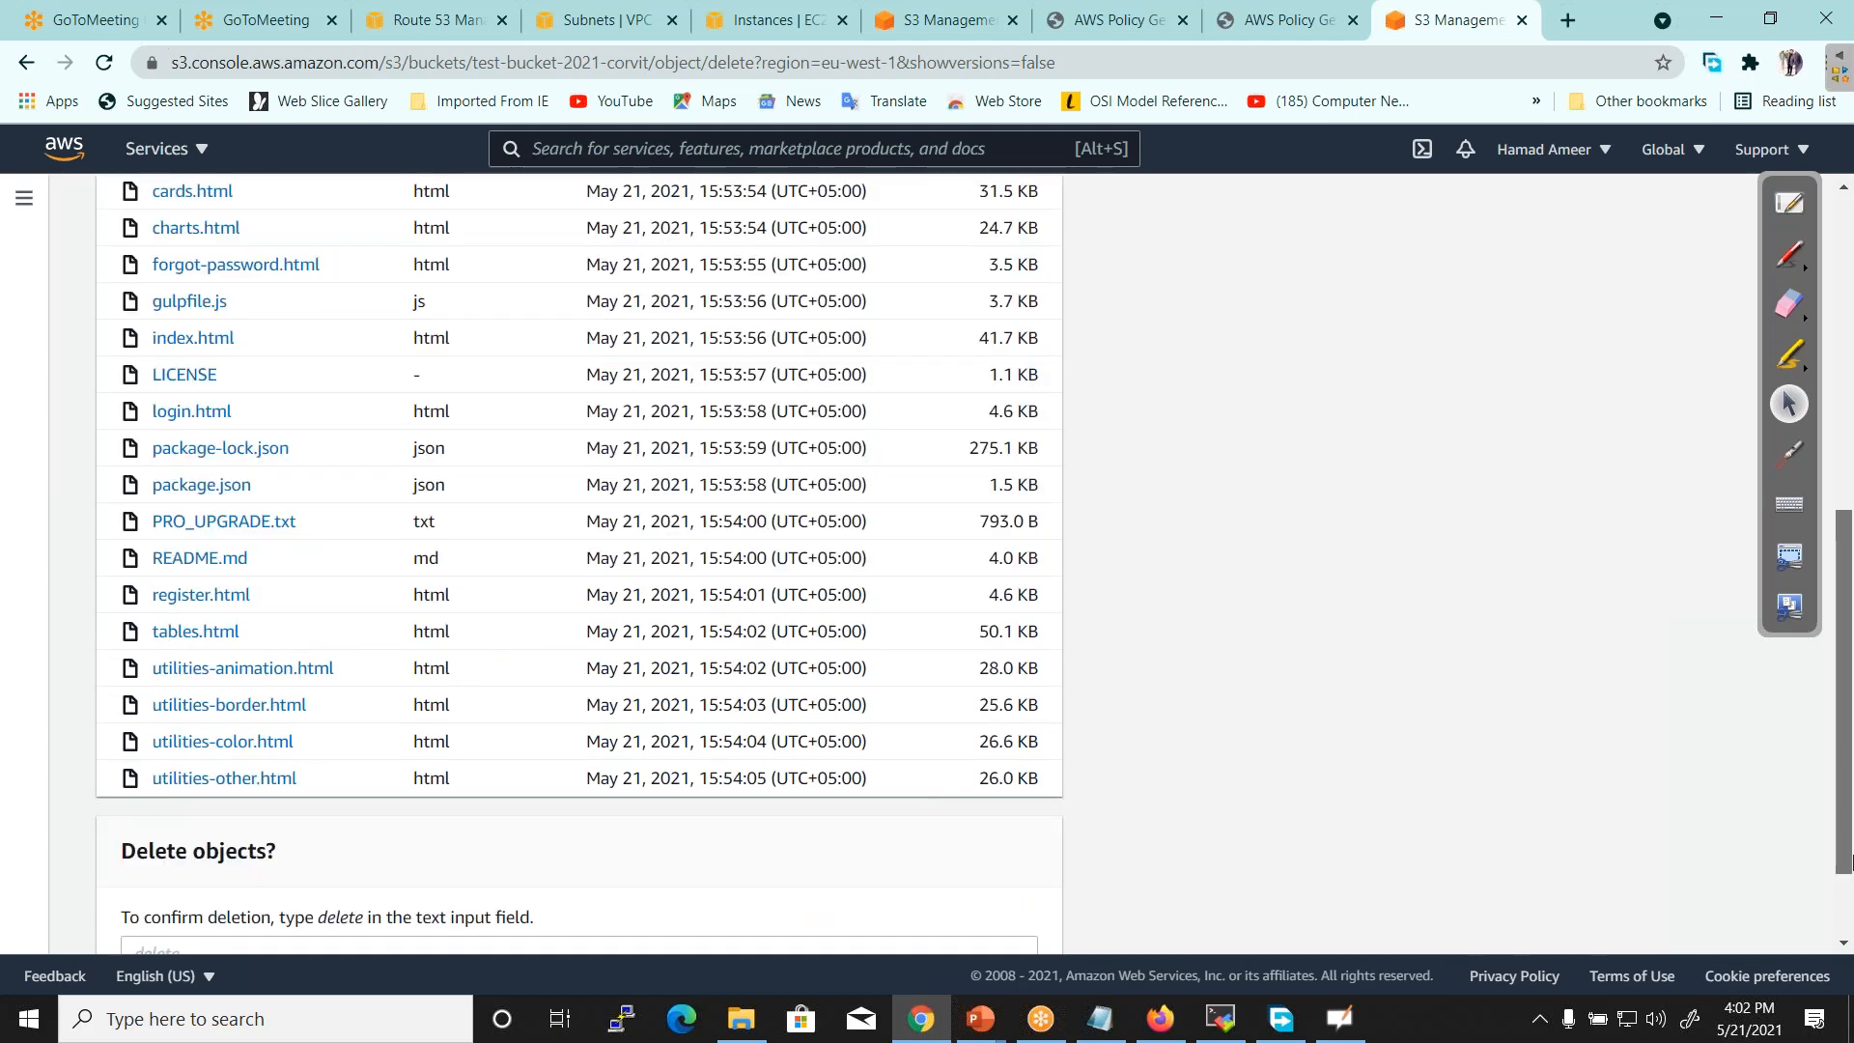
pyautogui.click(569, 831)
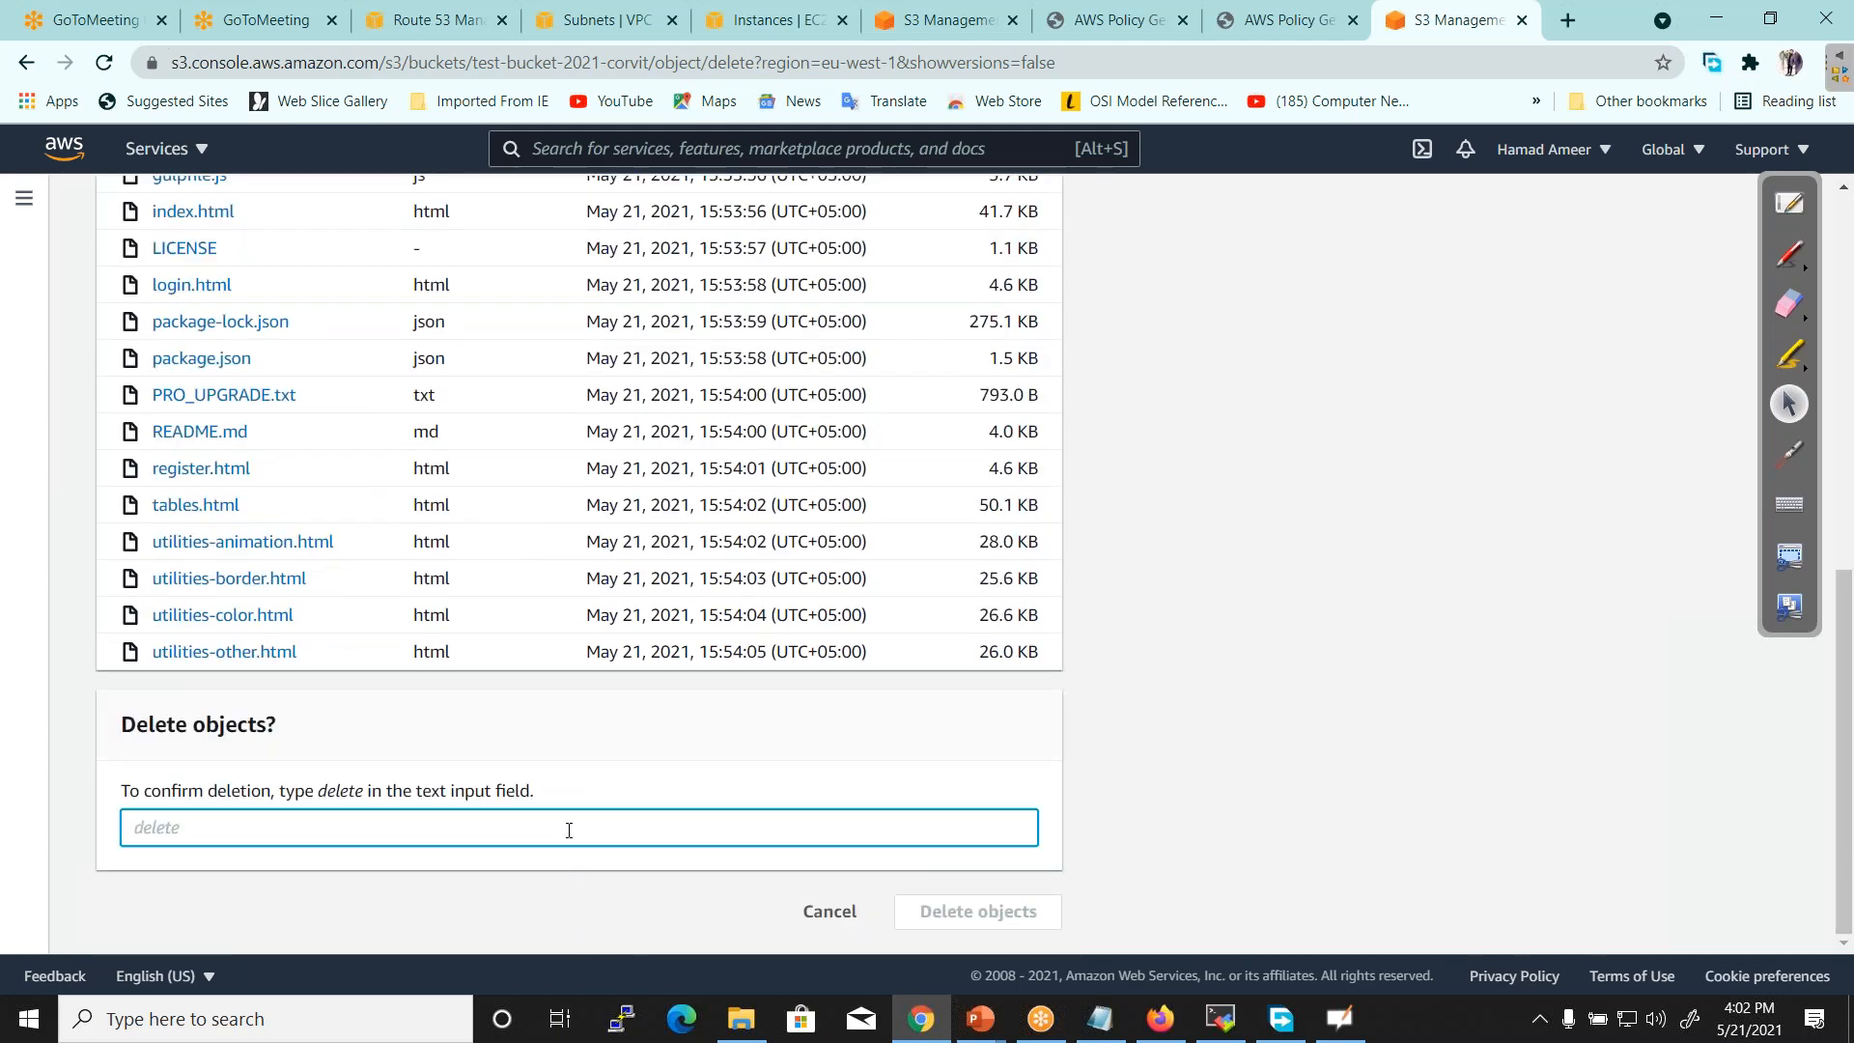
pyautogui.write('delete')
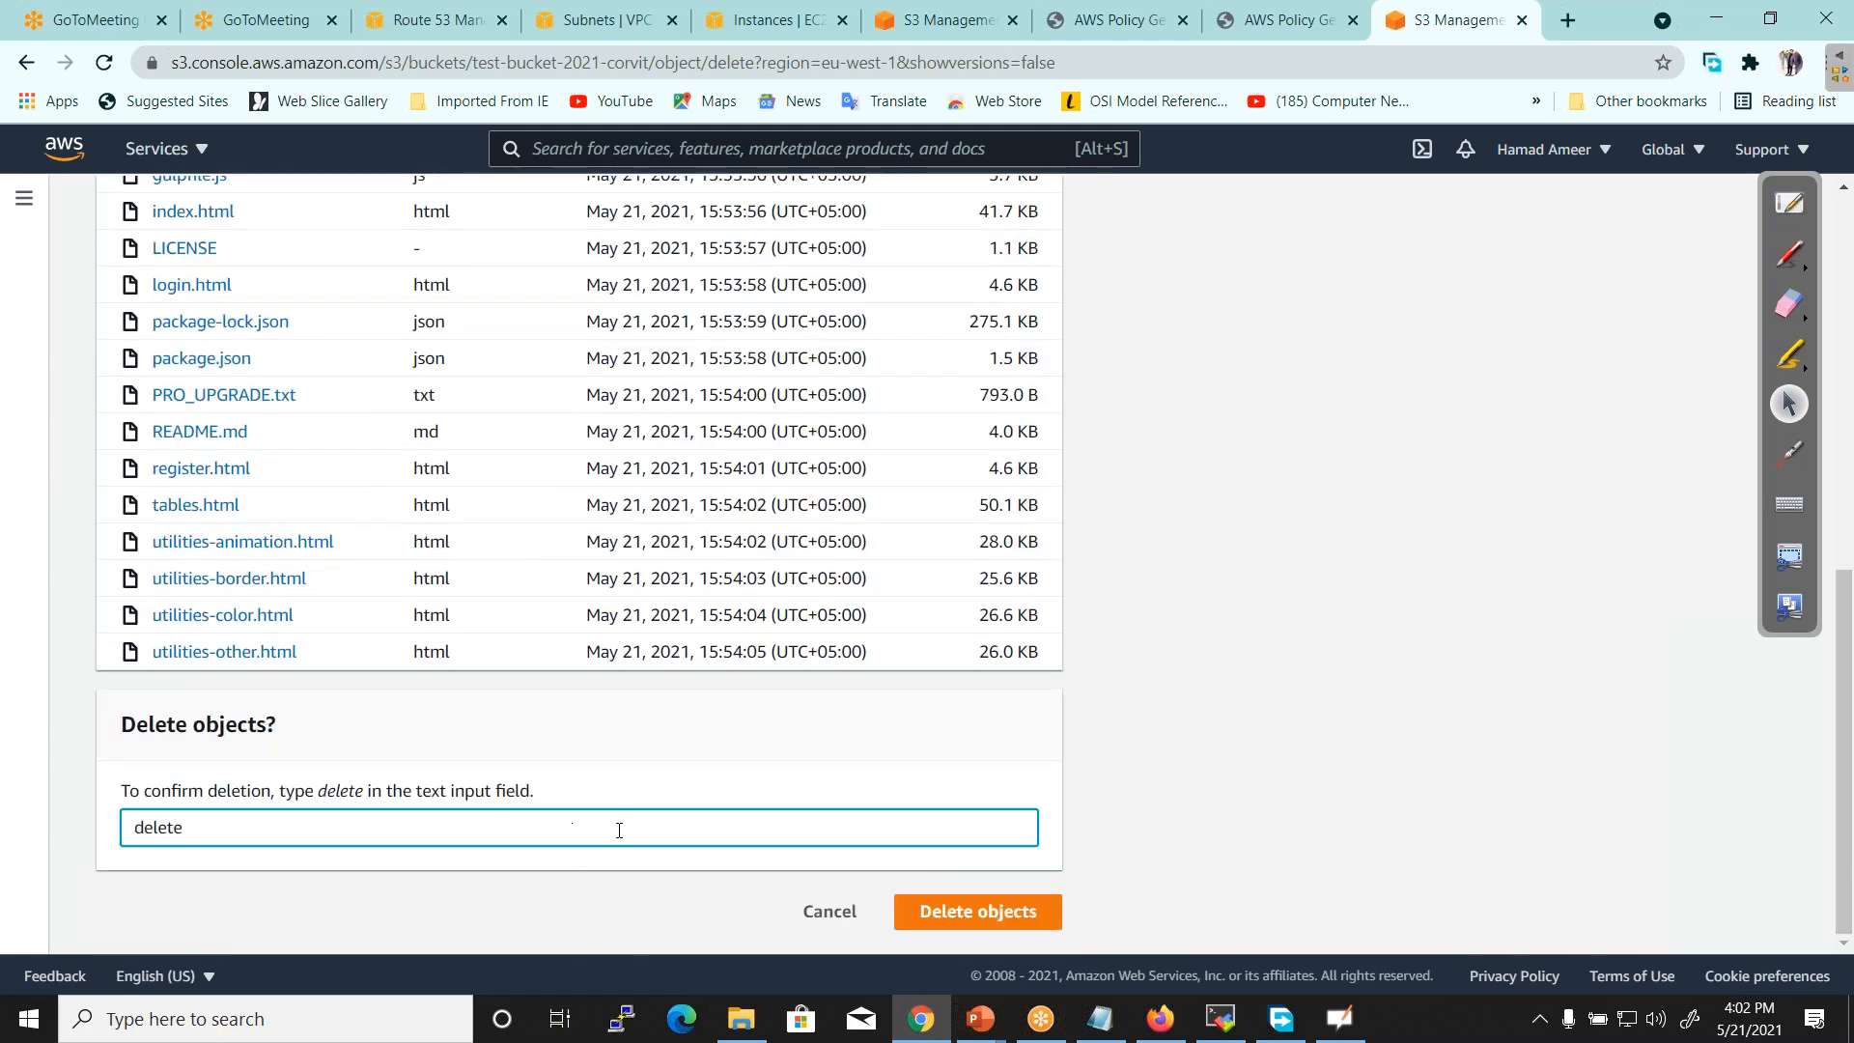
pyautogui.click(918, 910)
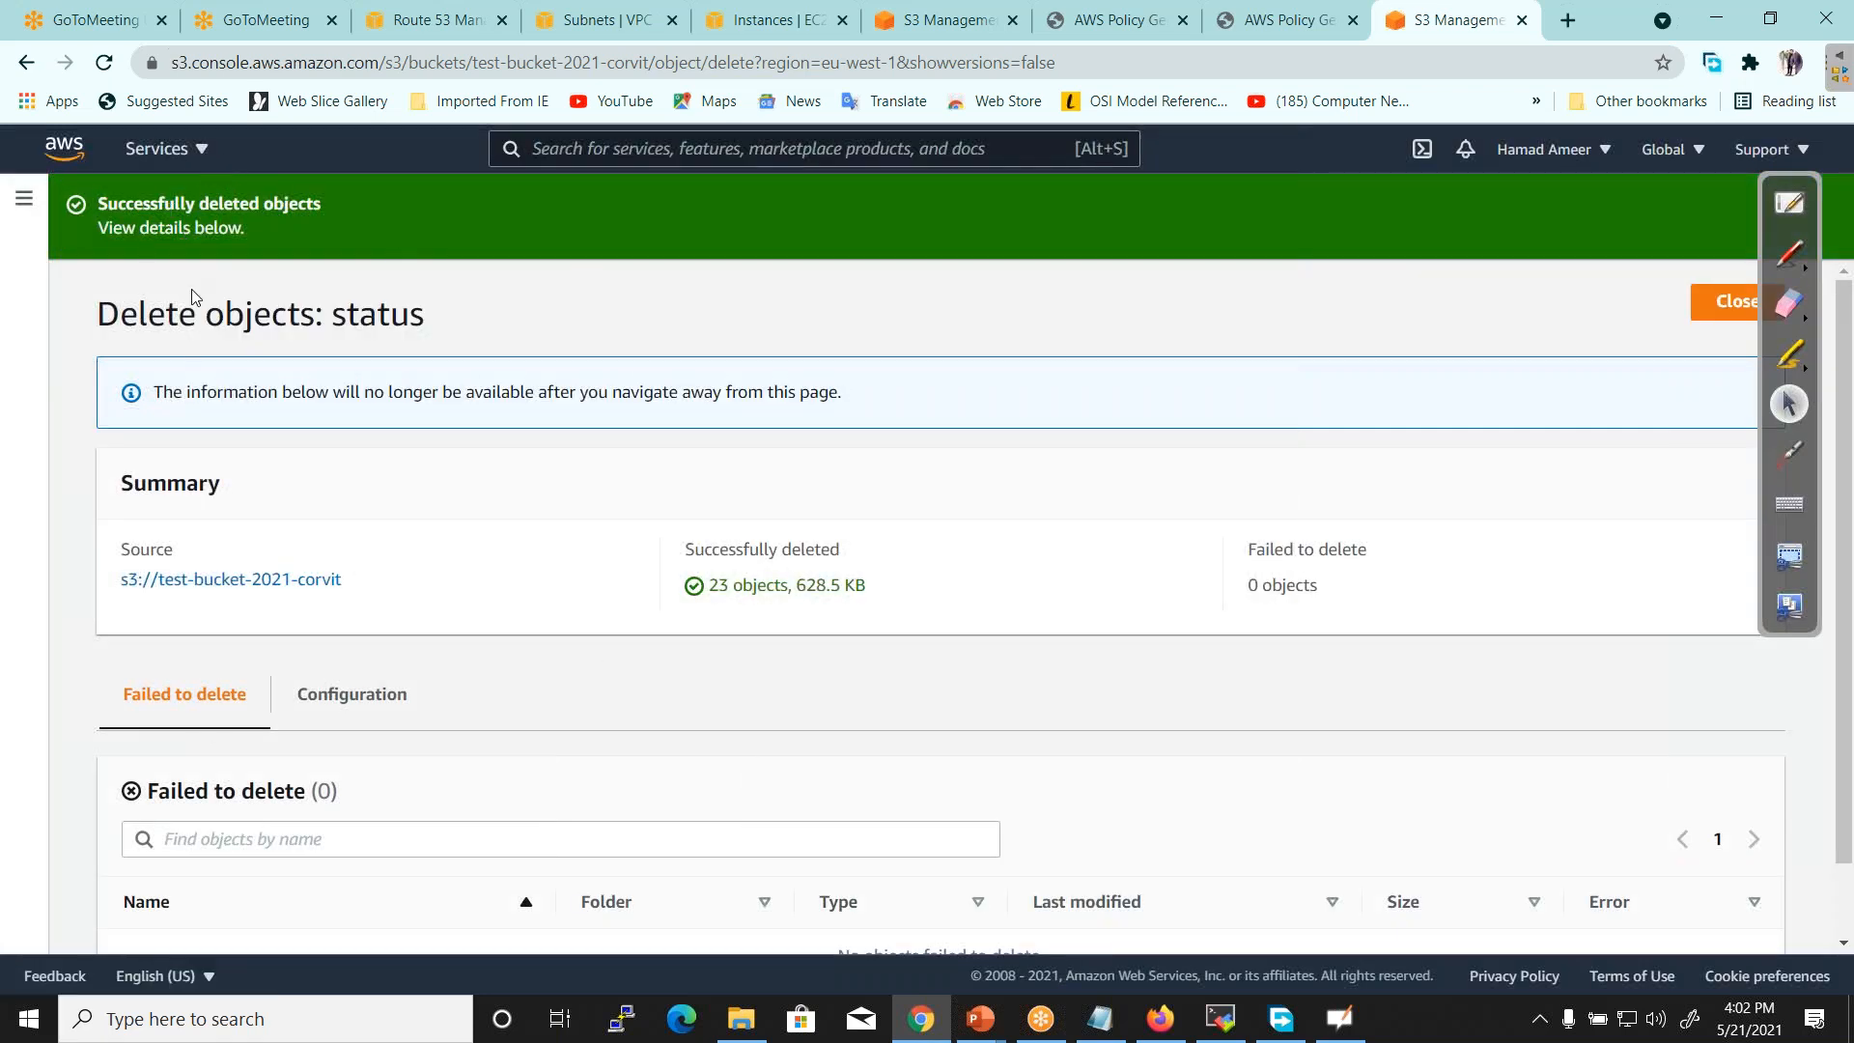
pyautogui.click(186, 589)
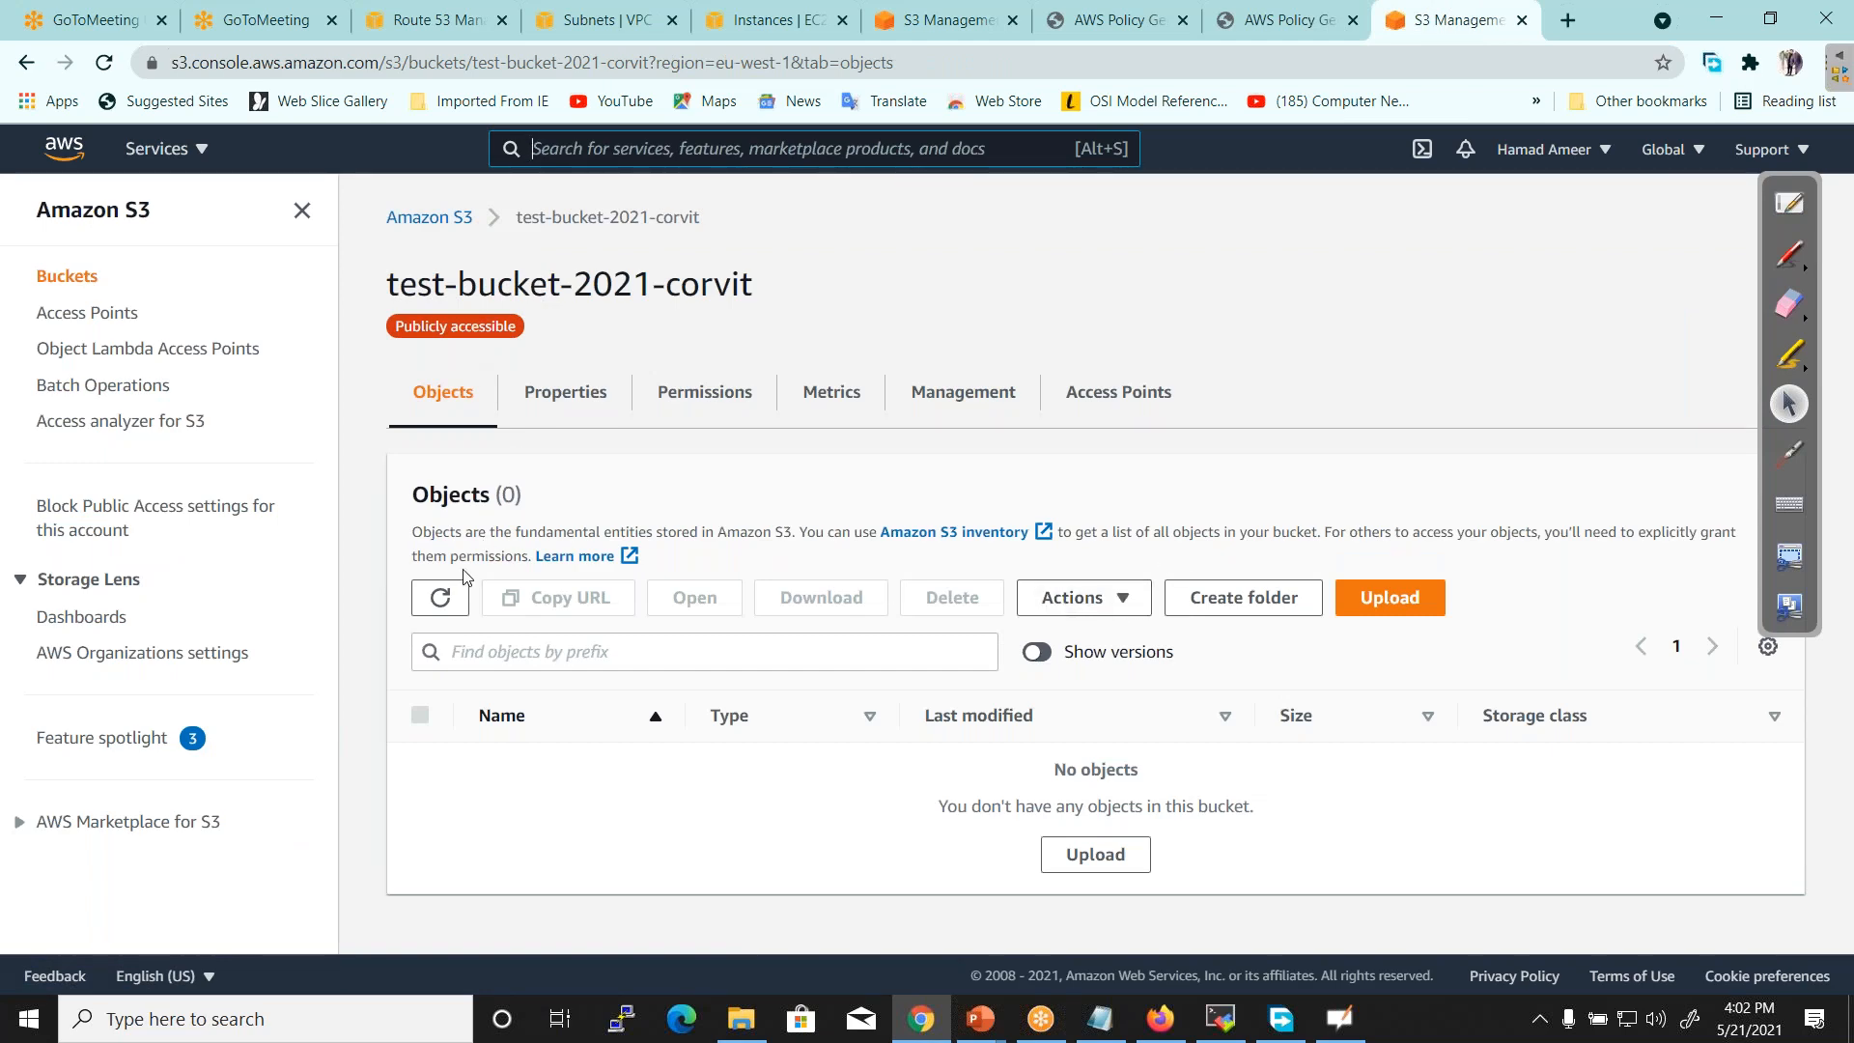
# Empty test-bucket-2021-corvit from the bucket list, confirming with "permanently delete"
pyautogui.click(428, 218)
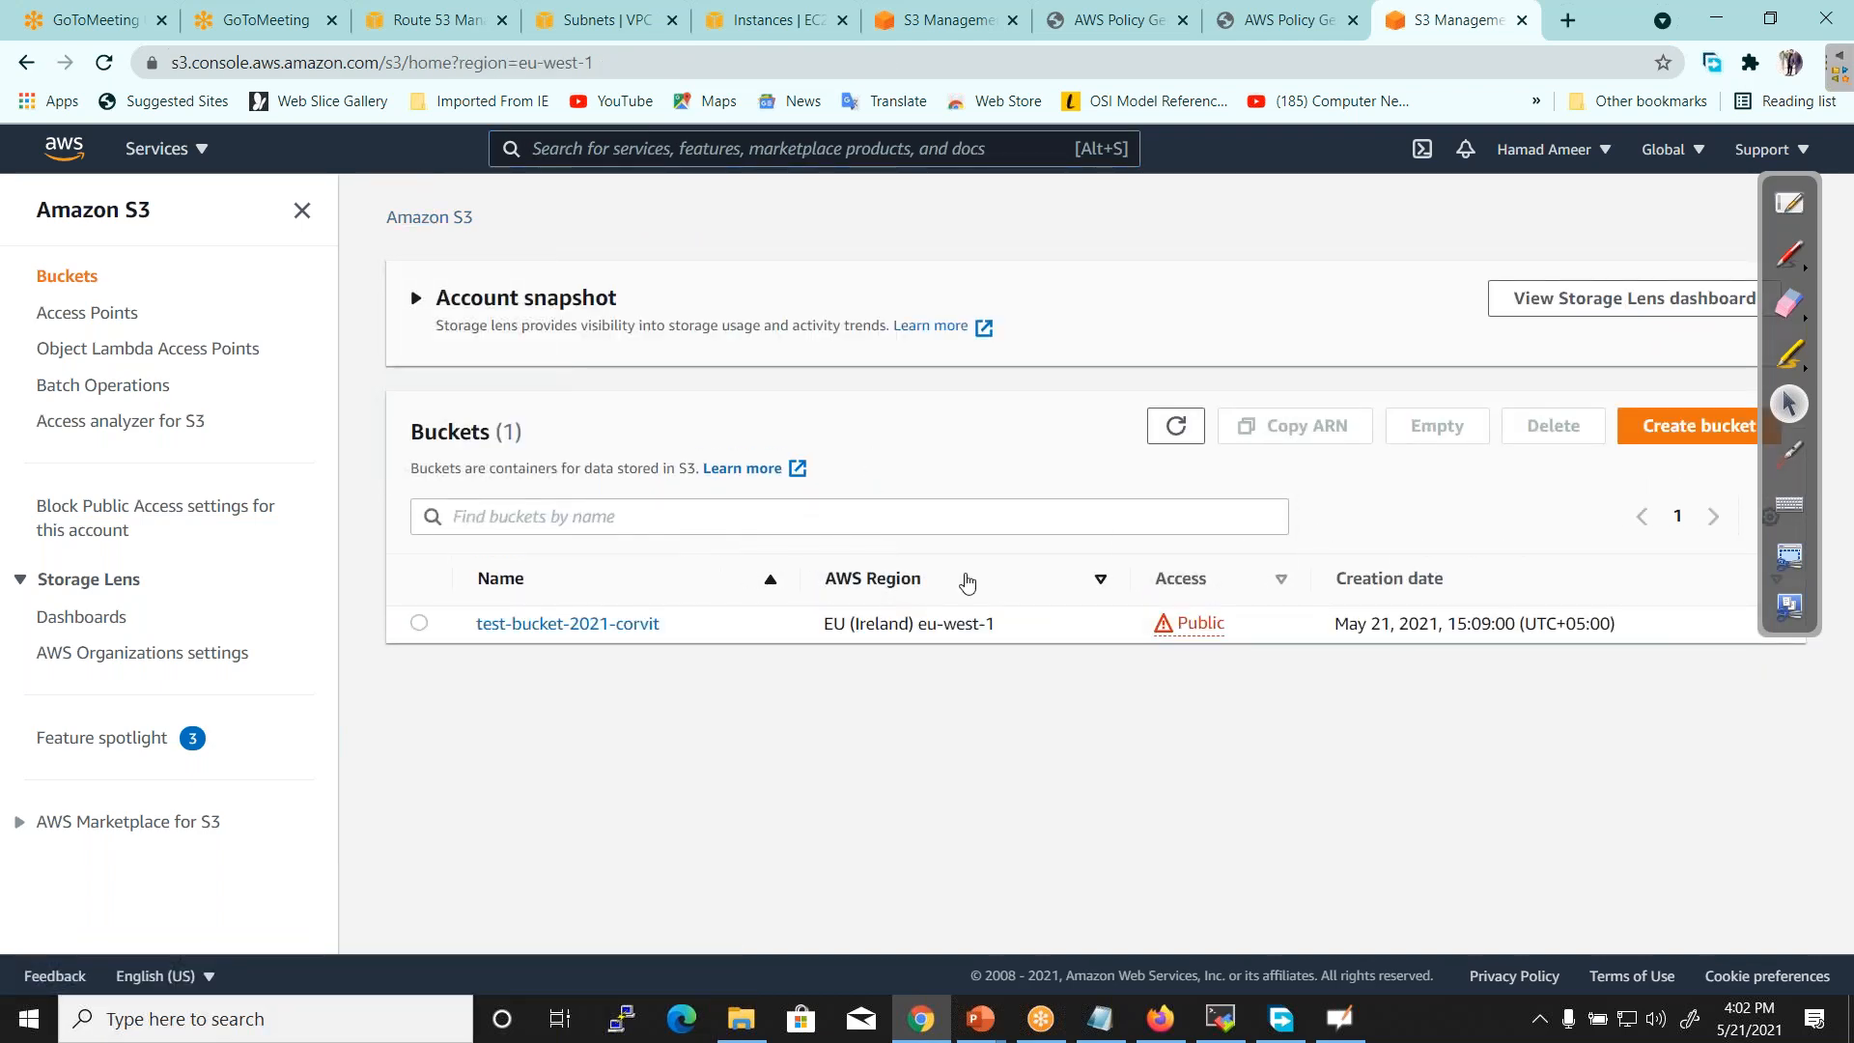
pyautogui.click(419, 622)
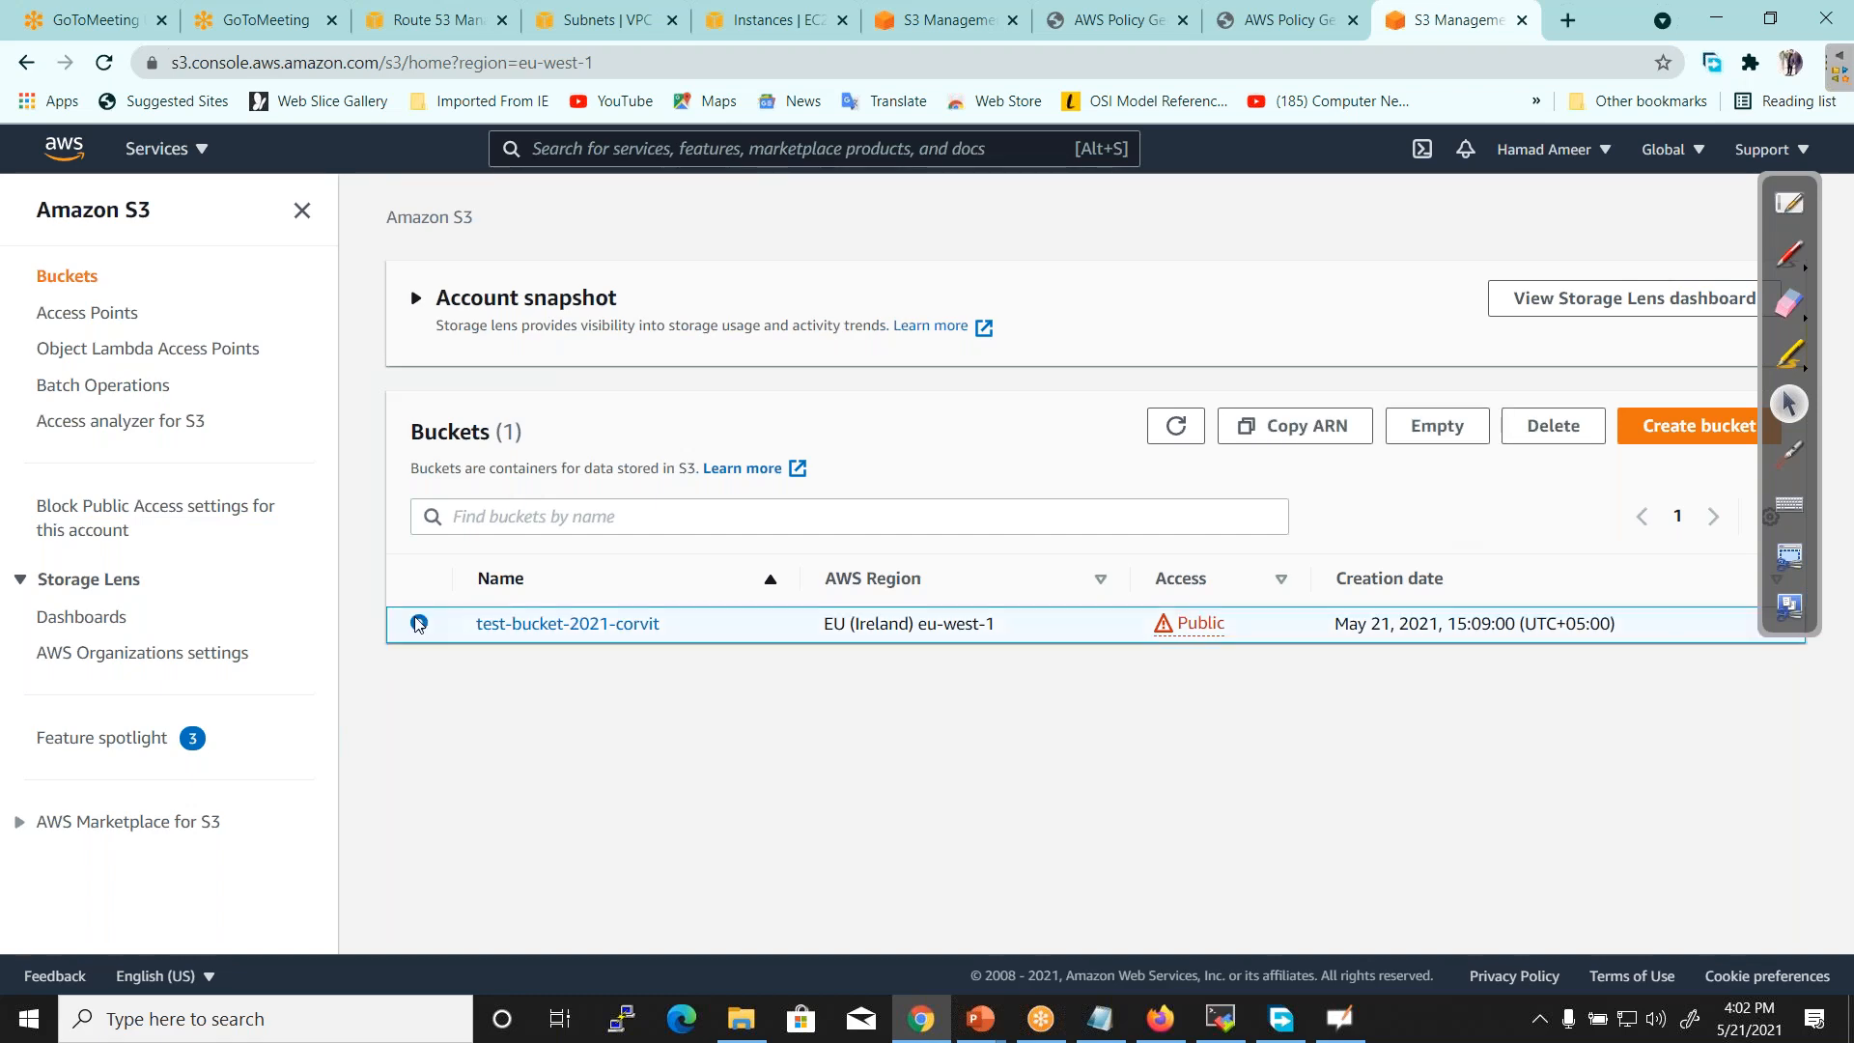
pyautogui.click(1435, 427)
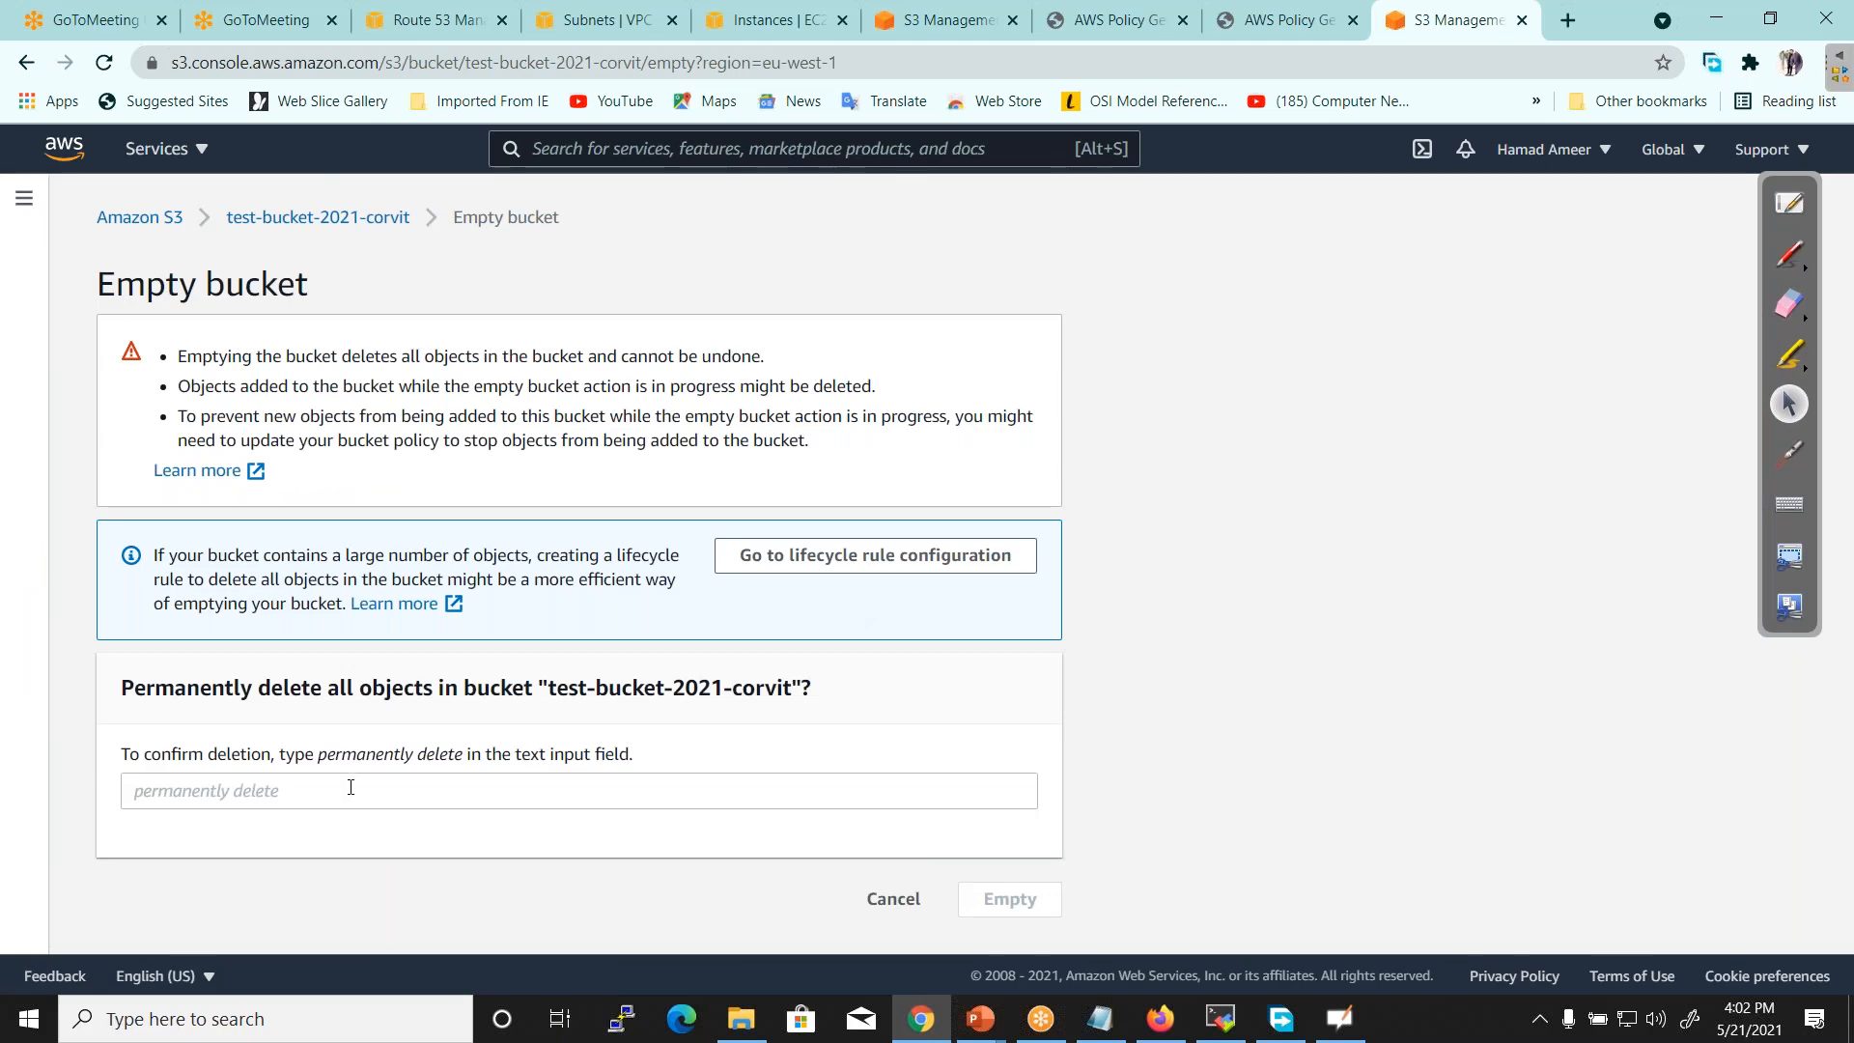
pyautogui.moveTo(462, 763); pyautogui.dragTo(319, 759)
pyautogui.hotkey('ctrl', 'c')
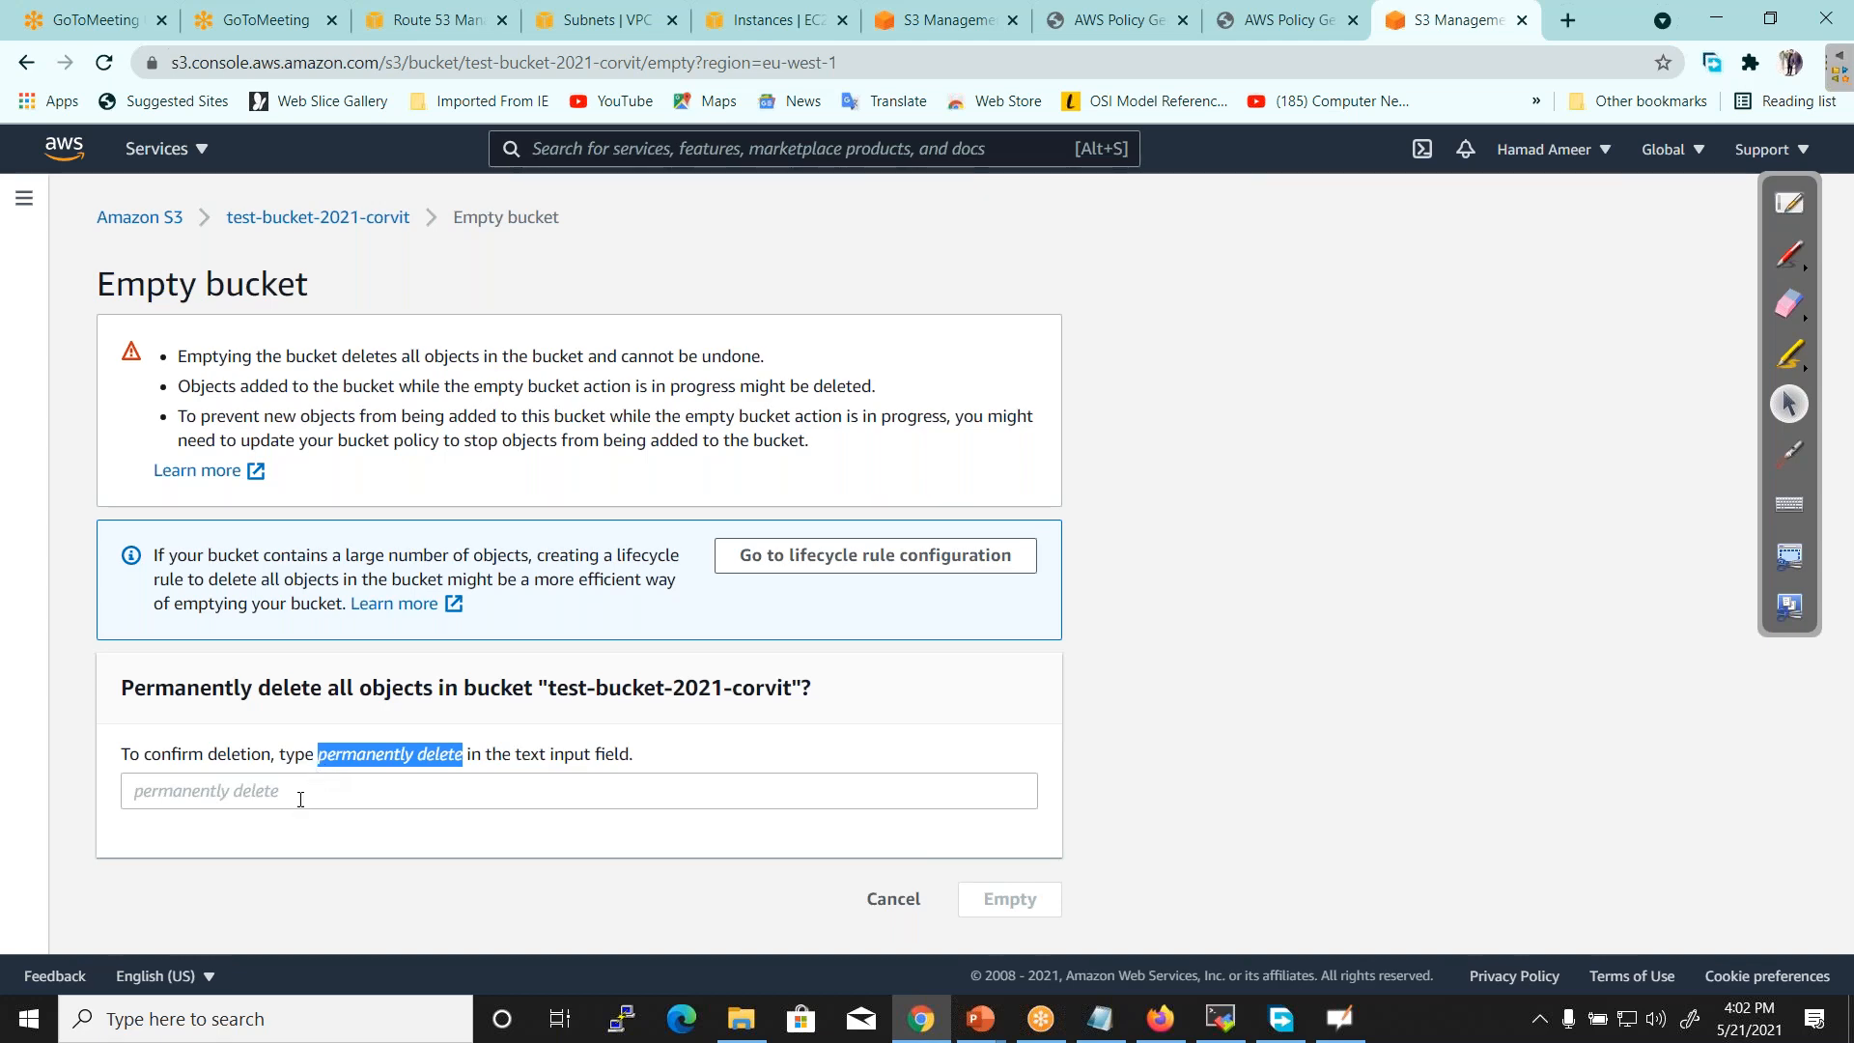
pyautogui.click(301, 793)
pyautogui.hotkey('ctrl', 'v')
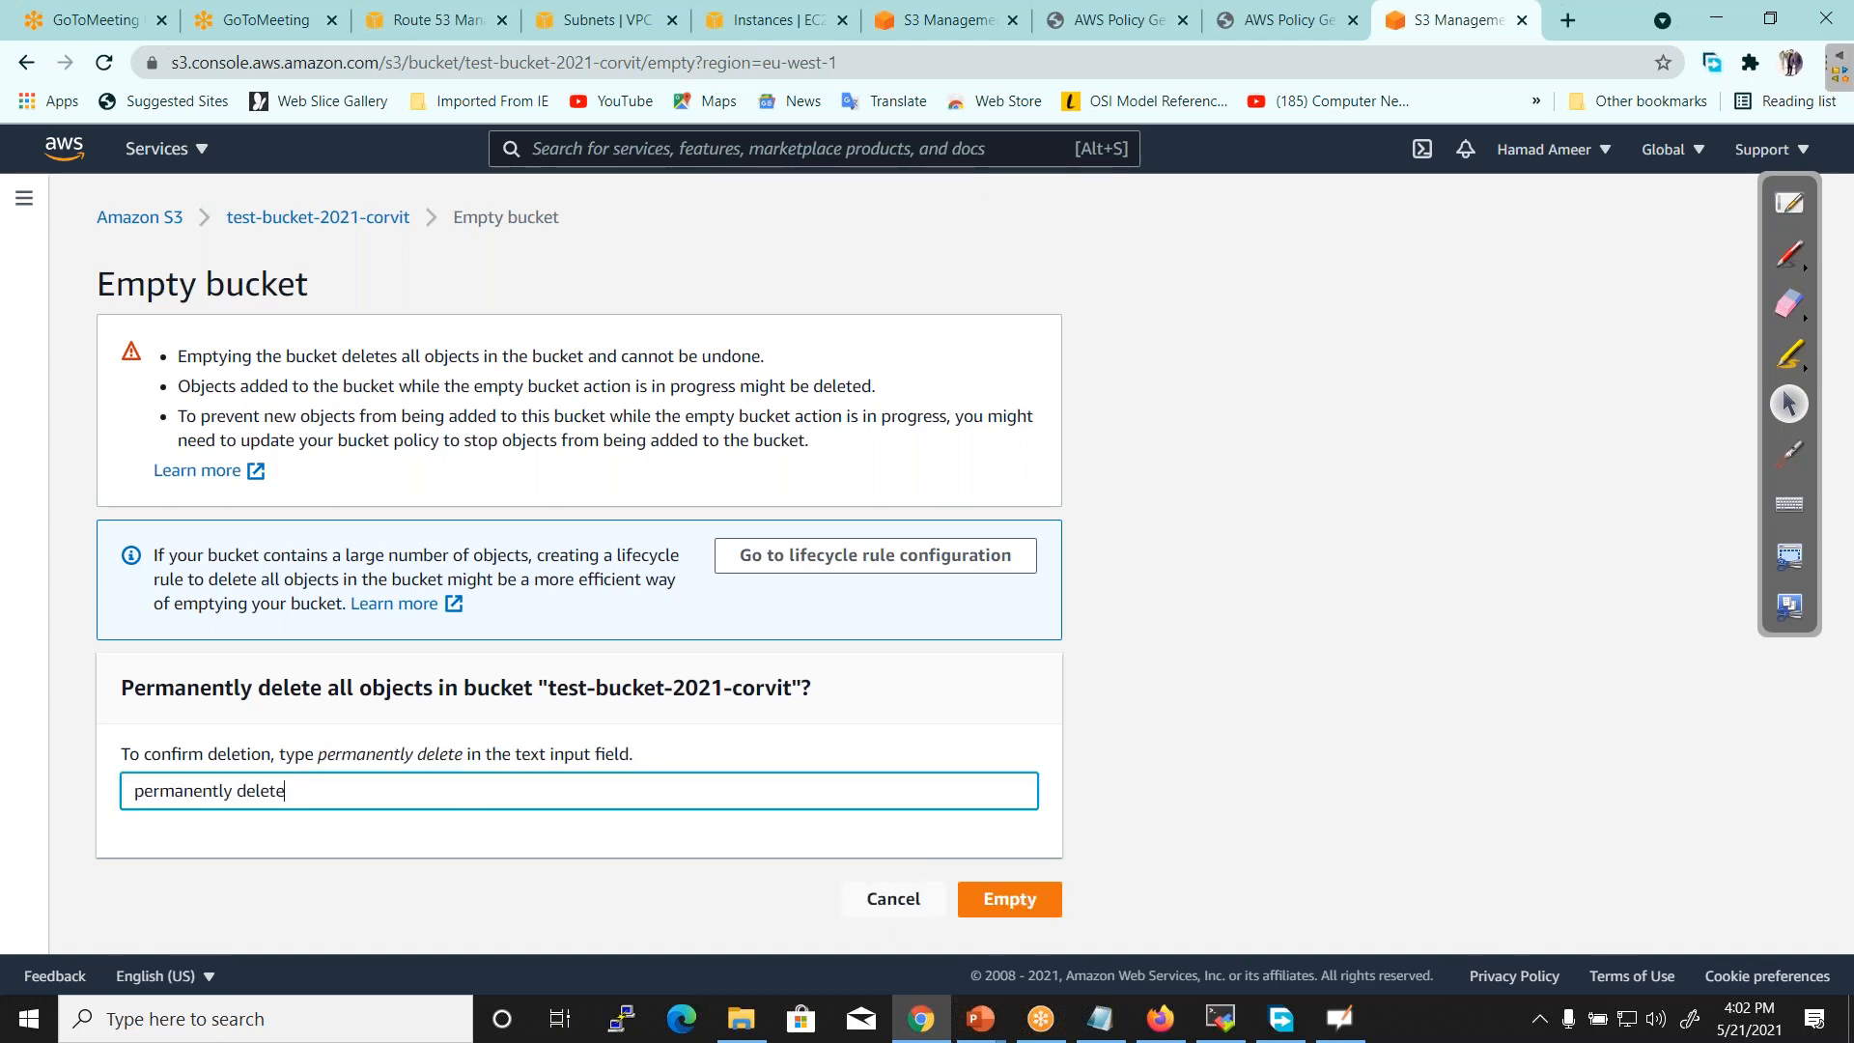
pyautogui.click(1038, 913)
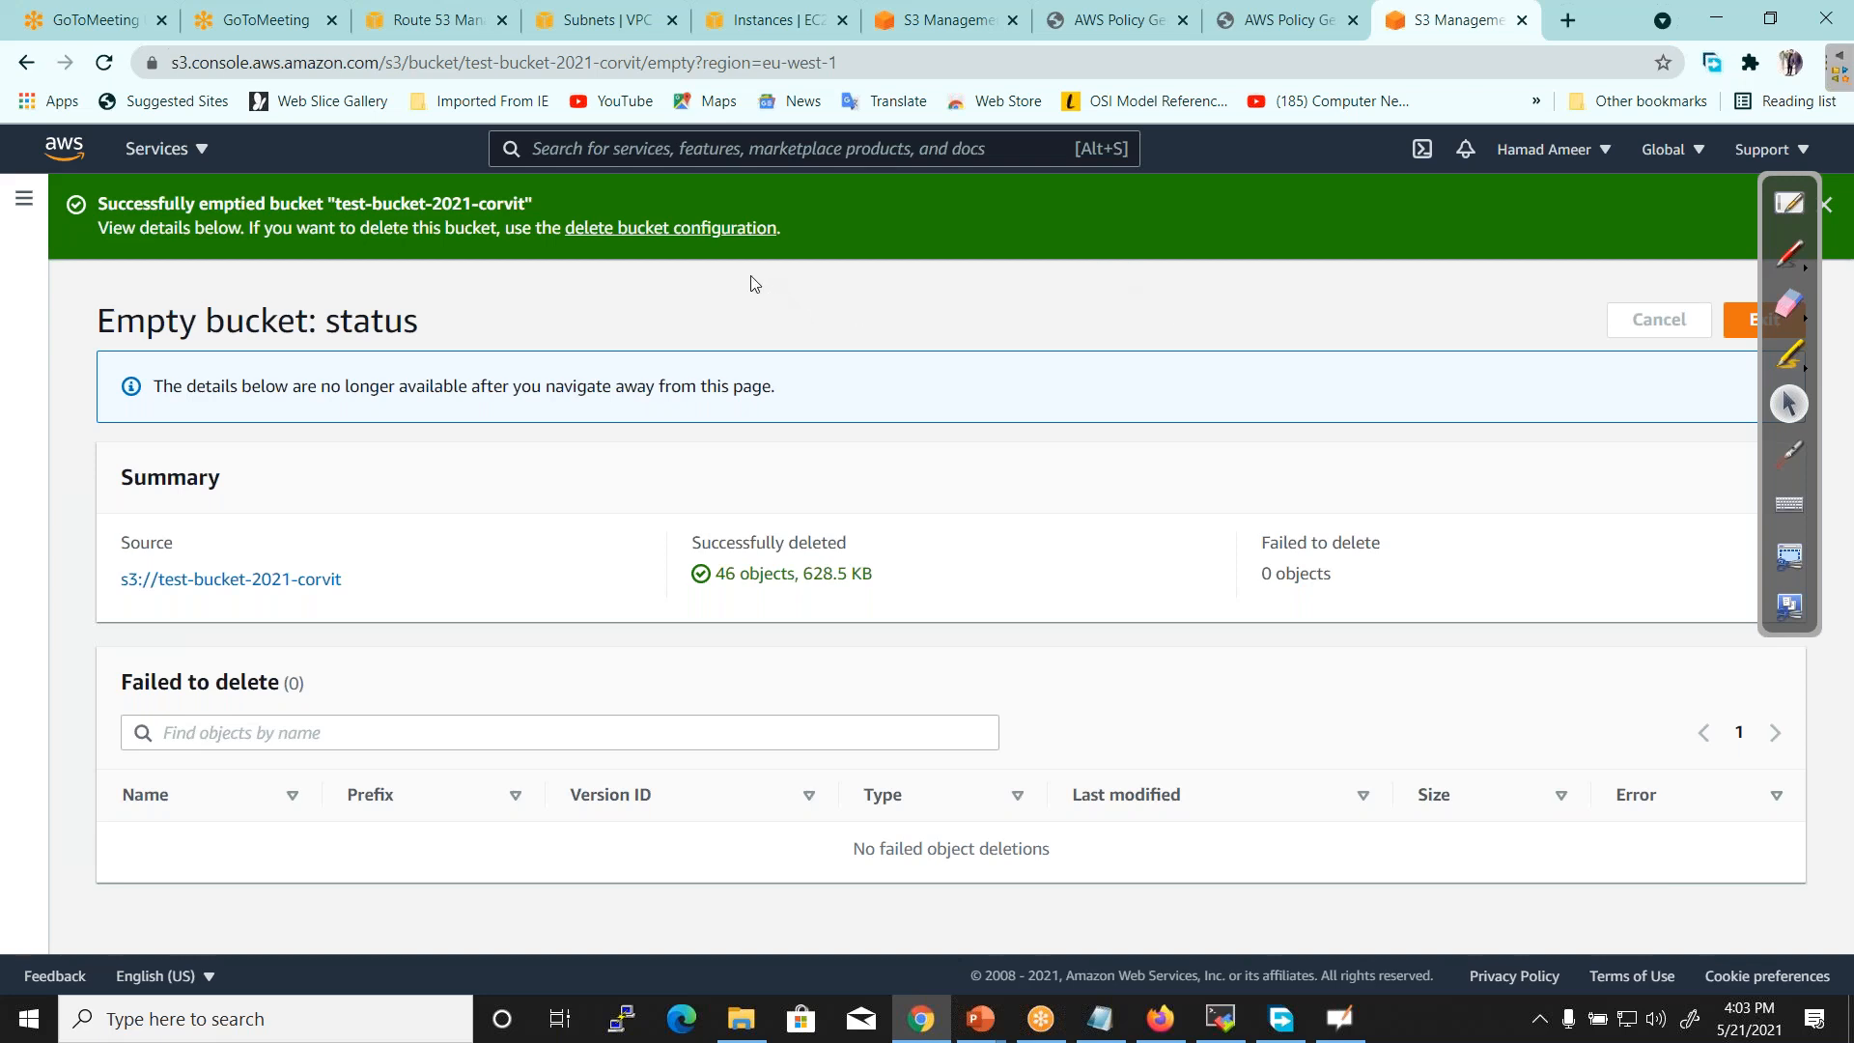
# Delete the emptied bucket, confirming with its name test-bucket-2021-corvit
pyautogui.click(697, 230)
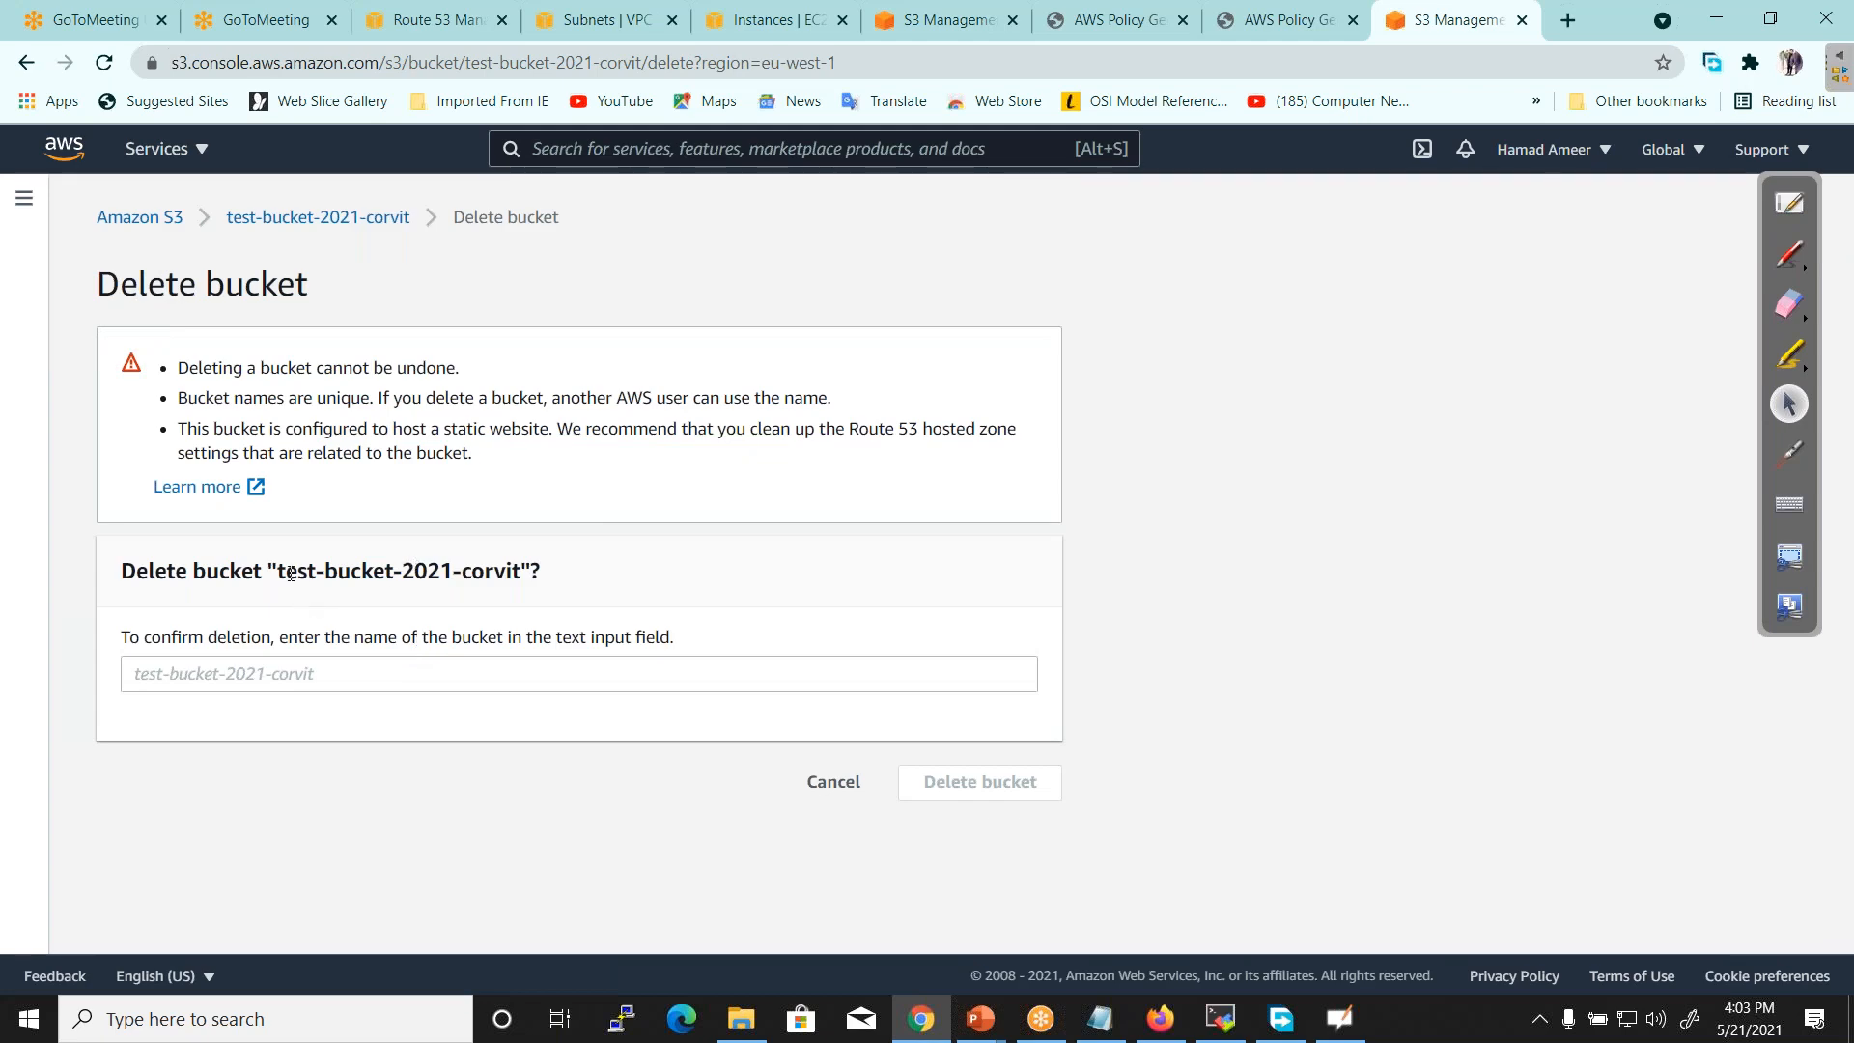
pyautogui.moveTo(277, 571); pyautogui.dragTo(522, 576)
pyautogui.hotkey('ctrl', 'c')
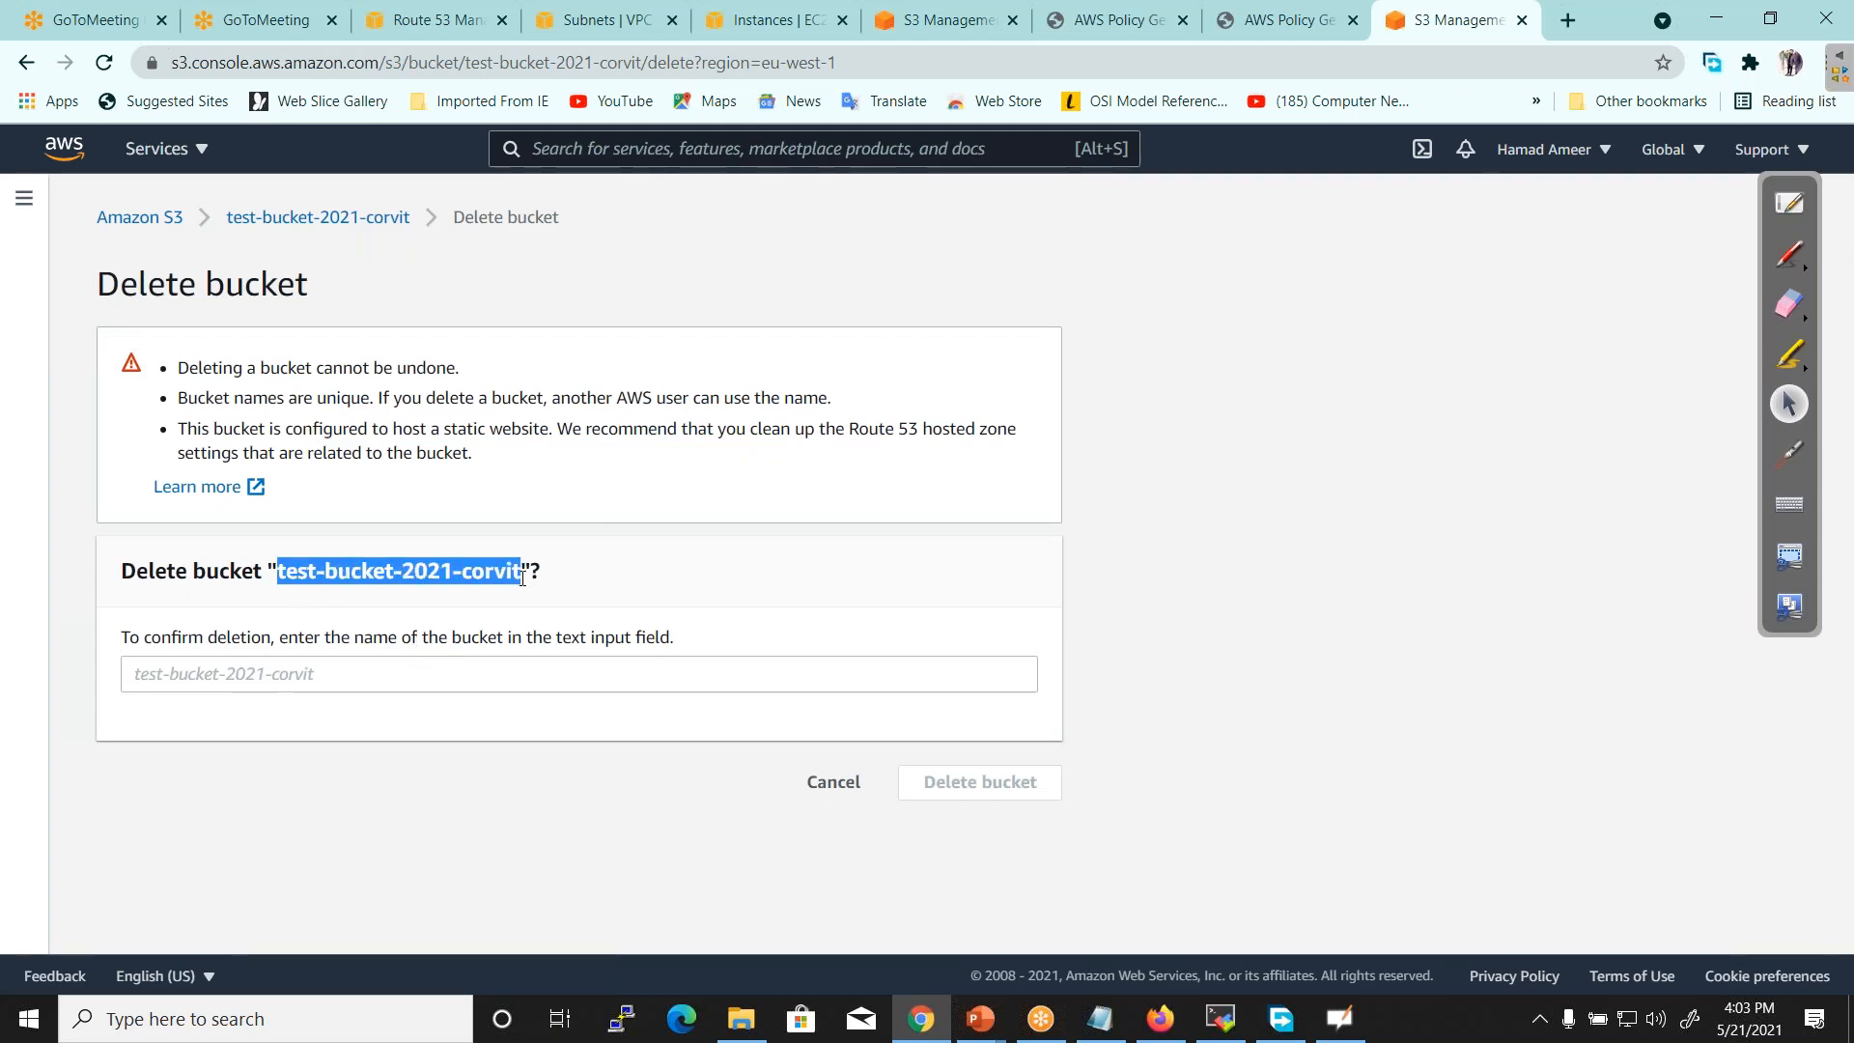
pyautogui.click(445, 681)
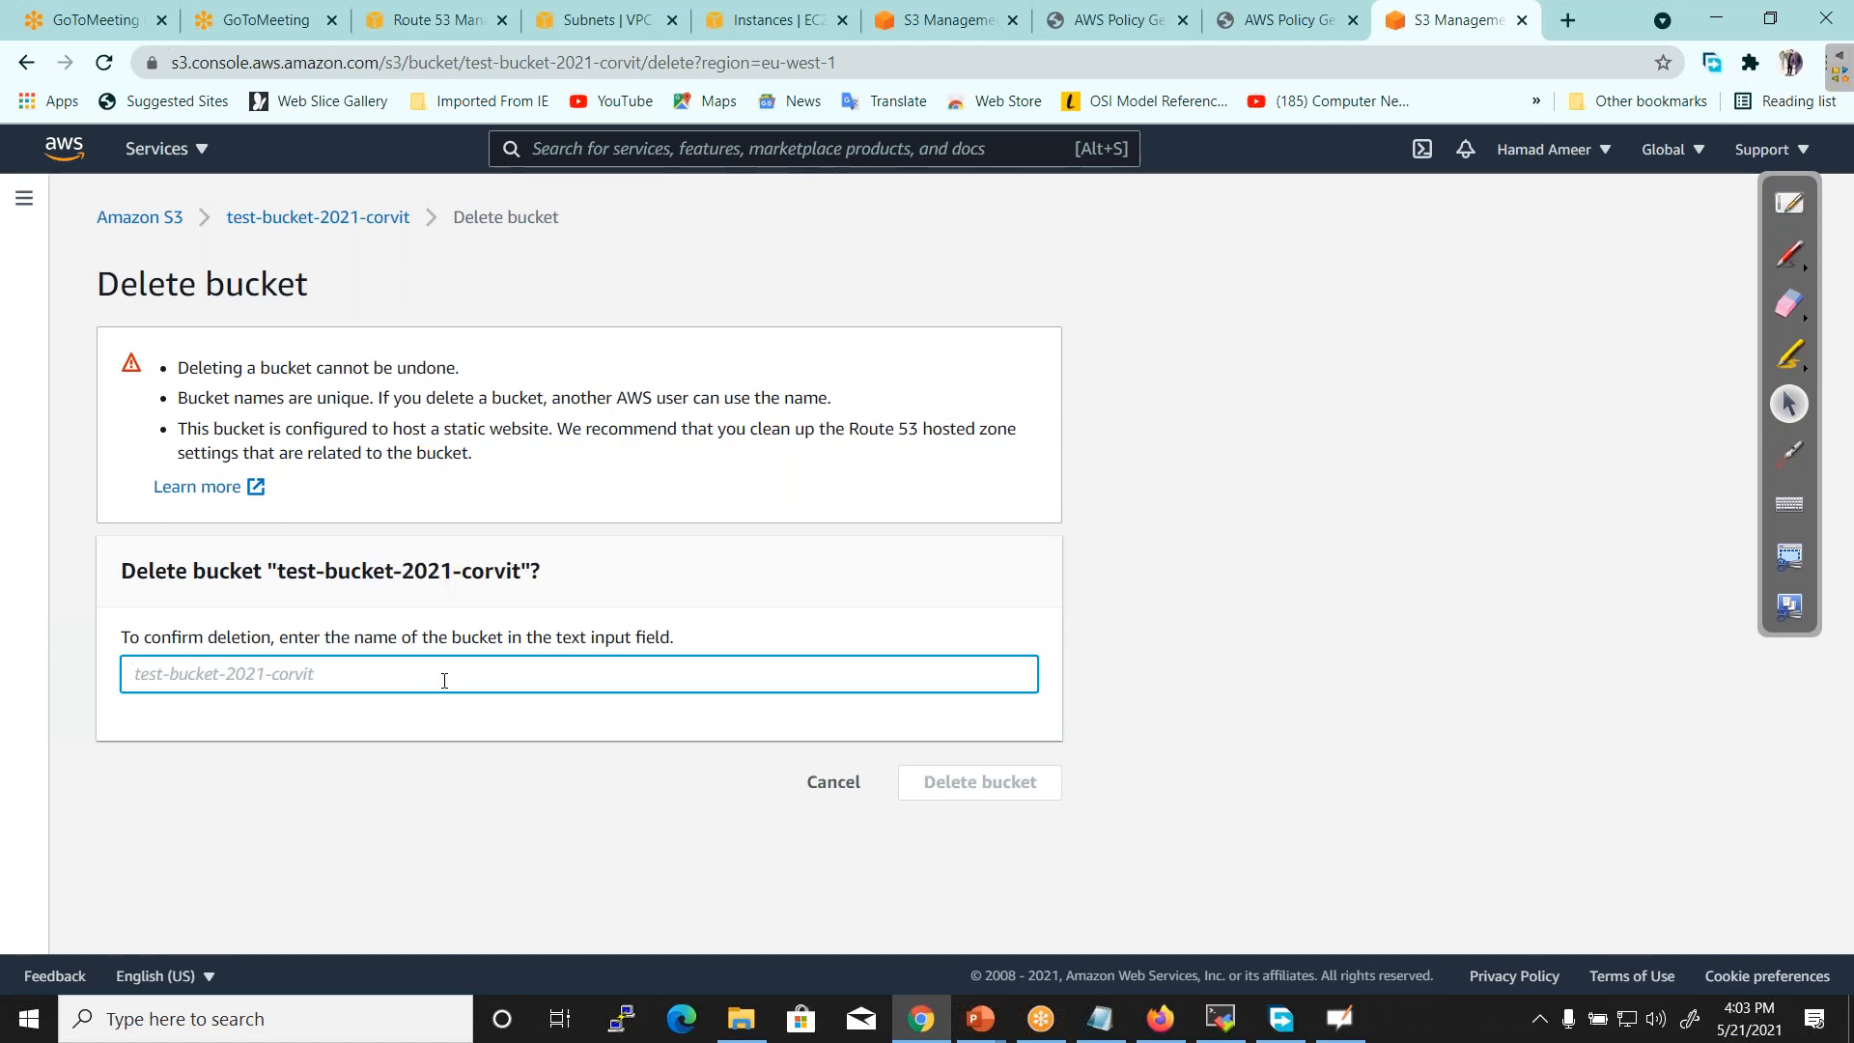
pyautogui.hotkey('ctrl', 'v')
pyautogui.click(980, 782)
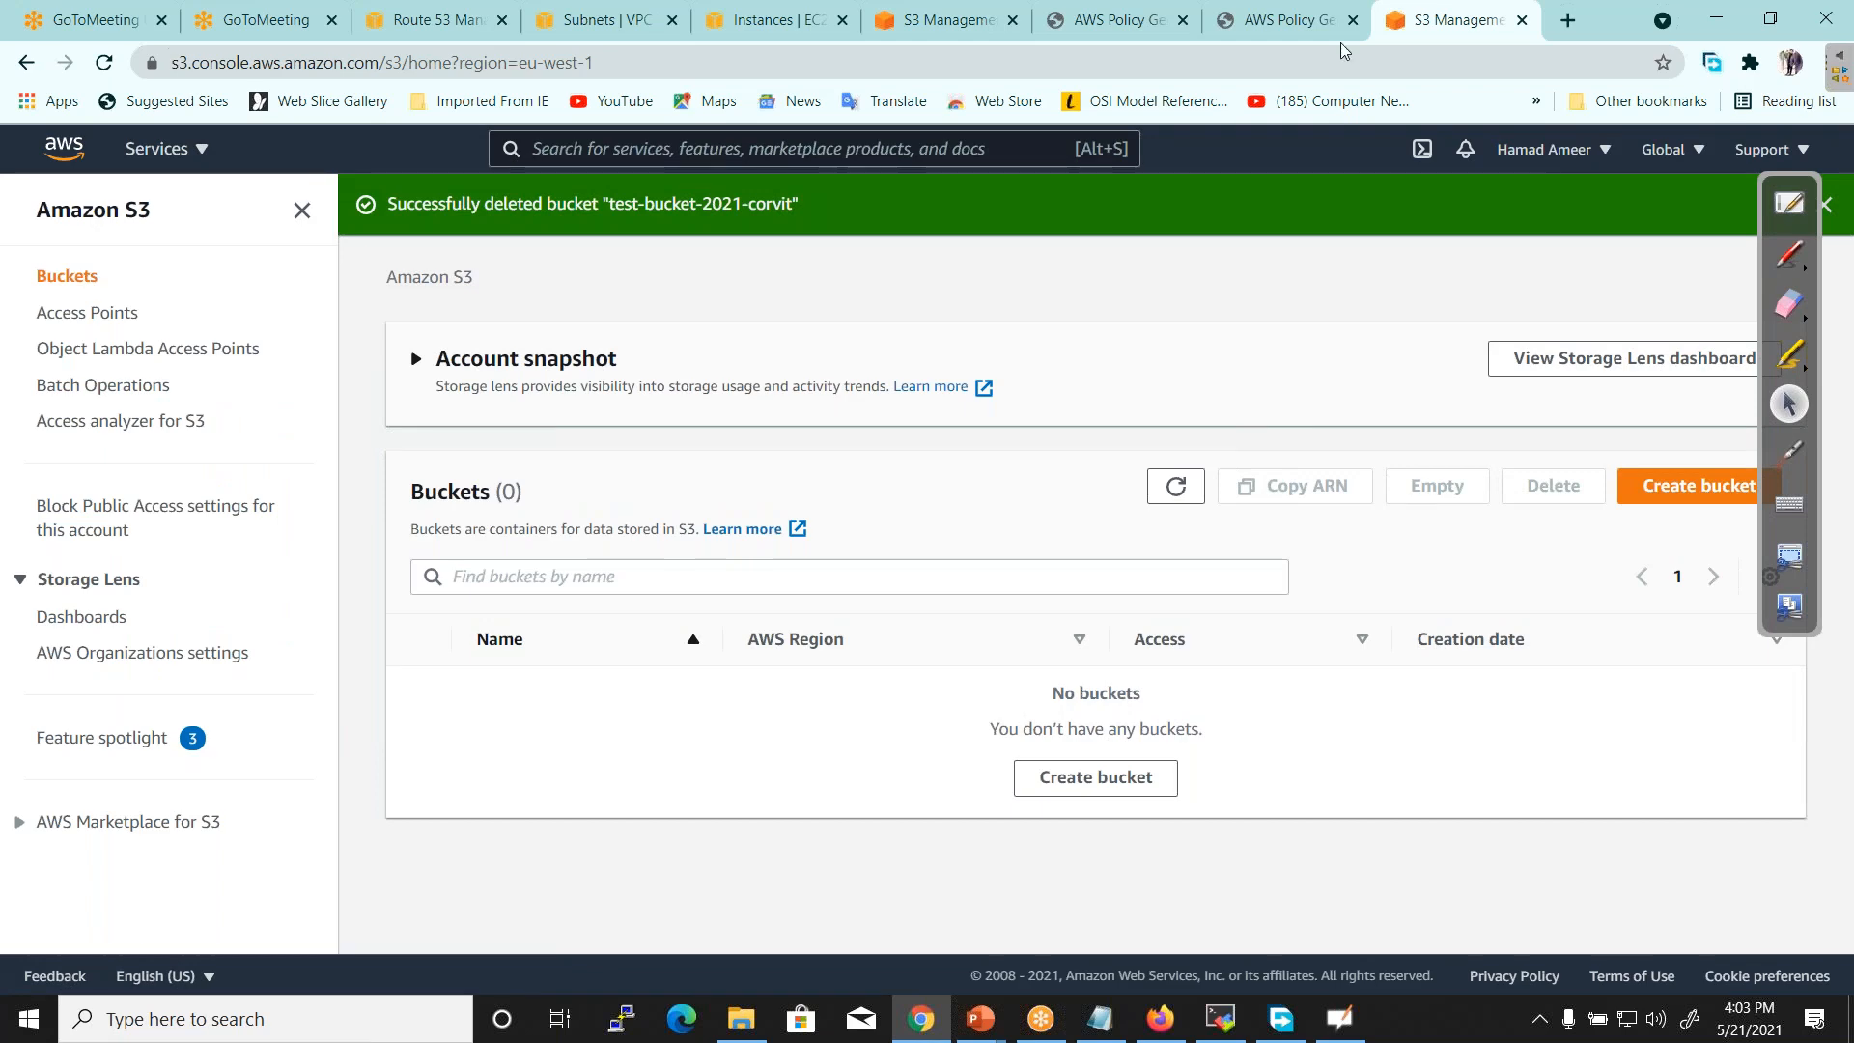
# Close both AWS Policy Generator pages and both S3 console pages in the browser
pyautogui.click(1376, 31)
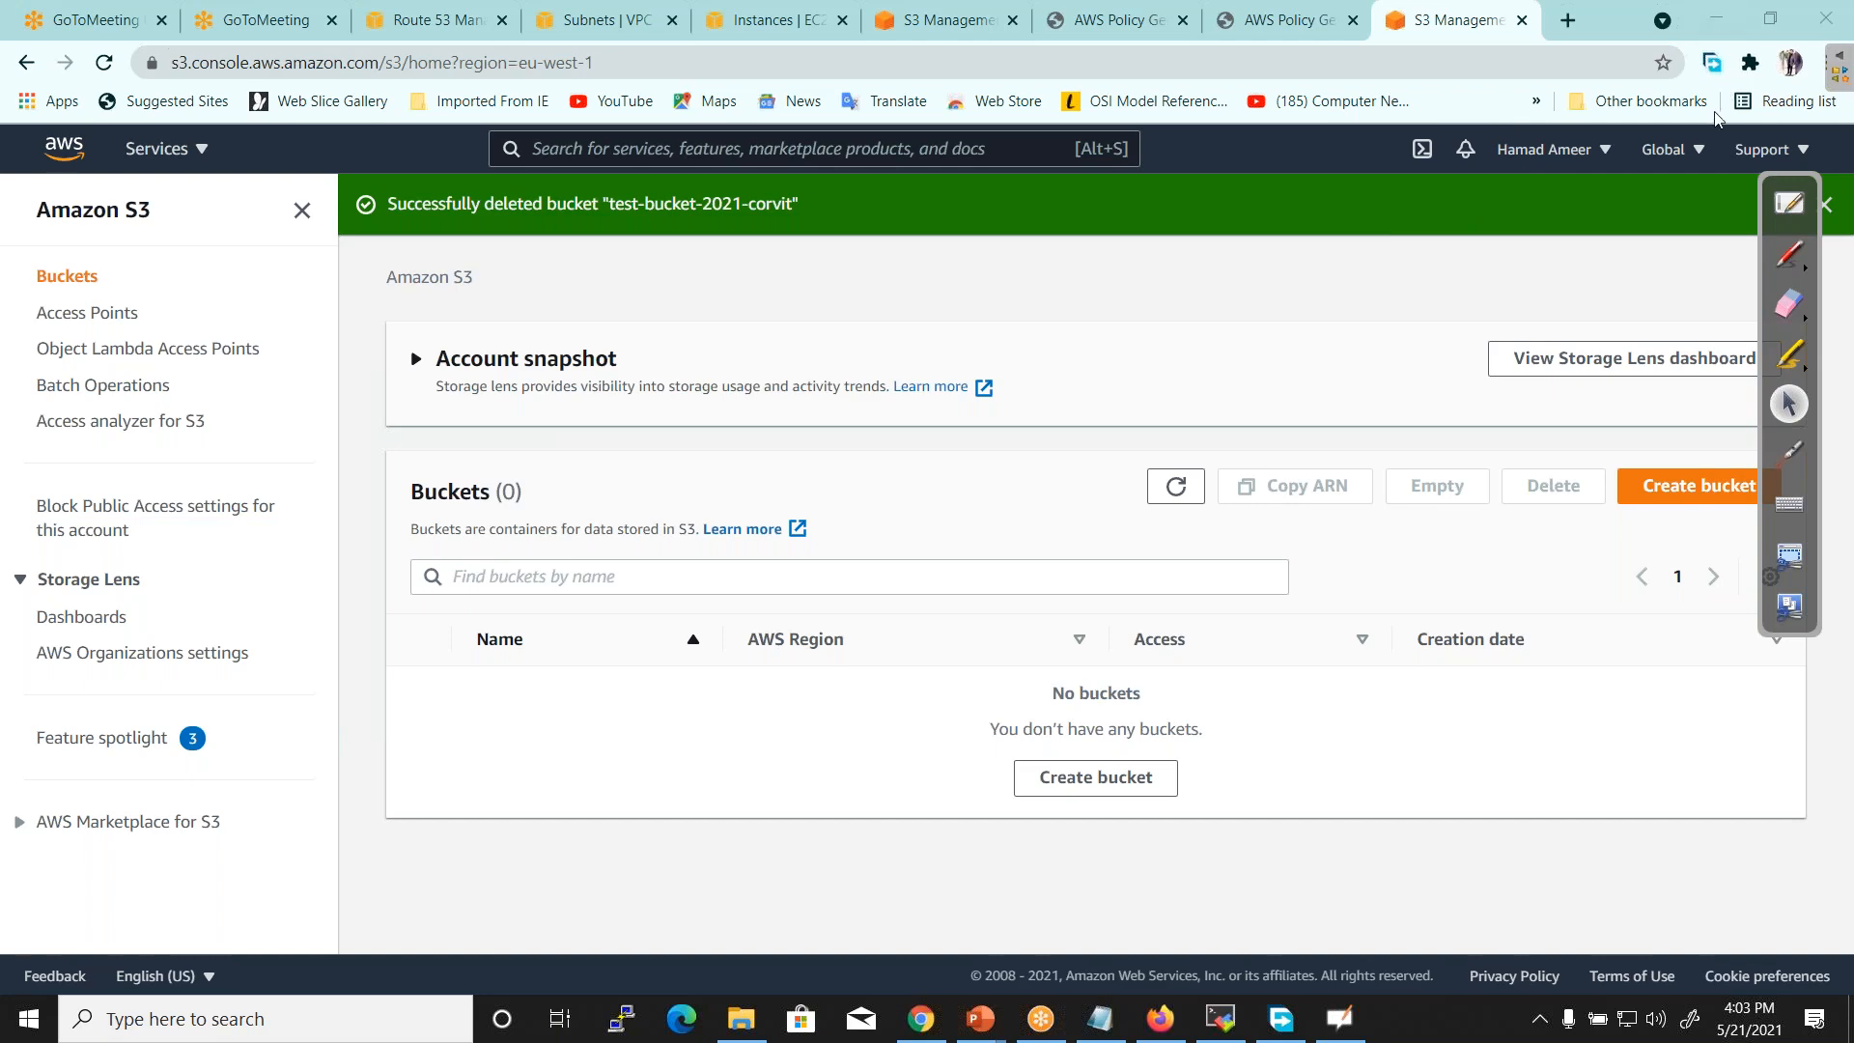
pyautogui.click(1328, 21)
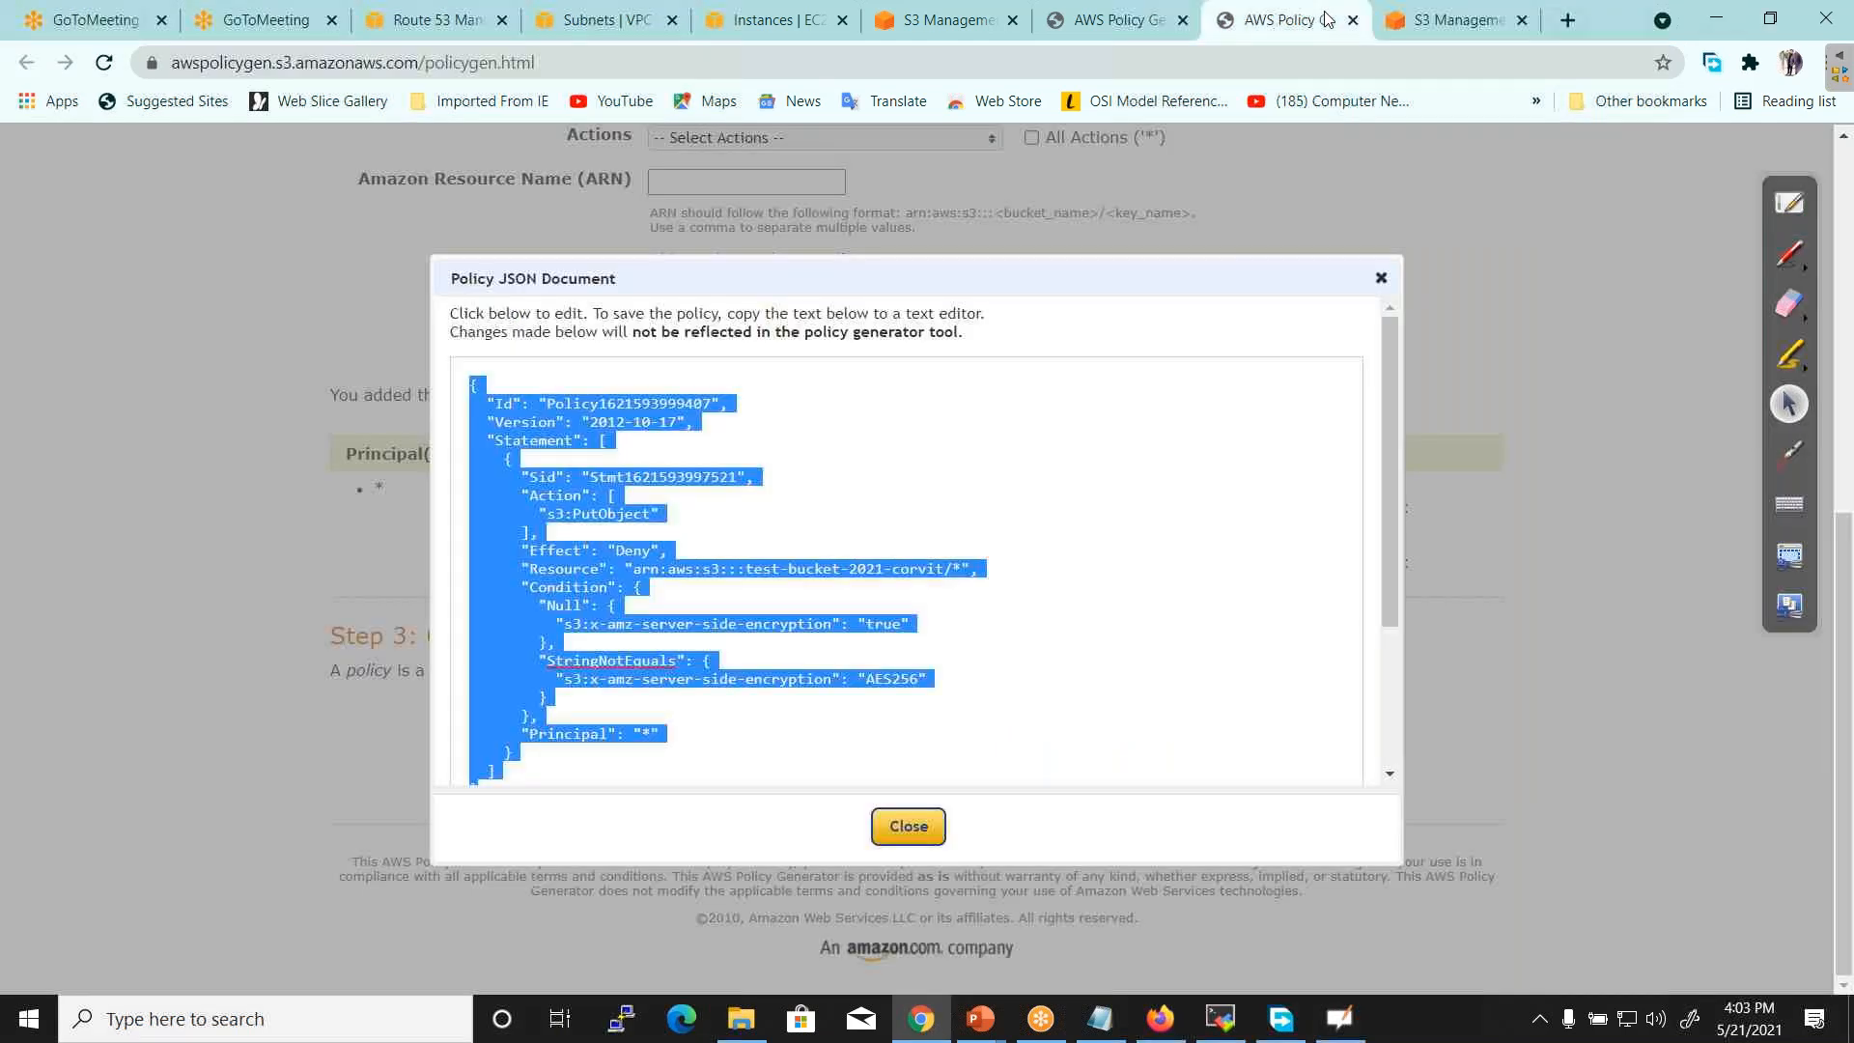
pyautogui.click(1352, 23)
pyautogui.click(1153, 26)
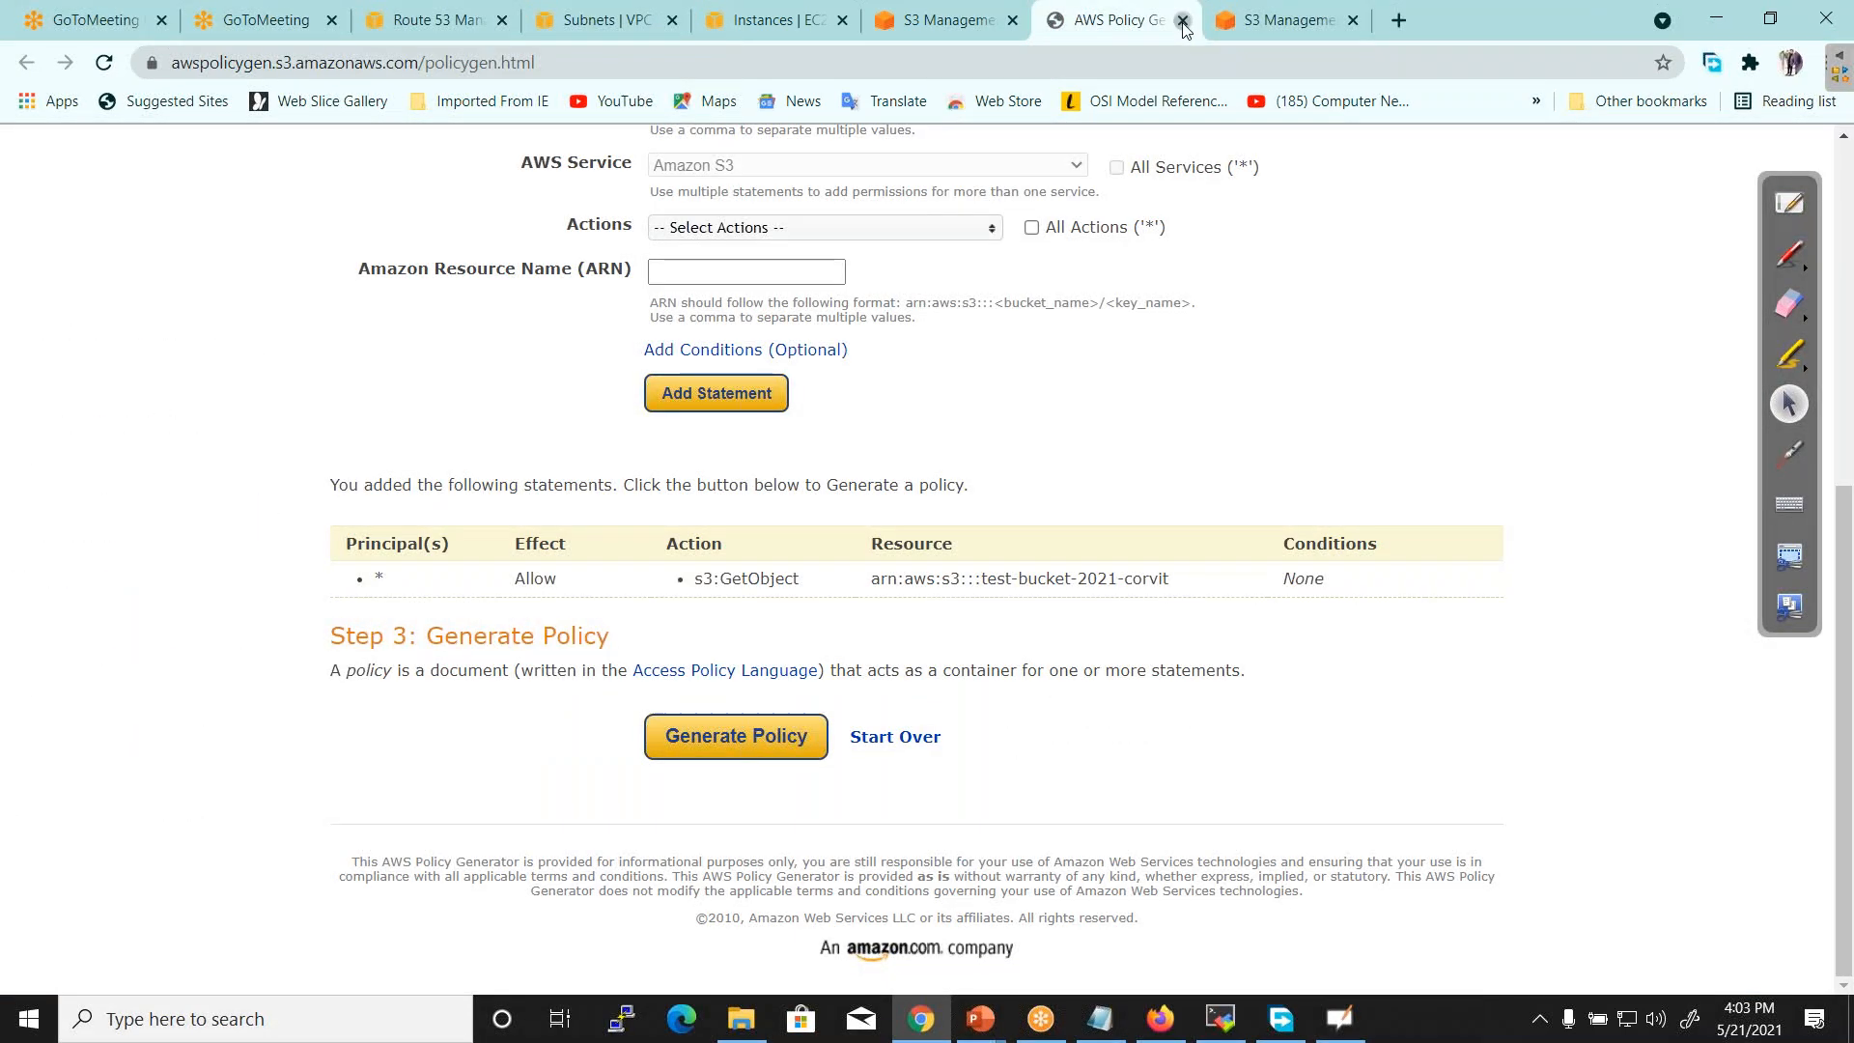
pyautogui.click(1183, 23)
pyautogui.click(893, 27)
pyautogui.click(1015, 24)
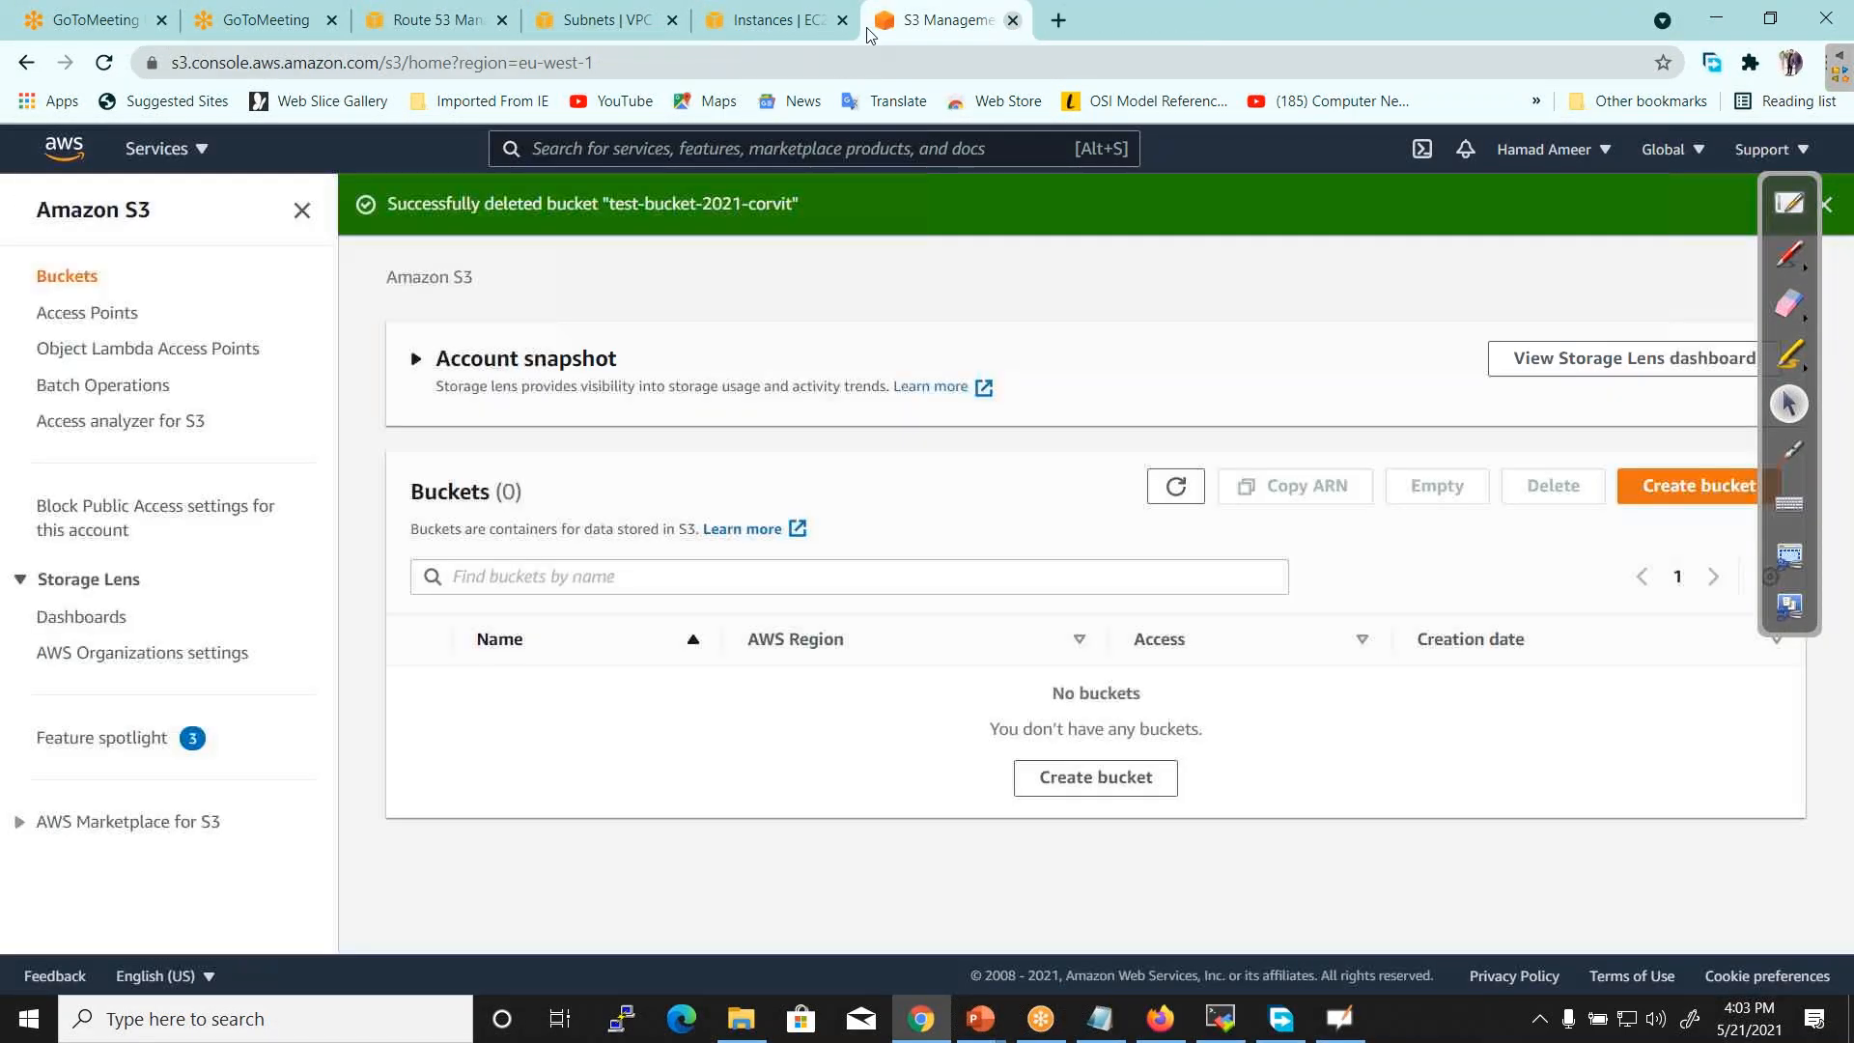
pyautogui.click(1013, 21)
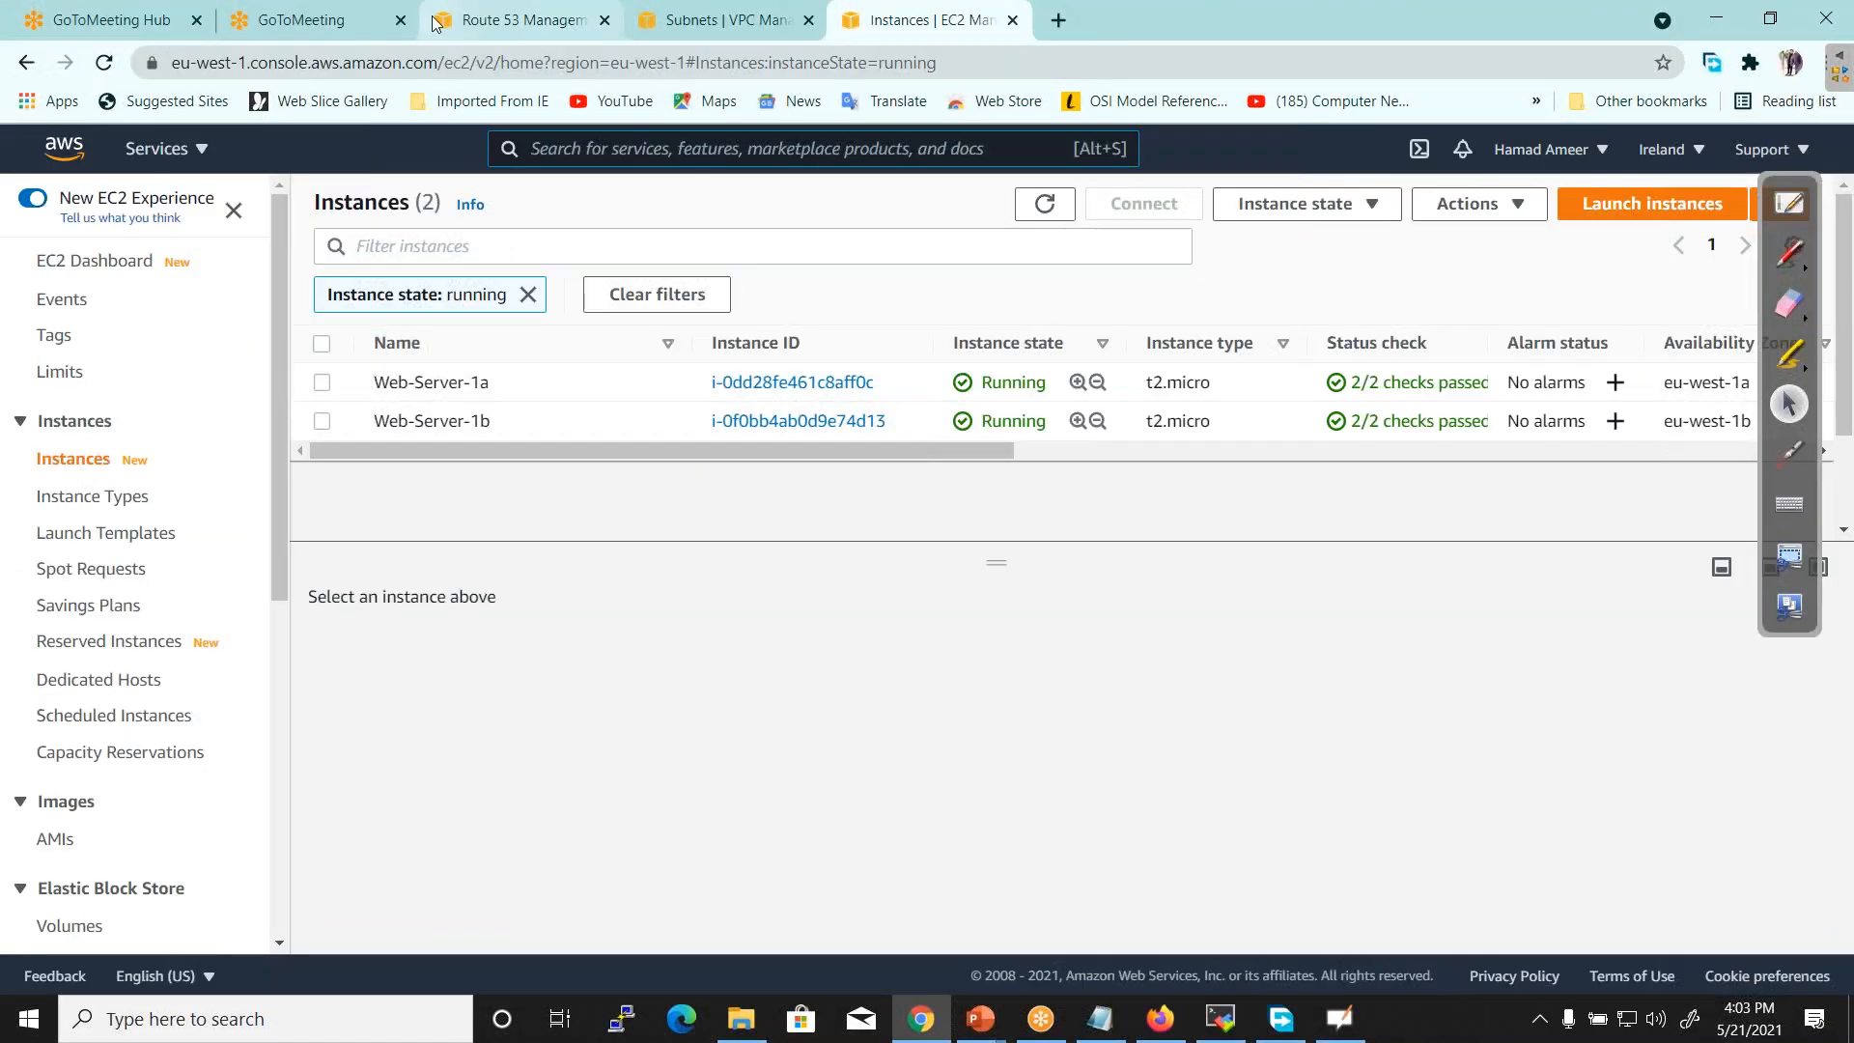
# Switch to the Route 53 console page showing the names of the technologyhub.link record sets
pyautogui.click(540, 21)
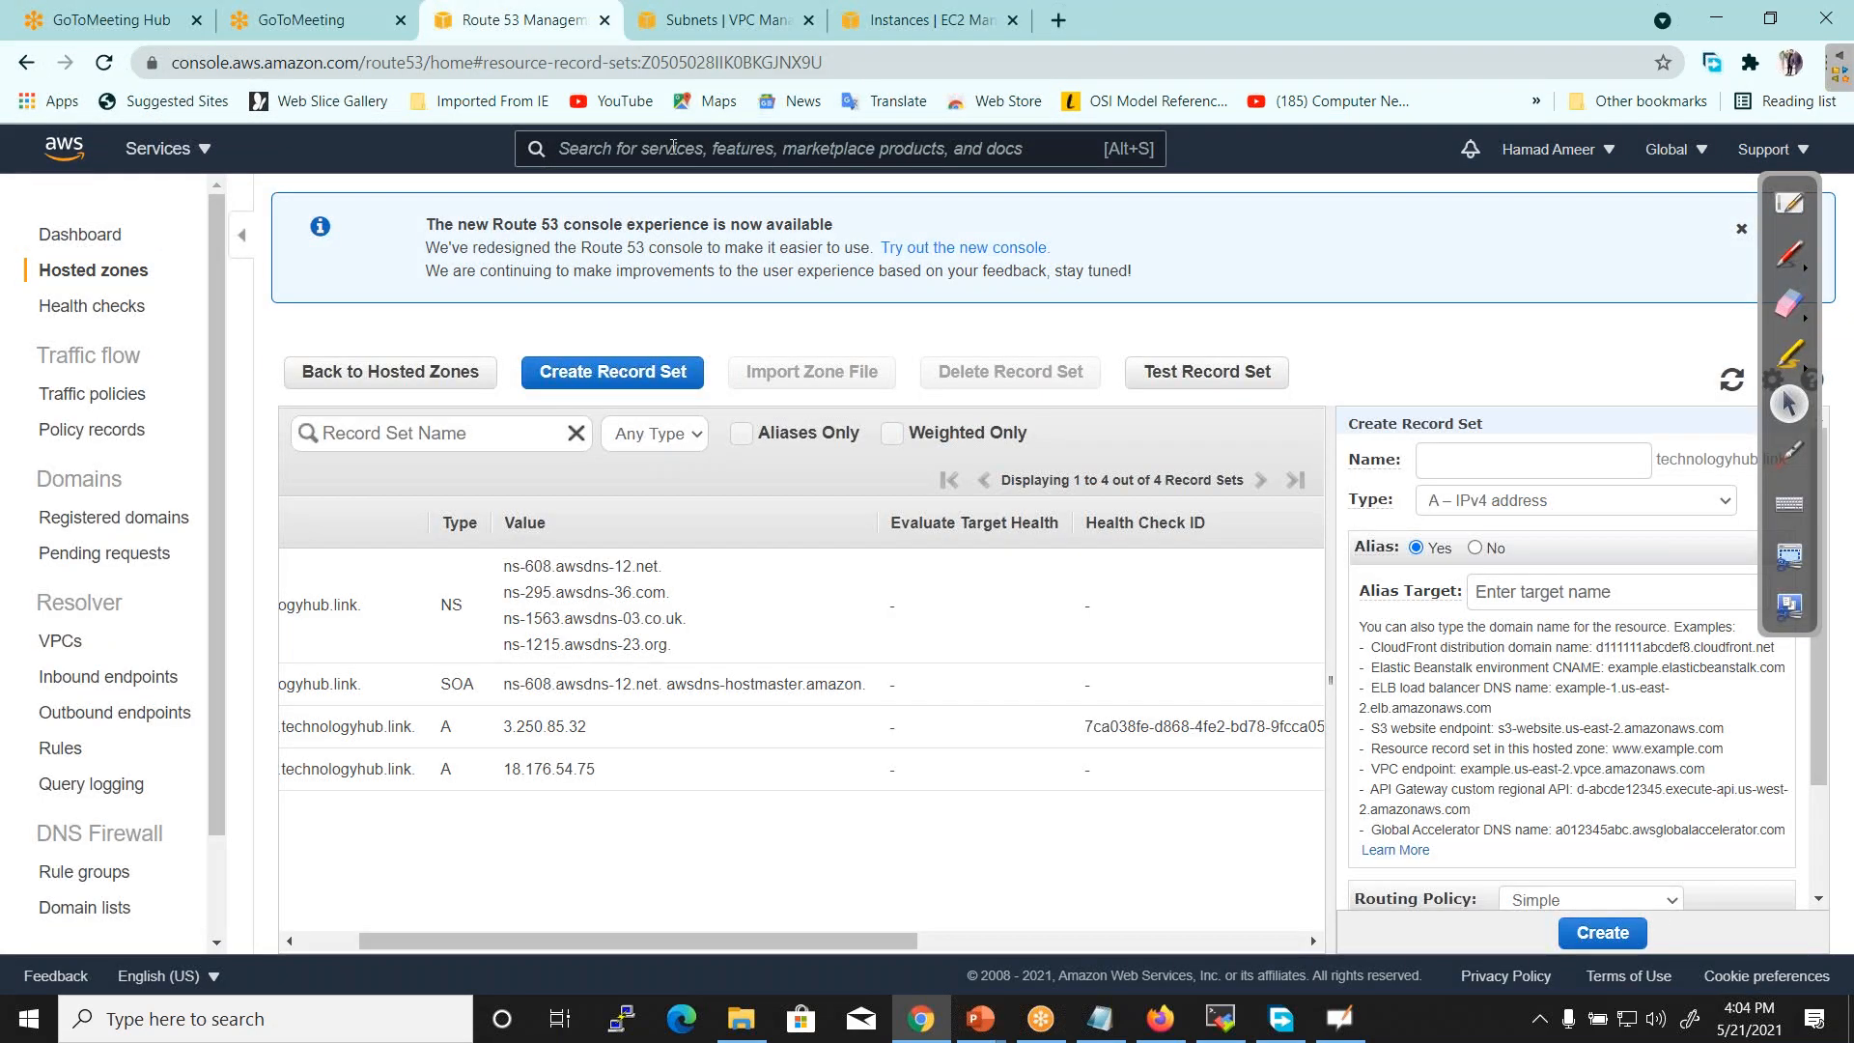
pyautogui.moveTo(570, 940); pyautogui.dragTo(502, 942)
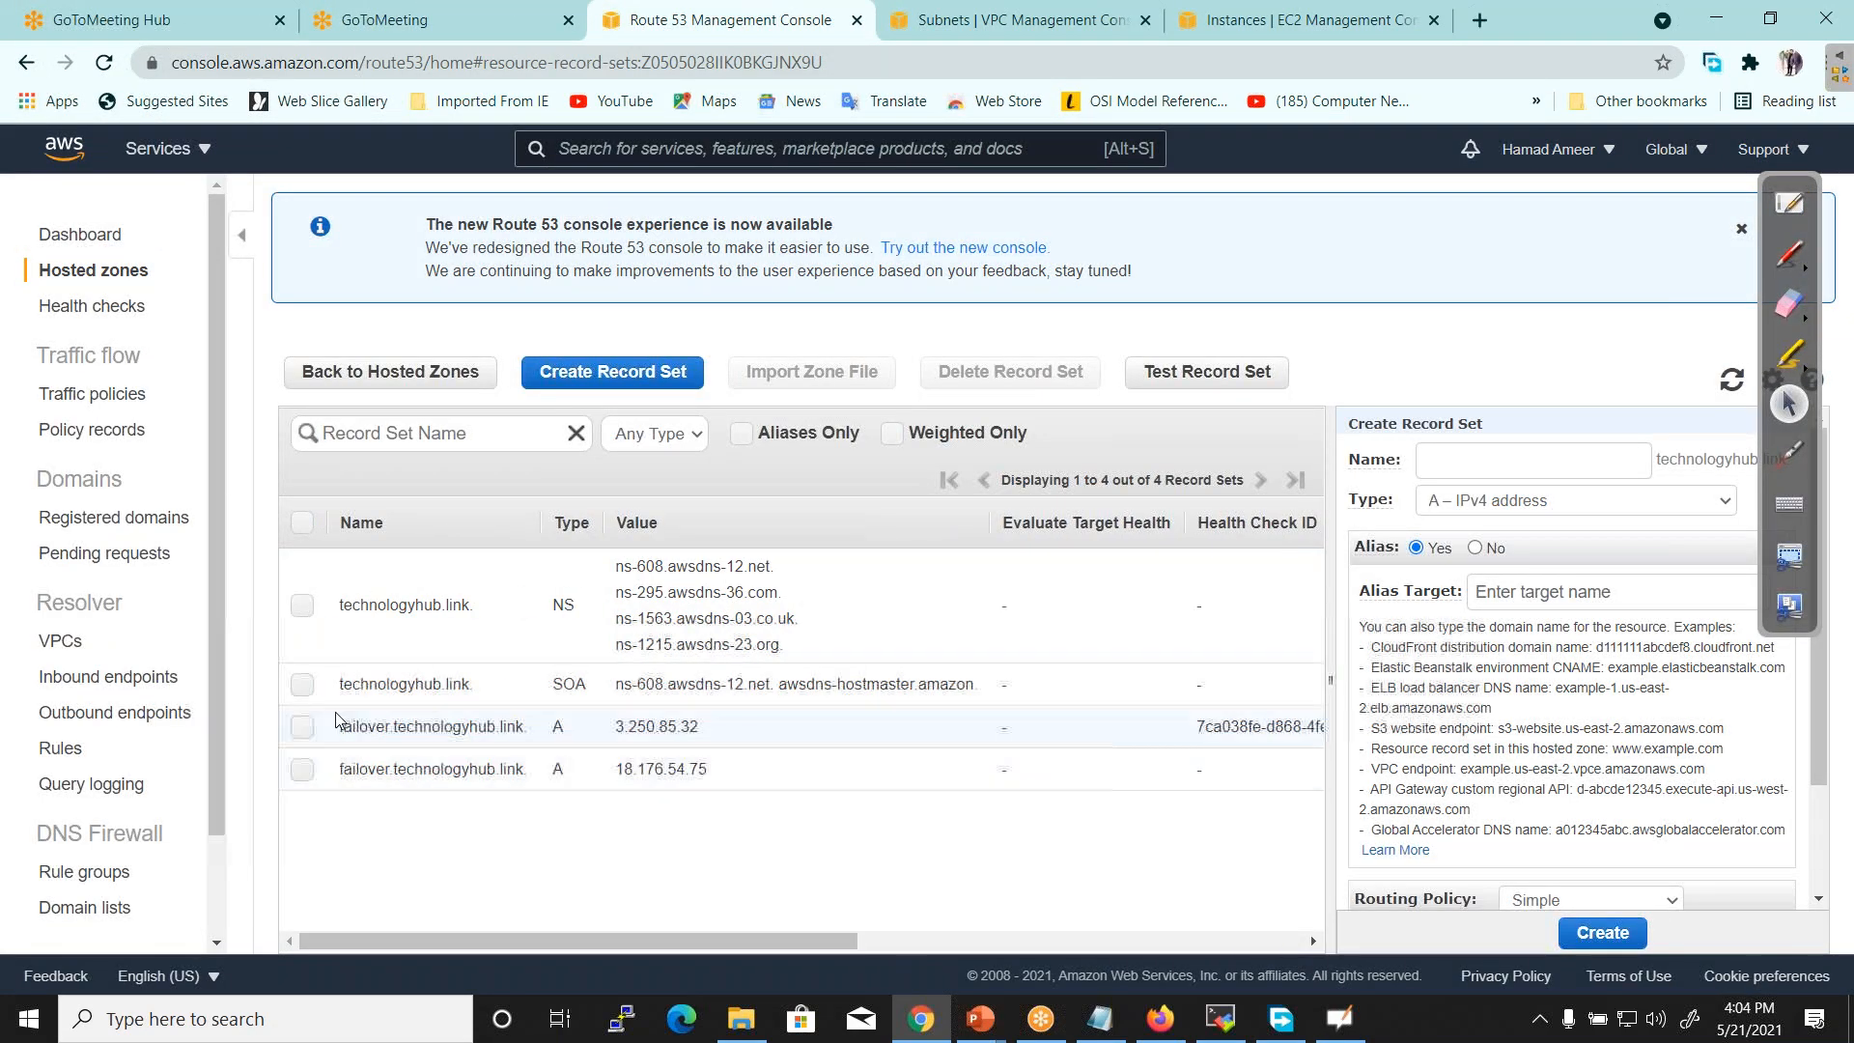
pyautogui.click(303, 727)
pyautogui.click(302, 770)
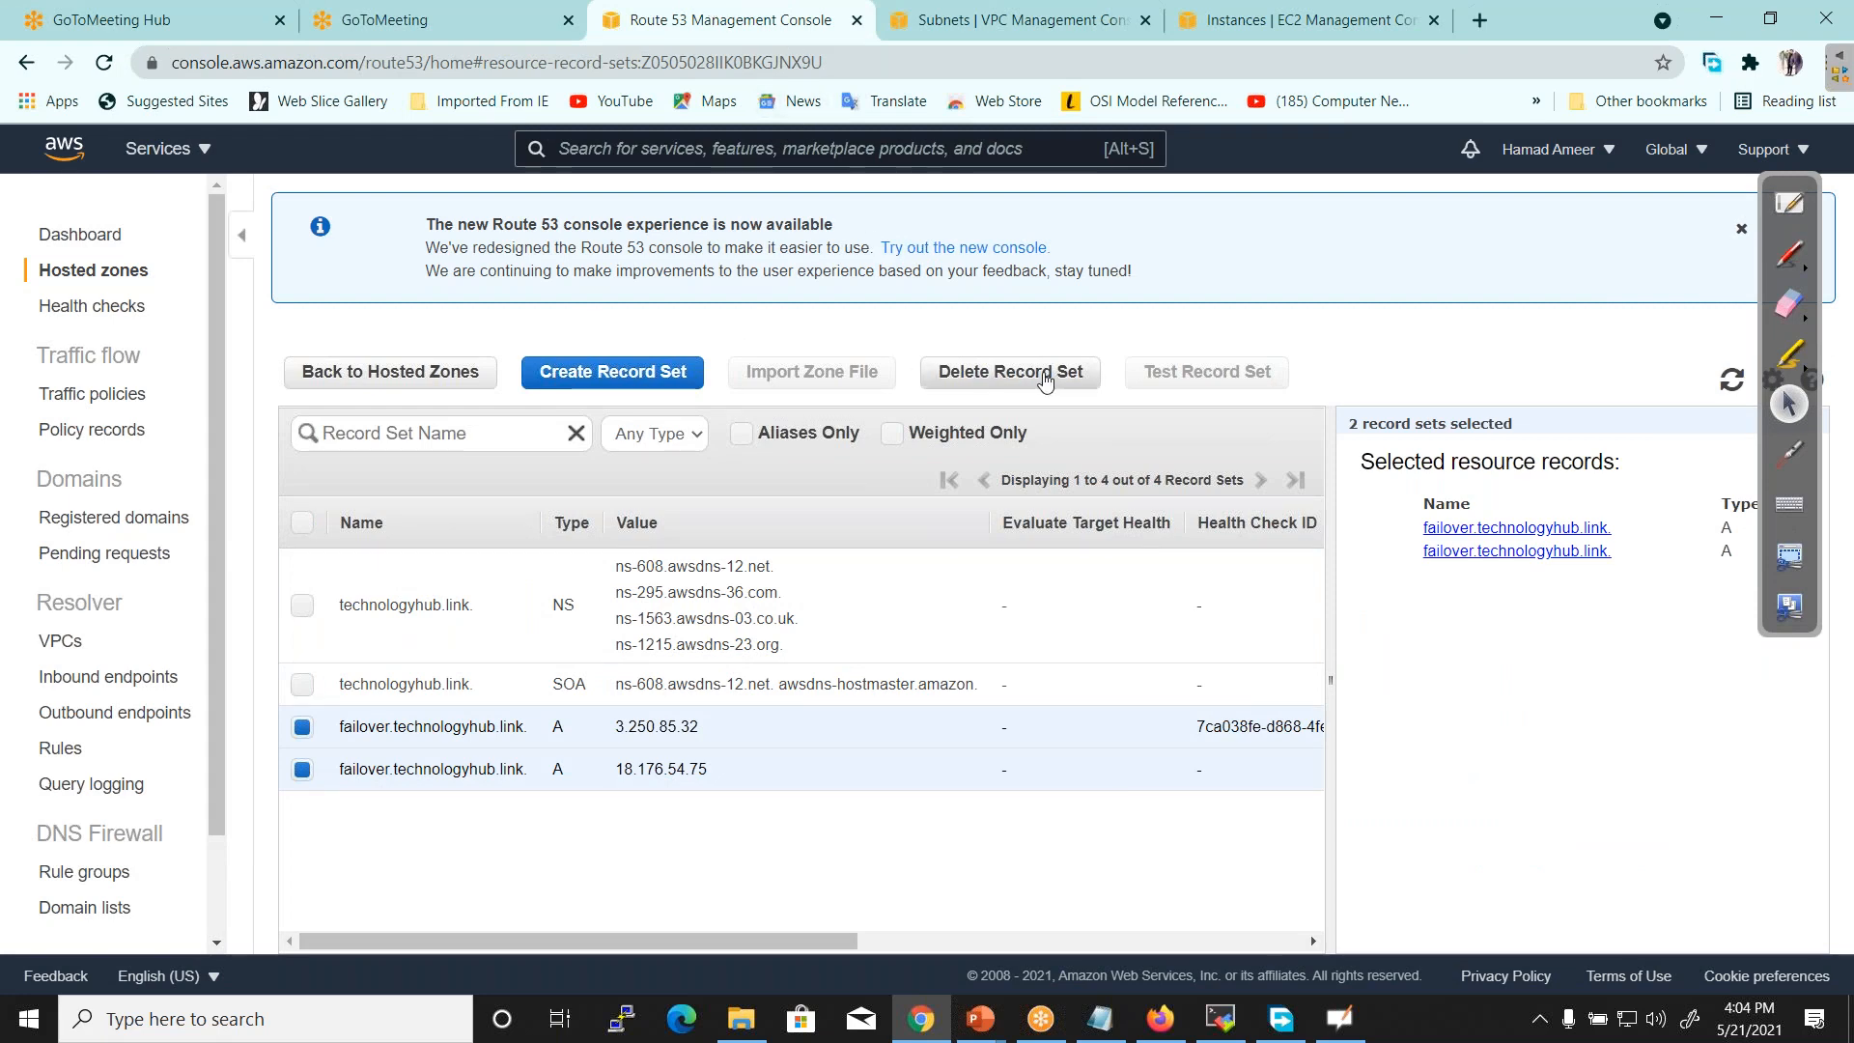
pyautogui.click(1422, 181)
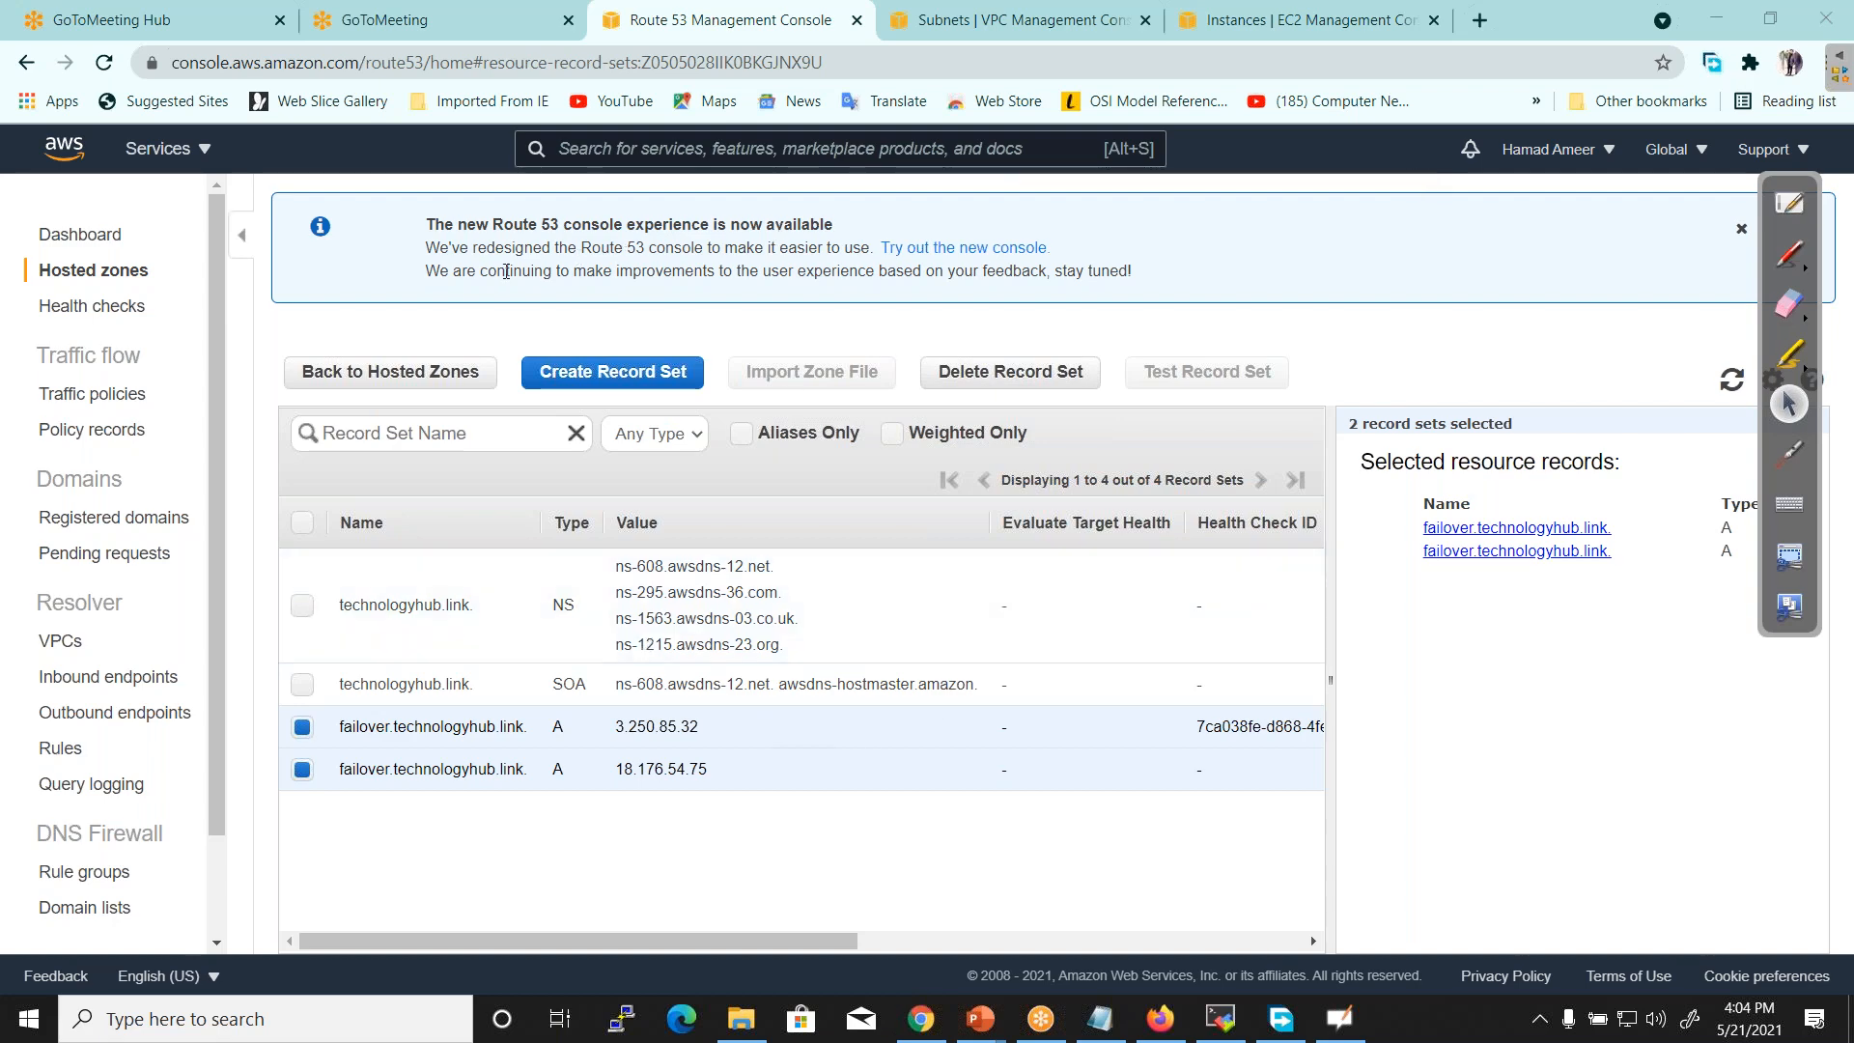
pyautogui.click(440, 373)
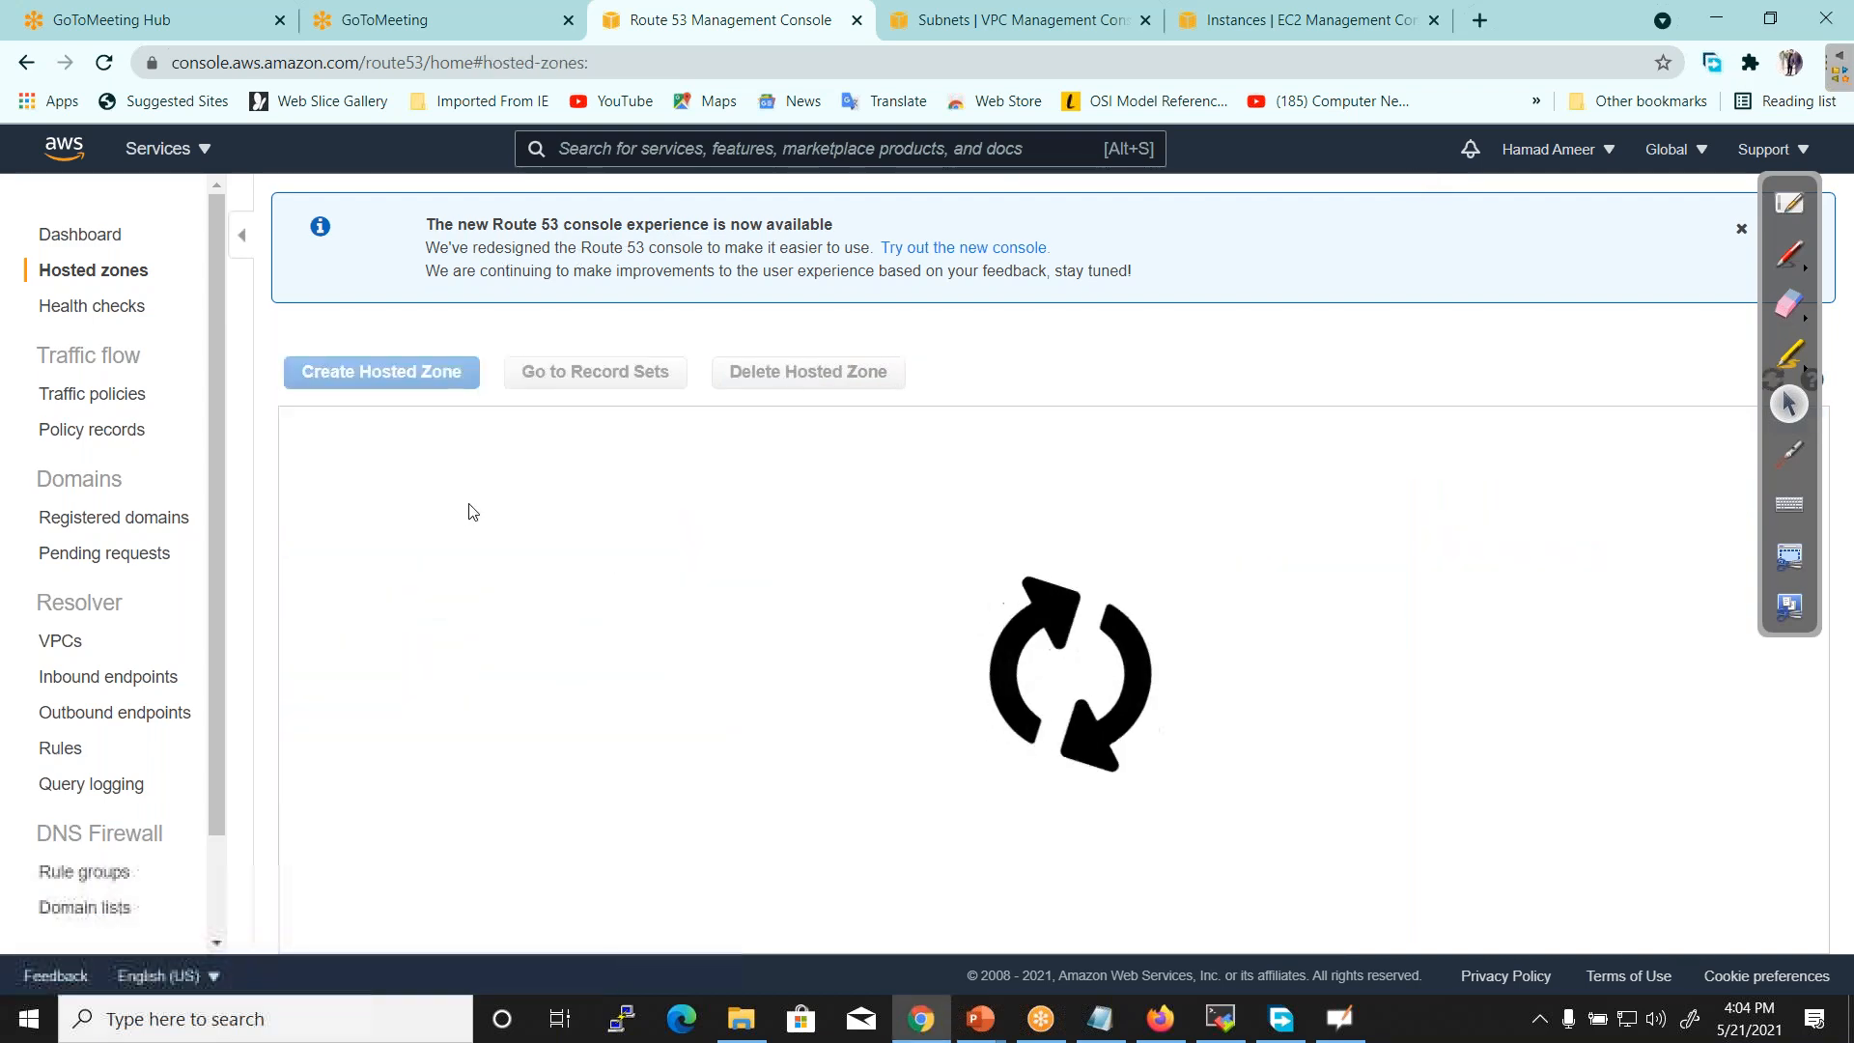
pyautogui.click(427, 537)
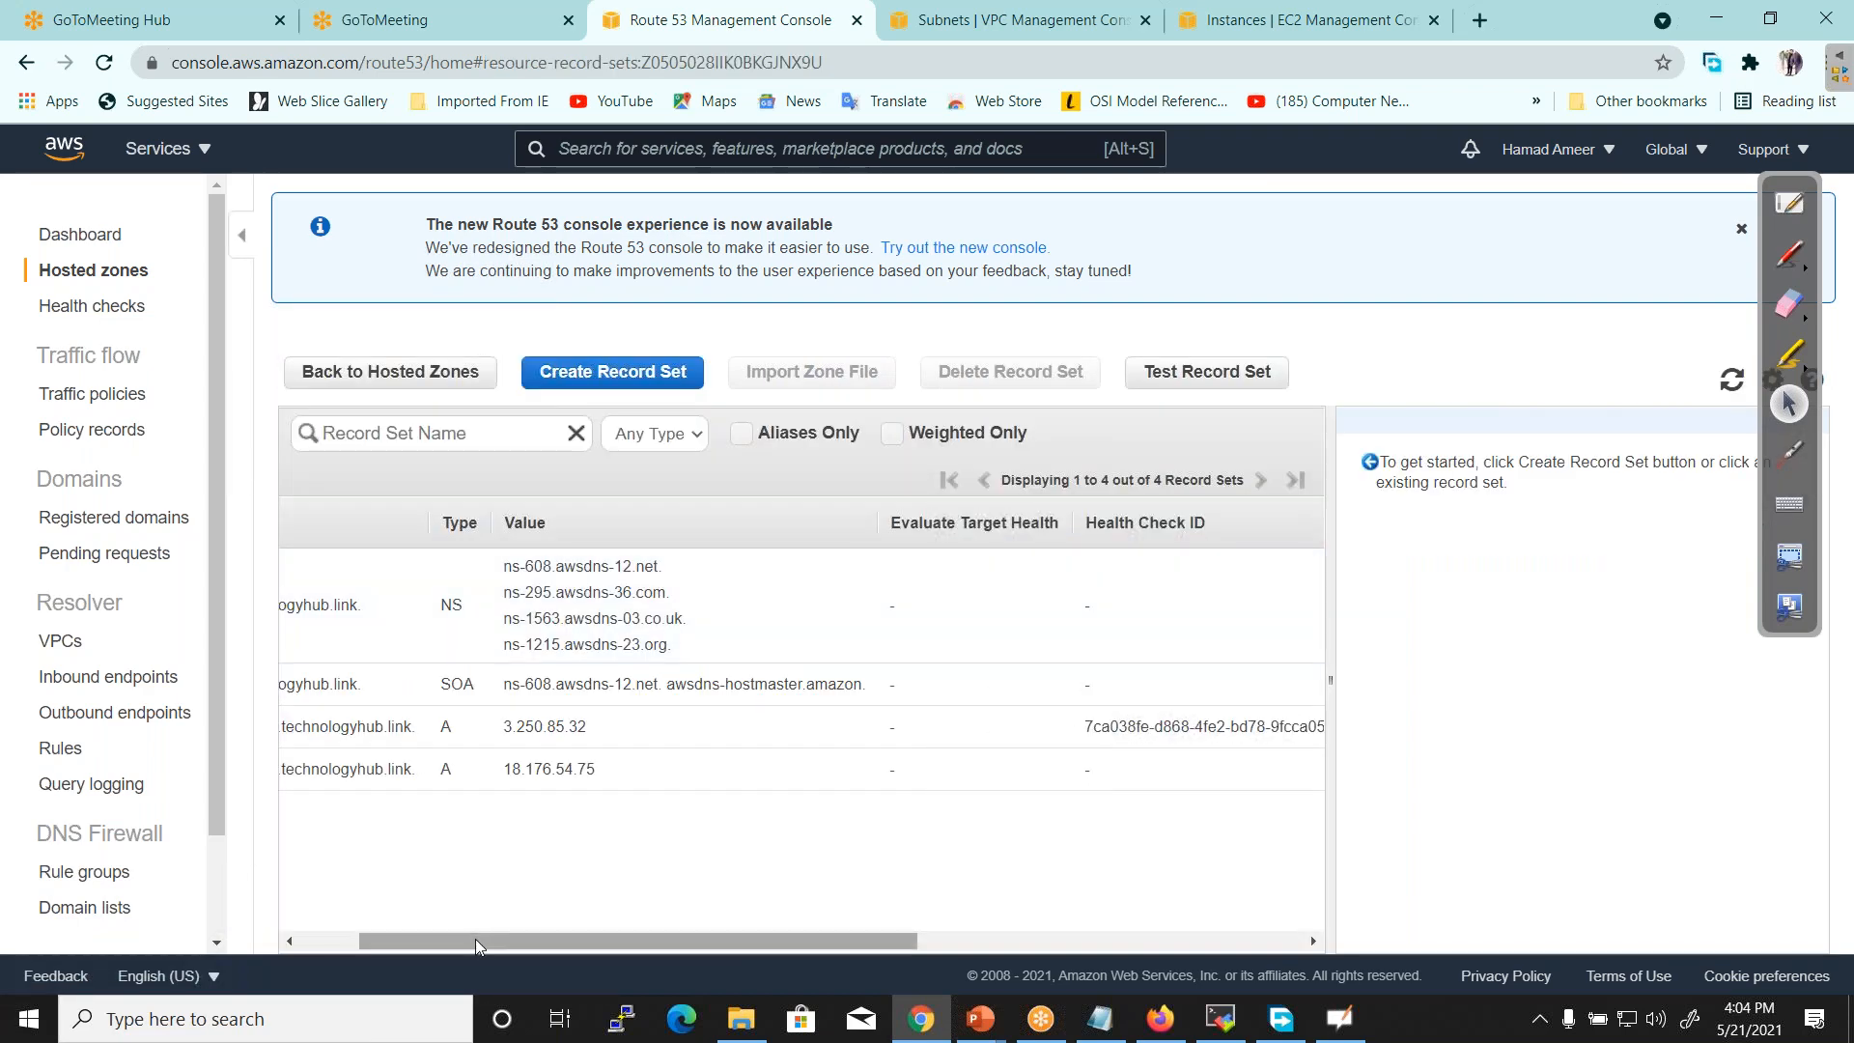
# Delete both failover.technologyhub.link A records from the hosted zone and confirm the deletion
pyautogui.moveTo(480, 943); pyautogui.dragTo(415, 943)
pyautogui.click(303, 727)
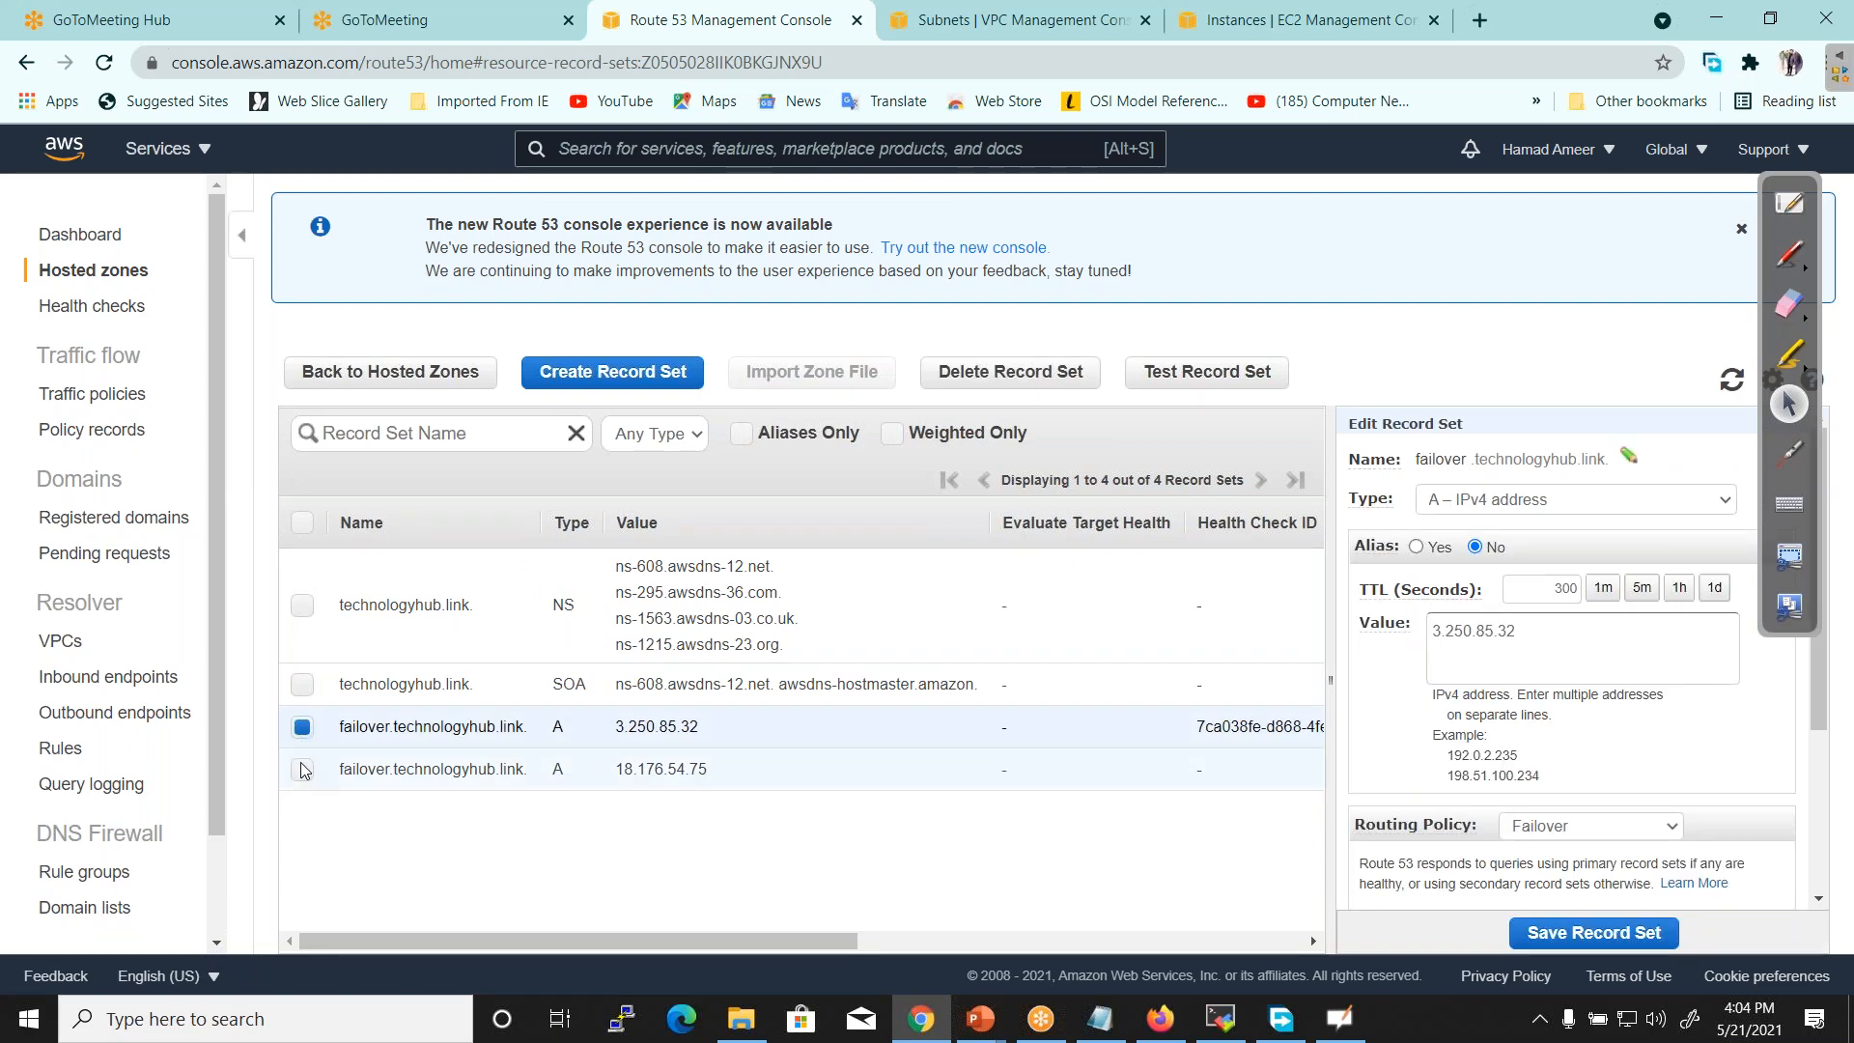
pyautogui.click(302, 769)
pyautogui.click(1010, 372)
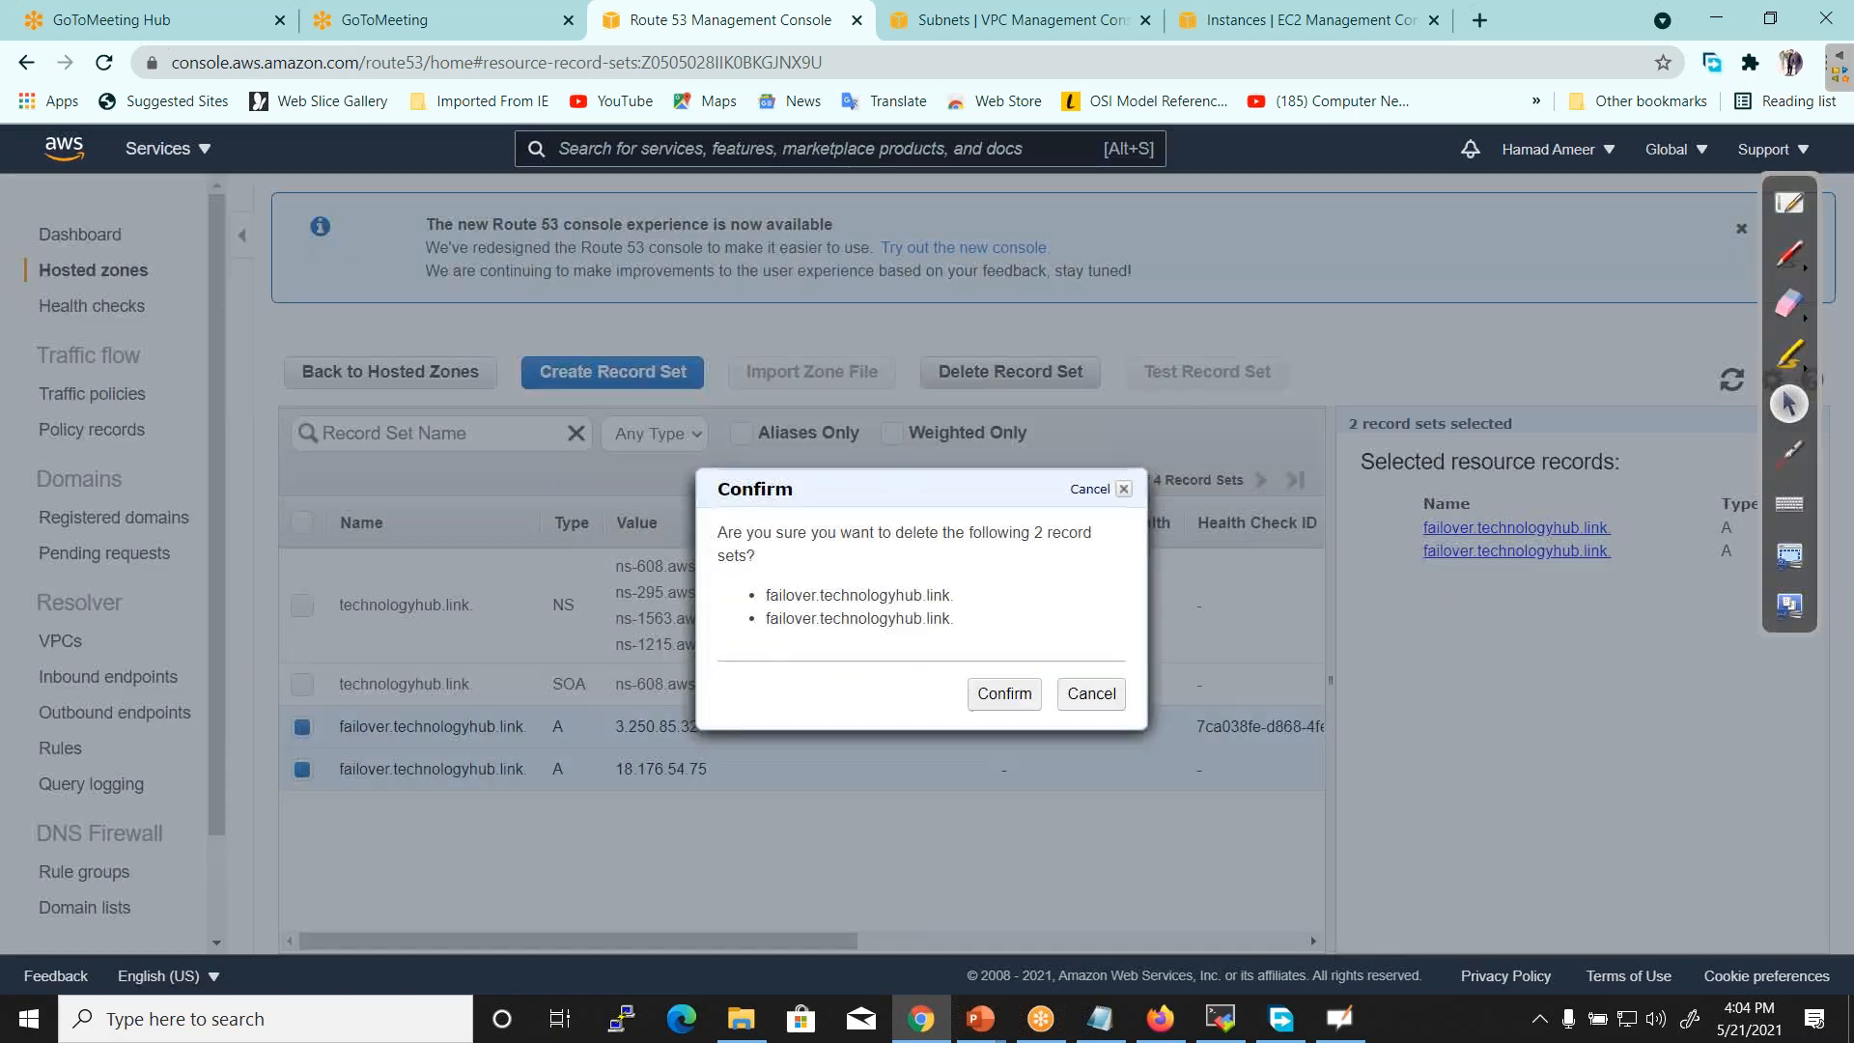
pyautogui.click(1001, 692)
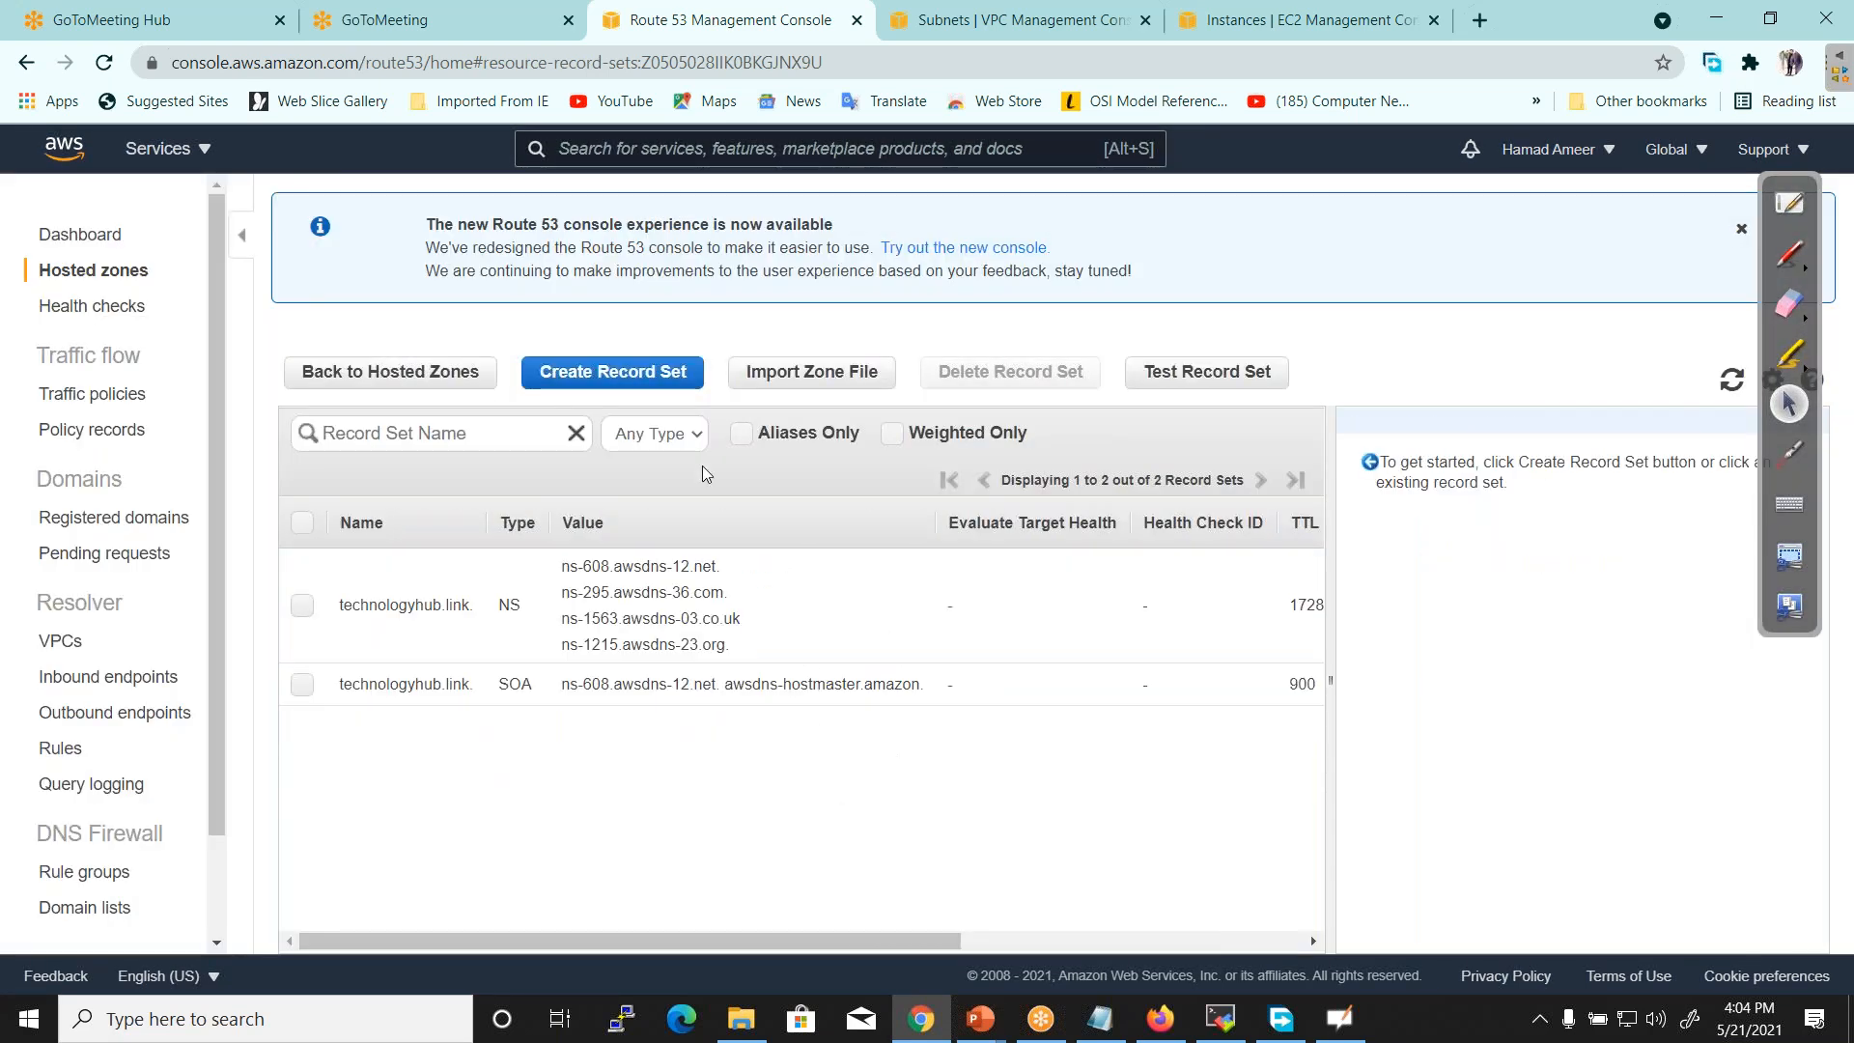
# Delete the tokyoHC health check in Route 53 and confirm the deletion
pyautogui.click(92, 306)
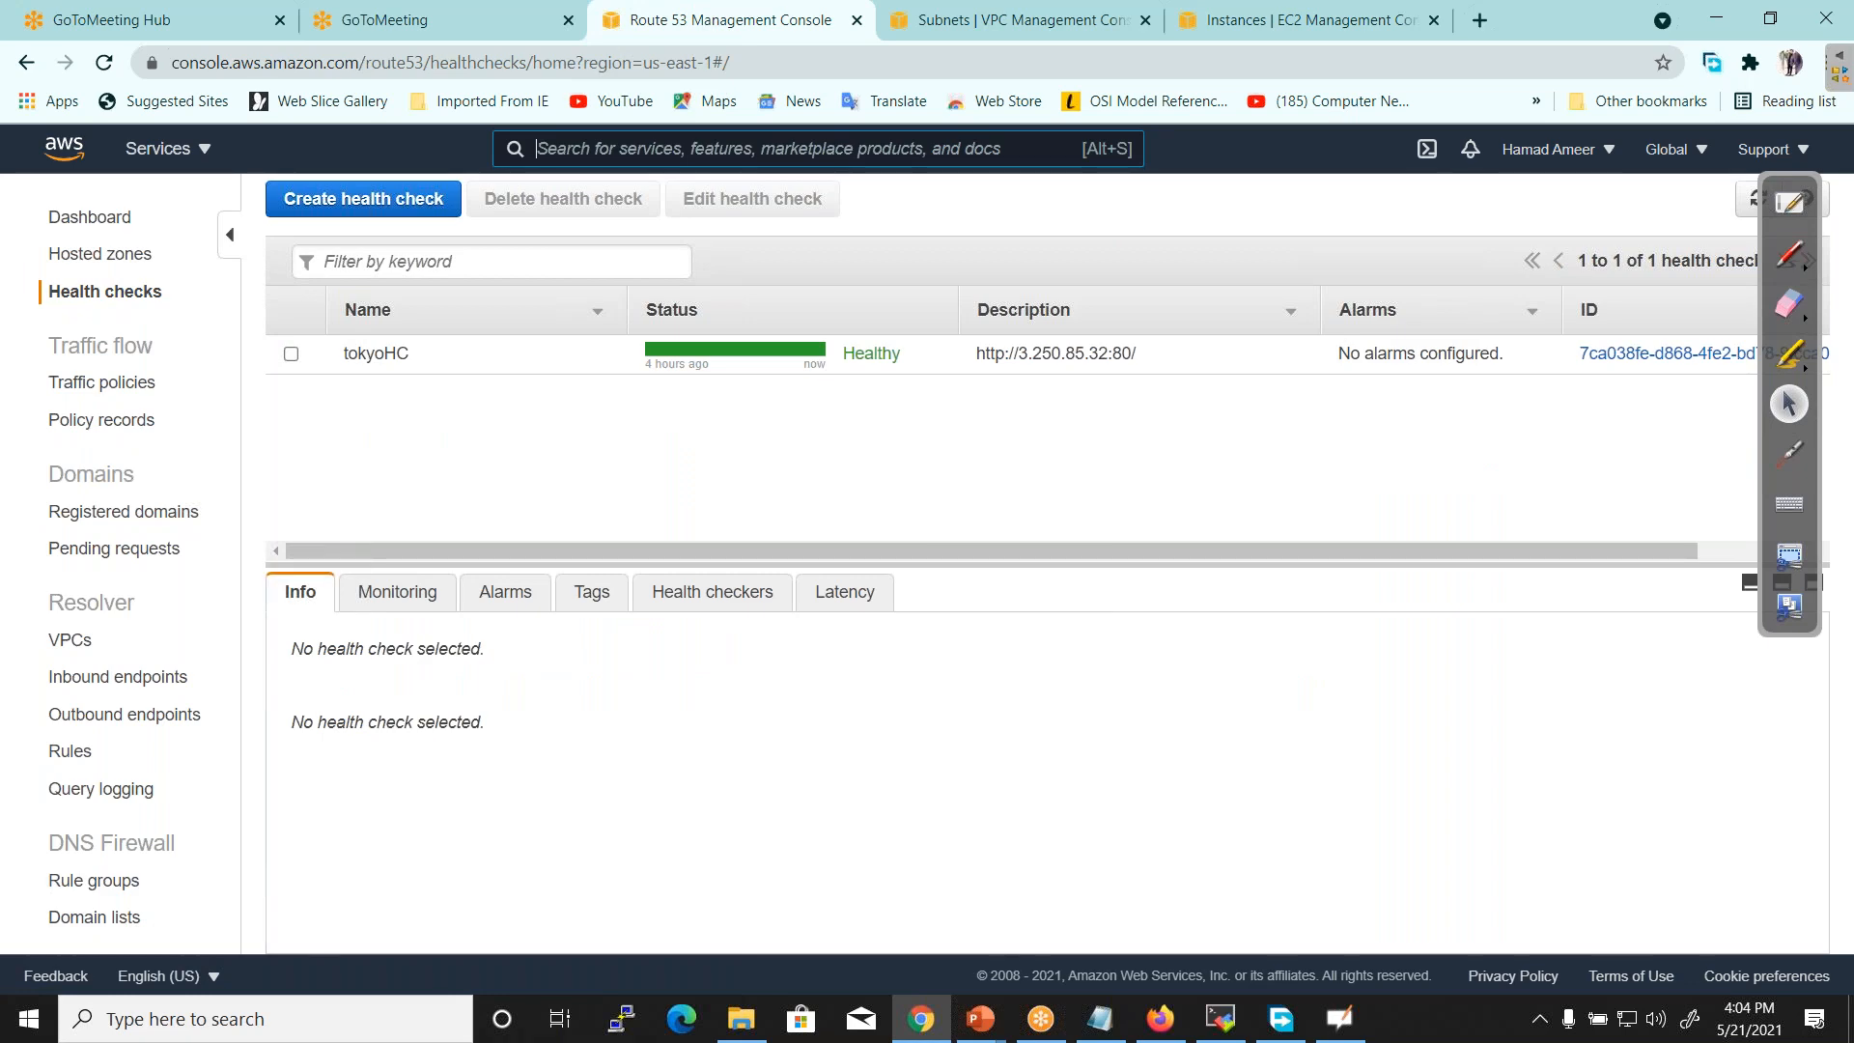
pyautogui.click(290, 354)
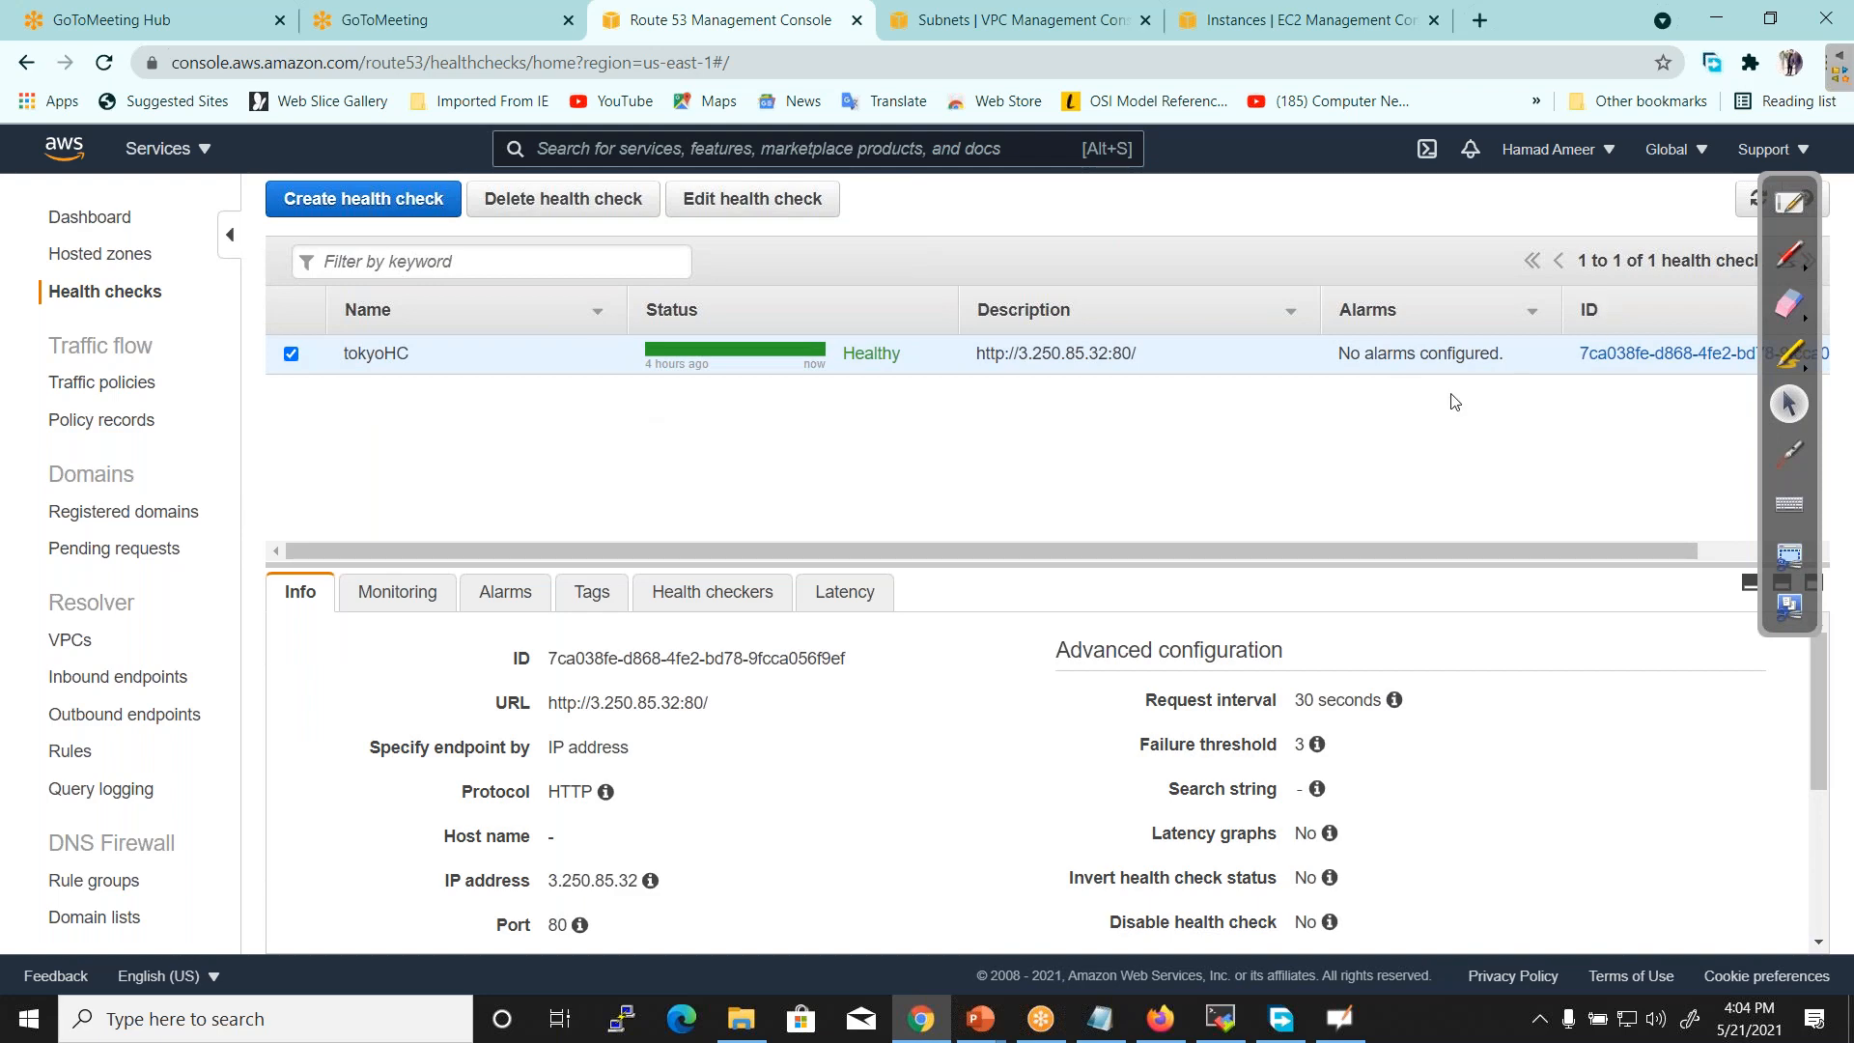
pyautogui.click(603, 204)
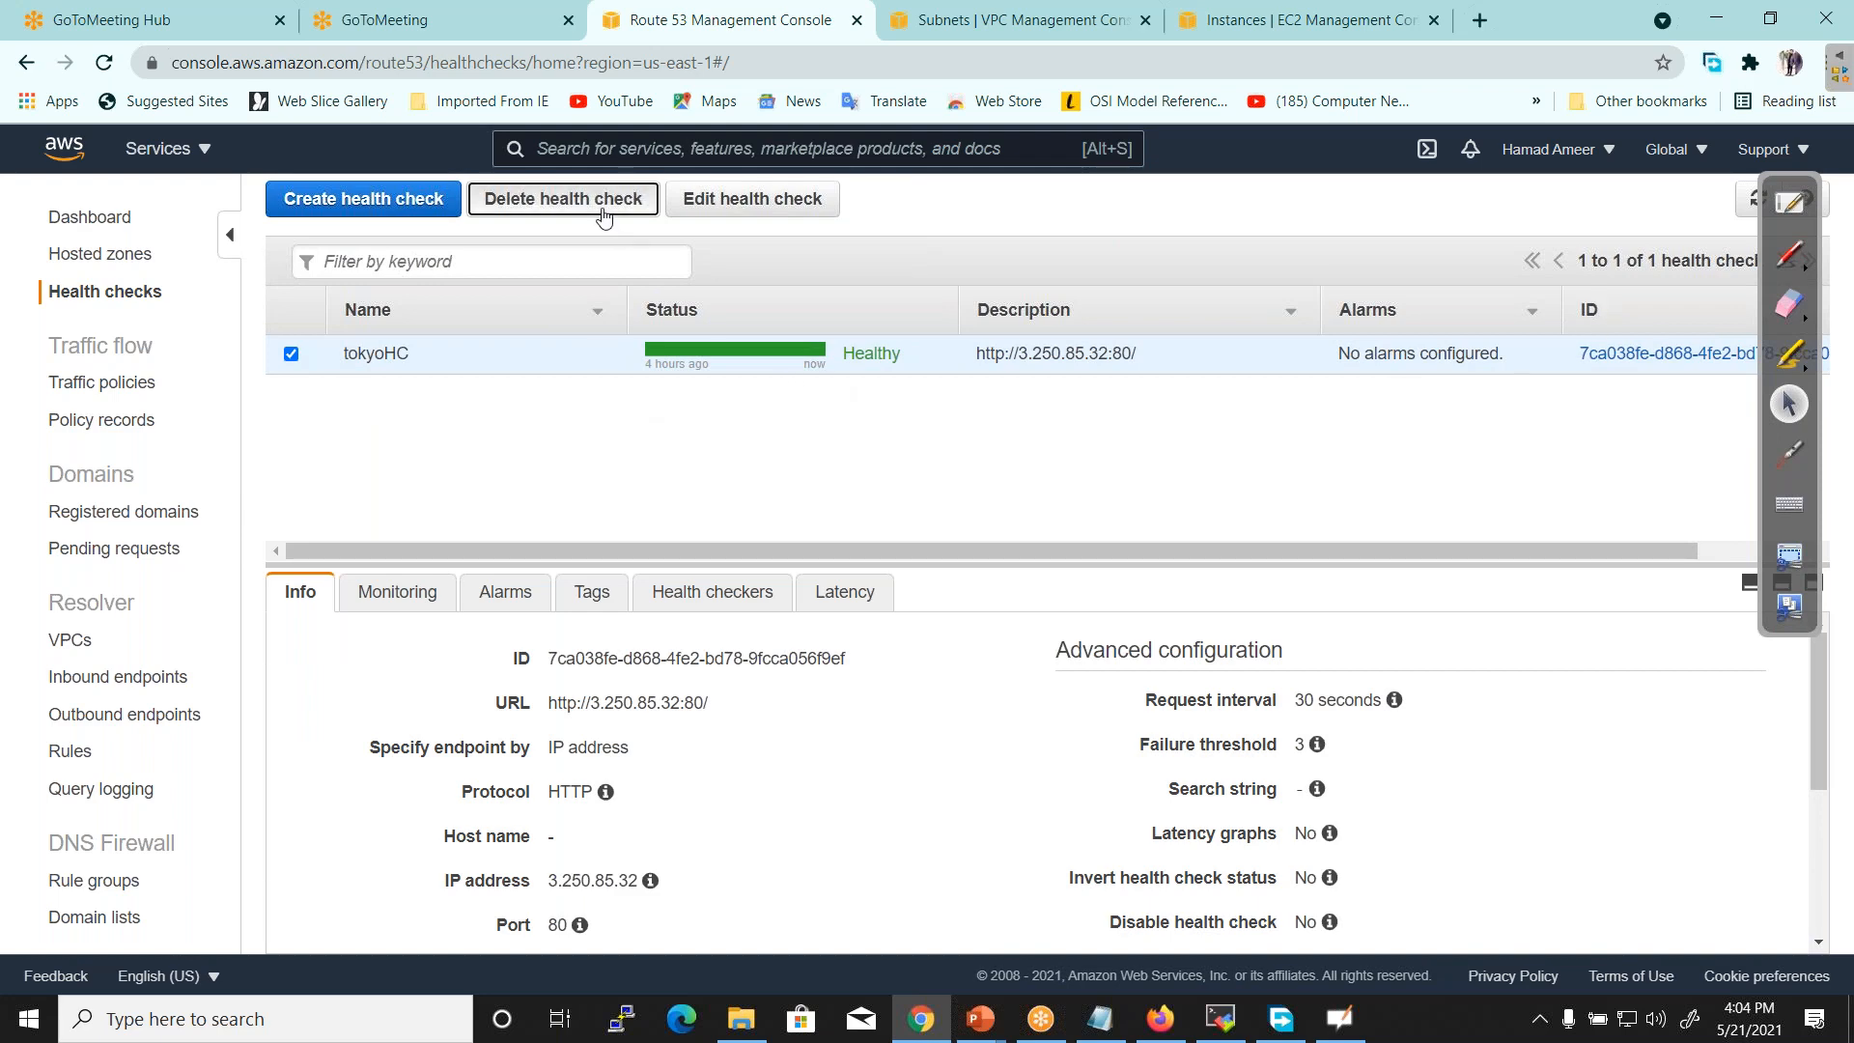
pyautogui.click(1190, 486)
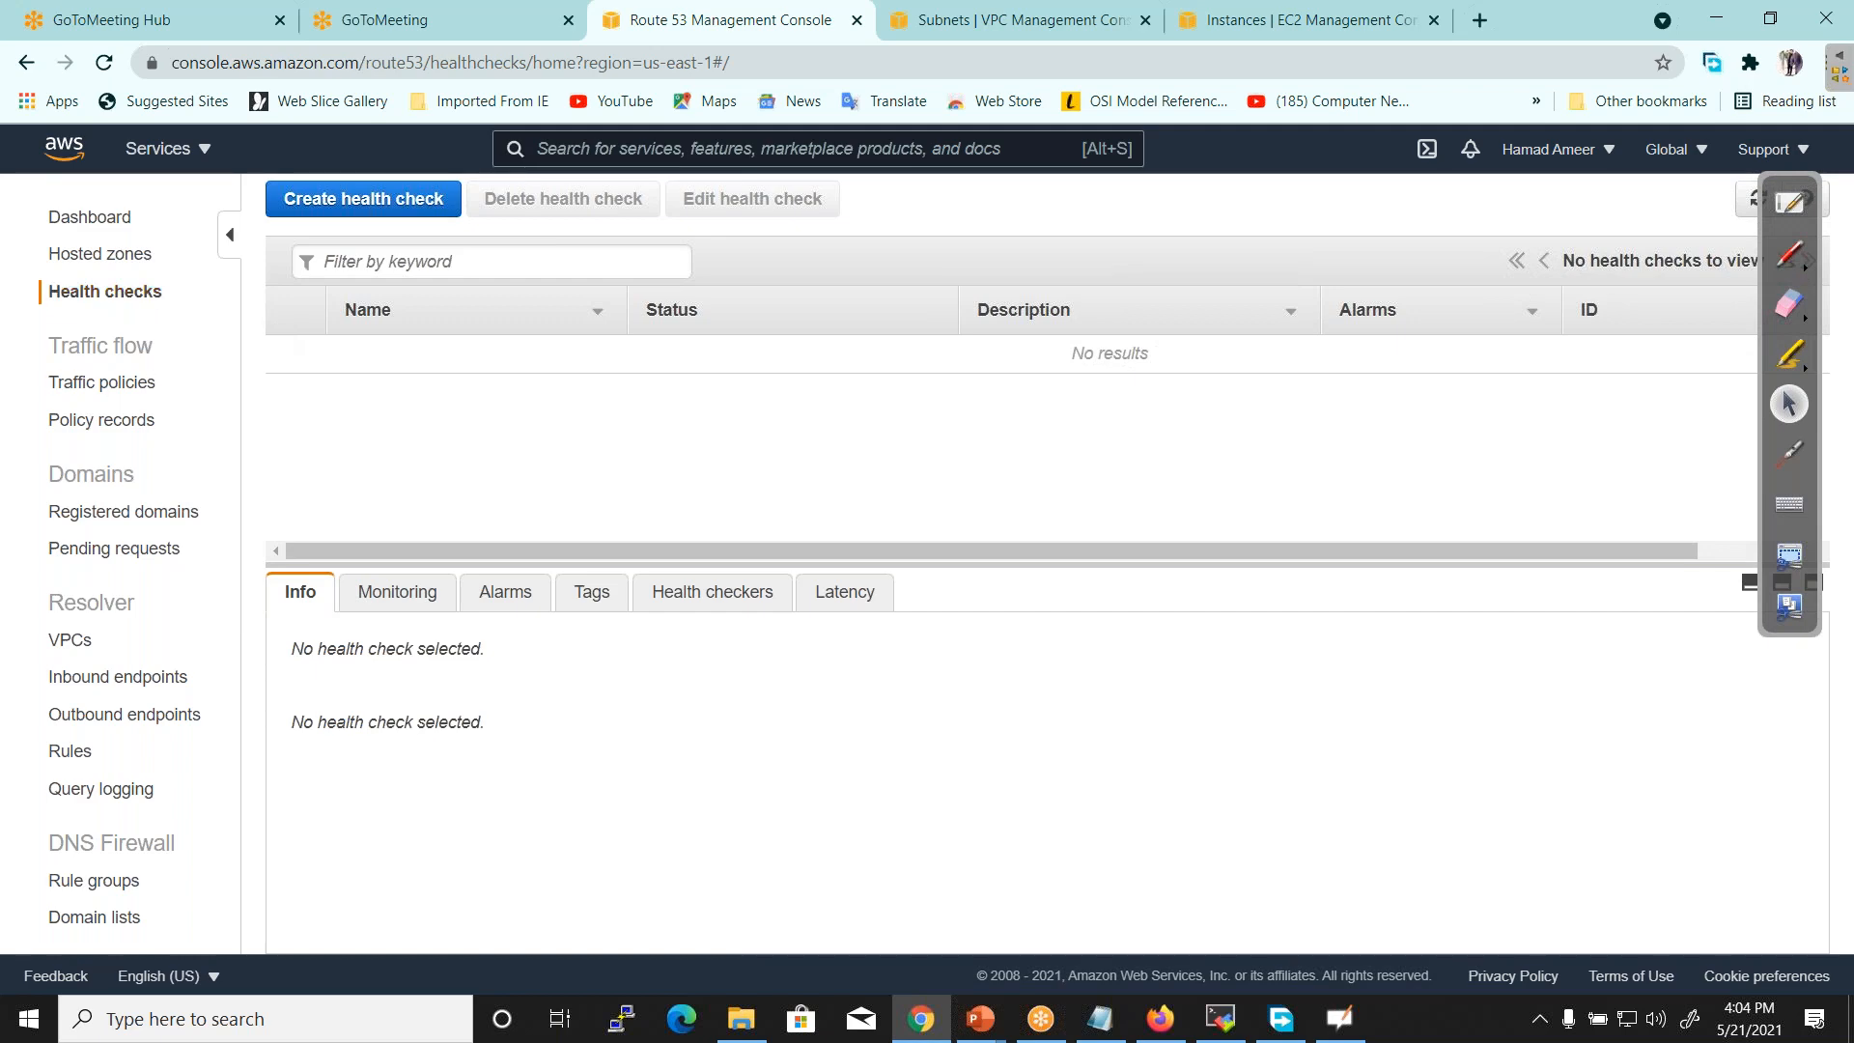
# Check the remaining record sets of the technologyhub.link zone, then close the Route 53 page and go to the EC2 Instances list
pyautogui.click(132, 259)
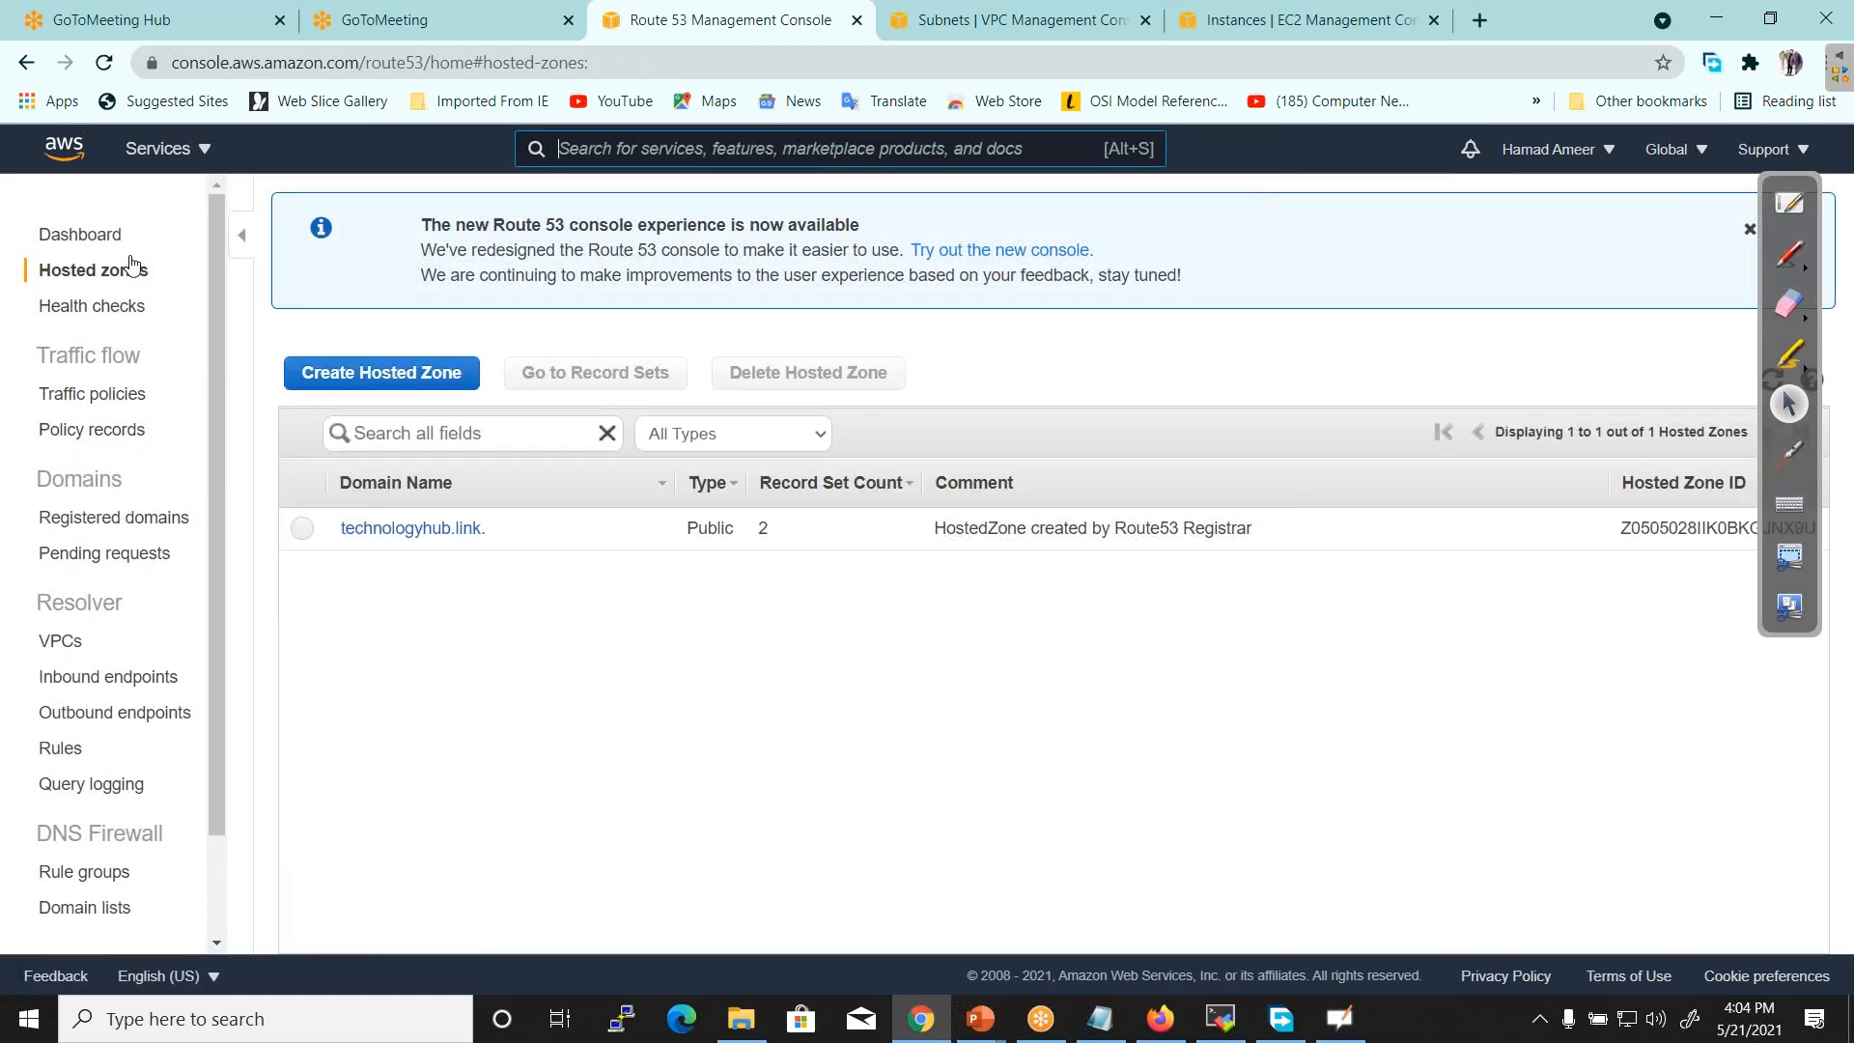
pyautogui.click(448, 531)
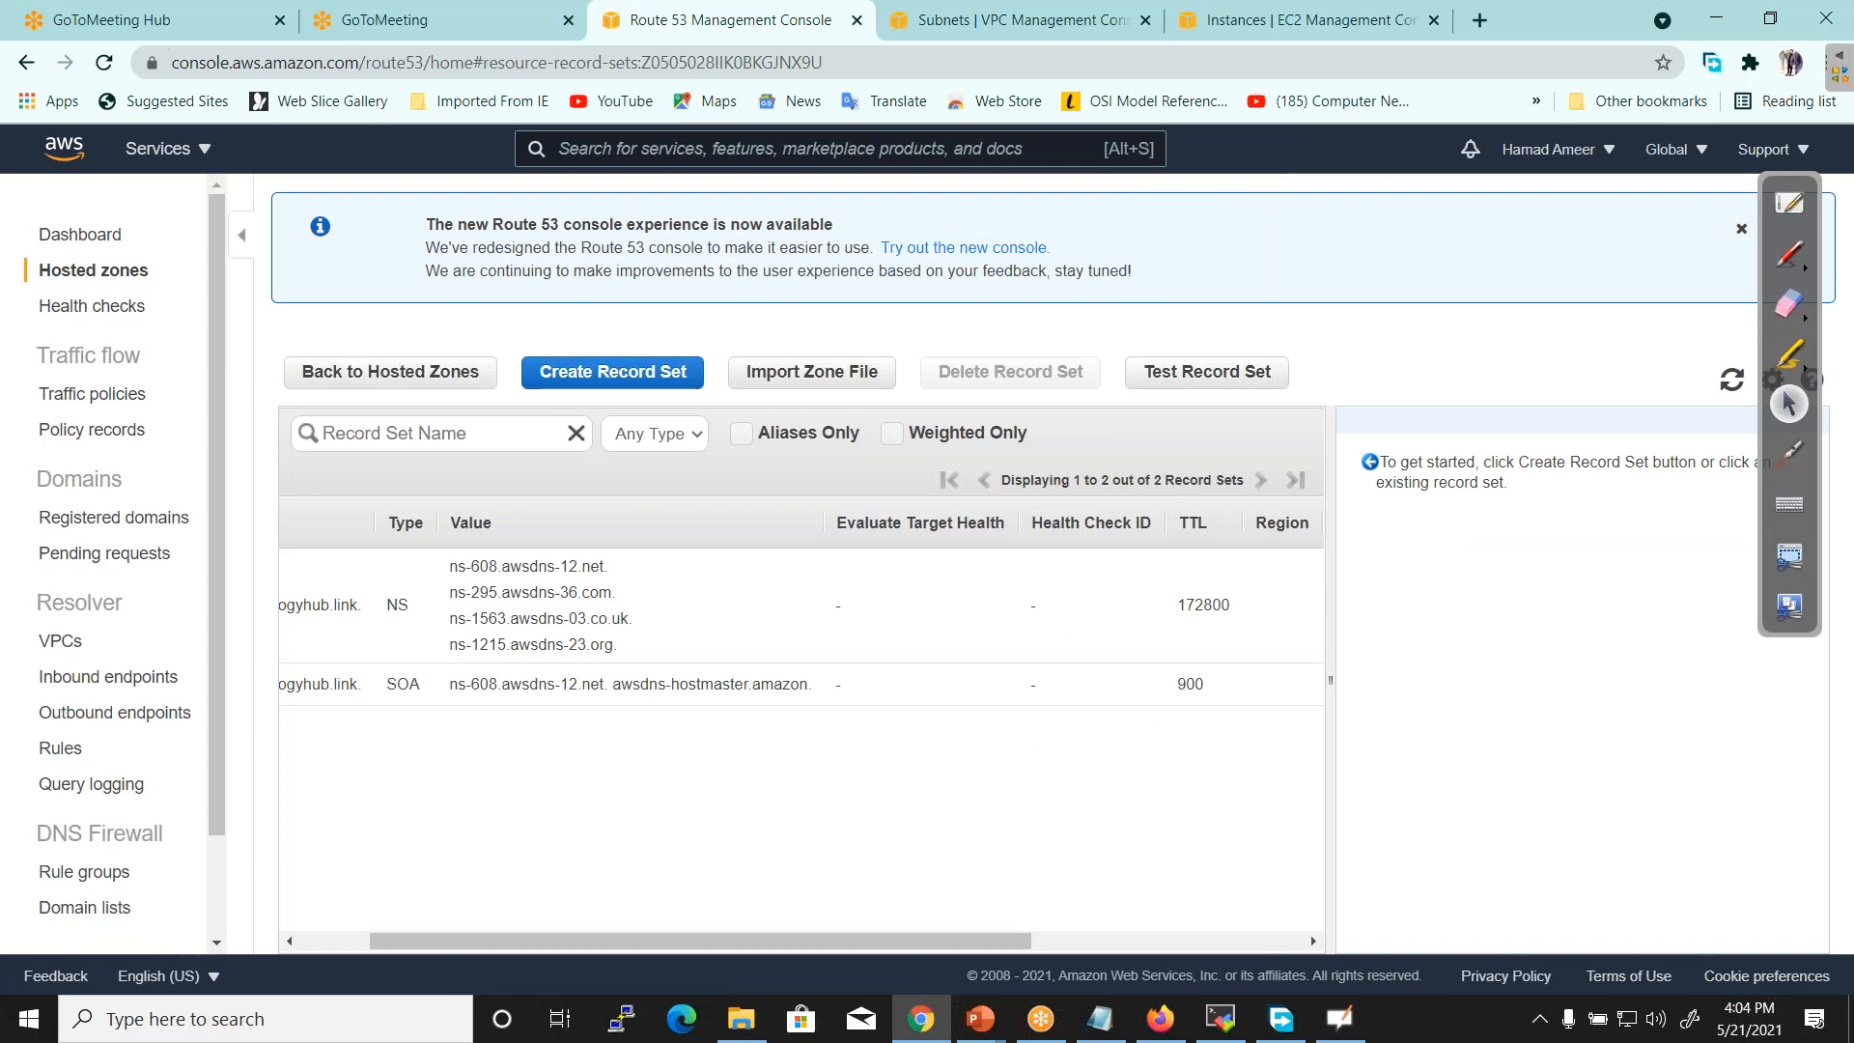
pyautogui.moveTo(731, 939); pyautogui.dragTo(660, 939)
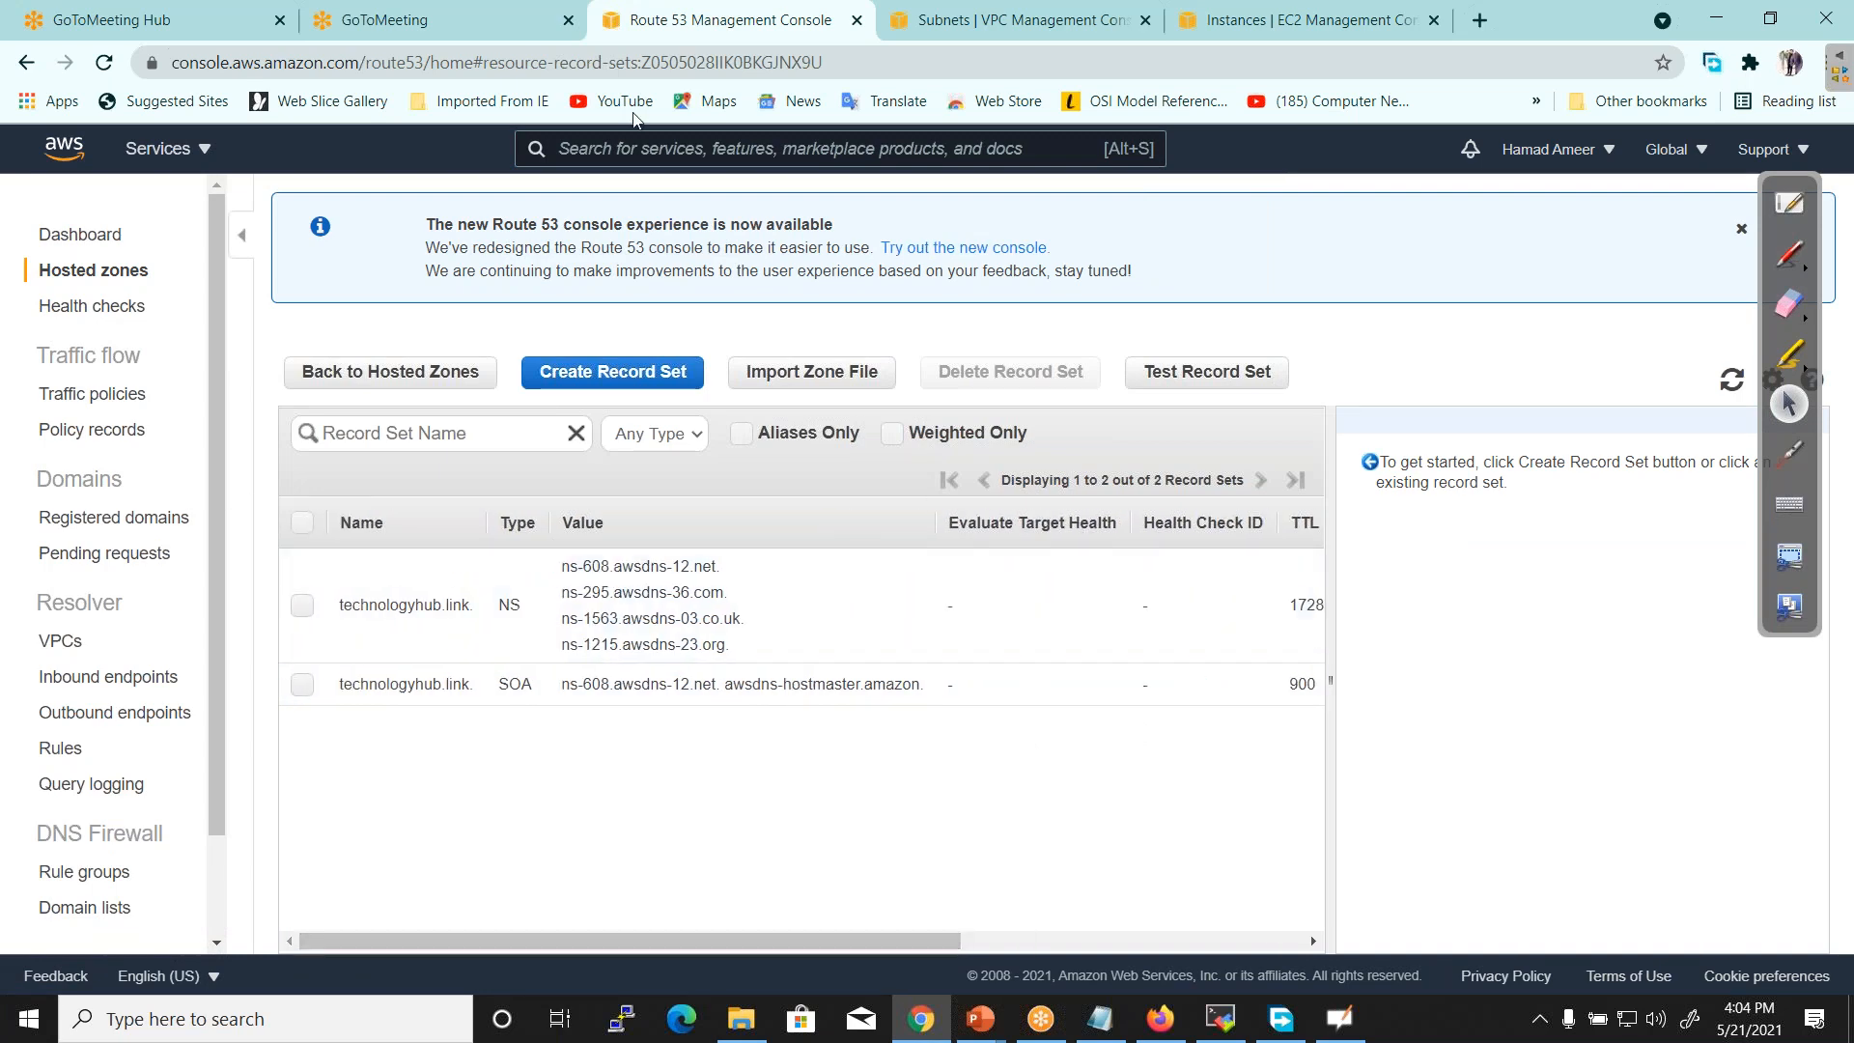
pyautogui.click(857, 20)
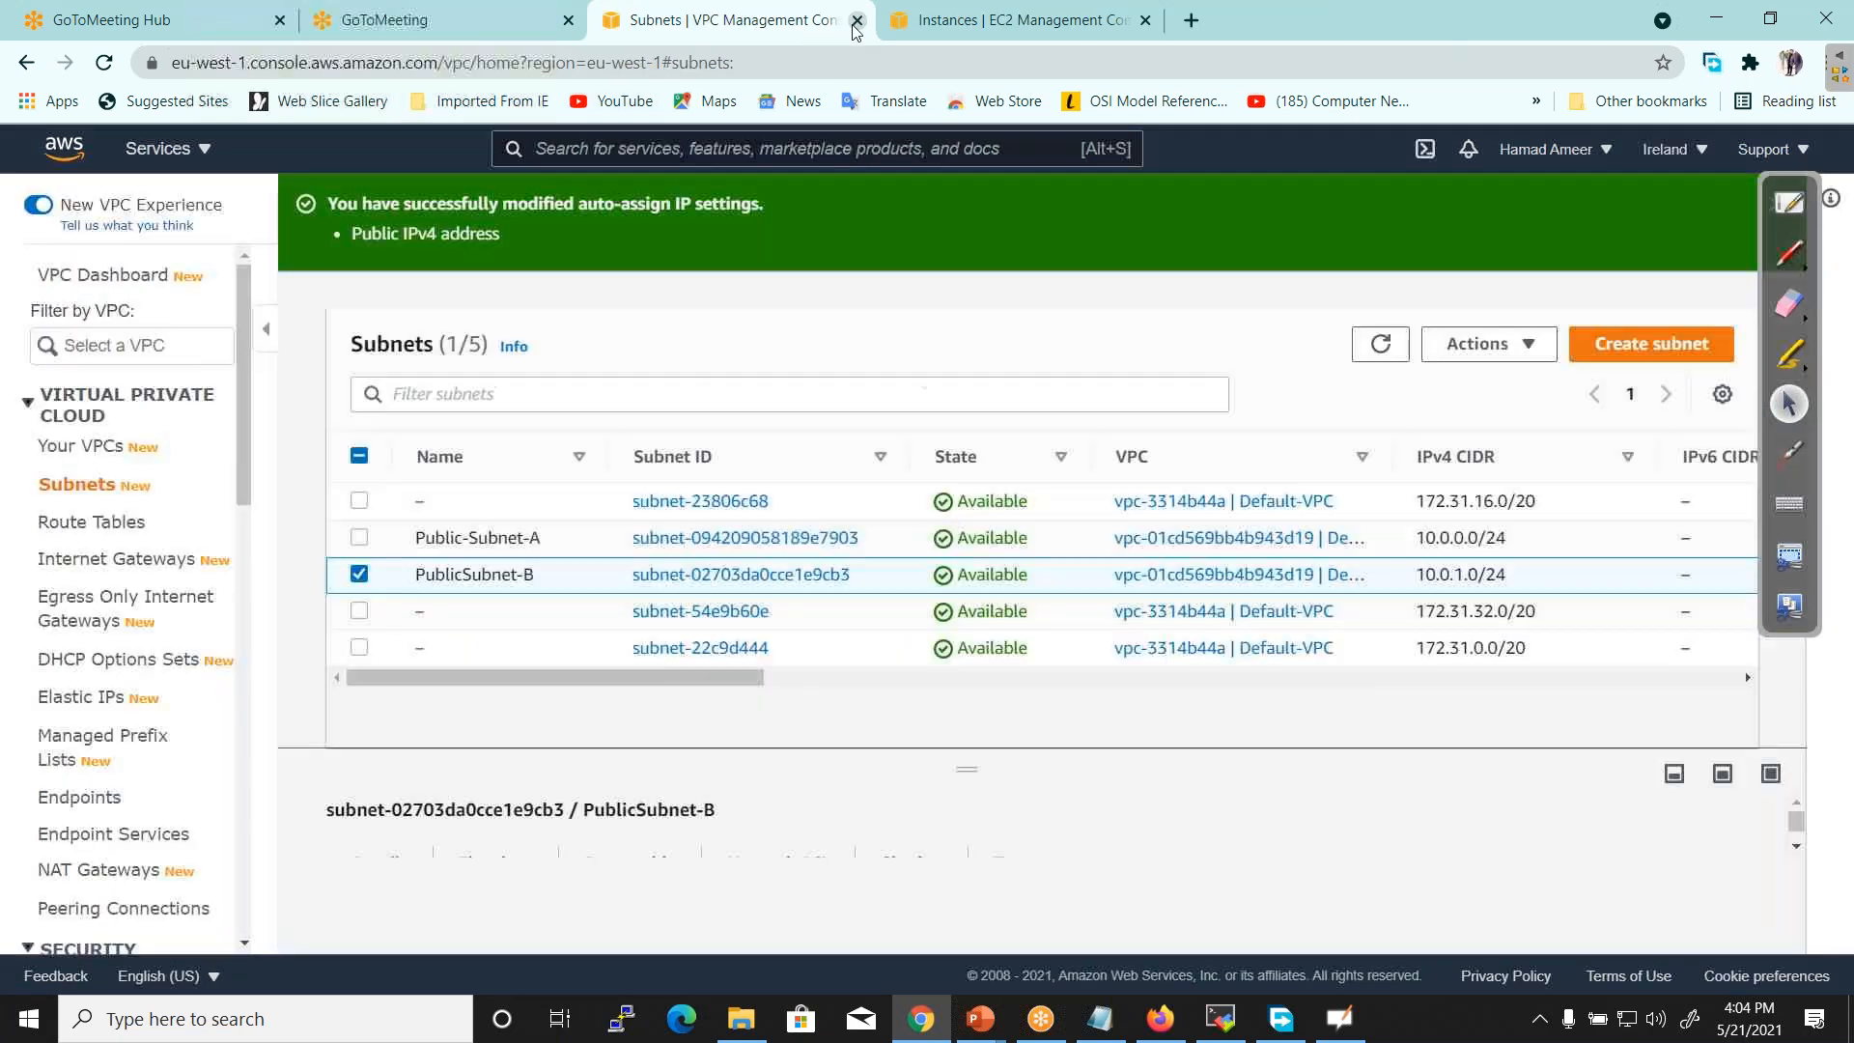
pyautogui.click(1006, 33)
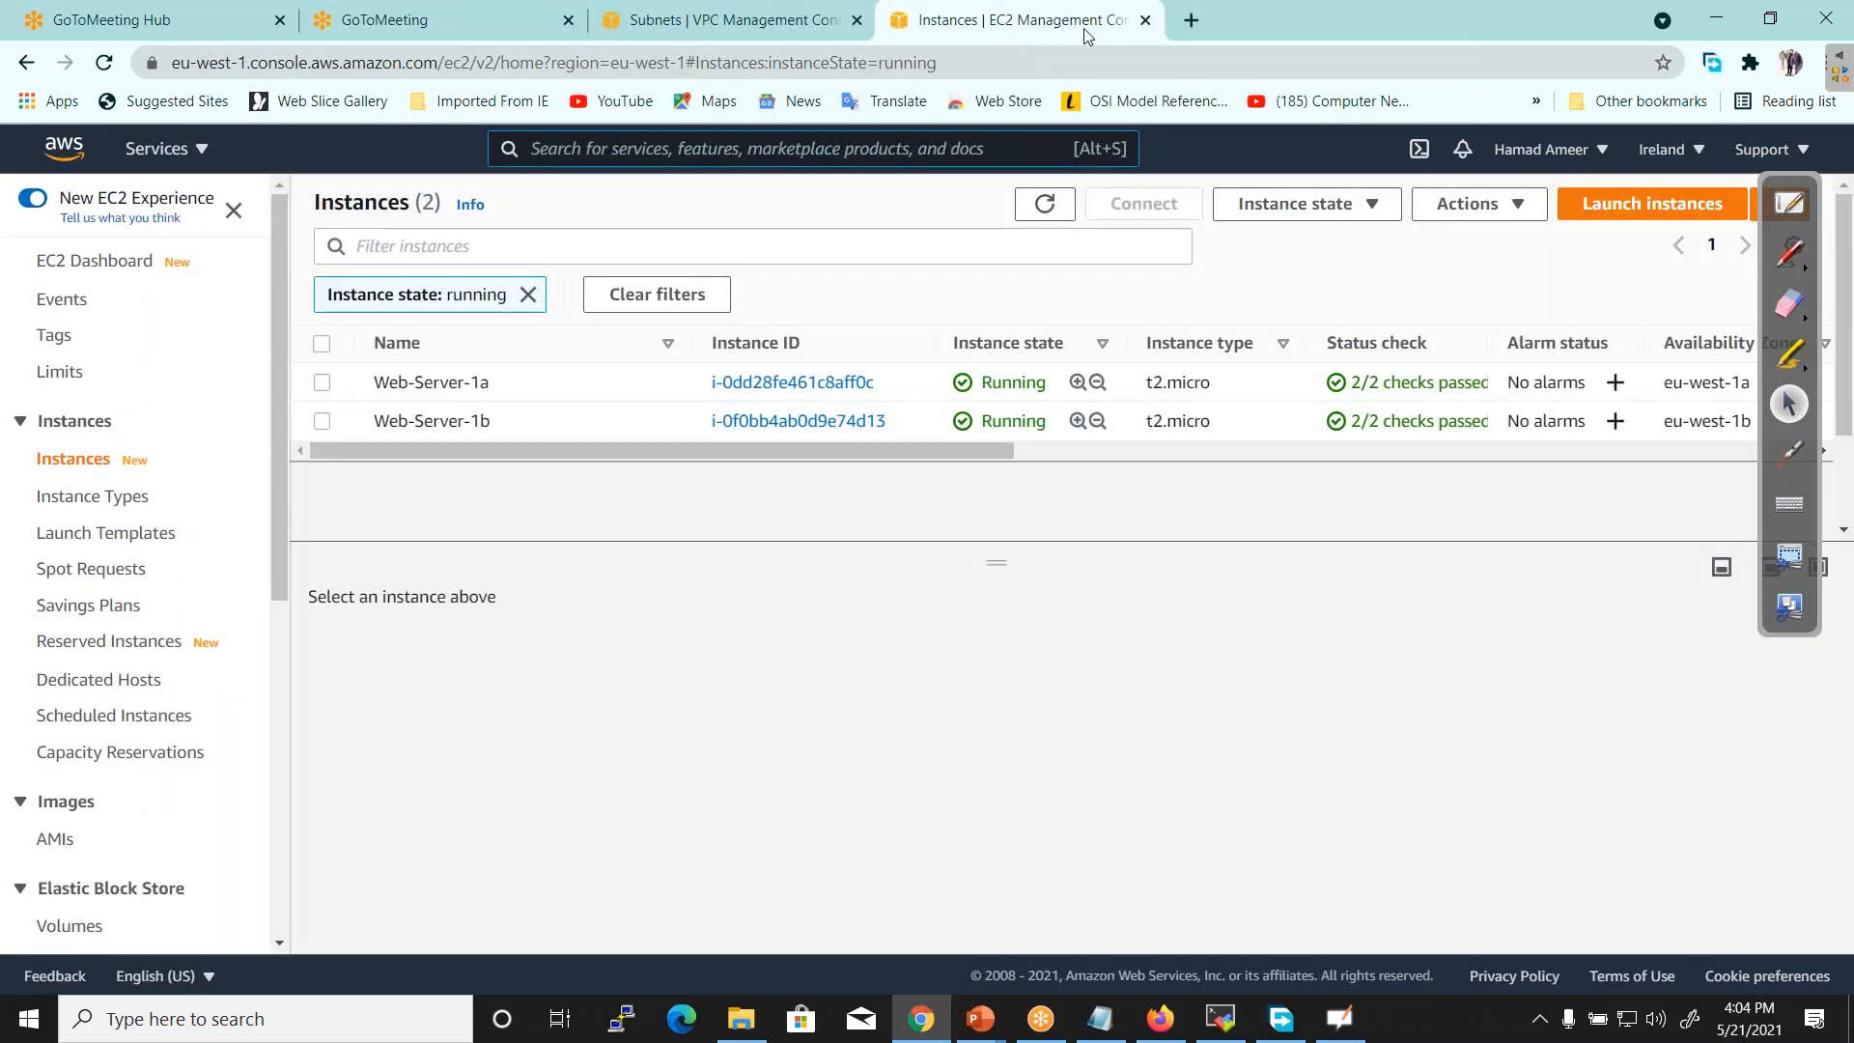
pyautogui.click(323, 383)
pyautogui.click(322, 421)
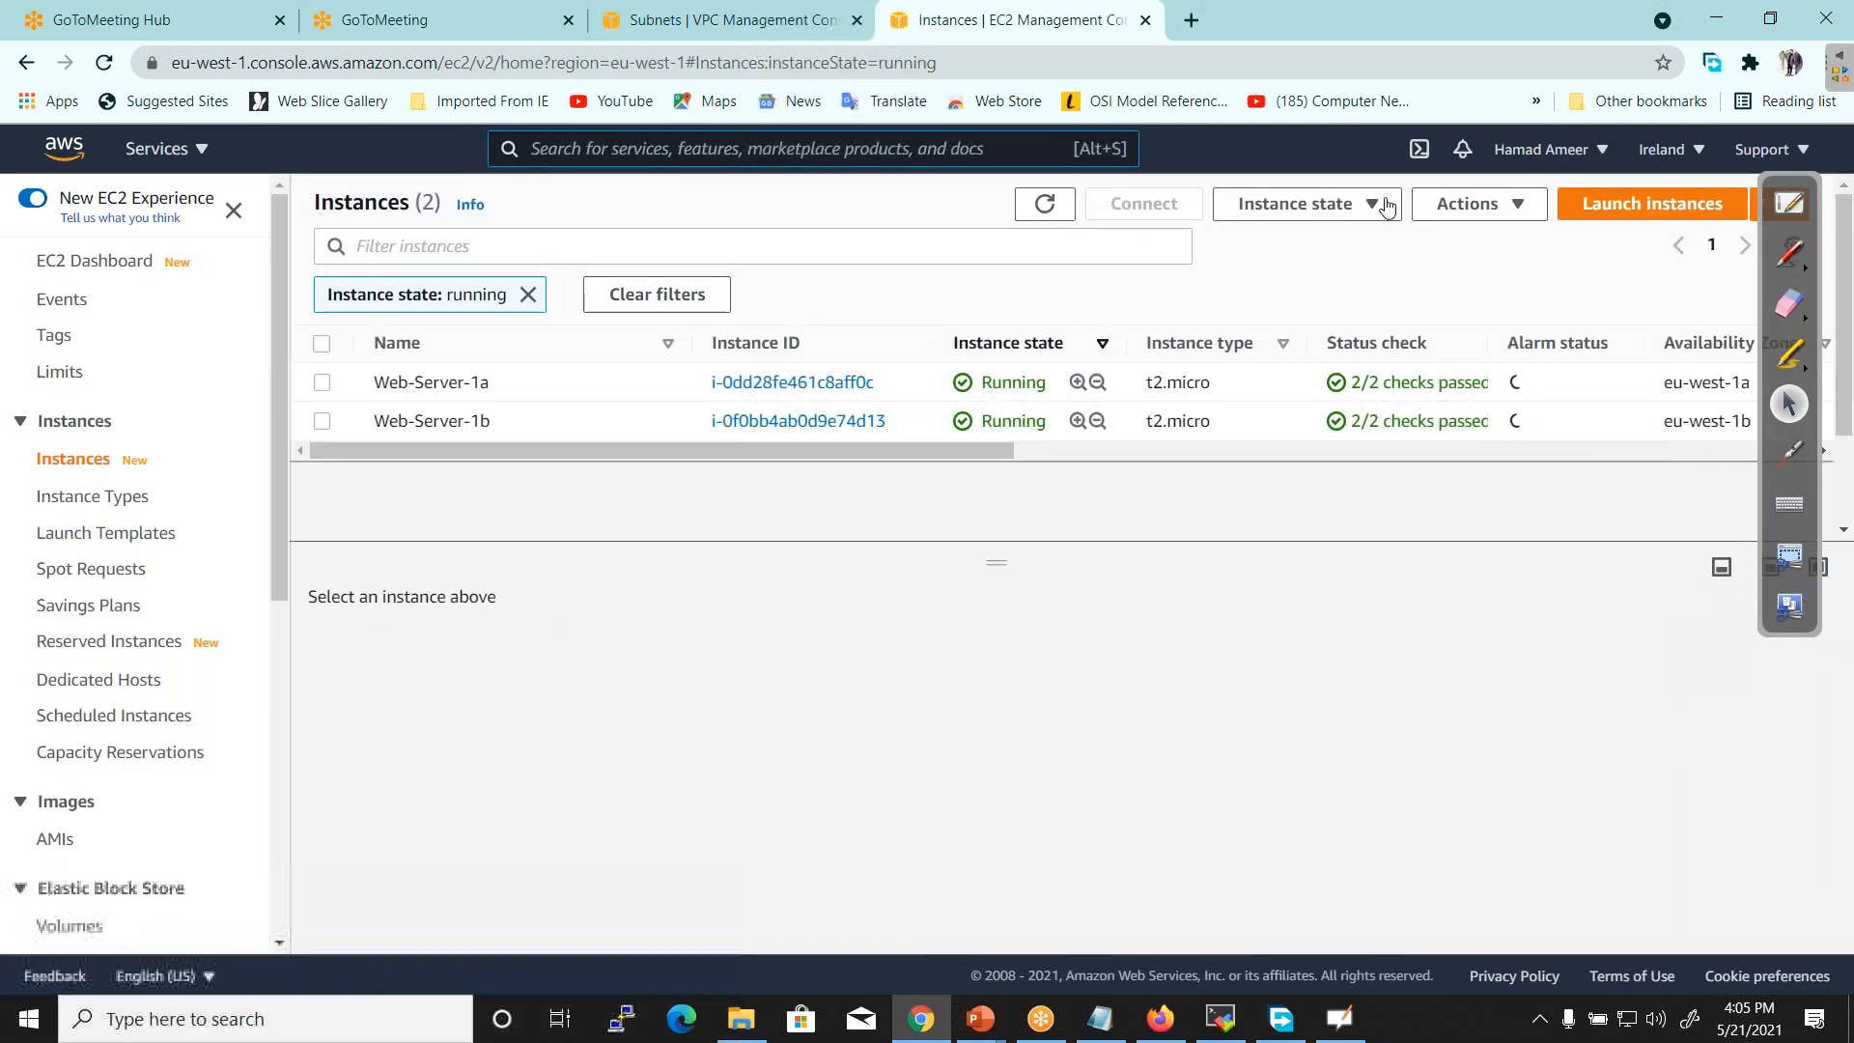
pyautogui.click(1381, 205)
pyautogui.click(601, 620)
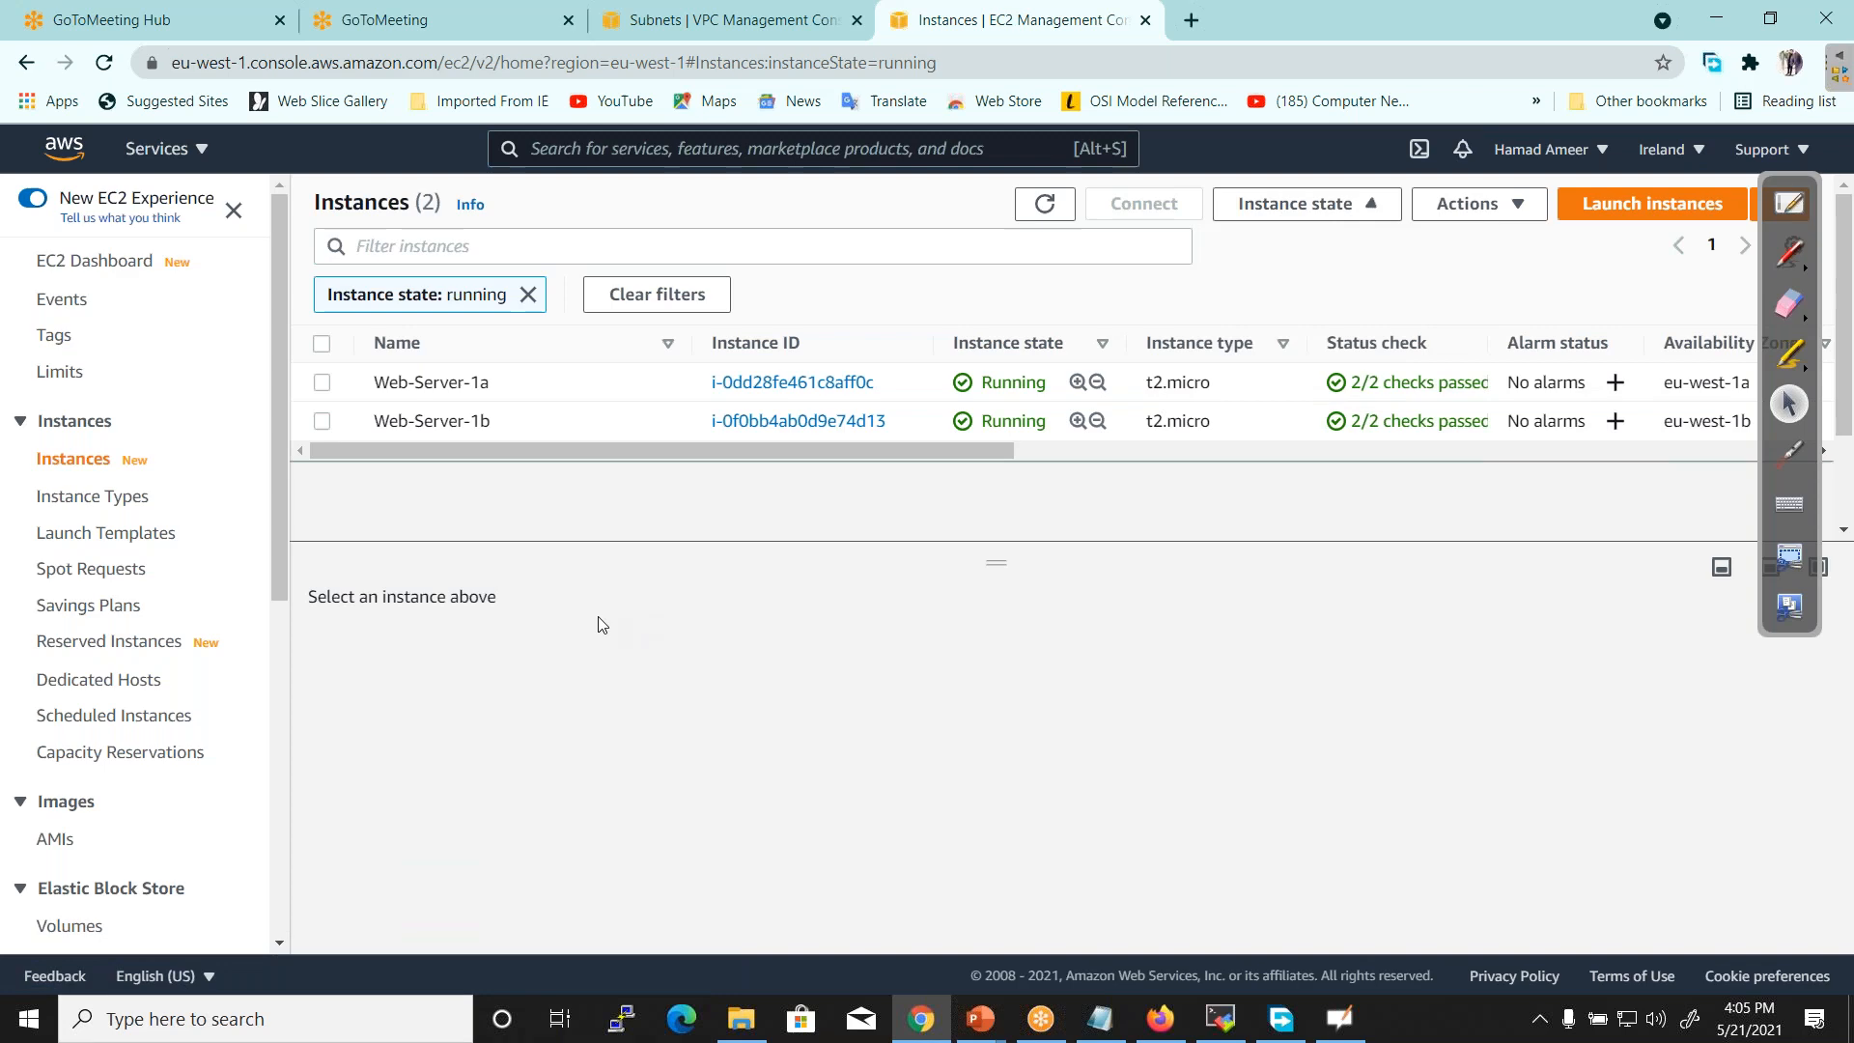
# Terminate the EC2 instances Web-Server-1a and Web-Server-1b and confirm the termination
pyautogui.click(321, 423)
pyautogui.click(322, 389)
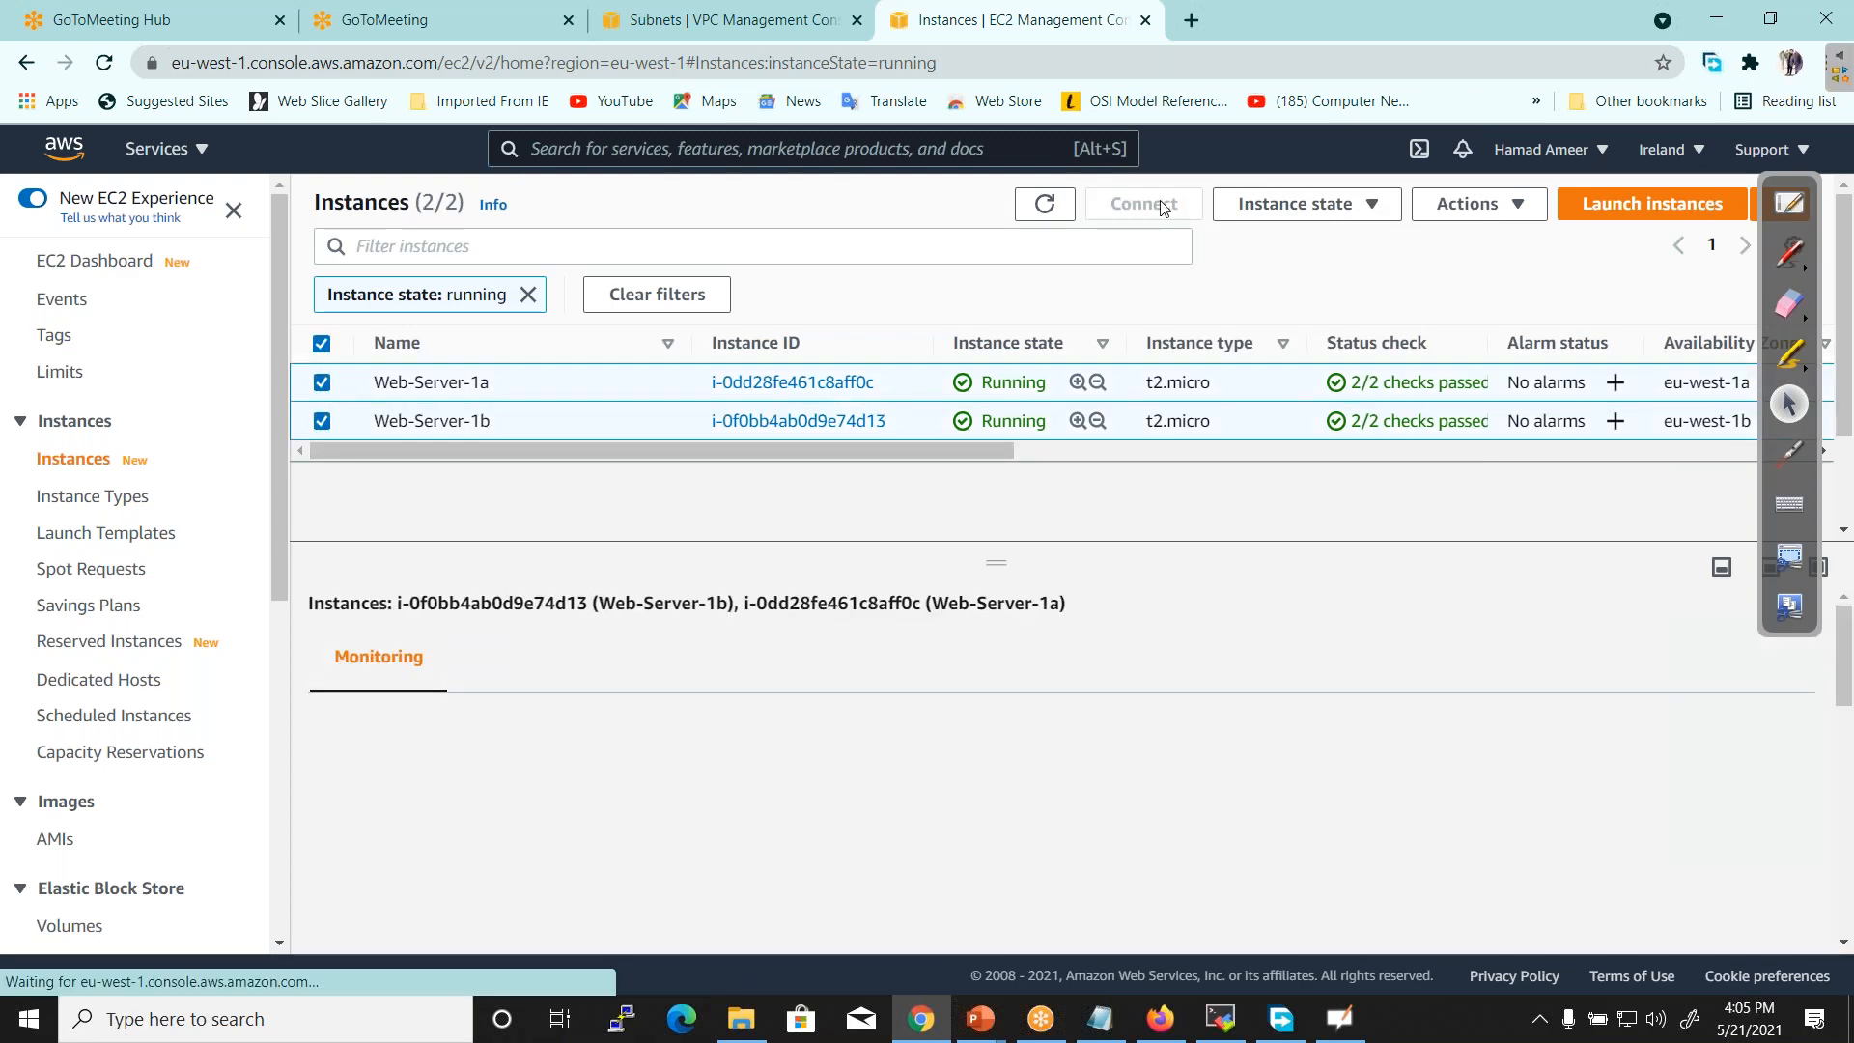
pyautogui.click(1304, 204)
pyautogui.click(1306, 390)
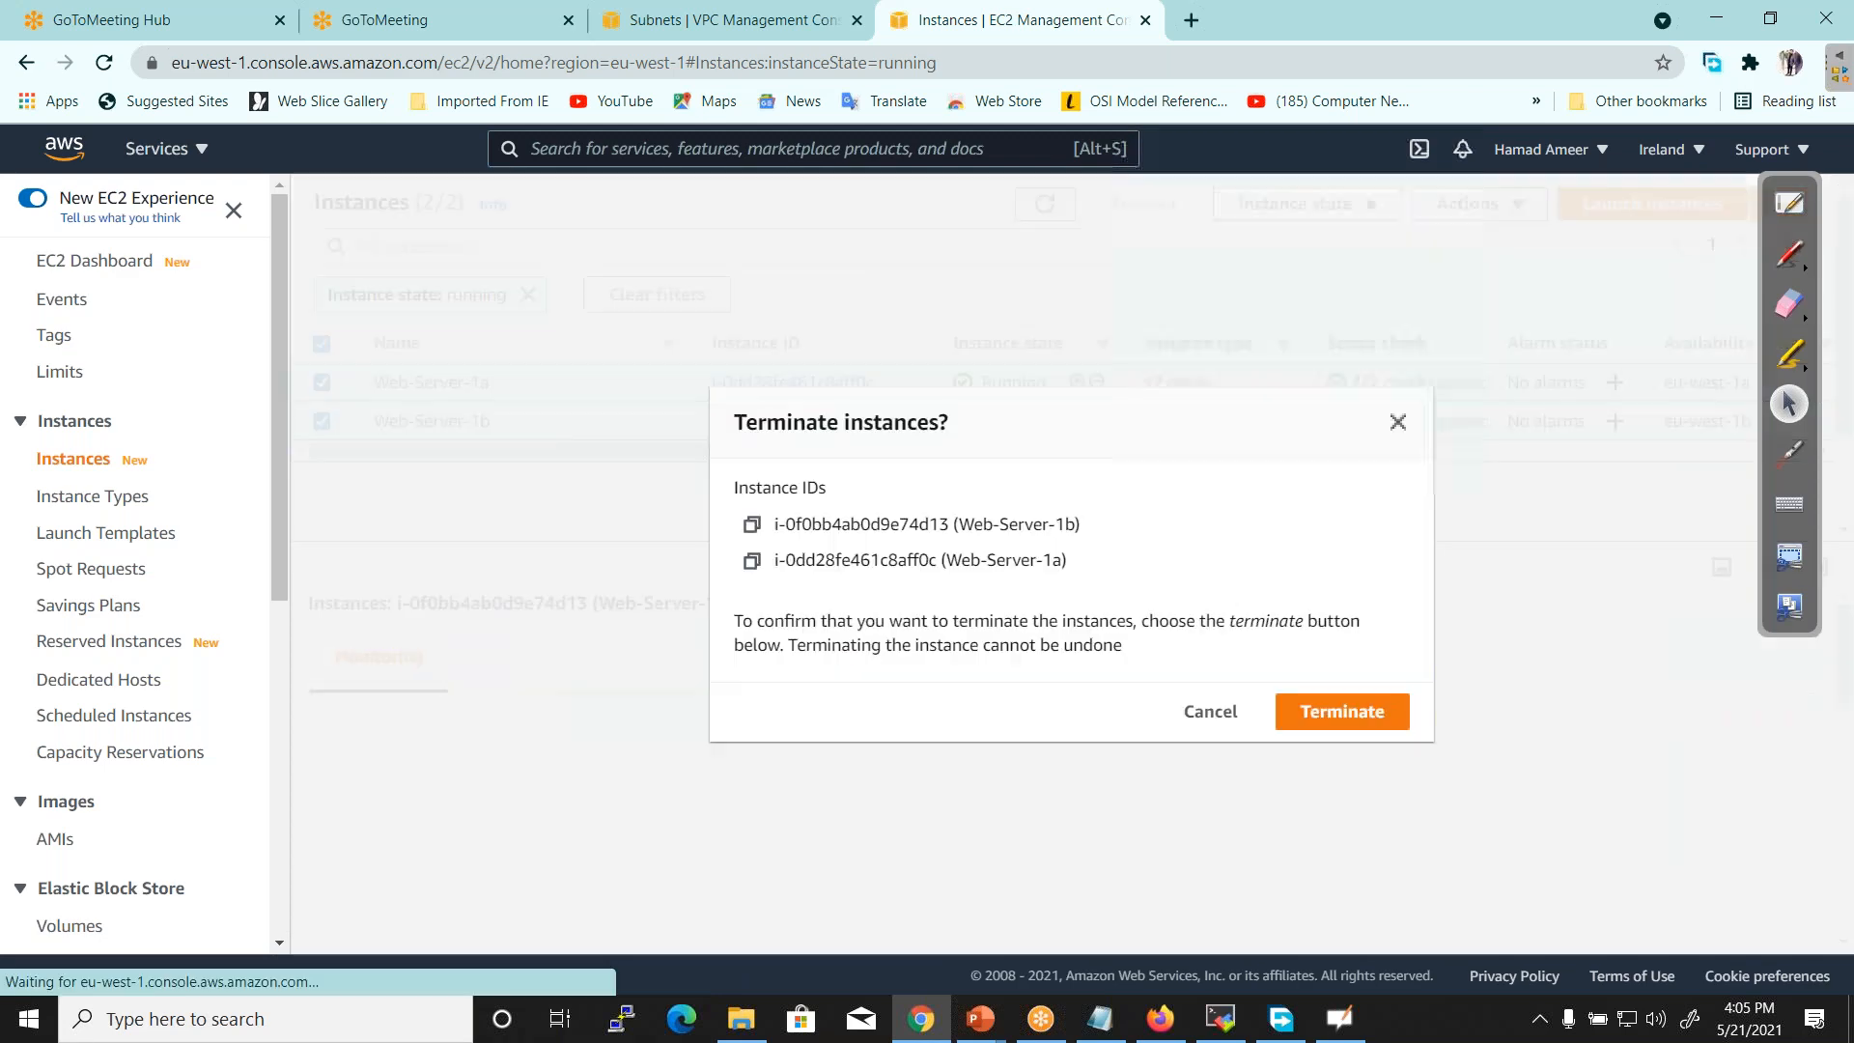
pyautogui.click(1340, 705)
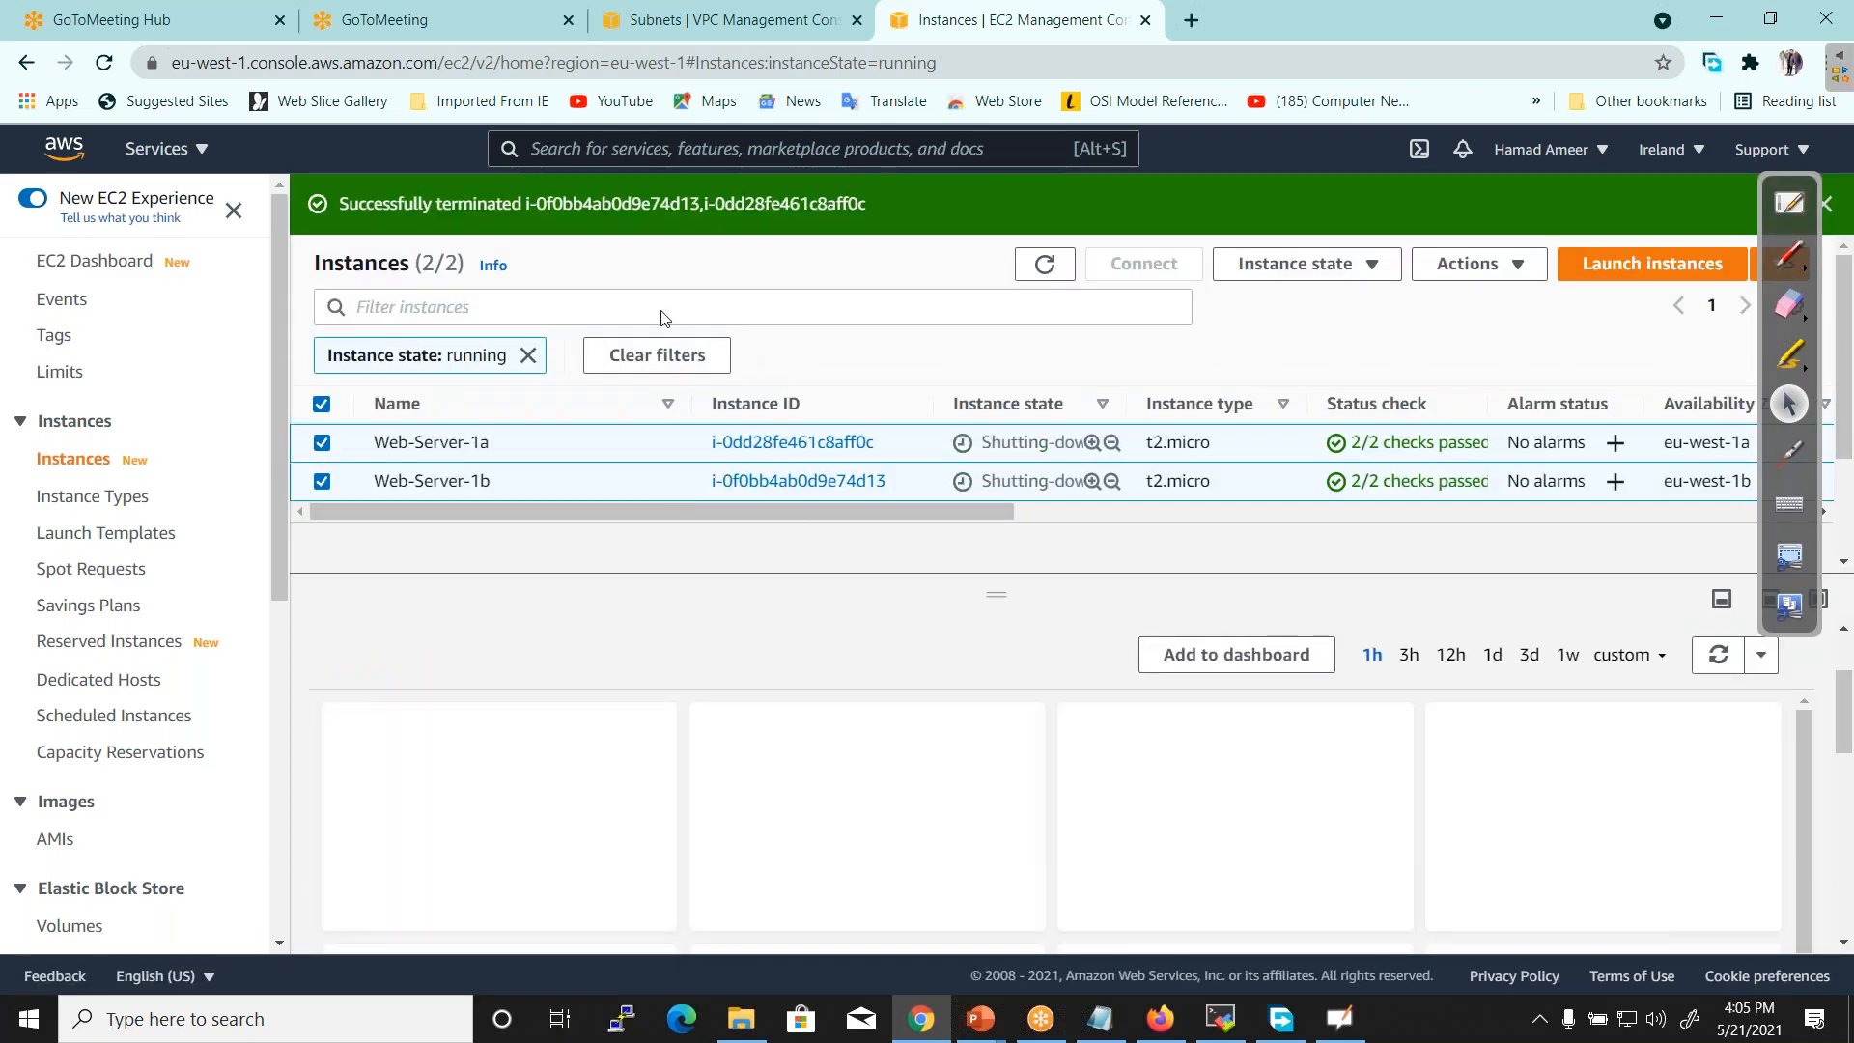
# Delete the classic load balancer CLB and confirm the deletion
pyautogui.moveTo(281, 571); pyautogui.dragTo(281, 905)
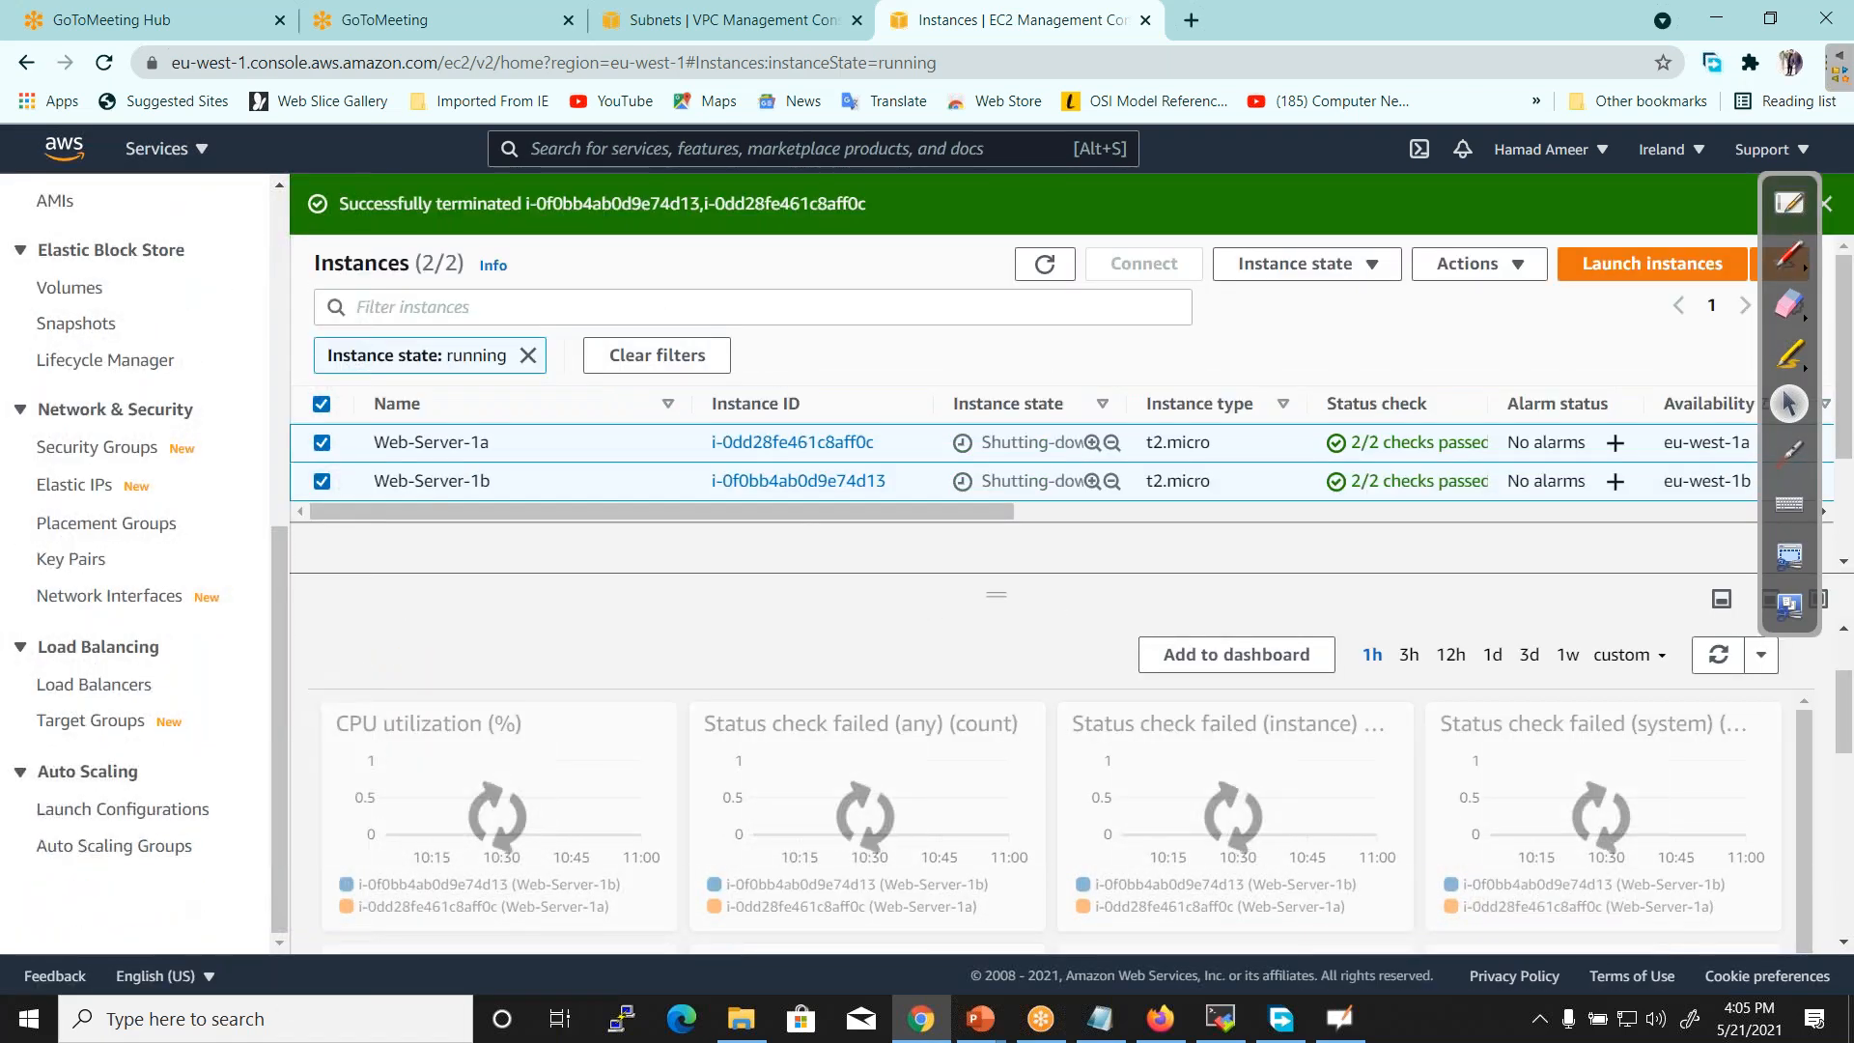
pyautogui.click(94, 683)
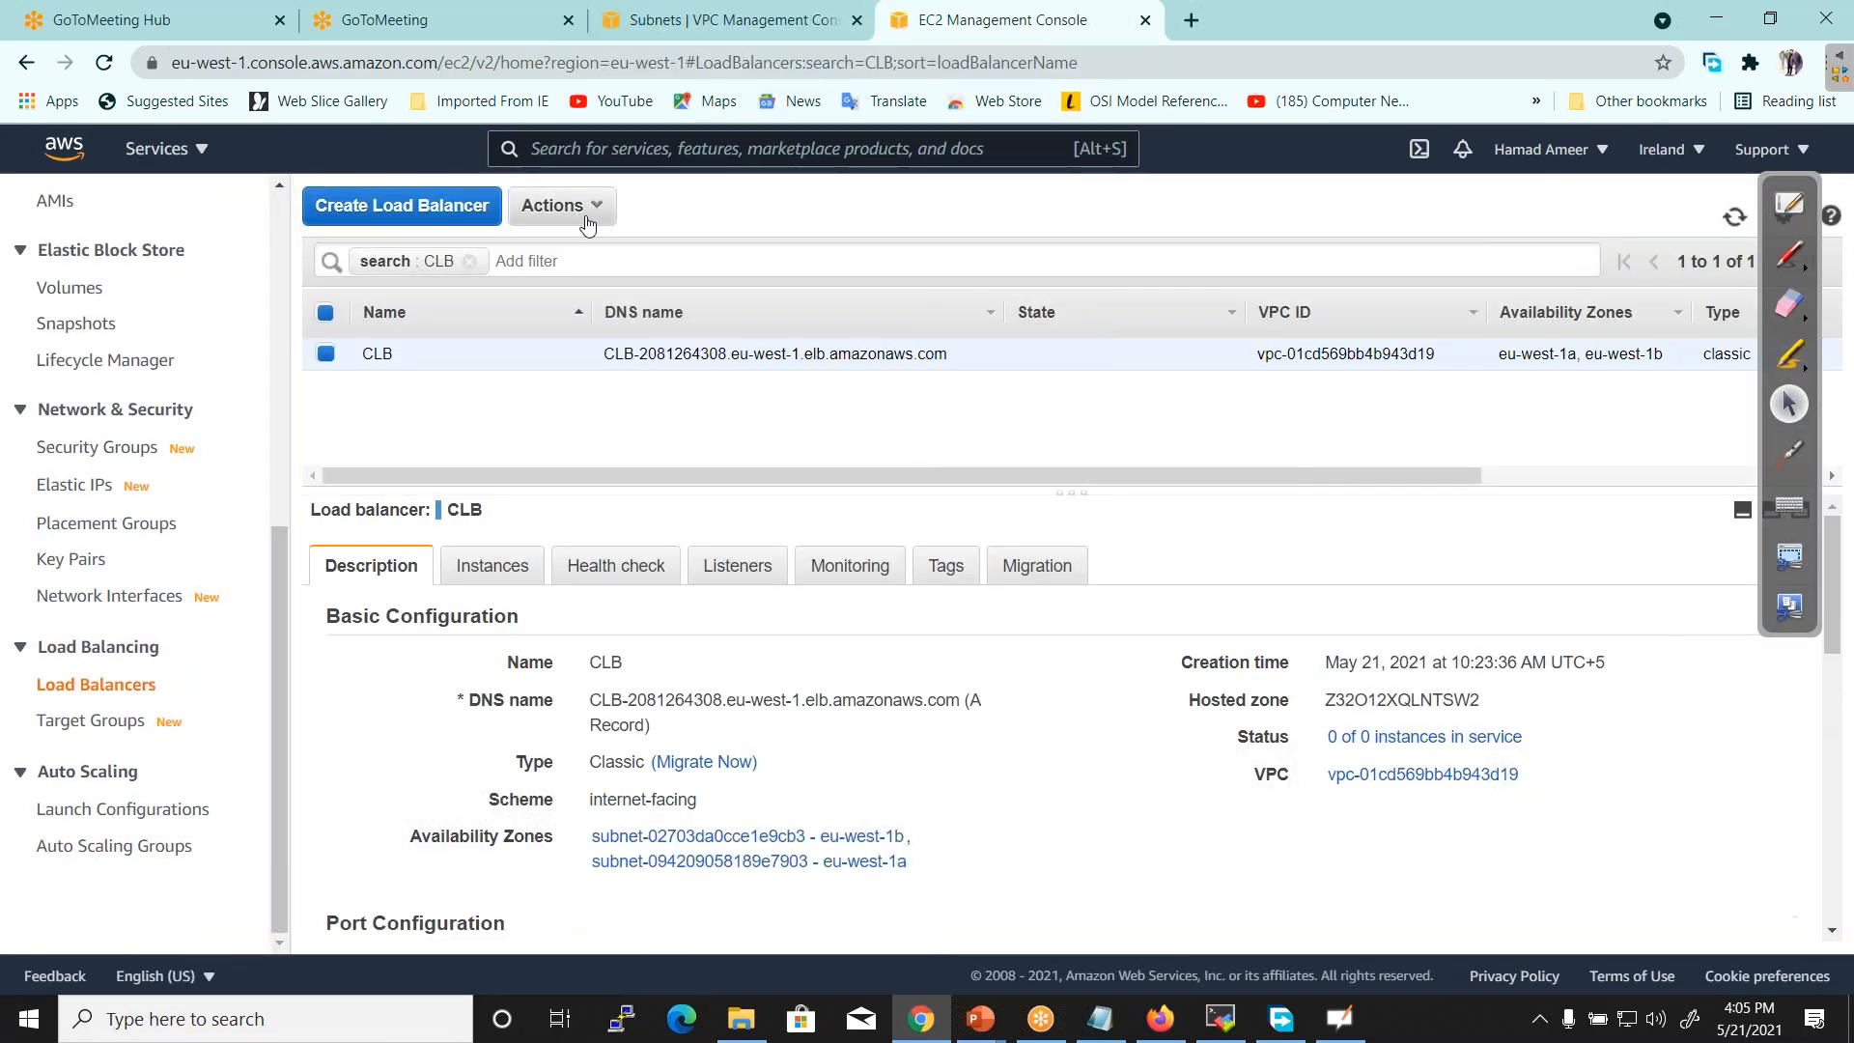
pyautogui.click(585, 220)
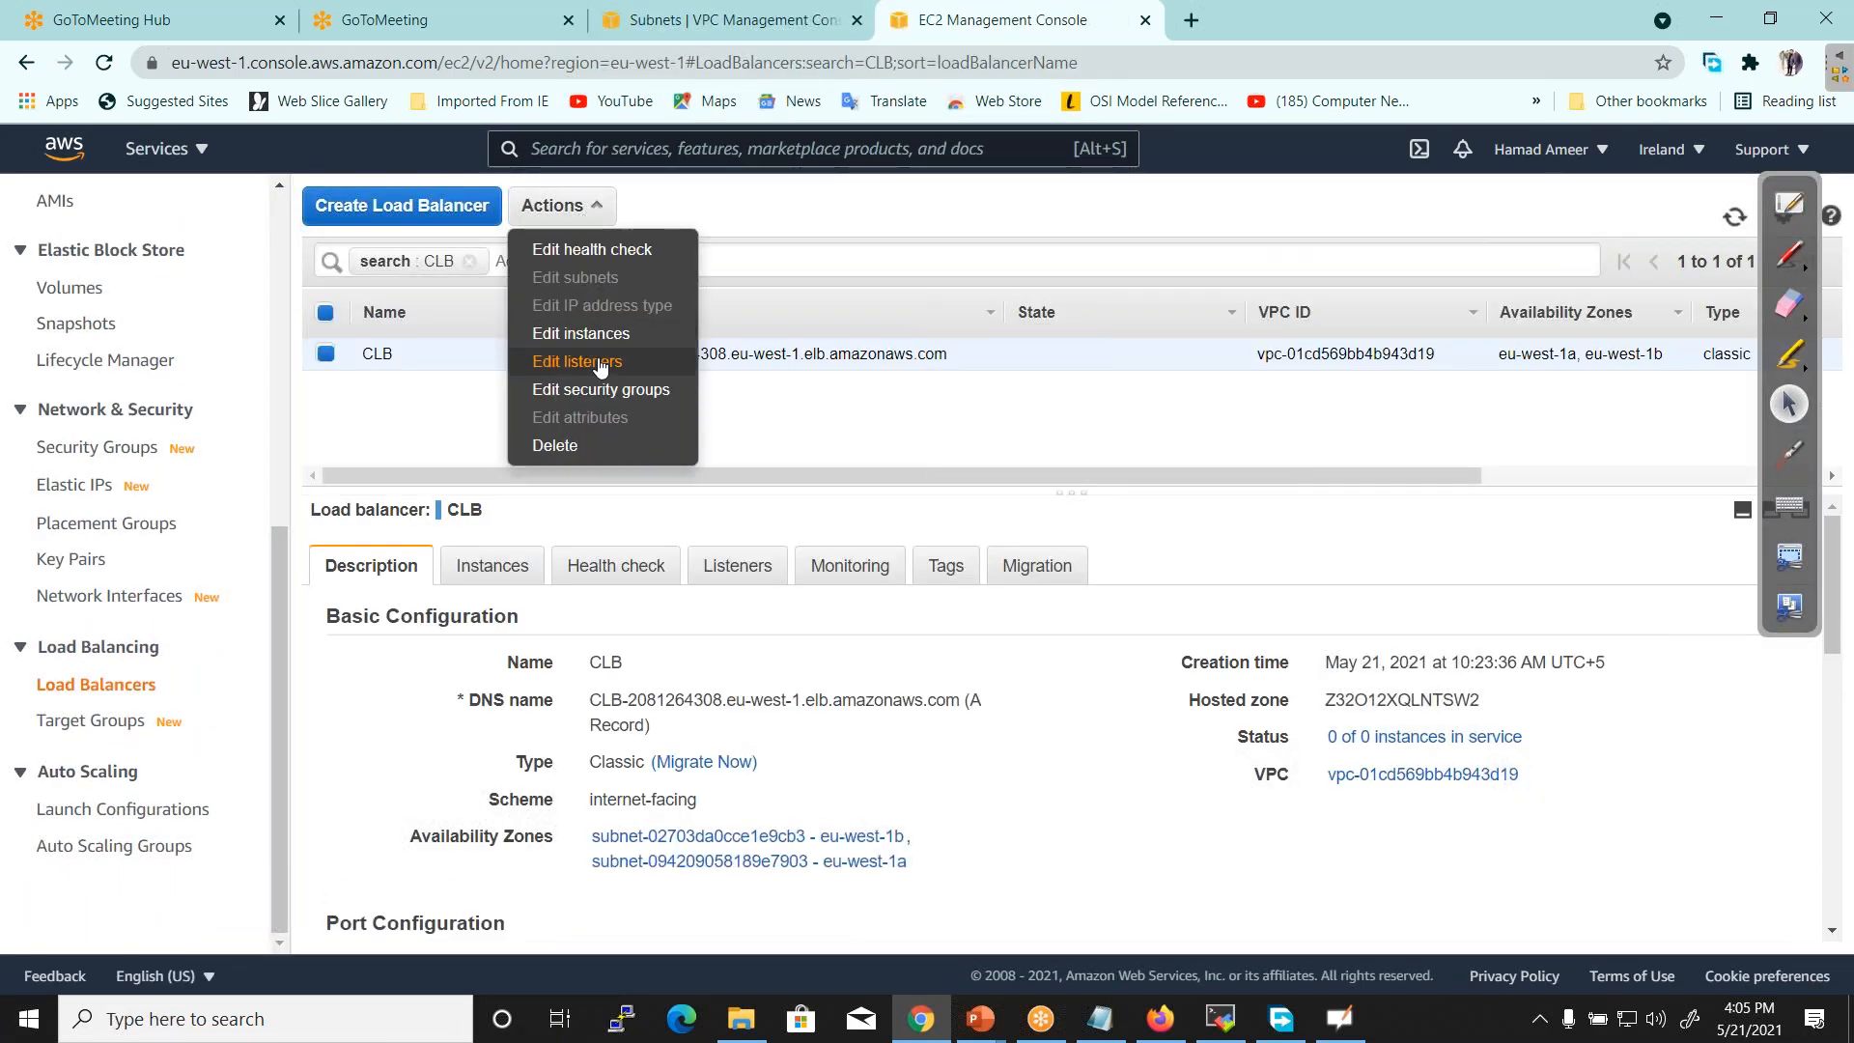
pyautogui.click(593, 447)
pyautogui.click(1224, 656)
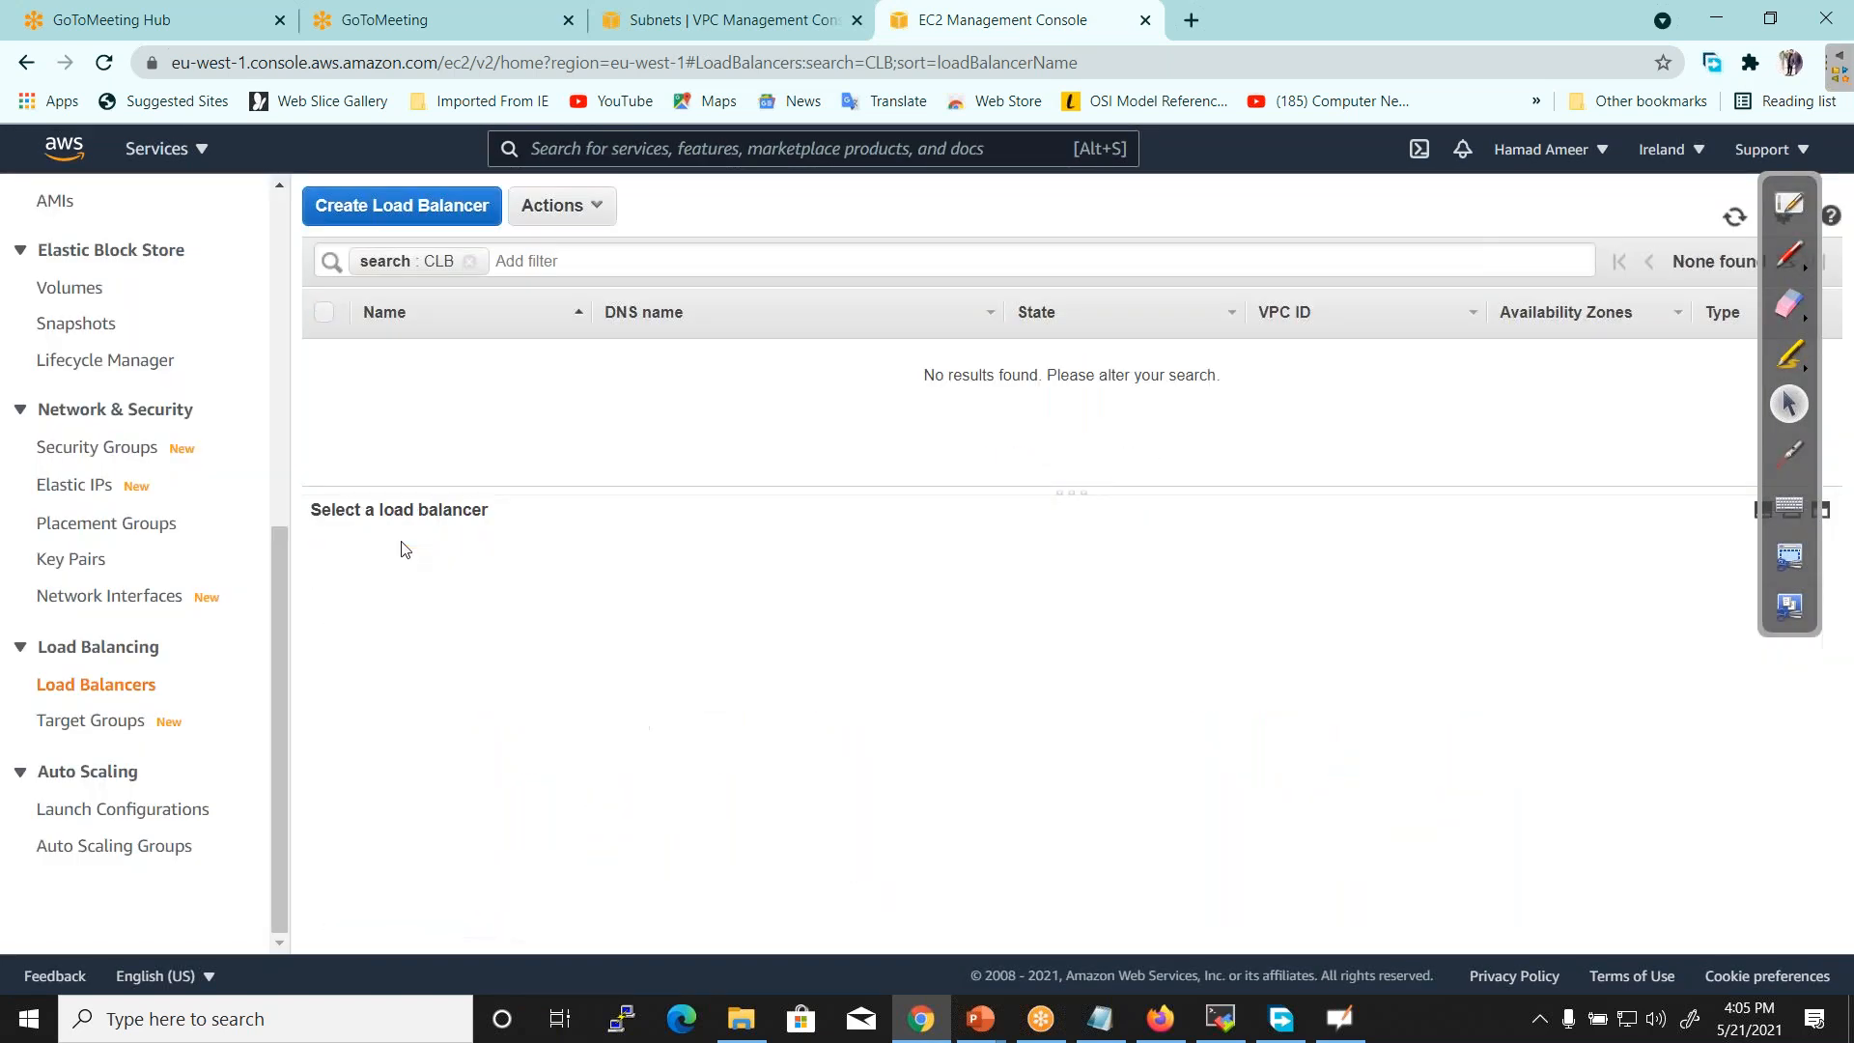
# Check the Elastic IP addresses allocated in the Ireland region, then close the EC2 console page
pyautogui.click(89, 490)
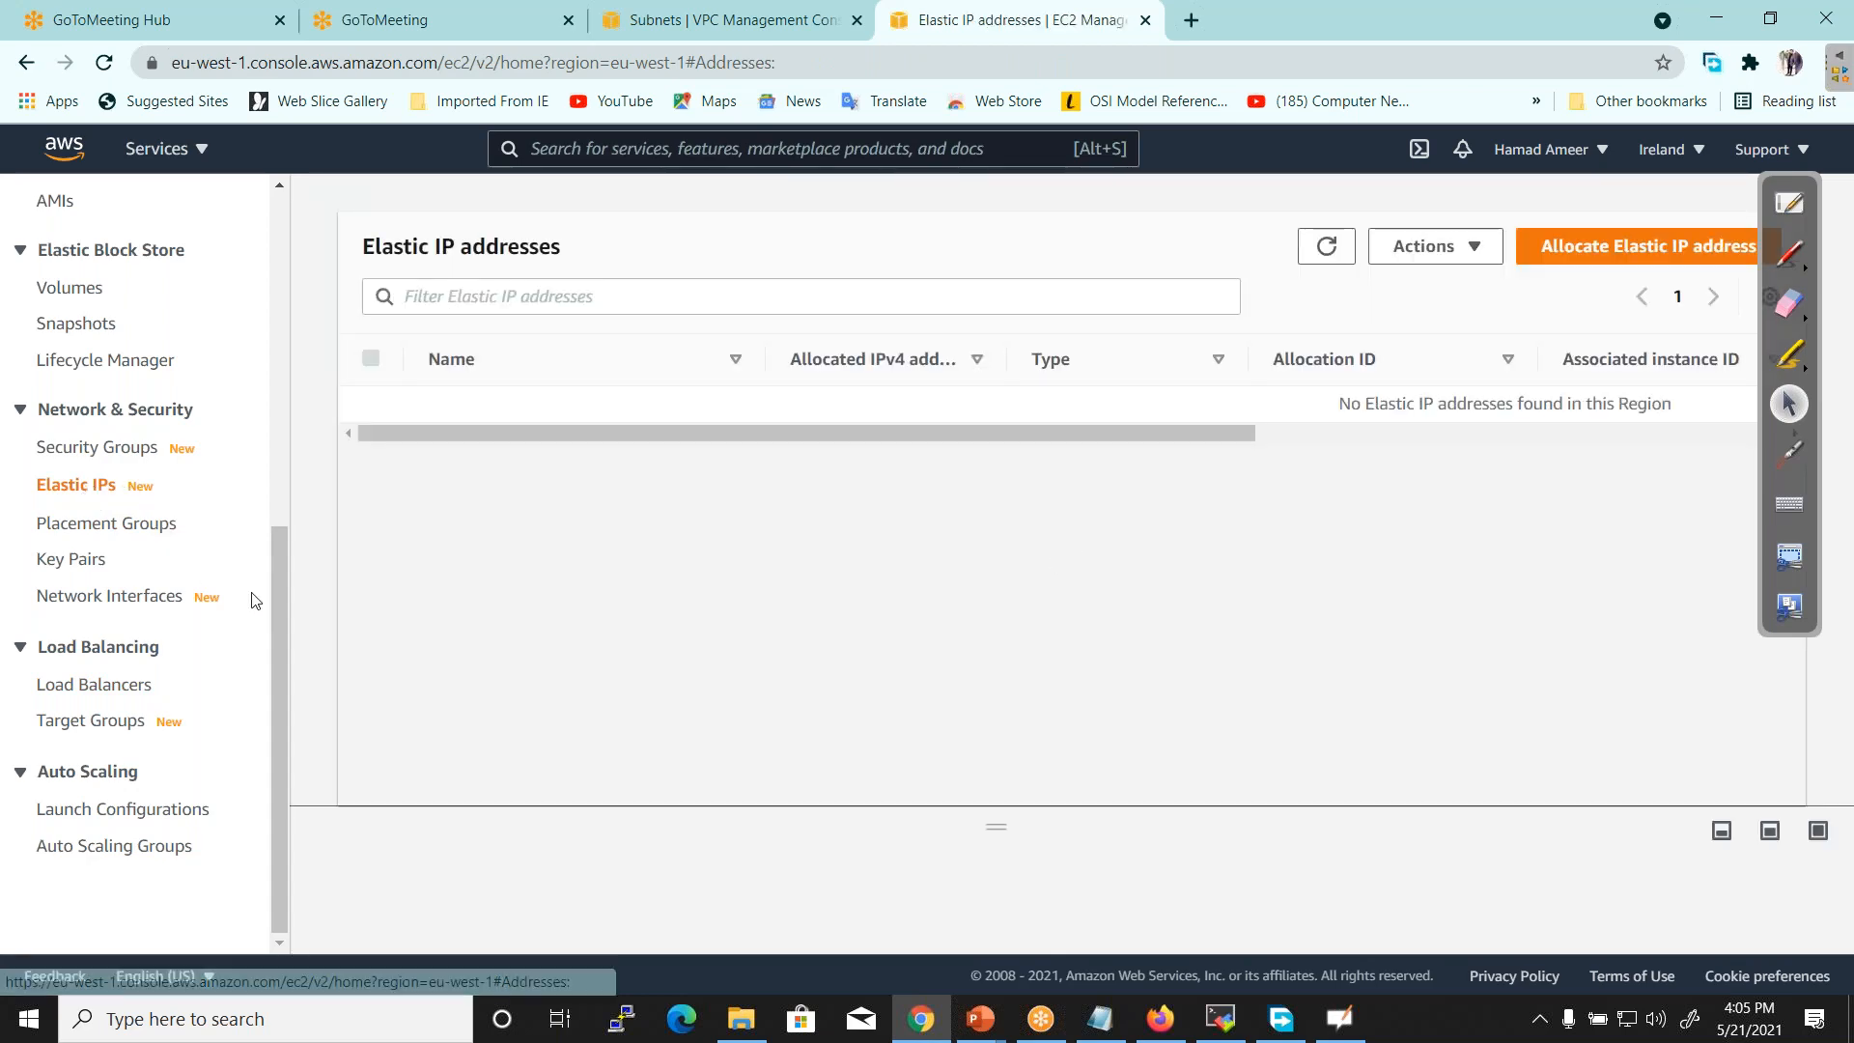
pyautogui.moveTo(276, 599); pyautogui.dragTo(286, 197)
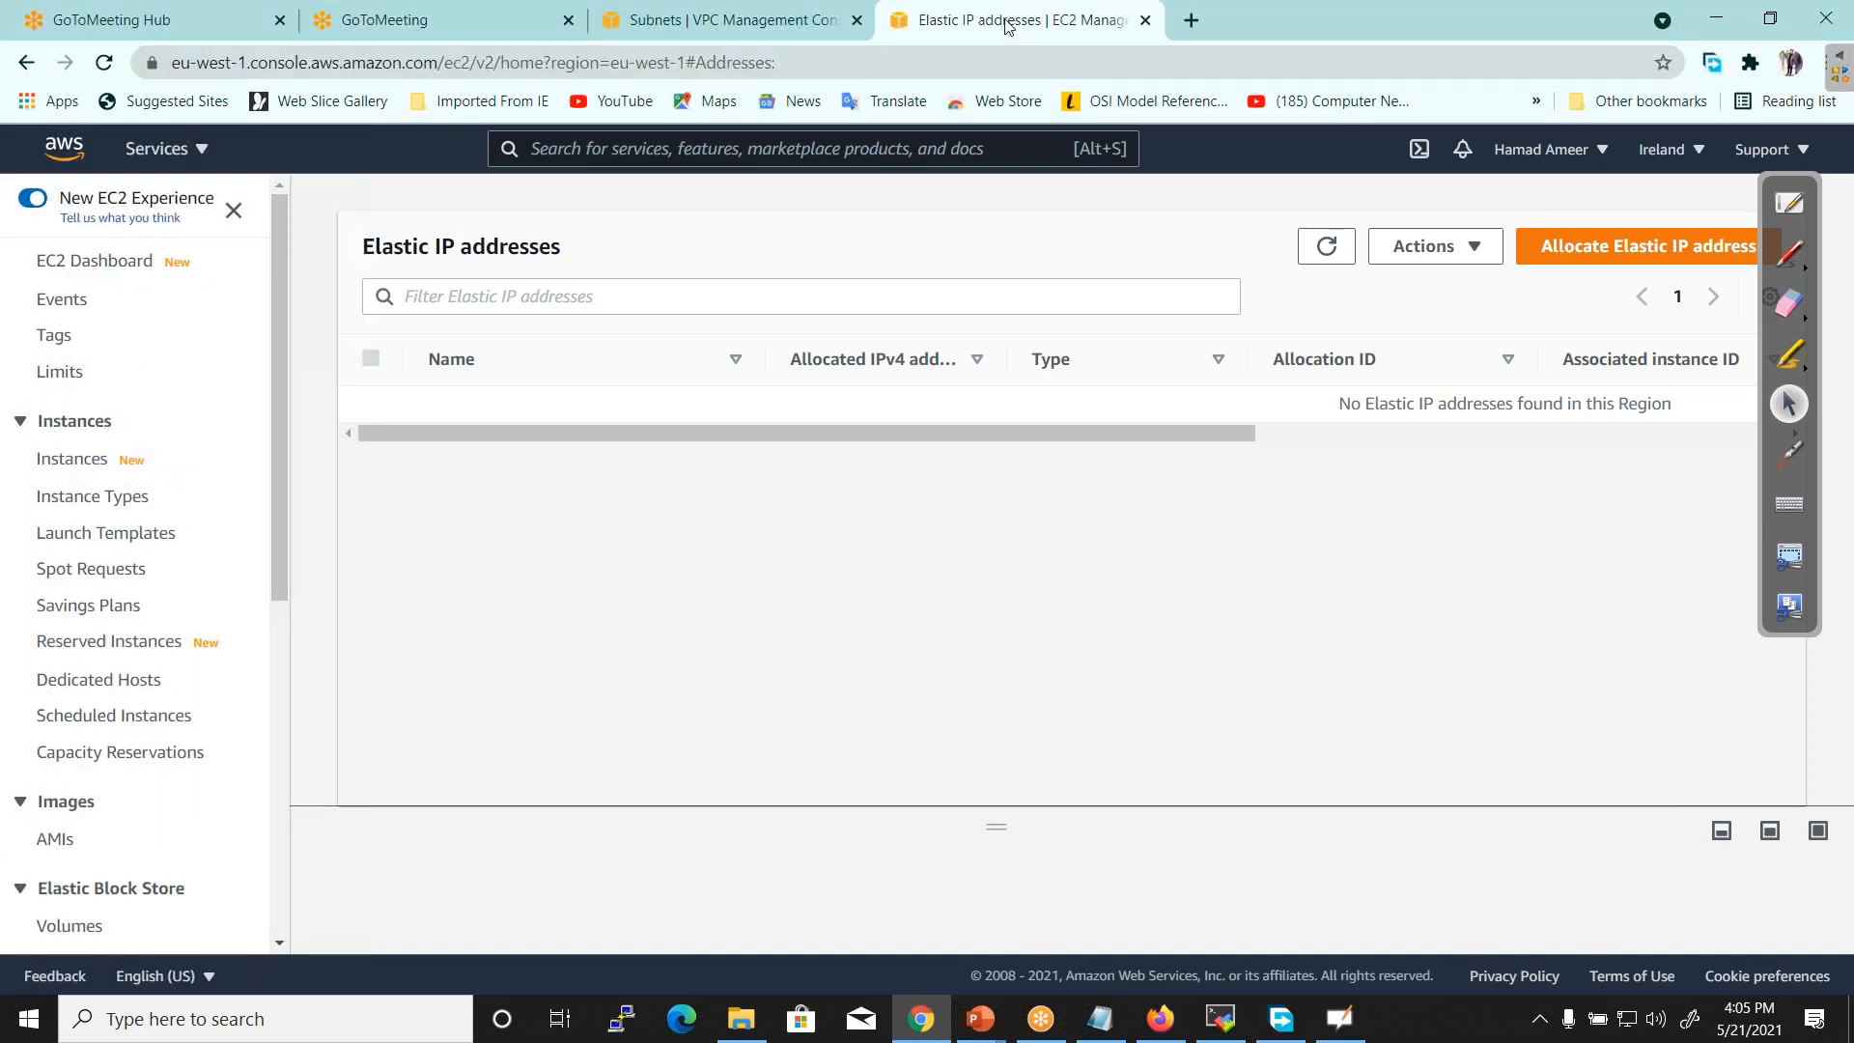
pyautogui.click(1146, 21)
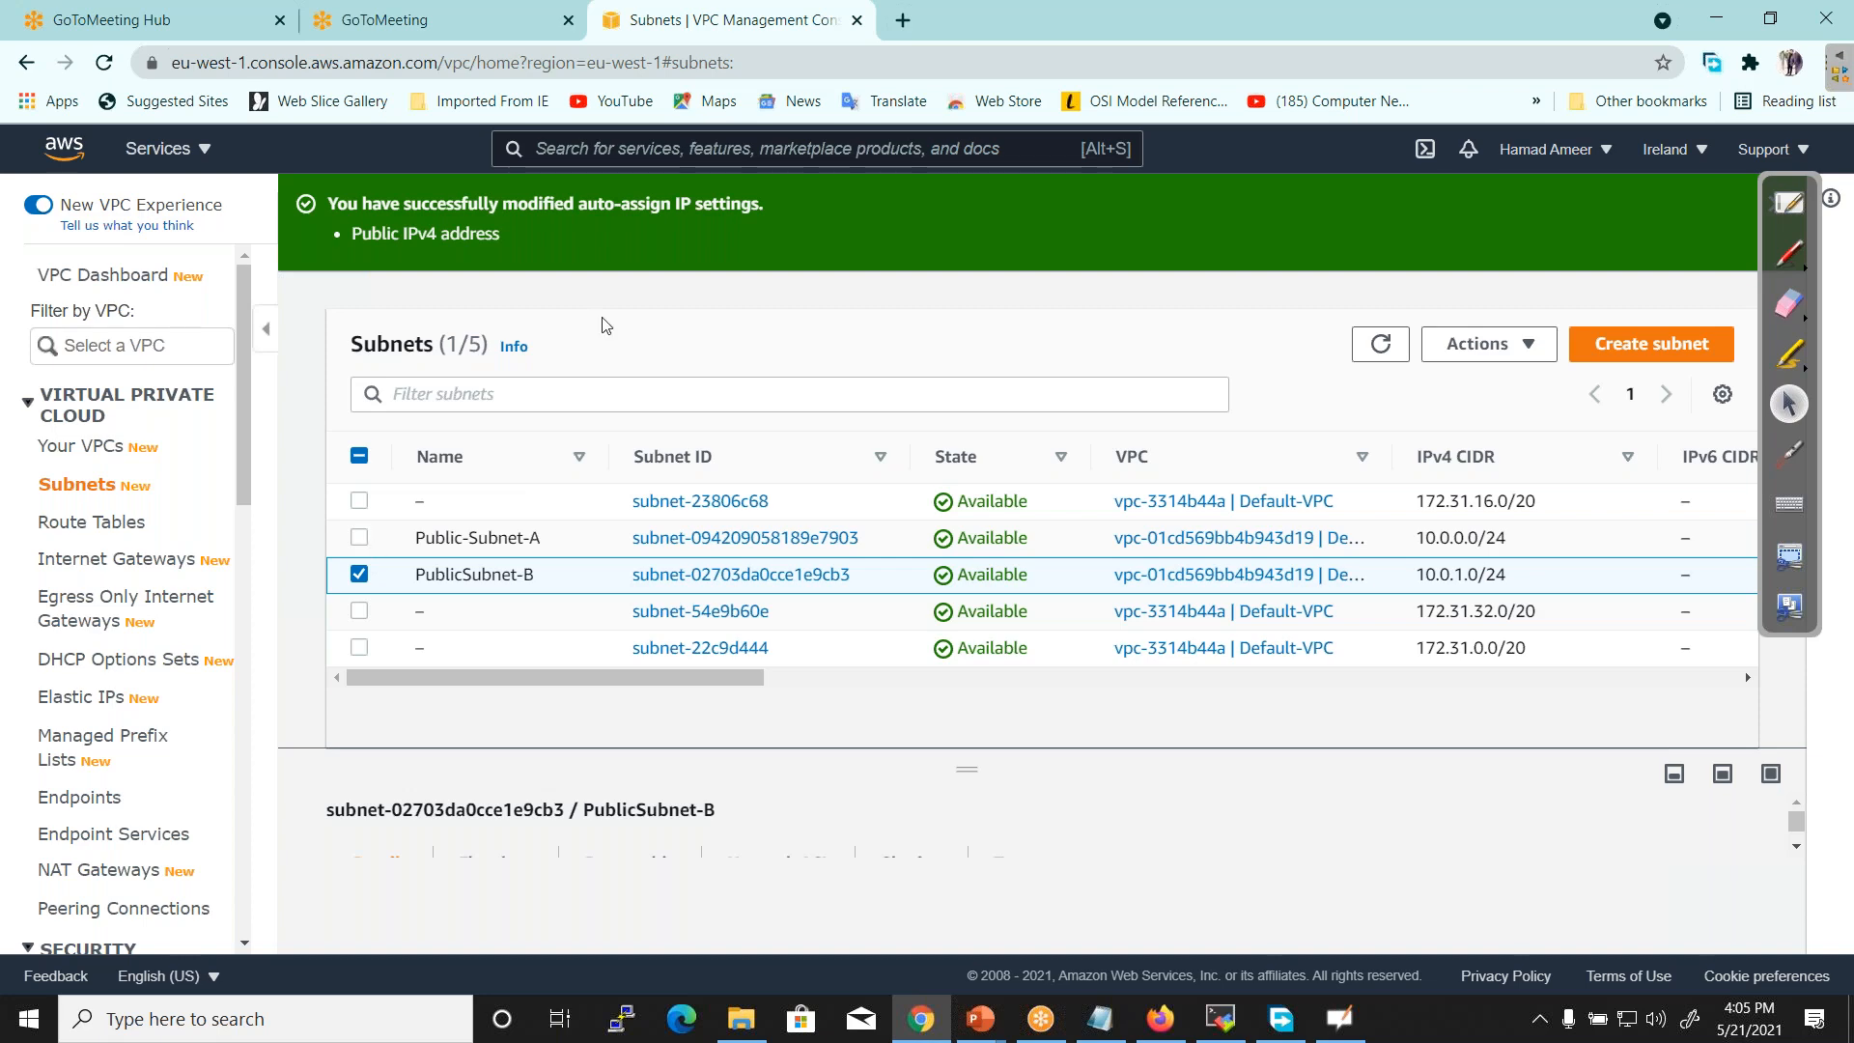
# Minimize Chrome with a new blank page open and close the Firefox window showing the Bootstrap documentation
pyautogui.click(904, 22)
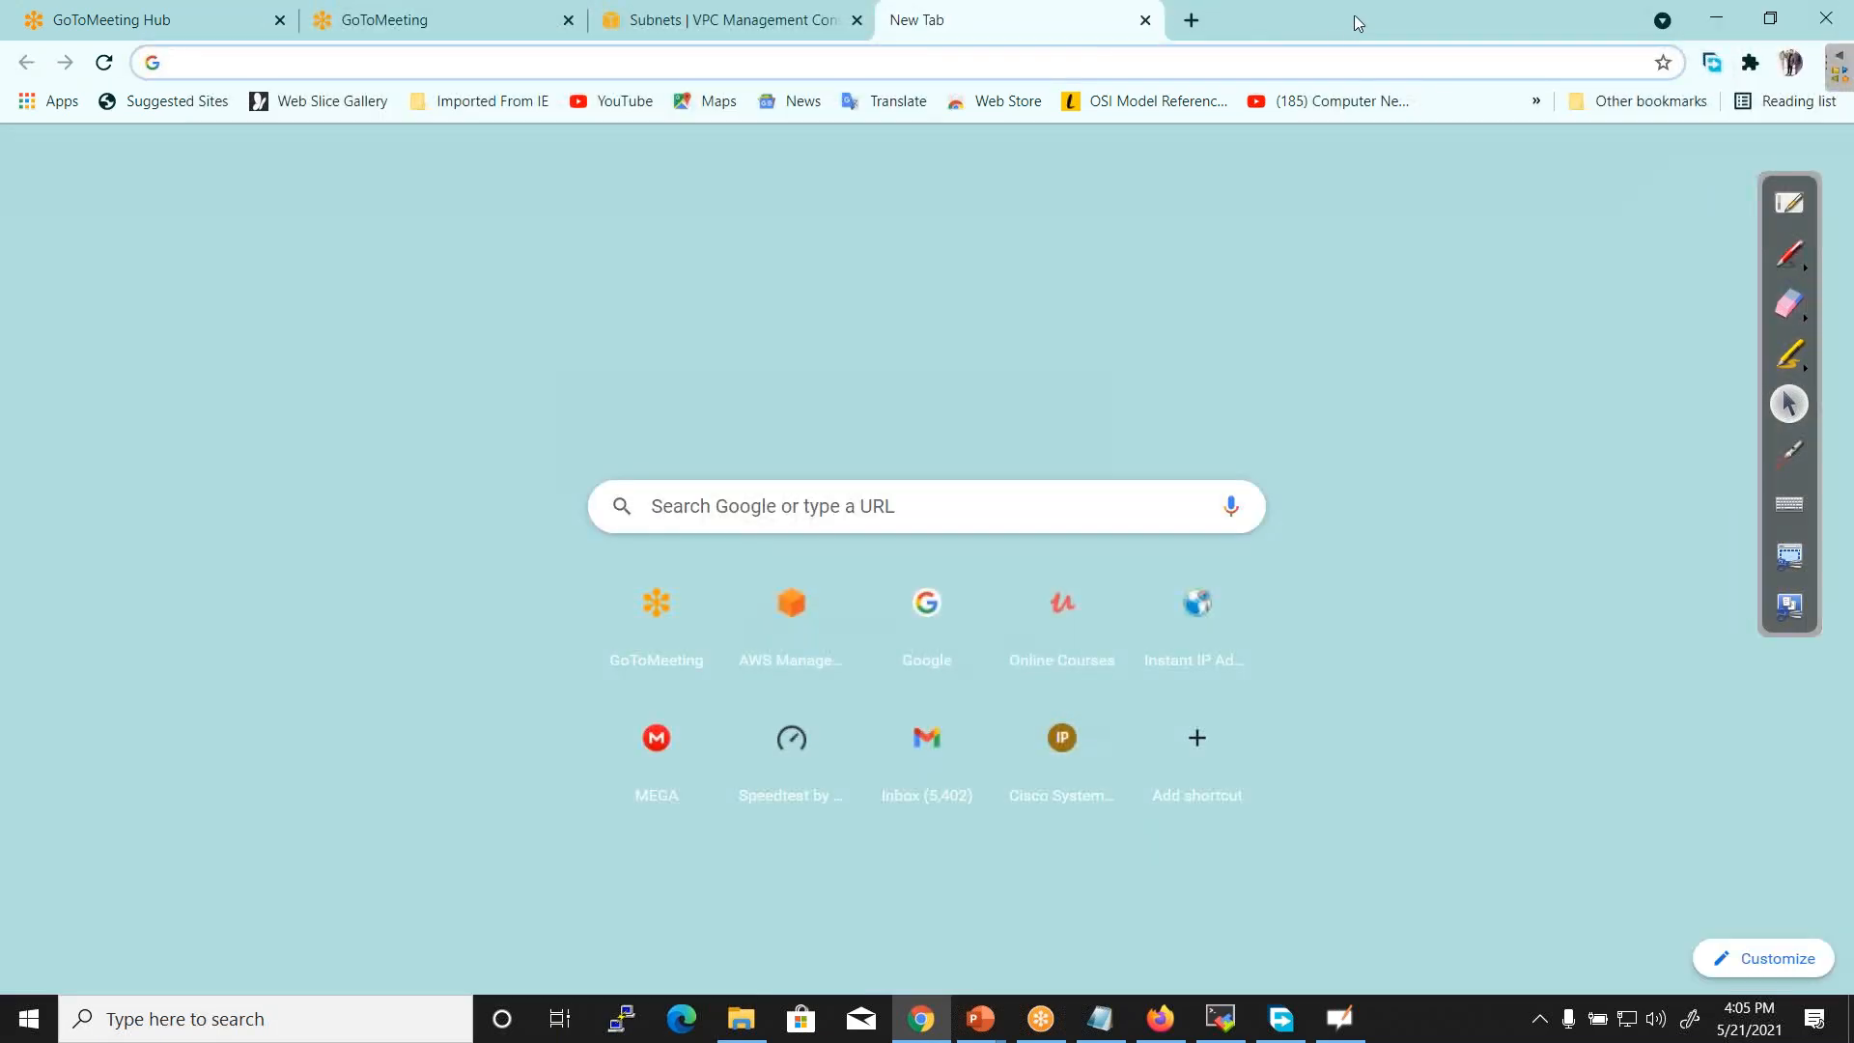
pyautogui.click(1717, 17)
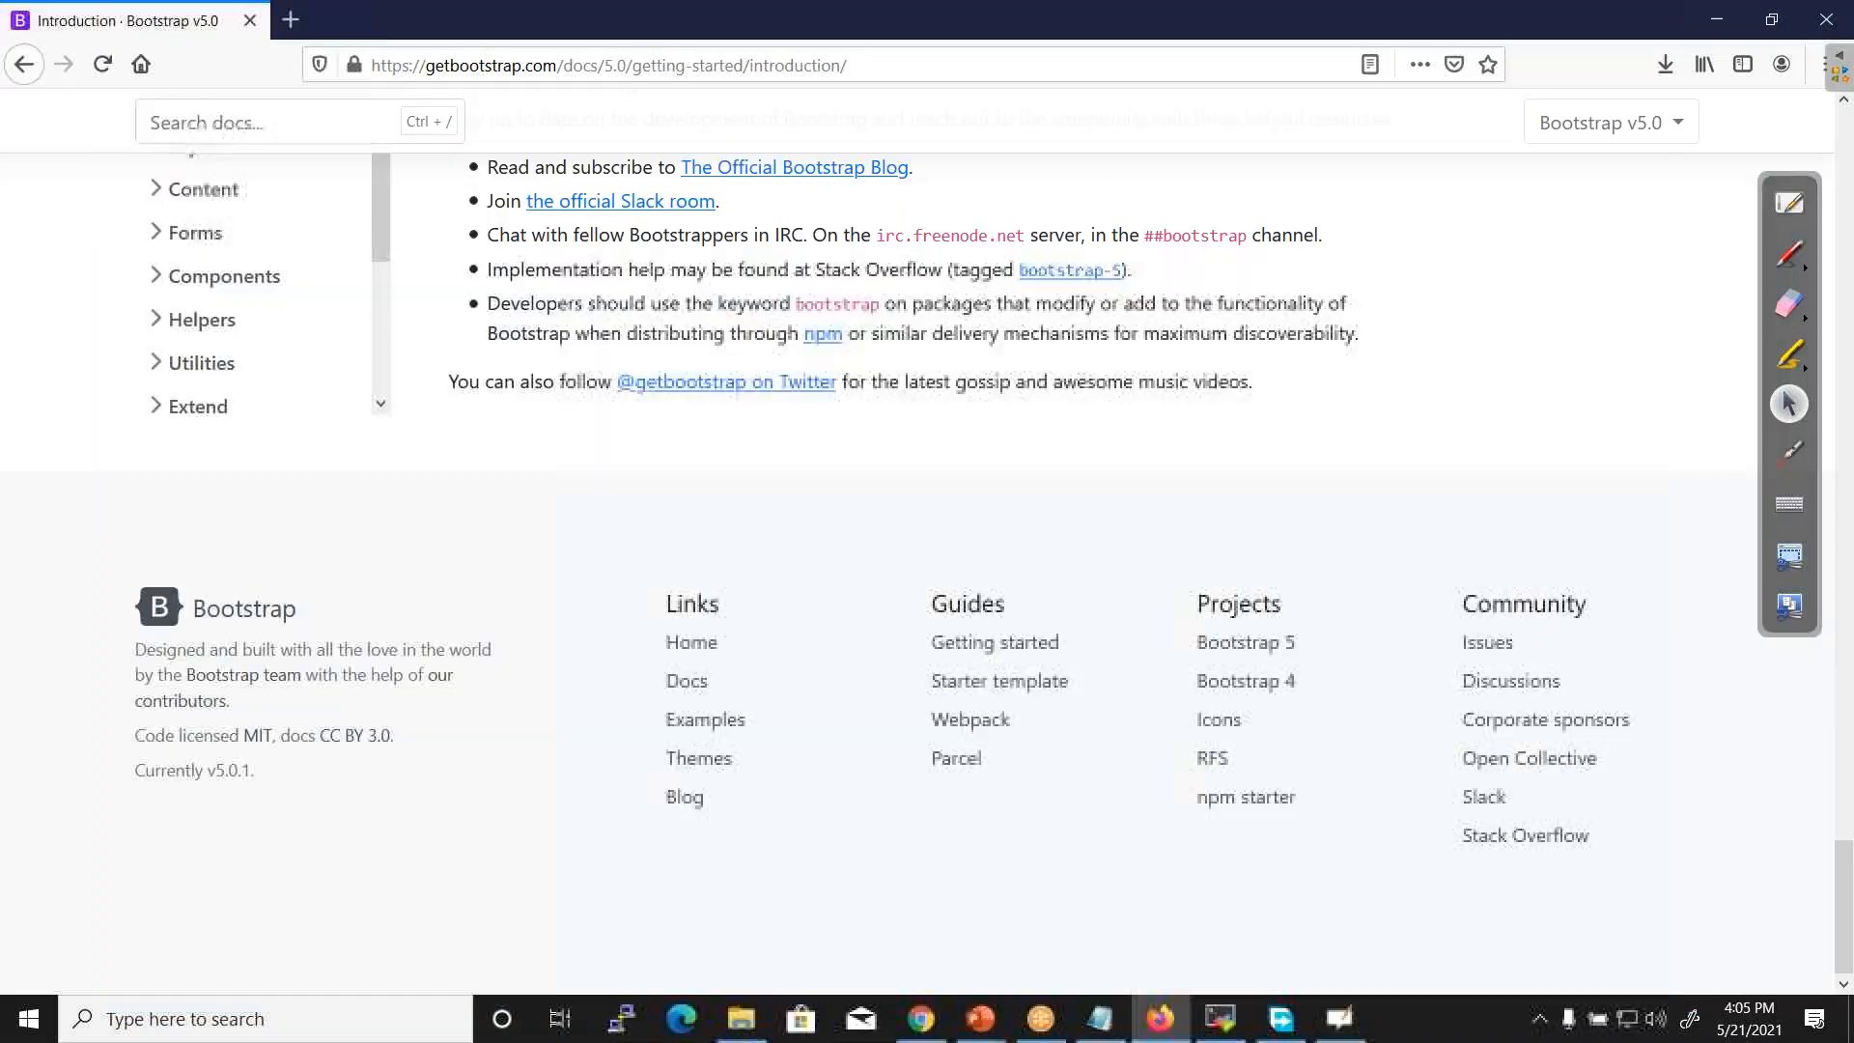
pyautogui.click(1838, 12)
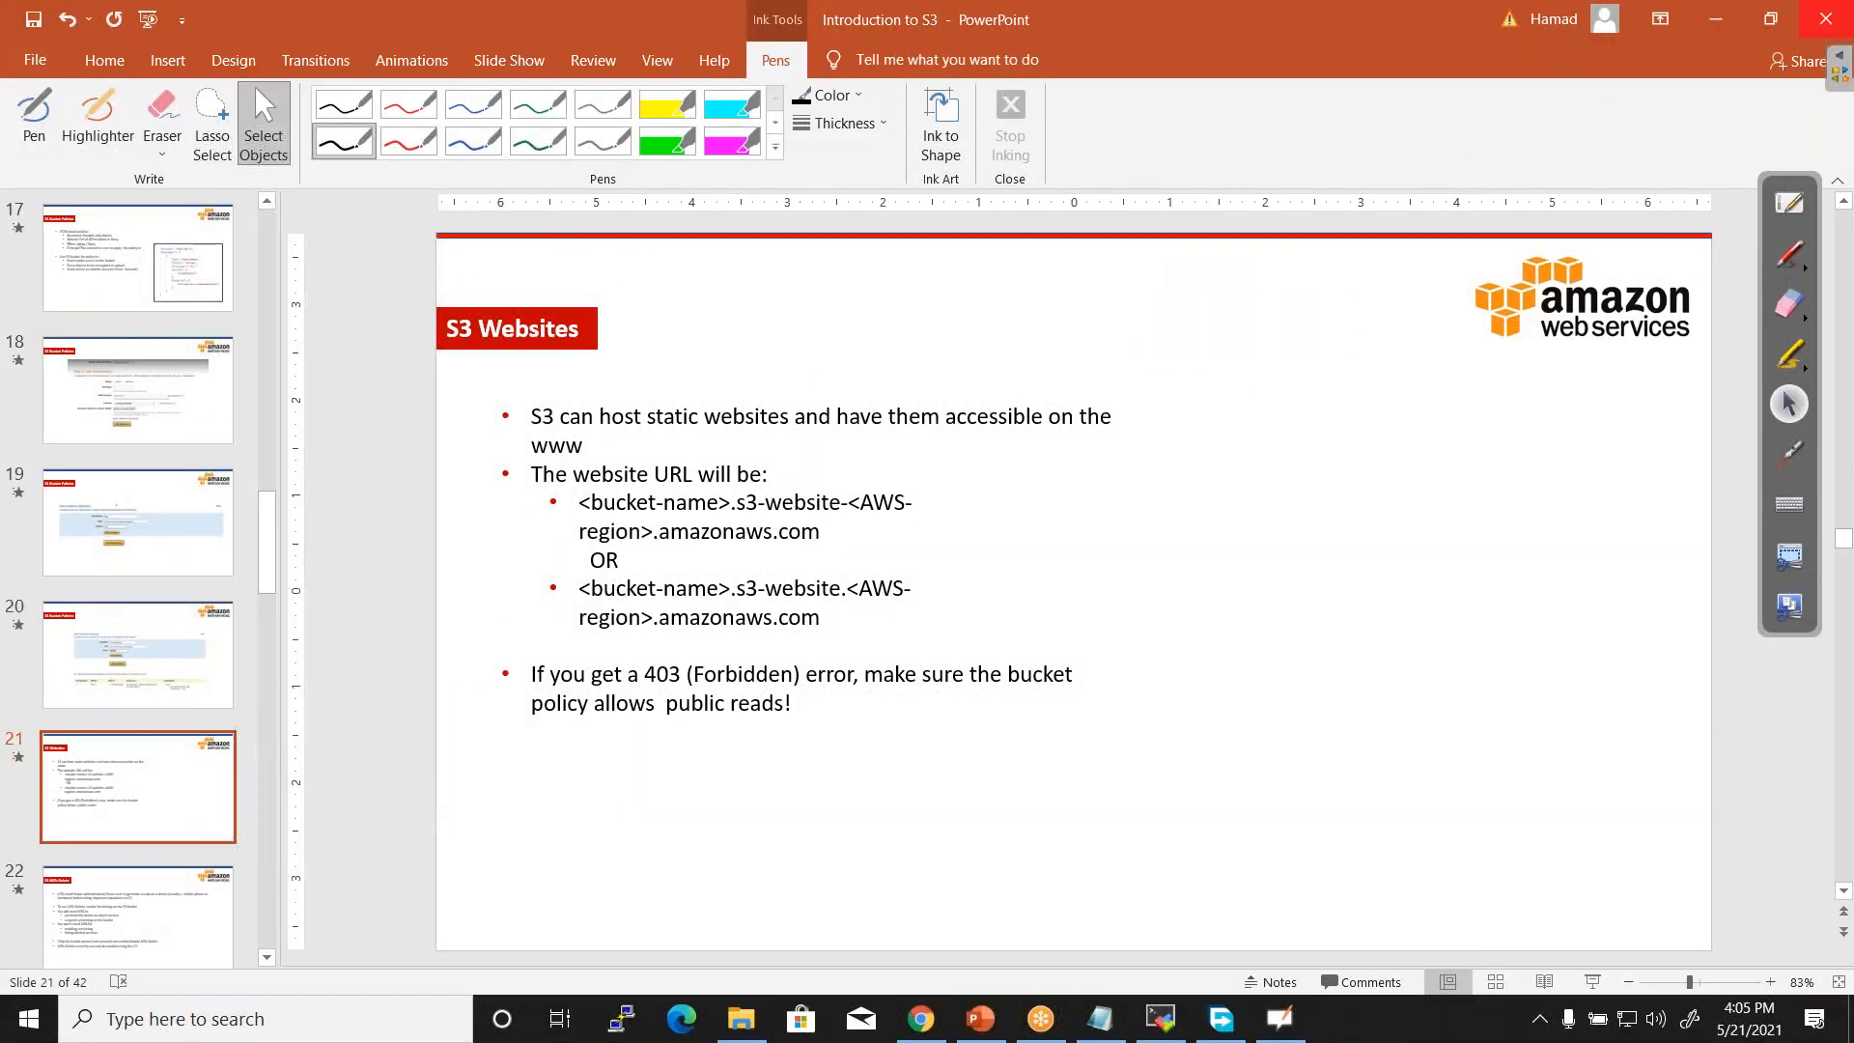
# Close the Introduction to S3 presentation and open Introduction to AWS databases from the Day 5 S3 + RDS + Route53 folder
pyautogui.click(1836, 13)
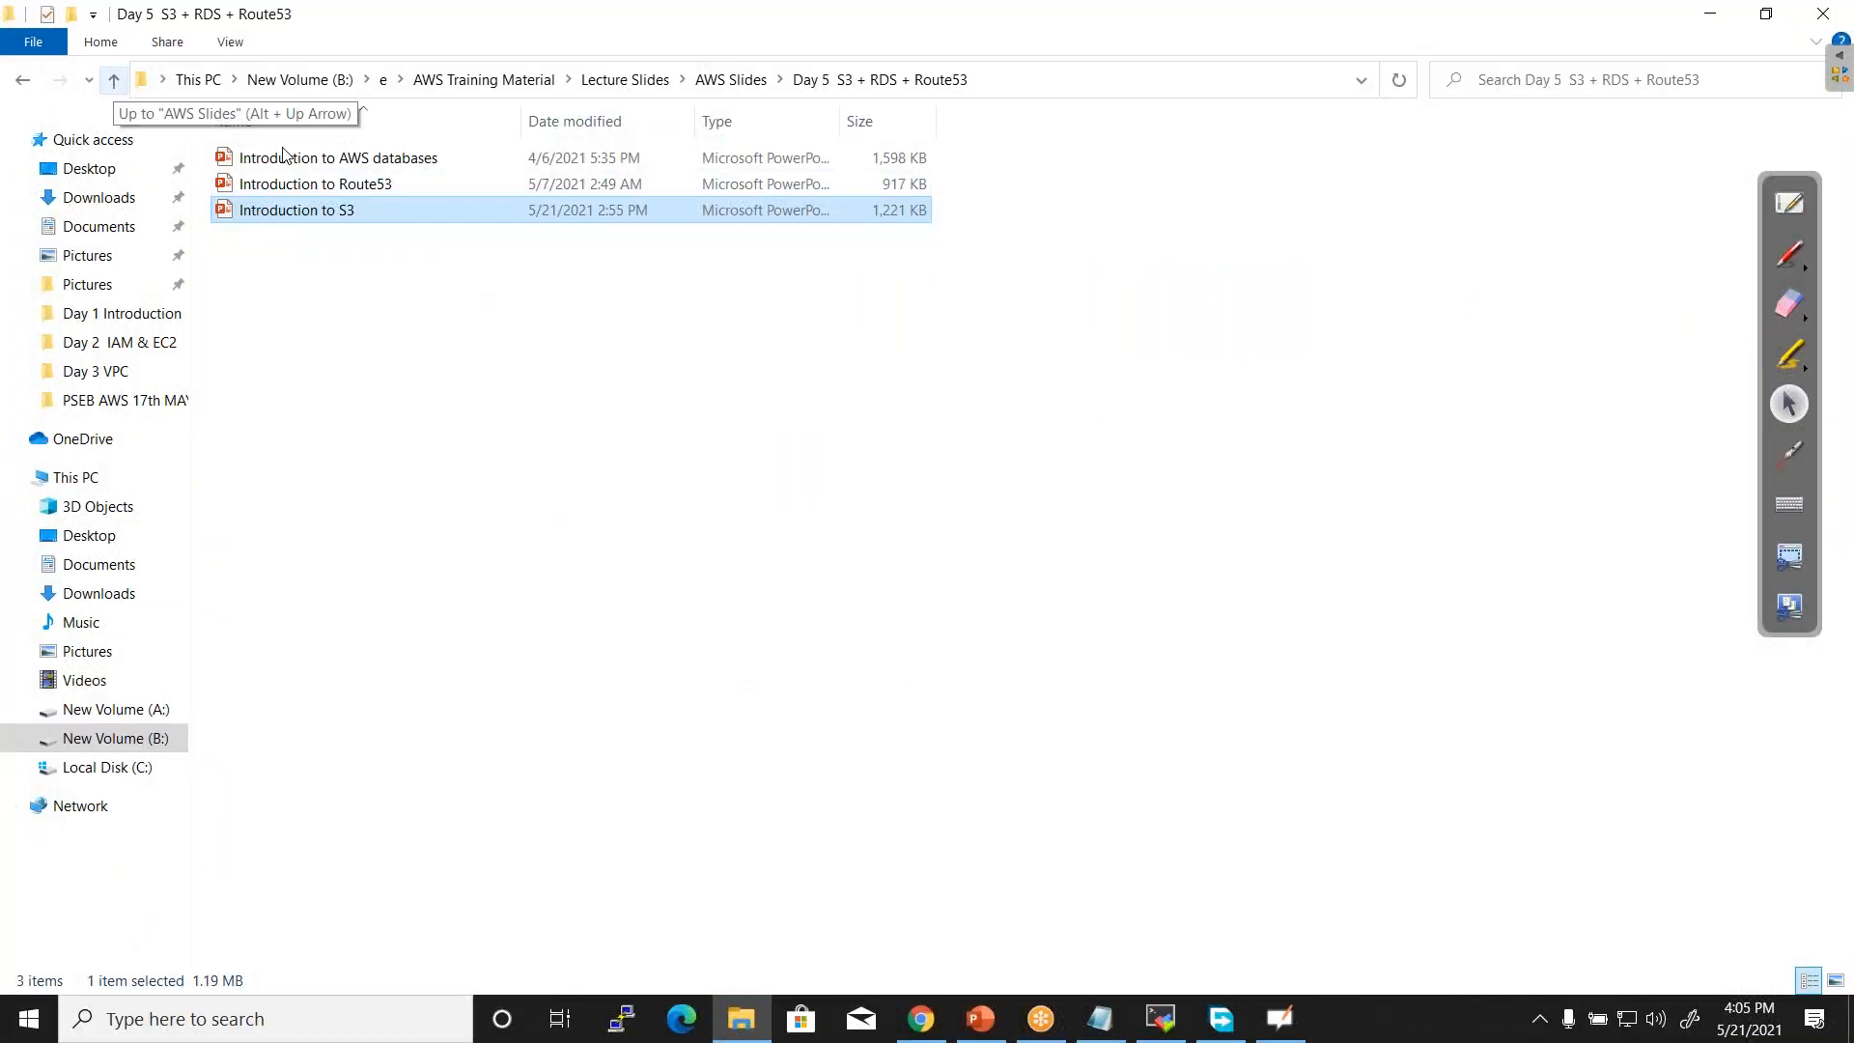
pyautogui.doubleClick(329, 163)
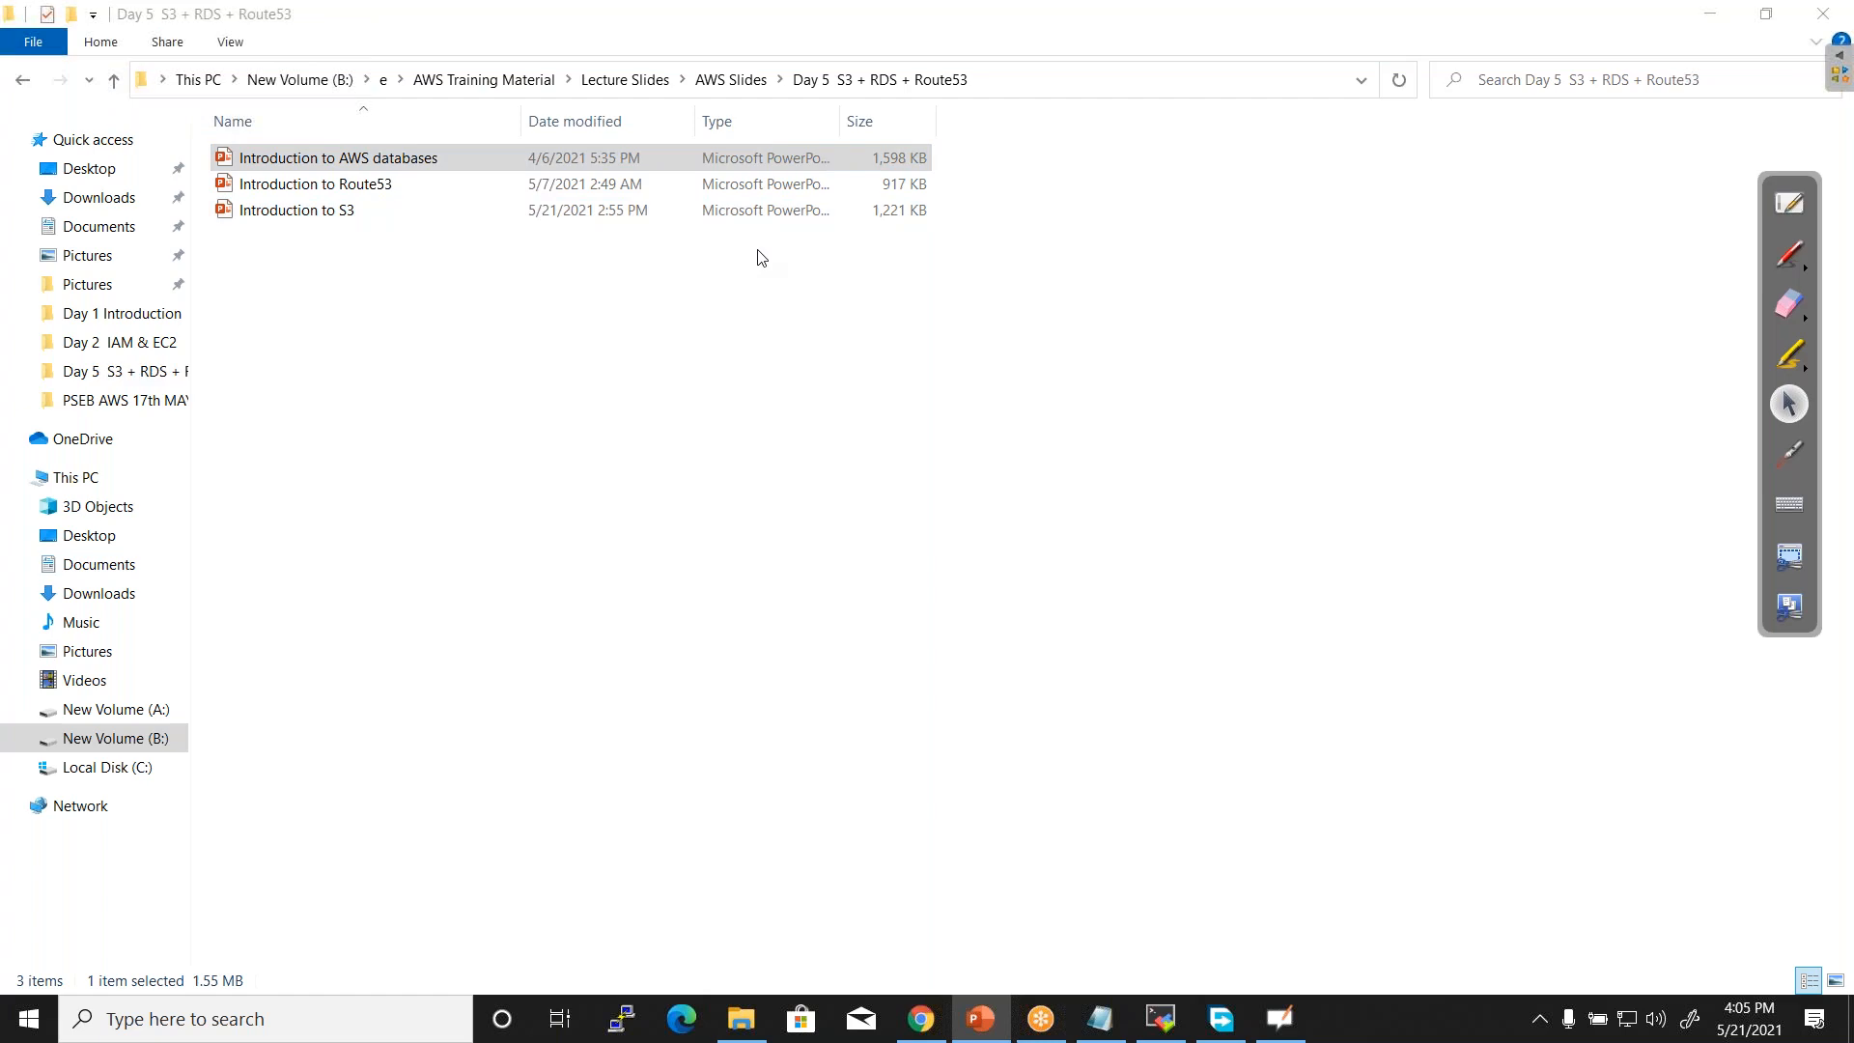